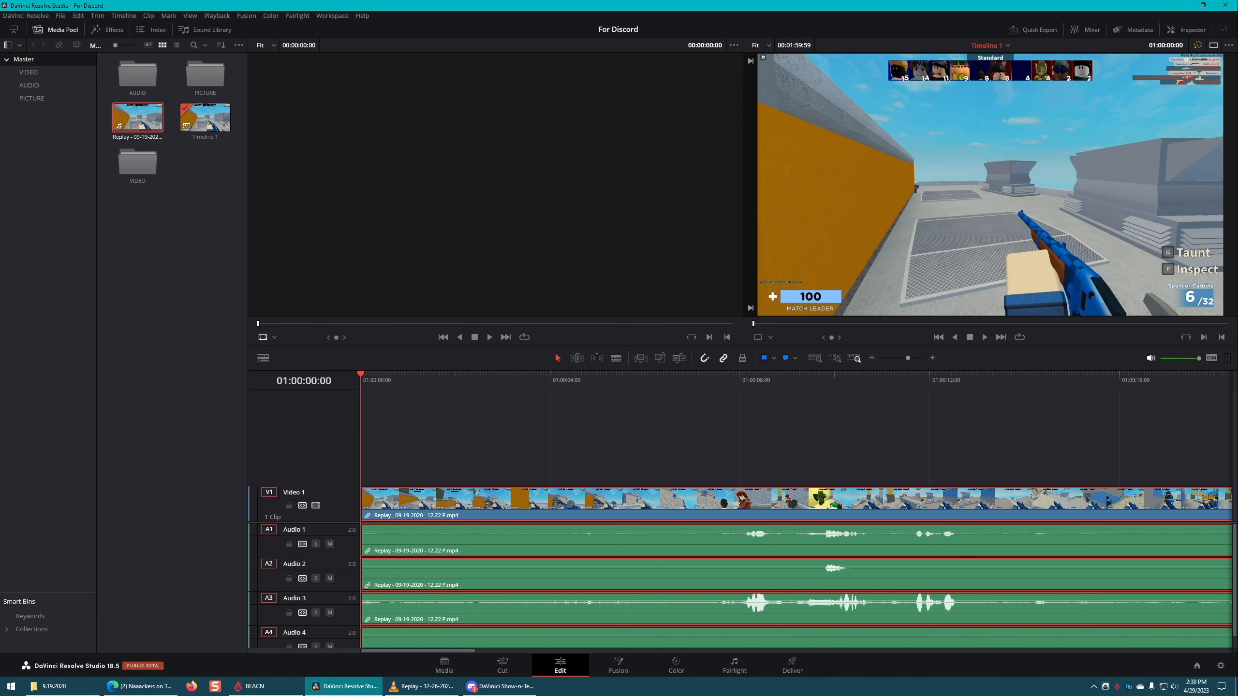
Step: Move the Replay source clip from the Master bin into the VIDEO bin and clear the timeline selection
drag(136, 121, 141, 170)
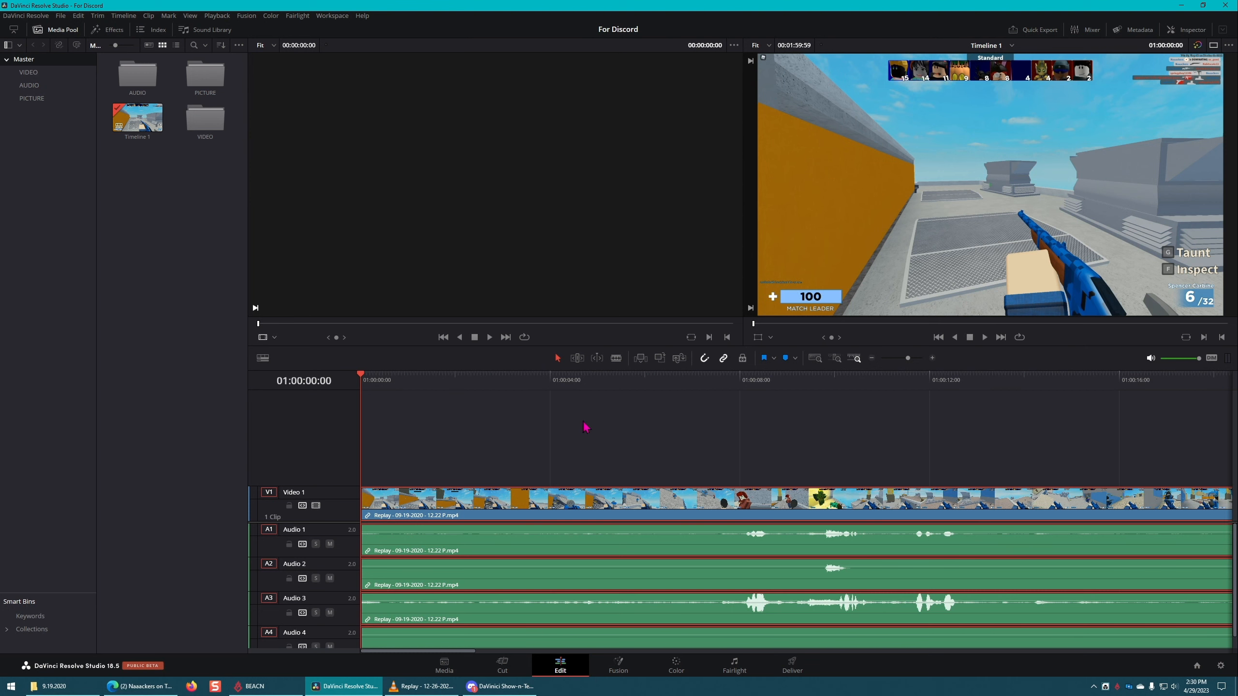
click(468, 460)
click(432, 505)
click(436, 468)
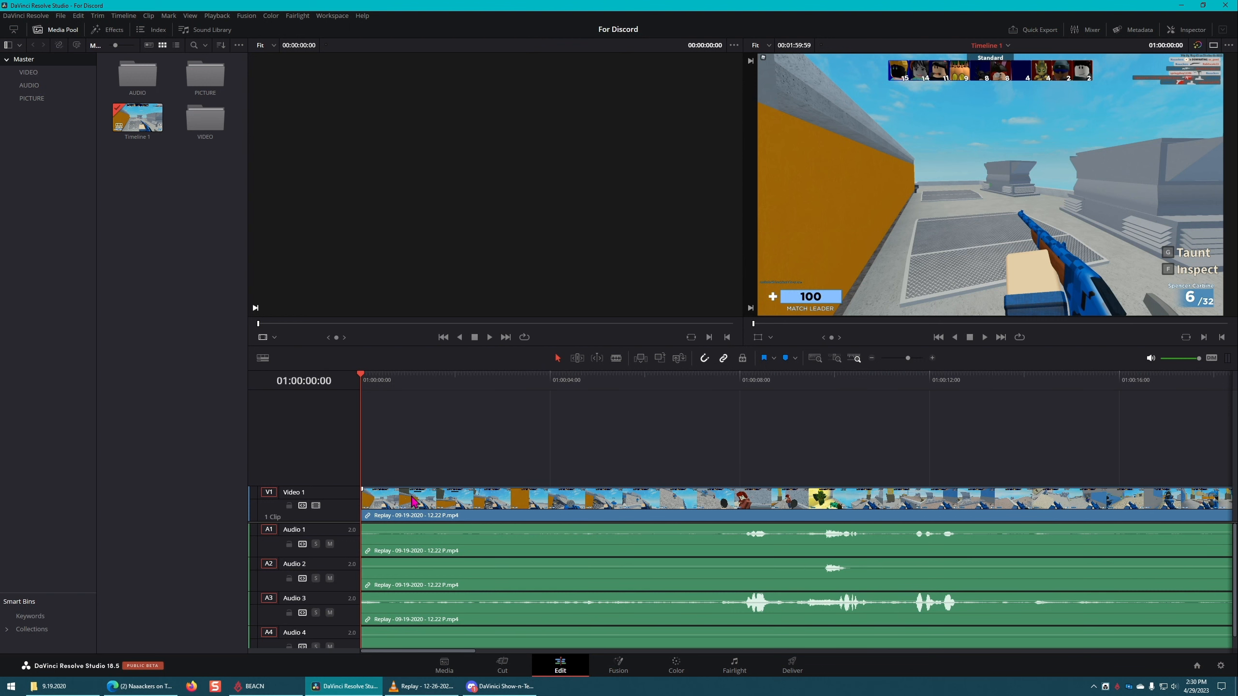
Step: Enlarge the audio area of the timeline by raising the video/audio divider so all four audio tracks fit
click(412, 498)
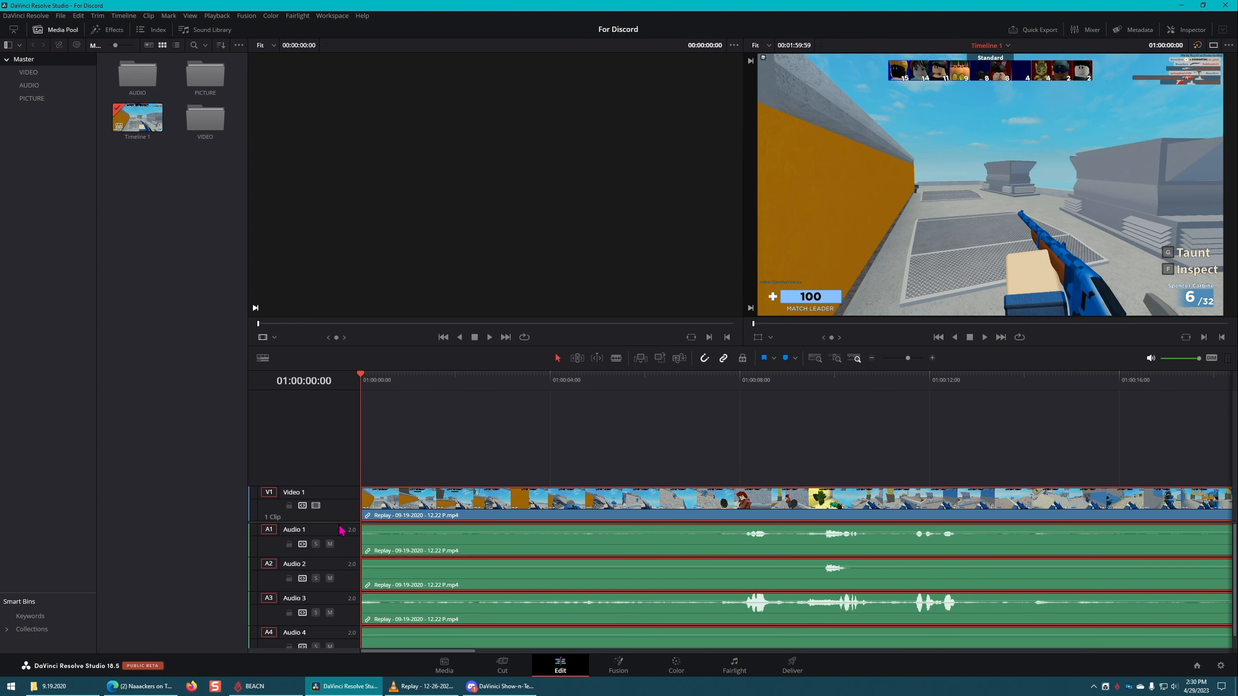
drag(336, 522, 335, 467)
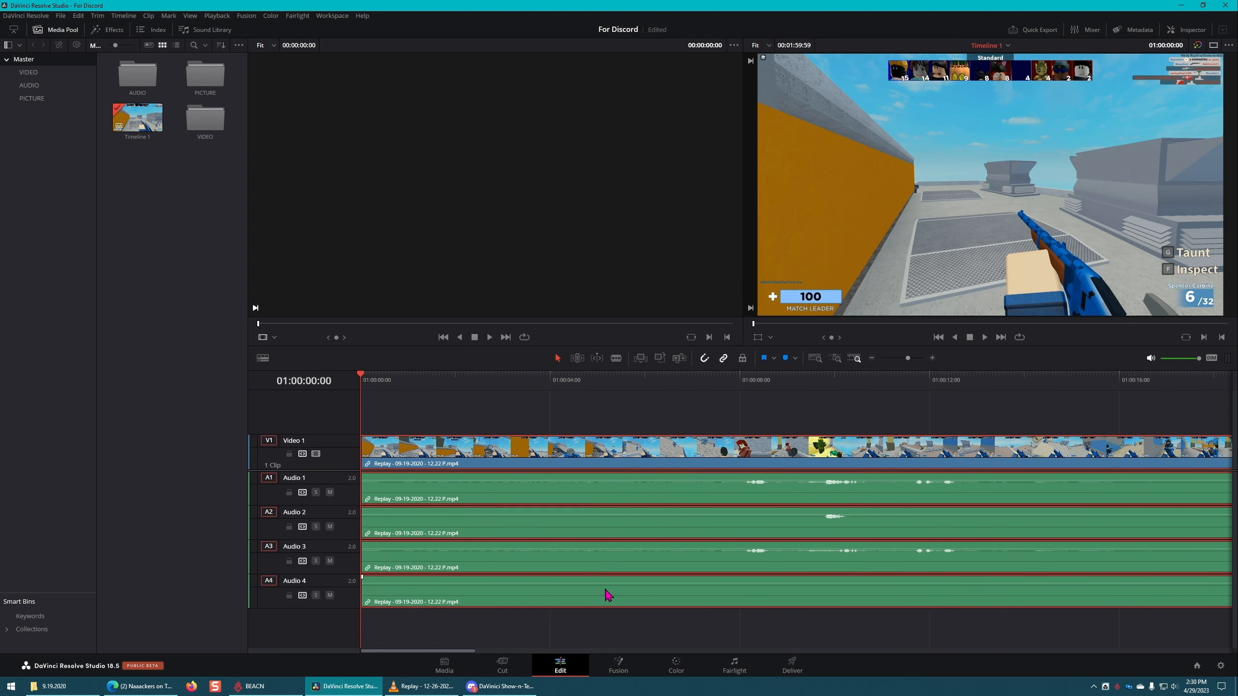
click(614, 637)
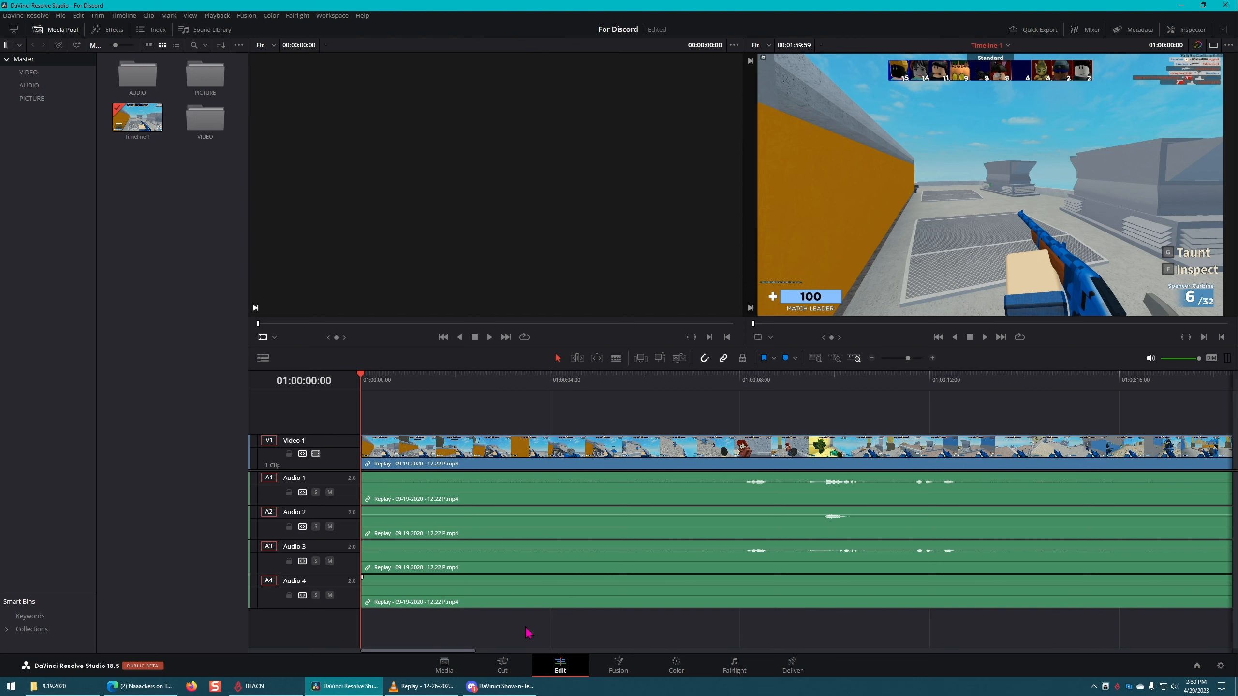
click(601, 464)
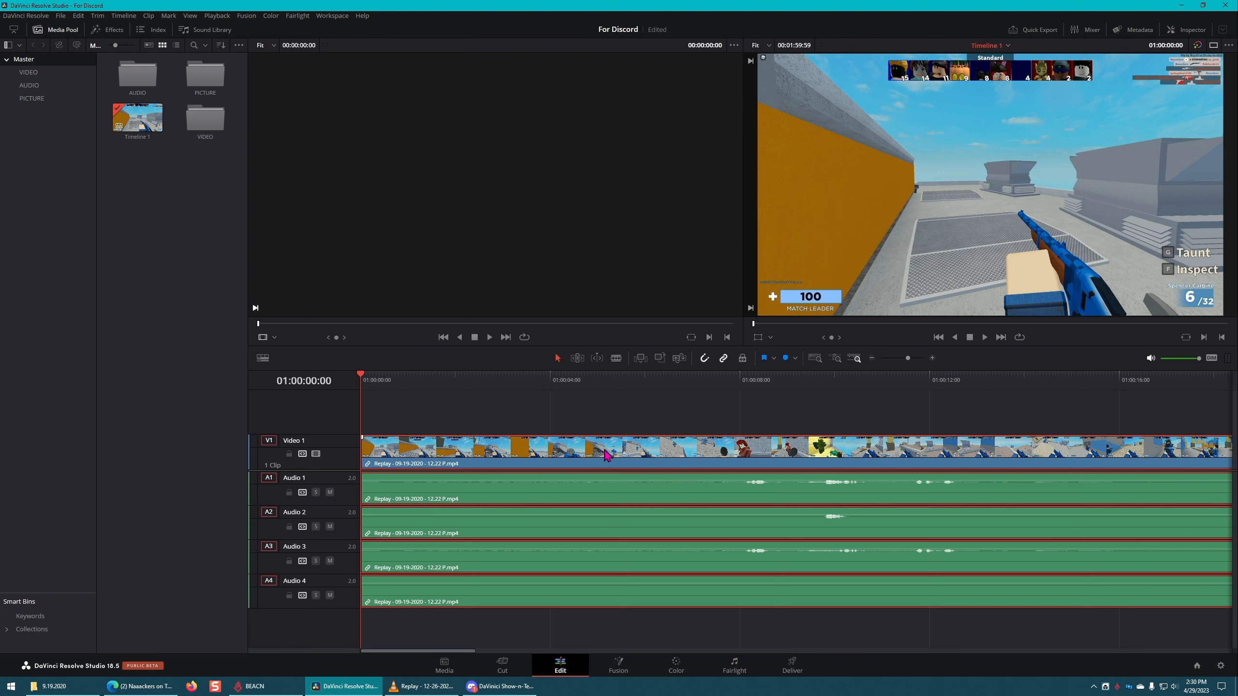
click(634, 402)
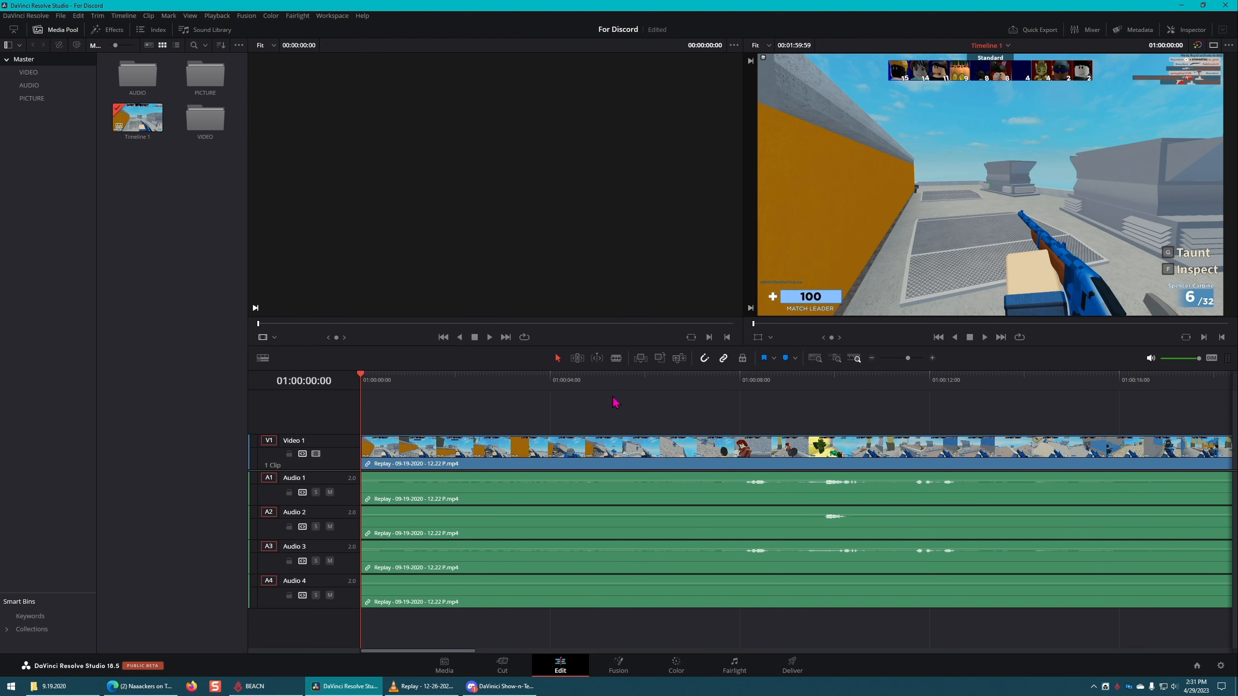
Step: Switch to OBS Studio and open its Advanced Audio Properties
click(15, 691)
text(obs)
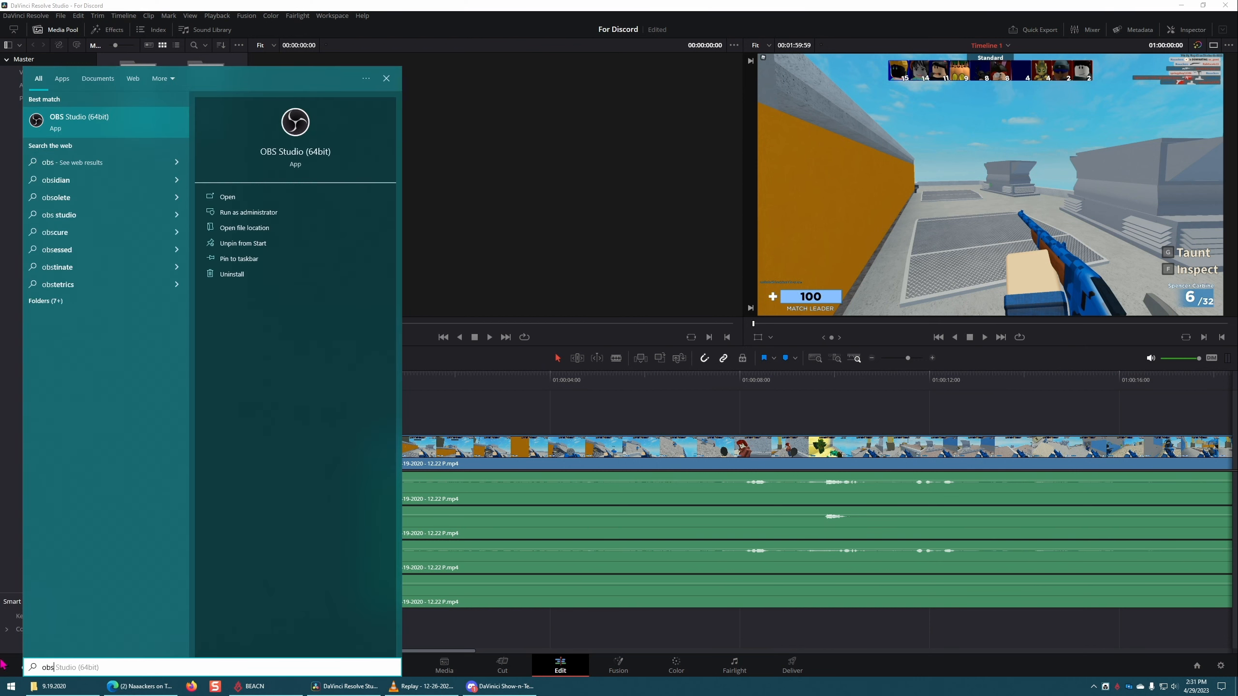
click(116, 135)
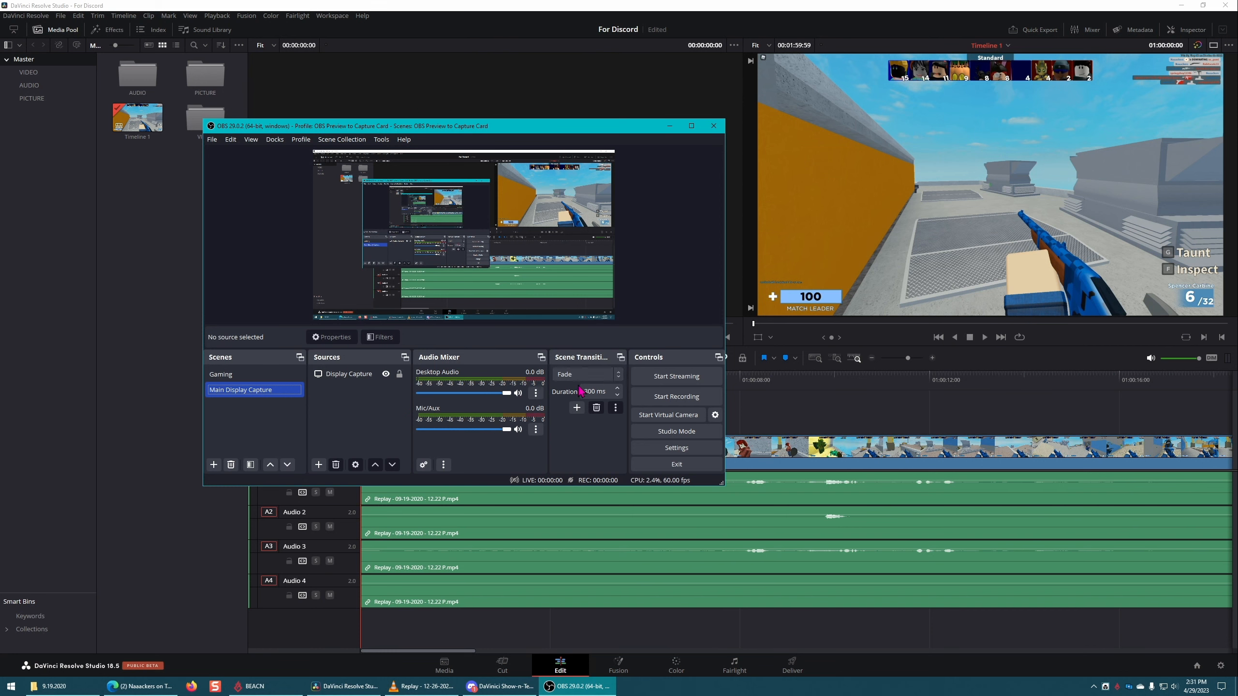
right_click(532, 426)
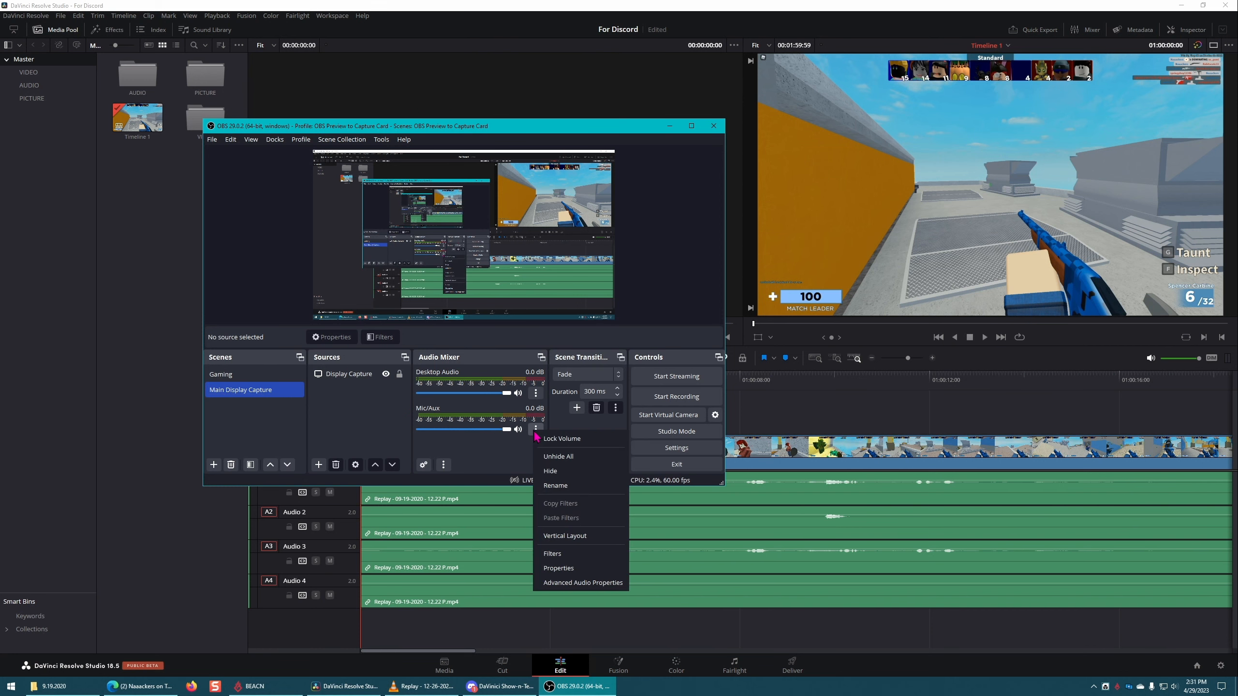
click(583, 585)
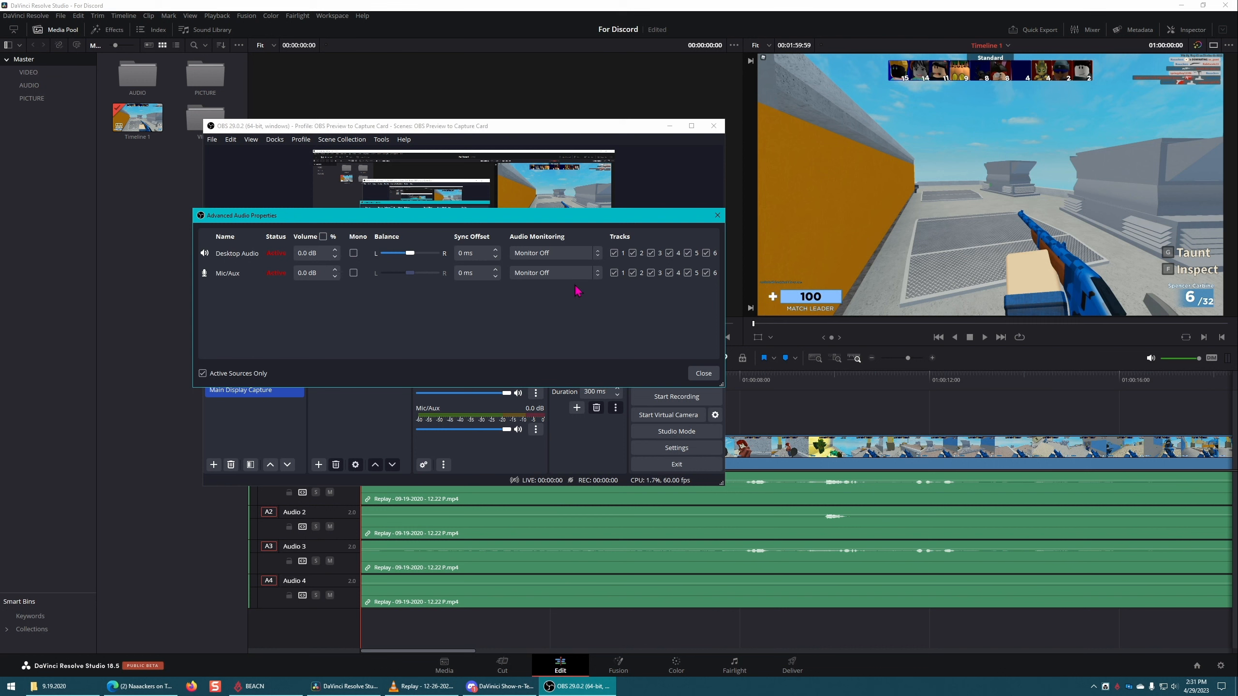
Step: Unassign Desktop Audio and Mic/Aux from all six recording tracks
click(614, 253)
click(632, 252)
click(652, 253)
click(669, 253)
click(688, 252)
click(706, 252)
click(614, 273)
click(636, 274)
click(651, 273)
click(670, 273)
click(687, 273)
click(706, 272)
Step: Try separate track assignments with Desktop Audio on track 1 and Mic/Aux on tracks 1 and 2, and close OBS
click(614, 252)
click(632, 274)
click(636, 276)
click(615, 273)
click(614, 274)
click(614, 253)
click(719, 217)
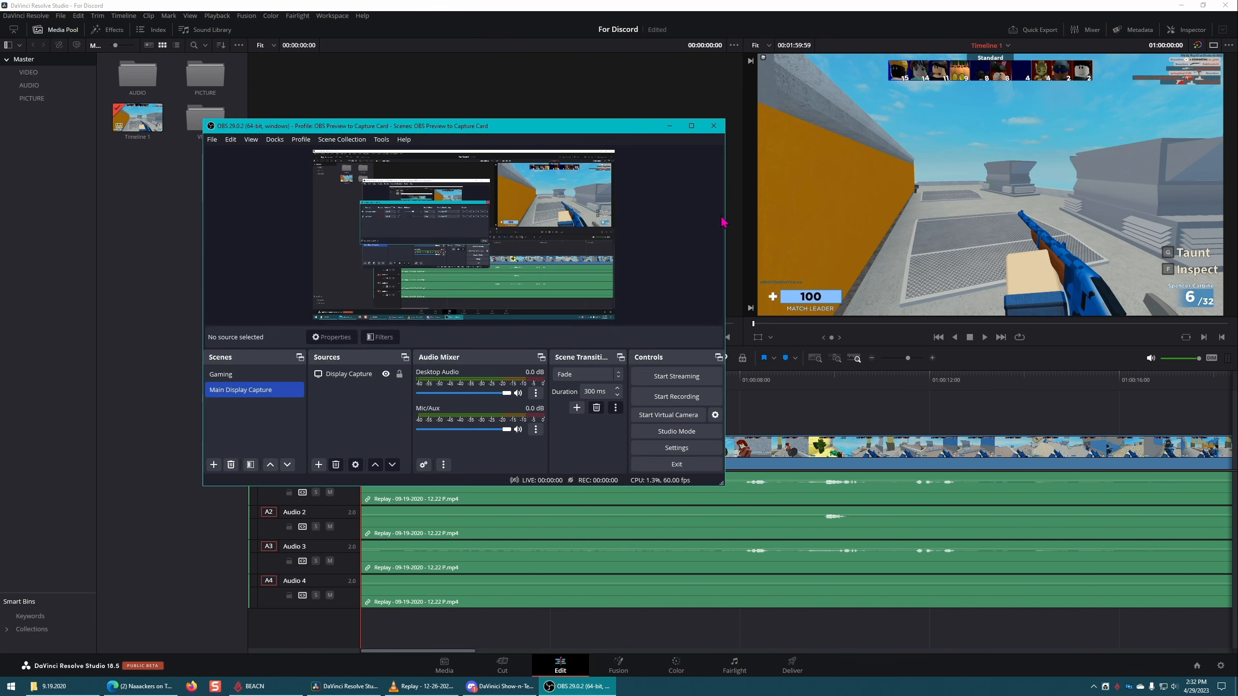
click(714, 126)
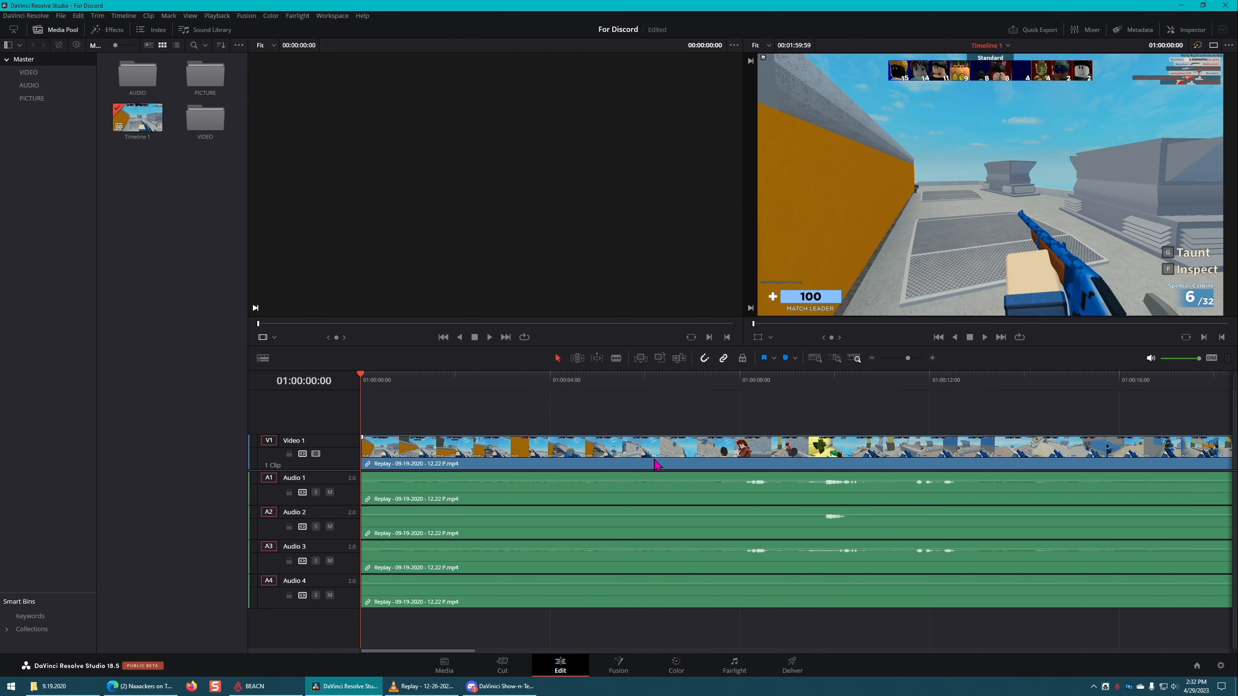
Step: Mute the Audio 1 track and shrink it to its minimum height, leaving no clip selected
click(563, 502)
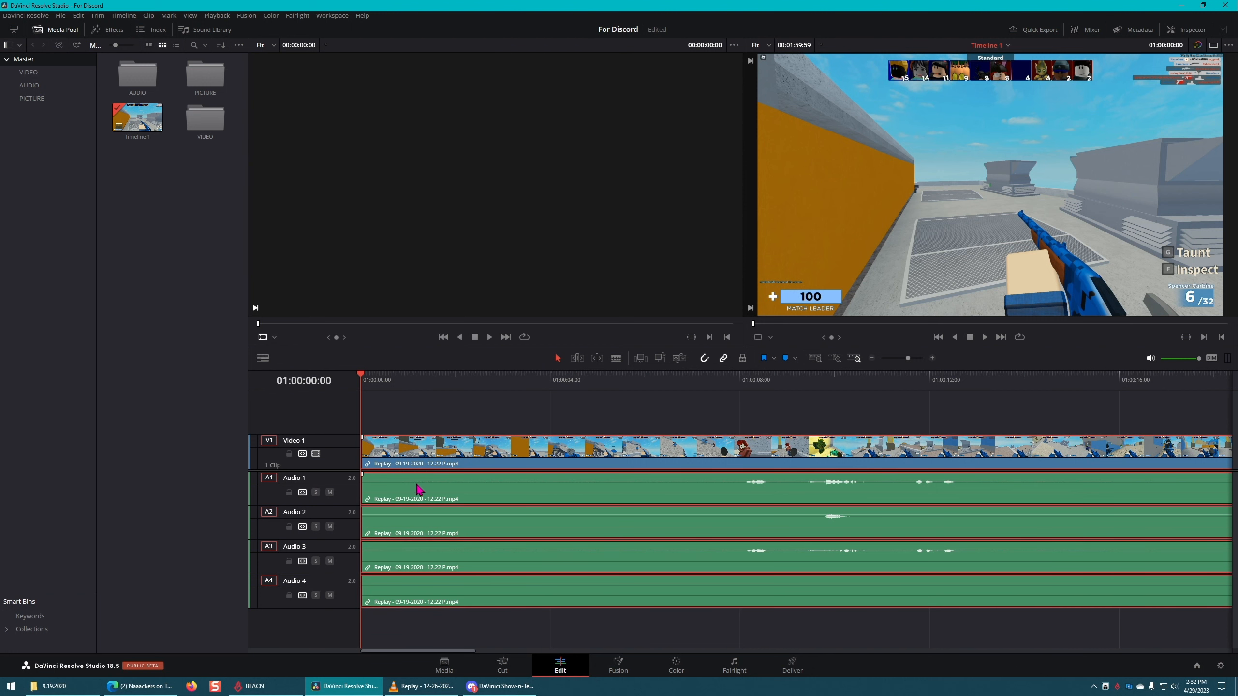
click(329, 492)
drag(346, 503, 351, 414)
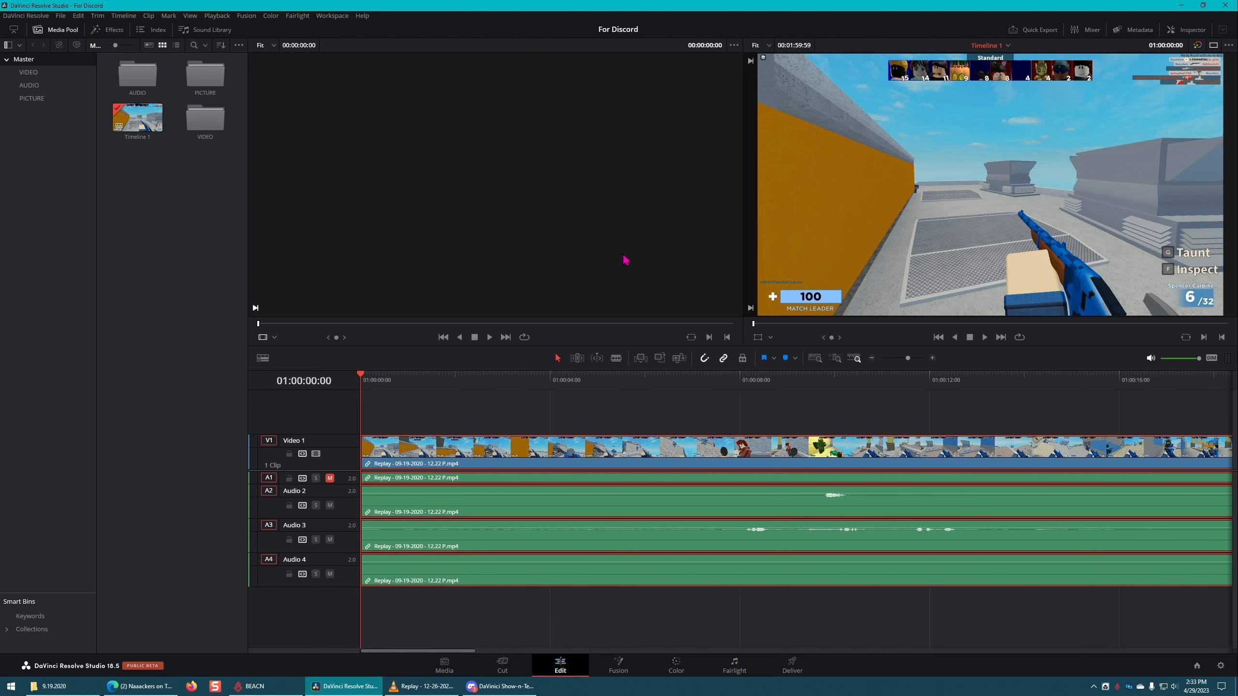
click(697, 413)
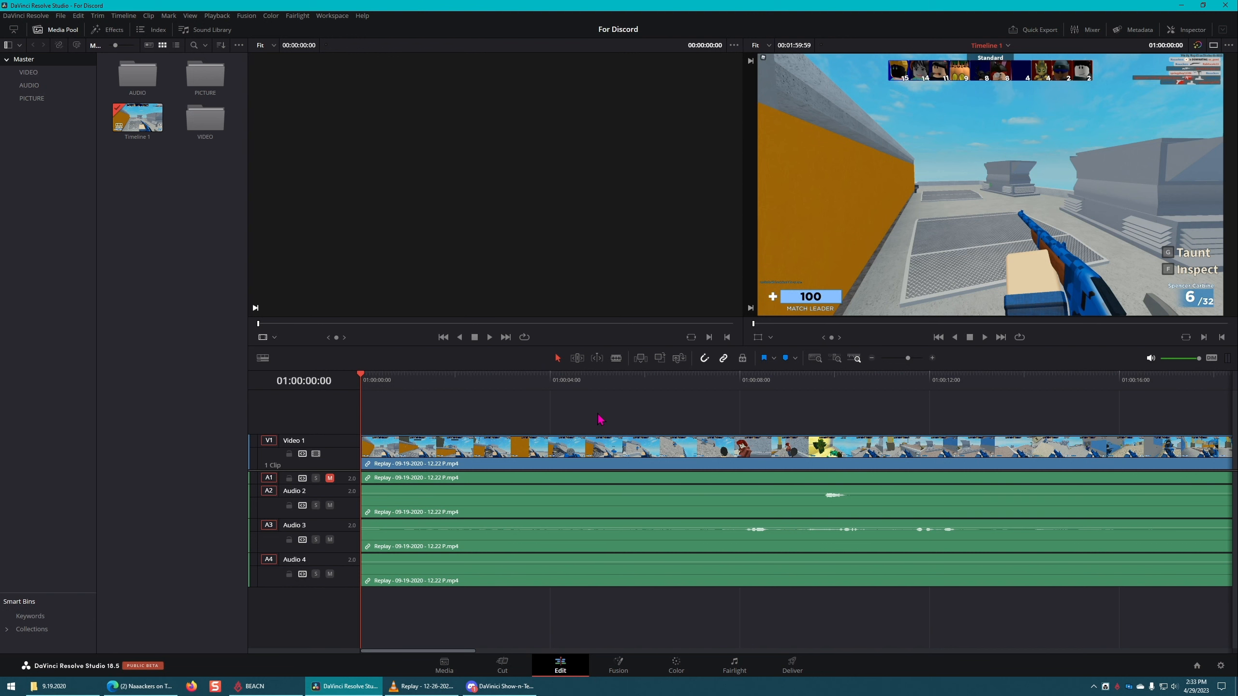
Step: Open Keyboard Customization and try the Adobe Premiere Pro shortcut preset
click(37, 16)
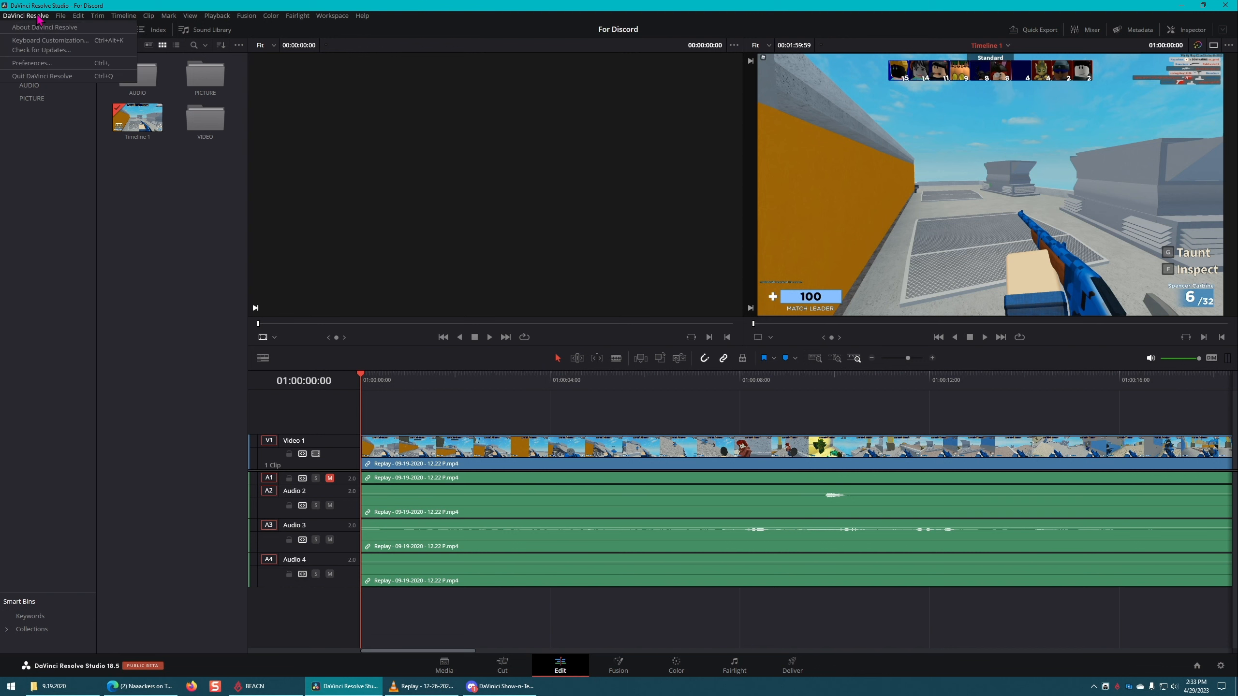
click(74, 40)
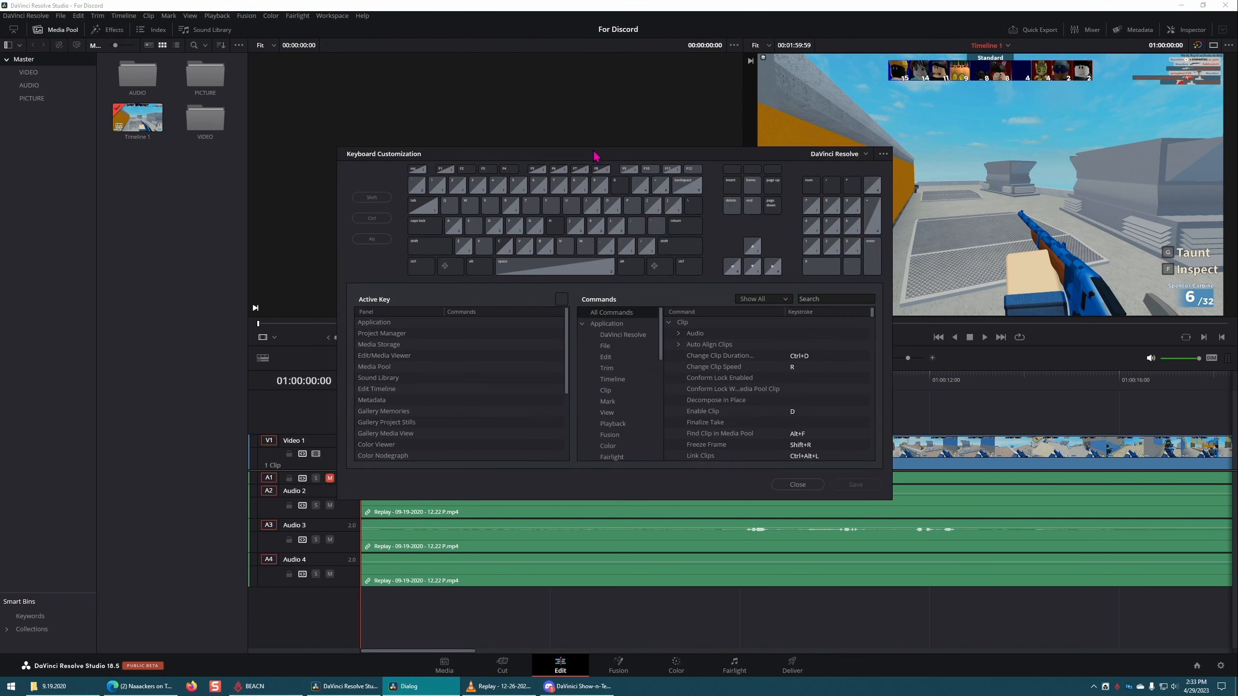
drag(593, 149, 638, 191)
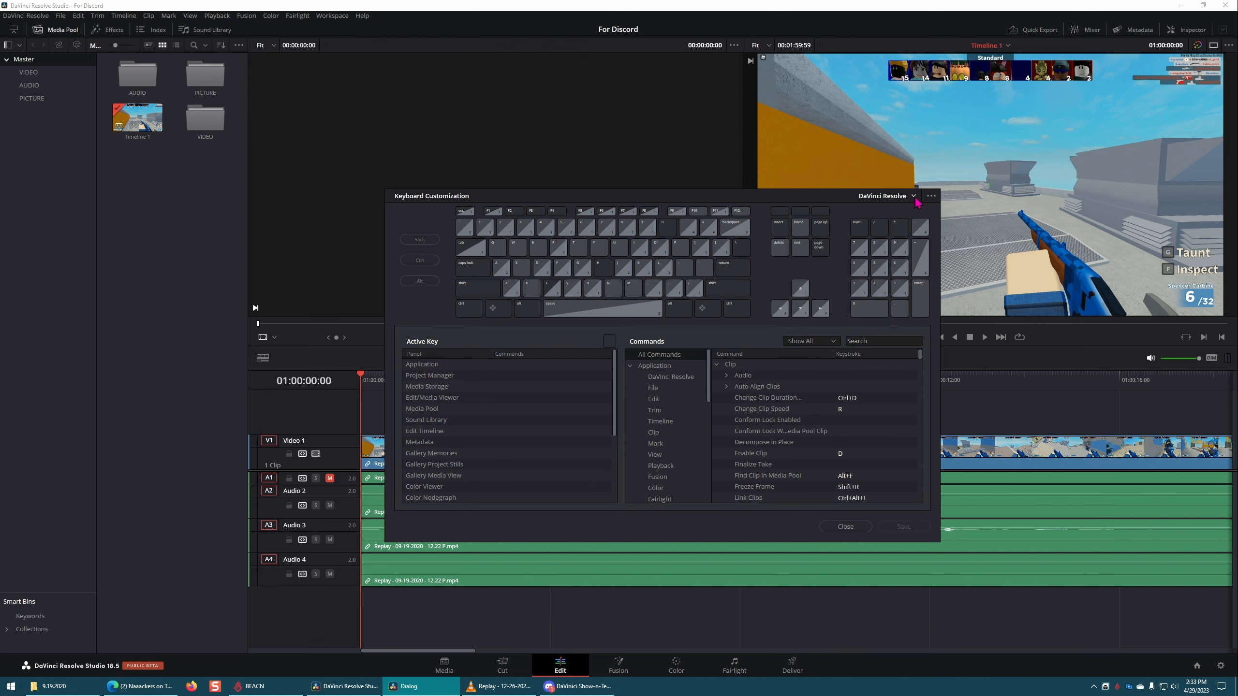
click(914, 198)
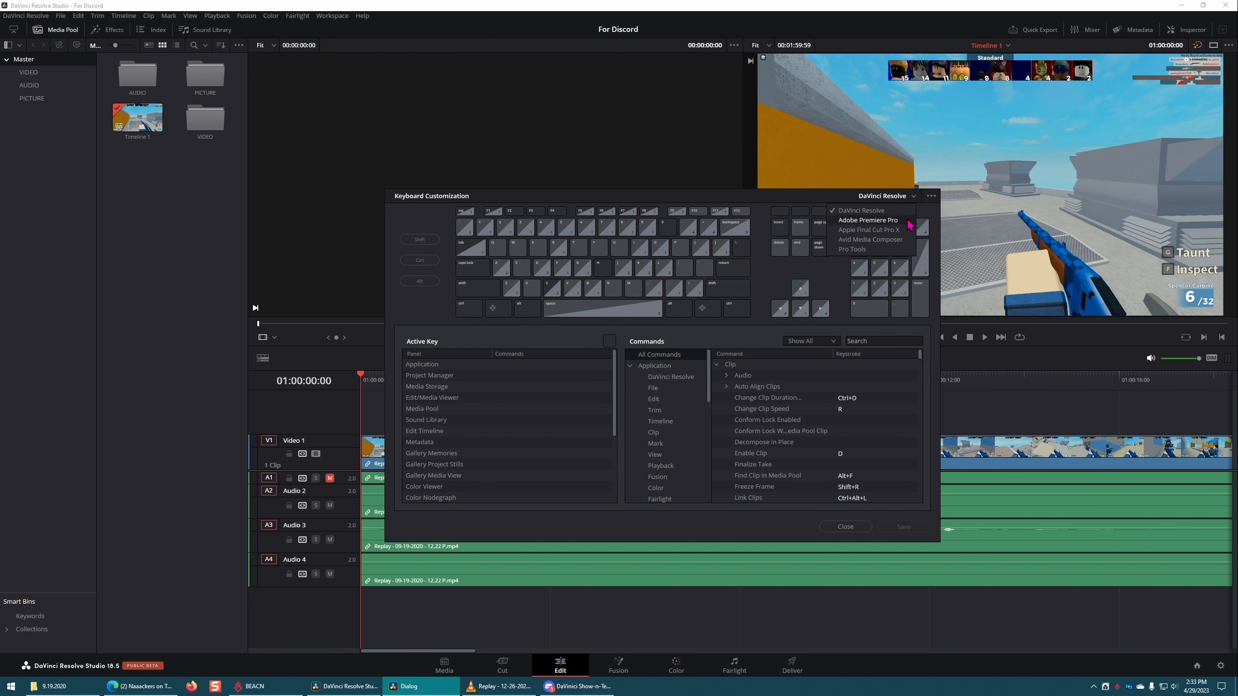
click(910, 222)
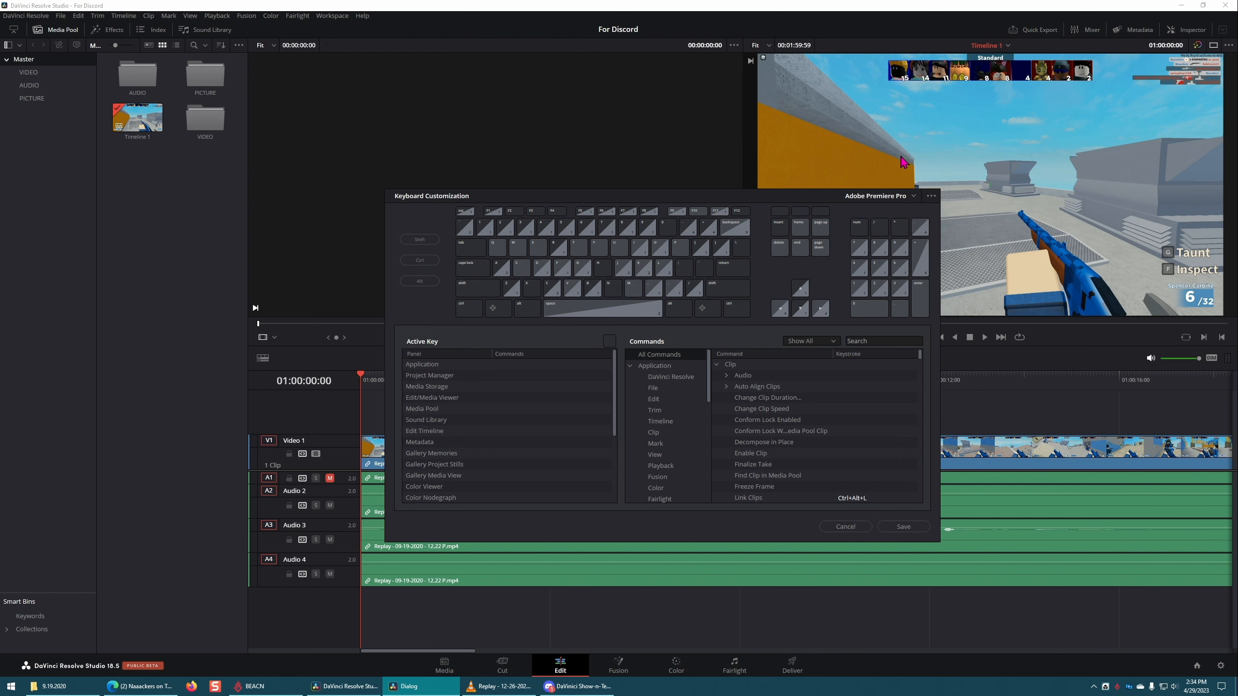
Step: Return the keyboard preset to DaVinci Resolve and close the customization, discarding the changes
click(913, 197)
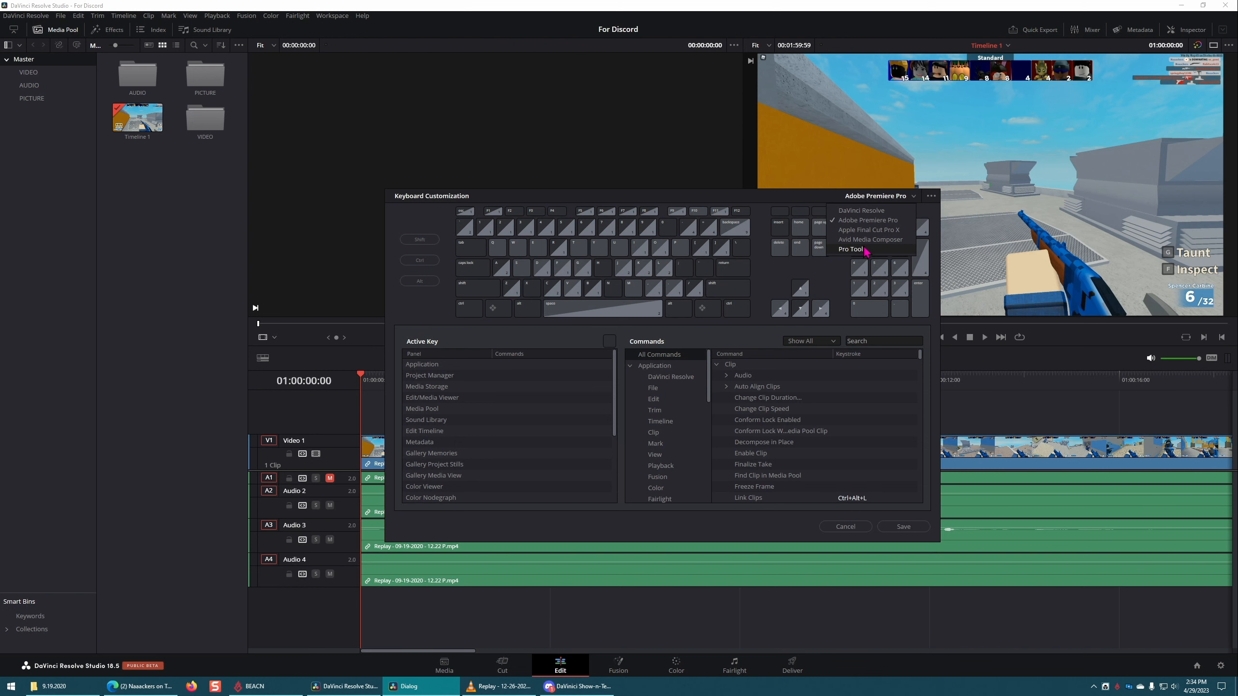
click(861, 210)
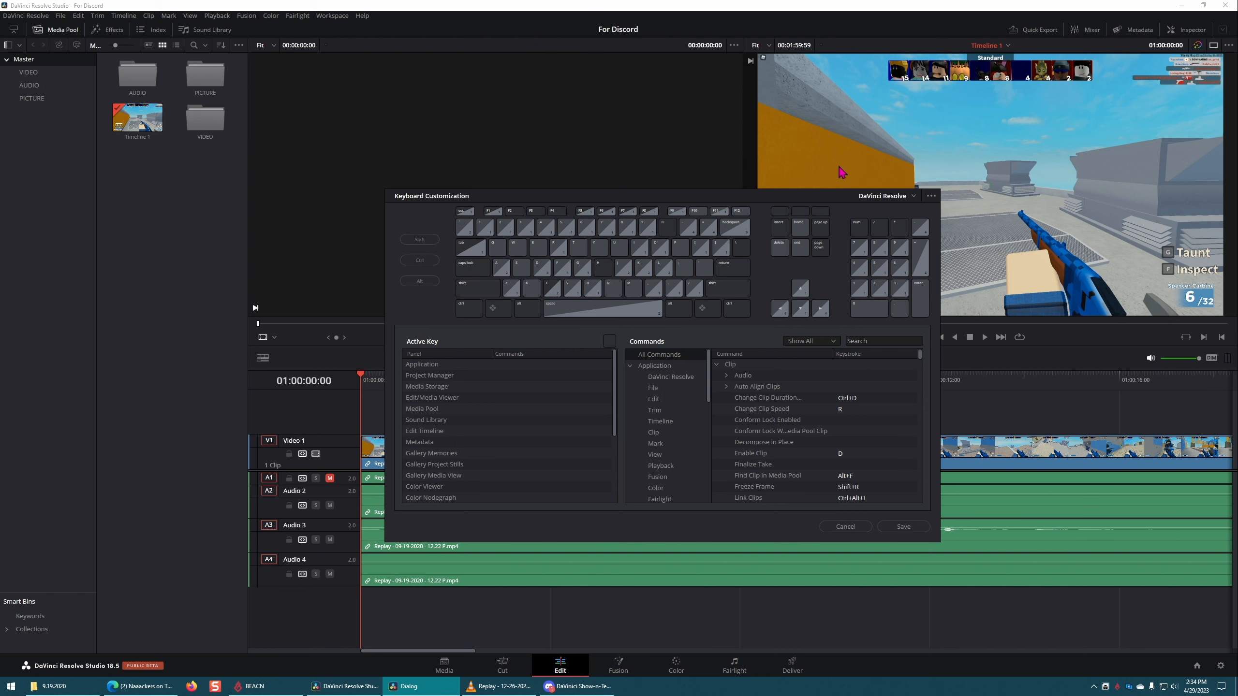
click(845, 527)
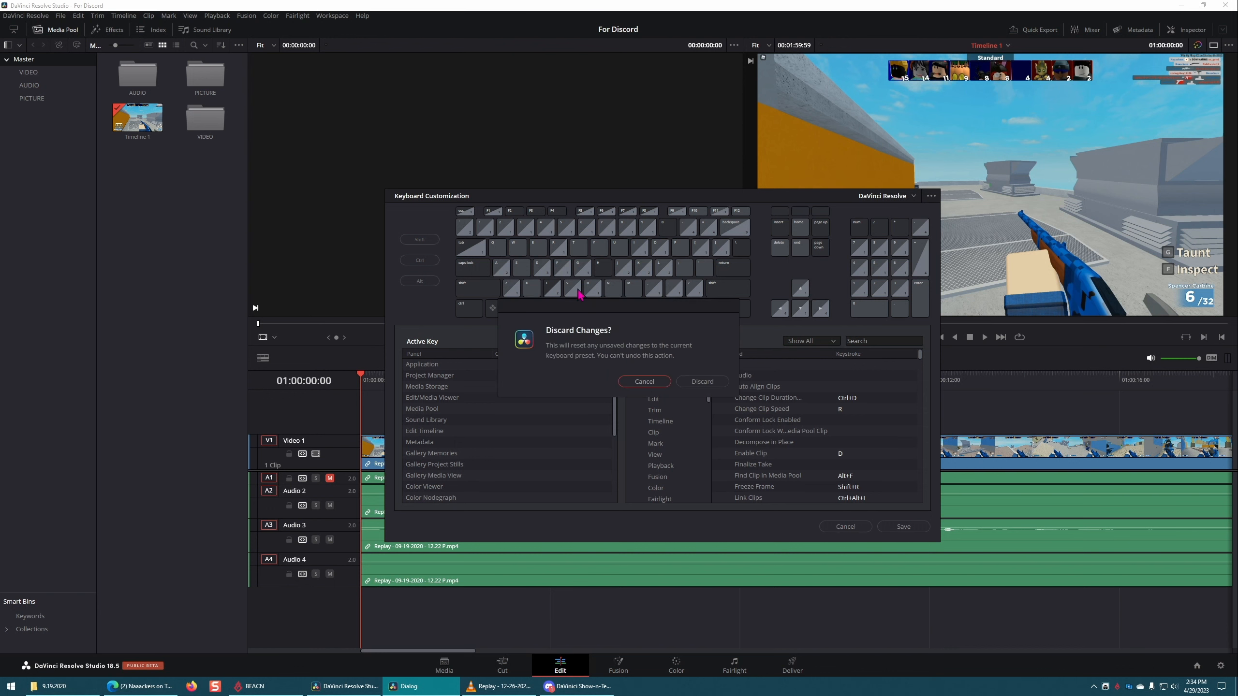
click(699, 385)
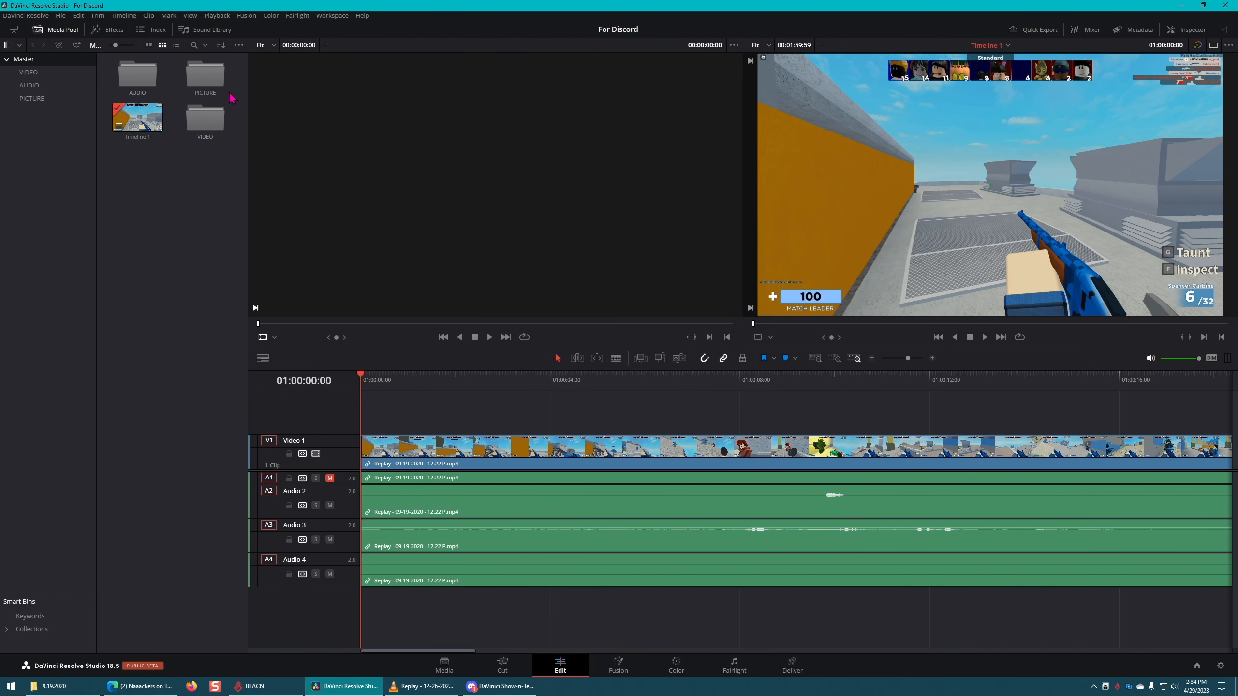
click(26, 16)
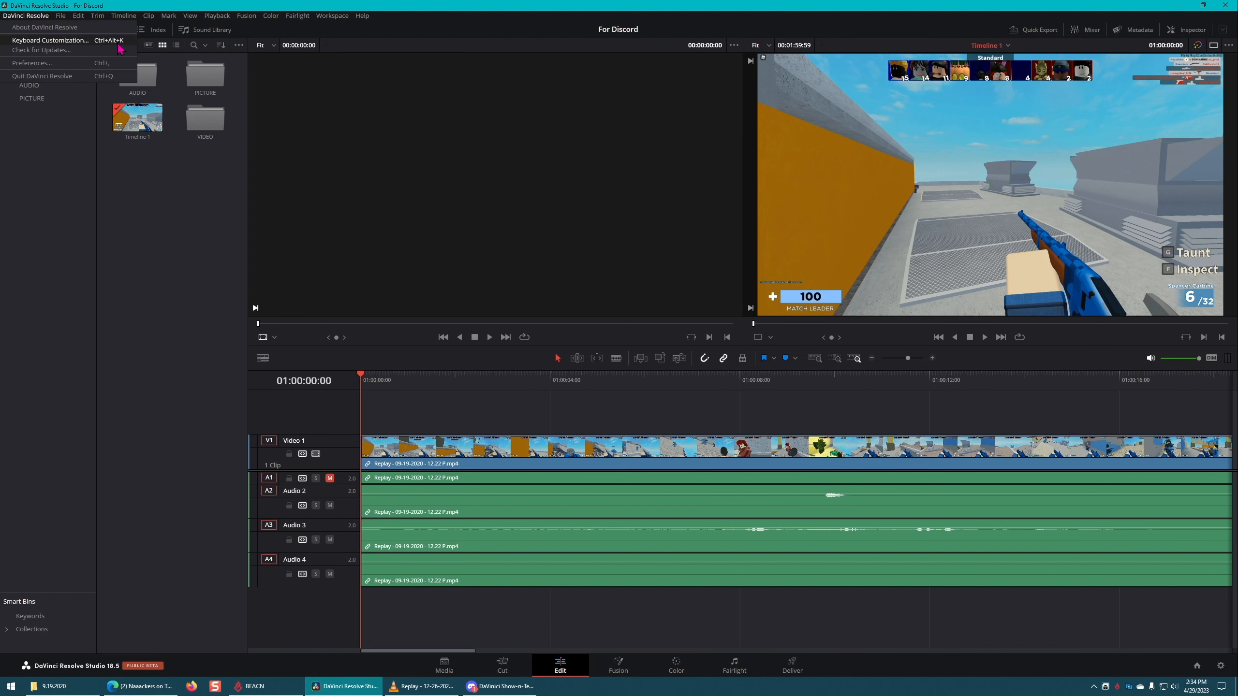
click(456, 128)
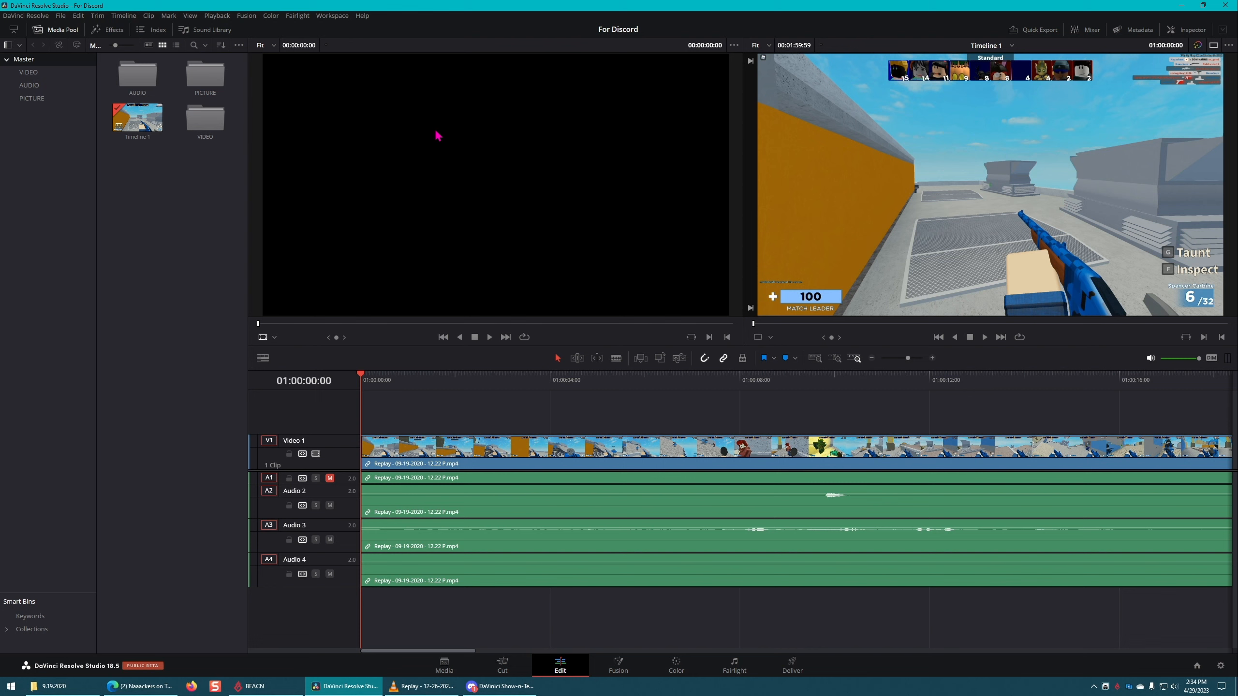
Step: Mark the Replay clip's full range with in and out points on the timeline
click(489, 415)
key(x)
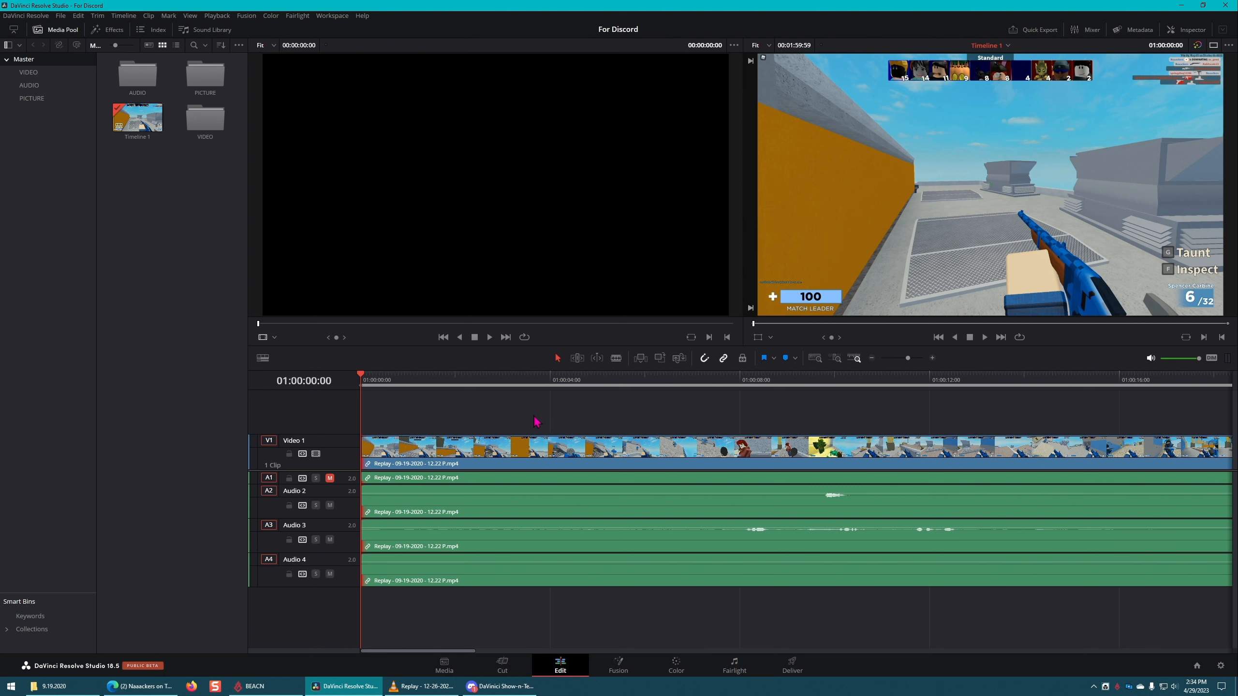
Step: Select the Replay clip, try Blade Edit mode, and return to Selection mode with nothing selected
click(580, 456)
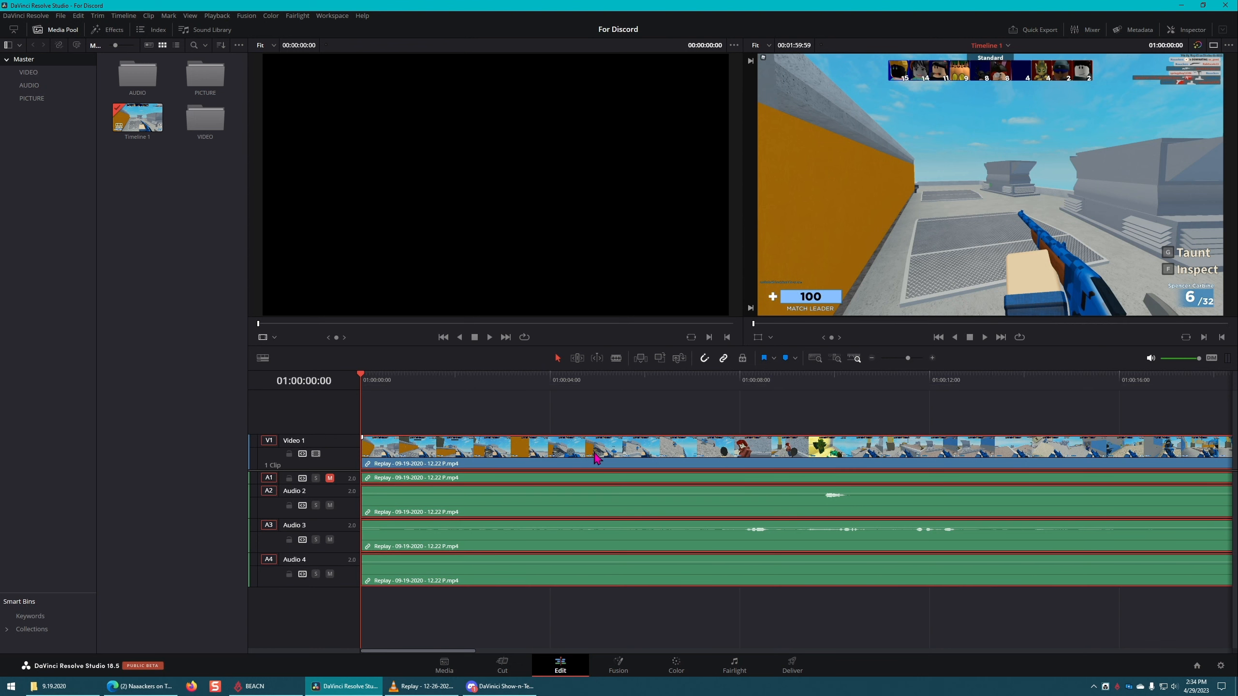
key(b)
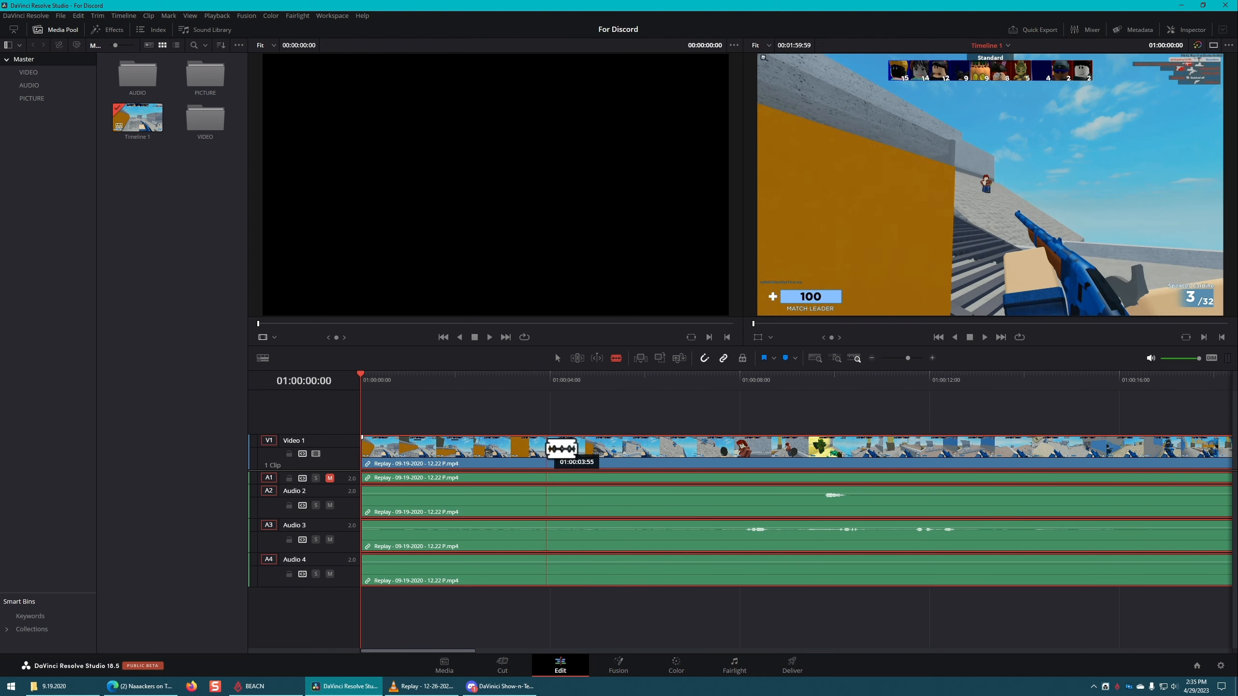
key(a)
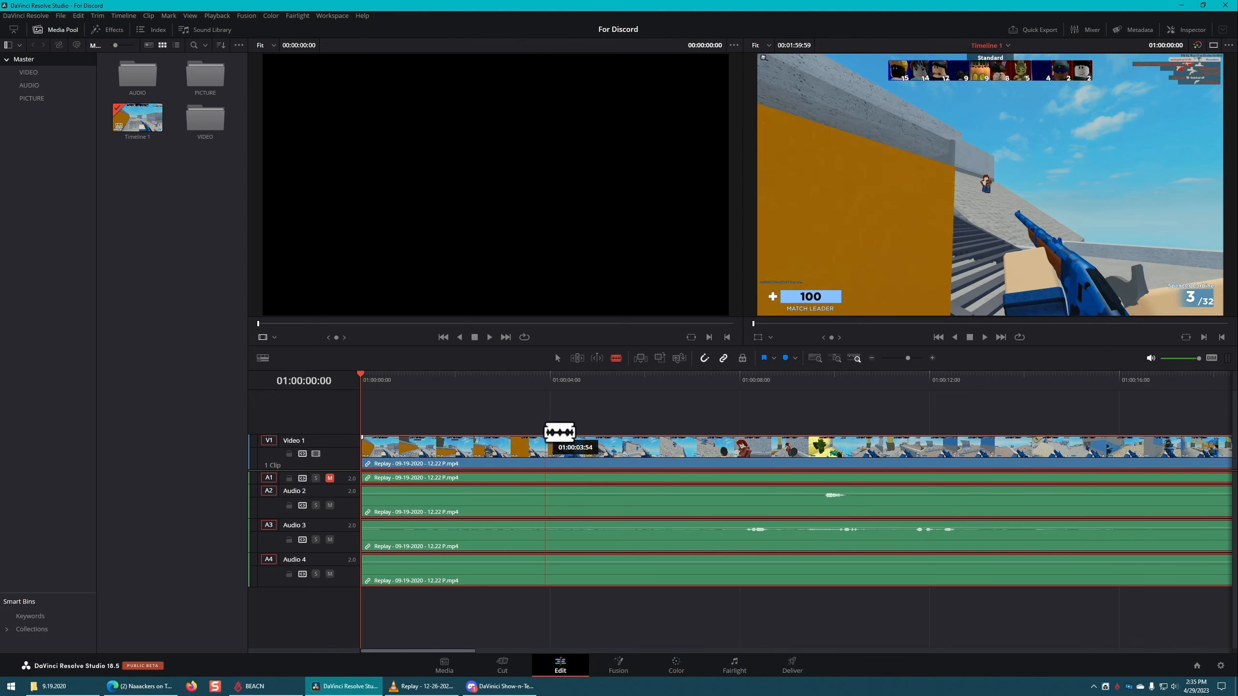
click(646, 424)
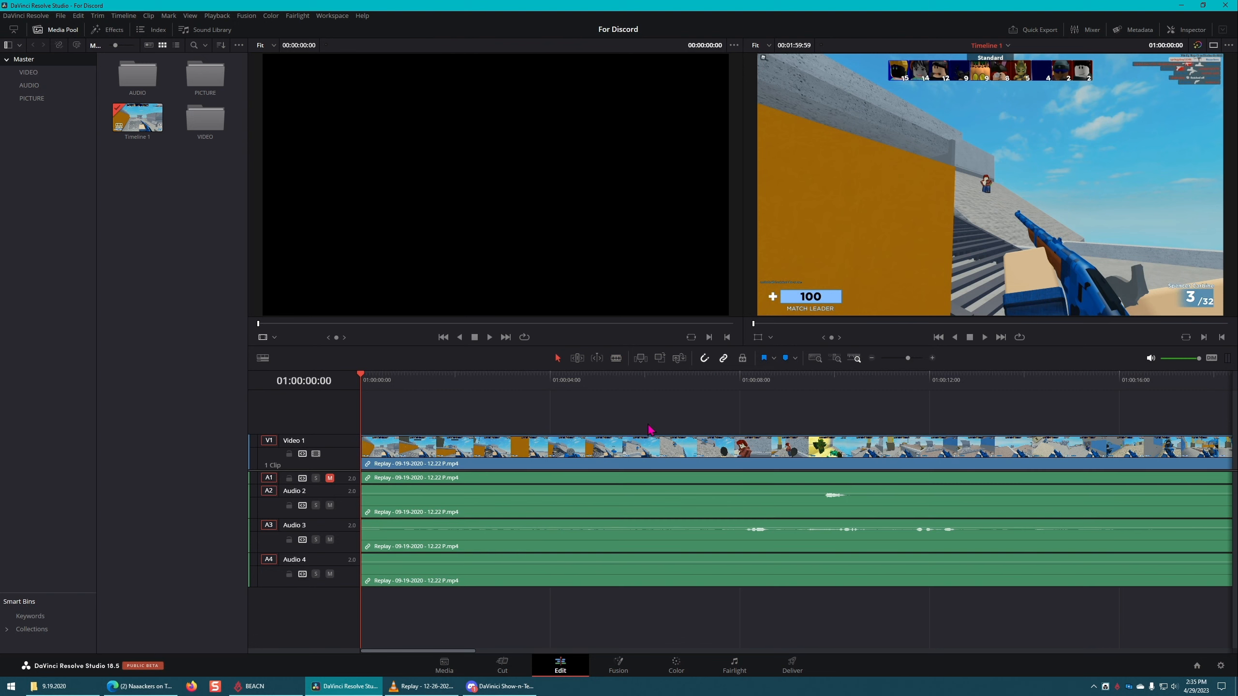
Step: Turn on Blade Edit mode, move the playhead to 01:00:06:50 and leave the Replay clip unselected
drag(742, 452, 700, 454)
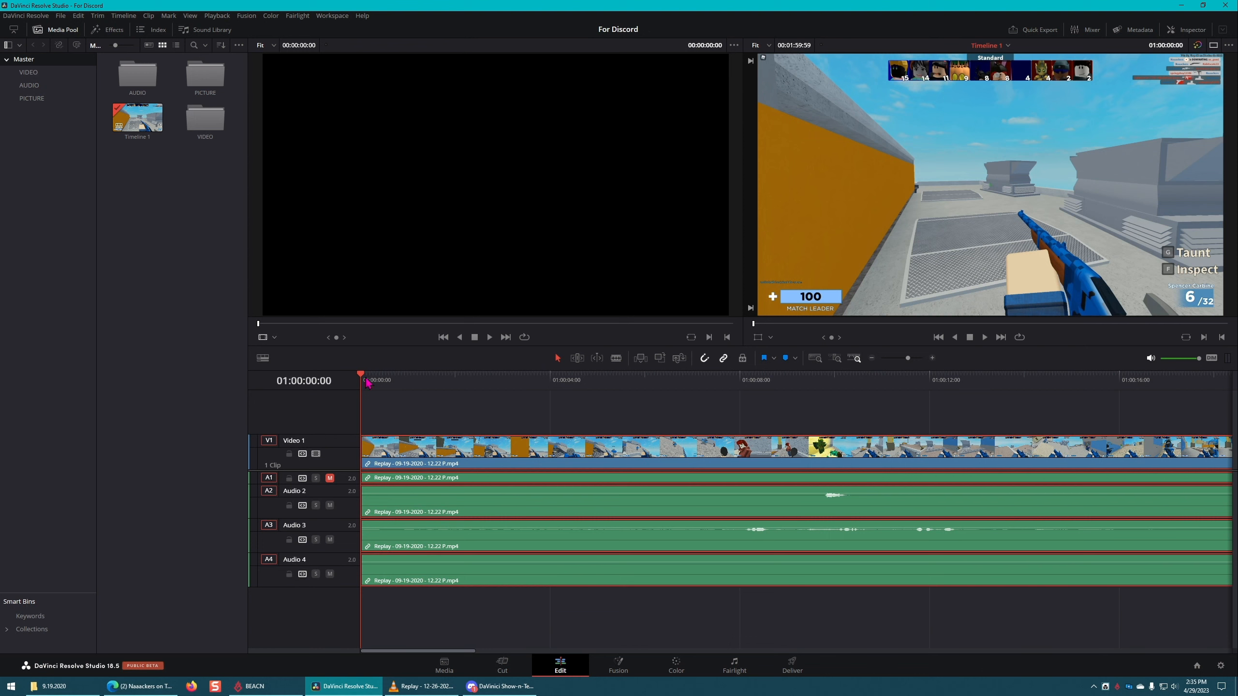
drag(379, 386, 483, 385)
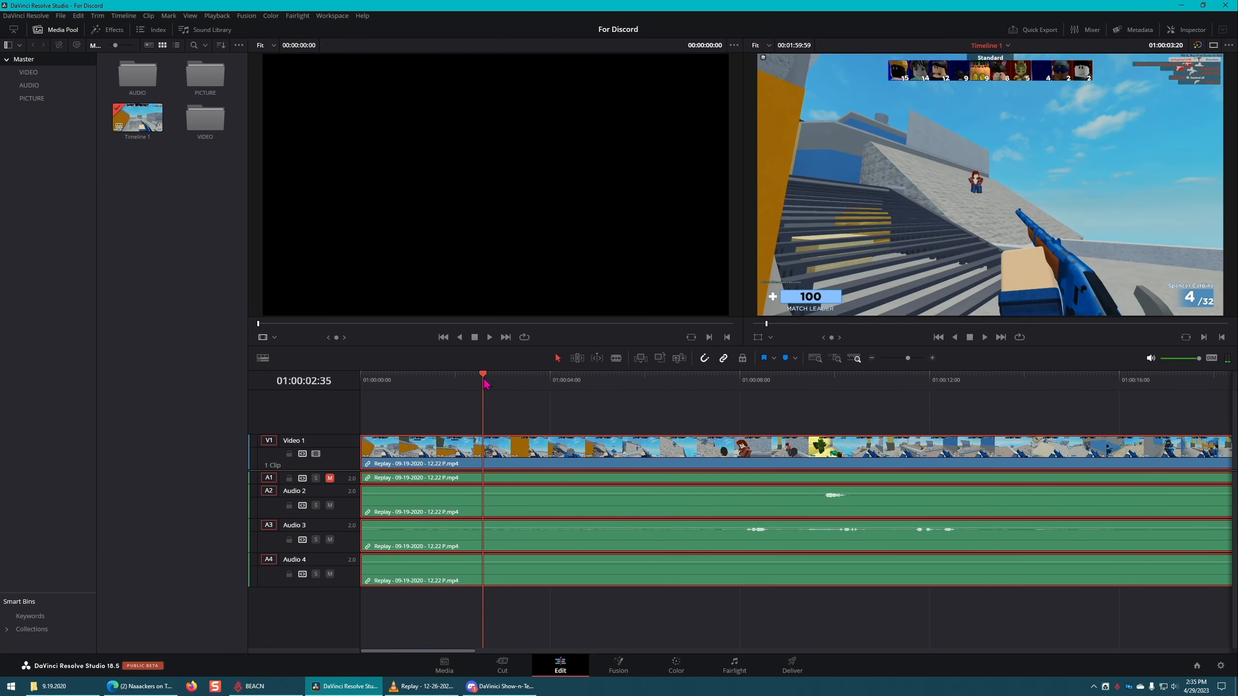
key(b)
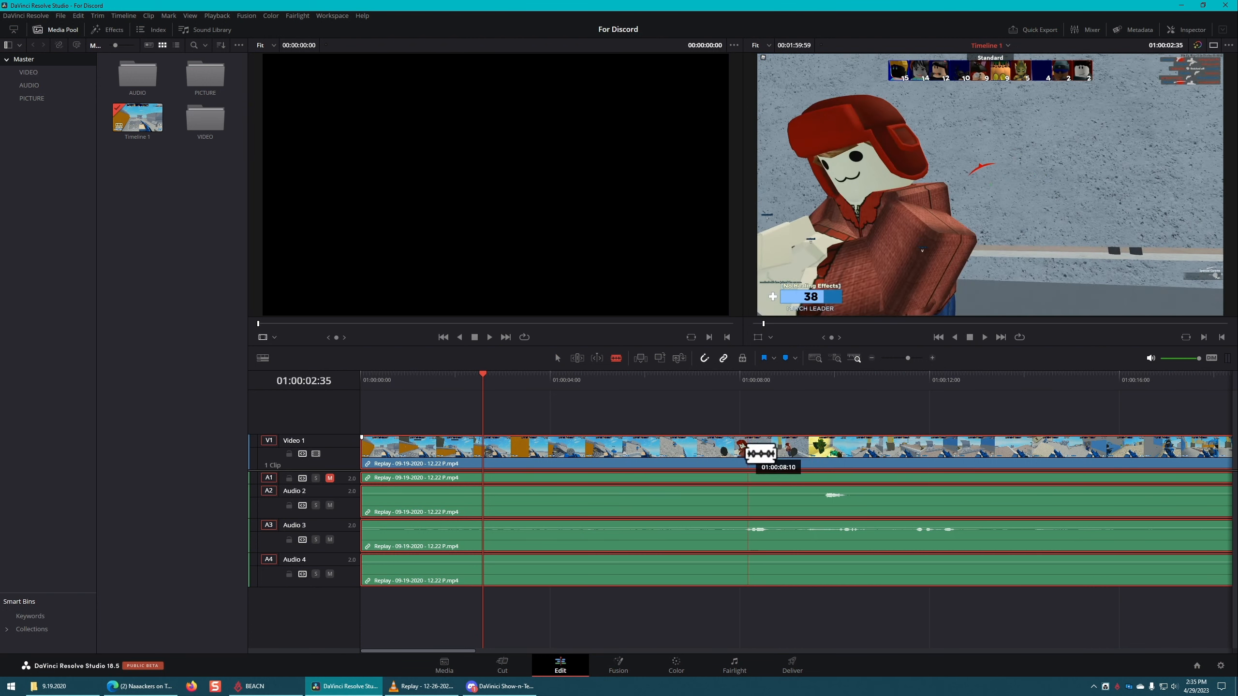
drag(484, 377, 684, 379)
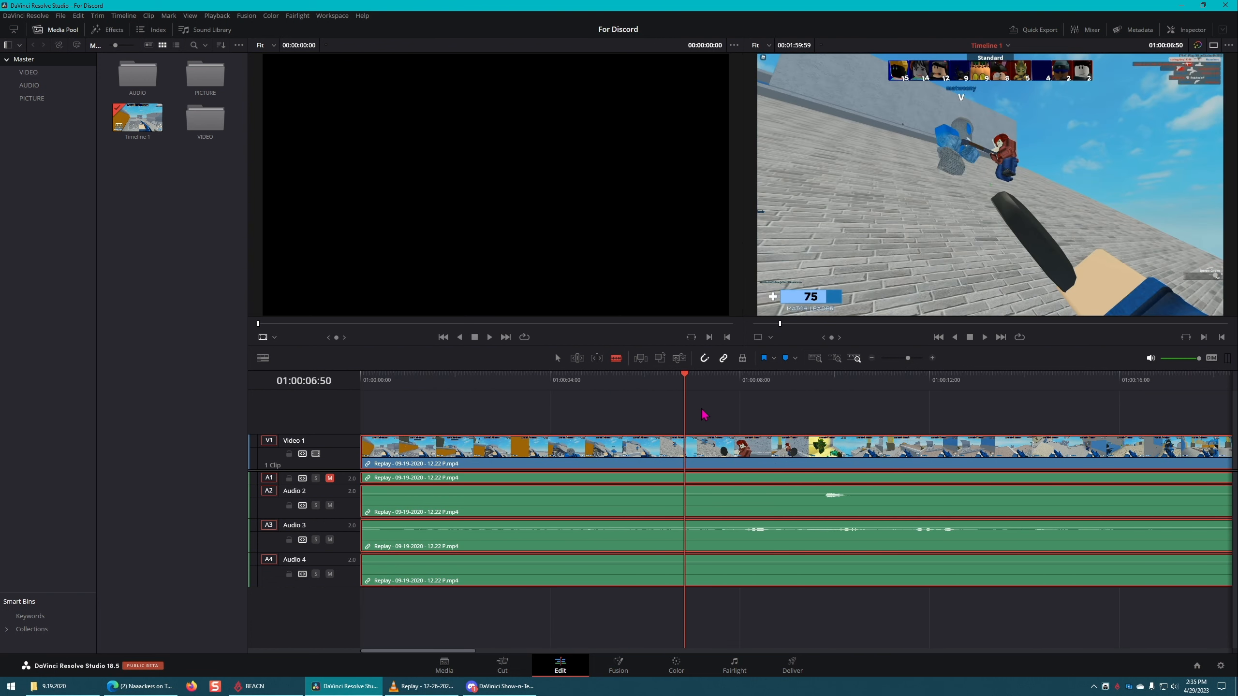
click(678, 401)
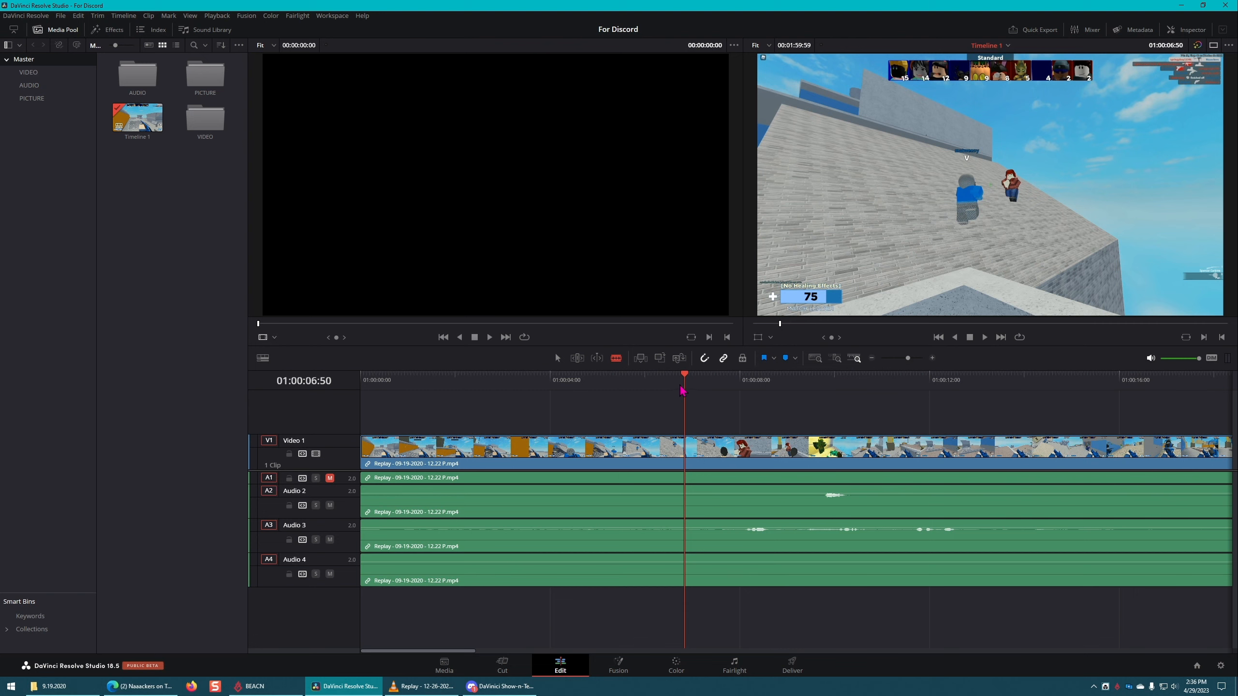
Step: Scroll along the timeline and zoom out until the whole Replay clip is in view
scroll(558, 457, right, 10)
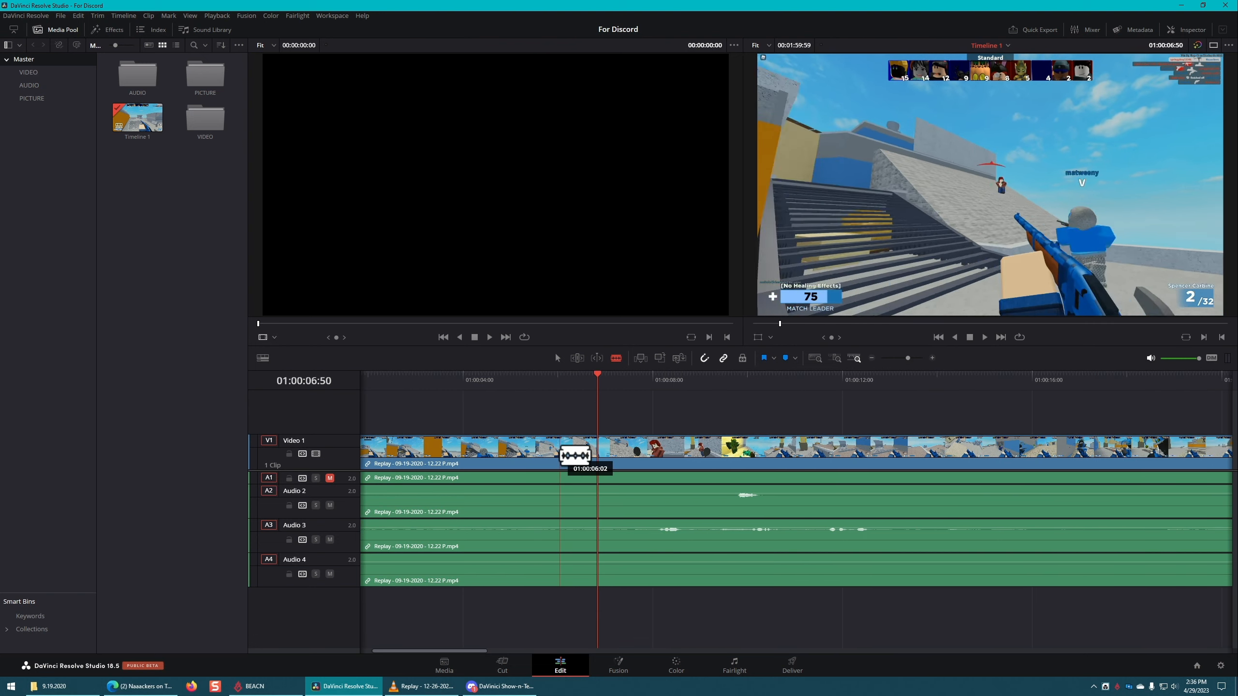
scroll(570, 456, left, 3)
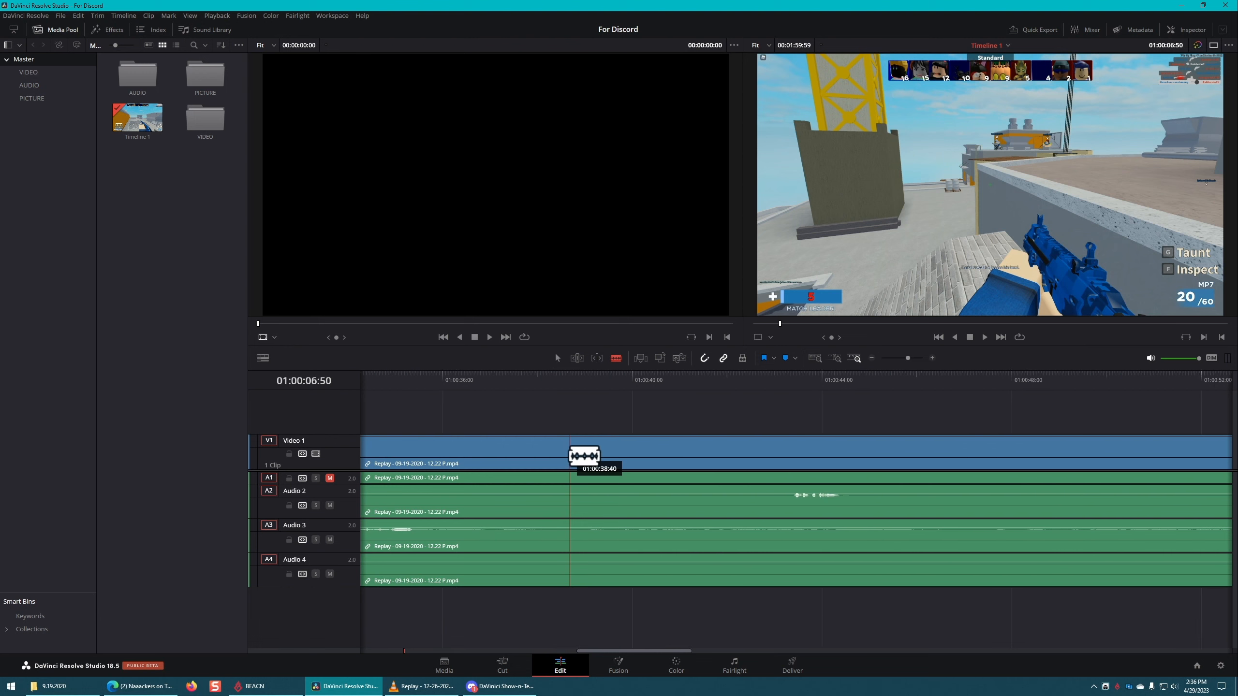
scroll(588, 459, left, 7)
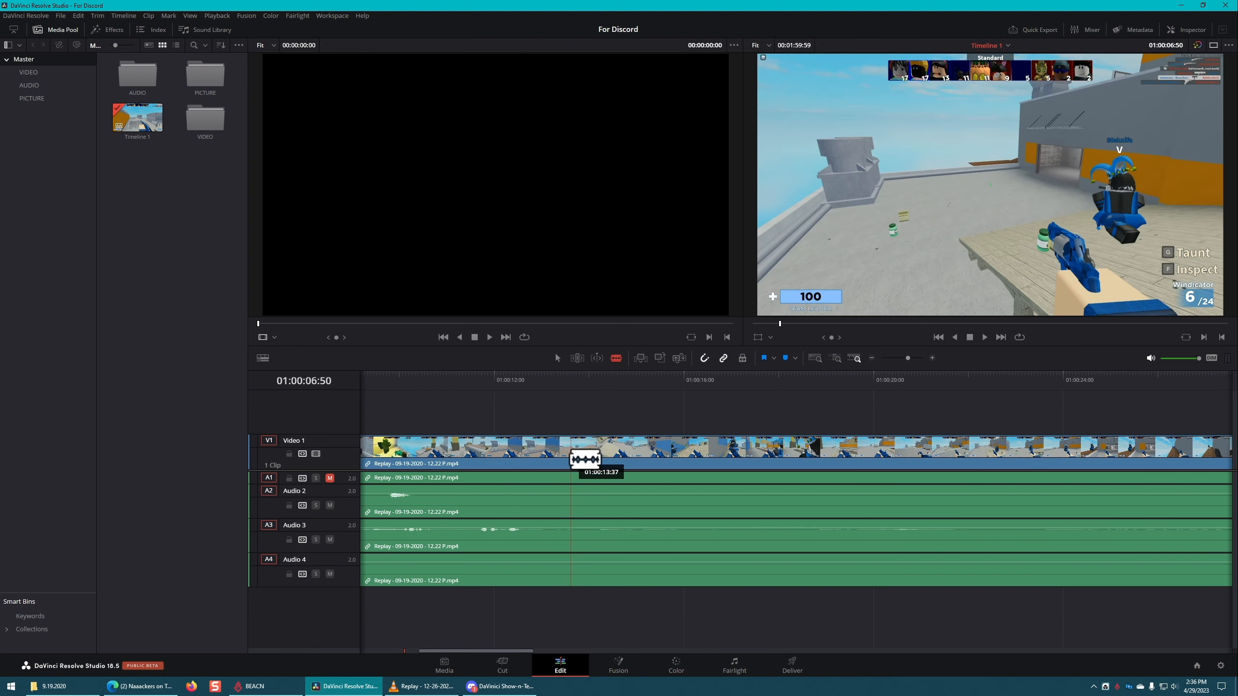
scroll(578, 453, down, 6)
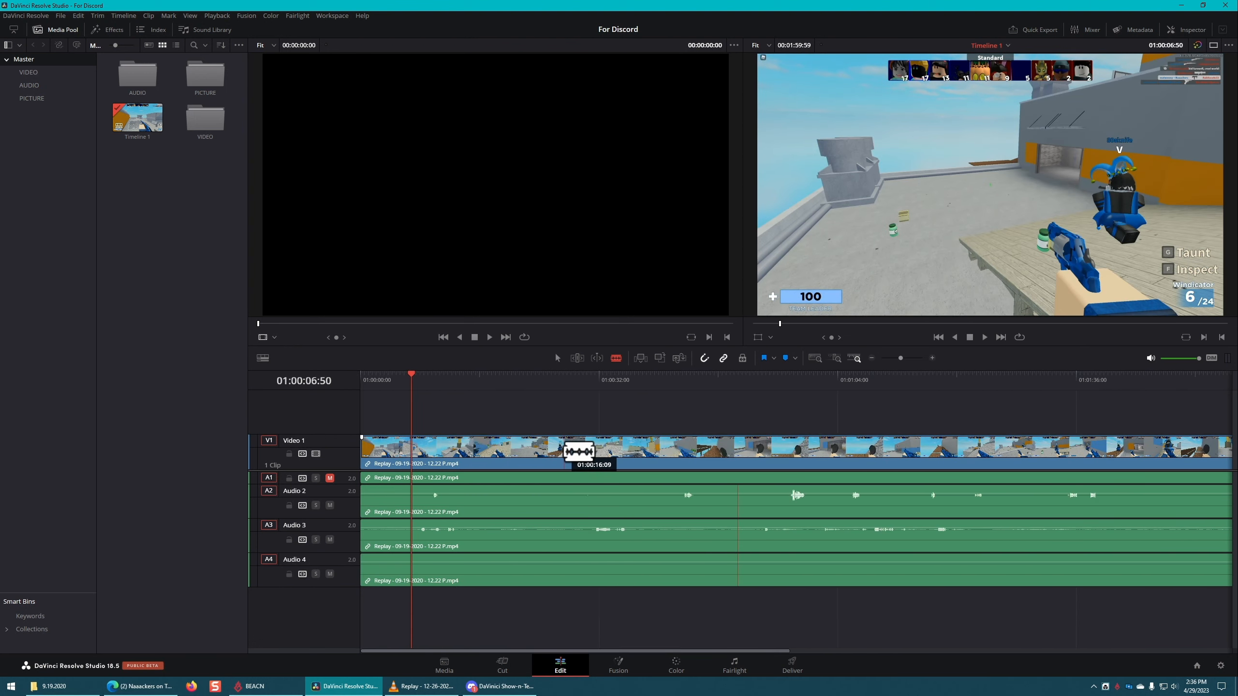
scroll(580, 455, up, 1)
scroll(579, 455, up, 2)
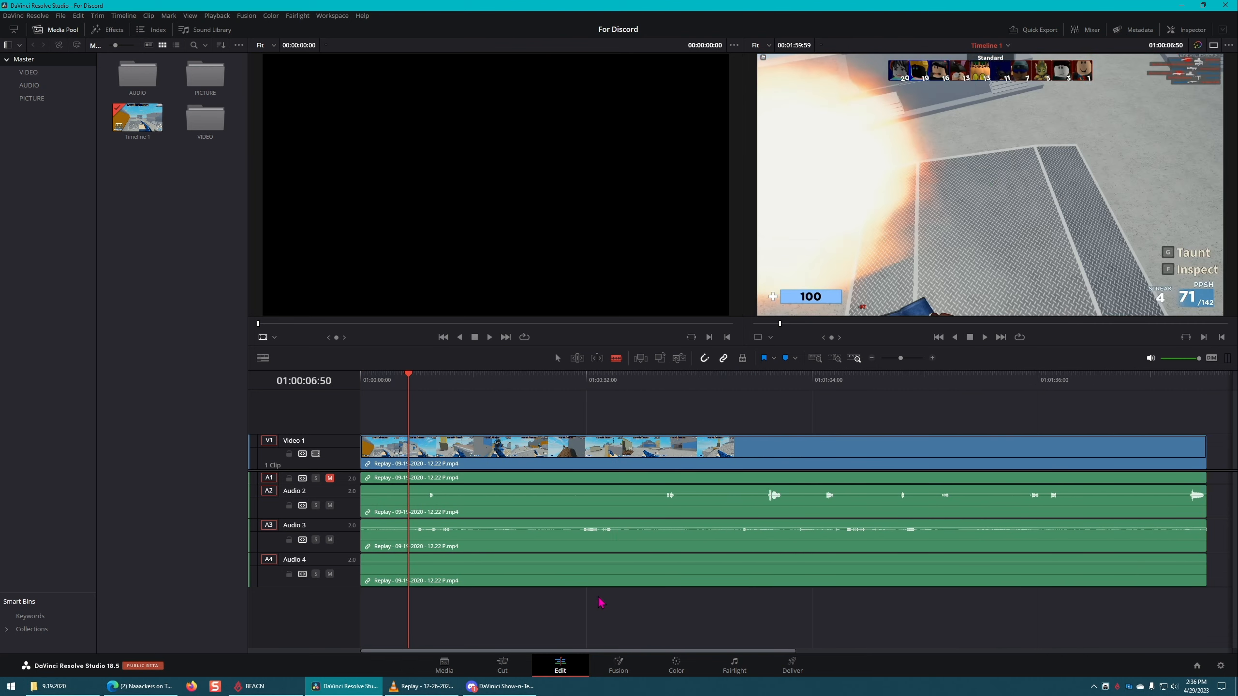
Step: Resize the timeline tracks, reducing Video 1 to its minimum height and making the four audio tracks tall enough to show waveforms
scroll(601, 593, up, 1)
scroll(602, 593, down, 4)
scroll(603, 595, up, 3)
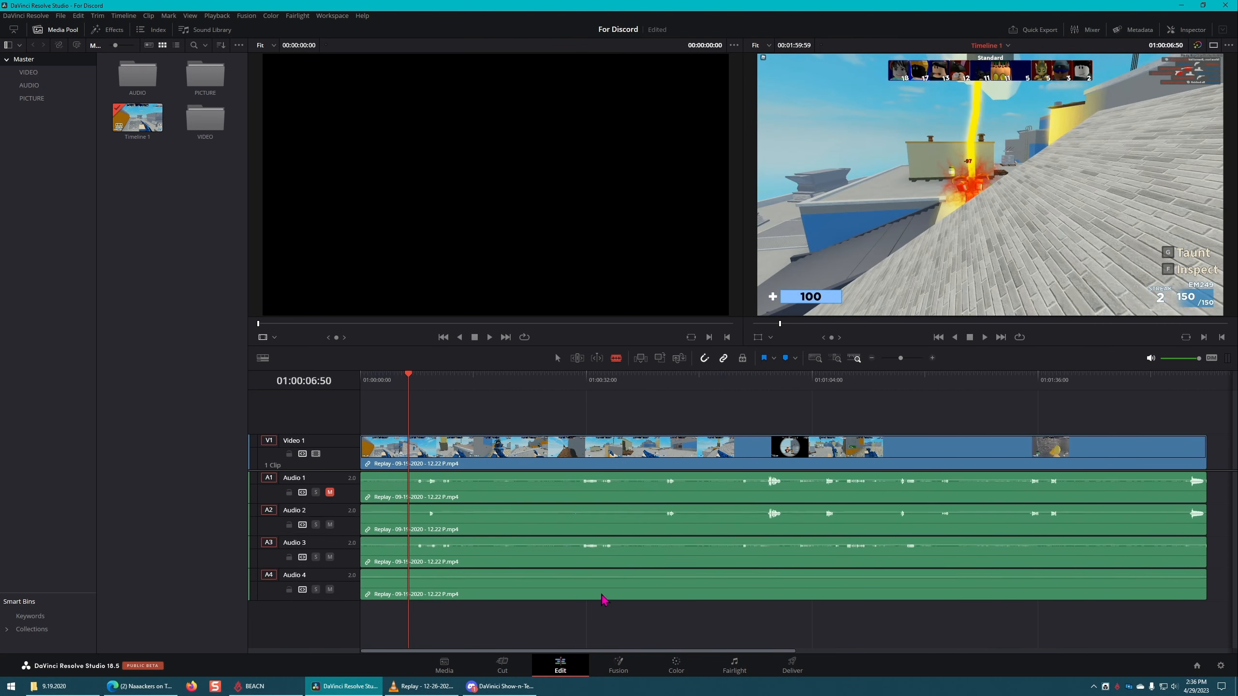
scroll(595, 575, down, 4)
scroll(599, 561, up, 1)
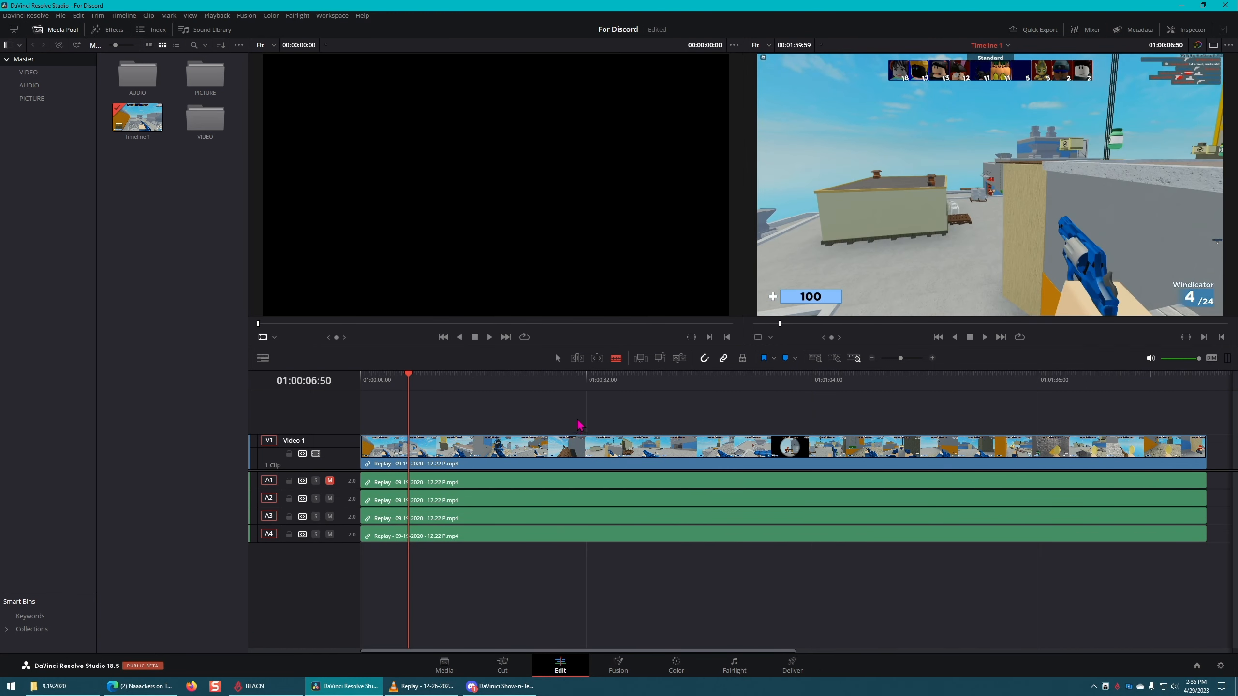
scroll(596, 427, down, 2)
scroll(596, 426, up, 2)
scroll(596, 425, down, 2)
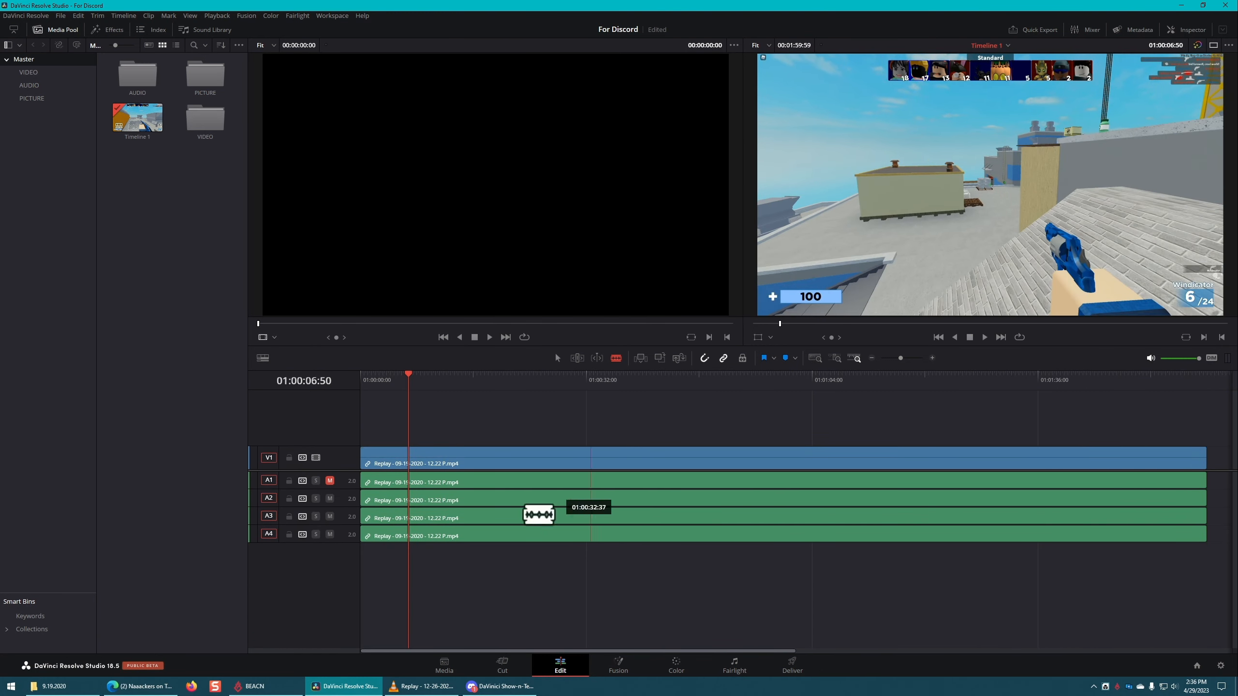
click(589, 537)
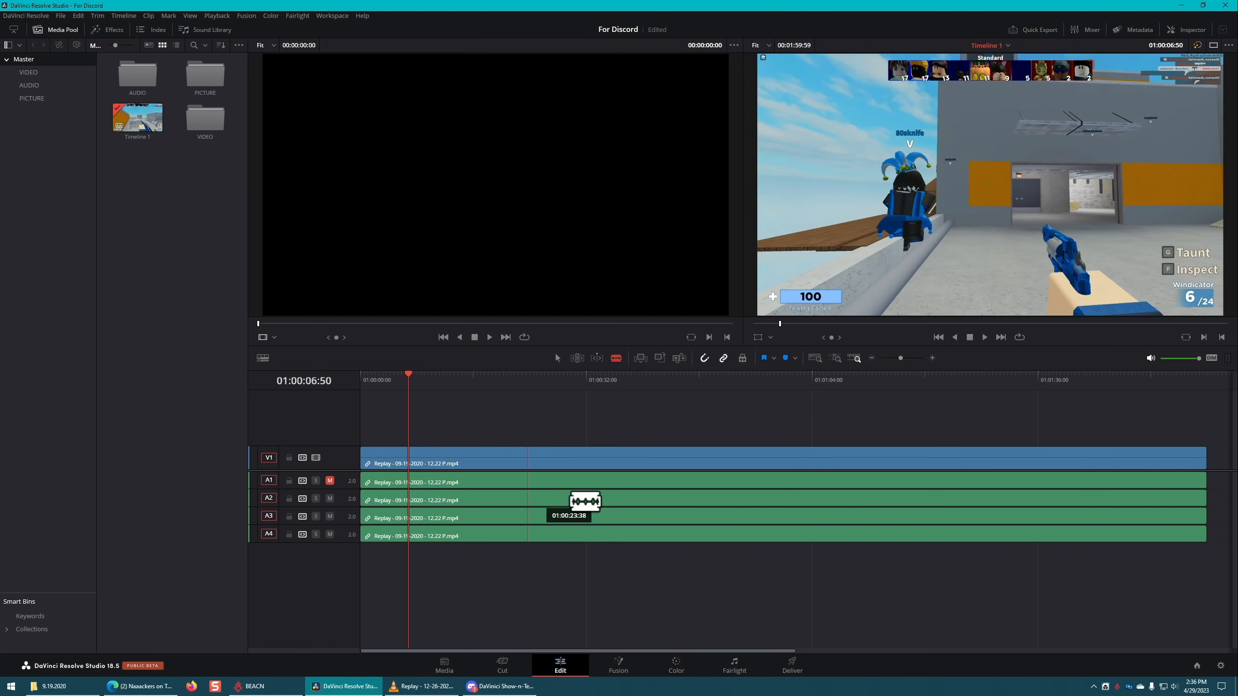
scroll(565, 536, up, 3)
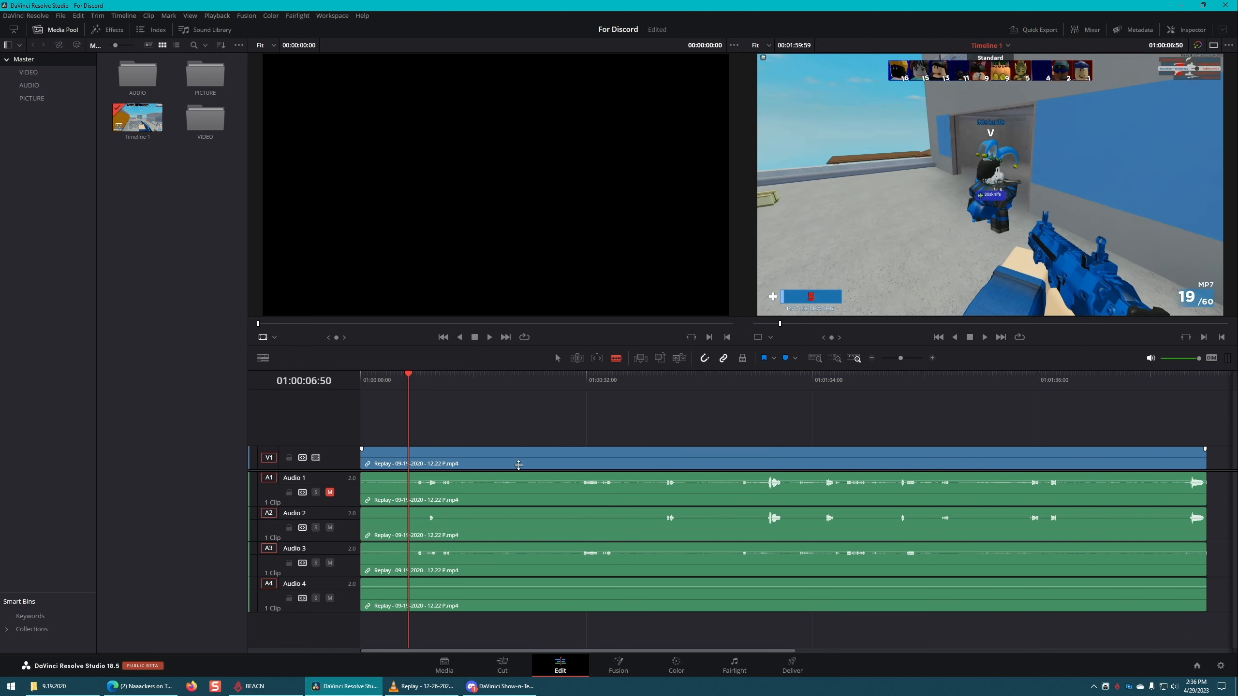
Step: Move the playhead to 01:01:30:43 and split the Replay clip there across the video and all audio tracks
drag(410, 380, 738, 378)
key(space)
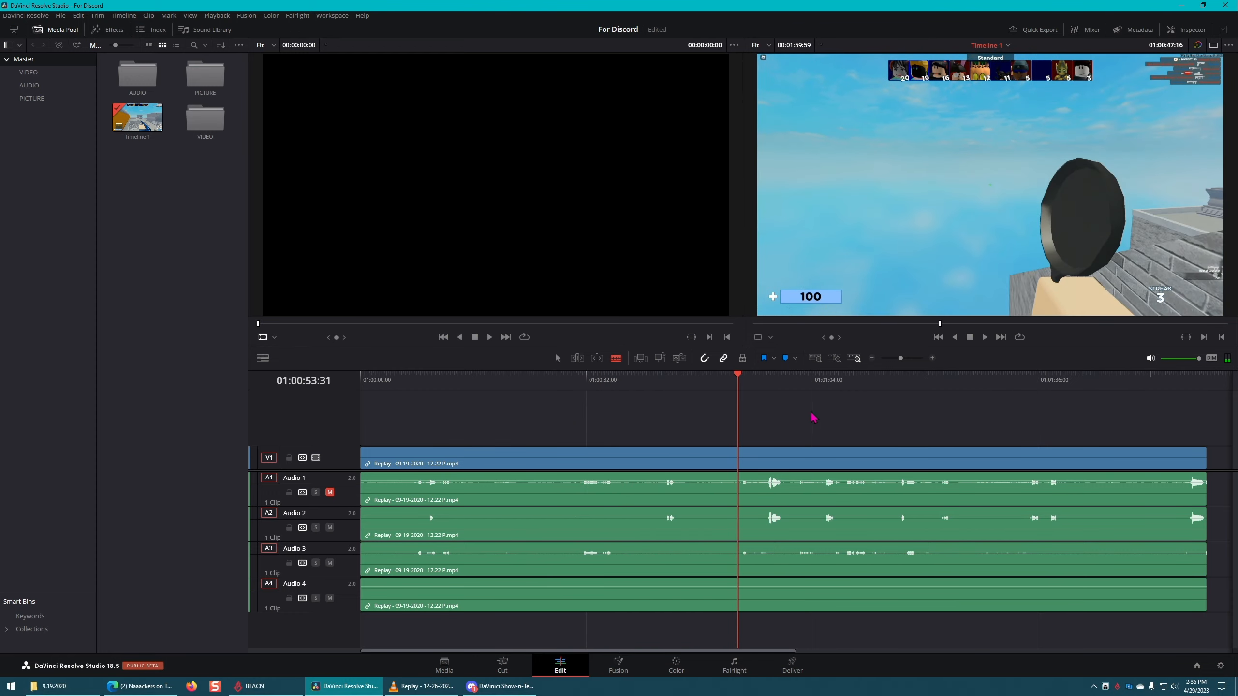
drag(481, 652, 632, 634)
drag(672, 376, 698, 373)
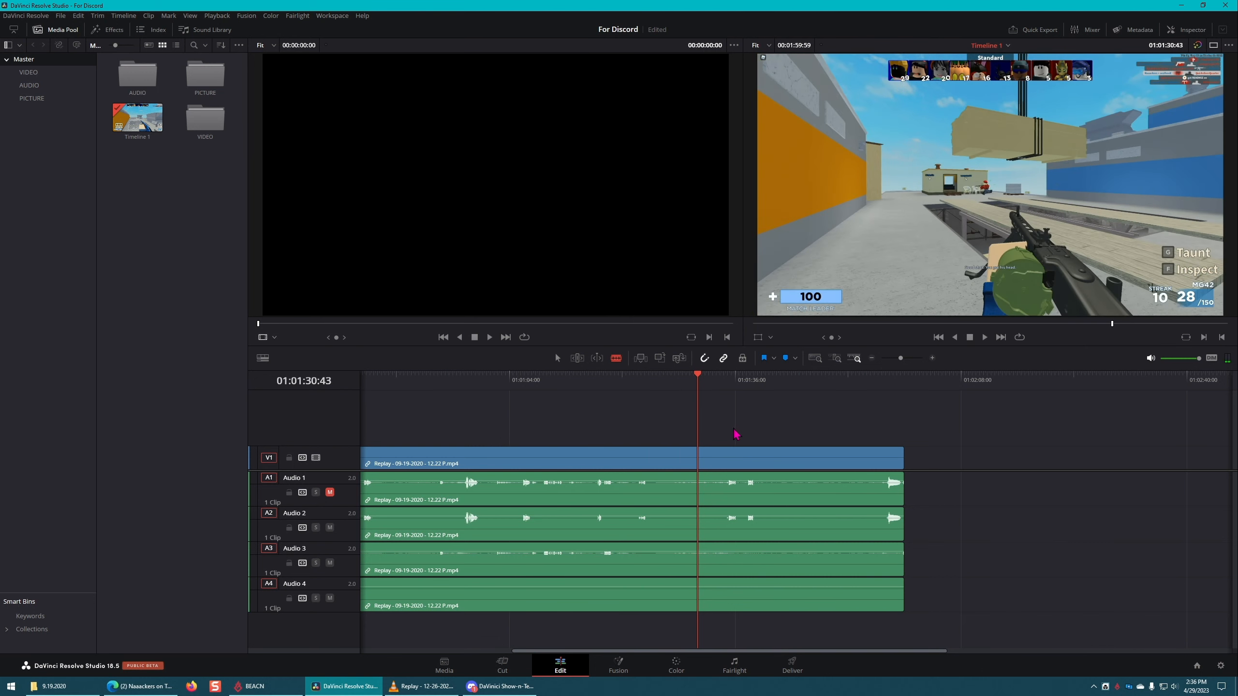
key(ctrl+b)
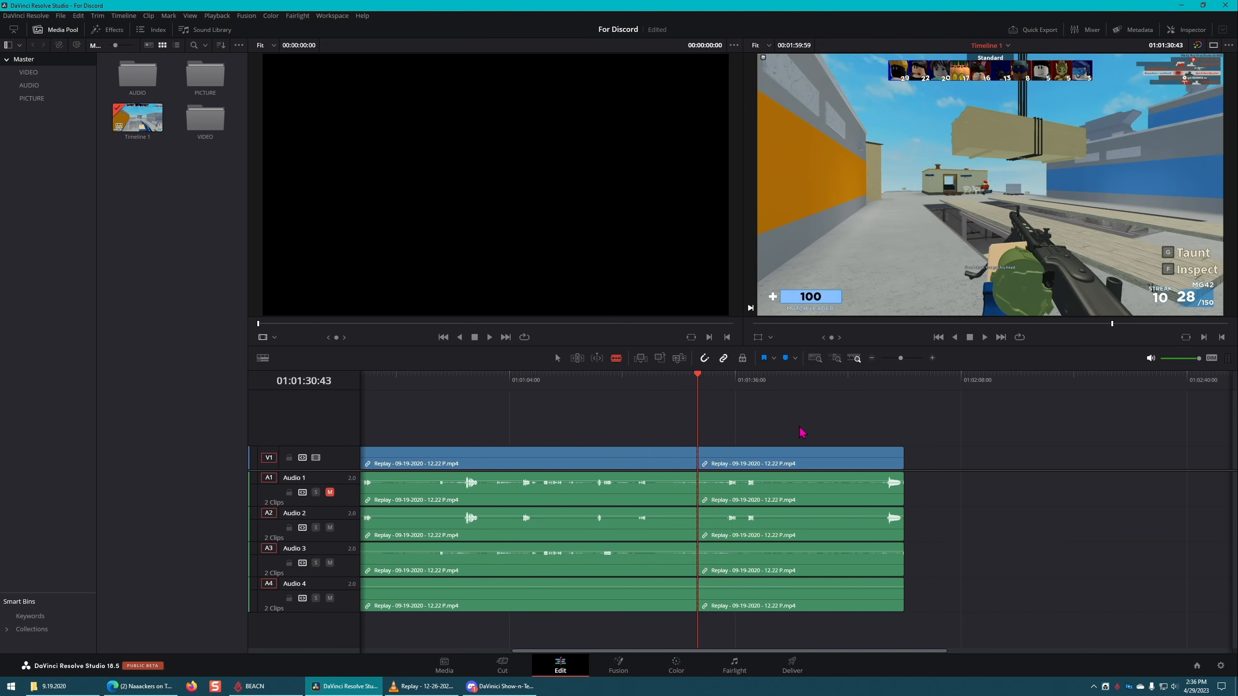
Step: Move the playhead to 01:01:21:45, return to Selection mode and shift the clip's second part about 6 seconds later
click(634, 385)
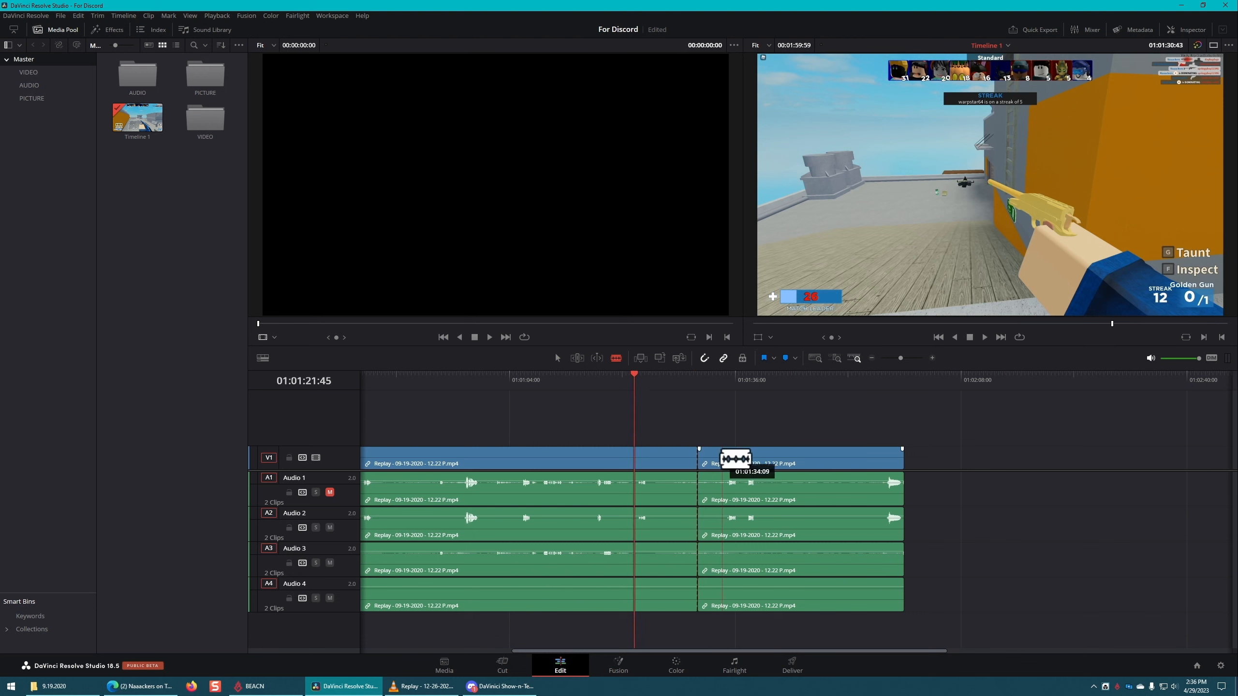
key(a)
drag(770, 455, 824, 462)
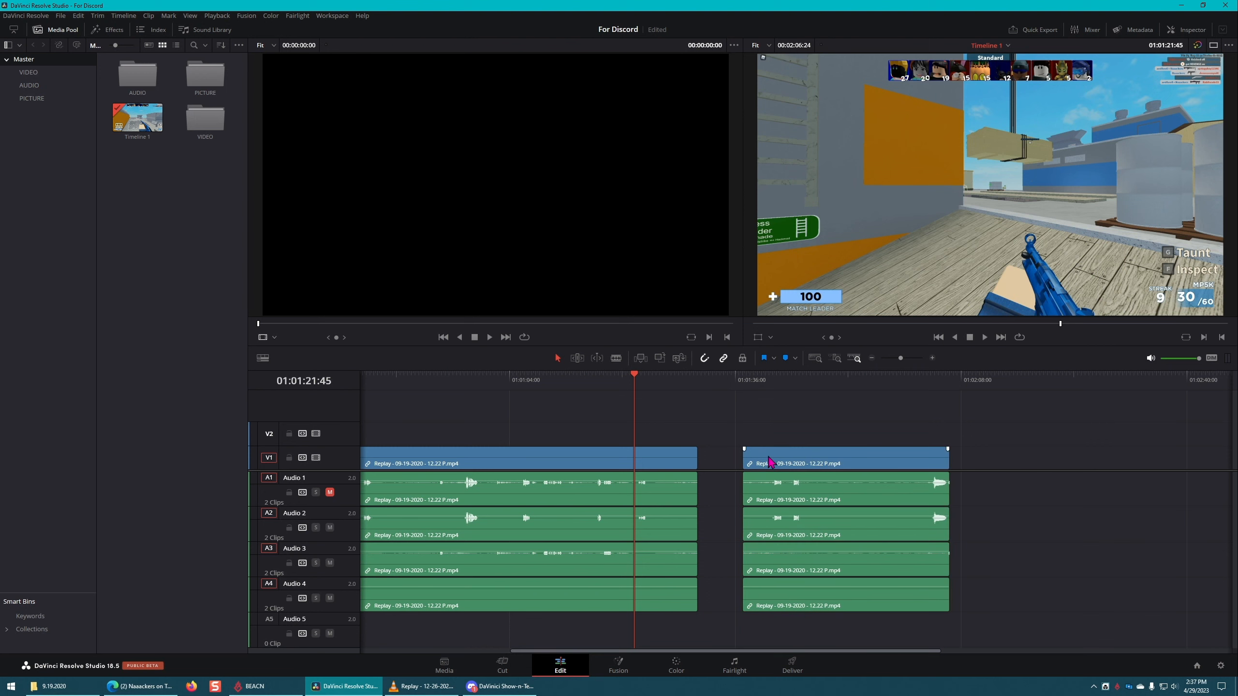
Step: Unlink the video and audio clips of the second part and clear the selection
click(797, 460)
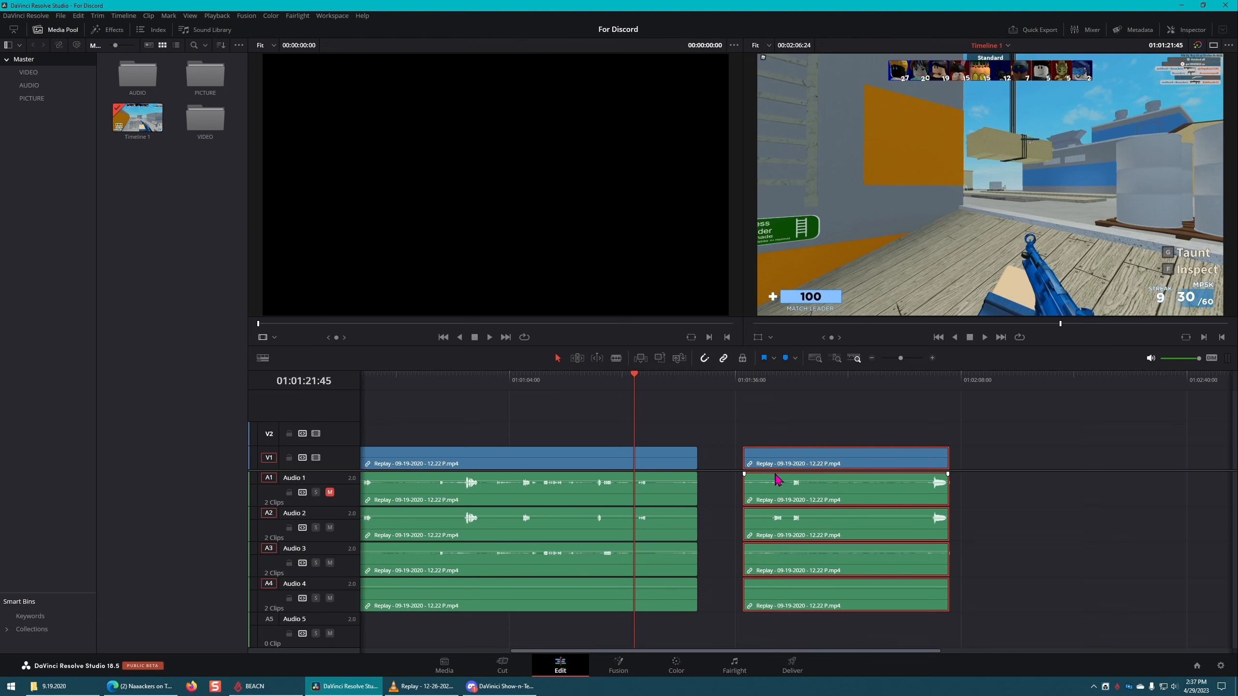
right_click(784, 459)
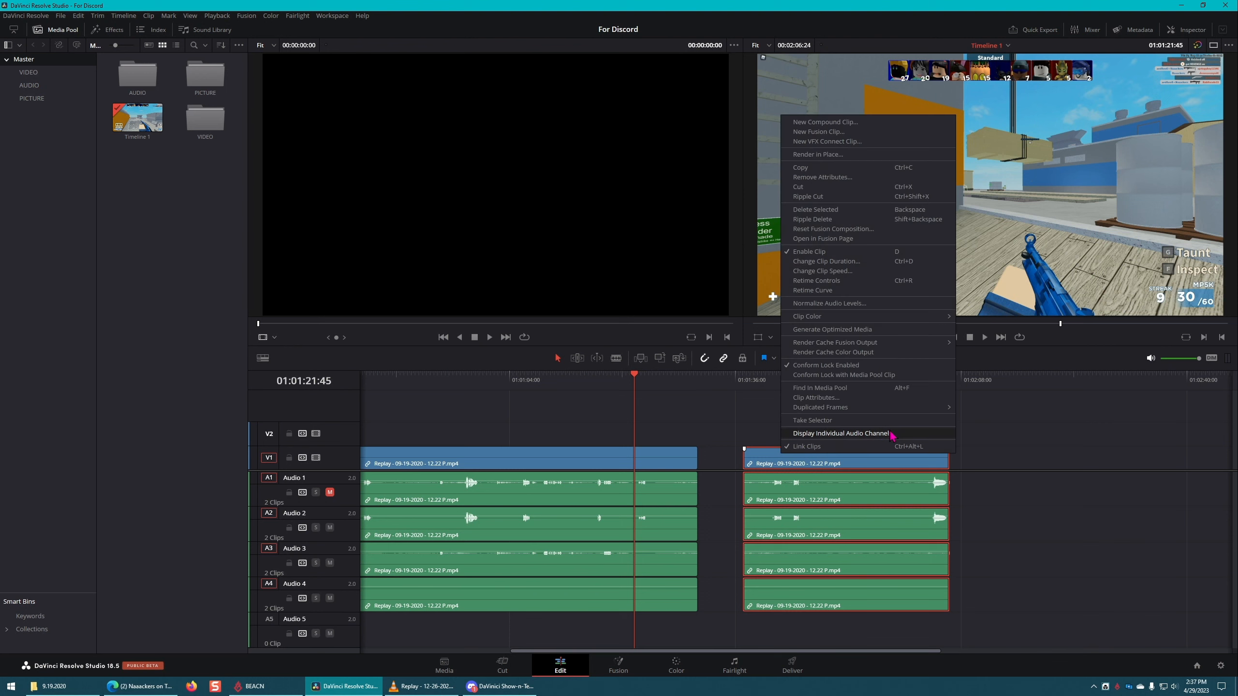
click(808, 447)
click(1069, 425)
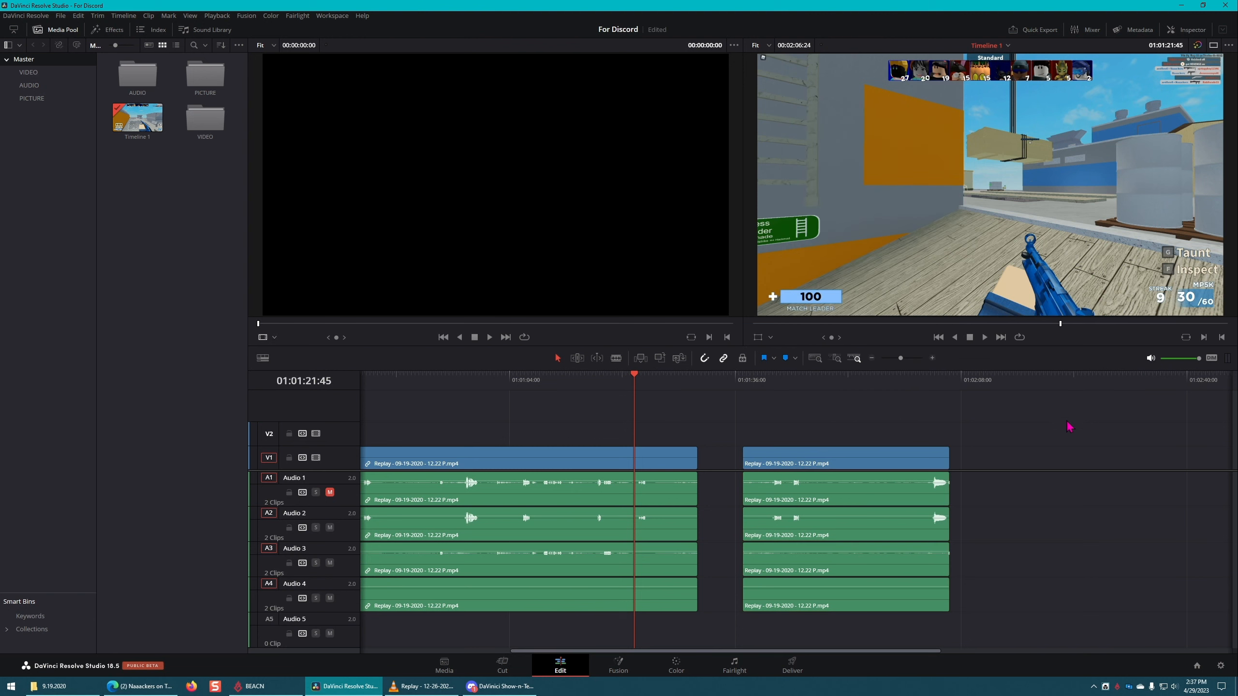
Step: Move the second part's Audio 1 clip about 34 seconds later and link the remaining video and Audio 2 to 4 clips together
click(885, 451)
drag(854, 453, 1122, 494)
drag(871, 402, 807, 627)
right_click(866, 578)
click(895, 578)
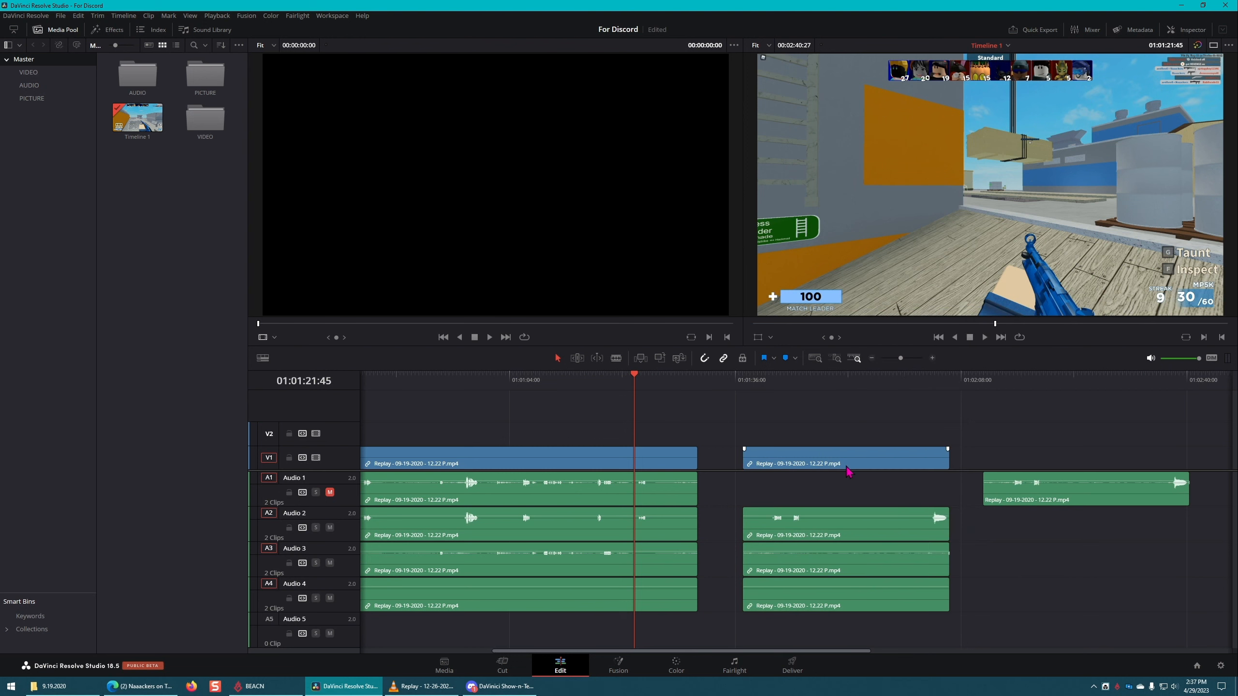
Step: Shift the relinked second part about 1.5 seconds earlier and unlink its video and audio clips
mouse_move(849, 466)
mouse_down()
mouse_move(818, 466)
mouse_move(901, 446)
mouse_move(858, 447)
mouse_up()
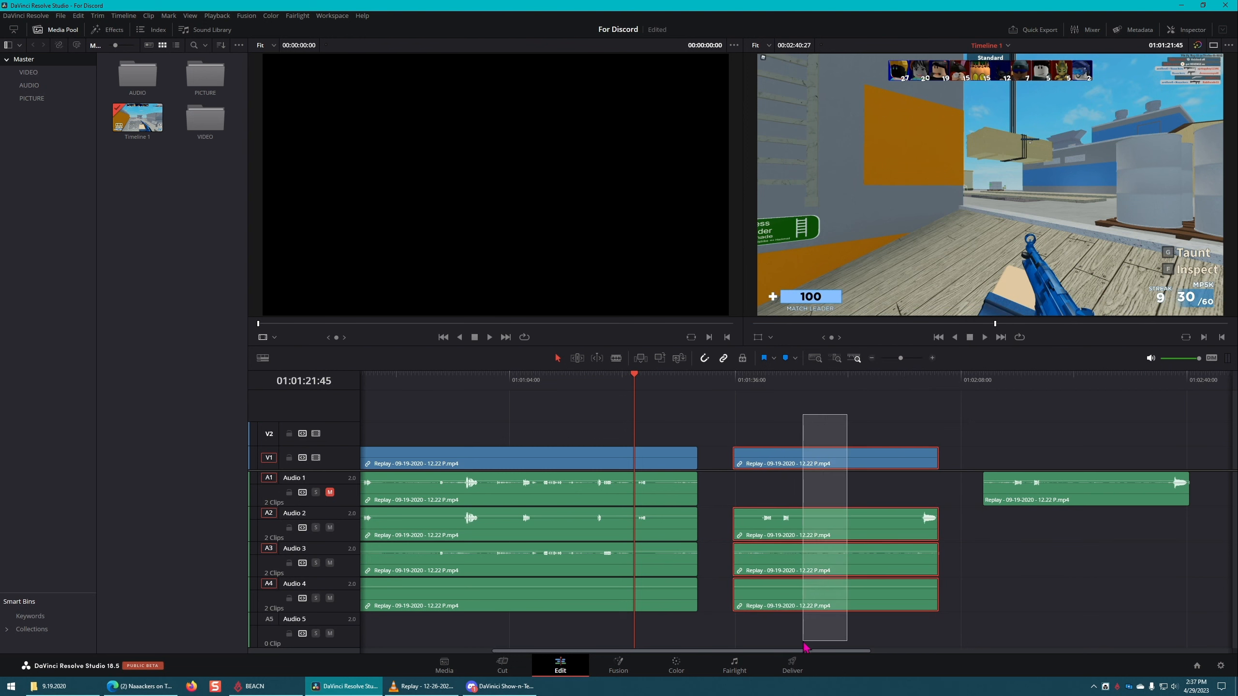
right_click(858, 599)
click(966, 603)
click(1019, 602)
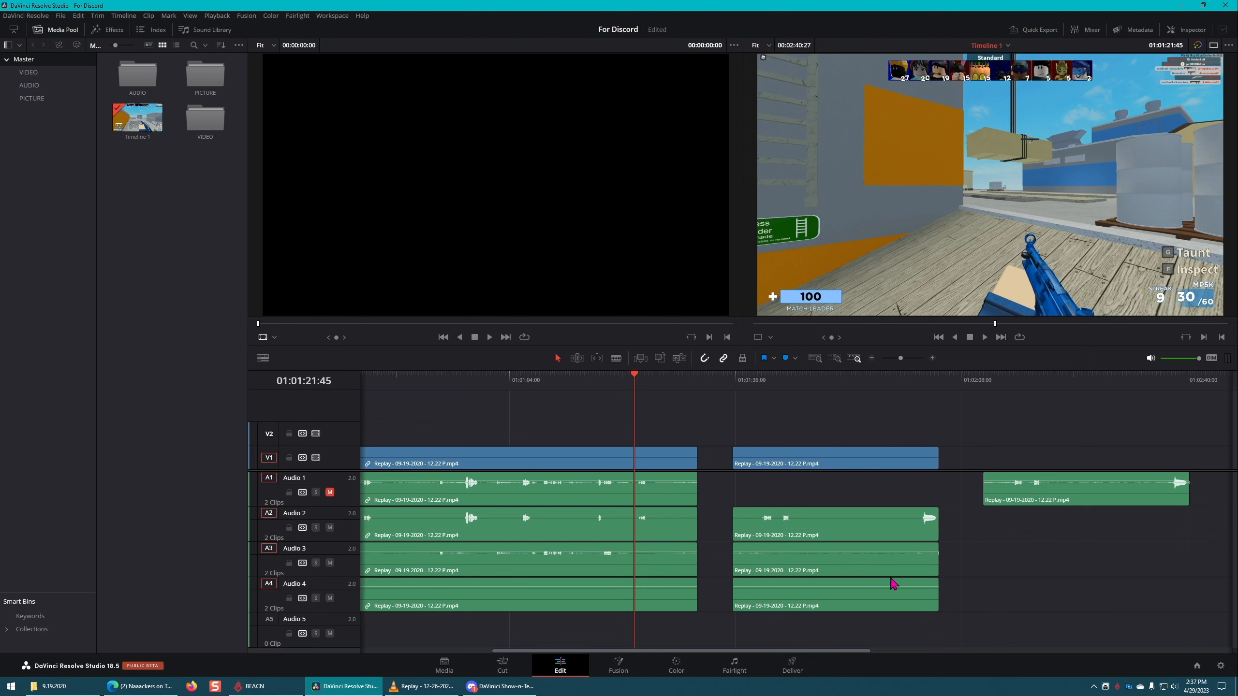
Step: Try selecting the second part's Audio 2 to 4 clips together with the separated Audio 1 clip, and clear the selection
drag(838, 616, 956, 511)
ctrl+click(1027, 493)
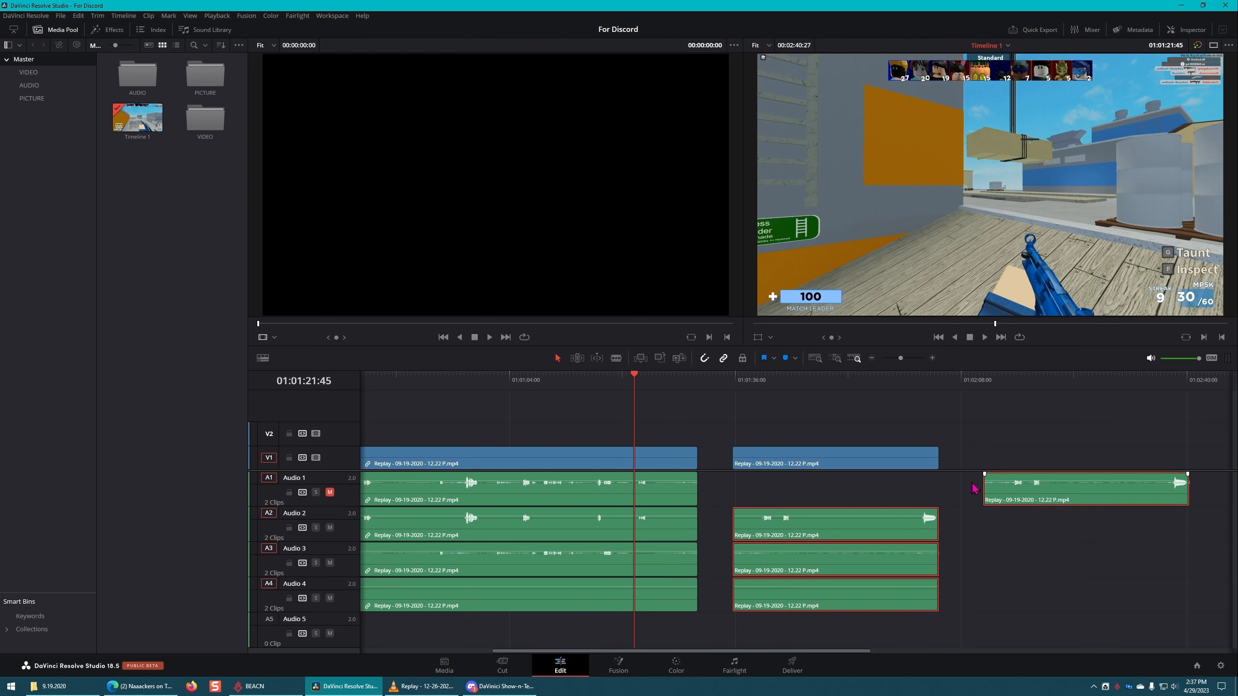
ctrl+click(885, 466)
click(1045, 581)
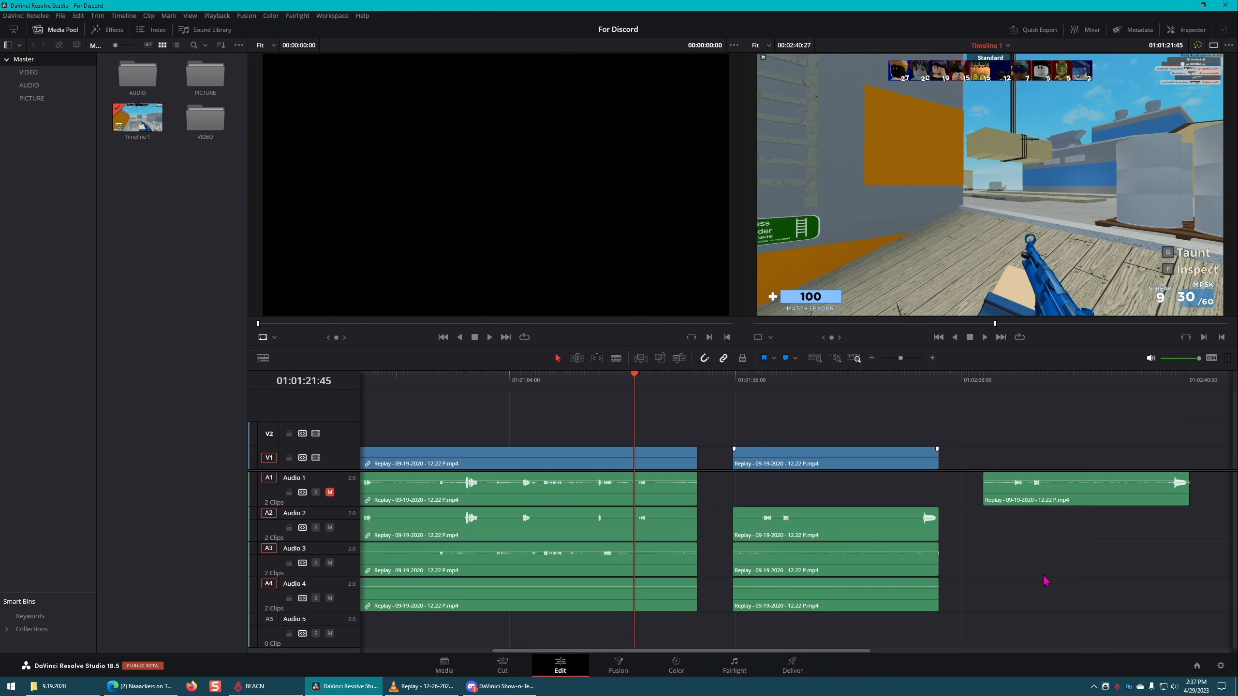
Step: Compare how the linked first part and the unlinked second part get selected, leaving nothing selected
click(678, 454)
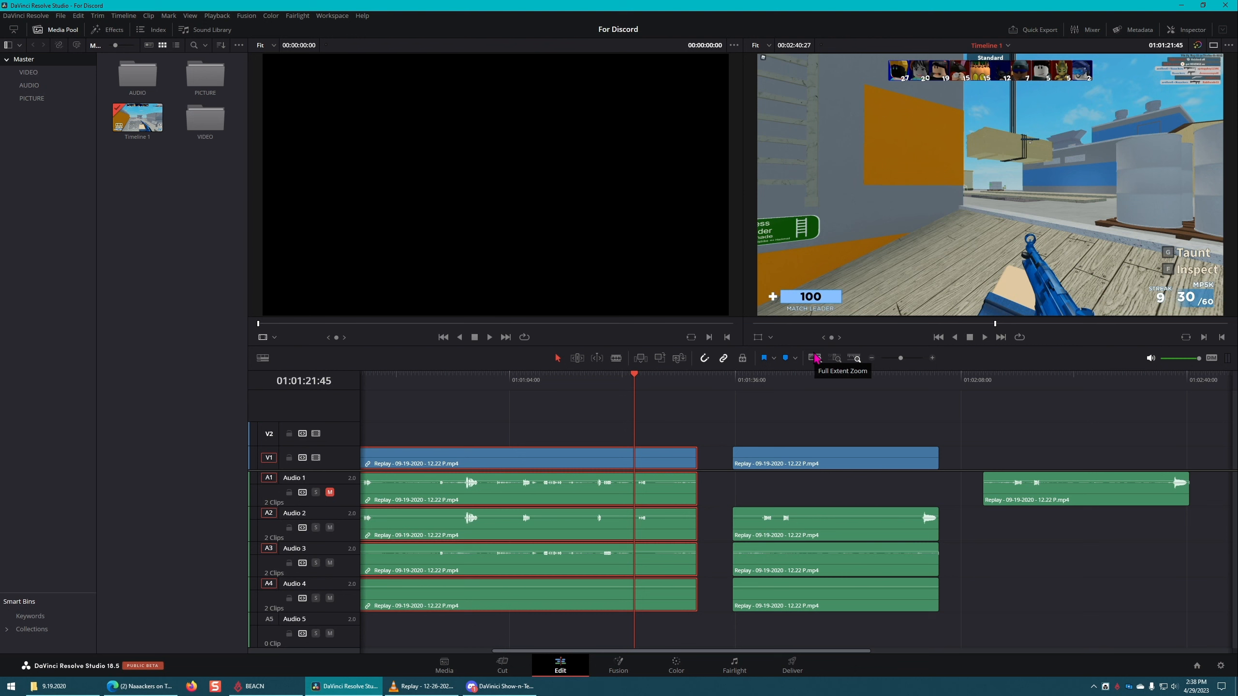
click(782, 406)
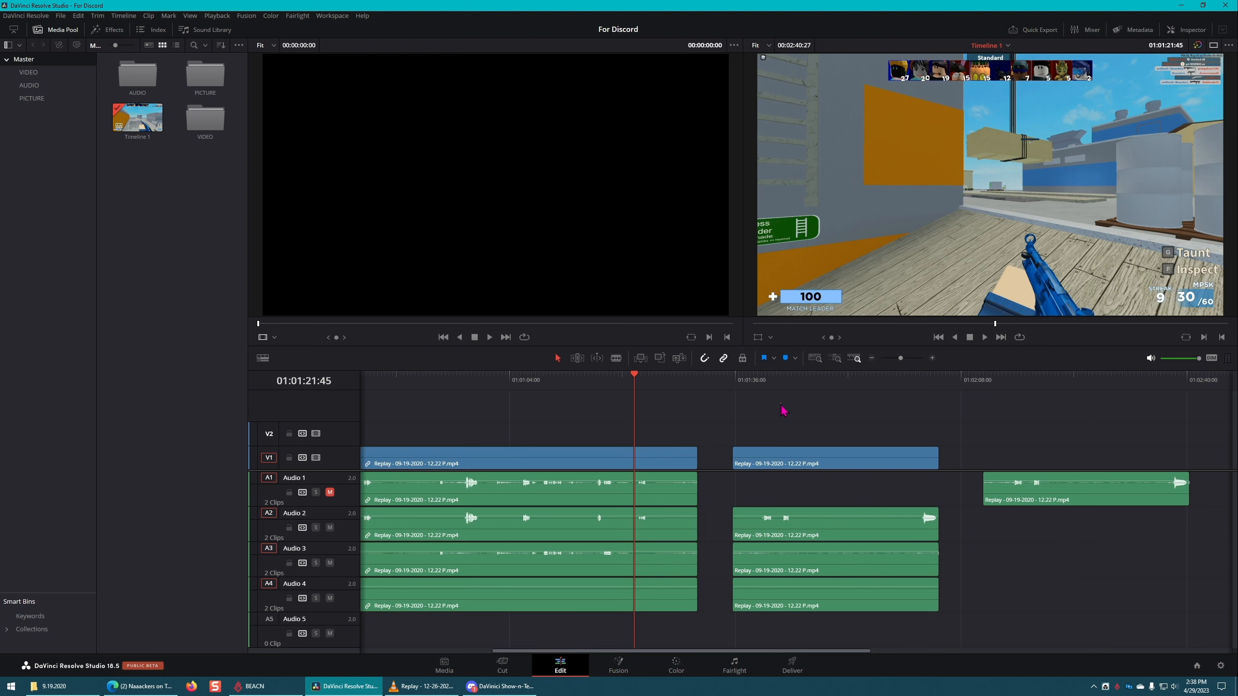
click(820, 458)
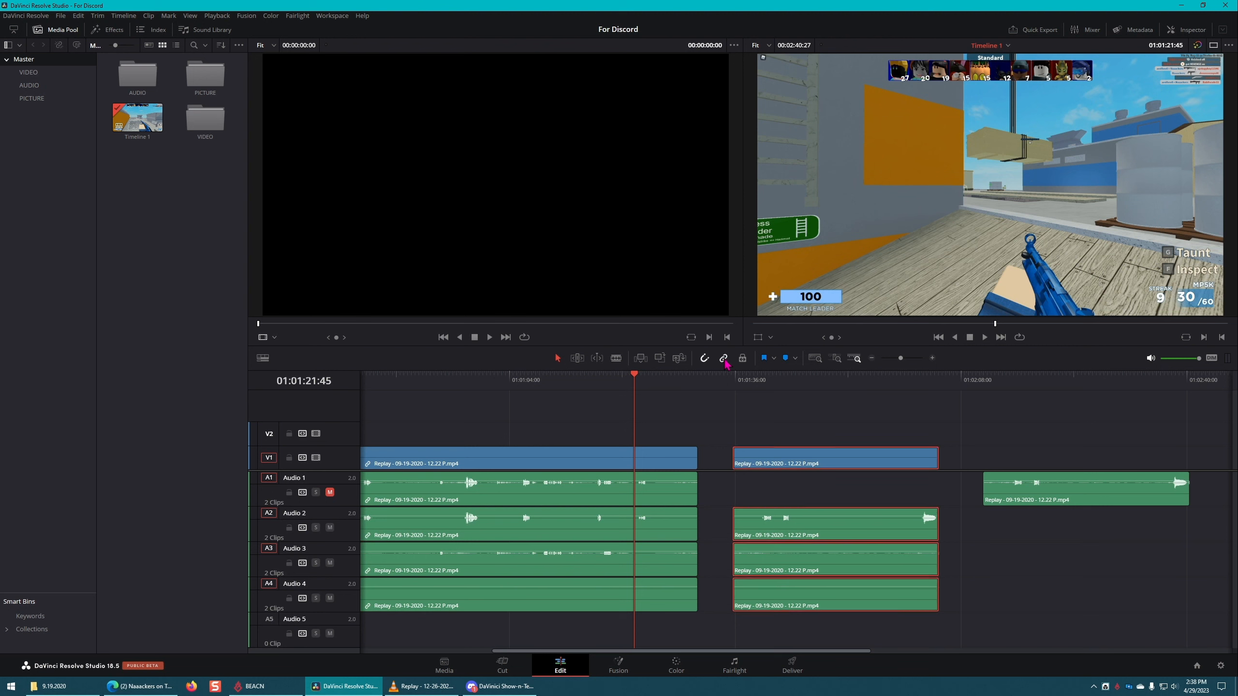
click(786, 402)
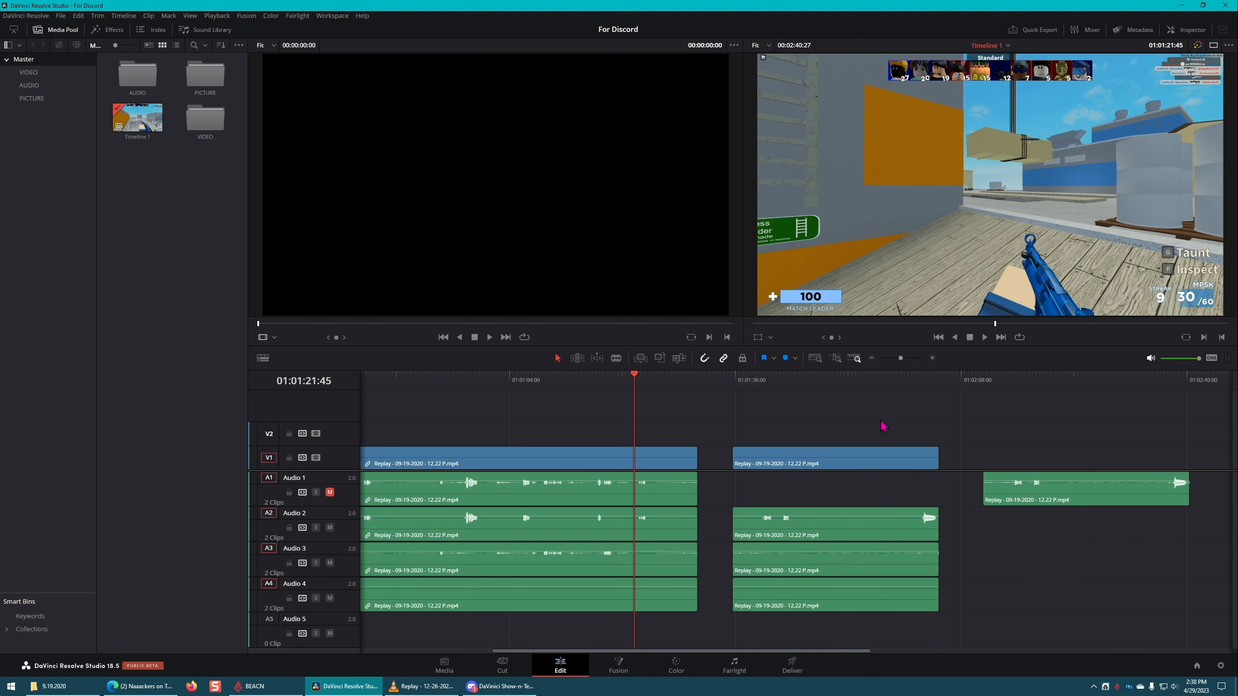
Step: Link the second part's video clip with its Audio 2, 3 and 4 clips
drag(871, 416, 857, 618)
right_click(856, 598)
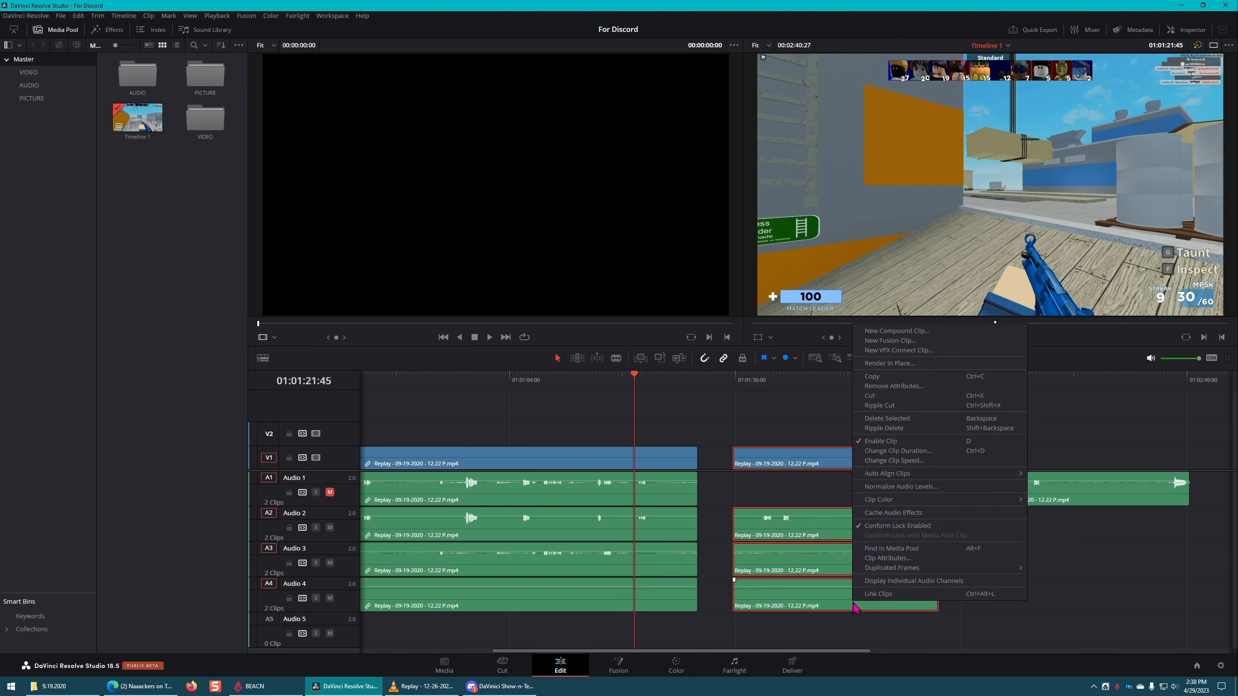
click(908, 594)
click(1027, 611)
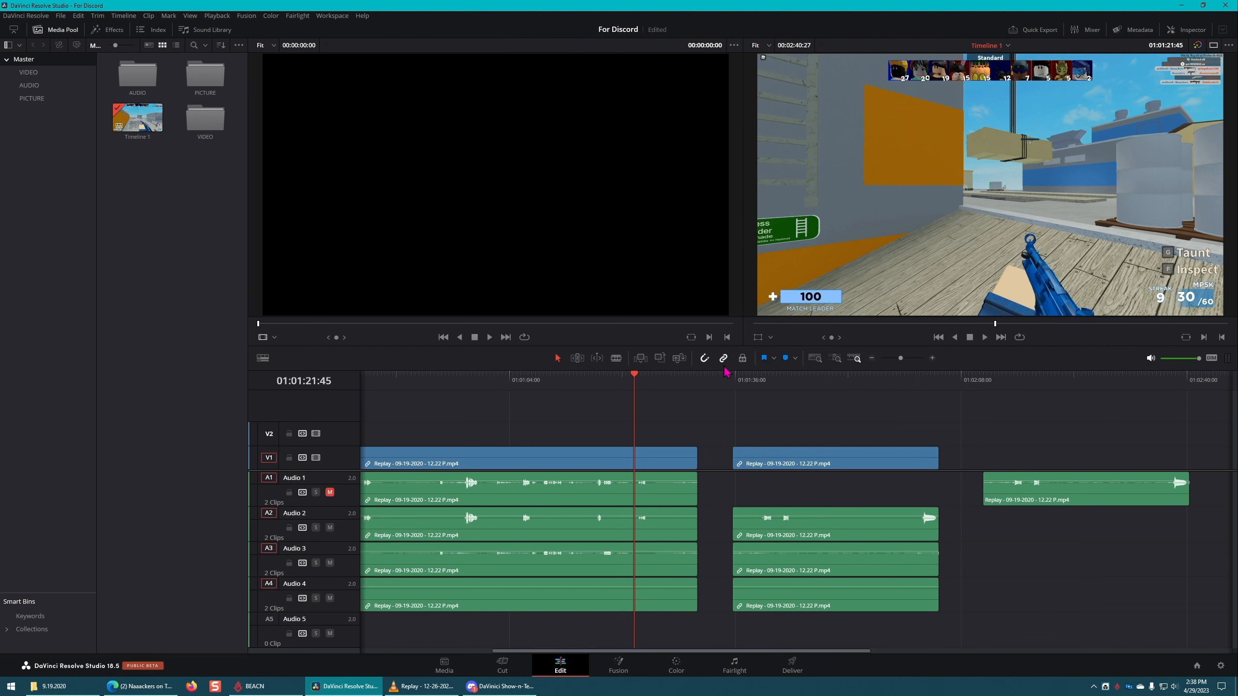
Step: Save the project, move the separated Audio 1 clip about 4 seconds later and nudge the linked second part slightly earlier
mouse_move(828, 458)
mouse_down()
mouse_move(882, 457)
mouse_move(830, 460)
mouse_up()
click(845, 426)
key(ctrl+s)
click(827, 464)
drag(1087, 500, 1117, 500)
mouse_move(849, 462)
mouse_down()
mouse_move(927, 462)
mouse_move(823, 461)
mouse_move(912, 461)
mouse_move(846, 466)
mouse_up()
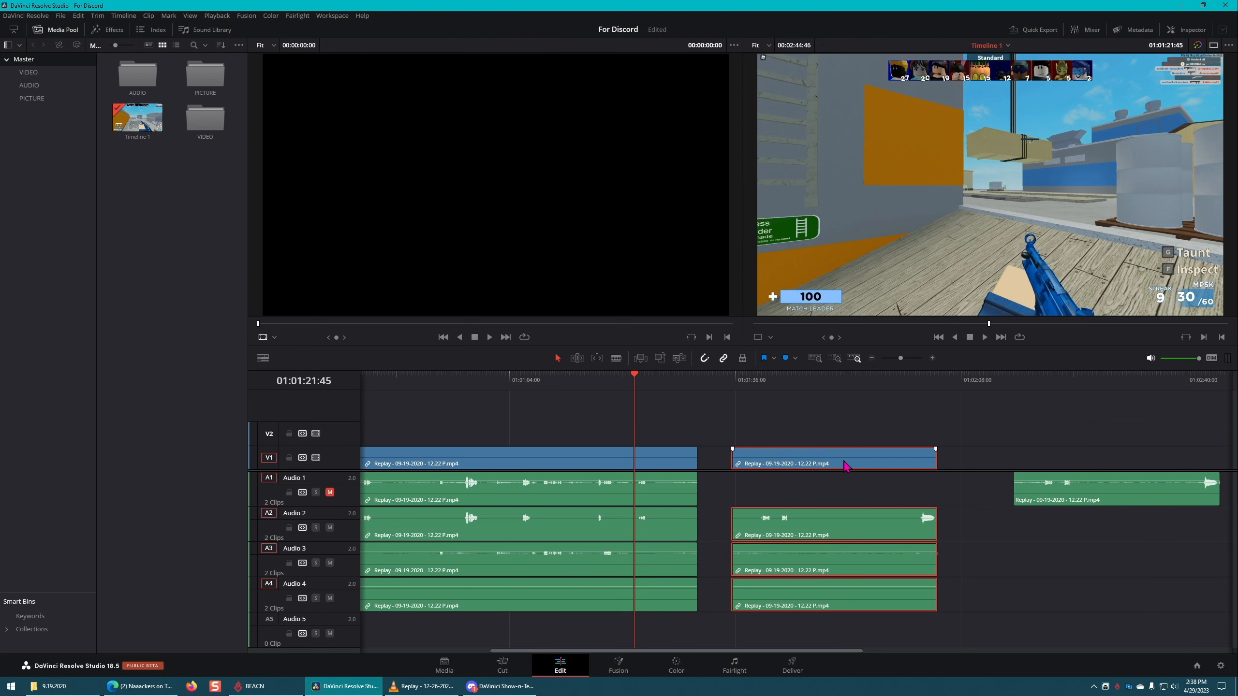
Step: Check in the second part's video clip options whether its Link Clips setting is enabled
click(848, 409)
click(875, 454)
right_click(877, 457)
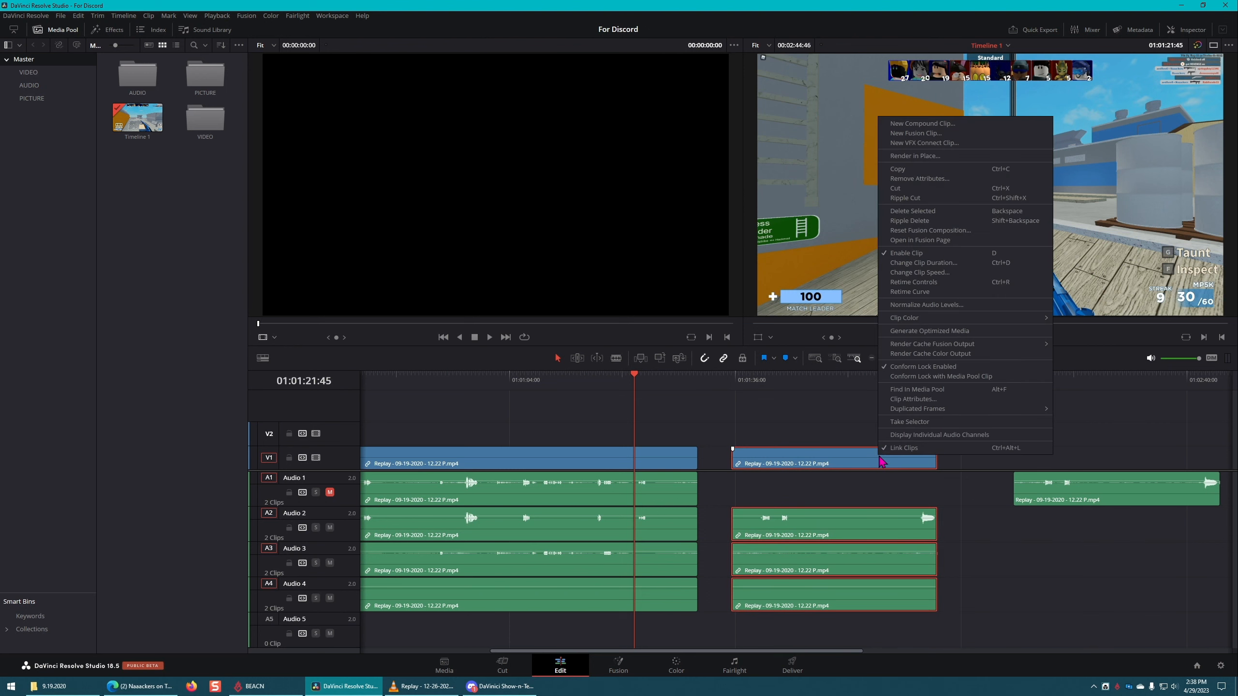
click(822, 425)
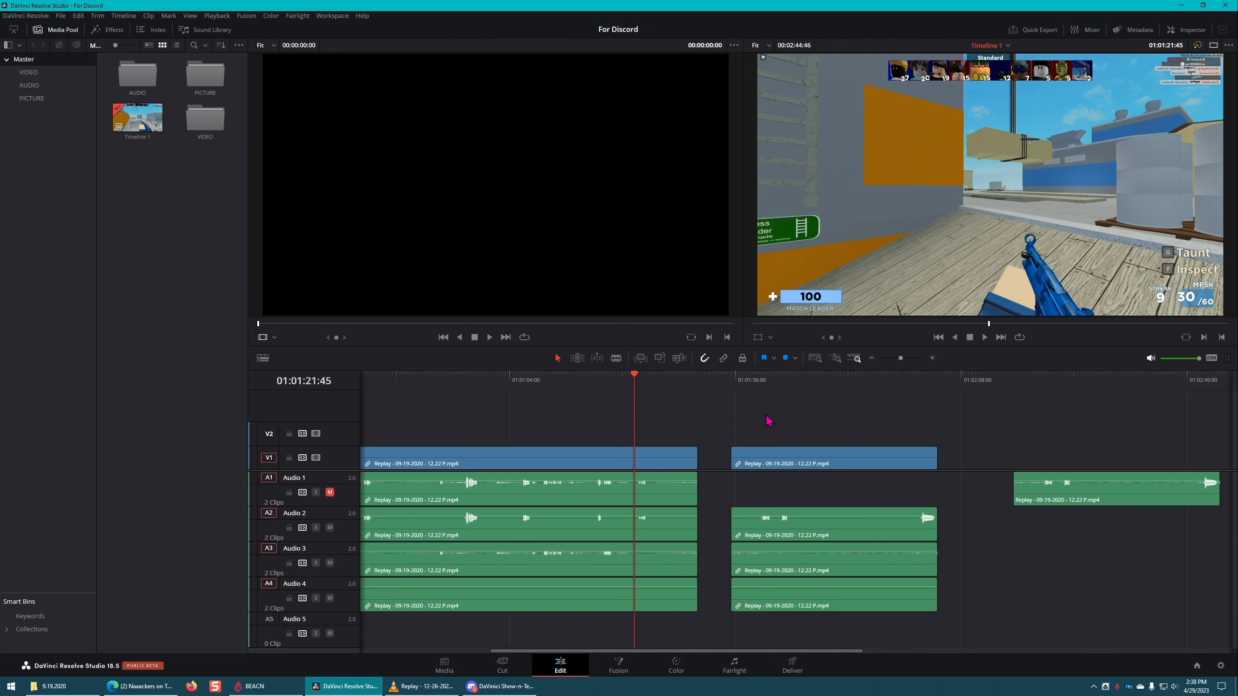
Step: Try moving the second part's video alone with linked selection off, move it back and turn linked selection on again
drag(813, 459, 852, 460)
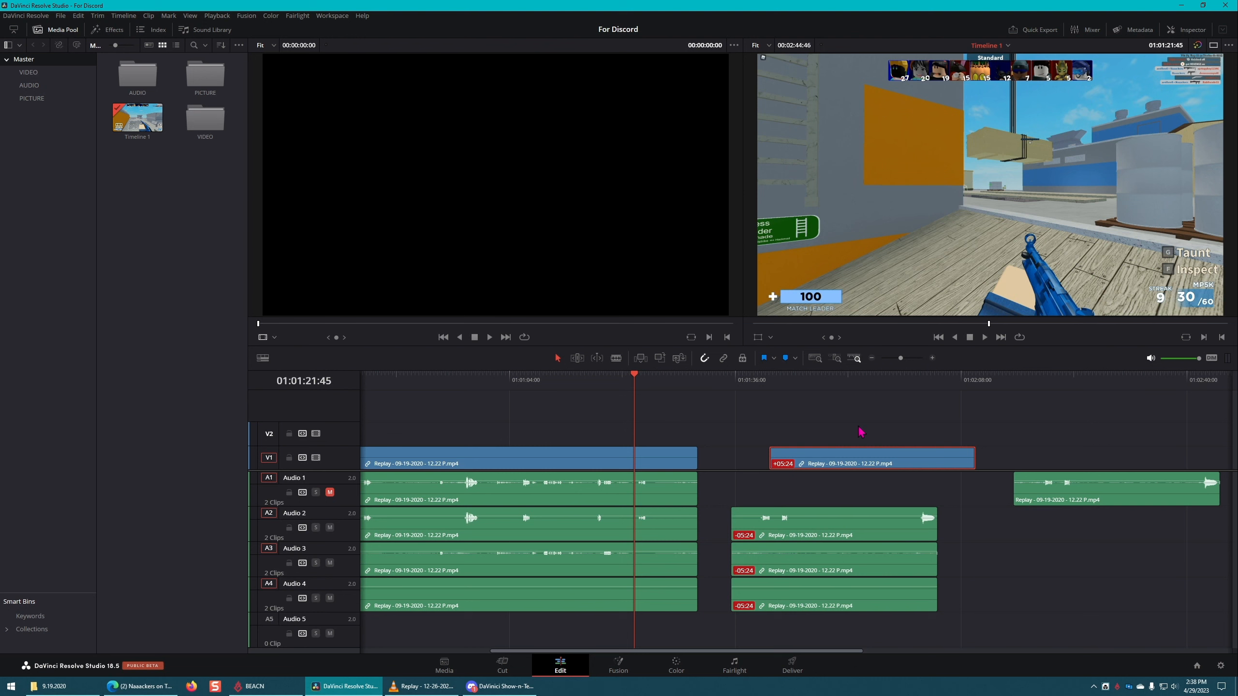
drag(876, 461, 838, 461)
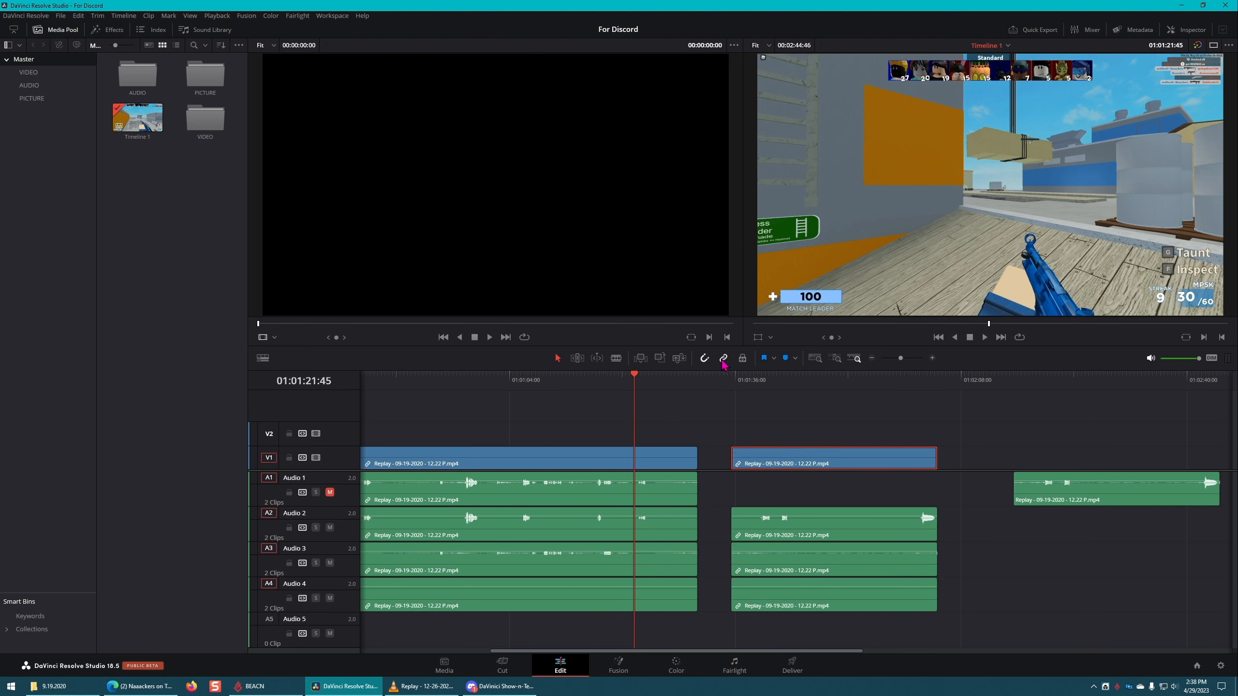
click(832, 410)
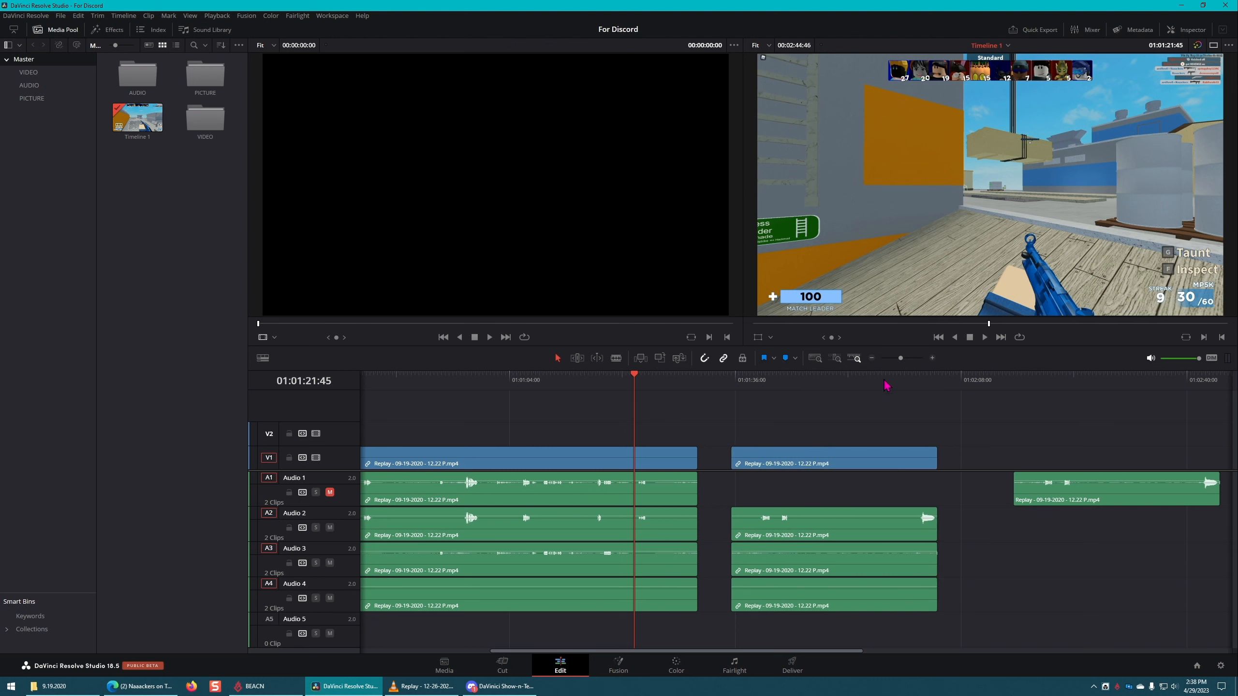
Step: Try moving the separated Audio 1 clip earlier and the linked second part later, and undo the moves
drag(1077, 493, 1013, 491)
drag(902, 460, 978, 459)
key(ctrl+z)
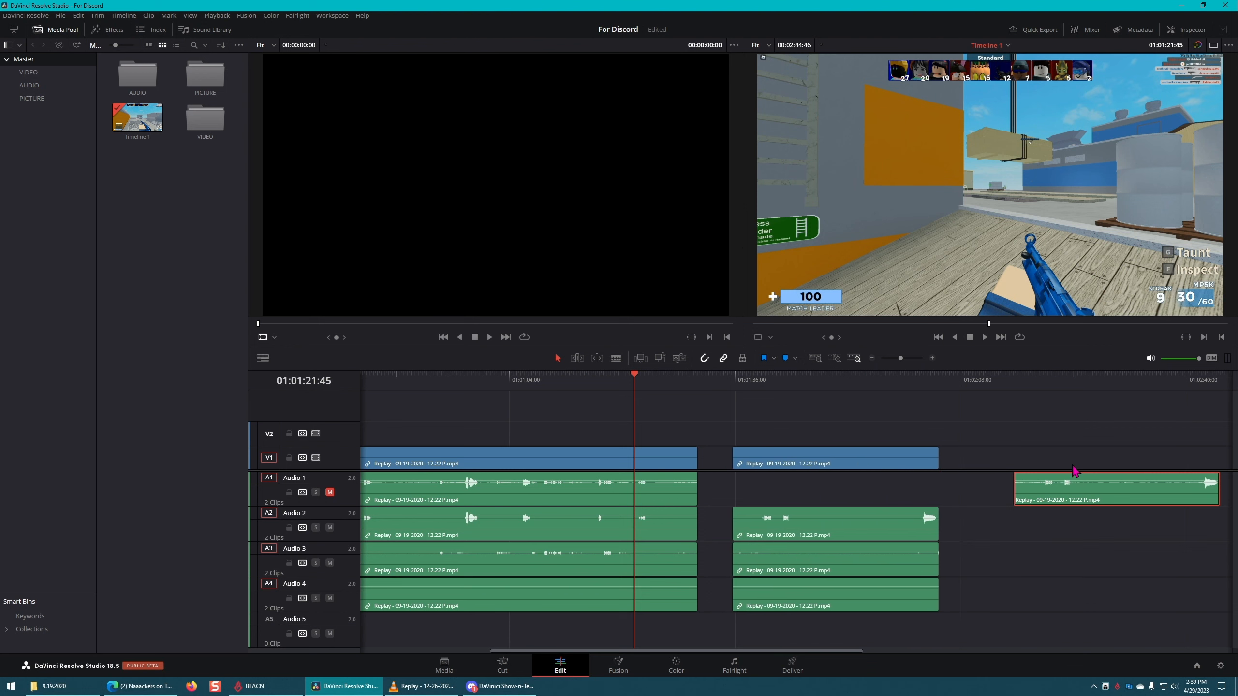
Step: Undo the earlier moves, linking and unlinking until the second part sits fully linked directly after the first part
key(ctrl+z)
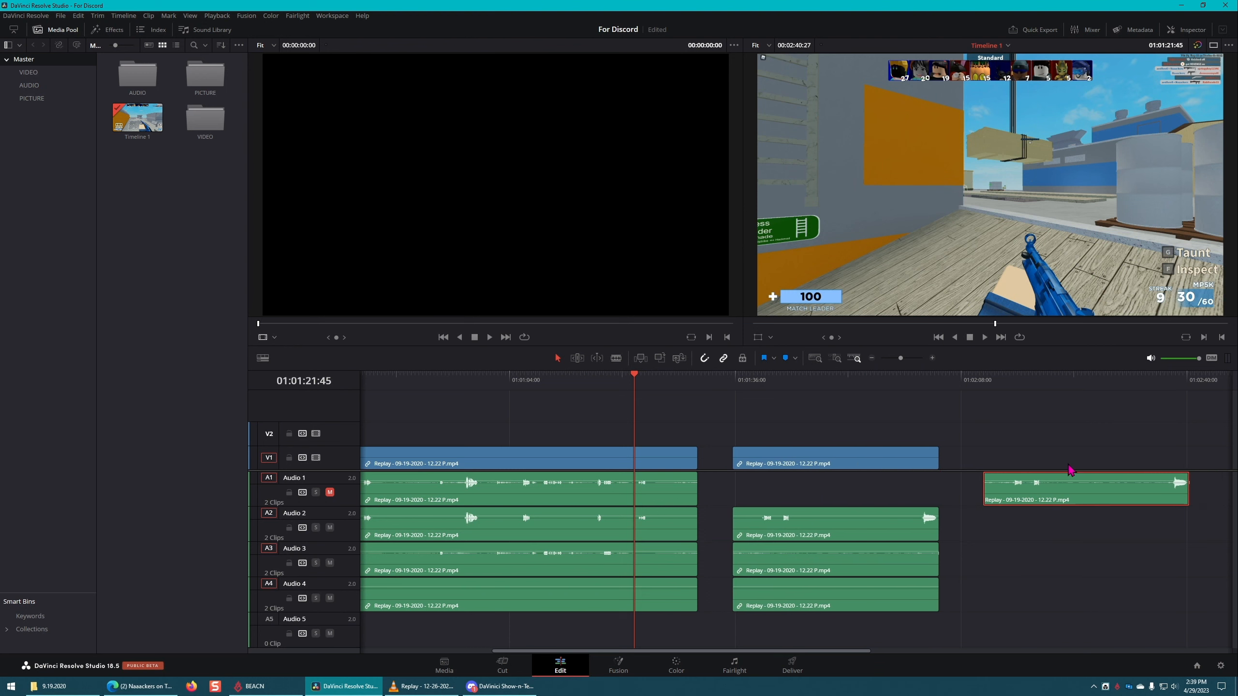
key(ctrl+z)
key(ctrl+z)
key(ctrl+z)
key(ctrl+z)
key(ctrl+z)
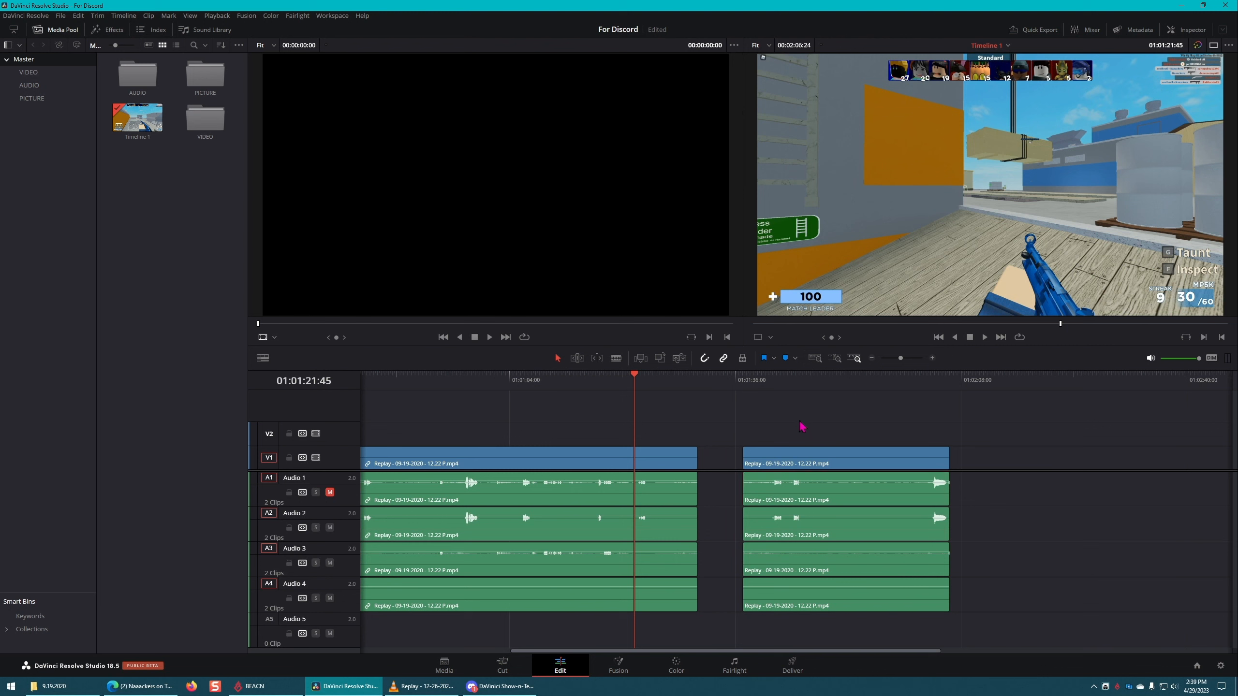
key(ctrl+s)
key(ctrl+z)
key(ctrl+z)
key(ctrl+z)
key(ctrl+z)
key(ctrl+z)
key(ctrl+z)
key(ctrl+z)
key(ctrl+z)
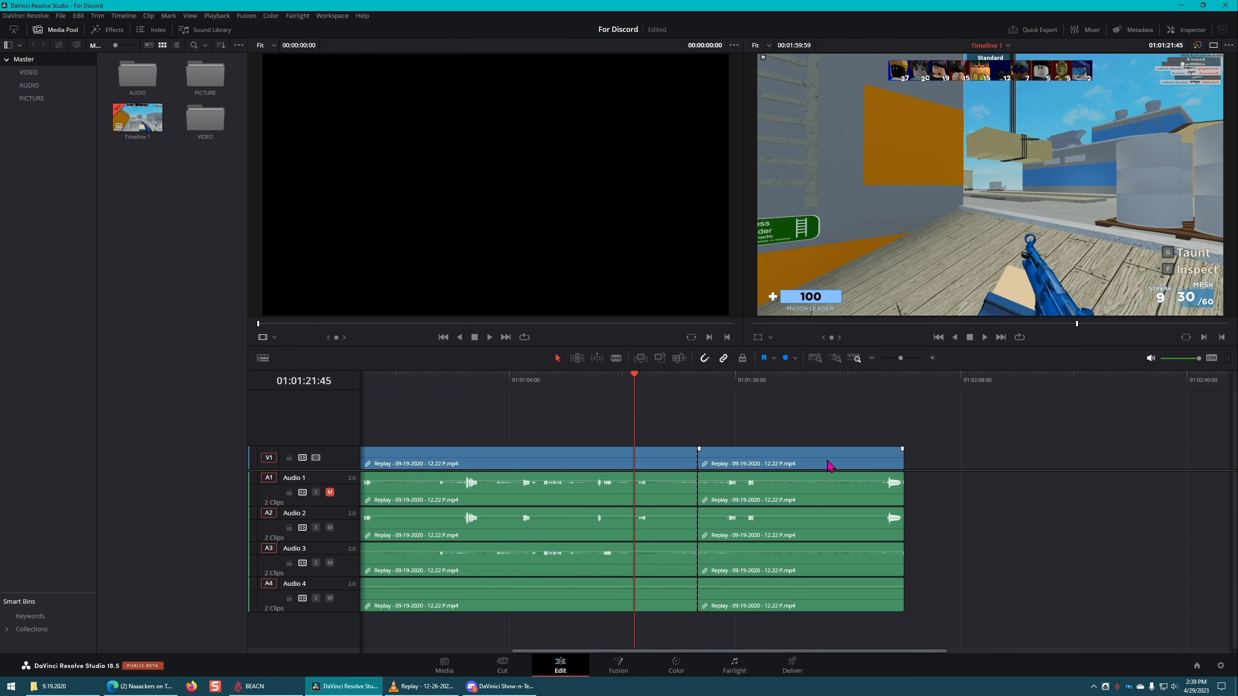
Step: Delete the second part, move the remaining Replay clip later until it ends at about 00:01:49:36, and save the project
click(828, 466)
key(Delete)
drag(566, 464, 635, 464)
scroll(716, 533, down, 4)
click(631, 423)
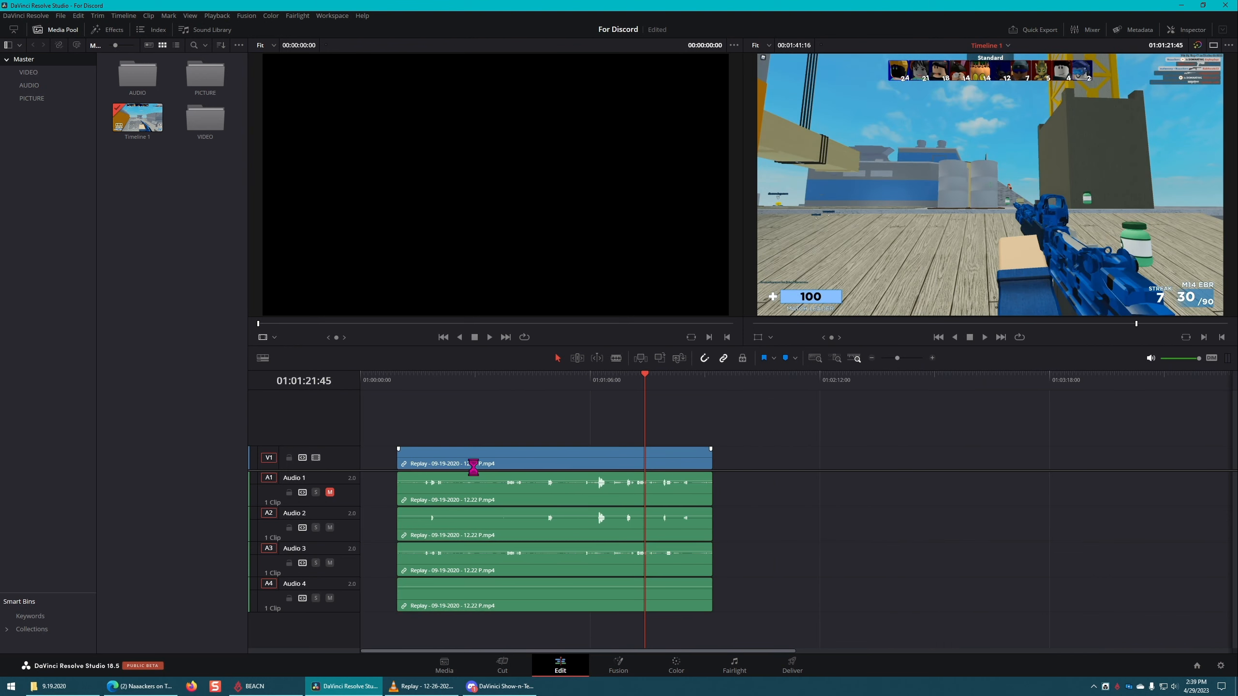
drag(544, 462, 572, 461)
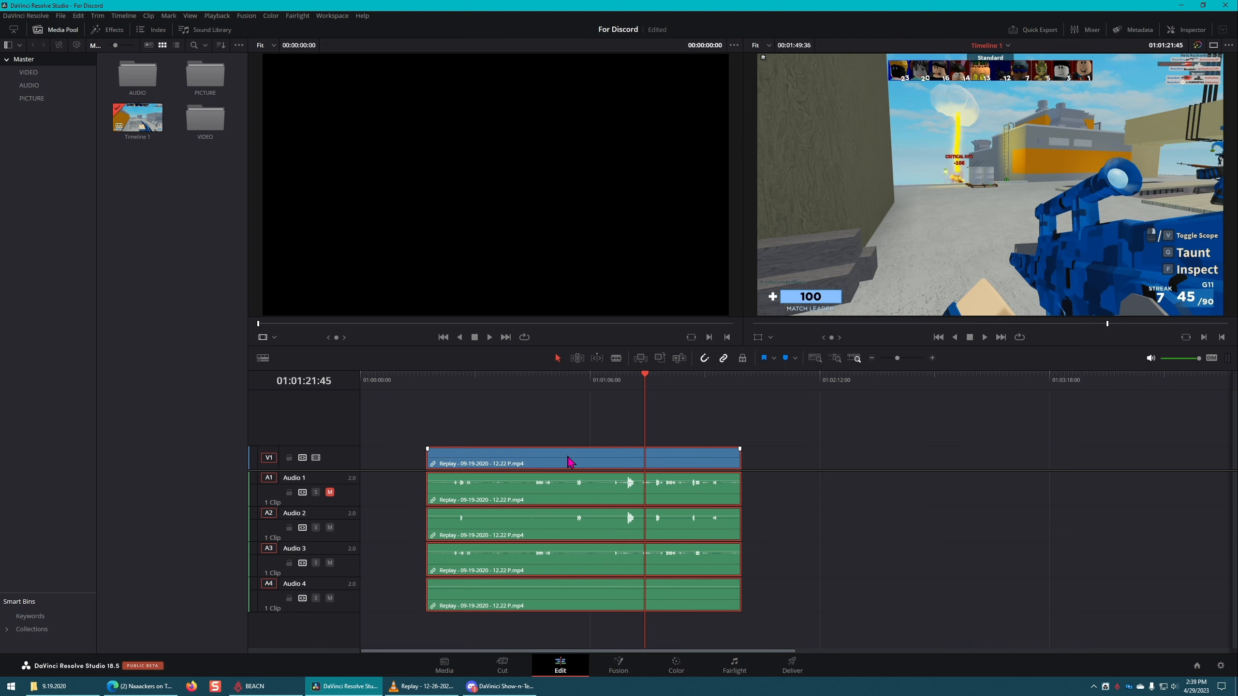
key(ctrl+s)
click(570, 425)
Step: Split the remaining Replay clip with the blade at about 01:01:09:03 and delete the part after the cut
click(410, 455)
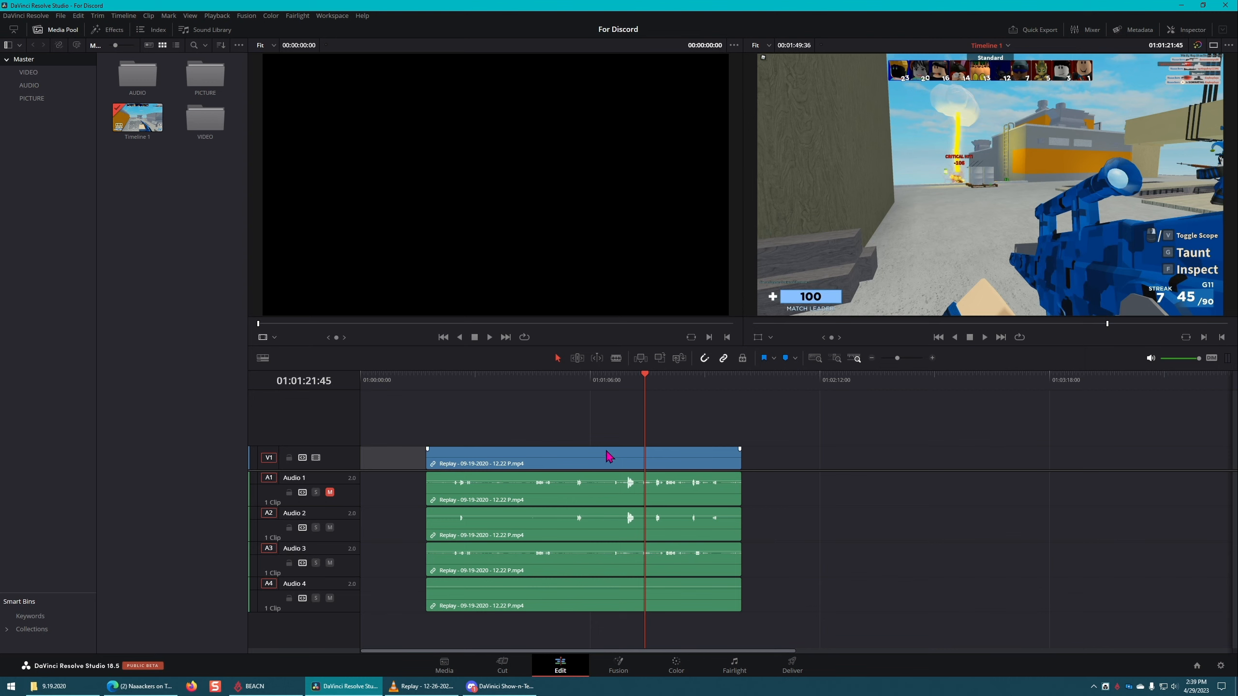
click(611, 429)
key(v)
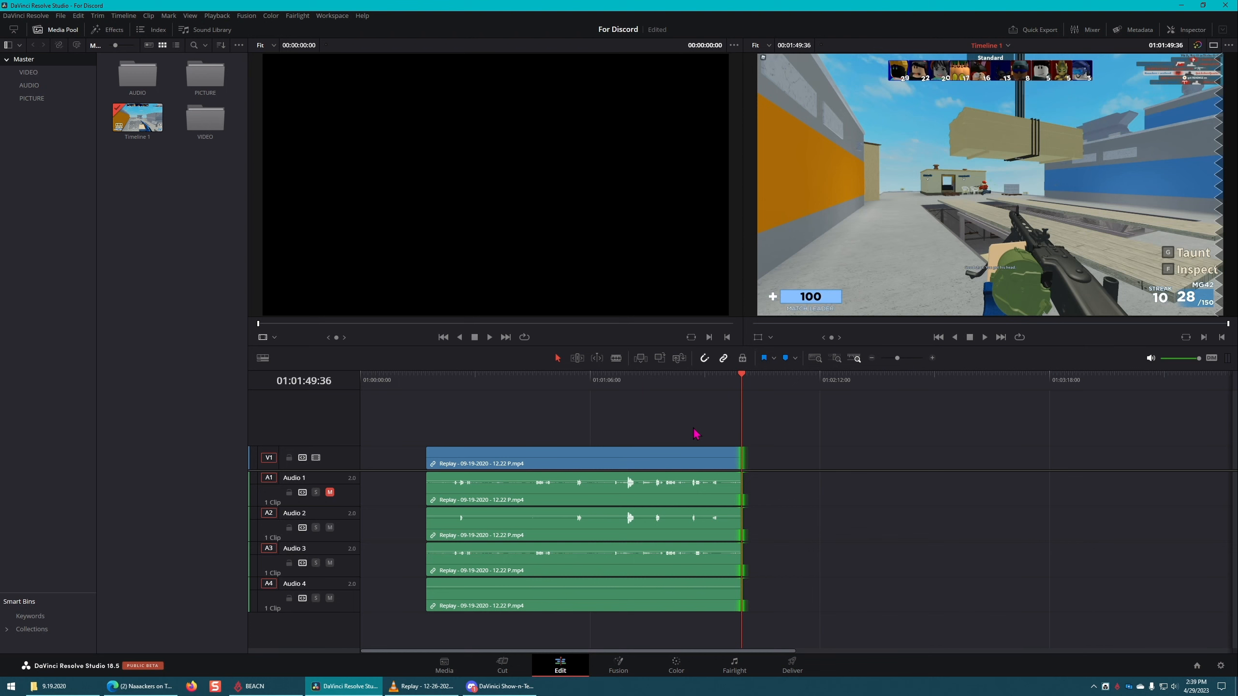
key(b)
click(600, 460)
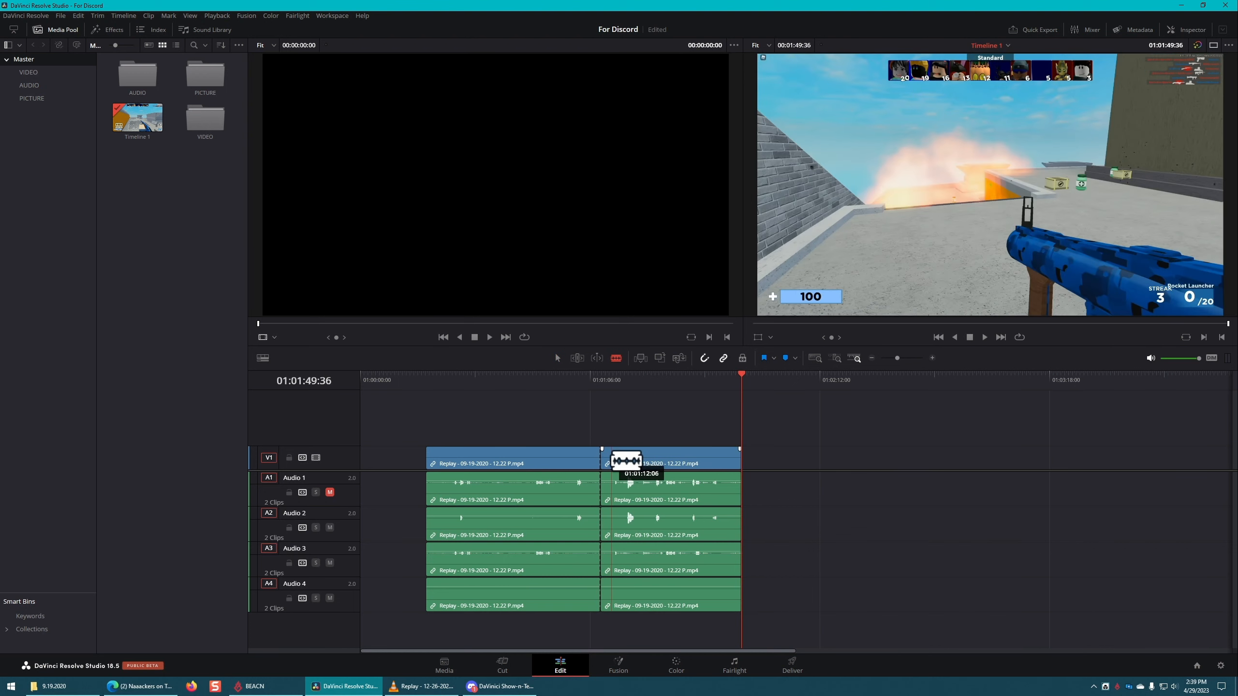
key(a)
click(667, 464)
key(Delete)
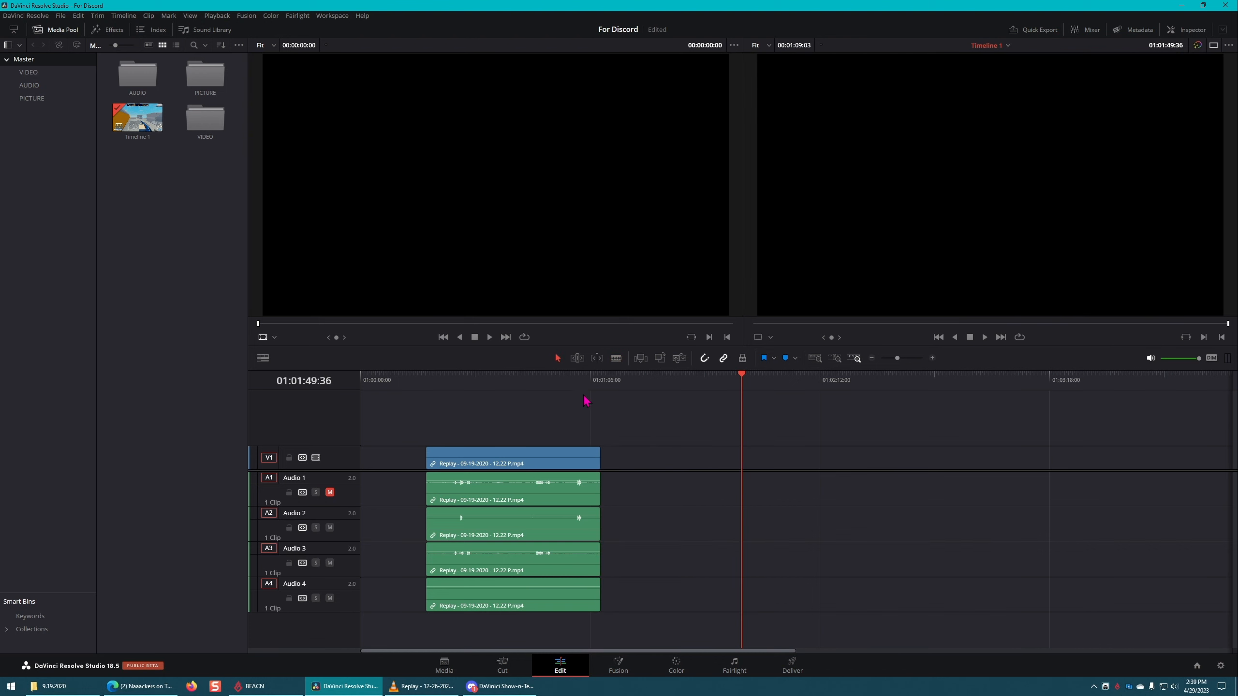
Step: Extend the clip's end to recover the deleted footage, then shorten it and move the clip to end at about 00:03:12:46
drag(606, 389, 603, 384)
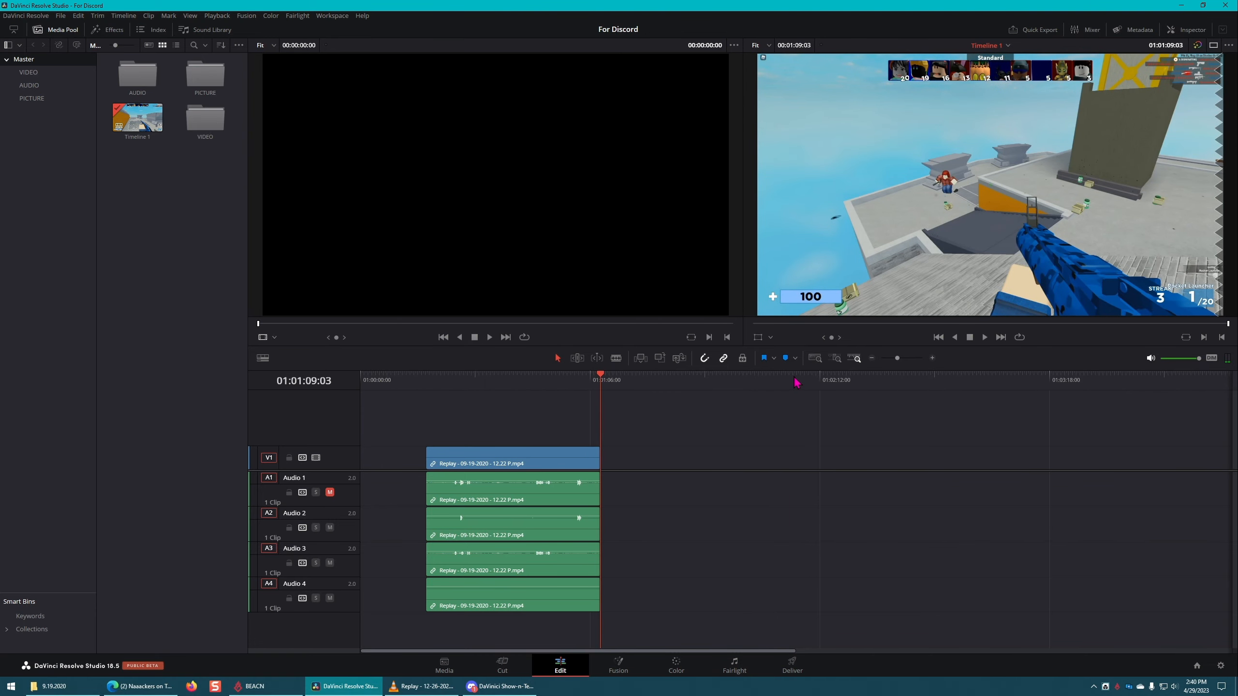
drag(600, 455, 788, 447)
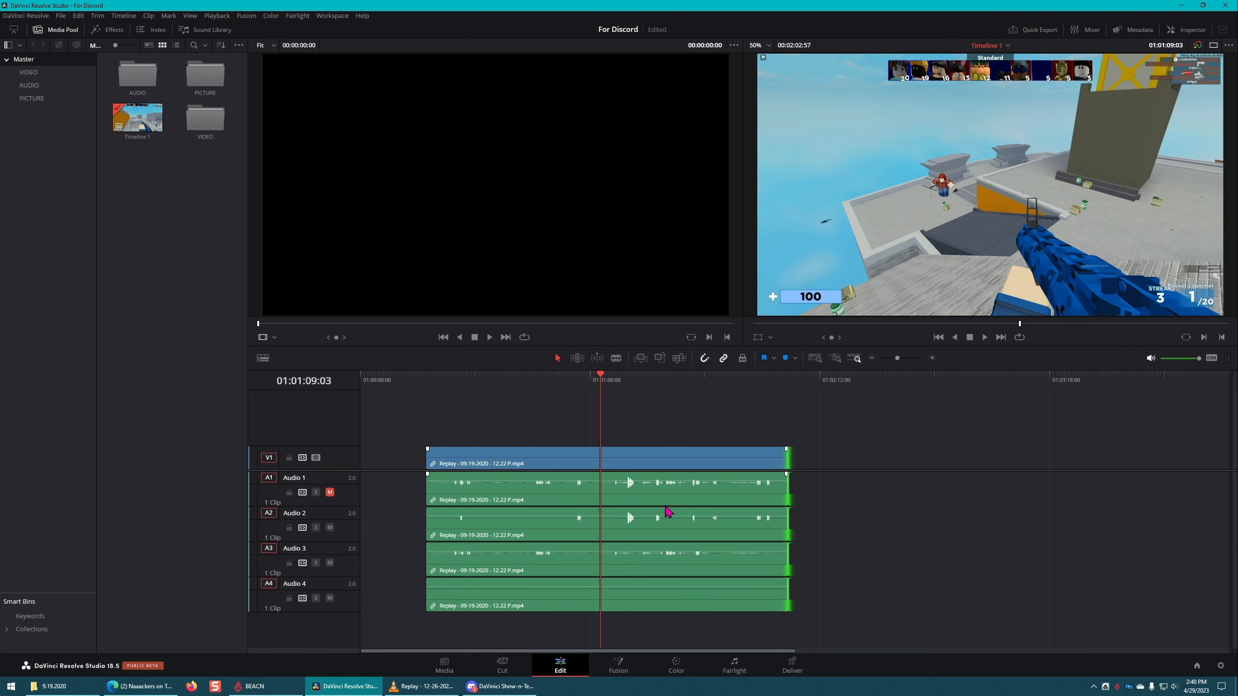
drag(783, 462, 1035, 468)
click(786, 455)
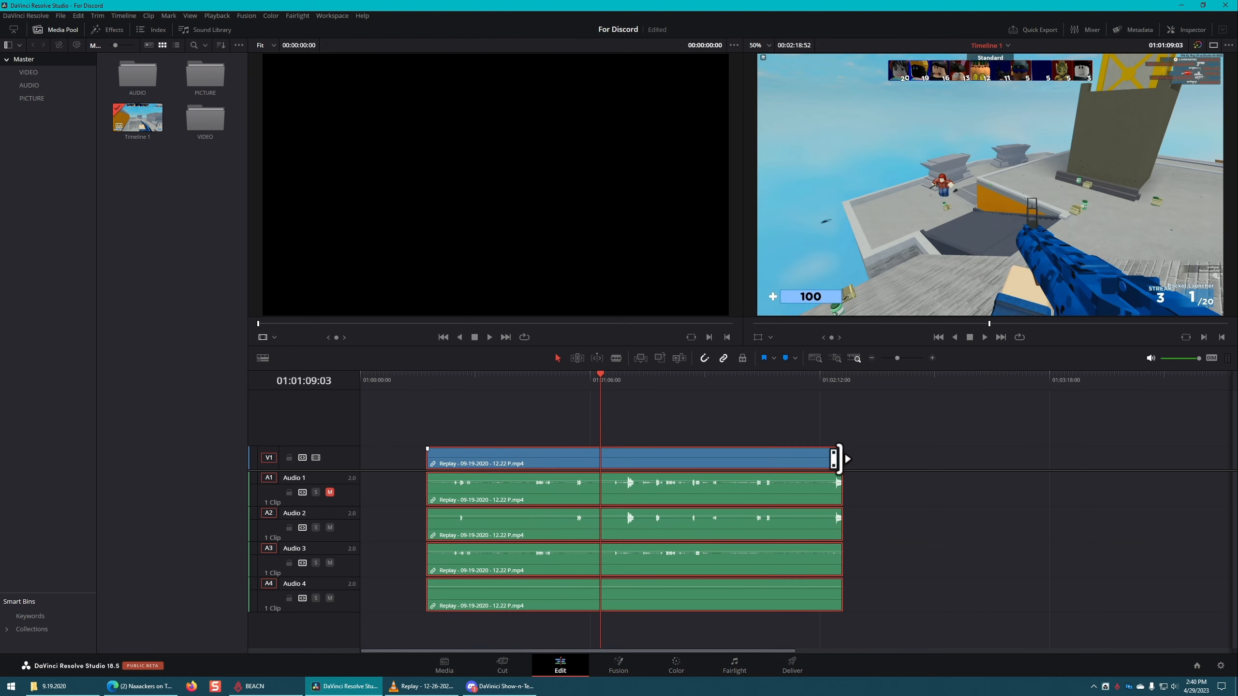
drag(838, 459, 990, 461)
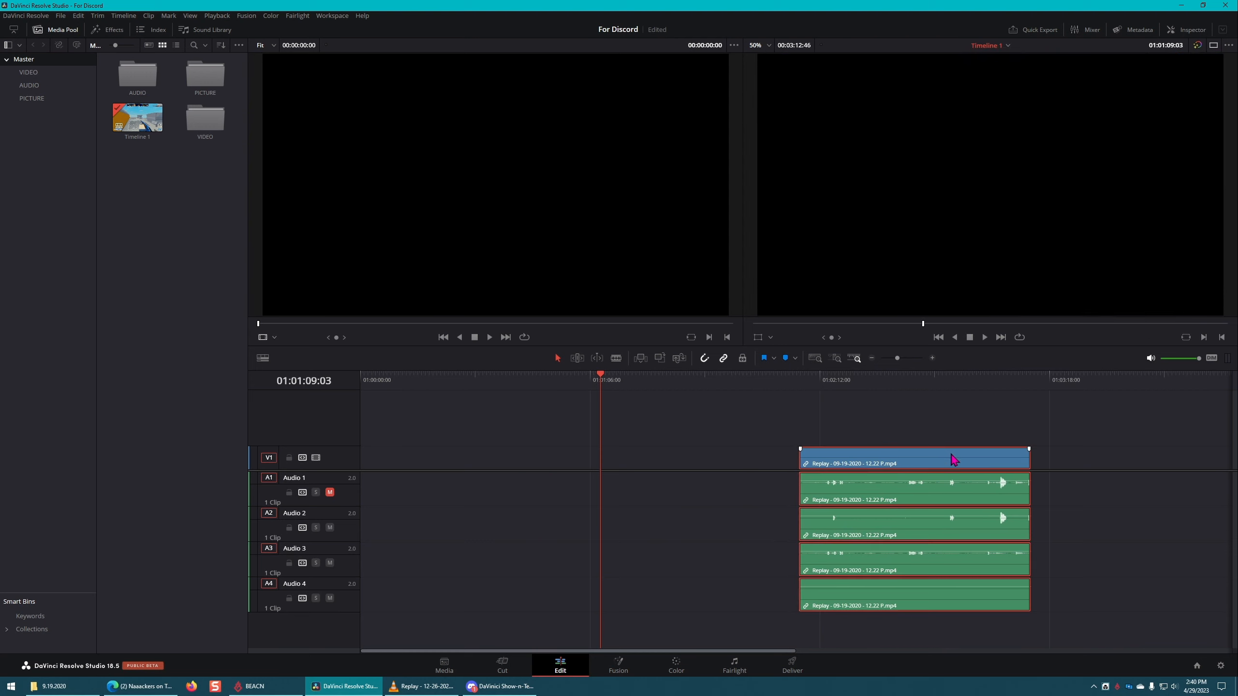
Step: Place a duplicate of the linked clip earlier on the timeline, leaving a gap between the two, and save the project
key(ctrl+s)
drag(938, 464, 591, 463)
click(921, 422)
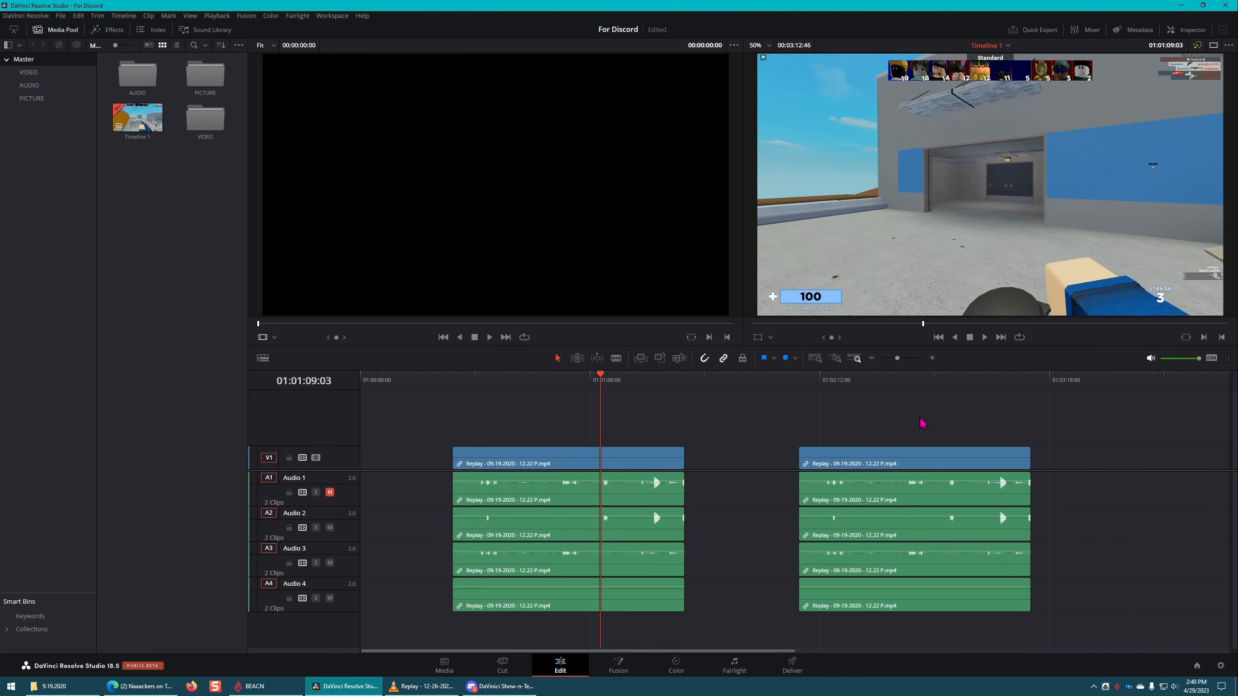
key(ctrl+s)
Step: Try closing the gap between the two linked clips by deleting it, and undo the change
click(736, 463)
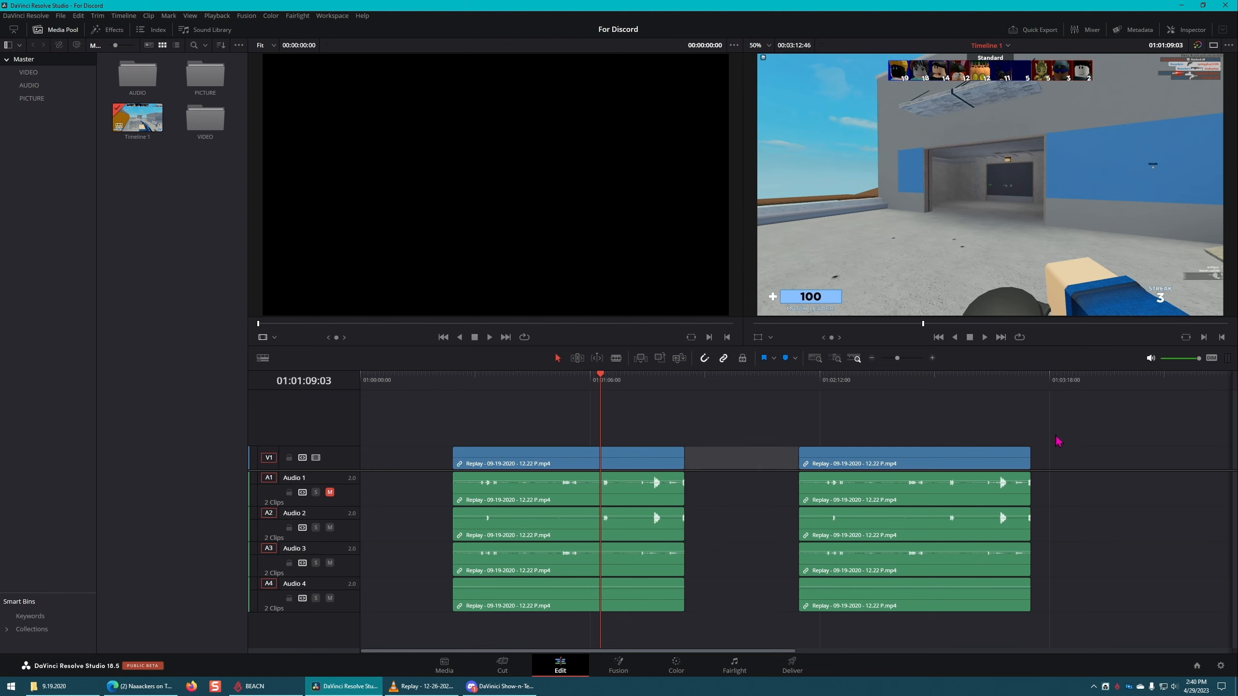
key(Delete)
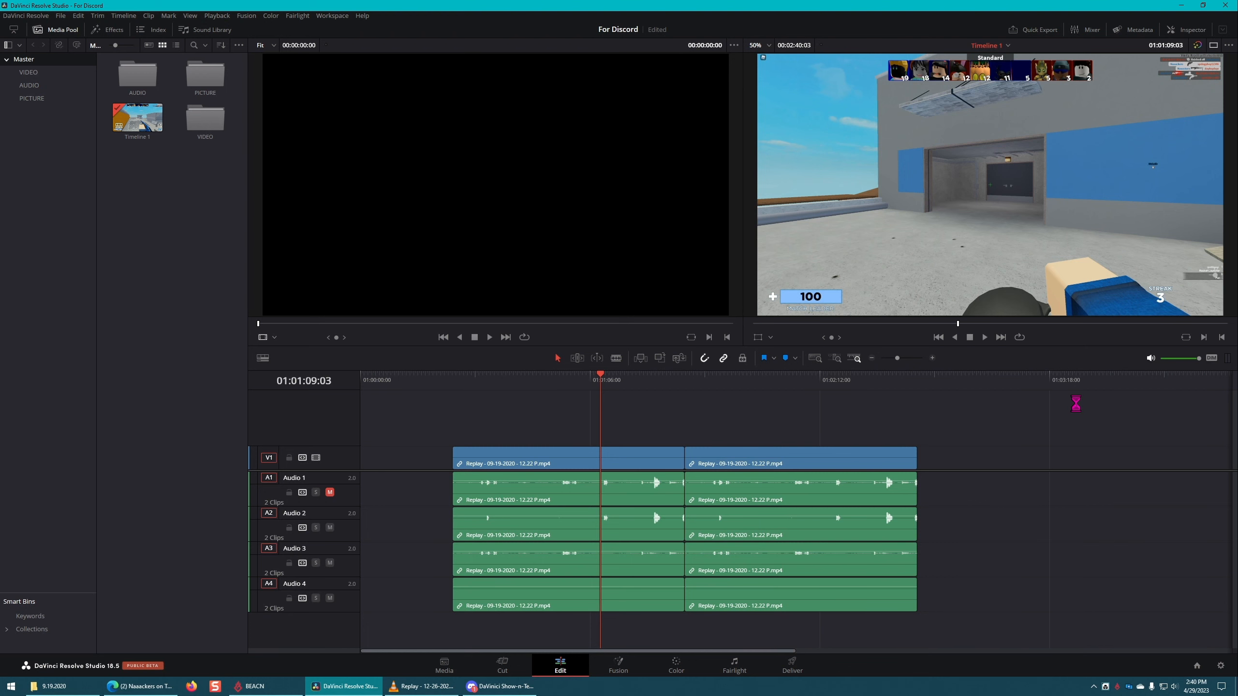
key(ctrl+z)
key(ctrl+z)
Step: Select only the second clip's video and place video-only copies of it further along on tracks V1, V2 and V3
click(915, 458)
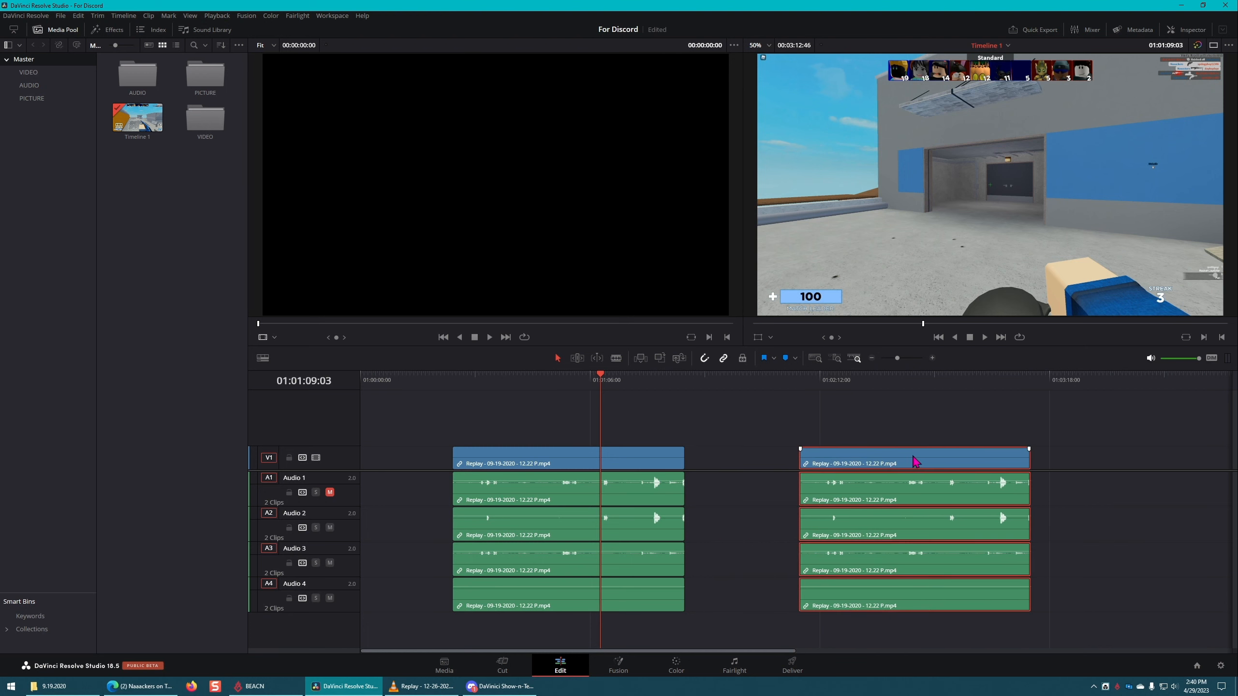
key(super)
click(949, 437)
alt+click(961, 453)
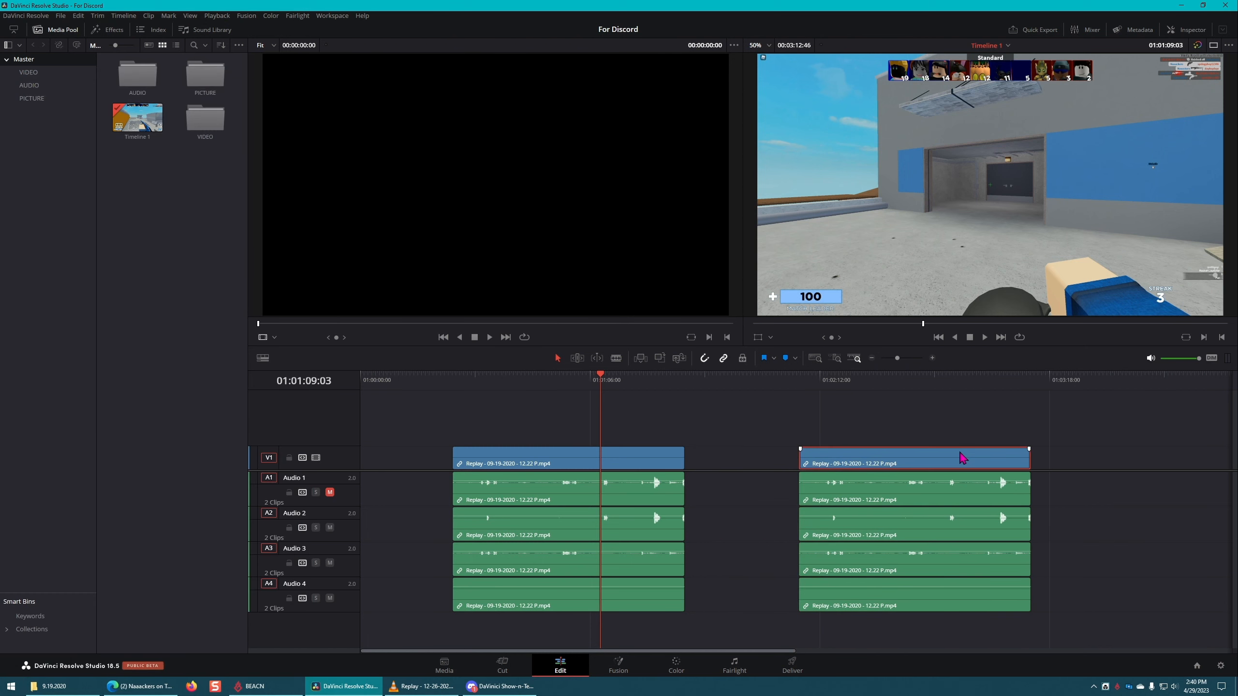
drag(919, 456, 783, 460)
drag(550, 405, 778, 445)
click(604, 580)
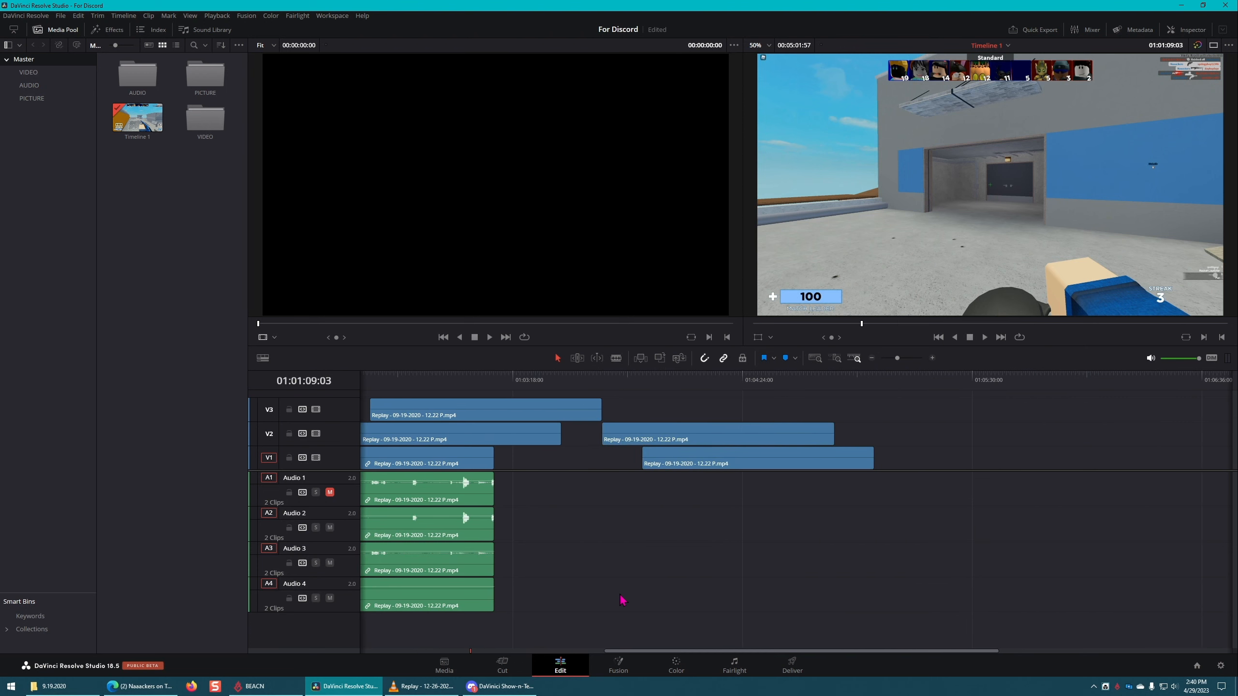
Step: Select the second clip's audio individually and place one audio-only copy further along on each of tracks Audio 1 to 4
drag(743, 646, 607, 649)
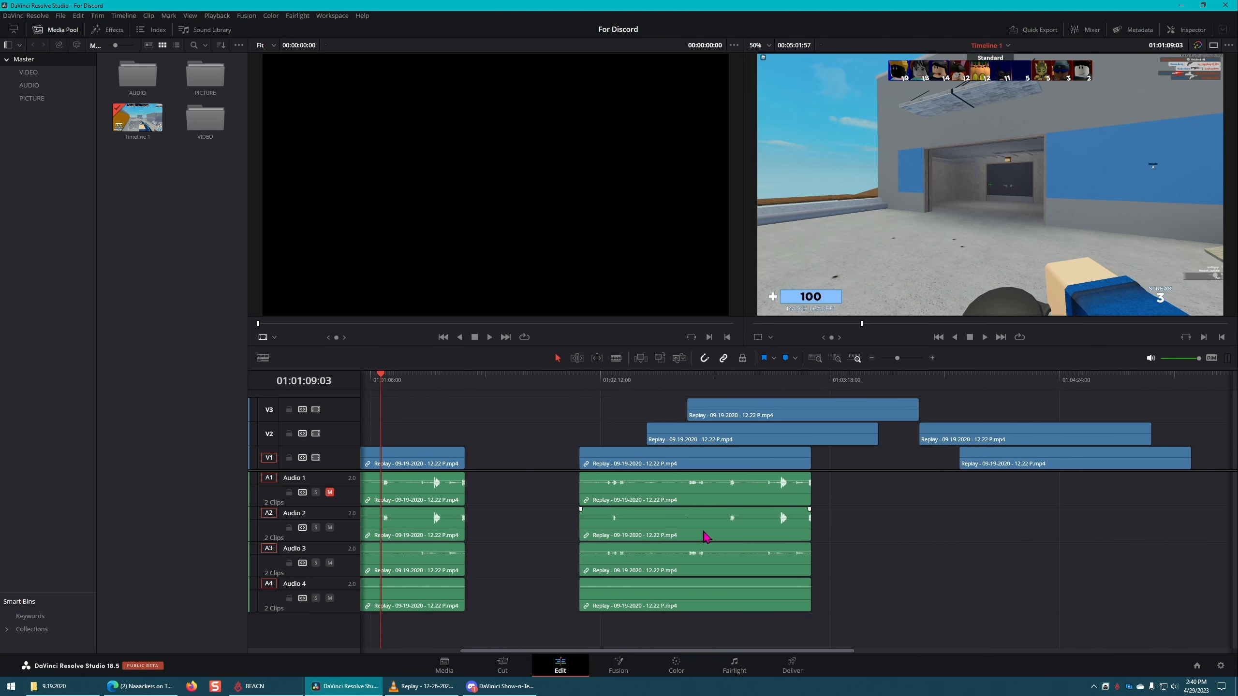
click(751, 536)
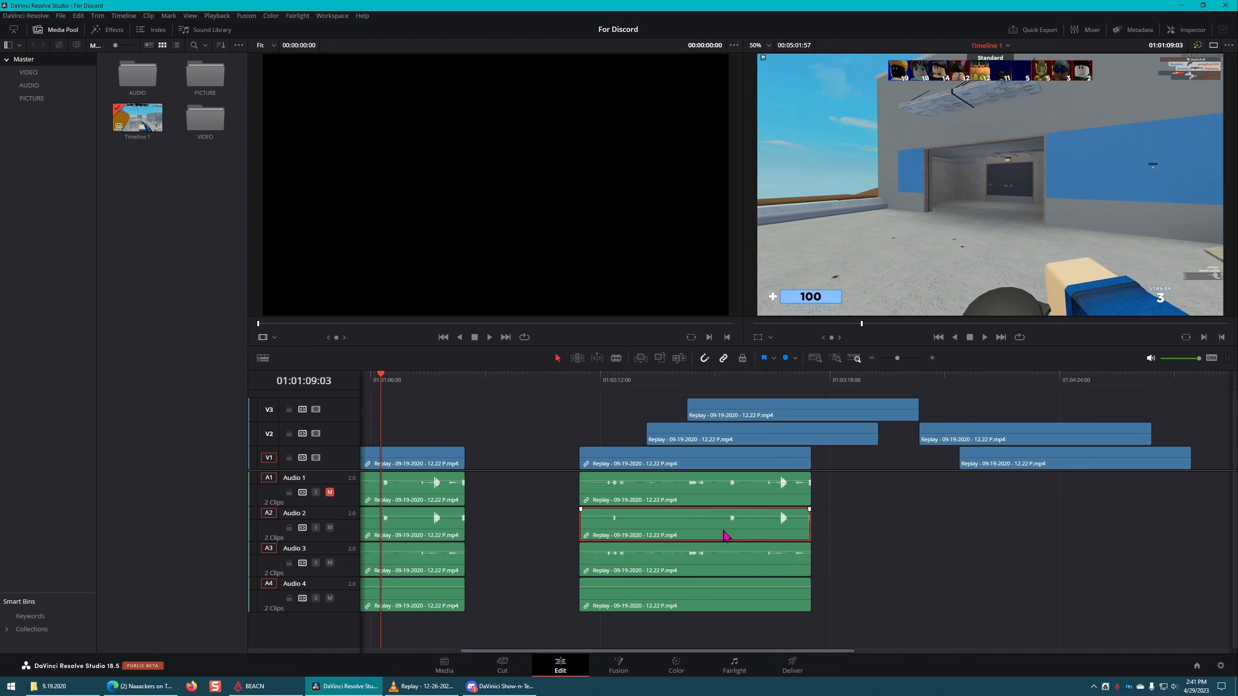
drag(727, 536, 1006, 534)
drag(753, 575, 1110, 580)
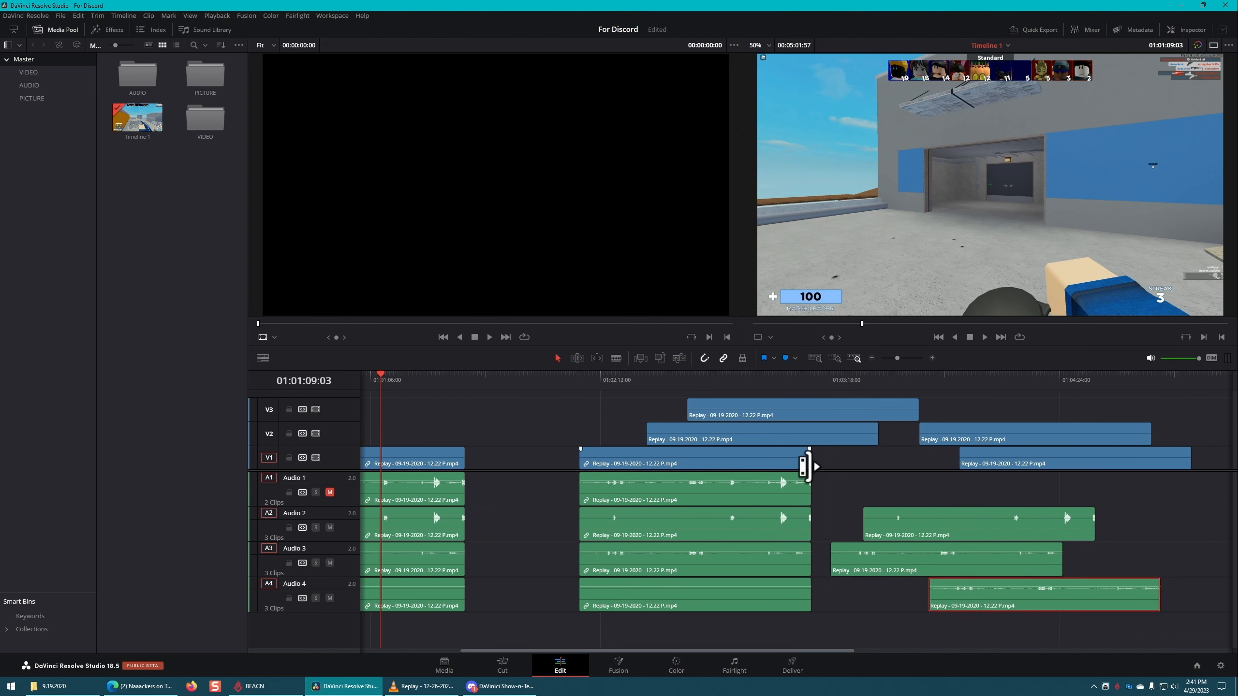
drag(724, 498, 1022, 505)
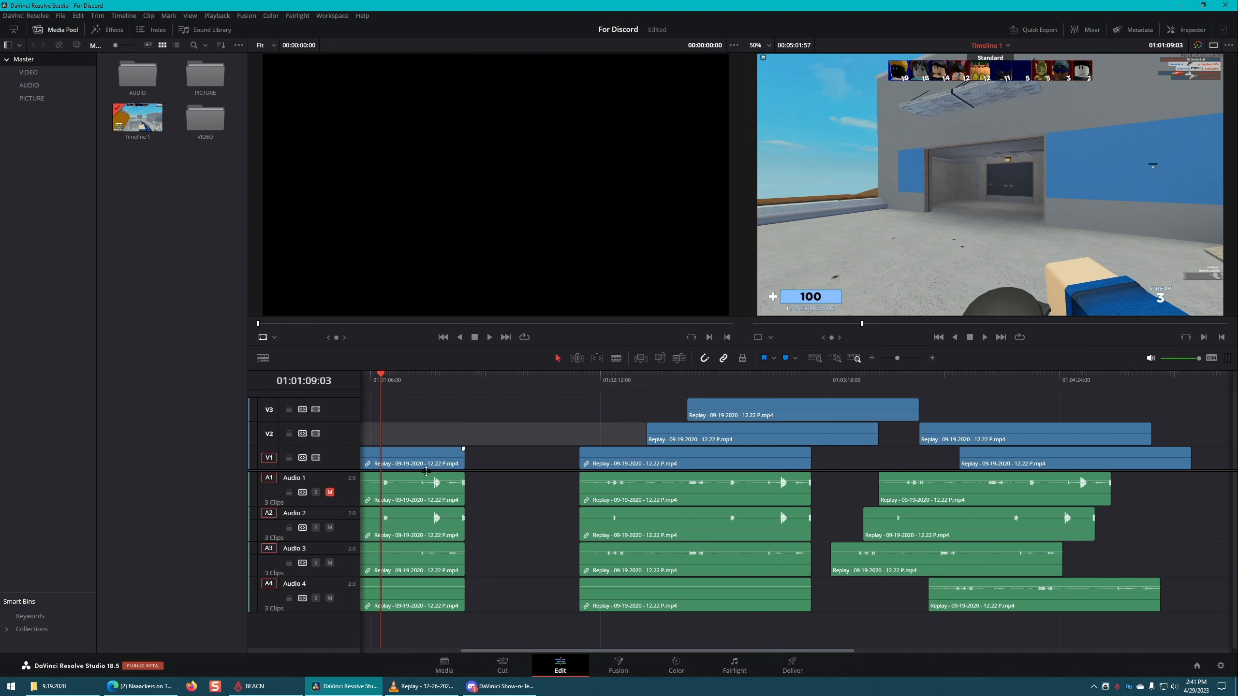
Step: Move the first linked clip up against the second and split it roughly two thirds of the way through
drag(464, 469, 578, 468)
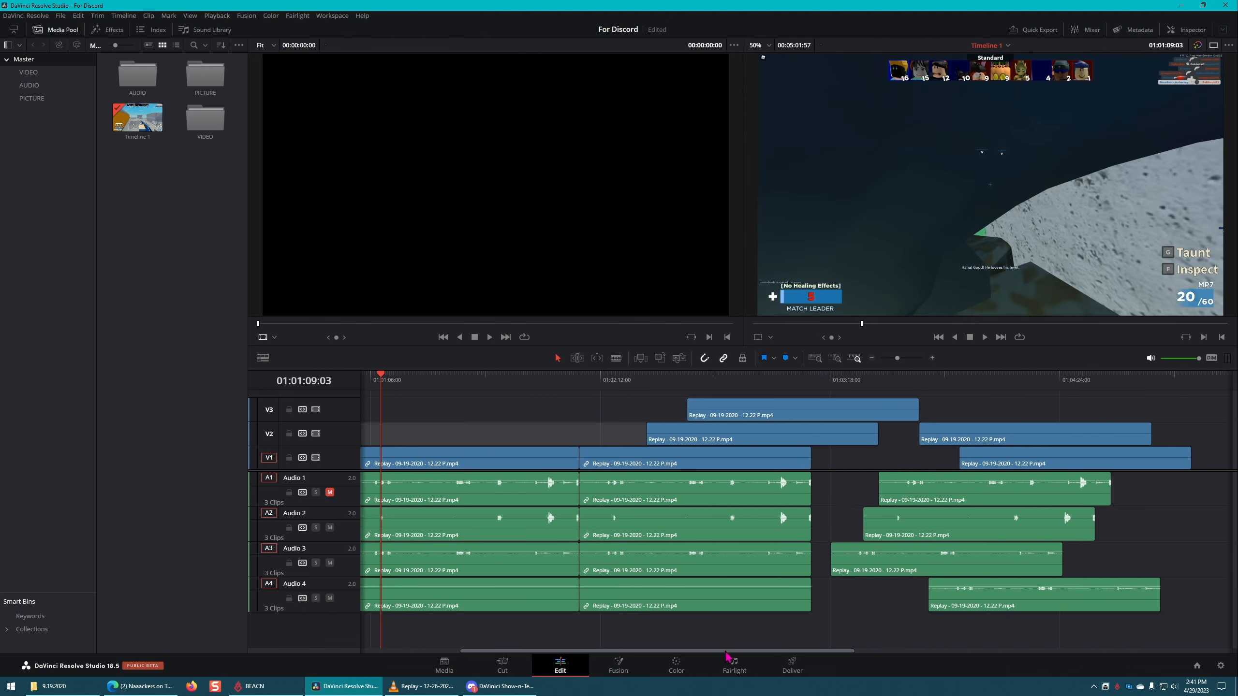
drag(727, 652, 636, 652)
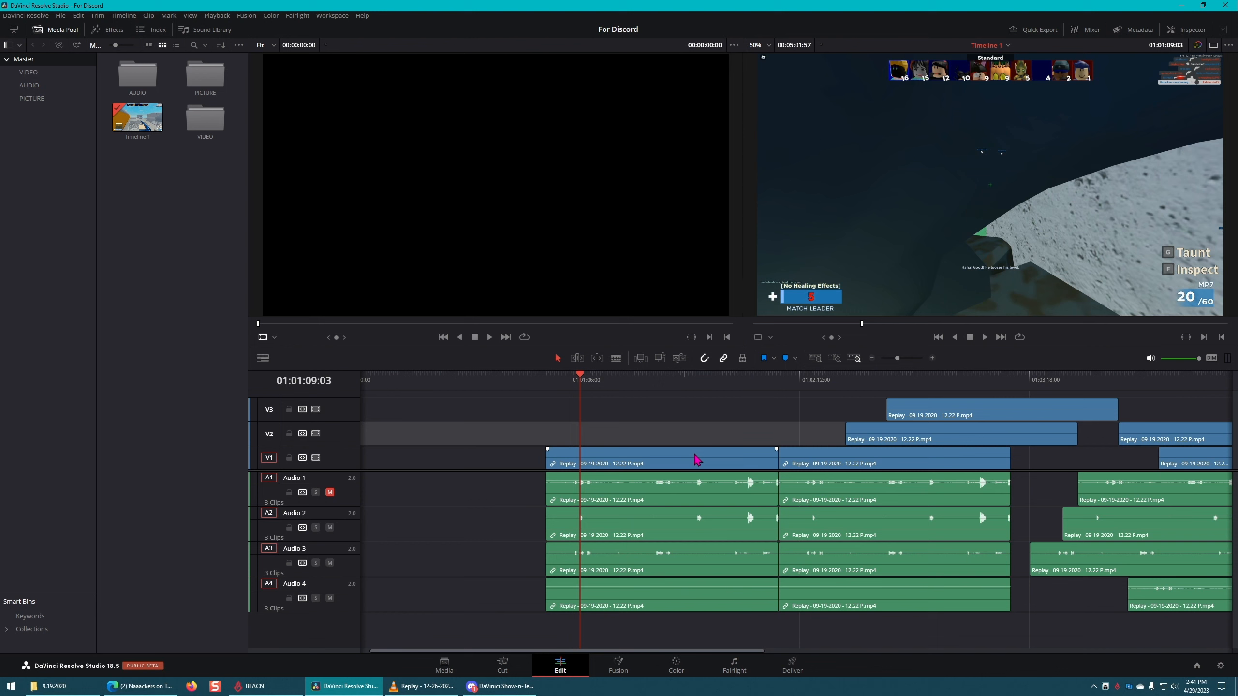
key(Up)
key(b)
click(692, 459)
key(a)
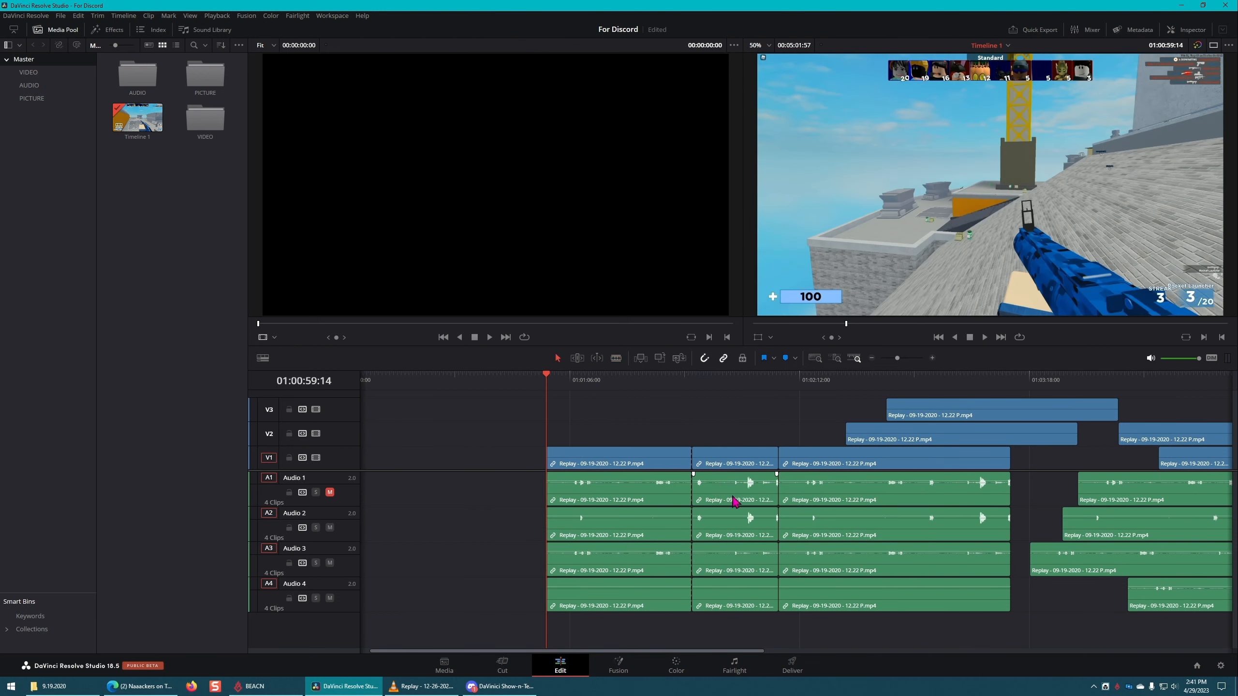
Step: Try ripple deleting the short middle piece between the cut and the second clip, and undo the deletion
click(743, 462)
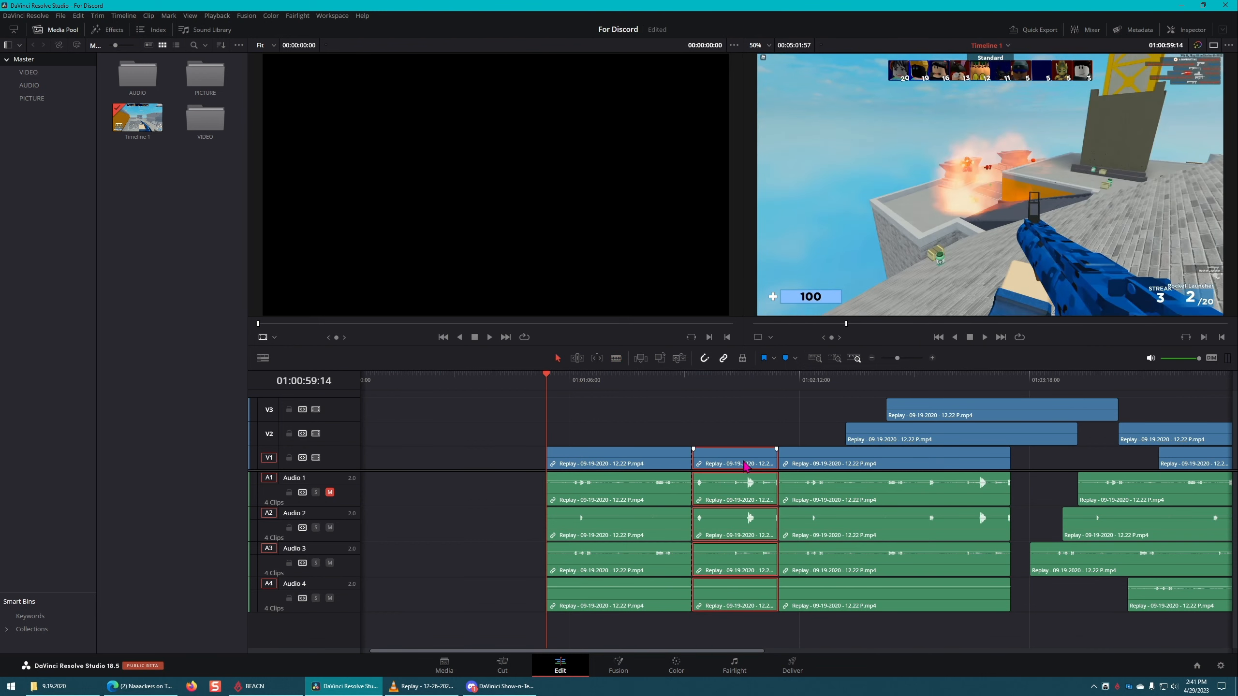
key(Delete)
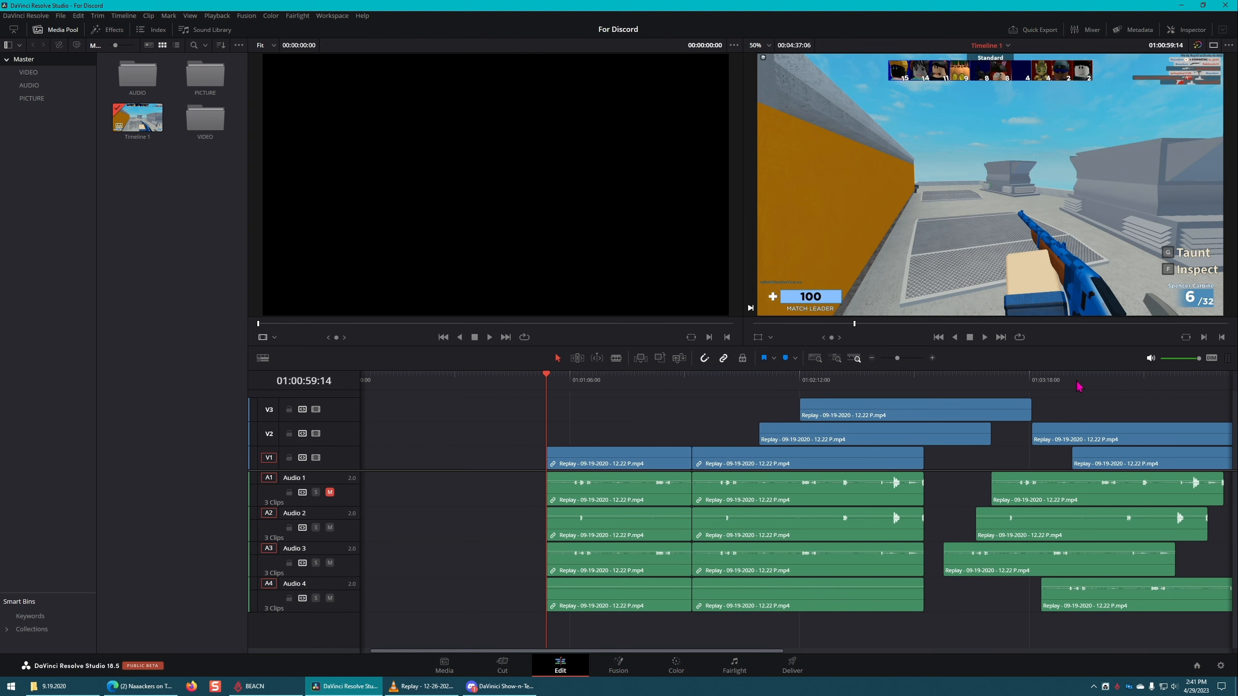
key(ctrl+z)
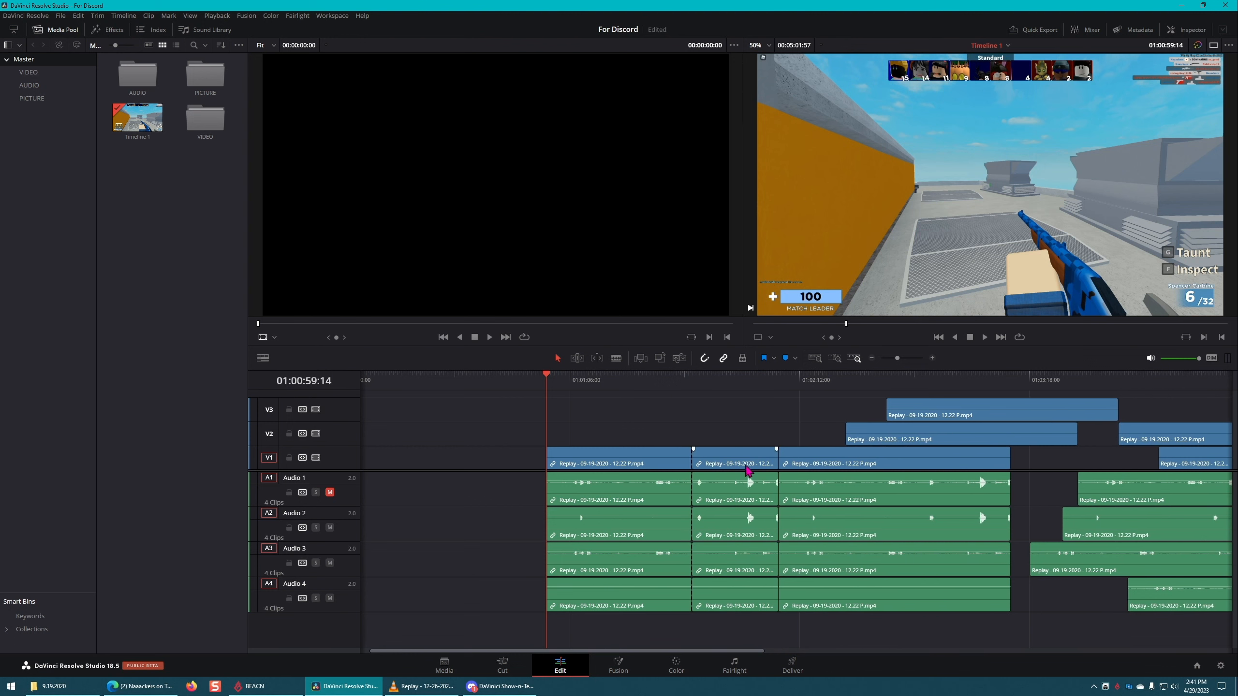
Step: Try deleting the short middle piece so a gap remains, delete that gap too, and undo both deletions
click(763, 489)
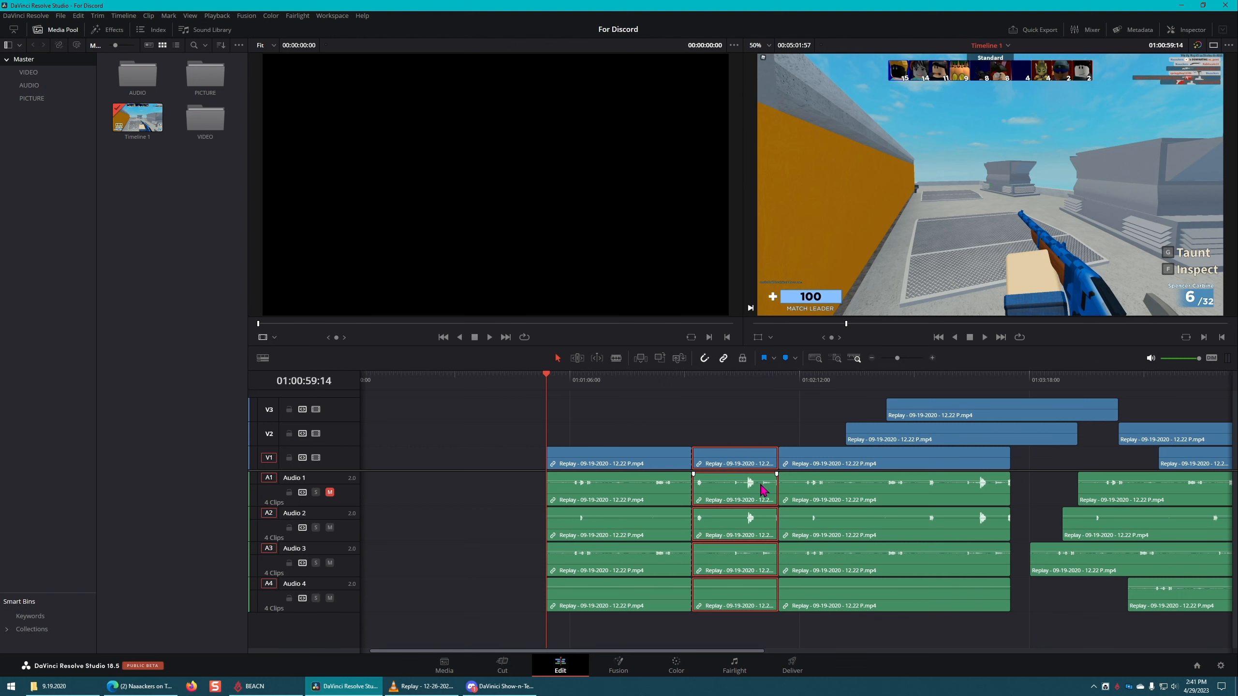
key(BackSpace)
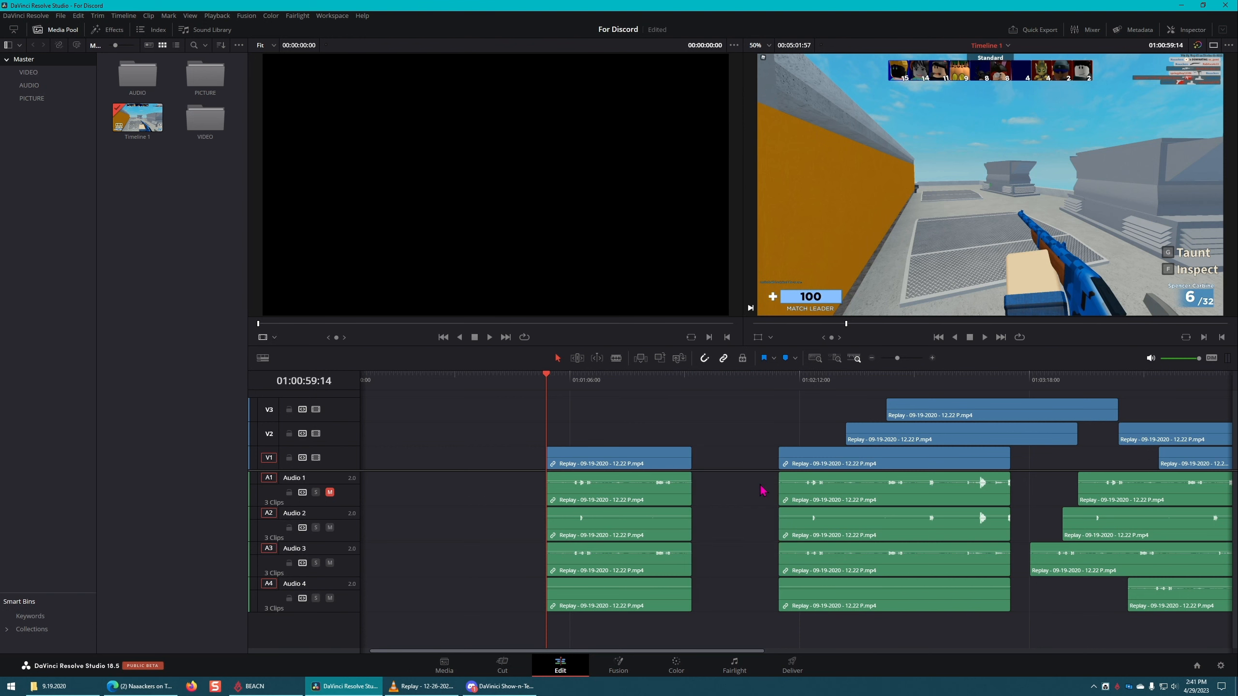
key(ctrl+s)
click(738, 464)
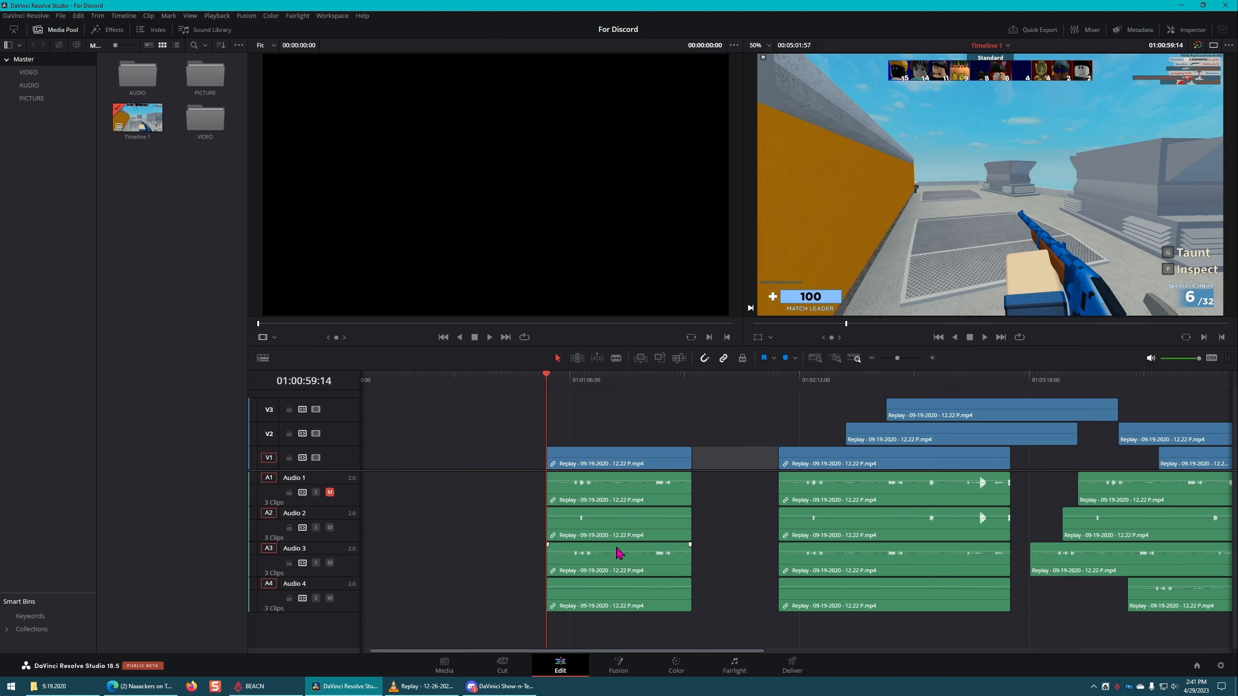
key(Delete)
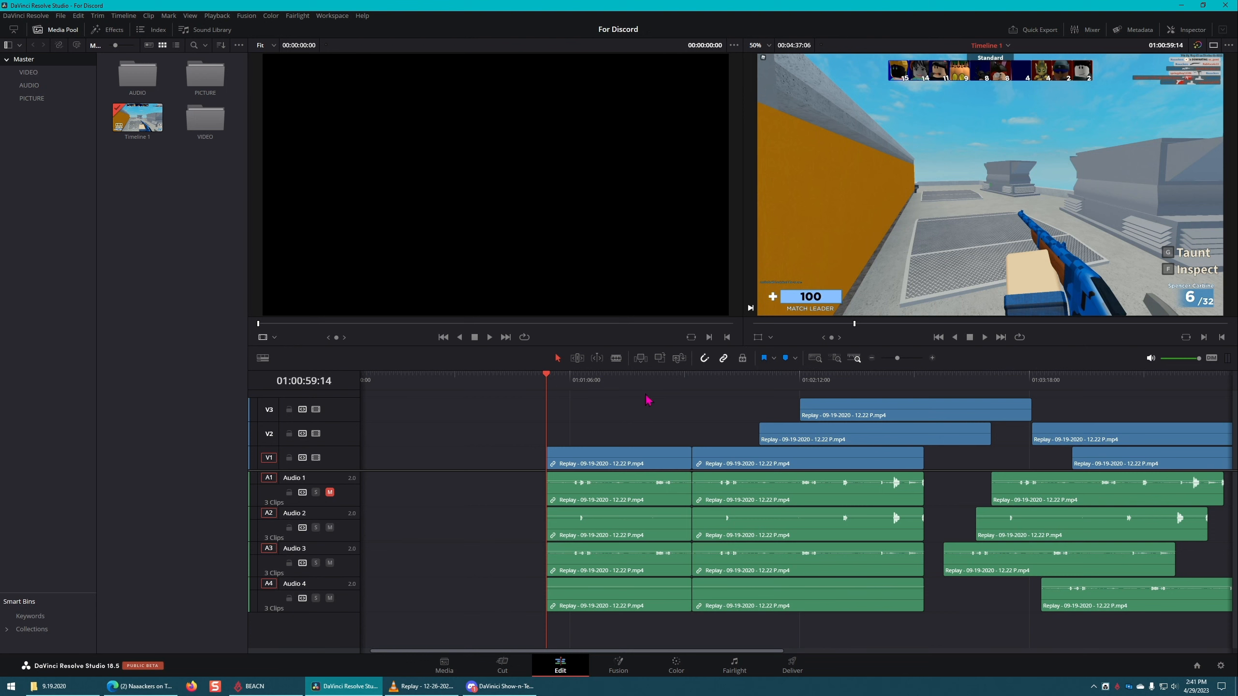
key(ctrl+z)
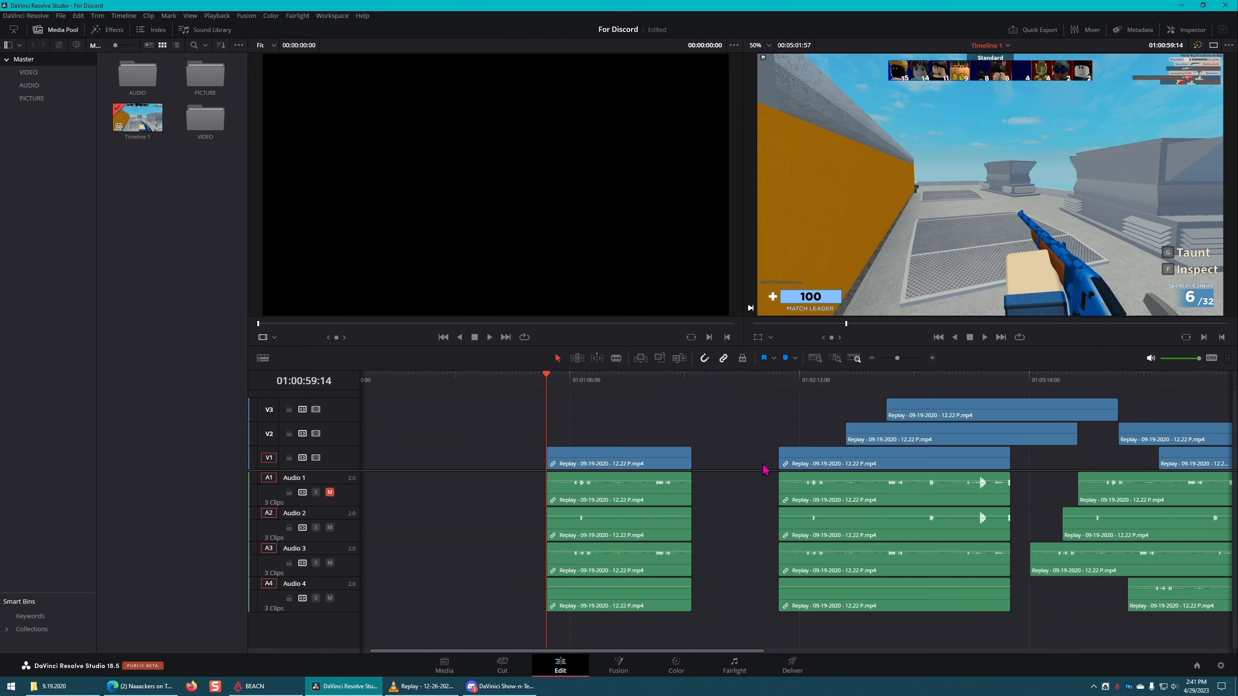
key(ctrl+z)
Step: Try deleting the short middle piece again, and undo both that deletion and the split in the first clip
click(737, 458)
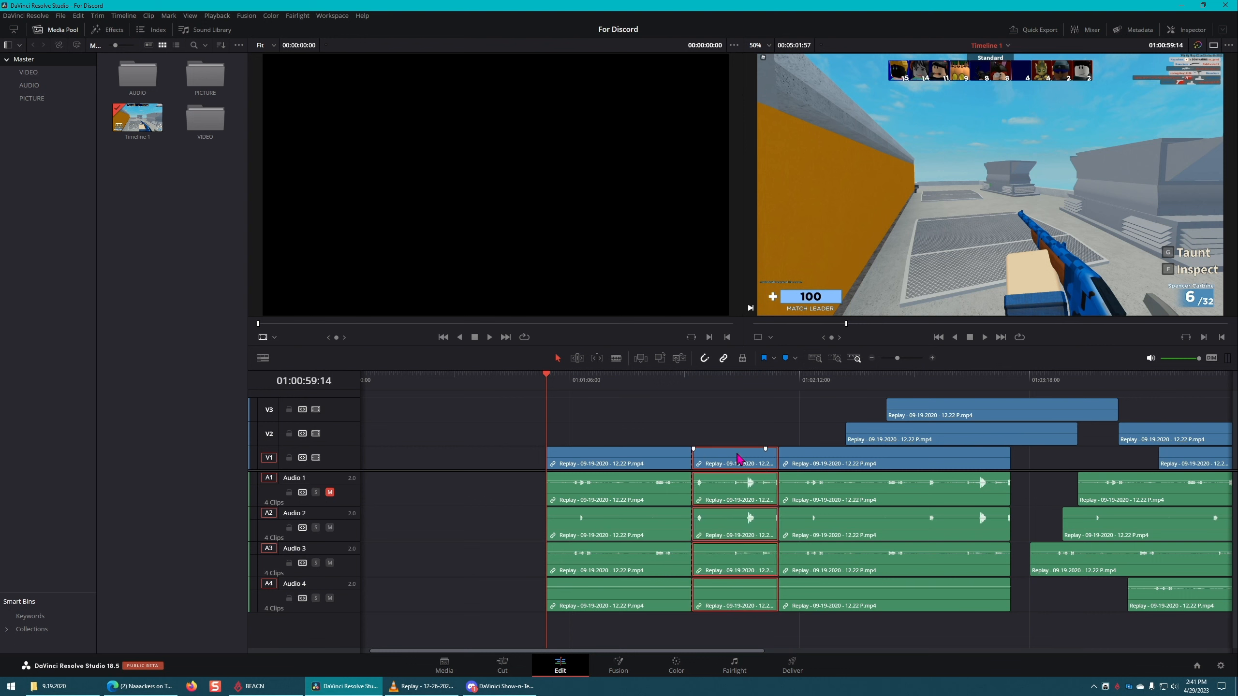
key(ctrl+s)
key(Delete)
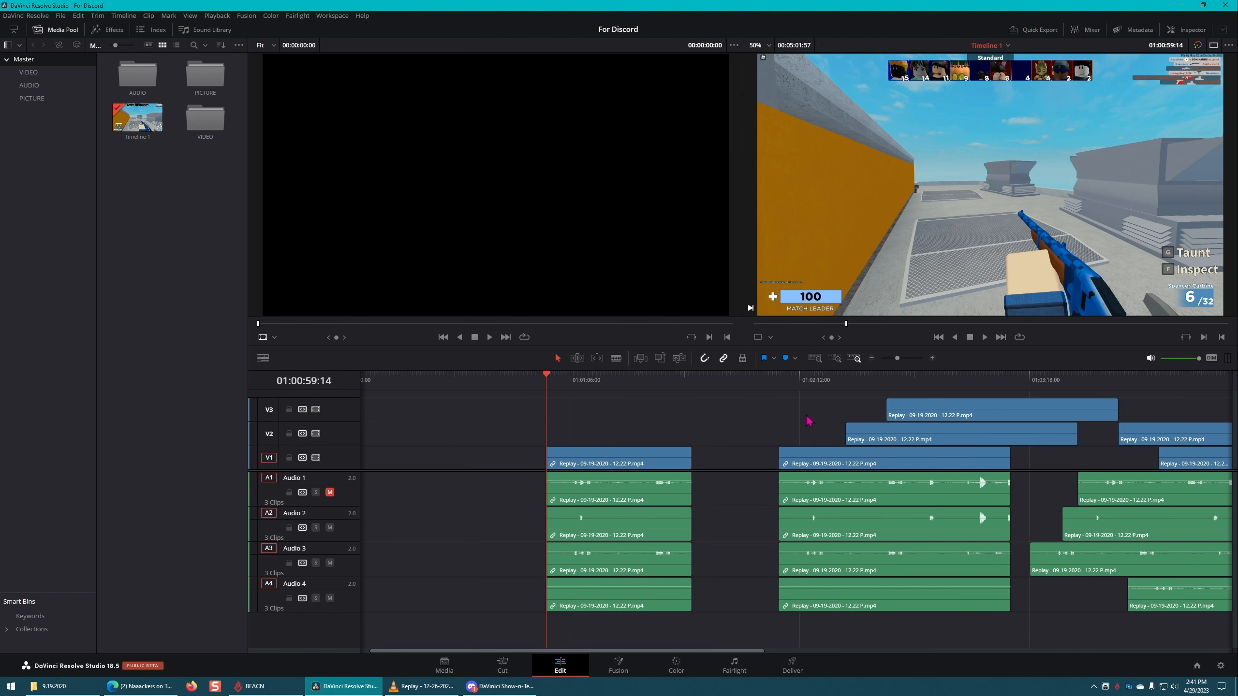
key(ctrl+z)
click(612, 413)
key(ctrl+z)
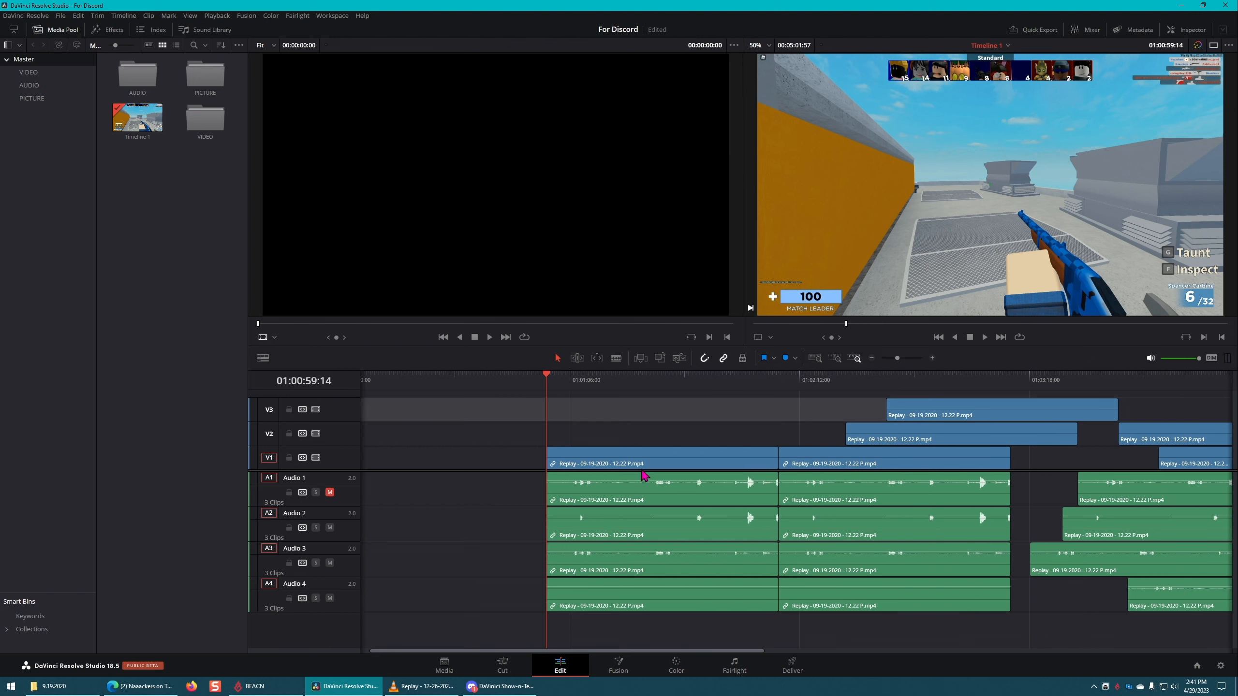
Step: Place a linked copy of the first clip far along the timeline on V1 and Audio 1 to 4, at about 01:07:40, and save
click(678, 462)
drag(668, 462, 958, 480)
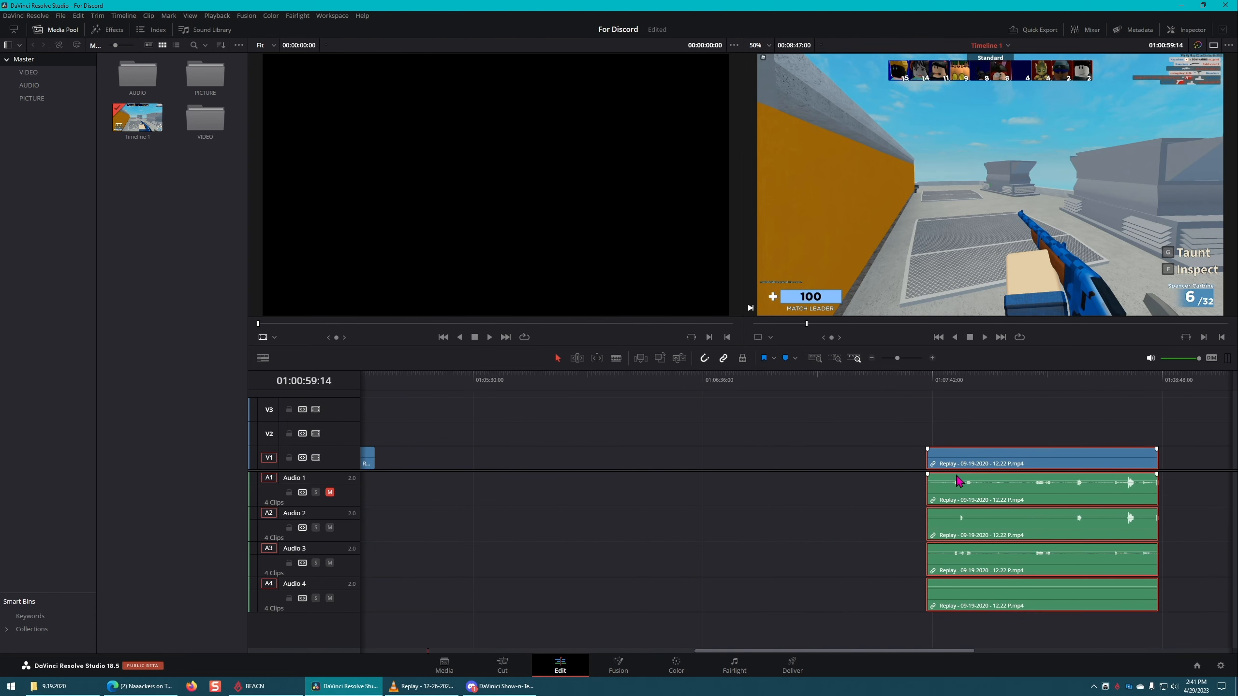
click(844, 403)
key(ctrl+s)
scroll(629, 531, left, 10)
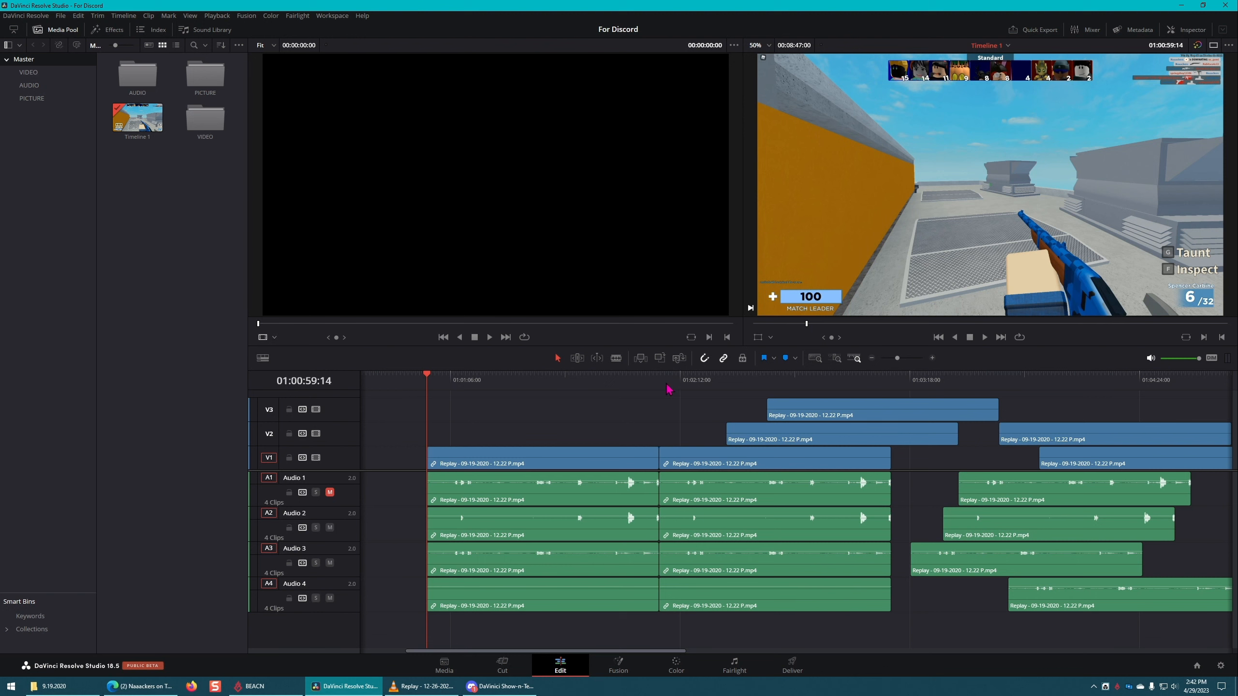
Step: Move the playhead to the cut between the first two linked clips on V1 and save the project
key(Down)
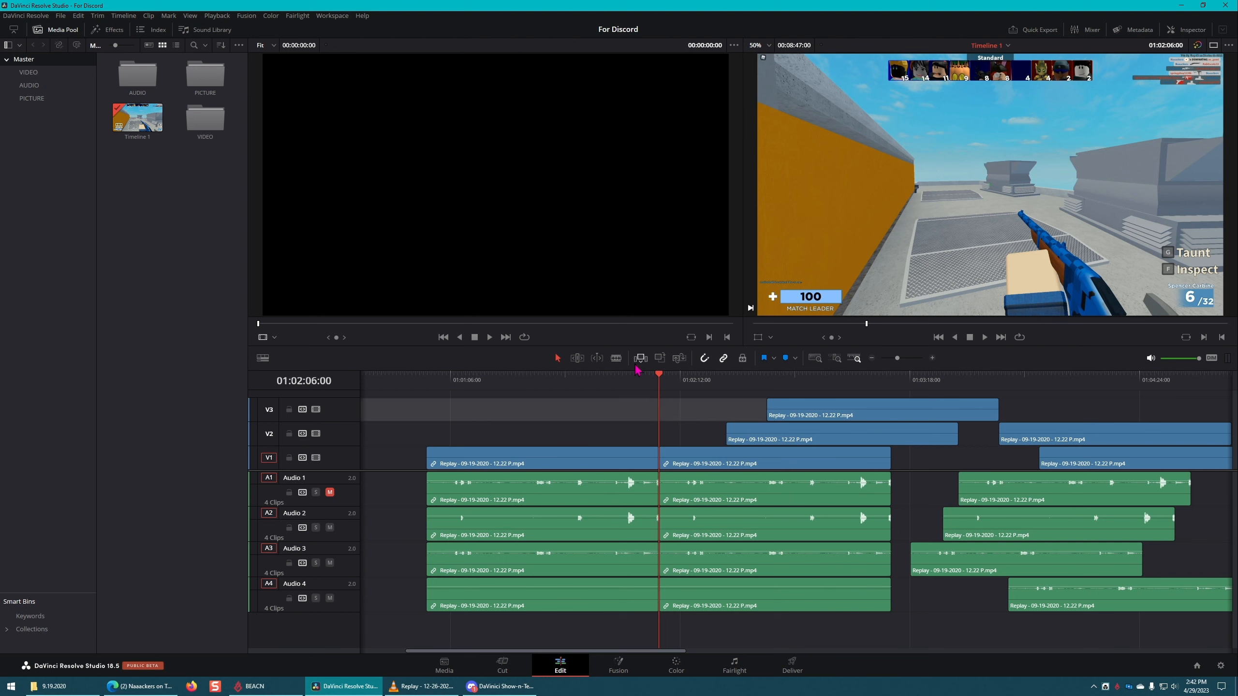
click(642, 459)
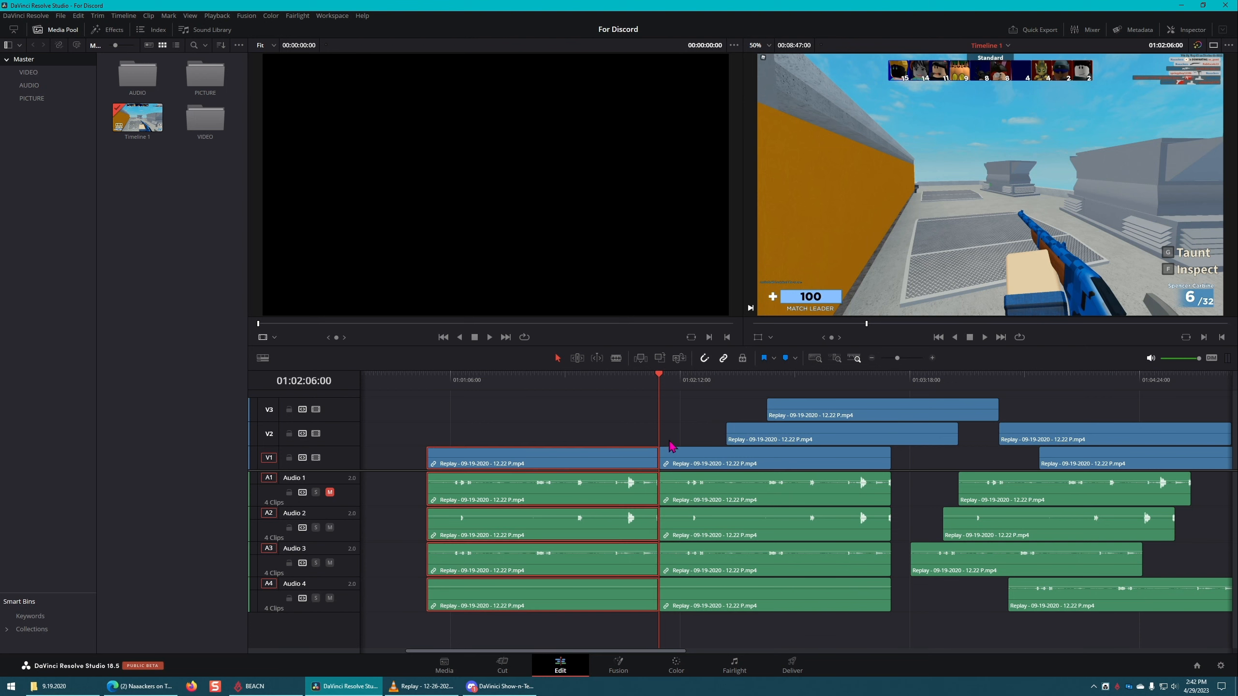
key(ctrl+v)
key(ctrl+z)
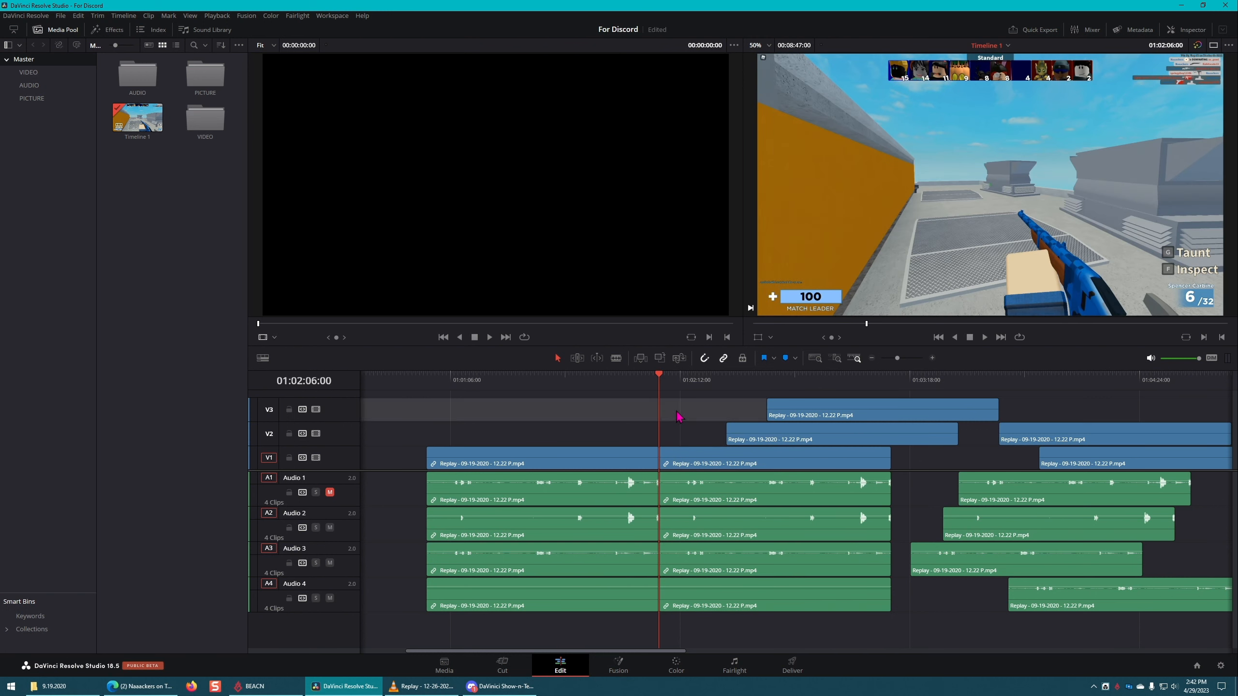
click(551, 408)
key(ctrl+s)
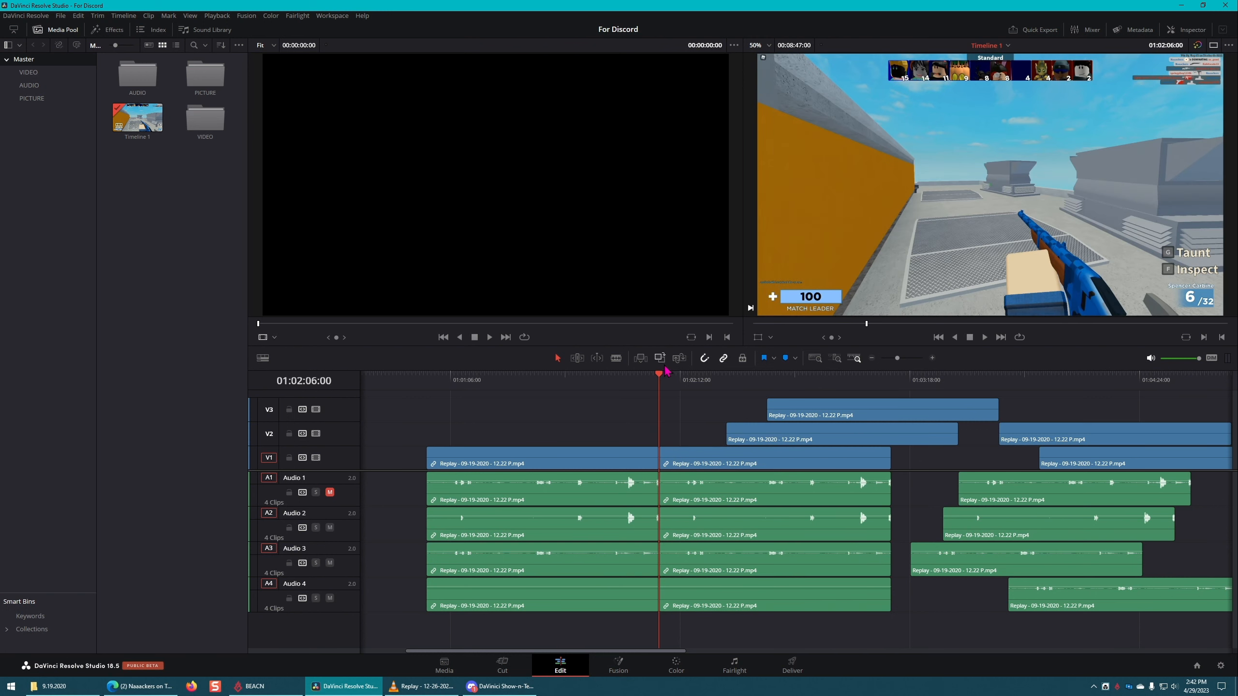
click(633, 418)
right_click(660, 463)
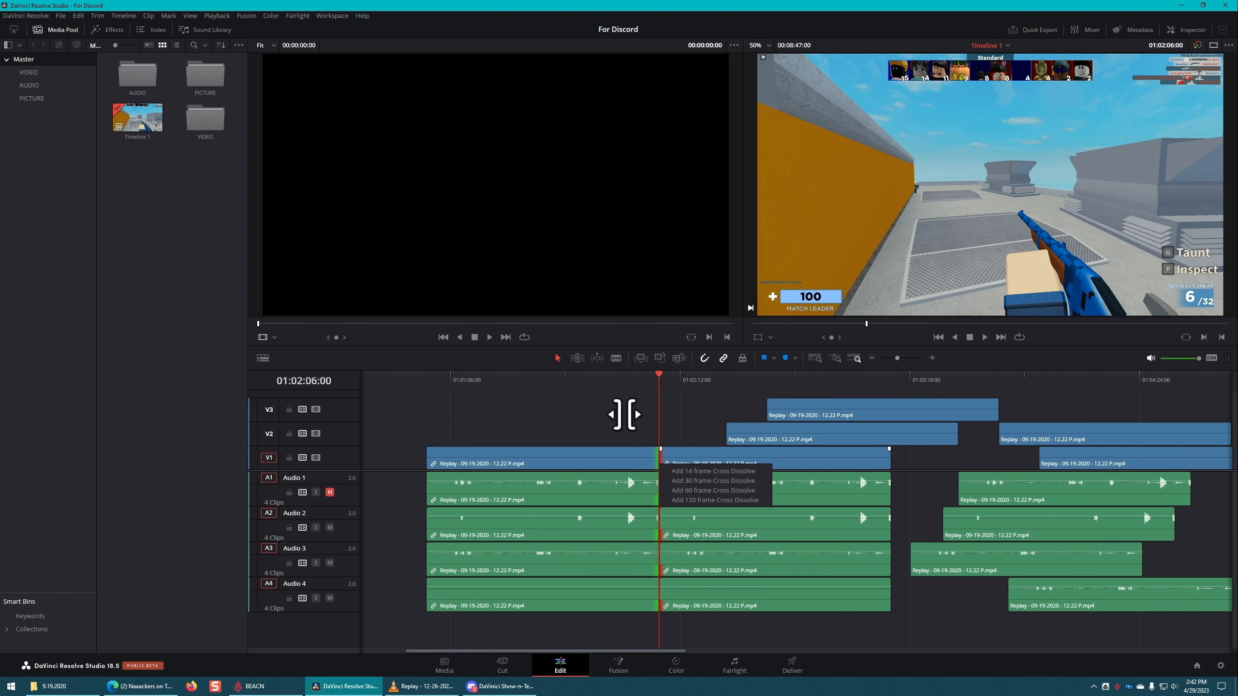
click(610, 412)
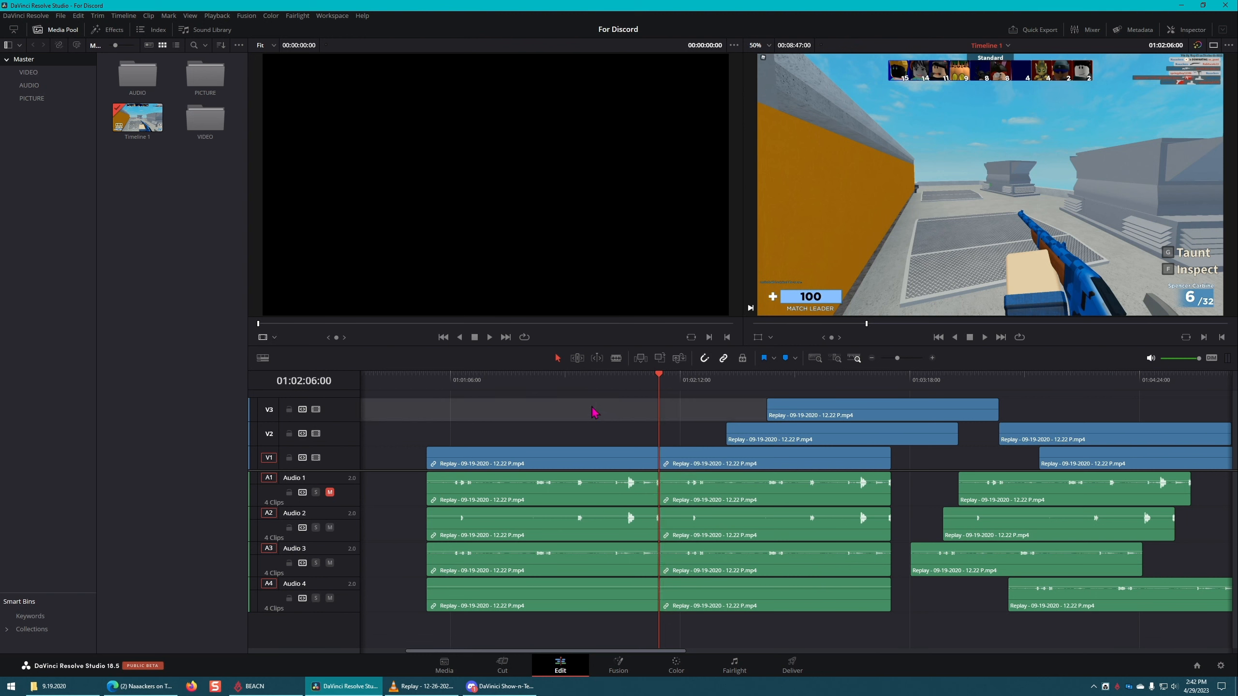
Step: Switch to Trim Edit Mode and try Dynamic Trim Mode at the cut between the first two clips, leaving dynamic trimming off
click(577, 357)
click(597, 358)
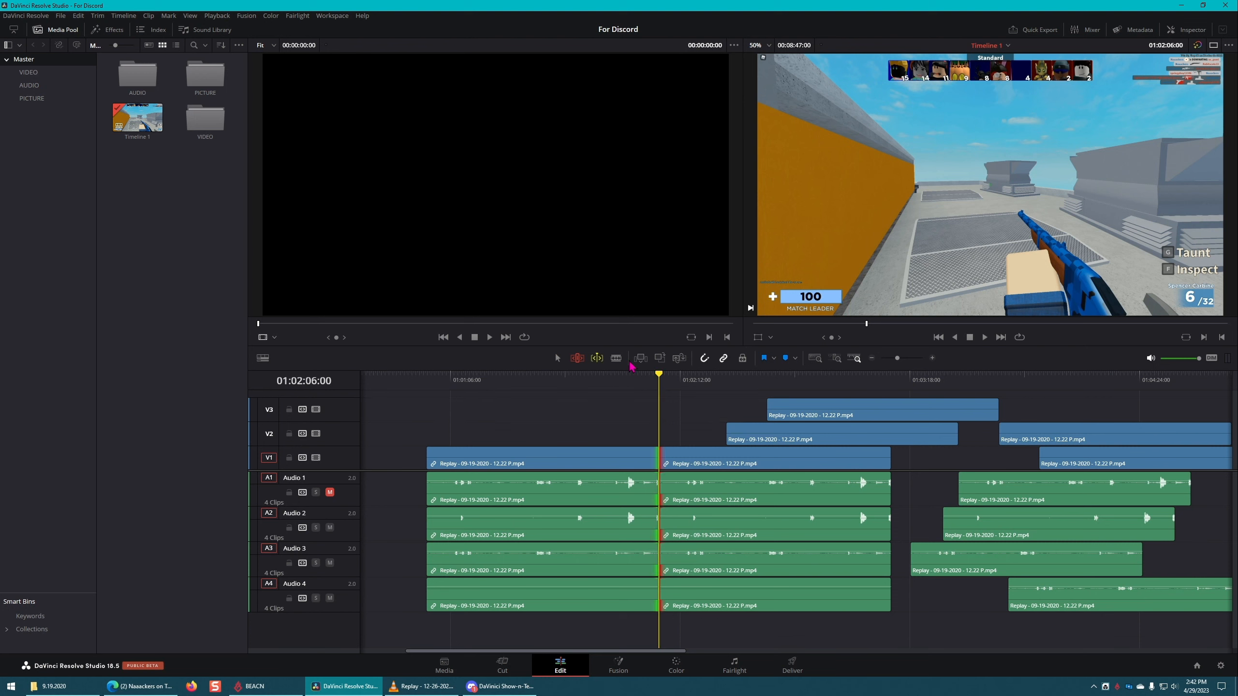
click(643, 359)
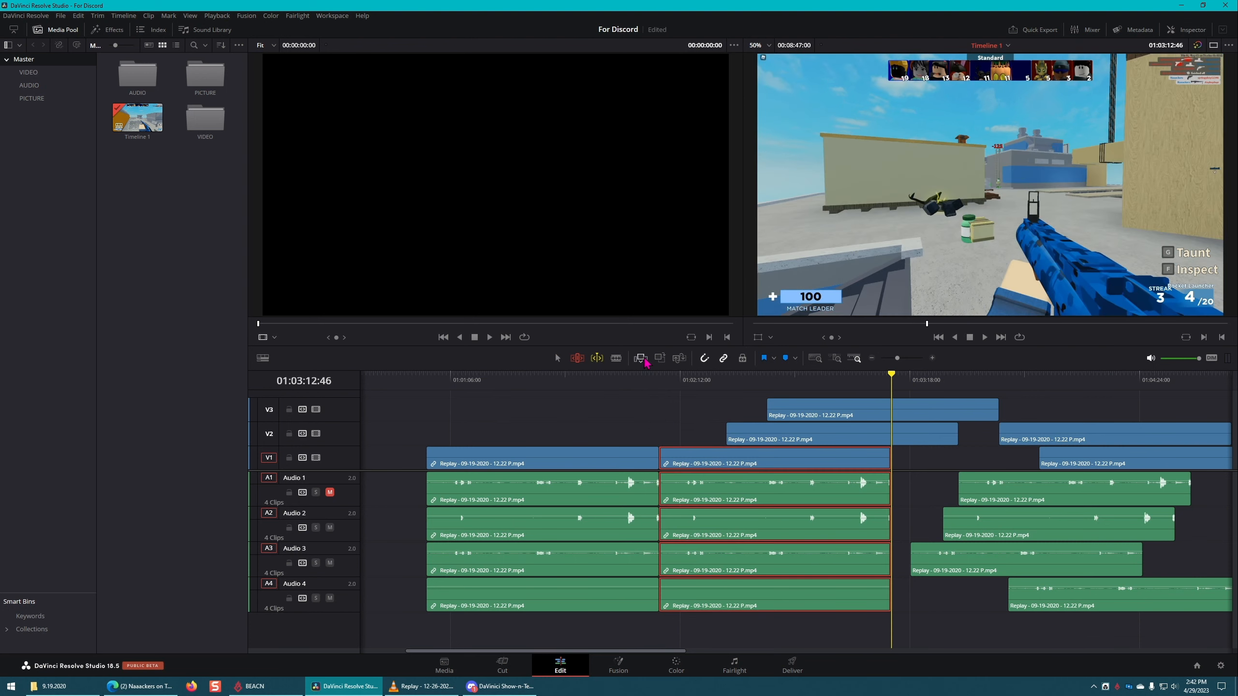
key(ctrl+z)
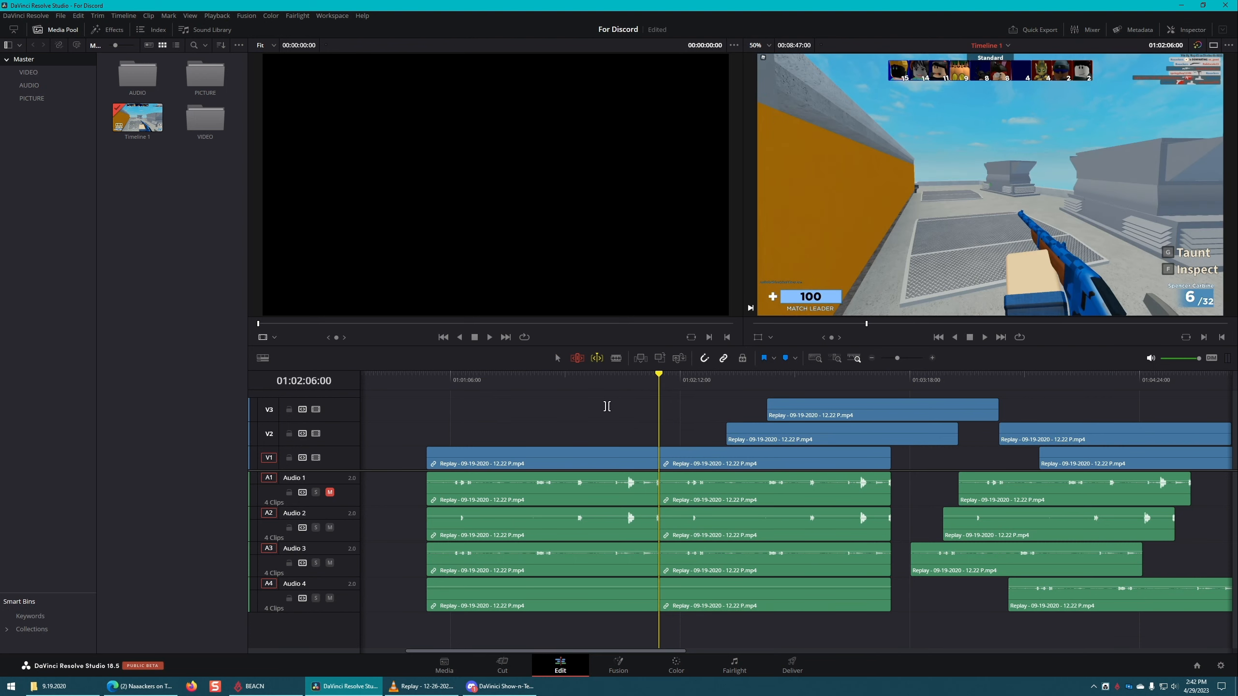
key(ctrl+s)
click(597, 360)
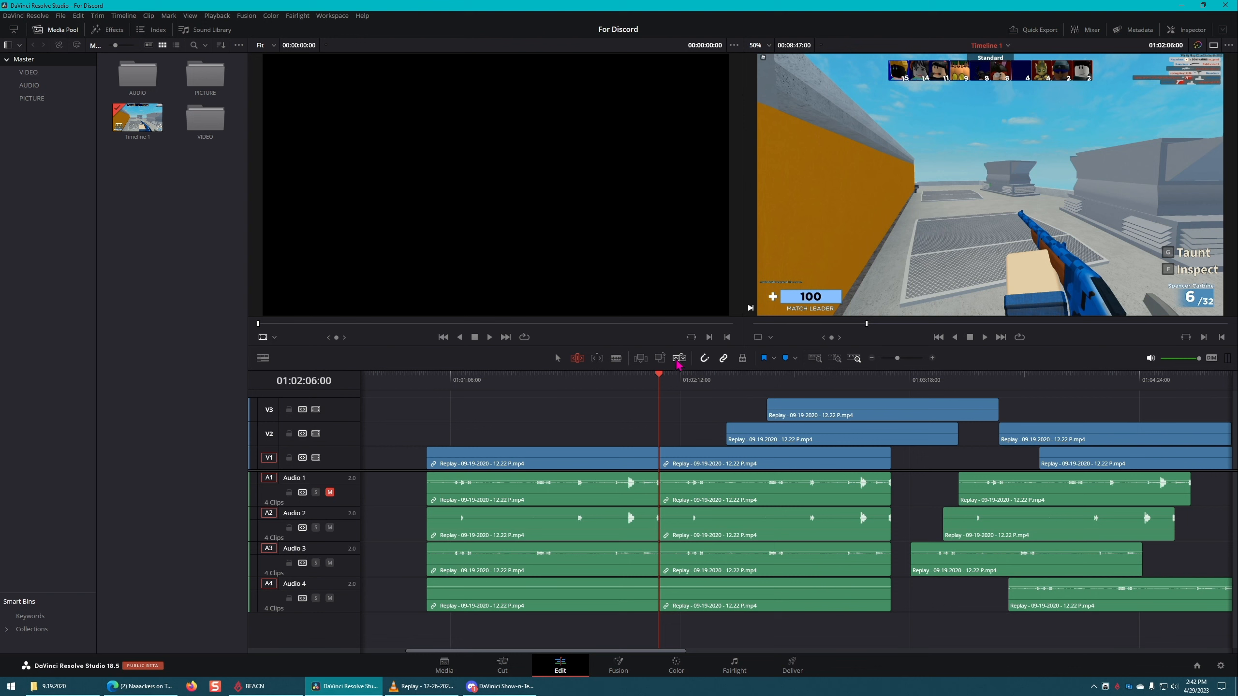
click(636, 425)
click(633, 411)
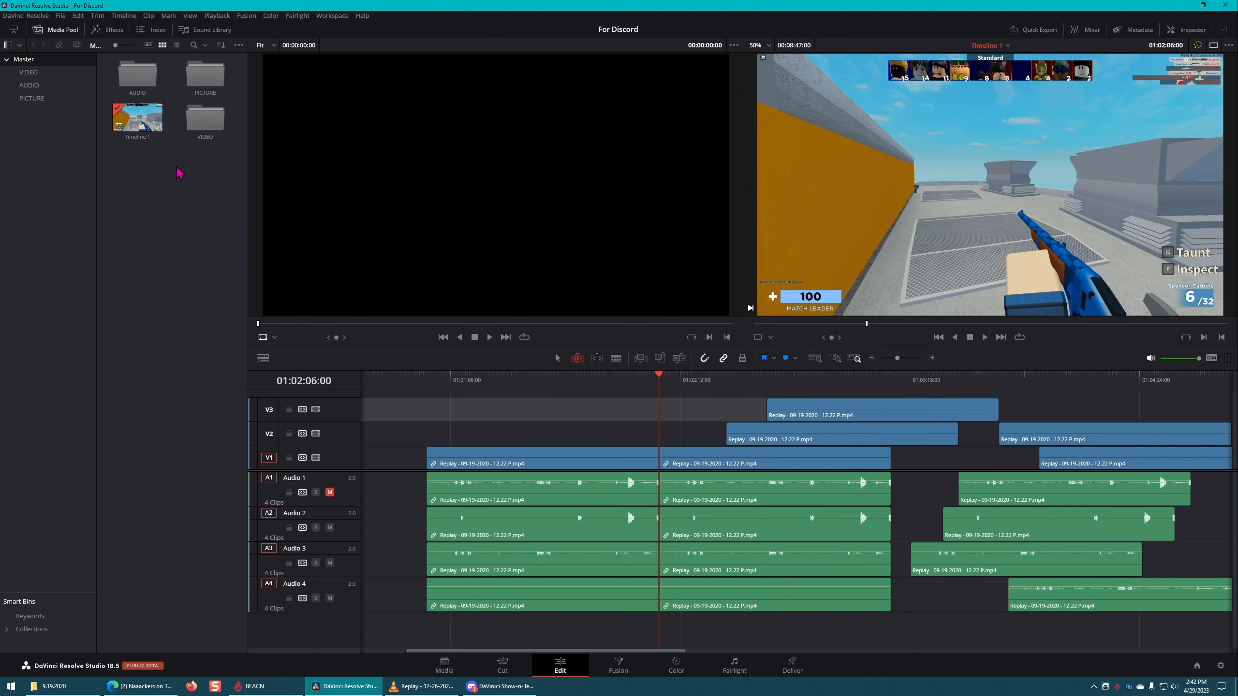
Step: Try inserting the Replay 12-26-2020 clip from the VIDEO bin at the cut between the first two linked clips, and undo the insertion
double_click(204, 121)
click(201, 80)
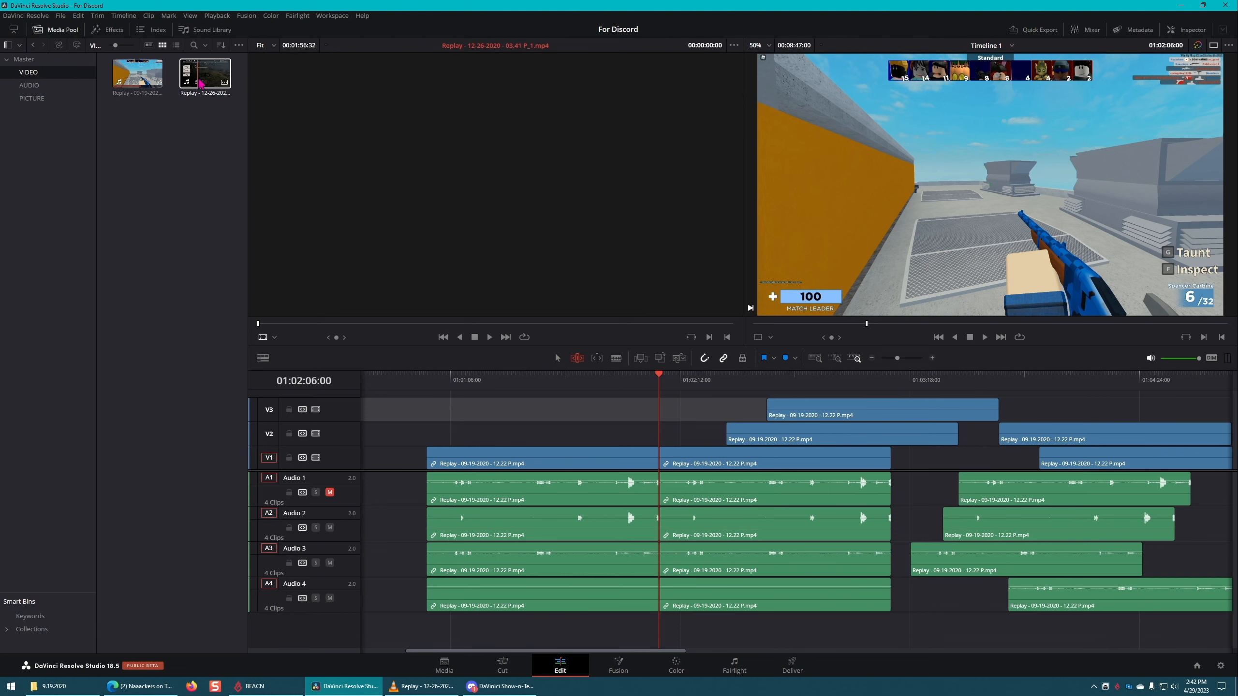
click(640, 358)
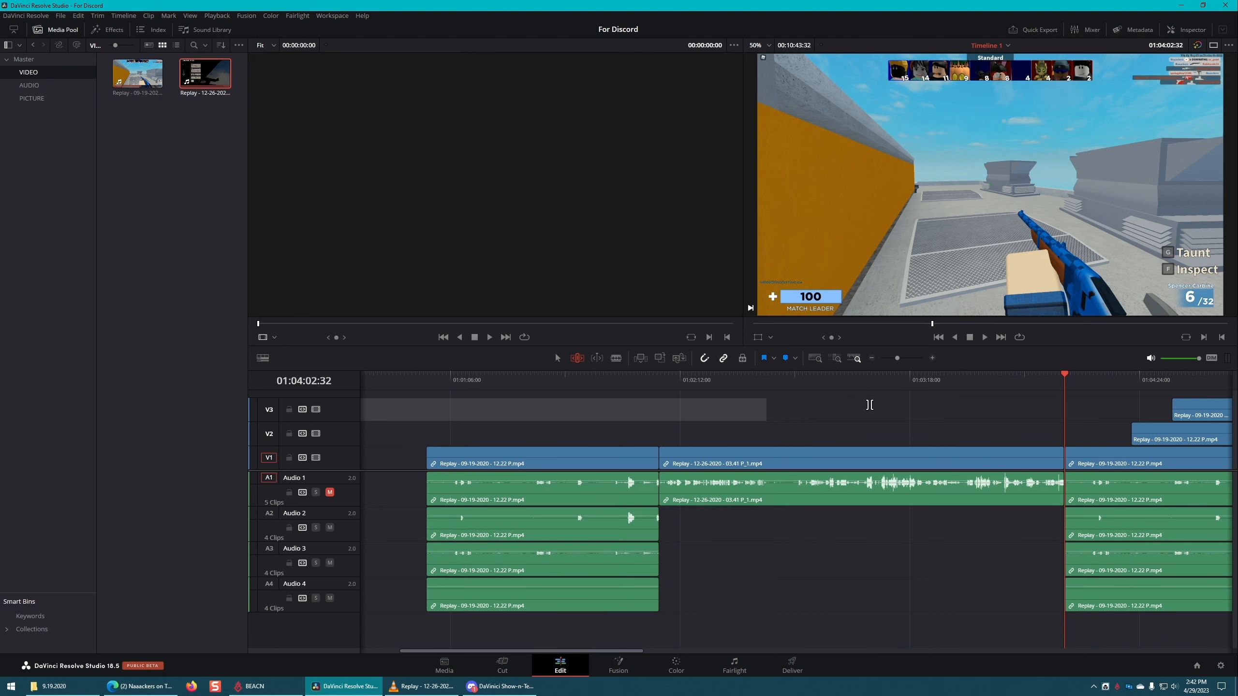
key(ctrl+z)
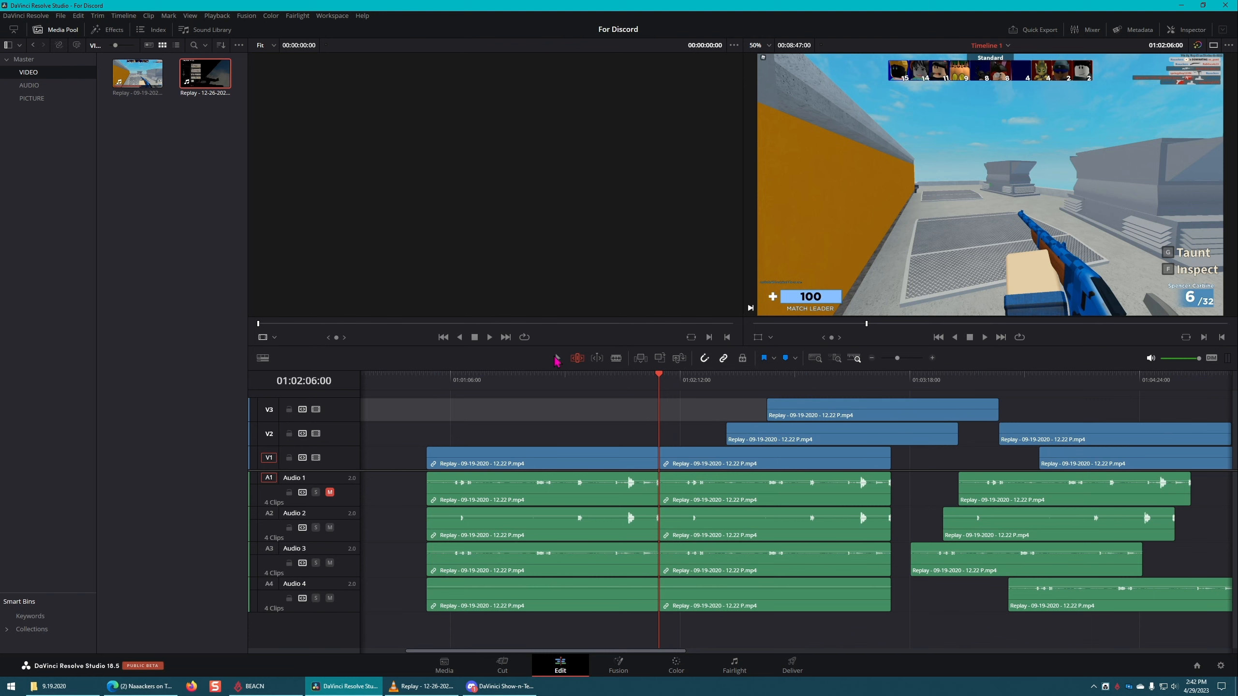
Step: Look through the Master, VIDEO and AUDIO bins and skim the previews of the two Replay clips in the source viewer
double_click(207, 75)
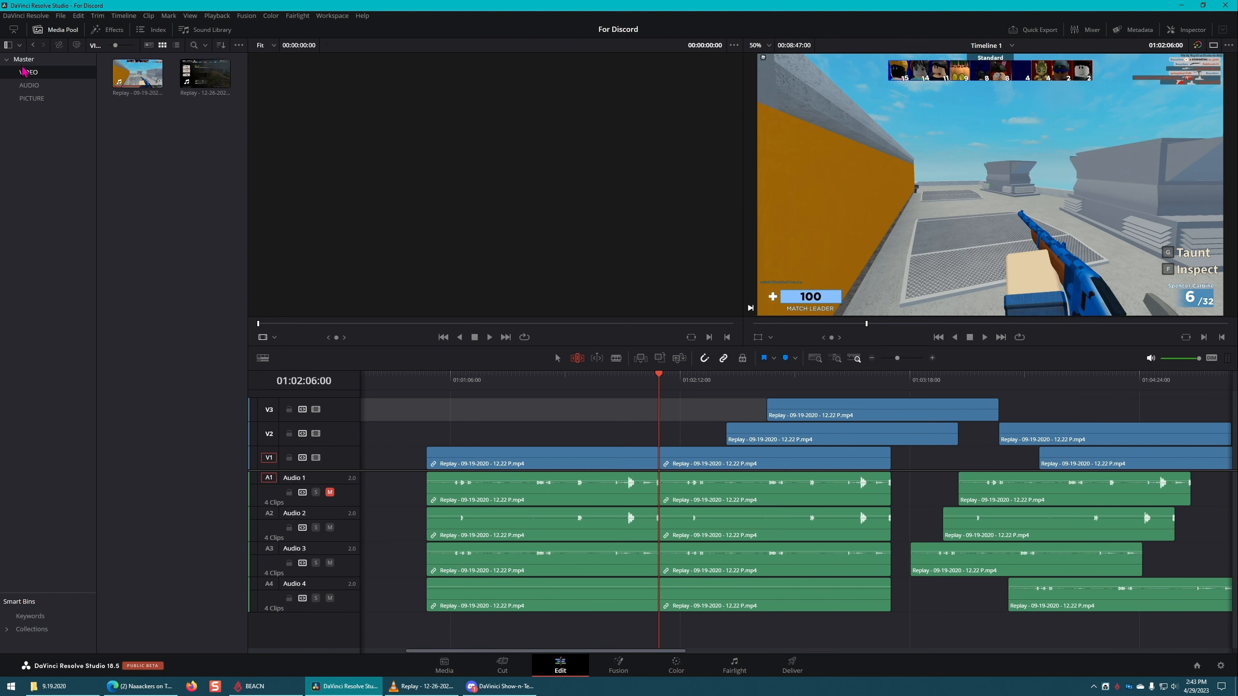
click(46, 88)
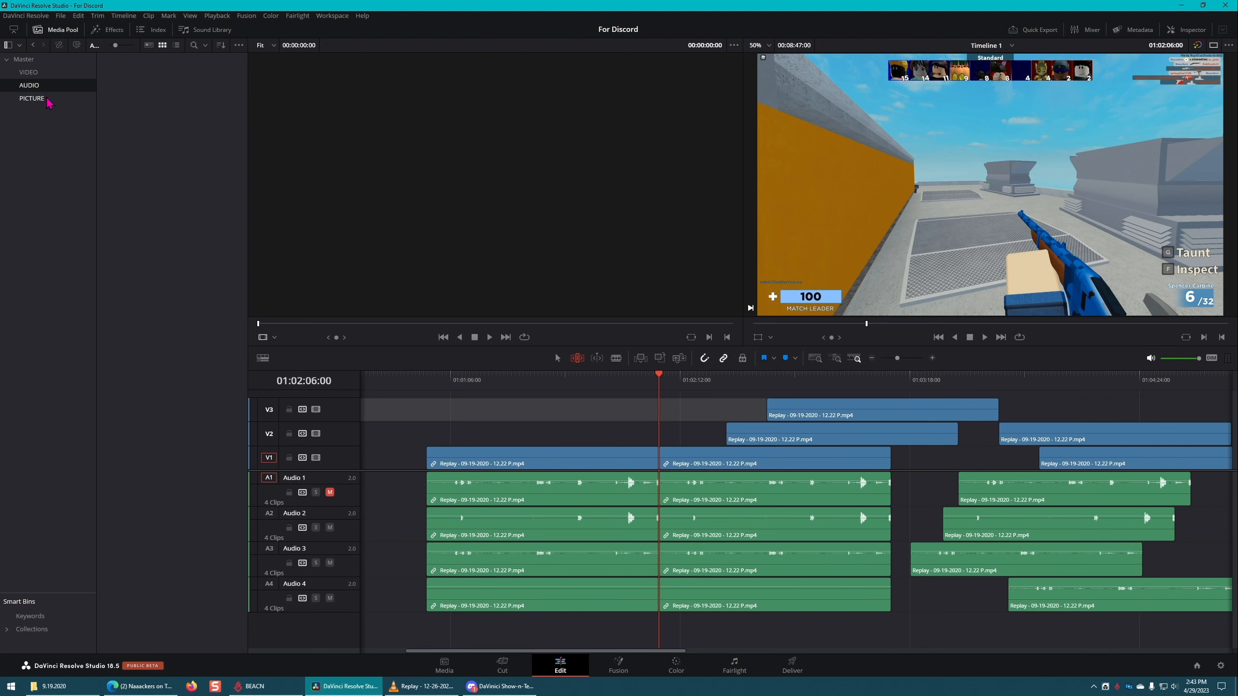
click(46, 73)
click(29, 59)
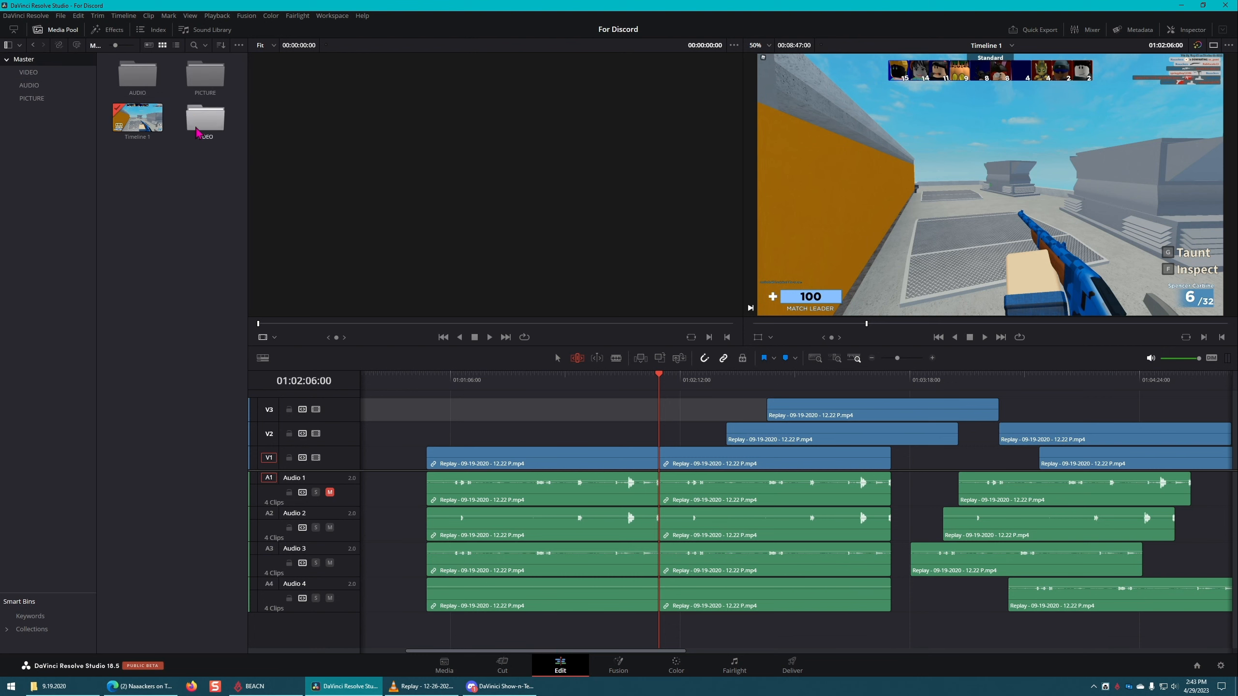
click(42, 74)
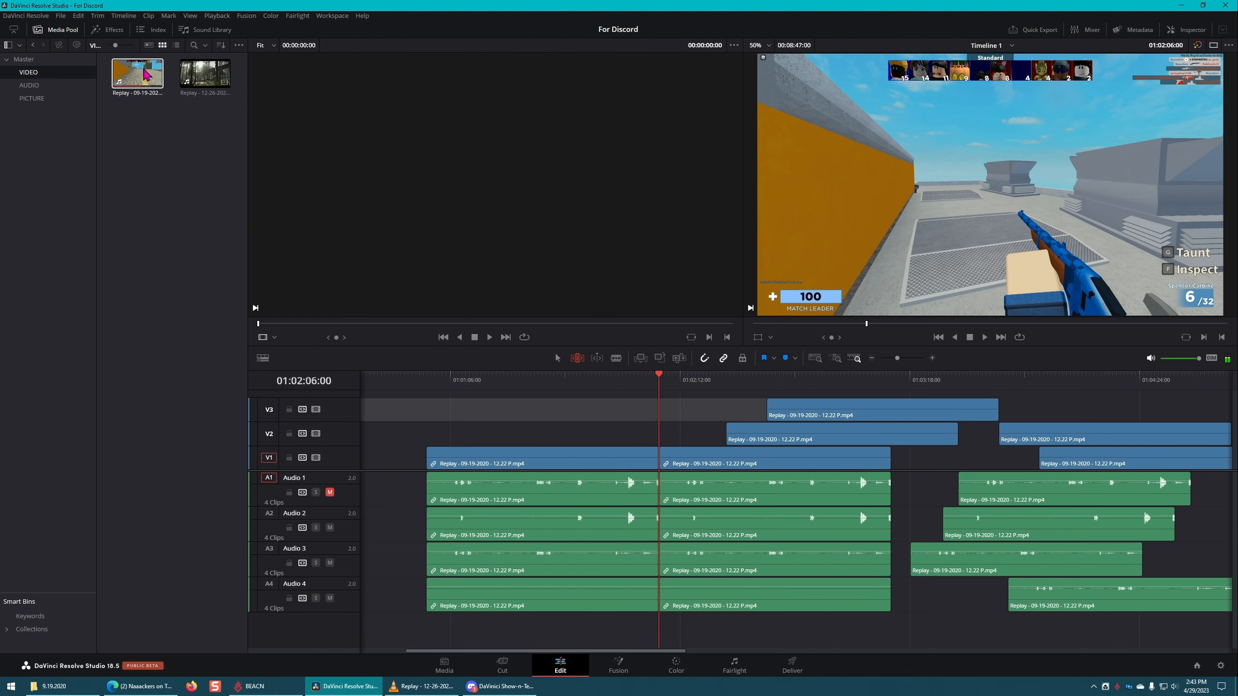
click(190, 83)
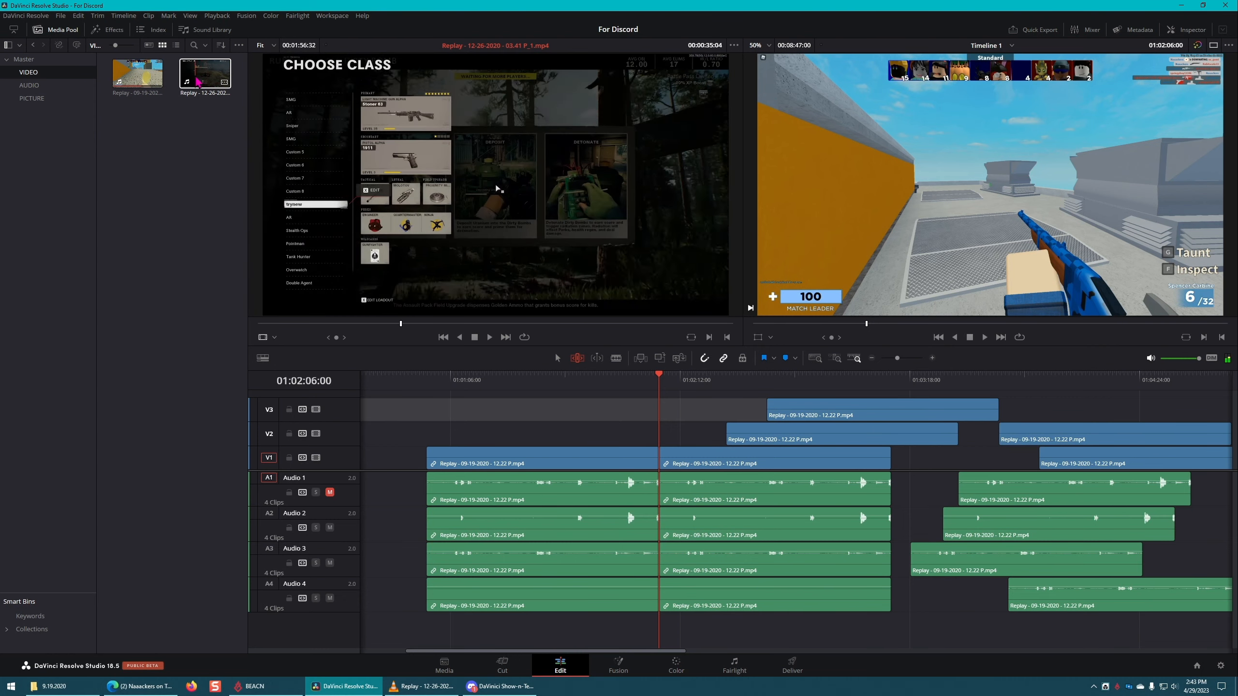
click(142, 83)
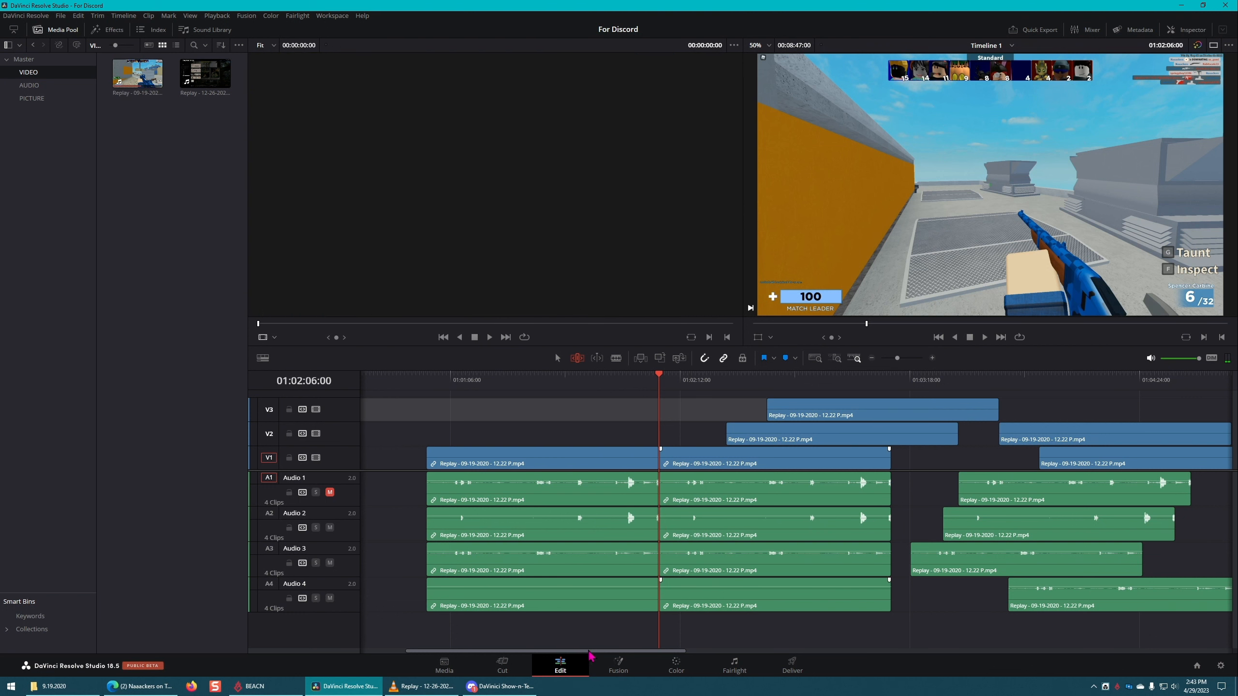
Step: Mark the Replay 09-19-2020 source clip from 00:01:25:48 to 00:01:37:31 and place that section in V1's empty stretch at about 01:05:47
drag(591, 655, 848, 629)
click(137, 73)
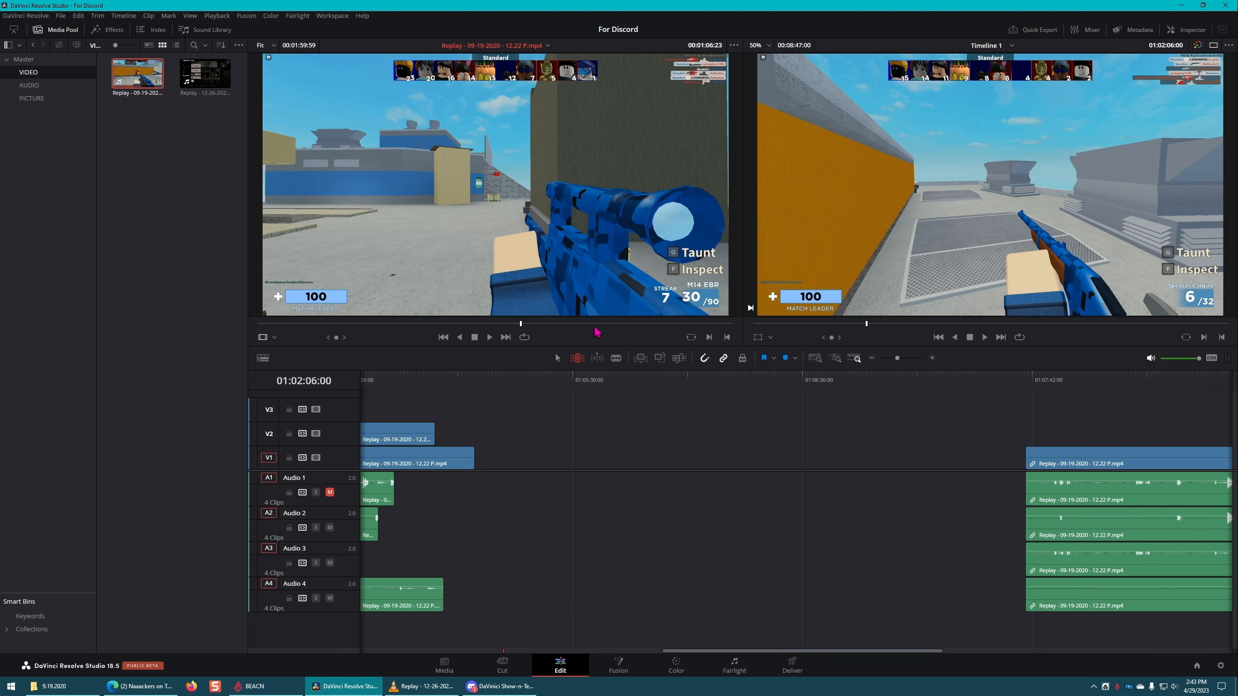
drag(598, 325, 599, 328)
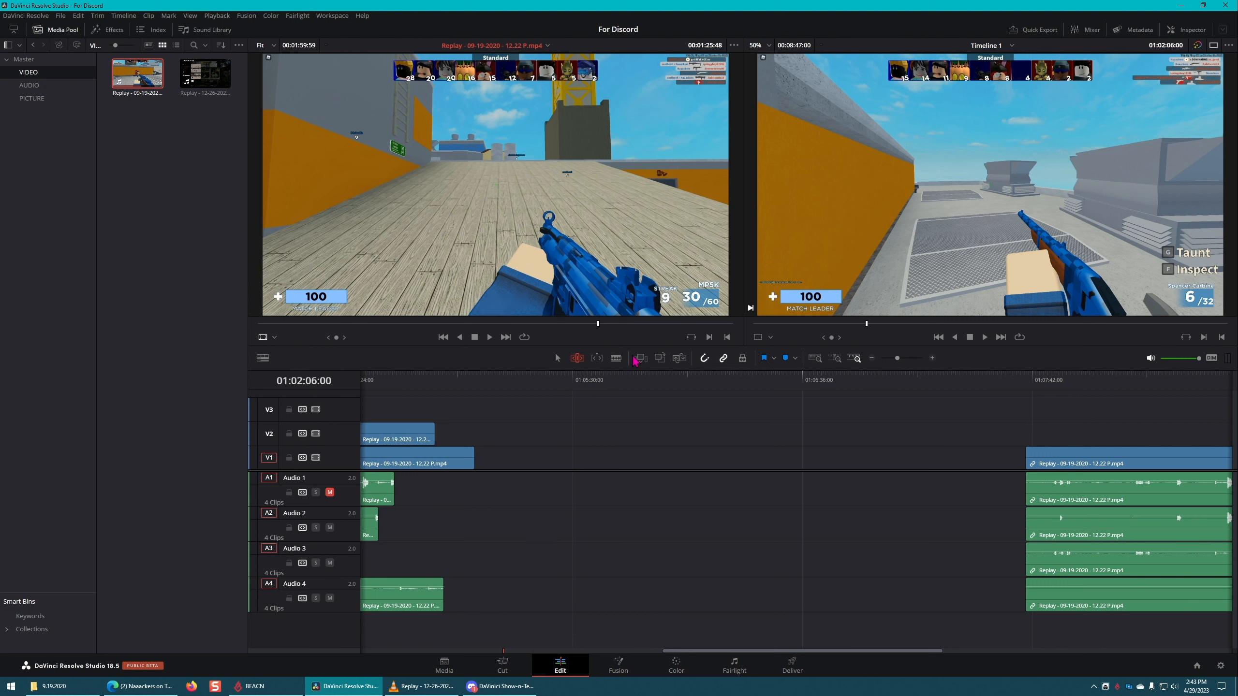
click(610, 325)
drag(610, 325, 644, 326)
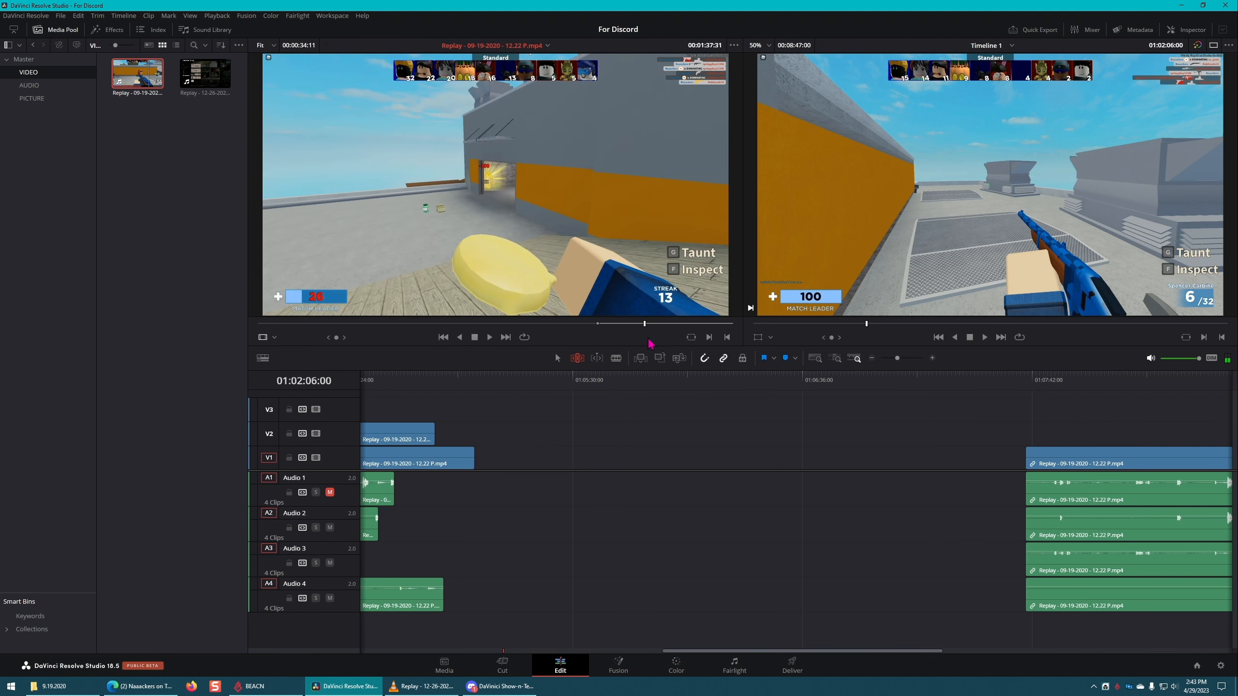
key(o)
click(482, 324)
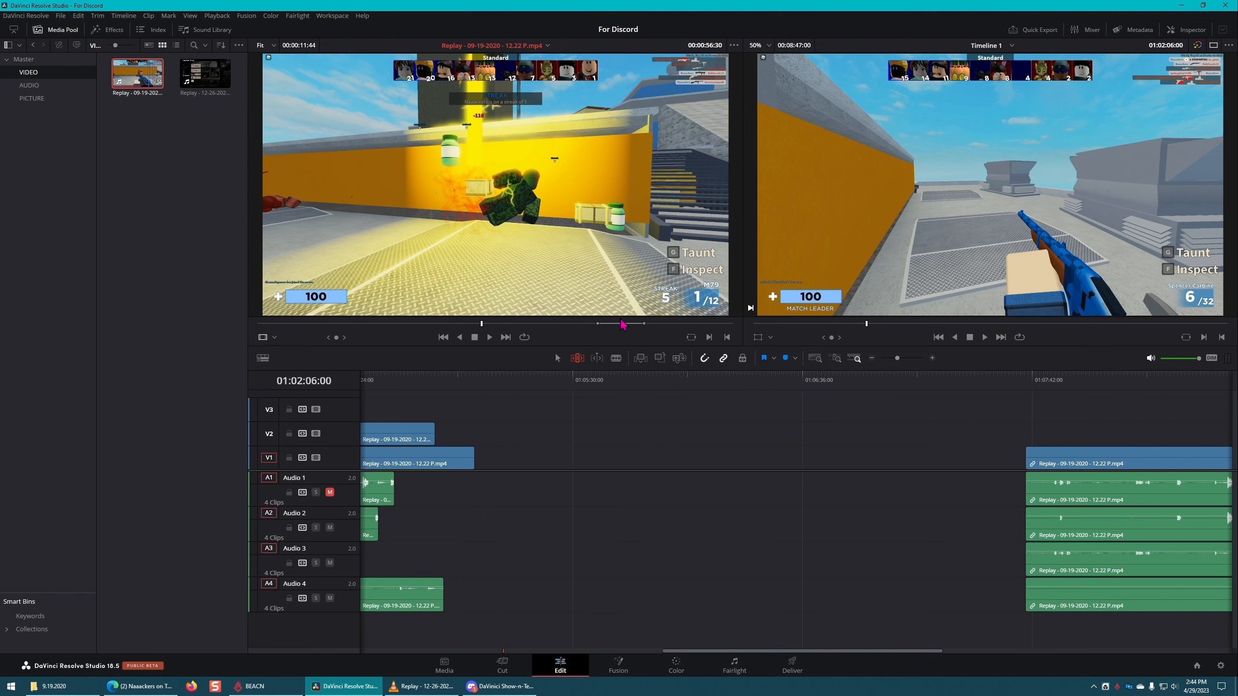
drag(142, 76, 634, 451)
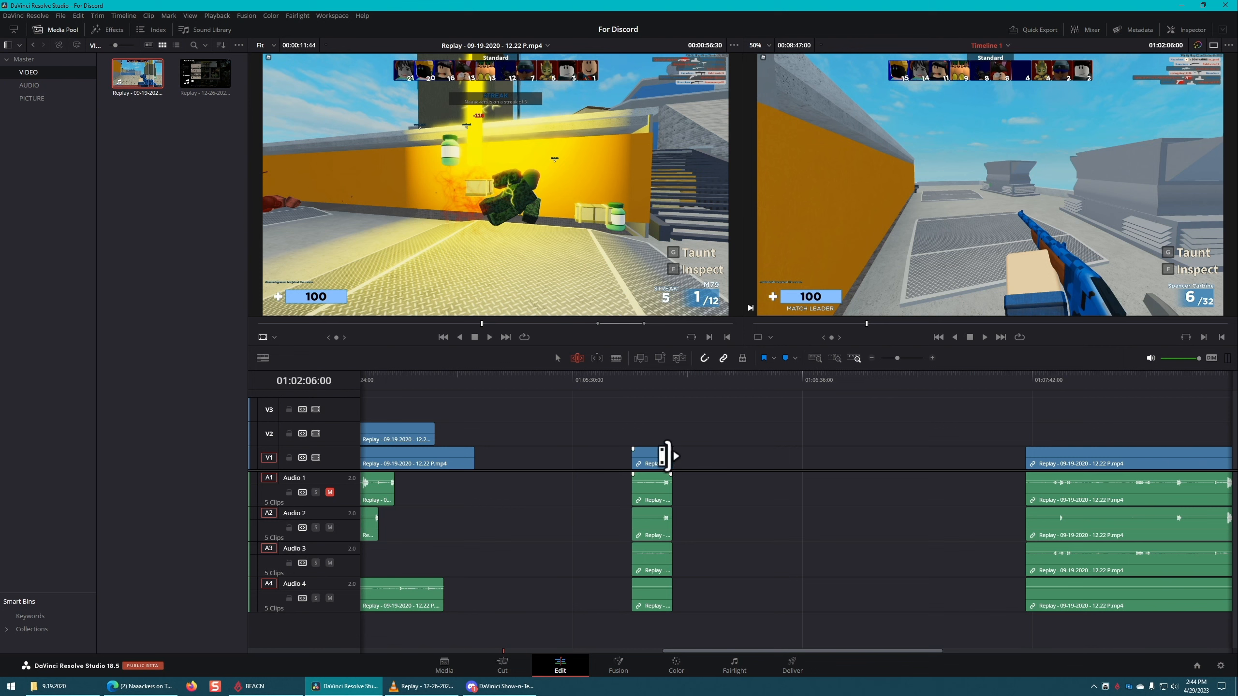
Step: Extend the newly placed V1 clip and its linked audio at both ends, spanning about 01:05:19 to 01:06:21
drag(672, 456, 744, 455)
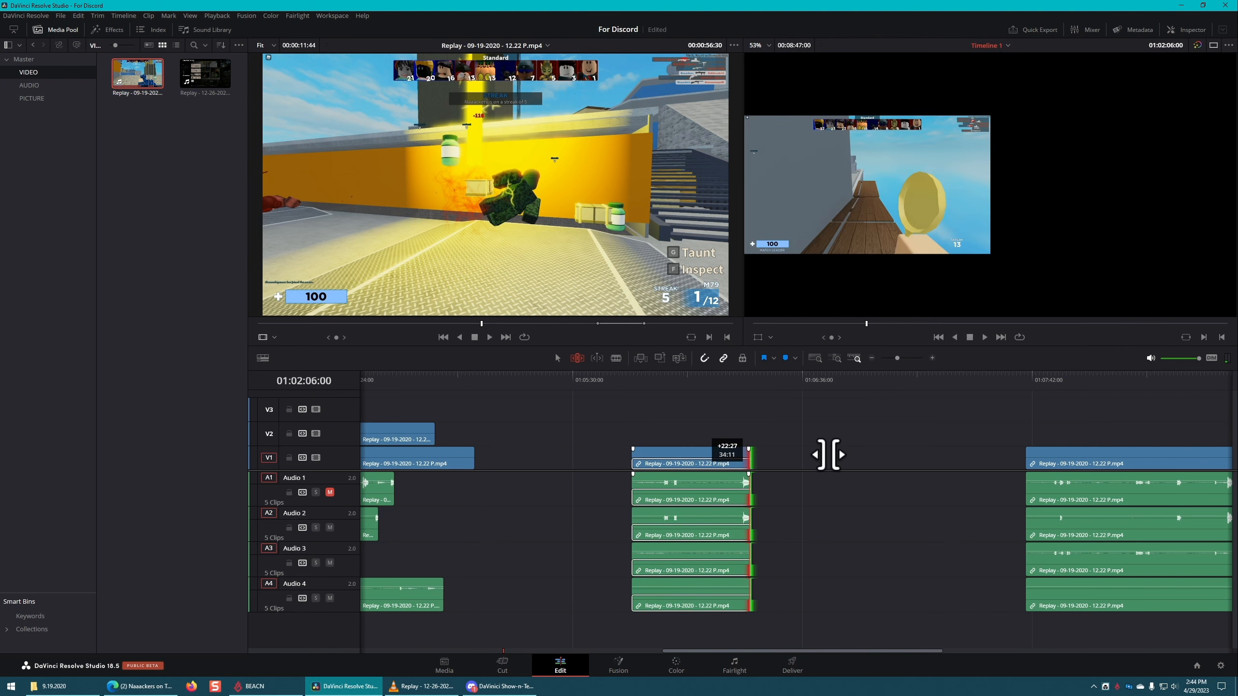
drag(633, 456, 536, 456)
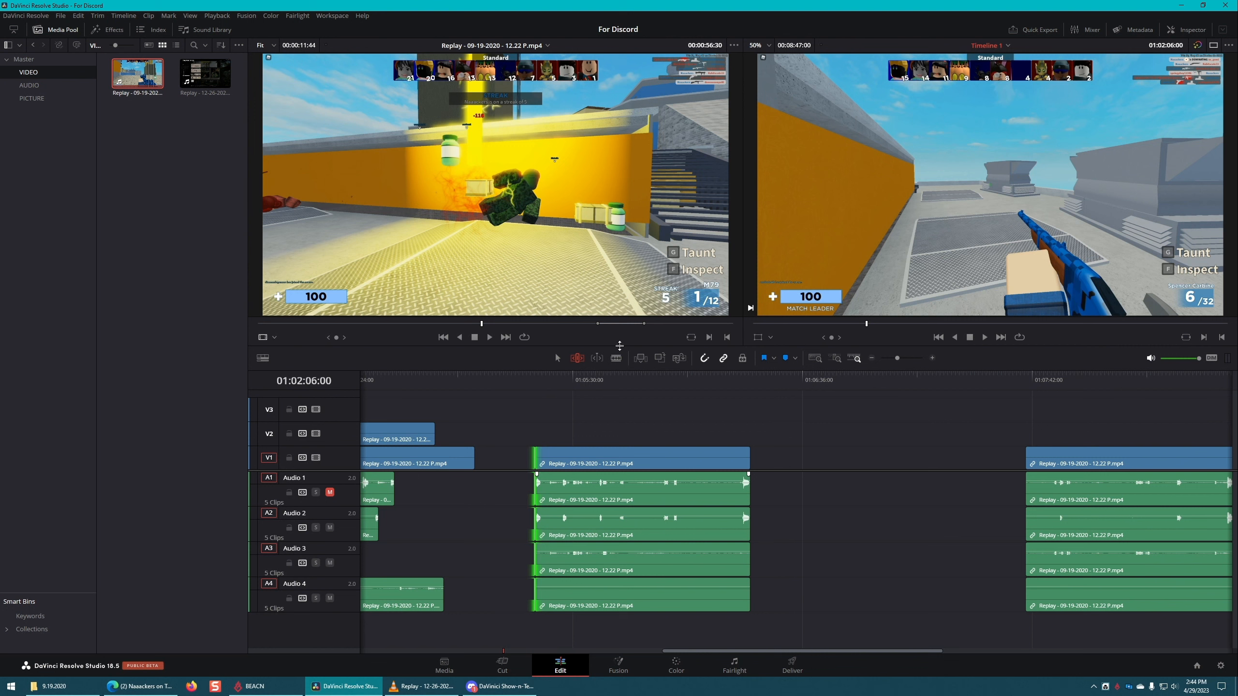
Step: Mark the Replay 09-19-2020 source from 00:01:02:29 to 00:01:06:45 and place that section on V1 at about 01:06:42
click(506, 325)
key(i)
click(522, 325)
key(o)
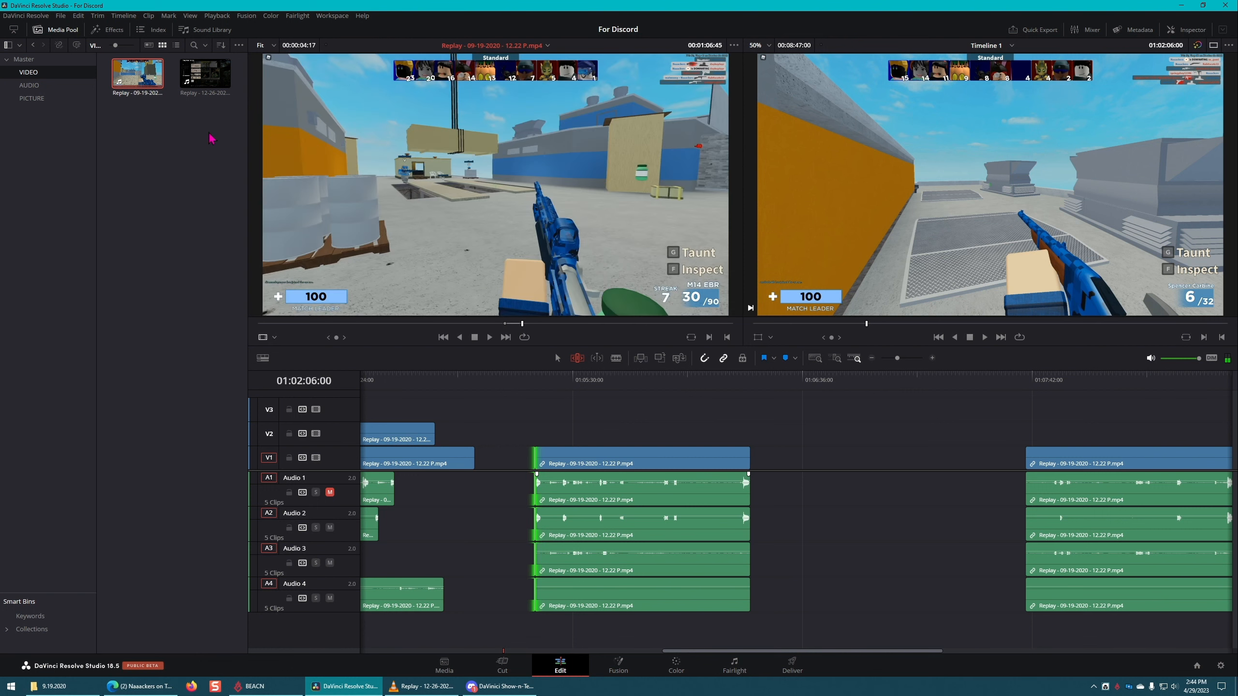
drag(139, 75, 832, 482)
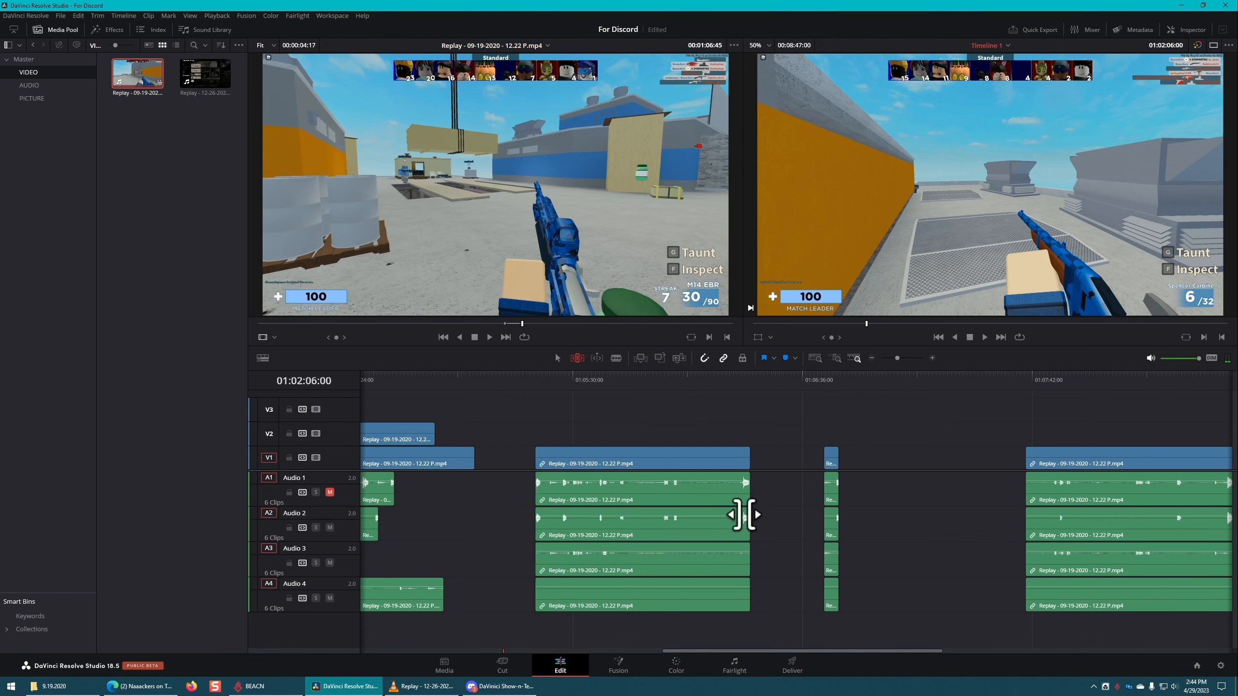
Step: Mark a new range on the Replay 09-19-2020 source clip from 00:01:18:06 to 00:01:42:16
click(567, 324)
key(i)
click(664, 324)
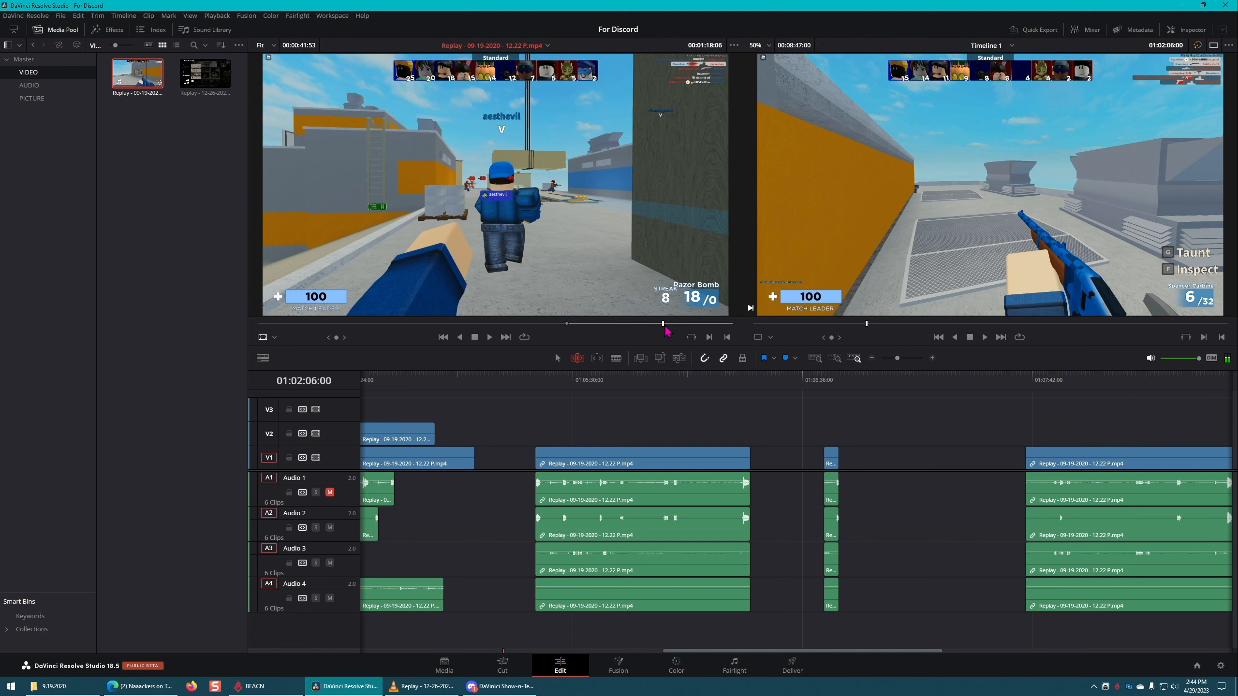
key(o)
click(212, 223)
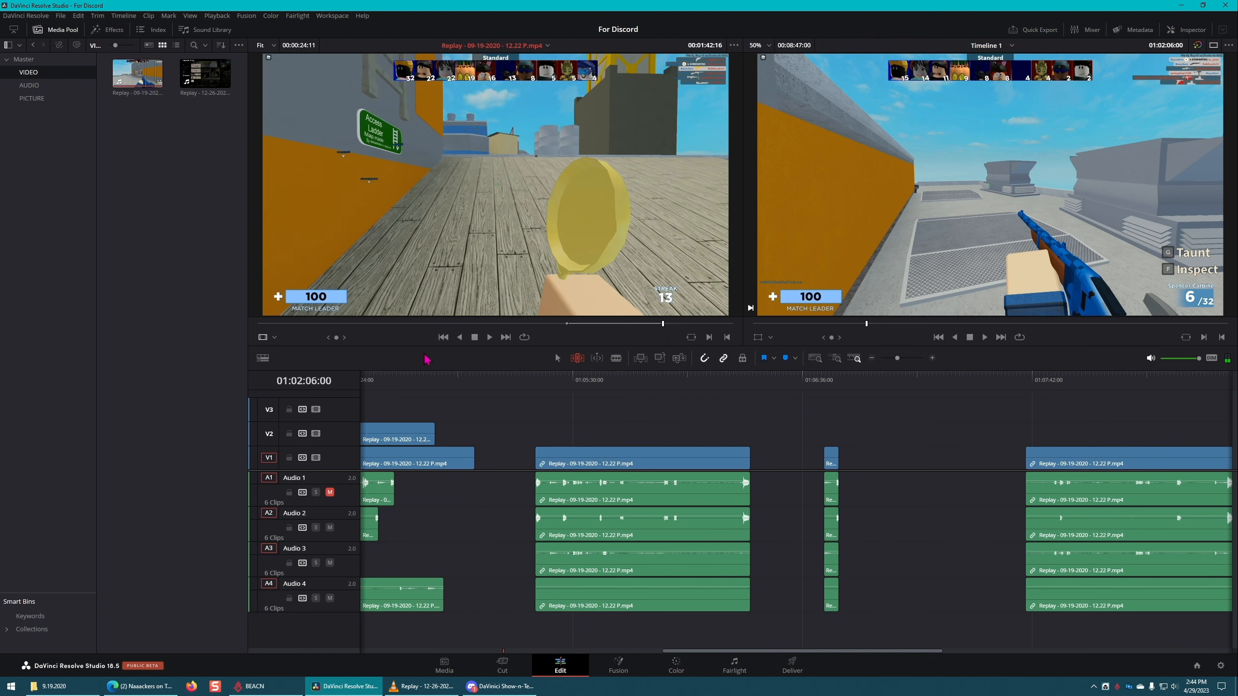
click(863, 415)
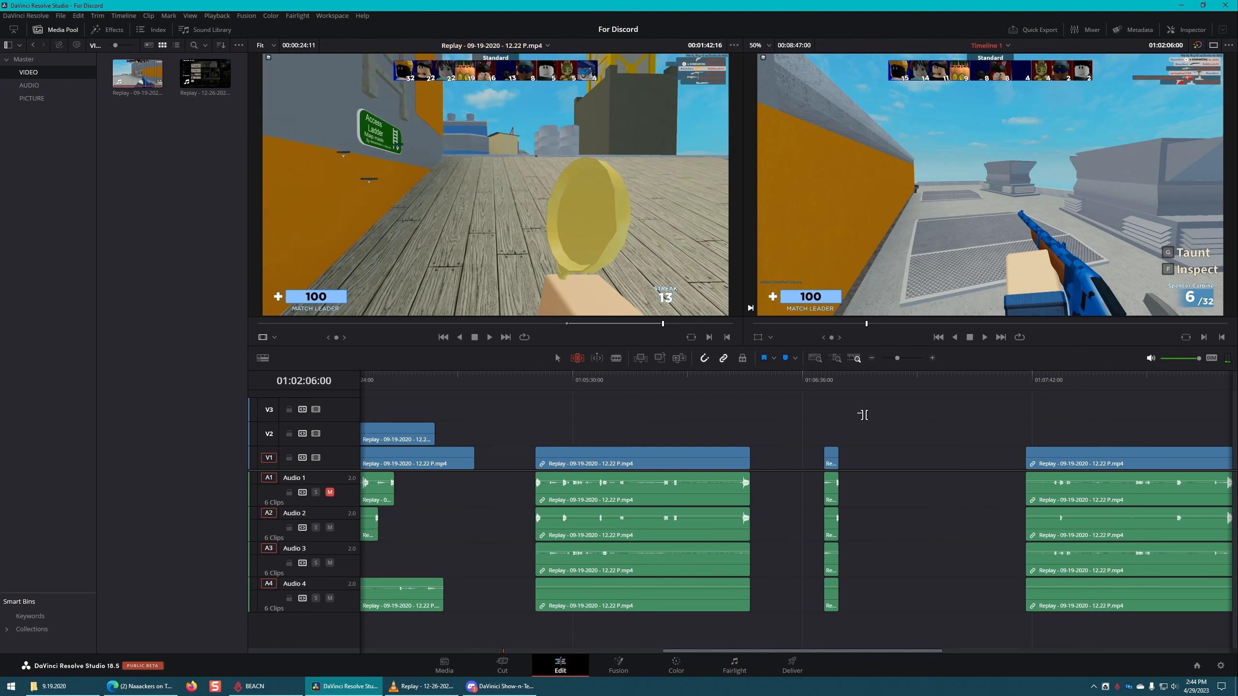
Step: Delete the three separate V1 clips beyond about 01:05:19 together with their linked audio
click(693, 452)
key(BackSpace)
click(831, 456)
key(BackSpace)
click(1082, 457)
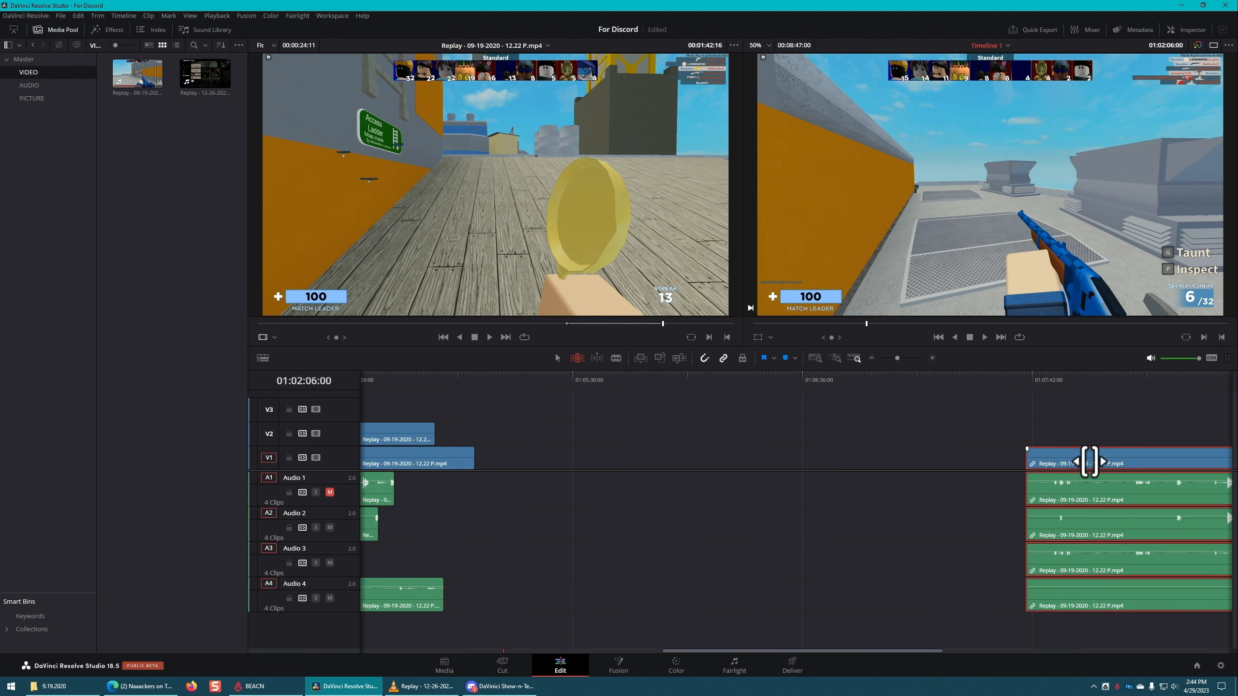
key(BackSpace)
Step: Mark the Replay 12-26-2020 source from 00:01:13:08 to 00:01:29:22 and place that section in V1's empty stretch at about 01:06:47
click(200, 88)
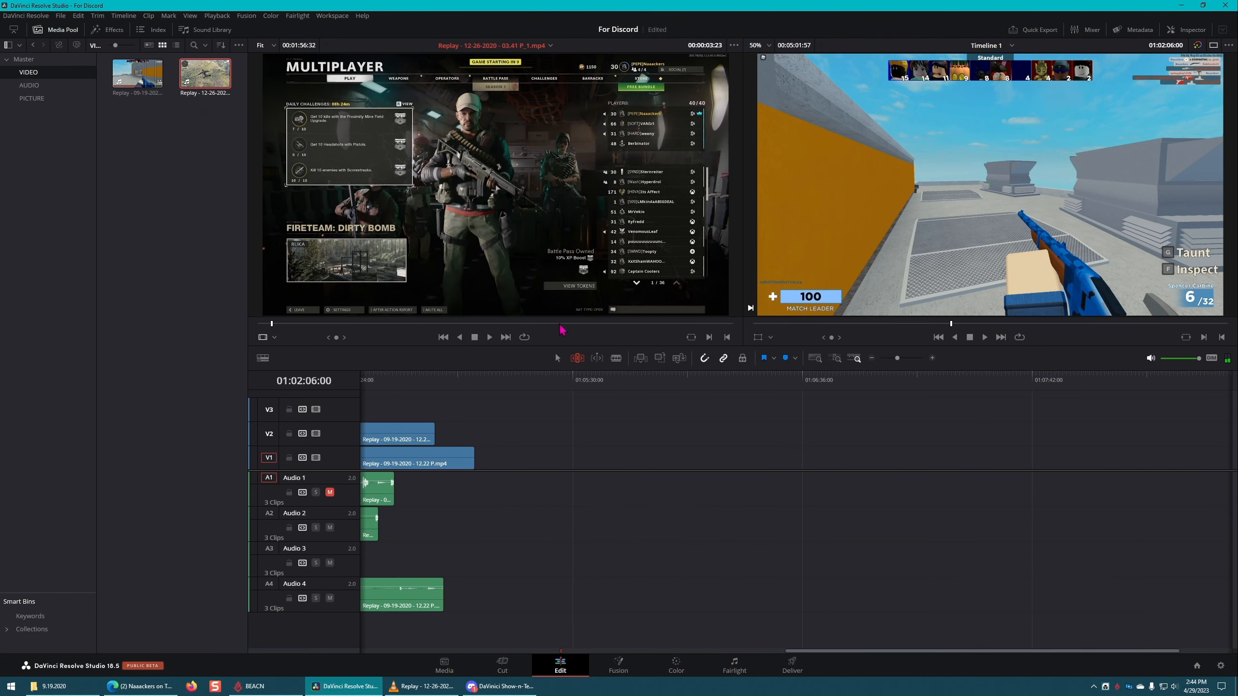
click(542, 324)
click(621, 325)
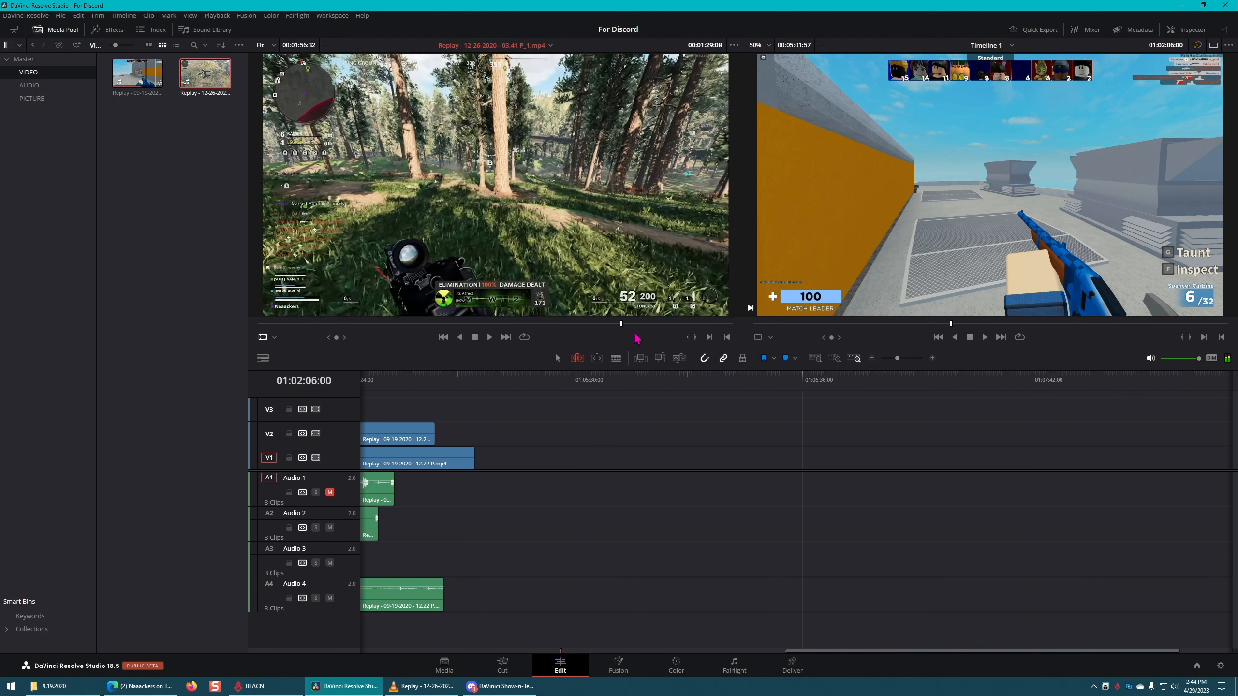
click(557, 324)
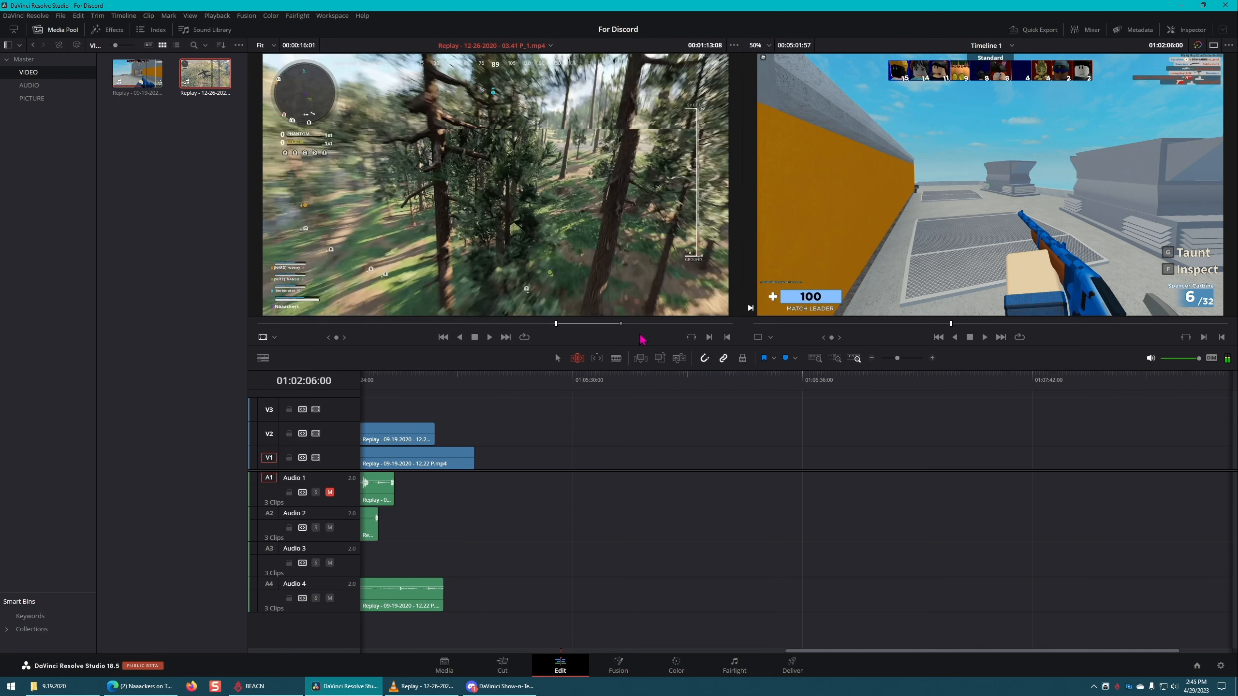
click(622, 325)
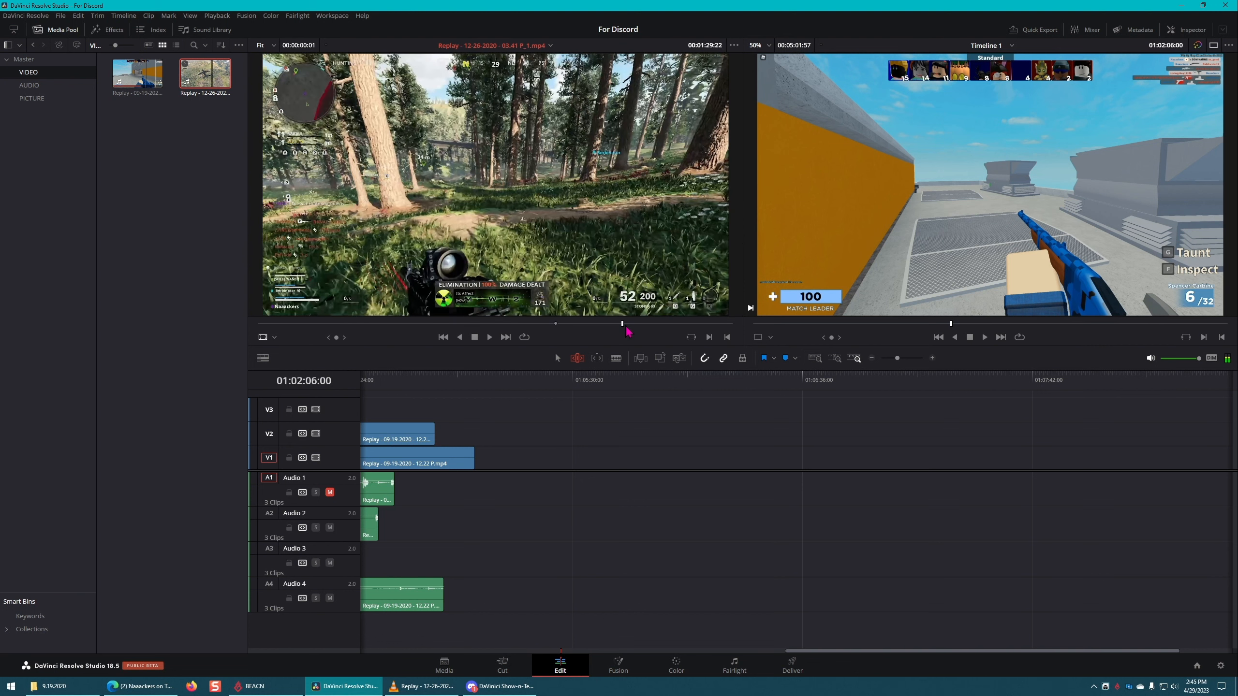
key(o)
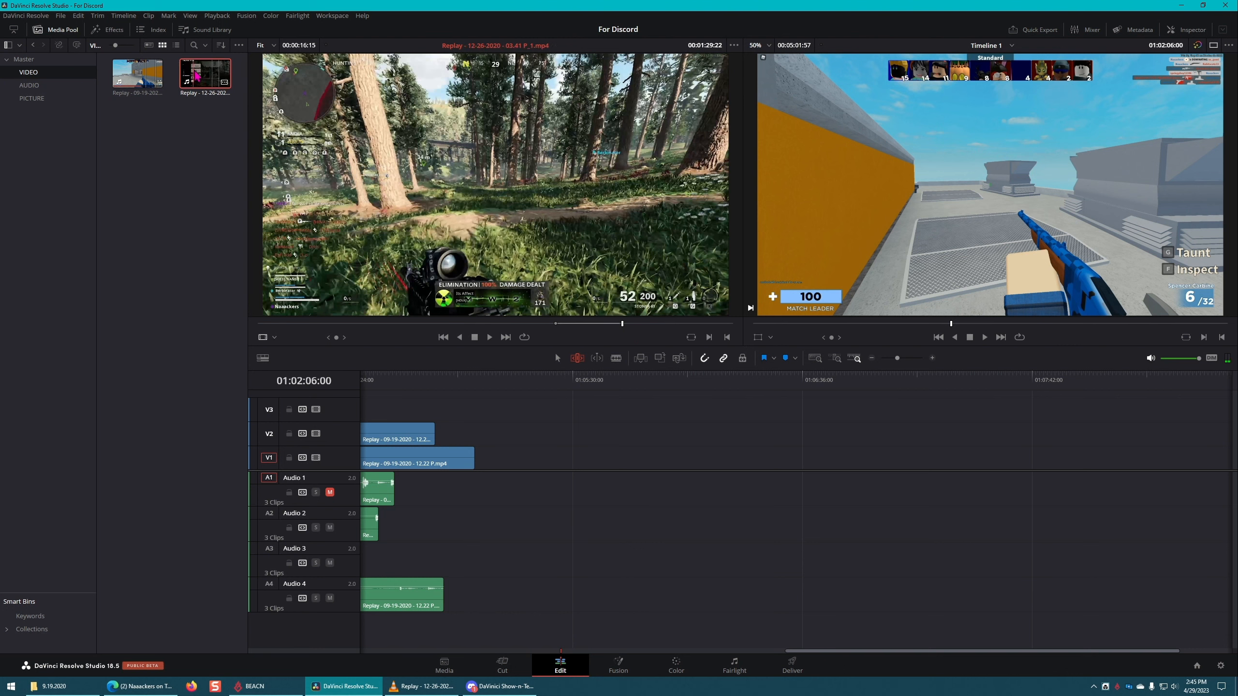
drag(205, 74, 872, 461)
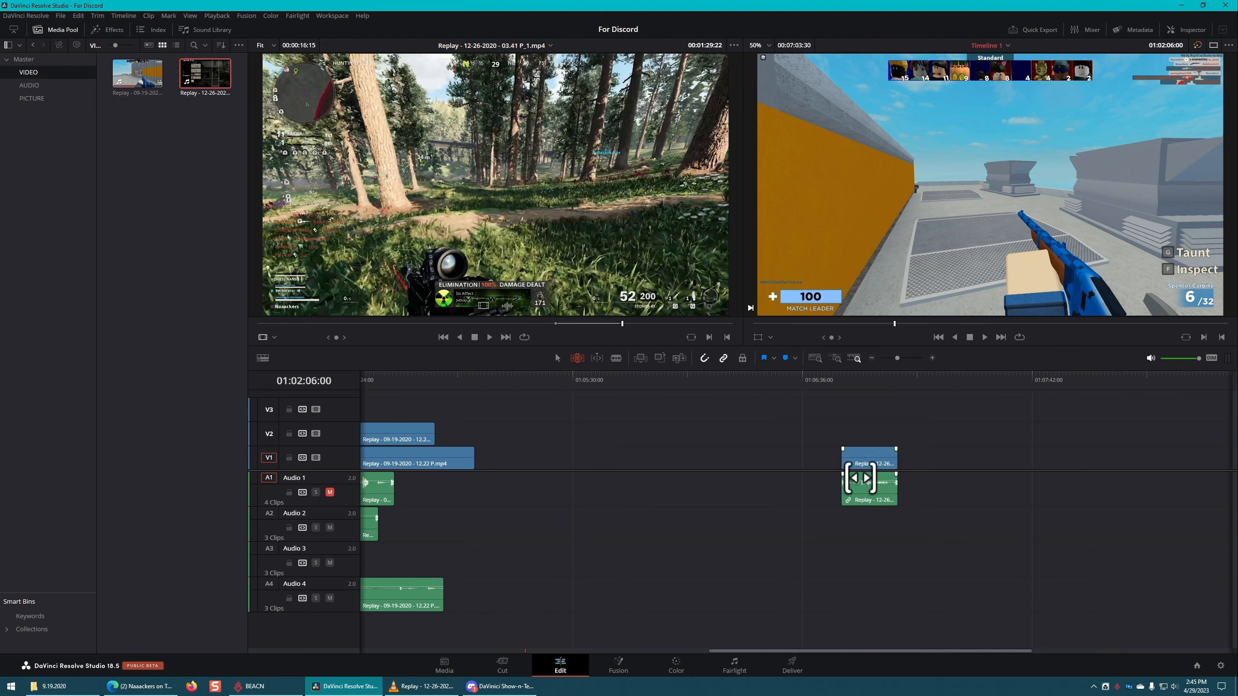
Step: Try copying the placed Replay 12-26-2020 section from the timeline into the VIDEO bin, undo it, and delete the section from the timeline
drag(876, 458, 136, 128)
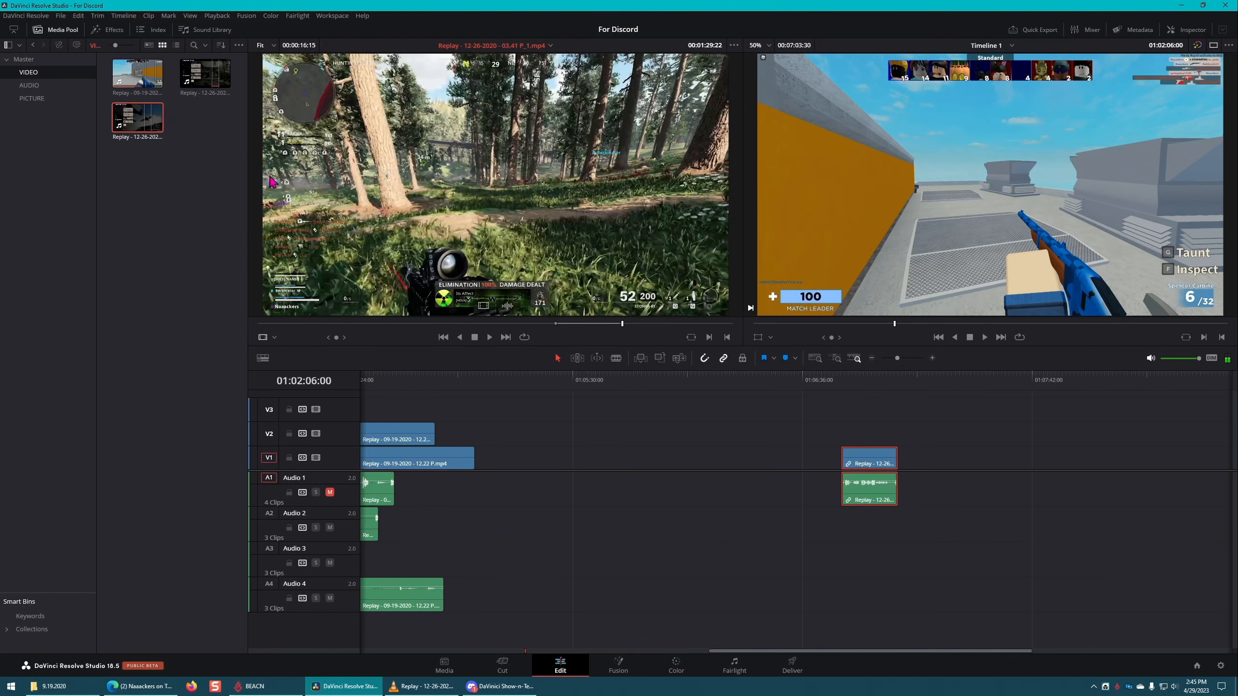
key(ctrl+z)
click(877, 456)
key(Delete)
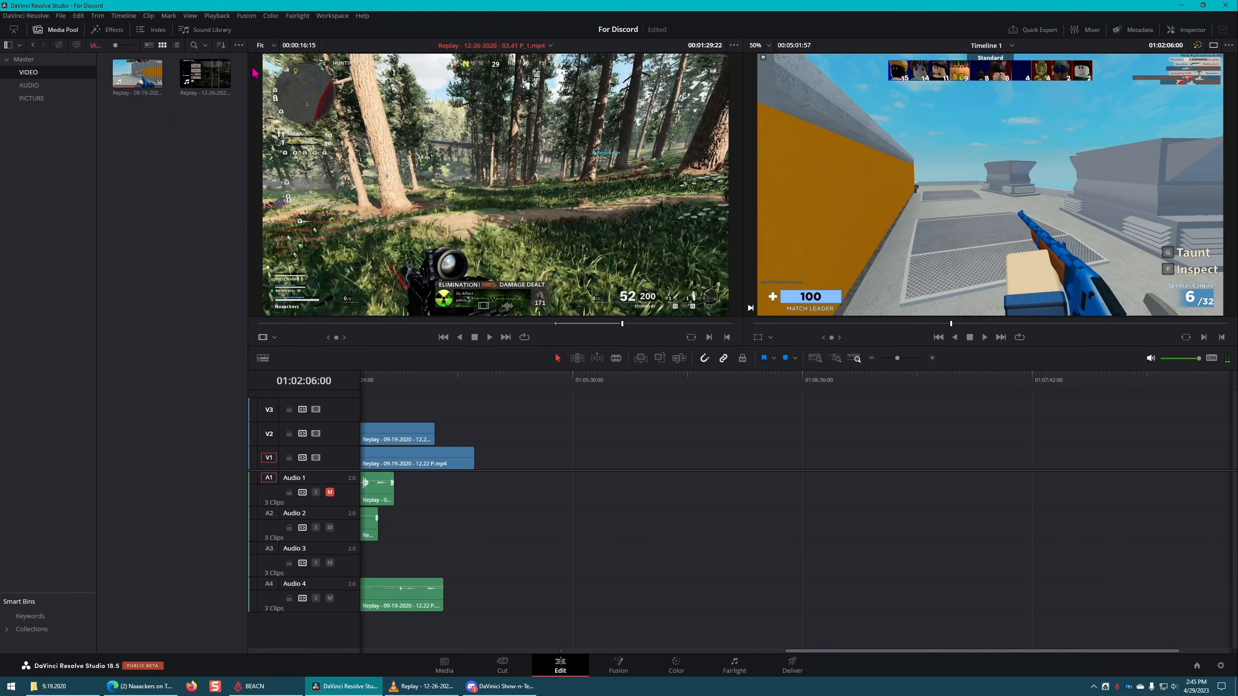
Step: Try placing only the marked section's video on V1 with the A1 destination off, copy it to the VIDEO bin, and undo both
double_click(203, 83)
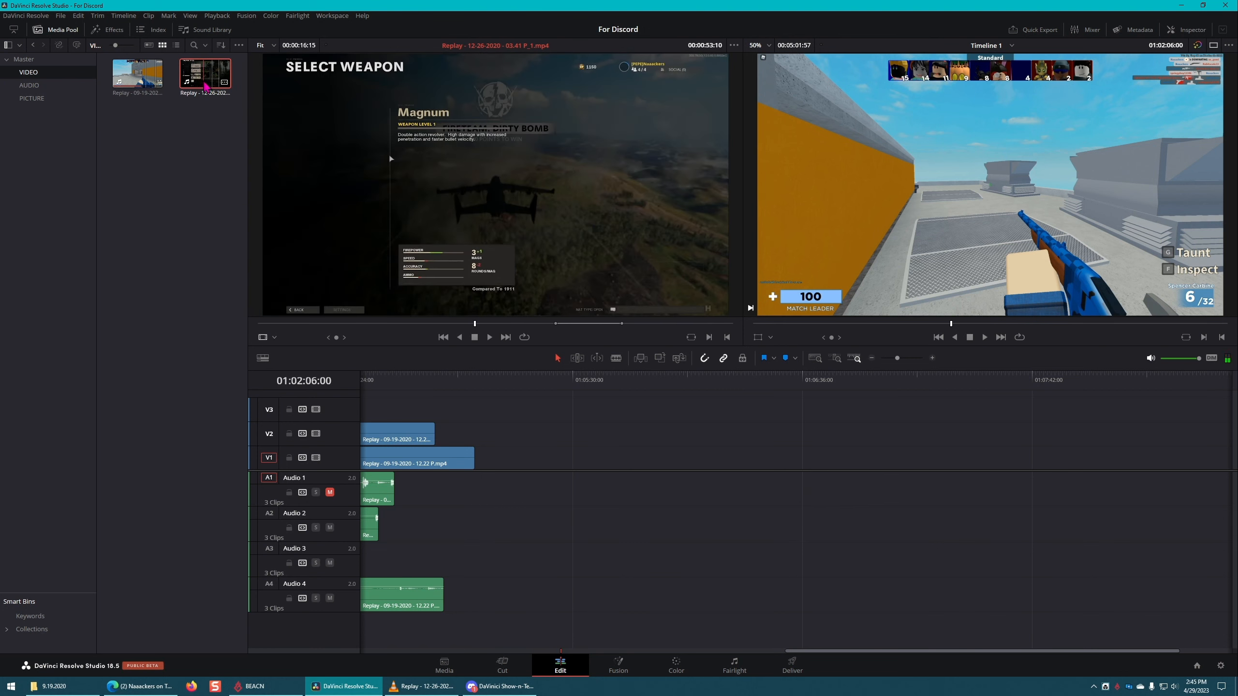
click(270, 481)
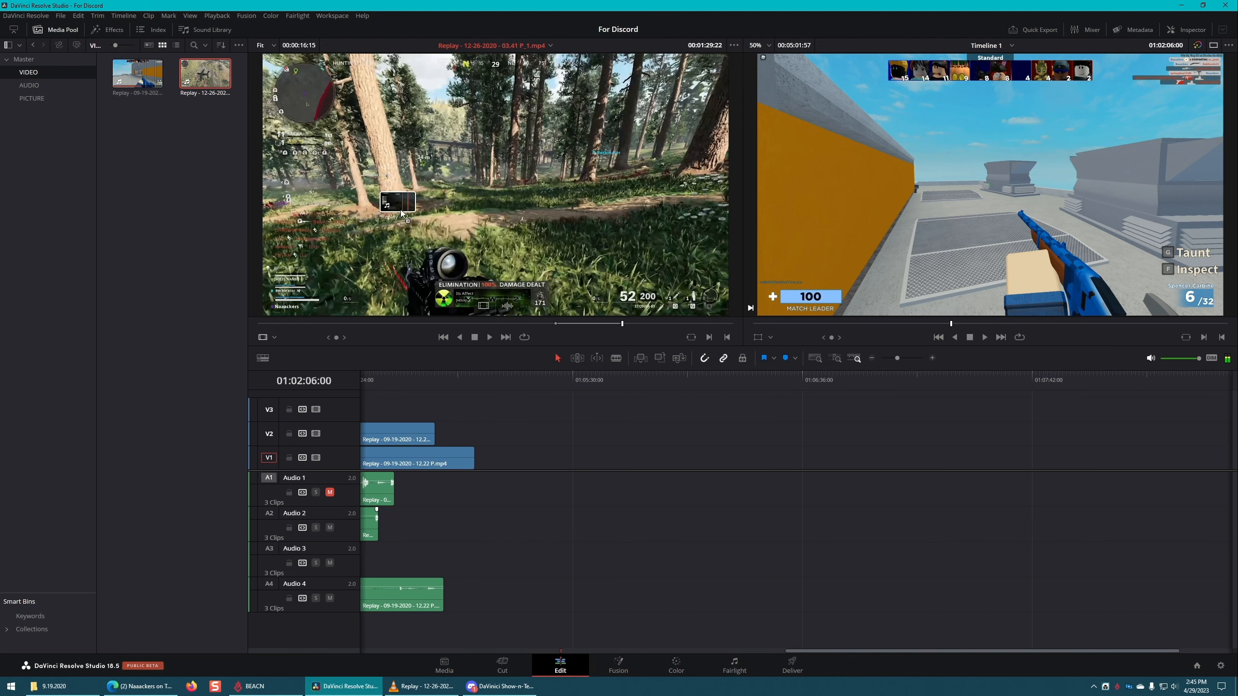
drag(204, 94, 151, 193)
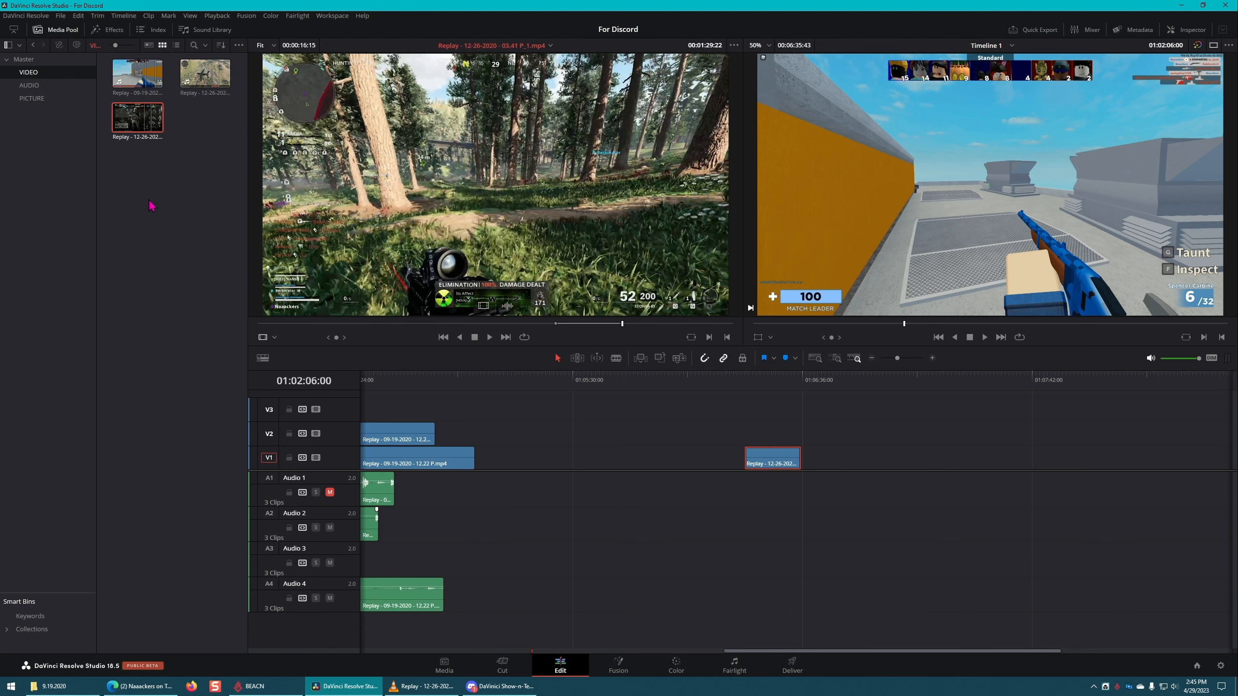
key(ctrl+z)
key(ctrl+z)
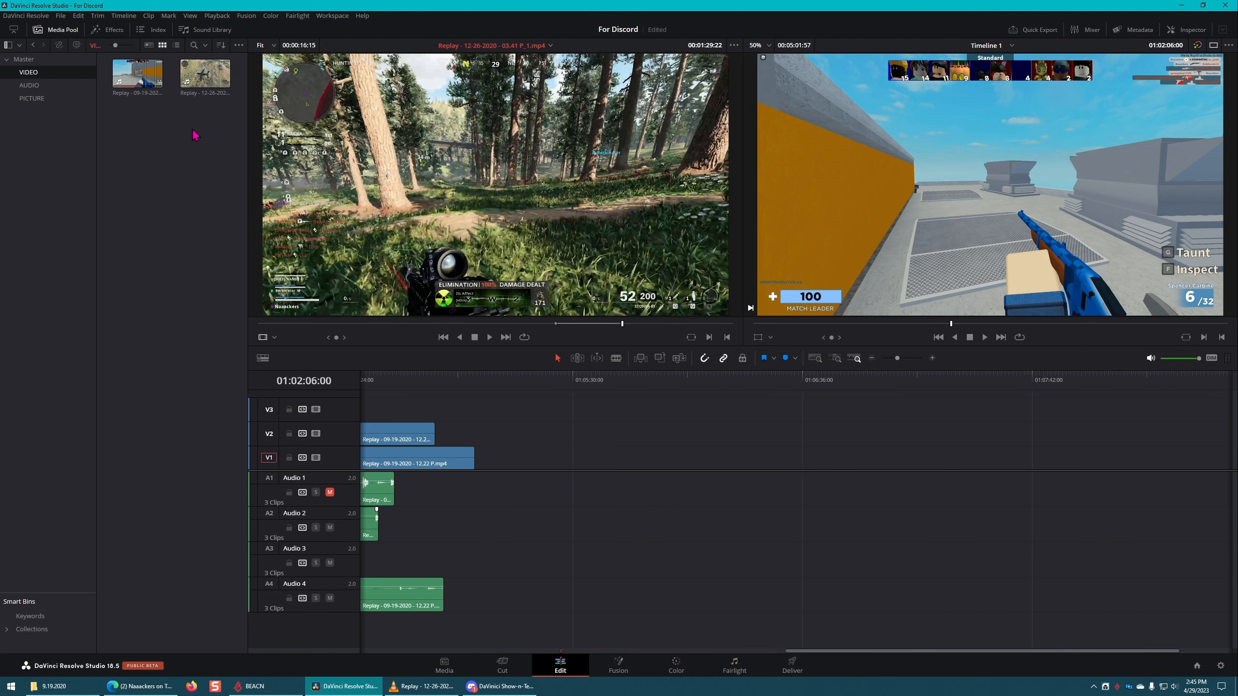
Step: Try placing only the marked section's audio on A1 with the V1 destination off, copy it to the bin, undo both, and save
click(205, 74)
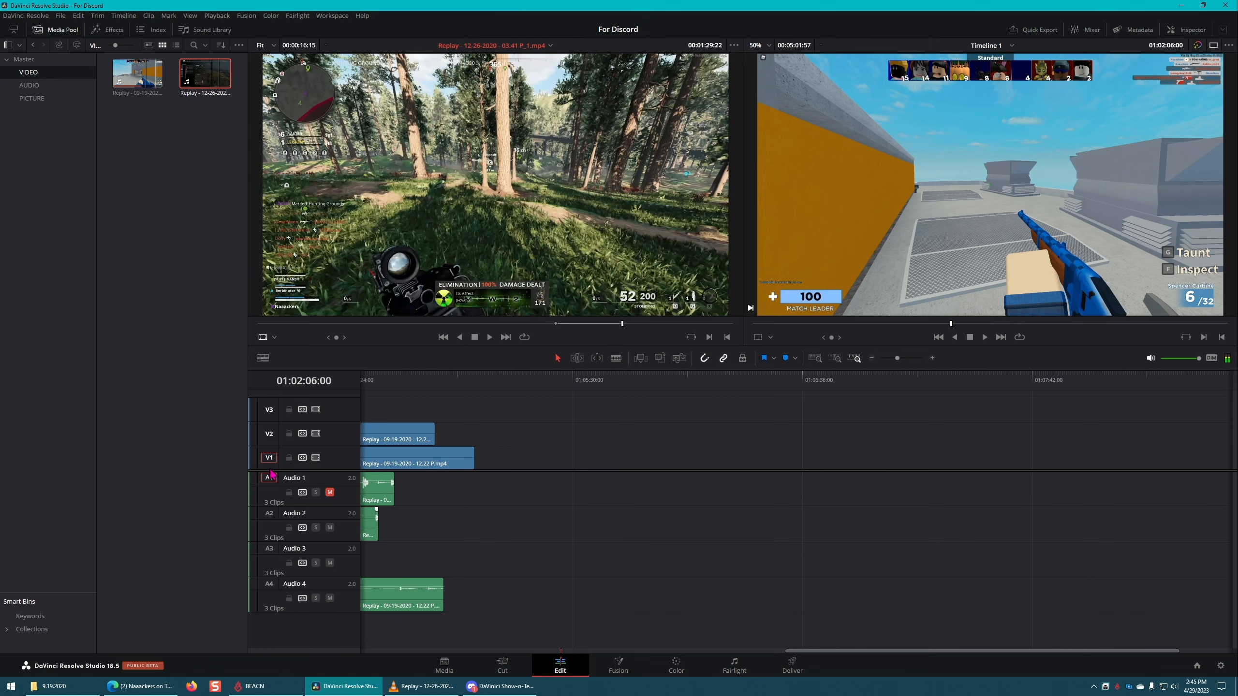
click(269, 459)
drag(492, 185, 190, 119)
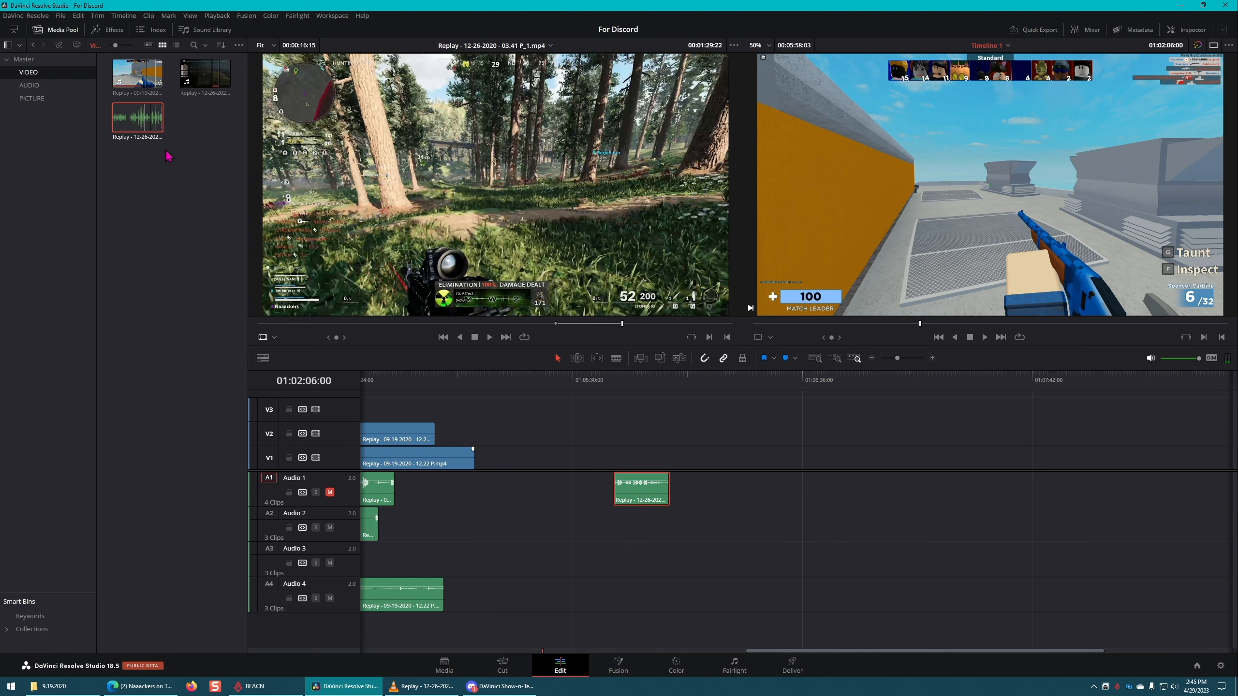
key(ctrl+z)
key(ctrl+z)
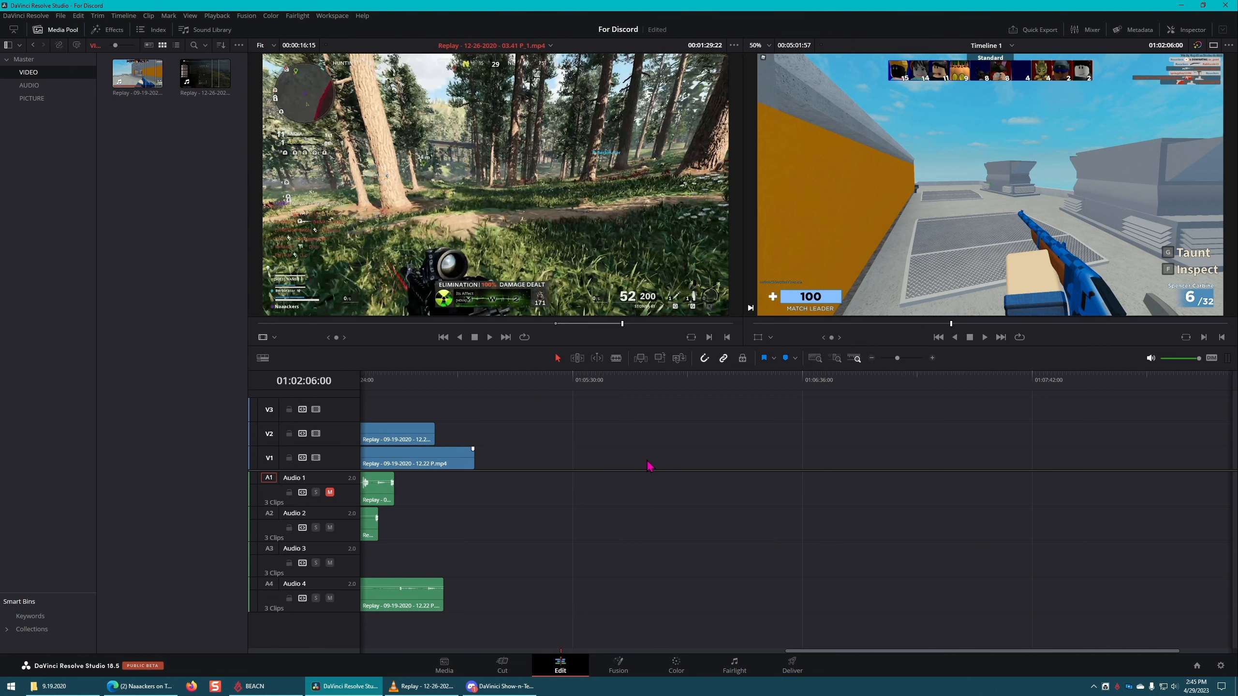
key(ctrl+s)
Step: Clear the Replay 12-26-2020 source's in and out marks, try marking 00:01:03:11 to 00:01:30:26, and clear those marks too
click(575, 324)
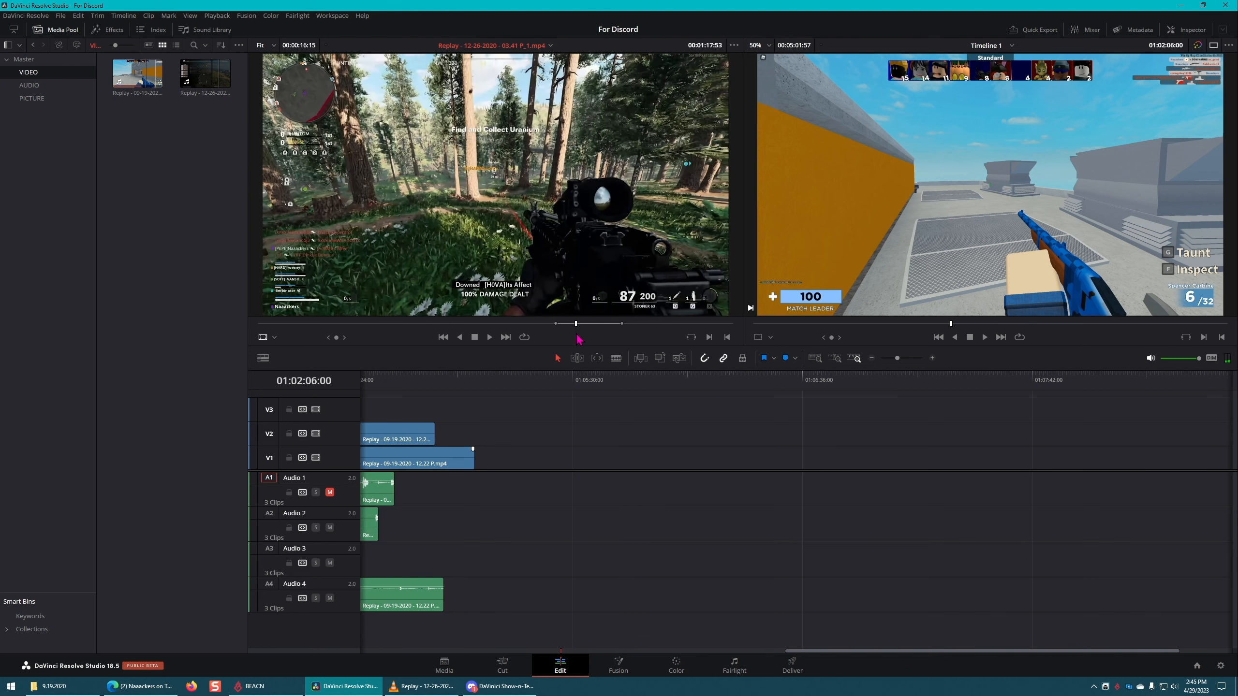
key(alt+x)
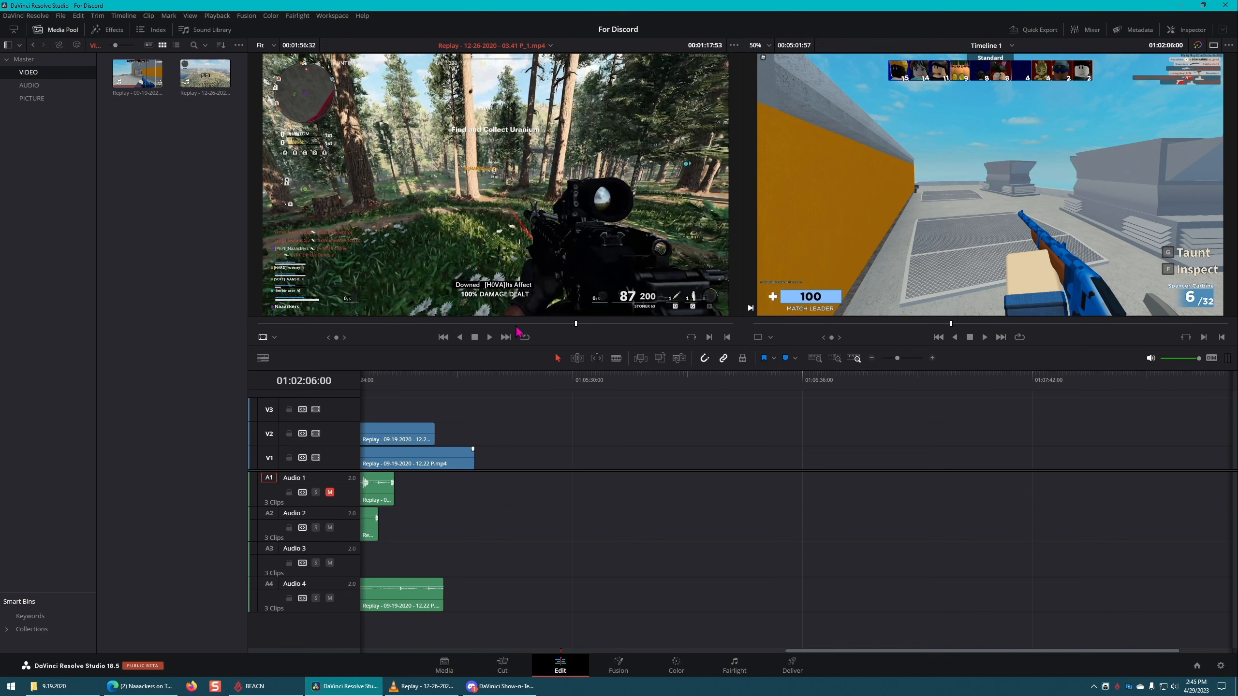
click(517, 324)
key(i)
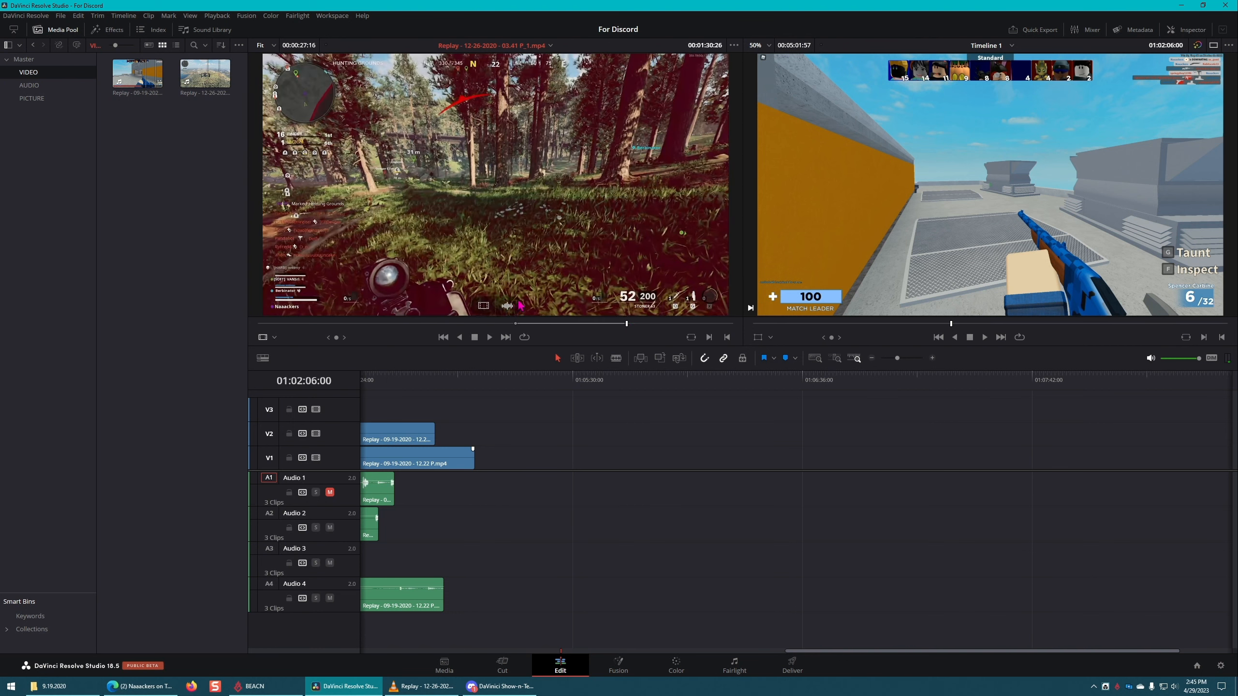
key(alt+x)
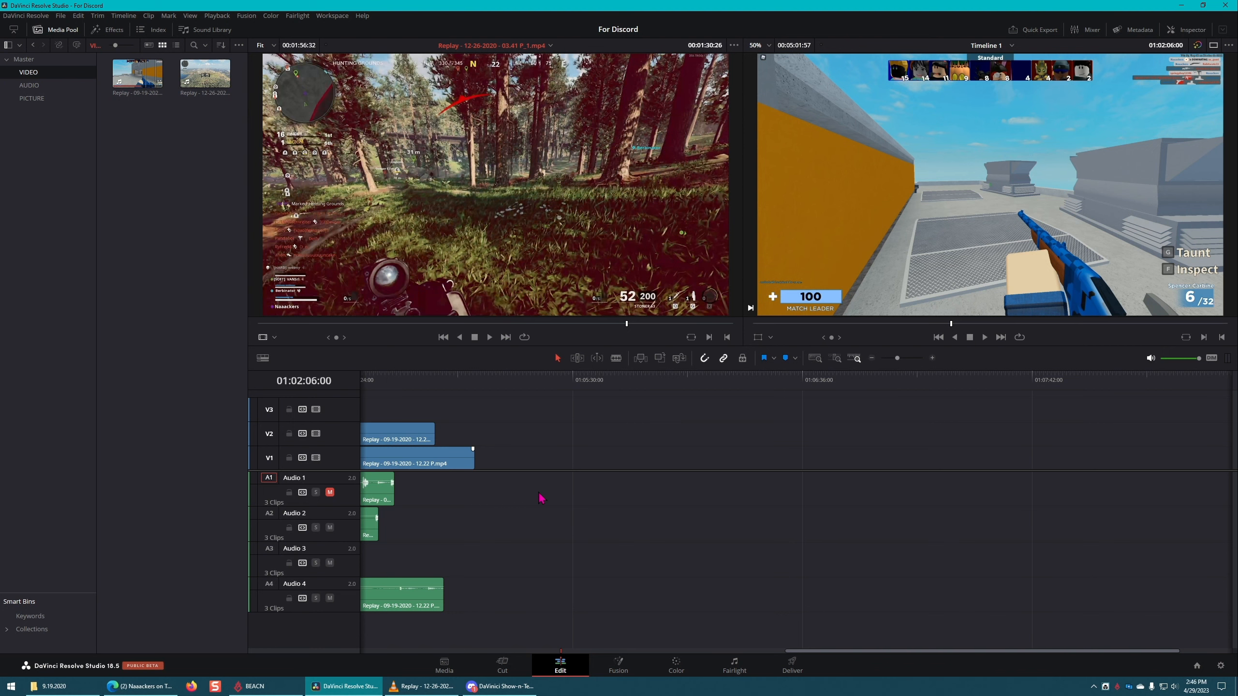
Step: Try marking a timeline range from about 01:02:25 to 01:04:08:43 and clear its in and out points
drag(857, 651, 552, 640)
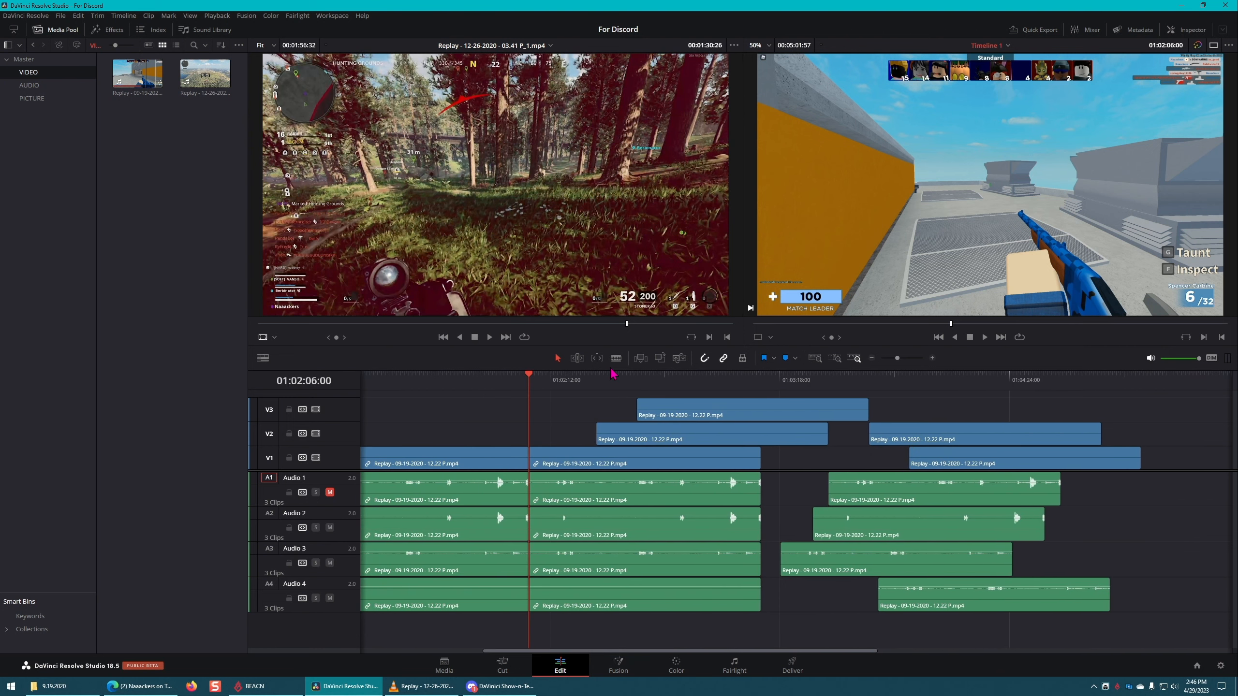
click(597, 379)
key(i)
click(956, 380)
key(o)
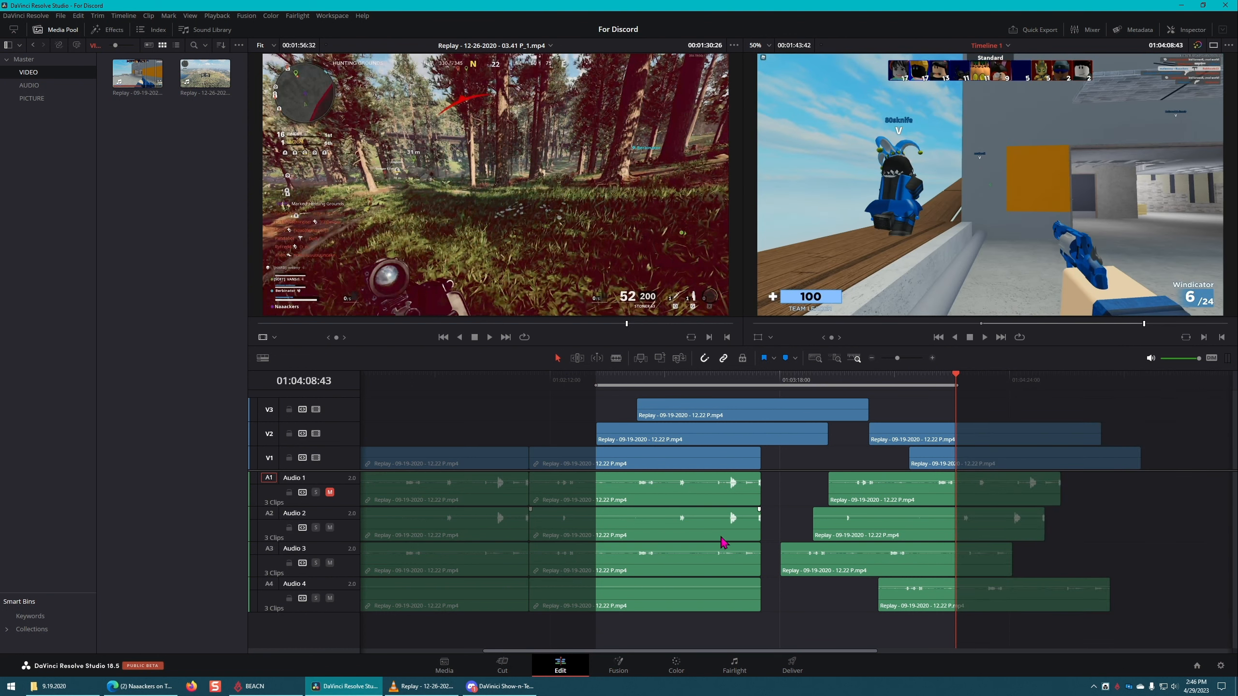
key(alt+x)
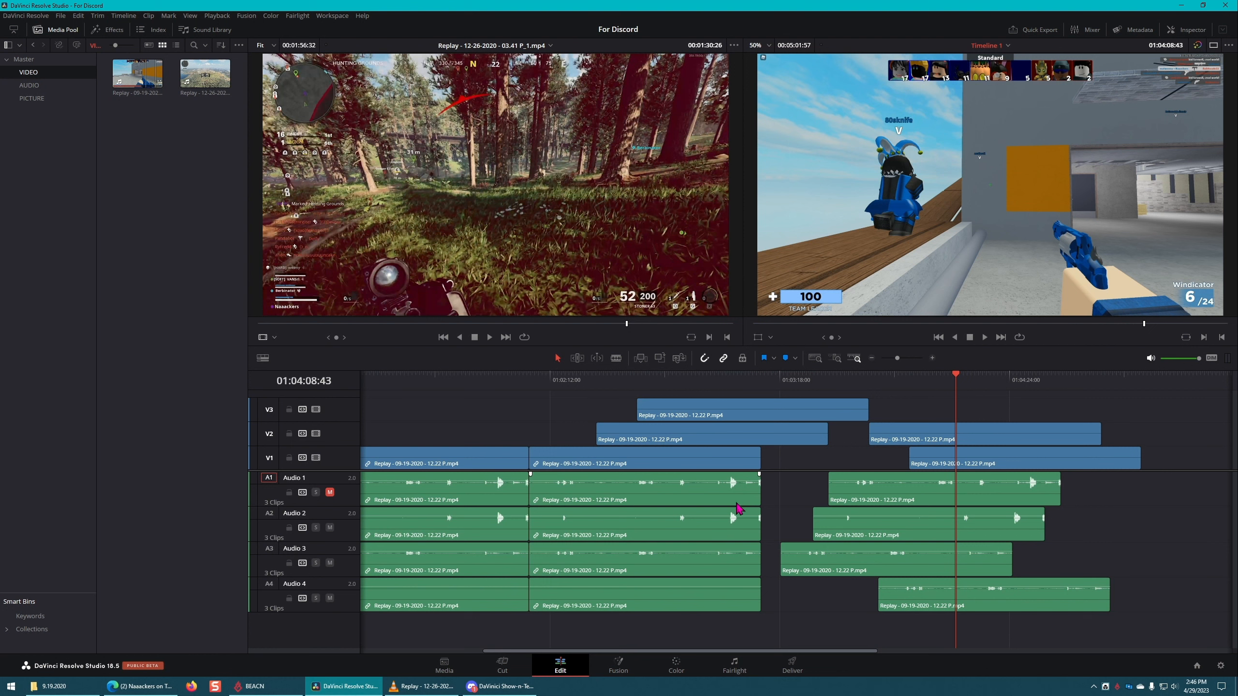
click(632, 219)
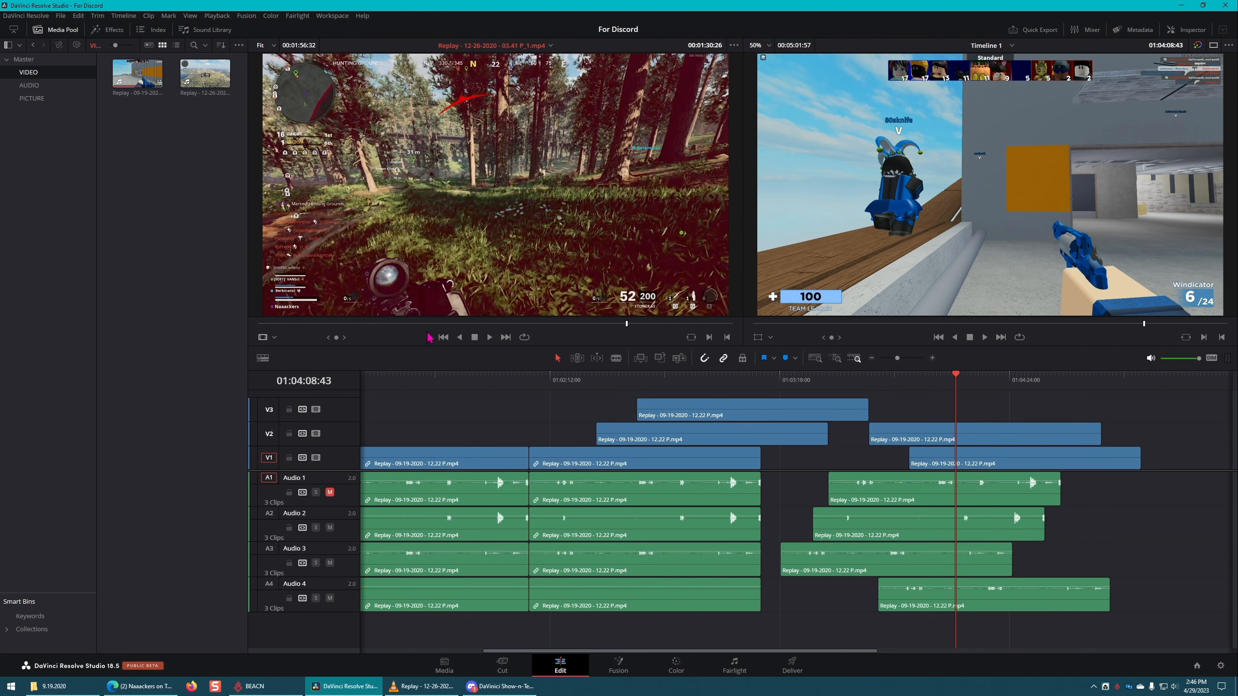
click(551, 47)
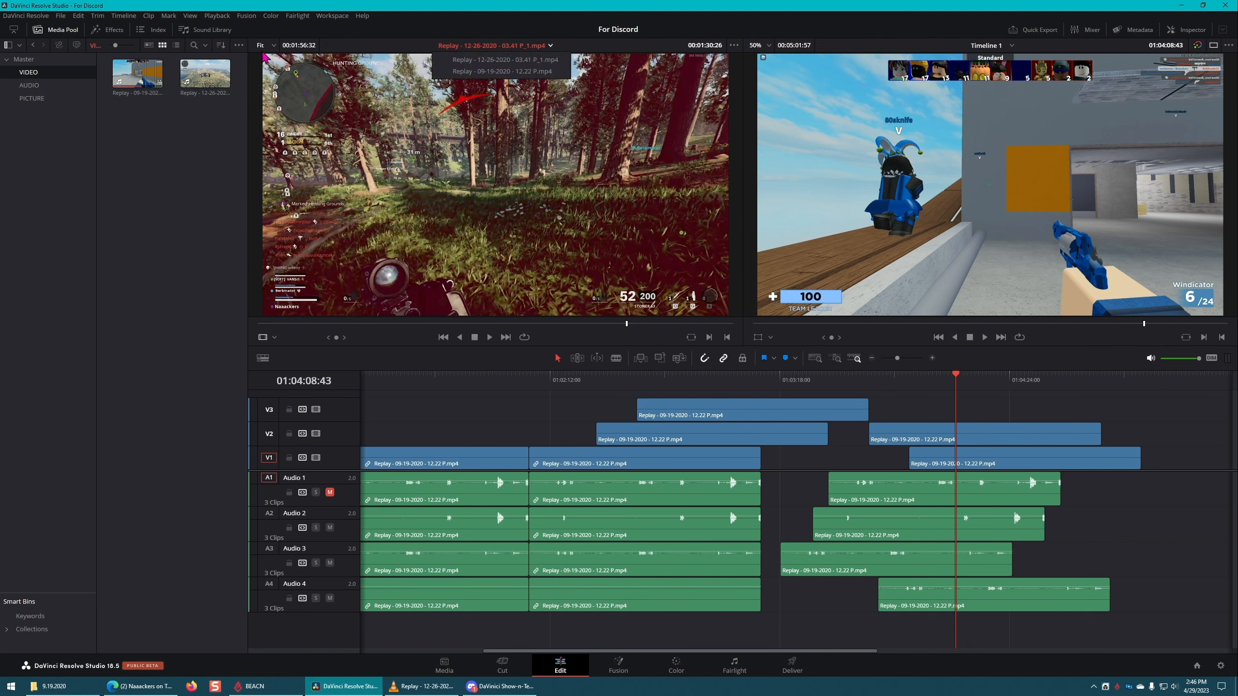
click(225, 18)
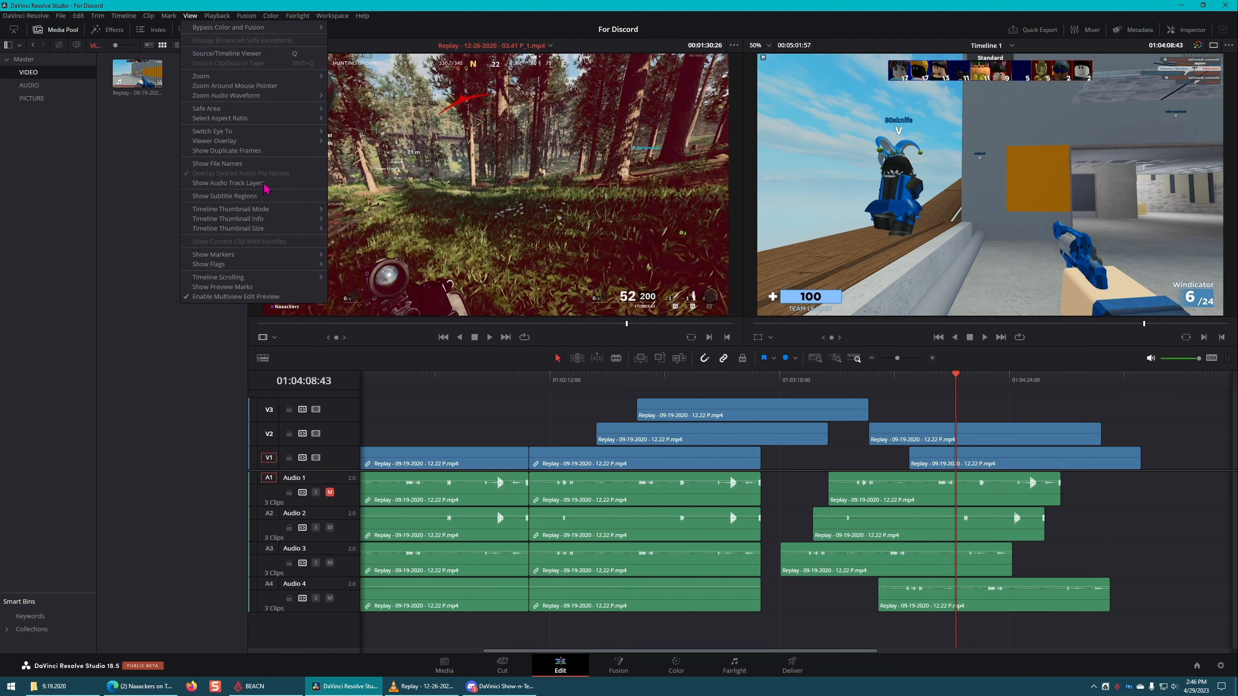
mouse_move(249, 119)
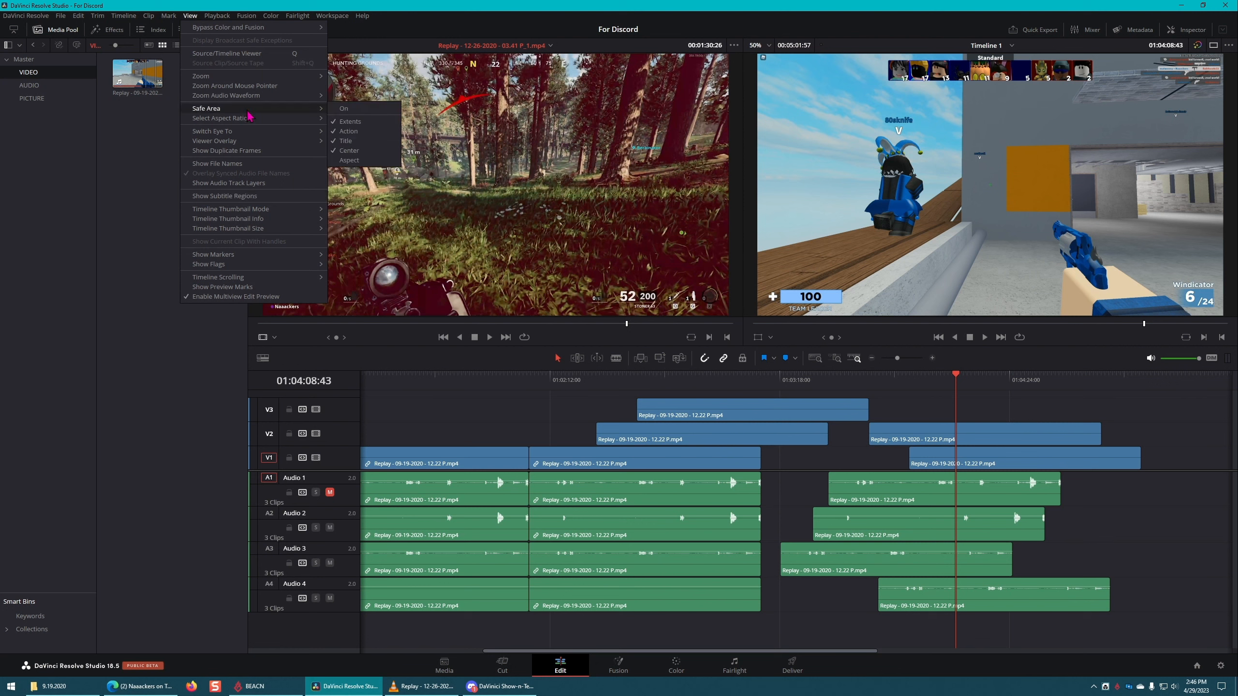
click(177, 386)
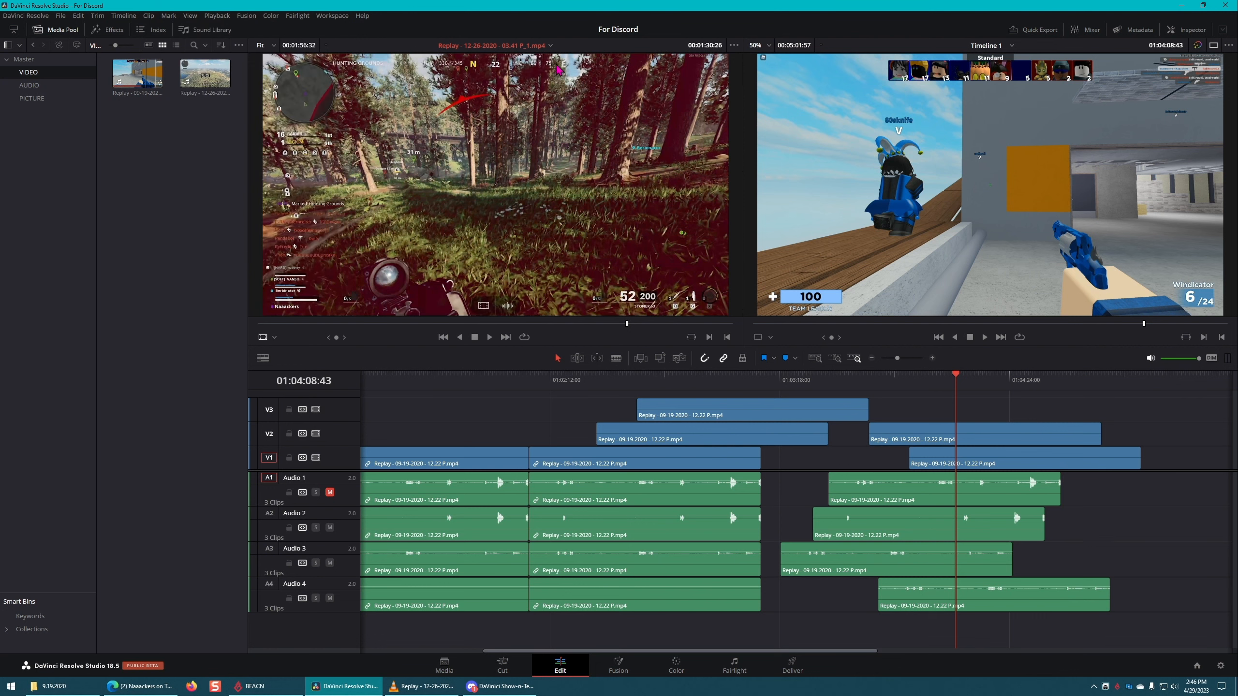
Step: Turn off Live Media Preview for the source viewer
click(733, 45)
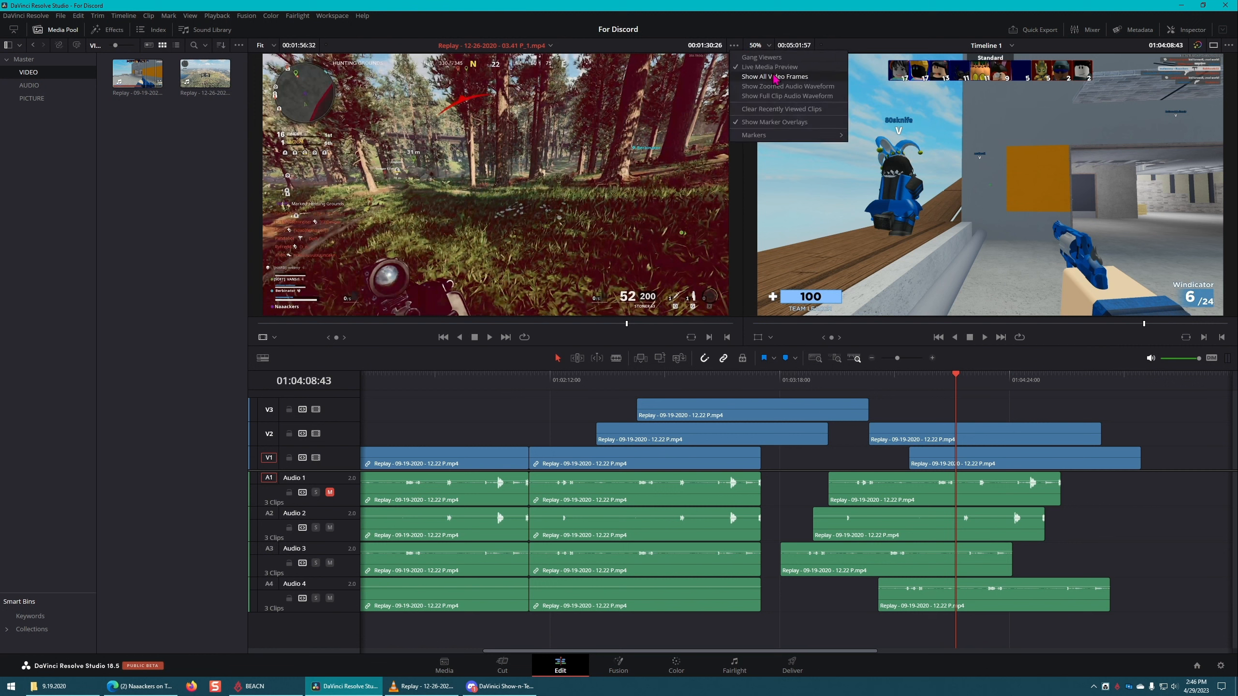
click(807, 67)
click(1044, 436)
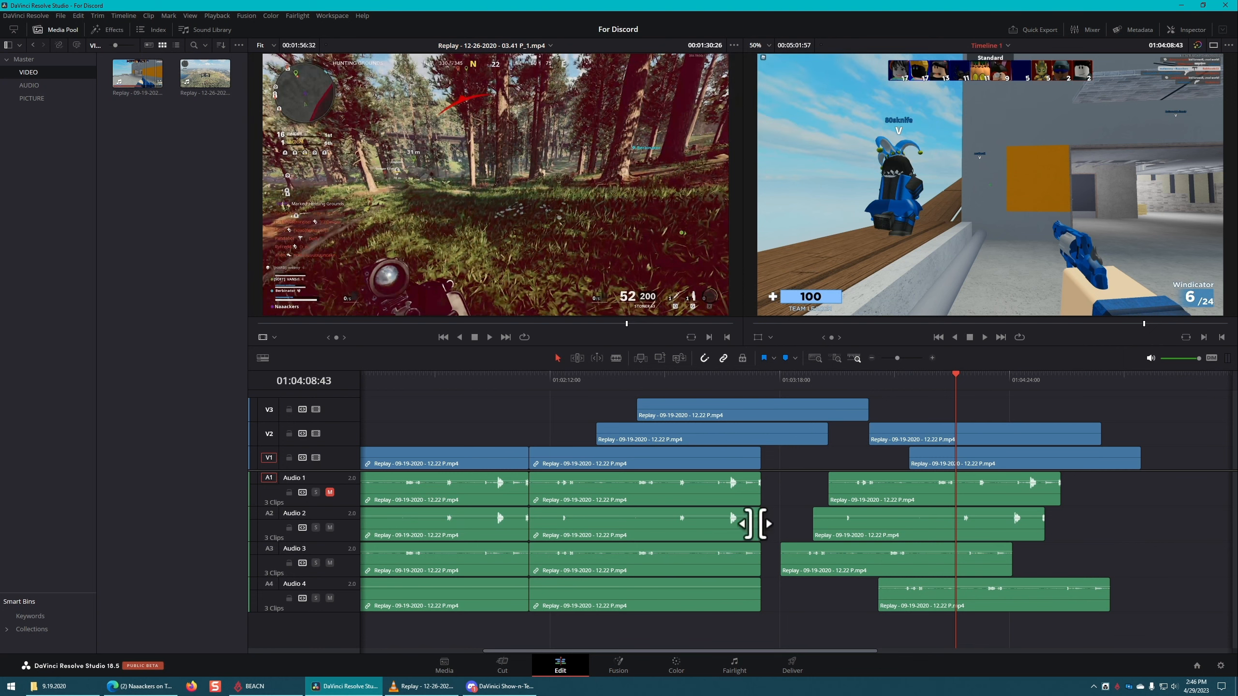
Step: Mark a 00:00:21:15 range of the Replay 12-26-2020 source ending at 00:01:34:50 and place it on V1 and A1 near 01:07:30:00
scroll(823, 520, down, 5)
scroll(798, 526, up, 3)
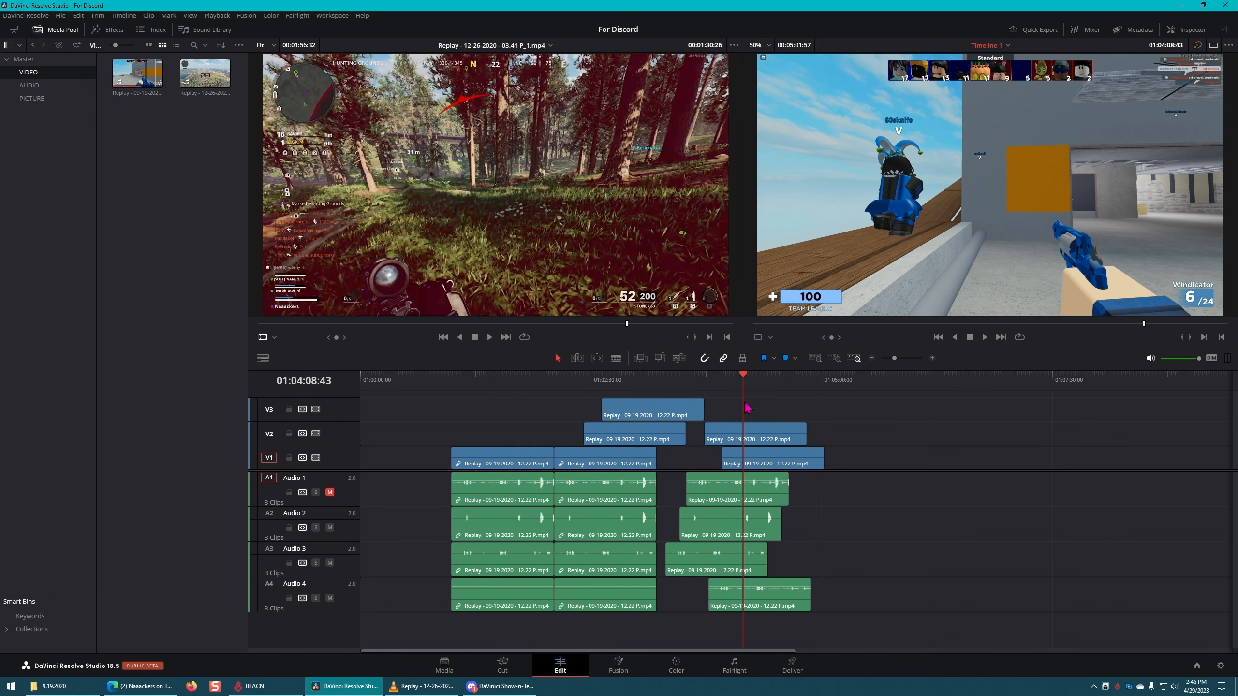
click(215, 81)
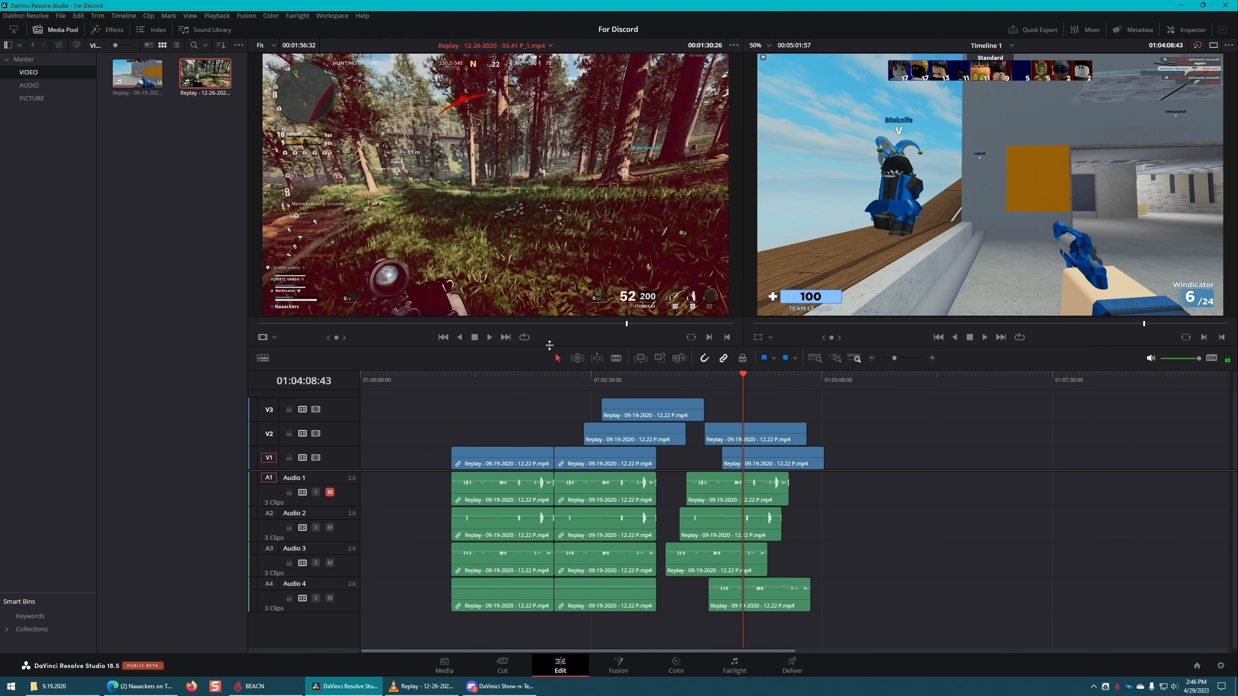
click(557, 325)
key(i)
click(645, 326)
key(o)
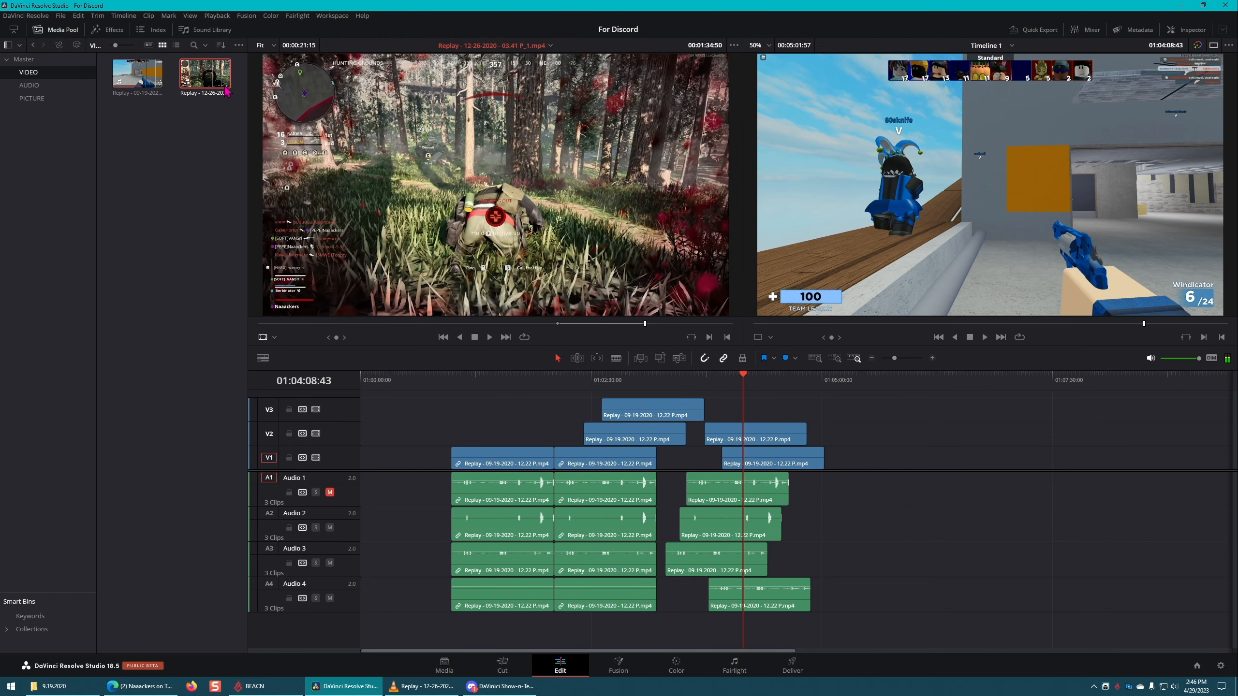
drag(225, 86, 1004, 496)
click(1028, 463)
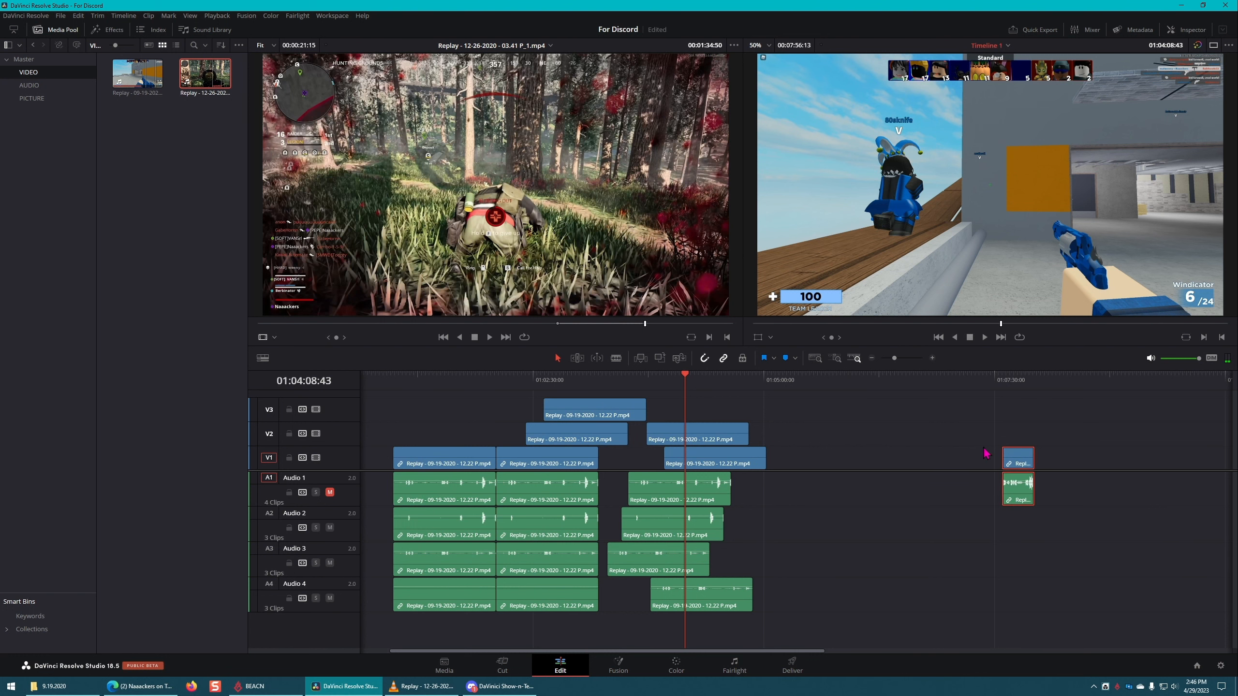
drag(786, 652, 671, 629)
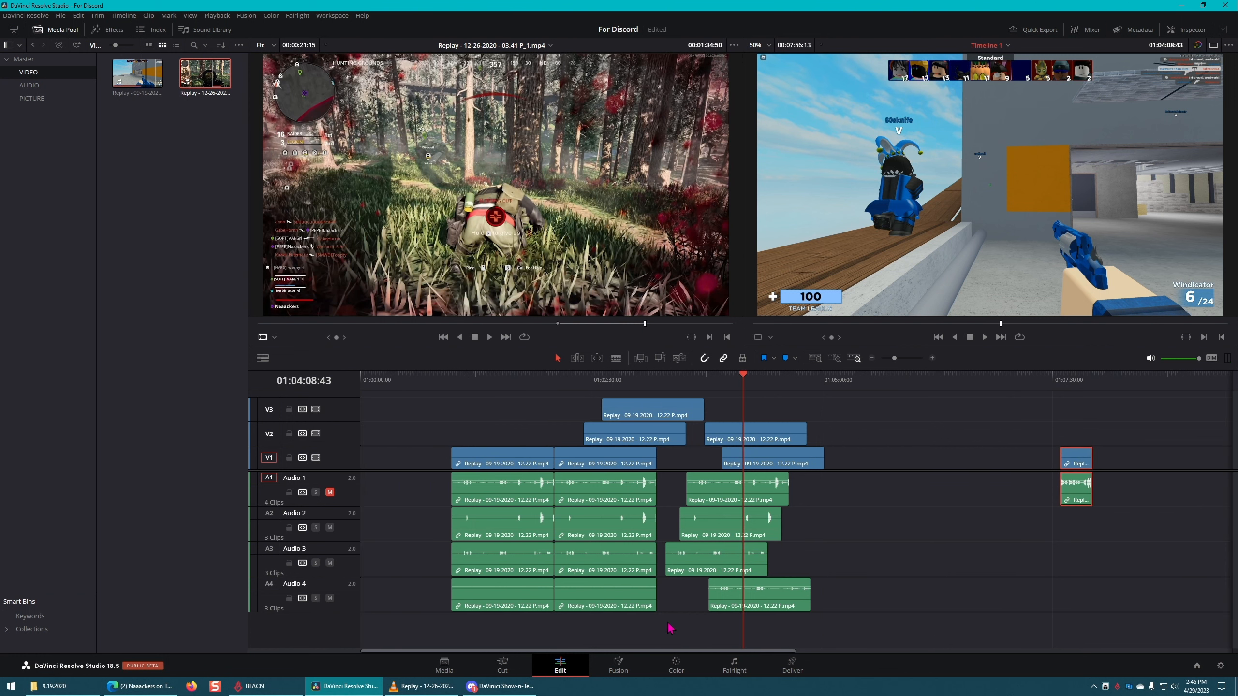
Step: Try inserting the marked source range at the cut at 01:02:06:00, and undo the insert
click(556, 381)
click(641, 359)
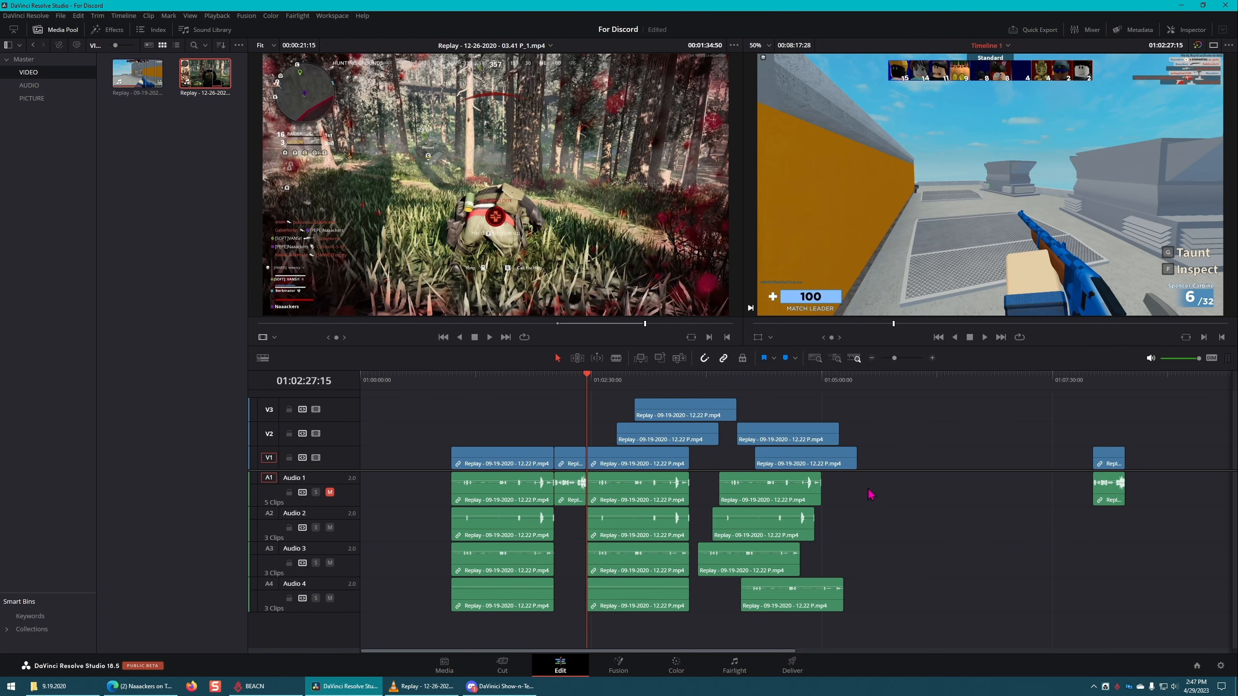
key(ctrl+z)
Step: Insert the marked Replay 12-26-2020 range between the first two V1 clips at 01:02:06:00, pushing the following clips along
click(1079, 460)
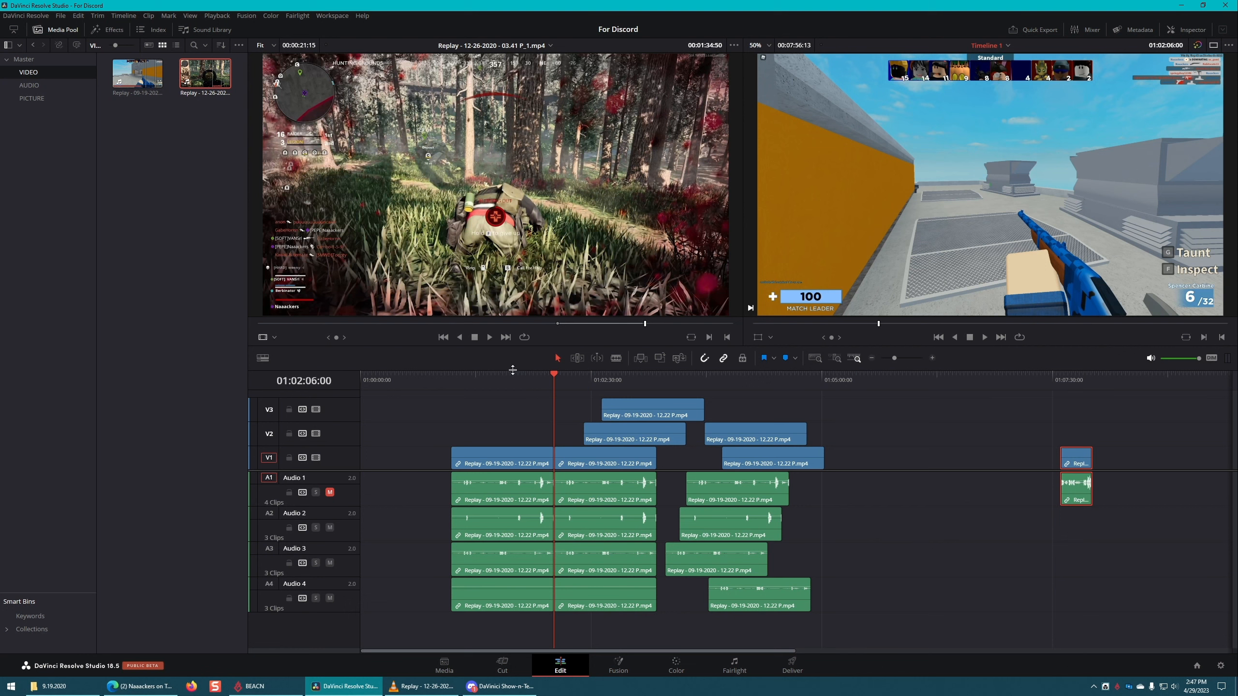
mouse_move(554, 373)
mouse_down()
mouse_move(511, 375)
mouse_move(555, 383)
mouse_up()
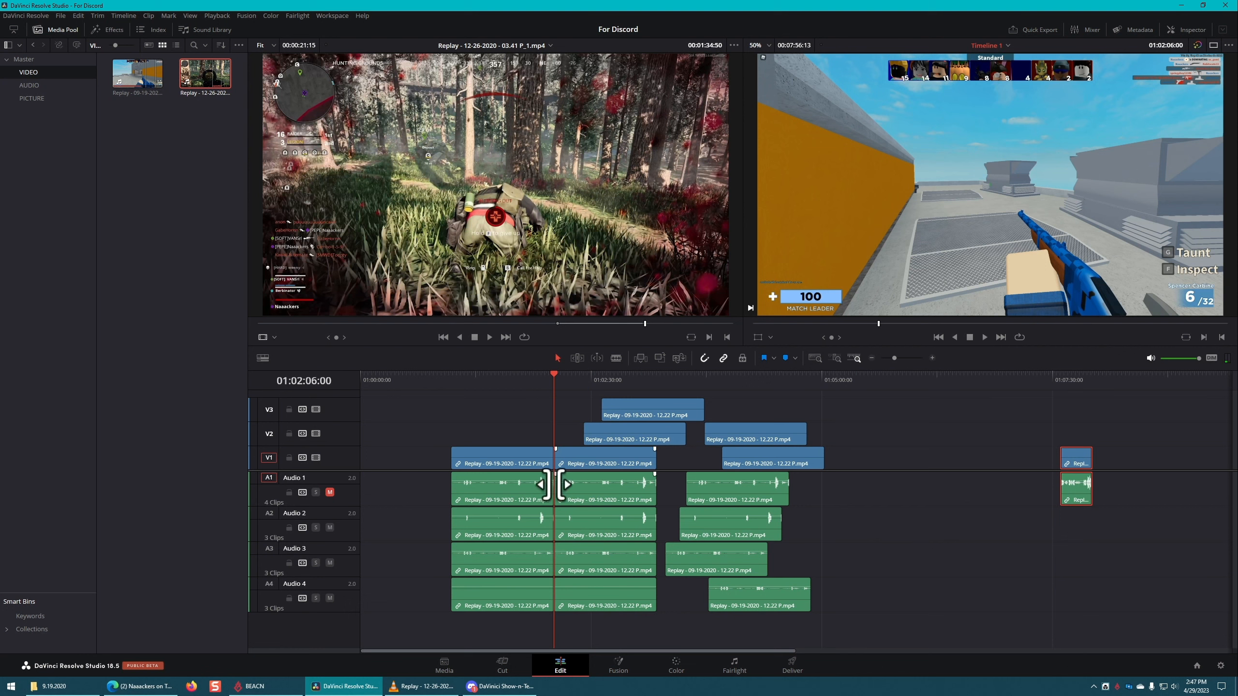
click(640, 358)
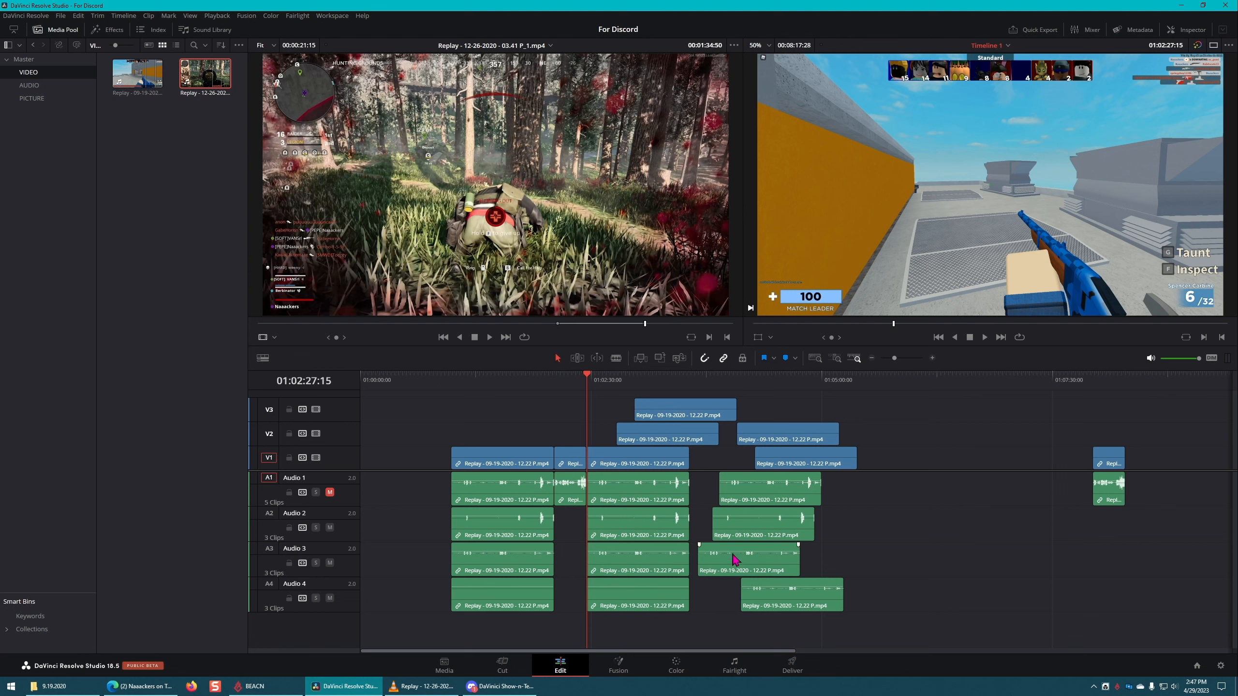
click(963, 450)
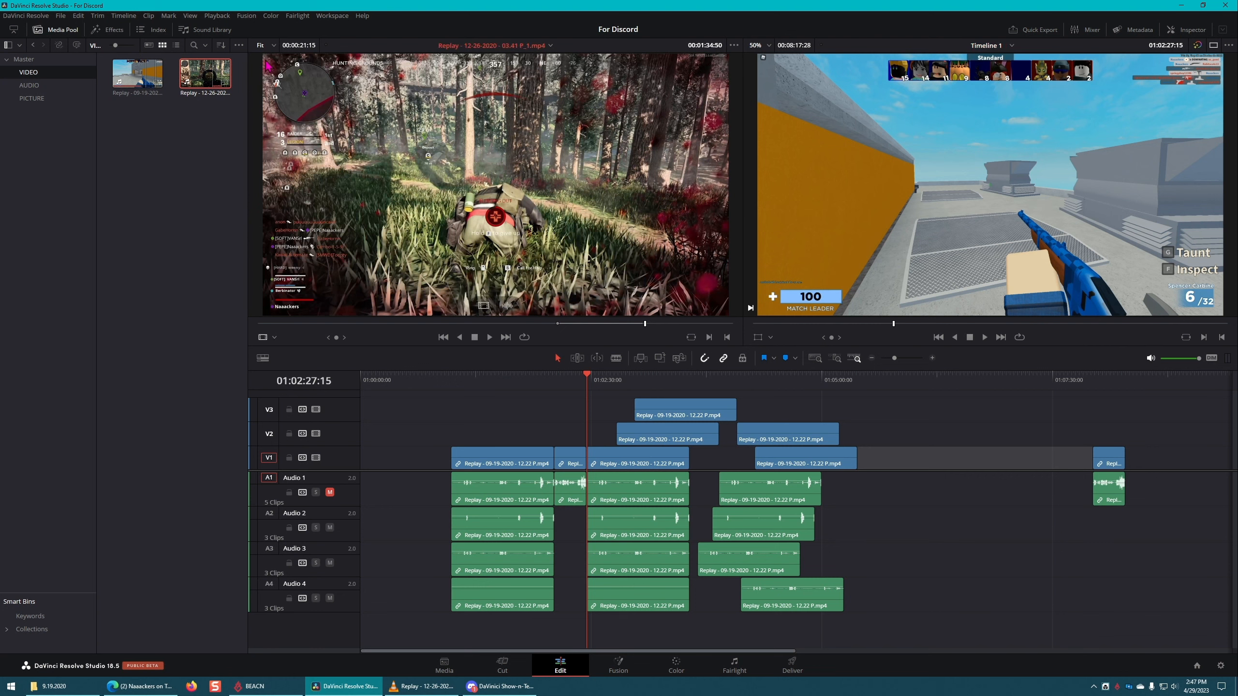
click(330, 15)
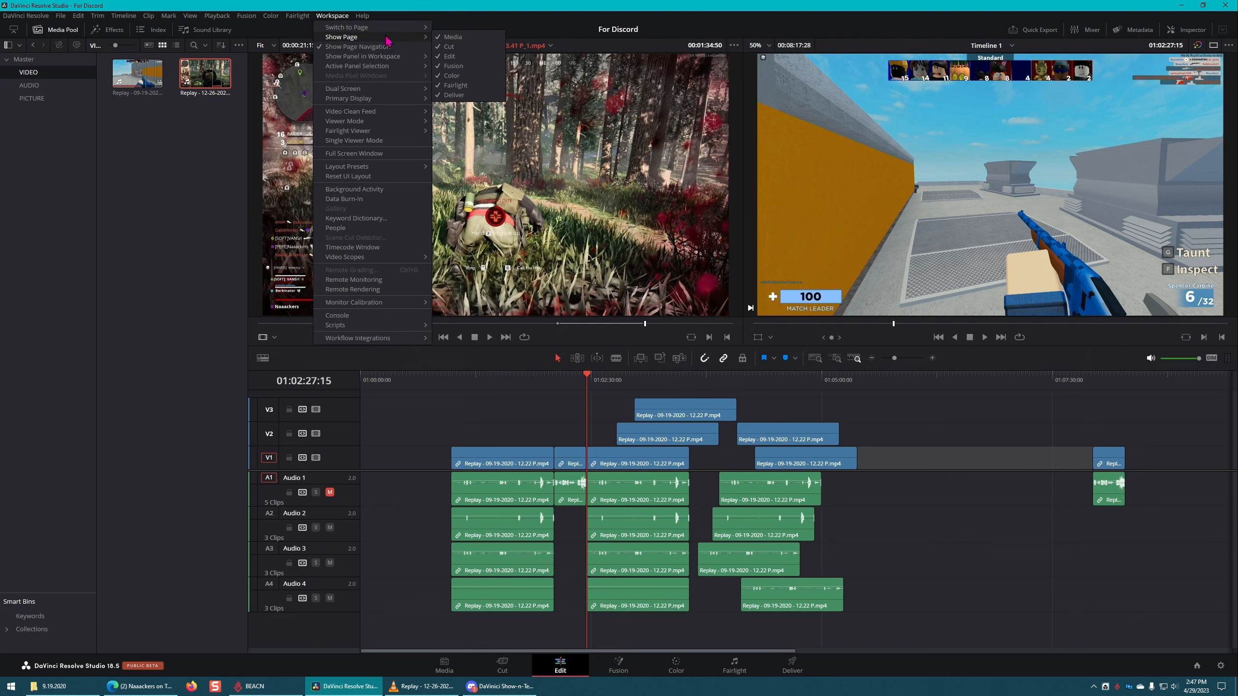
mouse_move(393, 44)
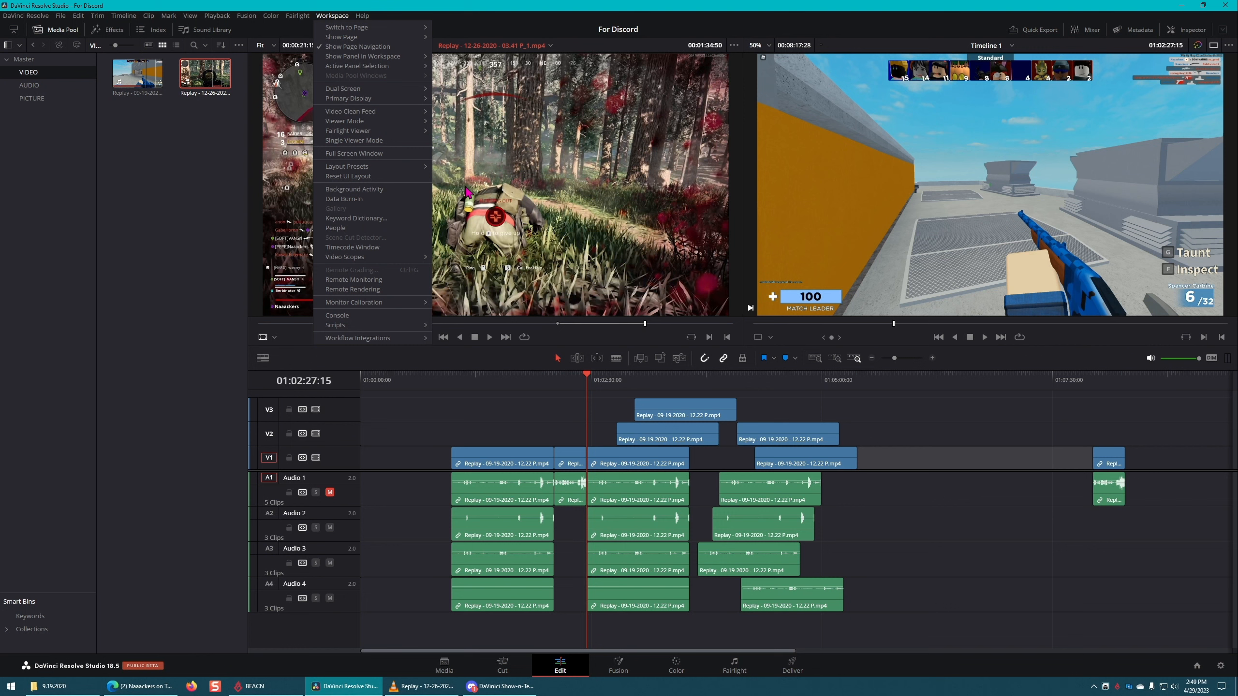
click(983, 417)
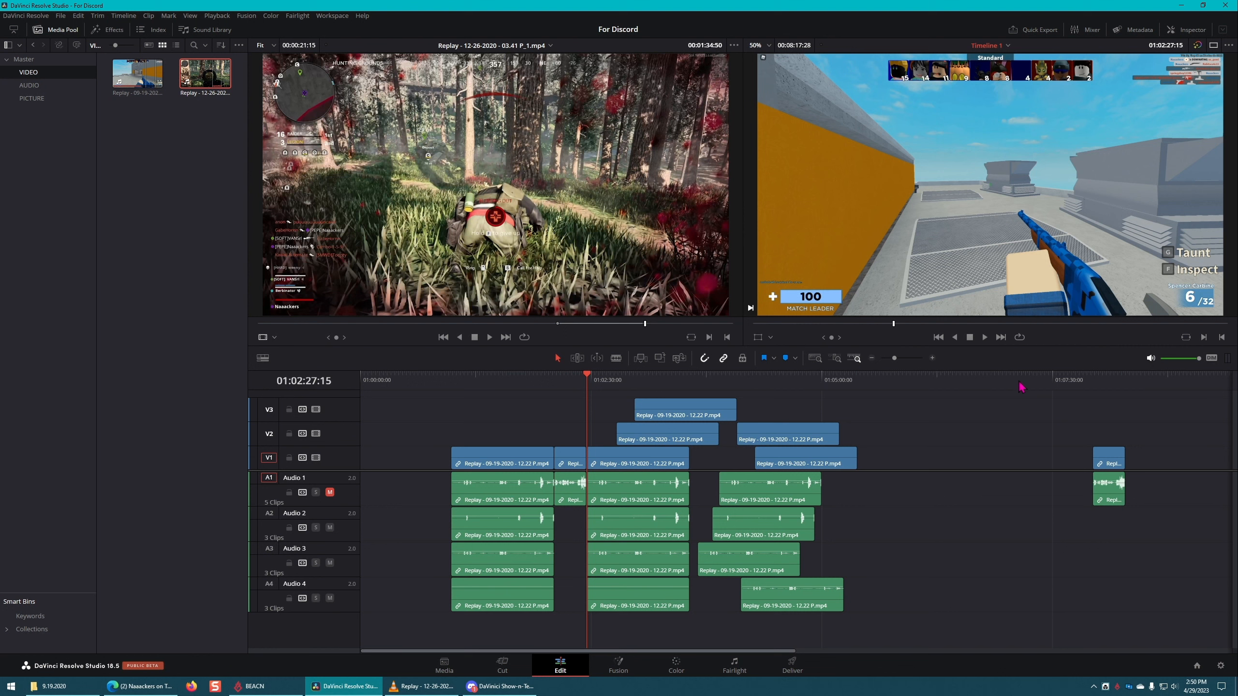
Step: Delete all video and audio clips from Timeline 1
click(485, 456)
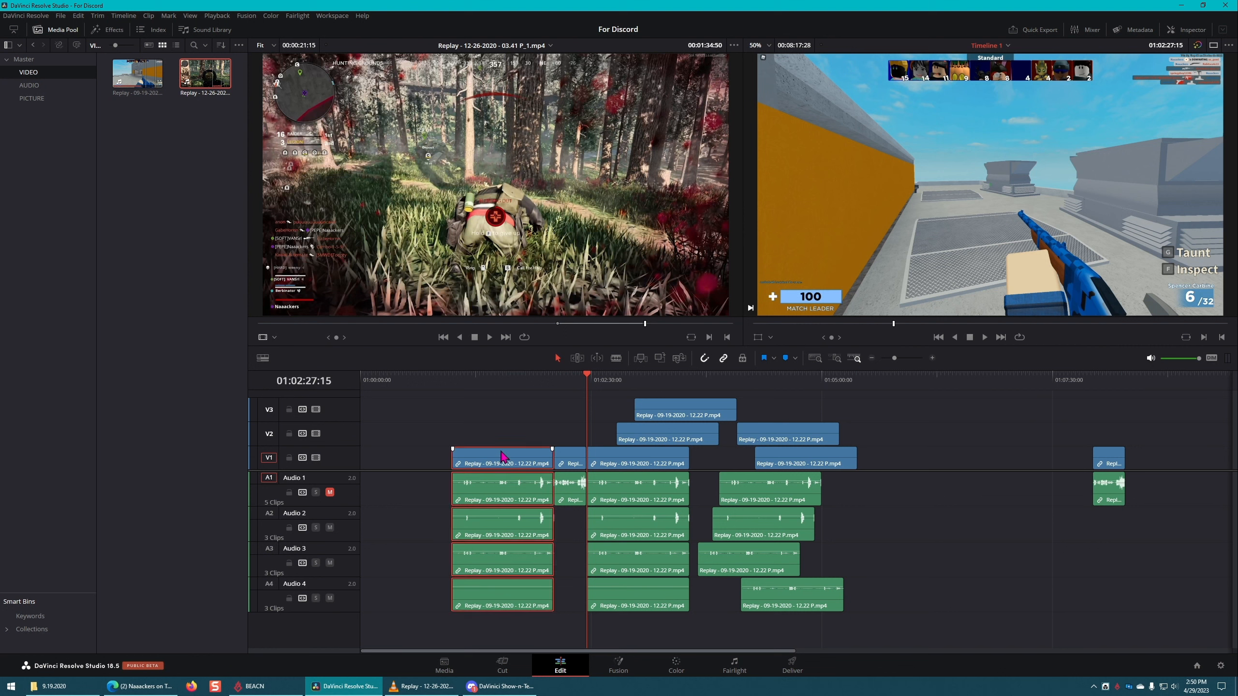
click(539, 411)
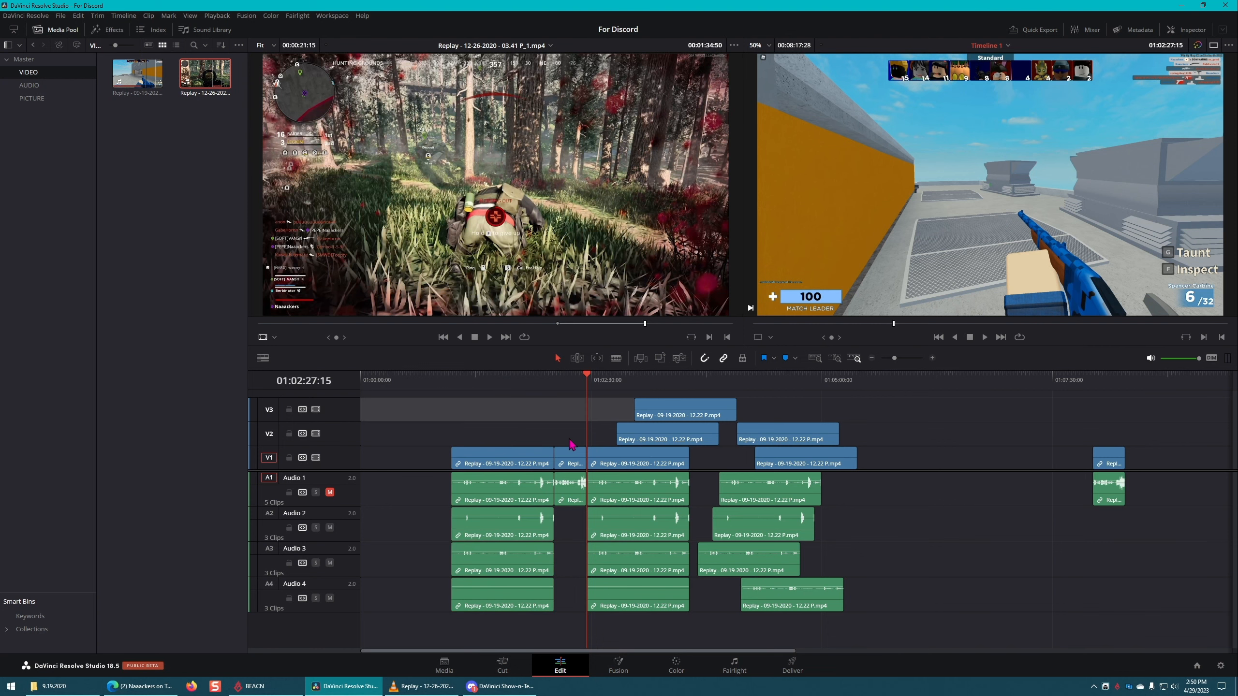
drag(429, 397, 800, 687)
key(Delete)
drag(702, 652, 409, 643)
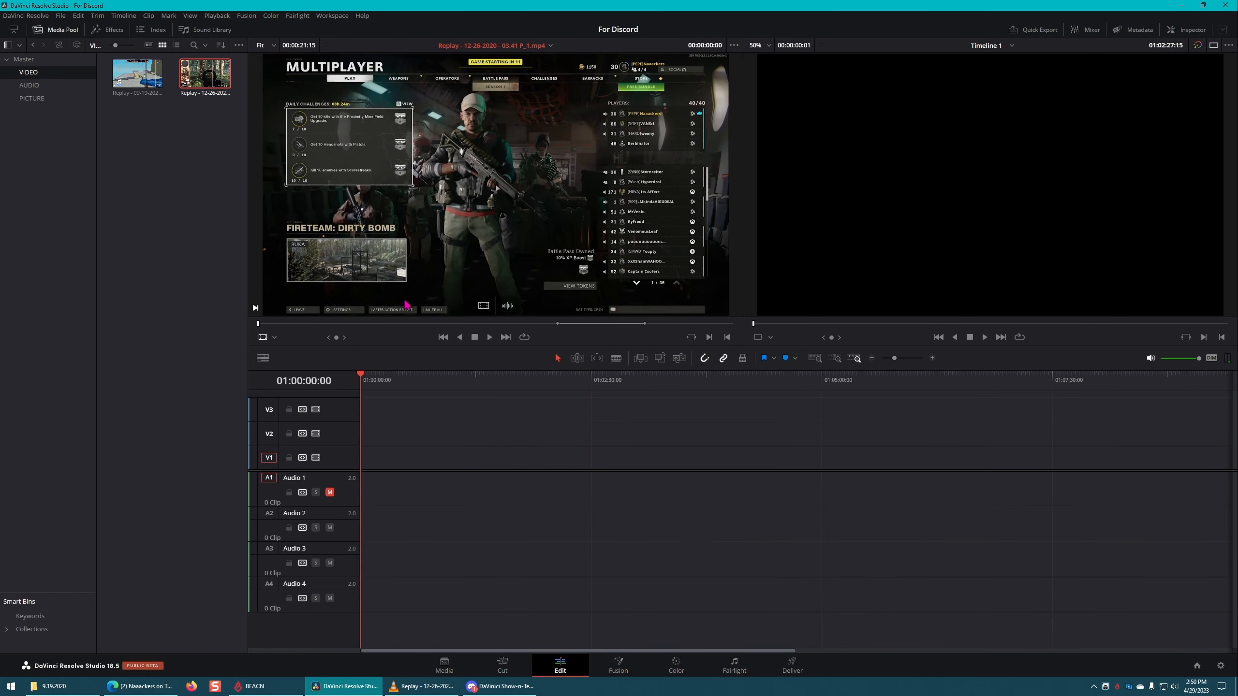
Step: Place the Replay 09-19-2020 clip with its four audio tracks at the start of the timeline on V1
drag(138, 73, 404, 459)
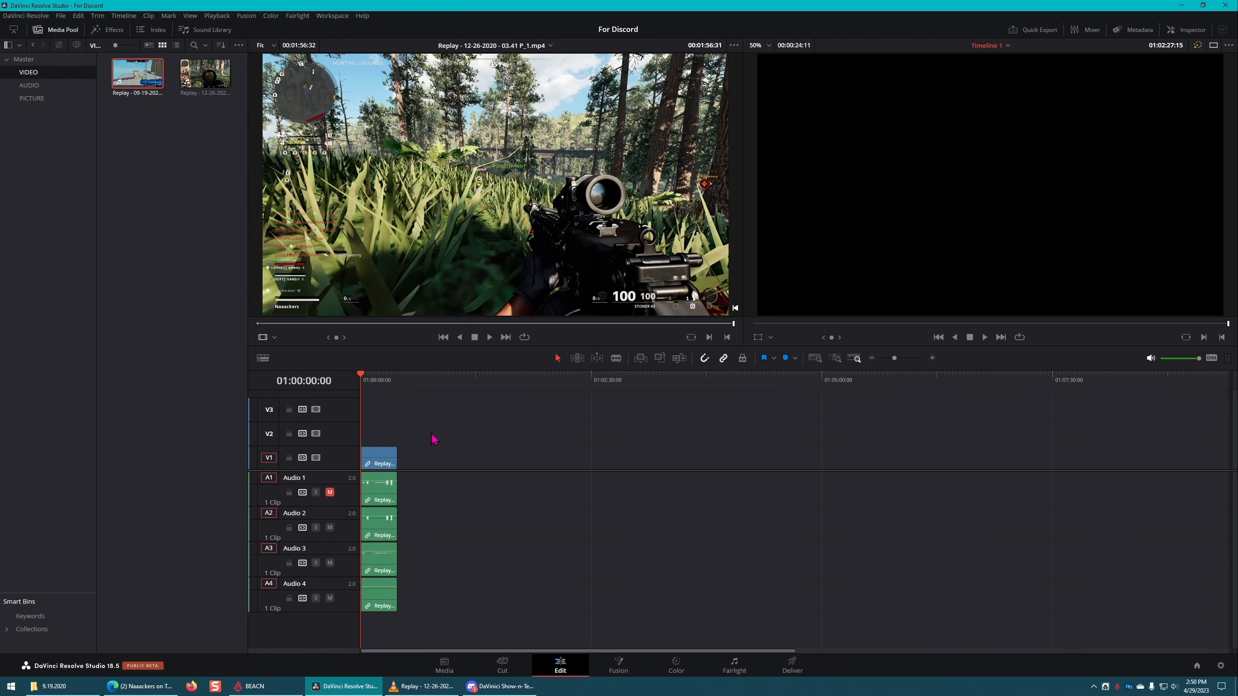
scroll(449, 443, up, 8)
scroll(483, 461, up, 2)
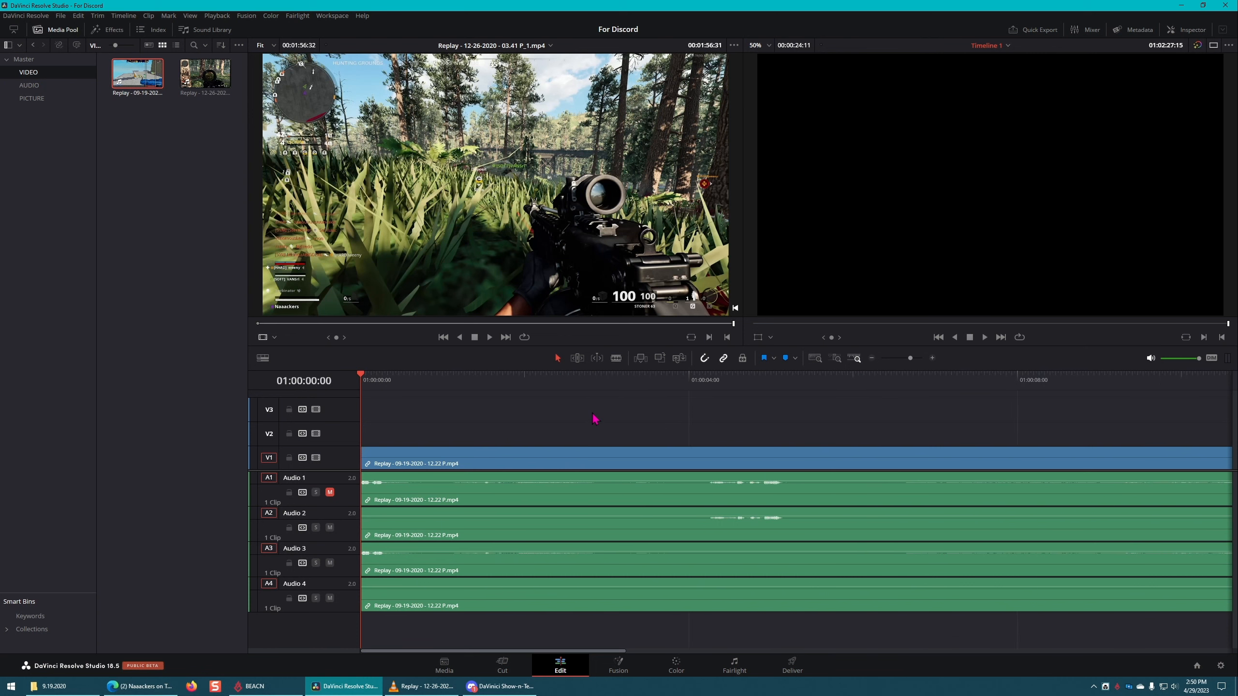
scroll(594, 420, down, 5)
Step: Cut the Replay 09-19-2020 clip into three sections with the Blade tool at 01:00:13:59 and 01:00:17:26
drag(453, 379, 535, 379)
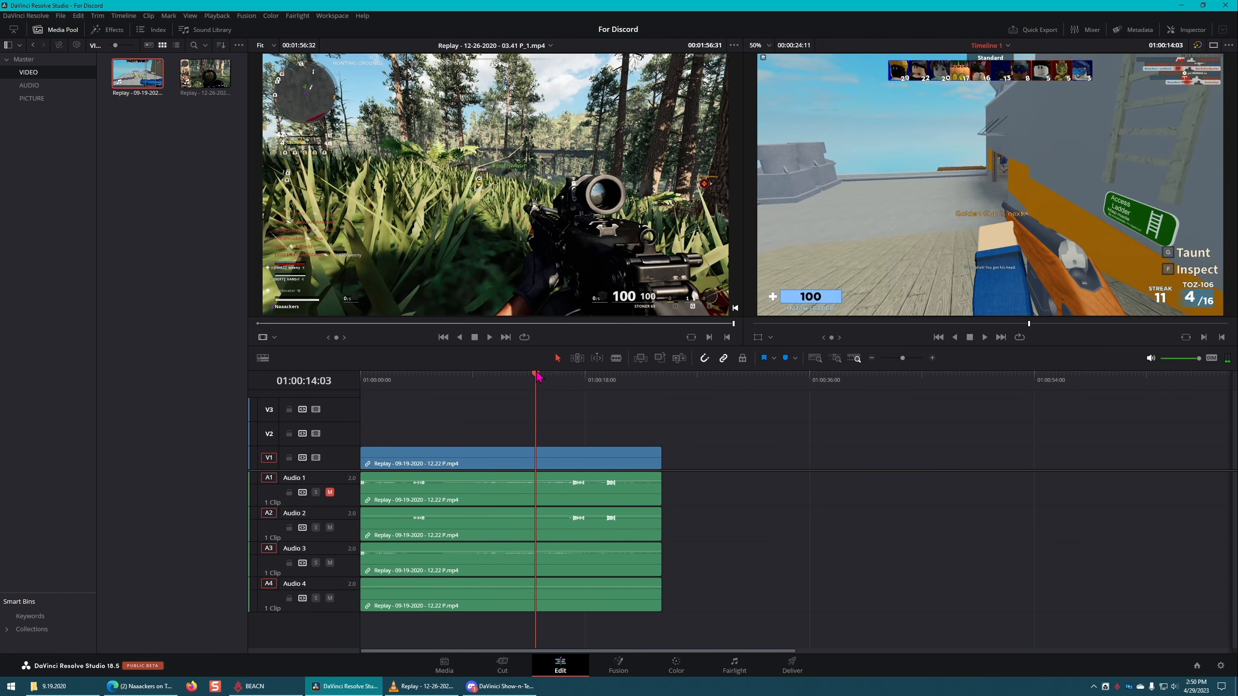
key(b)
click(539, 459)
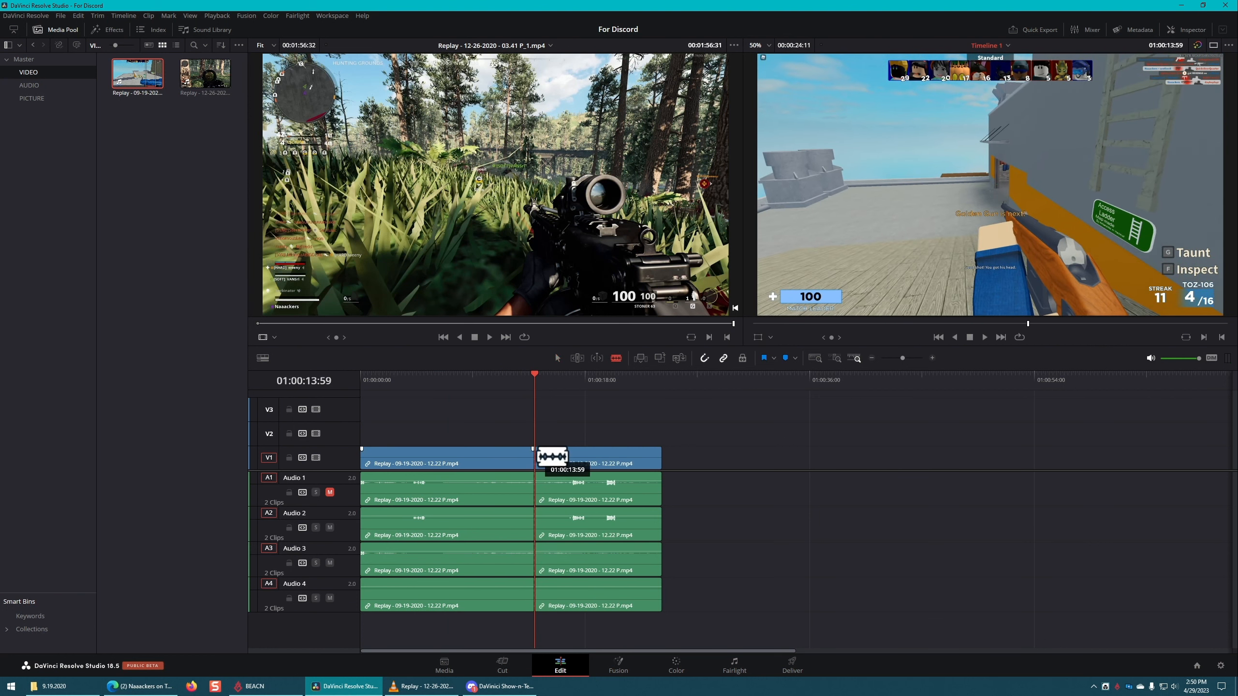
drag(535, 372, 577, 382)
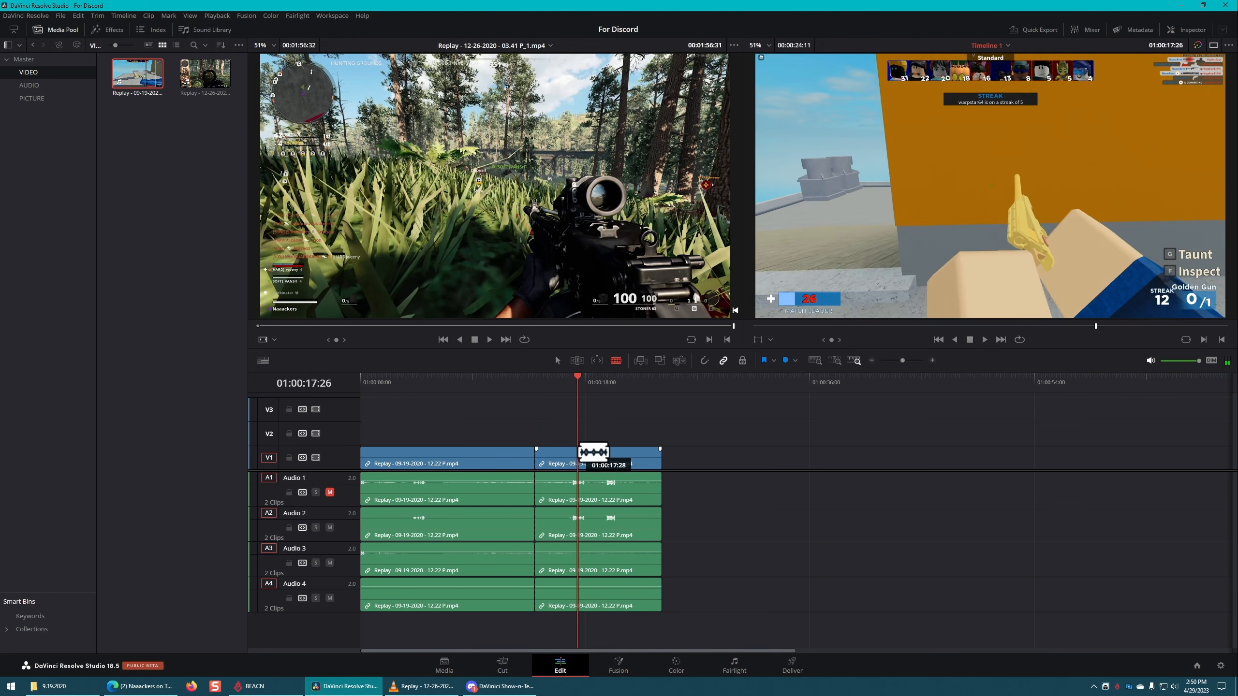
click(578, 456)
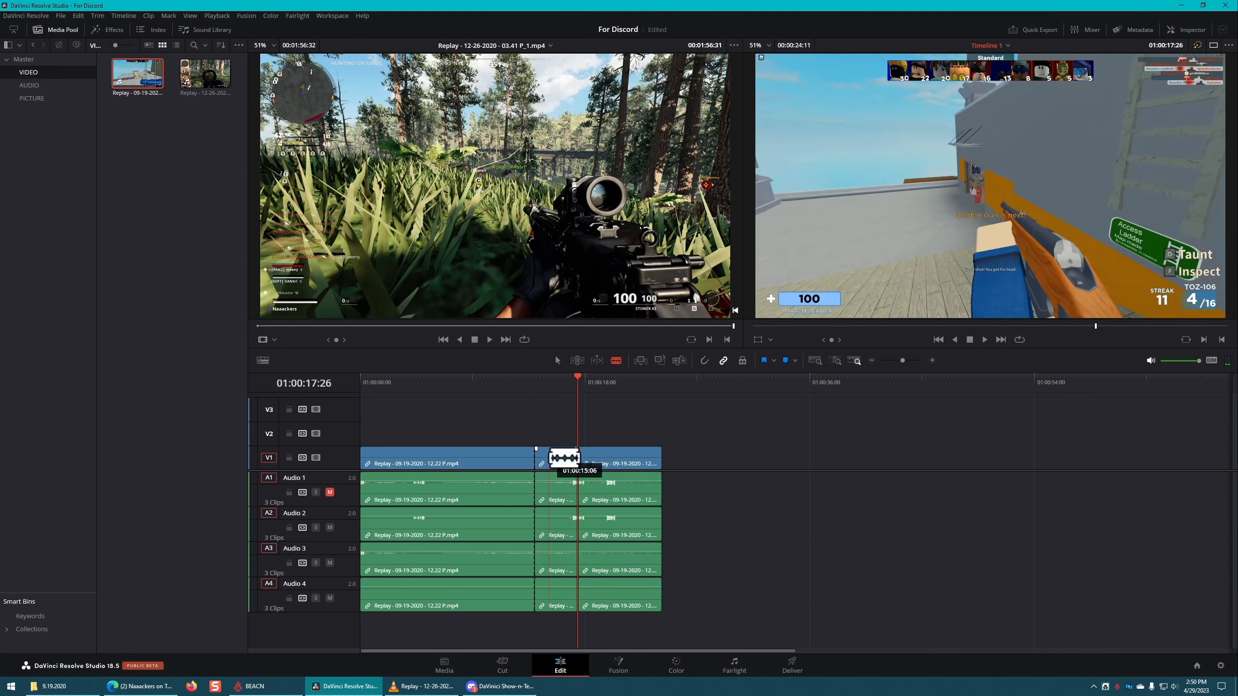
Step: Return to Selection mode, place the playhead in the middle section at 01:00:15:32, and save the project
key(a)
click(555, 384)
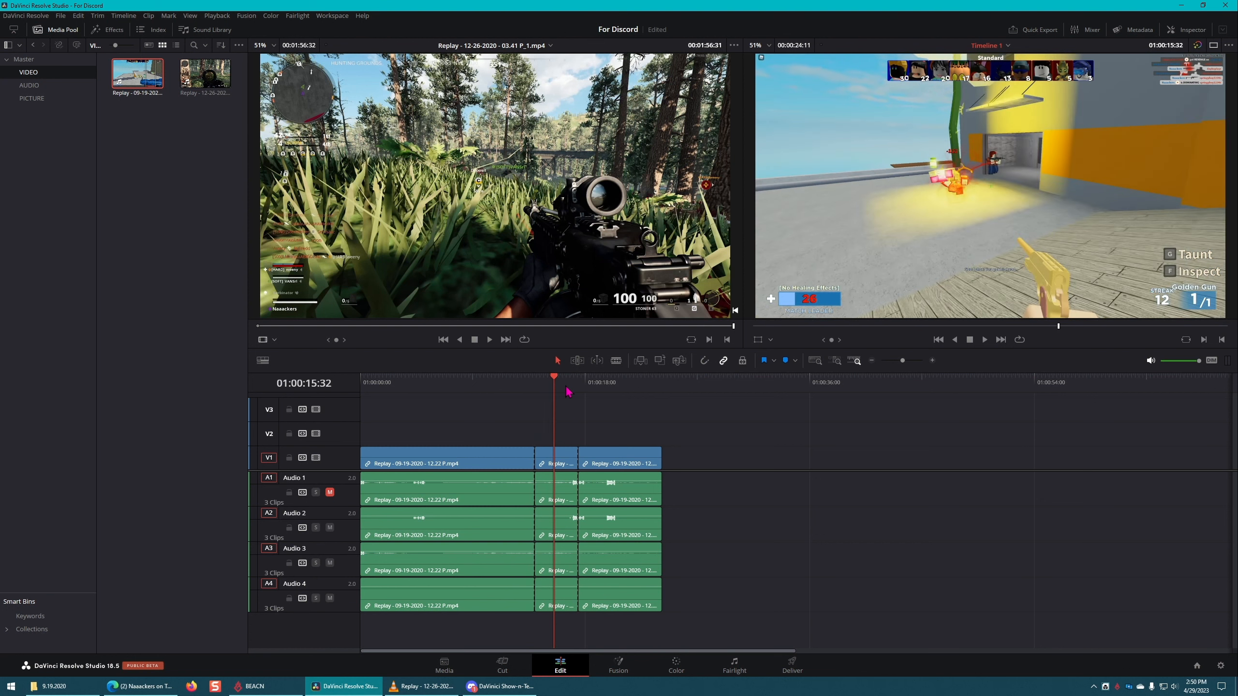
key(ctrl+s)
Step: Show the Inspector and collapse the Equalizer section of the audio settings
click(1189, 30)
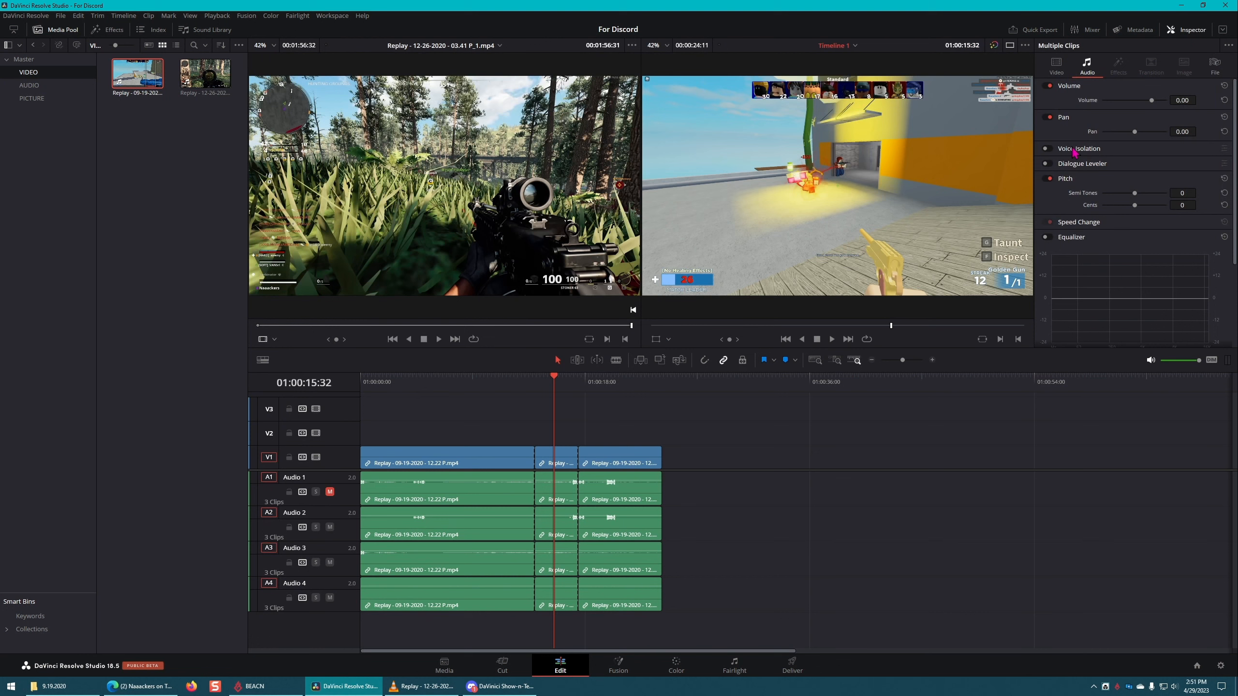
scroll(1130, 221, down, 3)
scroll(1078, 231, up, 3)
click(1159, 238)
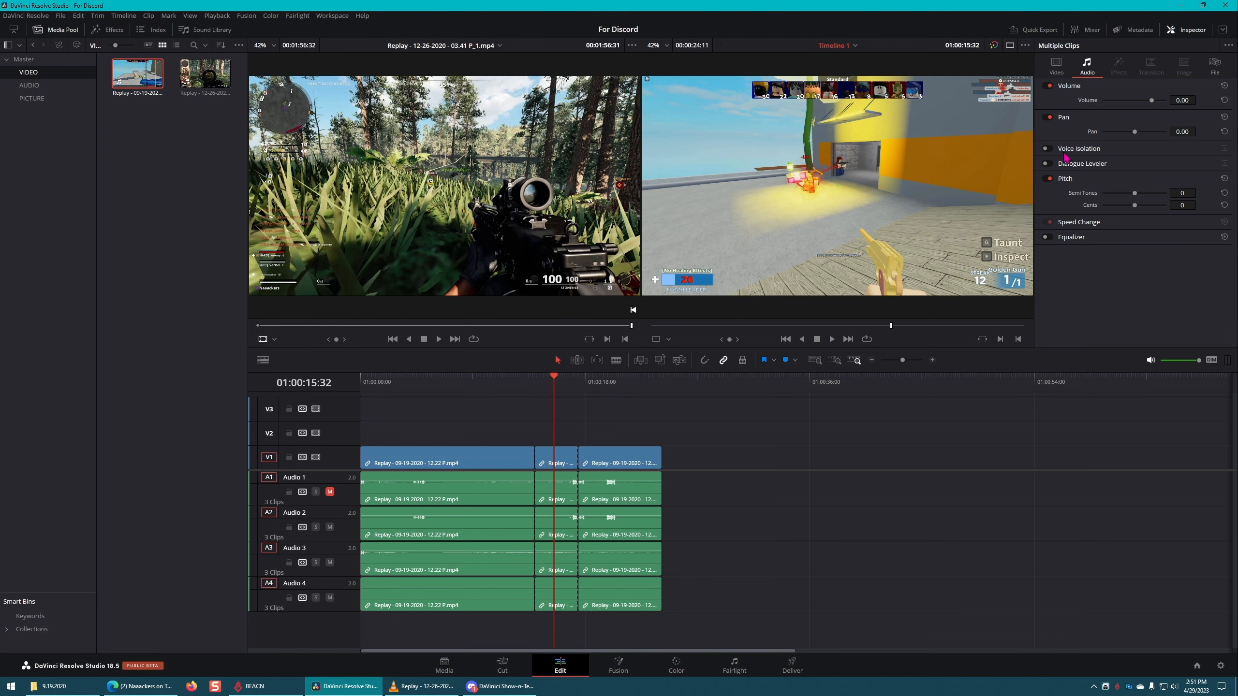
Step: Select the middle section and examine its video and audio properties in the Inspector
click(562, 458)
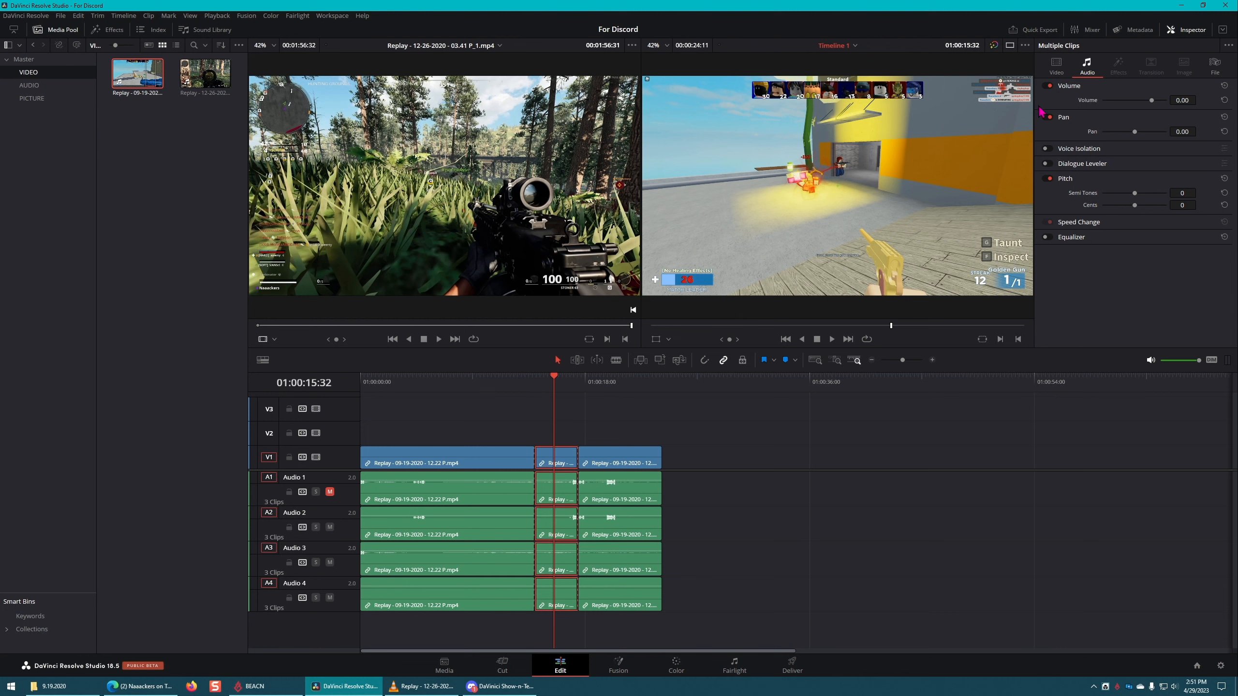
click(1057, 73)
click(626, 424)
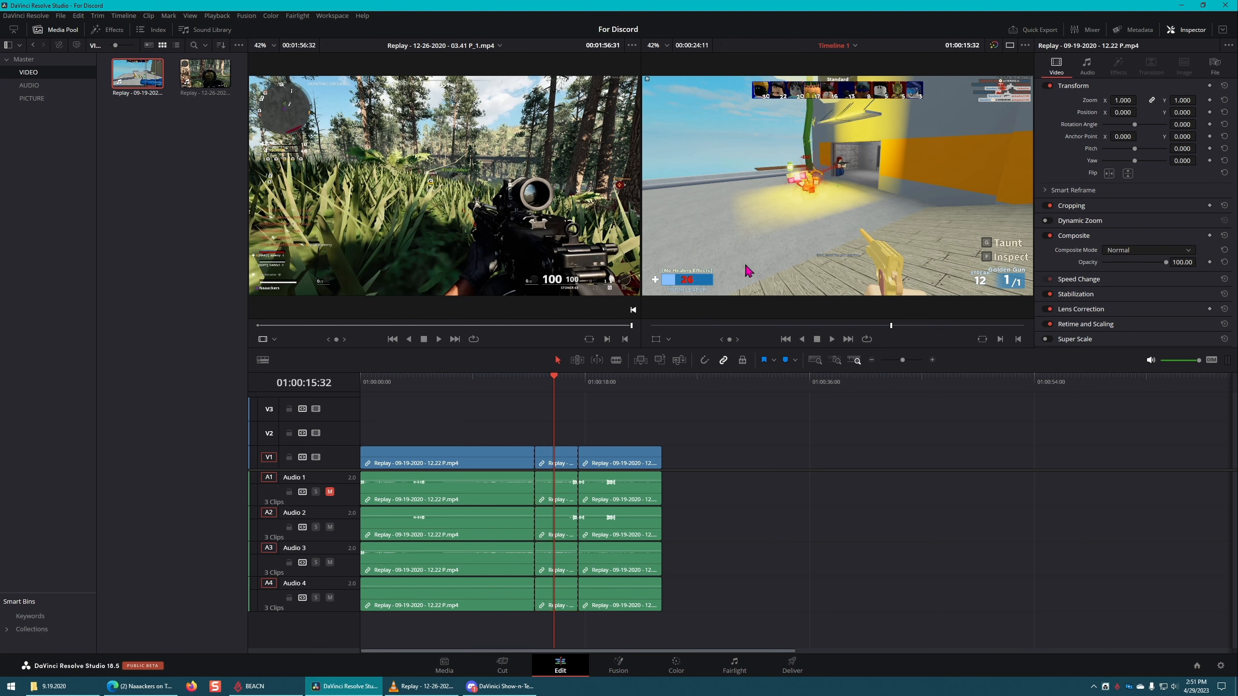
click(564, 458)
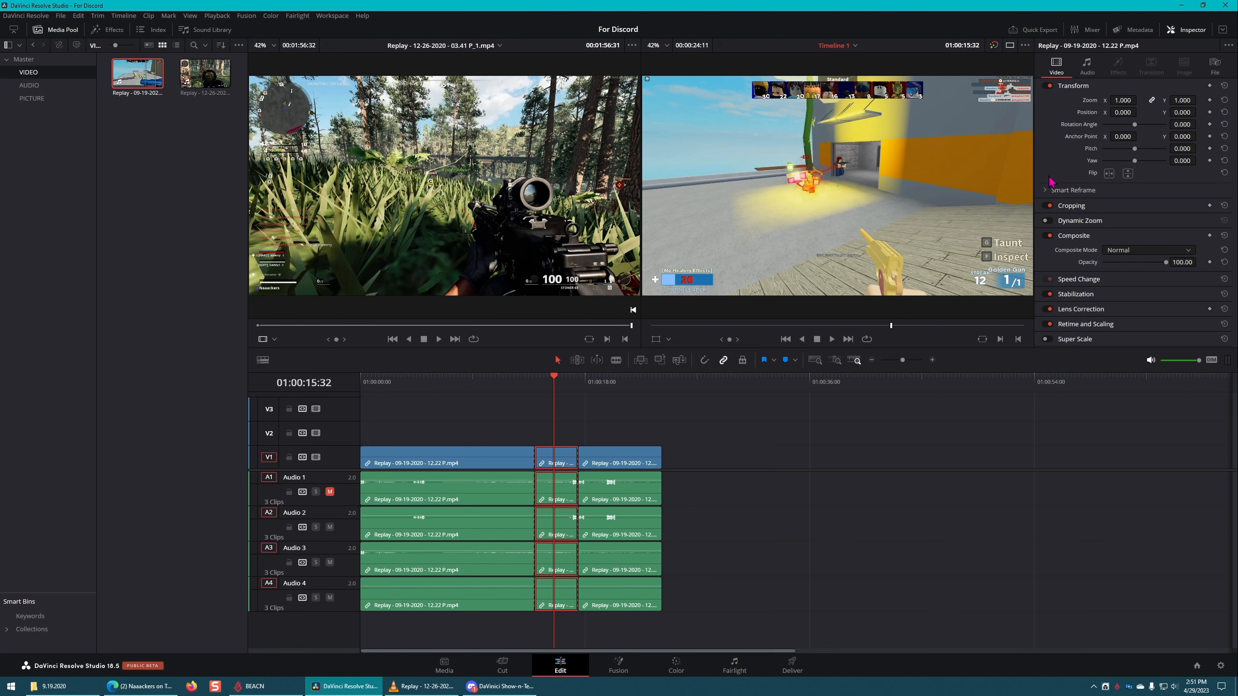
click(1088, 66)
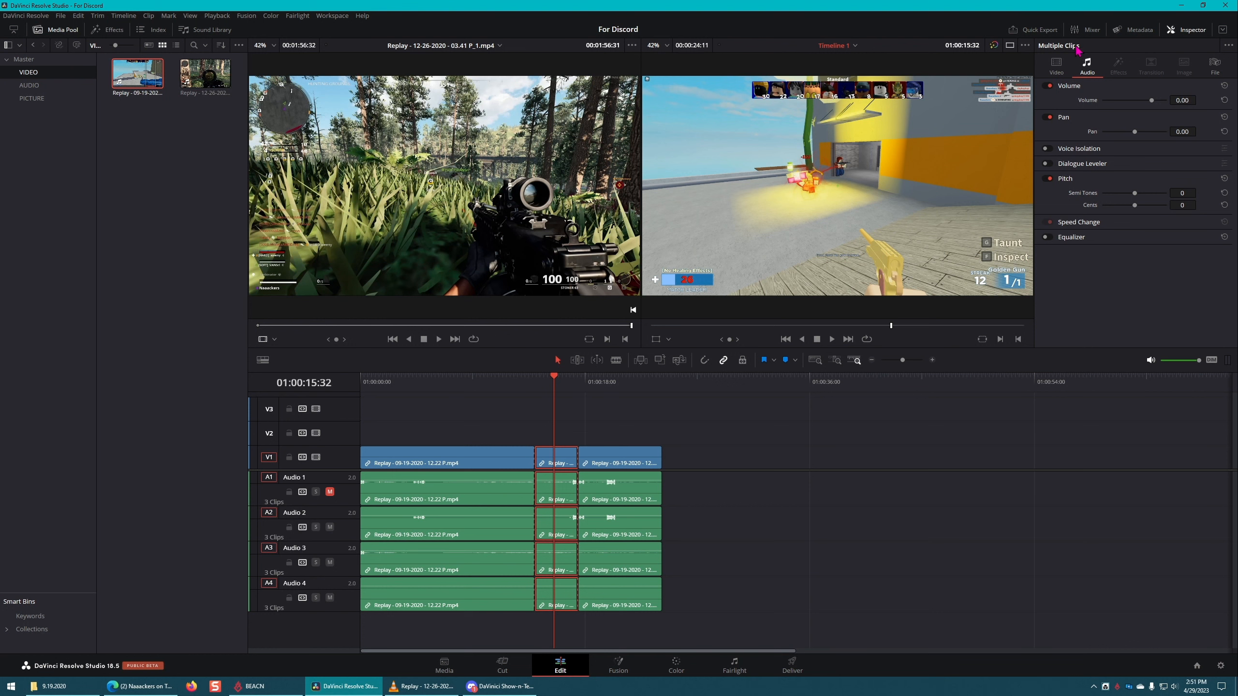
click(1056, 64)
Step: Turn snapping on and place the playhead on the start of the middle section at 01:00:13:59
drag(541, 379, 524, 380)
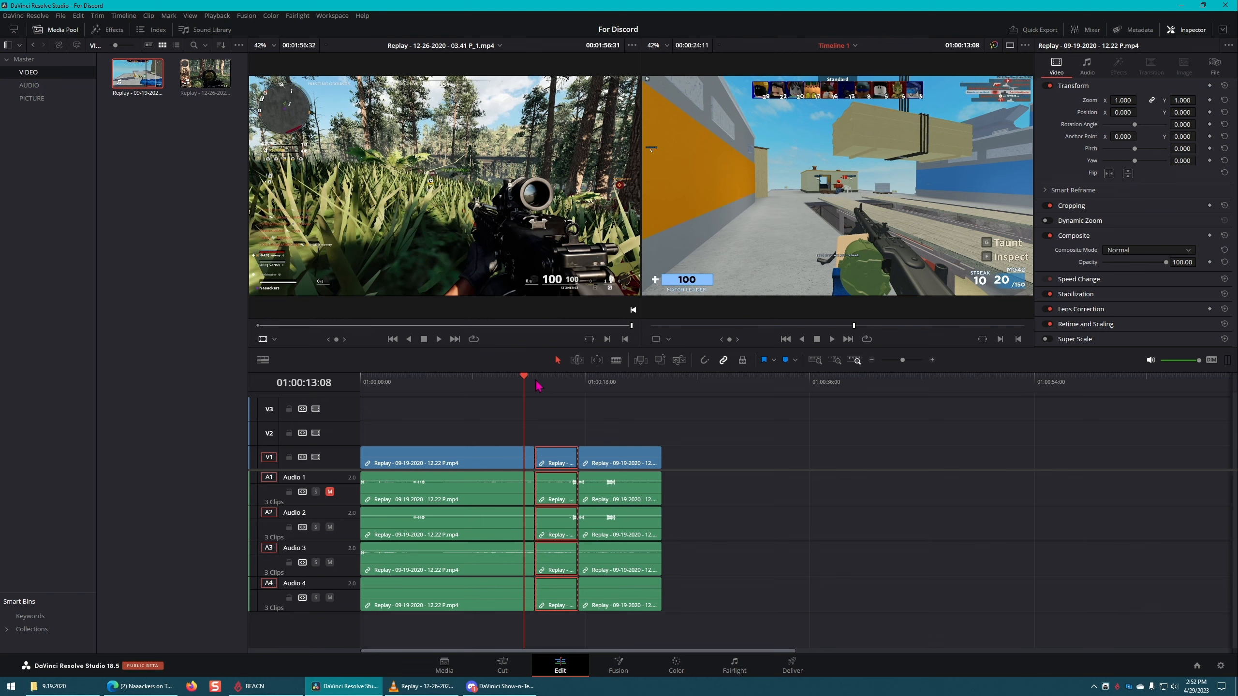
mouse_move(537, 383)
mouse_down()
mouse_move(589, 387)
mouse_move(521, 390)
mouse_up()
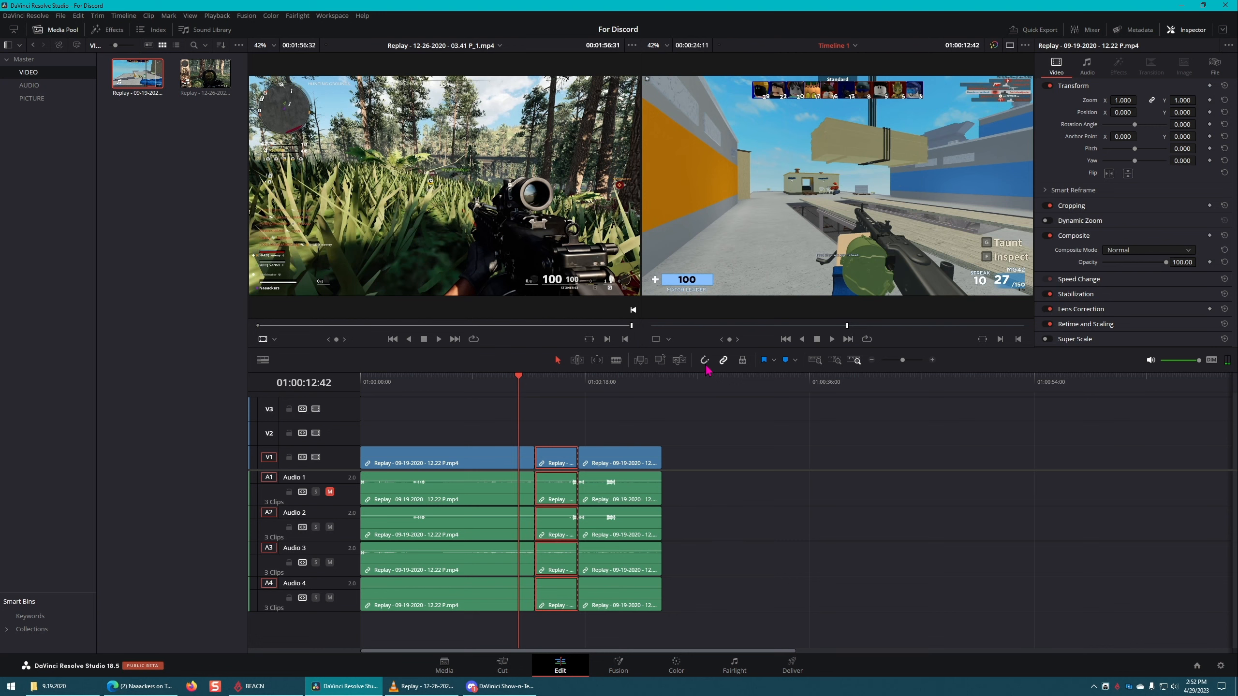
click(538, 389)
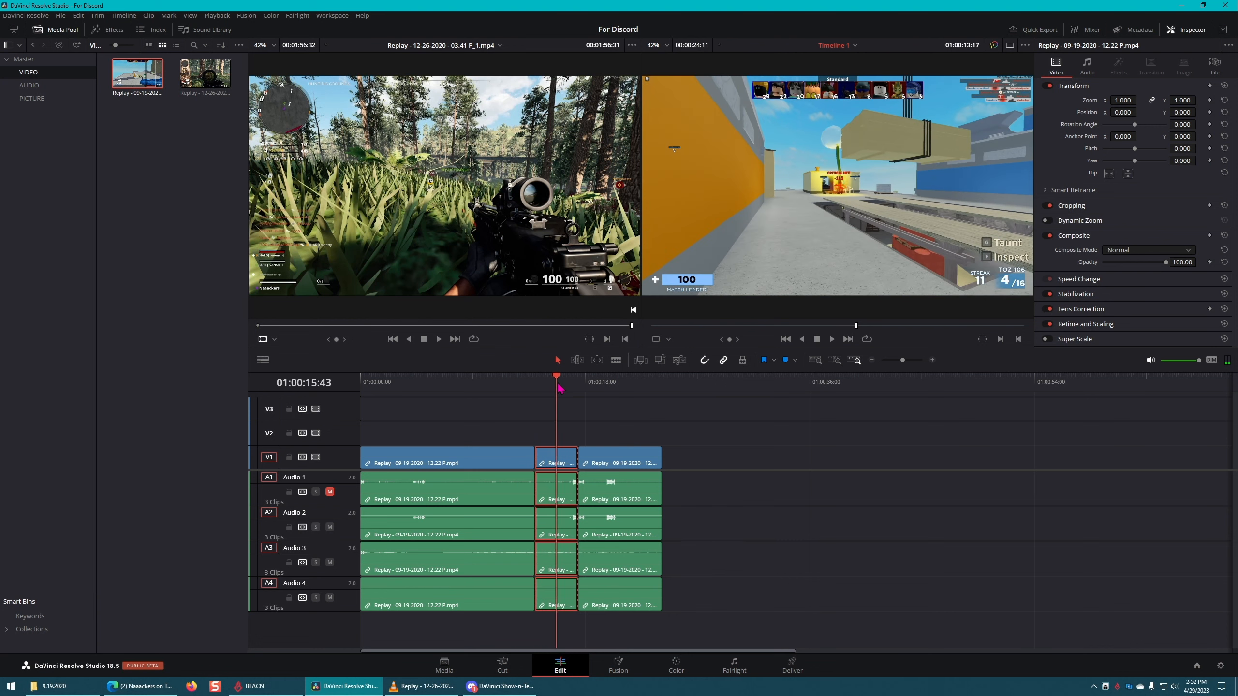
mouse_move(538, 389)
mouse_down()
mouse_move(518, 389)
mouse_move(590, 389)
mouse_move(535, 388)
mouse_up()
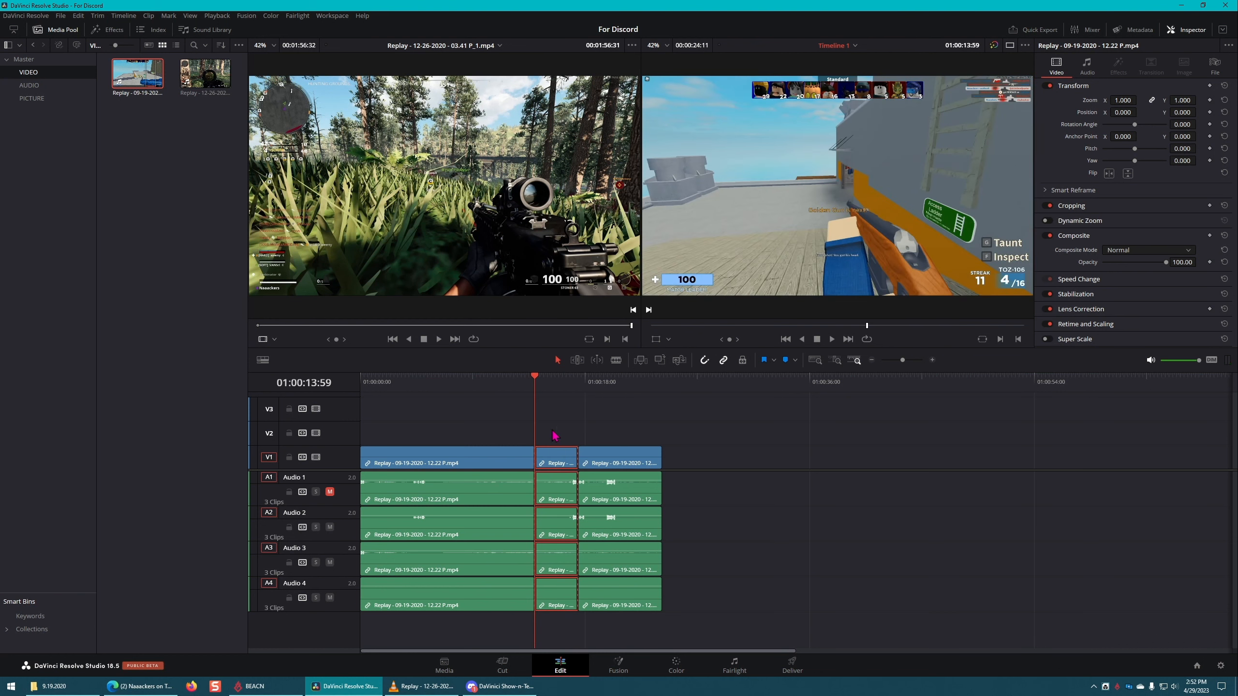
Step: Try unlinking the middle section's zoom axes and scaling only its X zoom to 2.180
scroll(554, 433, up, 3)
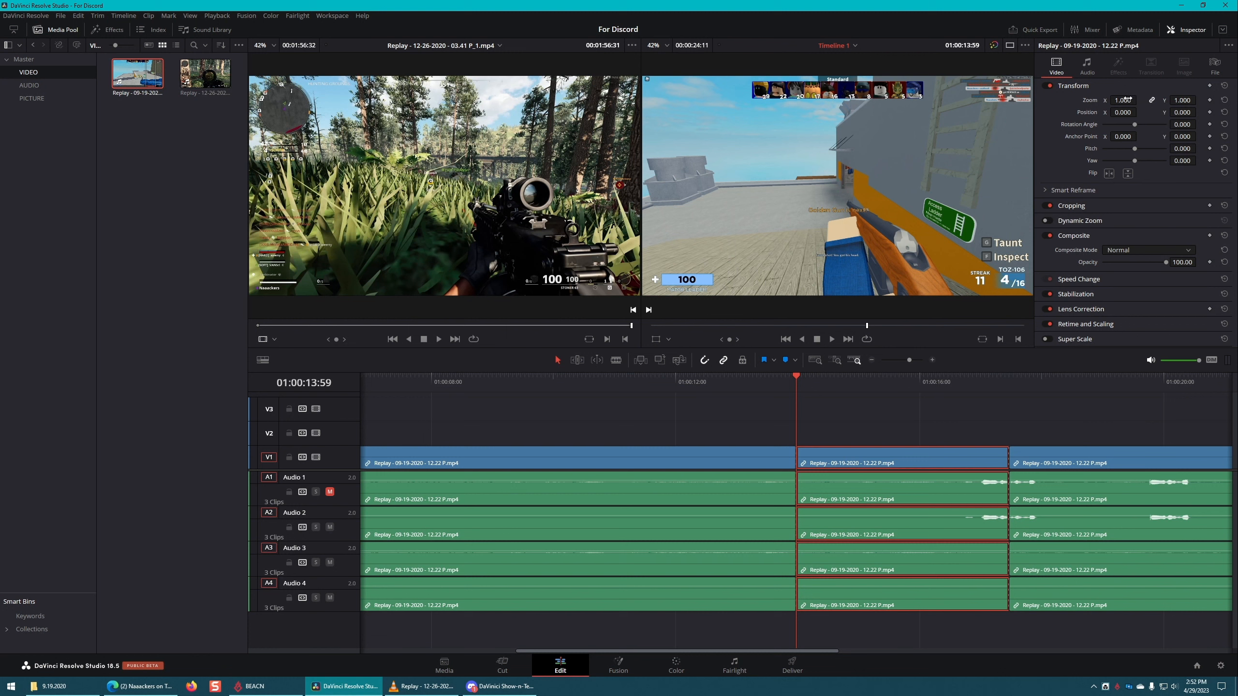
click(1152, 100)
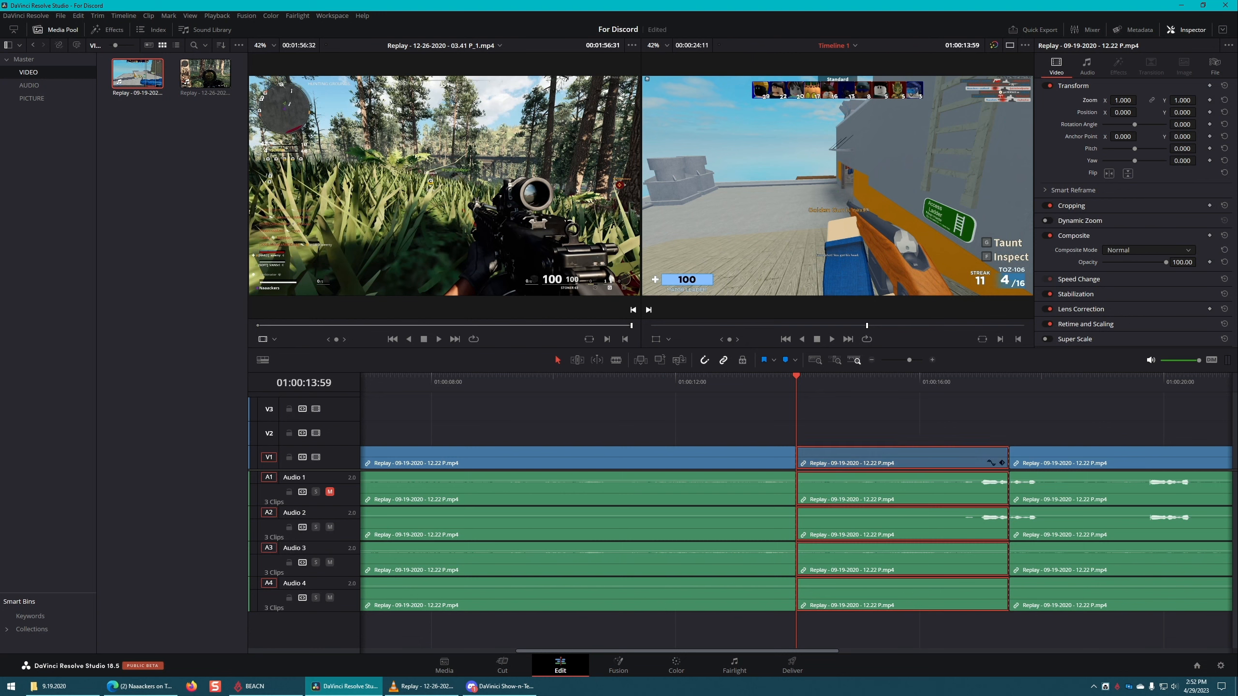
drag(1123, 100, 1111, 136)
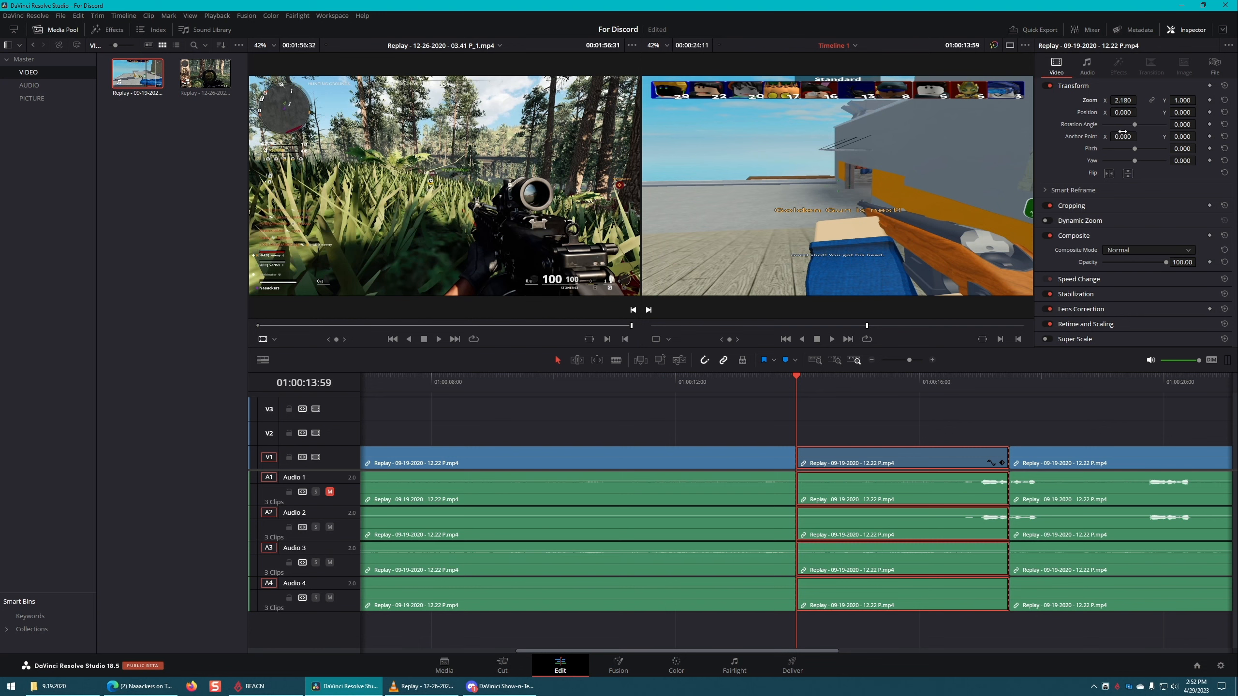
key(ctrl+z)
click(1154, 101)
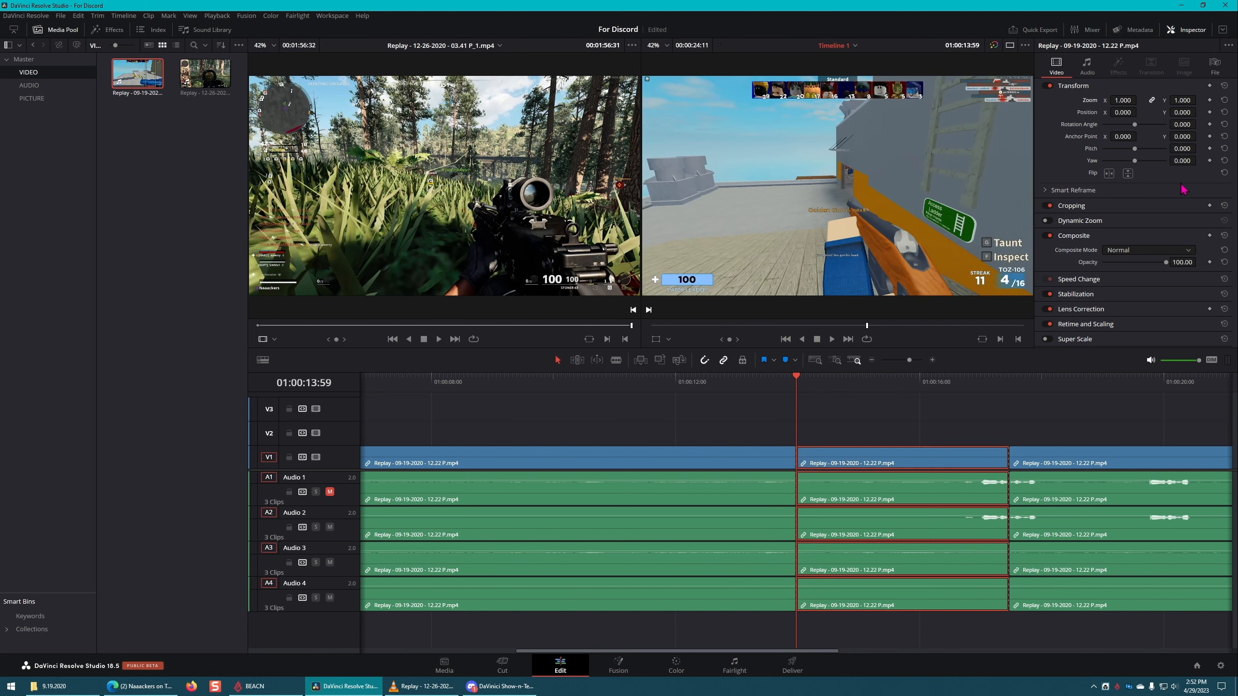
Step: Try scaling the middle section uniformly to a zoom of 2.820 and play the timeline through it
drag(1126, 100, 1141, 100)
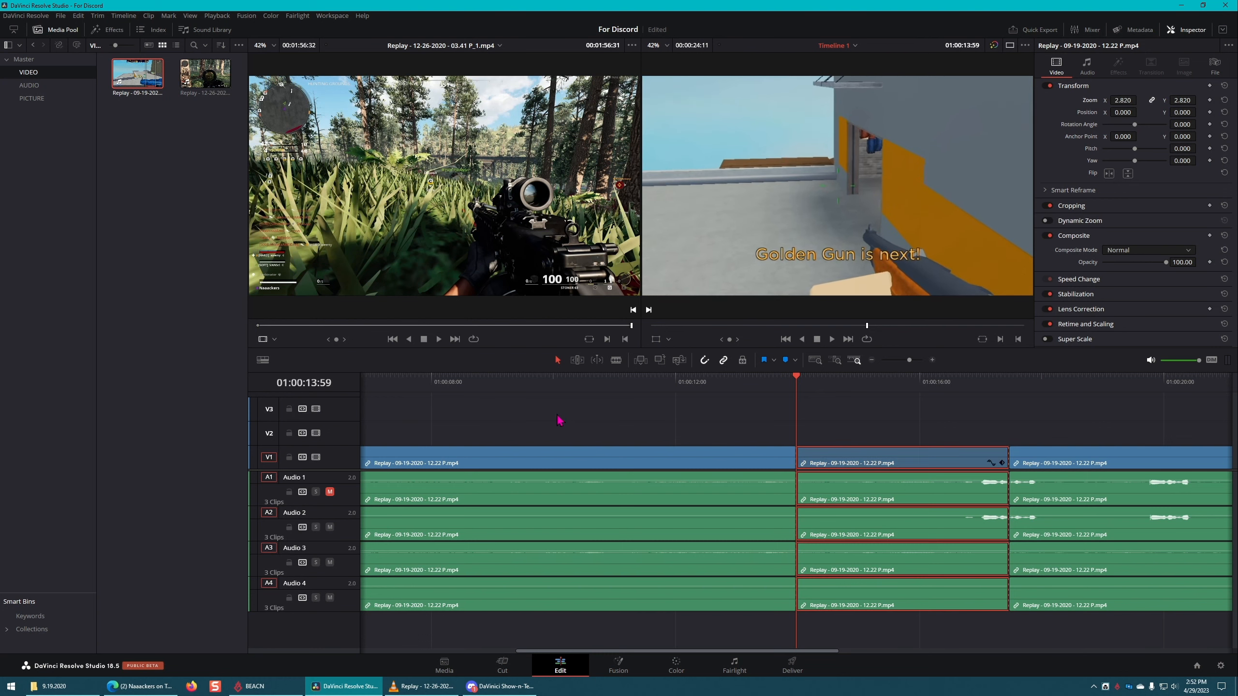
click(591, 386)
key(space)
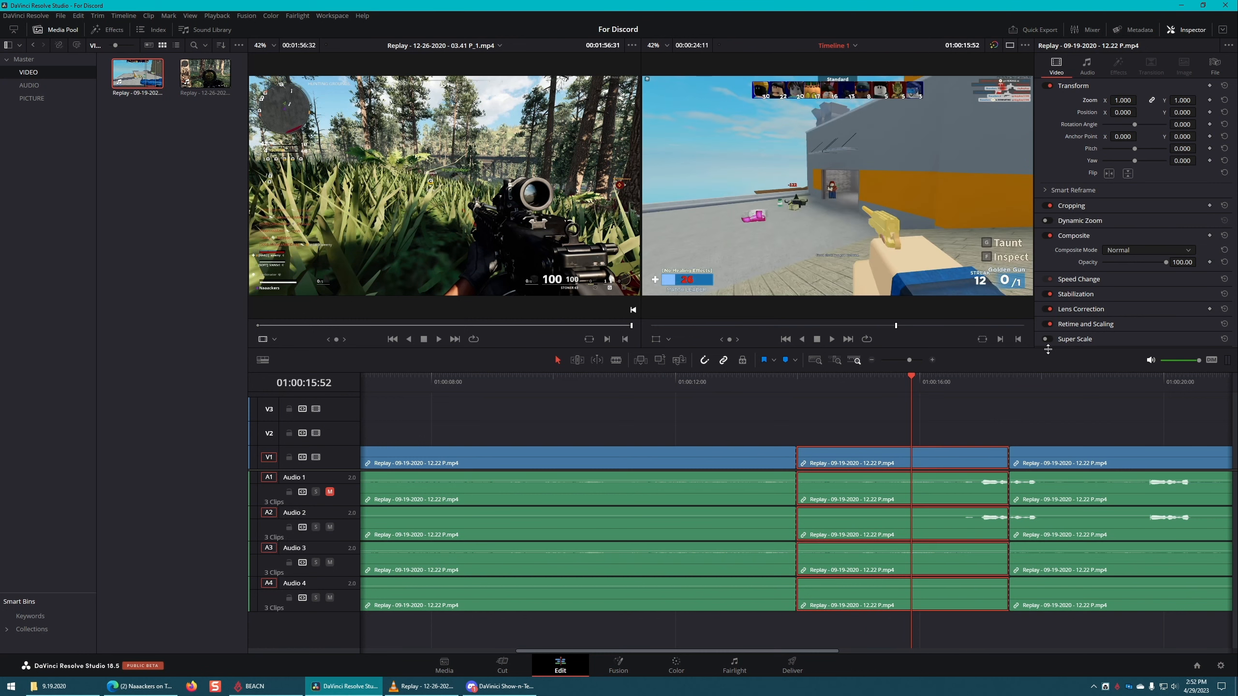
key(ctrl+z)
click(969, 413)
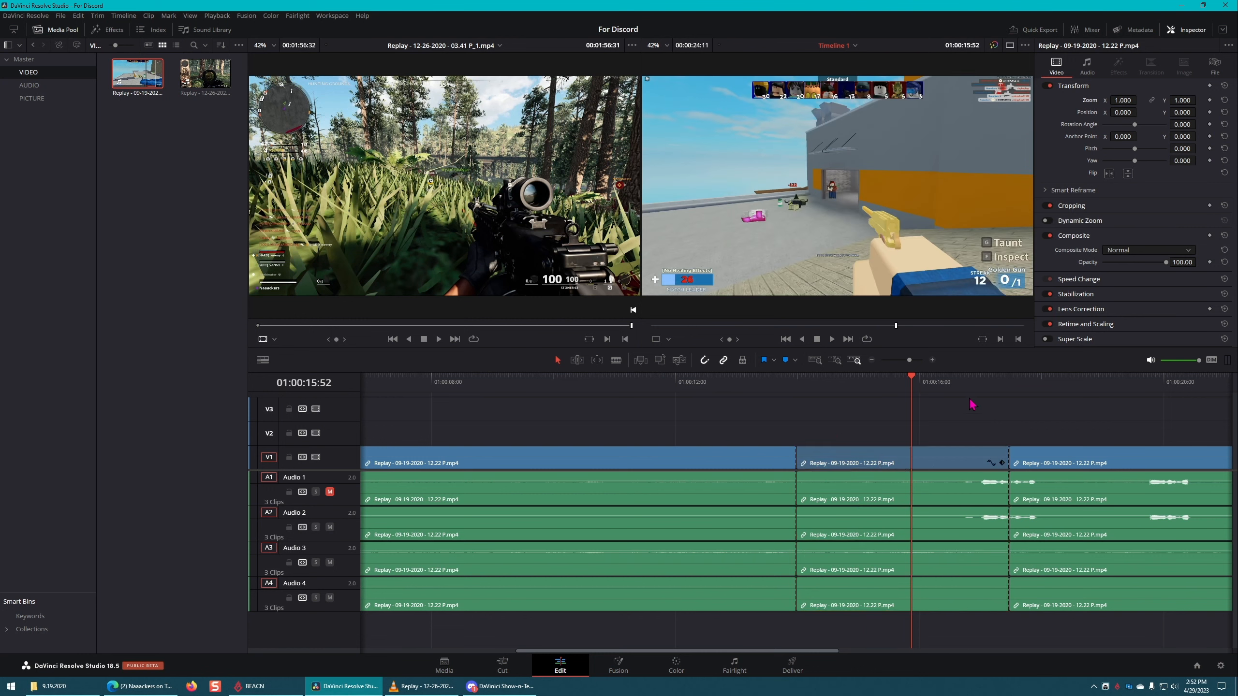
key(ctrl+z)
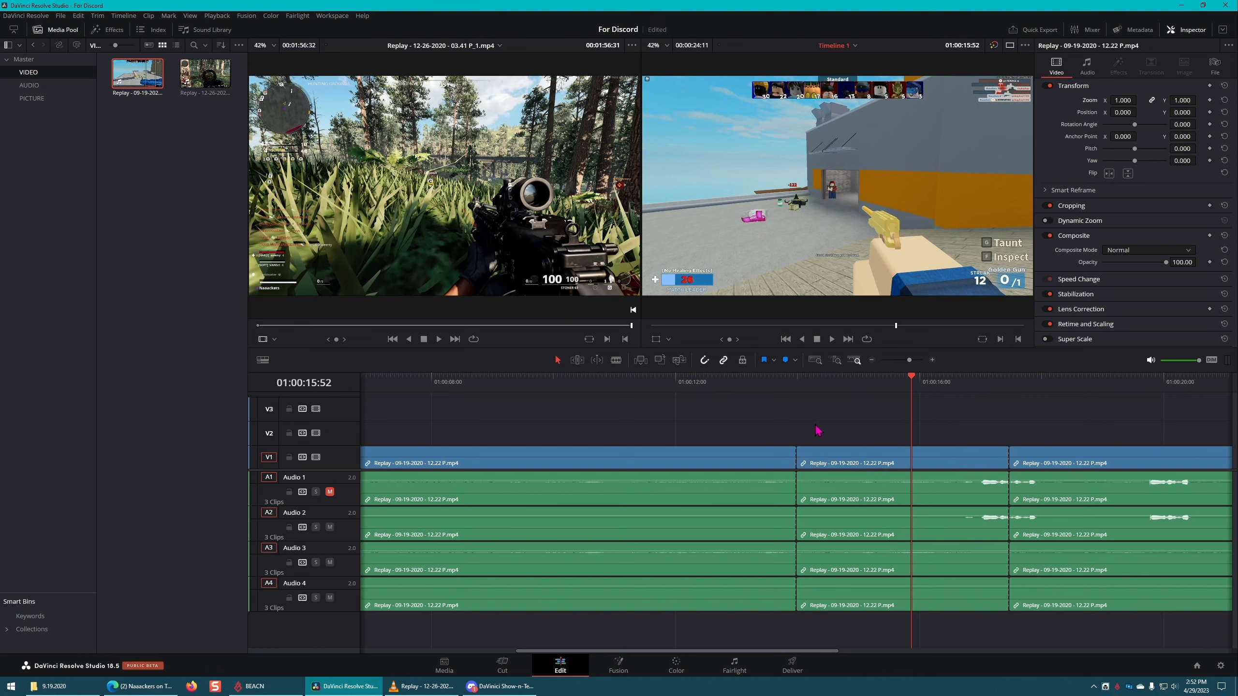
Step: Add zoom and position keyframes at the start of the middle section, 01:00:13:59, and save the project
click(804, 385)
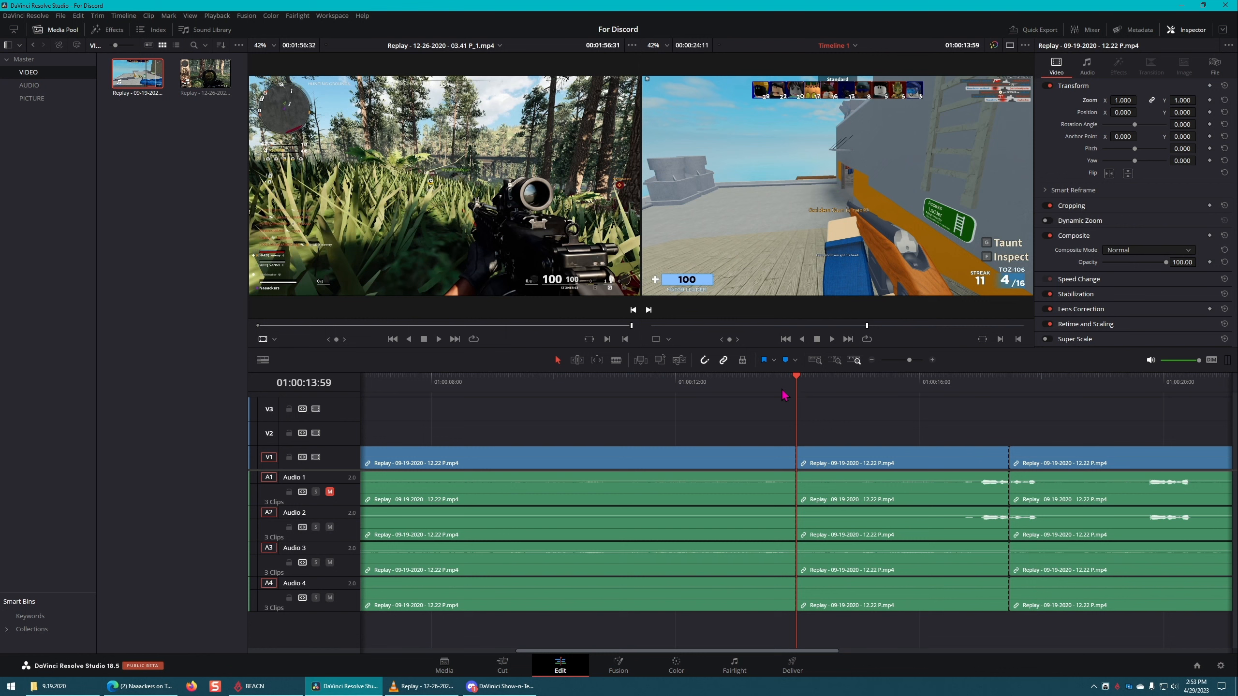
click(830, 461)
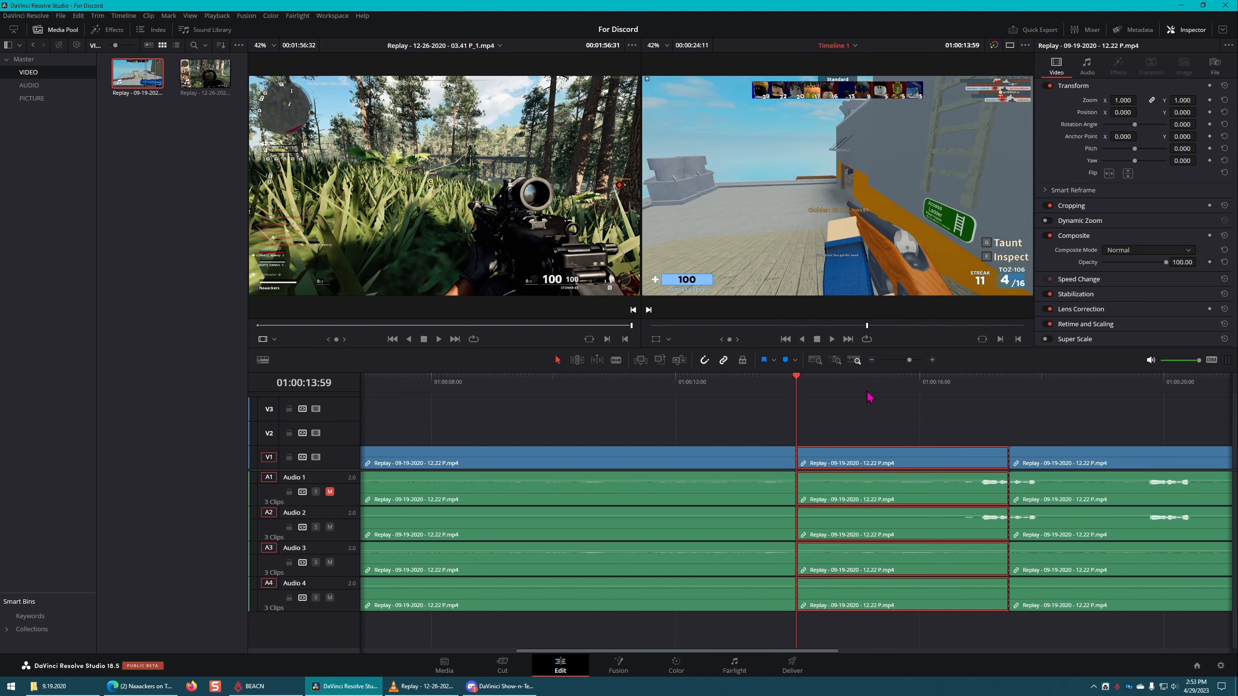
click(1210, 100)
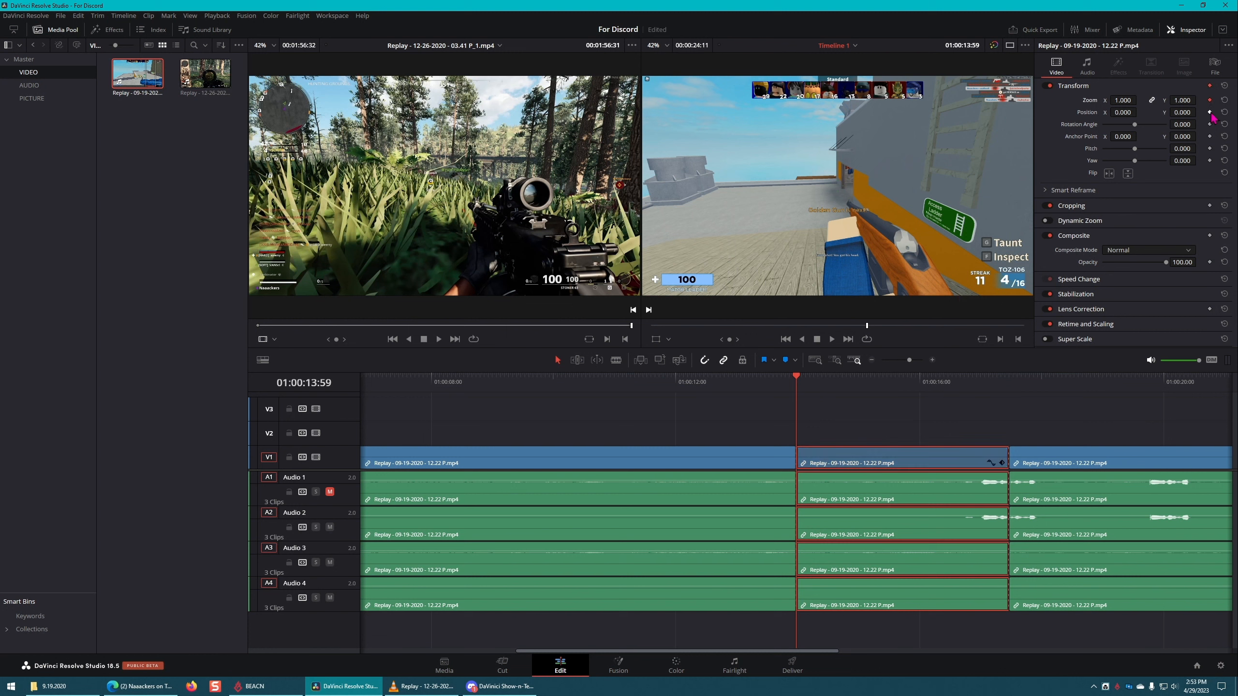
click(1210, 113)
key(ctrl+s)
Step: Keyframe the middle section at 01:00:15:26 with zoom 9.630 and position X -420, Y -337, and save the project
mouse_move(798, 381)
mouse_down()
mouse_move(830, 380)
mouse_move(800, 381)
mouse_up()
drag(800, 381, 887, 385)
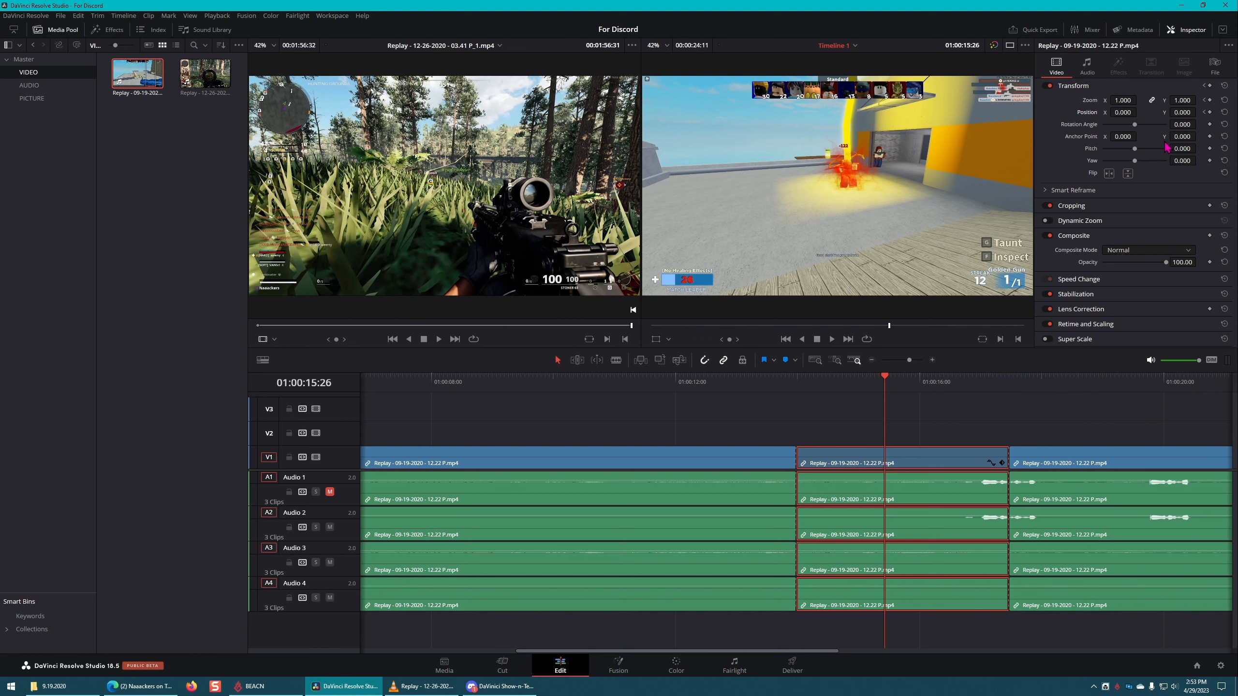
click(1210, 100)
click(1210, 112)
drag(1123, 100, 928, 112)
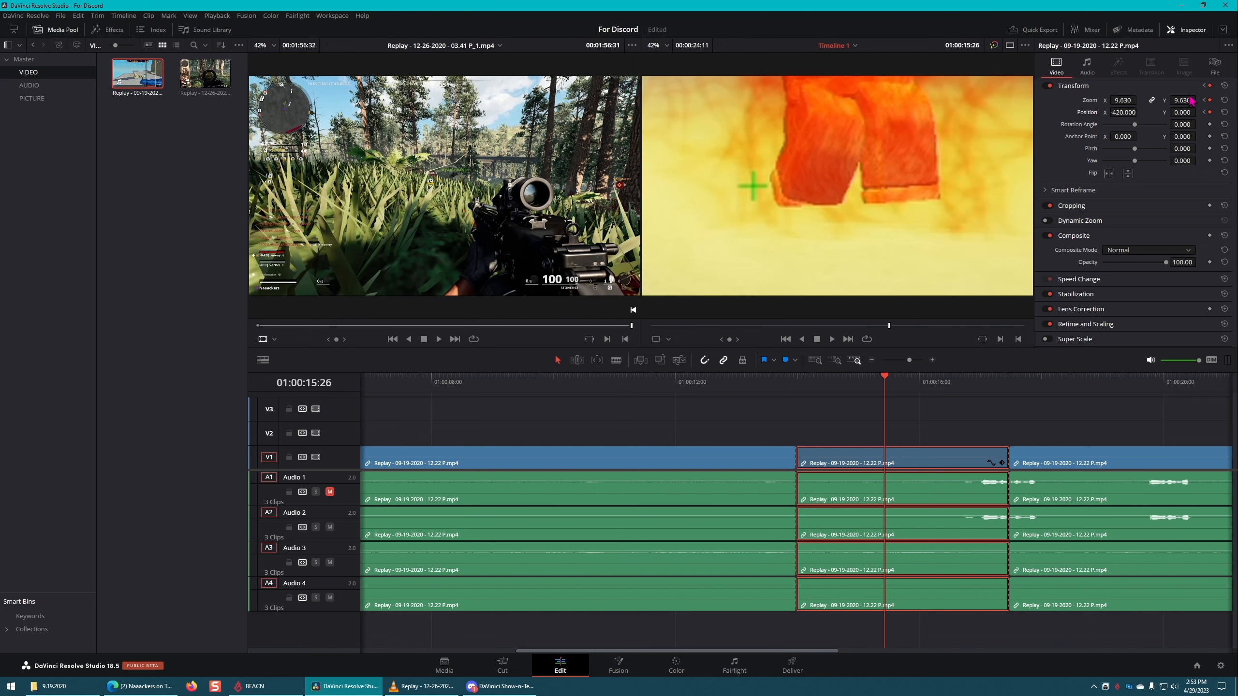
drag(1182, 111, 1199, 112)
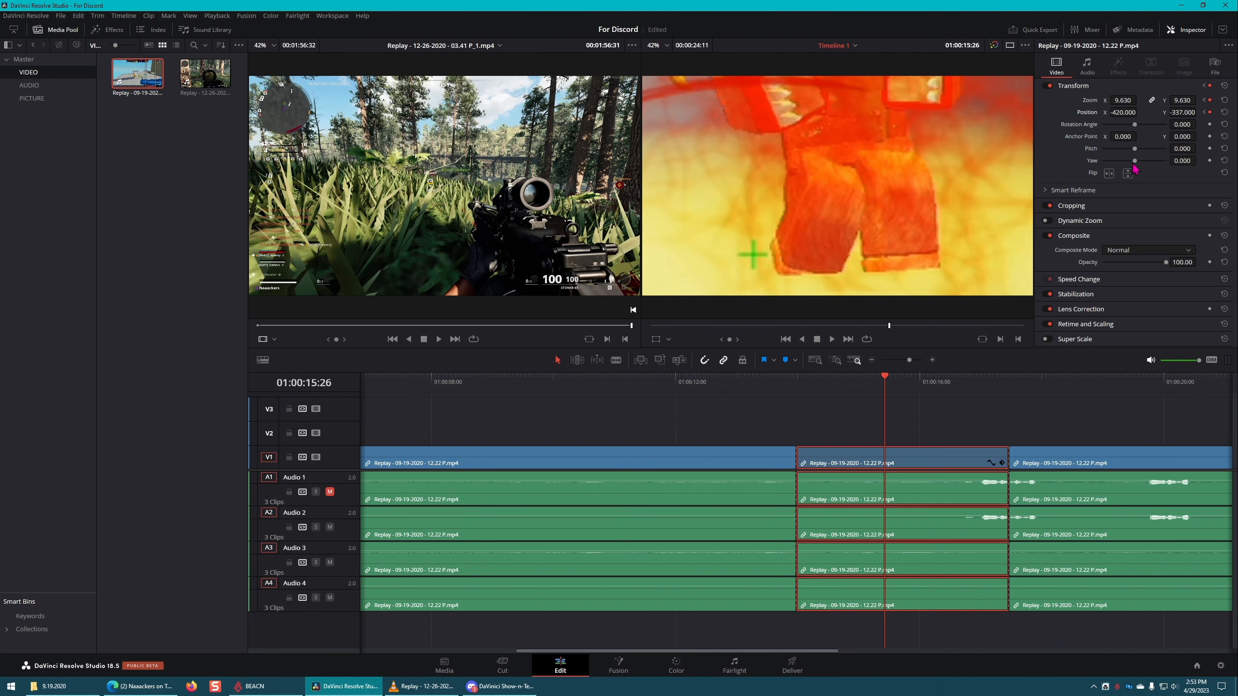
key(ctrl+s)
Step: Play the timeline from before the middle section to review the animated zoom and position
click(730, 385)
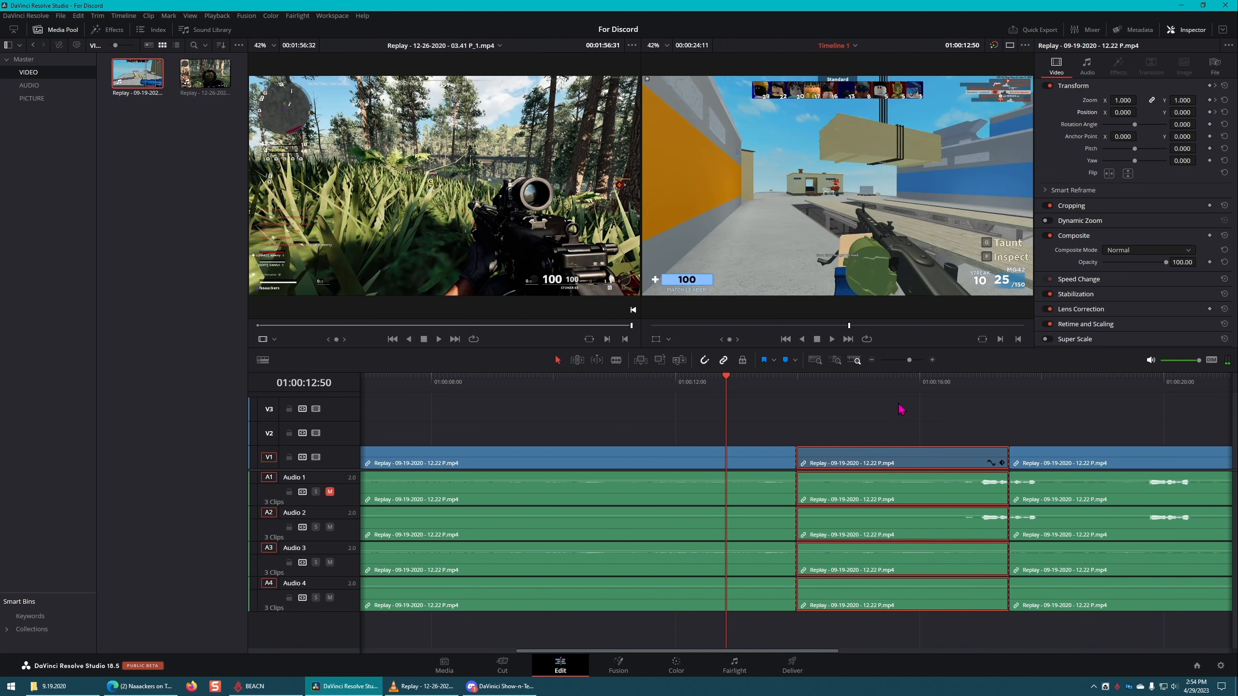
key(space)
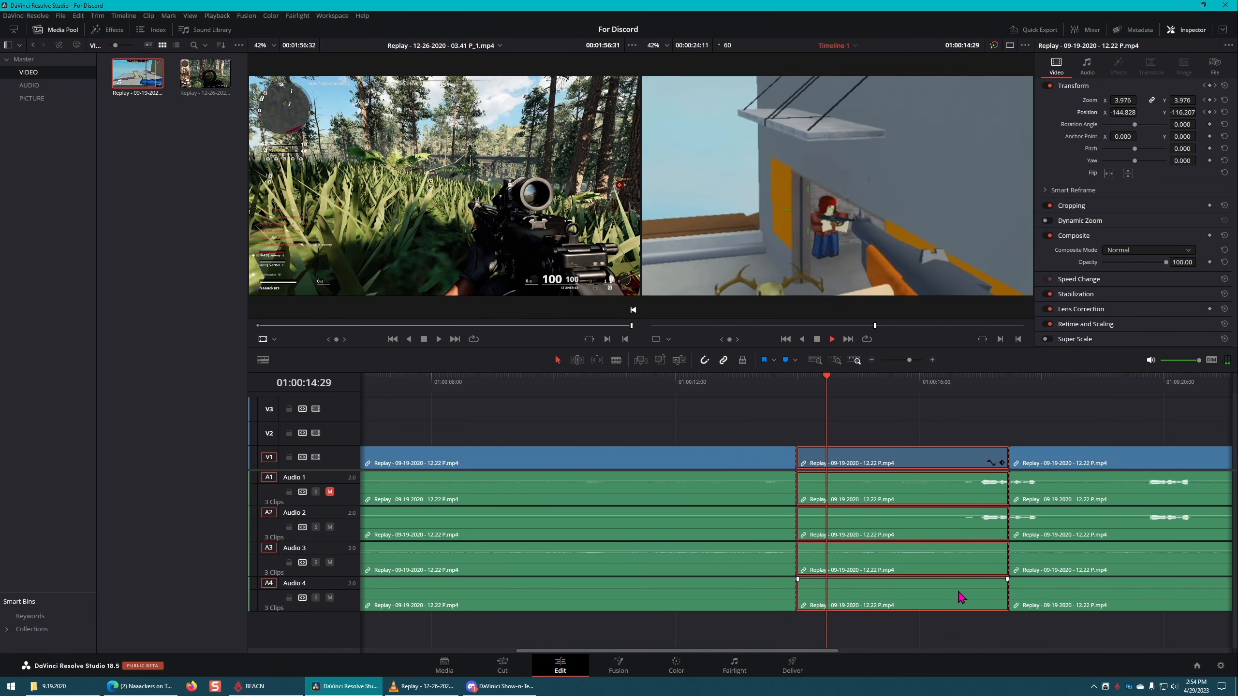
key(space)
key(space)
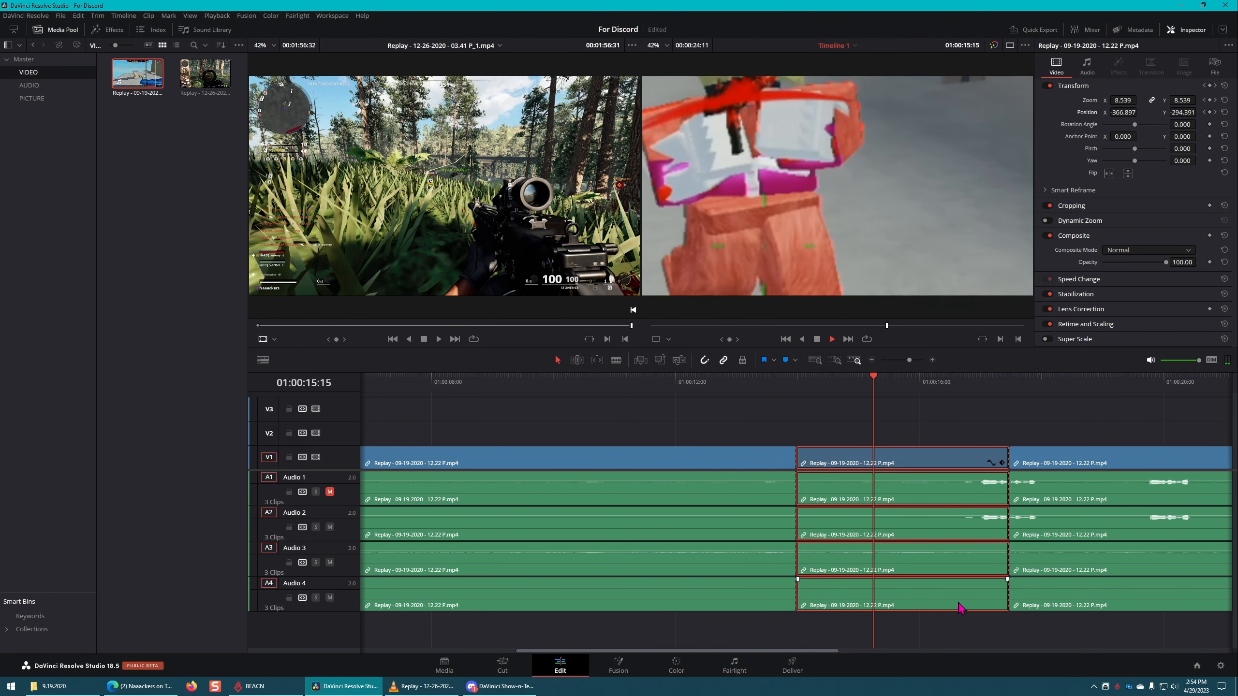
key(space)
drag(835, 384, 698, 381)
key(space)
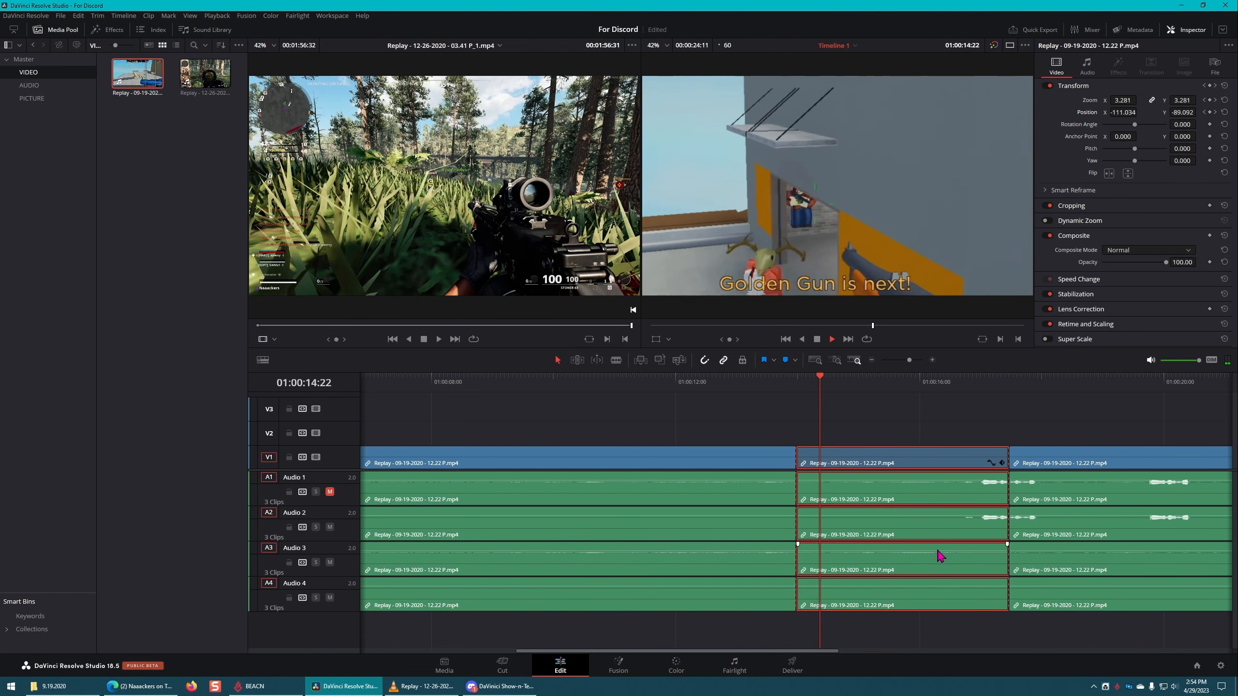
key(space)
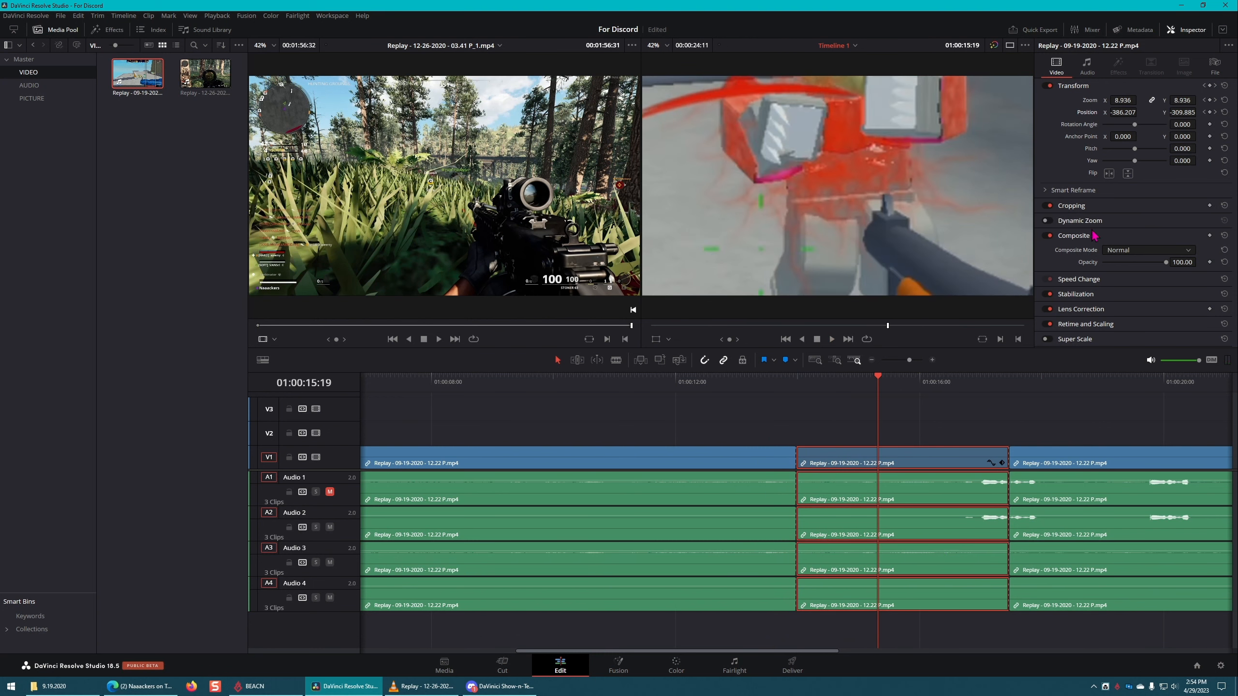
Step: Scrub through the middle section and step back through its zoom keyframes to the one at 01:00:13:59
click(832, 383)
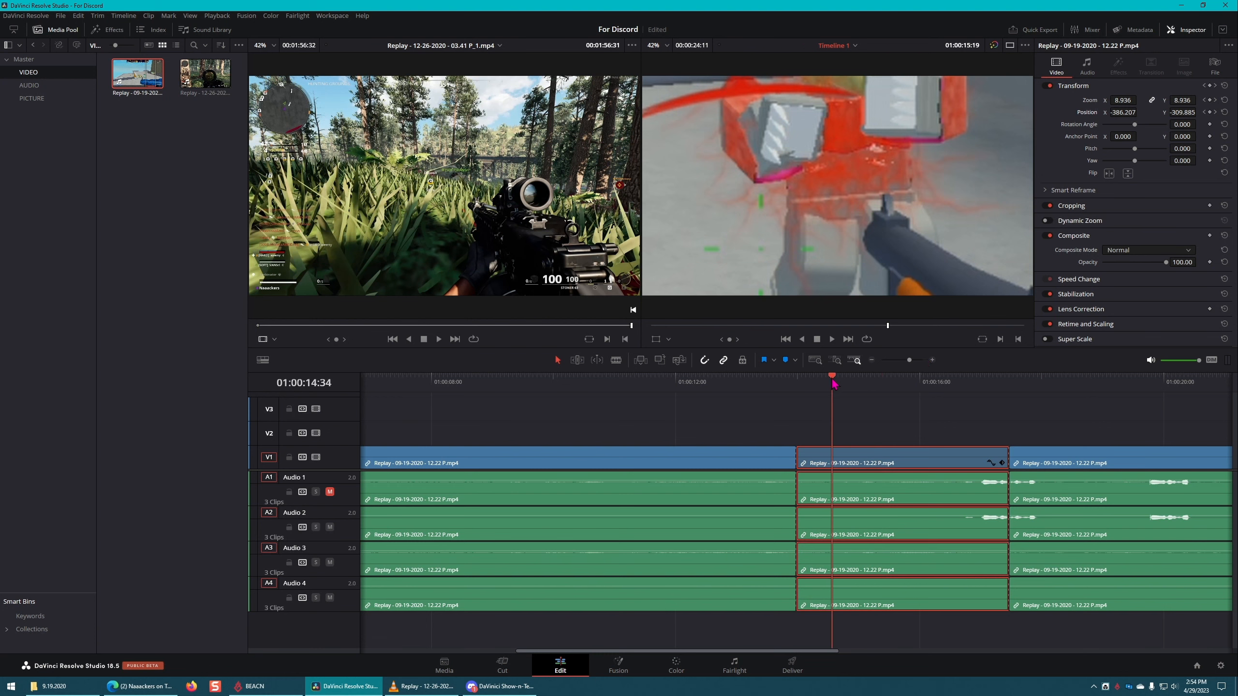
drag(835, 384, 801, 382)
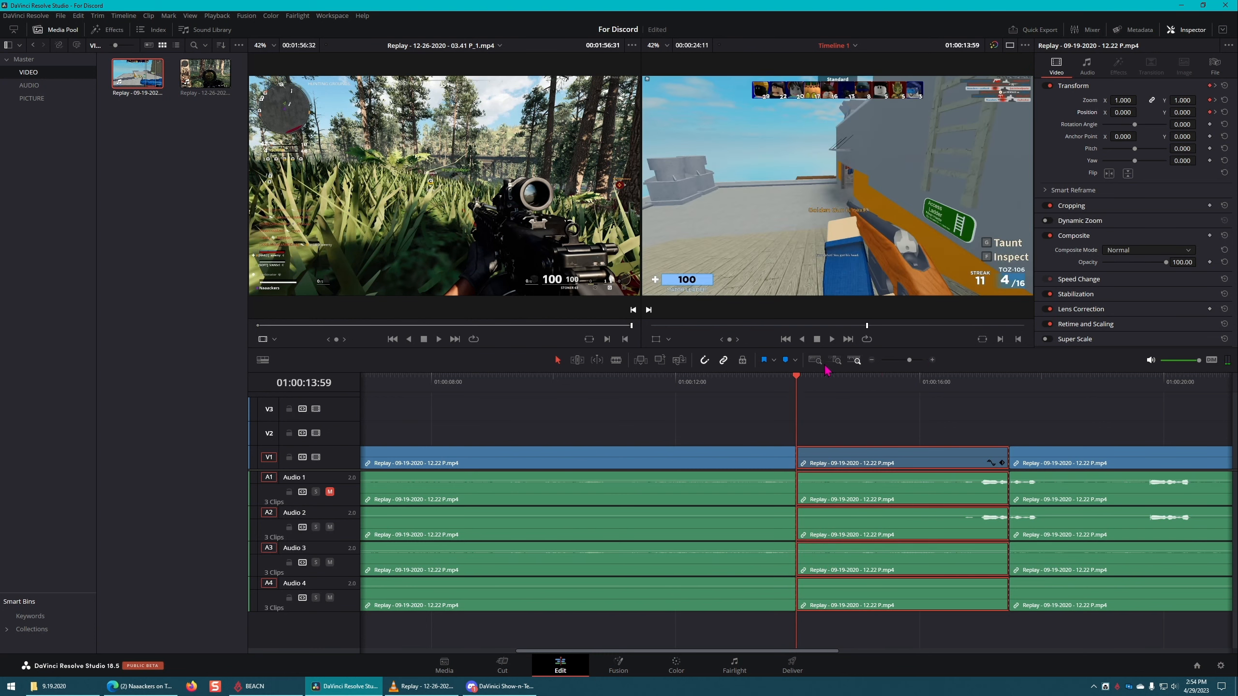
drag(934, 391, 983, 388)
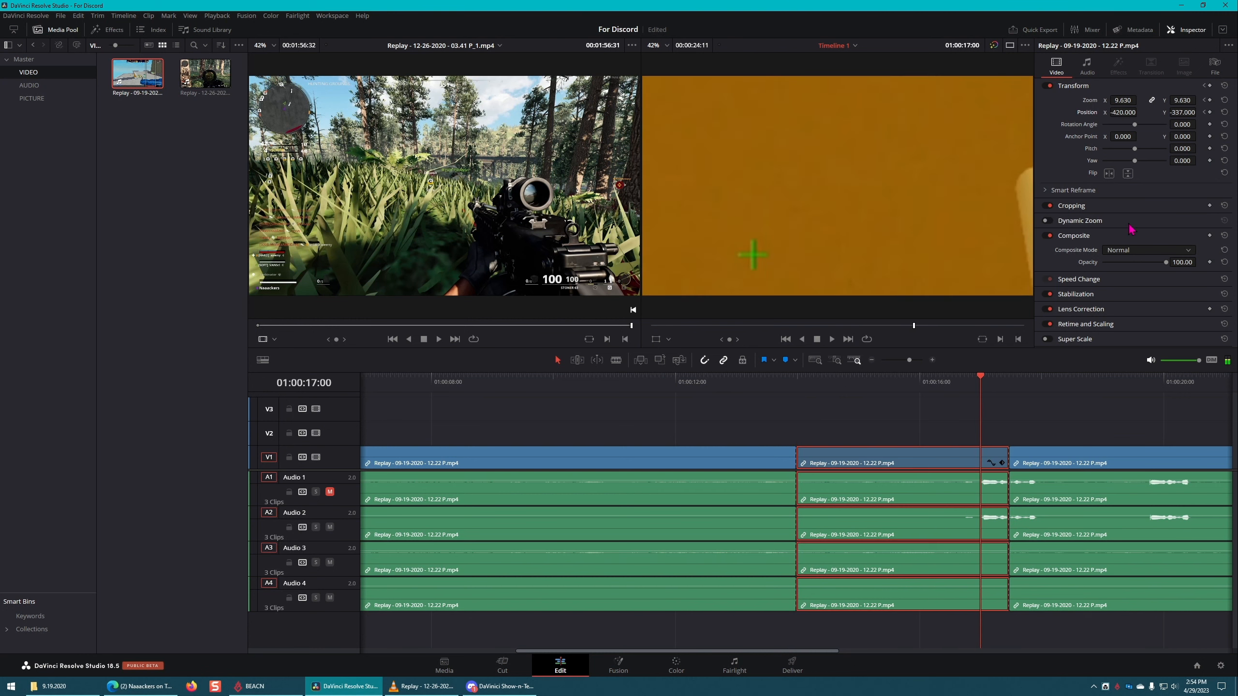
click(1204, 101)
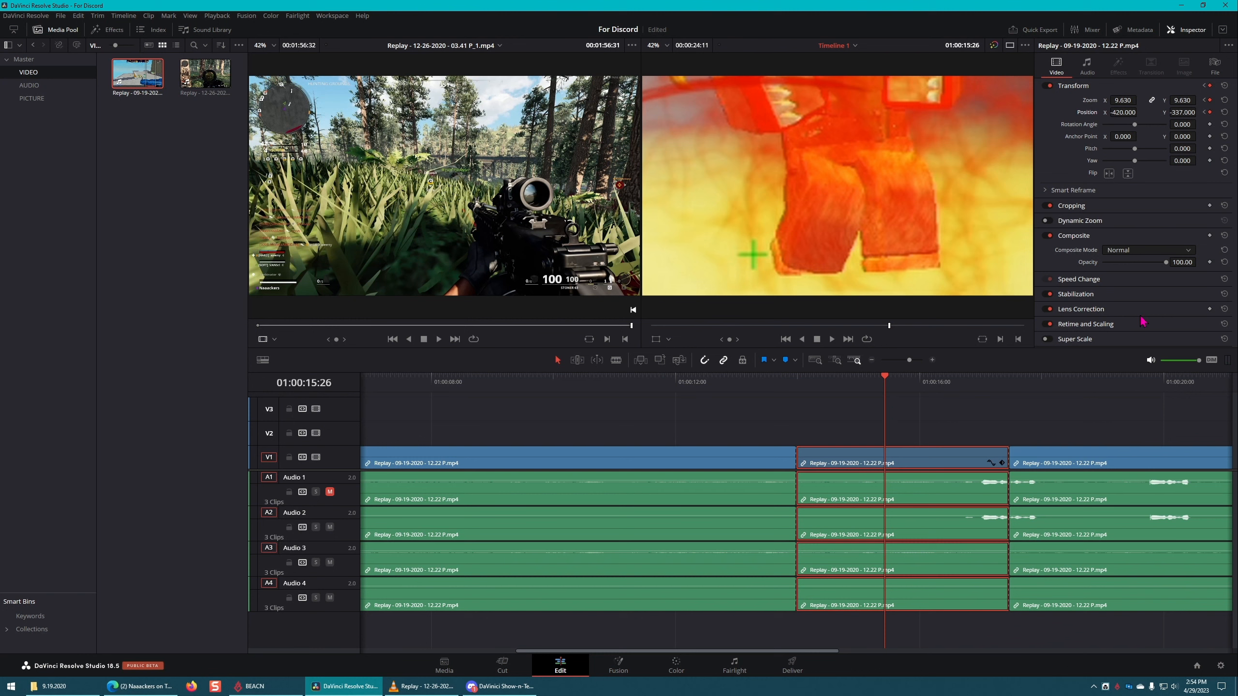
click(1205, 101)
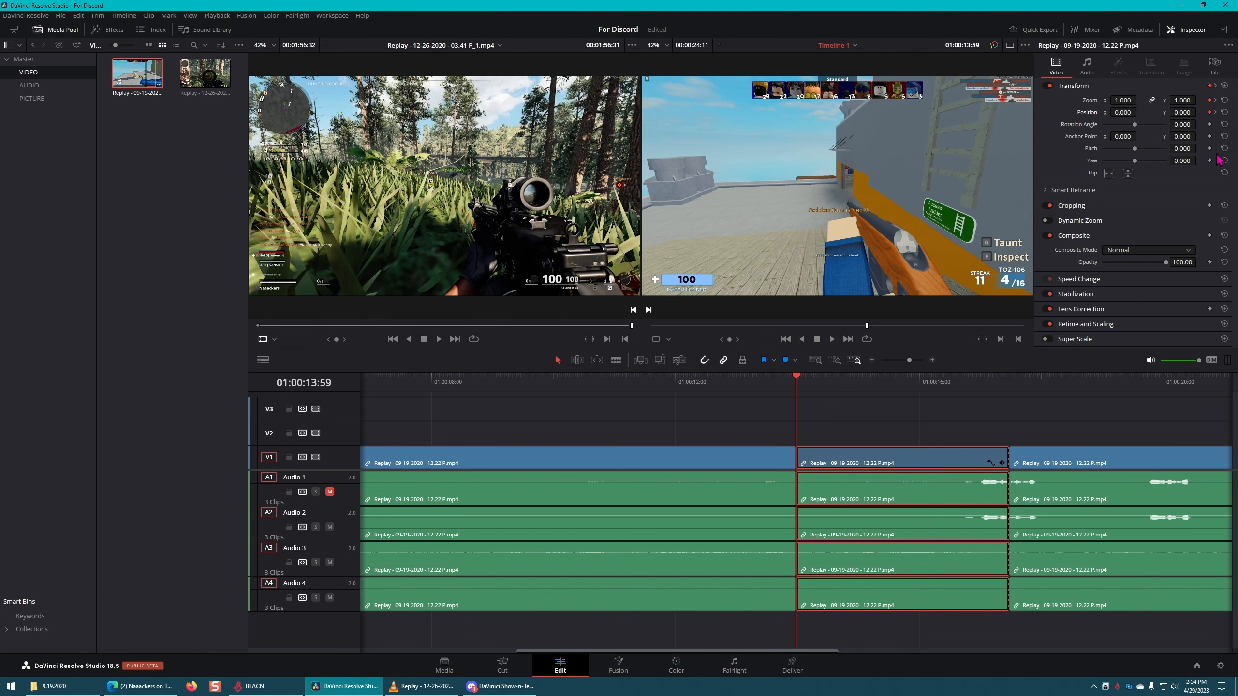
Step: Delete the zoom and position keyframes at 01:00:15:26 and save the project
click(1216, 101)
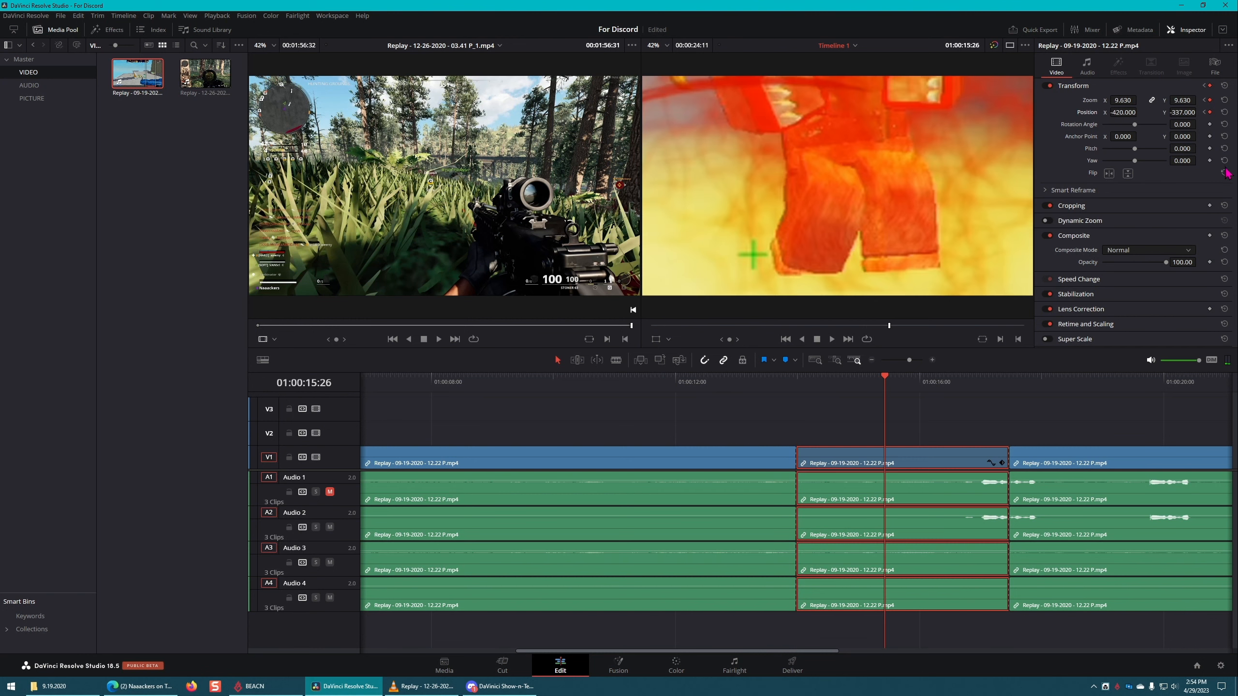
click(1209, 100)
click(1210, 112)
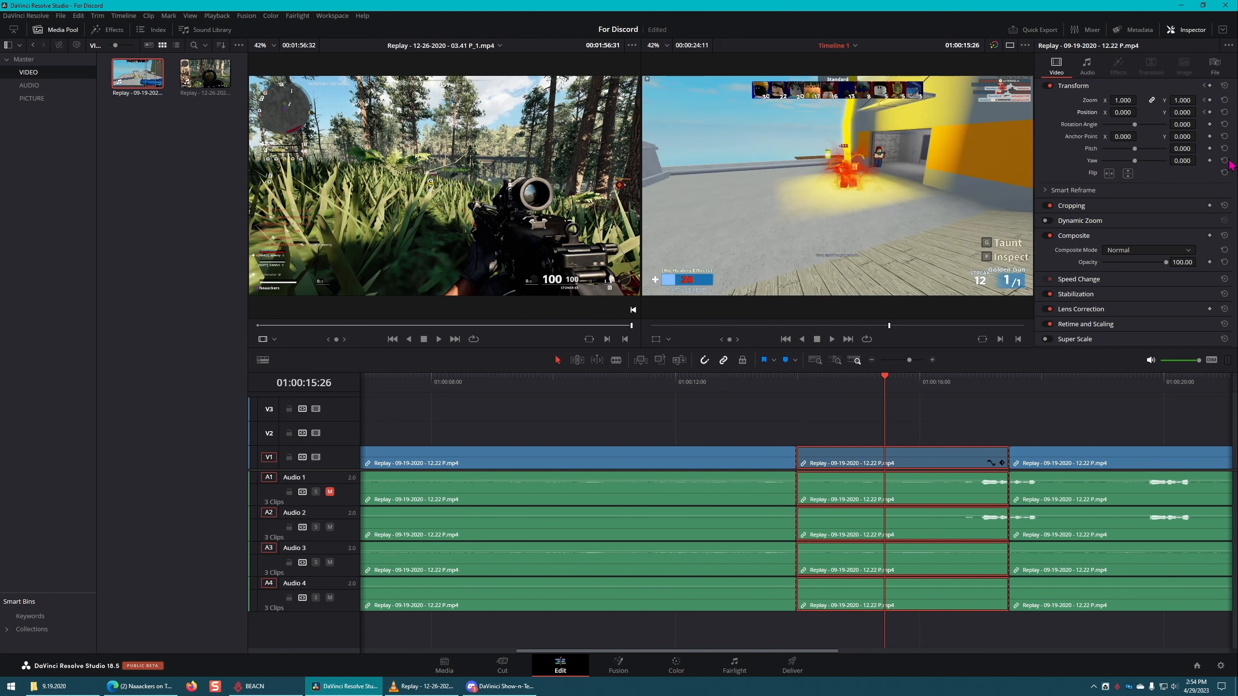
key(ctrl+s)
Step: Keyframe zoom and position at 01:00:14:36 in the middle section with zoom 3.810, and play back from before the section
drag(885, 382, 835, 386)
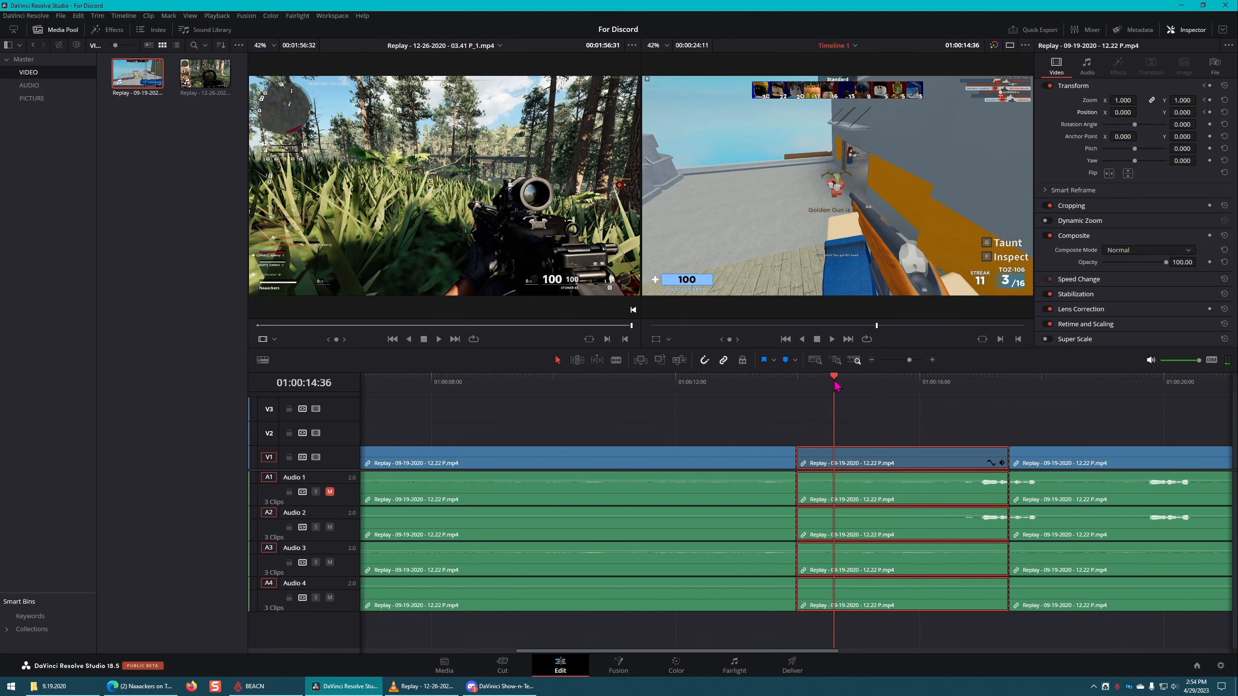
click(1210, 101)
click(1210, 112)
drag(1121, 100, 1174, 100)
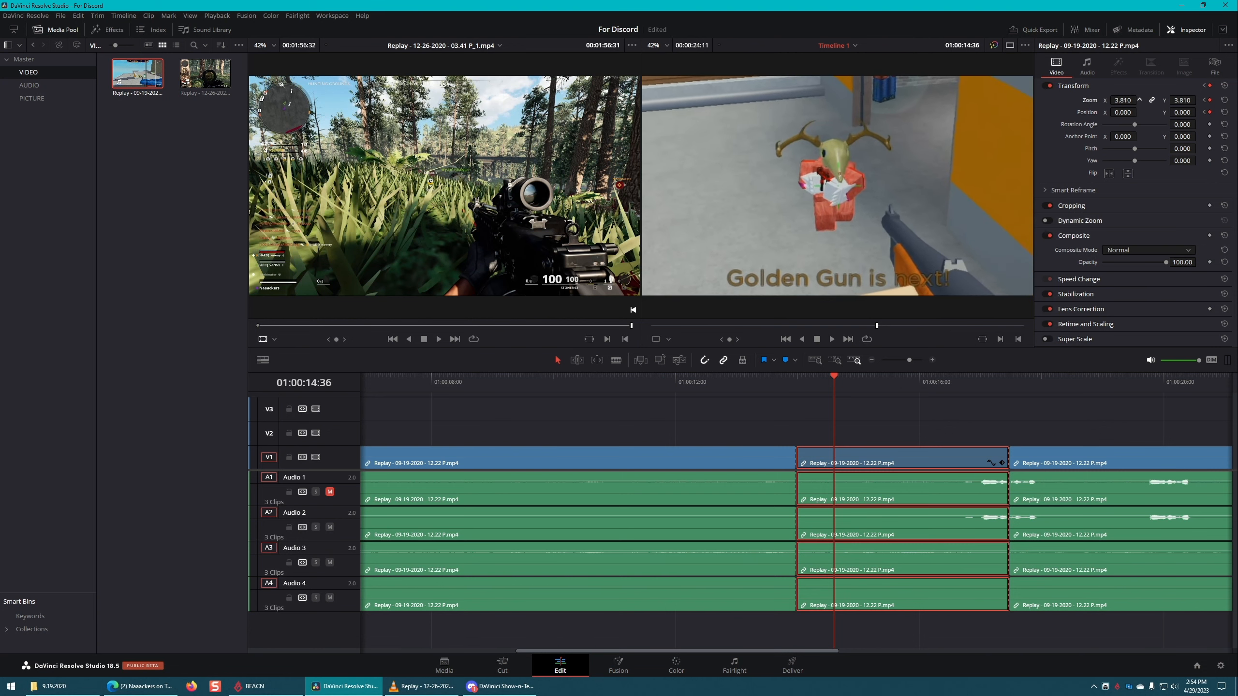
click(729, 379)
key(space)
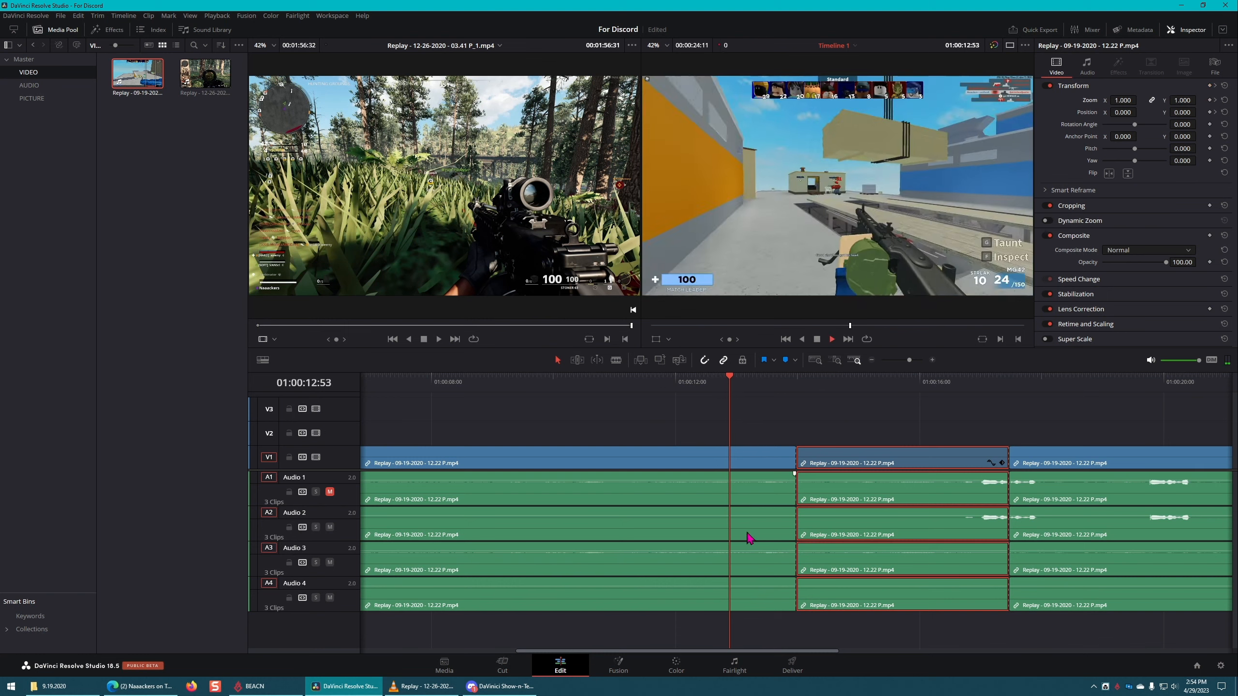
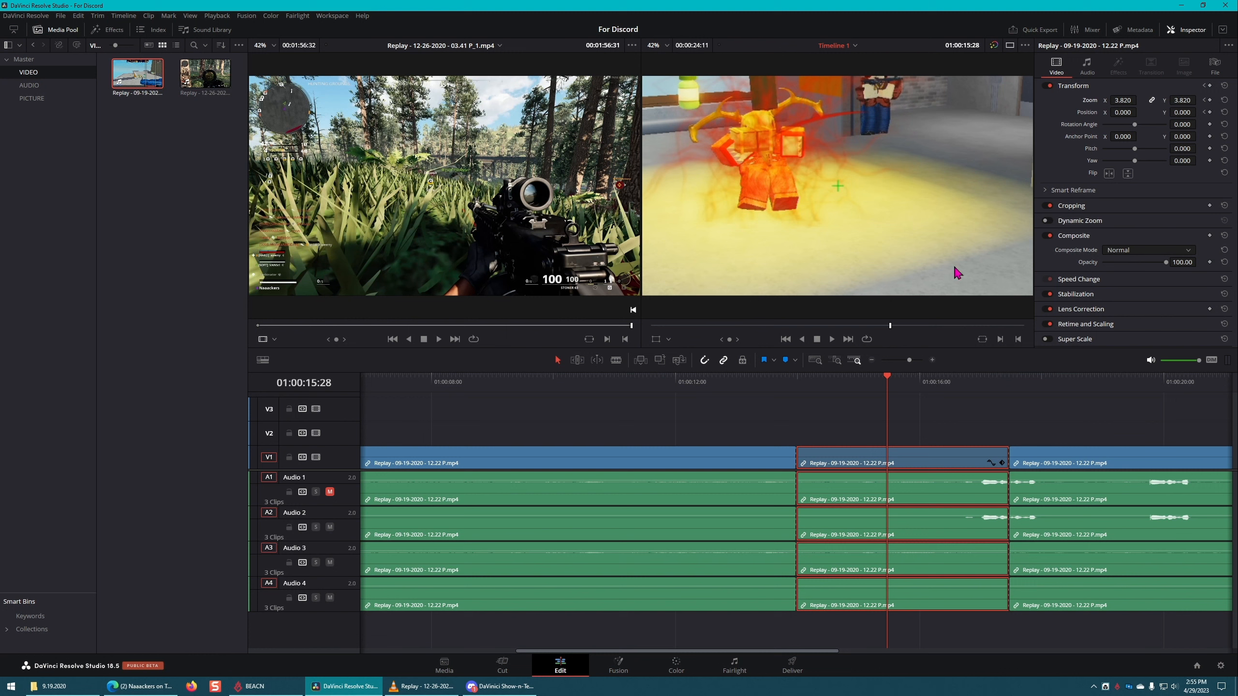
Step: Turn on the viewer's Transform overlay and move the middle section's frame to position X -225.743, Y -318.416 at 01:00:15:28
click(669, 341)
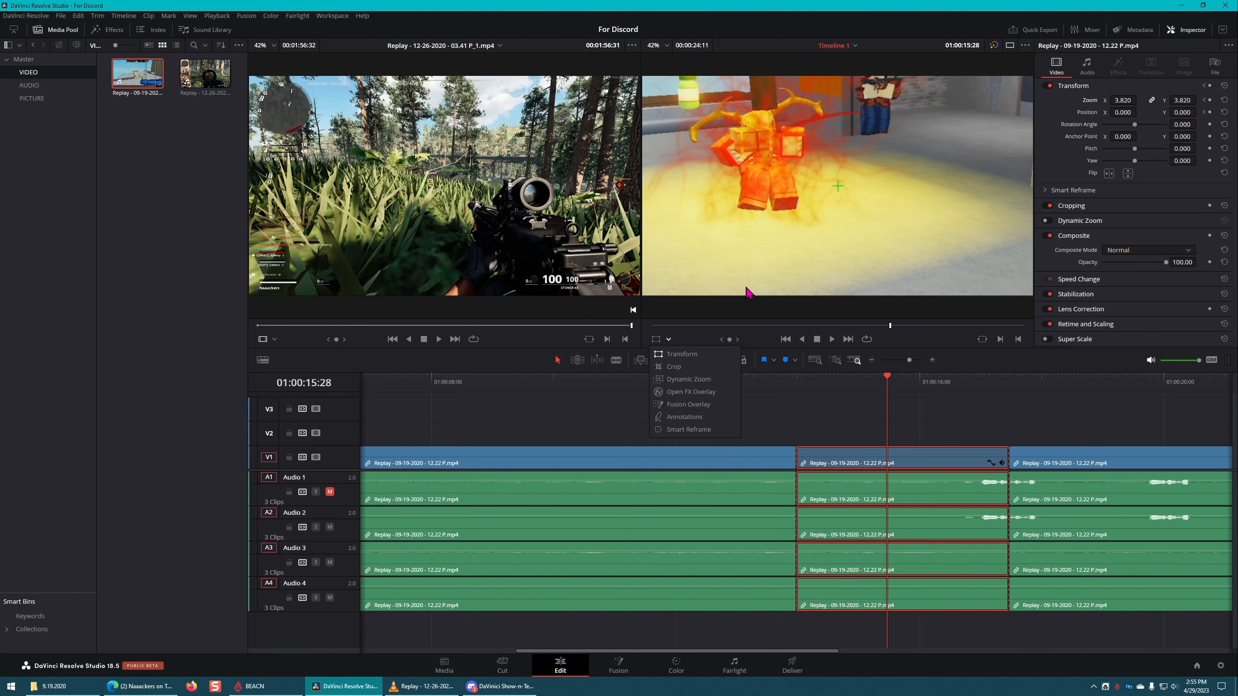
click(815, 414)
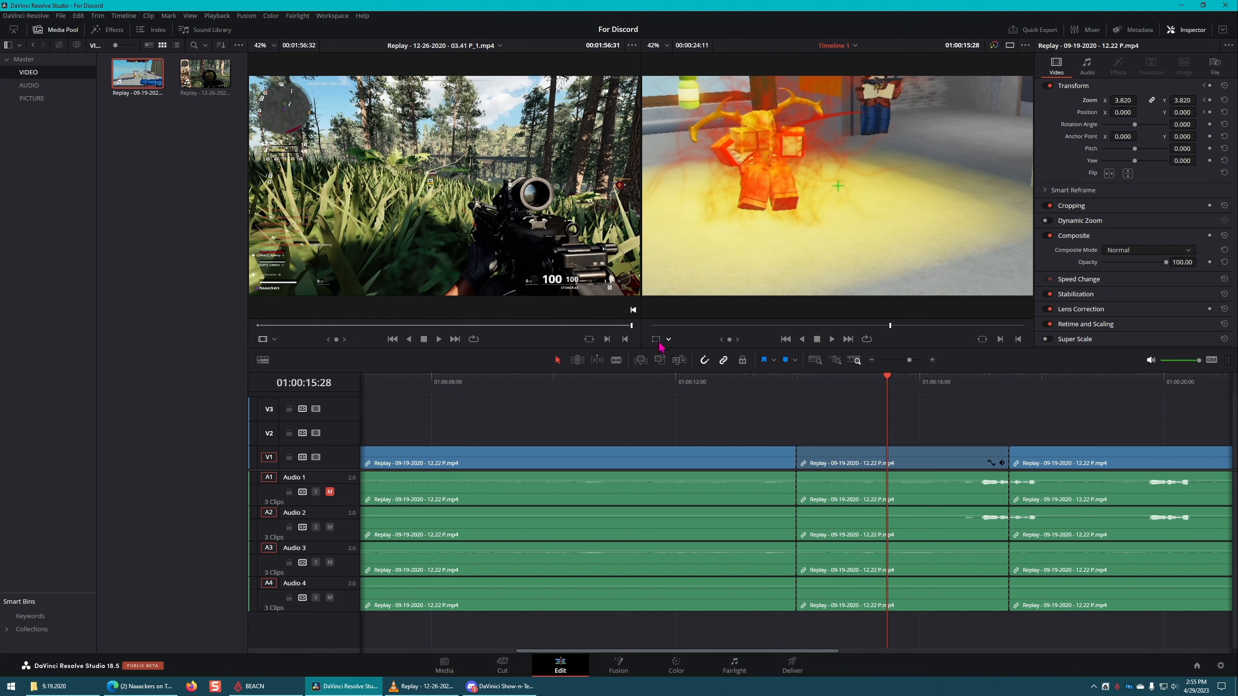
click(658, 343)
mouse_move(906, 207)
mouse_down()
mouse_move(828, 216)
mouse_move(932, 258)
mouse_move(876, 140)
mouse_move(863, 234)
mouse_move(912, 221)
mouse_move(846, 199)
mouse_move(716, 232)
mouse_move(900, 209)
mouse_move(783, 257)
mouse_up()
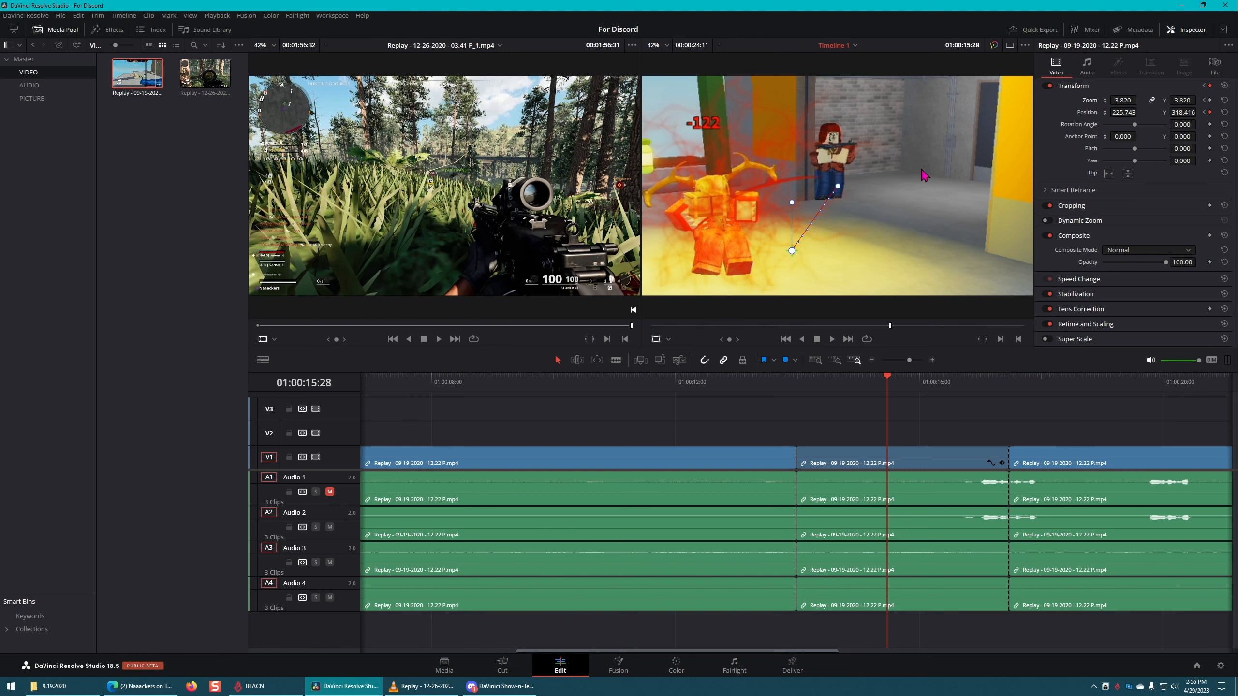
Step: Shrink the middle section's frame to zoom 0.185, move it to position X -693.377, Y 140.966, and play back the section
scroll(938, 173, down, 3)
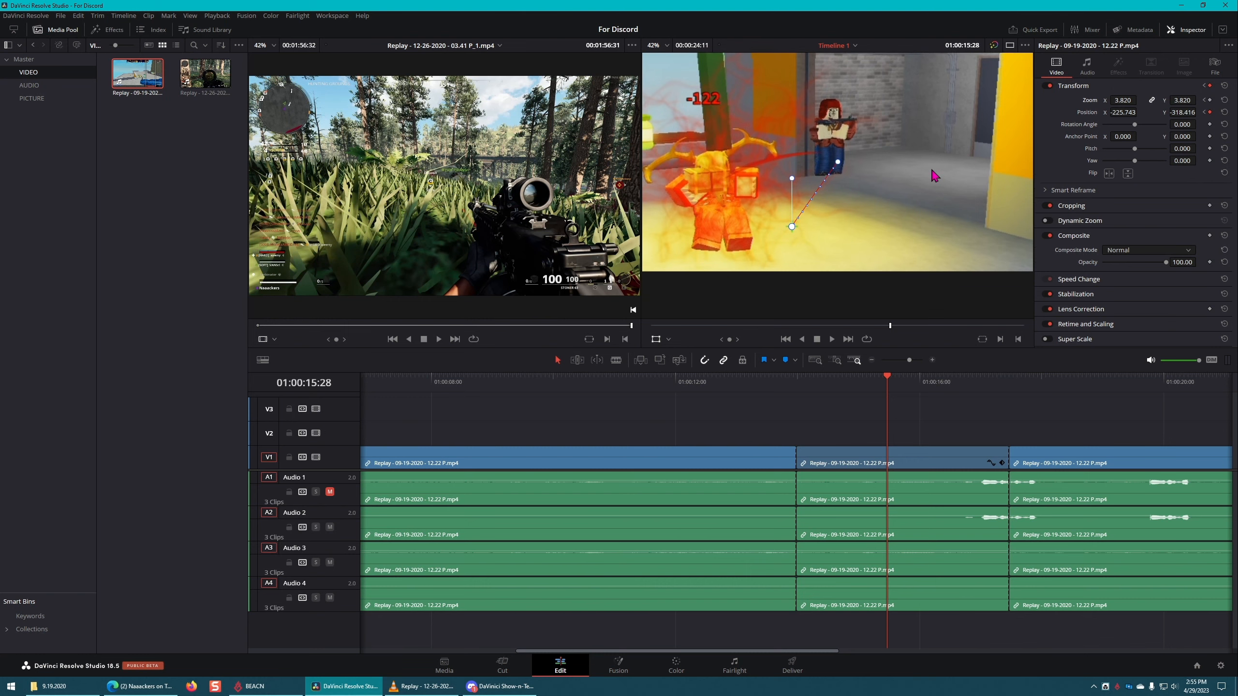
scroll(929, 181, down, 3)
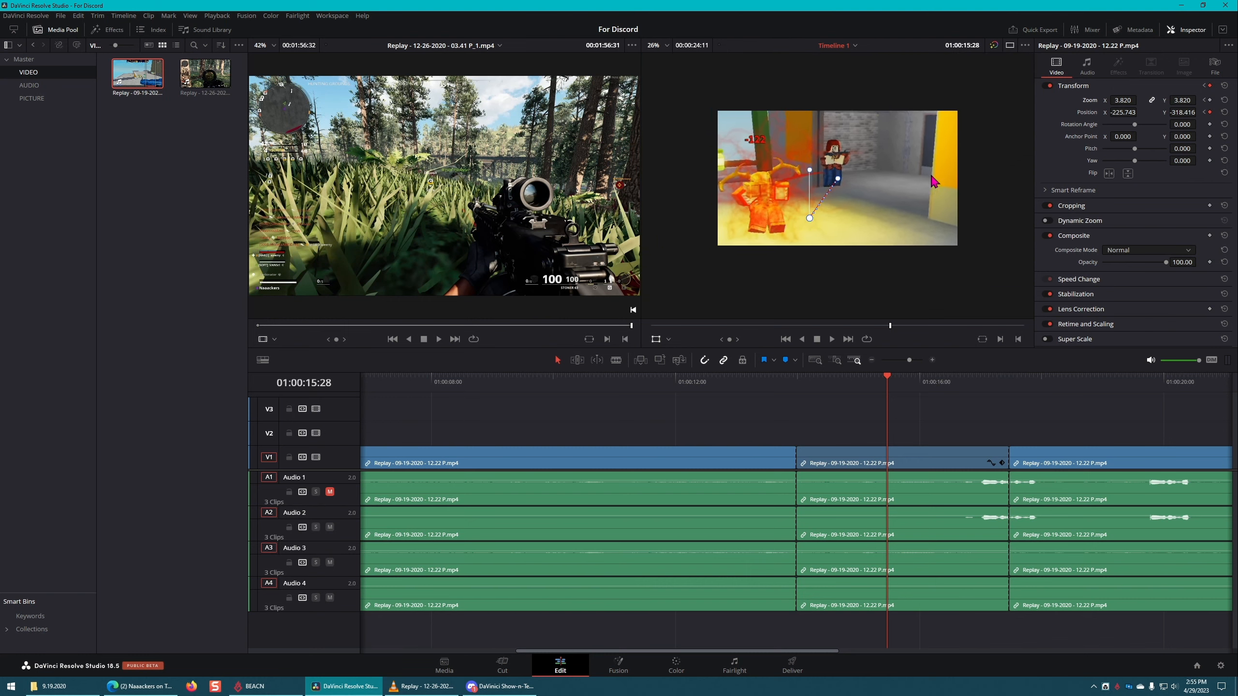
scroll(930, 181, up, 2)
scroll(932, 180, down, 1)
scroll(493, 198, down, 9)
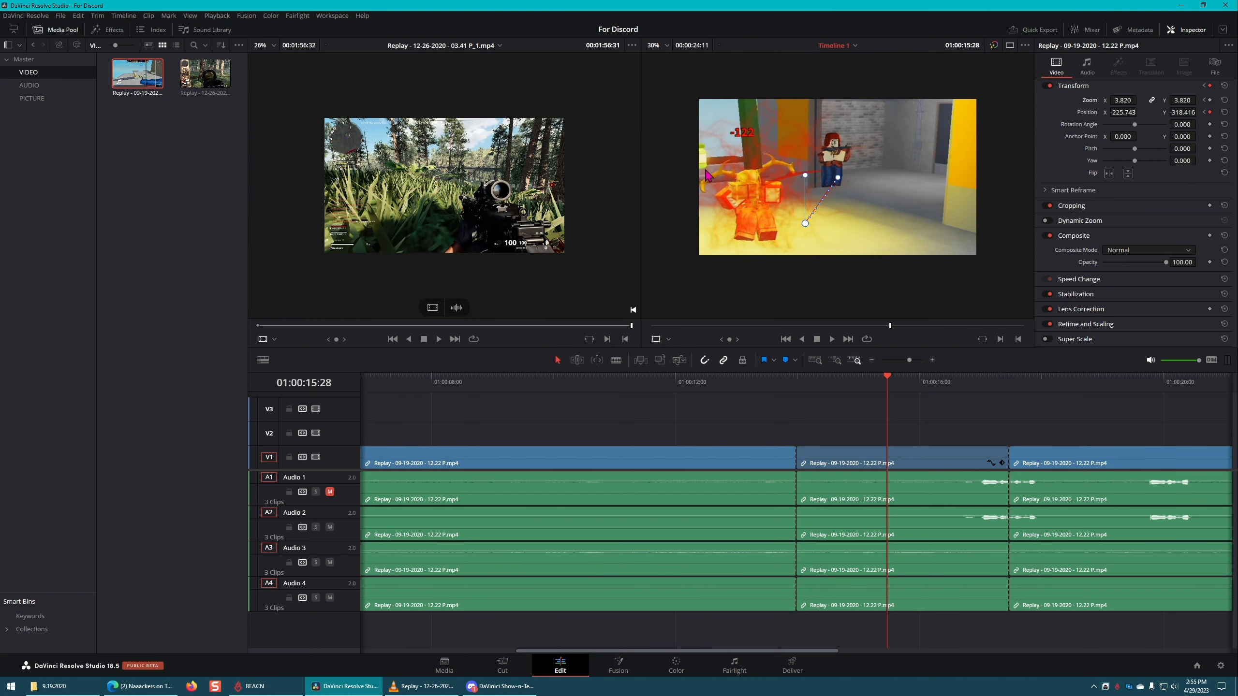
scroll(911, 180, down, 6)
scroll(911, 182, up, 7)
scroll(912, 183, down, 1)
scroll(915, 181, down, 3)
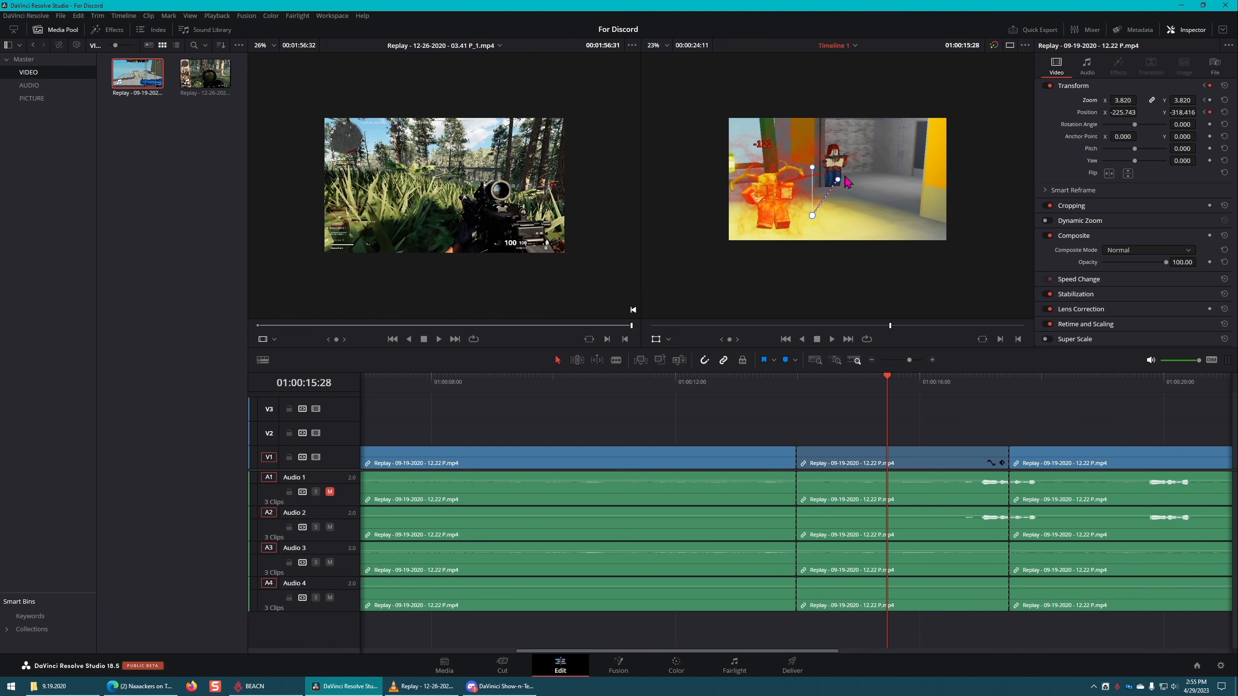
scroll(973, 181, up, 1)
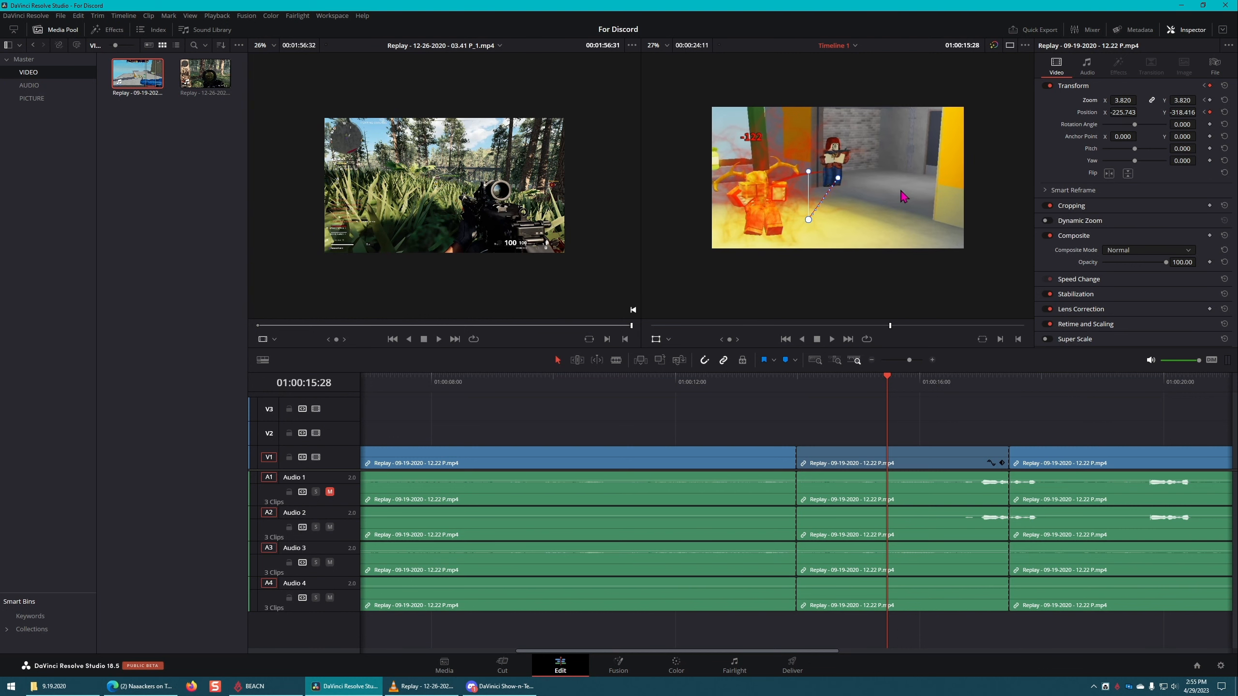
scroll(912, 195, up, 1)
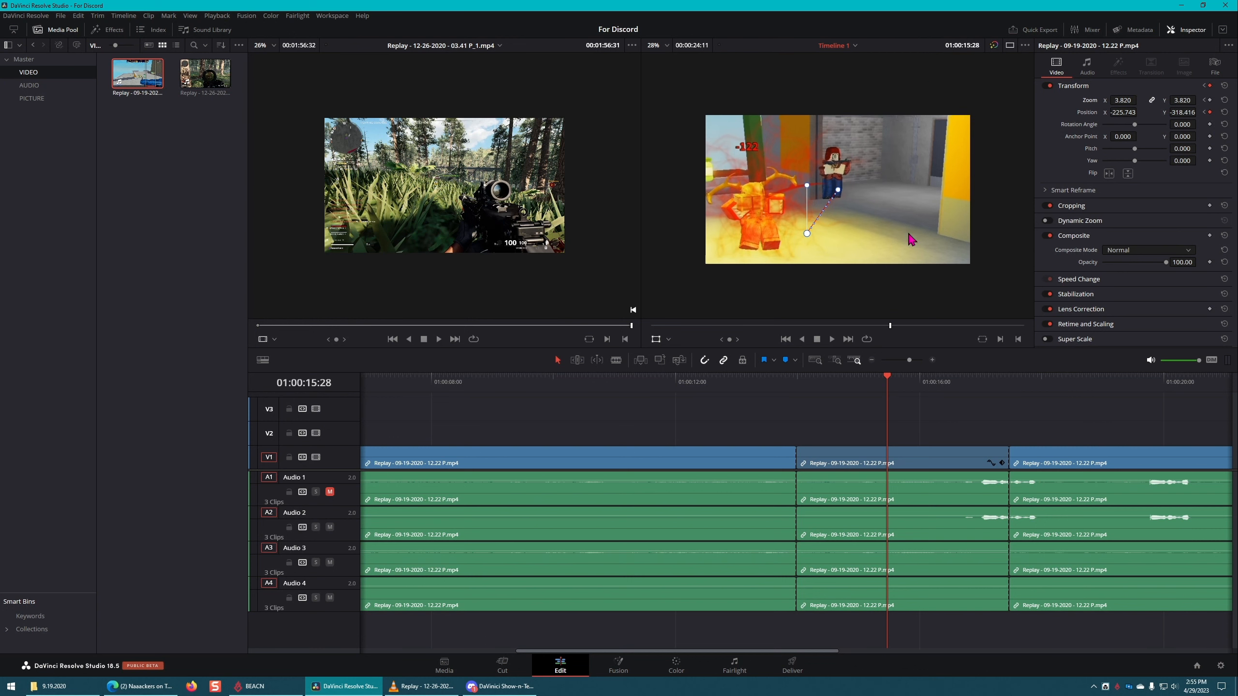
scroll(911, 239, down, 1)
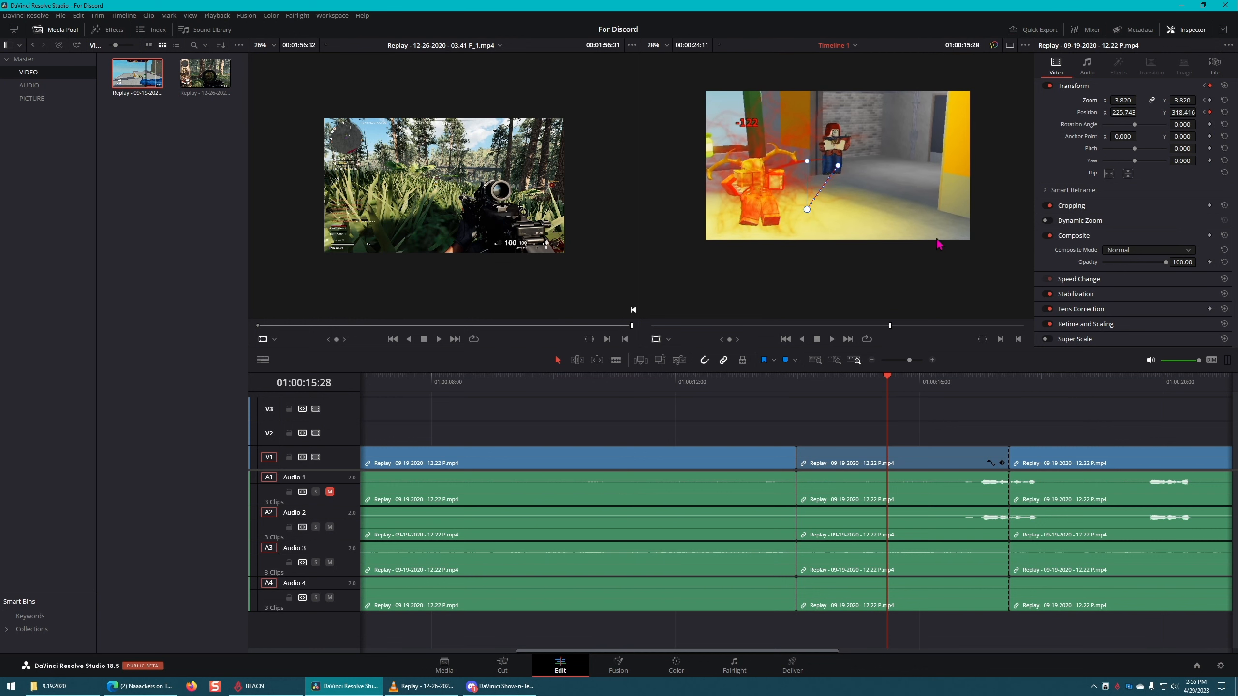
scroll(914, 188, down, 5)
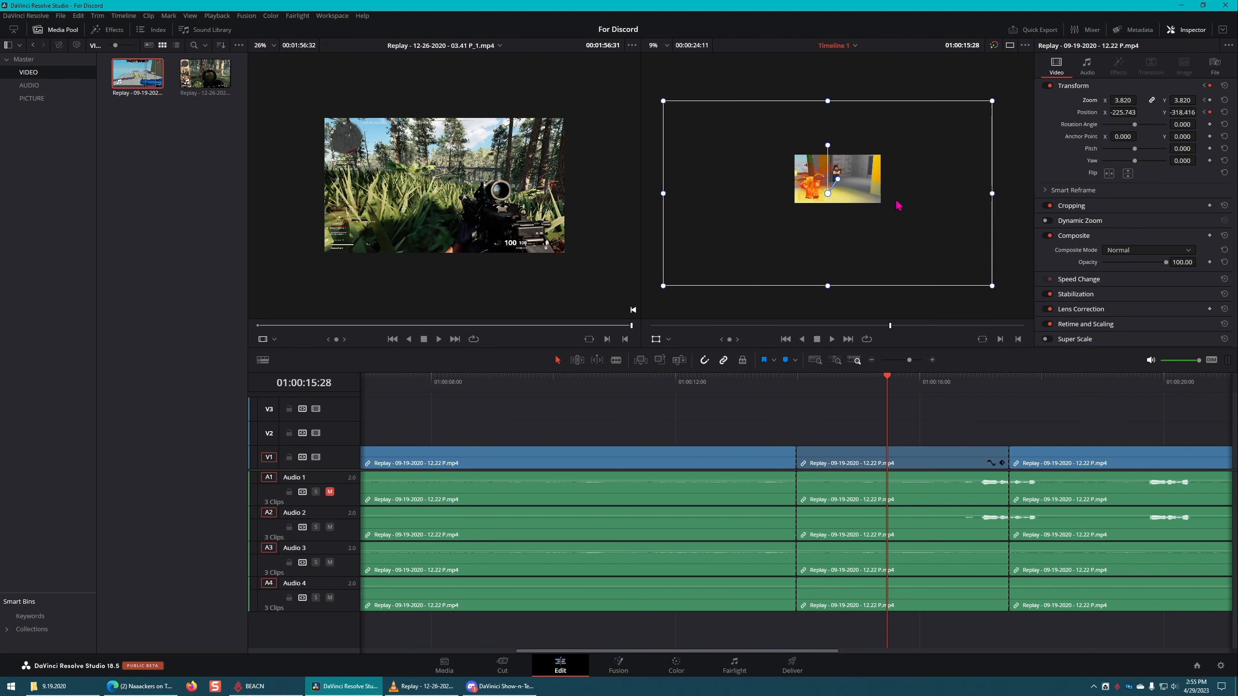
drag(947, 126, 837, 188)
scroll(828, 205, up, 5)
drag(805, 238, 797, 167)
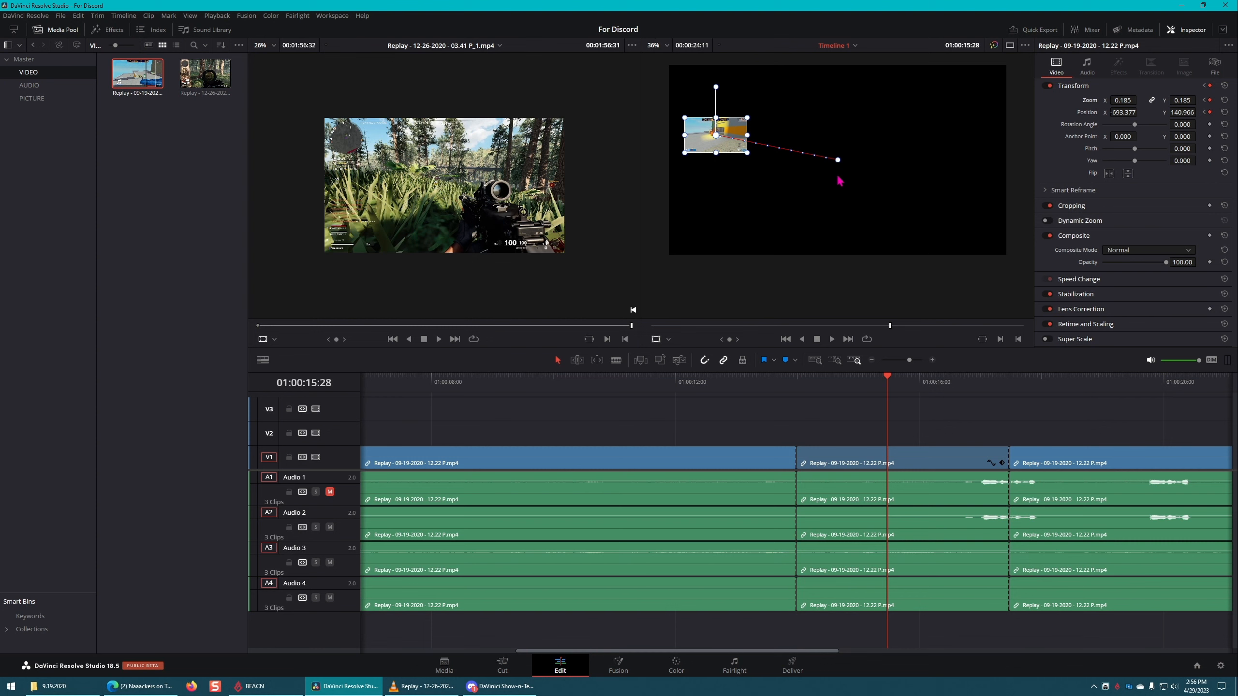
click(798, 385)
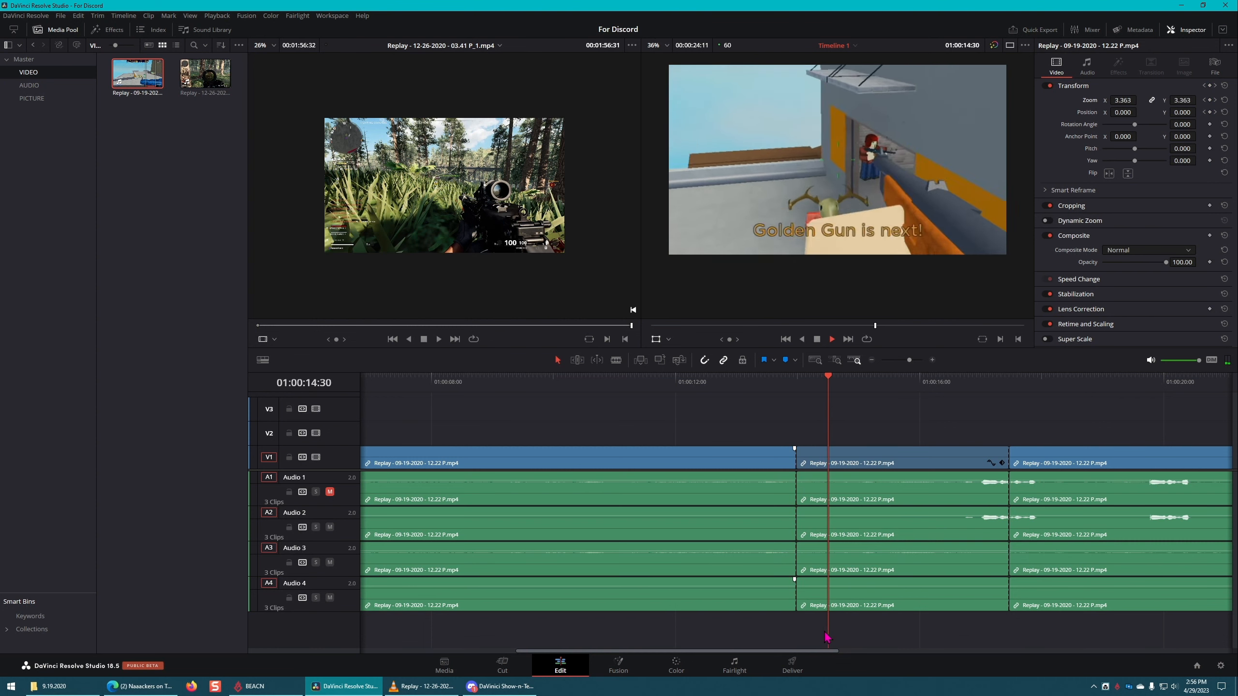
key(space)
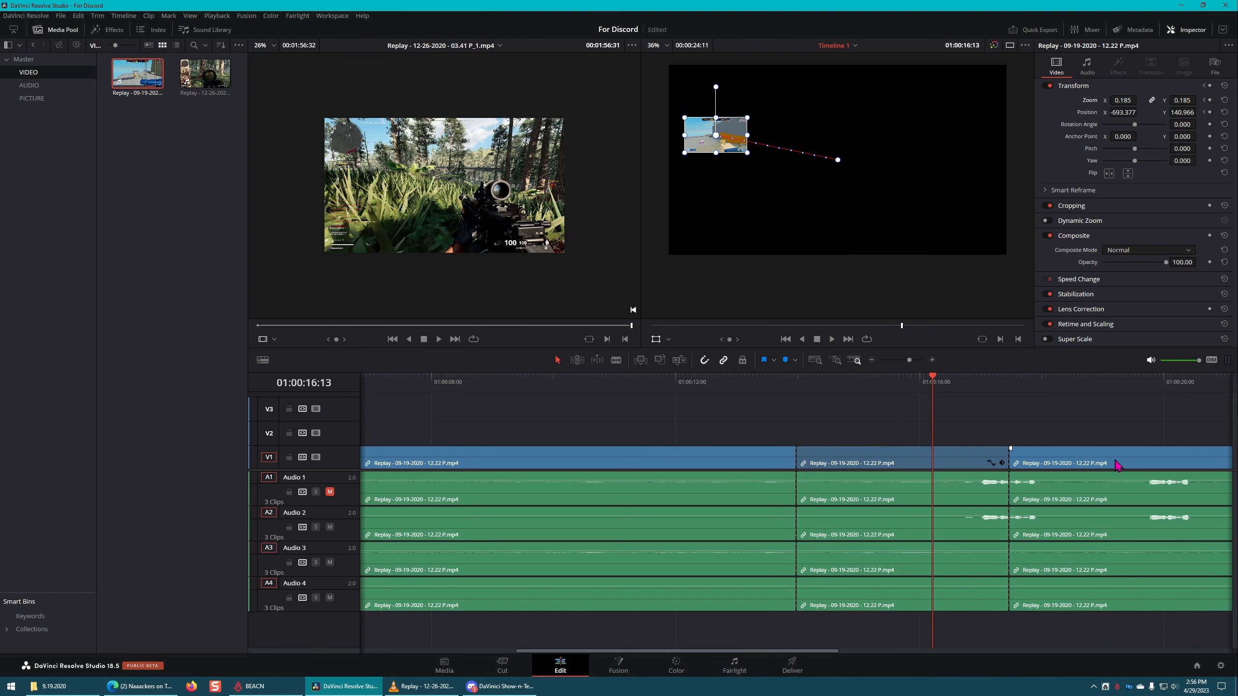
Step: Select the last timeline section, move the playhead to 01:00:19:38, and switch the viewer overlay to Crop
click(1170, 462)
drag(742, 651, 888, 651)
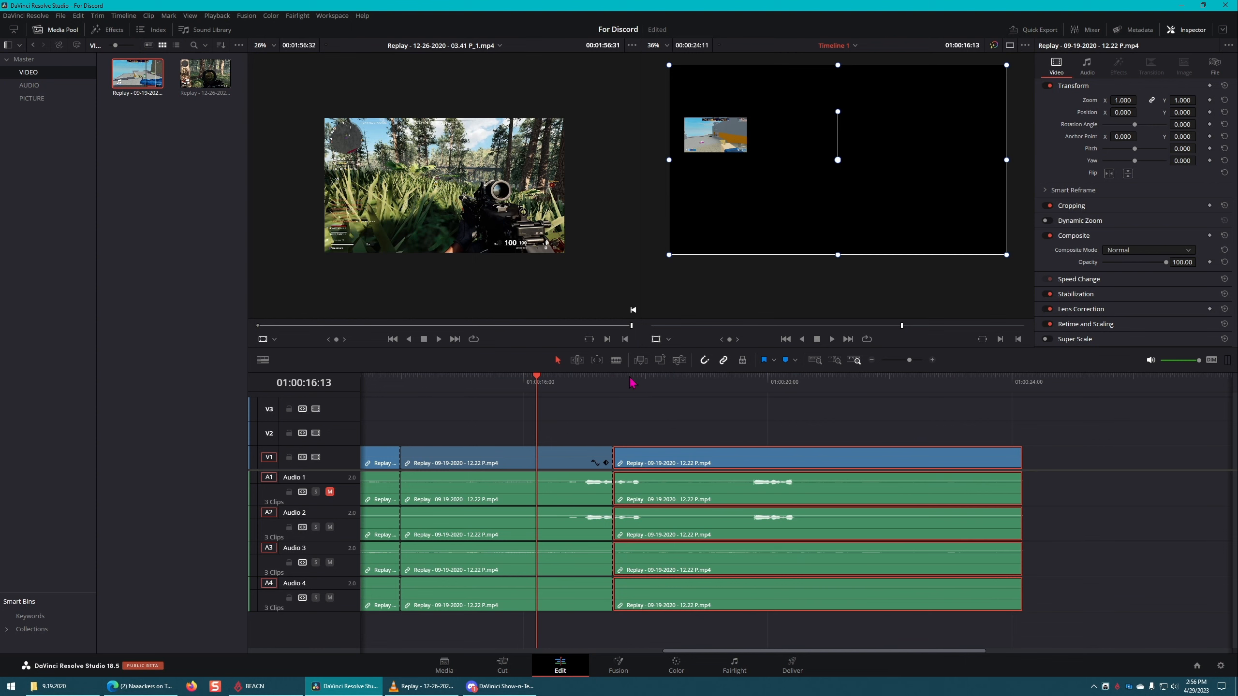
drag(632, 384, 745, 383)
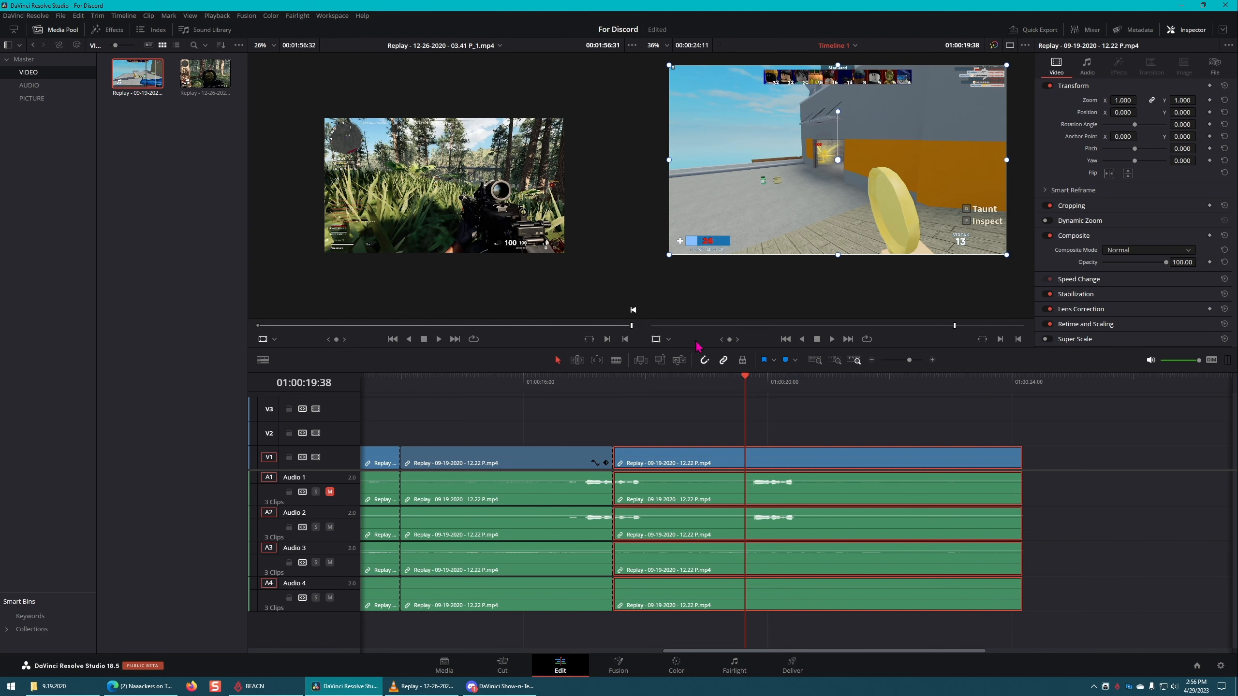
click(668, 340)
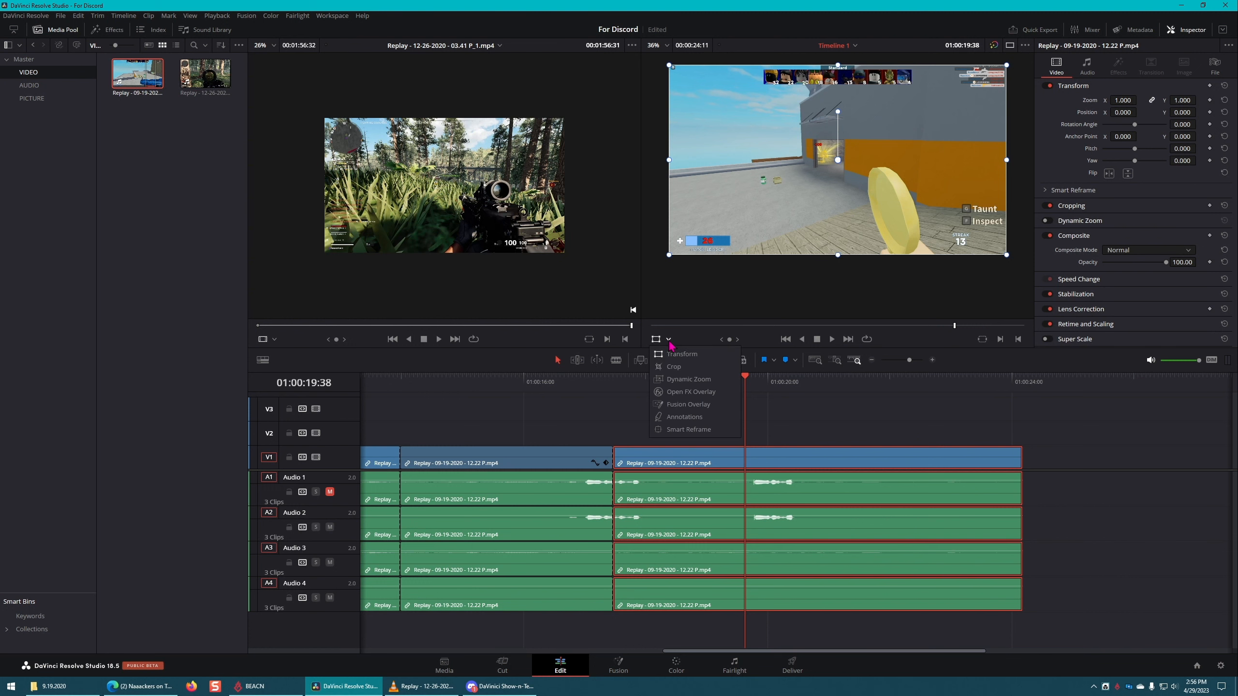
click(676, 367)
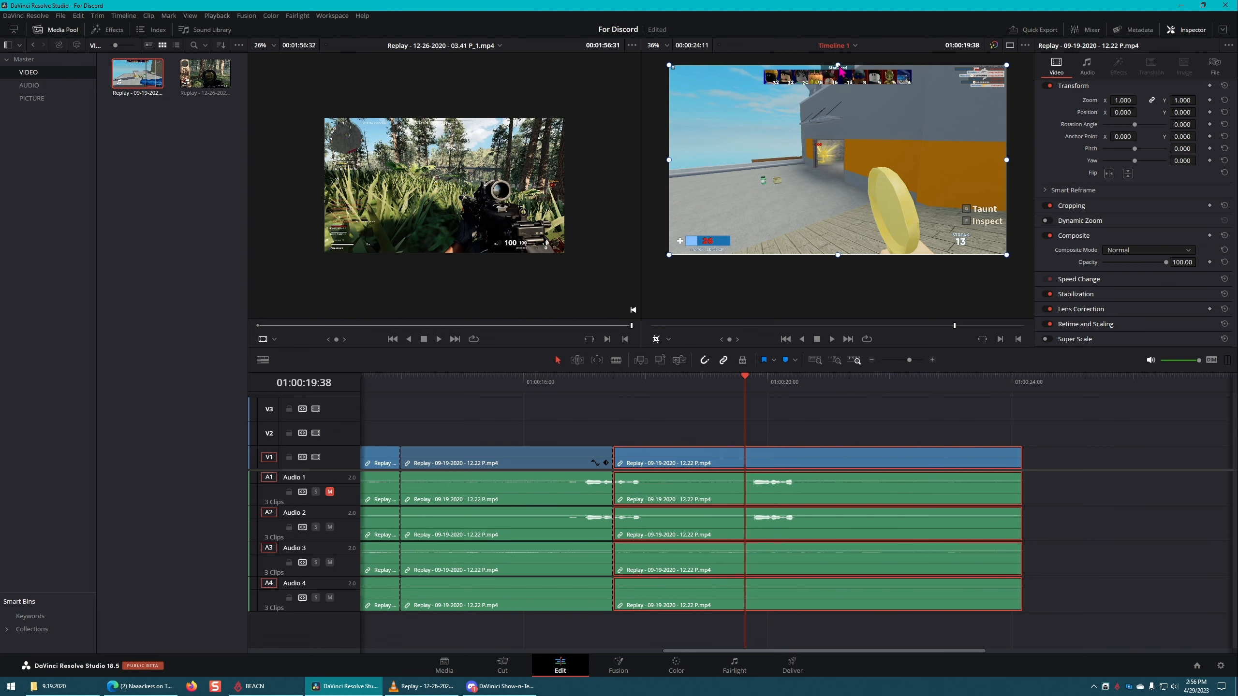
Step: Try the crop handles on the frame's upper, lower and left edges, and expand the Cropping settings
mouse_move(839, 66)
mouse_down()
mouse_move(844, 173)
mouse_move(843, 62)
mouse_up()
mouse_move(838, 255)
mouse_down()
mouse_move(840, 161)
mouse_move(838, 254)
mouse_up()
mouse_move(670, 161)
mouse_down()
mouse_move(718, 161)
mouse_move(669, 161)
mouse_up()
click(1155, 207)
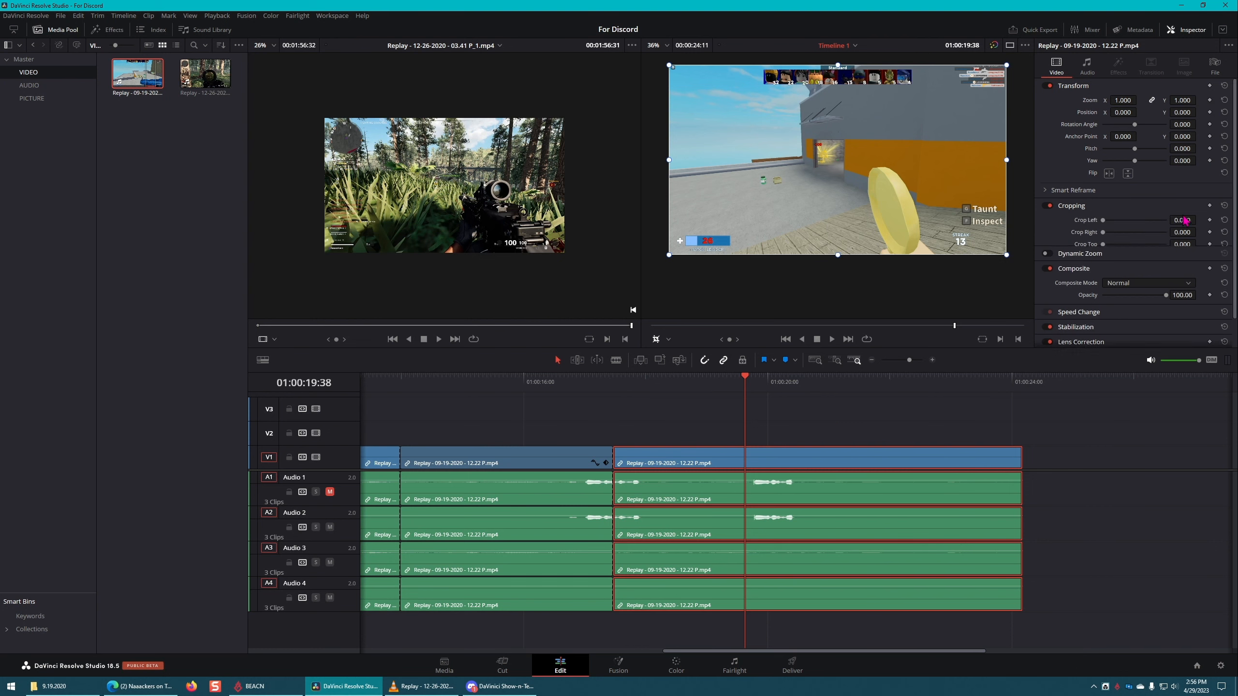
Step: Keyframe the last section's zoom, position and cropping at 01:00:18:49
mouse_move(700, 387)
mouse_down()
mouse_move(730, 381)
mouse_move(697, 382)
mouse_up()
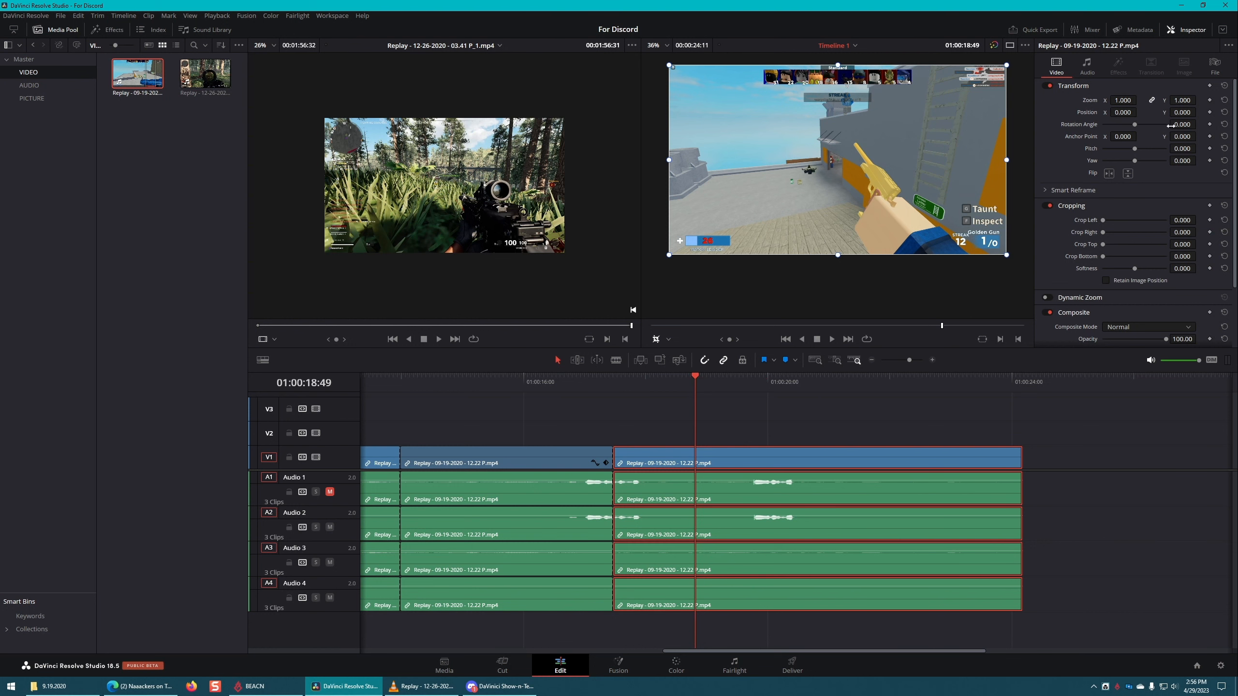
click(1210, 101)
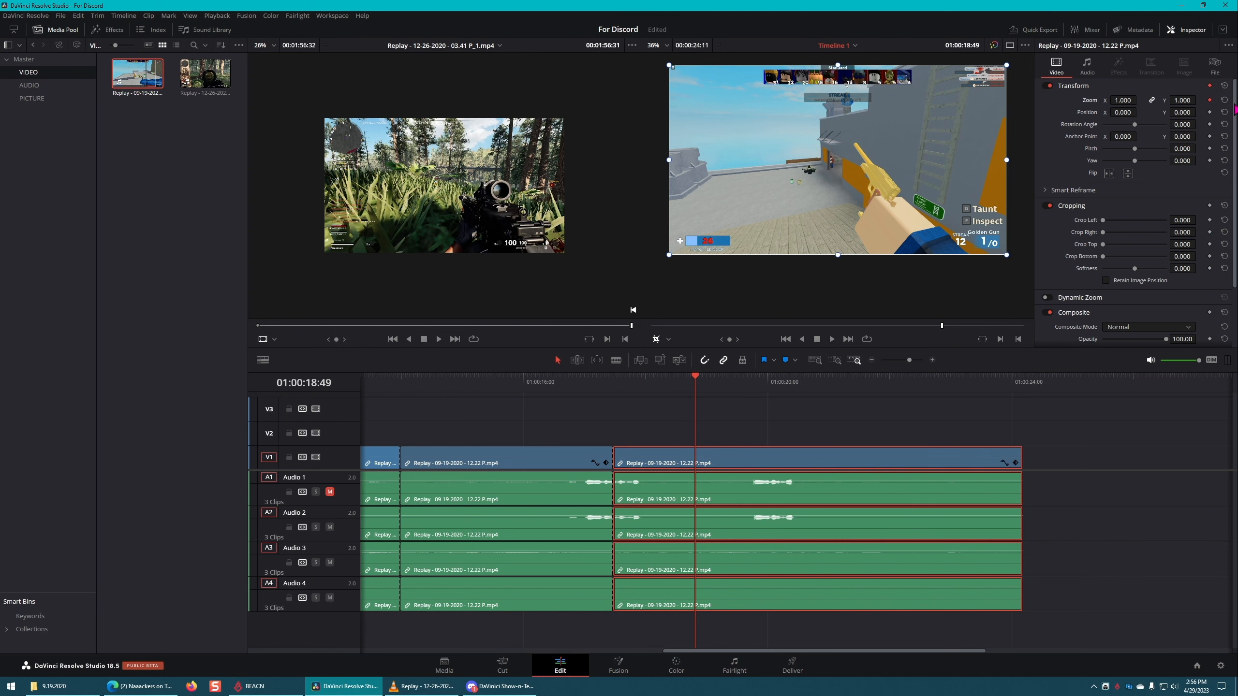
click(1210, 112)
click(1210, 206)
Step: Step frame by frame back and forth across the new keyframes at 01:00:18:49, ending on 01:00:18:54
key(Right)
key(Right)
key(Right)
key(Right)
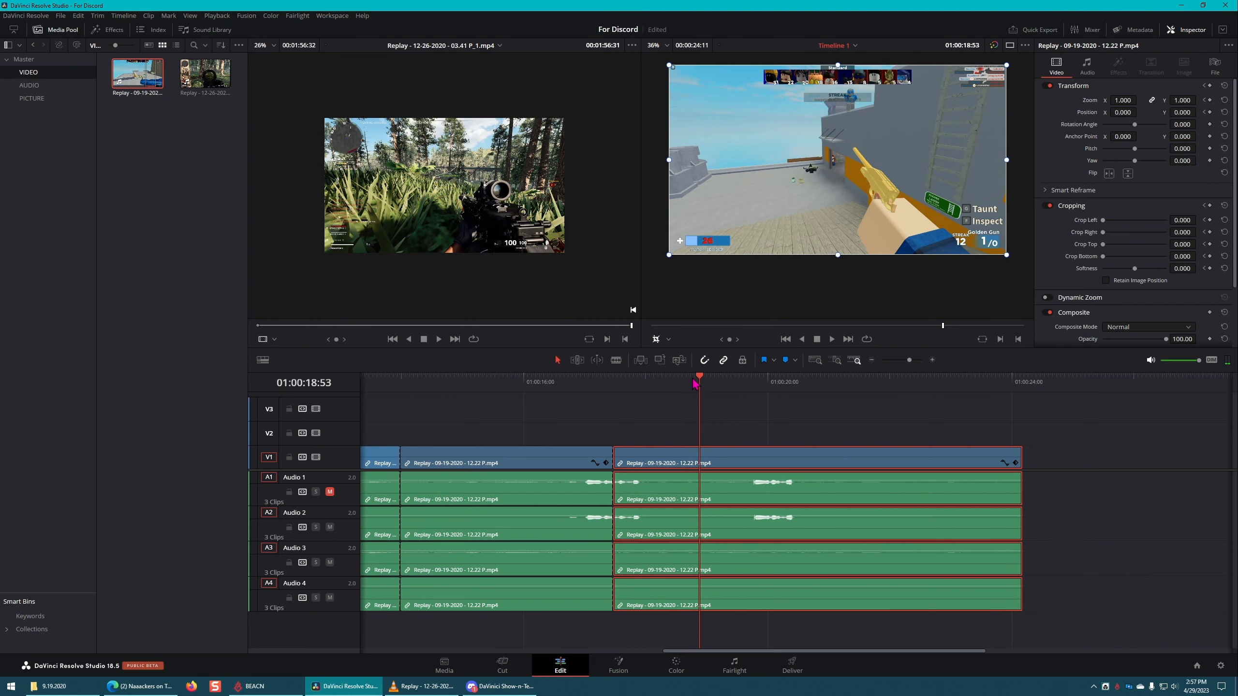
key(Right)
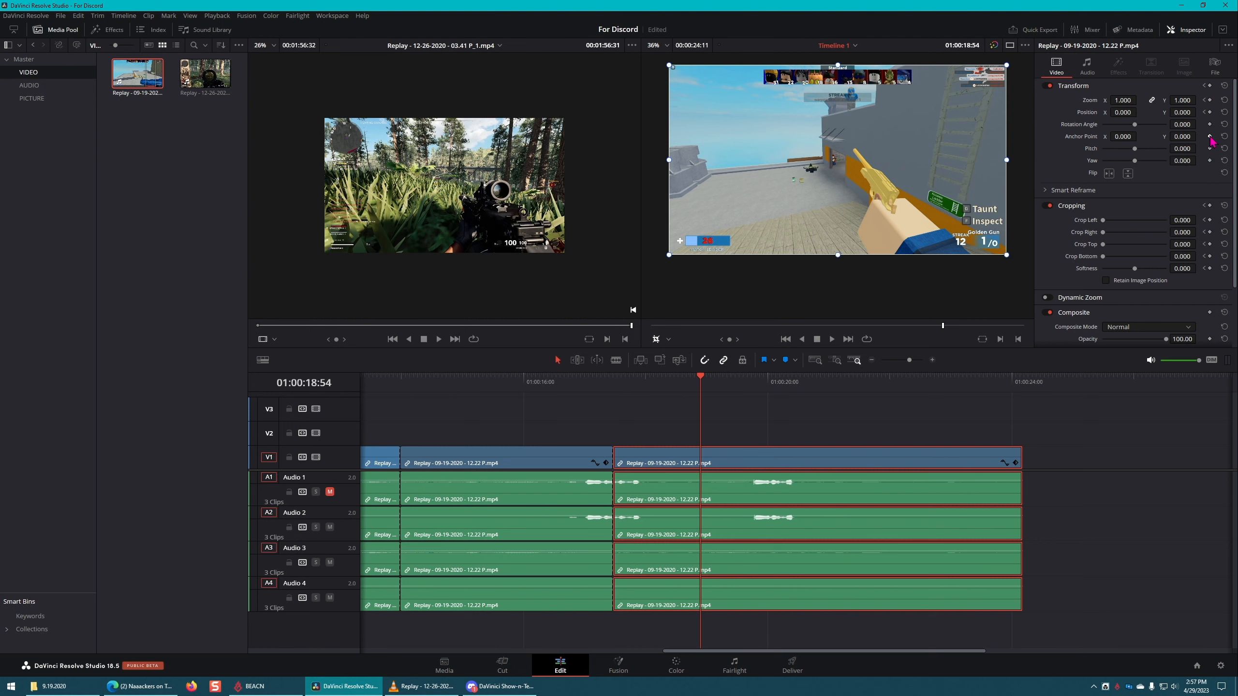
key(Left)
key(Left)
key(Left)
key(Left)
key(Left)
key(Left)
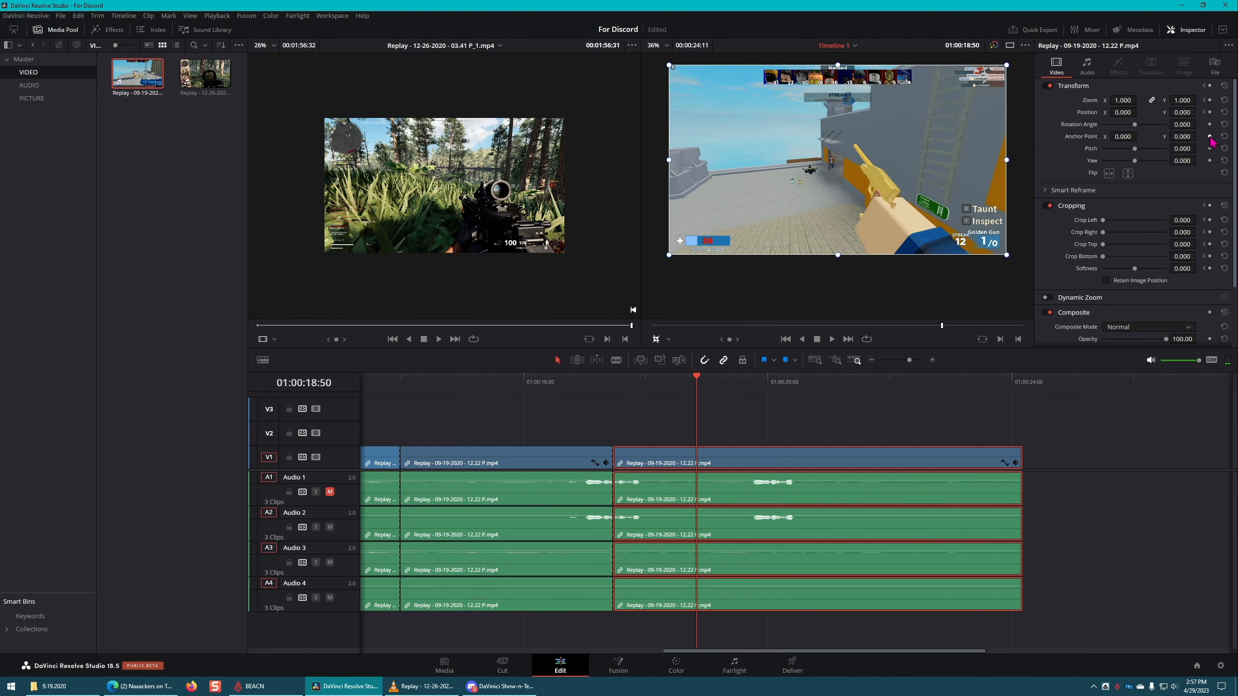
key(Right)
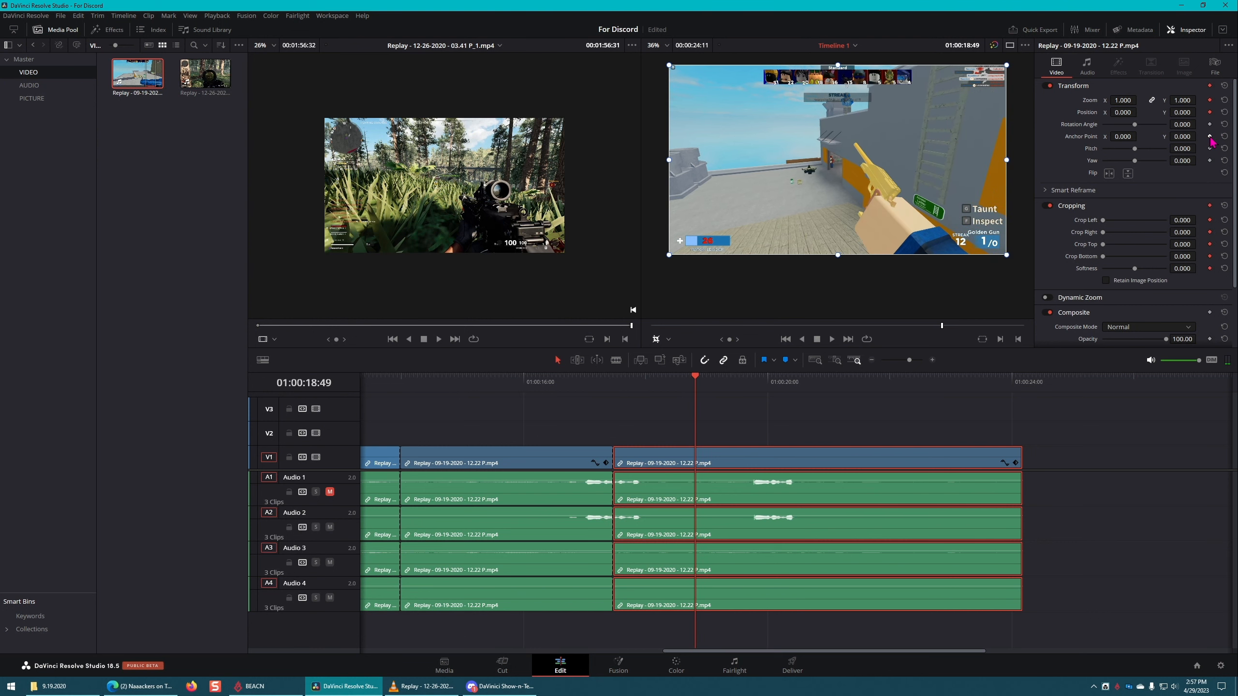
key(Right)
key(Right)
key(Right)
key(Right)
key(Right)
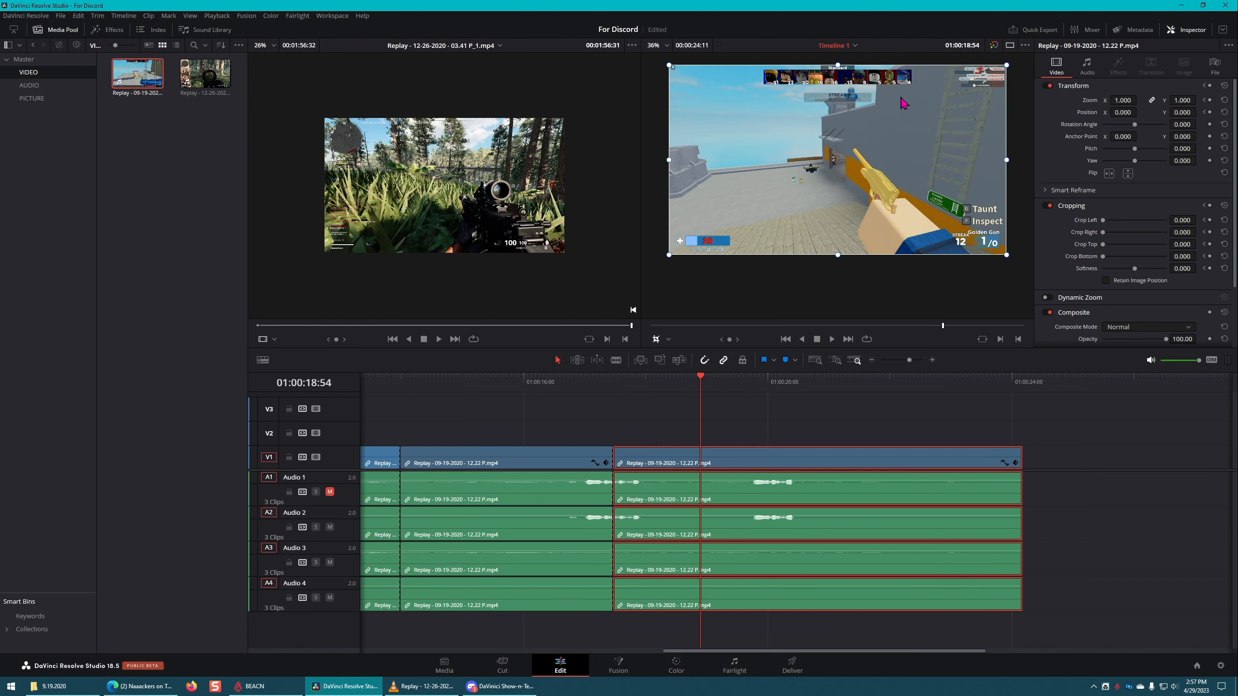
Step: At 01:00:18:54, crop the frame to left 786.726, right 836.188, top 385.111, bottom 439.065, and set its zoom to 2.810
click(668, 340)
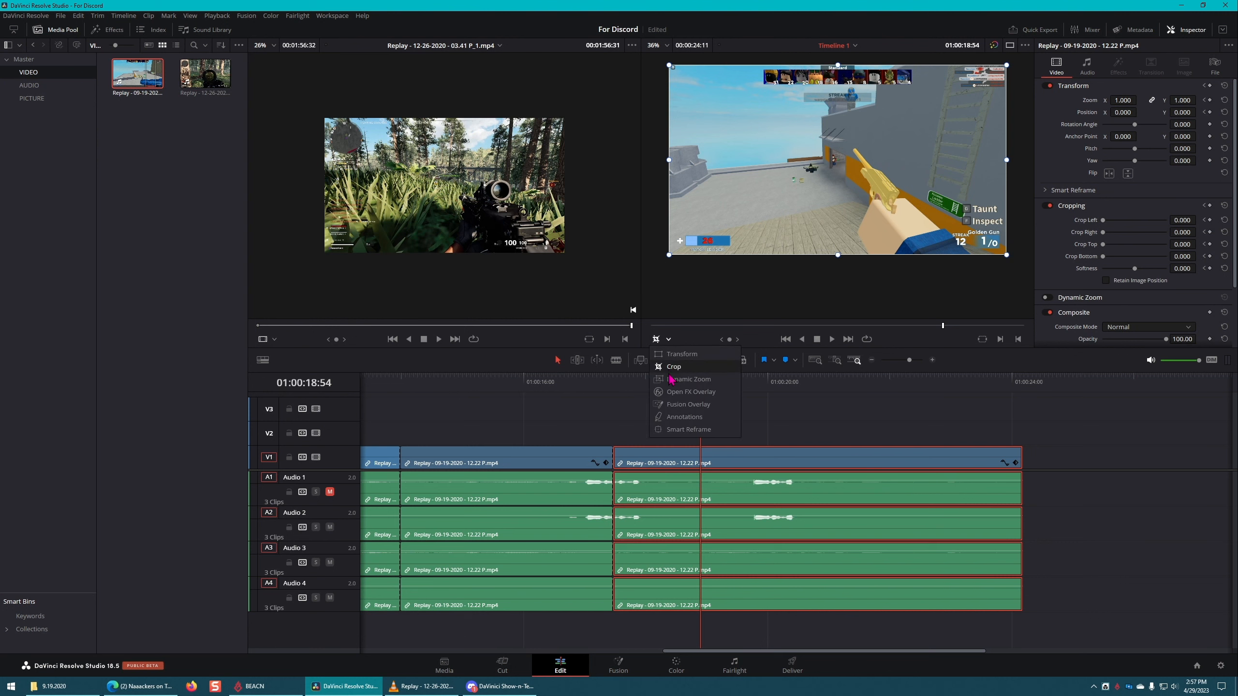
click(673, 366)
drag(838, 65, 839, 132)
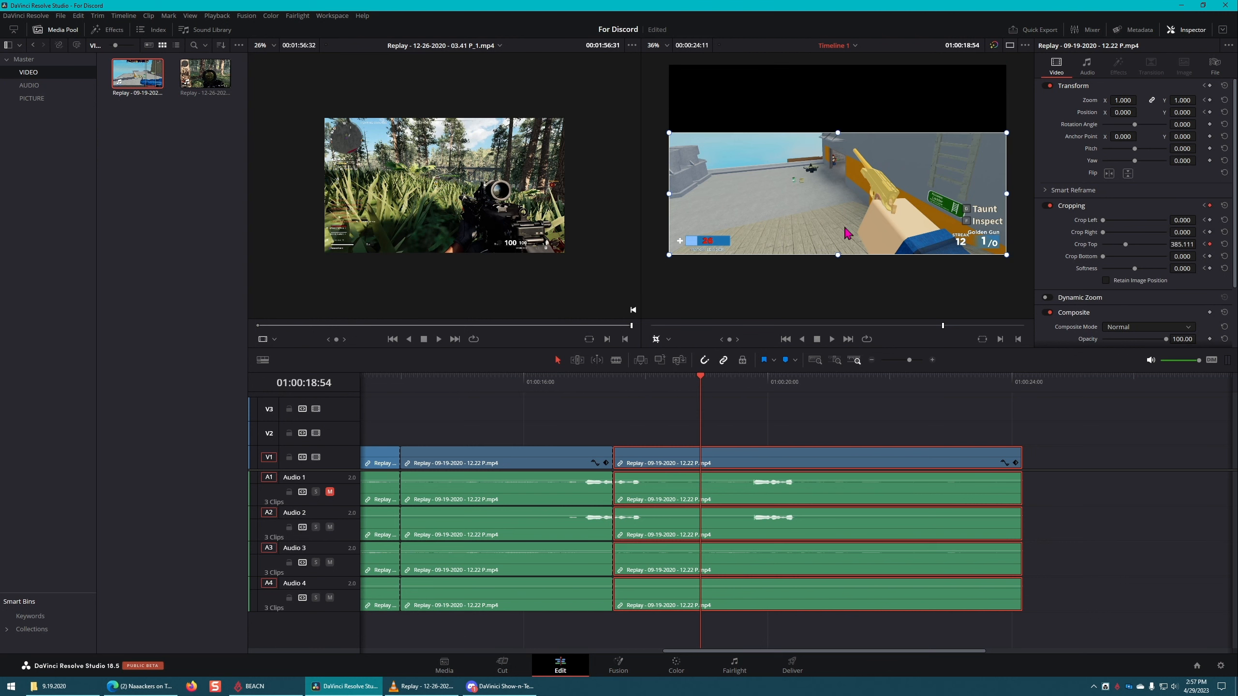
drag(838, 254, 838, 177)
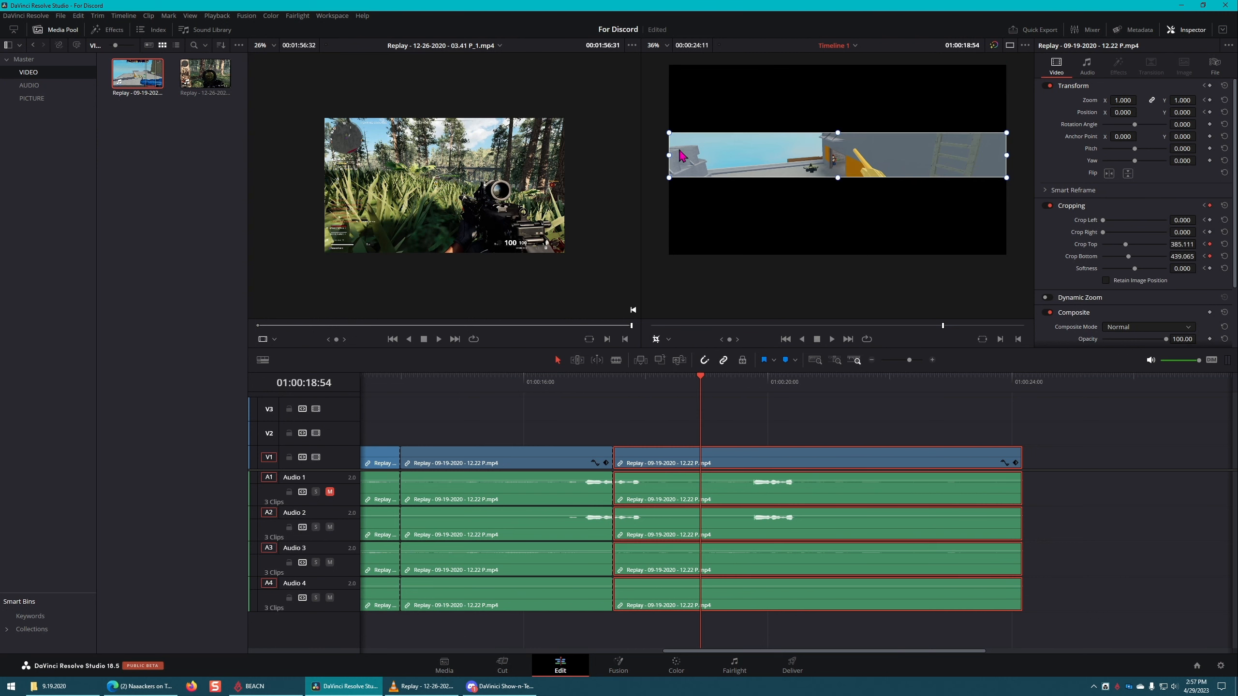
drag(680, 152, 814, 156)
drag(997, 159, 860, 155)
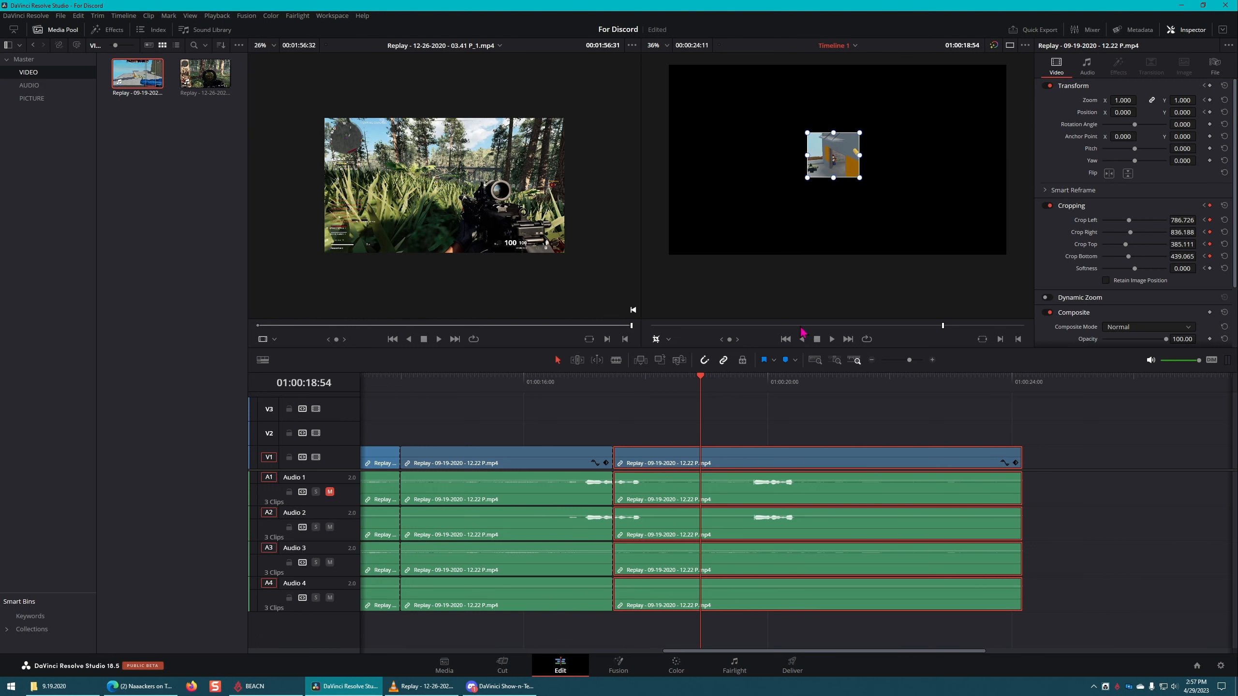
drag(1123, 101, 1221, 99)
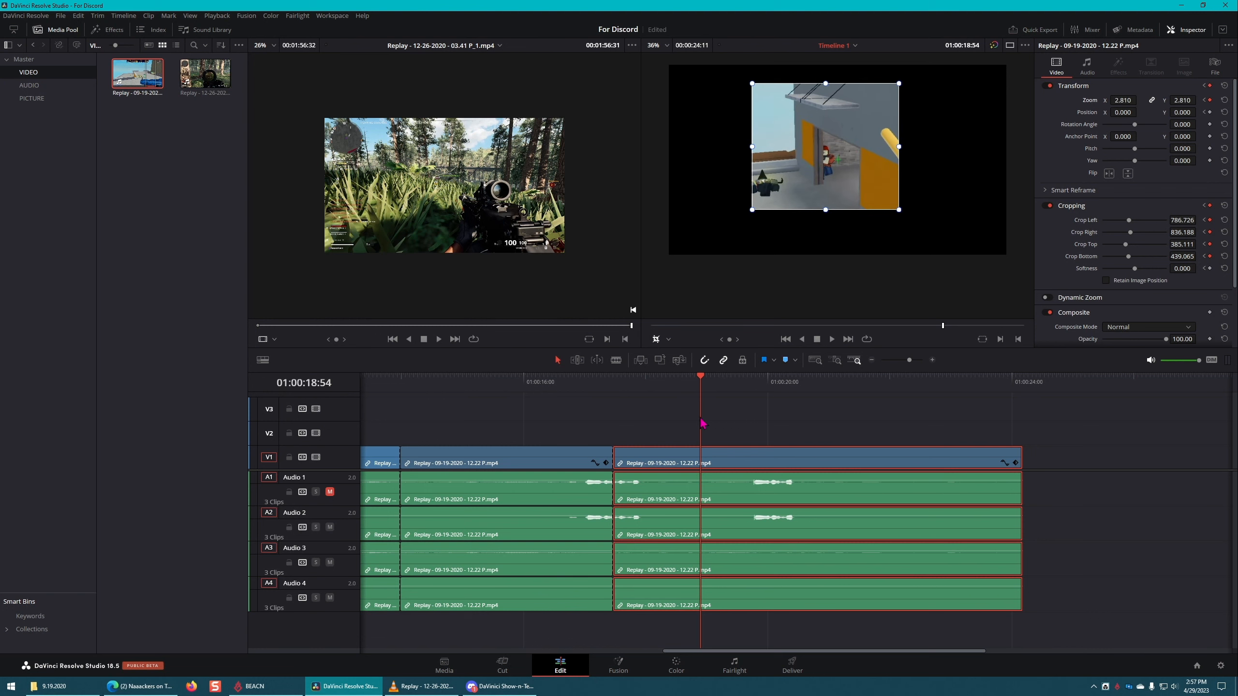
Step: Duplicate only the last section's video onto track V2 and set the copy's position X to 837.000
click(783, 436)
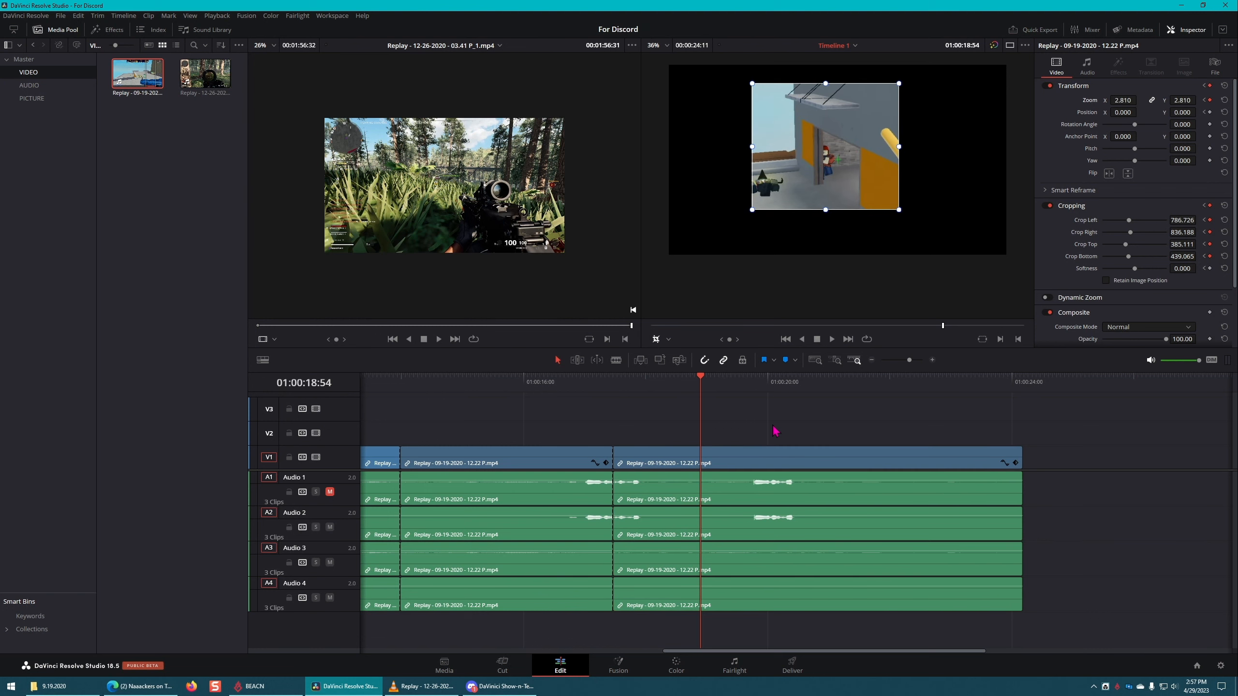
click(754, 459)
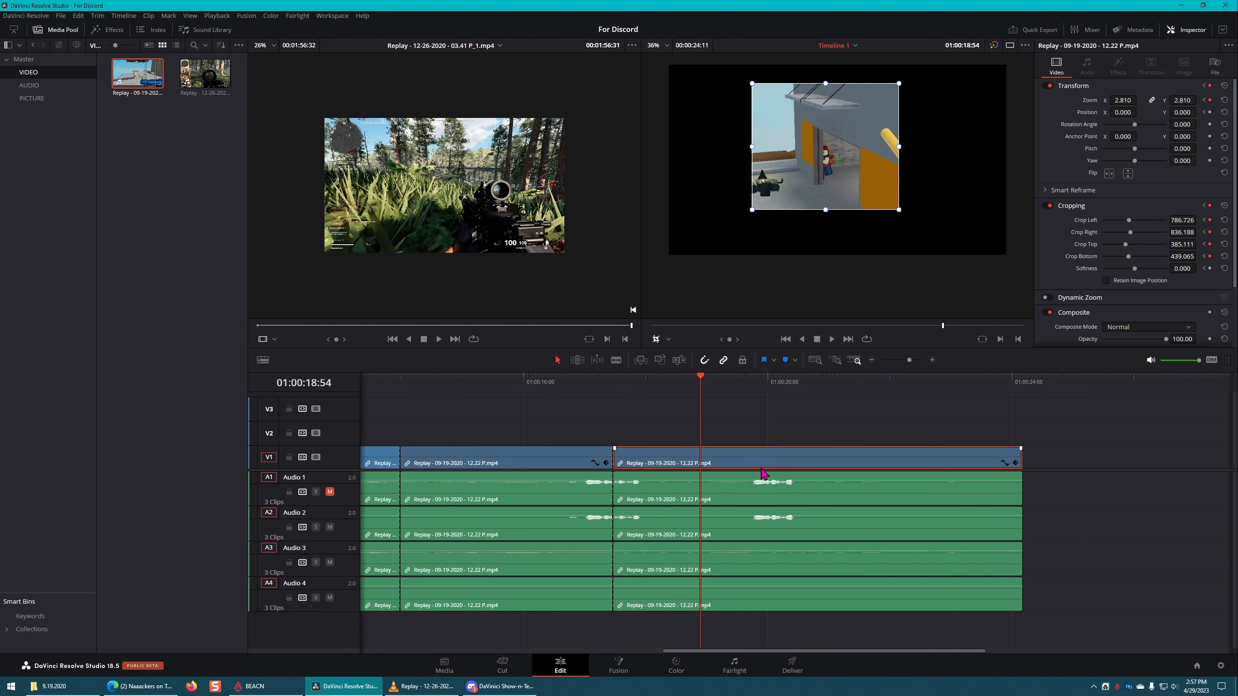
drag(782, 458, 782, 436)
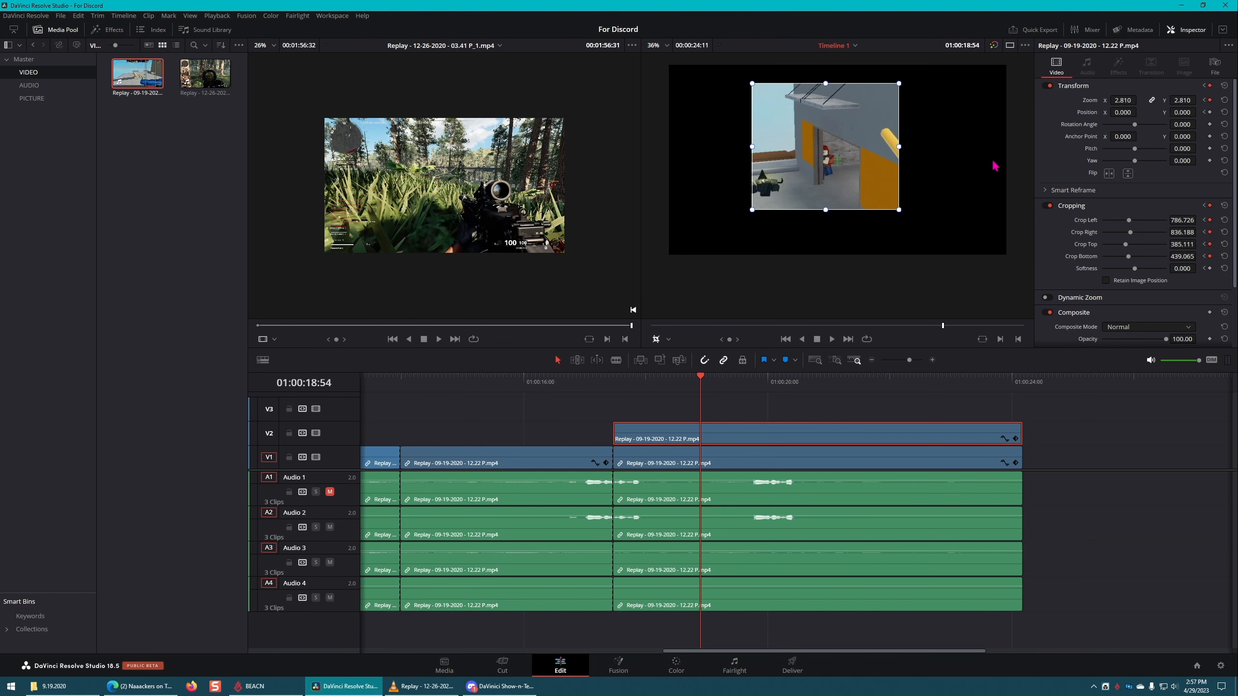
drag(1123, 112, 1137, 112)
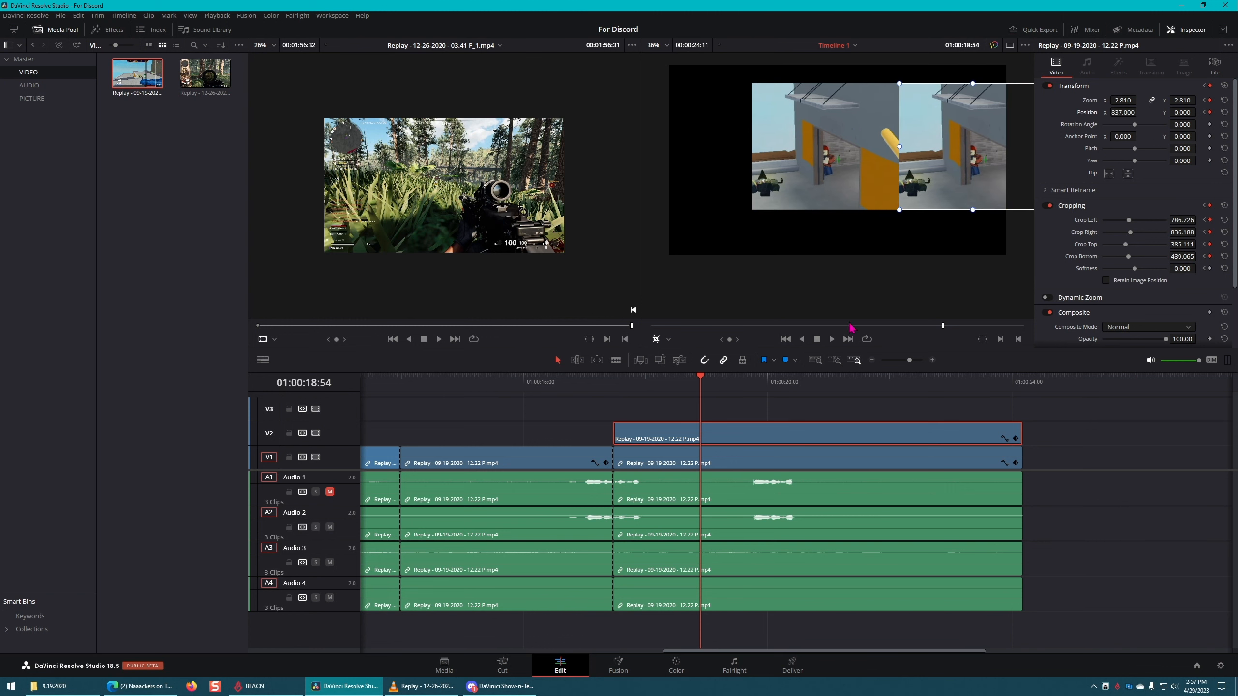
Step: Duplicate only the last section's V1 video onto track V3 and set the copy's position X to -838.000
click(784, 410)
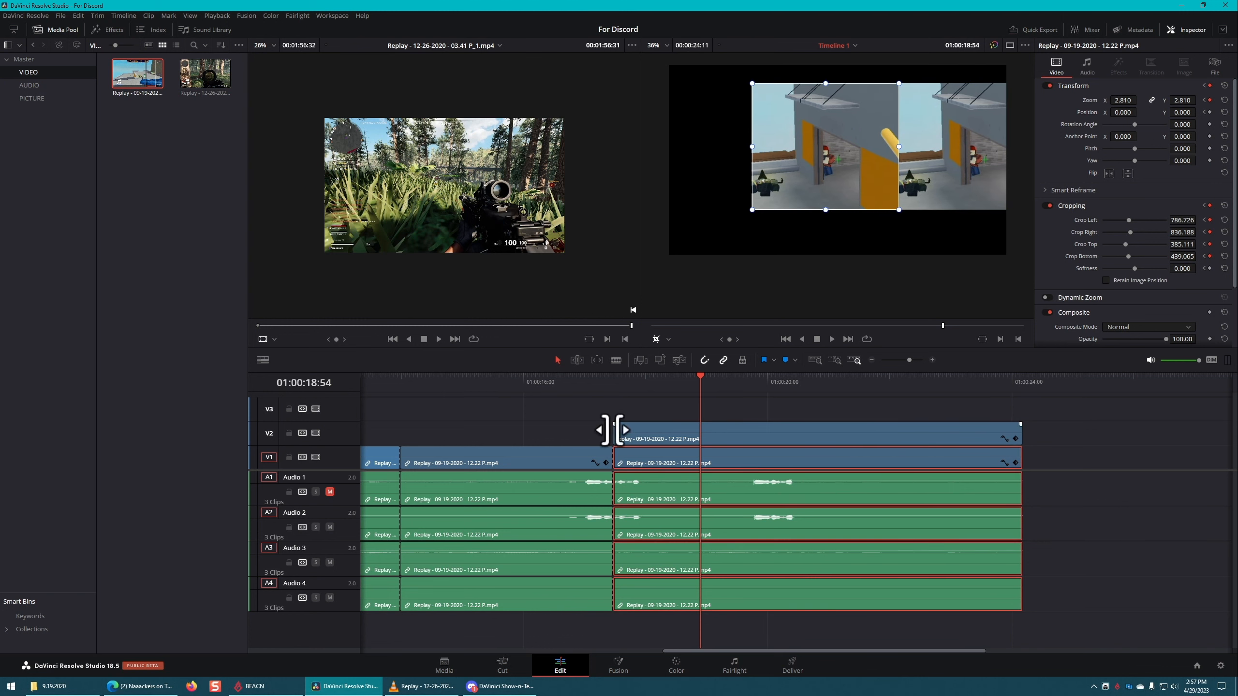
click(796, 465)
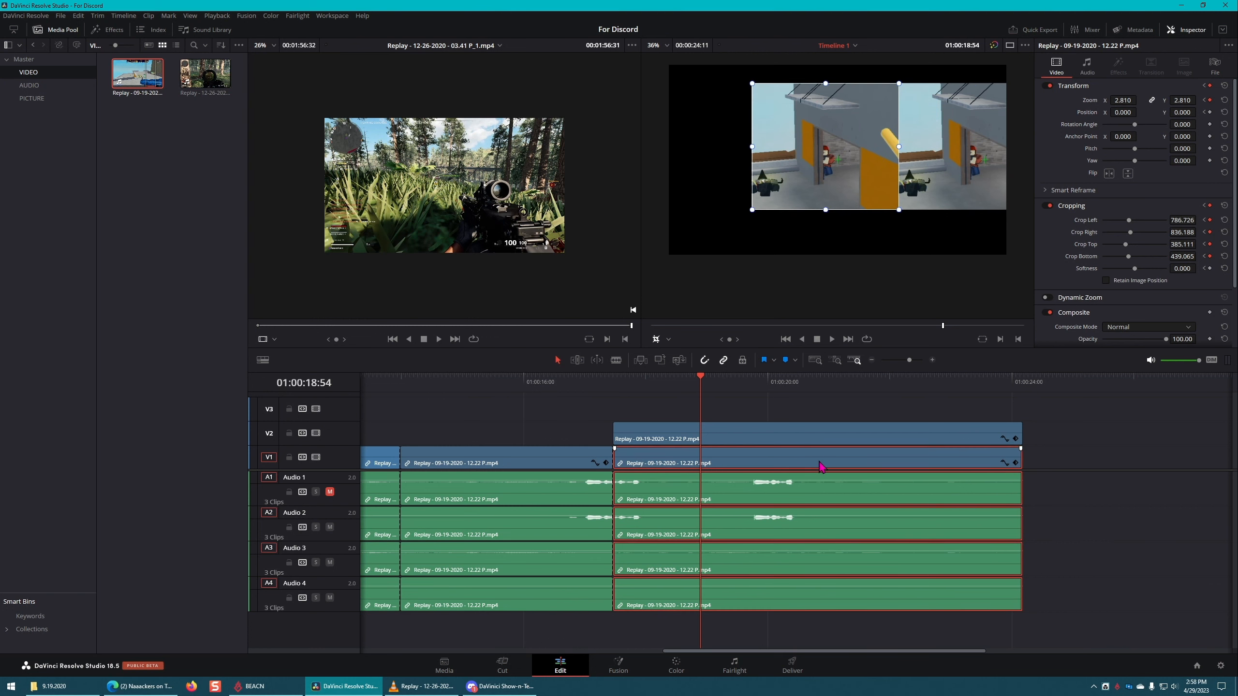
click(1105, 455)
alt+click(859, 462)
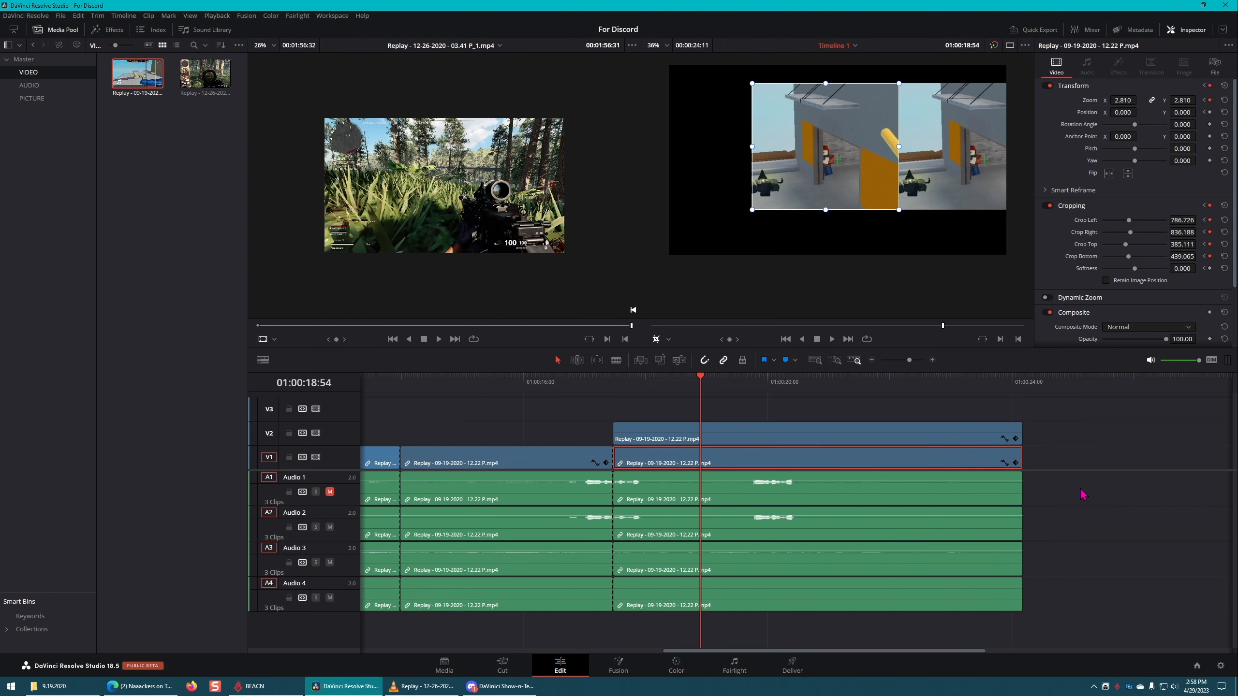
drag(875, 464, 882, 414)
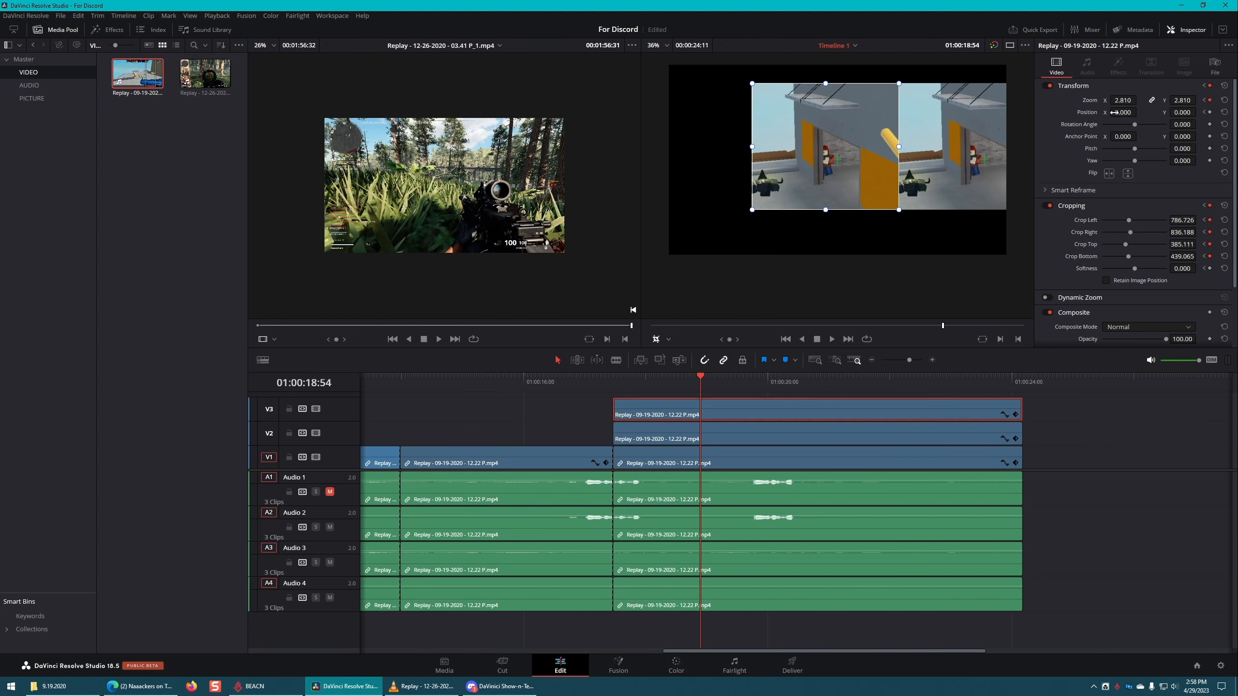
drag(1131, 112, 613, 330)
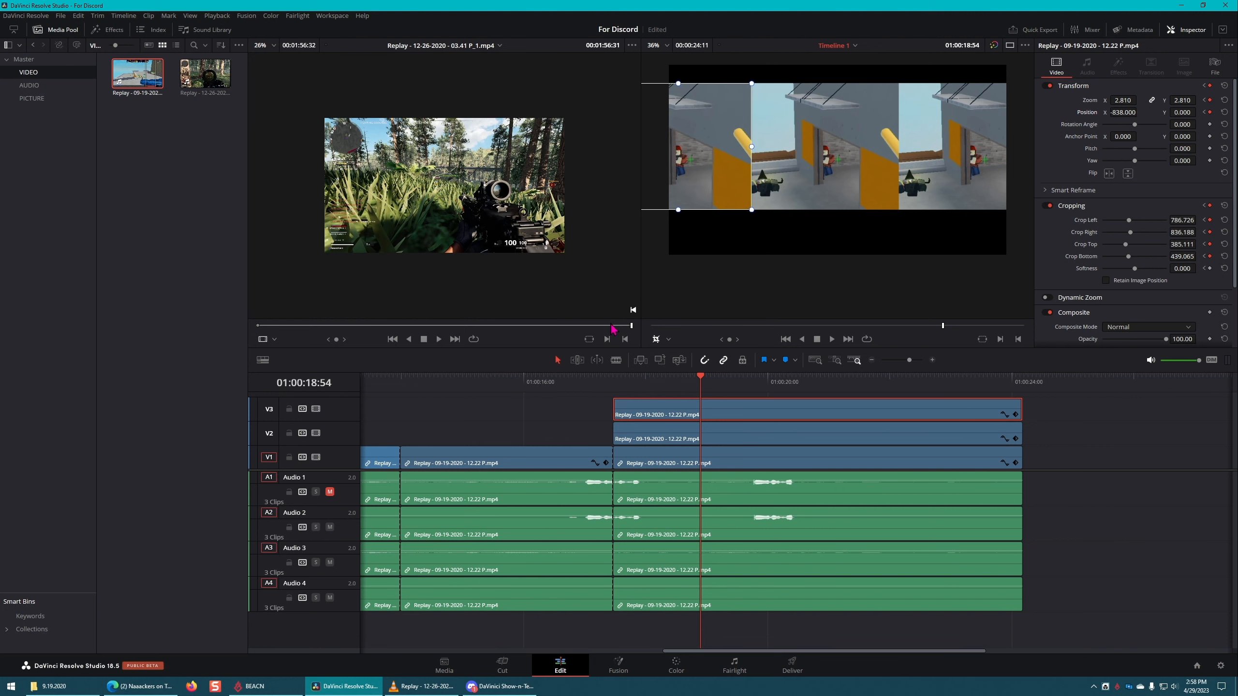
Step: Play the timeline from 01:00:16:47 through the three-panel split and stop at 01:00:20:20
click(570, 388)
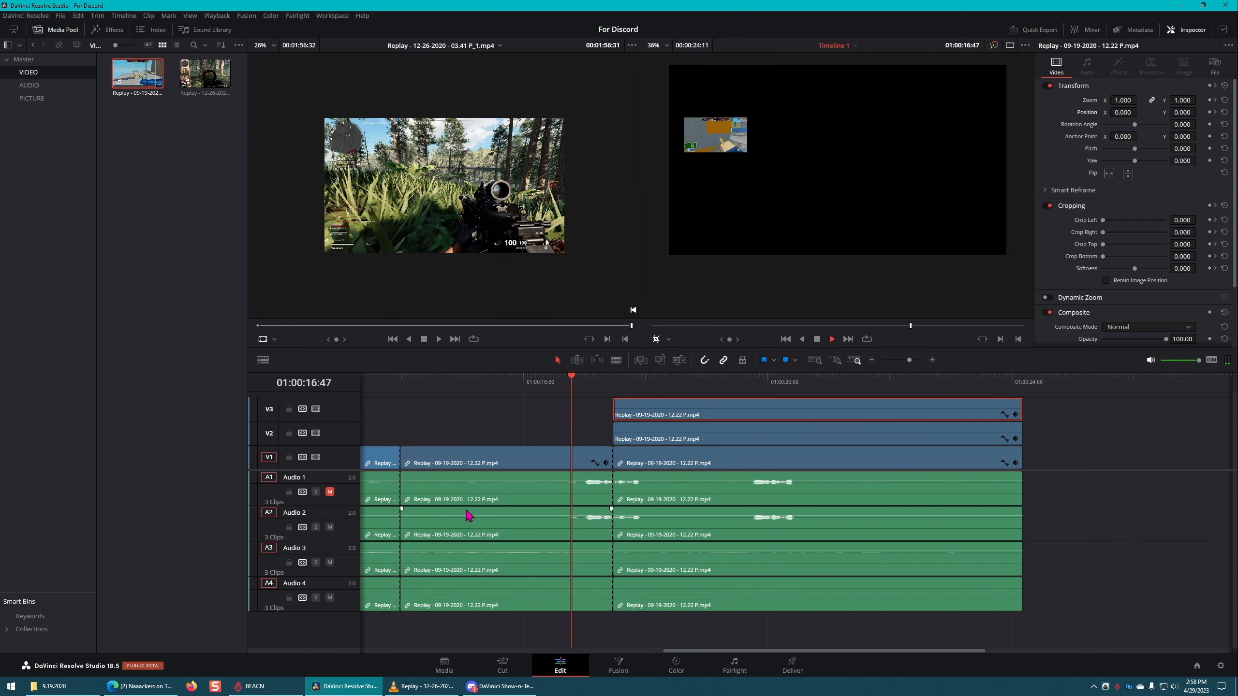
key(space)
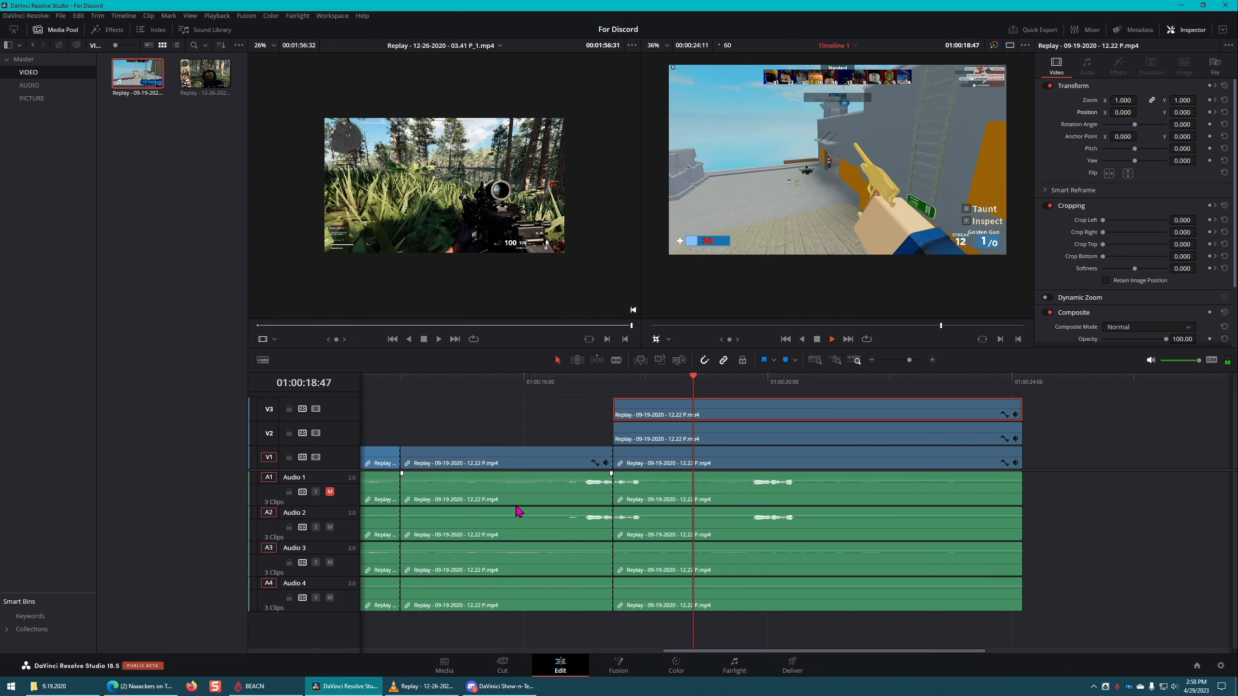
key(space)
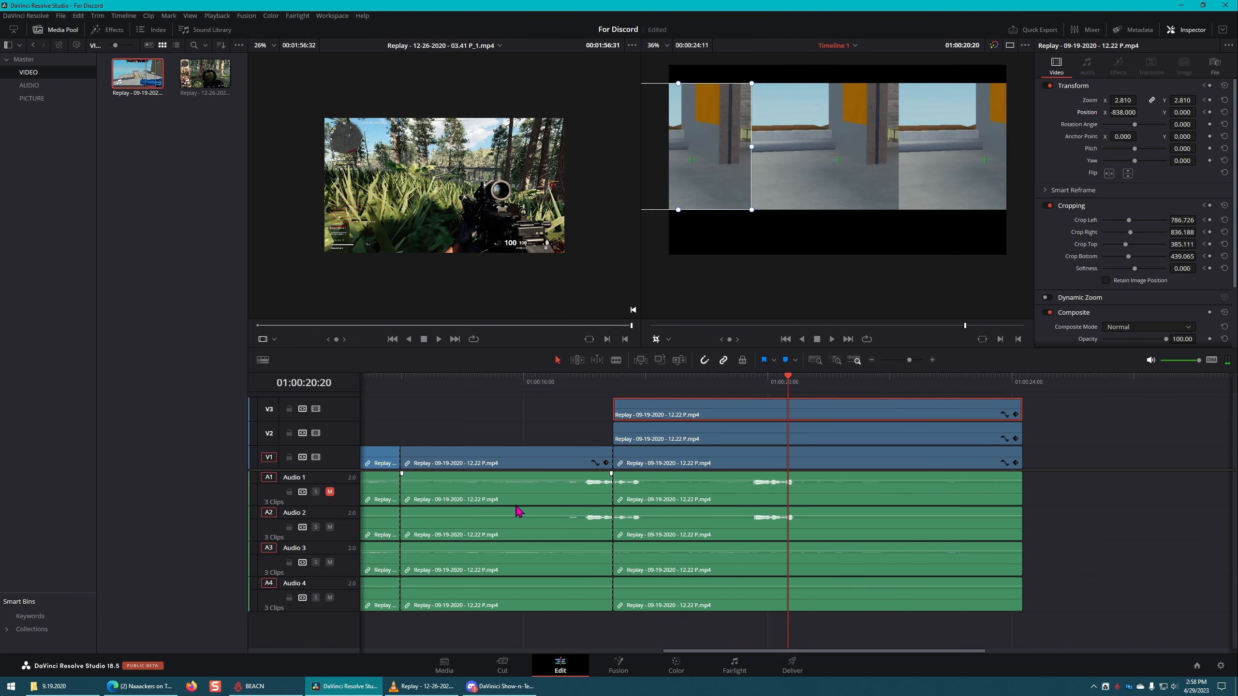
Step: Step frame by frame through the V3 copy's keyframed transition from 01:00:18:49 to 01:00:18:53 and back to 01:00:18:49
drag(682, 386, 697, 383)
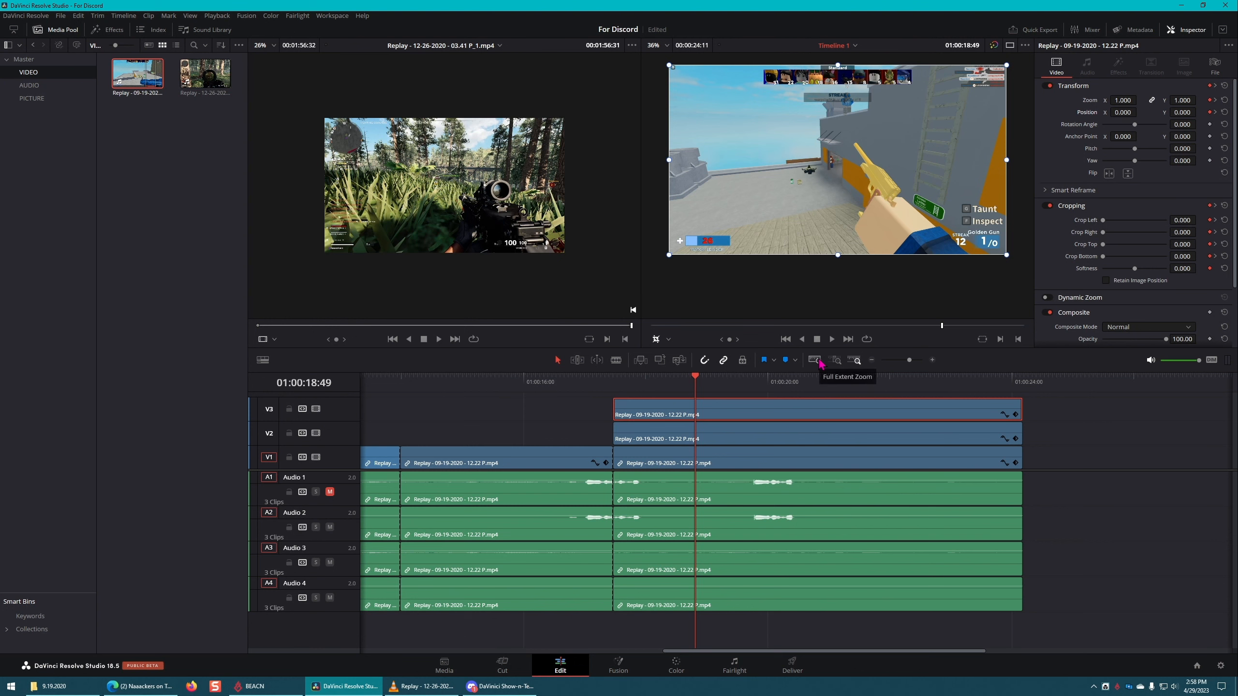
key(Right)
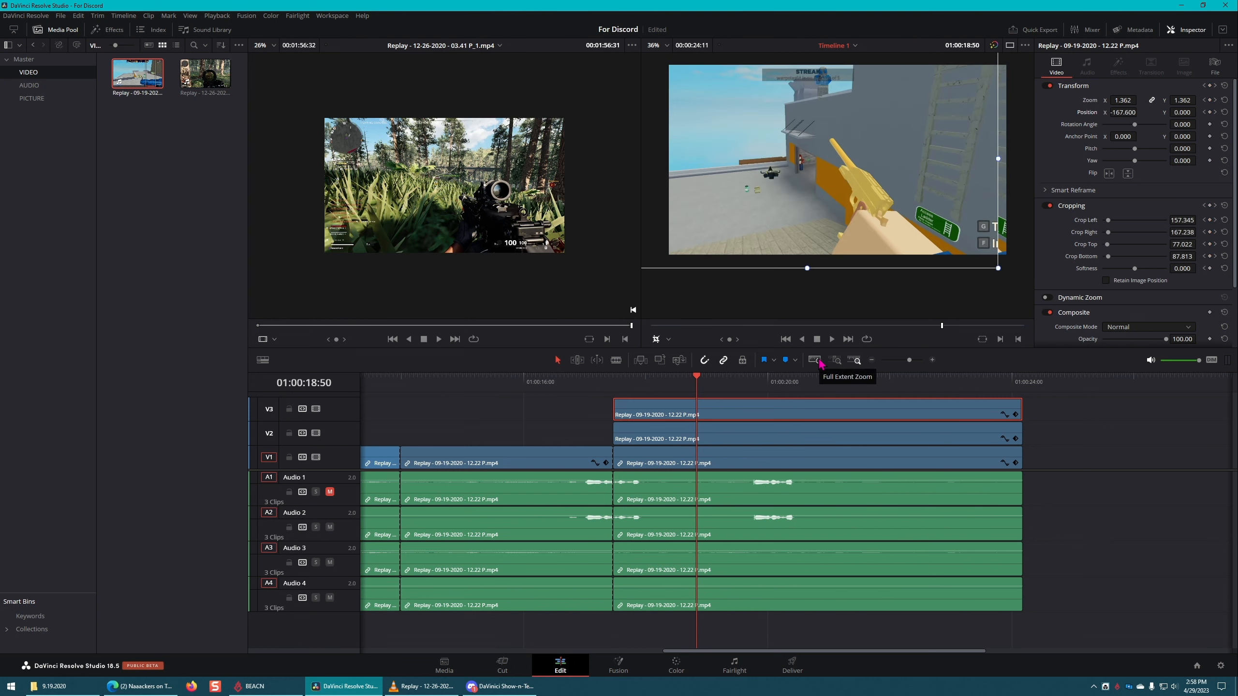
key(Right)
key(Right)
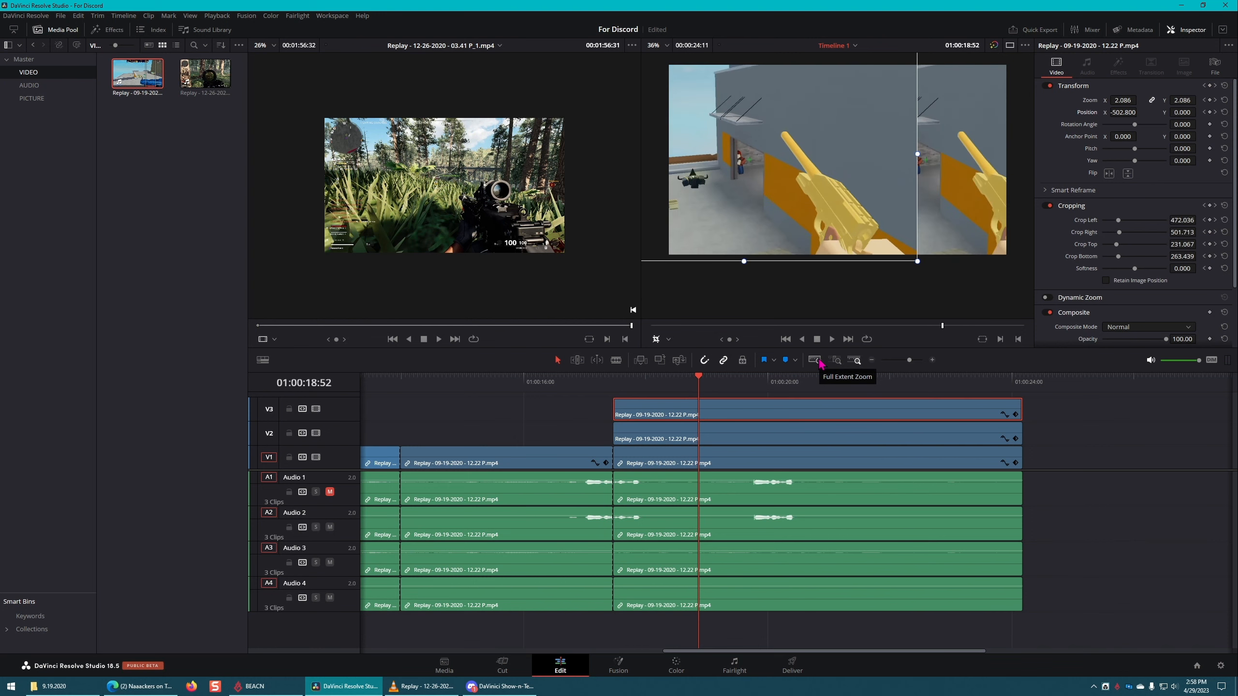
key(Right)
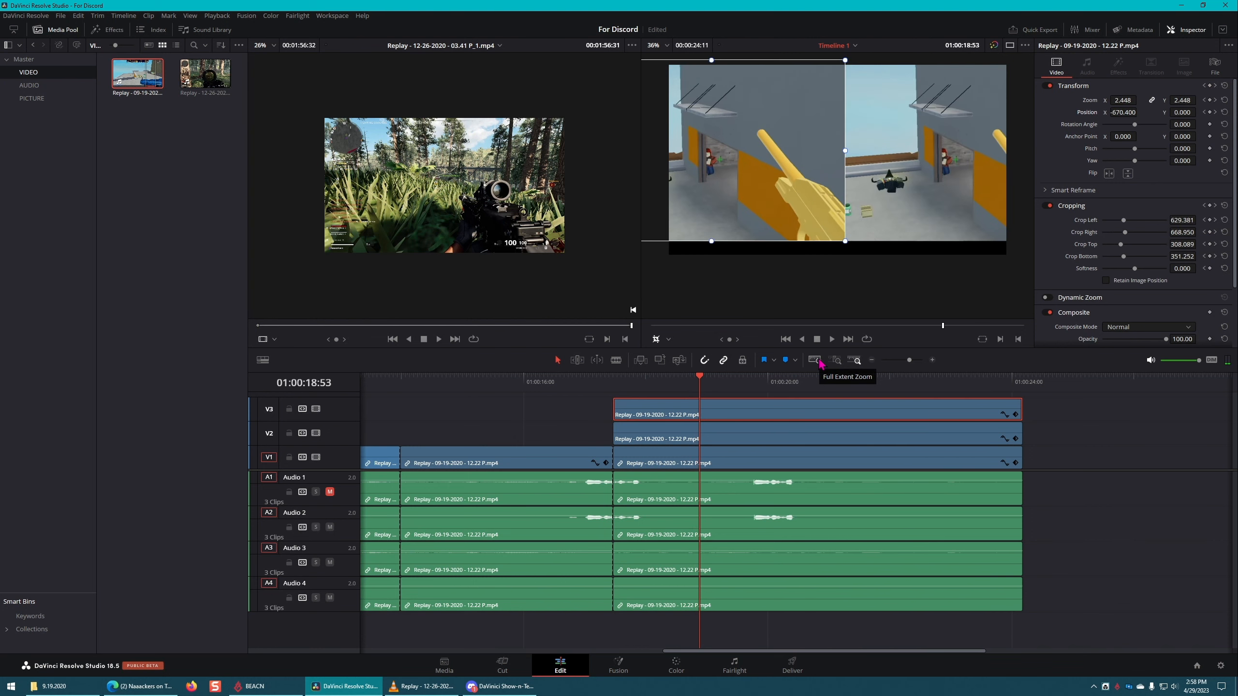
key(Left)
key(Left)
key(Left)
key(Left)
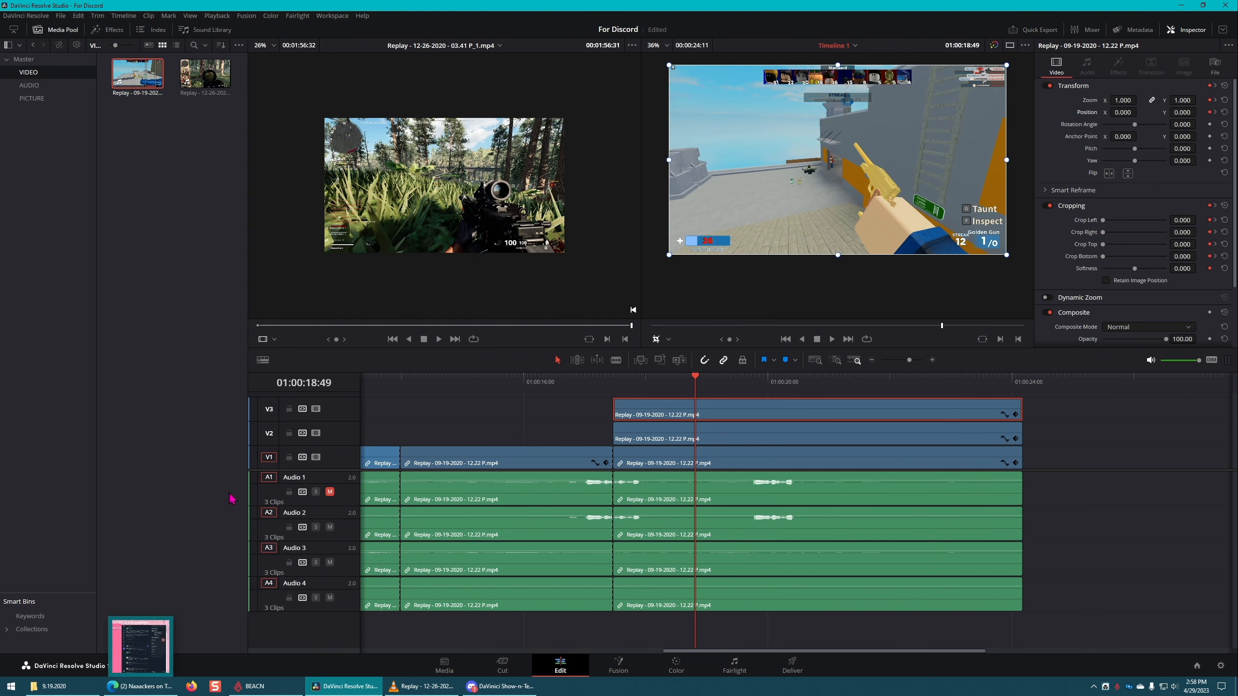
Step: Switch to the browser's YouTube results for "patrick sterling", maximize its window over the editor, and browse the Patrick Stirling channel
key(alt+Tab)
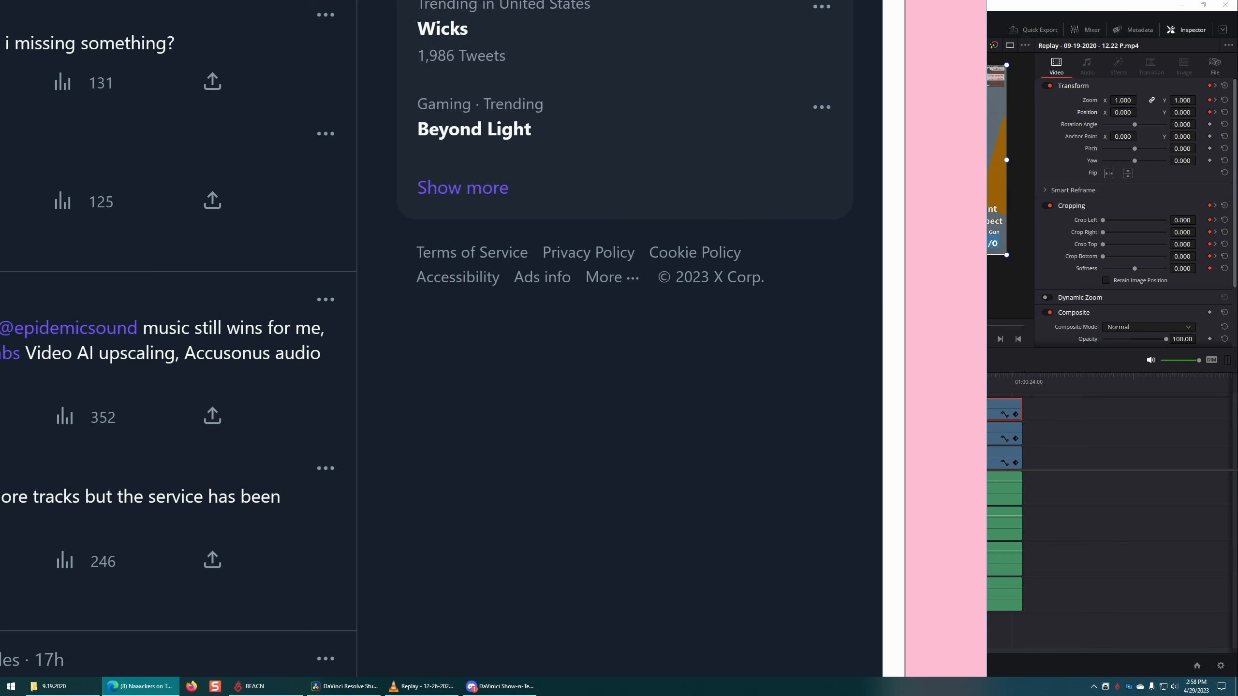
key(alt+Tab)
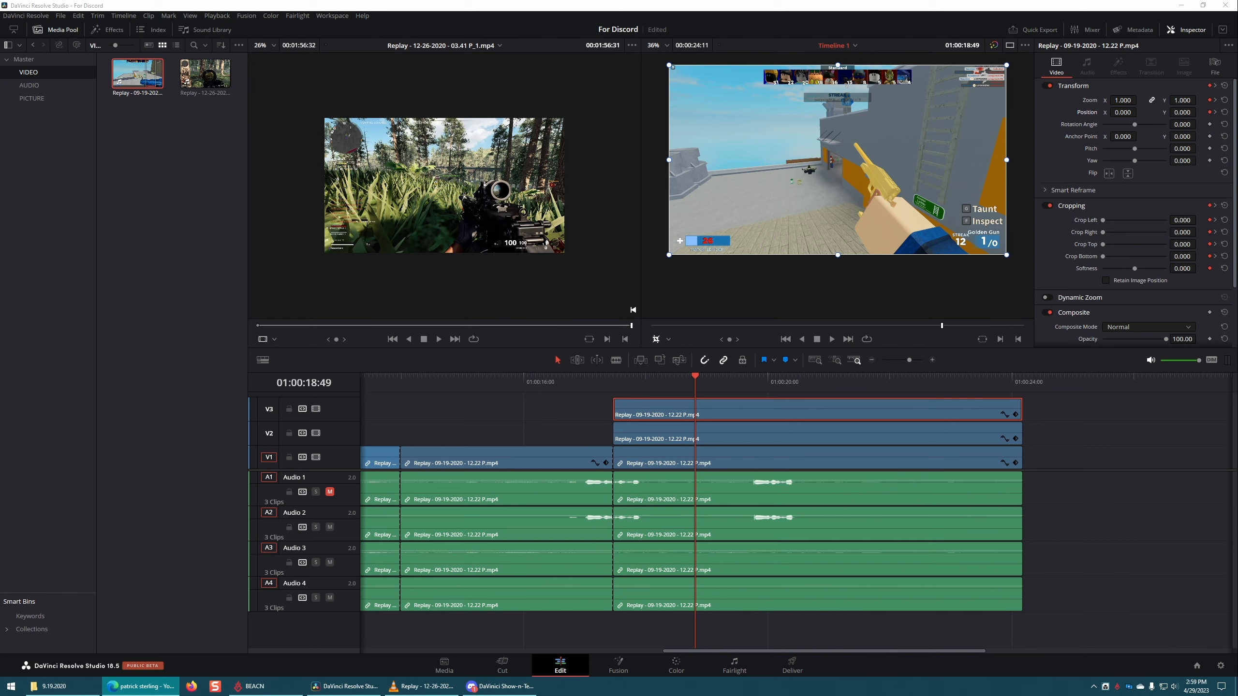
drag(1237, 20, 734, 71)
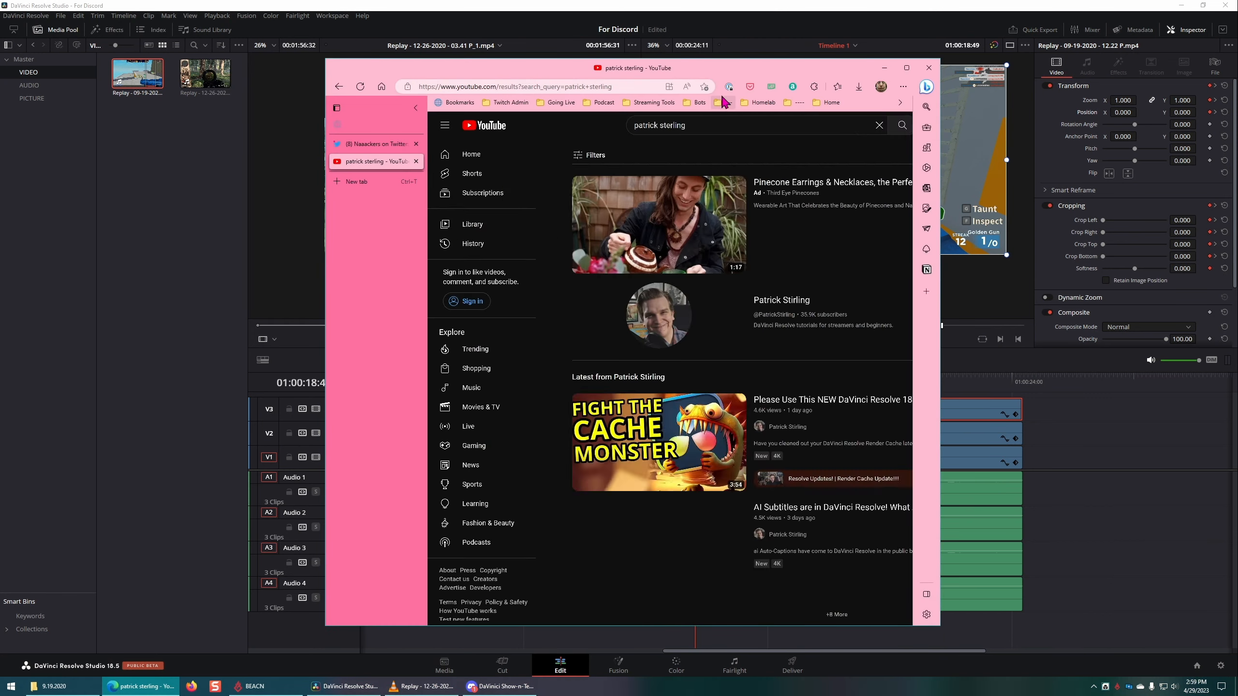
double_click(734, 74)
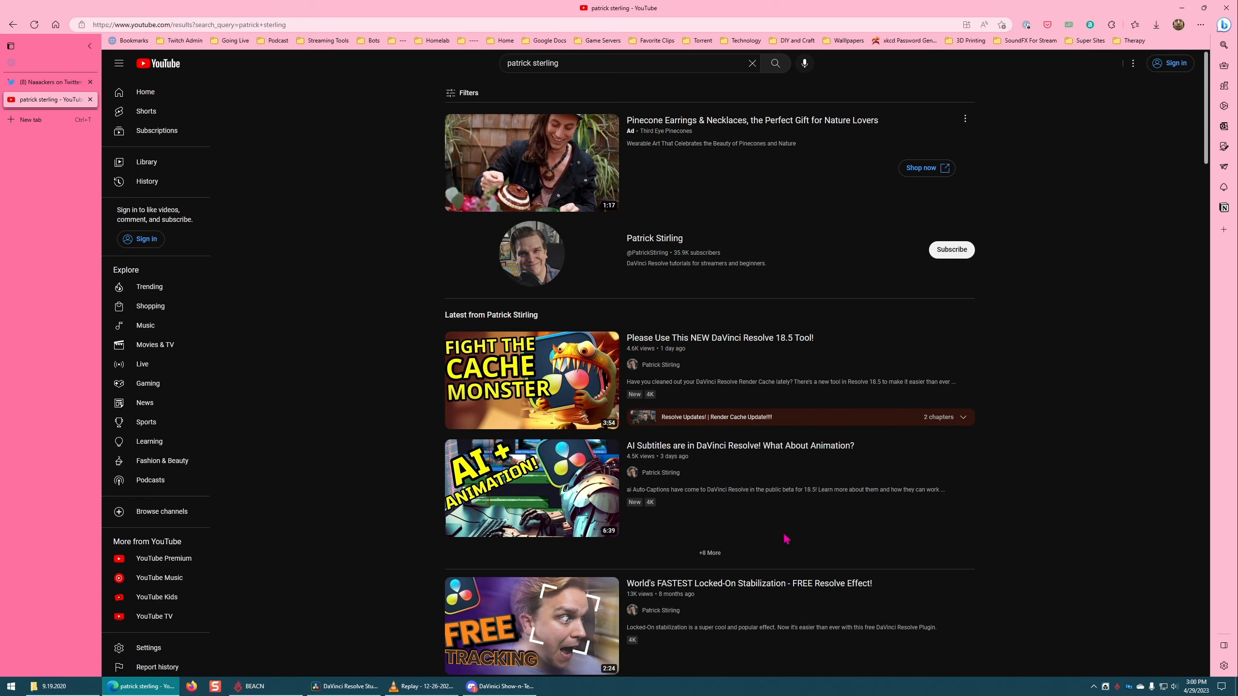
click(660, 241)
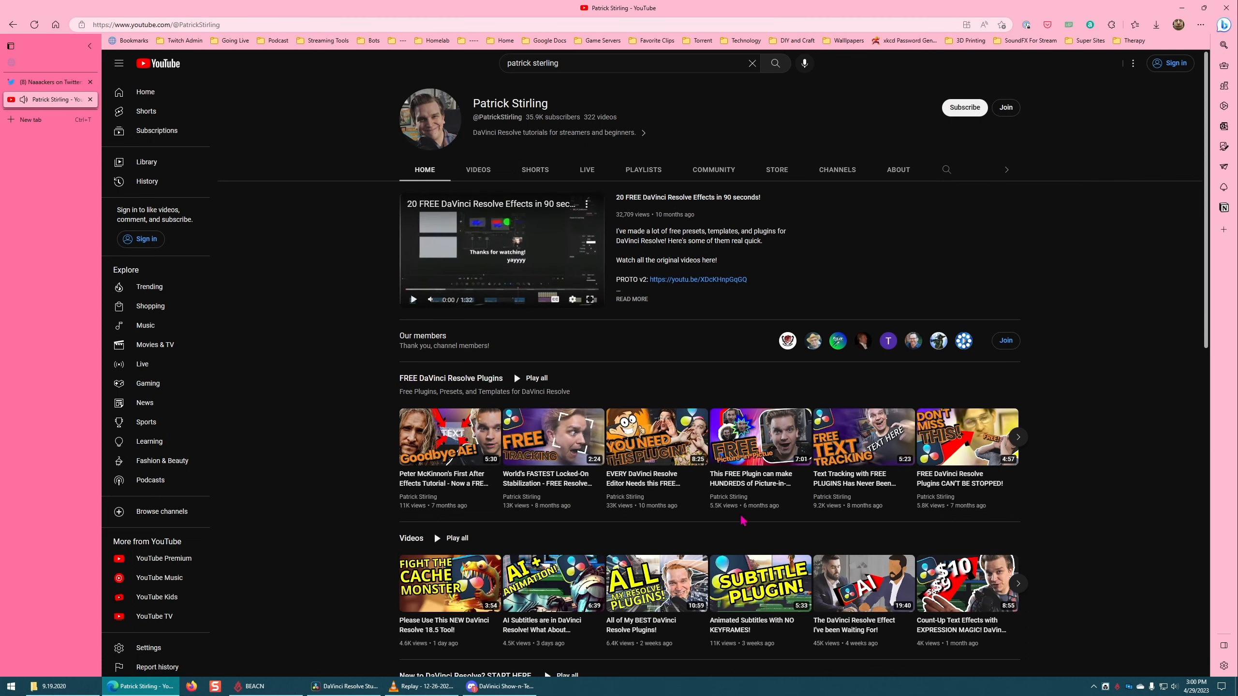
scroll(514, 372, down, 4)
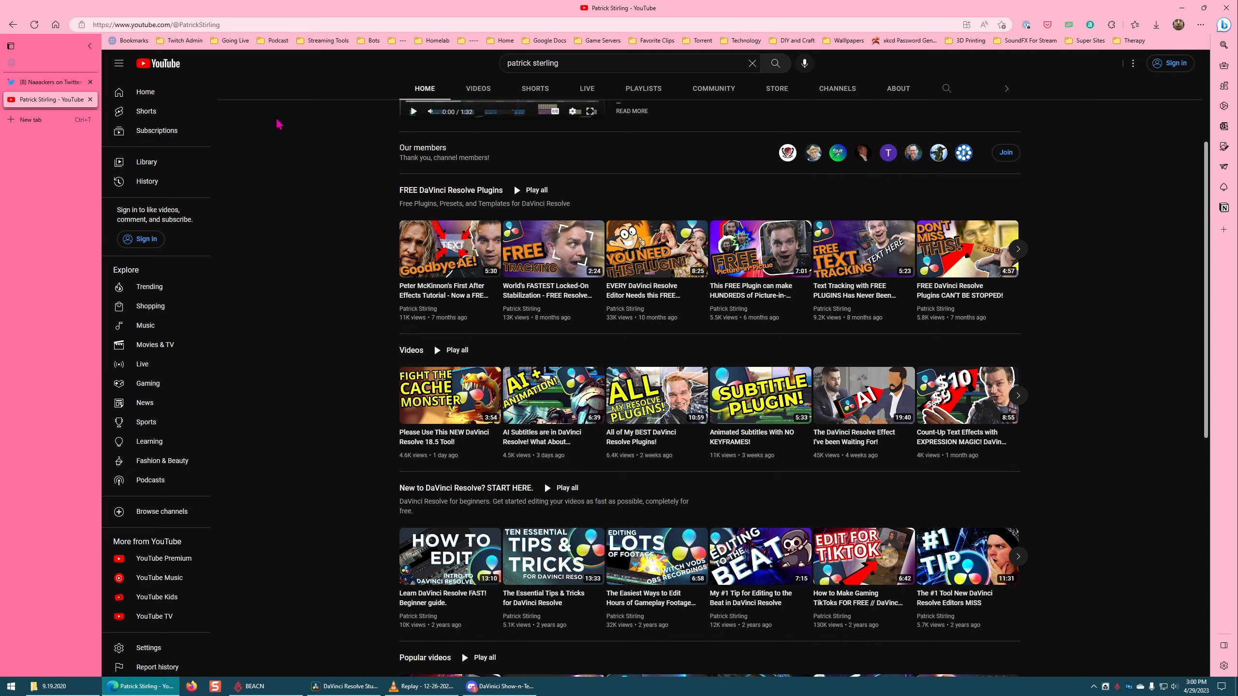
Step: Search YouTube for "mralextech"
key(slash)
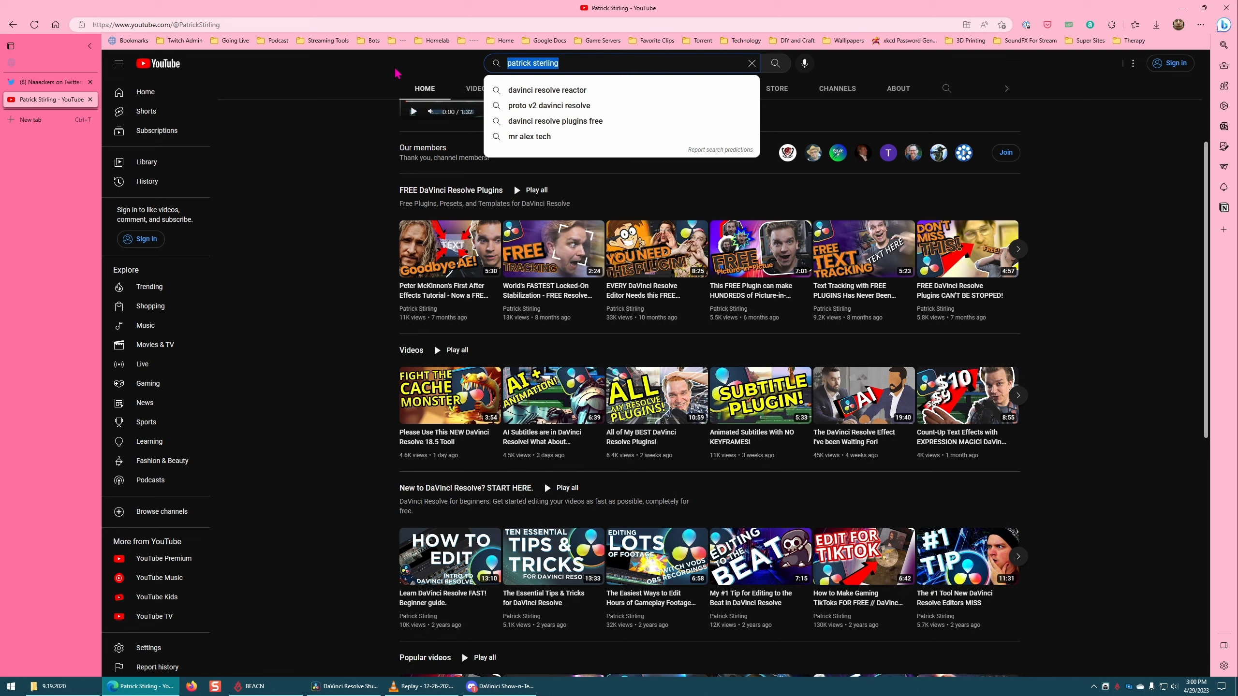
text(mraal)
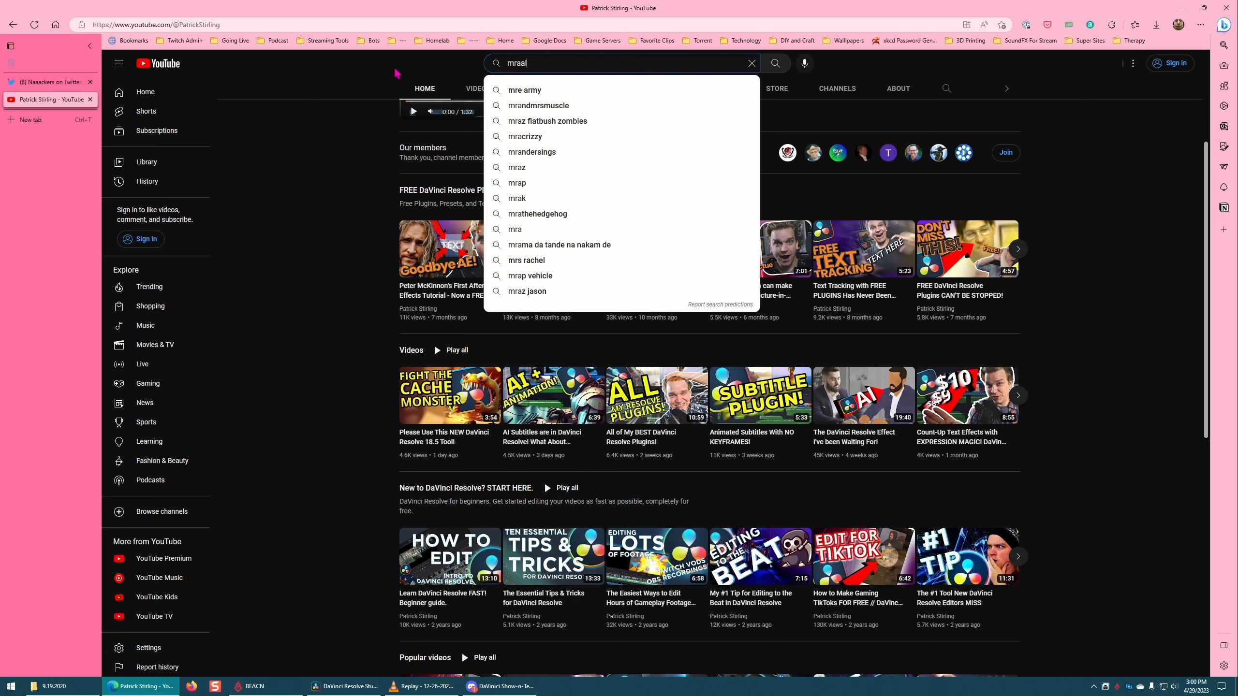
key(BackSpace)
key(BackSpace)
text(=lextc)
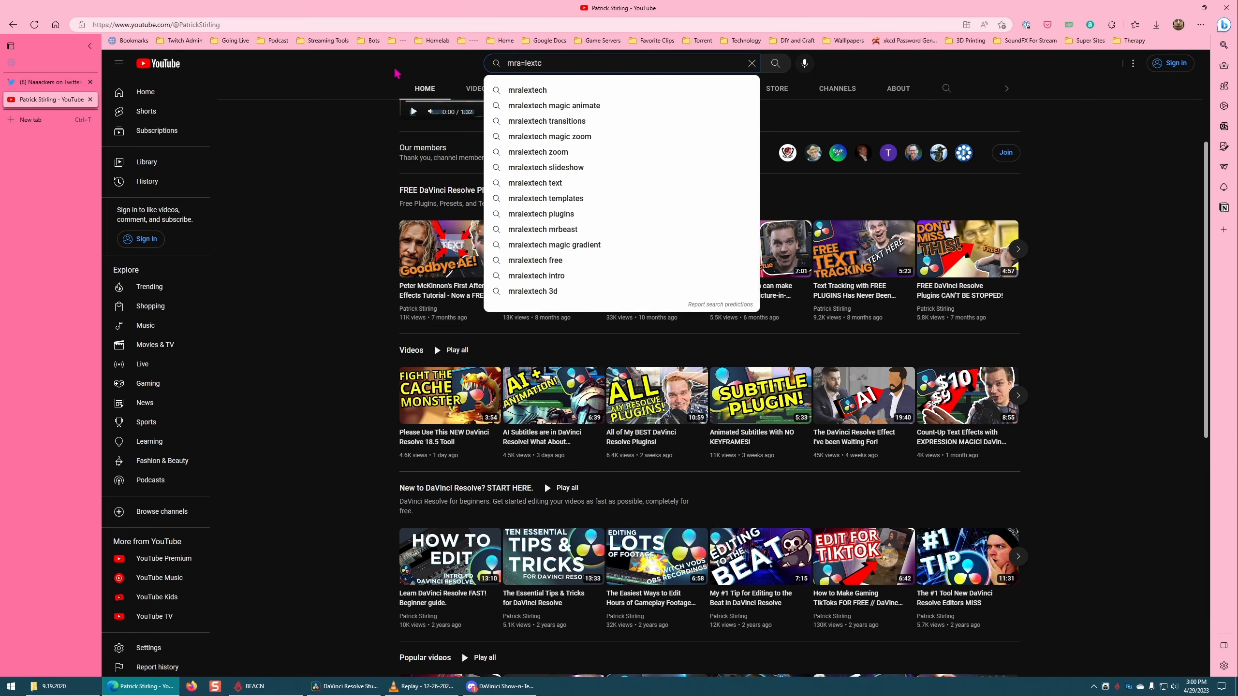
key(BackSpace)
key(BackSpace)
key(BackSpace)
key(BackSpace)
key(BackSpace)
key(BackSpace)
text(lext)
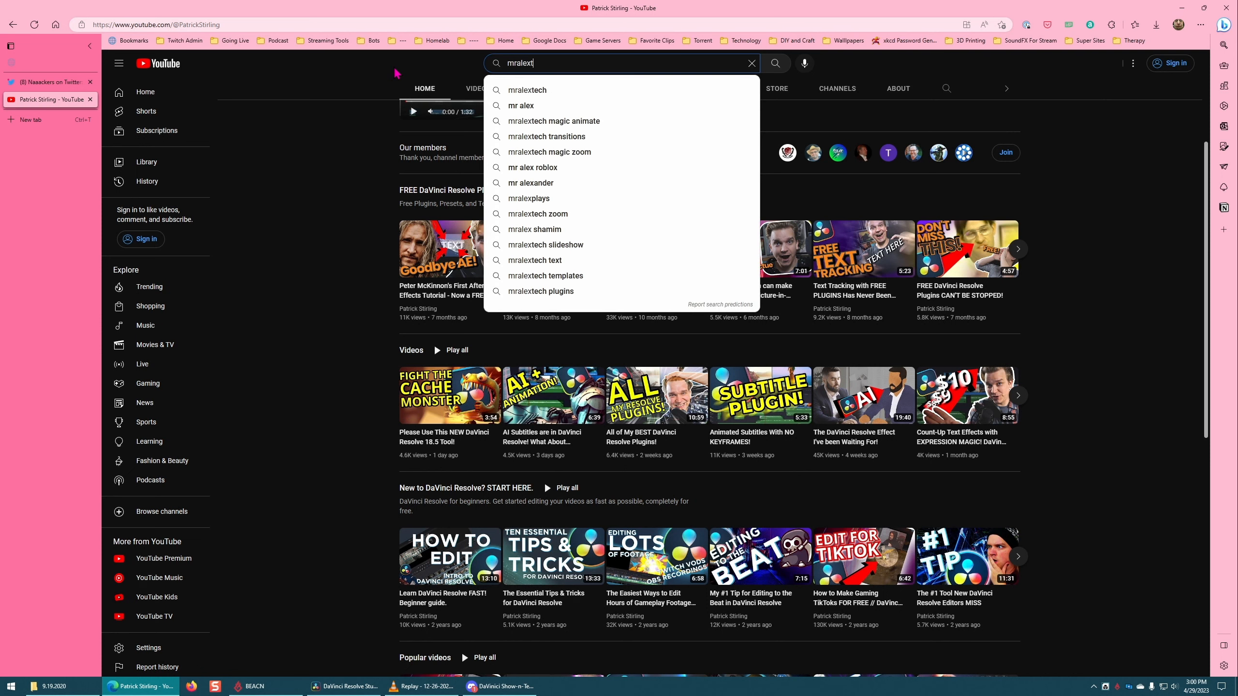
text(ech)
key(Return)
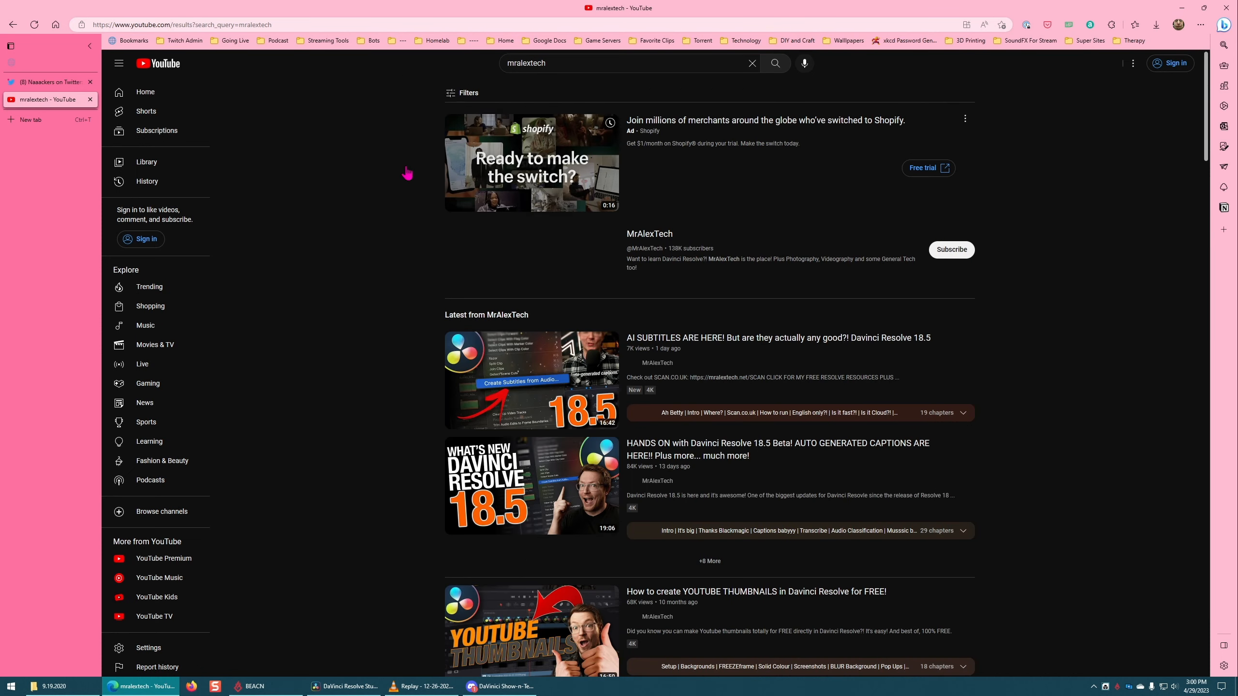
Step: Open the MrAlexTech video "ZOOM LIKE A PRO! Free MAGIC ZOOM tool for Davinci Resolve 18" from the search results
mouse_move(731, 372)
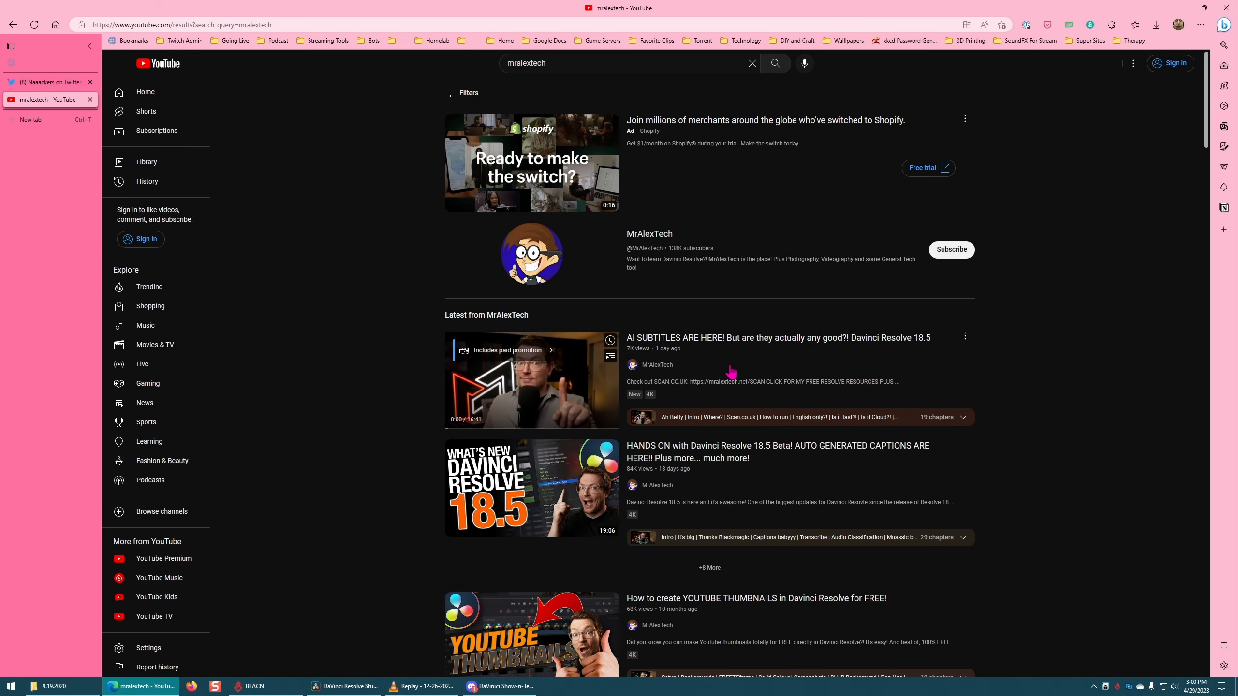
scroll(920, 351, down, 4)
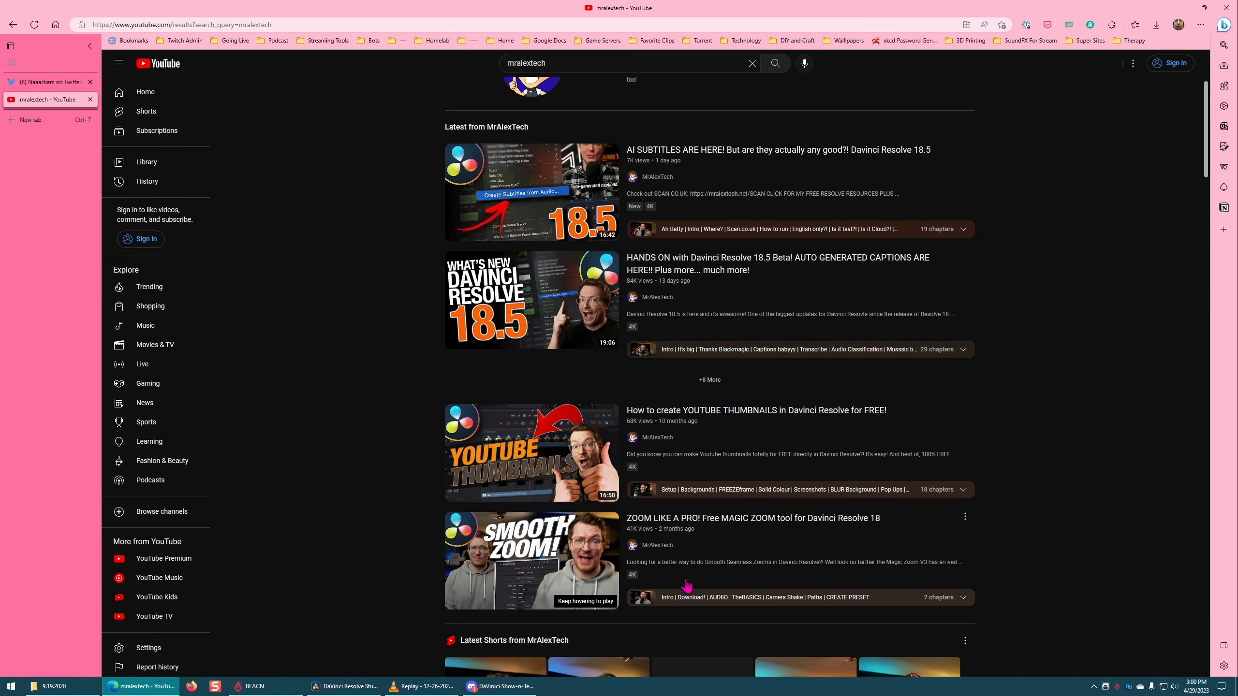
click(680, 530)
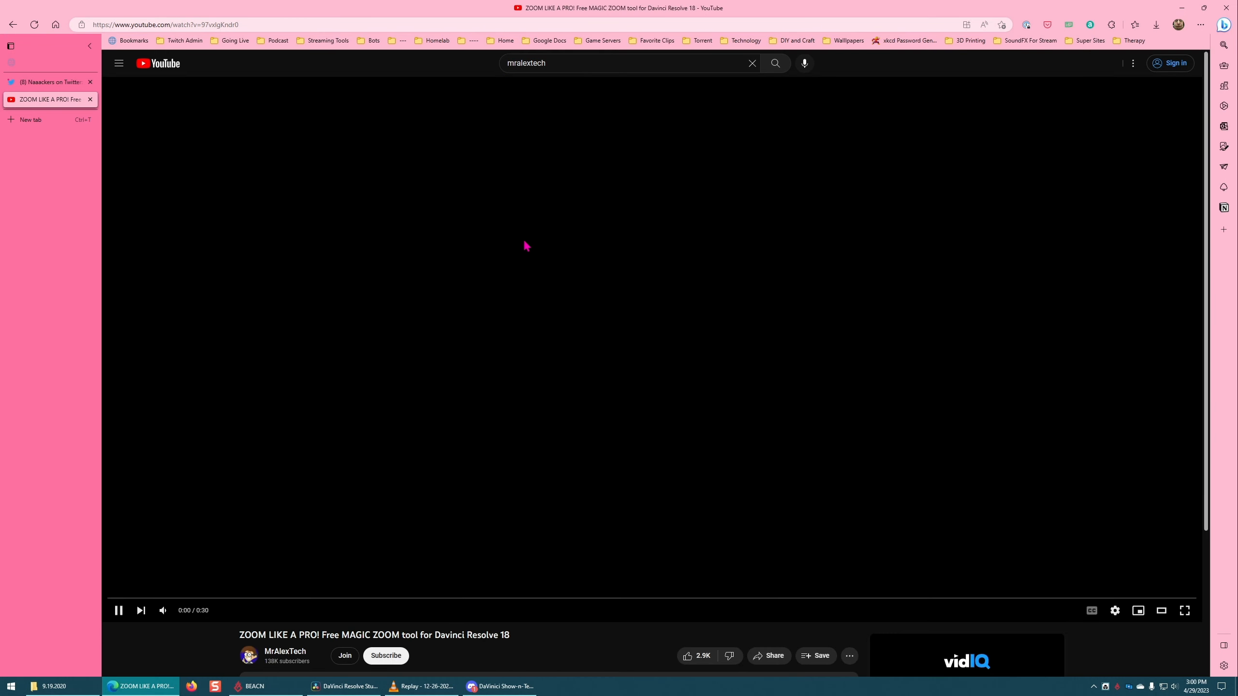
Step: Skip the advertisement and pause the Magic Zoom video in TheBASICS chapter at 3:37
click(119, 613)
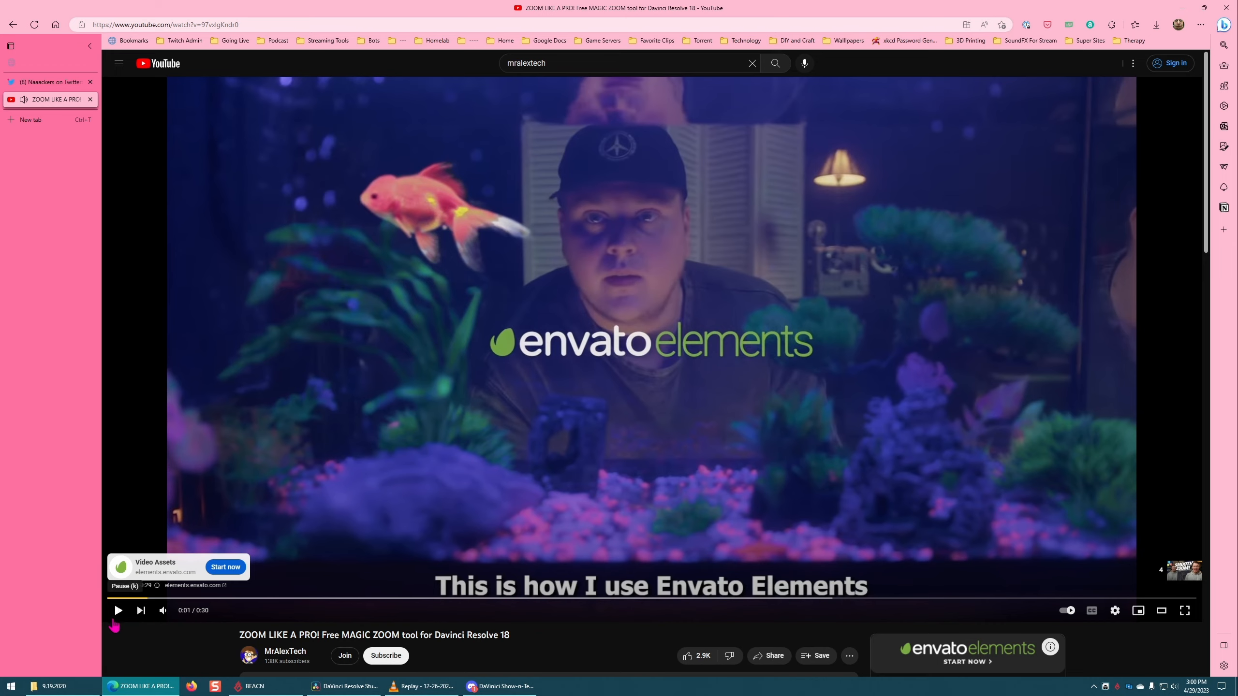
click(113, 622)
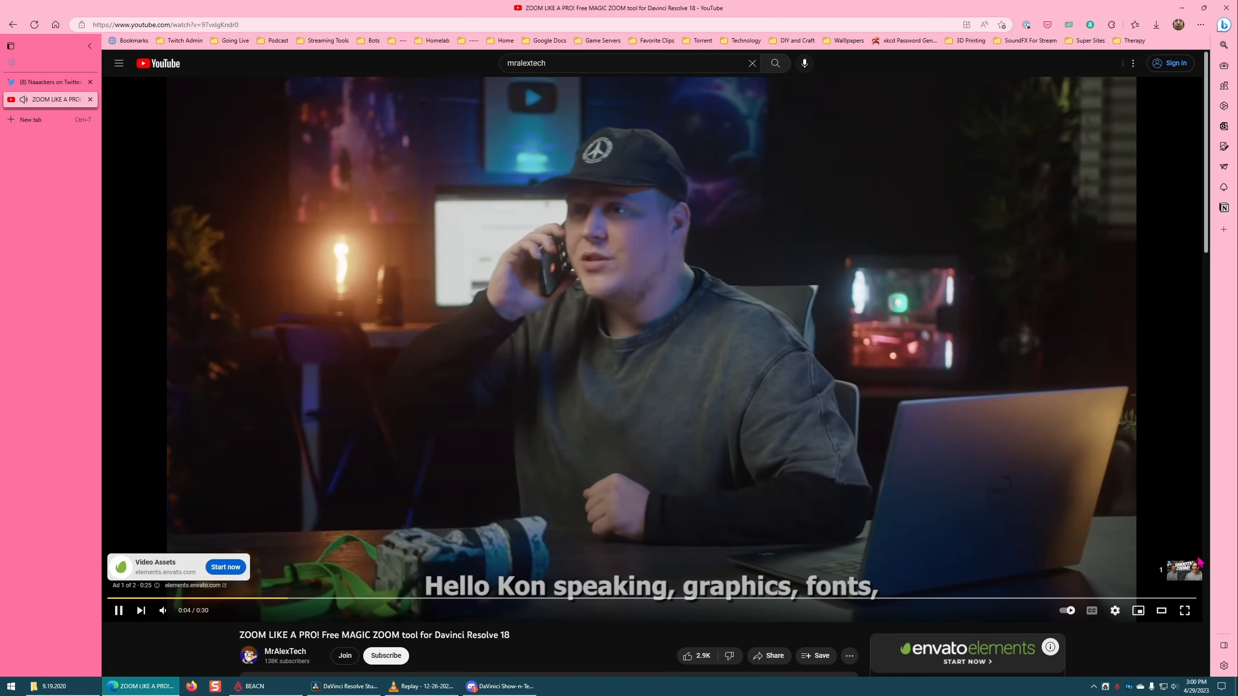
click(1175, 572)
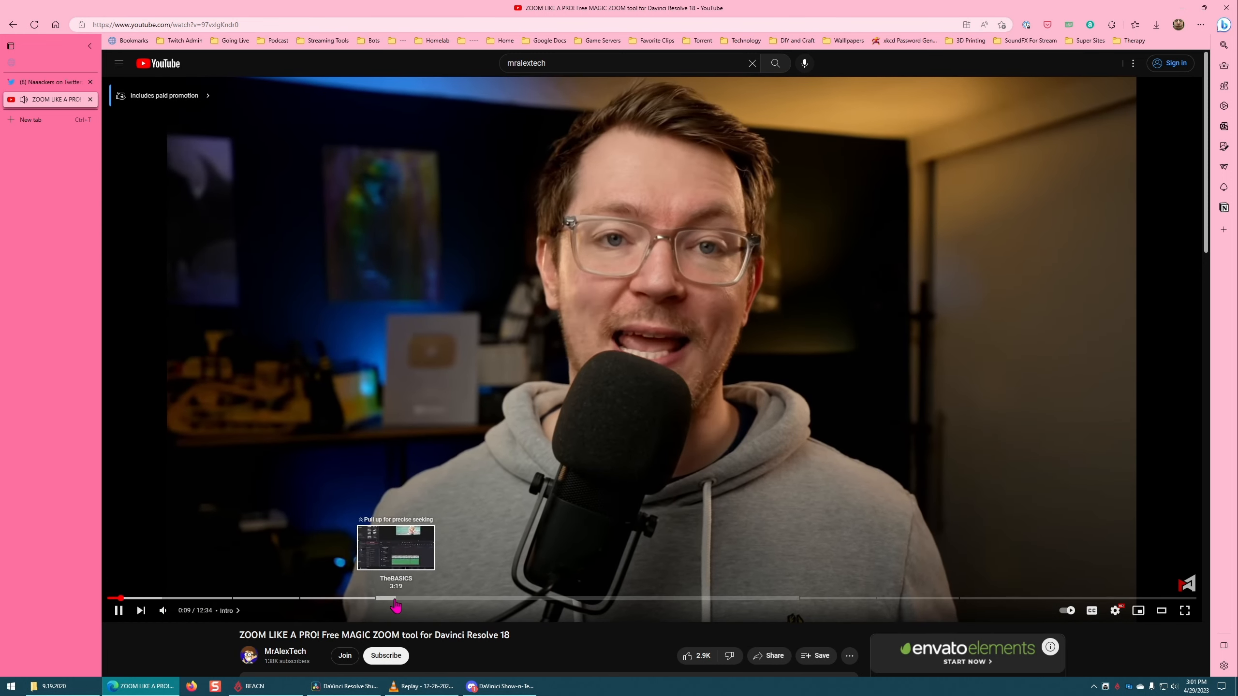
click(413, 599)
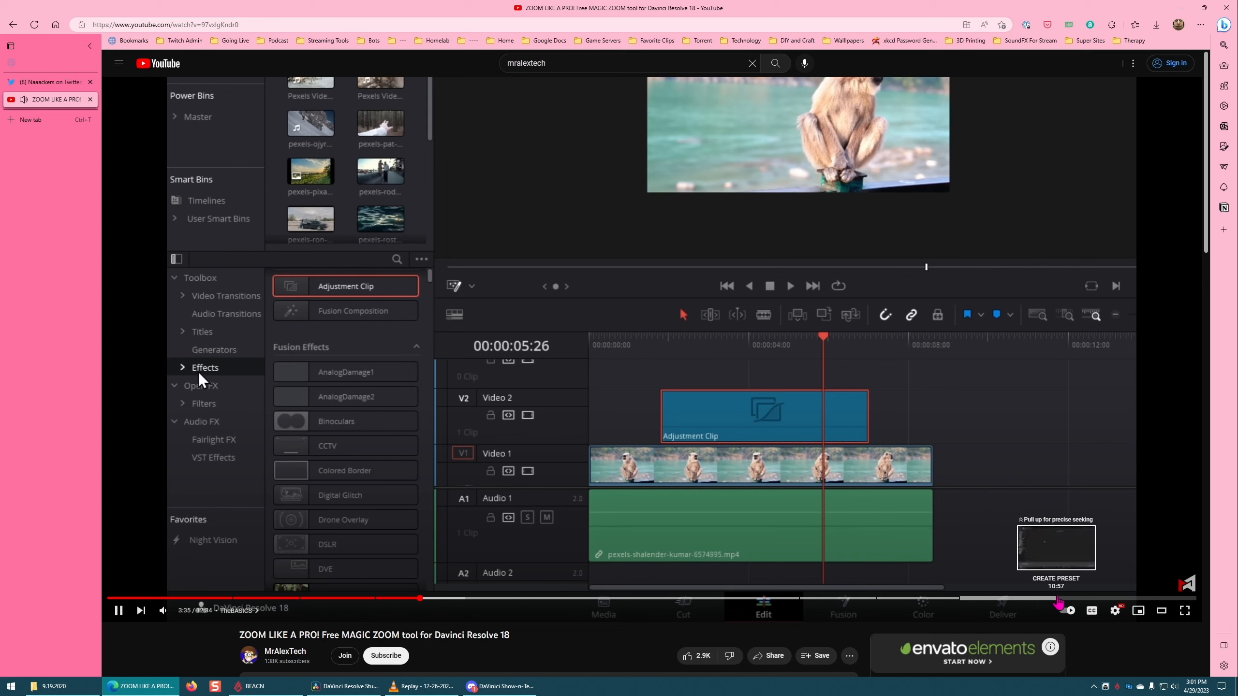
click(710, 373)
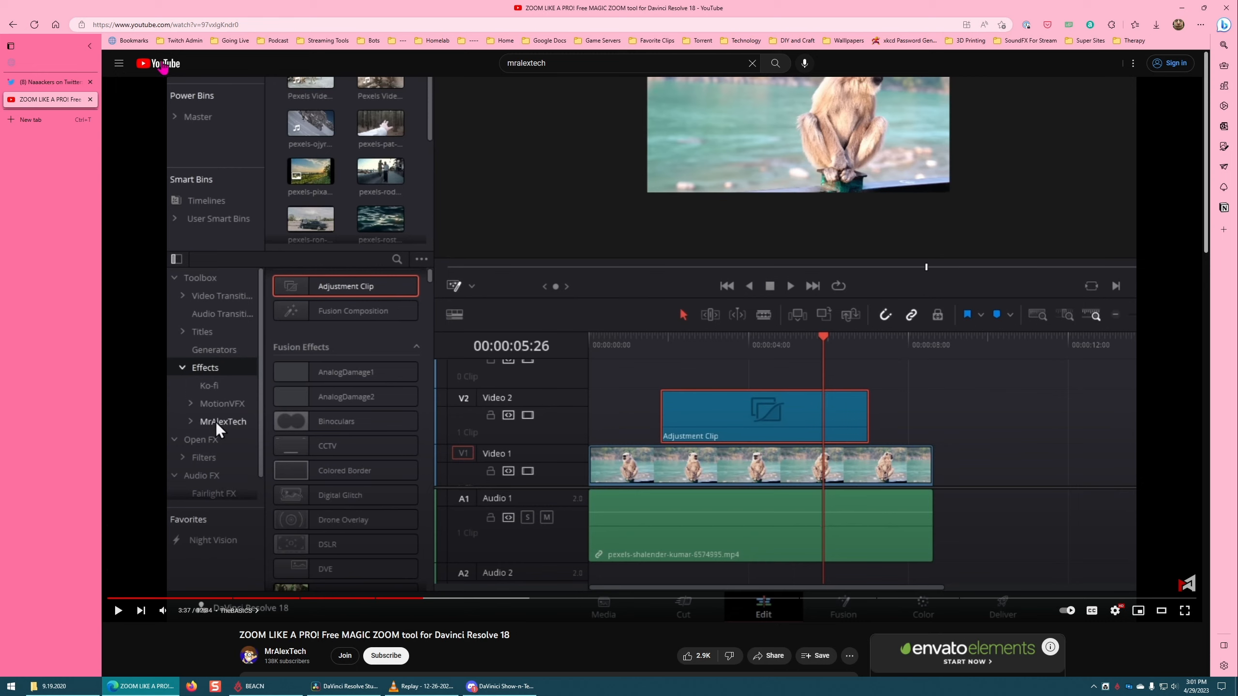
Step: Open MrAlexTech's Ko-fi page in a separate browser window and bring that window over the editor
click(207, 24)
drag(624, 25, 138, 25)
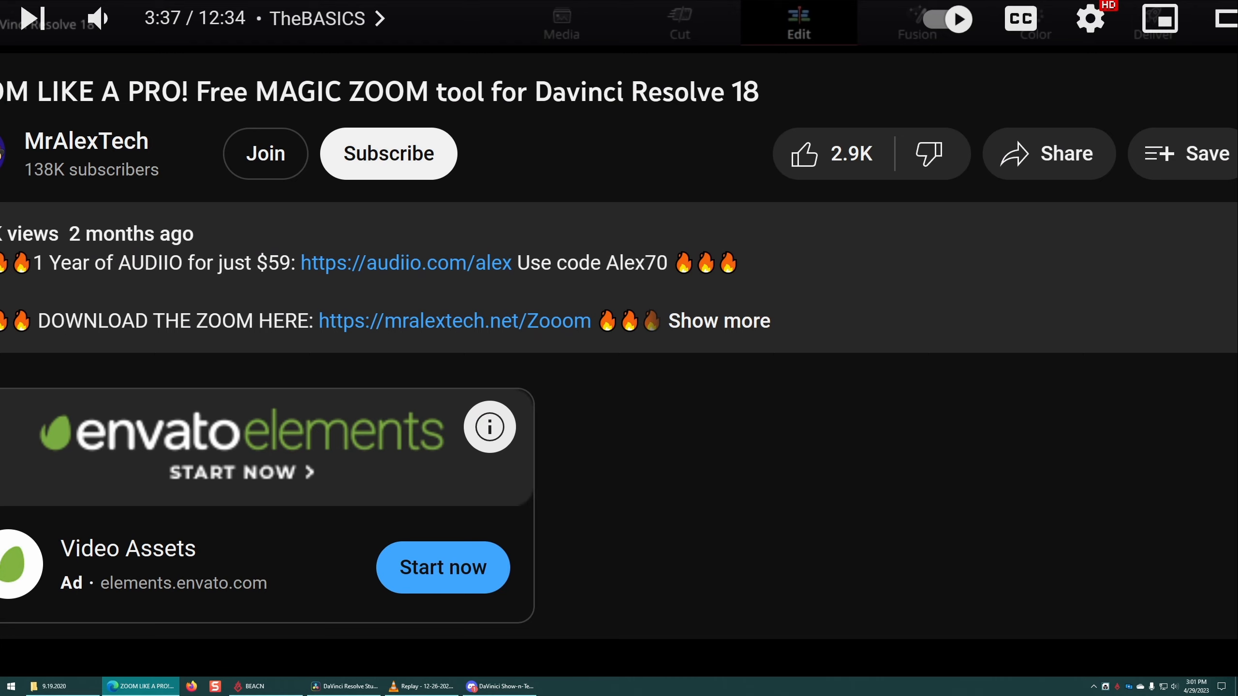
key(ctrl+t)
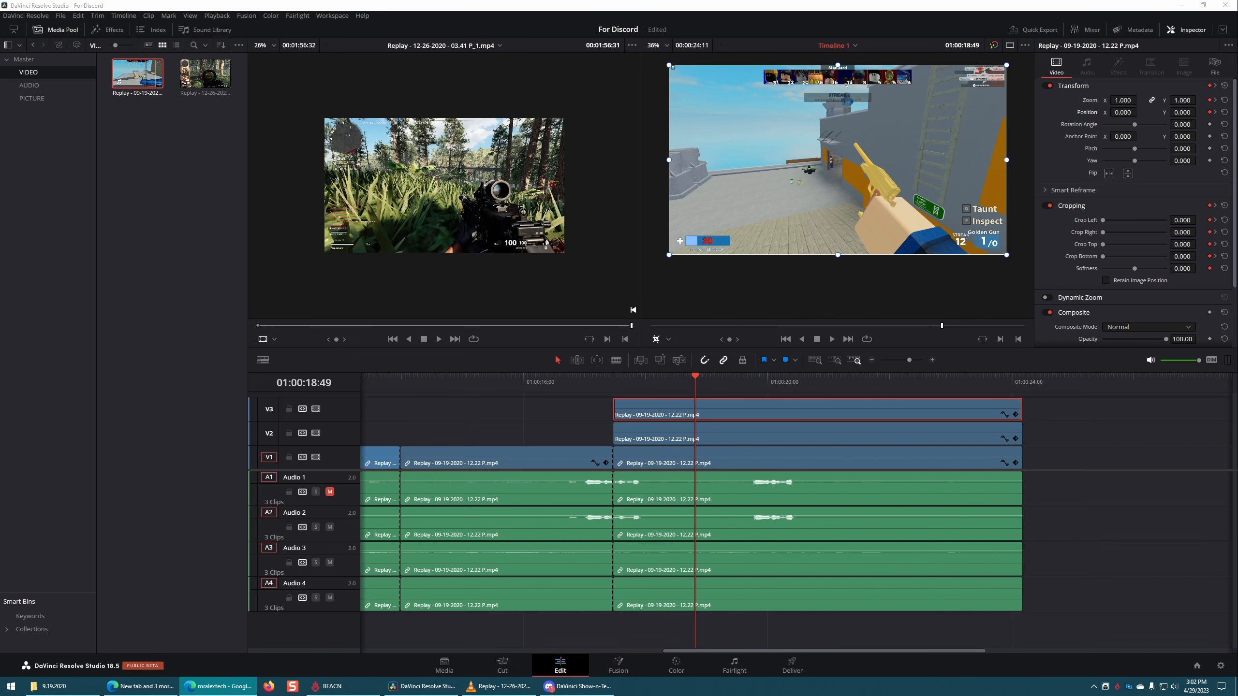
drag(1237, 198, 519, 61)
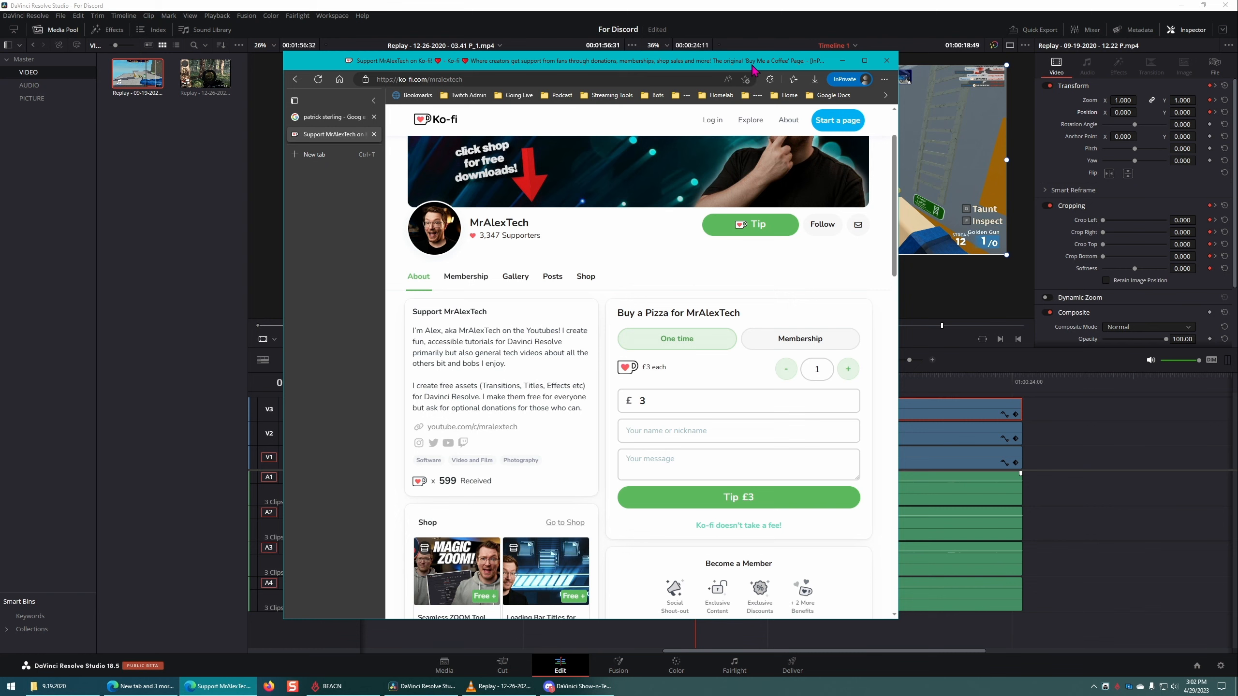
Step: Maximize the Ko-fi window, look over MrAlexTech's page and open the Seamless ZOOM Tool for Davinci Resolve 18 from the shop
double_click(754, 68)
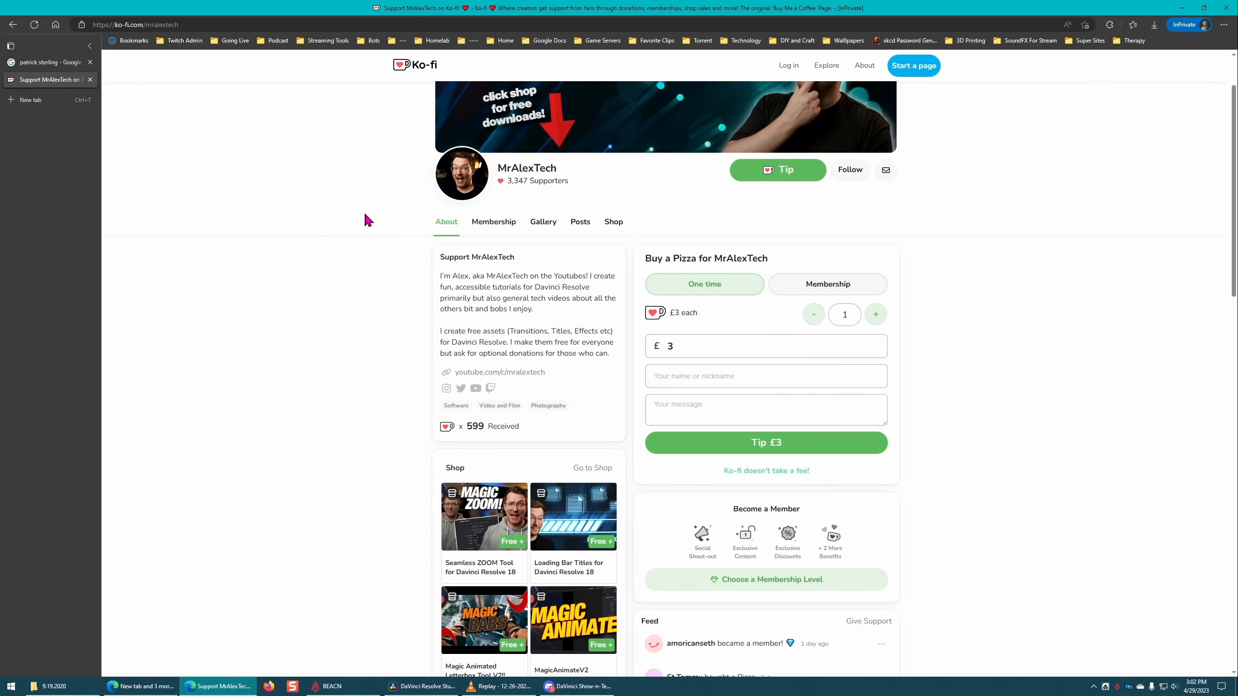
scroll(366, 219, up, 2)
scroll(368, 218, down, 3)
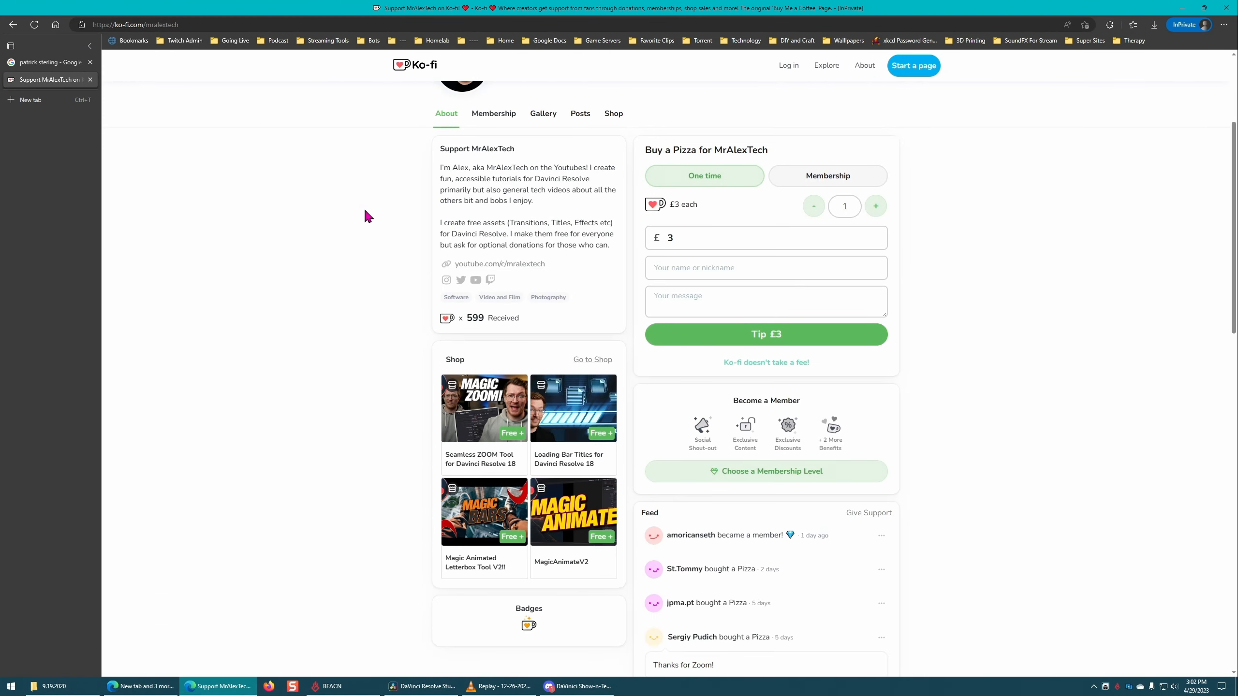
scroll(357, 205, down, 8)
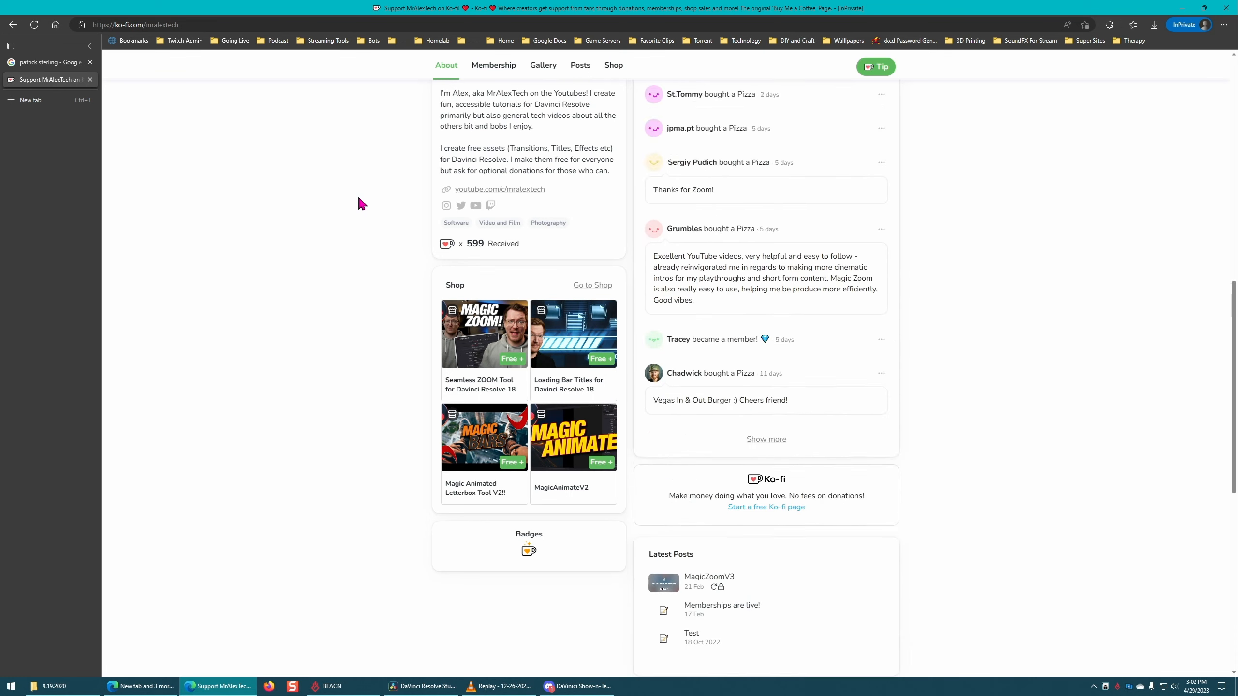
scroll(270, 341, up, 11)
scroll(270, 341, down, 3)
click(497, 420)
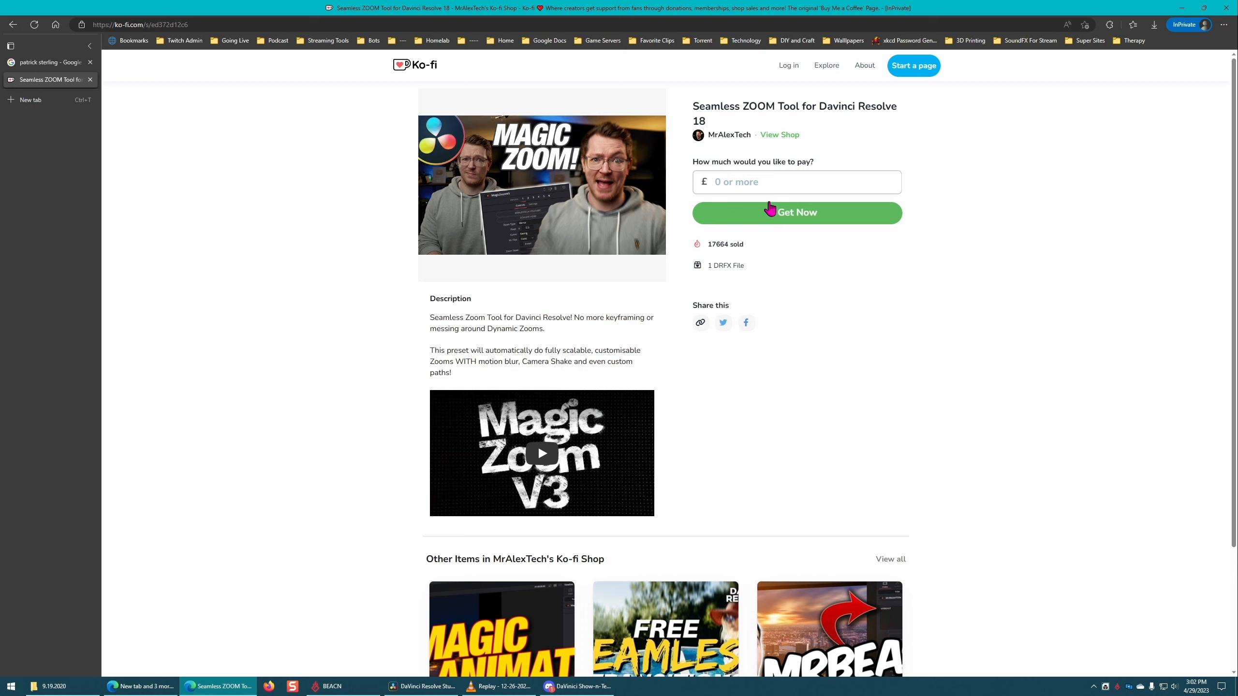
Step: Review the zoom tool's product page and its related shop items, and return to MrAlexTech's main Ko-fi page
scroll(1050, 261, down, 3)
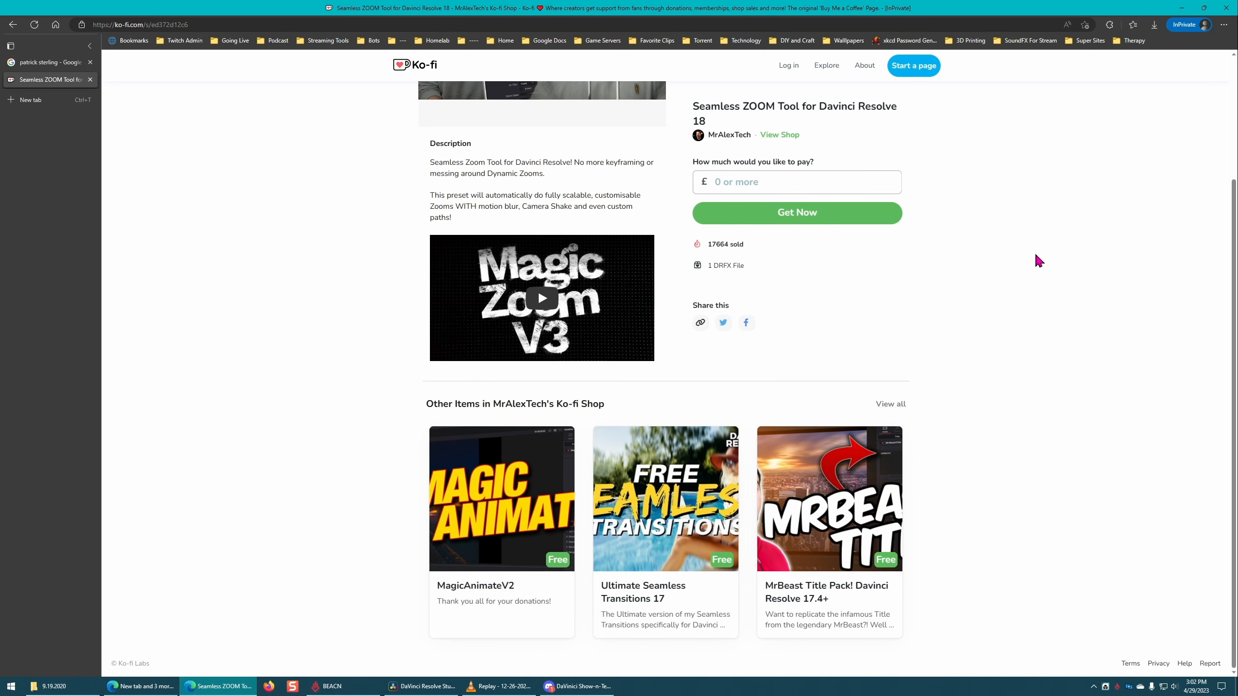
scroll(1024, 269, up, 3)
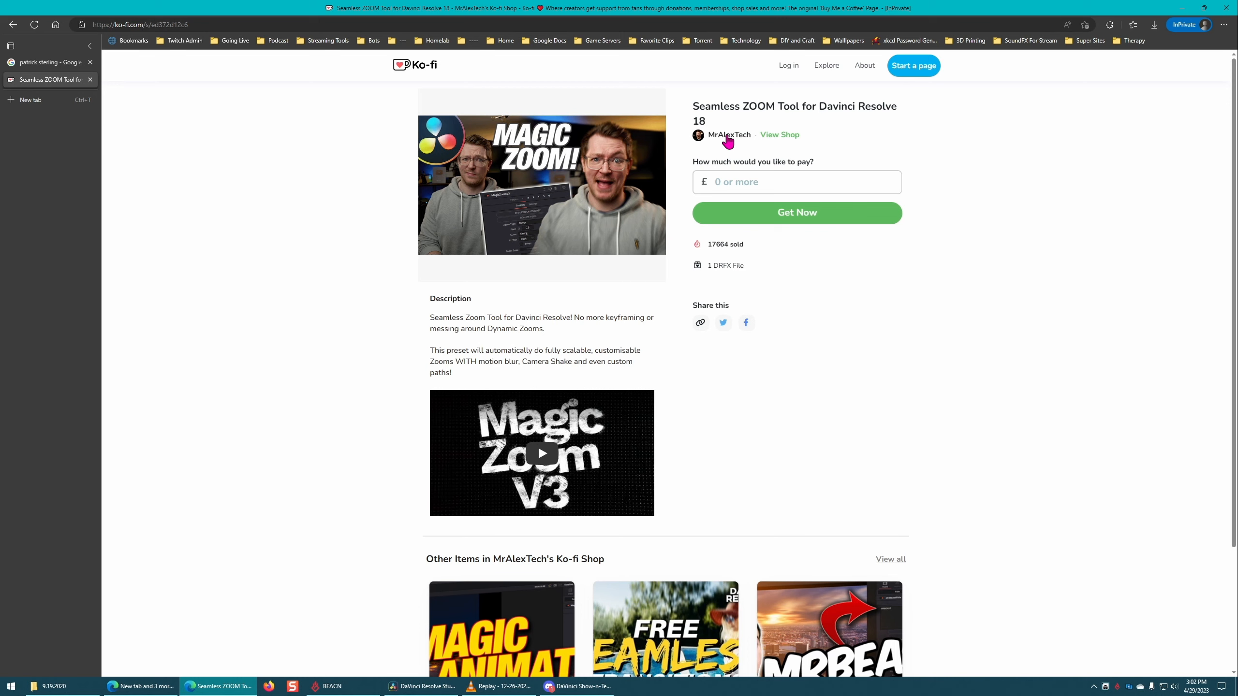
click(716, 137)
scroll(848, 351, down, 9)
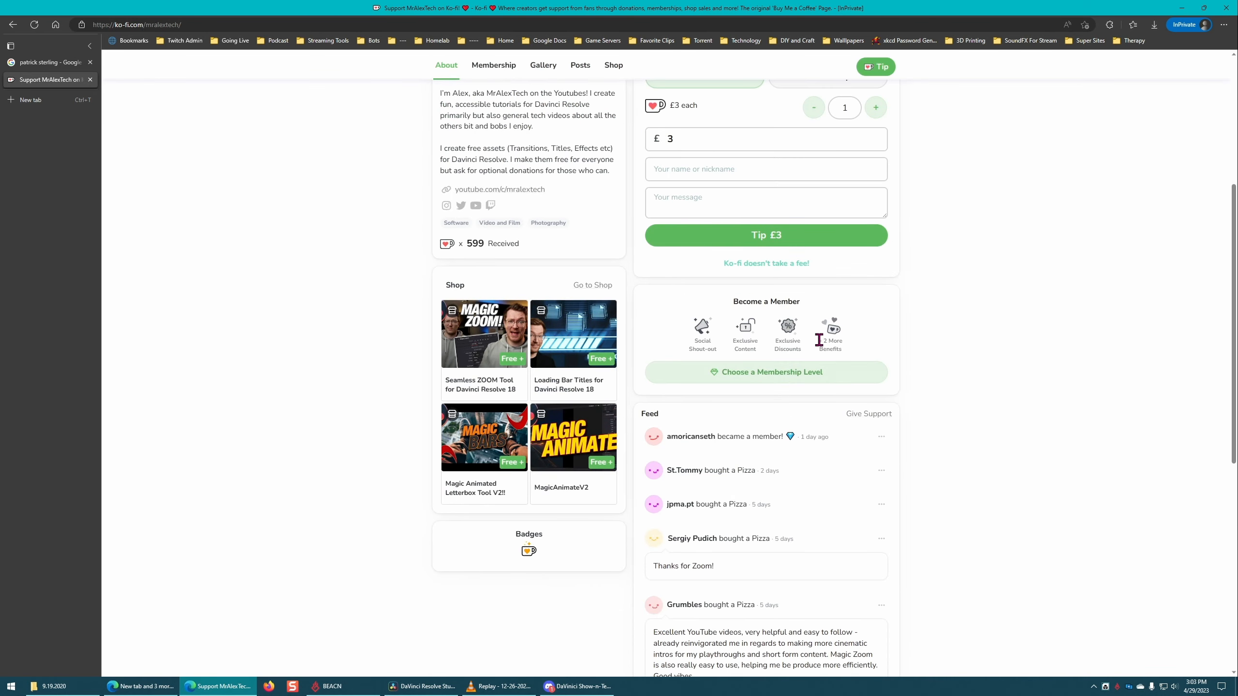
scroll(819, 356, up, 5)
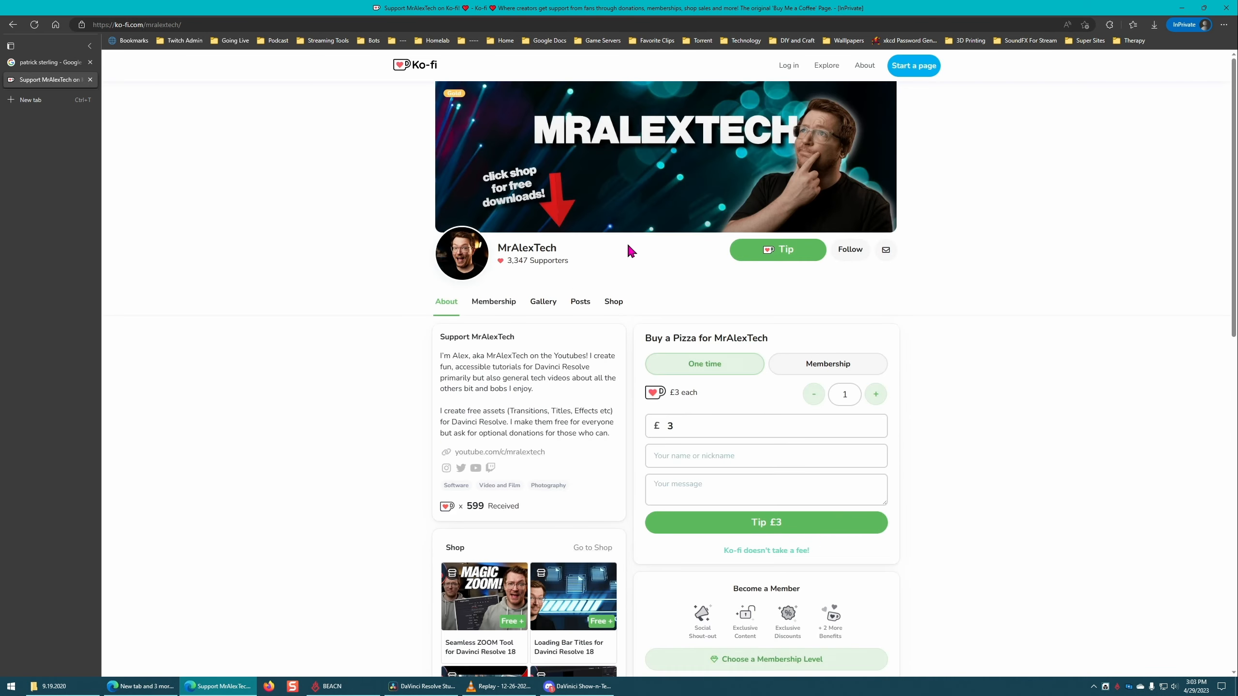
Step: Return to the Google results for "patrick sterling" and open the Patrick Stirling YouTube channel
click(59, 63)
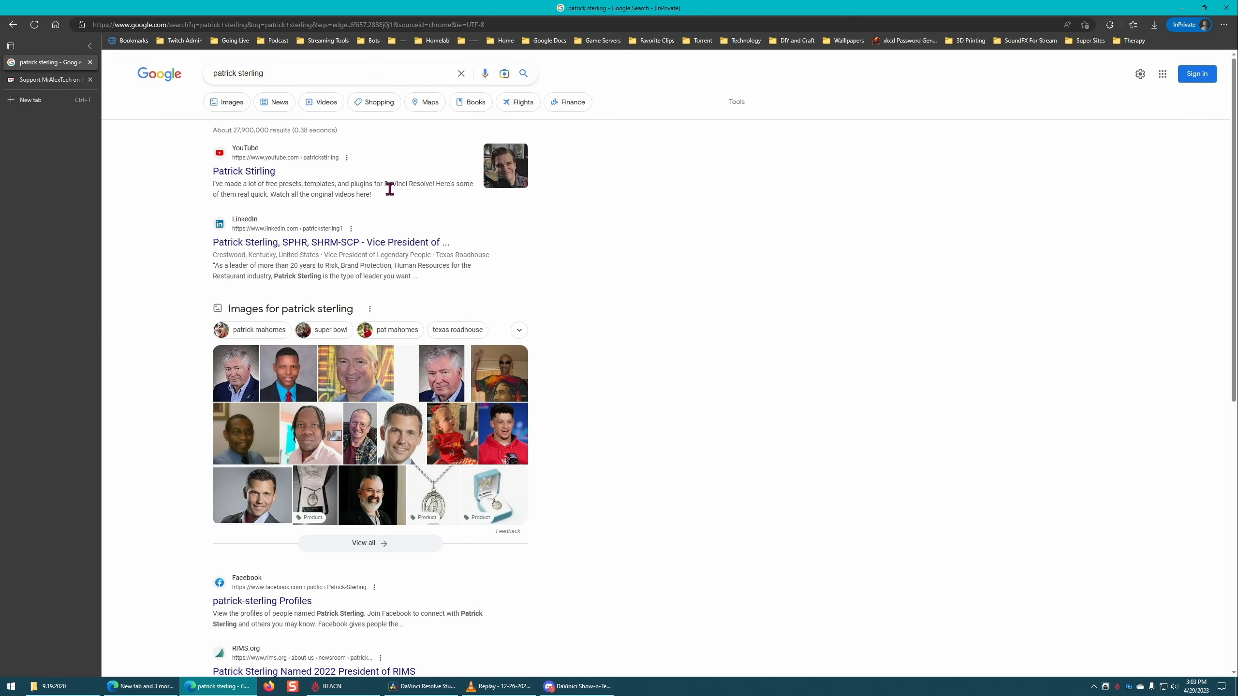
scroll(371, 249, down, 9)
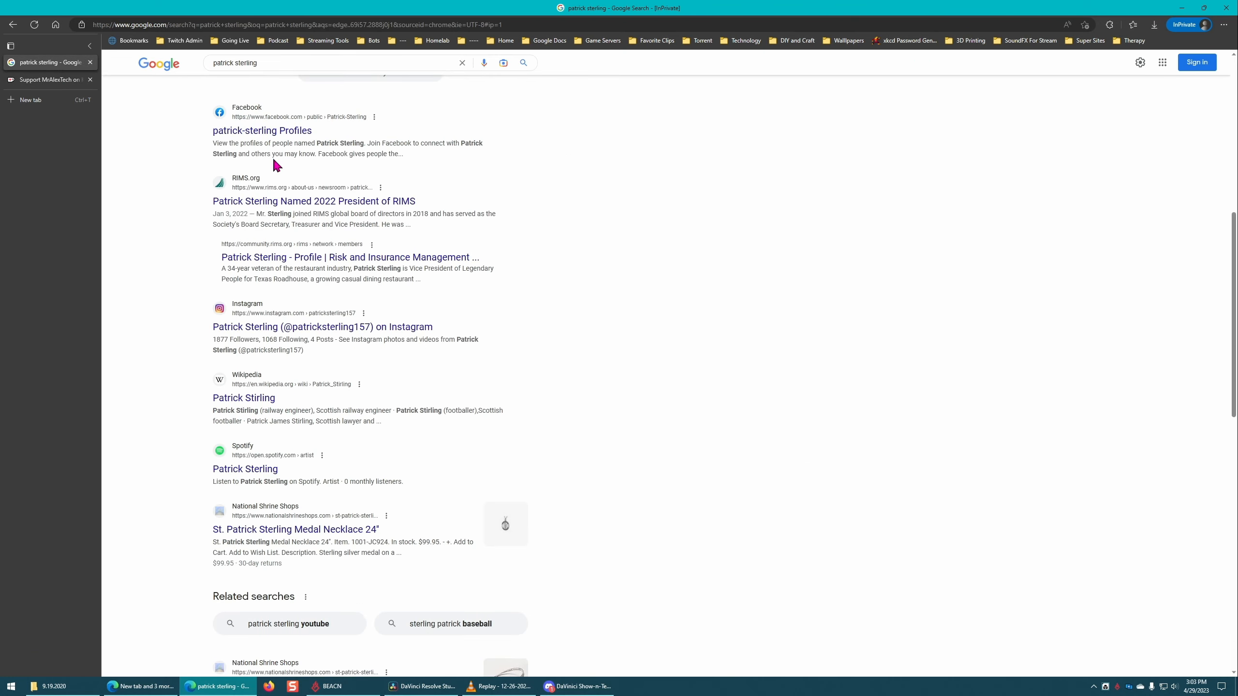
scroll(263, 201, up, 10)
click(261, 171)
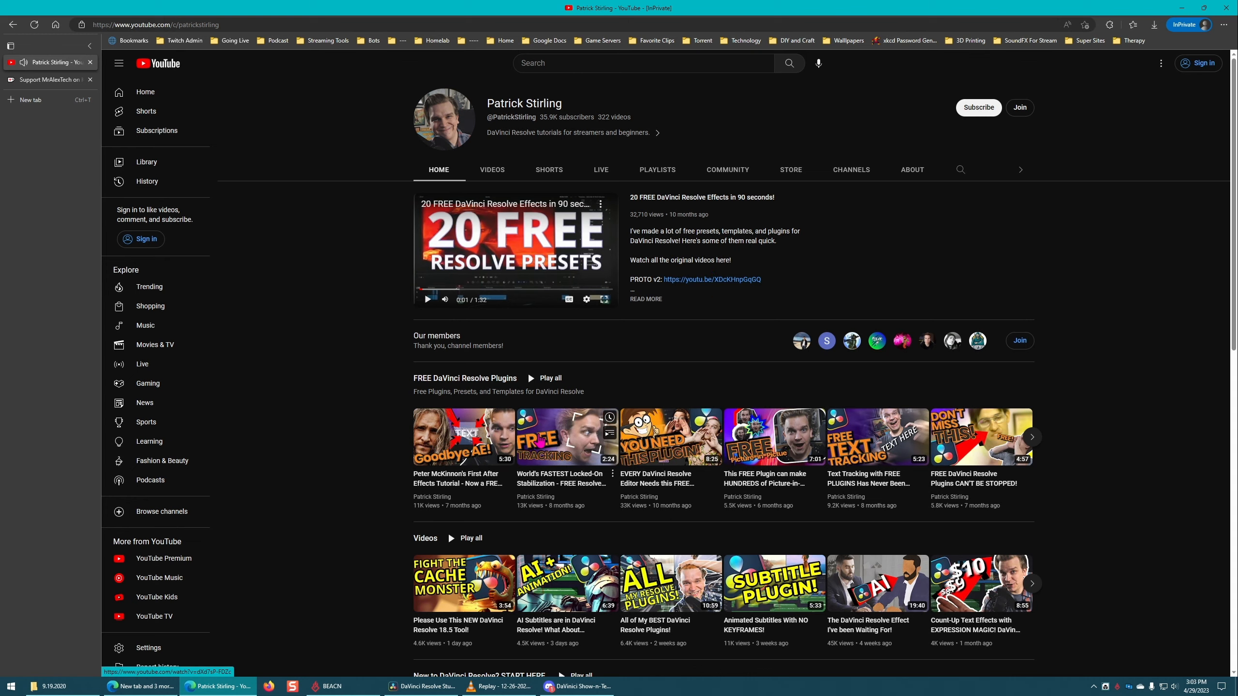
Step: Open the "World's FASTEST Locked-On Stabilization" video, follow its free effect download link and look over the plugin's store page
click(542, 443)
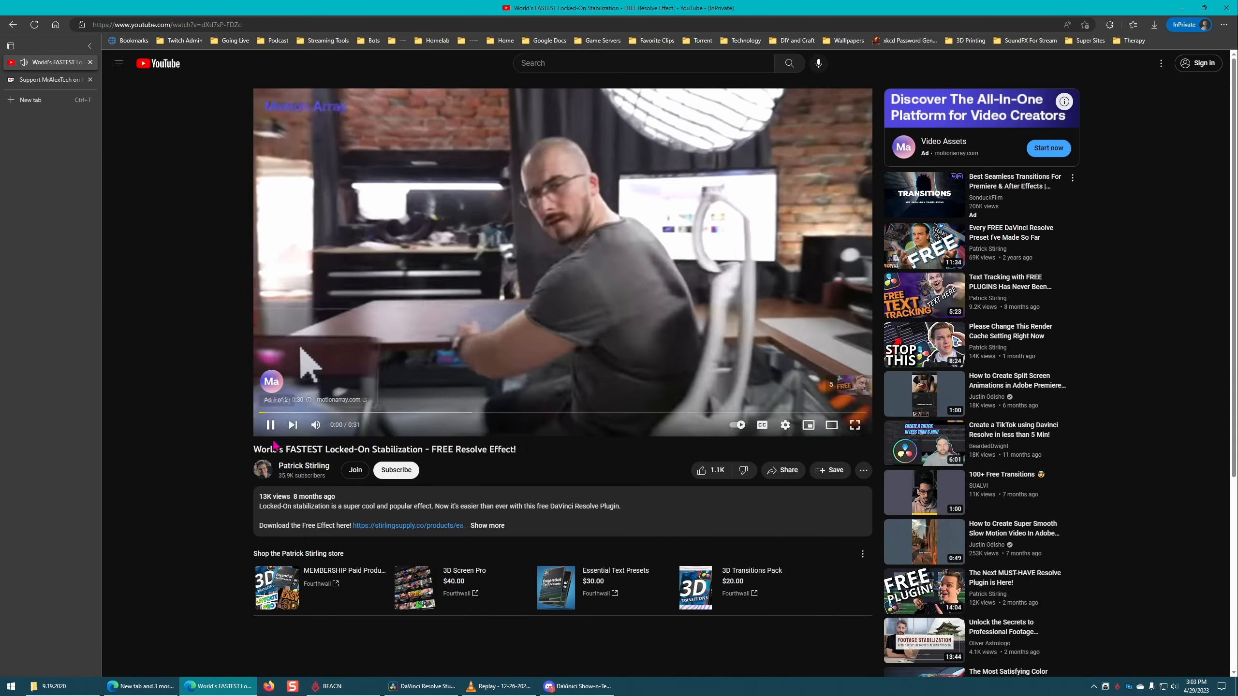
click(447, 526)
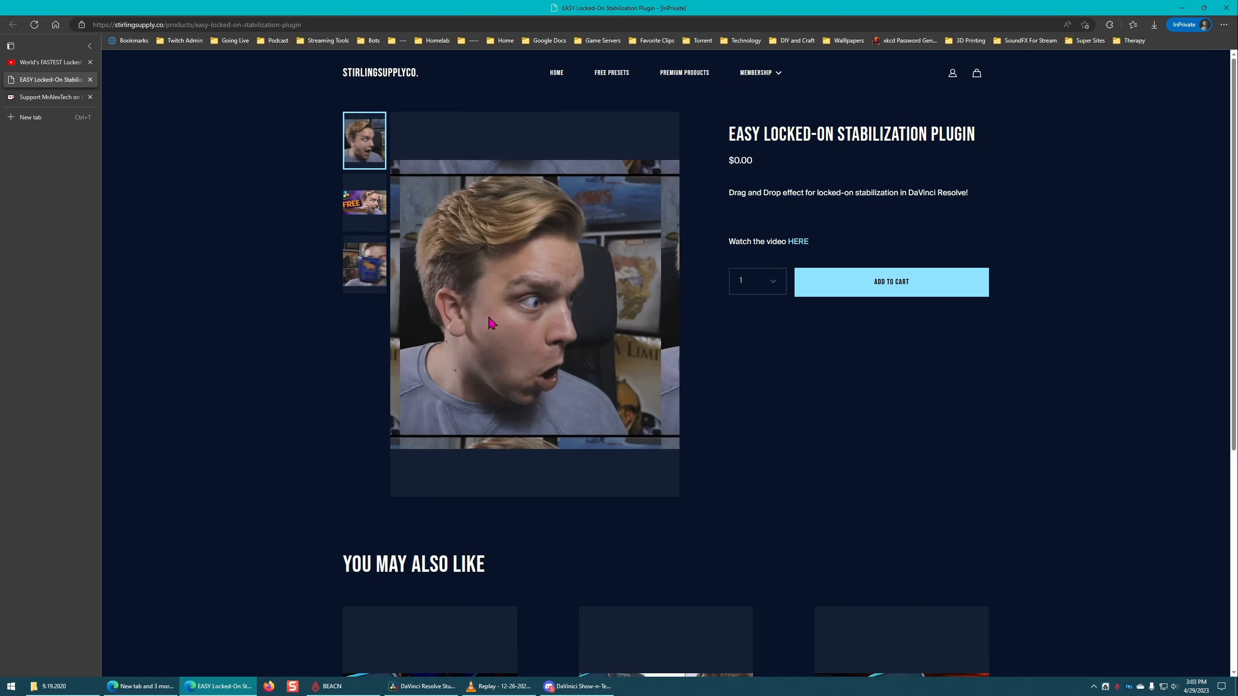
scroll(926, 361, down, 5)
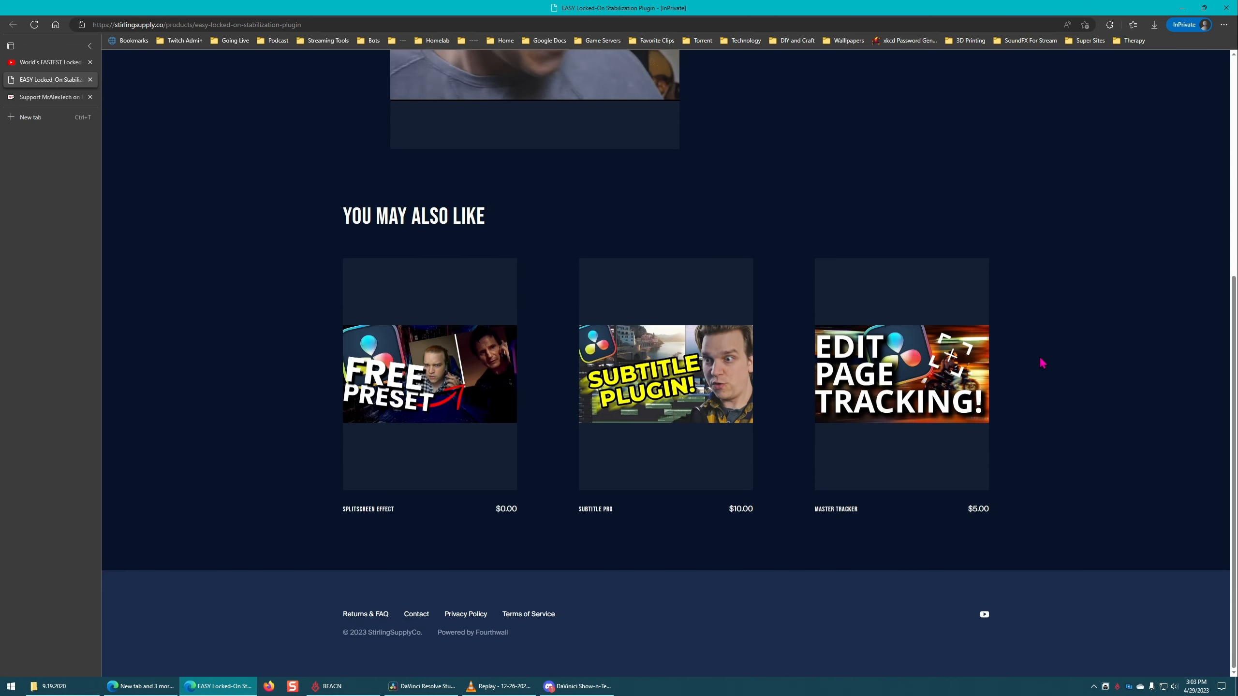
scroll(1078, 356, up, 3)
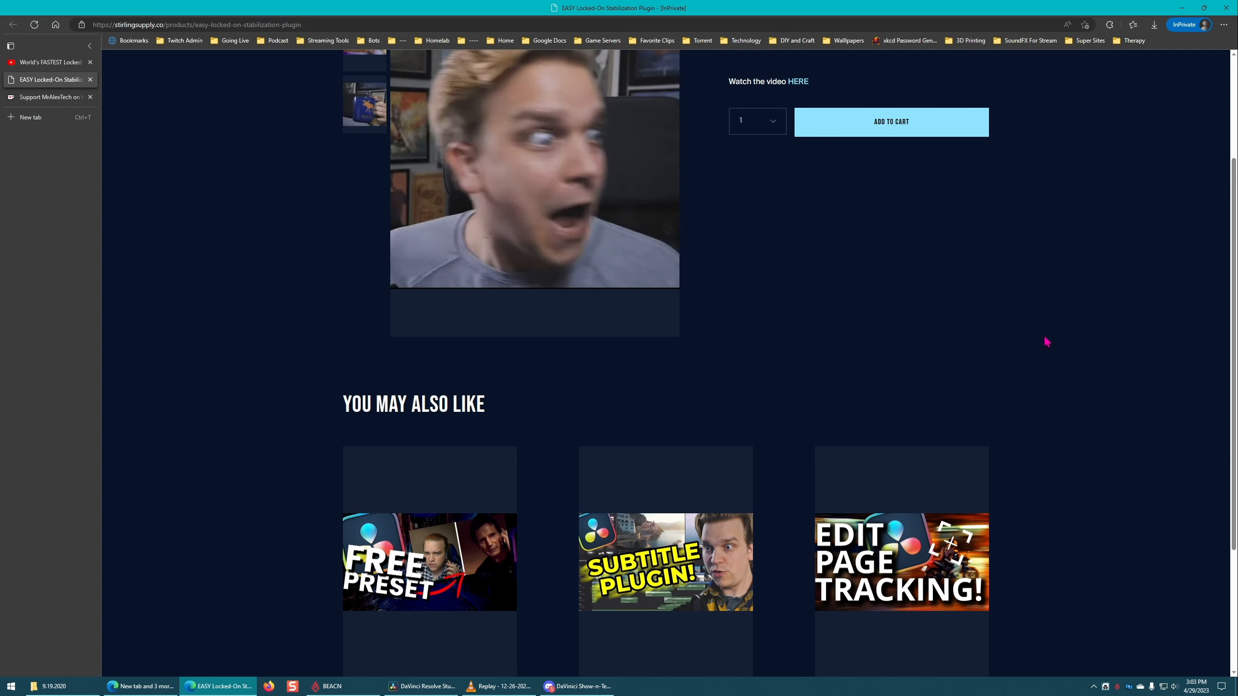
scroll(1058, 337, down, 2)
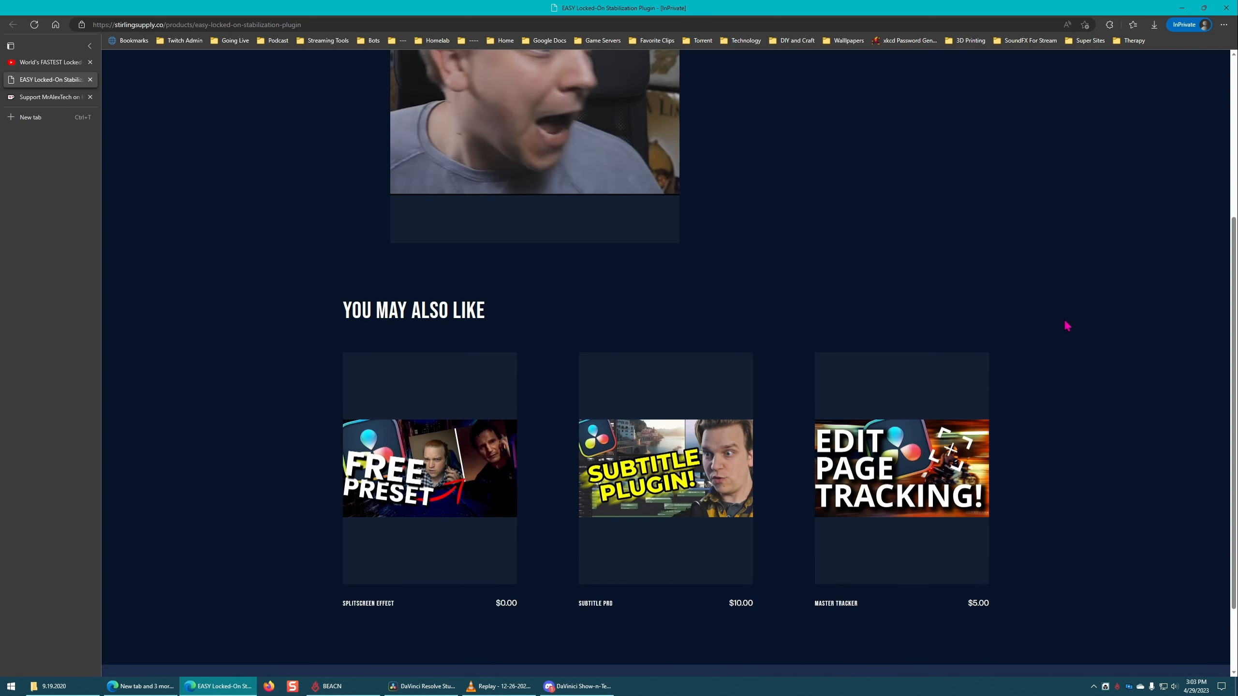
scroll(1080, 309, up, 5)
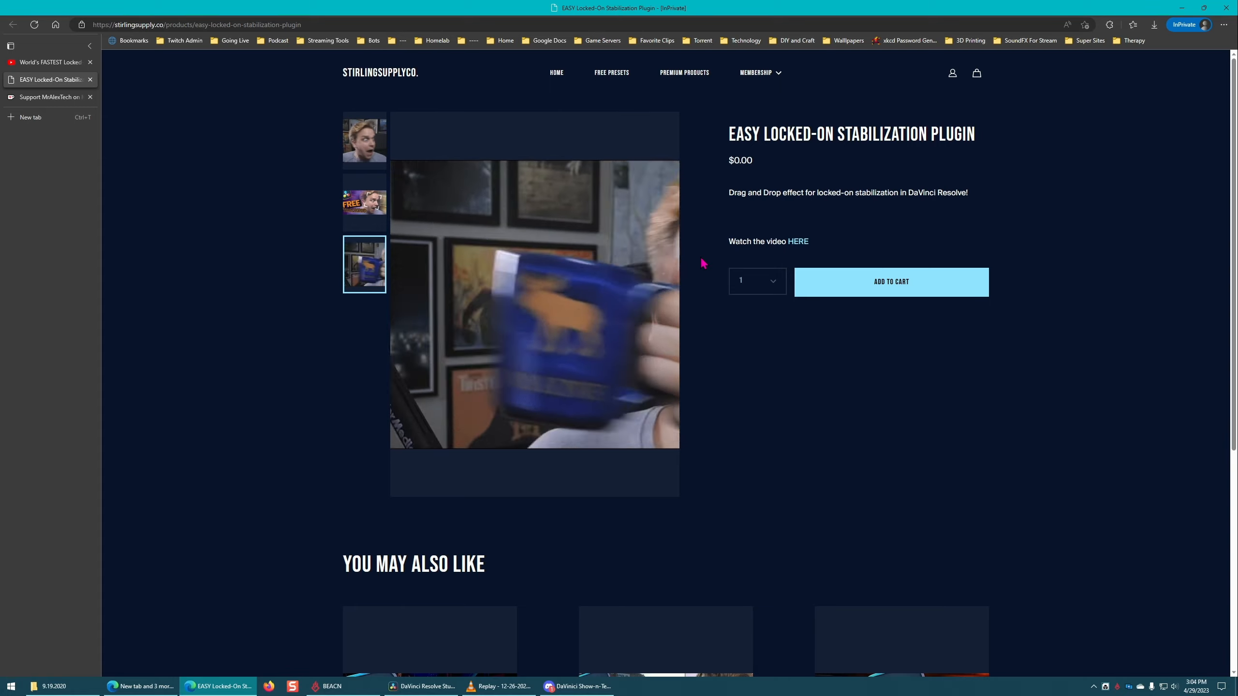
Step: Open the StirlingSupplyCo. Free Presets collection, select its web address and switch to the Discord window
click(612, 73)
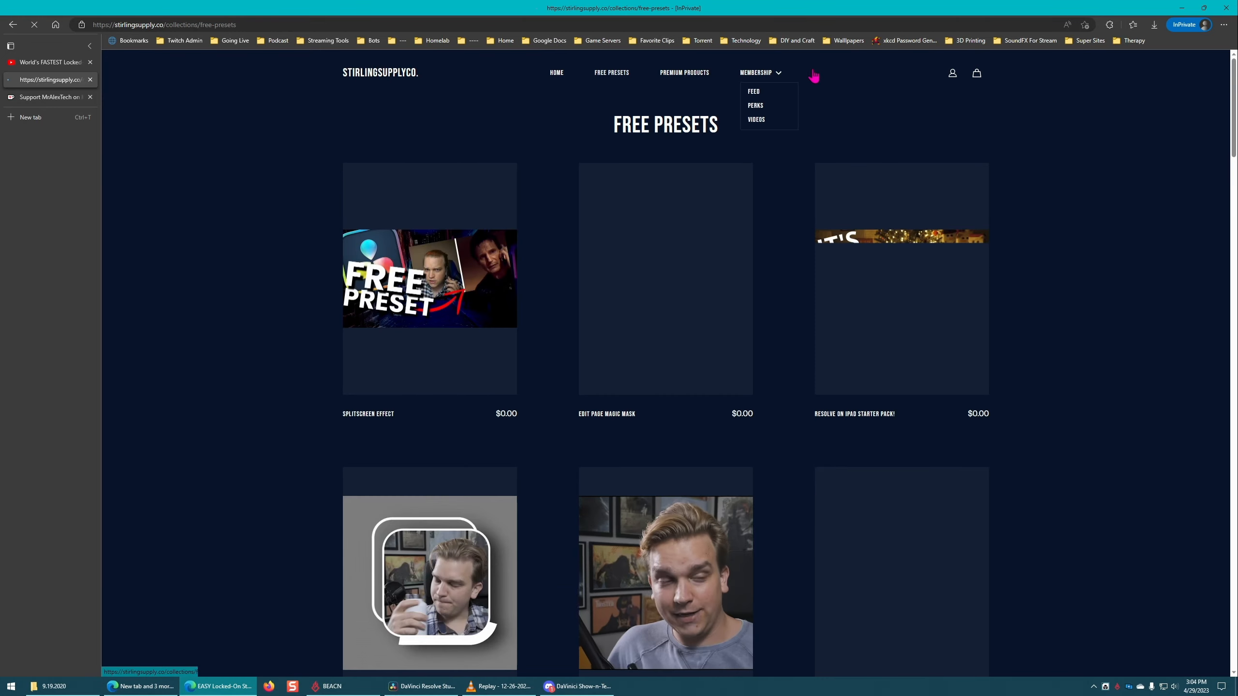
scroll(751, 222, down, 10)
scroll(751, 222, down, 10)
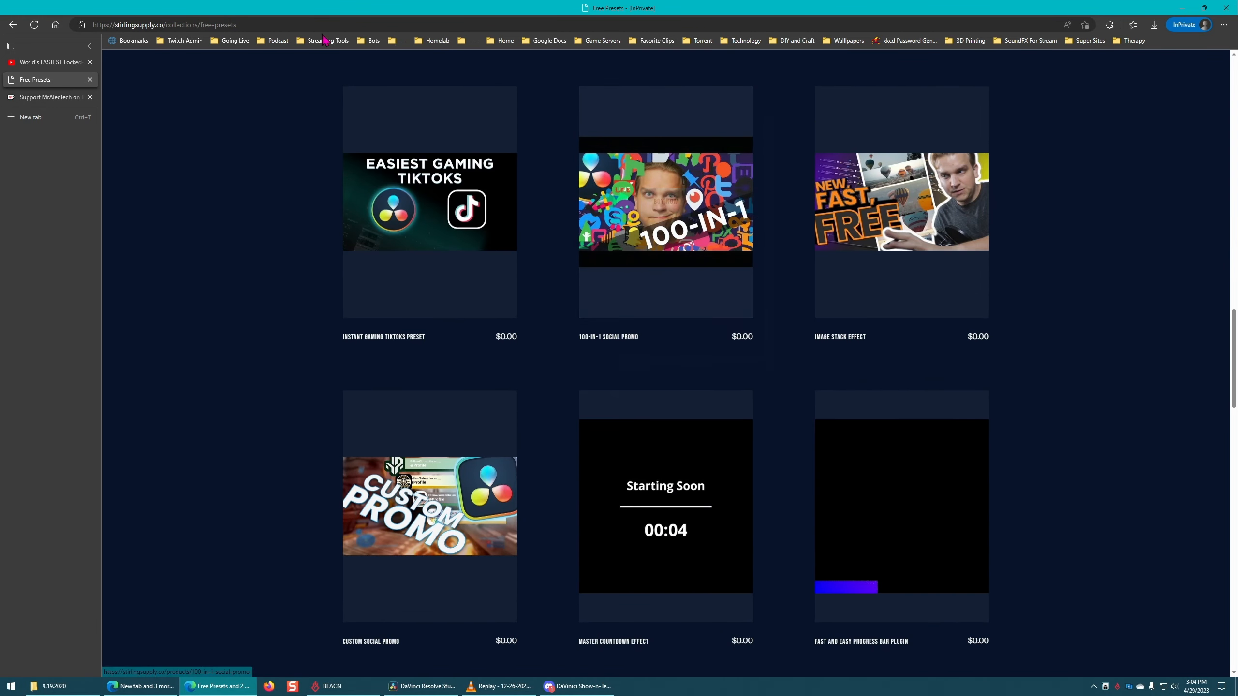
click(264, 24)
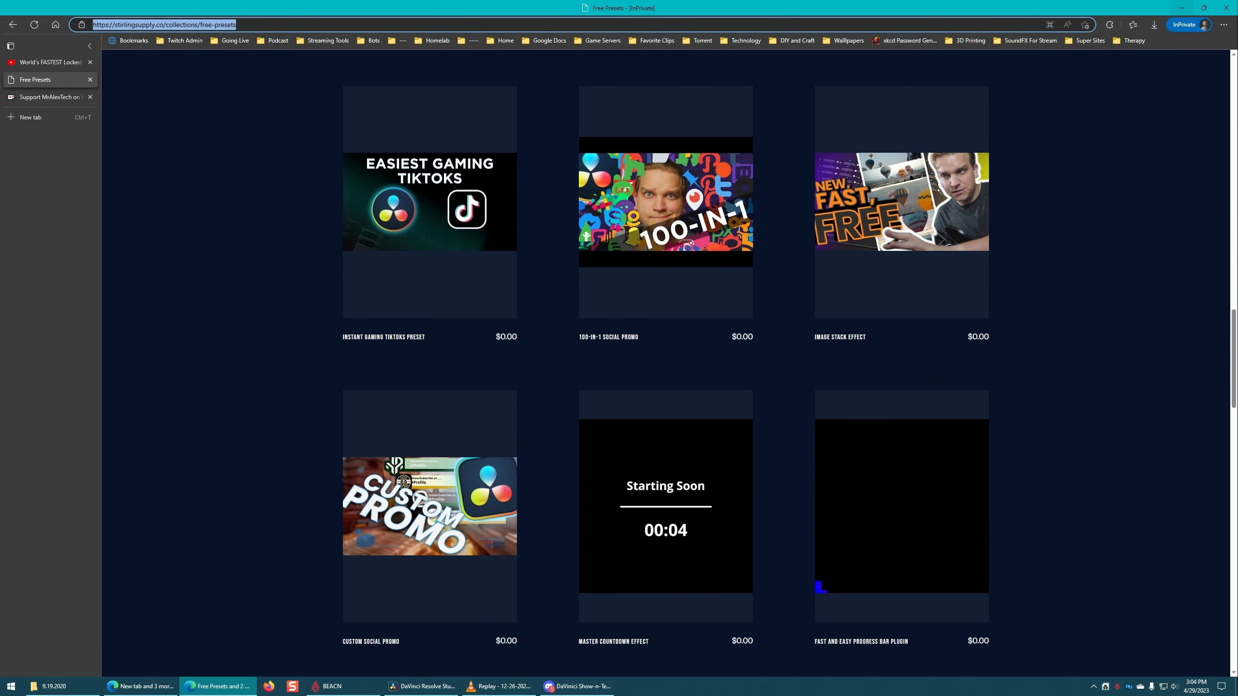
key(alt+Tab)
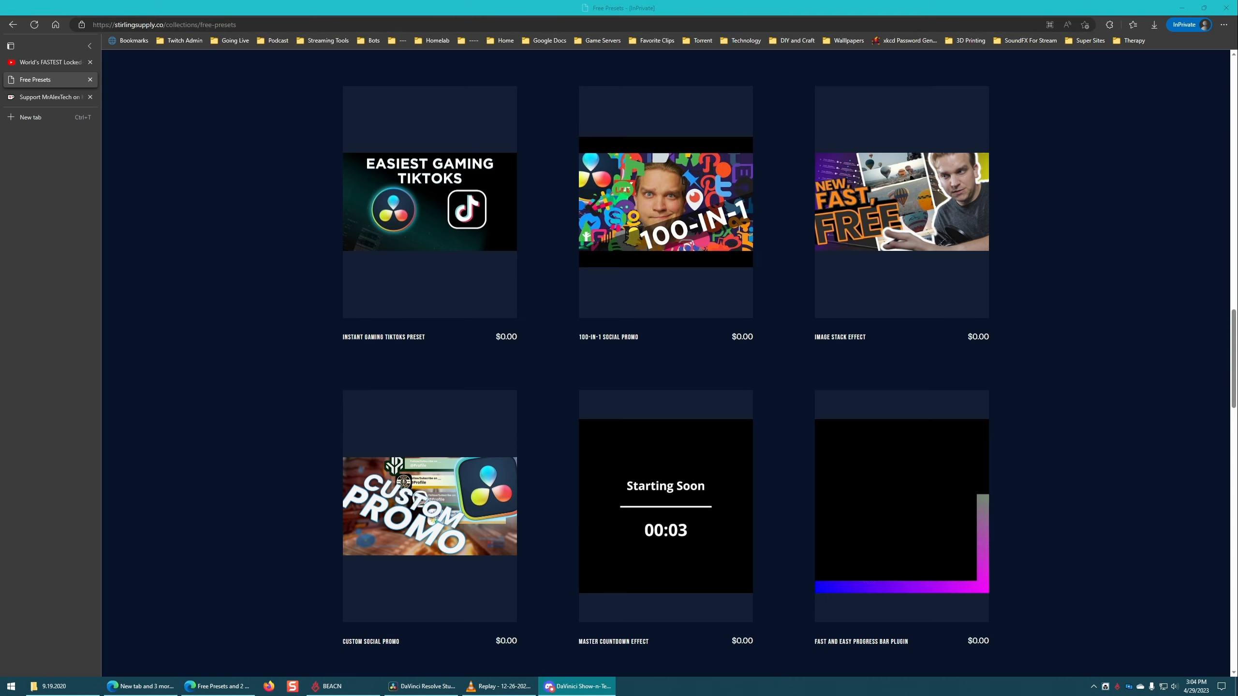
Step: Browse the Free Presets collection down to the end of the page to examine the available effects and templates
scroll(869, 210, down, 18)
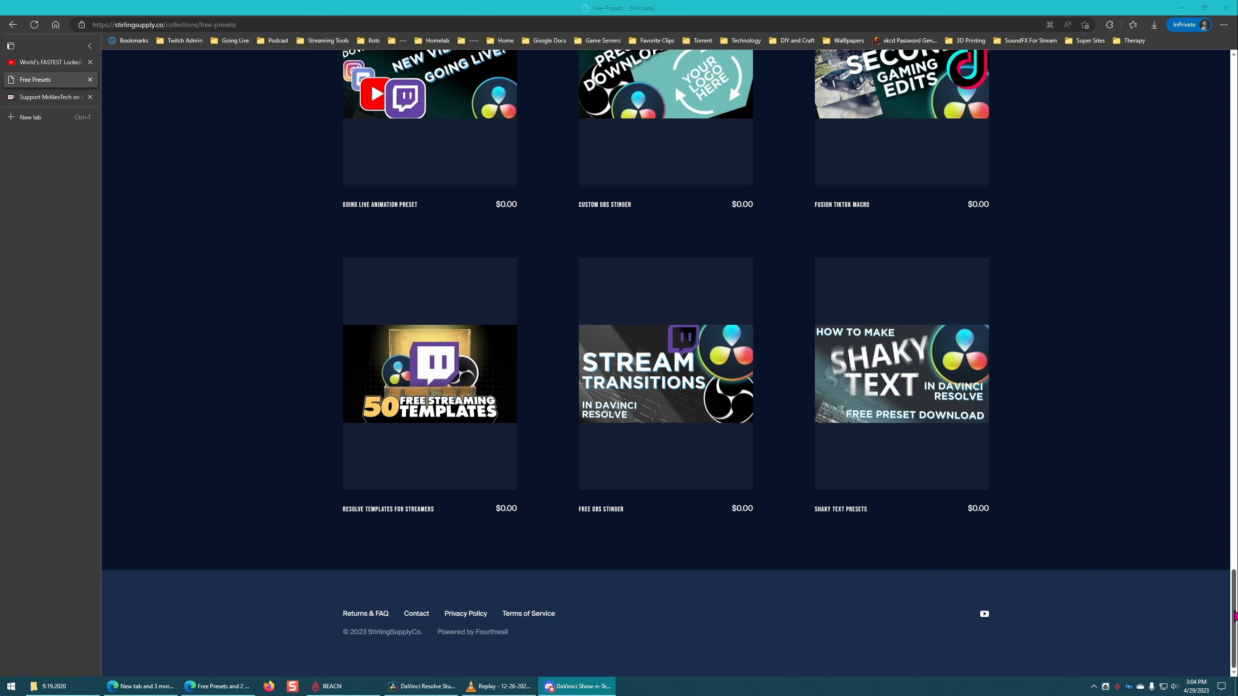
drag(1234, 616, 1236, 416)
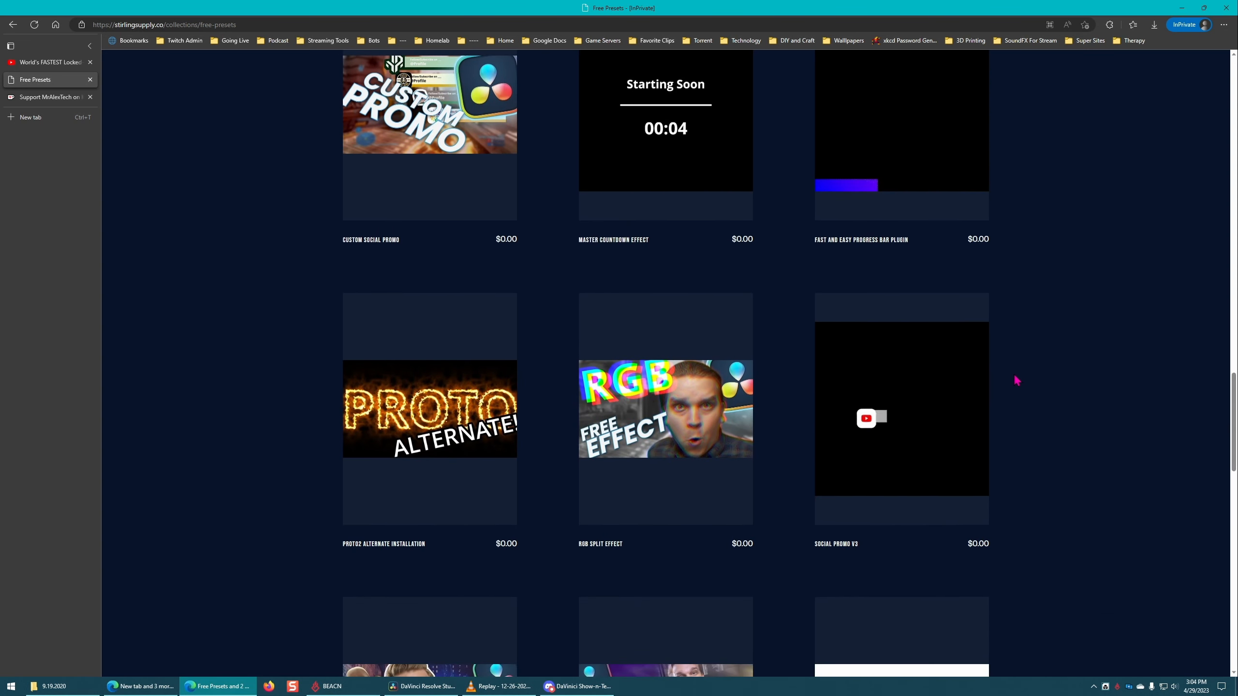
mouse_move(981, 437)
scroll(955, 398, down, 5)
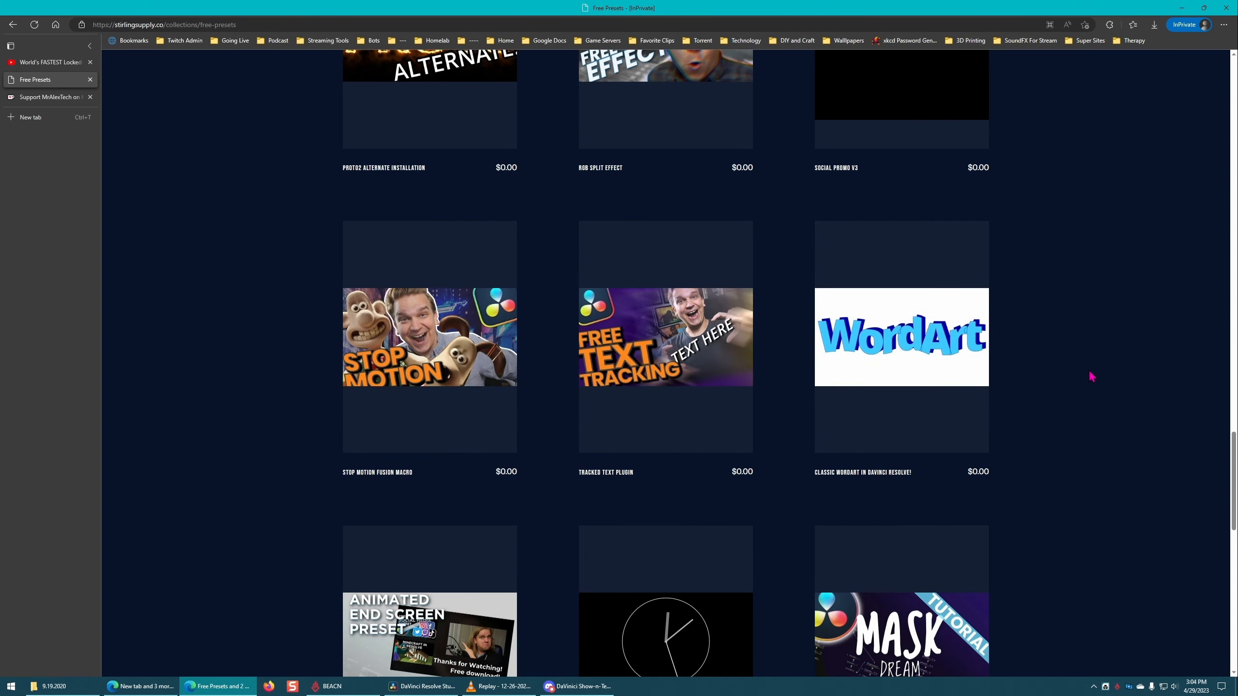
scroll(1094, 375, down, 9)
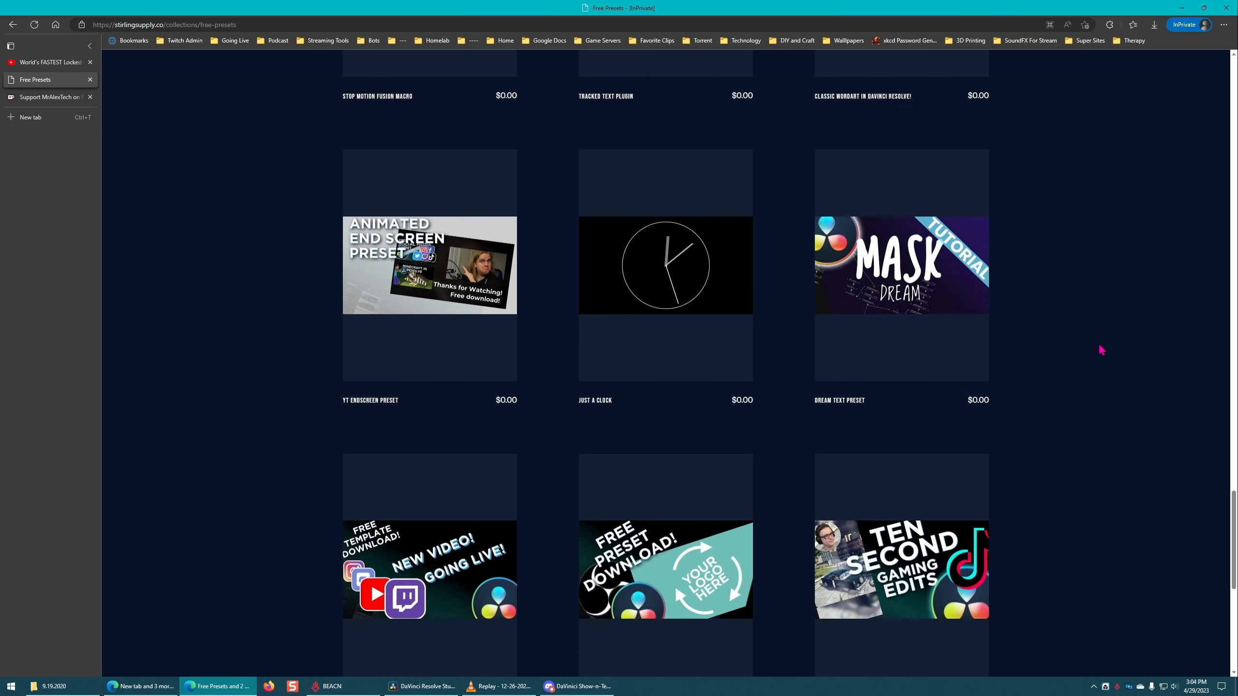
scroll(1123, 345, down, 1)
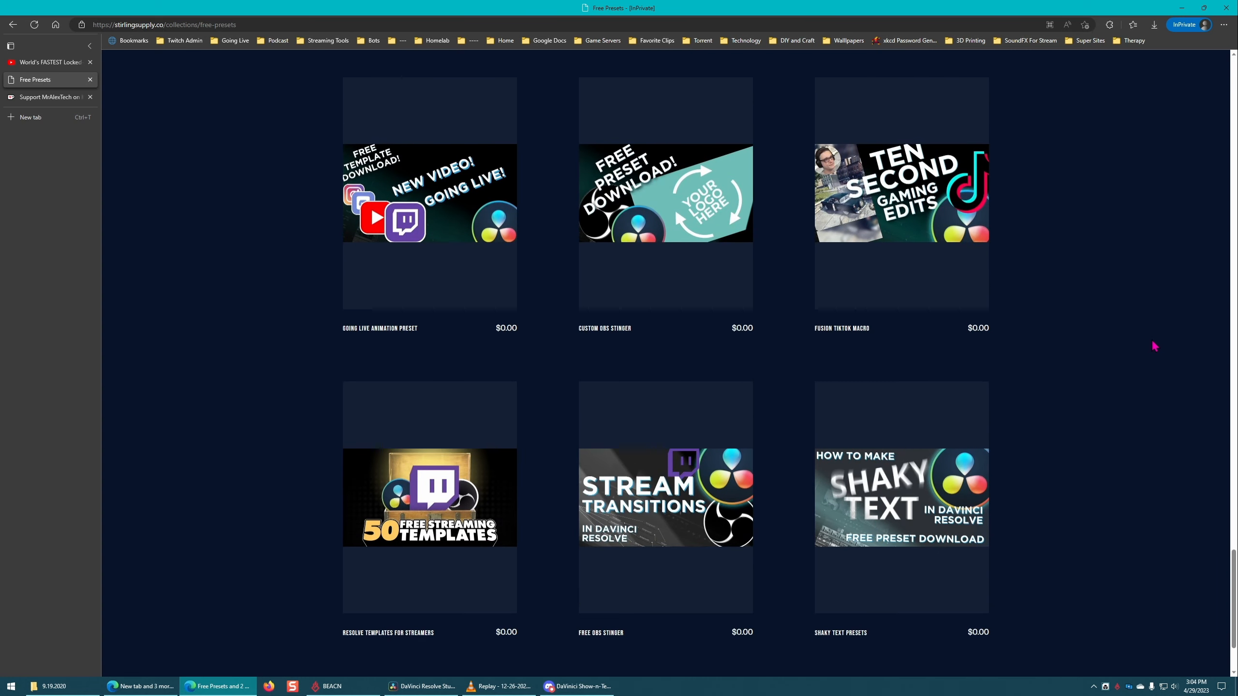
scroll(1119, 344, down, 2)
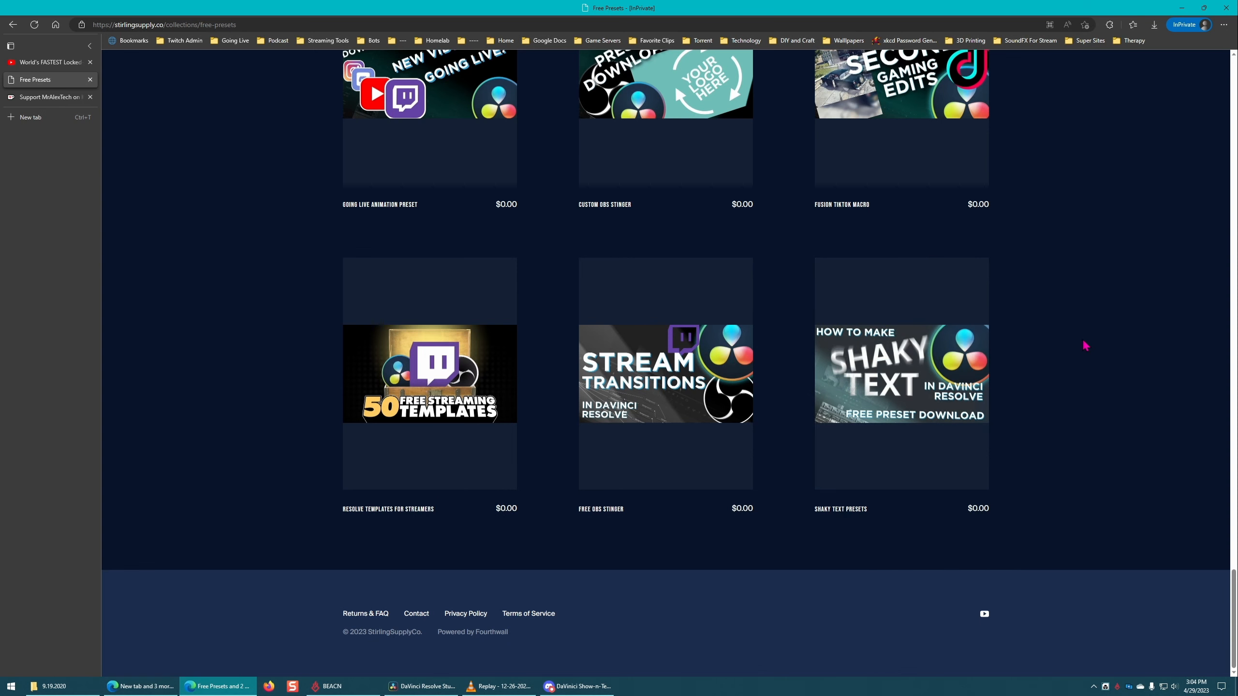
Step: Select the web address of MrAlexTech's Ko-fi page, switch to Discord, and minimize the browser to return to DaVinci Resolve
click(68, 96)
click(215, 25)
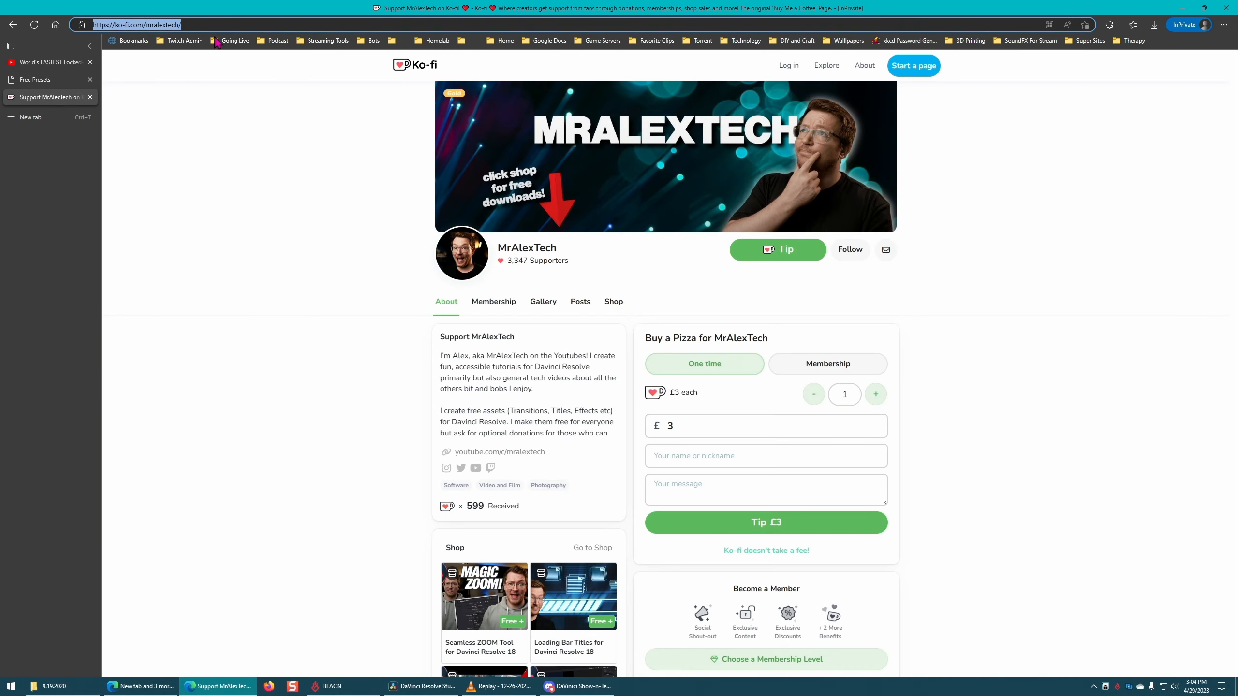
key(alt+Tab)
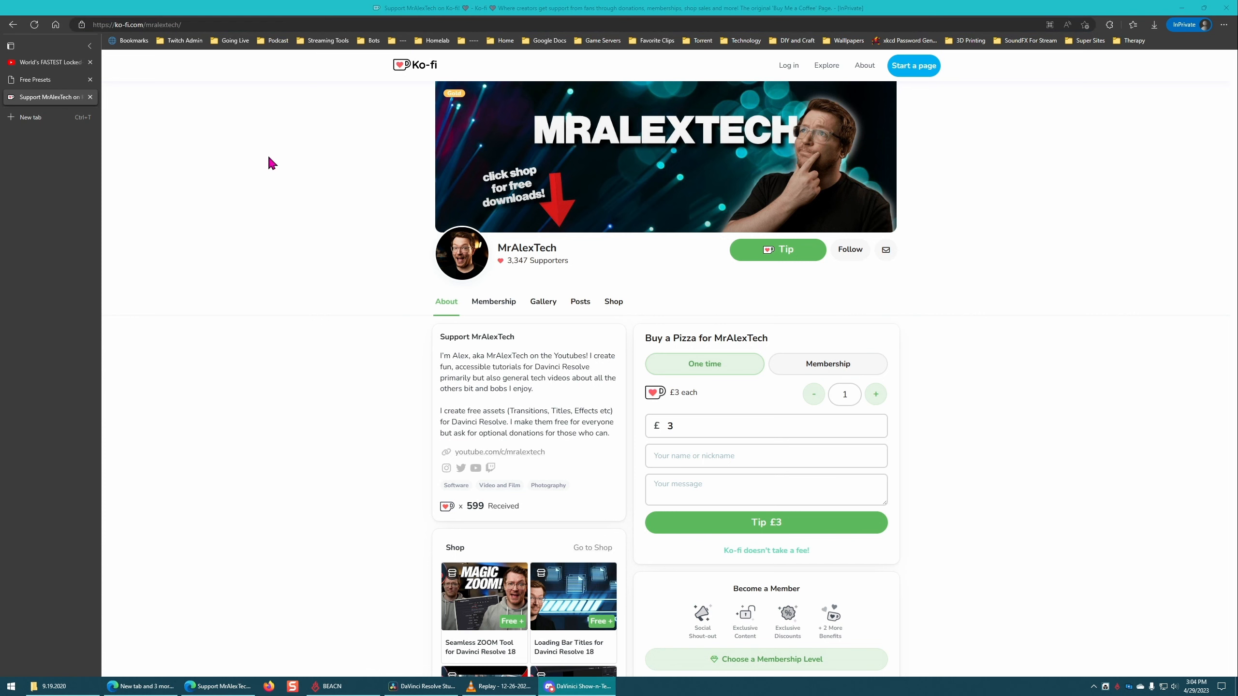
click(277, 170)
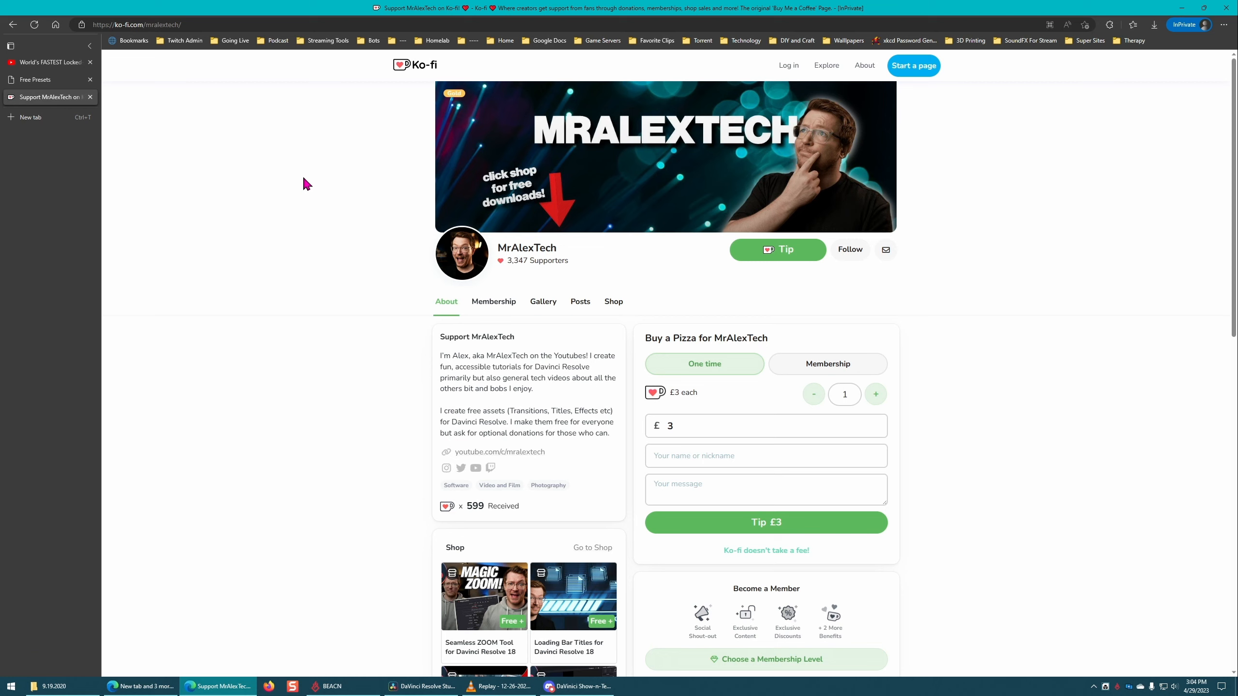
click(1181, 8)
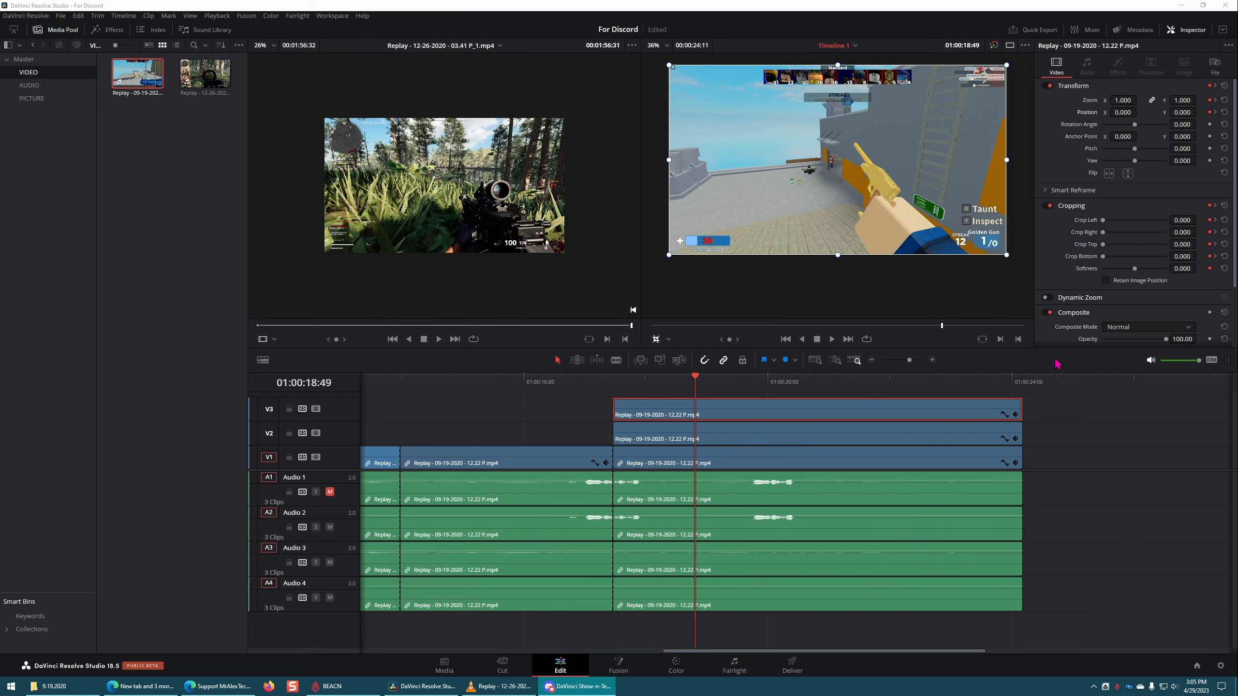
Step: Collapse the Cropping settings of the top V3 clip and check its Stabilization options
click(1104, 207)
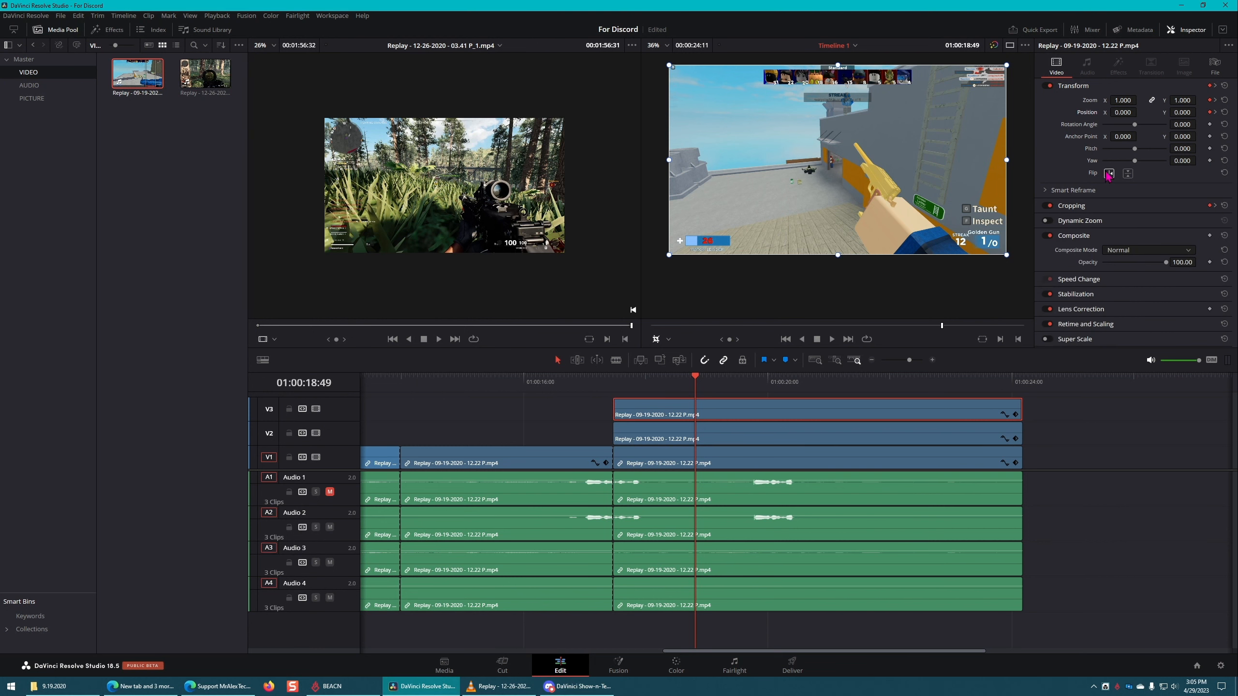
click(1080, 295)
scroll(1140, 303, down, 1)
click(1079, 266)
Step: Set the V3 clip's rotation angle to -360, pitch to -0.103 and yaw to 0.378, and preview the result at 01:00:23:44
drag(1134, 149, 1093, 133)
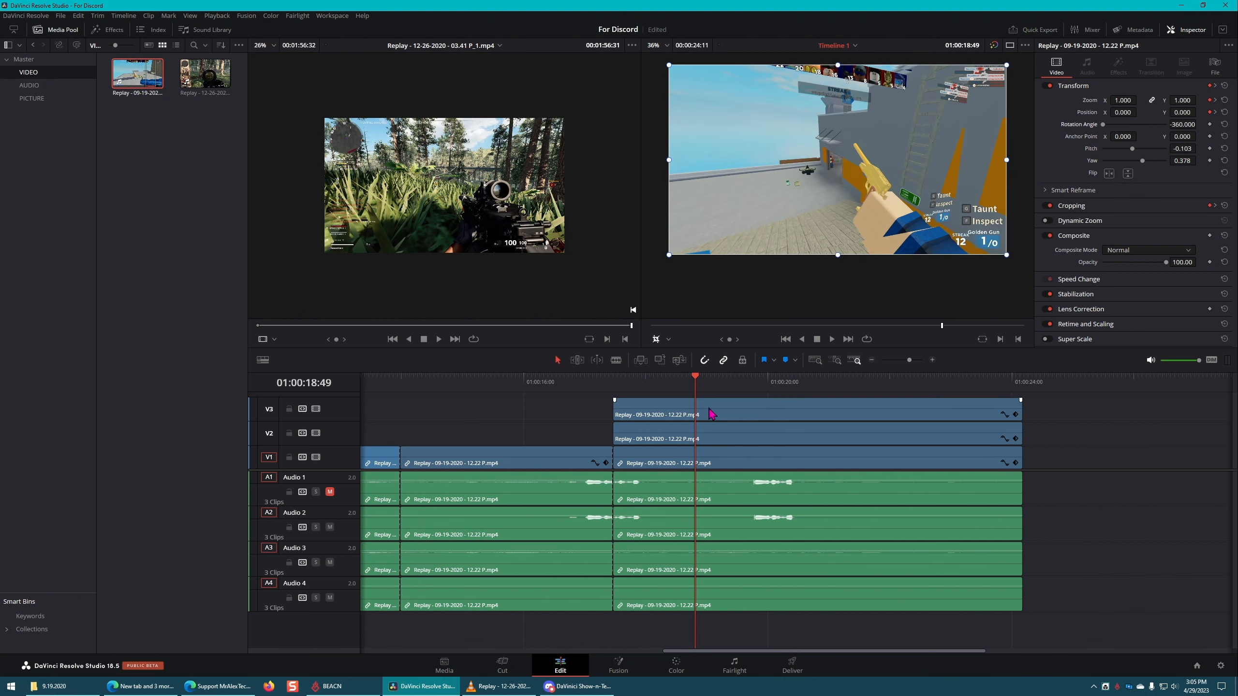
drag(1064, 383, 995, 493)
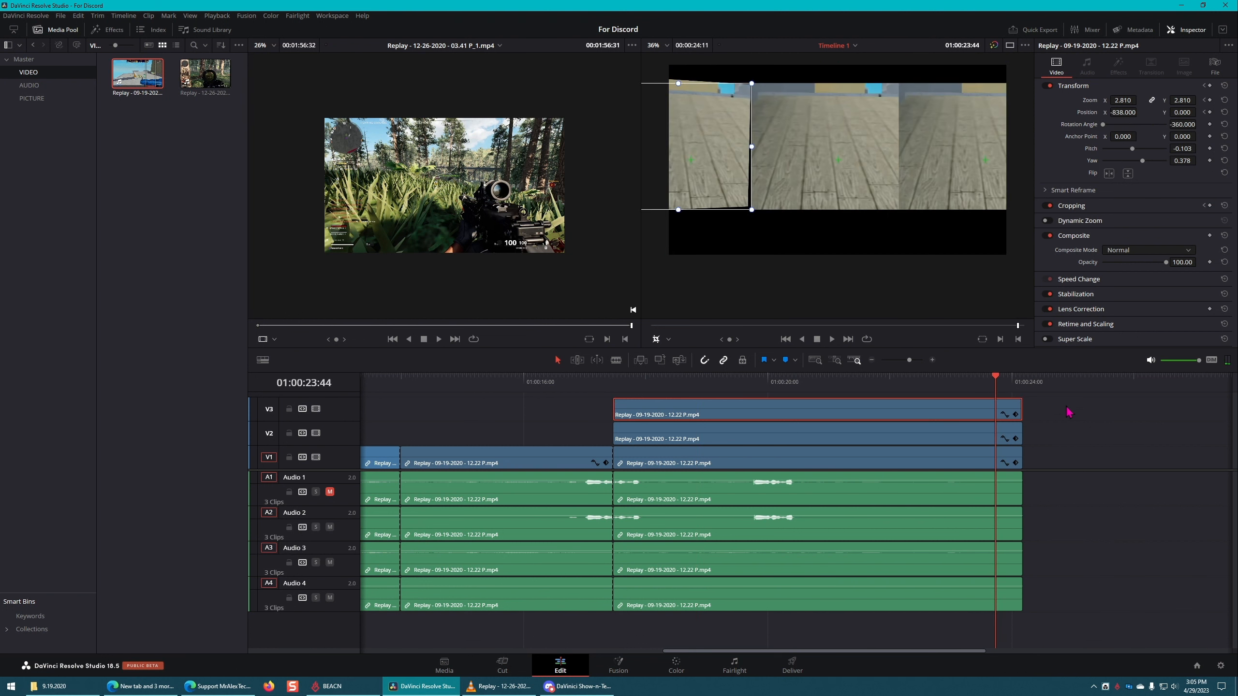
Step: Delete the stacked three-panel zoom clips on V1 to V3 together with their audio
drag(1064, 404, 884, 640)
key(Delete)
Step: Duplicate the last remaining clip further along the timeline, leaving a gap, and reset the copy's Transform settings
click(583, 464)
drag(569, 464, 836, 463)
click(667, 383)
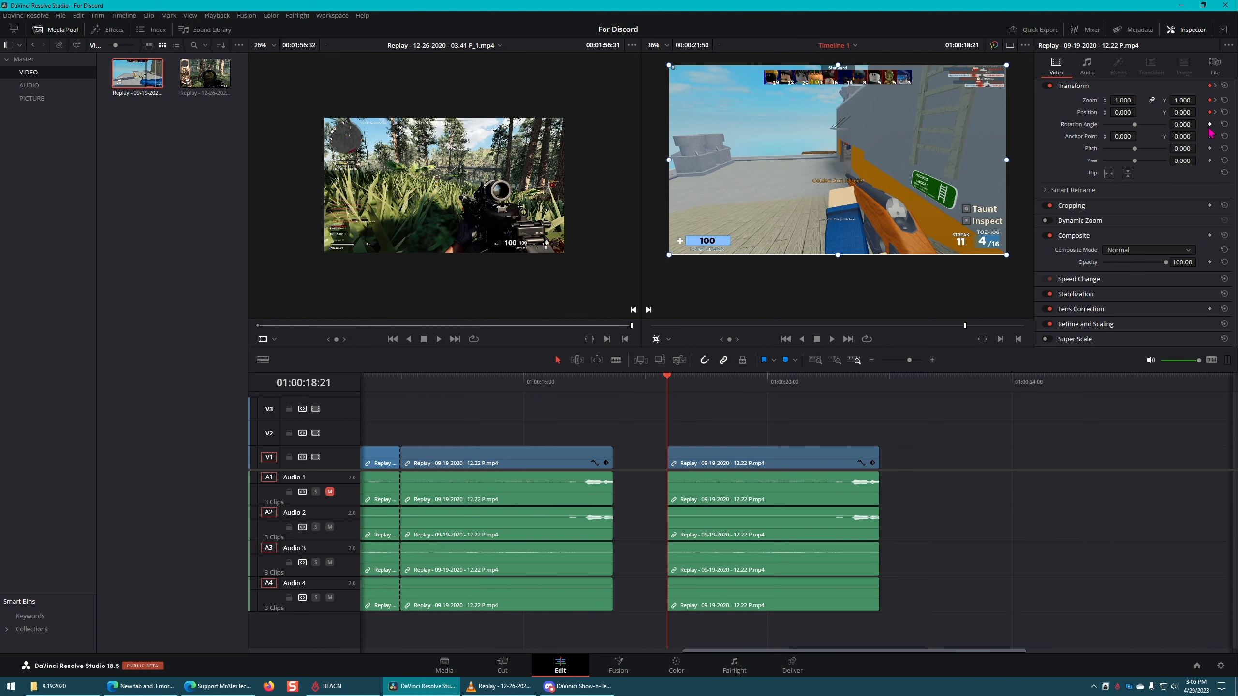
click(1225, 85)
Step: Keyframe the duplicate's rotation angle at 01:00:18:21 and set it to 360 at 01:00:19:34 for a full spin
click(710, 460)
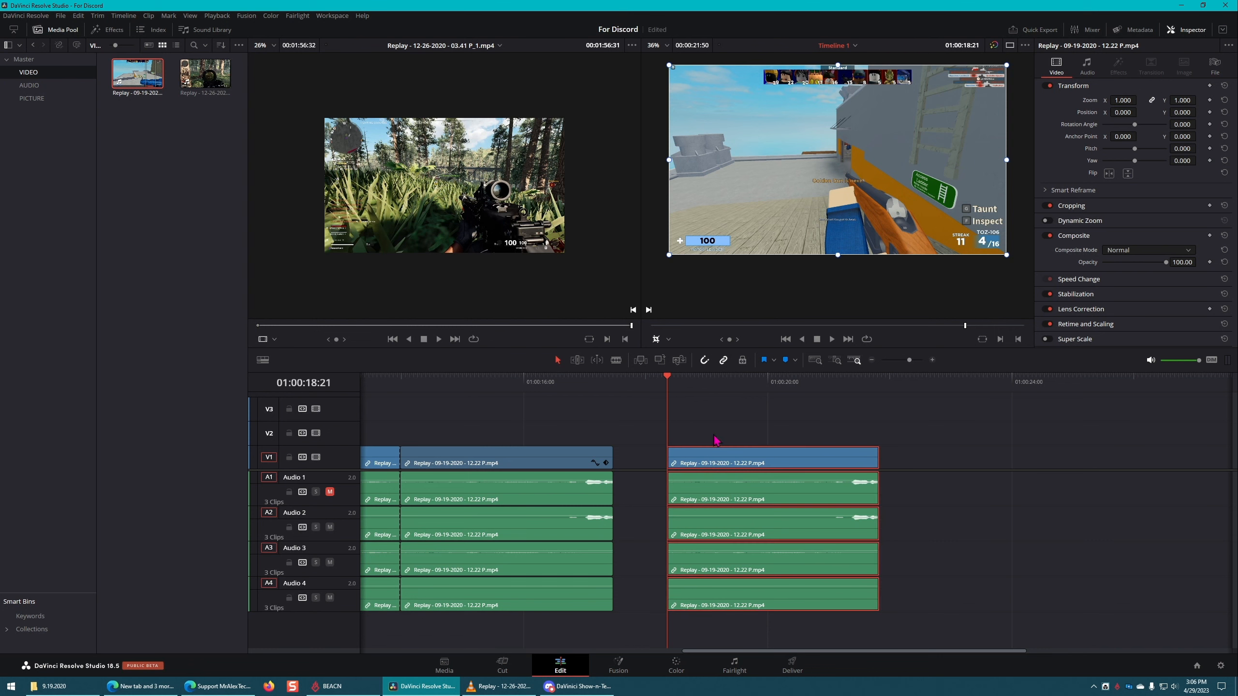
click(1210, 123)
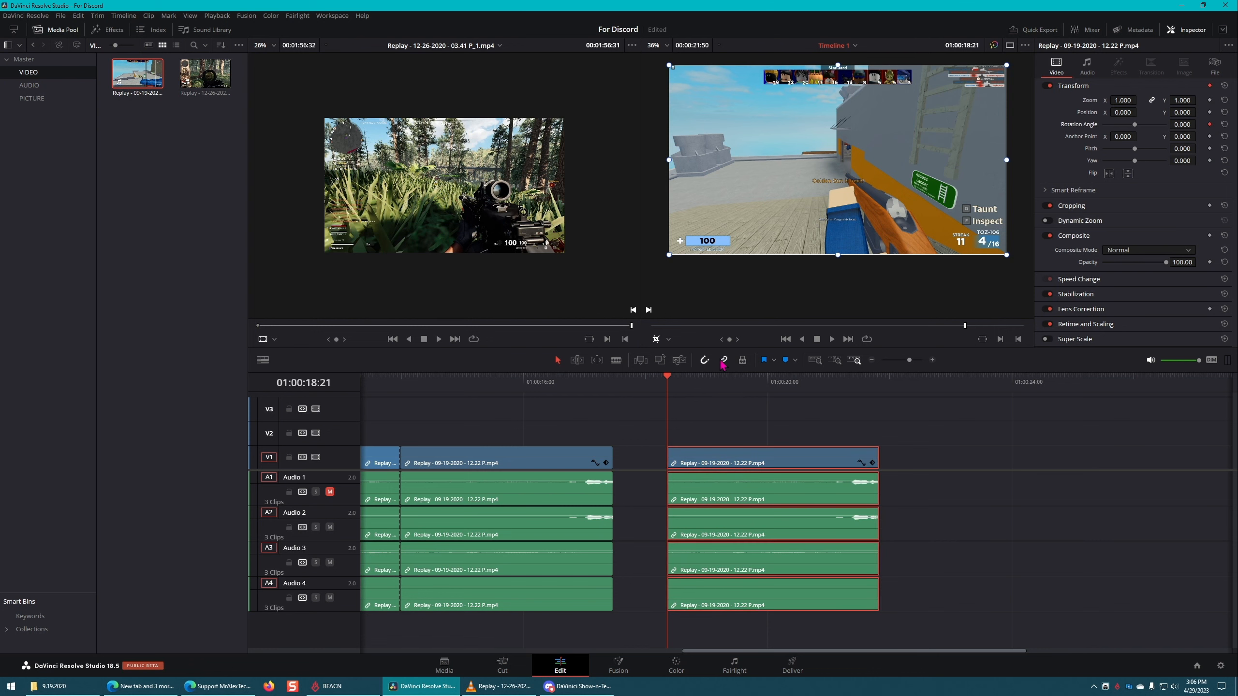
click(700, 379)
drag(703, 382, 742, 380)
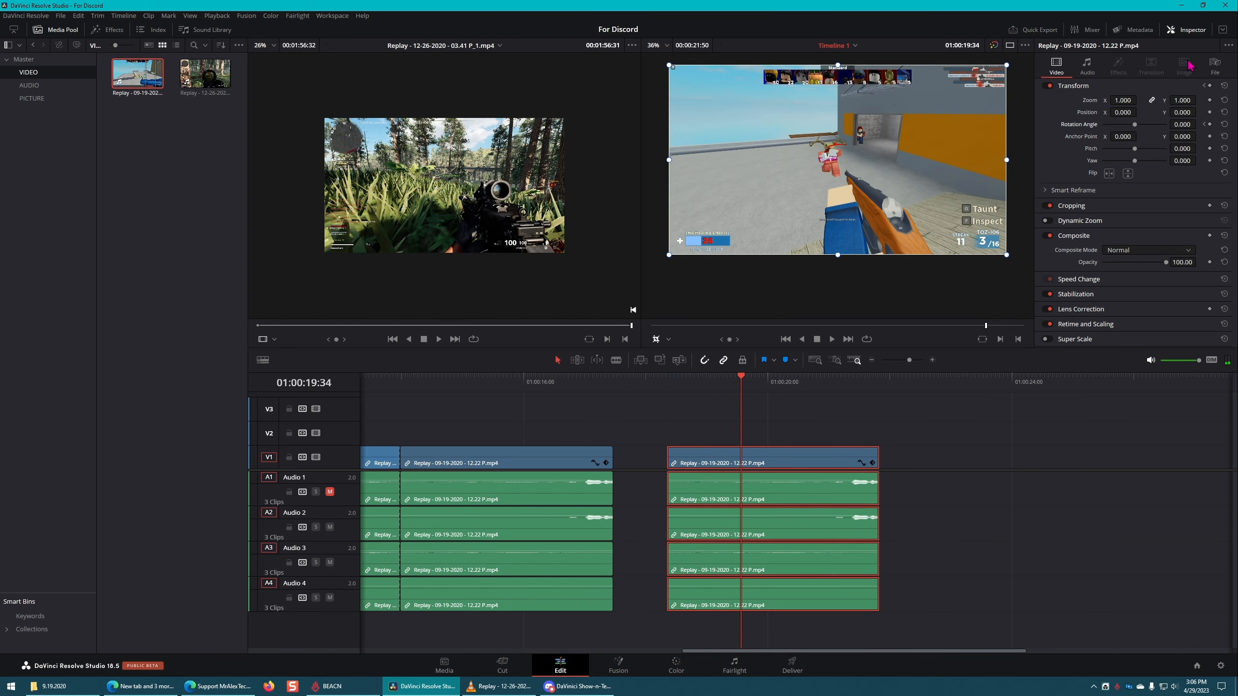
drag(1138, 127, 1167, 128)
Step: Play the duplicated clip from its start twice to preview the spin animation
click(668, 378)
key(space)
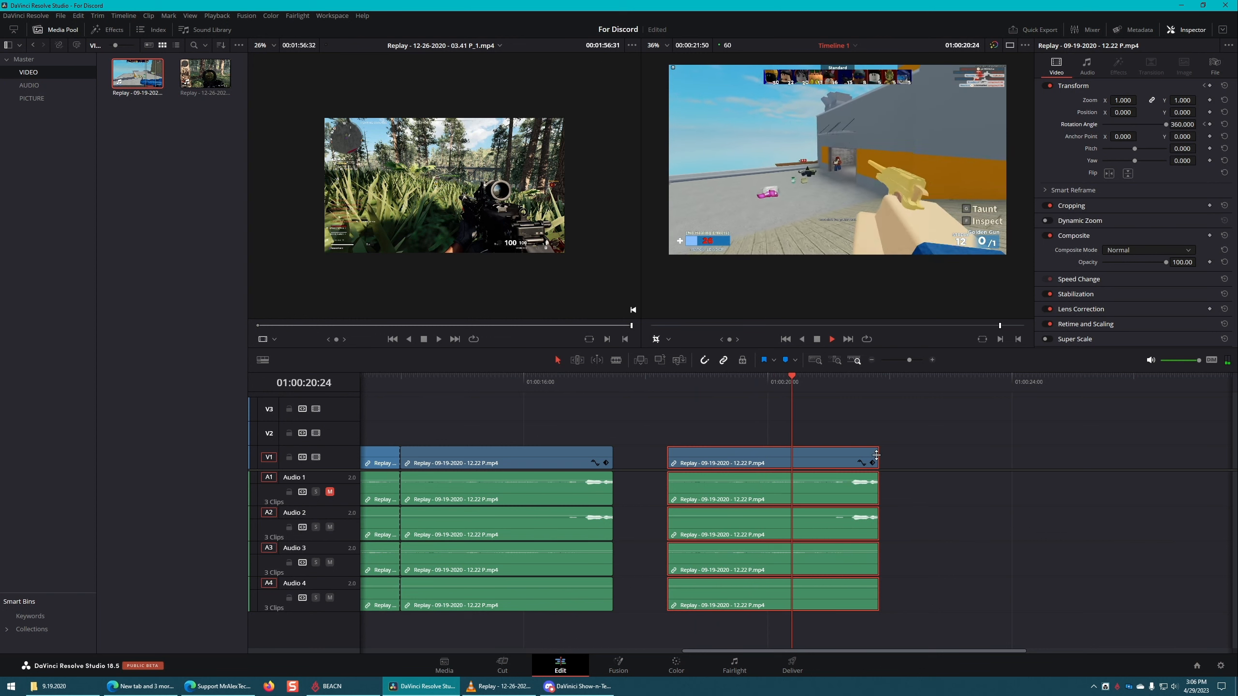
click(675, 379)
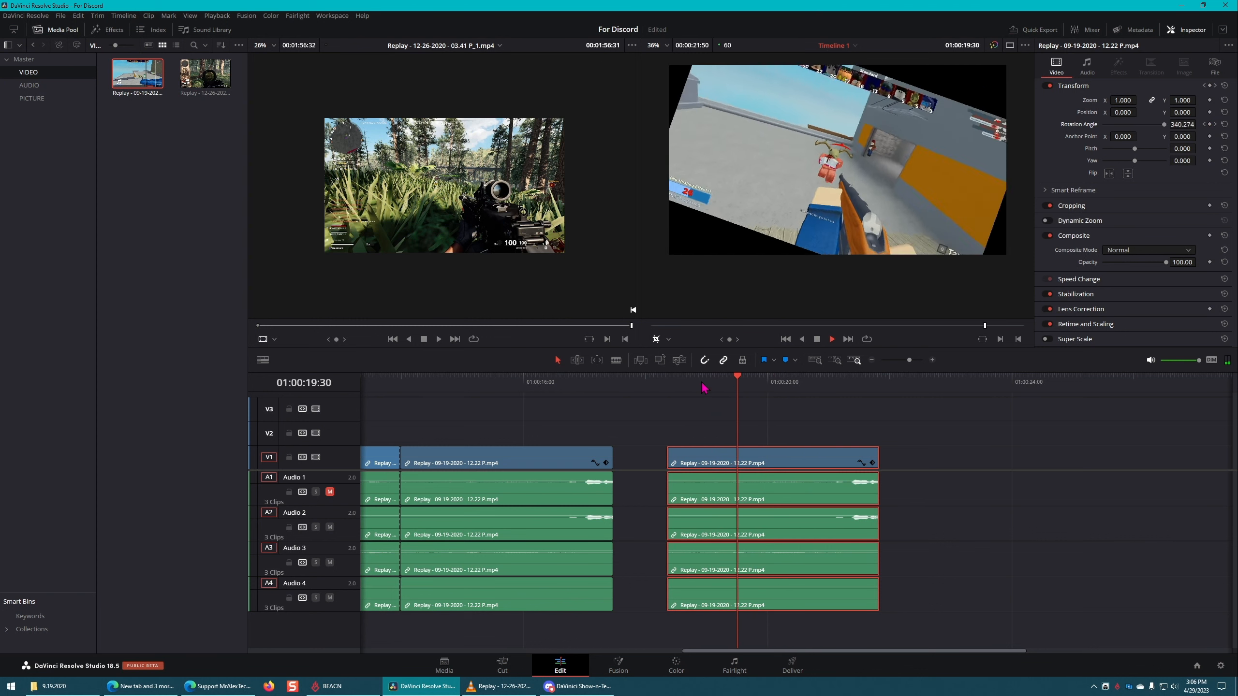
key(space)
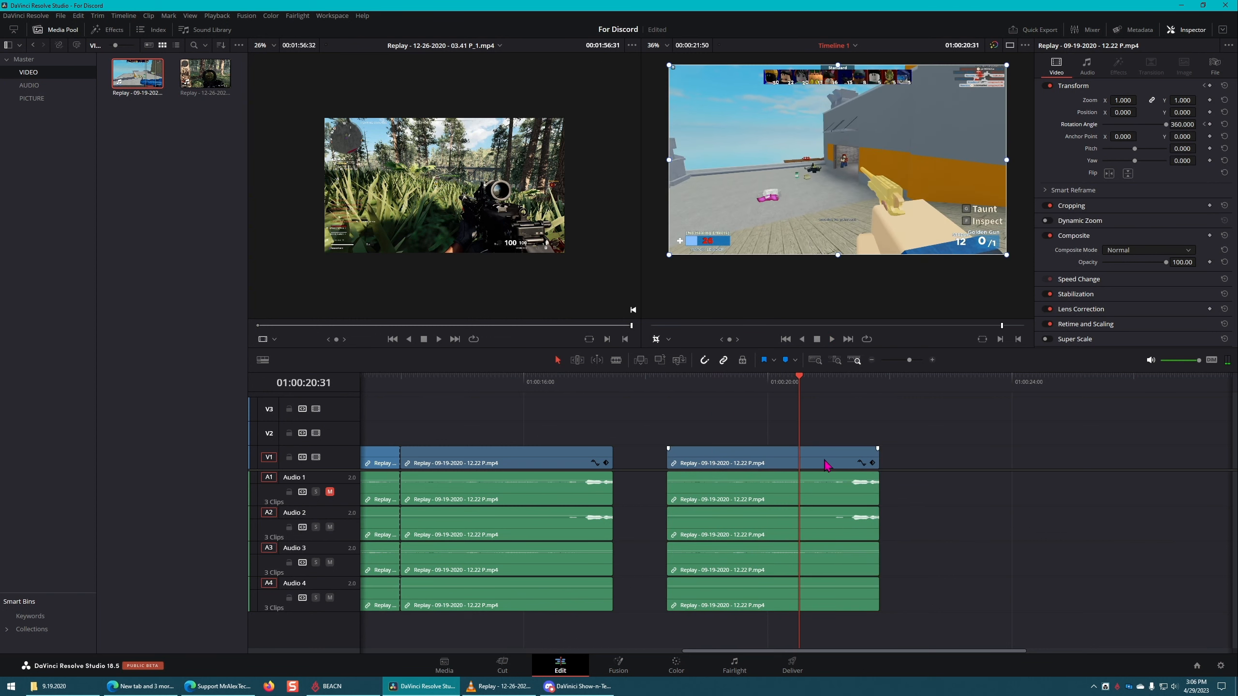
Step: Delete the spinning duplicate with its audio and place the playhead at 01:00:05:30
key(Delete)
key(Home)
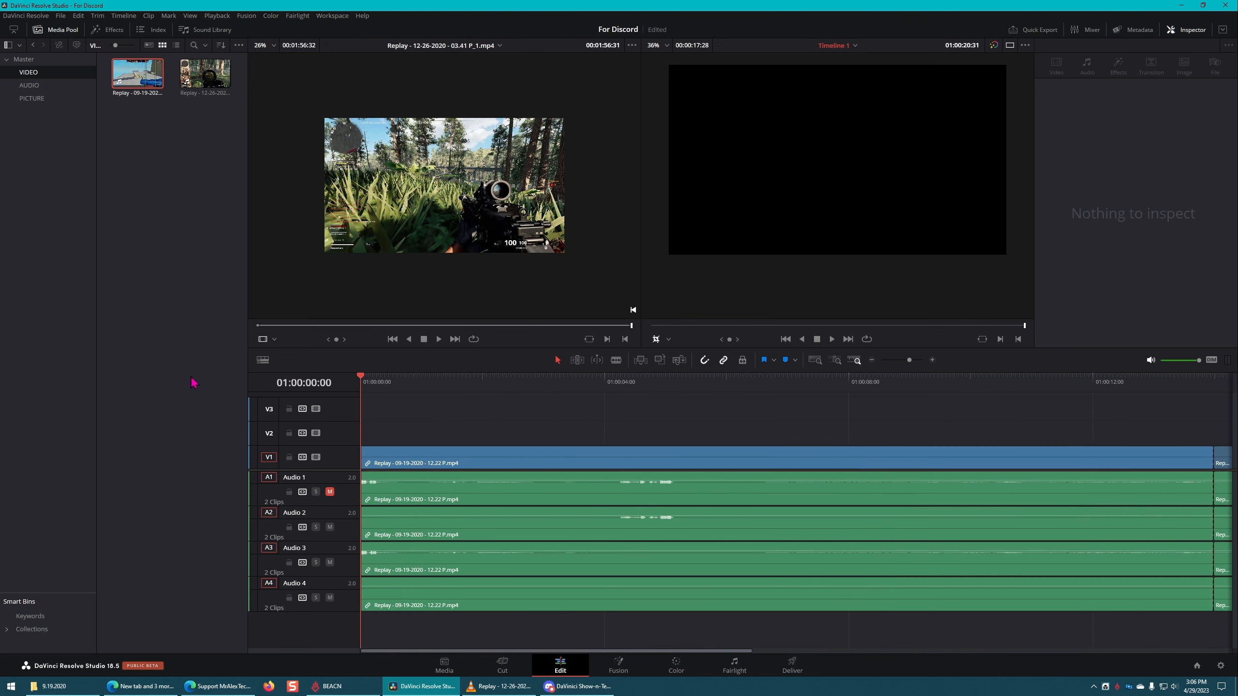
drag(380, 383, 697, 379)
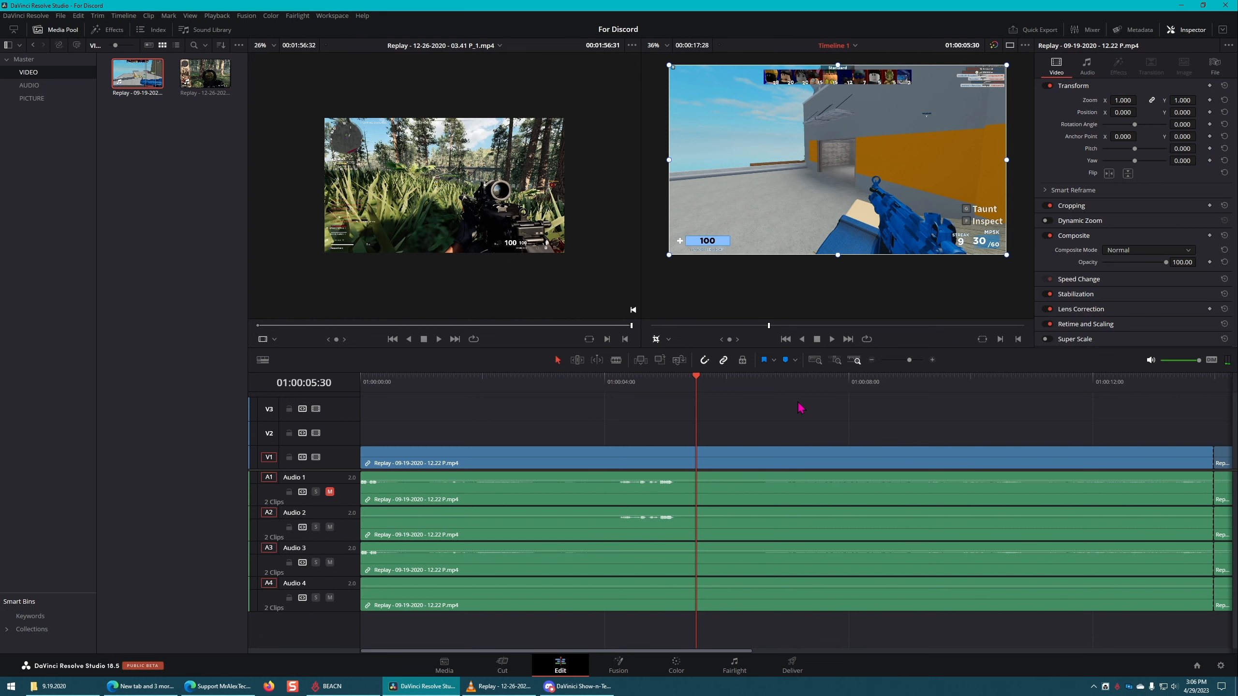
mouse_move(639, 254)
Step: Move the last clip slightly later on the timeline and trim the preceding clip's end to leave a small gap
drag(654, 659, 853, 659)
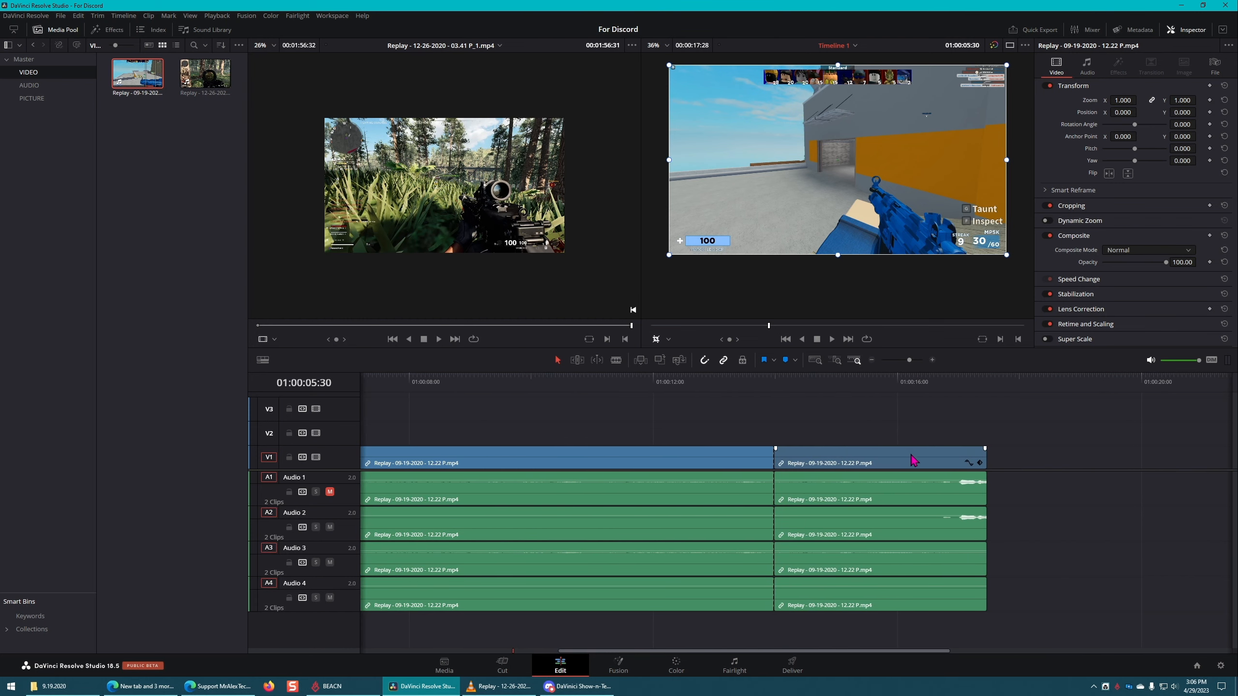
mouse_move(913, 461)
mouse_down()
mouse_move(756, 462)
mouse_move(922, 459)
mouse_up()
click(1062, 438)
drag(629, 459, 771, 451)
click(713, 429)
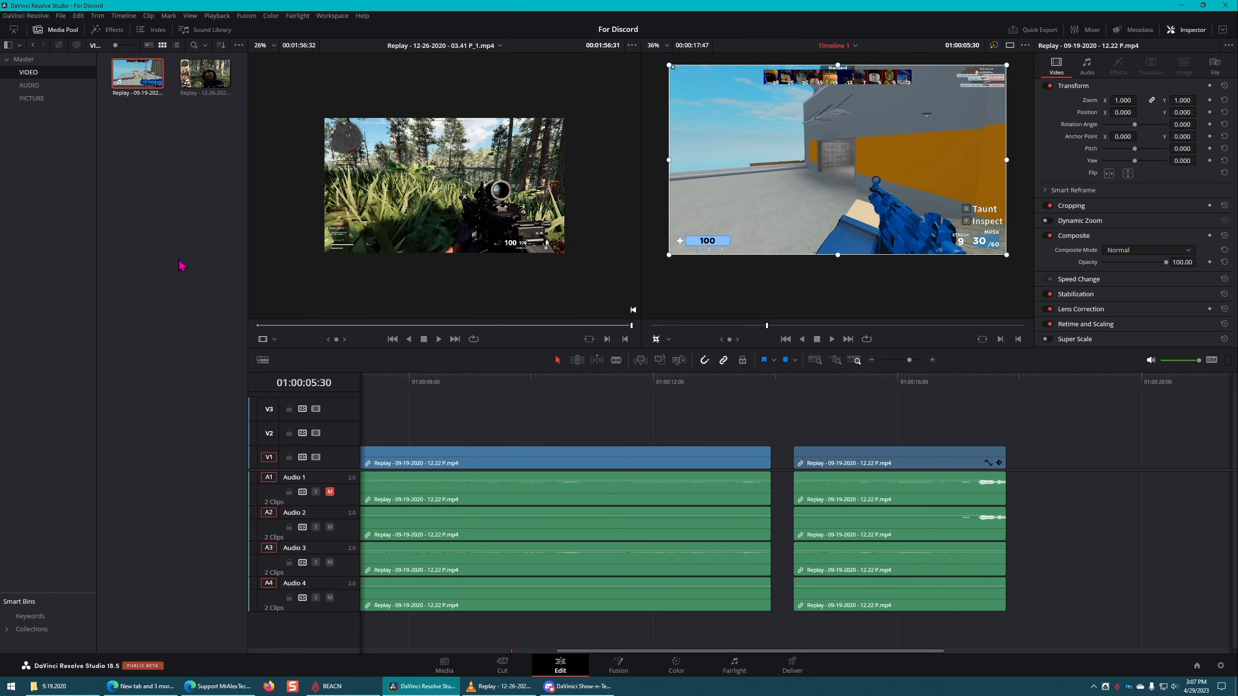
Step: Return the playhead to the start of the timeline at 01:00:00:00 and activate the source viewer
click(162, 264)
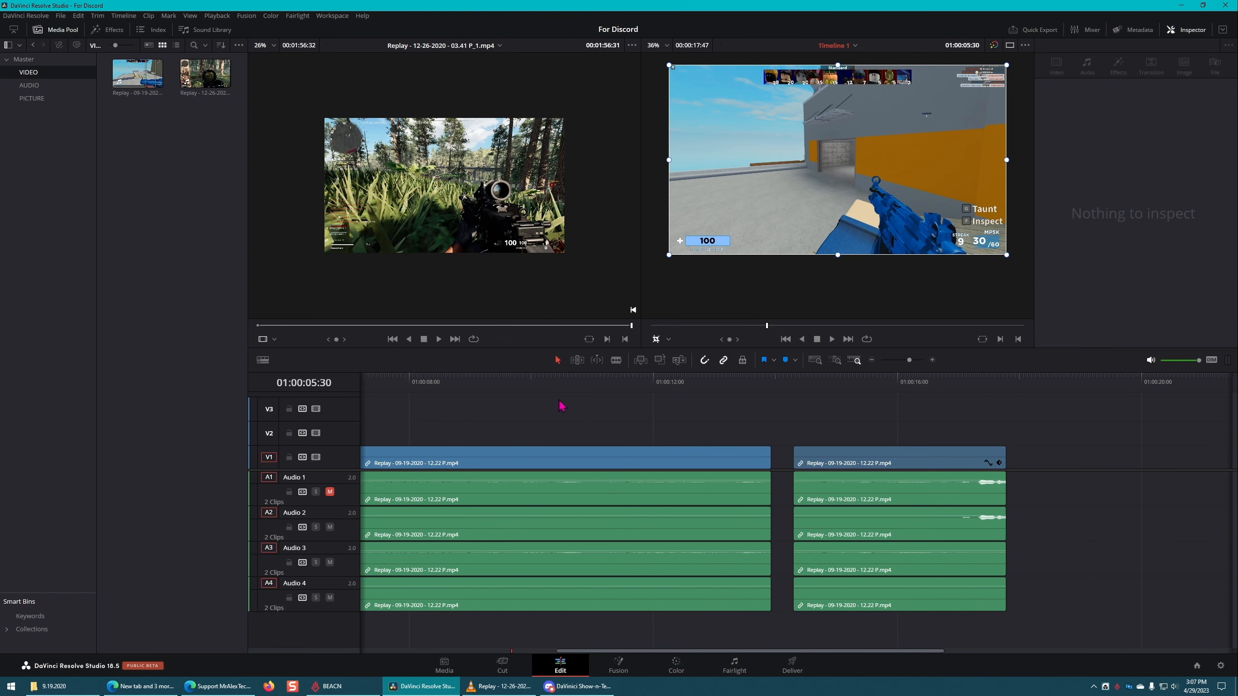
drag(542, 382, 240, 381)
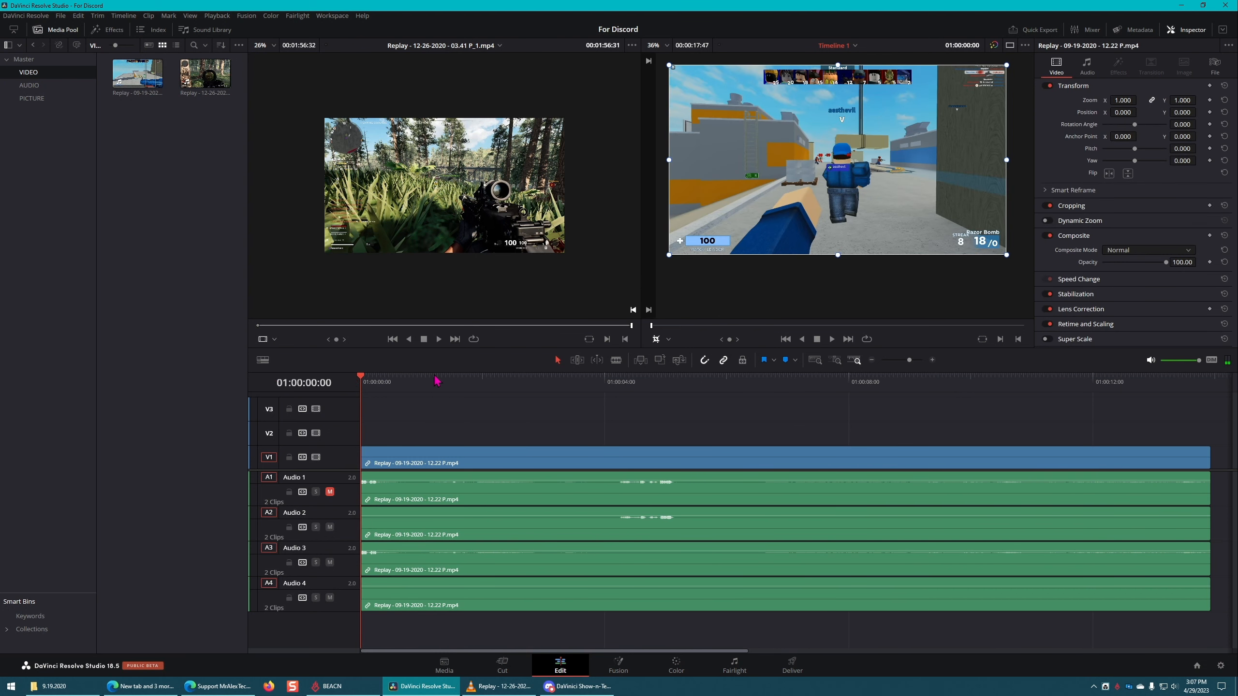
mouse_move(627, 230)
click(491, 225)
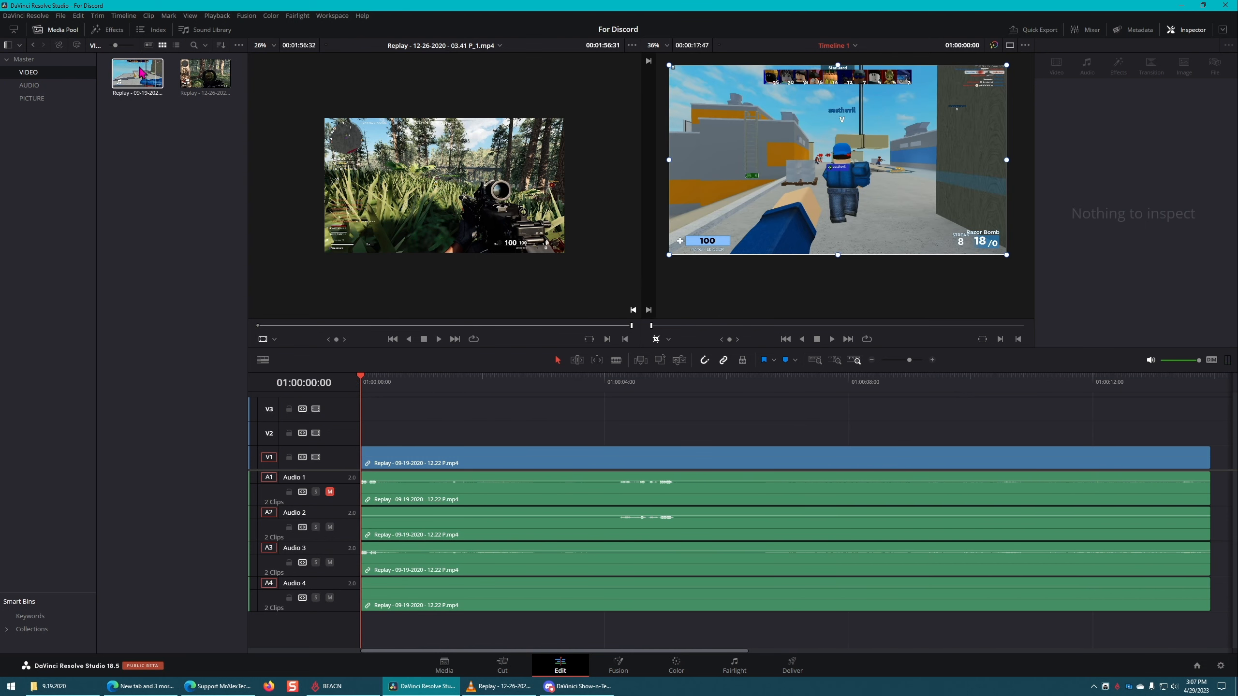
Step: Toggle the Media Pool and Effects library, leaving both open together
click(110, 30)
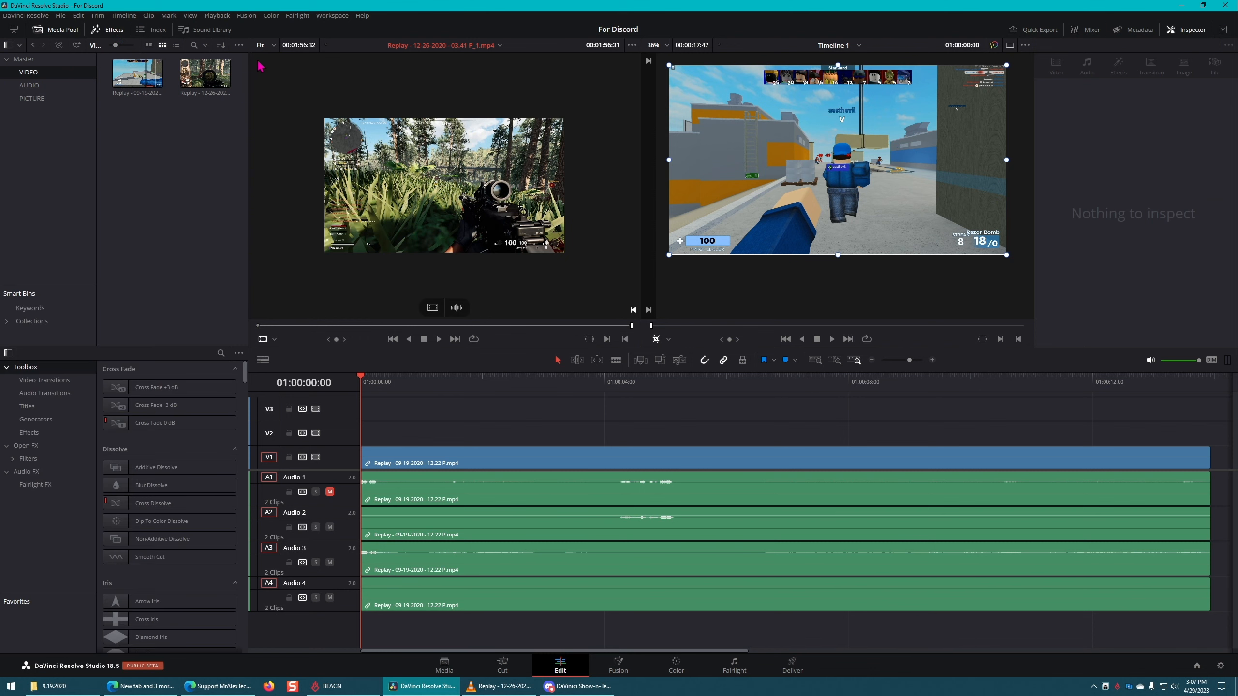
click(218, 31)
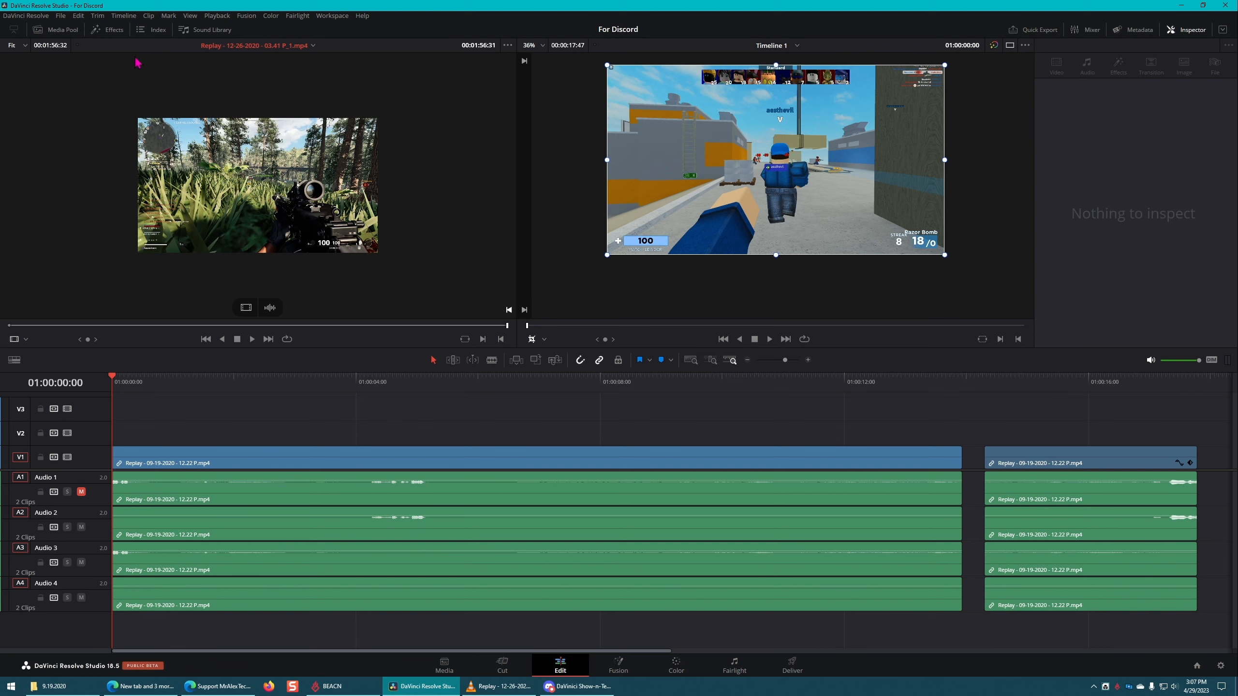
click(58, 32)
click(117, 32)
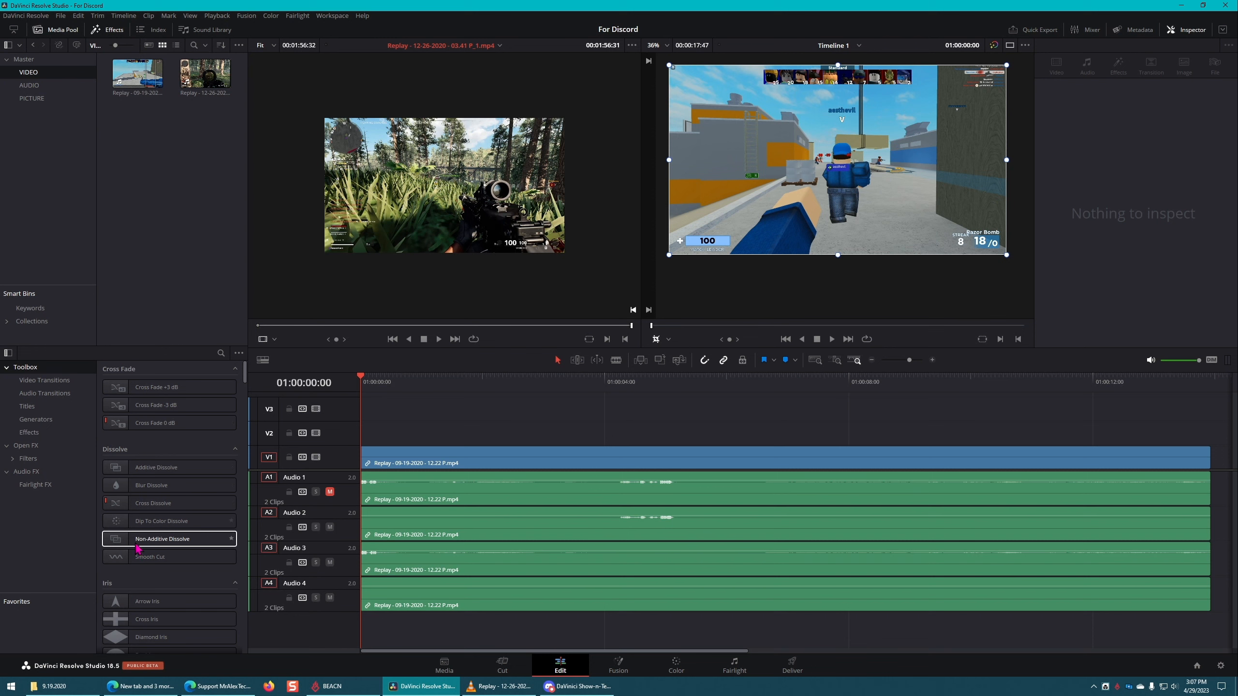
Step: Browse the Resolve FX filters to examine the blur, color, key, light, sharpen and stylize effects
click(28, 460)
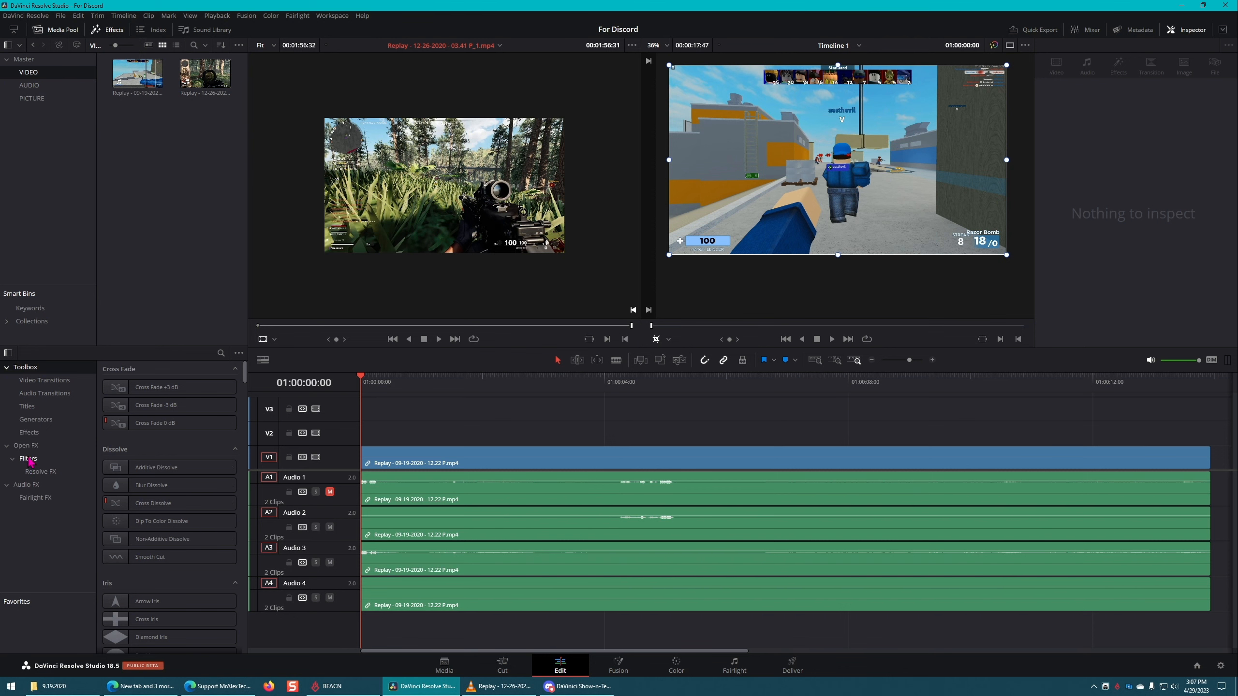
click(41, 472)
scroll(195, 488, down, 10)
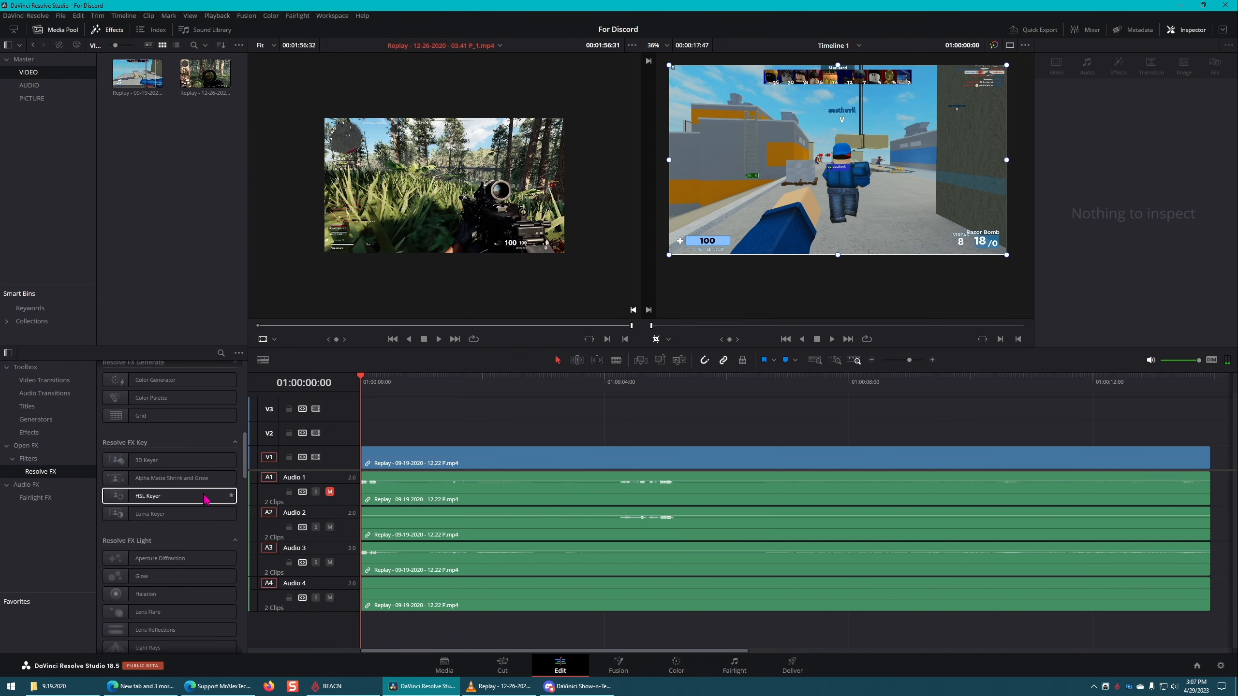
scroll(204, 500, down, 10)
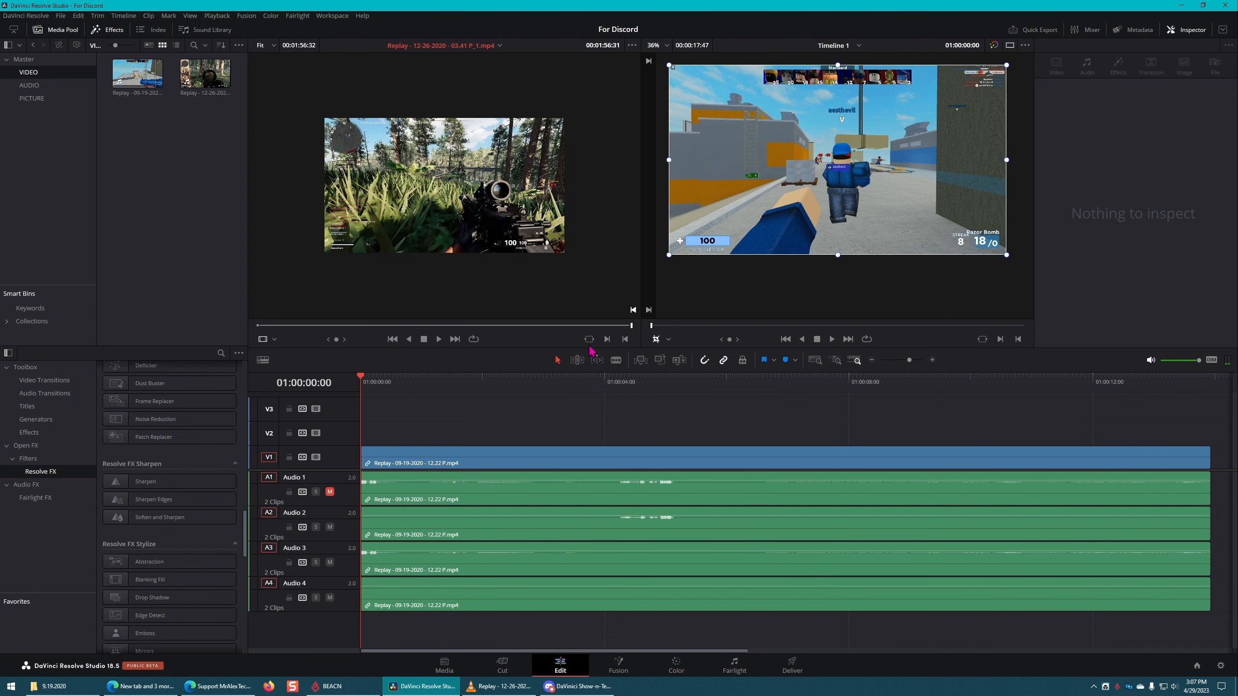
scroll(166, 434, up, 15)
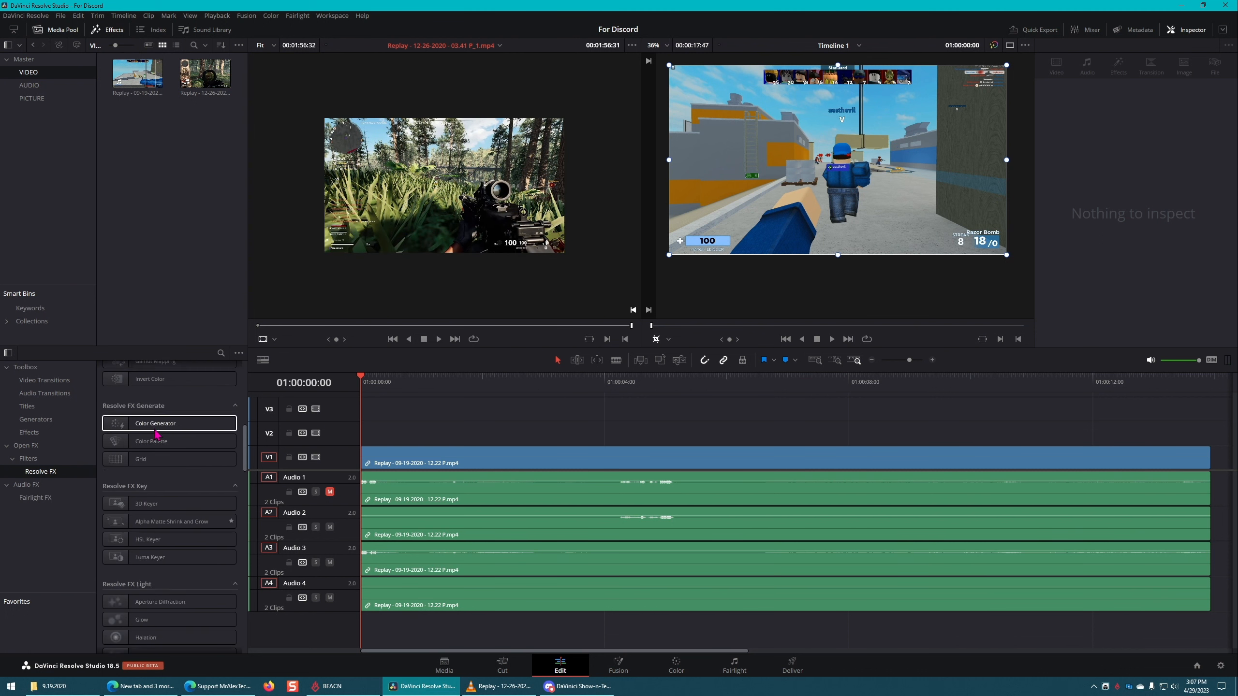
Step: Make the timeline active, check Discord briefly and return to DaVinci Resolve
click(517, 436)
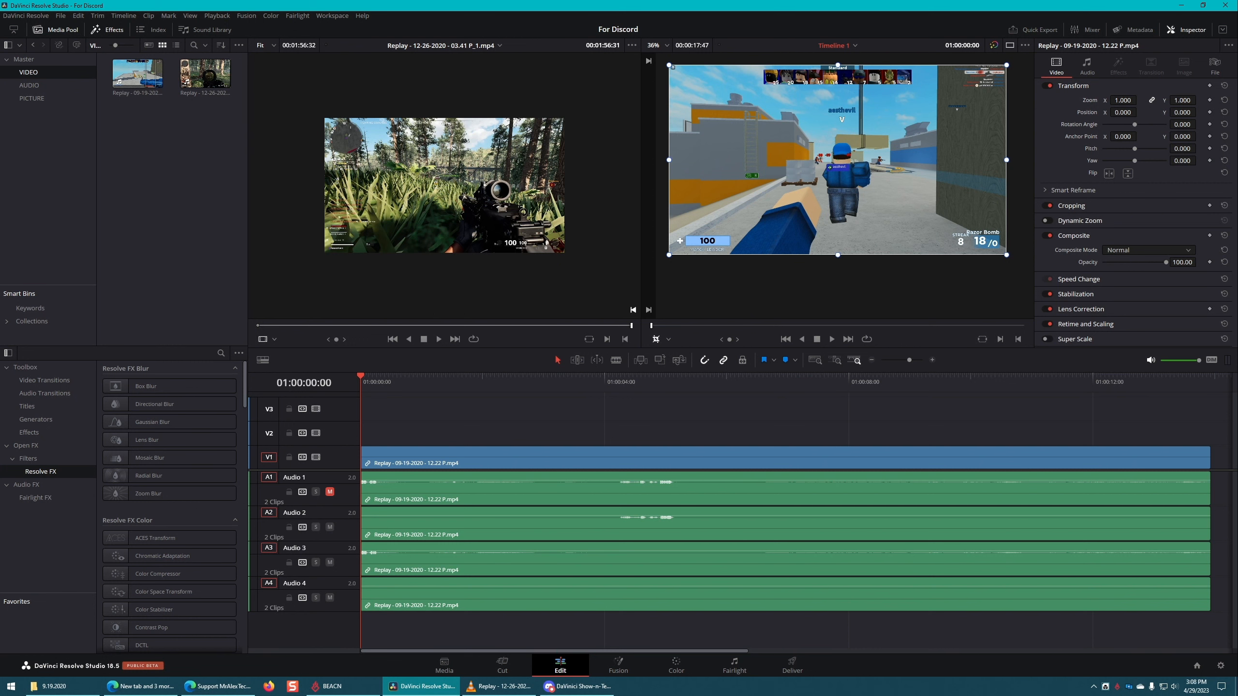
key(alt+Tab)
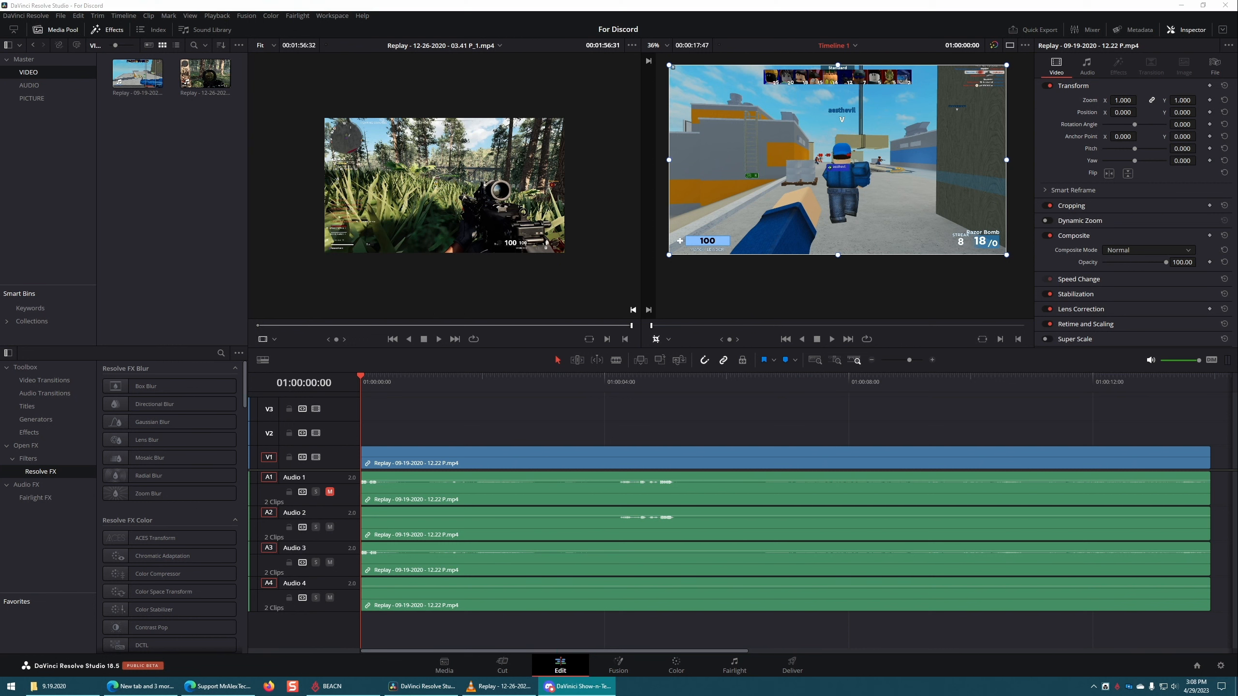
key(alt+Tab)
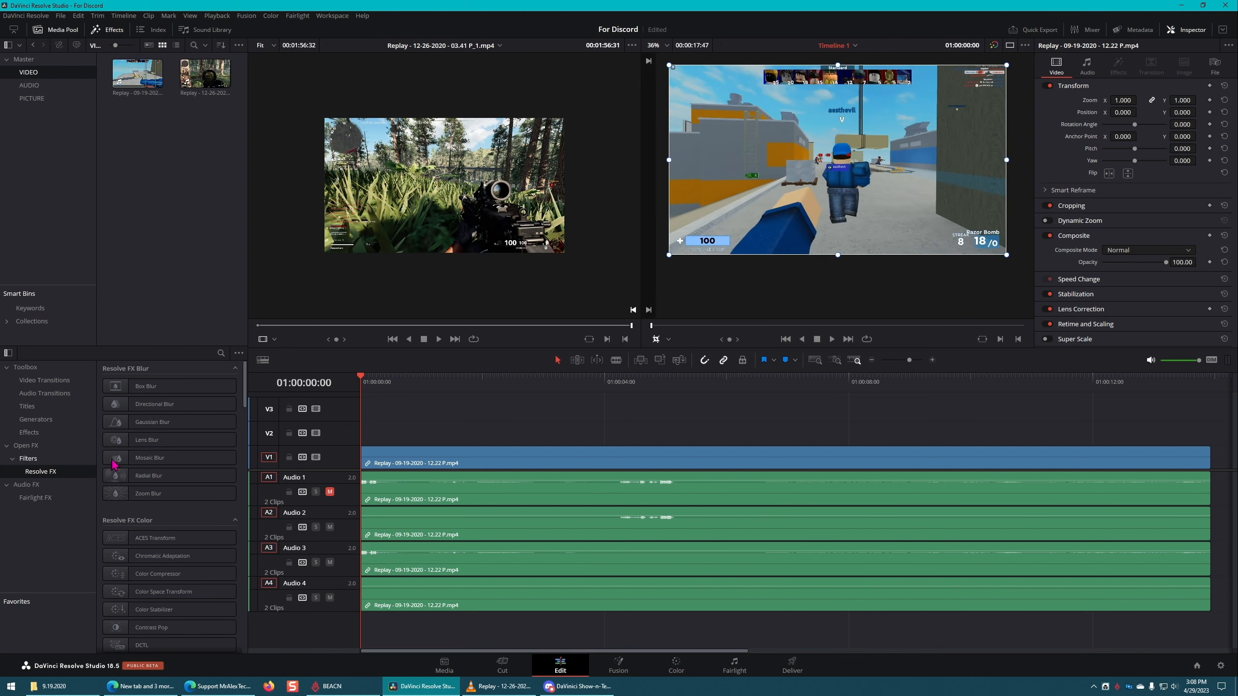
Step: Place the Jitter Fusion title on track V2, starting shortly before the three-second mark
click(27, 406)
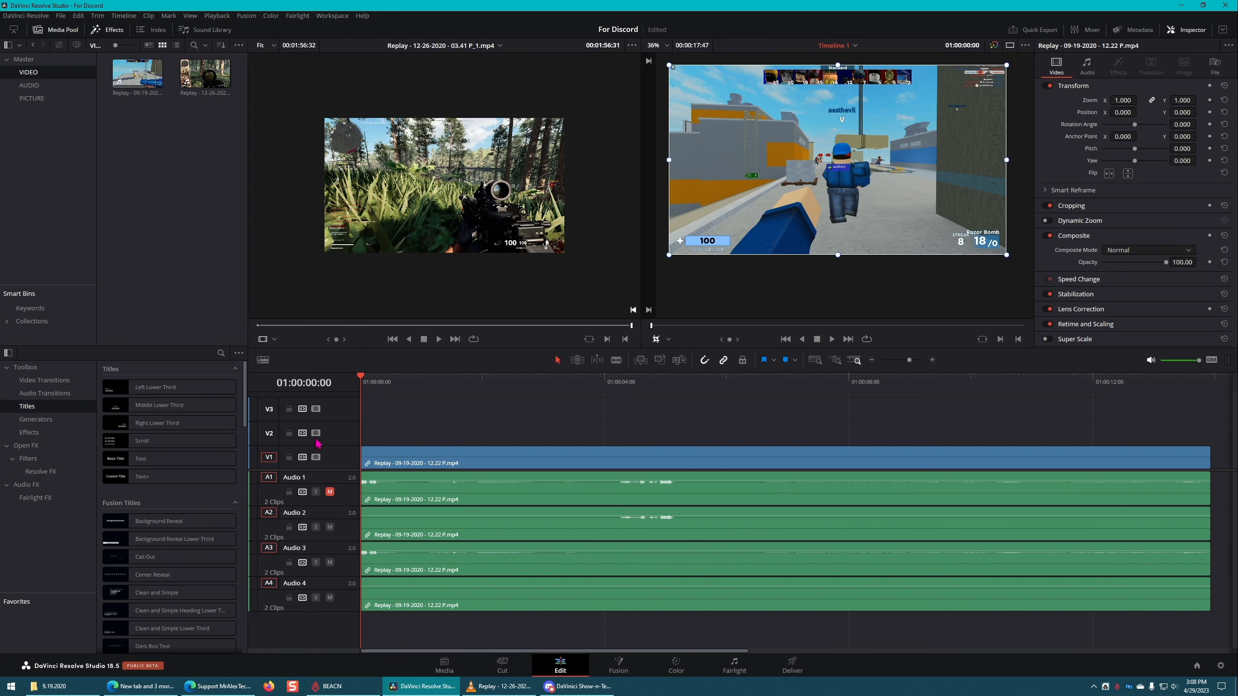
scroll(190, 468, down, 15)
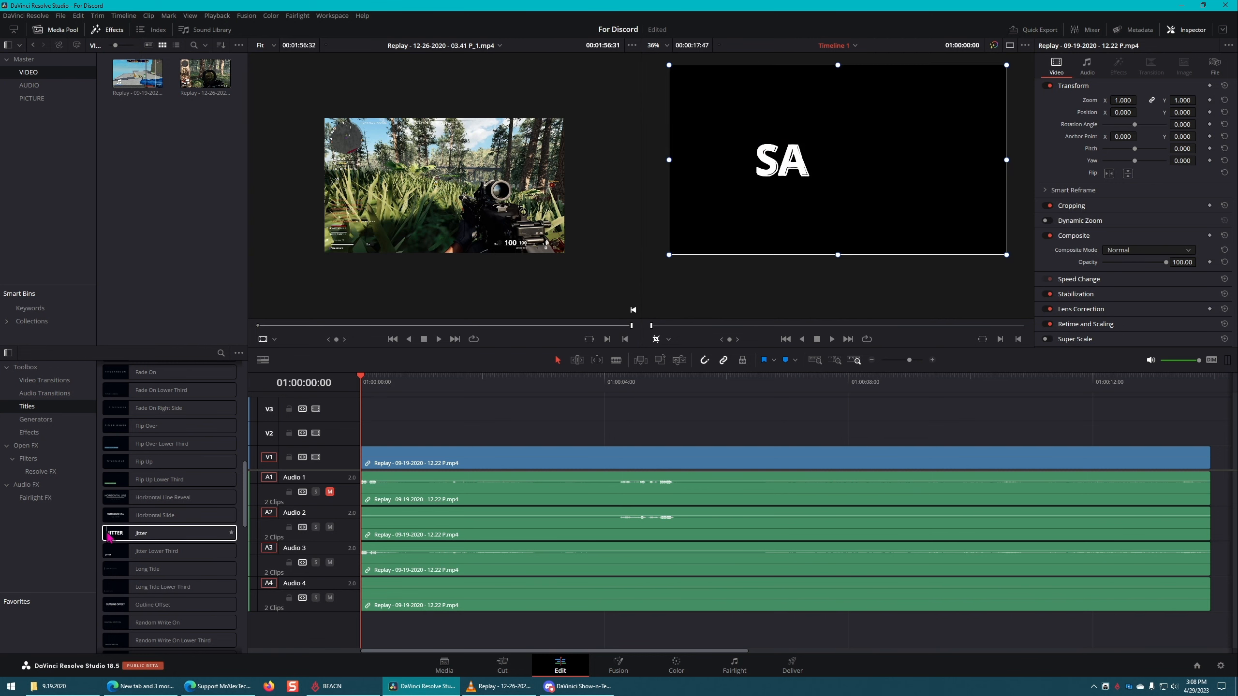
drag(123, 534, 531, 433)
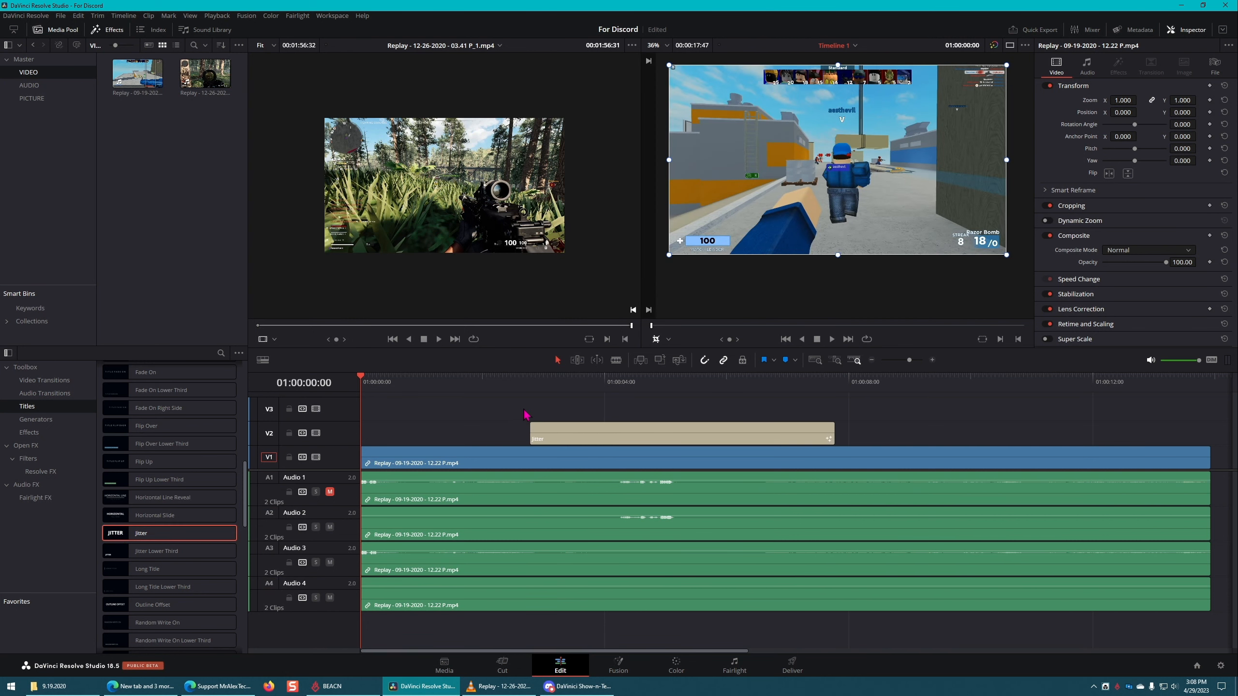
scroll(219, 473, up, 10)
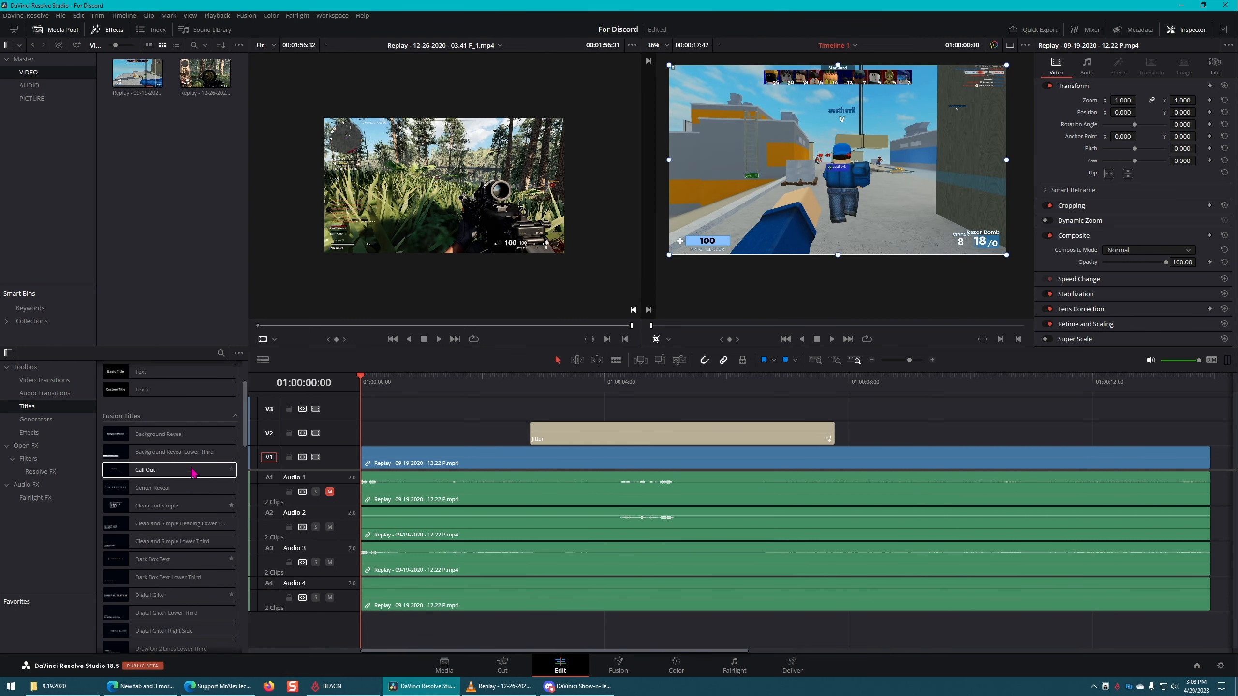
Step: Change the Jitter title's text to "SHITTING ON CHILDREN WITH MY GODLEN GUN" on two lines
click(607, 433)
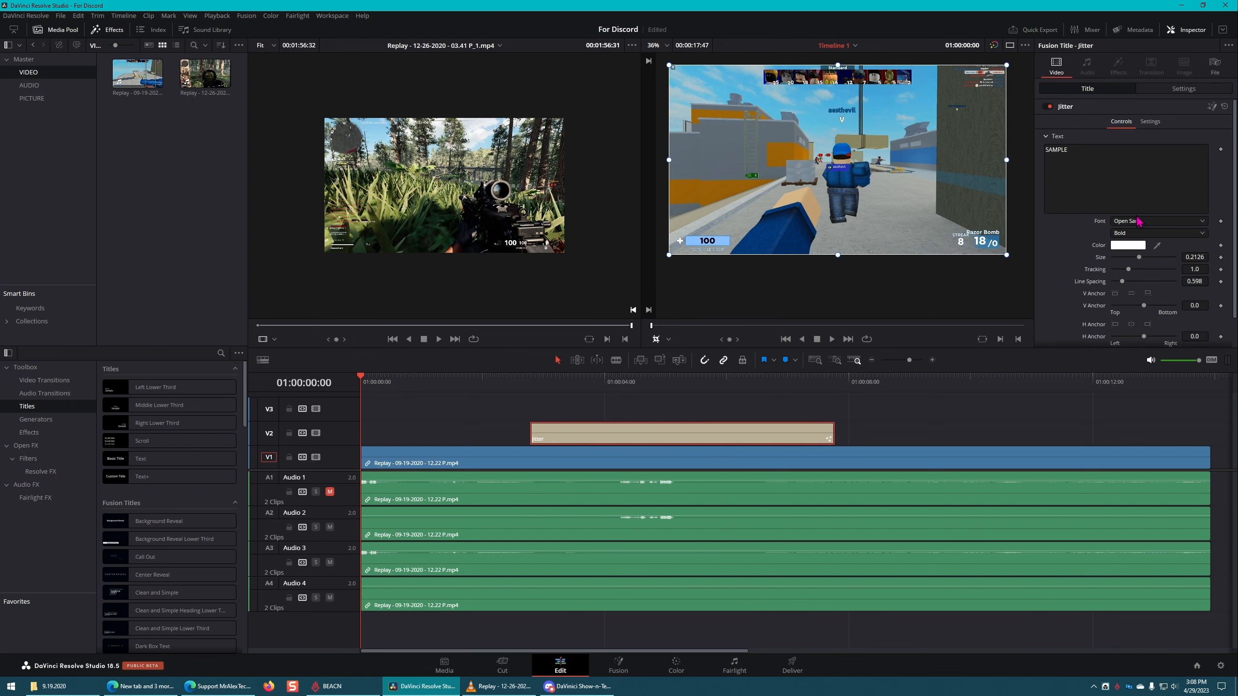
click(1081, 165)
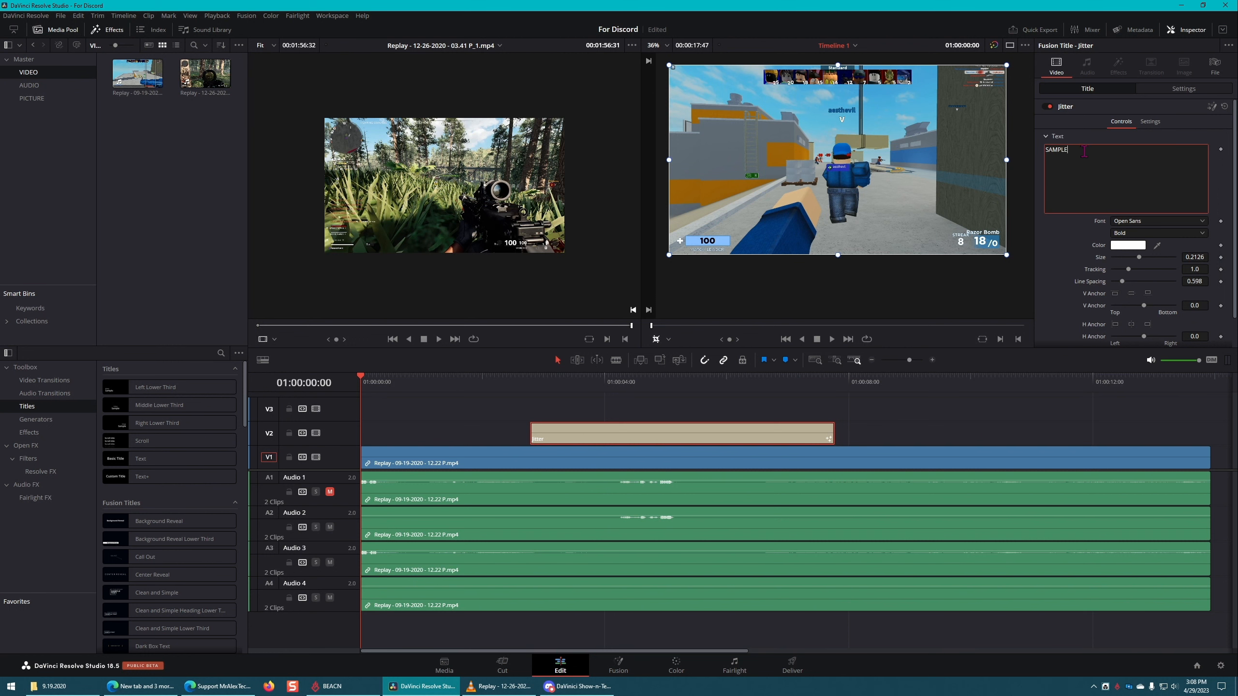
double_click(1077, 150)
text(SHITTING ON CHILDREN WITH)
Step: Play the timeline twice from the start of the Jitter title to preview its text animation
click(531, 386)
key(space)
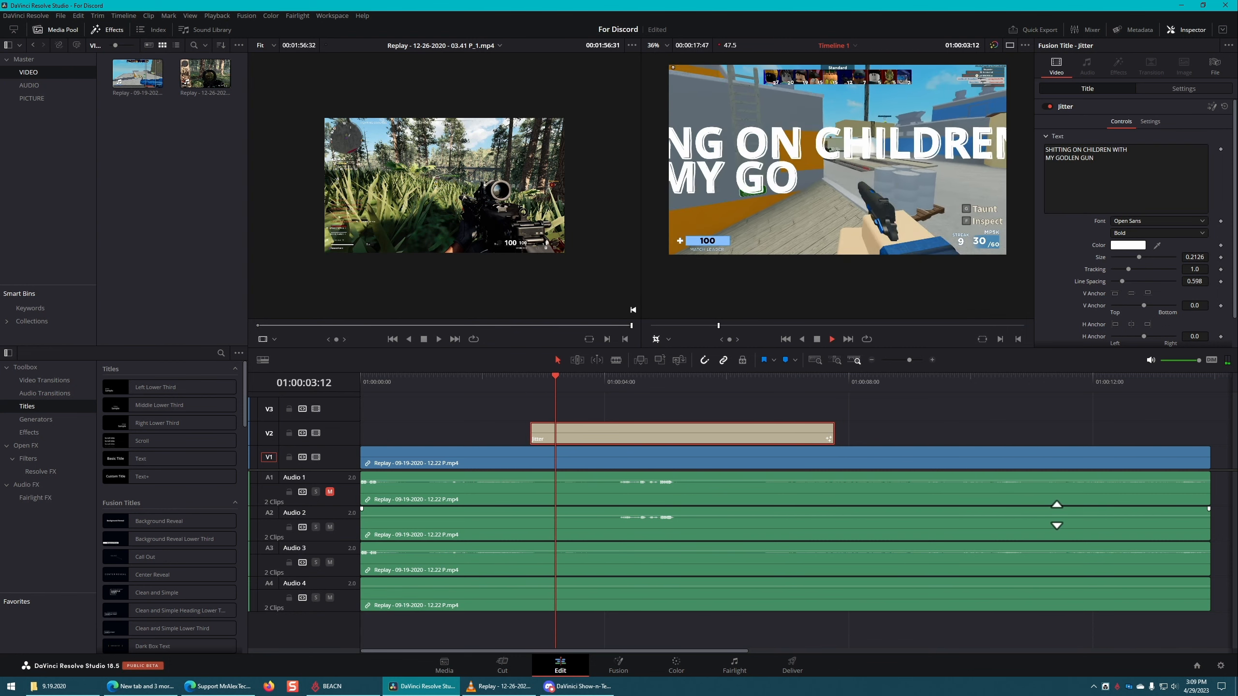
key(space)
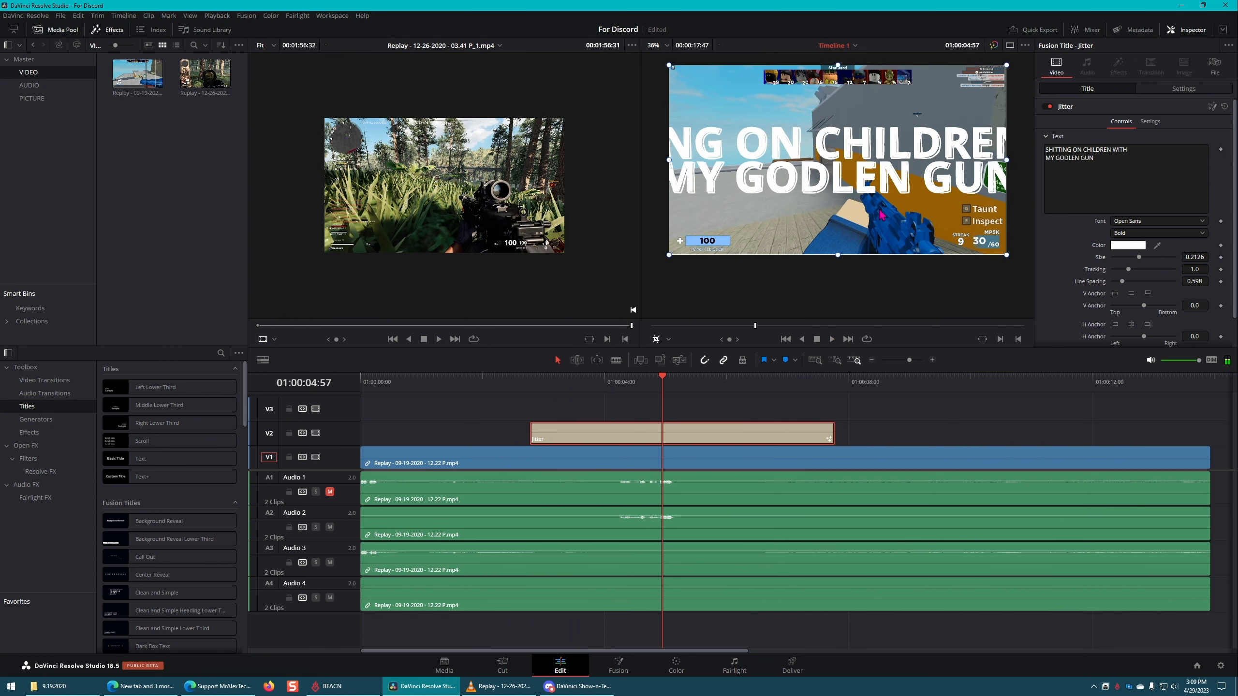
click(533, 379)
key(space)
key(space)
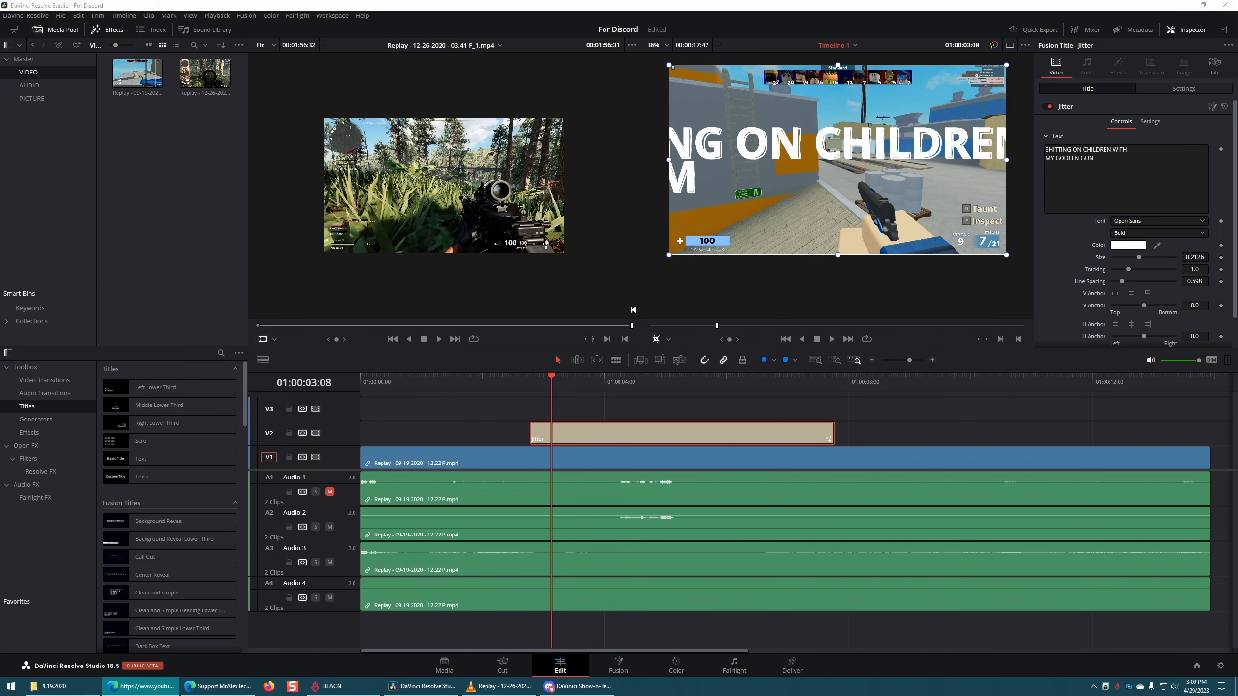
Step: Bring the browser window with the "How To Edit FASTER and EASIER in Davinci Resolve" YouTube video into view and maximize it
drag(1237, 199, 499, 338)
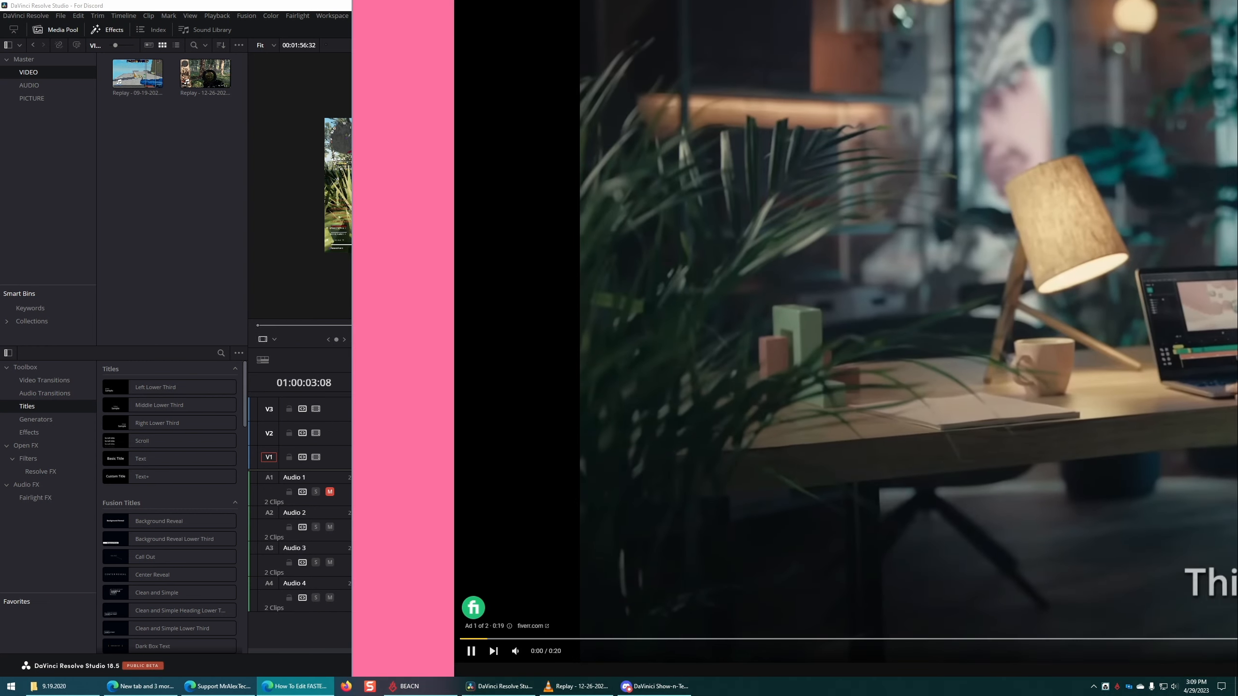
drag(818, 0, 709, 135)
double_click(709, 146)
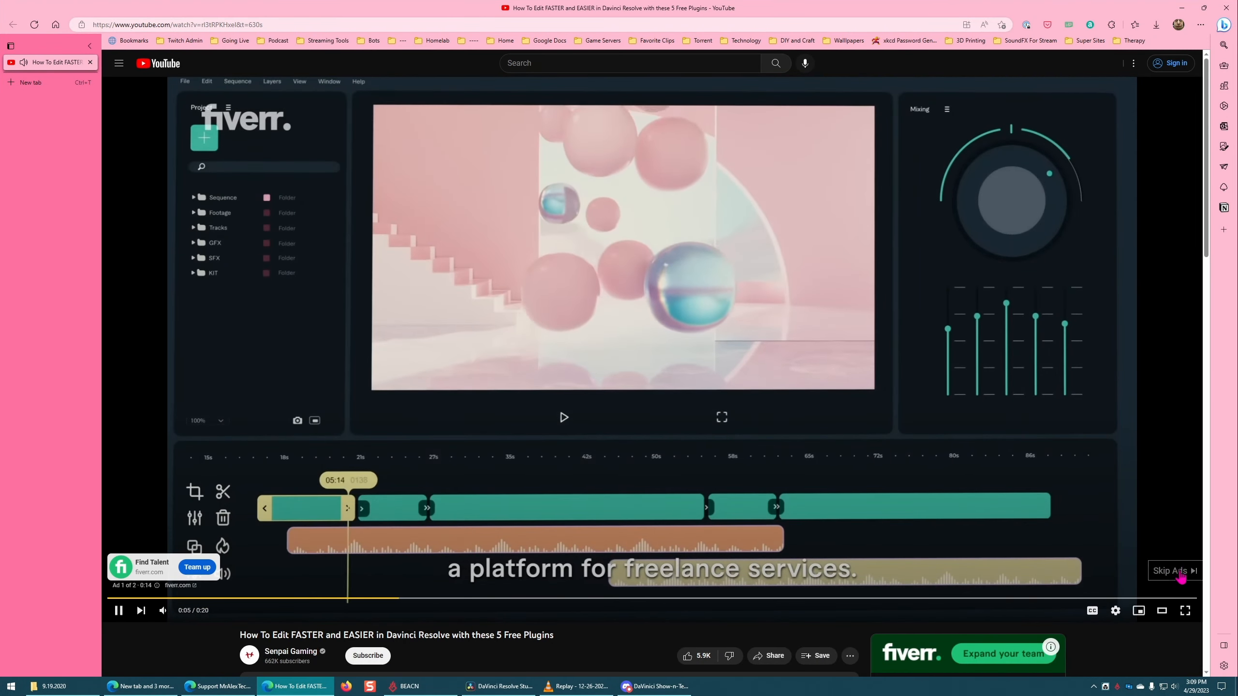
Step: Skip the ad, pause the free-plugins video and look over its page, and close the browser window to return to DaVinci Resolve
click(140, 611)
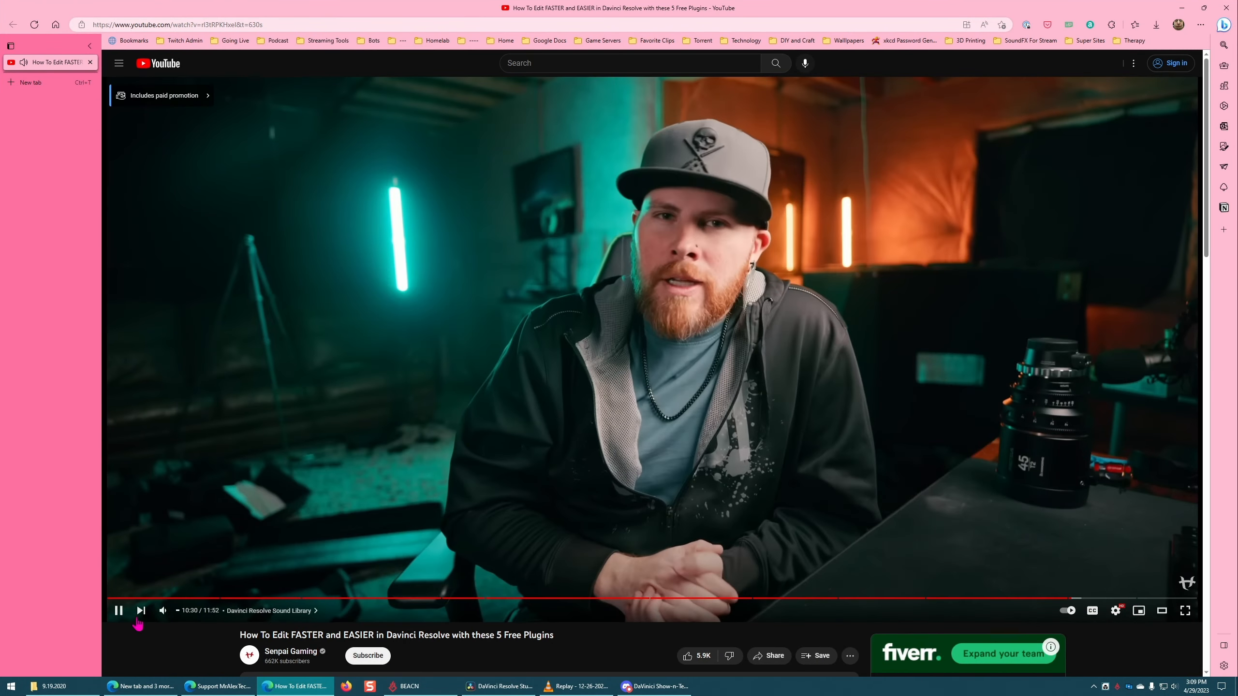
click(119, 611)
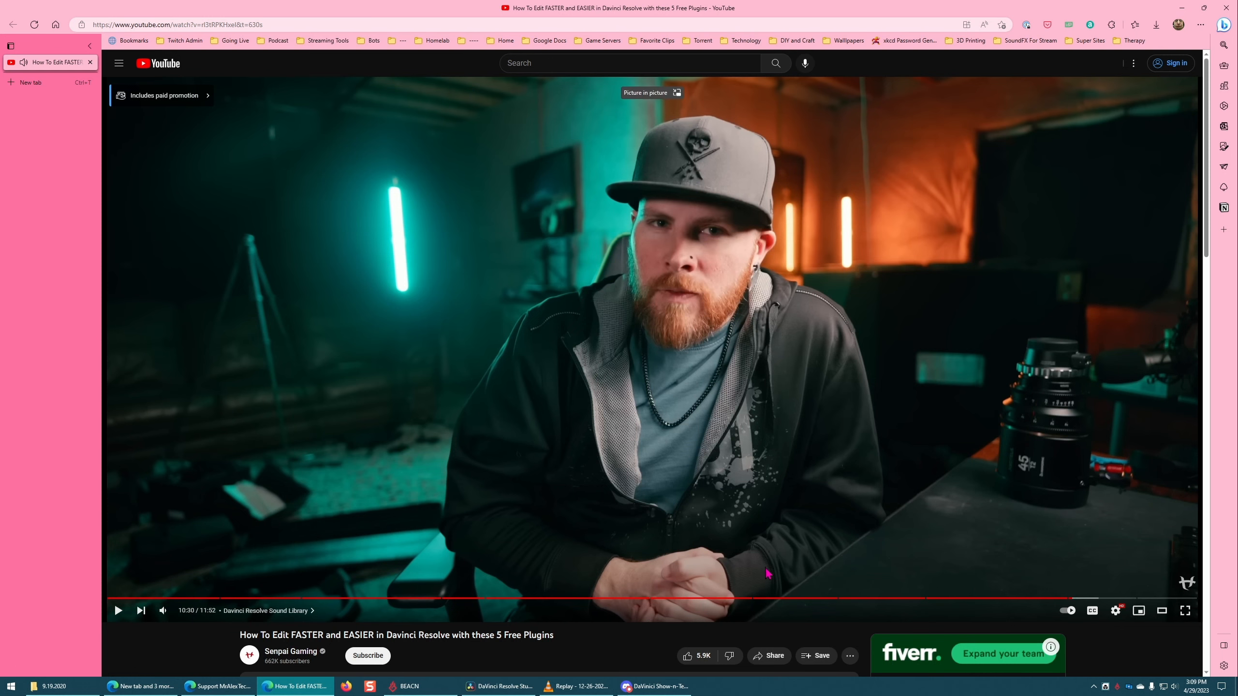
scroll(654, 477, down, 3)
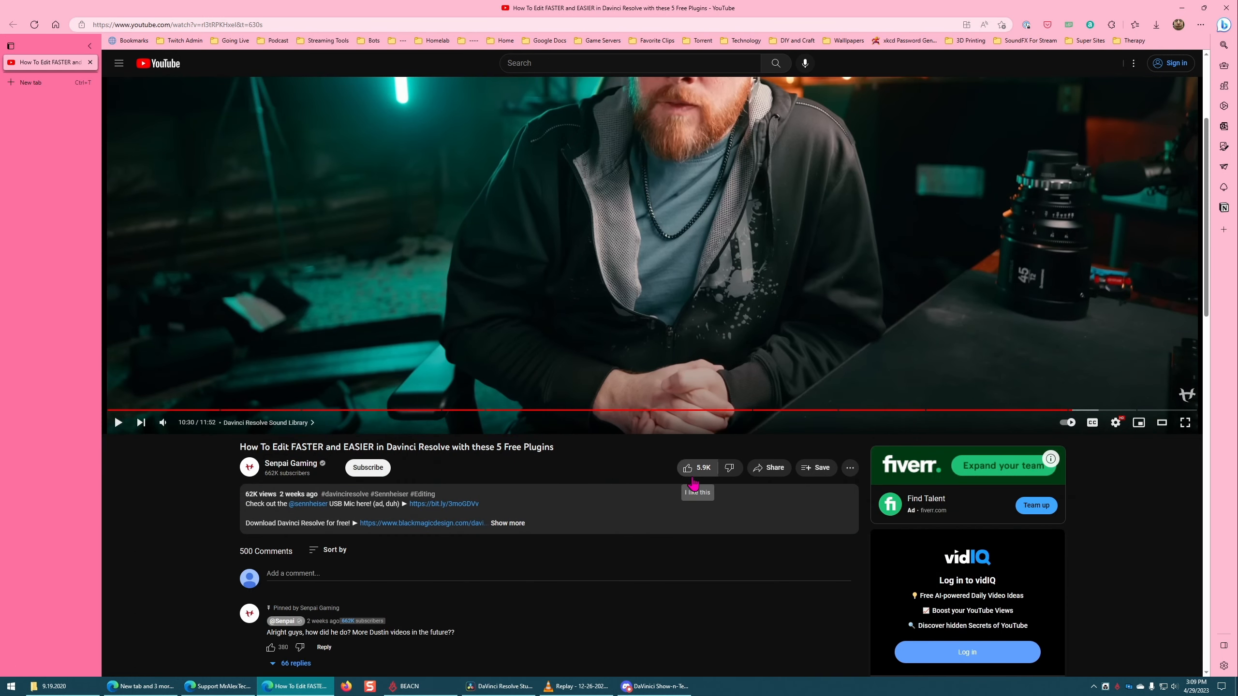
scroll(692, 480, up, 3)
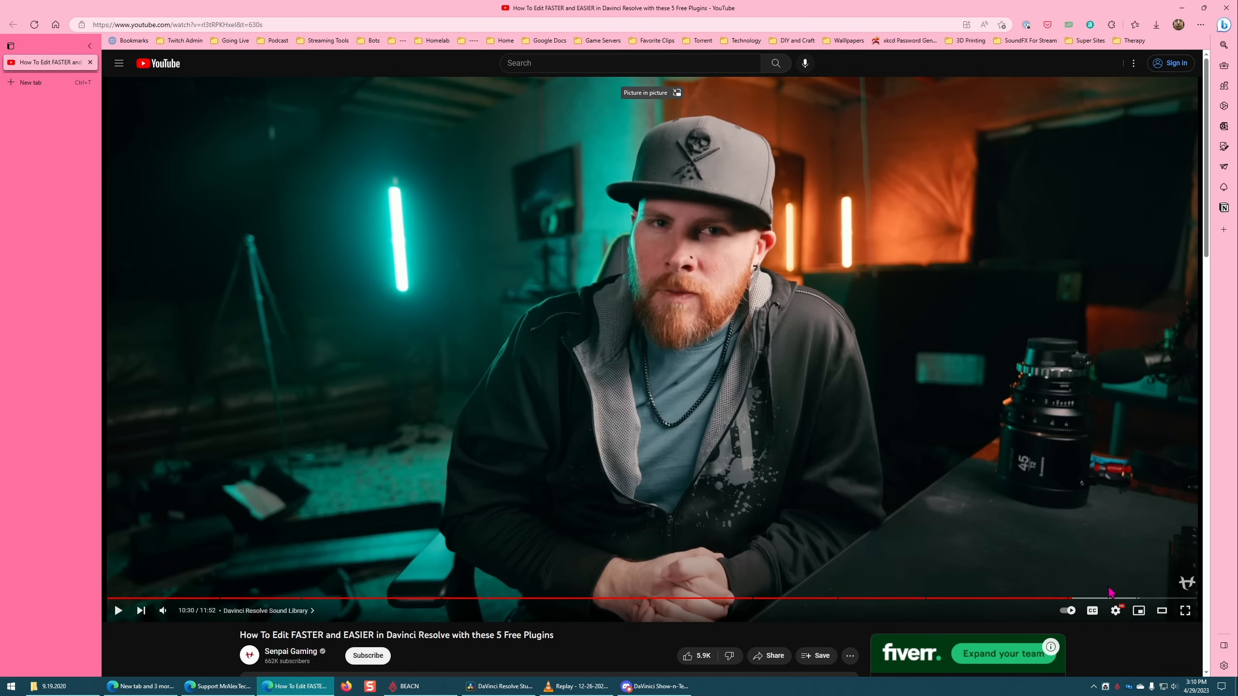
scroll(754, 337, down, 5)
scroll(326, 255, up, 6)
click(1226, 8)
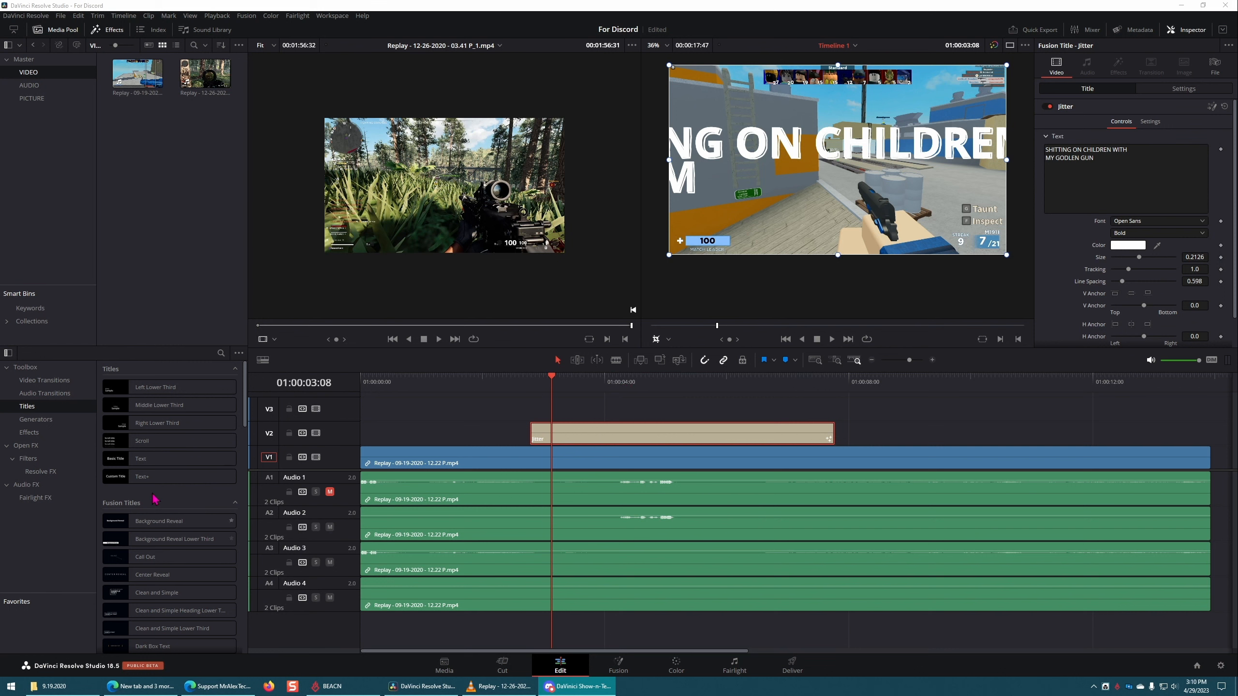
Step: Hide and reshow the Effects library, and look through its list of titles and Fusion titles
click(117, 37)
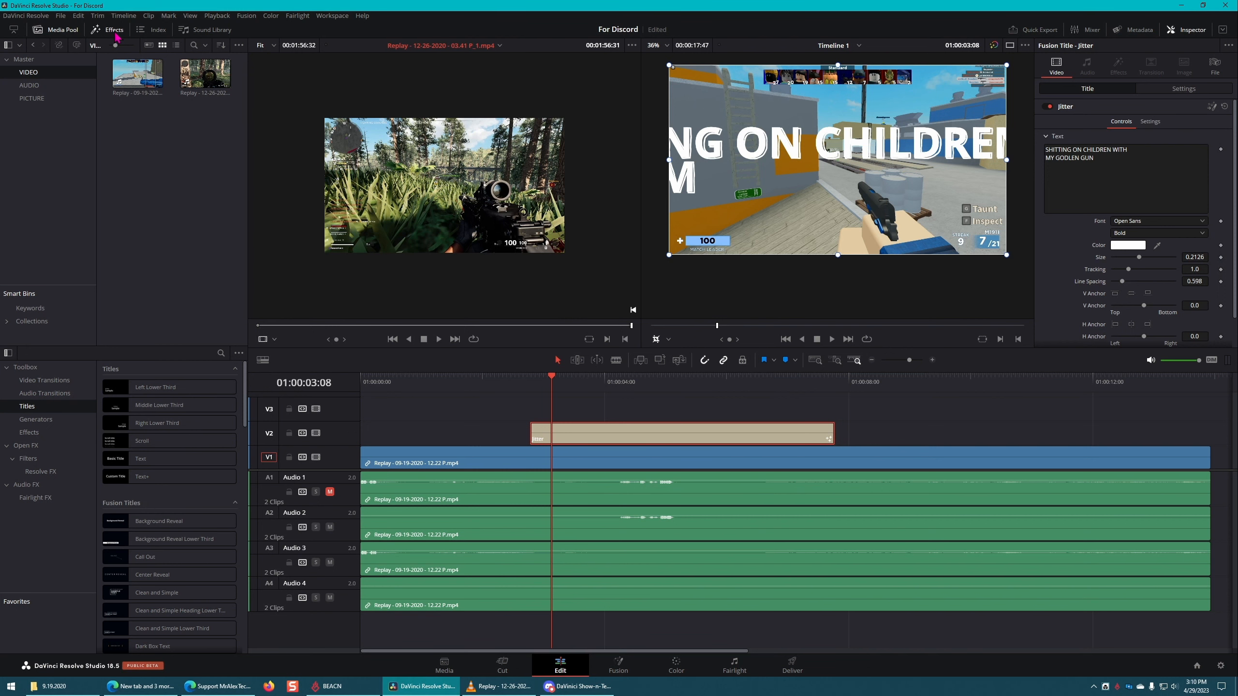
click(116, 34)
click(117, 34)
click(117, 38)
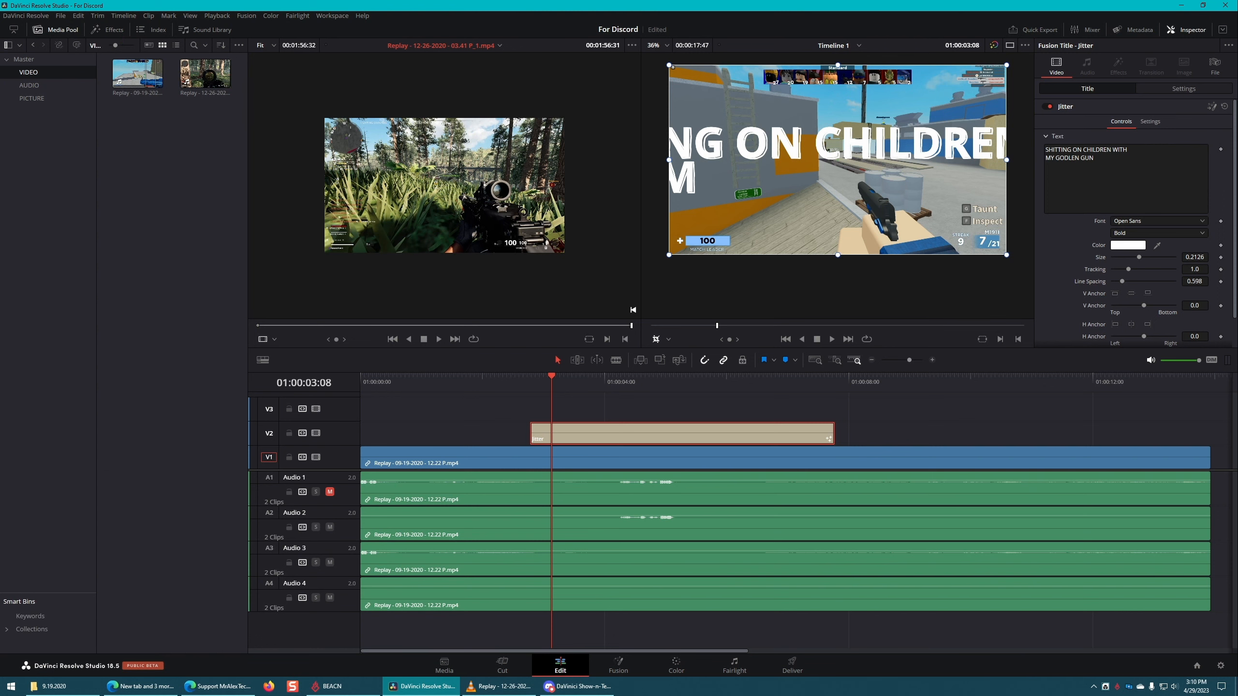
click(111, 30)
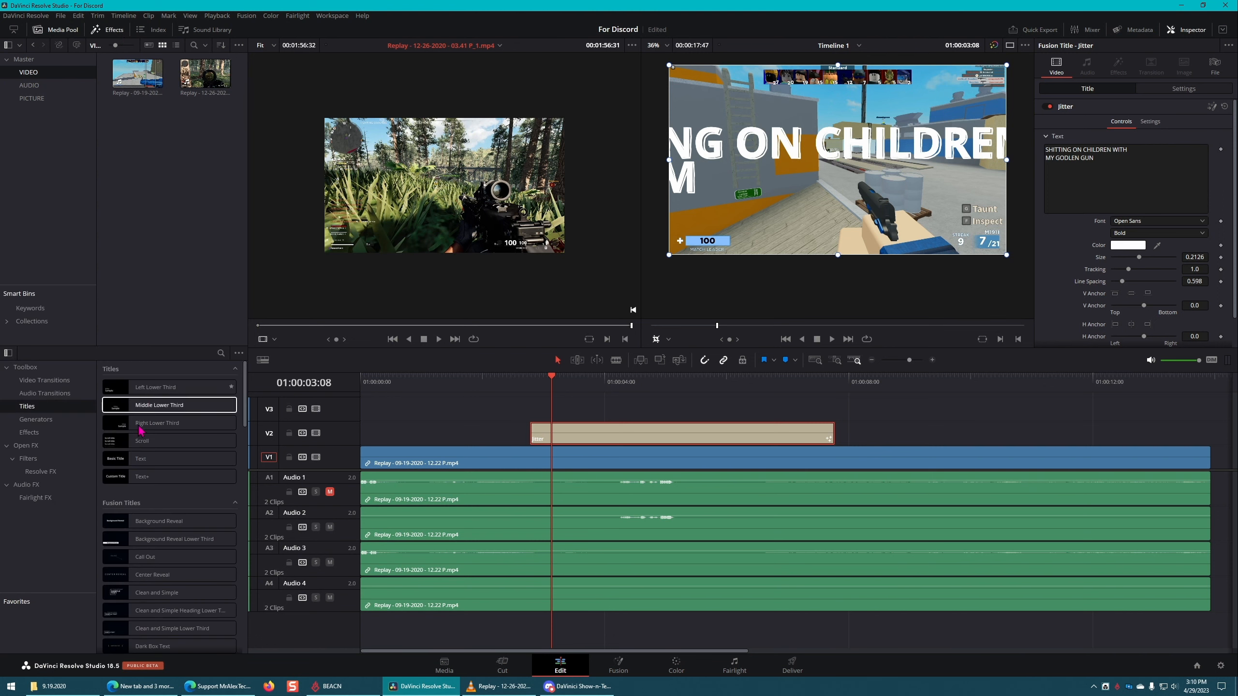
scroll(146, 464, down, 5)
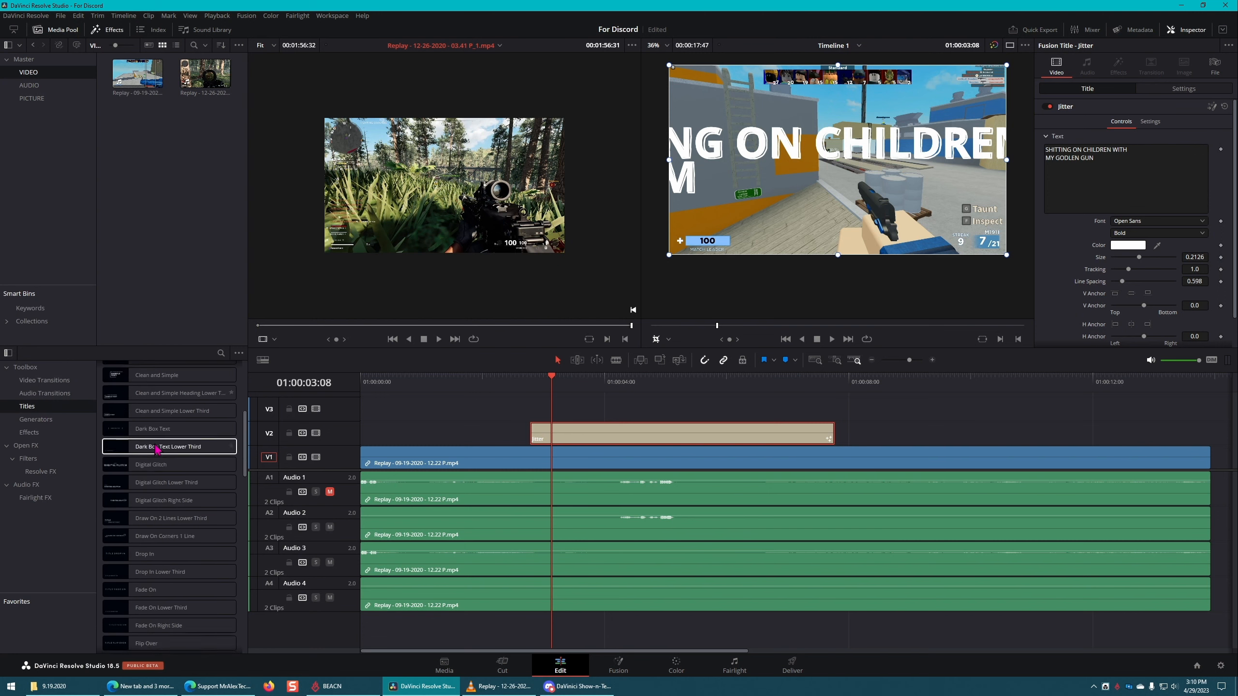
scroll(146, 470, up, 3)
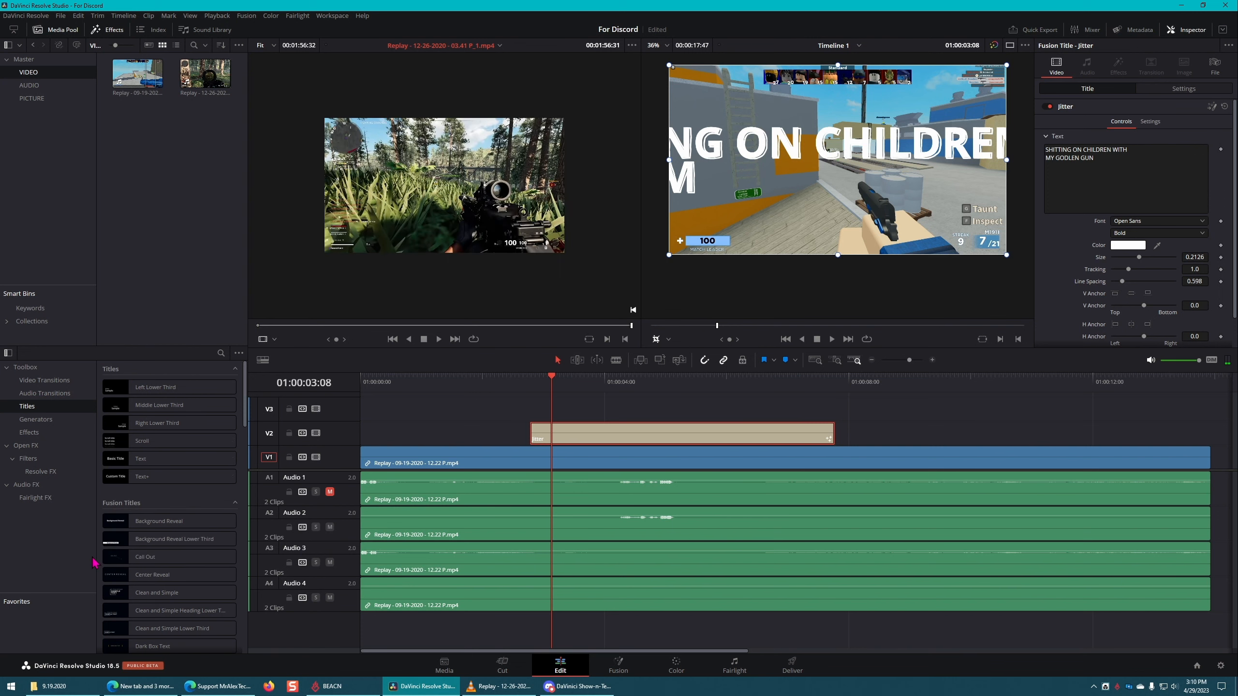
Step: Play the timeline from before the Jitter title, and play it again from the title's start
click(473, 383)
key(space)
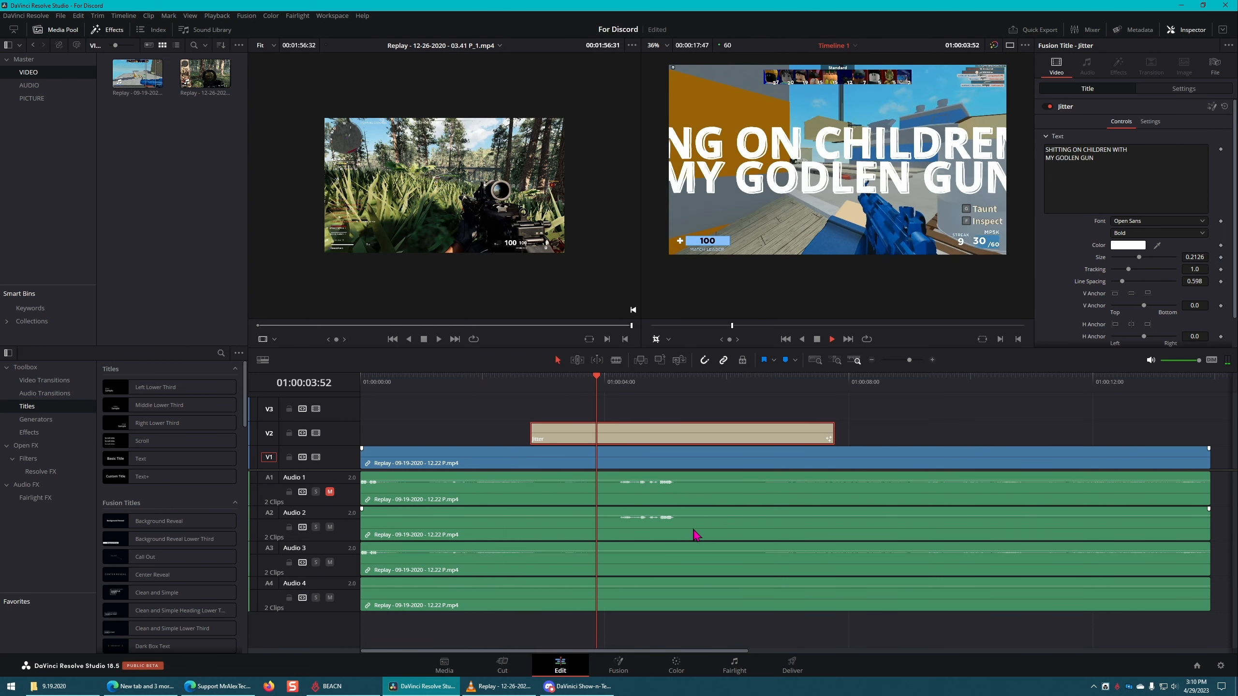
key(space)
click(531, 384)
key(space)
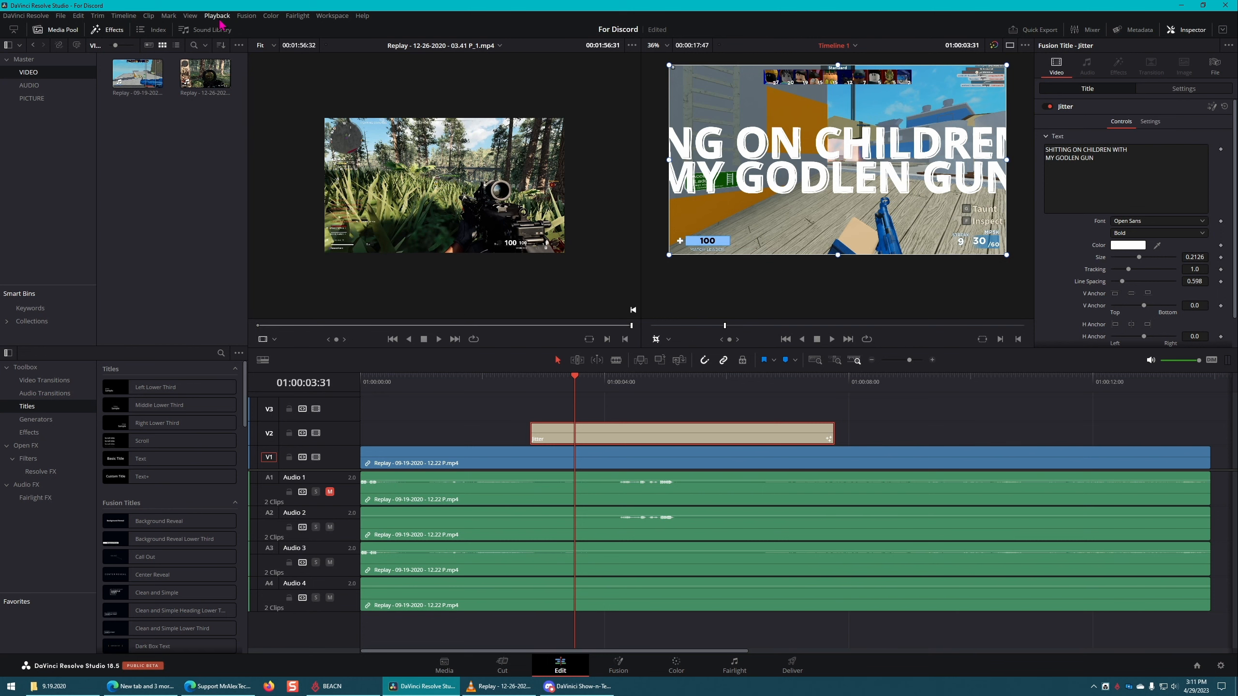
Step: Set the timeline proxy resolution to Quarter
click(219, 17)
mouse_move(282, 55)
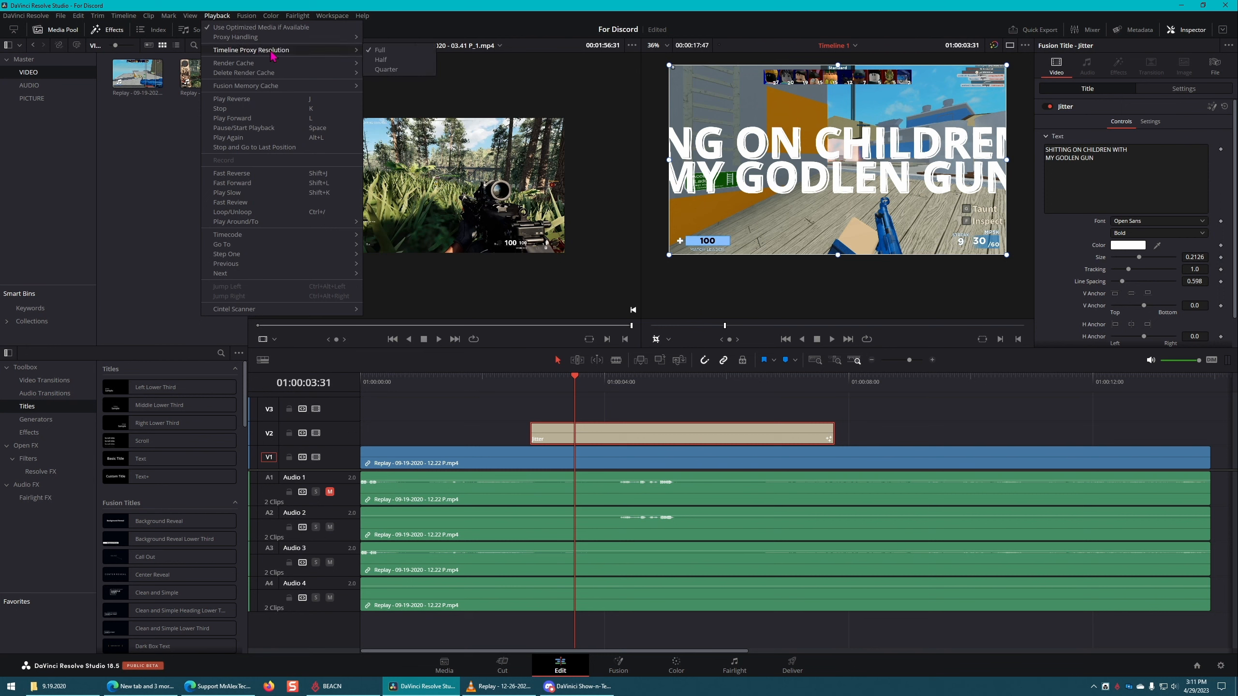
click(409, 71)
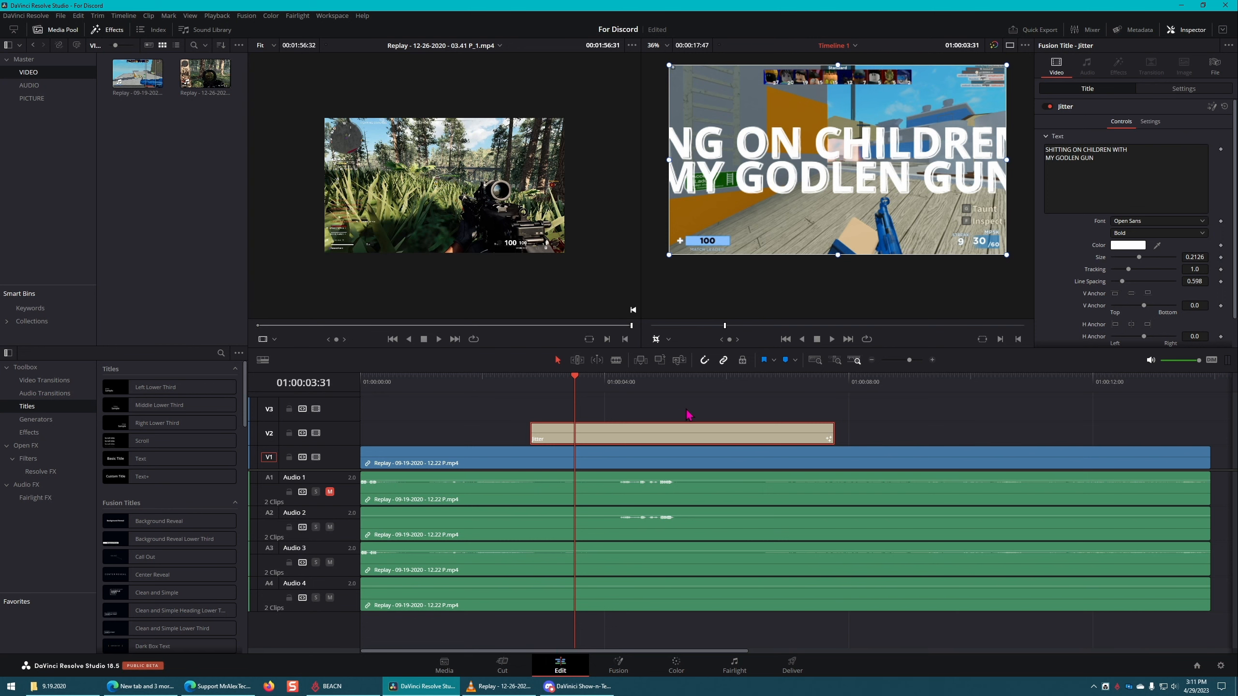
Step: Check playback of the Jitter title, playing on from the current frame and once more from the title's start
key(space)
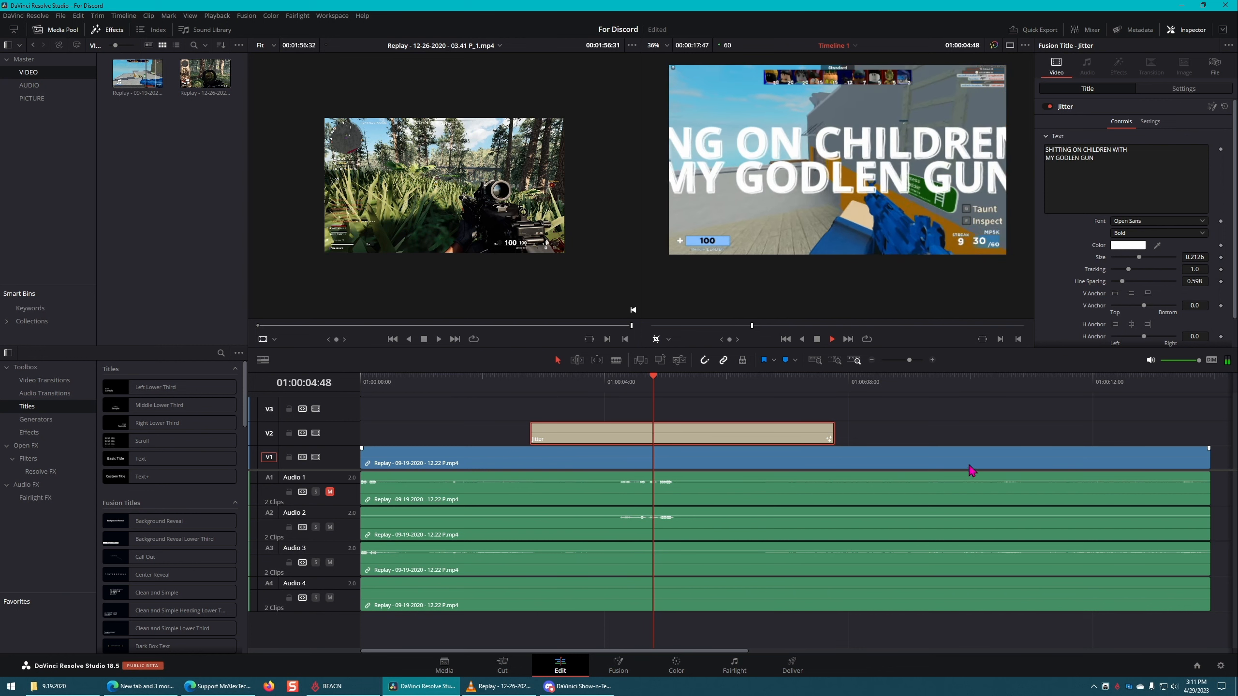
key(space)
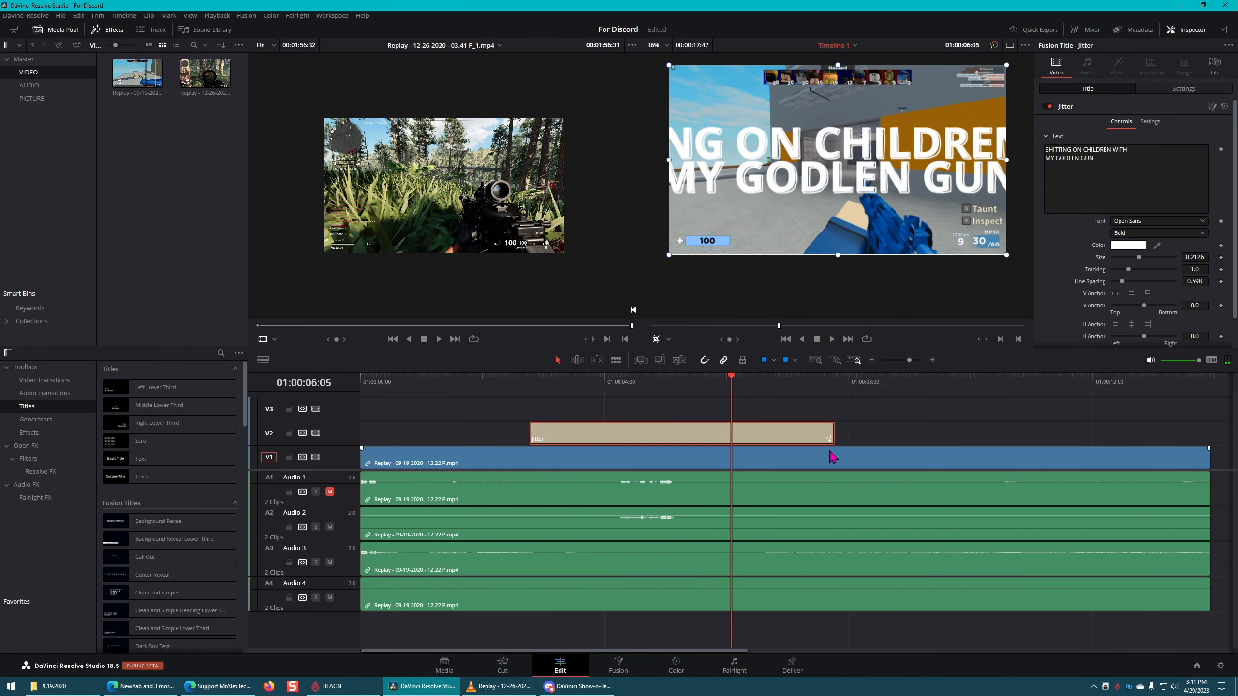
key(Up)
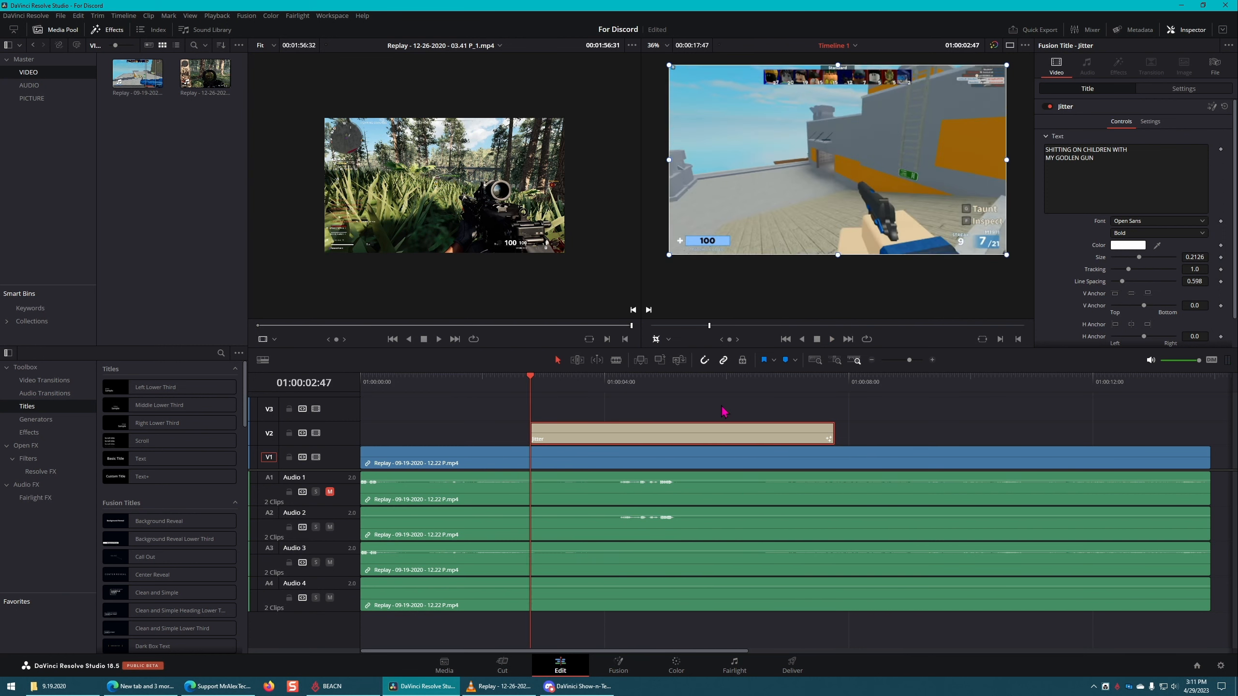
key(space)
key(space)
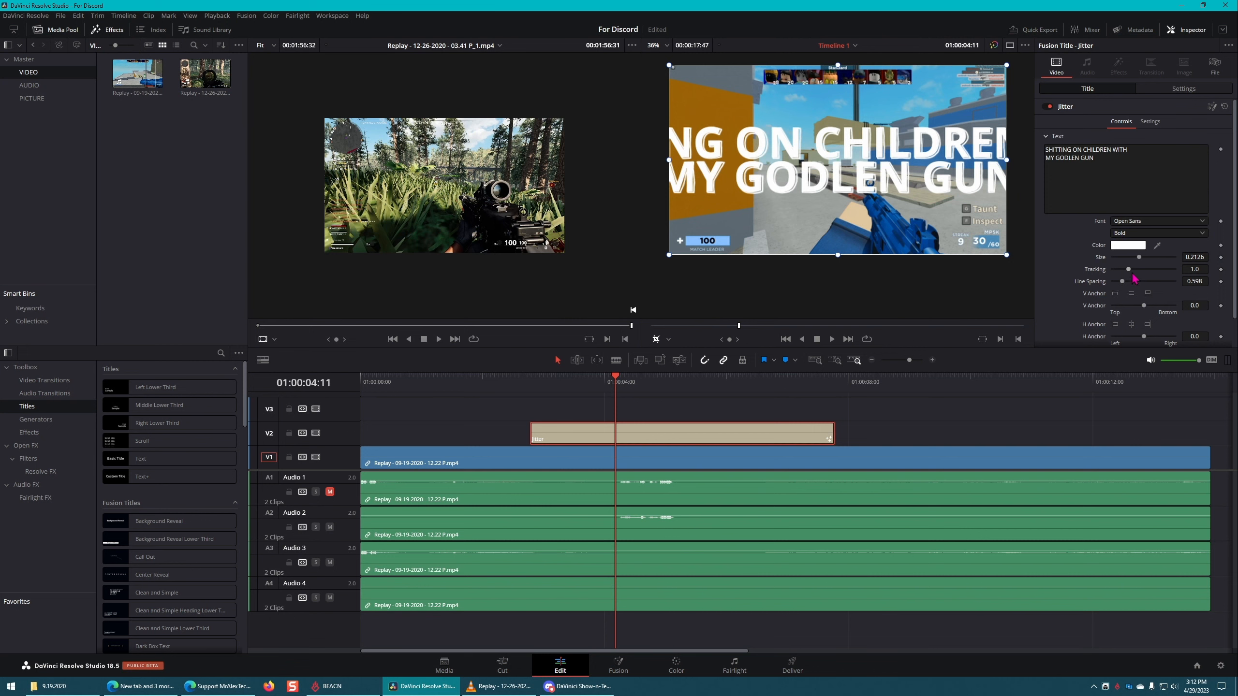
Step: Set the Jitter title's size to 0.1024, tracking to 0.945 and line spacing to 0.85
drag(1142, 264, 1129, 268)
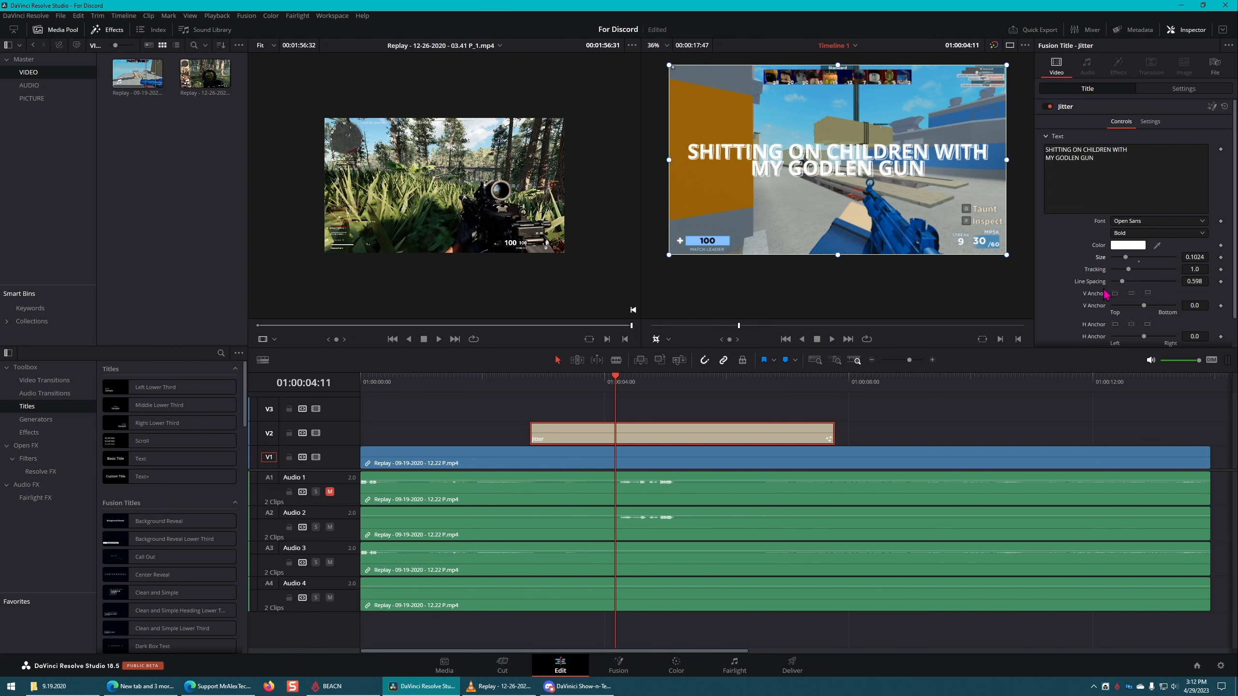
drag(1130, 272, 1126, 284)
scroll(1148, 282, down, 1)
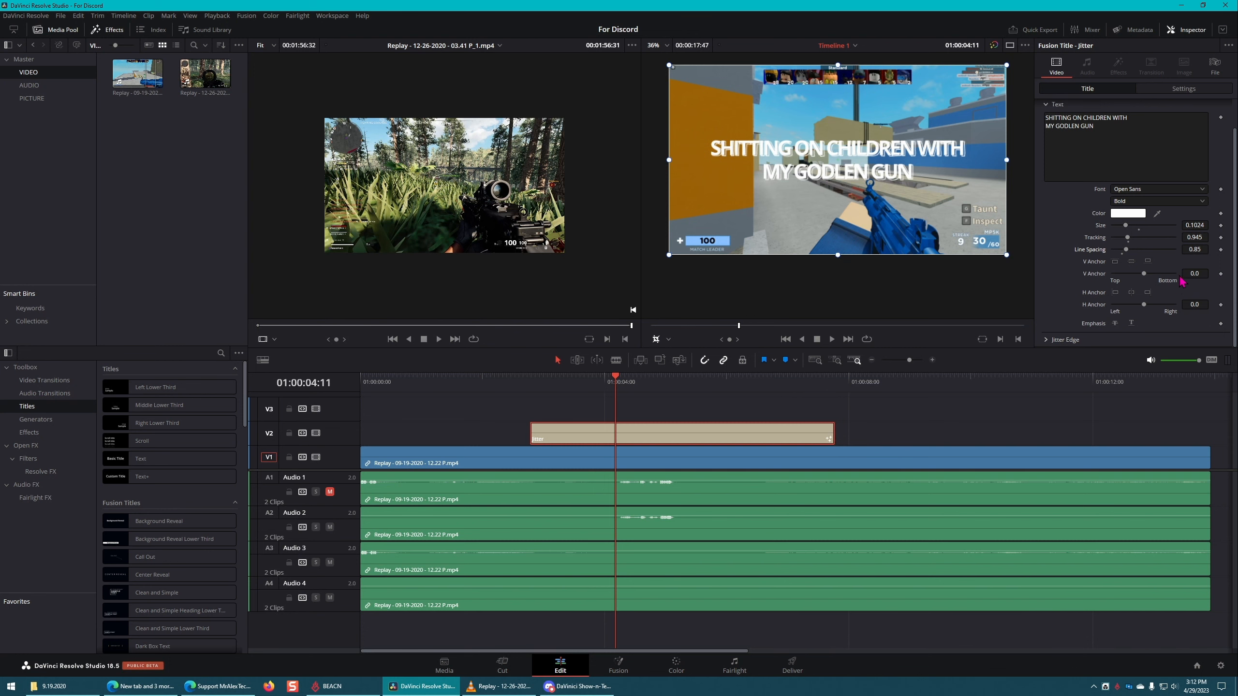
Step: Look at the Jitter title's nodes on the Fusion page, and play the title from its start on the Edit page
click(618, 665)
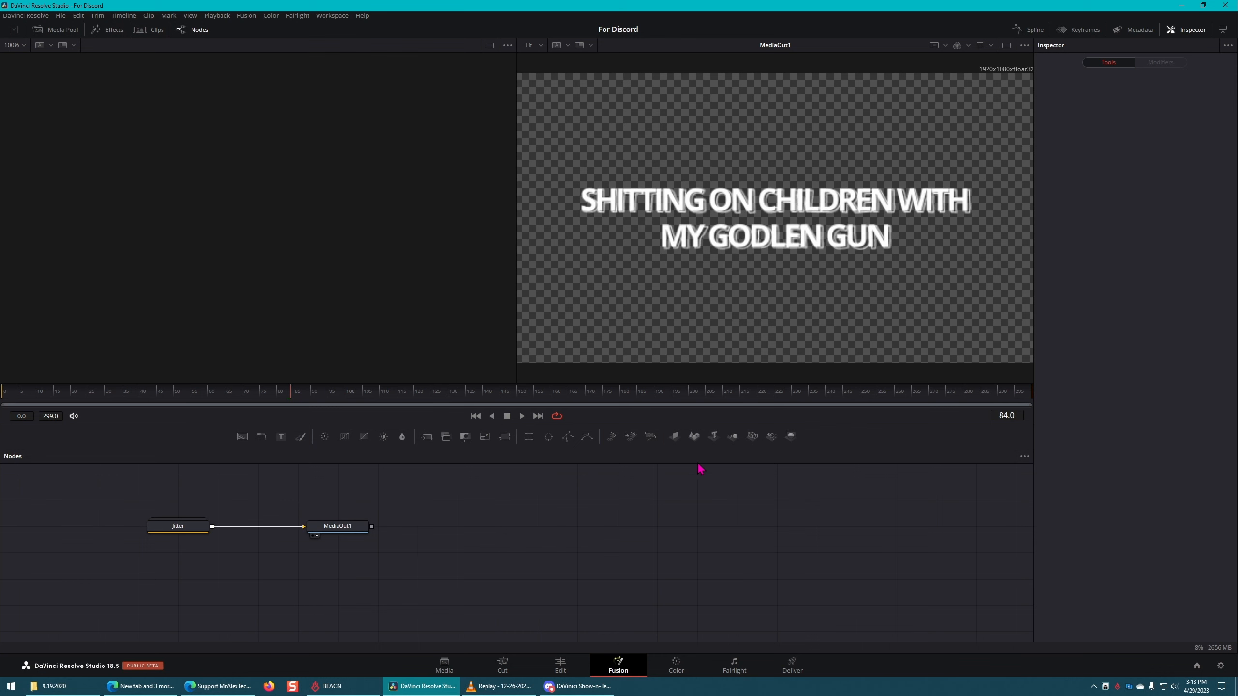
click(561, 665)
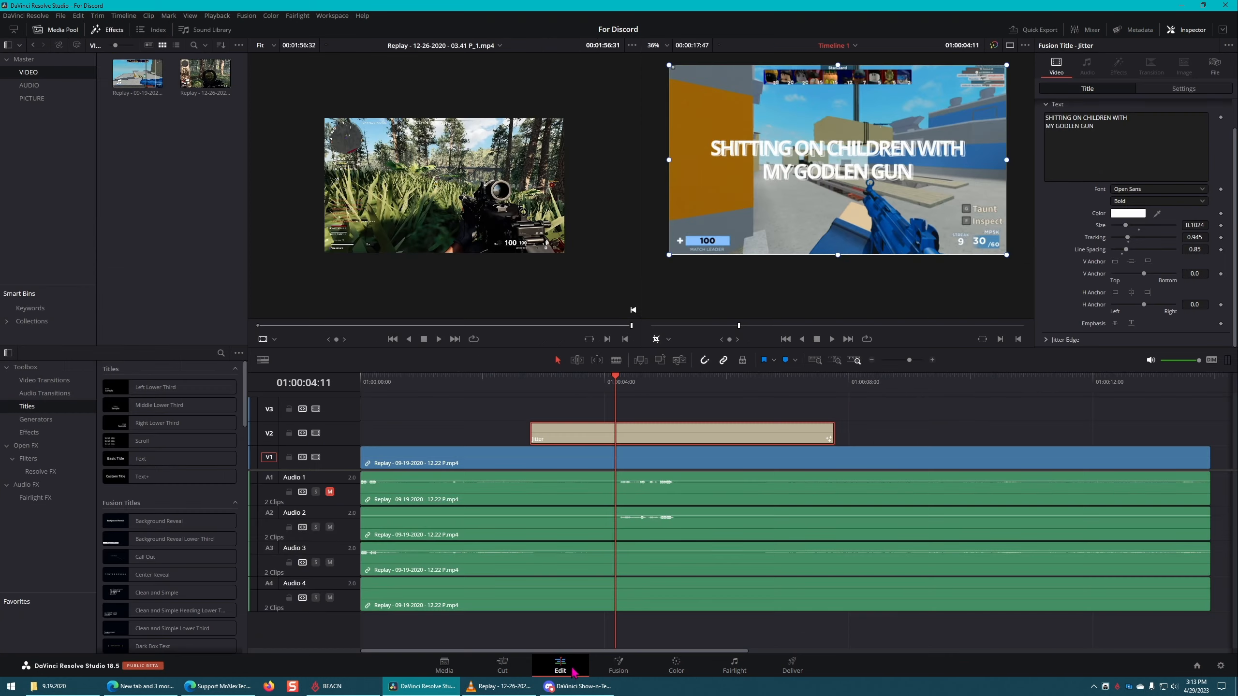
click(530, 385)
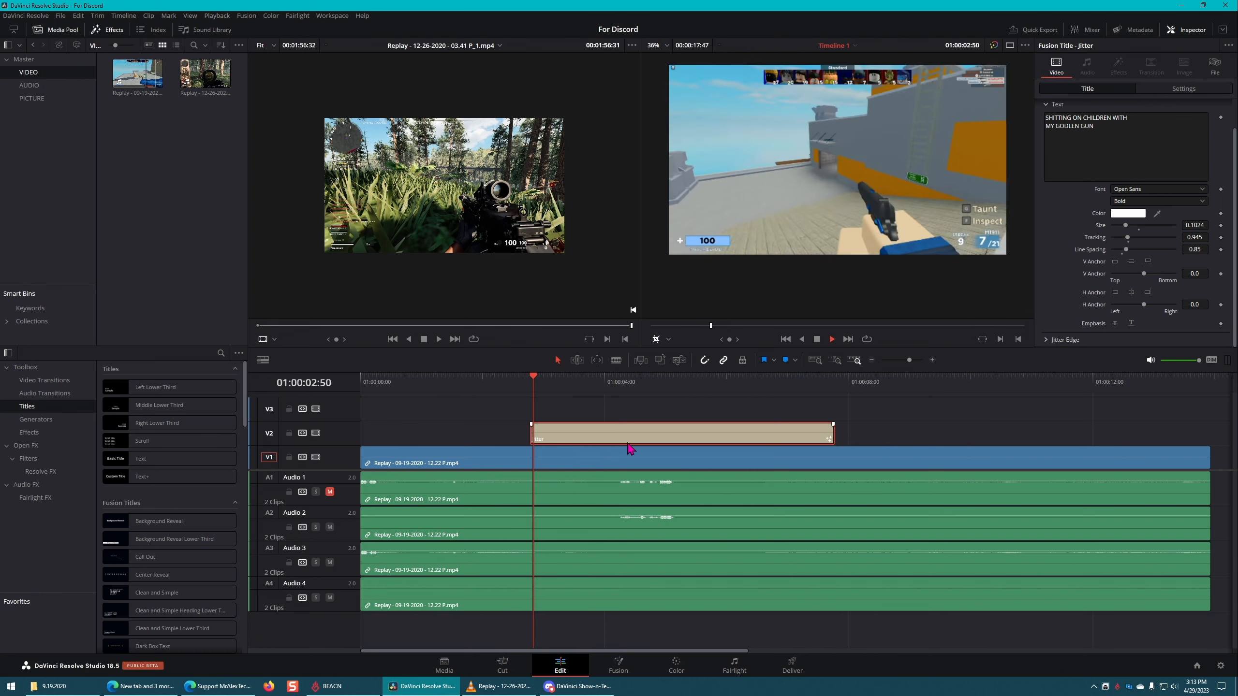
key(space)
key(space)
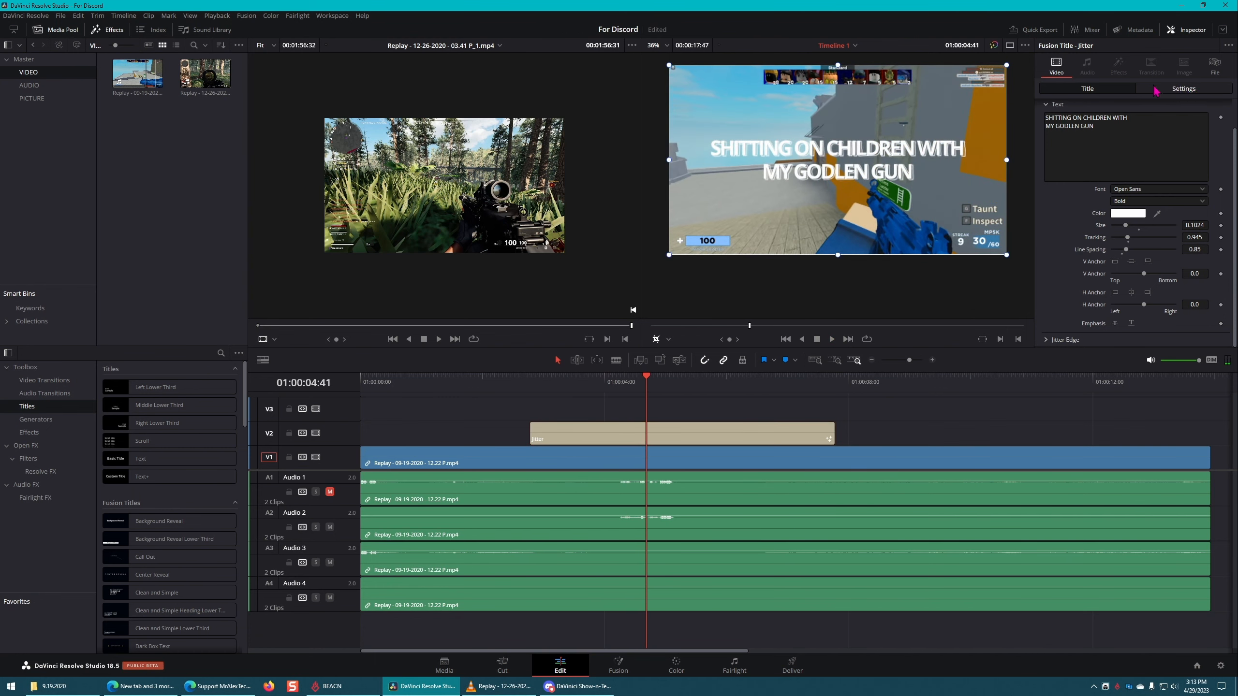
Step: Show the Jitter title's transform settings, replay the title from its start, and place the playhead at 01:00:02:58
click(1177, 90)
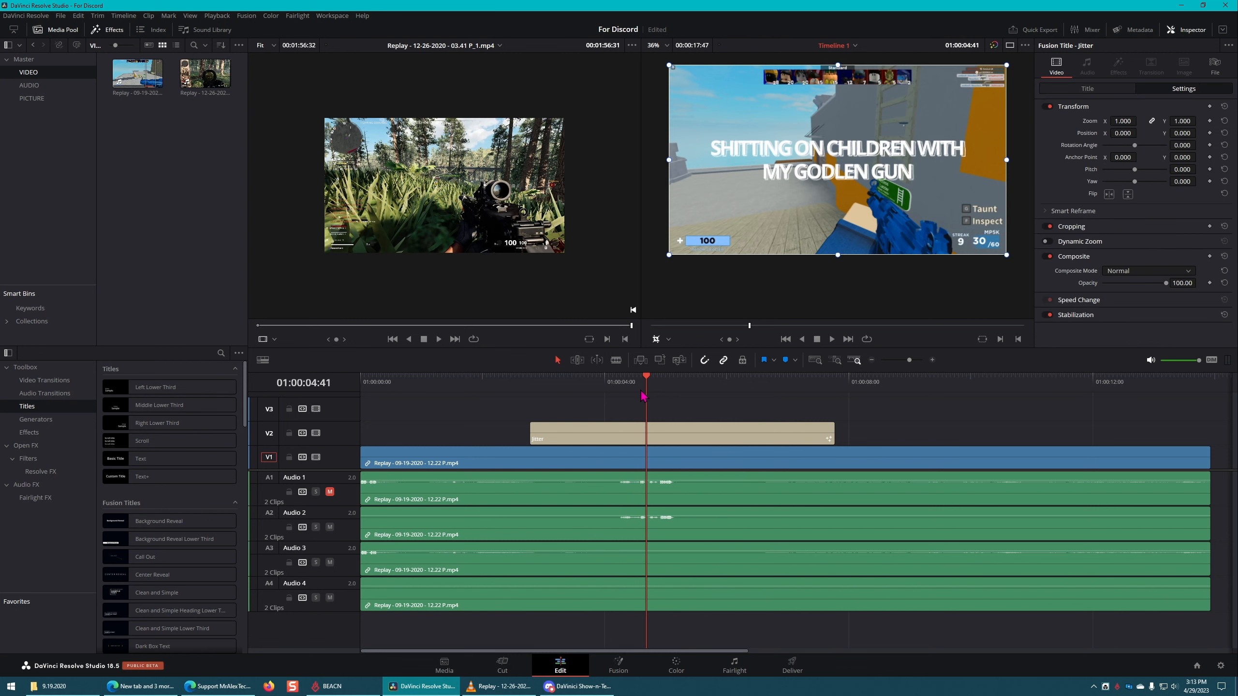
click(543, 385)
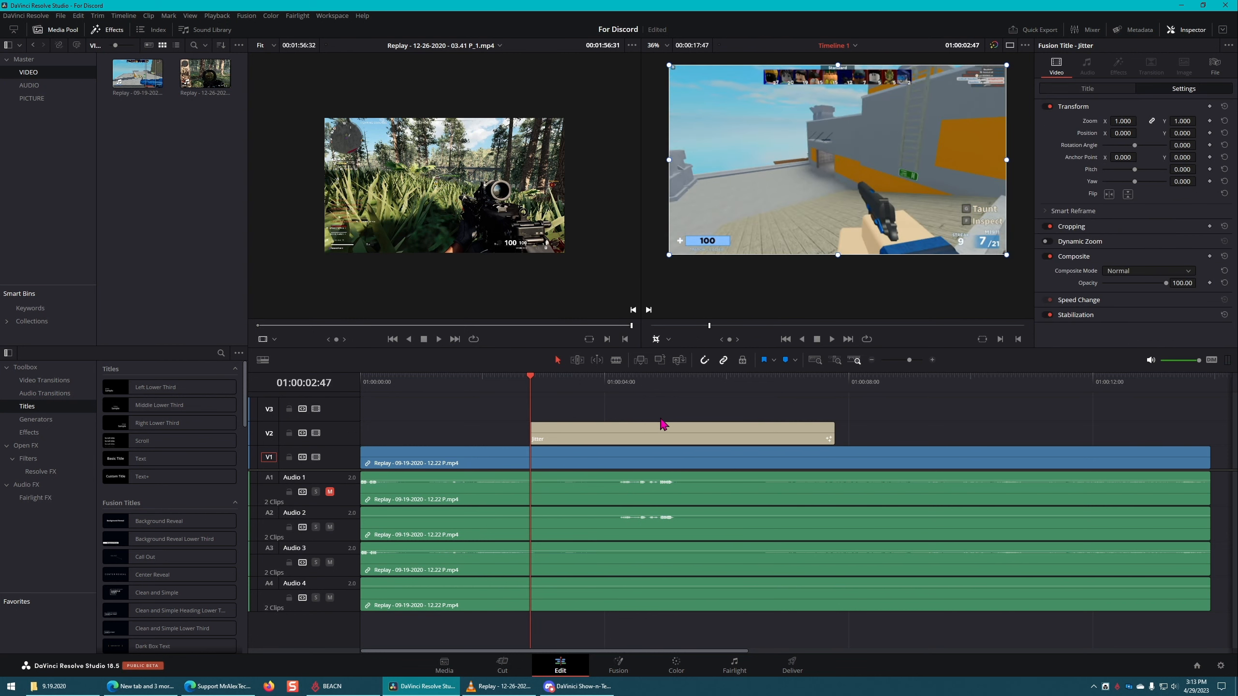
key(space)
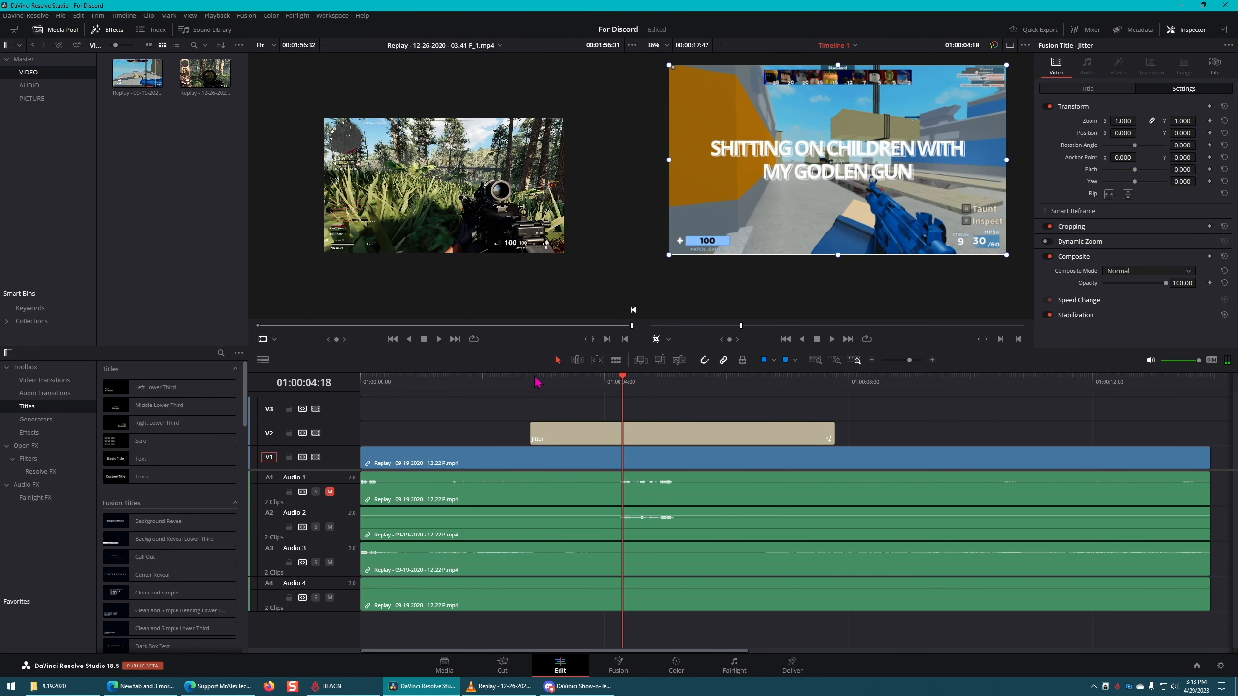
click(554, 384)
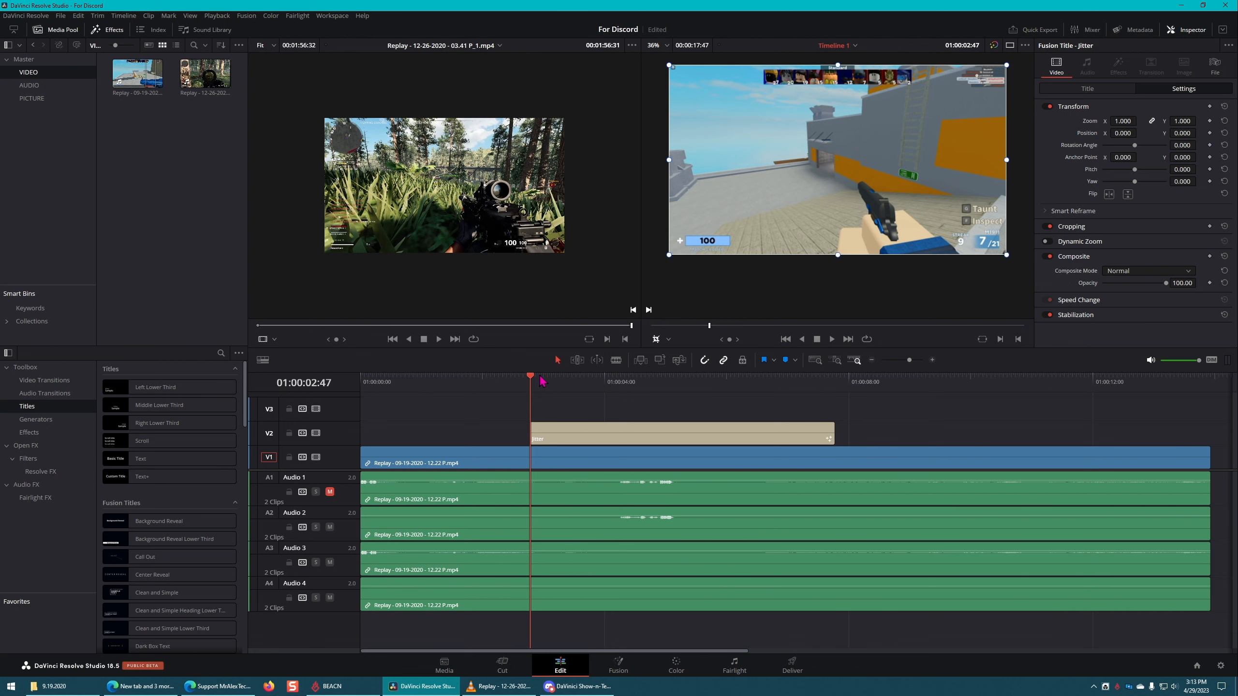
click(541, 381)
Step: Try replacing the Jitter title with a basic Text title on track V2, and undo the replacement
click(646, 429)
key(Delete)
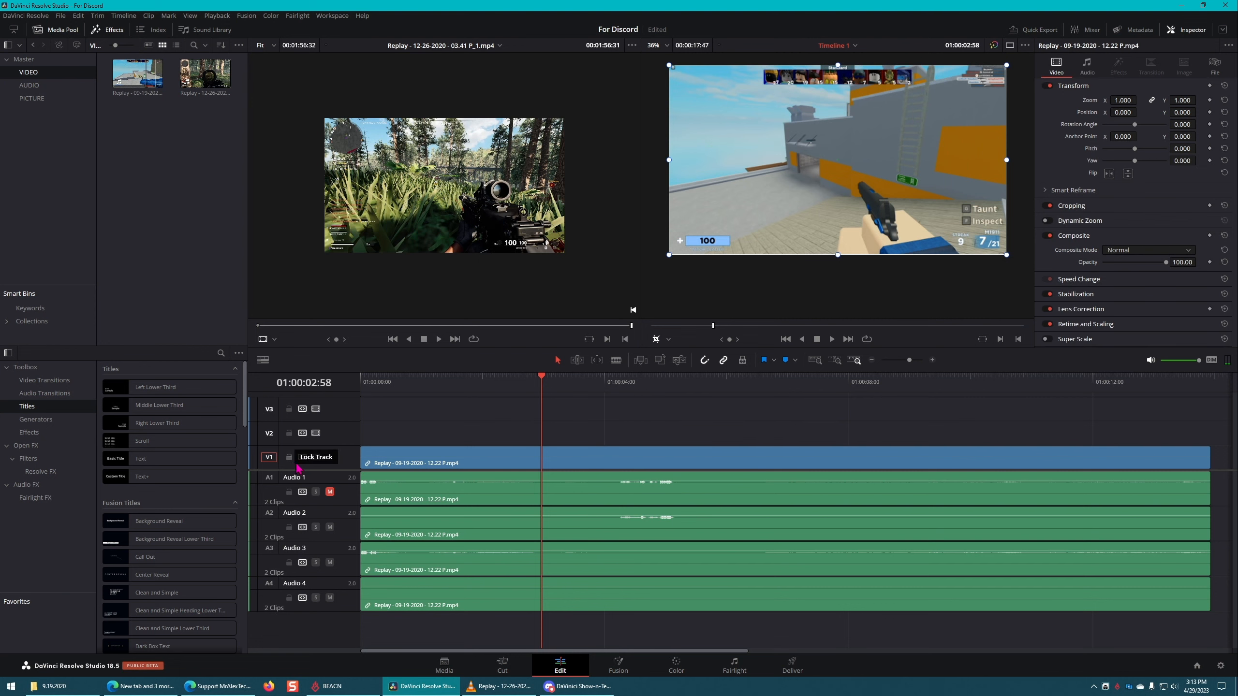
drag(146, 458, 688, 421)
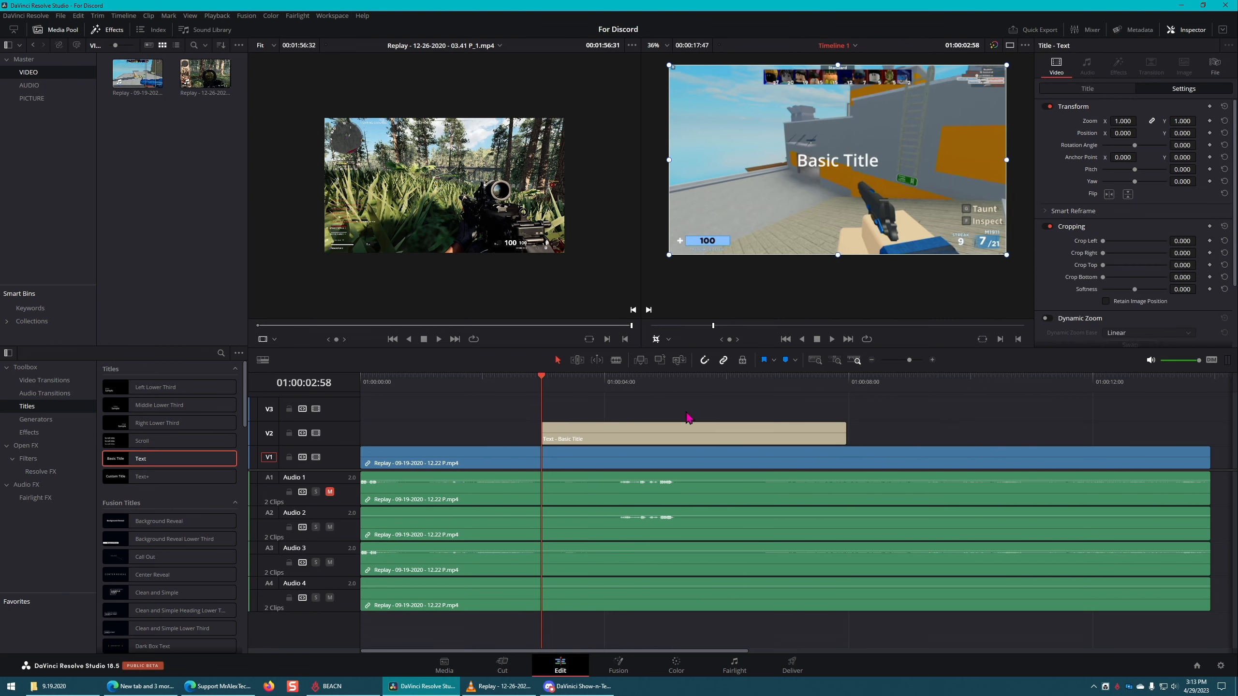
key(ctrl+z)
key(ctrl+z)
key(ctrl+z)
Step: Copy the two-line text from the Jitter title and delete that title from track V2
click(715, 431)
click(1110, 92)
click(1145, 142)
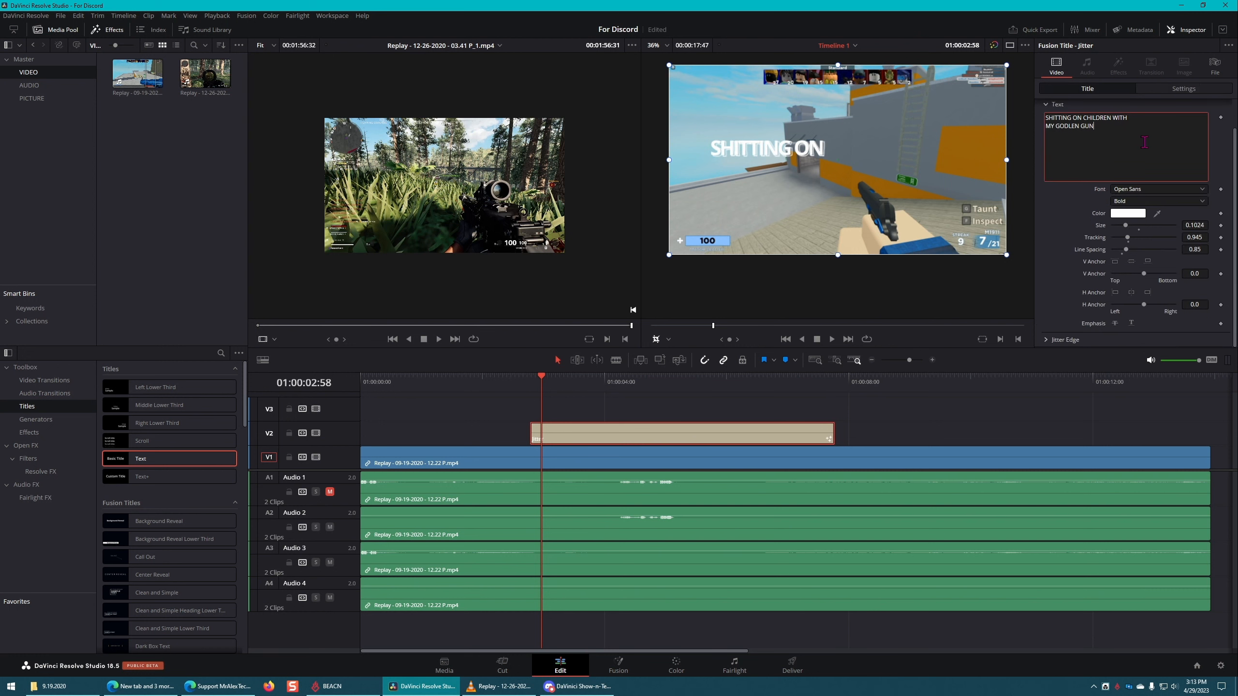
click(700, 431)
key(Delete)
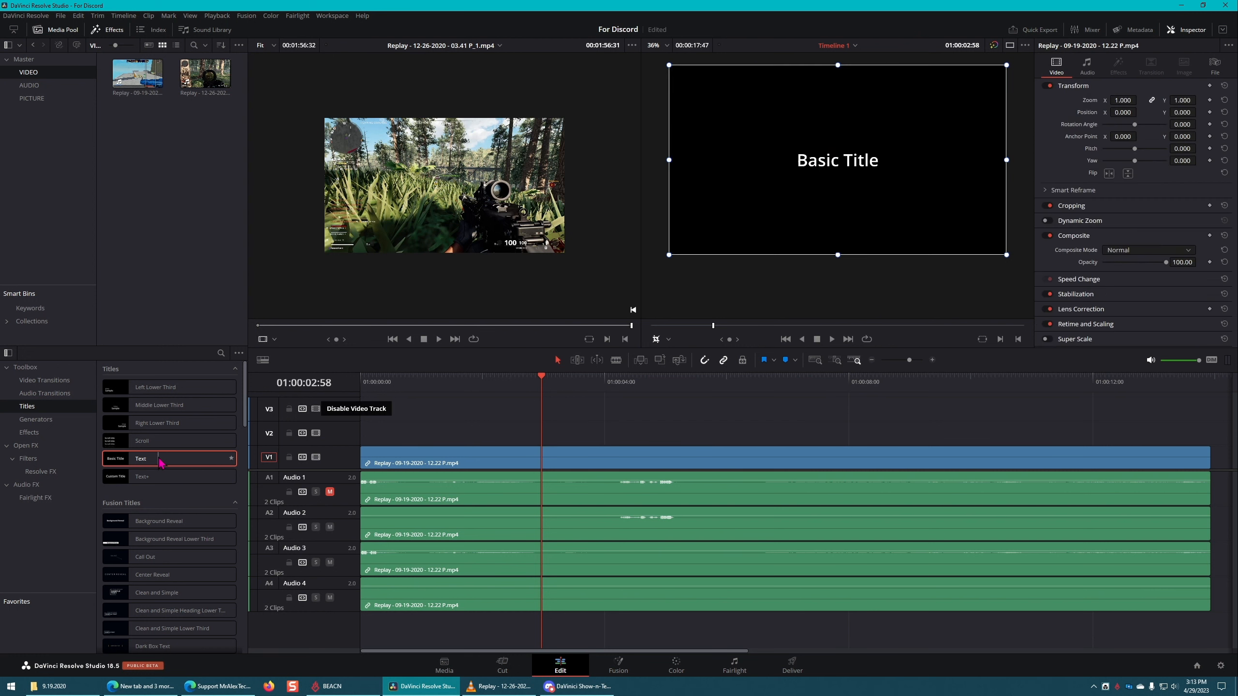
Step: Place a basic Text title on track V2 at 01:00:02:58 and replace its text with "SHITTING ON CHILDREN WITH MY GODLEN GUN" on two lines
drag(165, 463, 667, 404)
click(1143, 131)
key(ctrl+a)
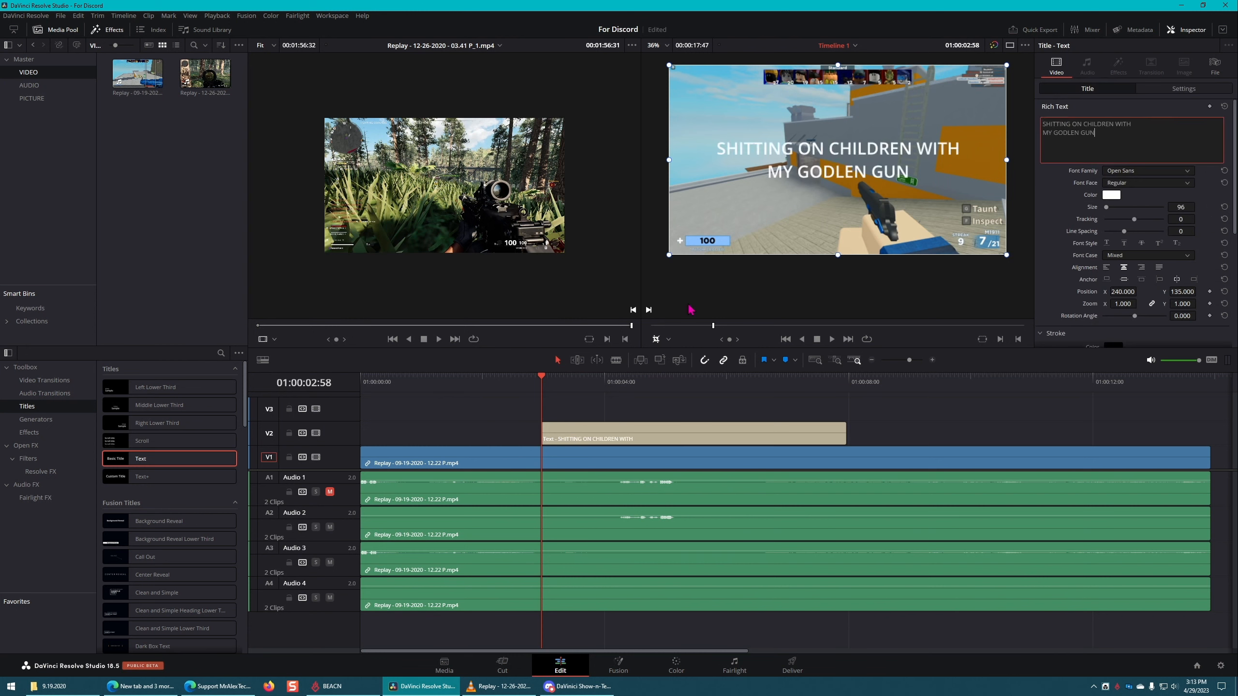
click(650, 423)
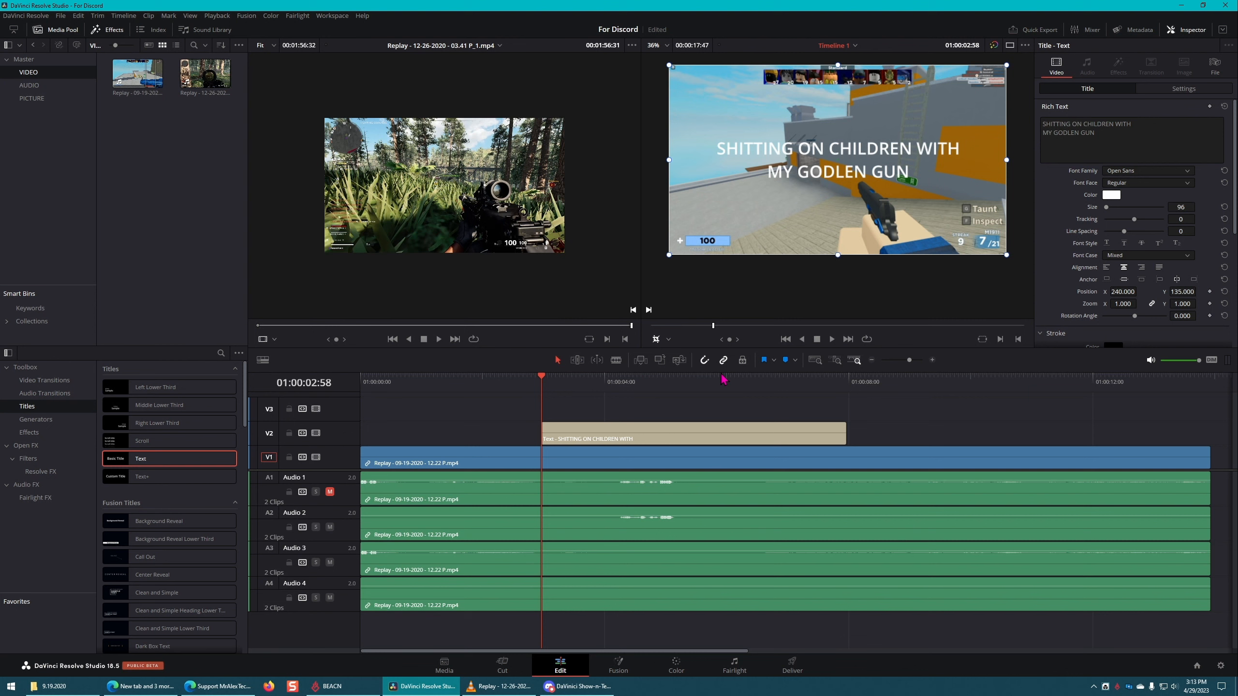
click(557, 431)
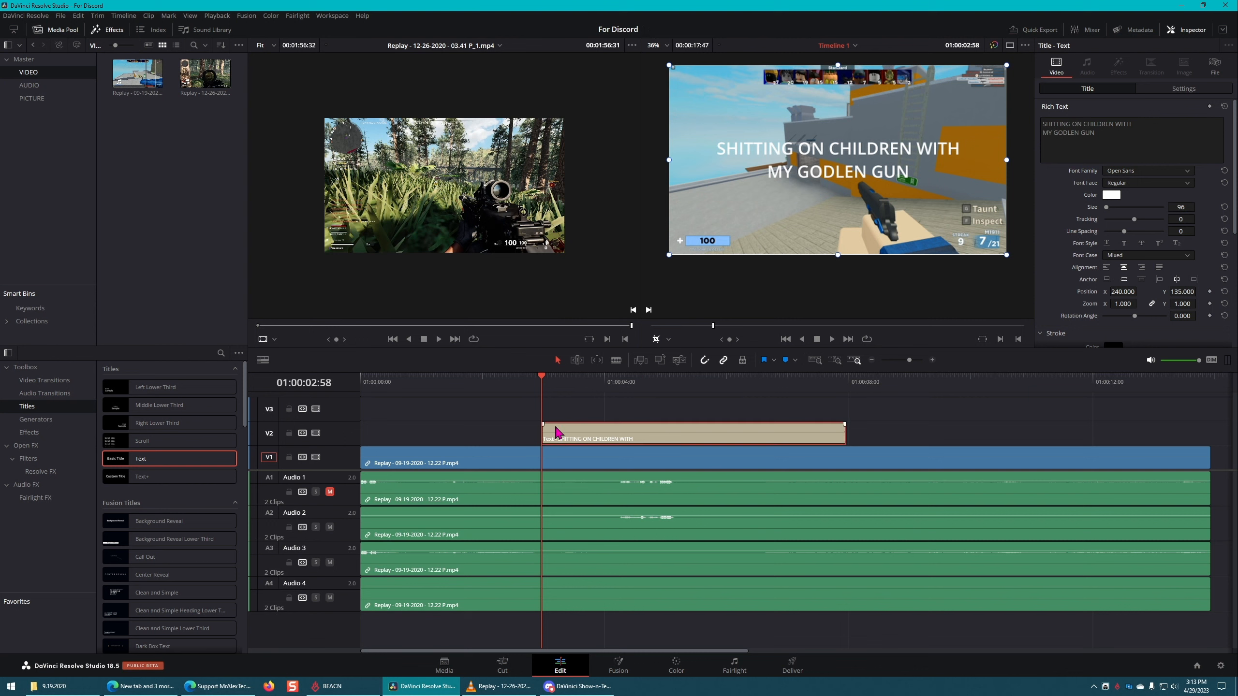
Step: Set the Text title's vertical position to -163 and add a position keyframe at 01:00:02:58
click(1189, 92)
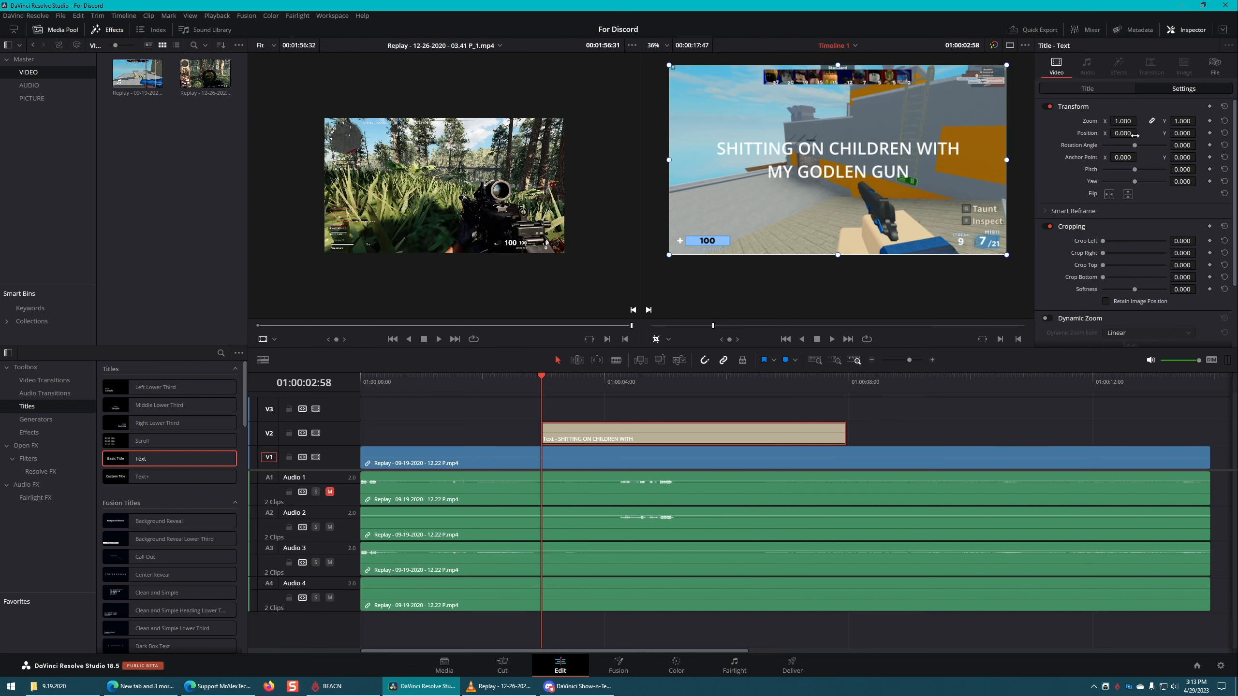
drag(1135, 135, 1126, 134)
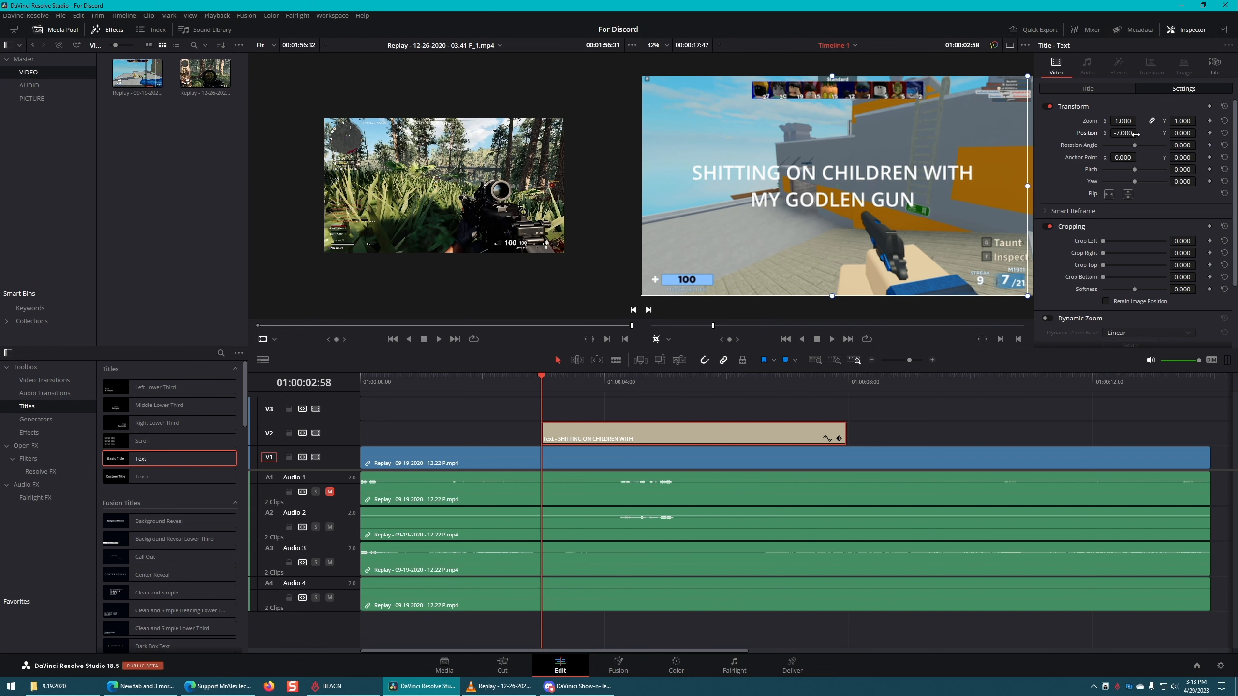
key(ctrl+z)
drag(1182, 133, 1101, 133)
drag(1199, 133, 1188, 133)
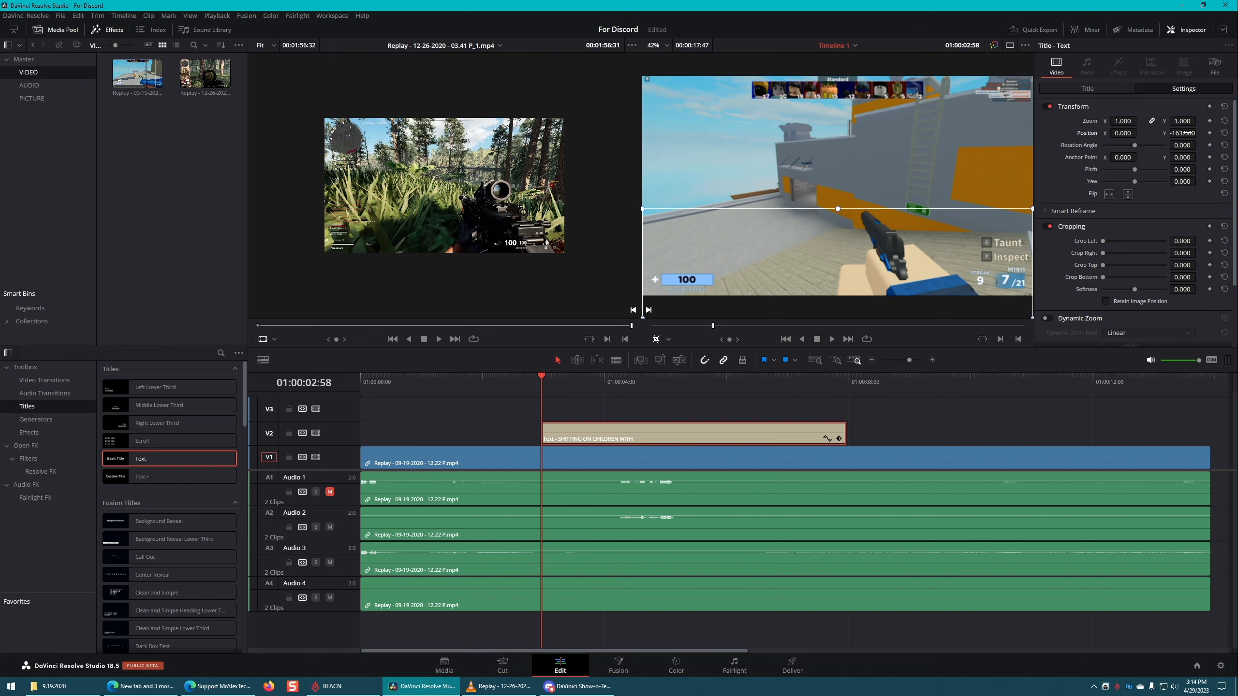
click(1209, 133)
key(ctrl+s)
Step: Try a vertical position of 169 for the Text title at 01:00:03:58, undo it, and return to 01:00:02:58
key(shift+Right)
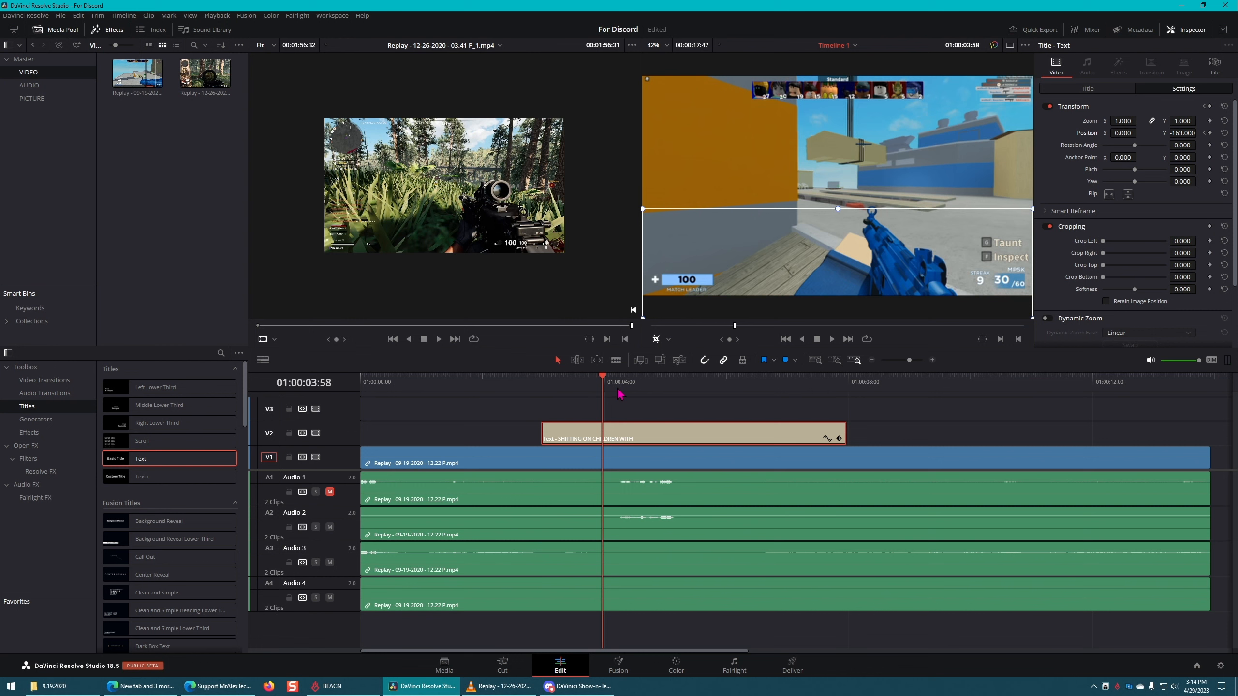
key(shift+Left)
key(shift+Right)
drag(1183, 133, 1199, 132)
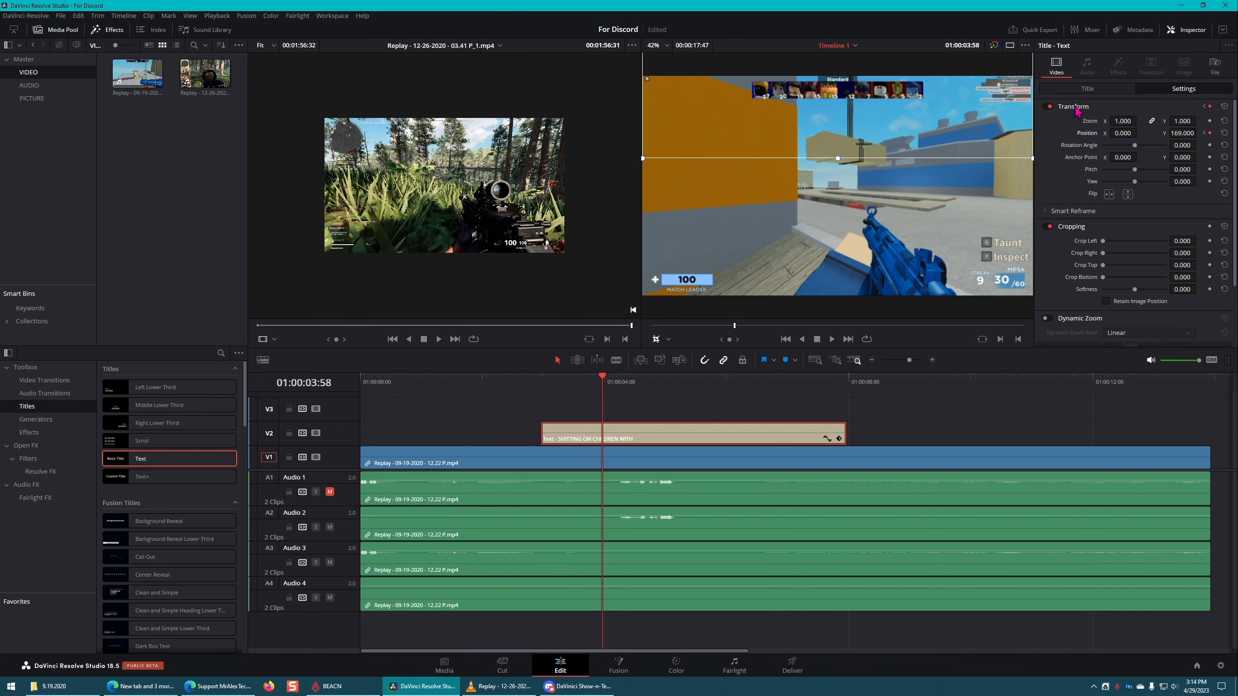
key(ctrl+z)
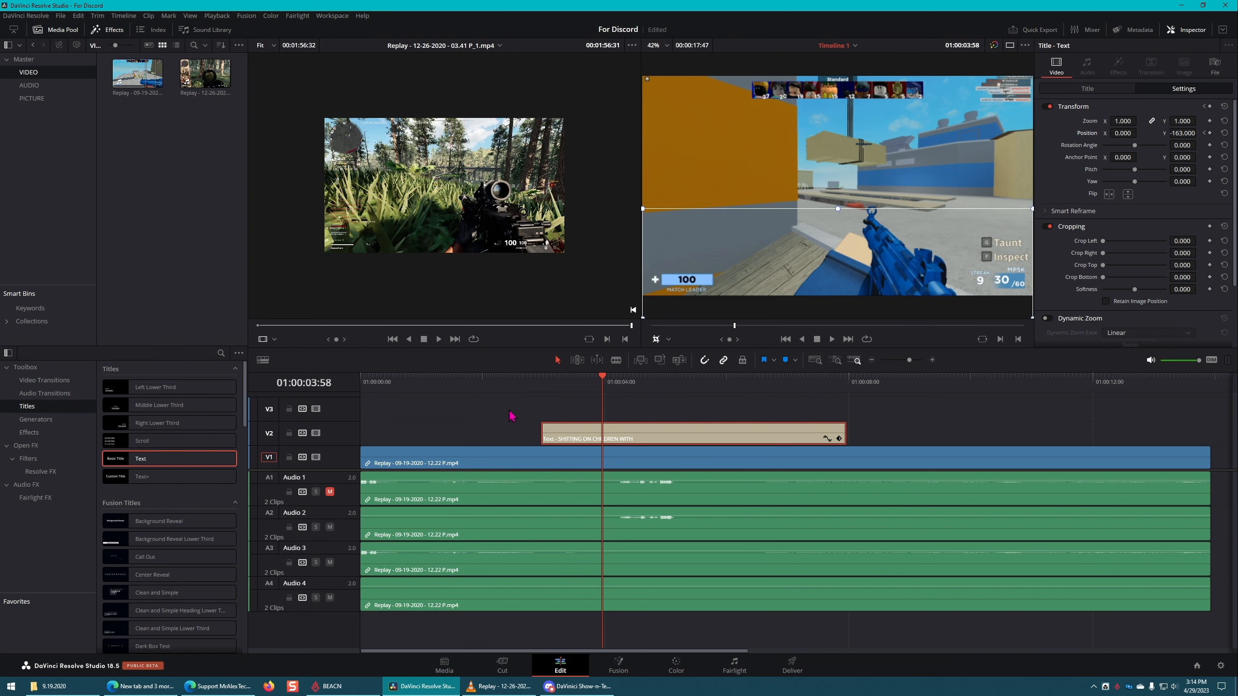
key(shift+Left)
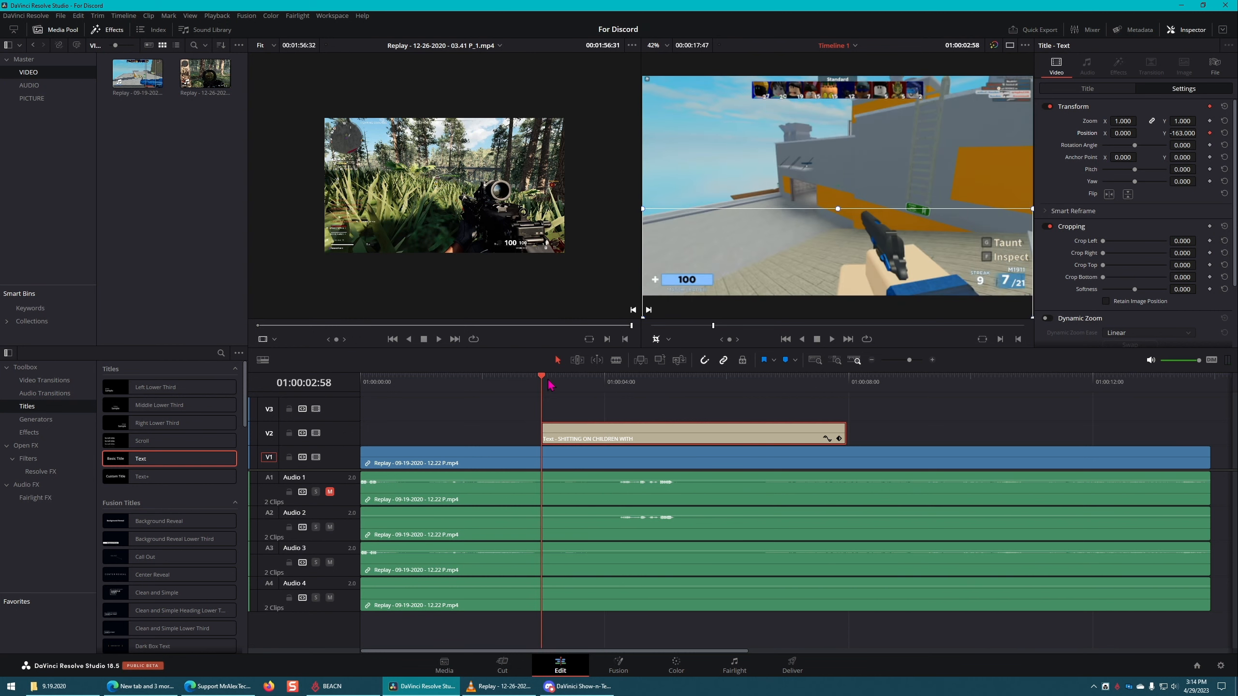
Step: Add a second position keyframe to the Text title at 01:00:04:01 with a vertical position of 166
drag(546, 381, 606, 381)
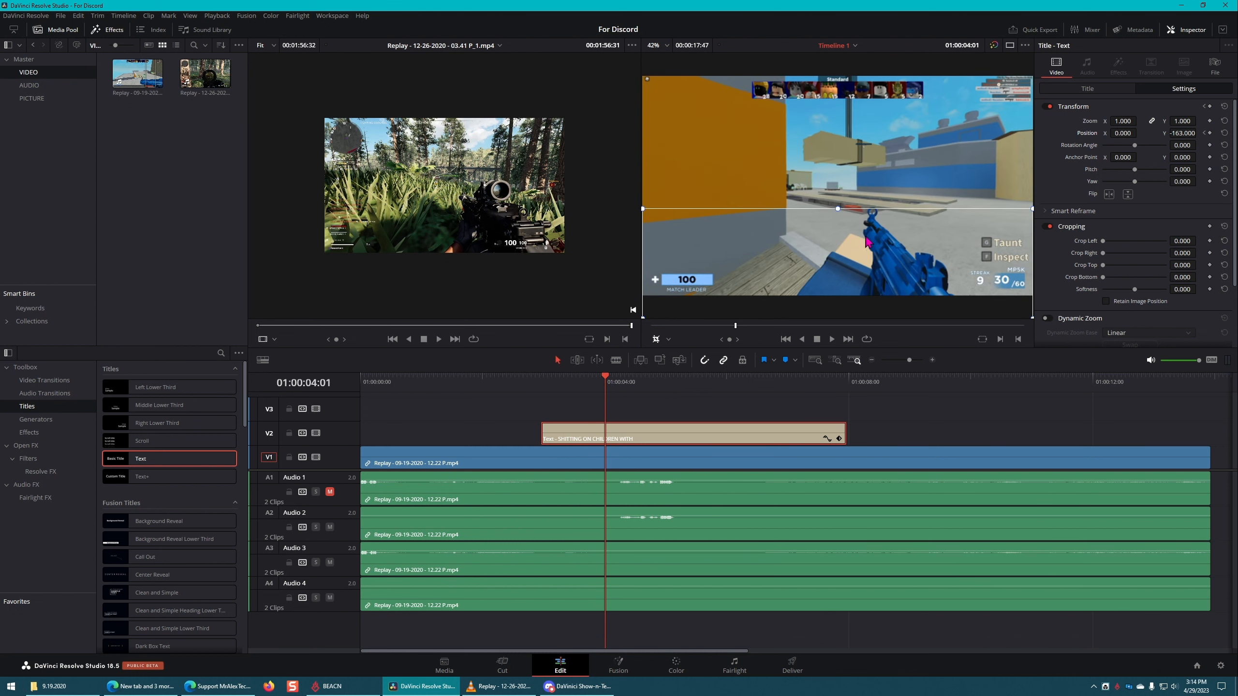
click(1210, 133)
drag(1179, 133, 1180, 134)
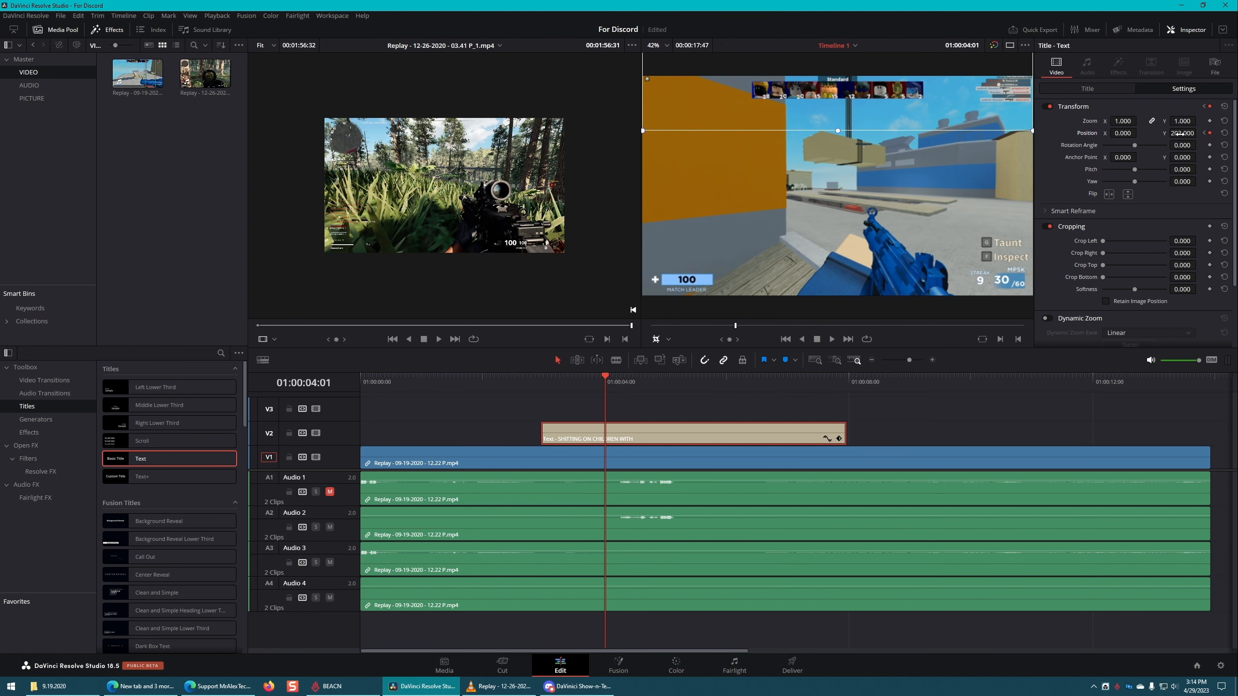
key(ctrl+z)
key(ctrl+z)
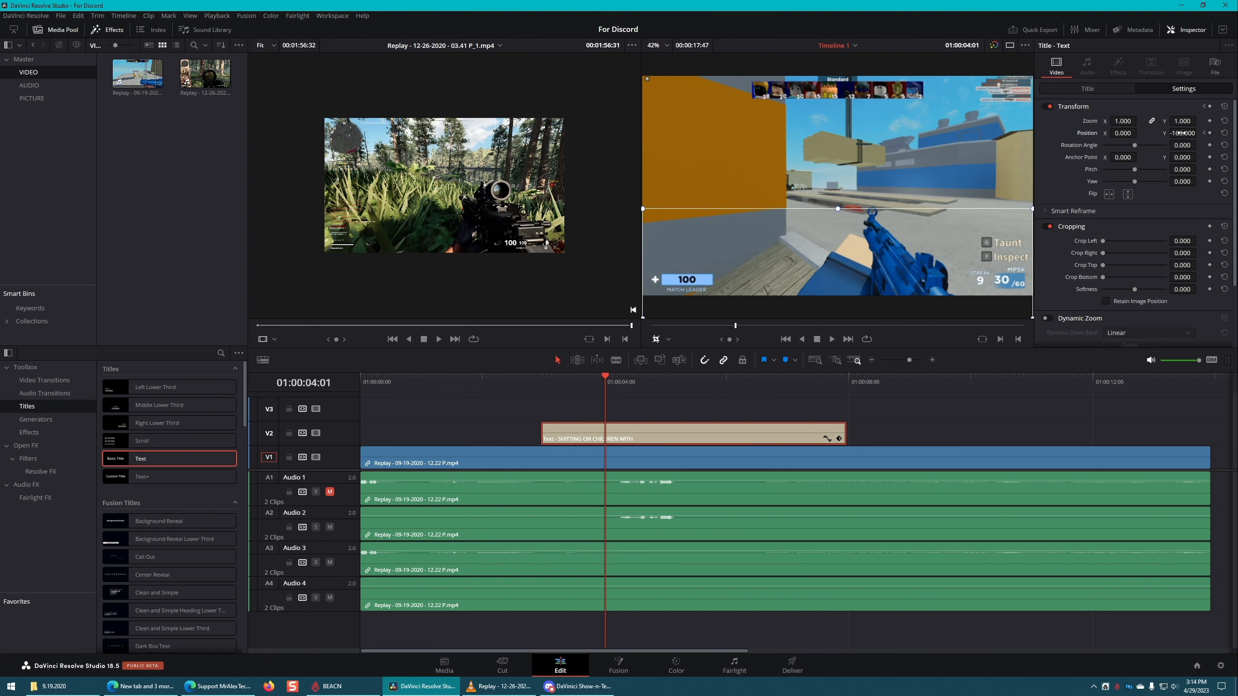
drag(1180, 133, 1199, 132)
click(1209, 133)
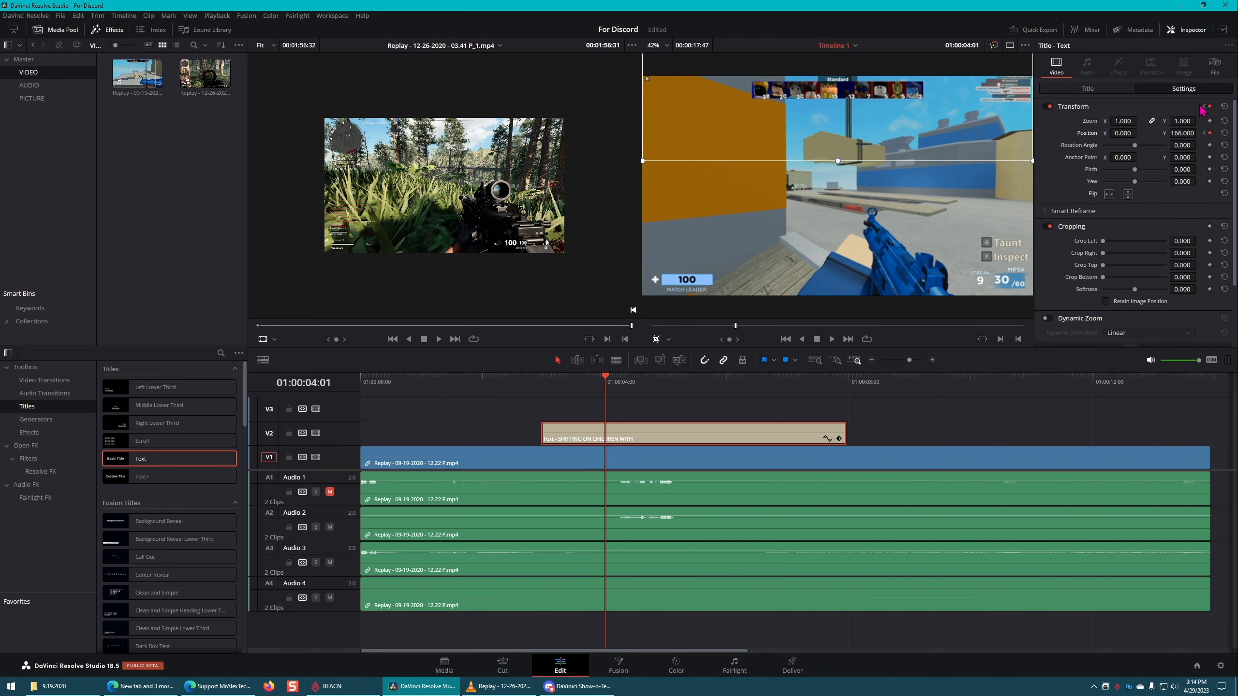
Step: Go back to the title's first position keyframe and play its upward movement until 01:00:04:28
click(1205, 132)
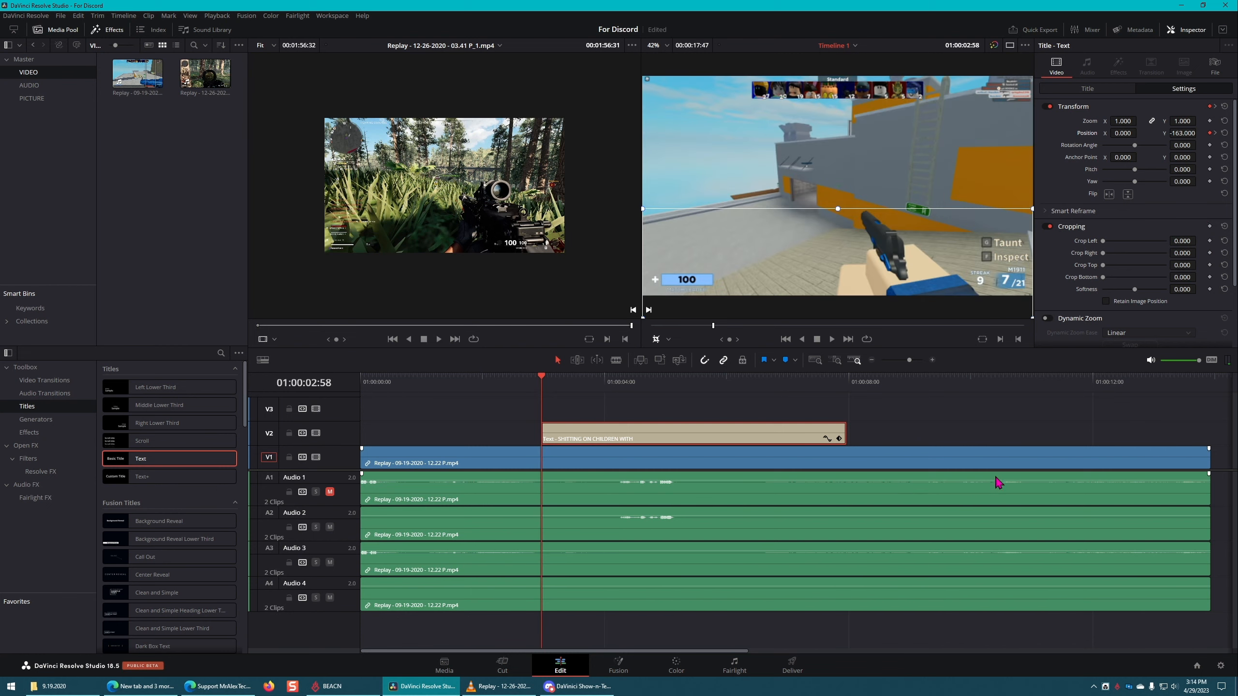
key(space)
key(space)
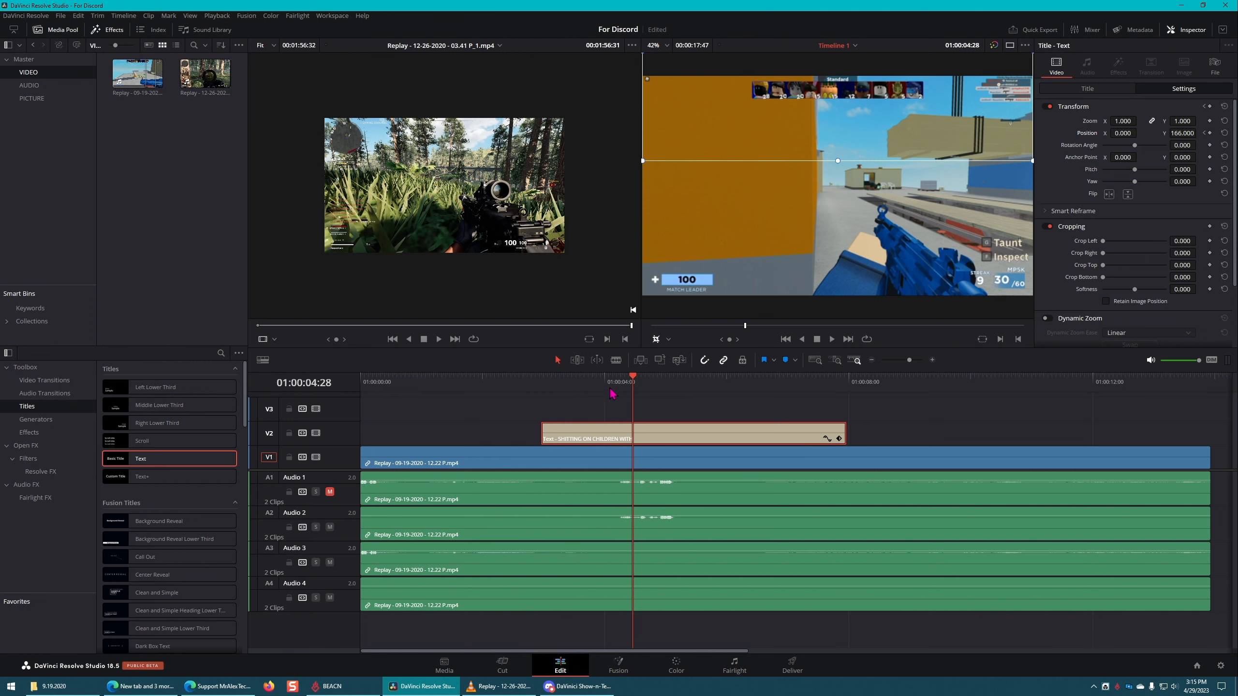
Step: Change the project's timeline resolution to the vertical format 1080 x 1920 HD and save the settings
click(932, 401)
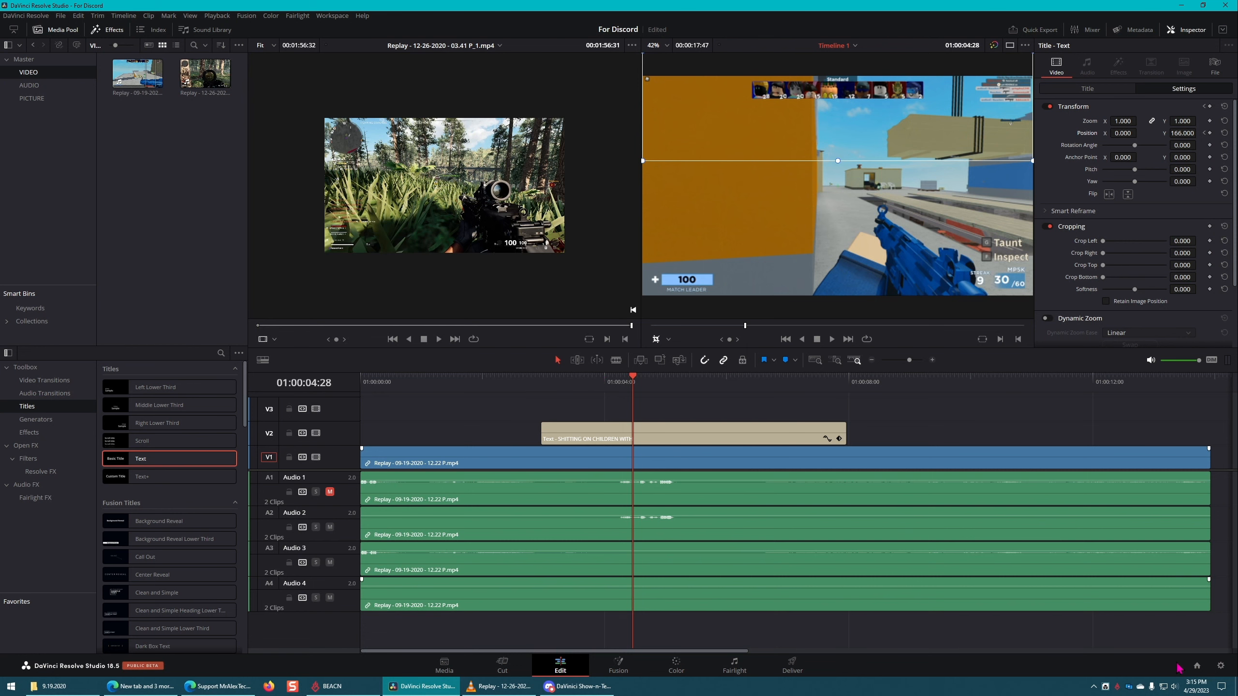
click(1221, 666)
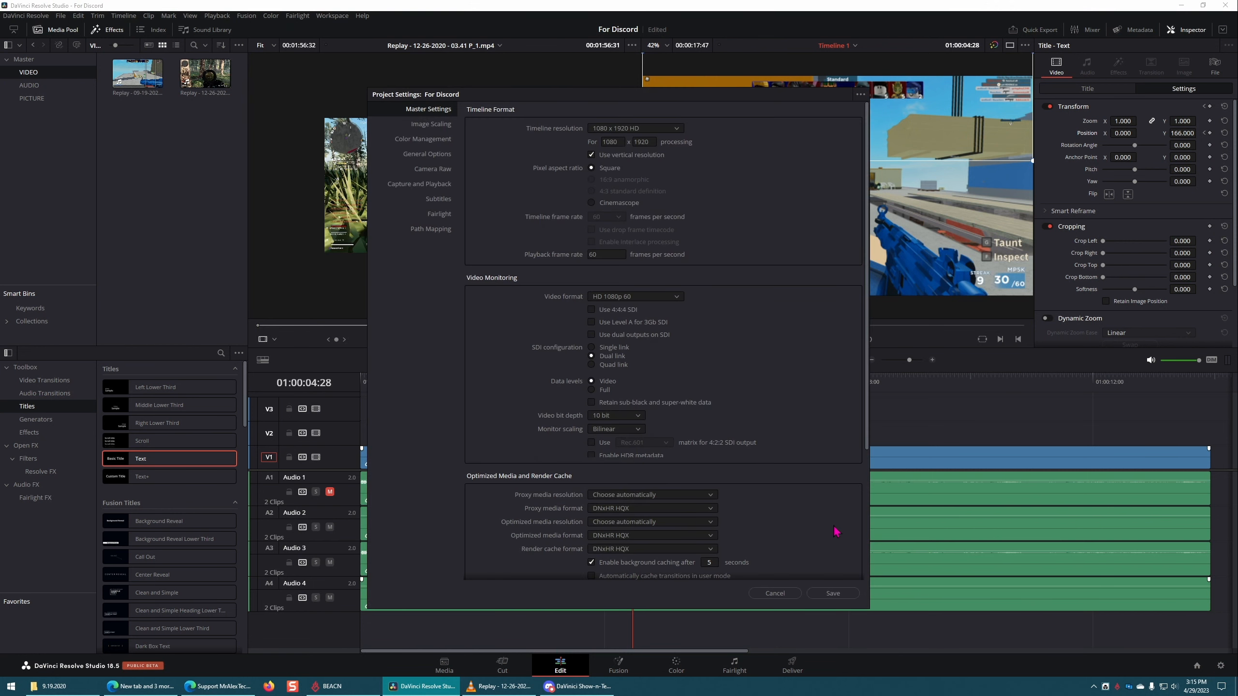
click(833, 593)
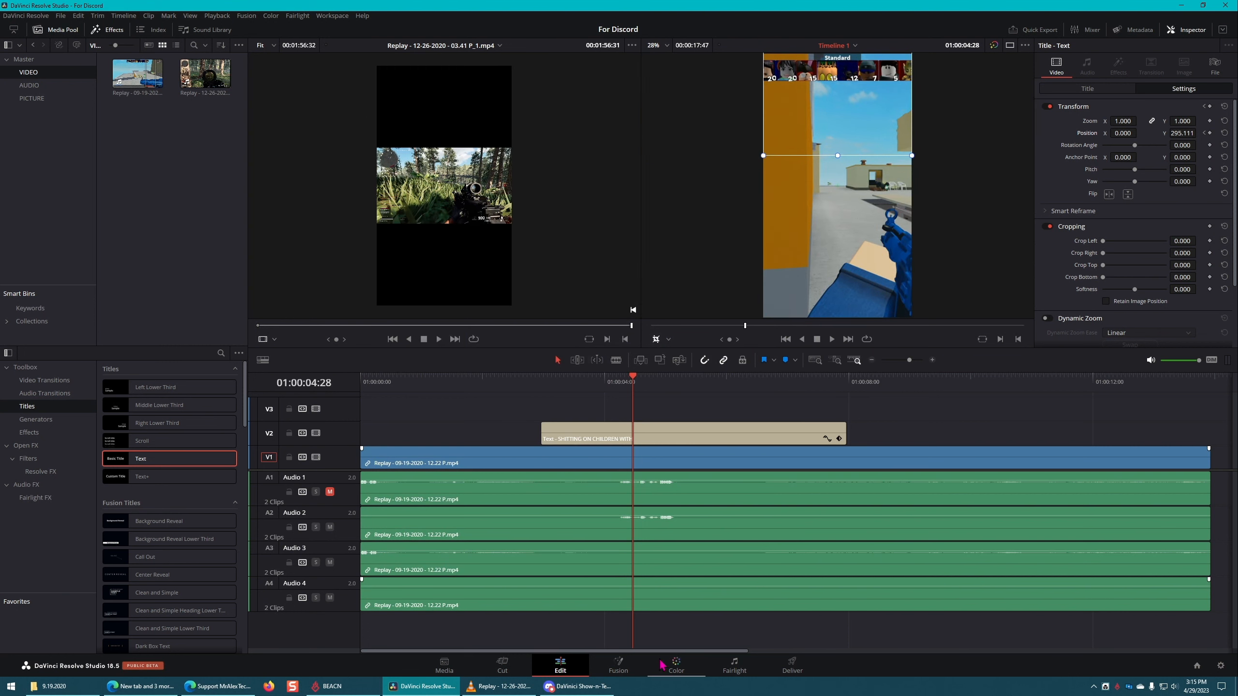
Step: Enlarge the viewers, then delete the second gameplay clip with its audio and the Text title on track V2
scroll(480, 429, down, 5)
scroll(483, 427, up, 3)
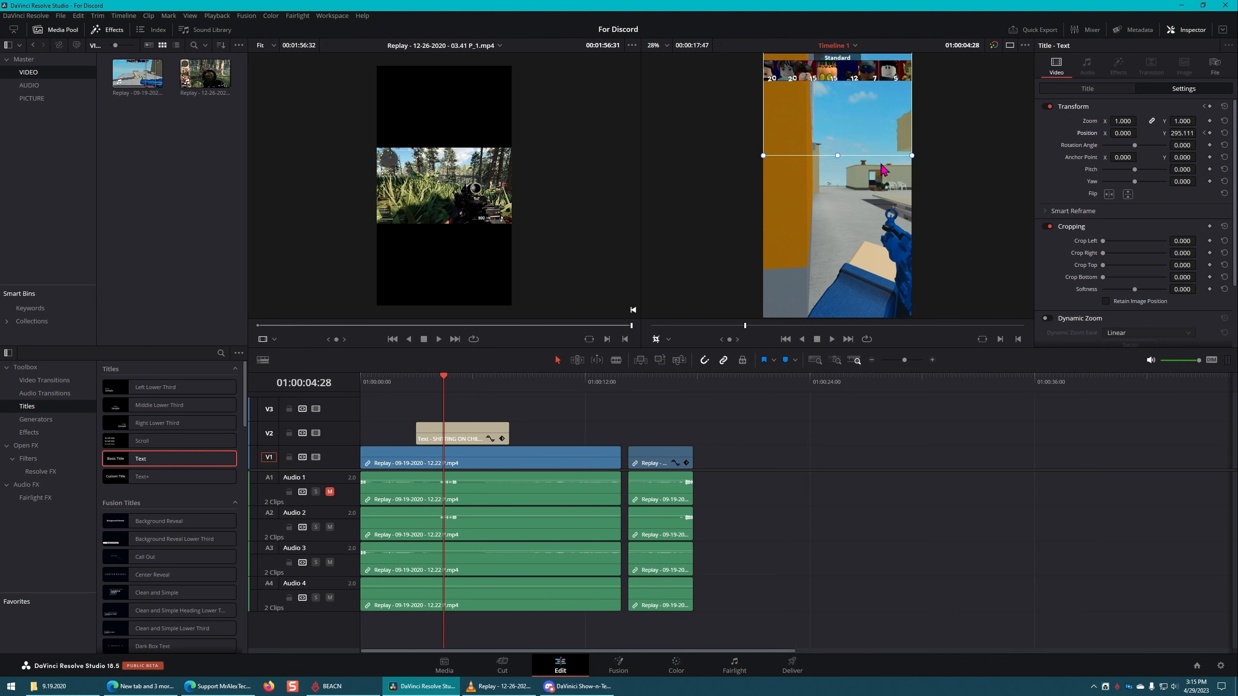
drag(674, 347, 674, 405)
click(679, 539)
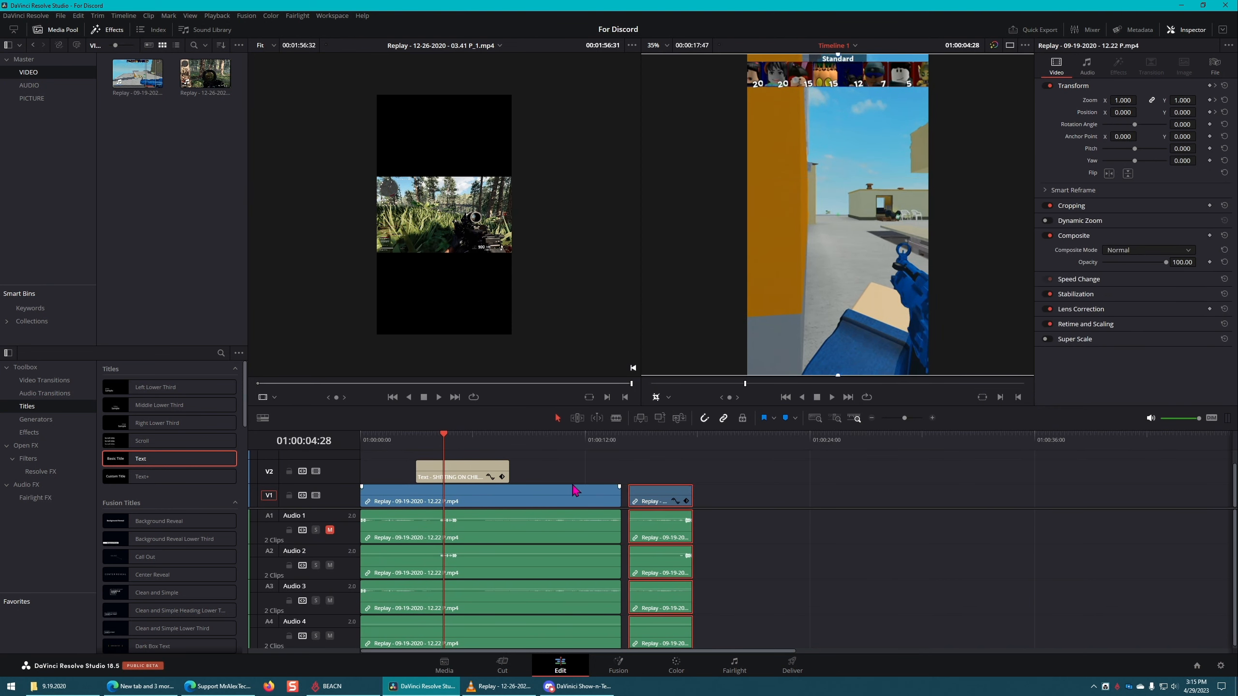
key(Delete)
click(441, 470)
key(Delete)
Step: Set the remaining gameplay clip's zoom to 0.320 and play the timeline from its start to 01:00:04:24
click(585, 494)
mouse_move(1123, 101)
mouse_down()
mouse_move(1086, 101)
mouse_move(1146, 100)
mouse_up()
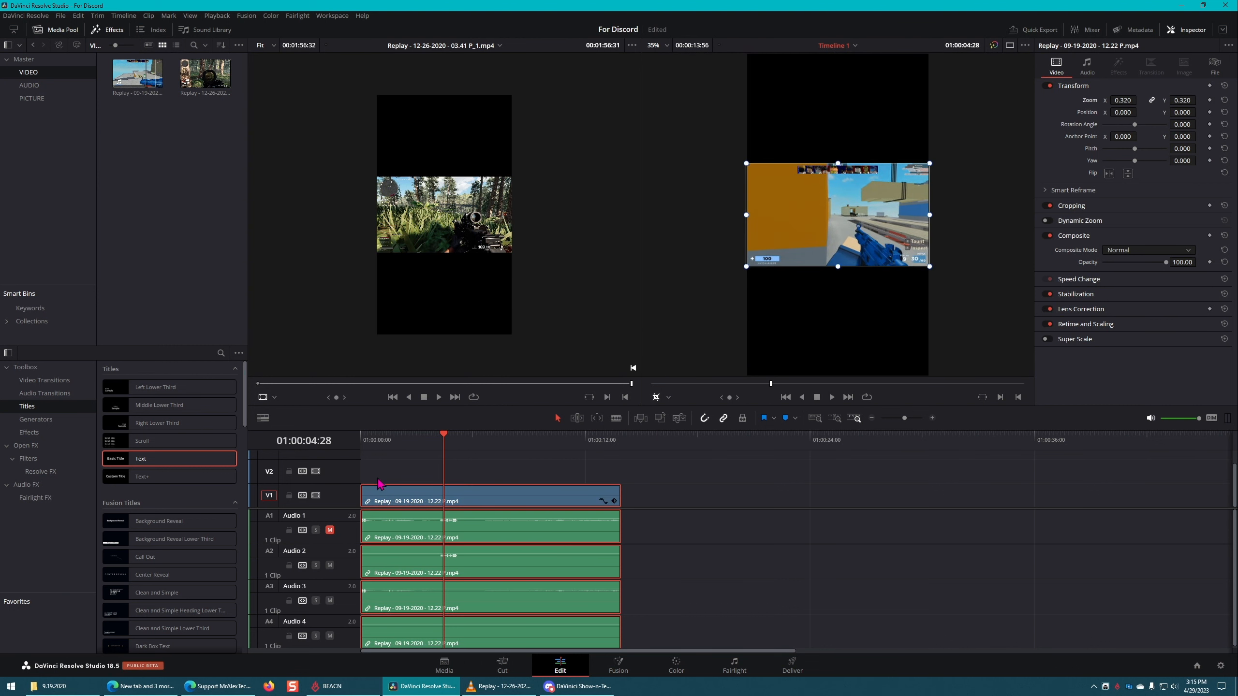
drag(390, 442, 286, 447)
click(444, 475)
key(space)
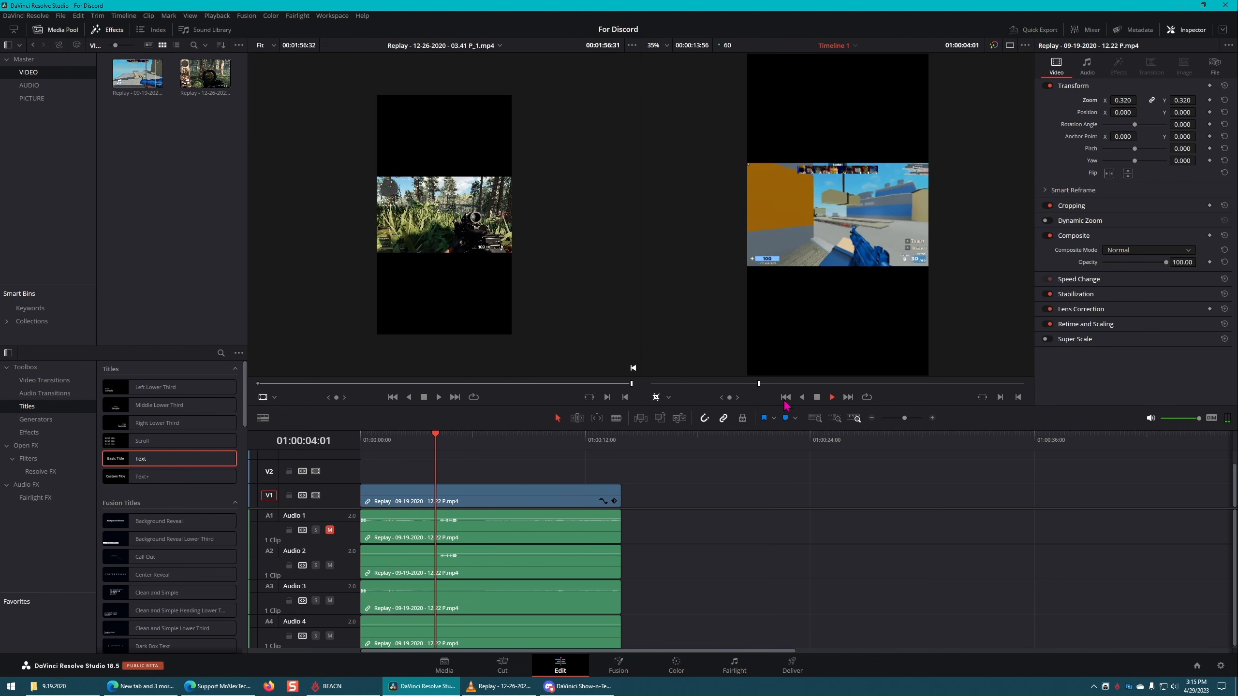
key(space)
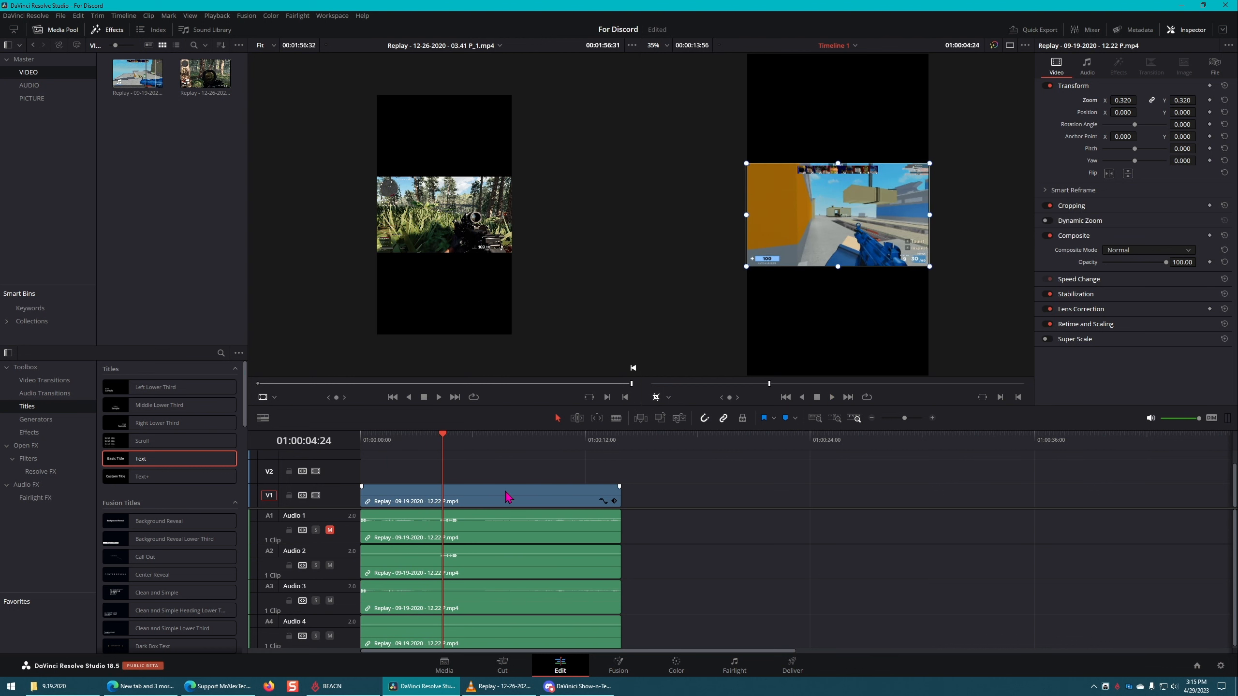
Step: Duplicate the gameplay video without its audio onto track V2, and set the V1 clip's zoom to 1.330
click(507, 497)
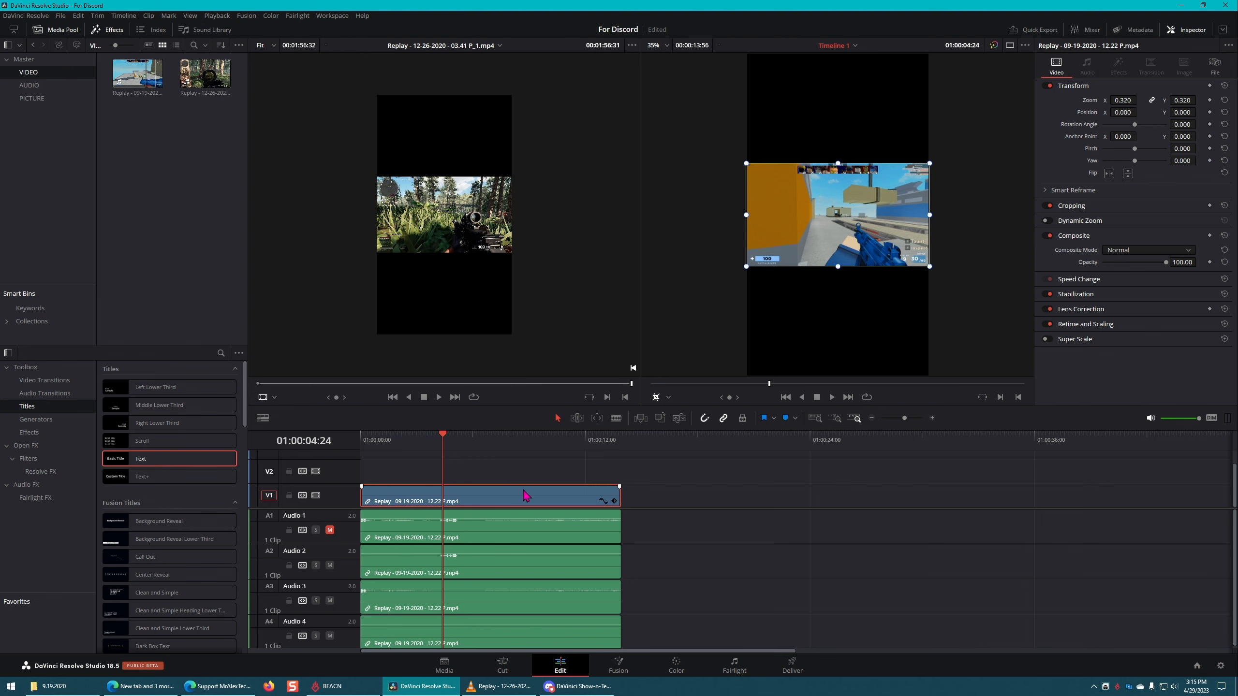
drag(526, 497, 532, 474)
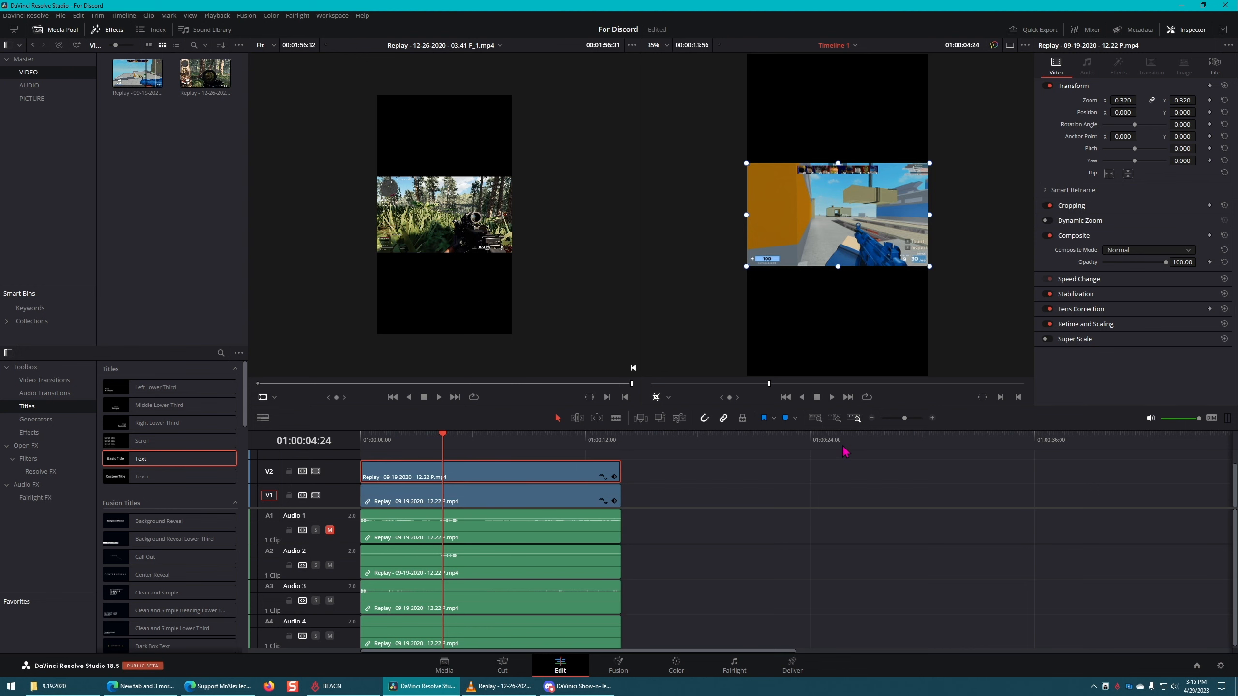
click(490, 502)
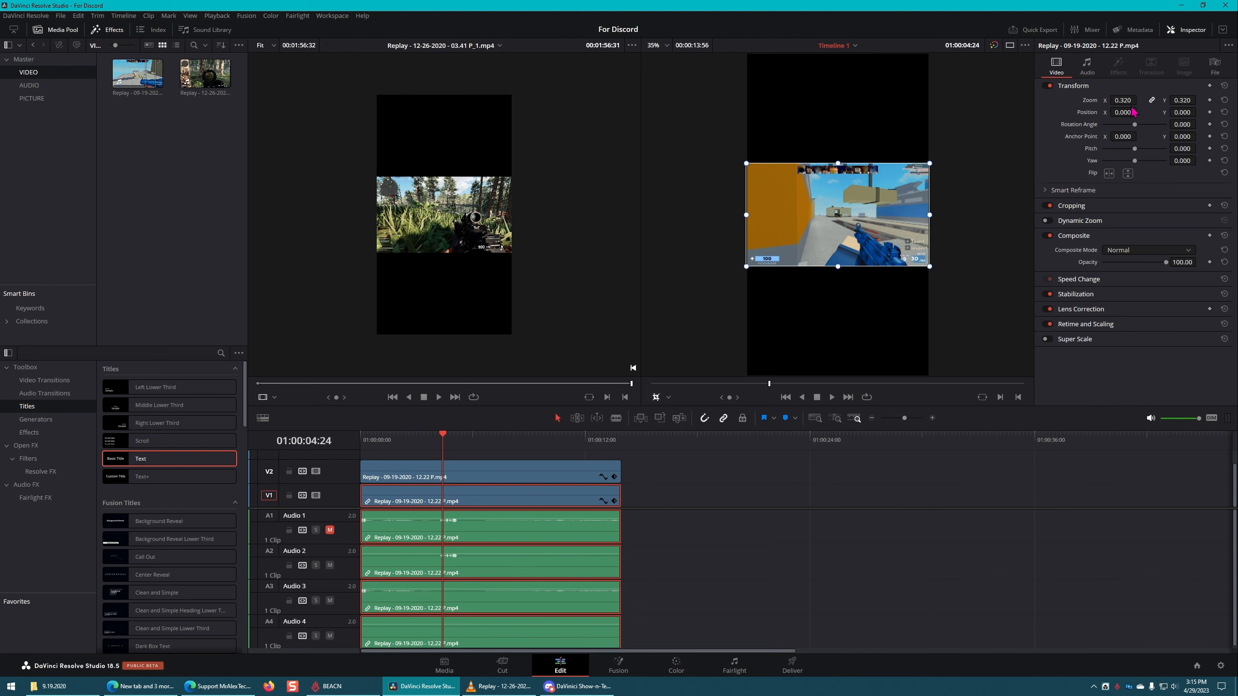
mouse_move(1139, 99)
mouse_down()
mouse_move(1196, 99)
mouse_move(1123, 101)
mouse_up()
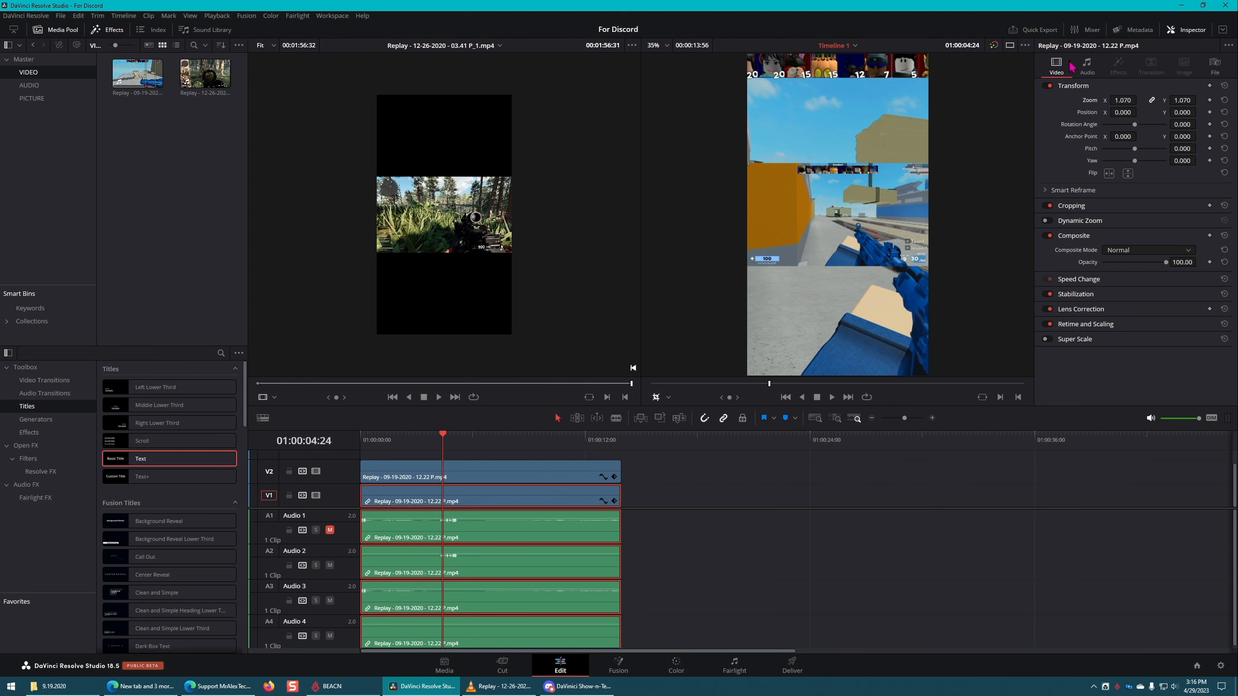
drag(1124, 100, 1140, 100)
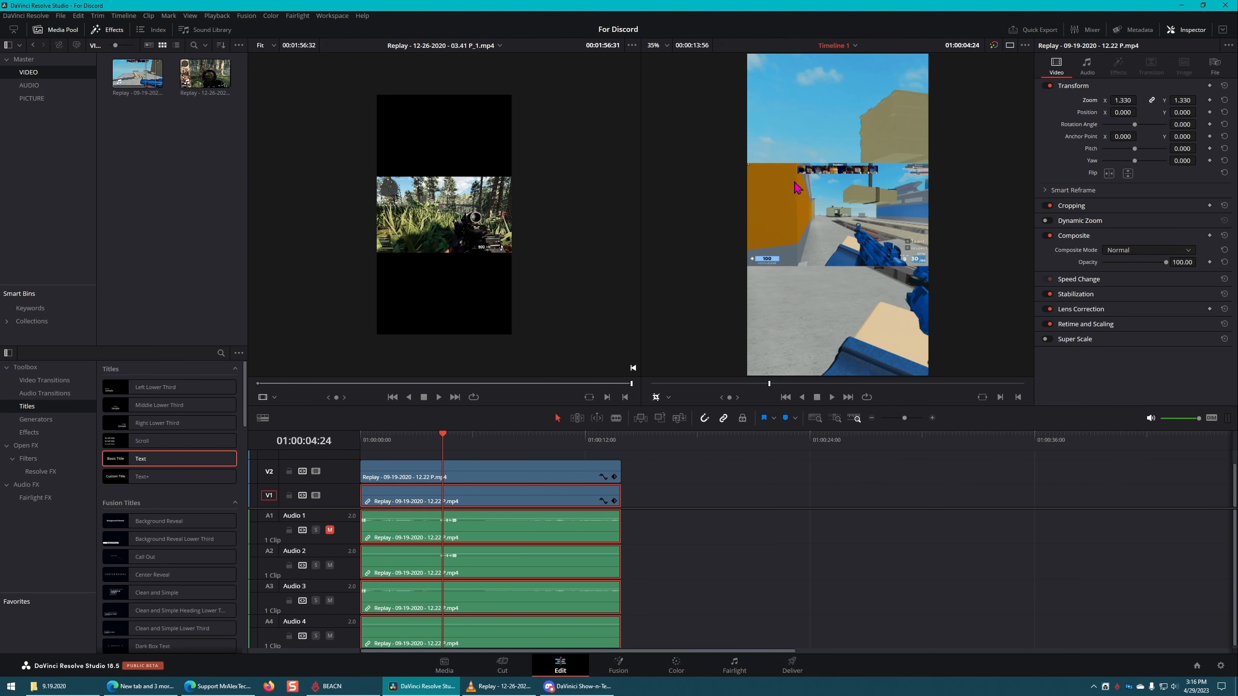
Step: Search the Open FX effects for "BLUR" and apply Gaussian Blur to the background clip on track V1
click(41, 370)
click(221, 354)
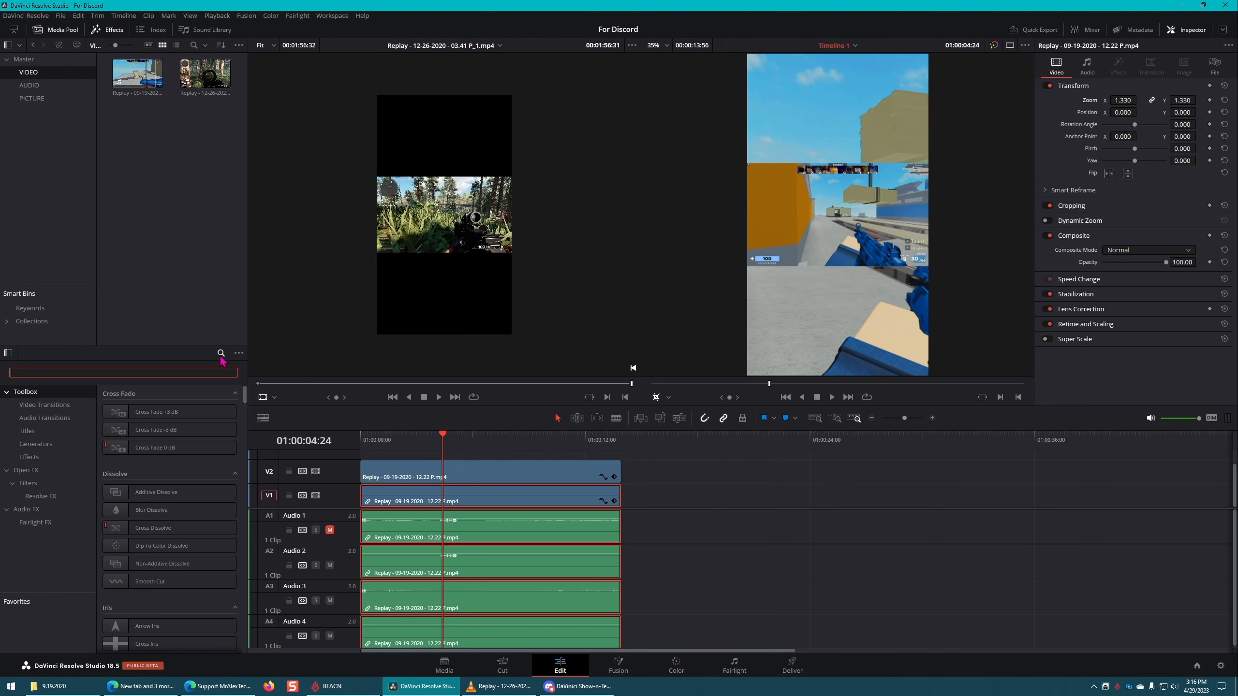
text(BLUR)
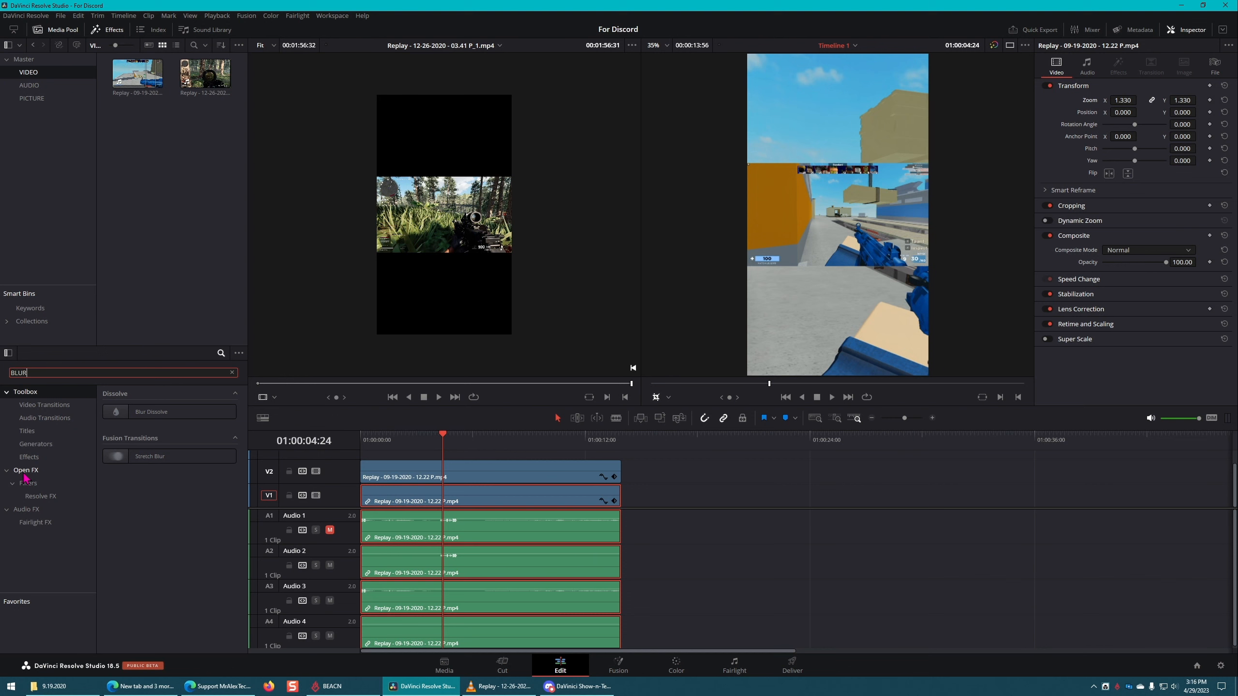
click(24, 472)
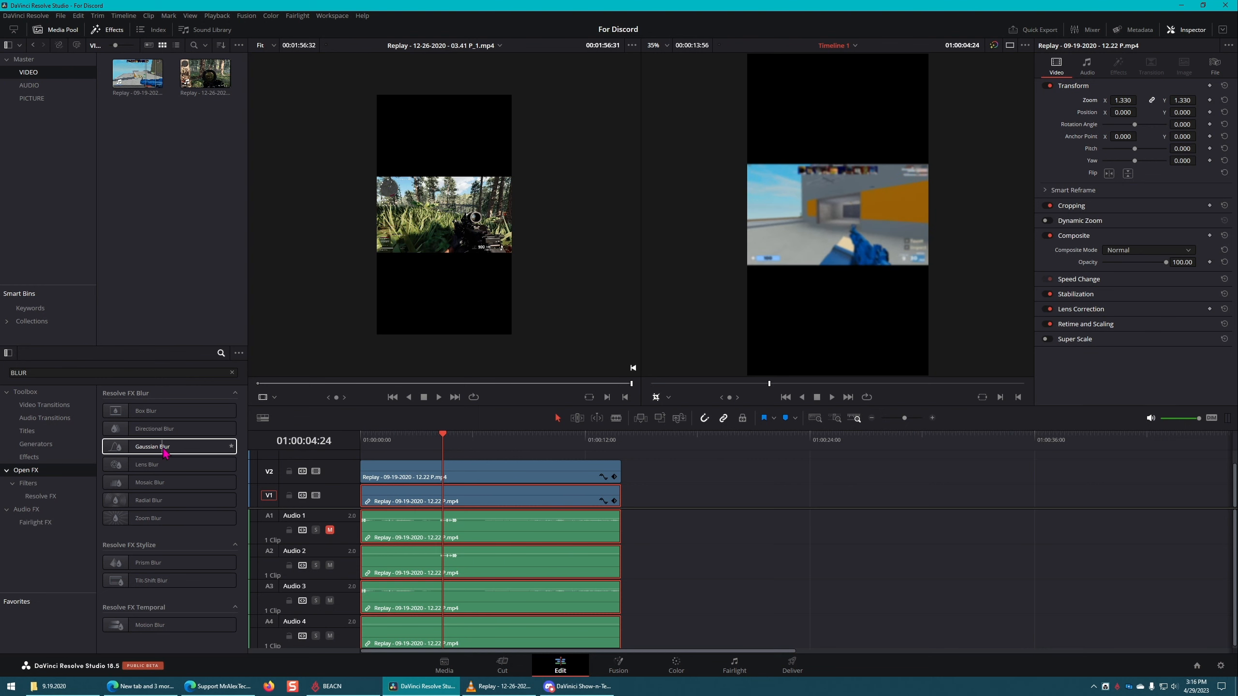
drag(146, 450, 408, 495)
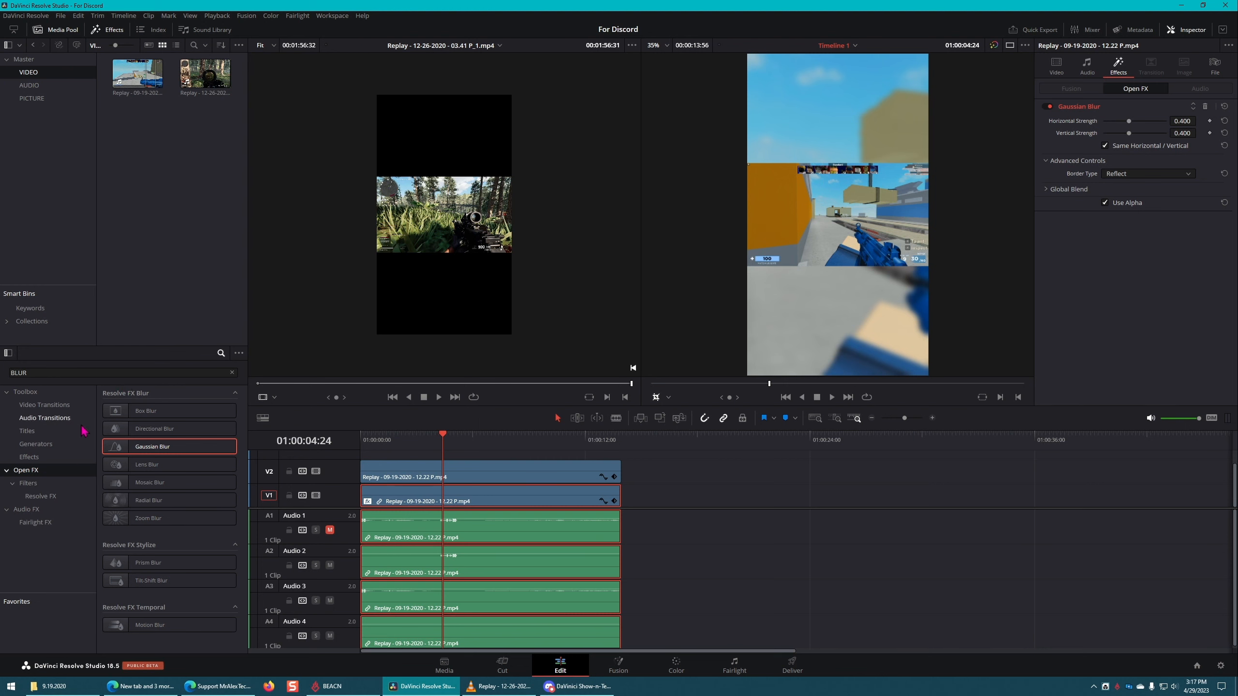
Step: Clear the effects search and apply the Resolve FX Light effect Glow to the clip on track V1
double_click(63, 374)
text(\)
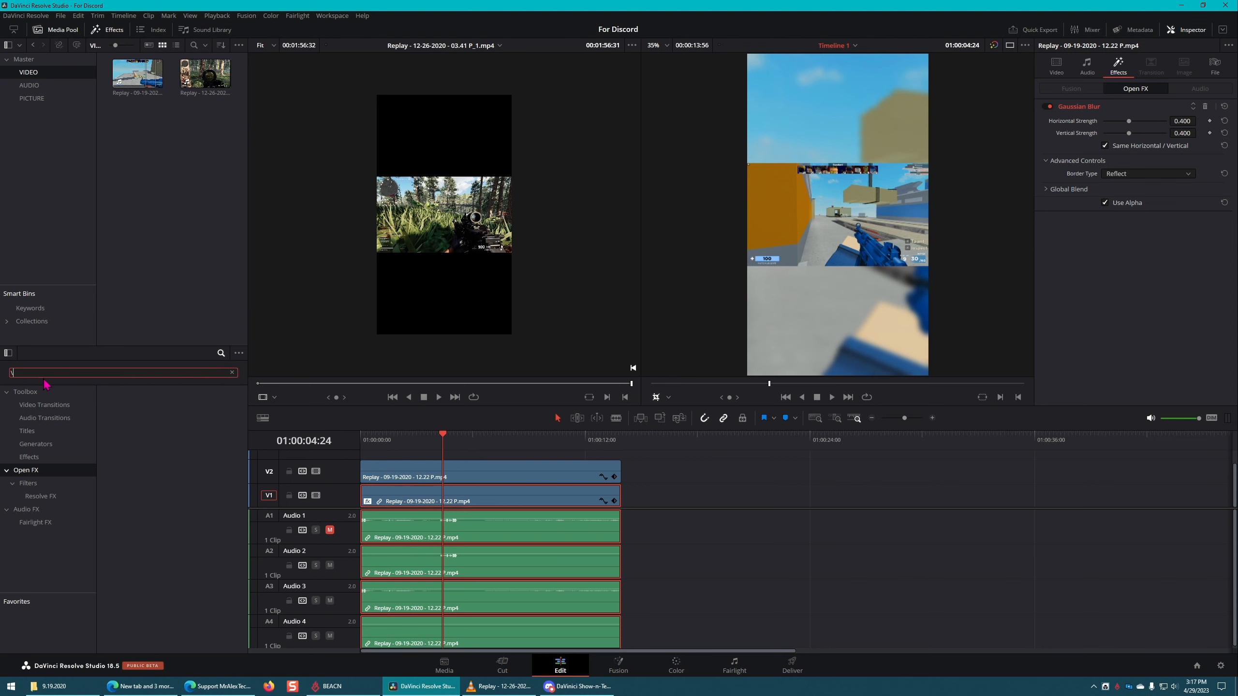
key(BackSpace)
scroll(204, 415, down, 5)
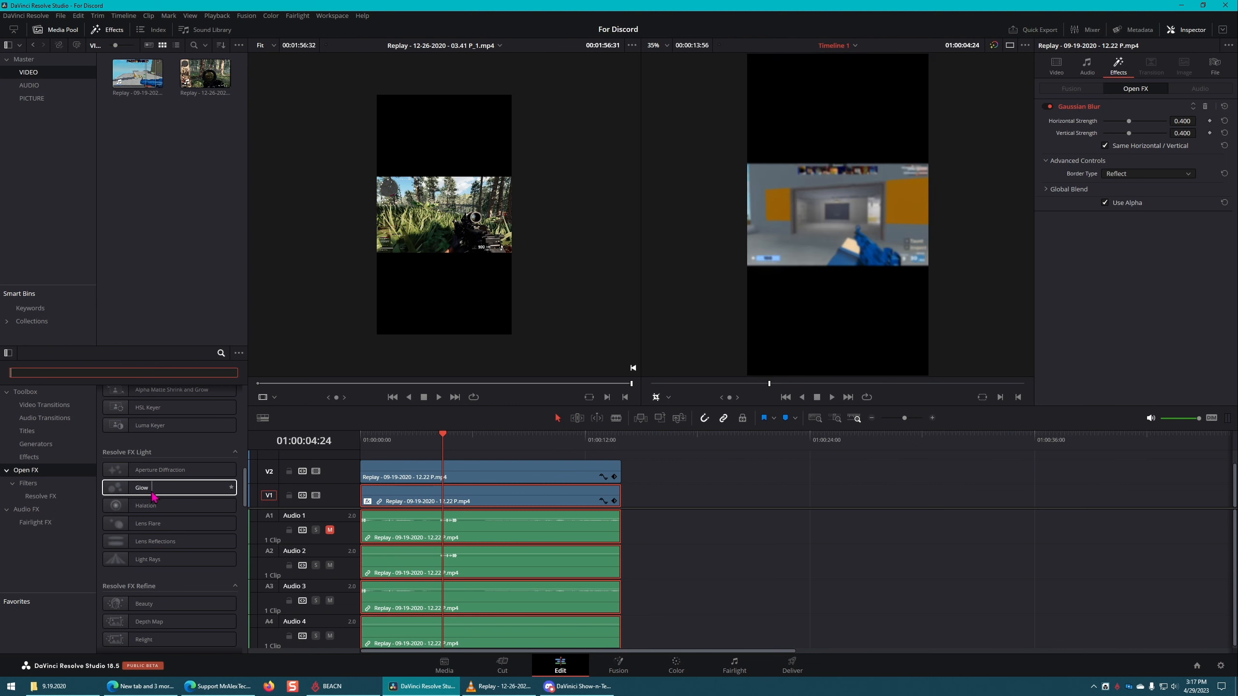
drag(156, 498, 407, 500)
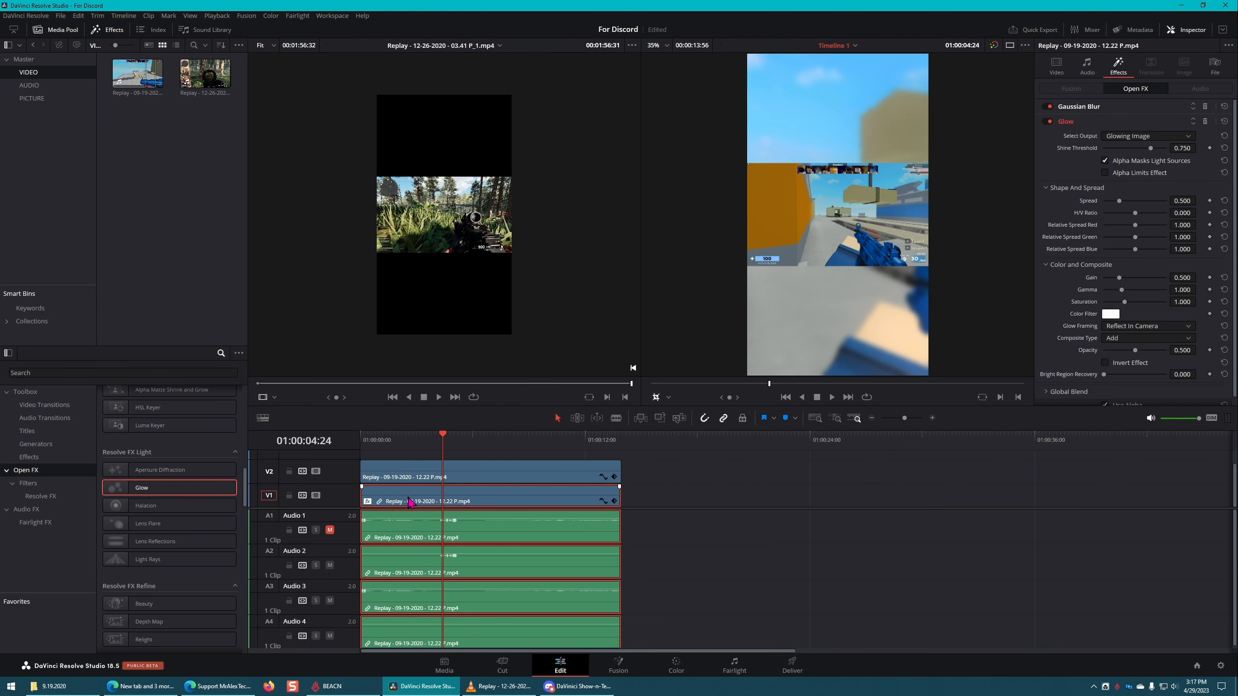
Step: Collapse the Glow settings, look through the Gaussian Blur settings, and expand the Glow settings again
click(1197, 124)
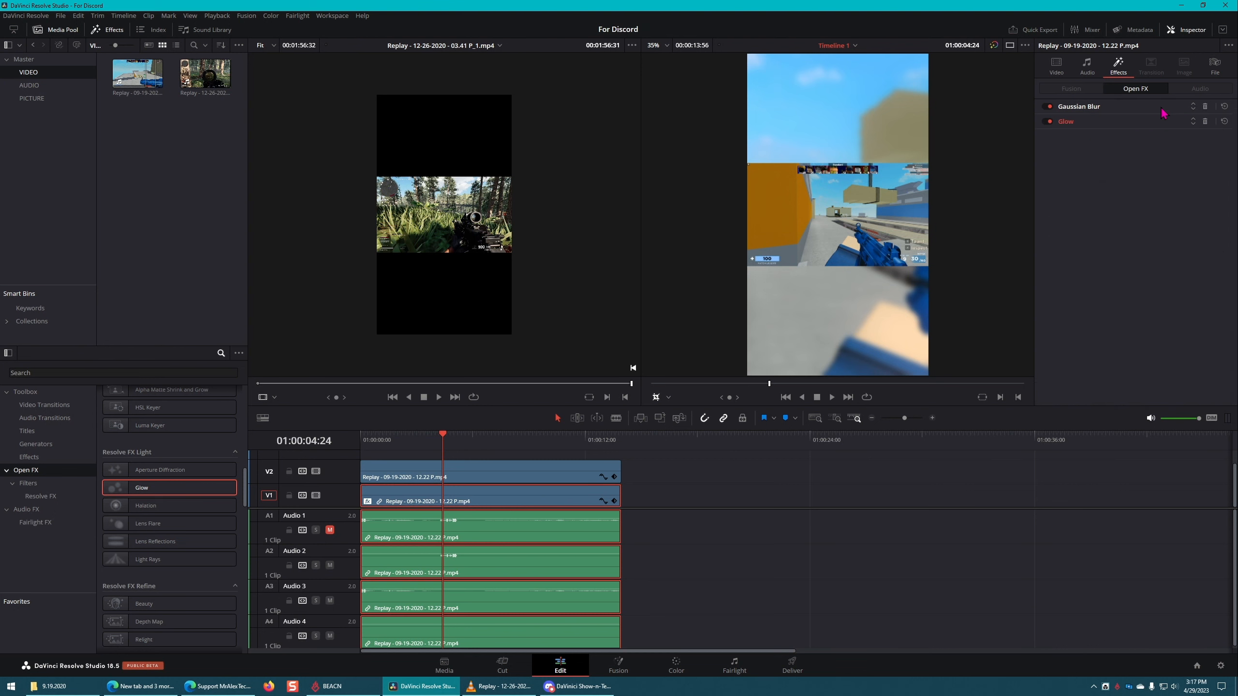
click(1114, 109)
click(1135, 109)
click(1141, 122)
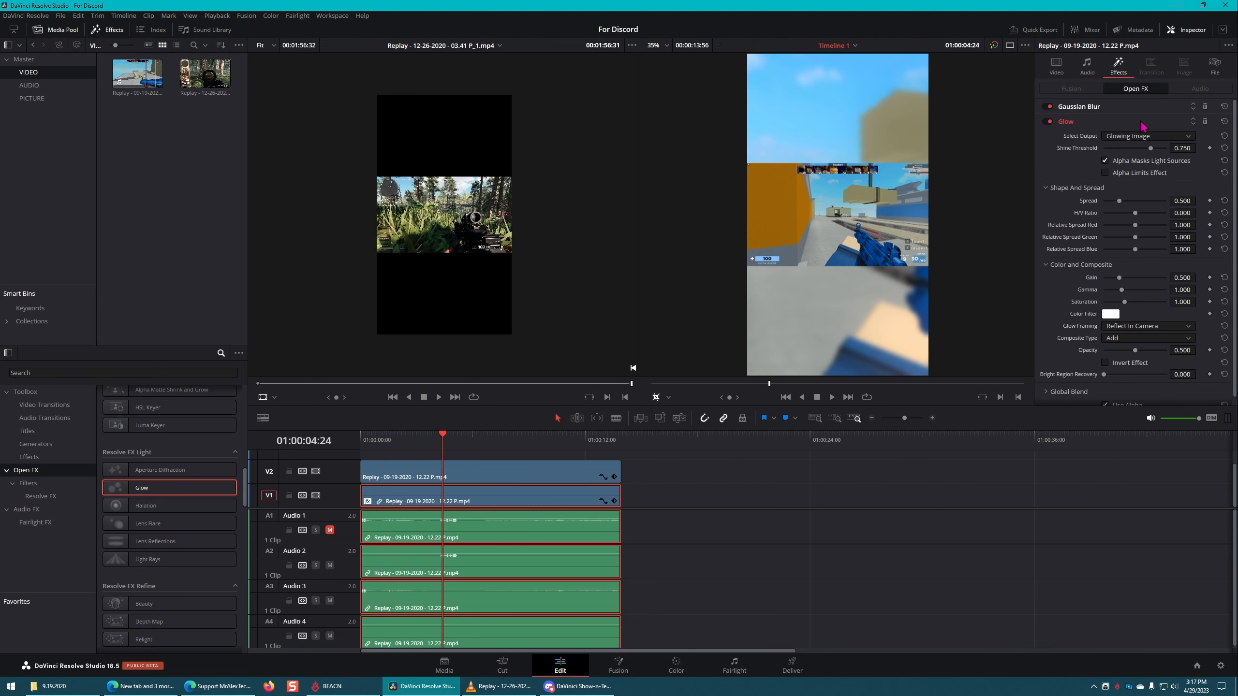
Step: Disable the Glow effect on the V1 clip, and toggle Gaussian Blur off and back on to compare the background
click(1141, 123)
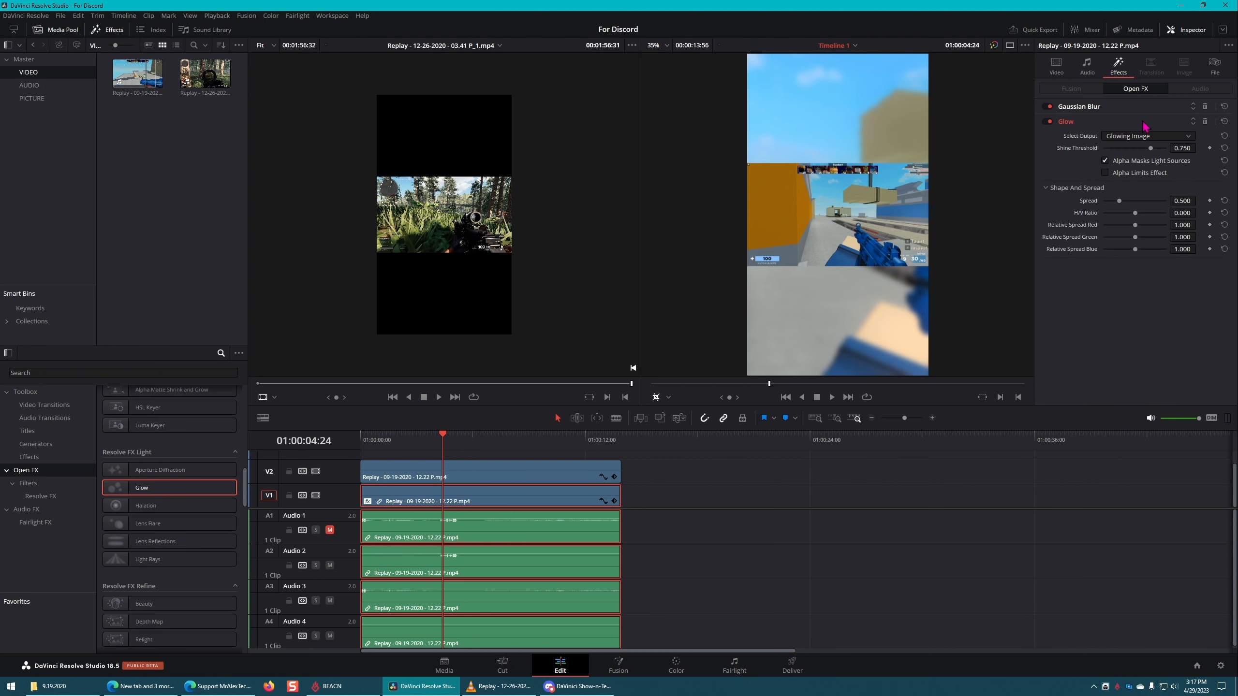
click(1050, 121)
click(1049, 107)
click(1047, 122)
click(1047, 121)
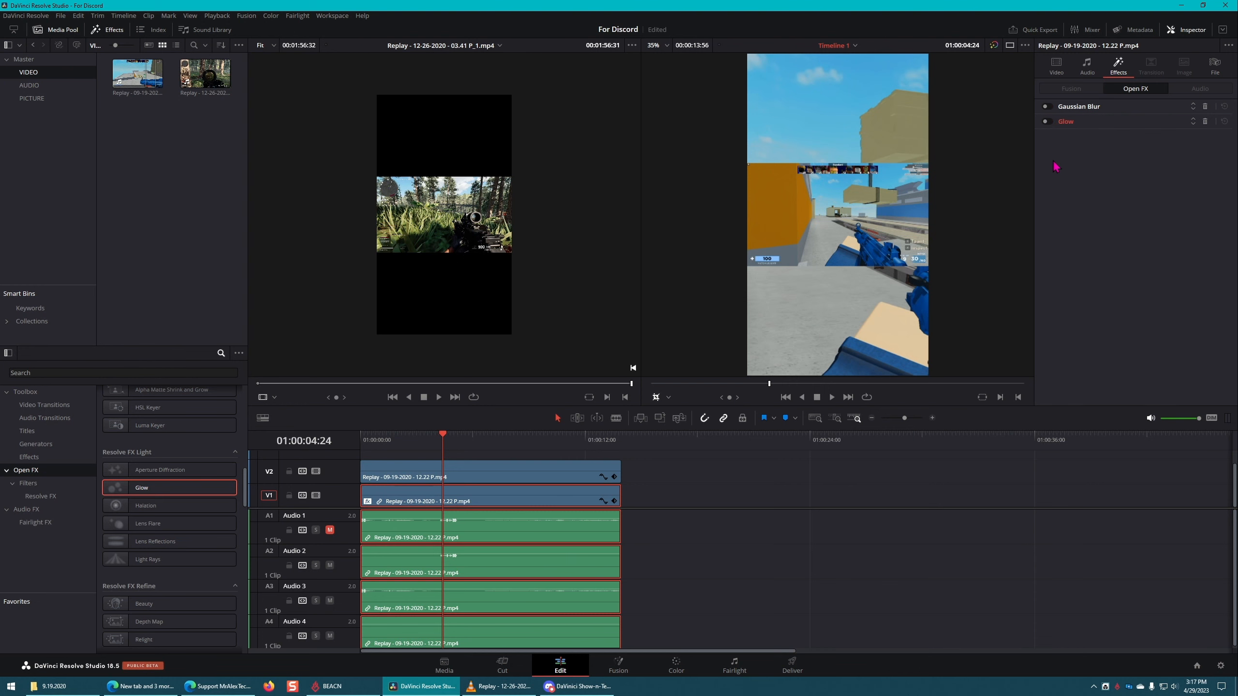
click(1049, 106)
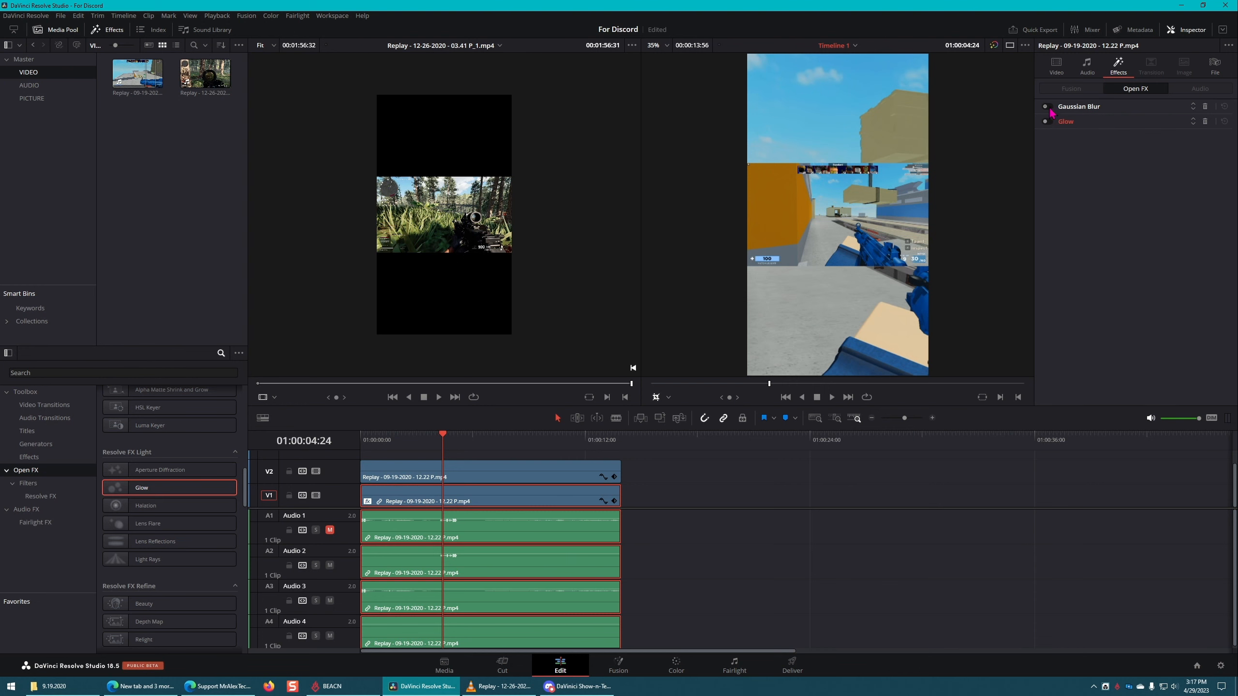
Step: Set the Gaussian Blur's horizontal and vertical strength to 0.876, and play the timeline from the start to check the background
click(1164, 108)
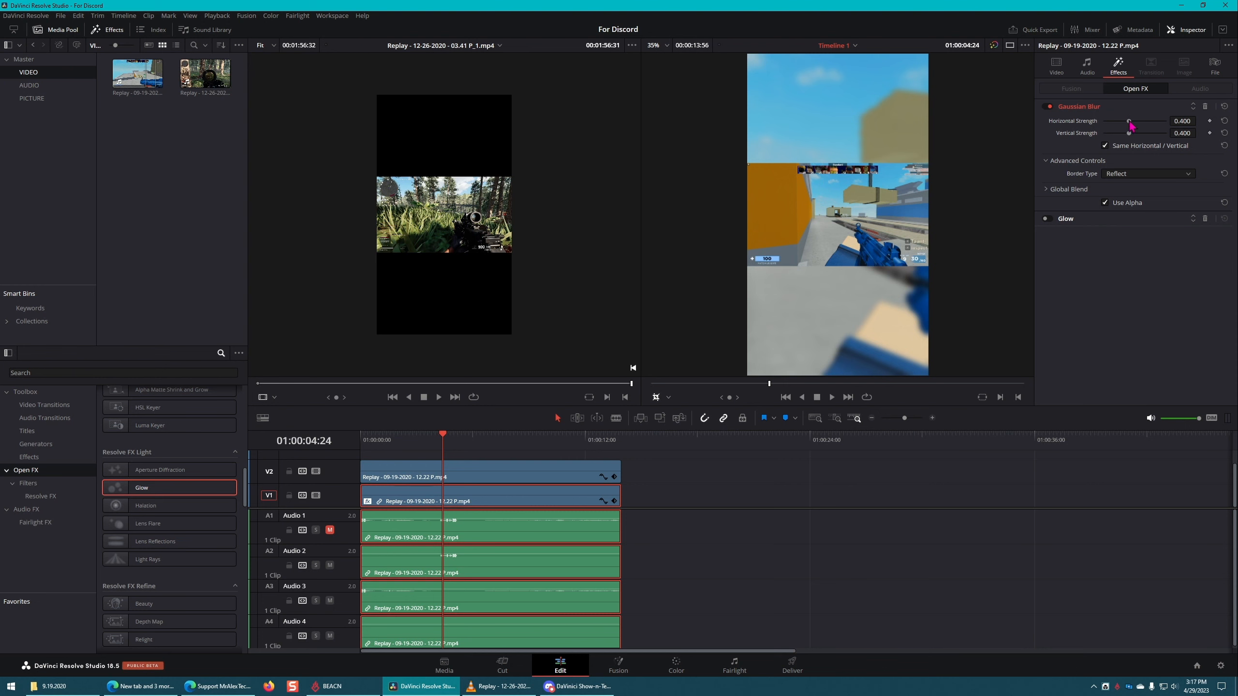
drag(1131, 127, 1162, 124)
key(Home)
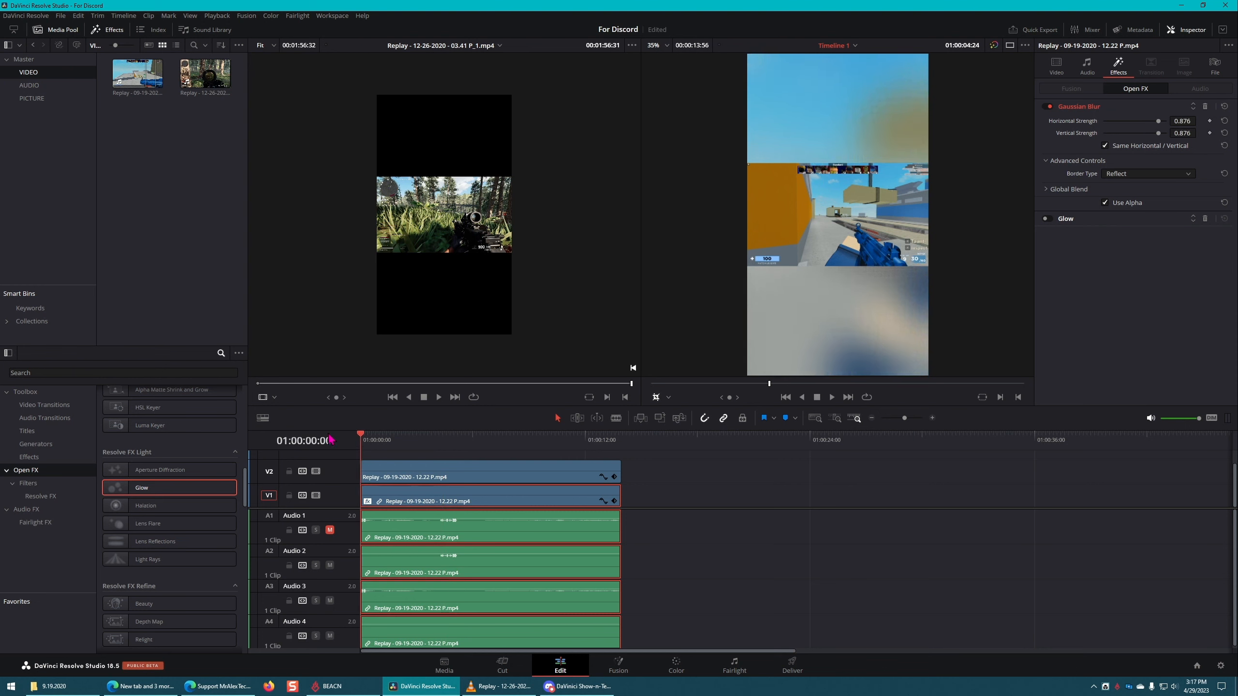
key(space)
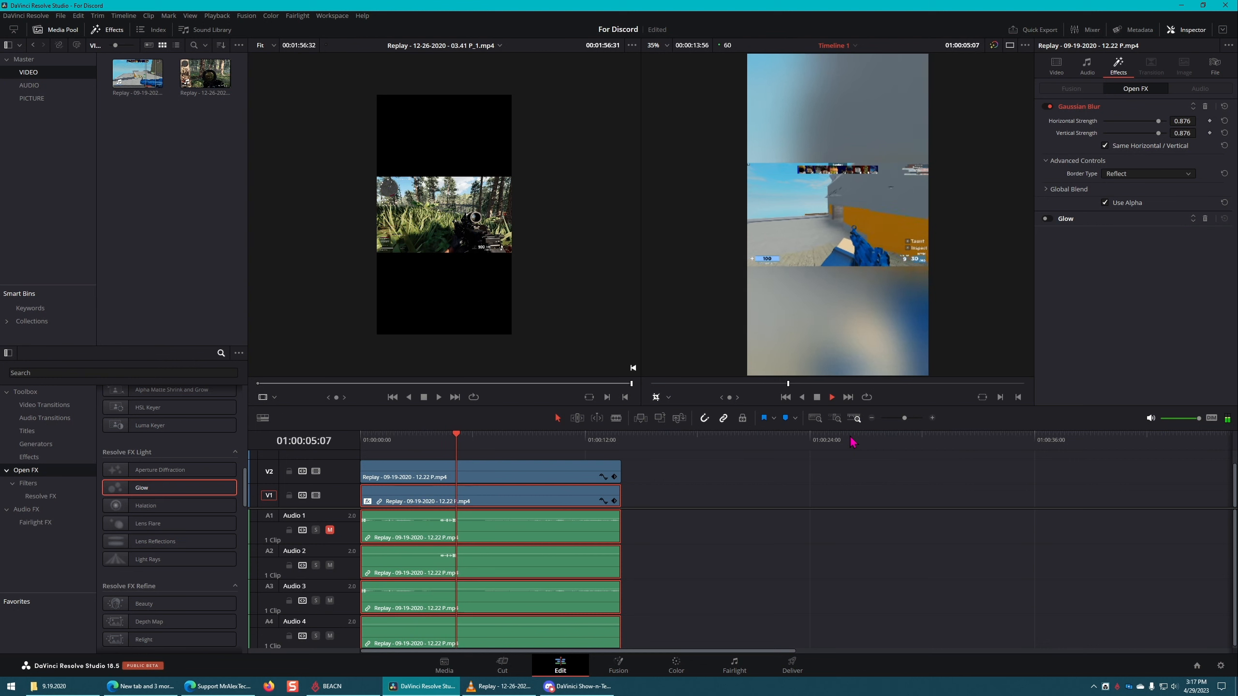
key(space)
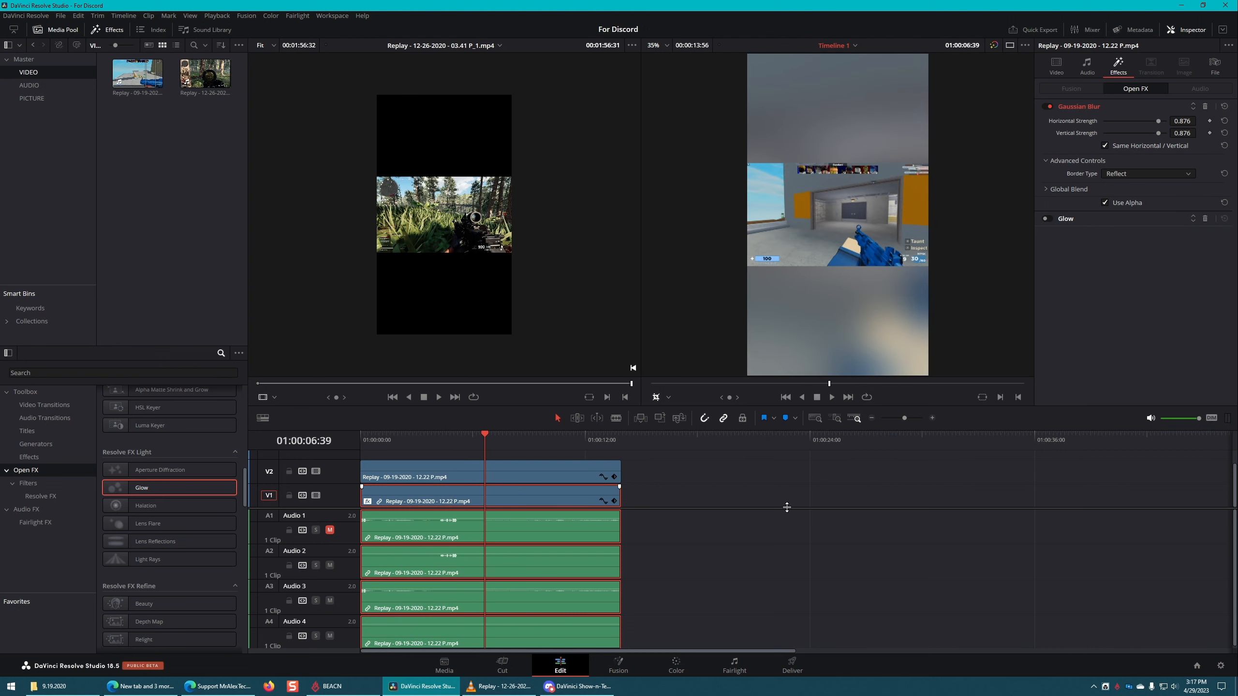
Step: Delete the gameplay clip on track V2, and move the playhead to 01:00:04:26 to view the blurred background alone
click(746, 529)
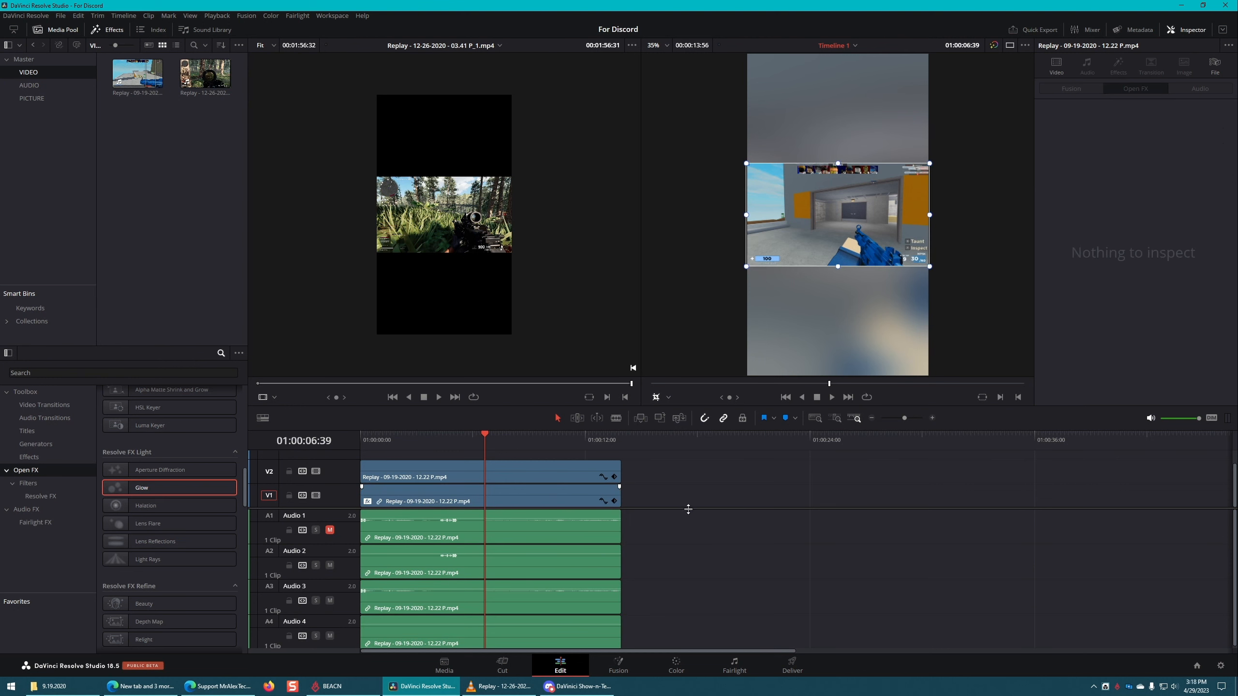
scroll(688, 510, up, 2)
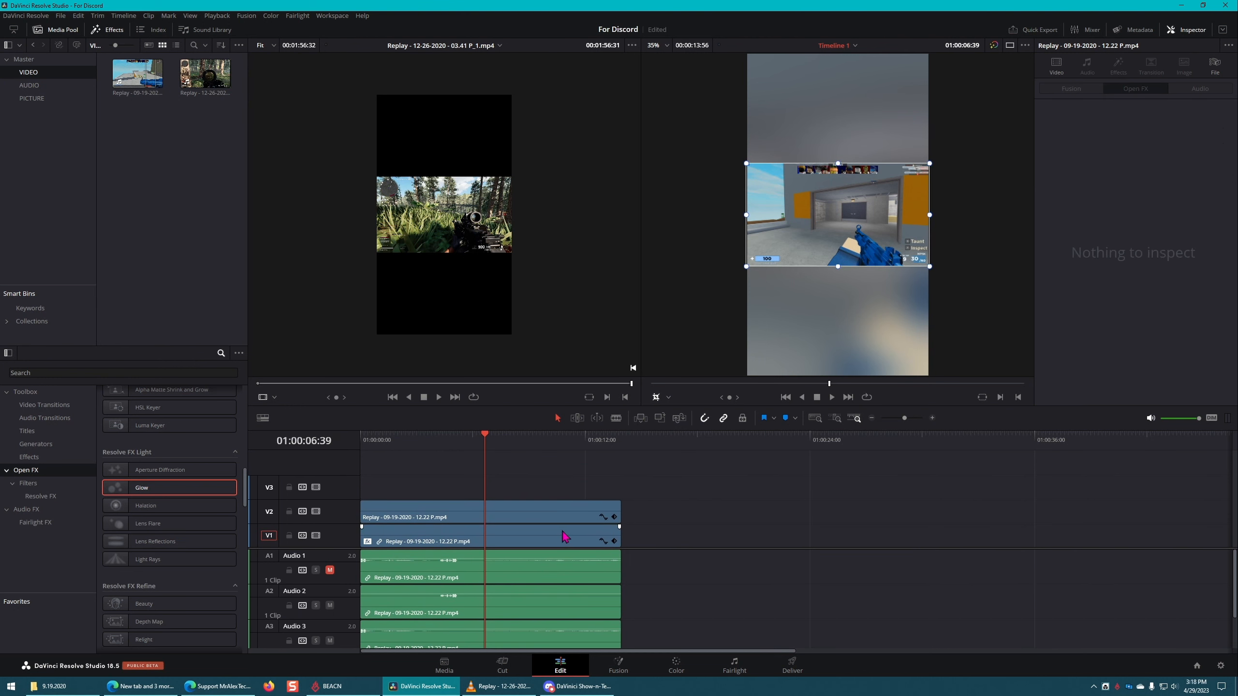
click(501, 536)
click(520, 507)
key(Delete)
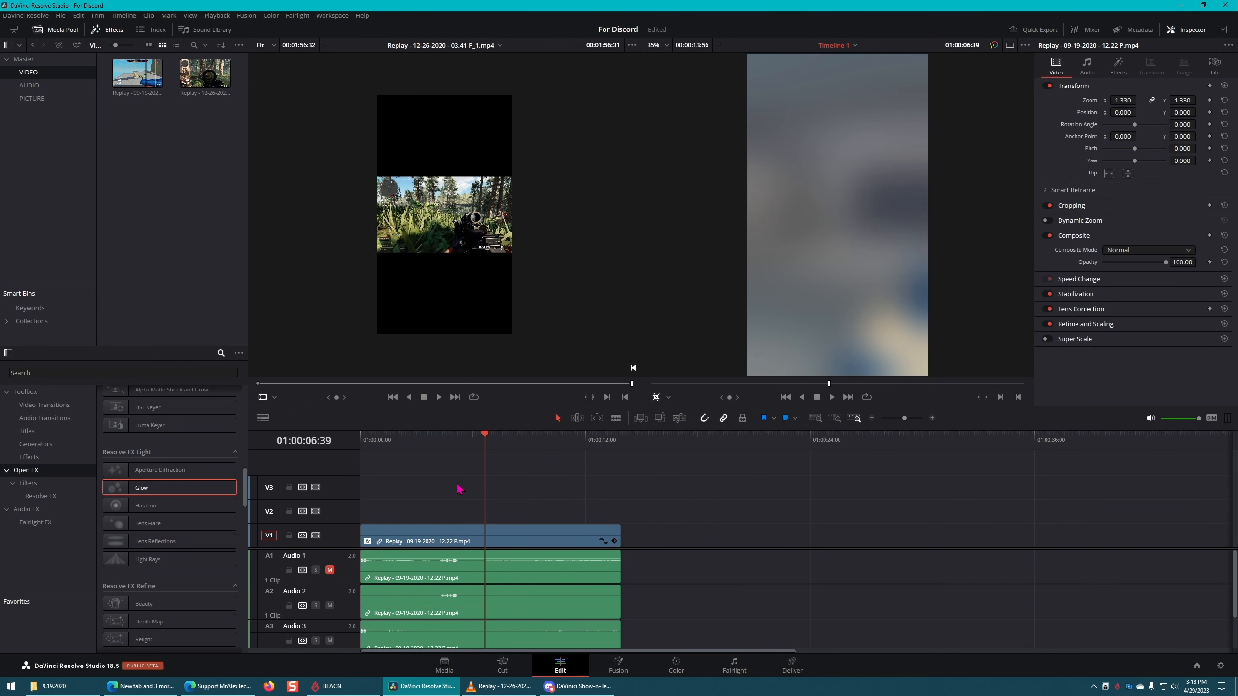
key(ctrl+s)
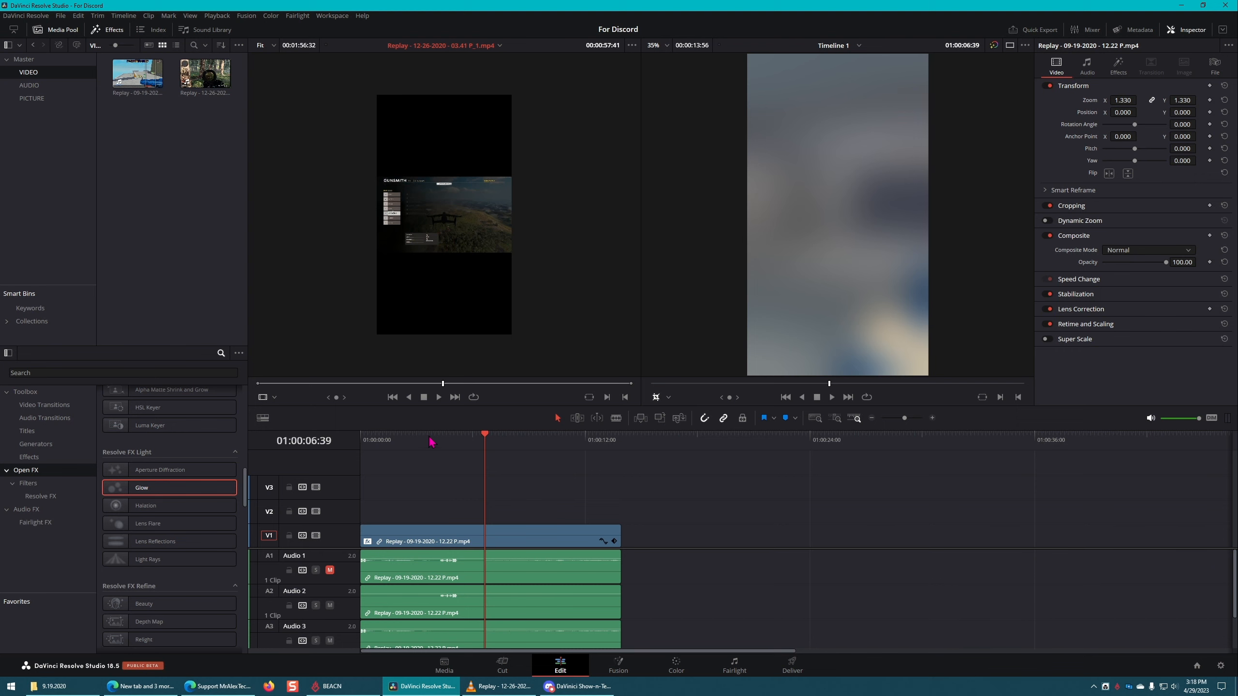
click(441, 440)
drag(441, 443, 445, 445)
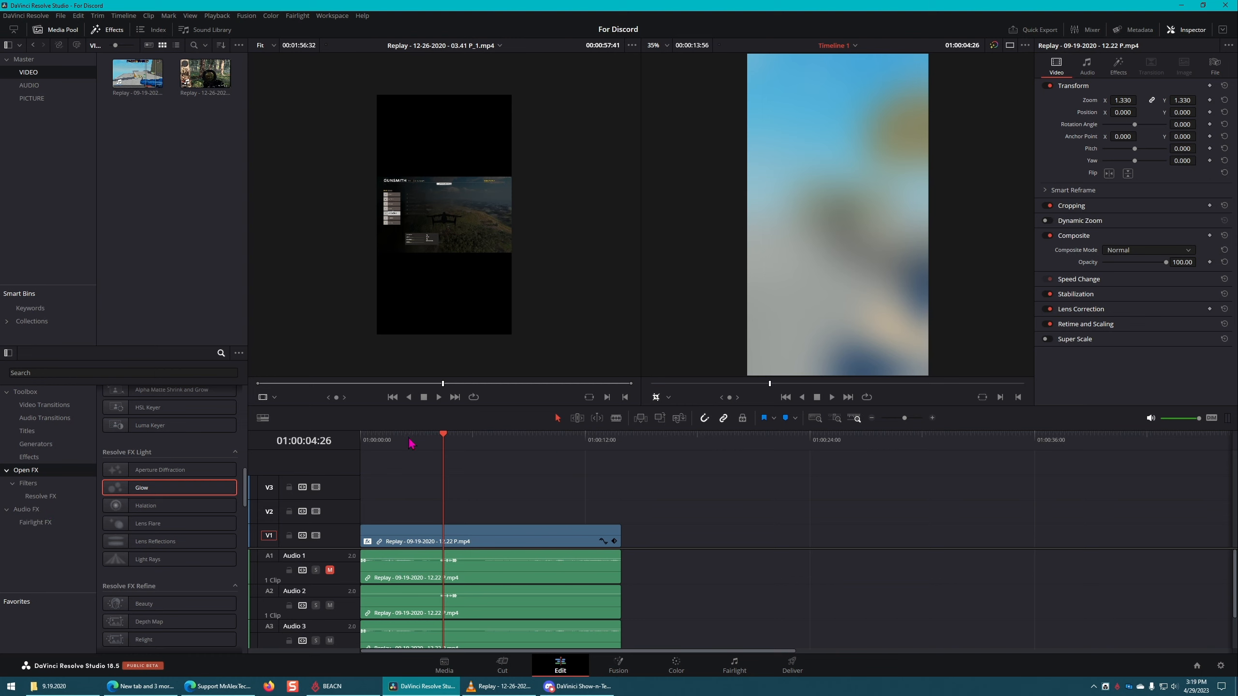
Step: Replace the blurred V1 clip with the Replay 12-26-2020 clip at the timeline start, and return the playhead to 01:00:00:00
click(460, 439)
click(497, 442)
click(563, 530)
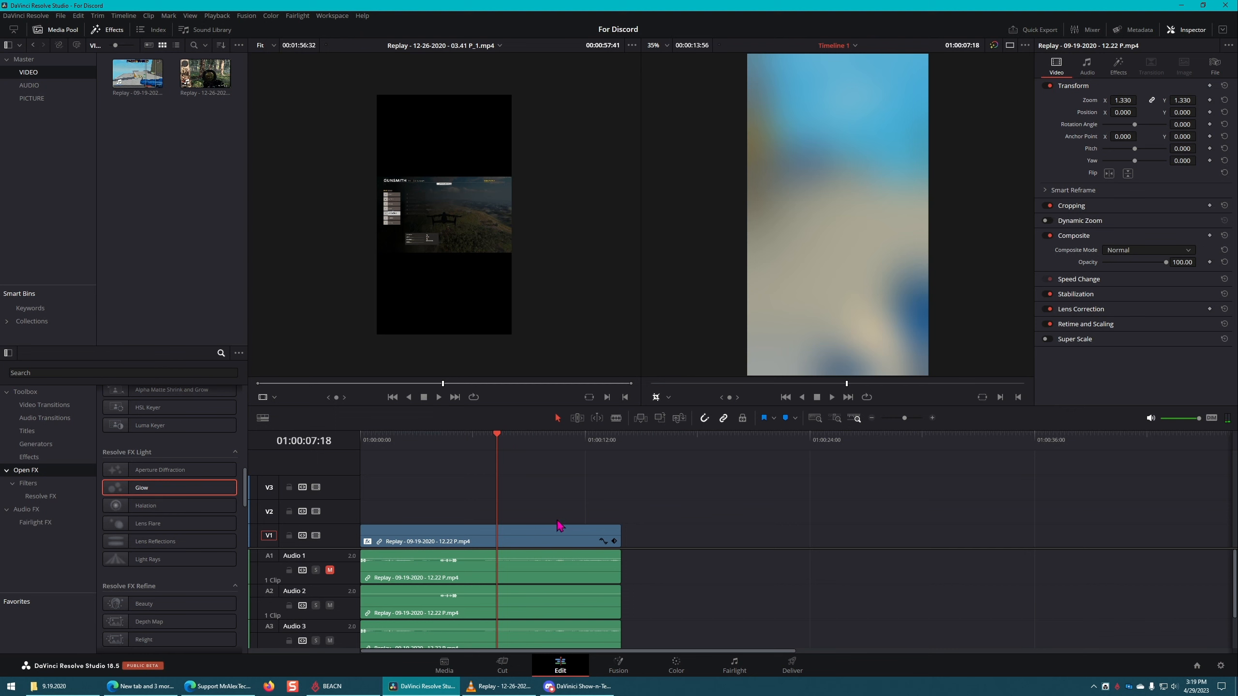
key(Delete)
drag(204, 73, 368, 514)
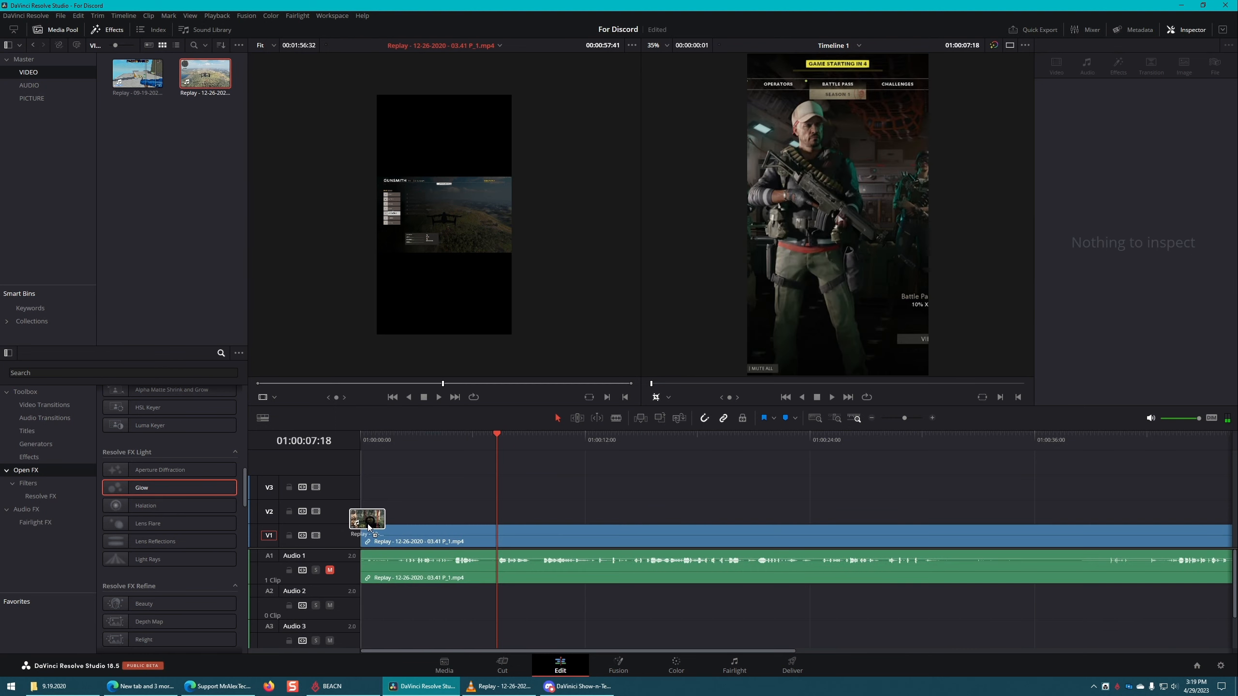
drag(494, 445, 359, 448)
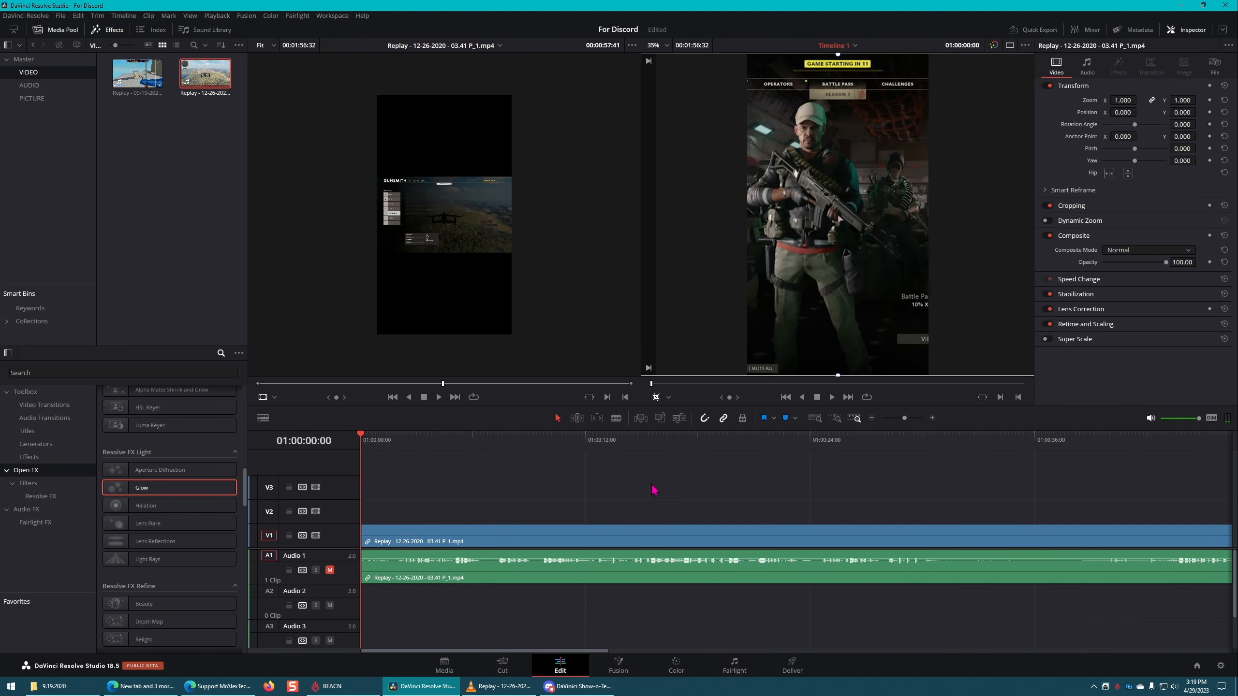
Step: Turn off vertical resolution in the project settings for a 1920 x 1080 timeline, and hide the transform overlay in the timeline viewer
click(1221, 666)
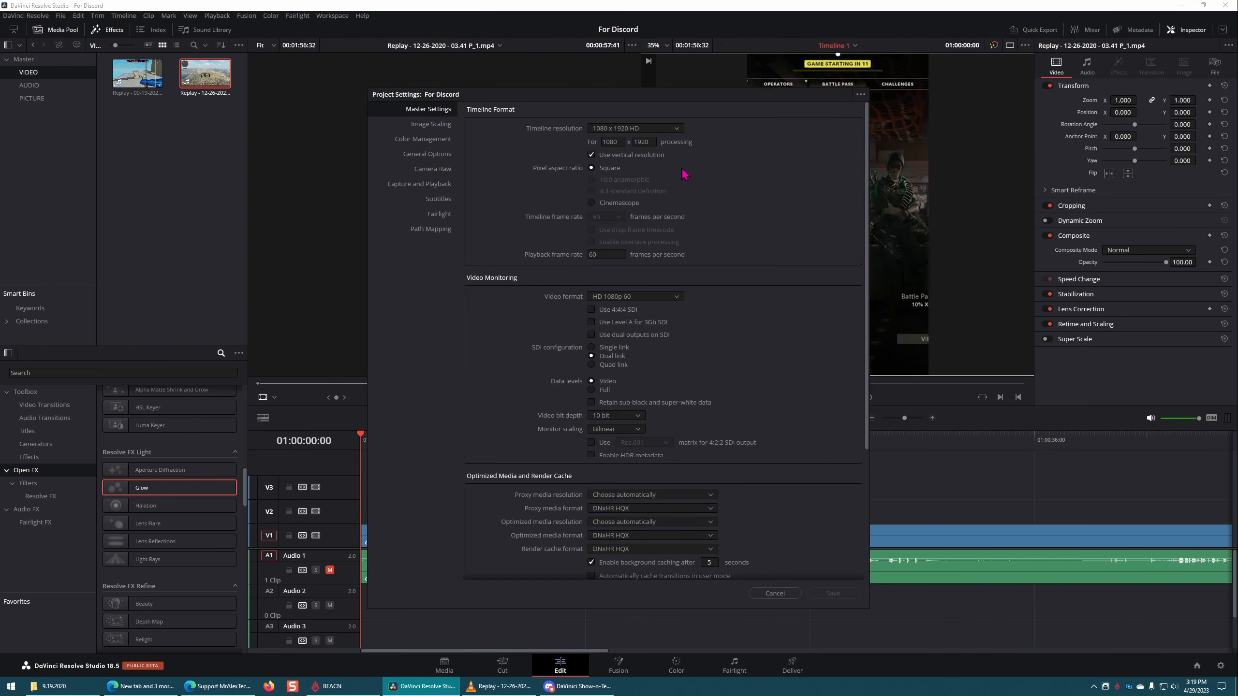
click(832, 593)
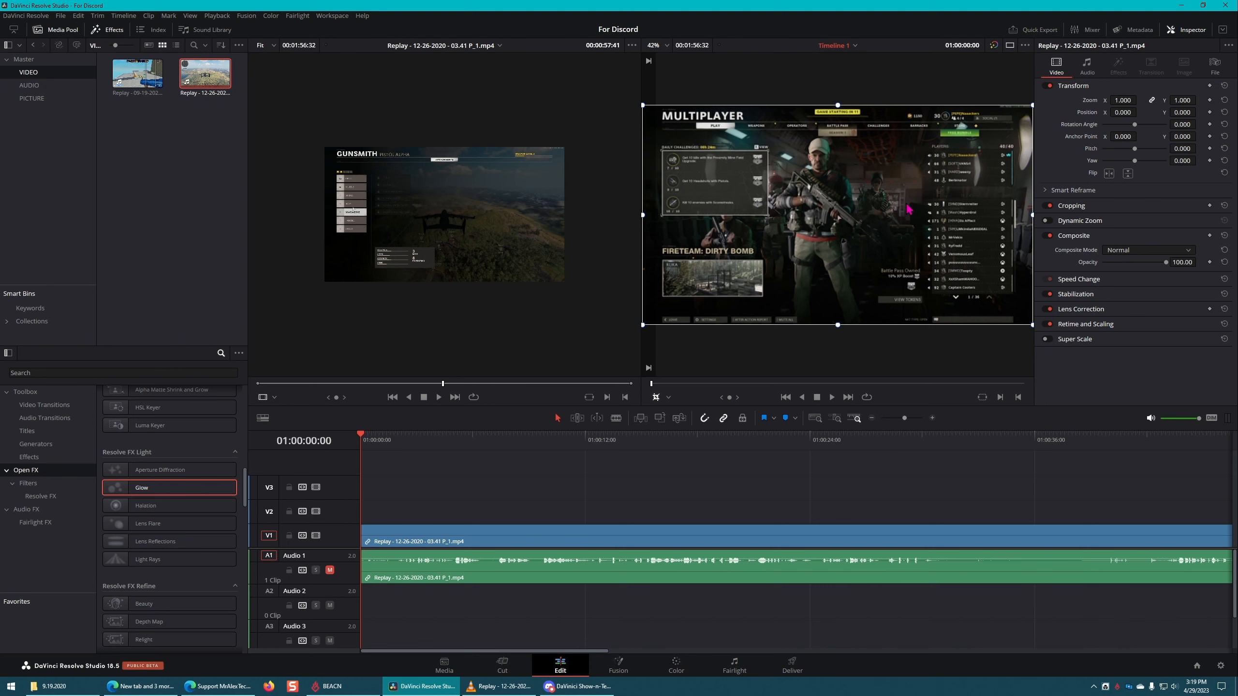
scroll(936, 341, down, 3)
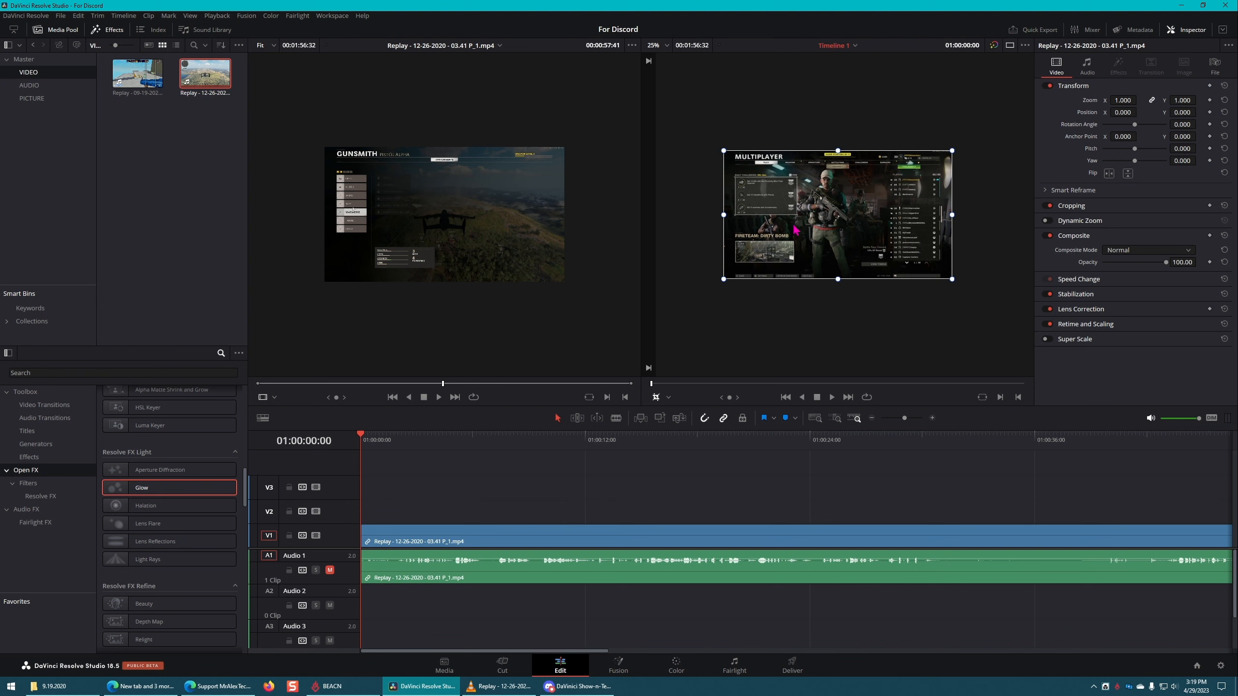
click(654, 397)
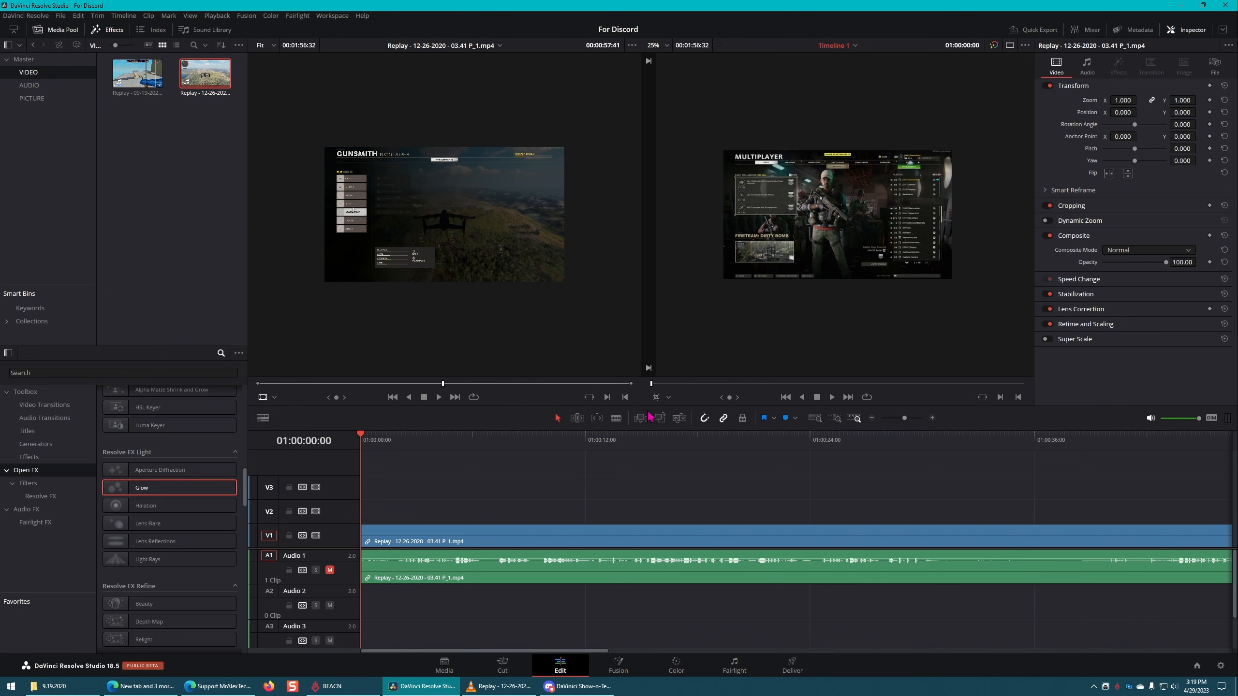
Step: Turn vertical resolution back on in the project settings and save them
click(1220, 666)
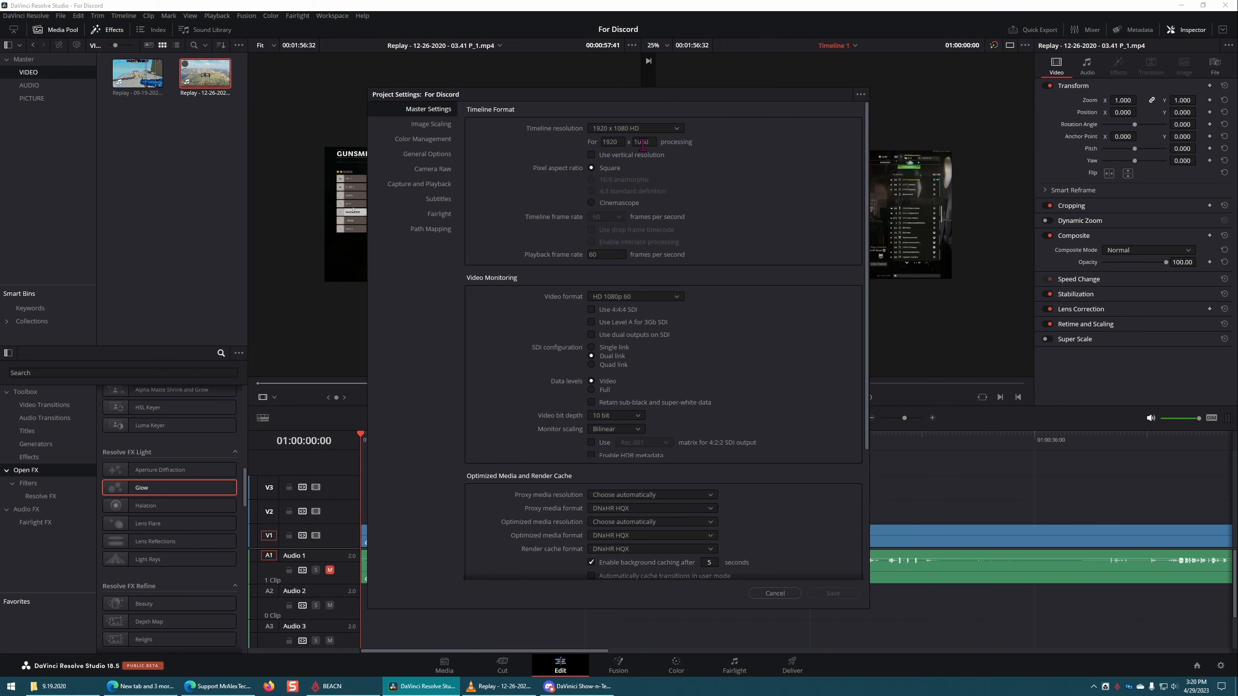
click(592, 155)
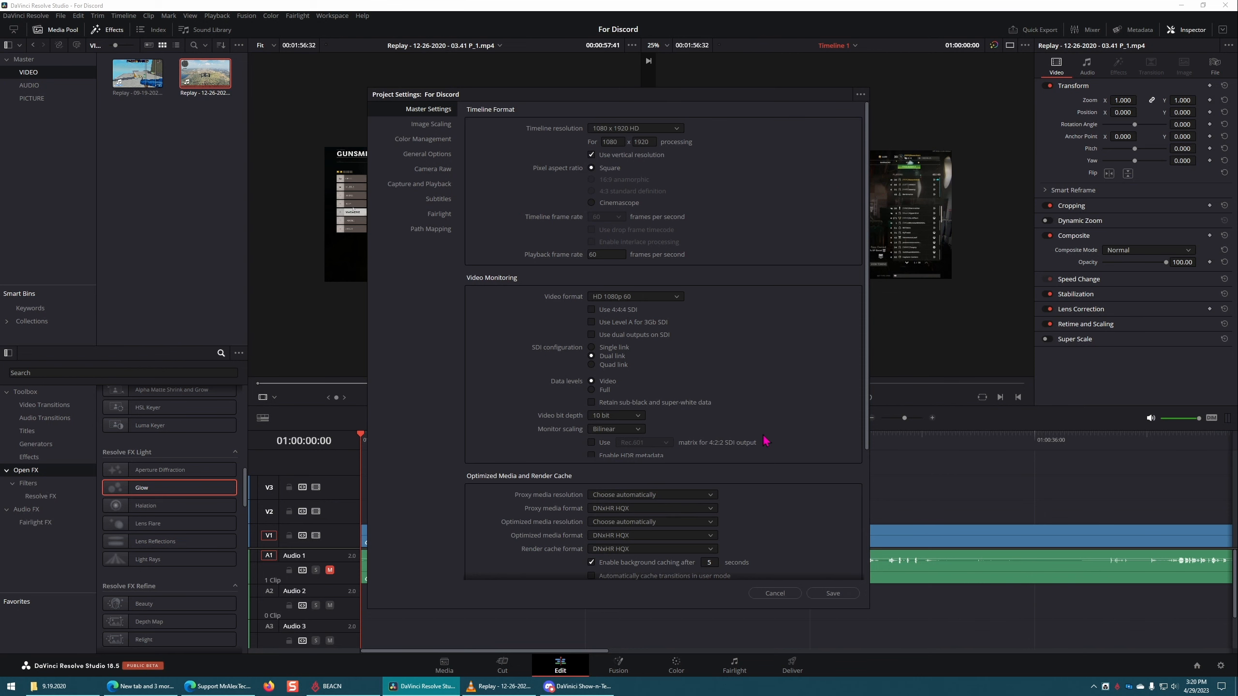
click(834, 594)
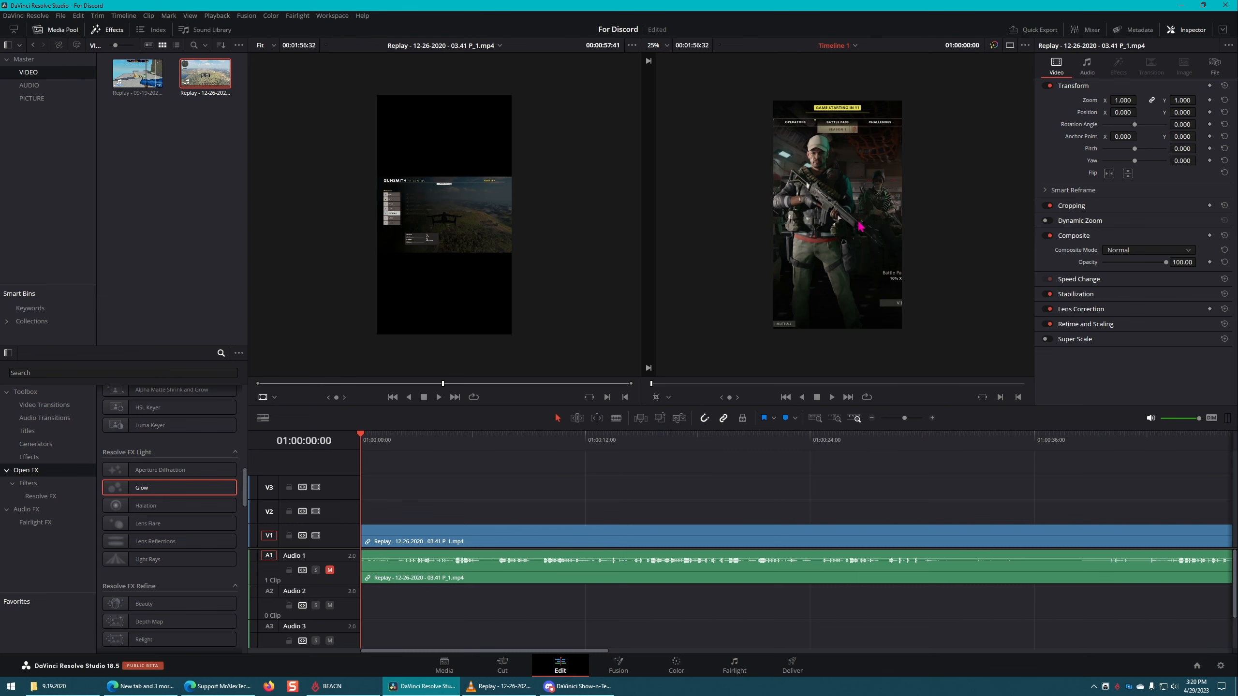
Step: Play the vertical timeline up to 01:00:19:26, and view the render settings on the Deliver page before returning to the Edit page
drag(550, 441, 678, 442)
key(space)
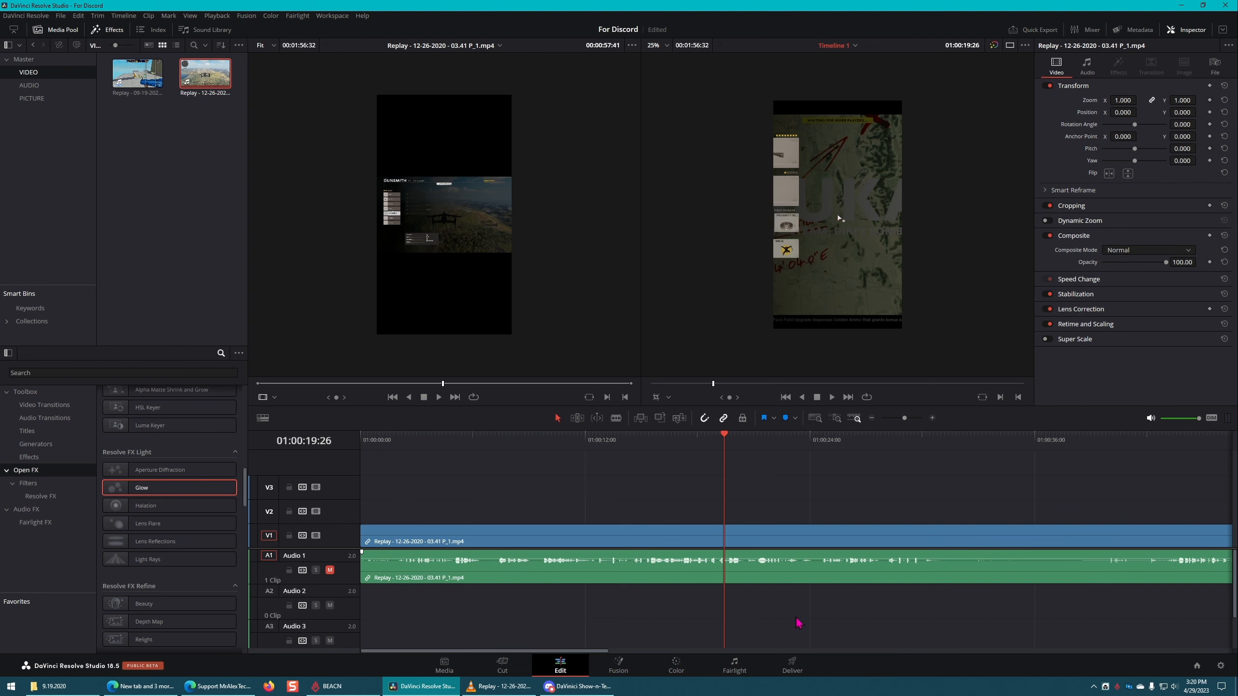
click(792, 664)
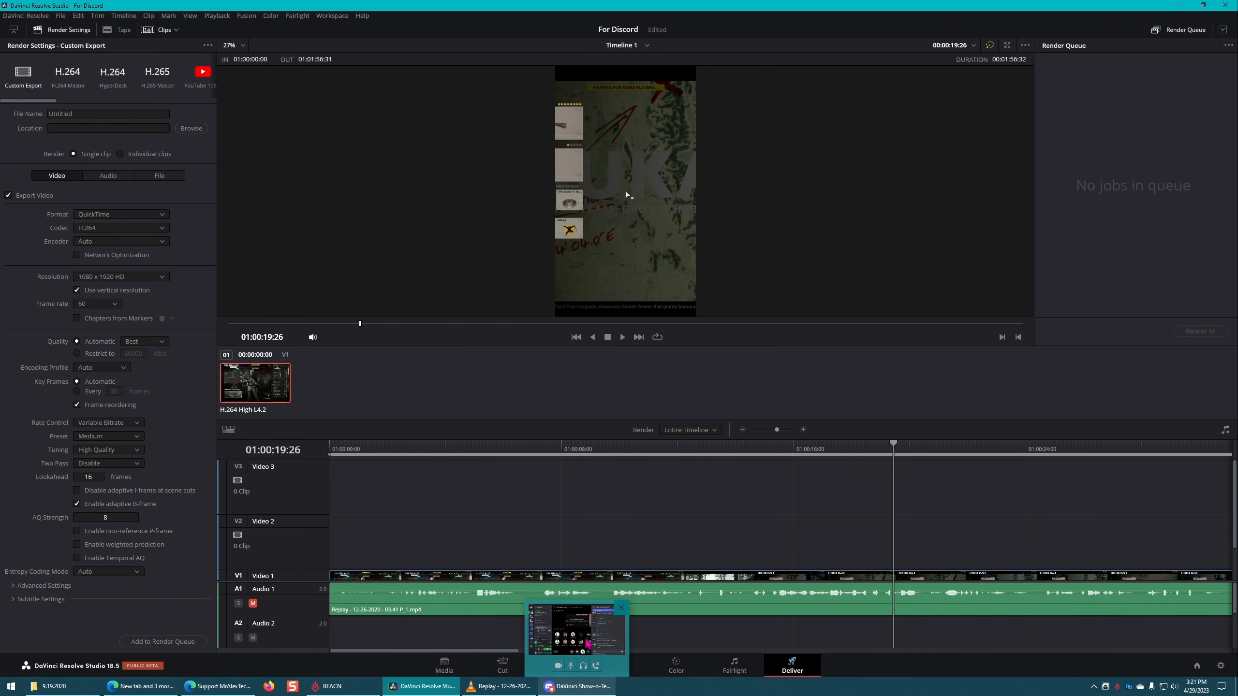
click(559, 663)
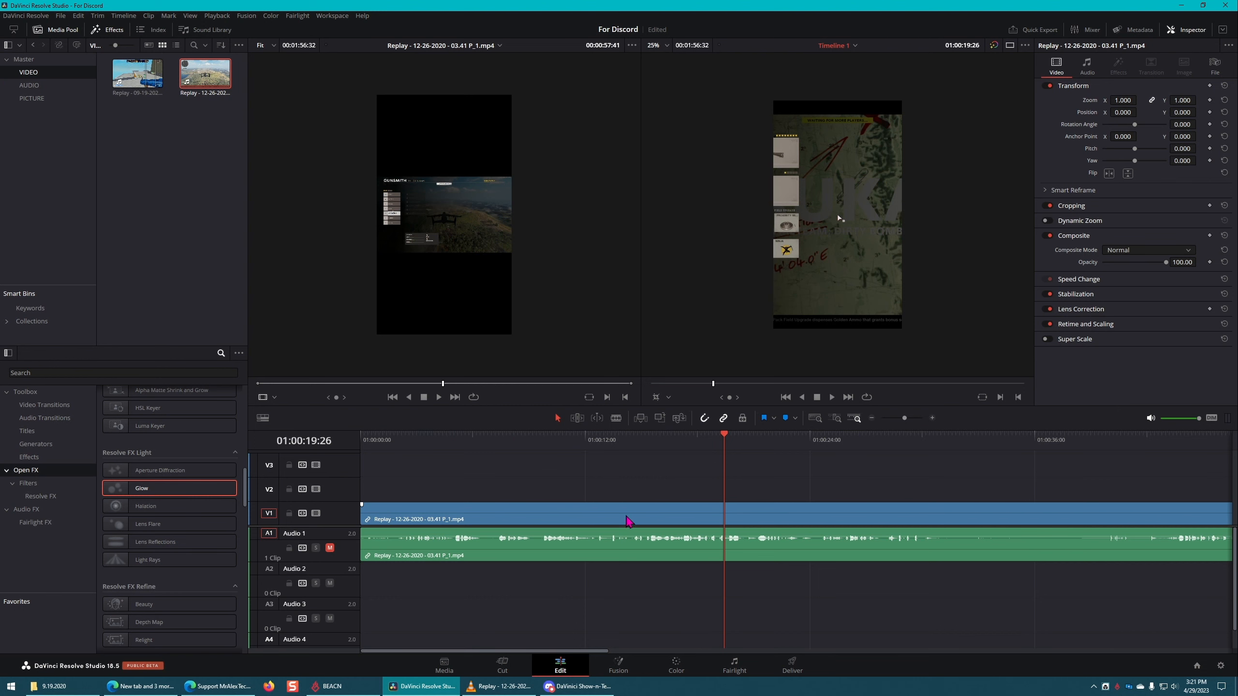
Step: Switch the project from vertical to horizontal resolution, save the settings, and deselect the V1 clip
click(628, 522)
click(1221, 665)
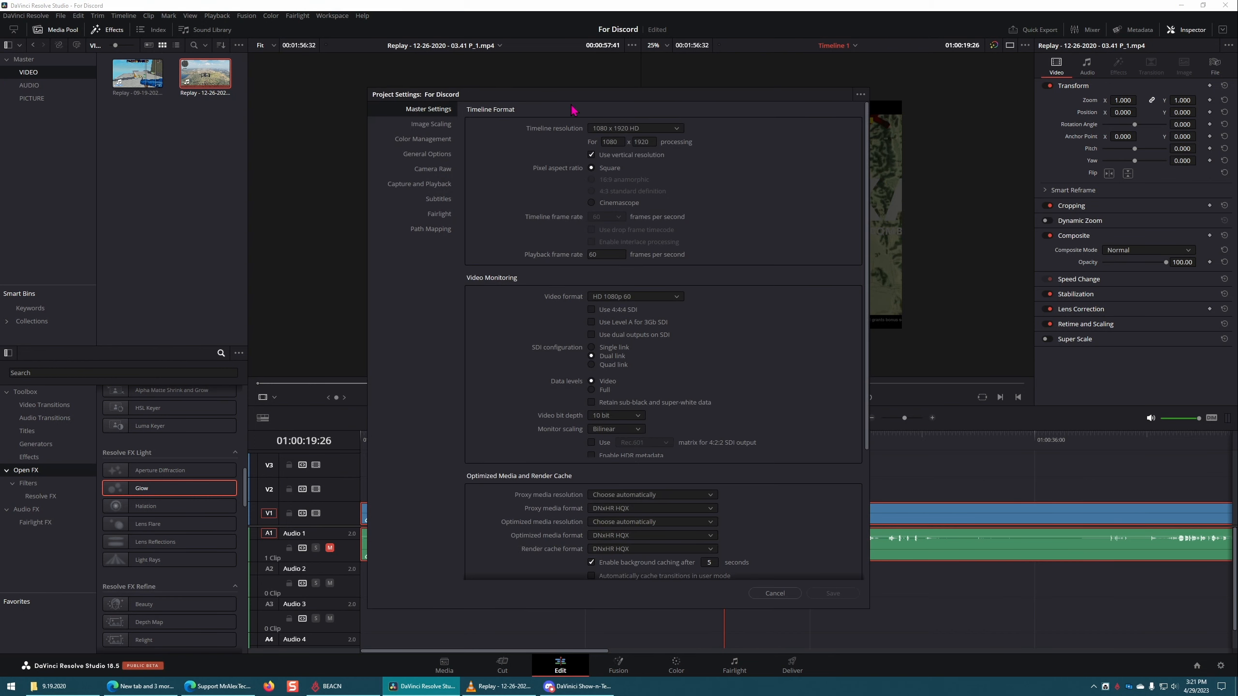
click(618, 156)
click(833, 593)
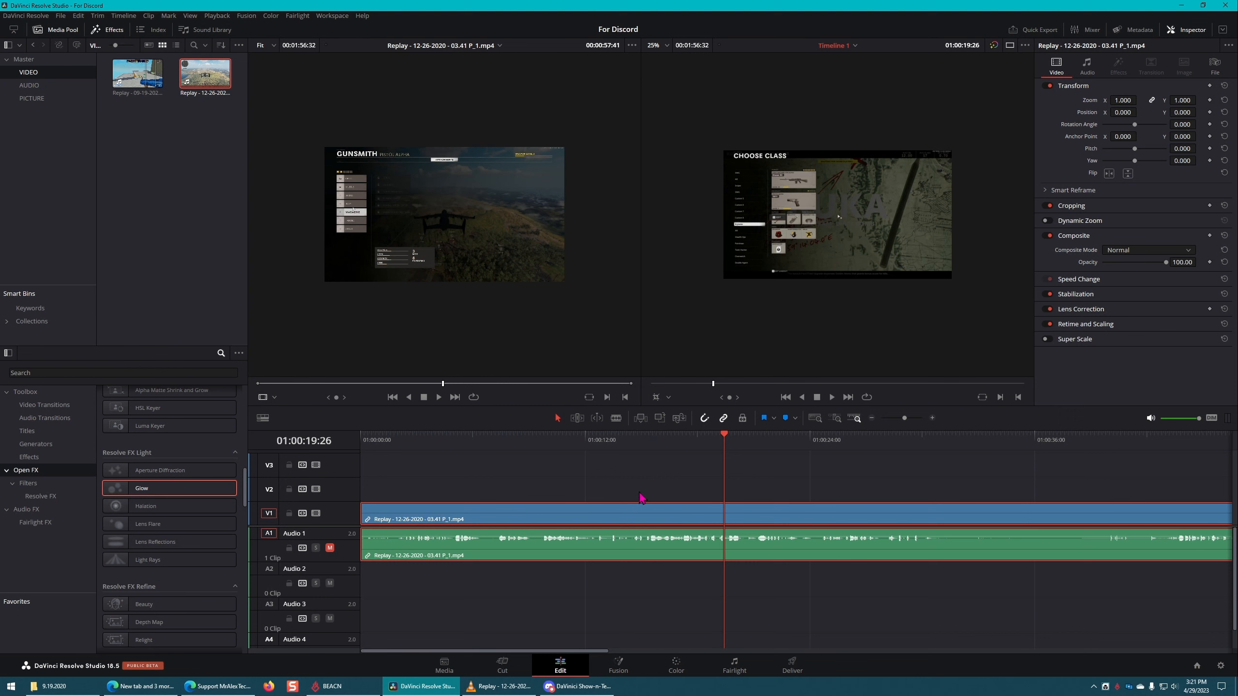
right_click(632, 518)
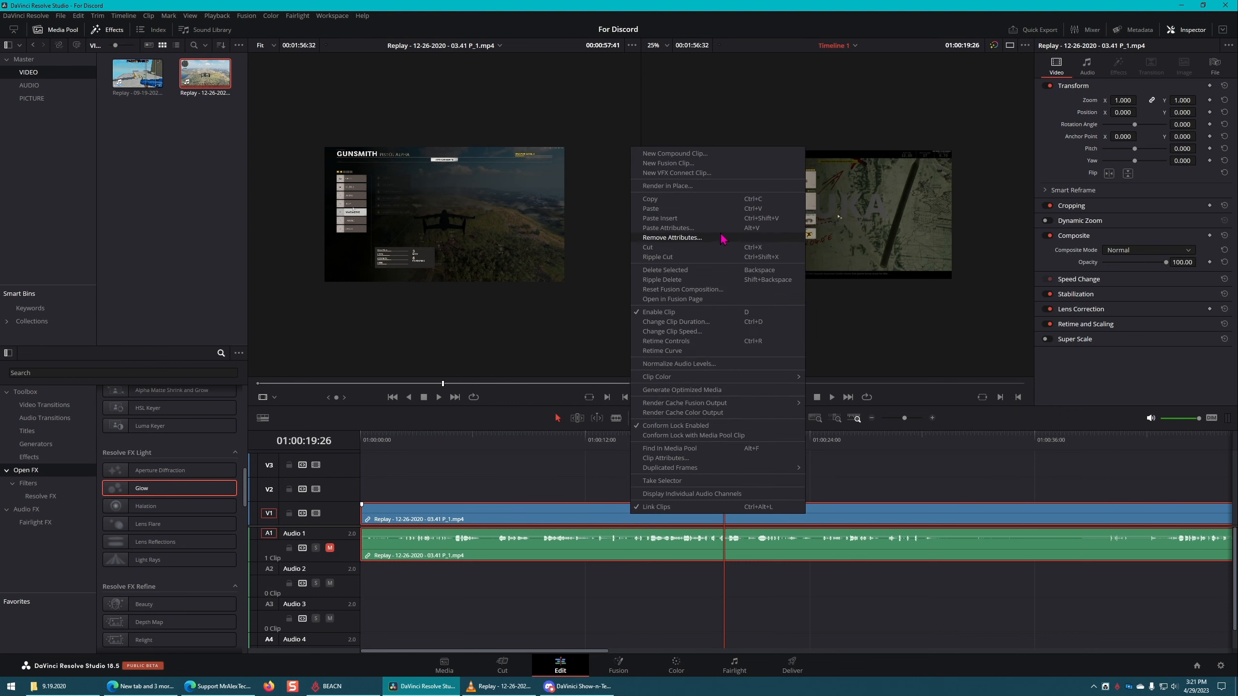
click(566, 473)
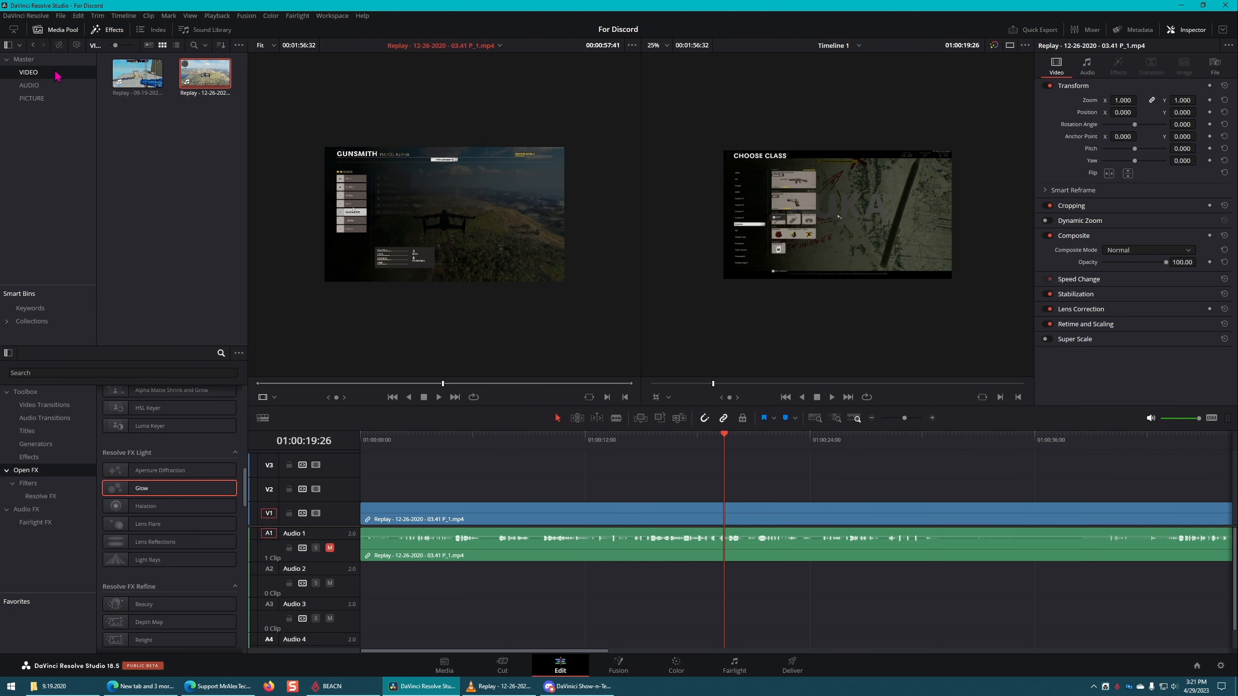
Step: Create an empty timeline named Timeline 2 in the Master bin, using the project settings
click(24, 59)
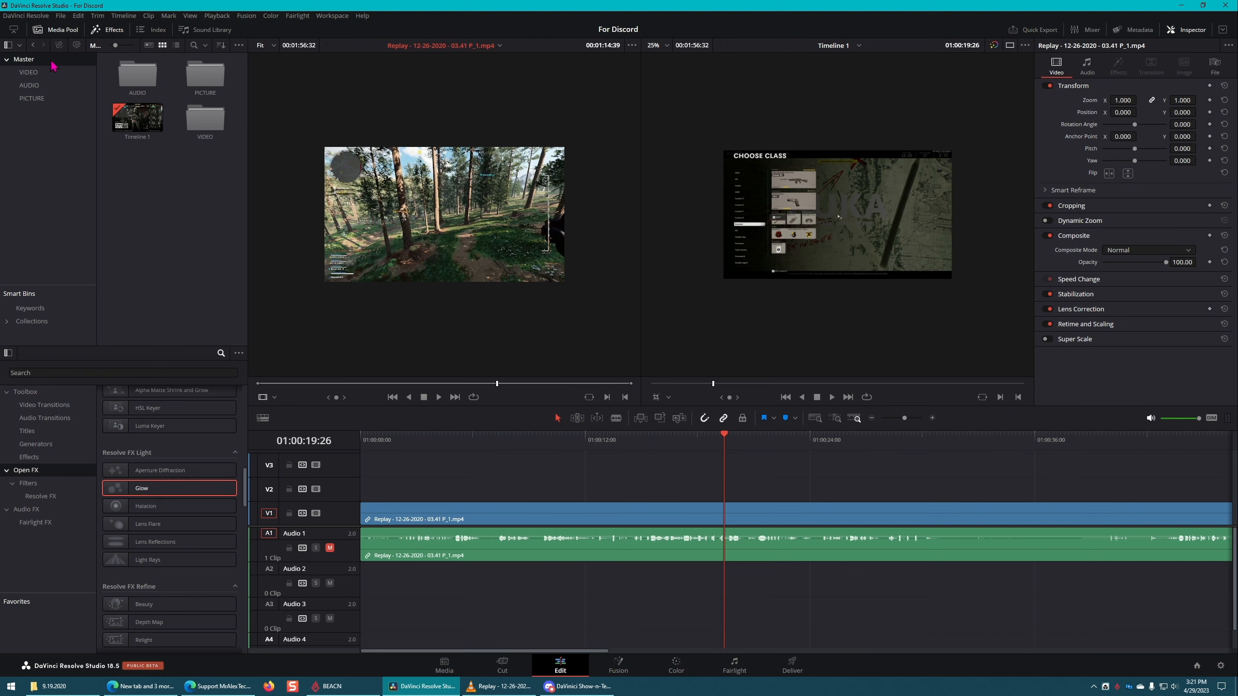
right_click(135, 211)
mouse_move(177, 219)
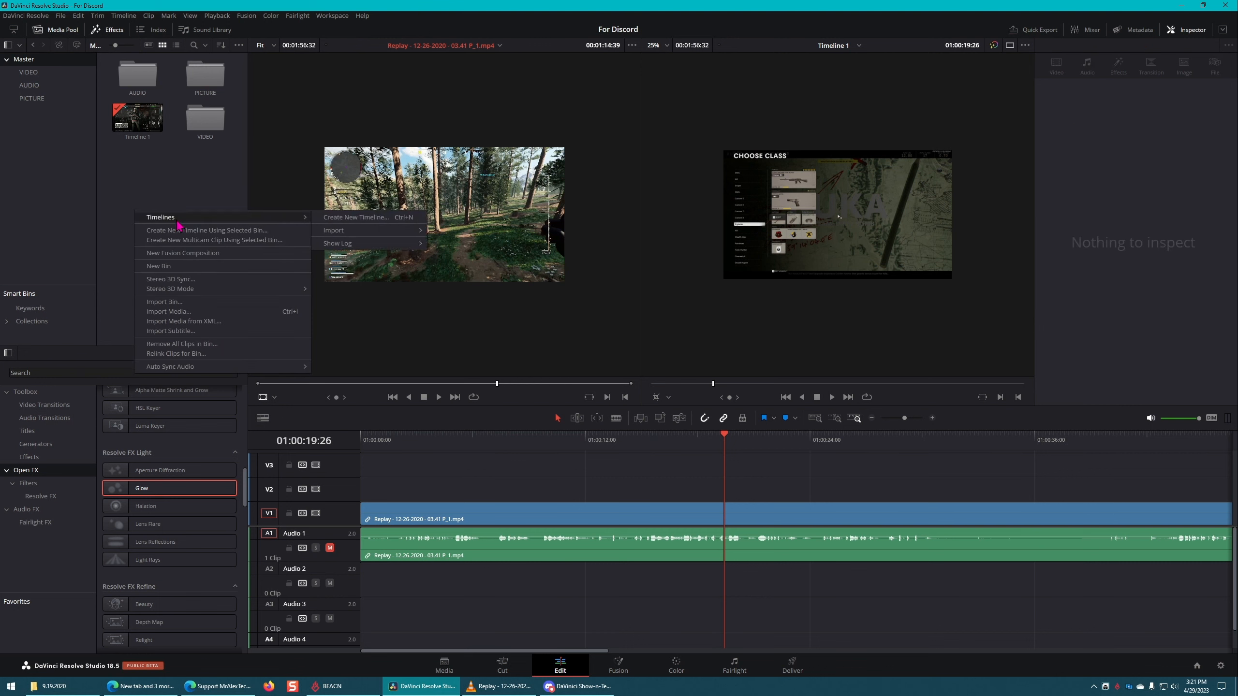
click(389, 218)
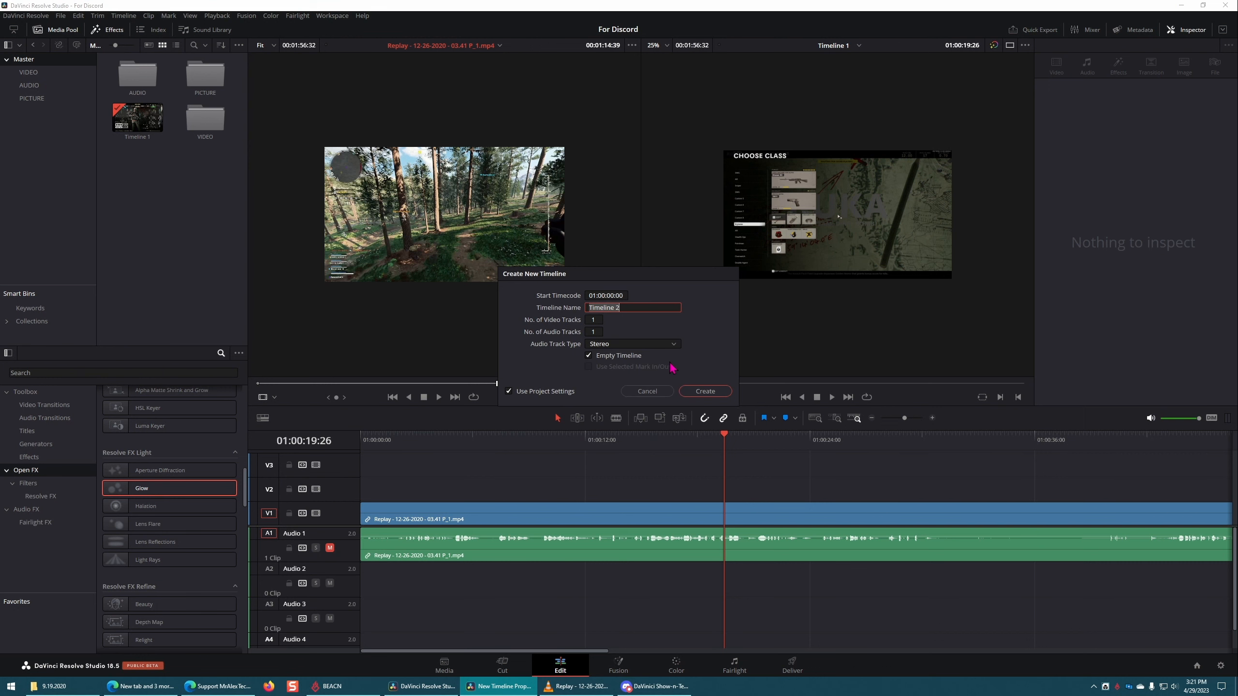
click(705, 391)
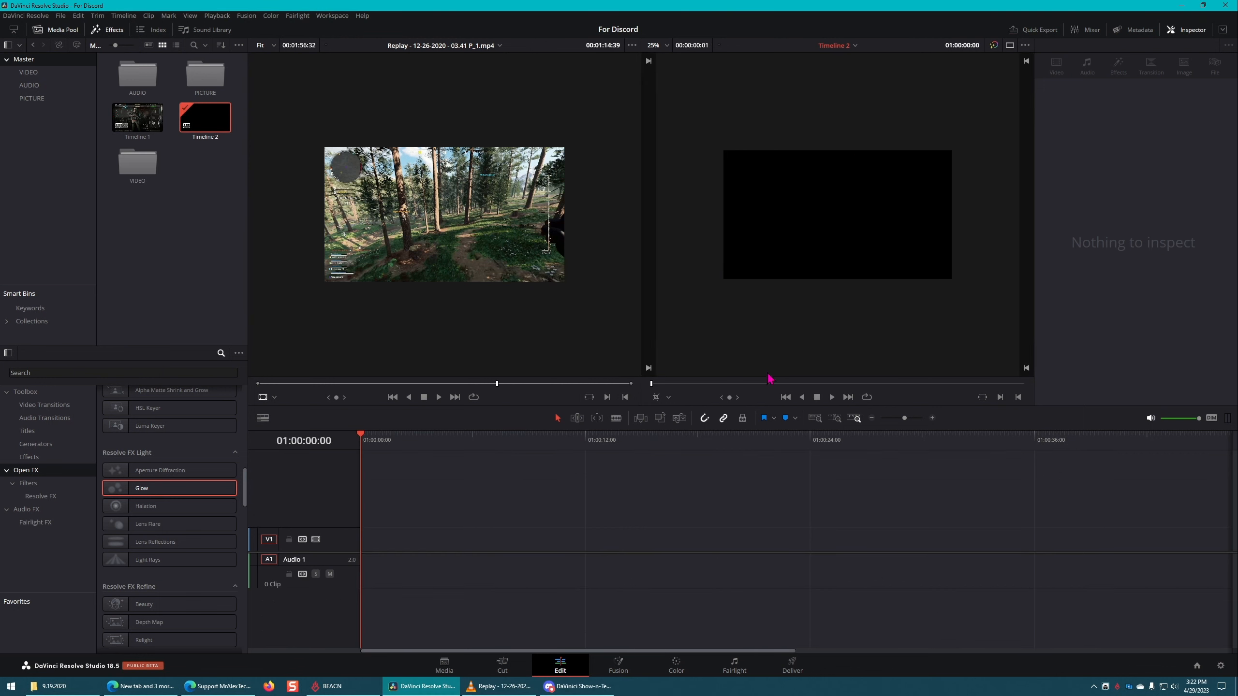
Step: Add the Replay 12-26-2020 clip from the VIDEO bin to the start of Timeline 2's V1 track, and return to the Master bin
click(140, 119)
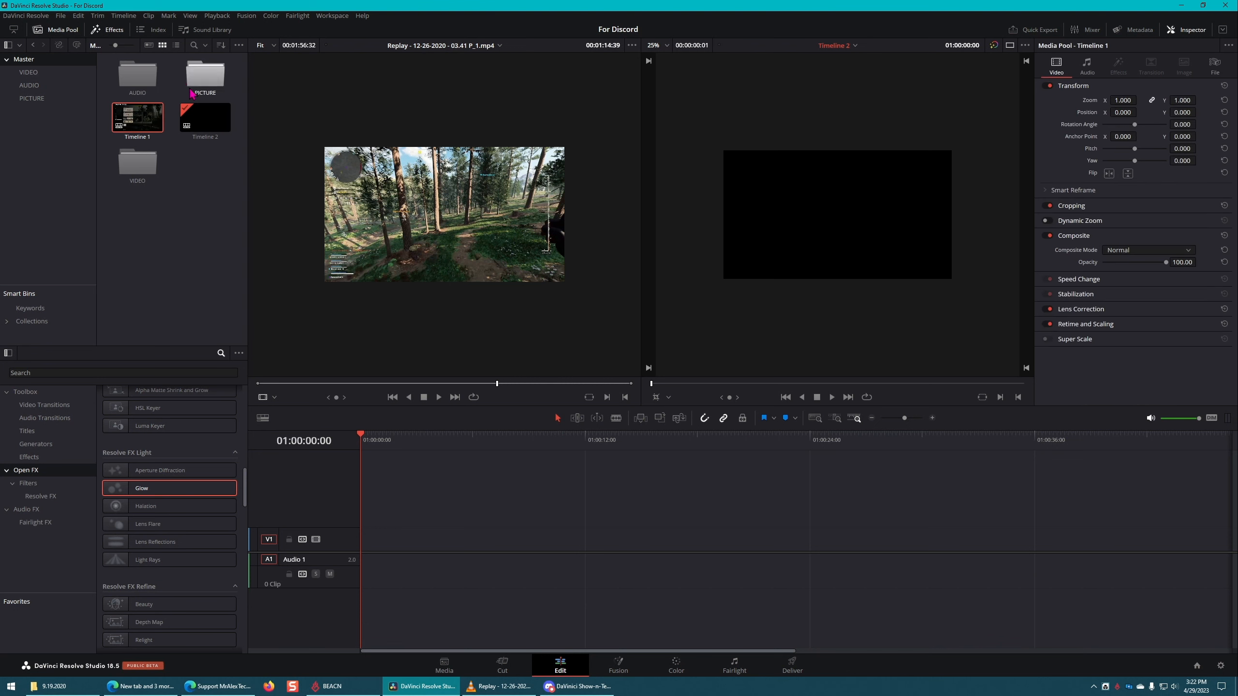
click(139, 169)
double_click(141, 164)
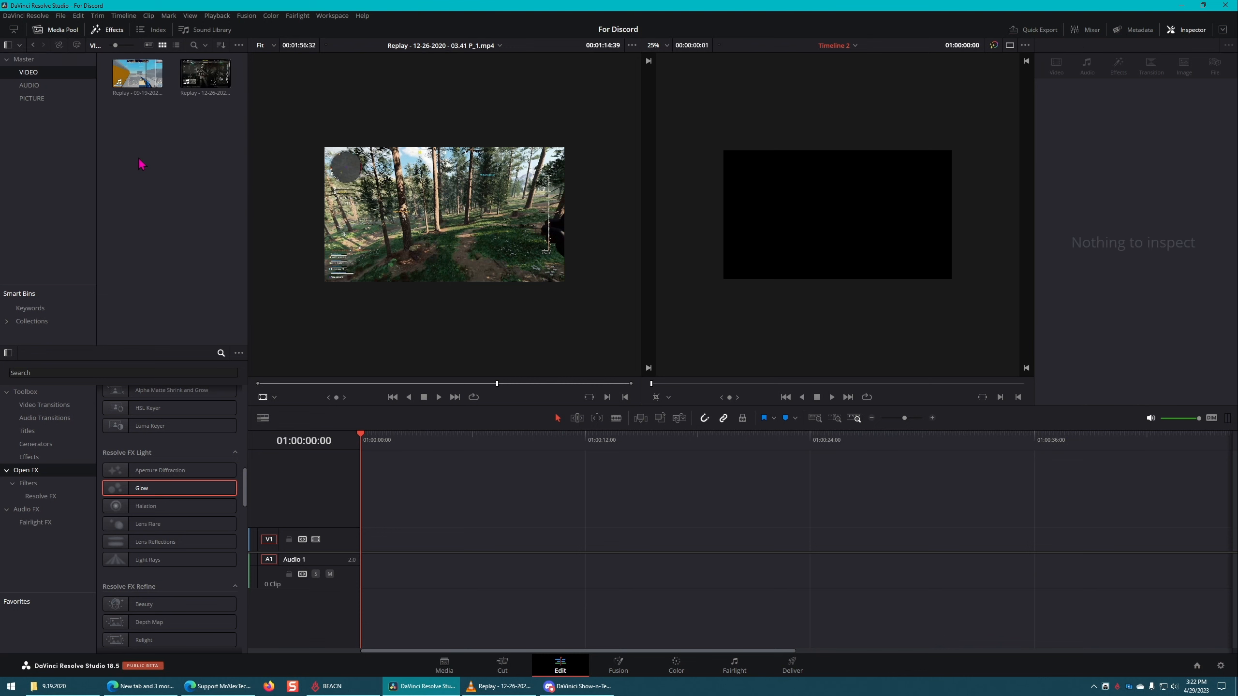
drag(206, 75, 368, 544)
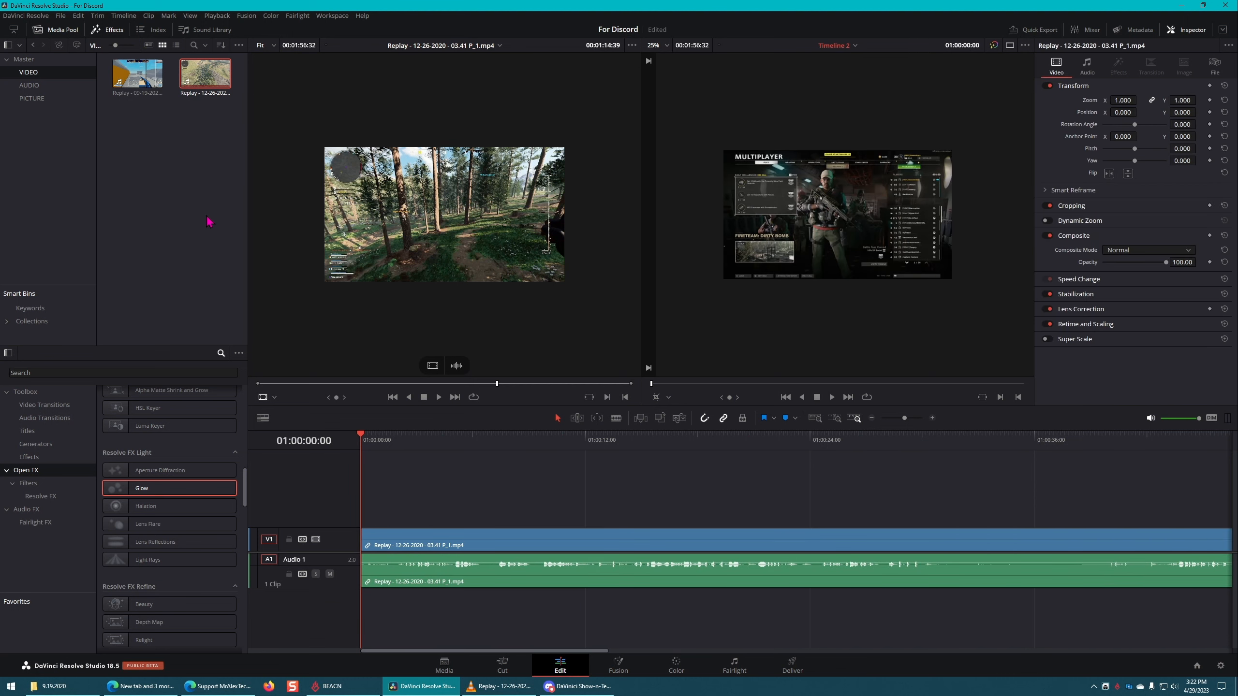
click(185, 194)
click(23, 59)
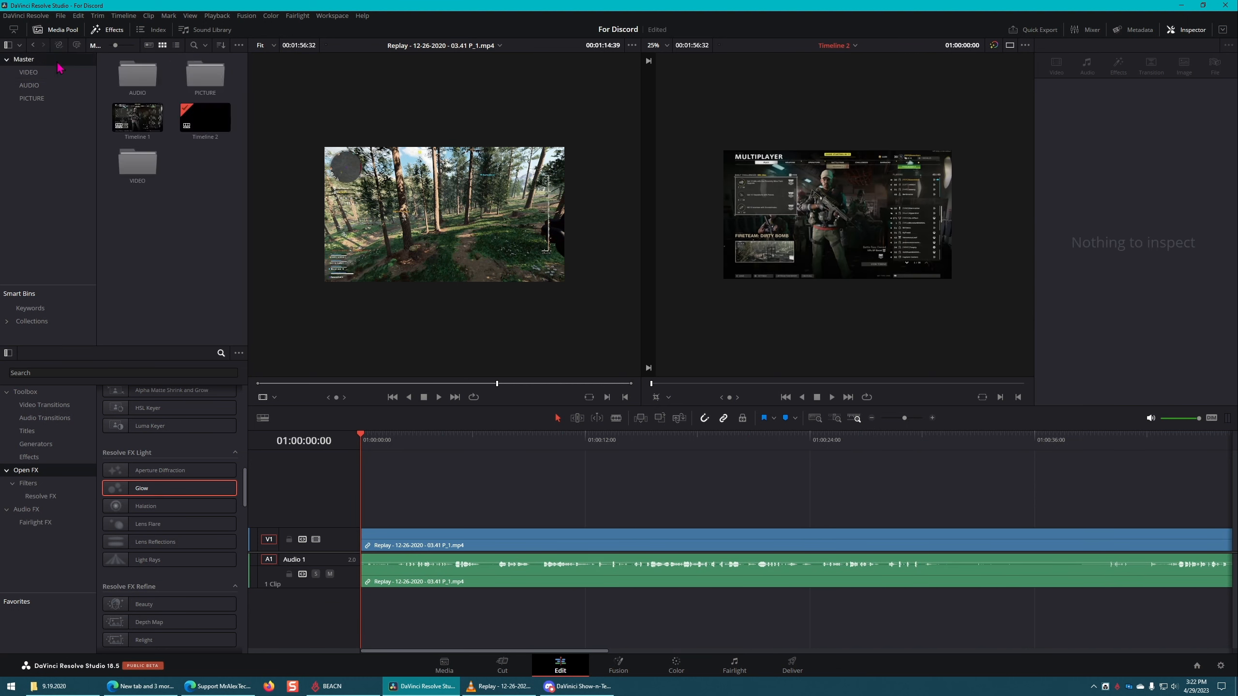
Step: Open Timeline 1 from the Master bin, and switch back to Timeline 2 to compare them
click(202, 118)
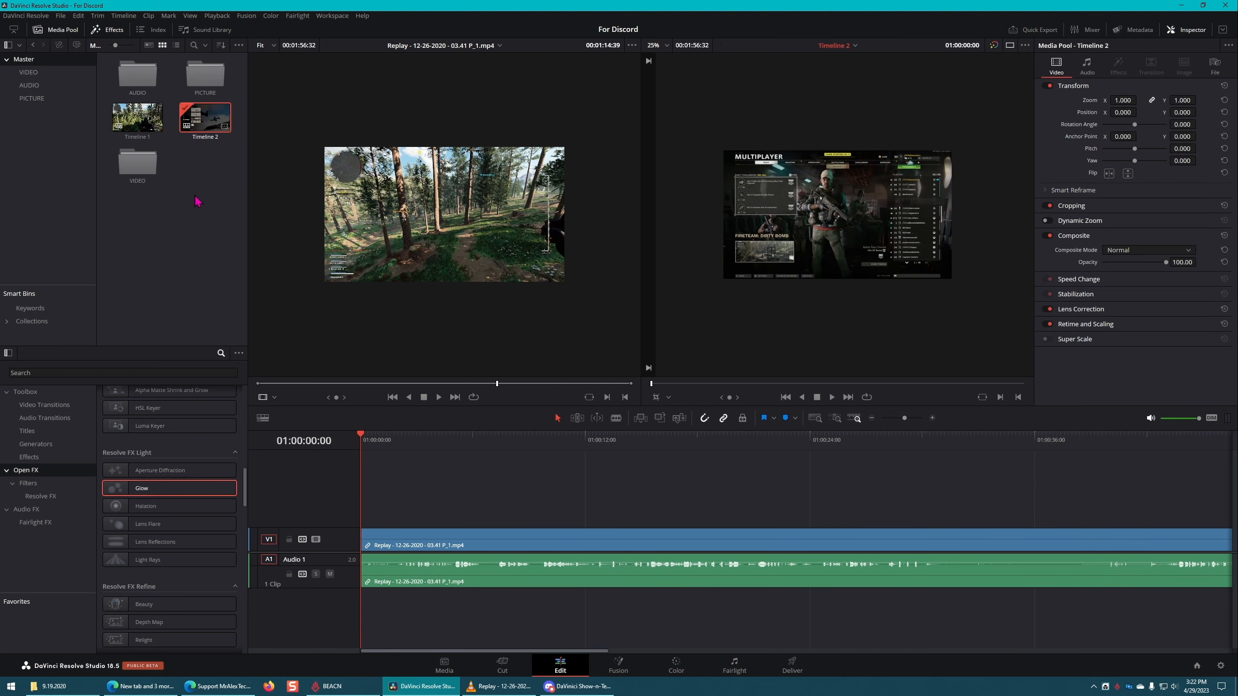
double_click(137, 118)
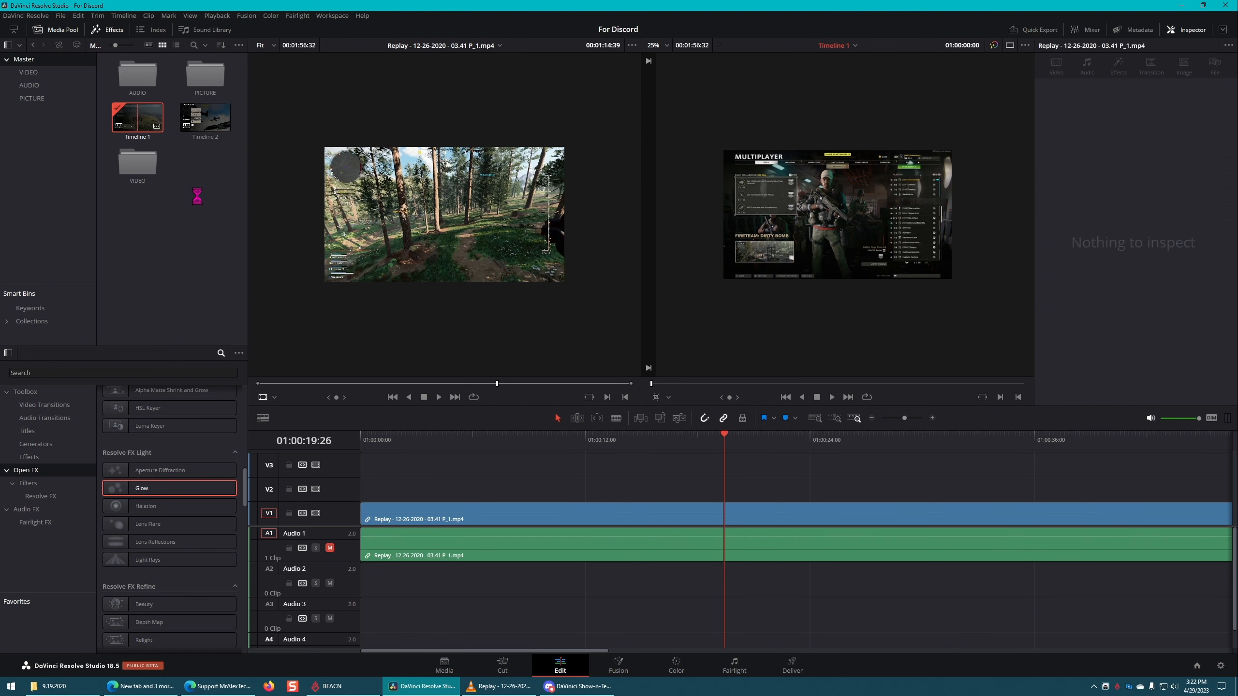
double_click(205, 123)
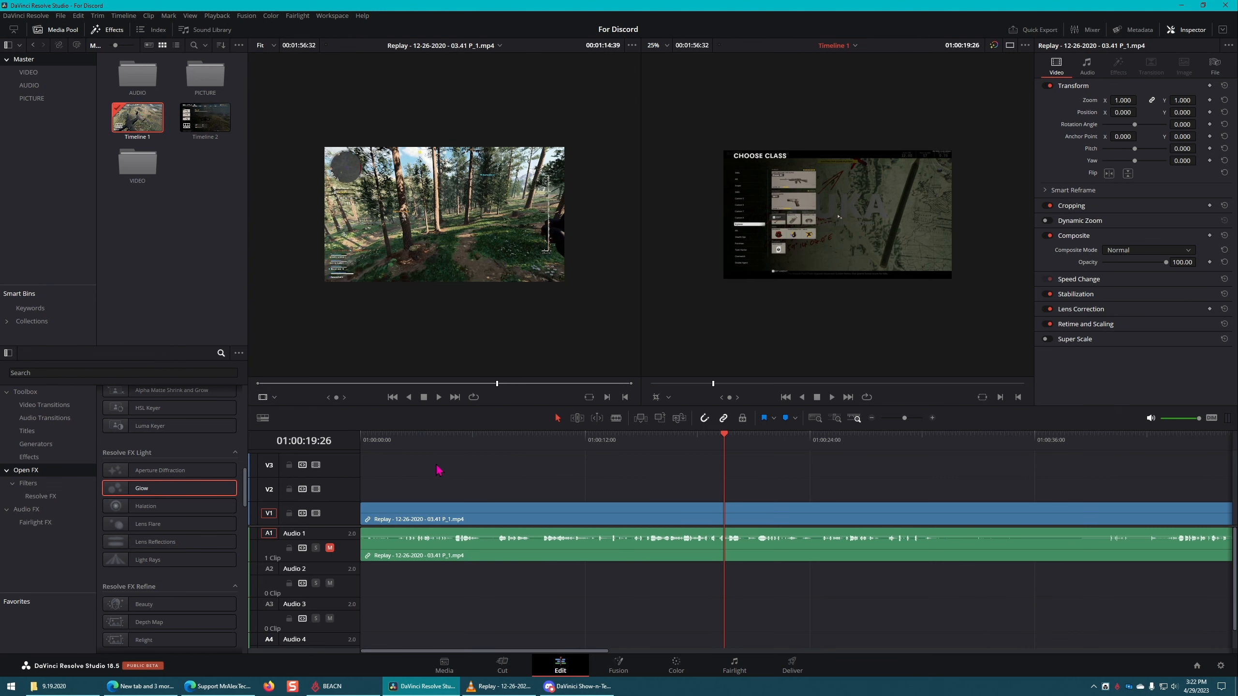
double_click(212, 123)
Step: Delete the gameplay clip from Timeline 2, and reopen Timeline 1
click(532, 543)
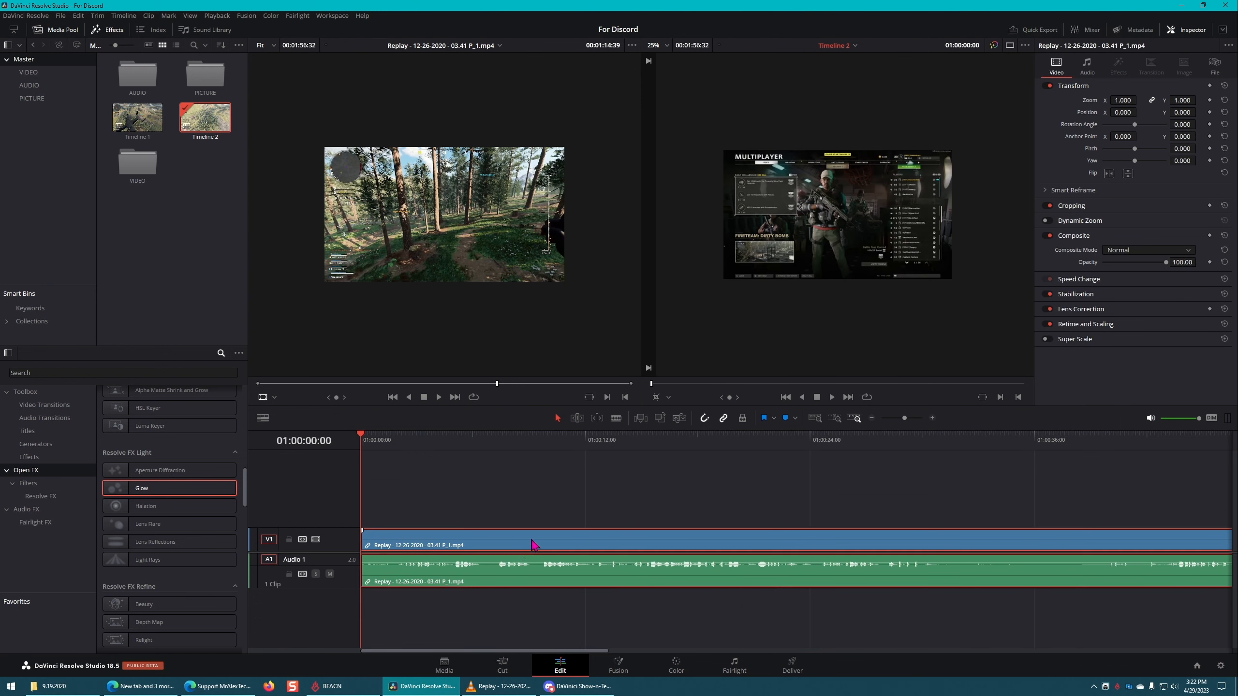
key(Delete)
double_click(148, 121)
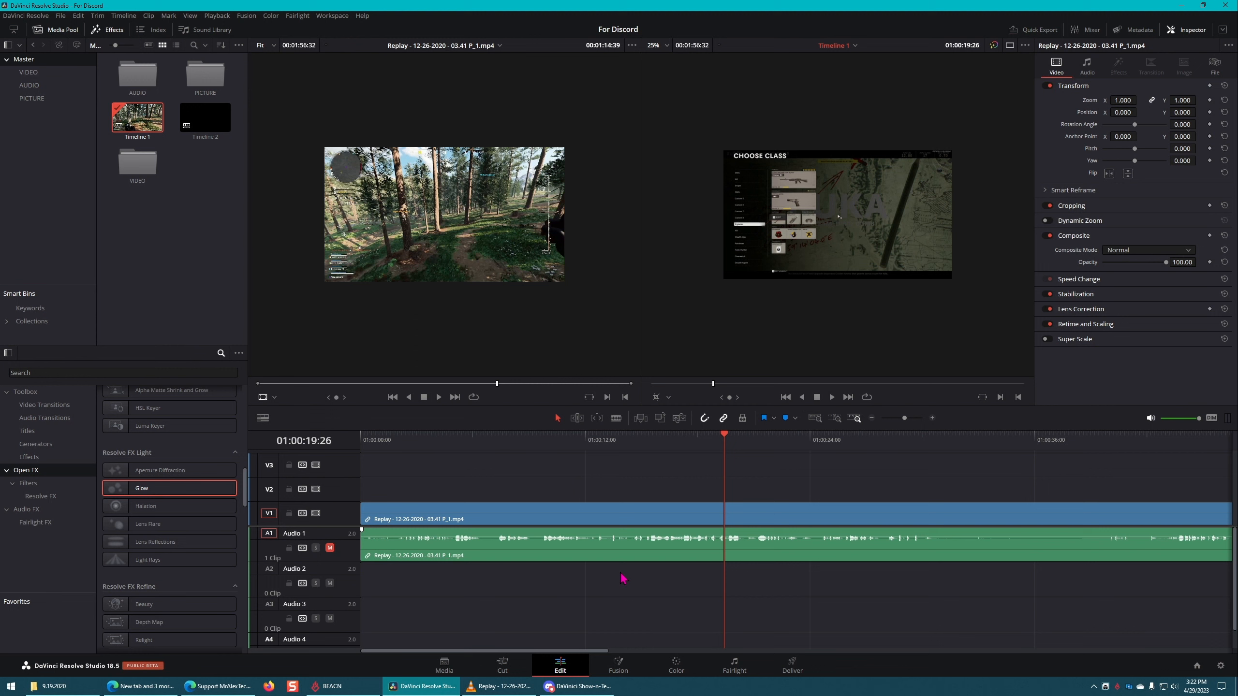
Step: Look over the PICTURE, AUDIO and VIDEO bins in Master, and view the empty Timeline 2 before returning to Timeline 1
mouse_move(390, 215)
click(206, 76)
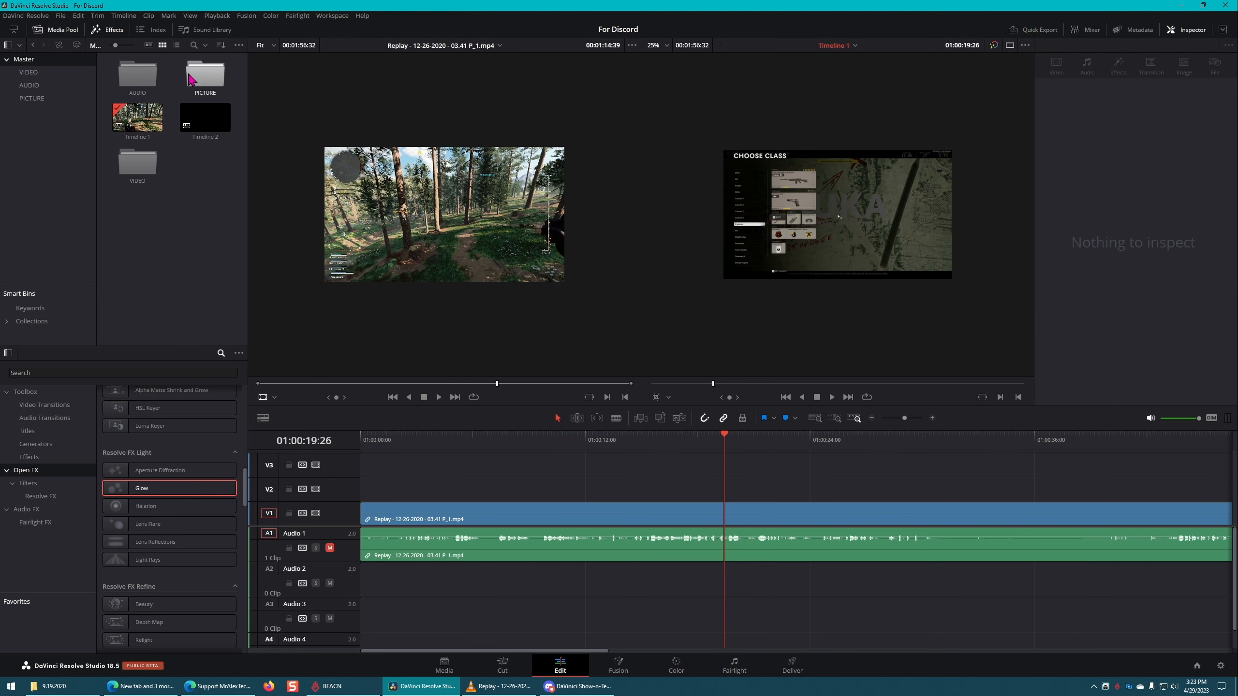
click(148, 79)
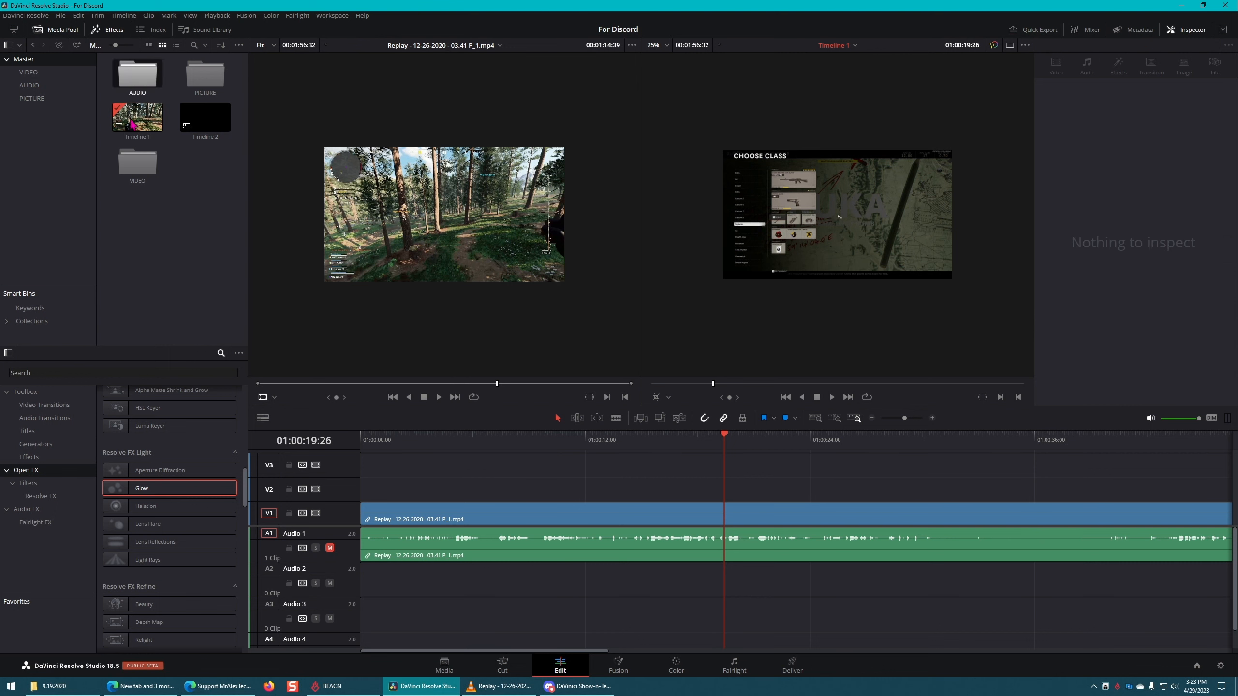
click(127, 181)
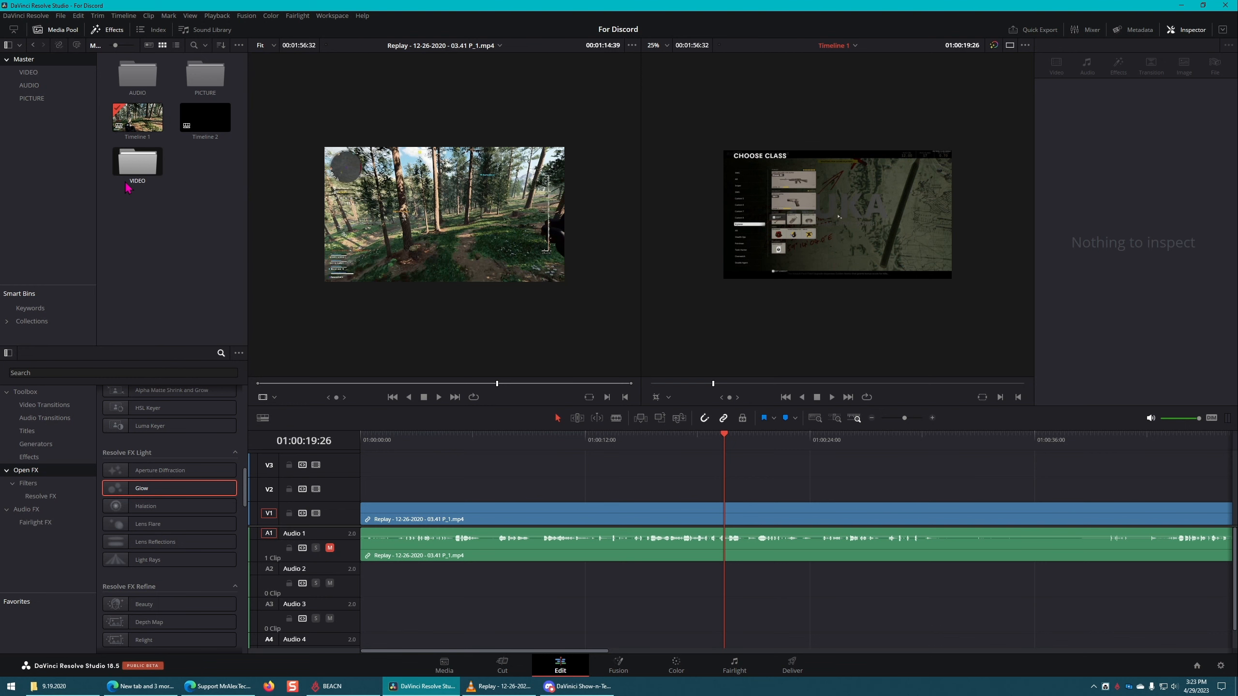
click(148, 126)
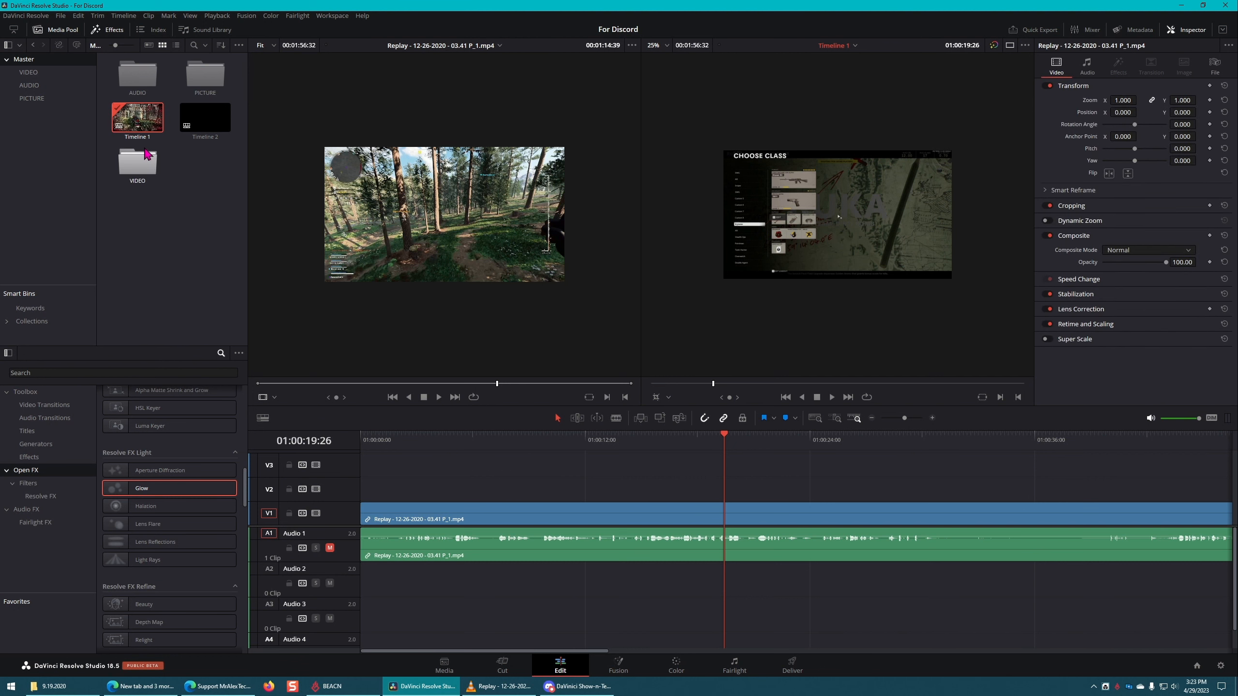
double_click(204, 117)
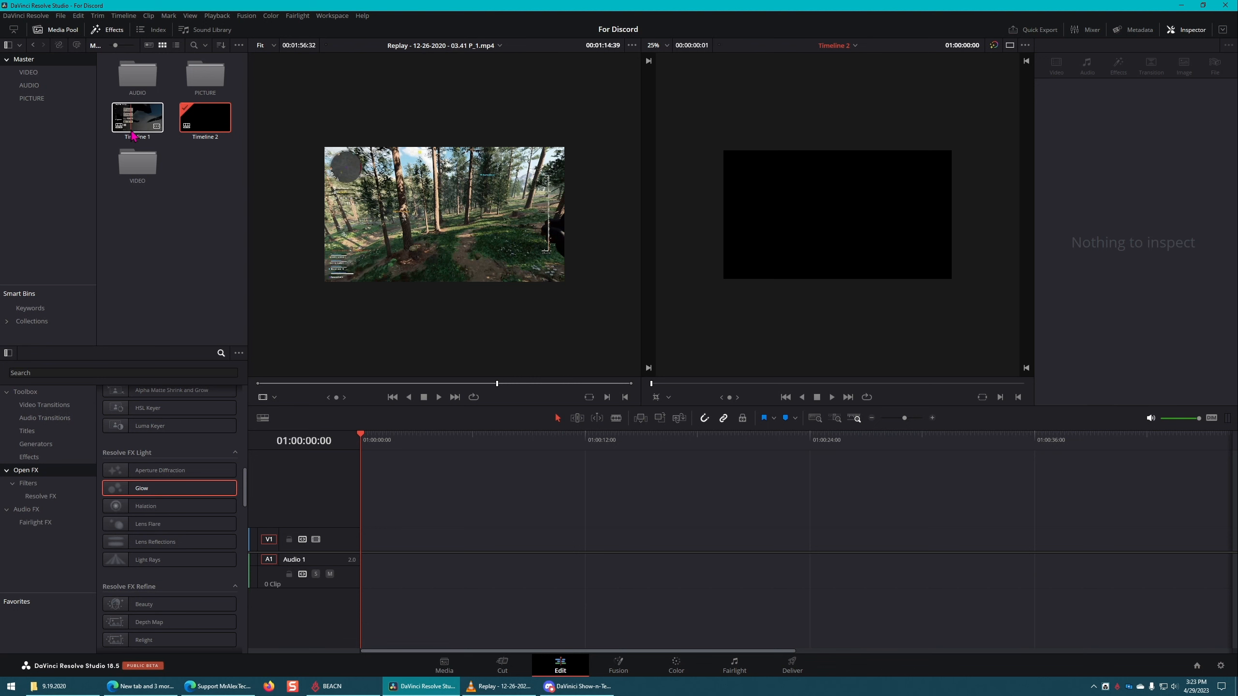
double_click(139, 129)
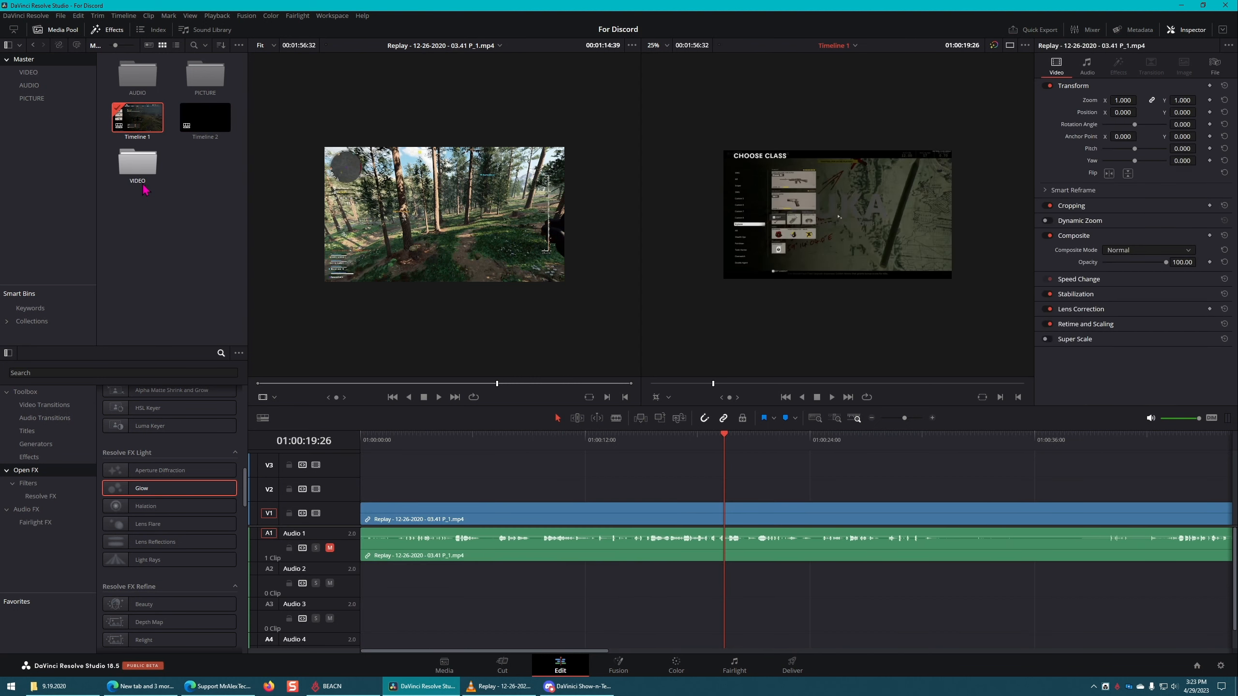
Step: Delete Timeline 2 from the Master bin, and move the playhead to the start of Timeline 1
right_click(209, 116)
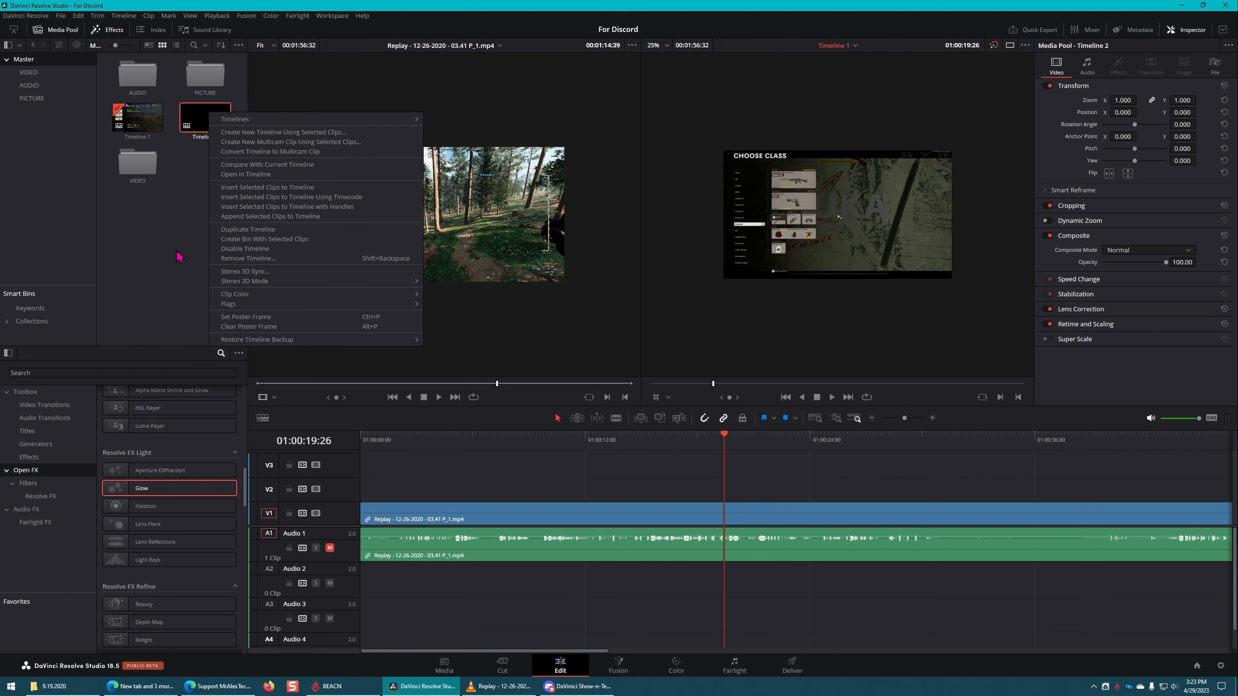
click(177, 254)
click(216, 126)
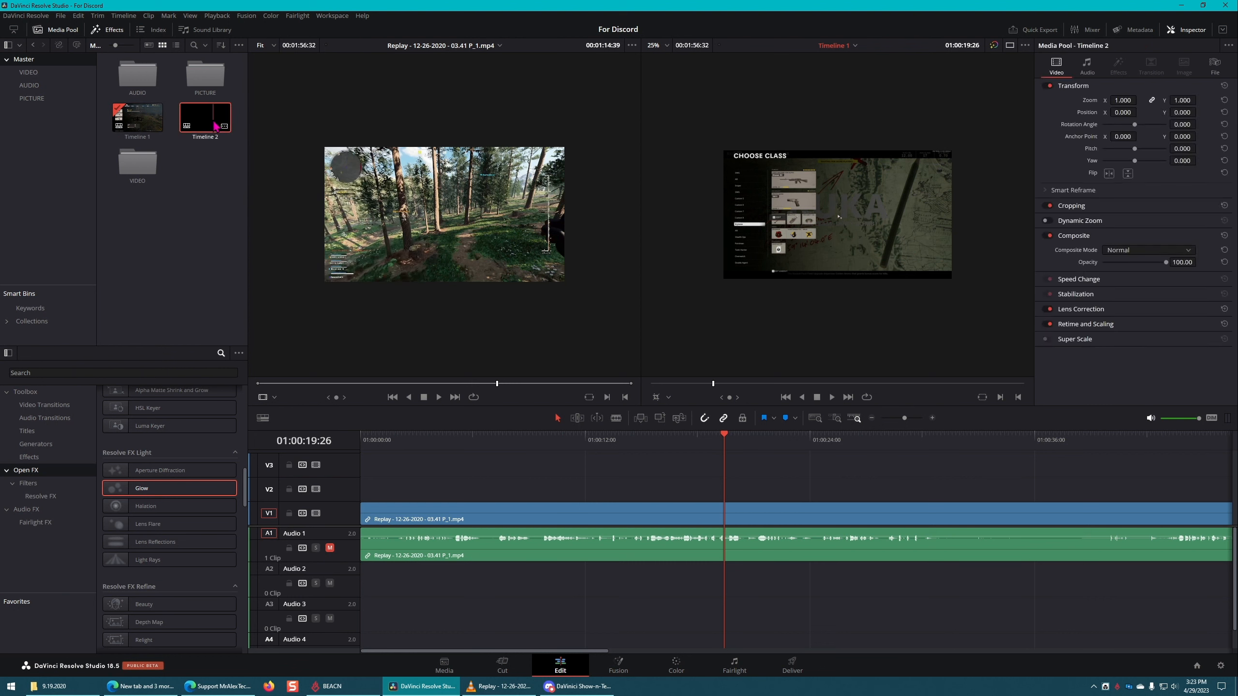
key(Delete)
click(709, 388)
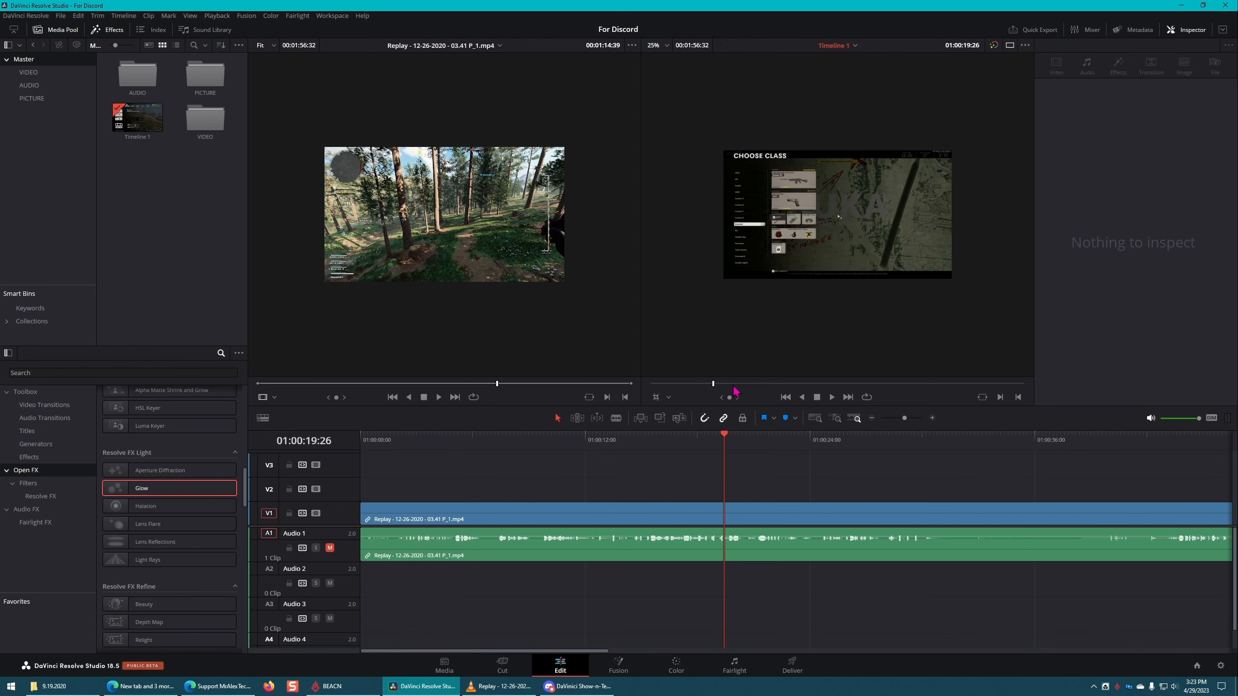
click(661, 466)
drag(731, 438, 274, 418)
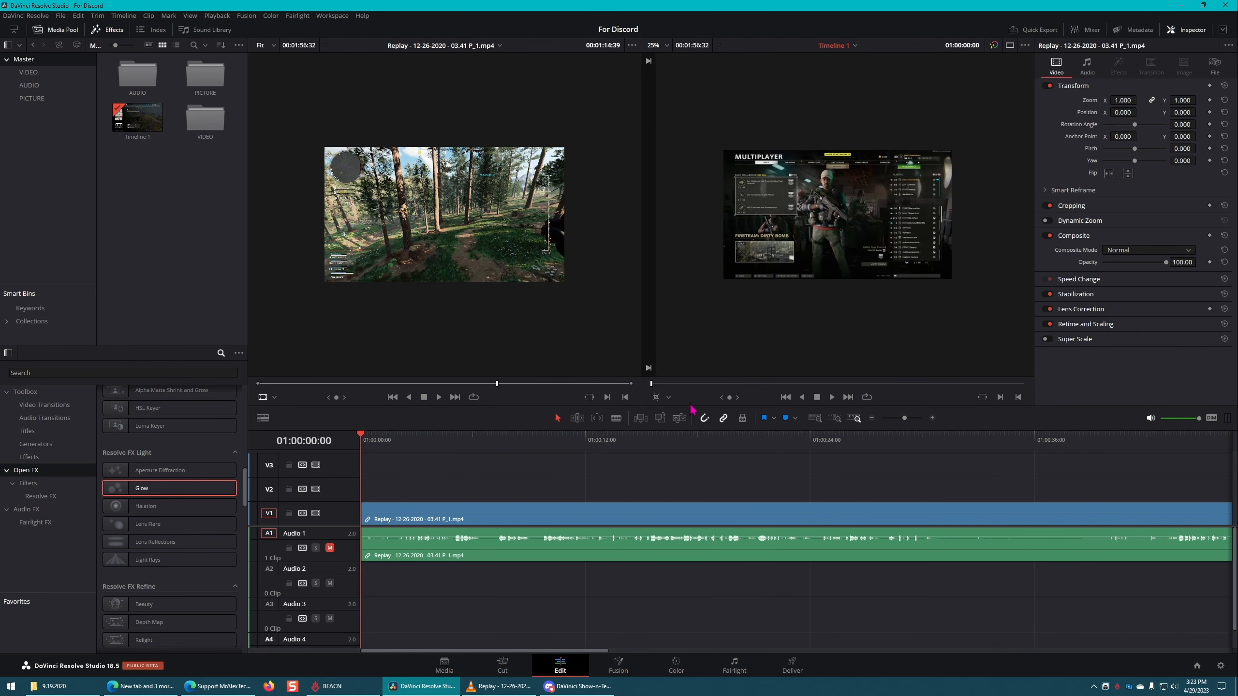
Step: Examine the gameplay clip's node graph on the Color page and in Fusion, and return to the Edit page
click(687, 668)
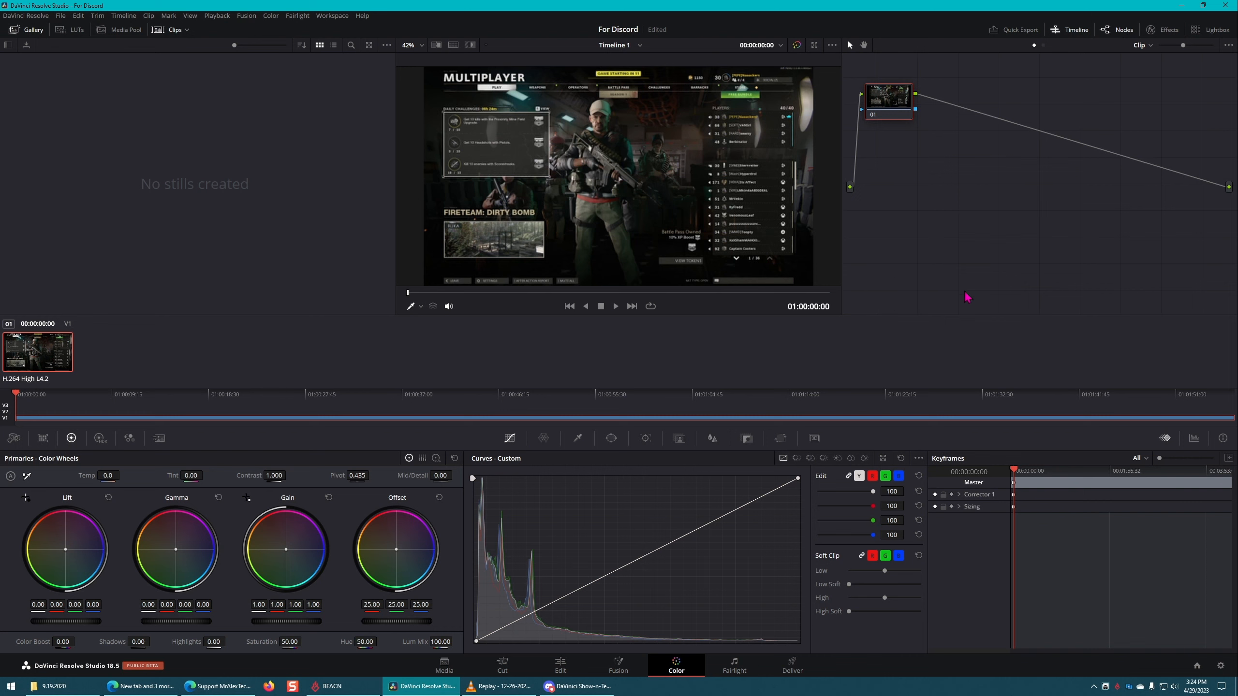
mouse_move(887, 105)
mouse_down()
mouse_move(930, 146)
mouse_move(909, 104)
mouse_up()
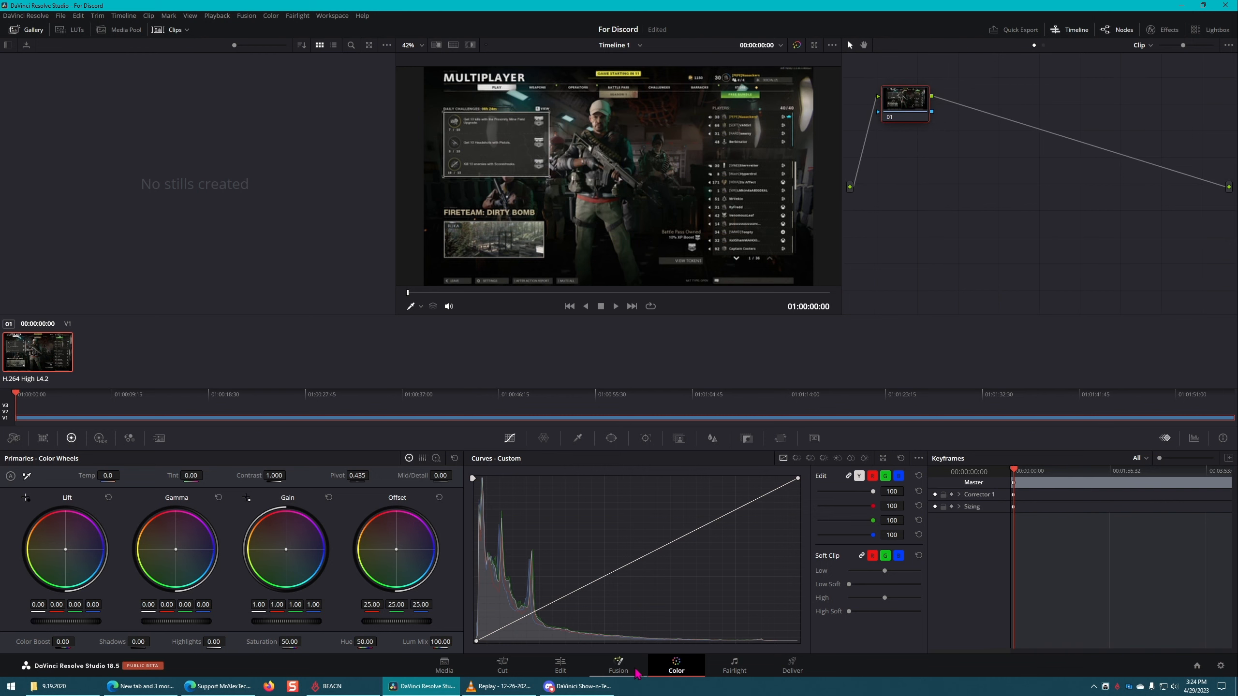
click(621, 667)
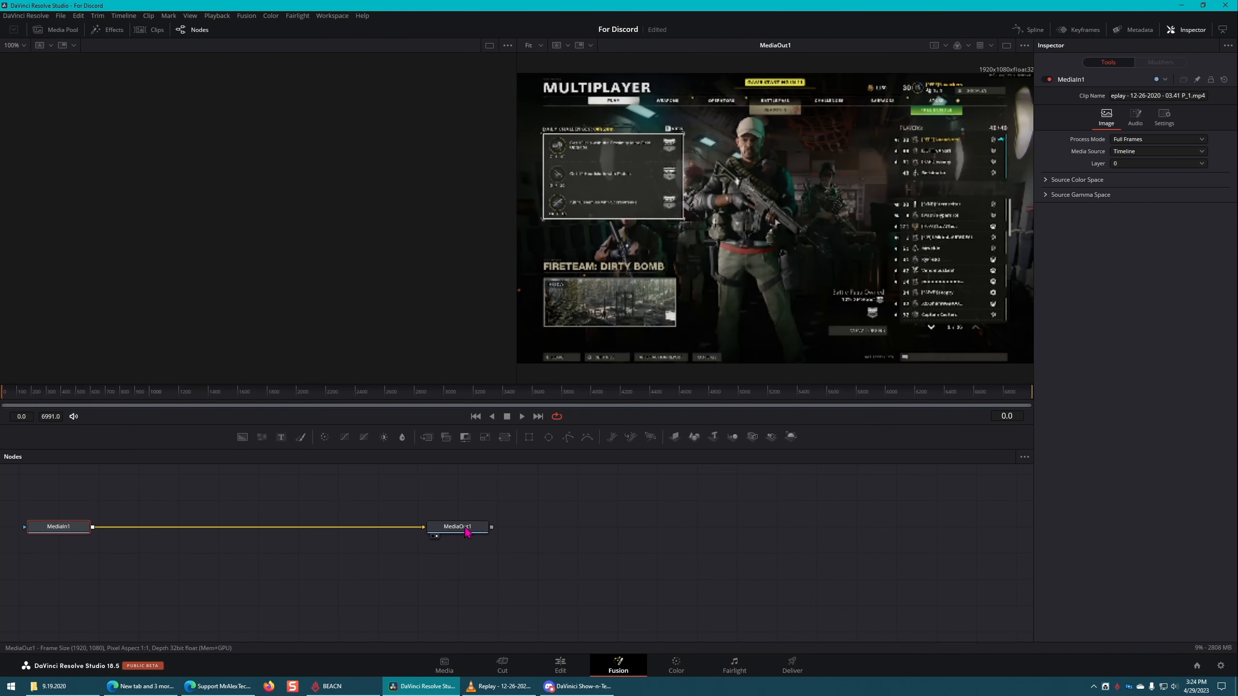
click(560, 666)
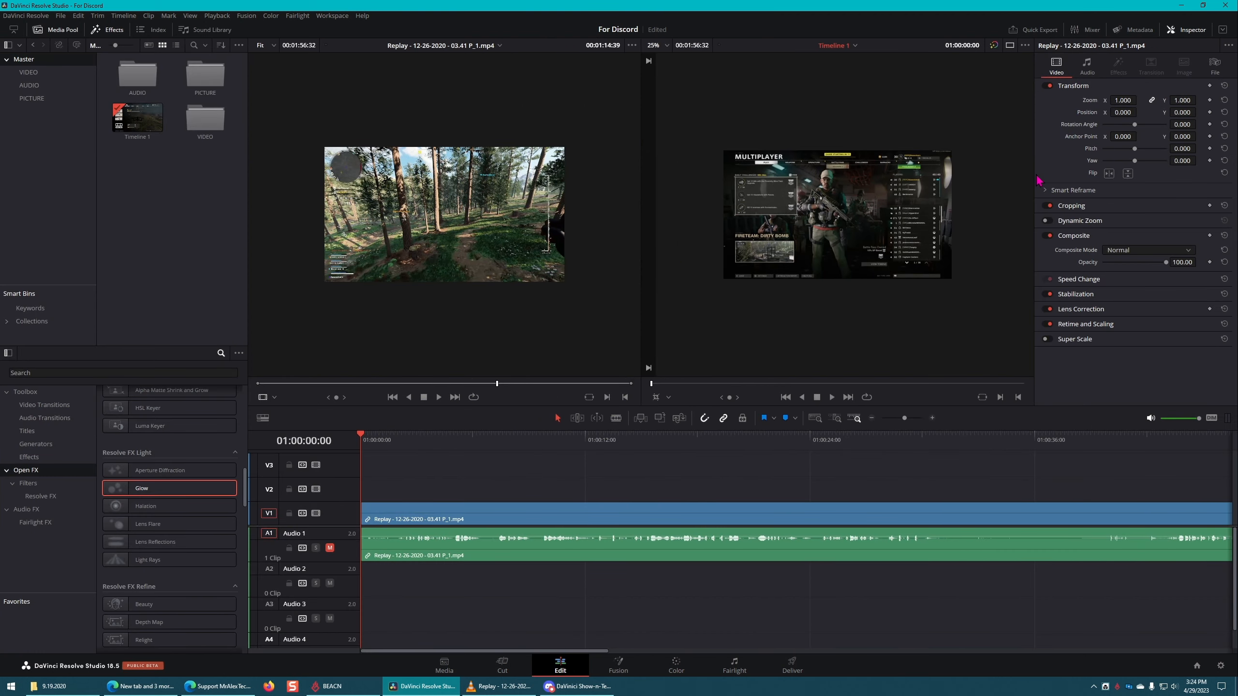
Step: Move the playhead to 01:01:44:00 on the Color page's timeline, and return to the Edit page
click(676, 666)
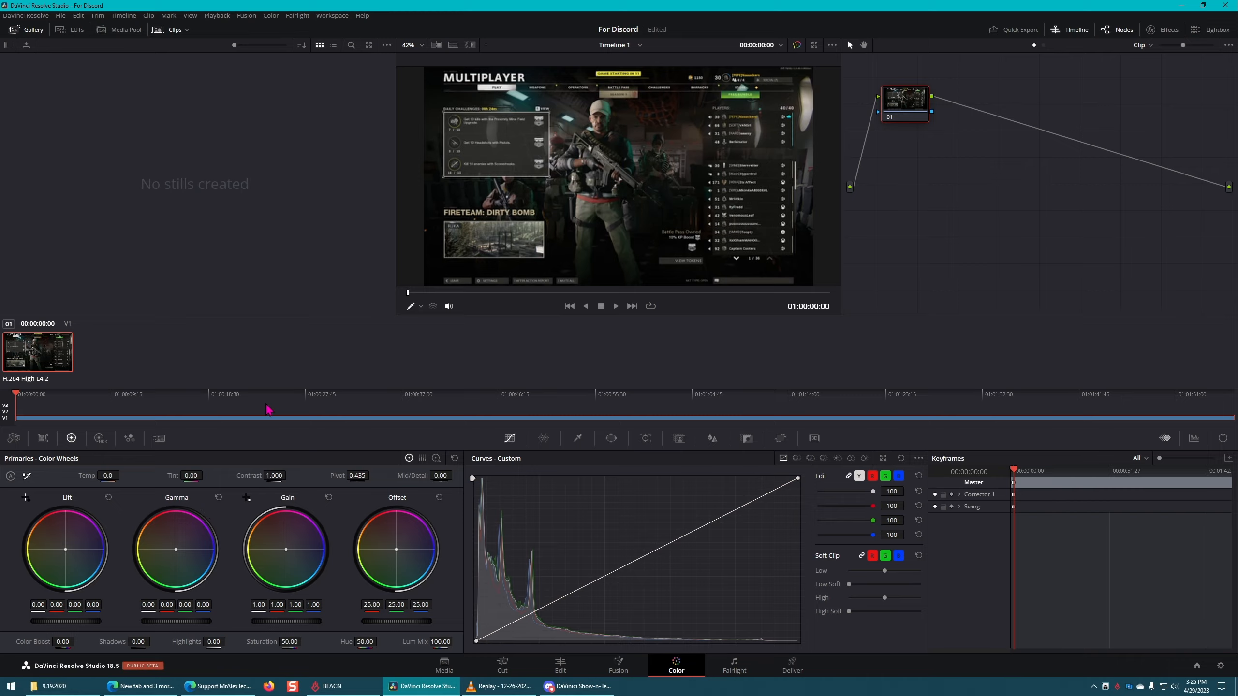
click(608, 415)
drag(648, 415, 1104, 382)
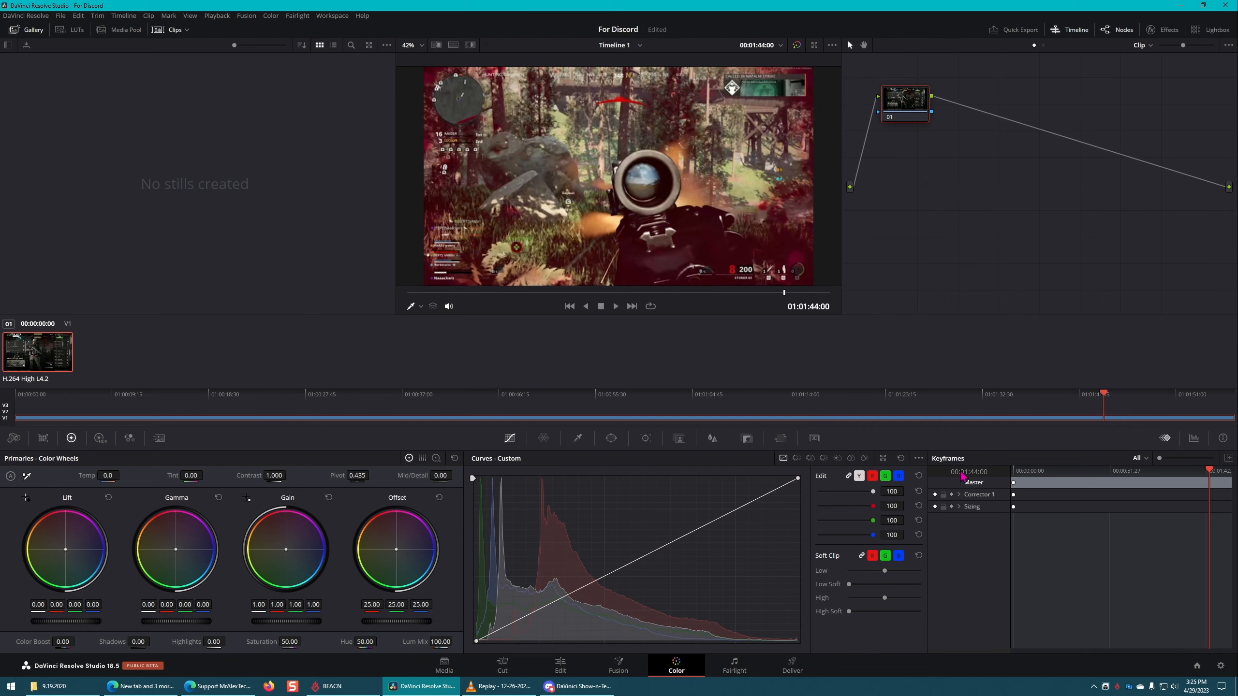
click(560, 666)
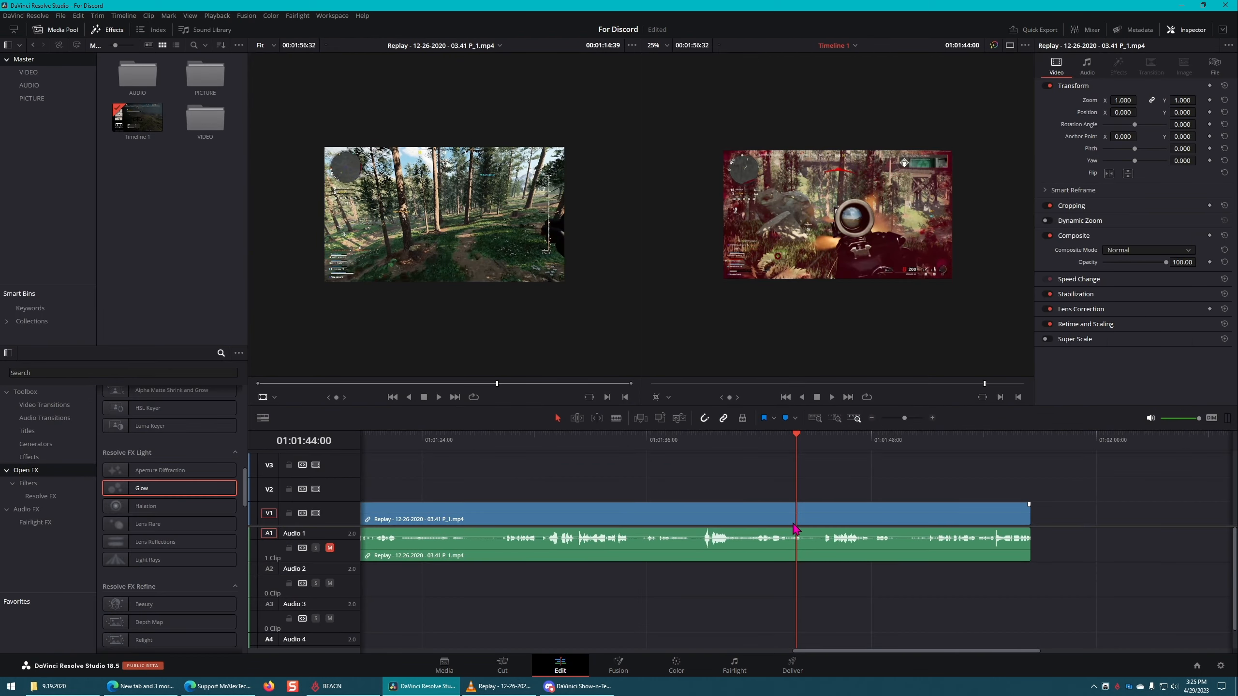
Step: Split the Replay clip at 01:01:44:00 and 01:01:45:50, and open the short middle segment in the source viewer
key(b)
click(797, 518)
click(829, 518)
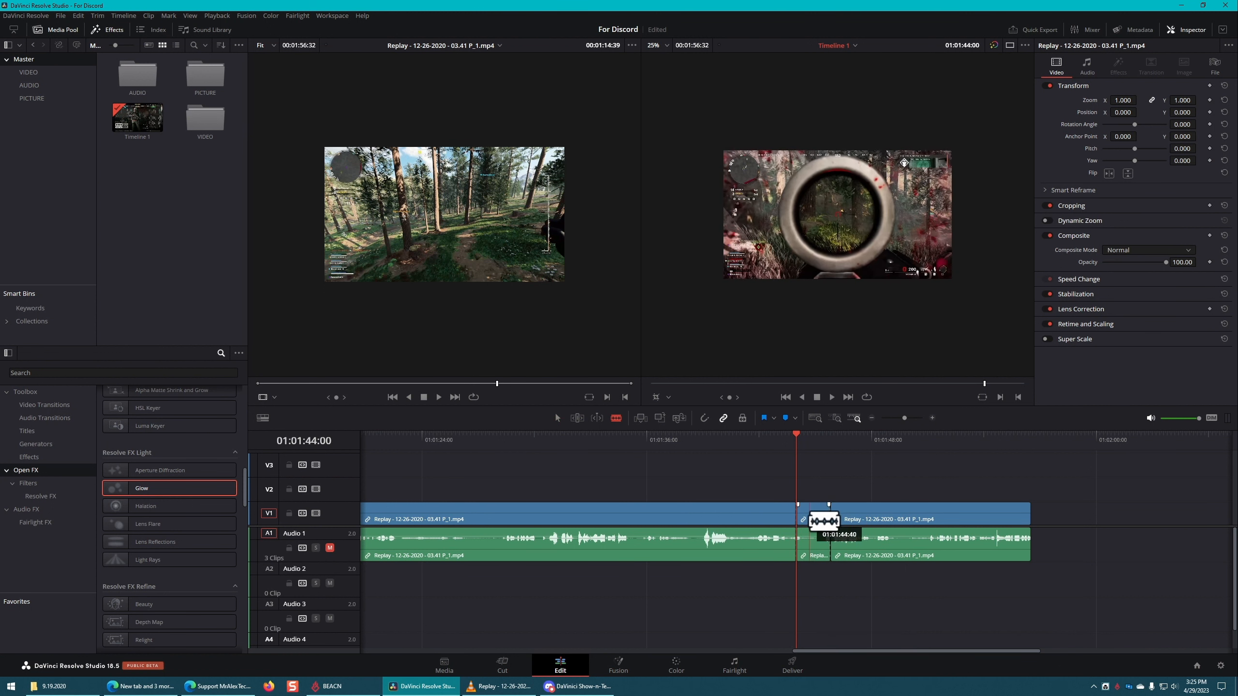
key(a)
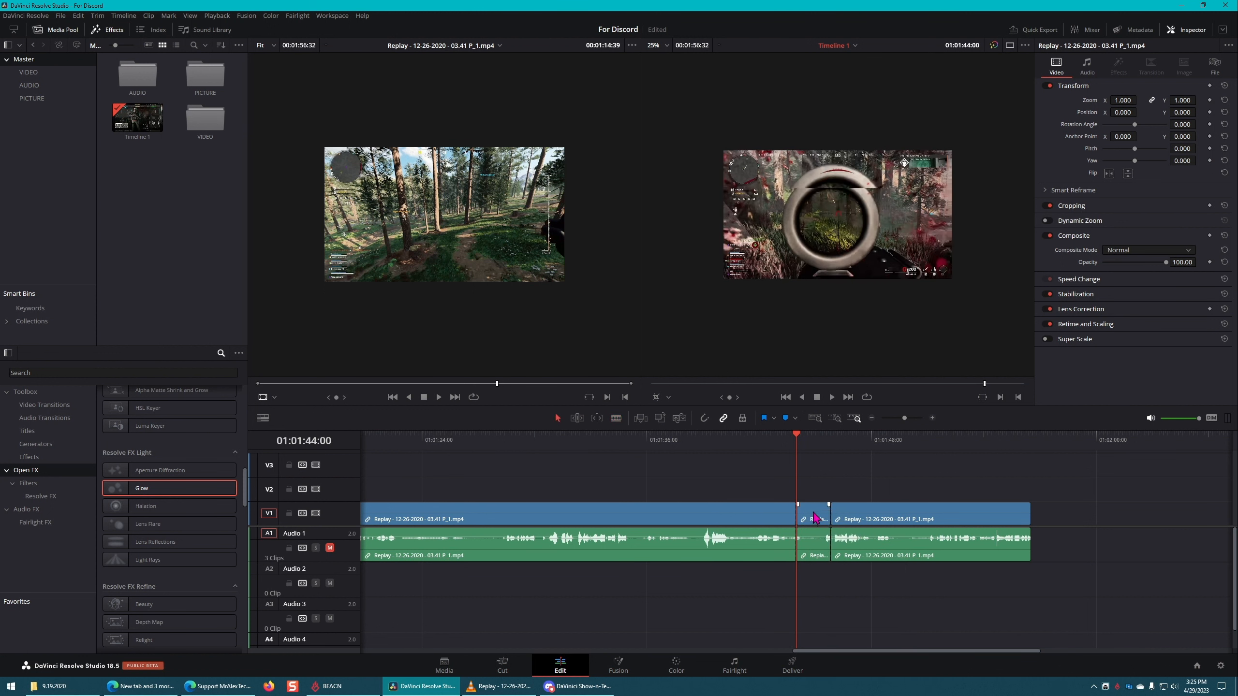
click(815, 514)
double_click(815, 514)
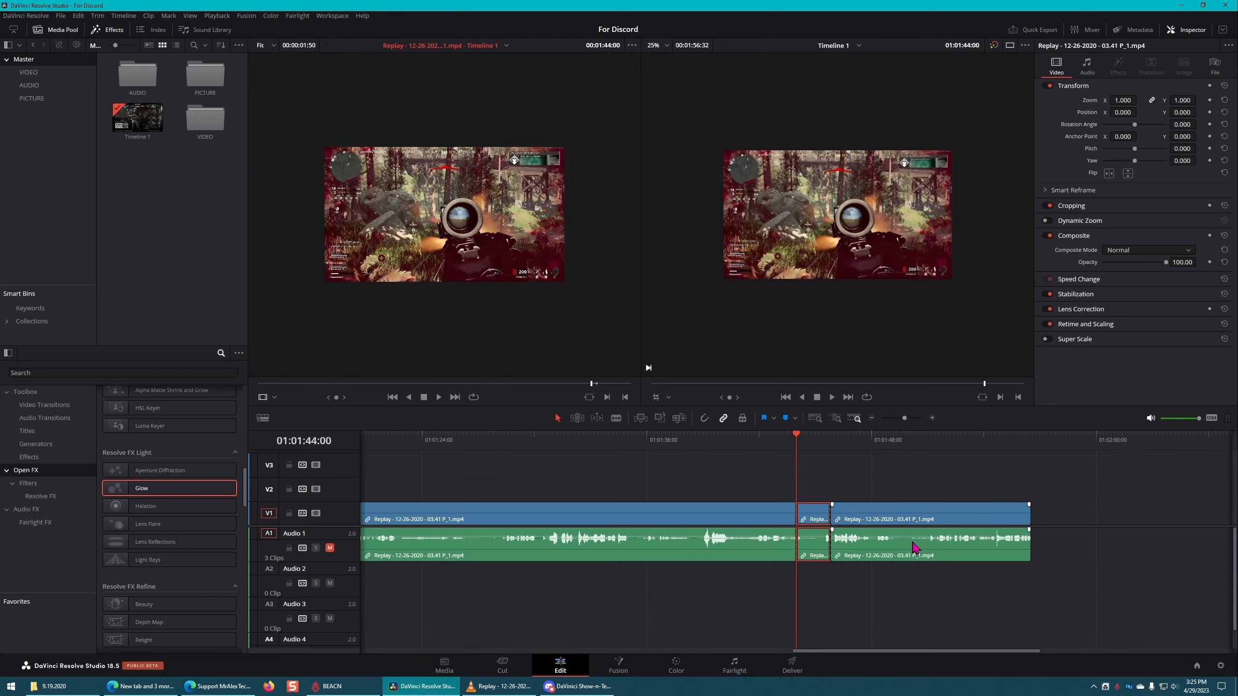
Step: Open the short middle segment on the Color page, and switch its Primaries controls from Color Wheels to Color Bars
click(677, 666)
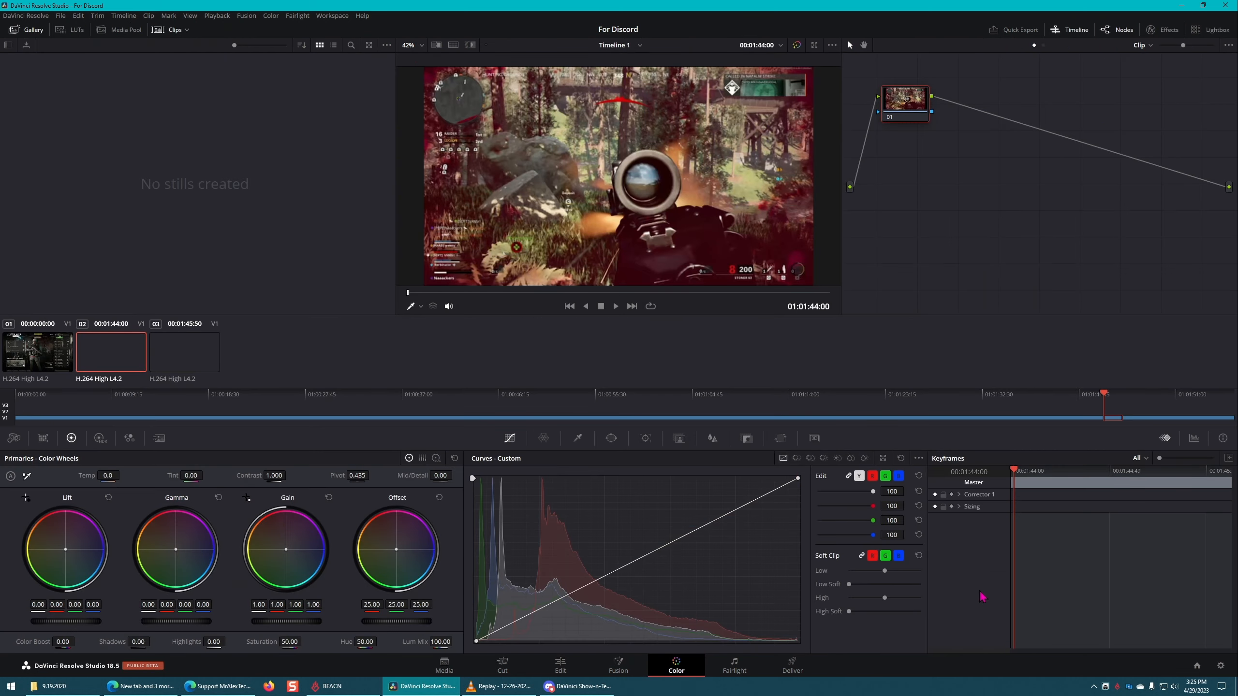
click(423, 461)
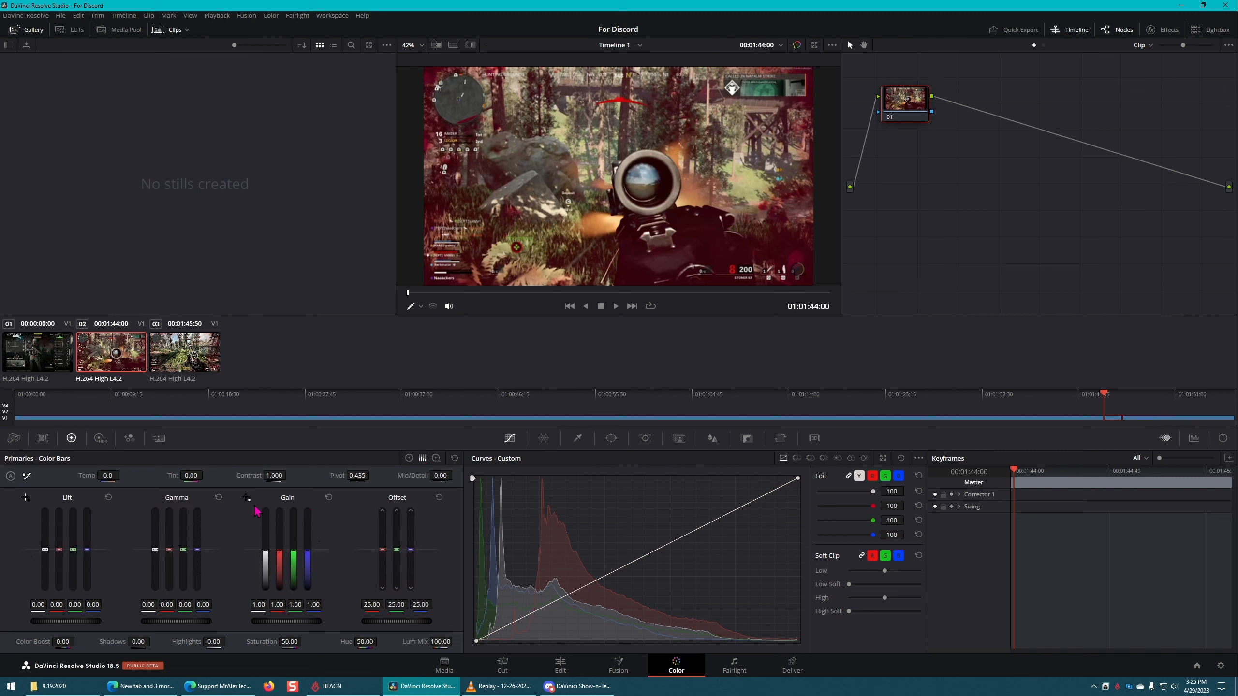
click(409, 459)
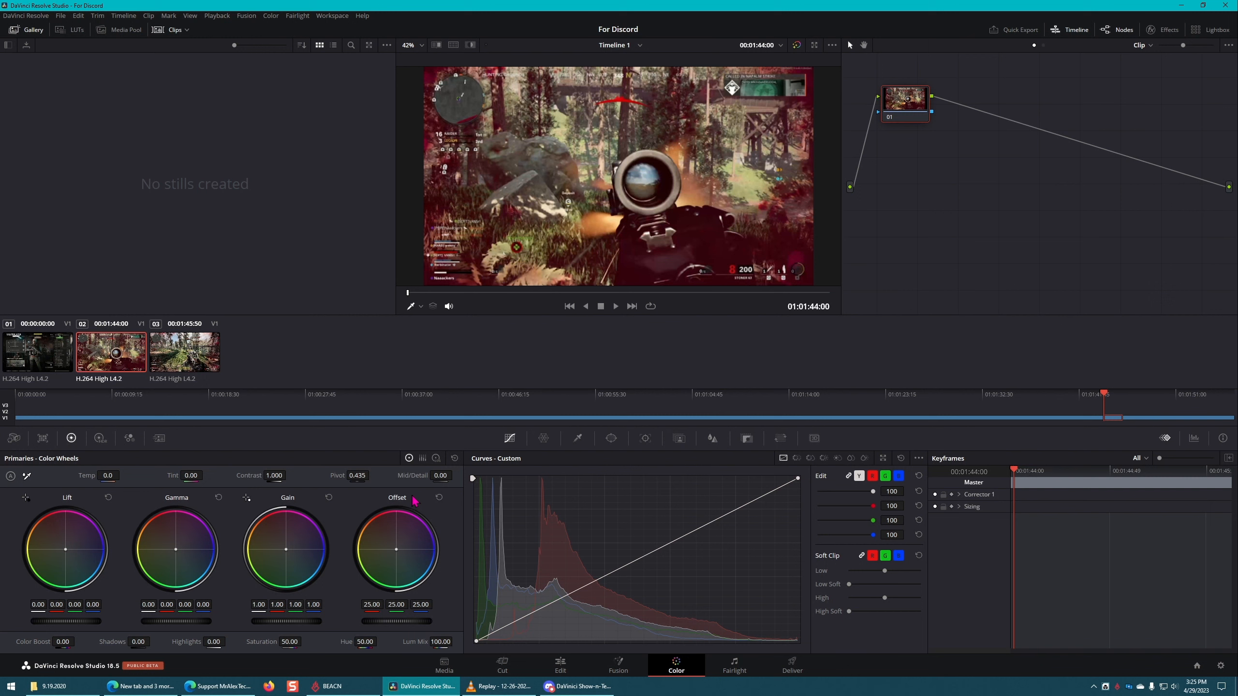
click(423, 459)
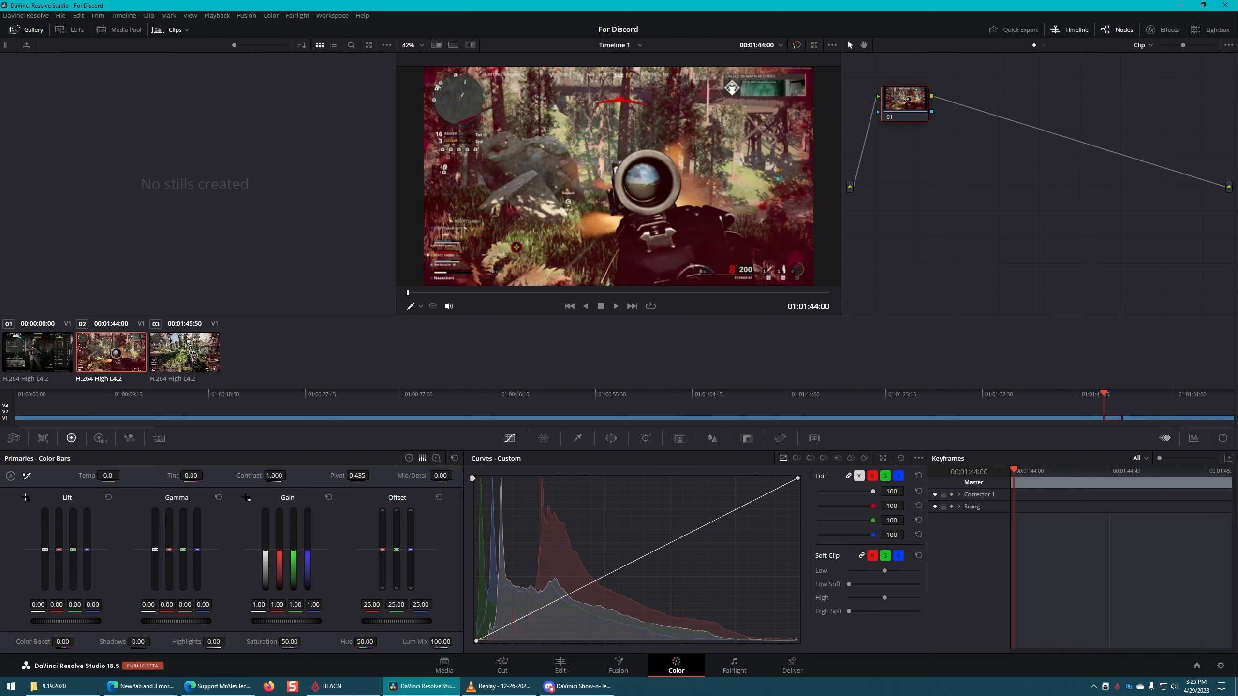
Step: Tint the short segment red by setting its Gain to 3.48 for red, 0.01 for green and 0.01 for blue
drag(280, 550, 279, 509)
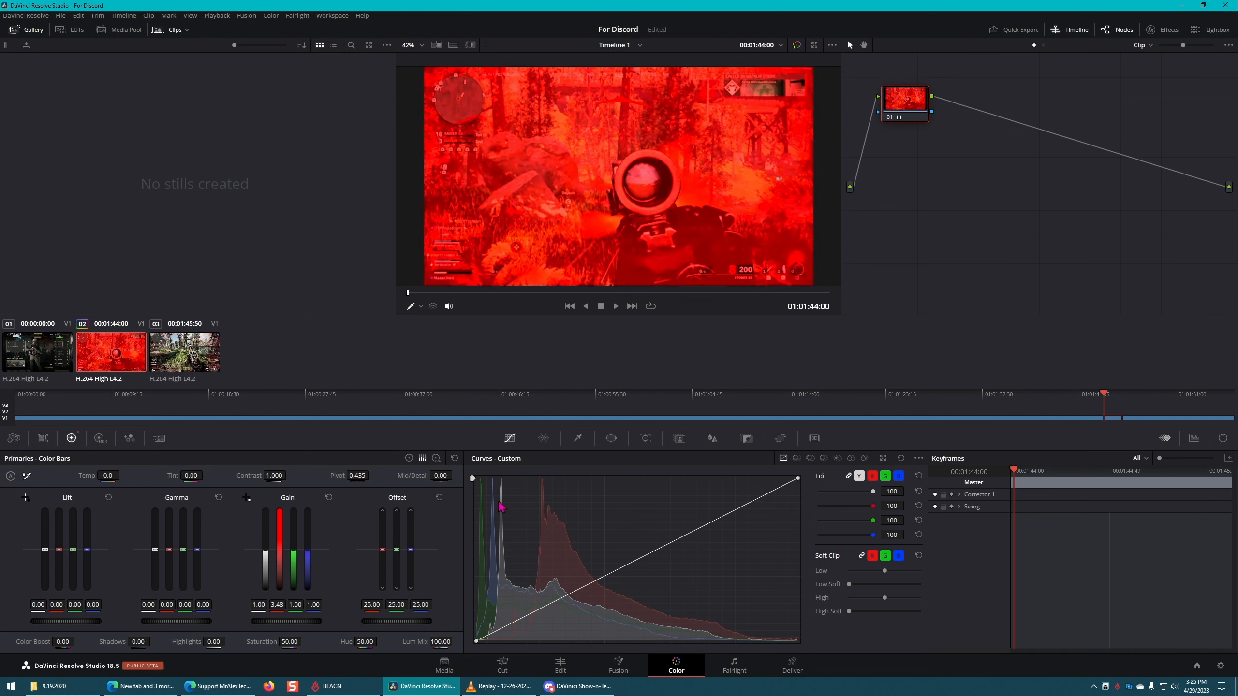
drag(293, 566, 294, 599)
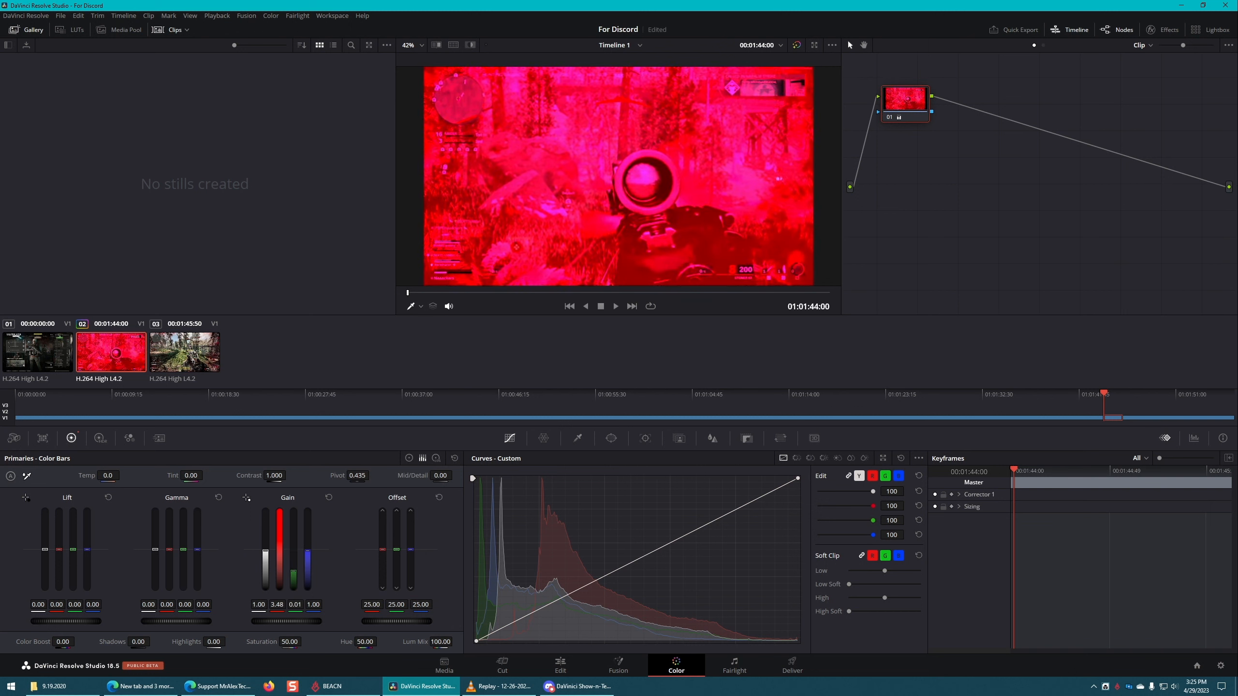
drag(307, 554, 308, 570)
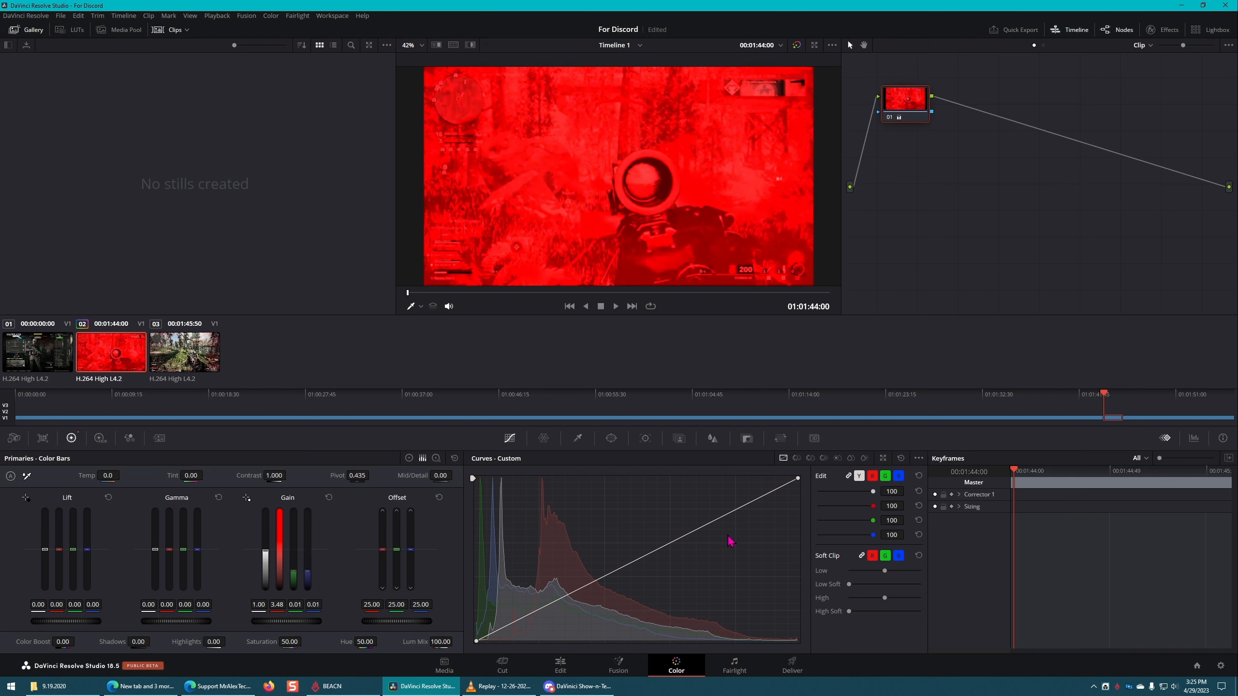
Step: Undo the blue, green and red Gain changes on the short segment
key(ctrl+z)
key(ctrl+z)
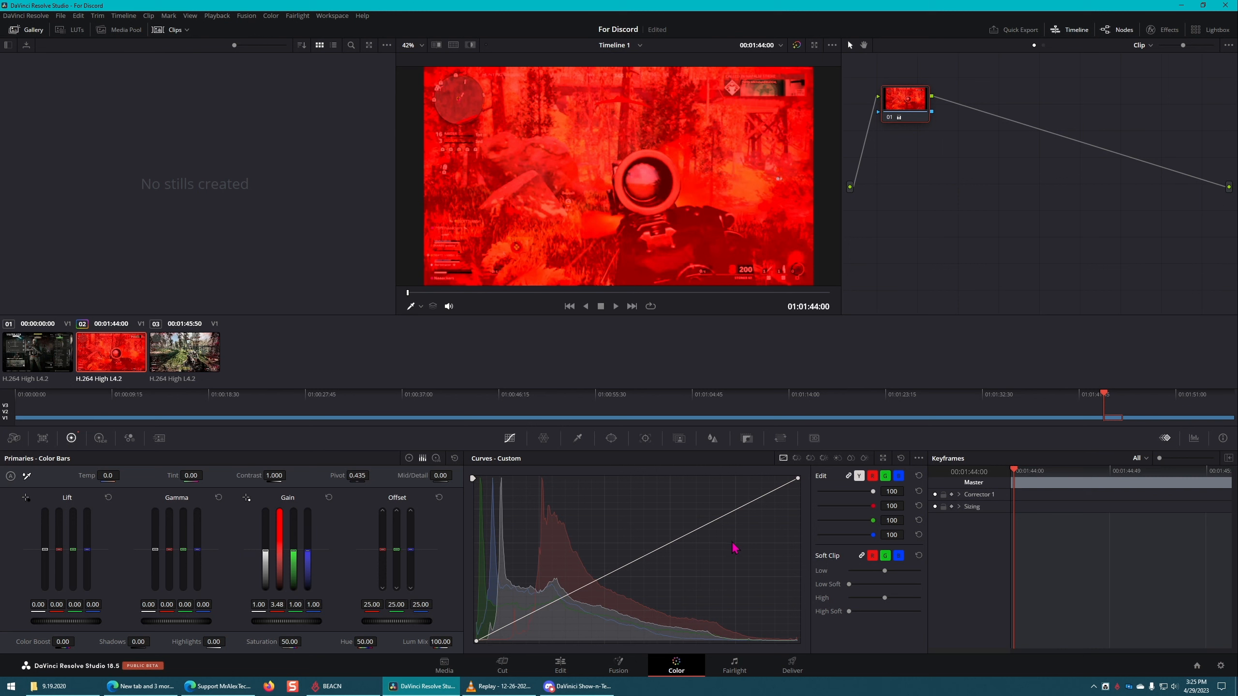
key(ctrl+z)
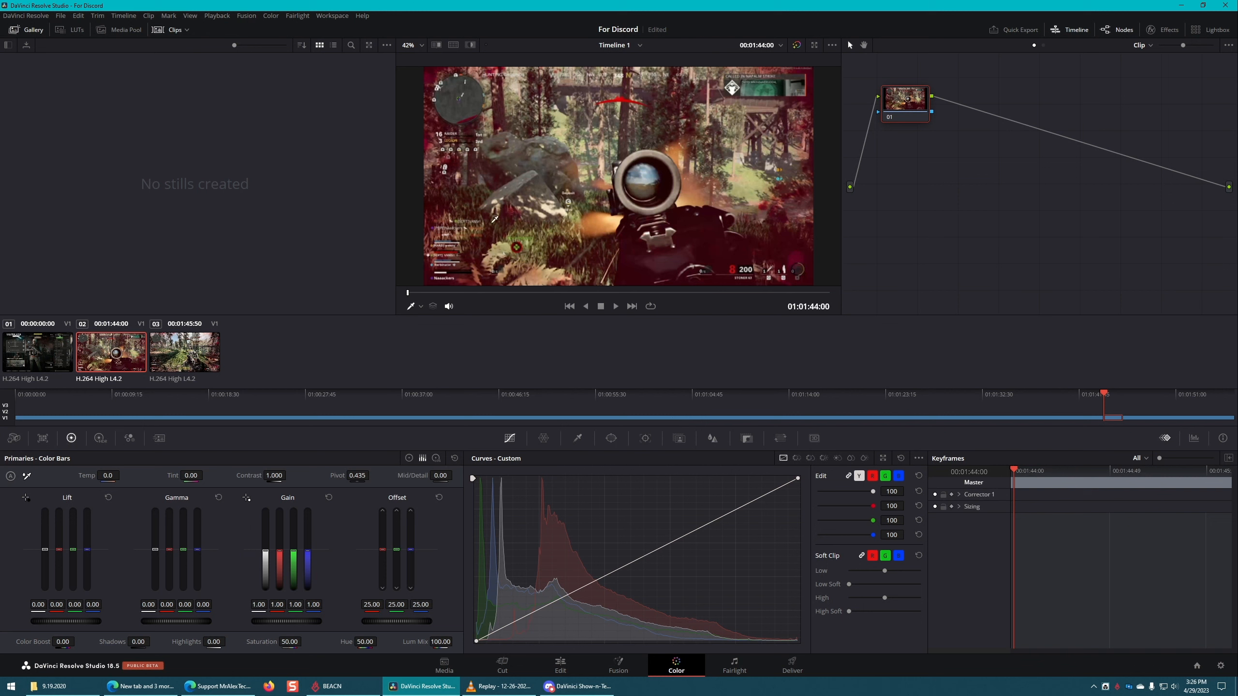
Step: Look through the System and User preferences up to the Project Save and Load settings, and close them without saving
click(37, 18)
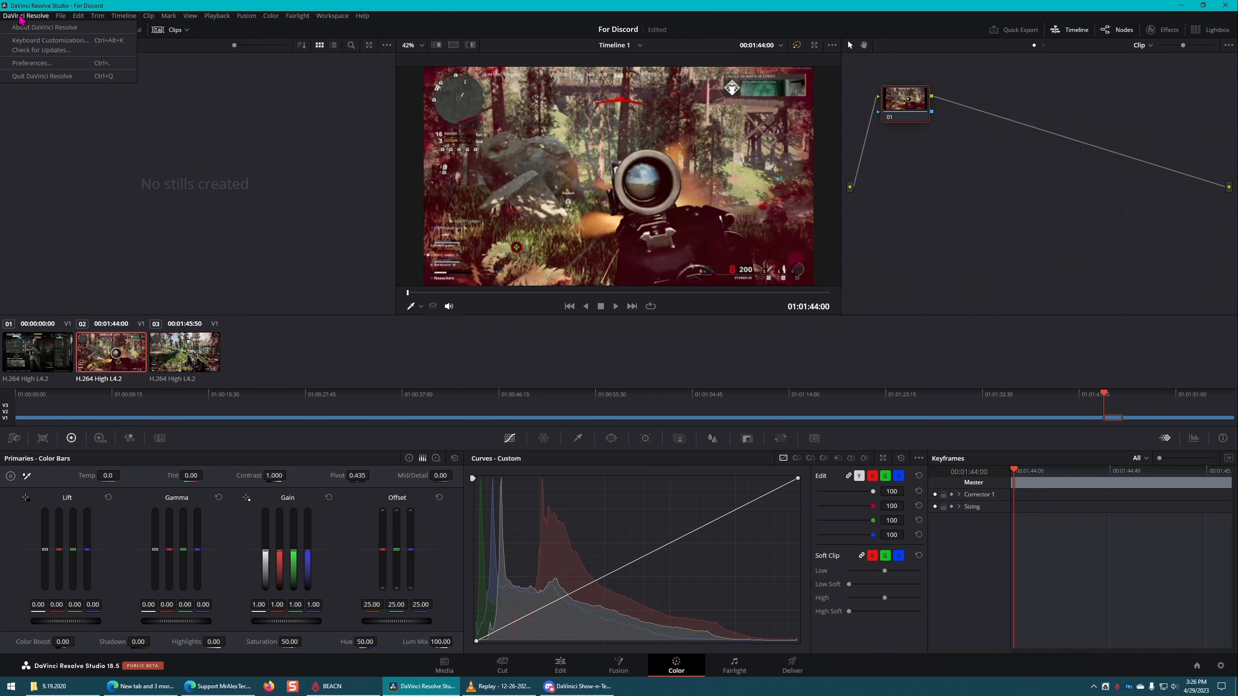
click(25, 66)
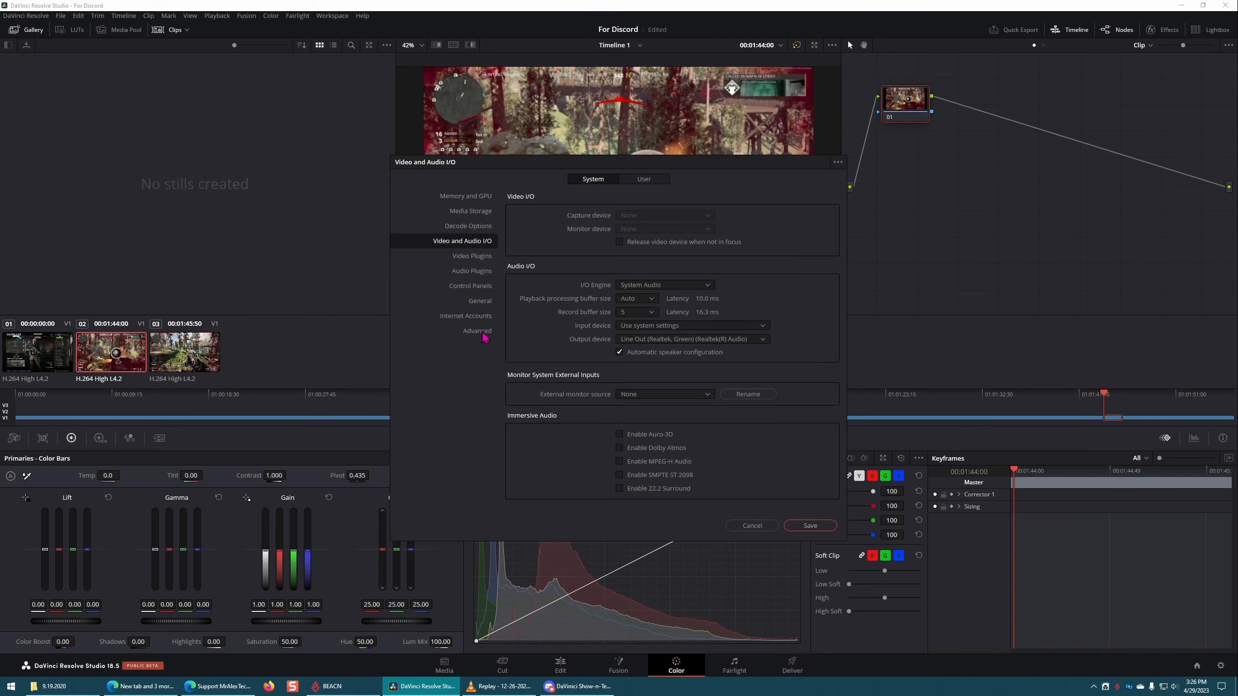
click(483, 332)
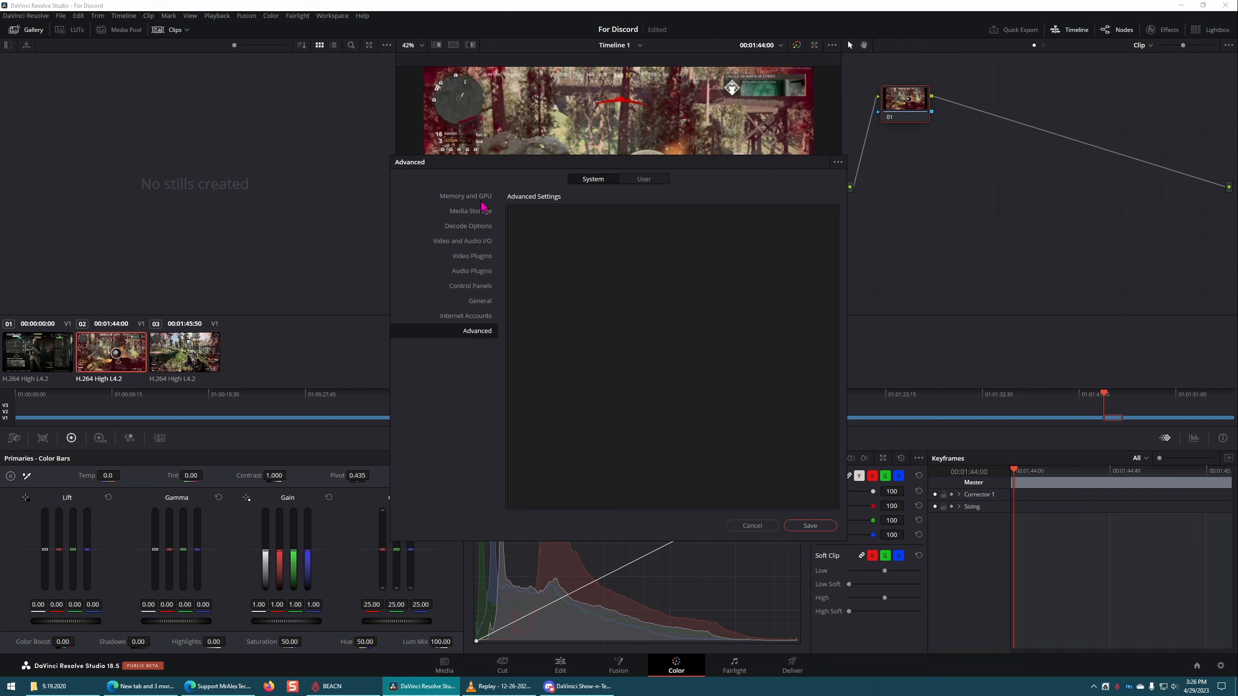
click(483, 199)
click(644, 179)
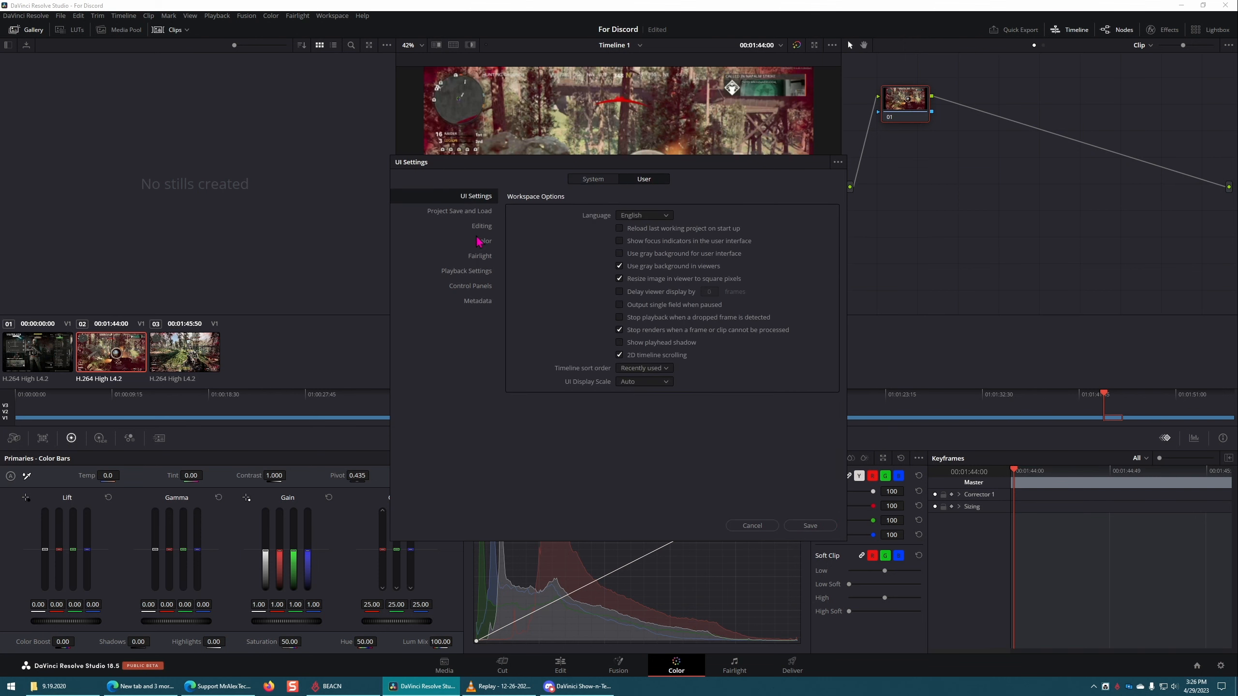
click(481, 216)
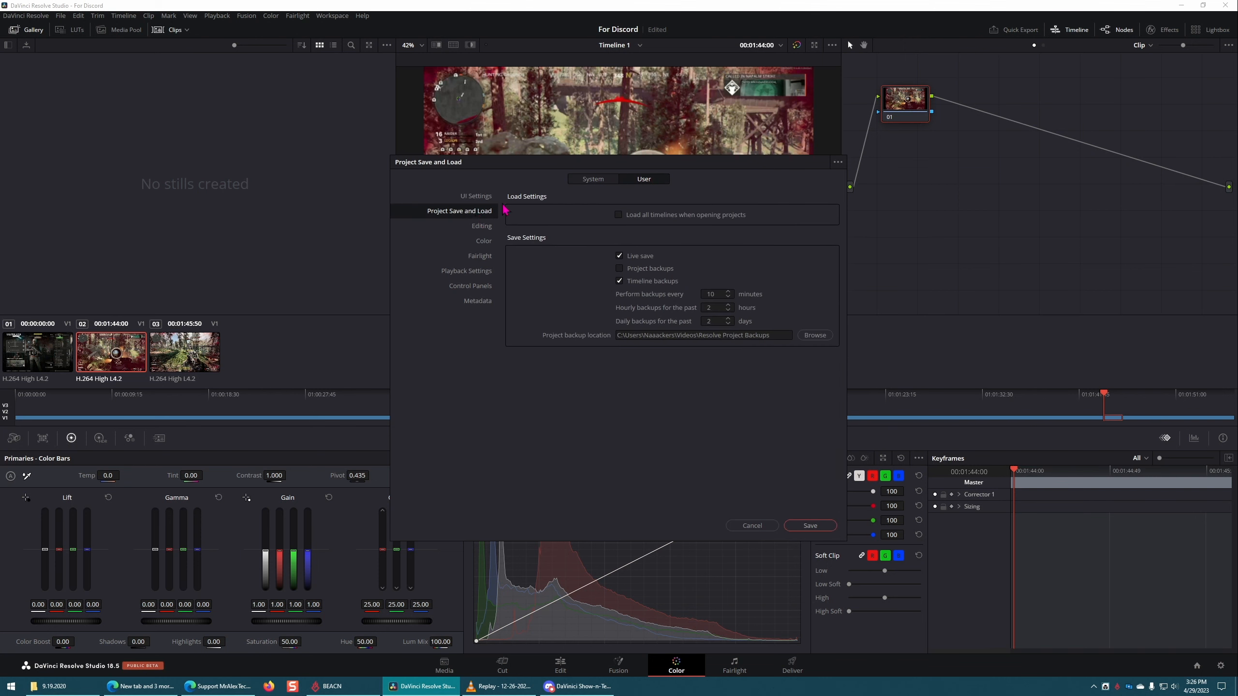
click(767, 527)
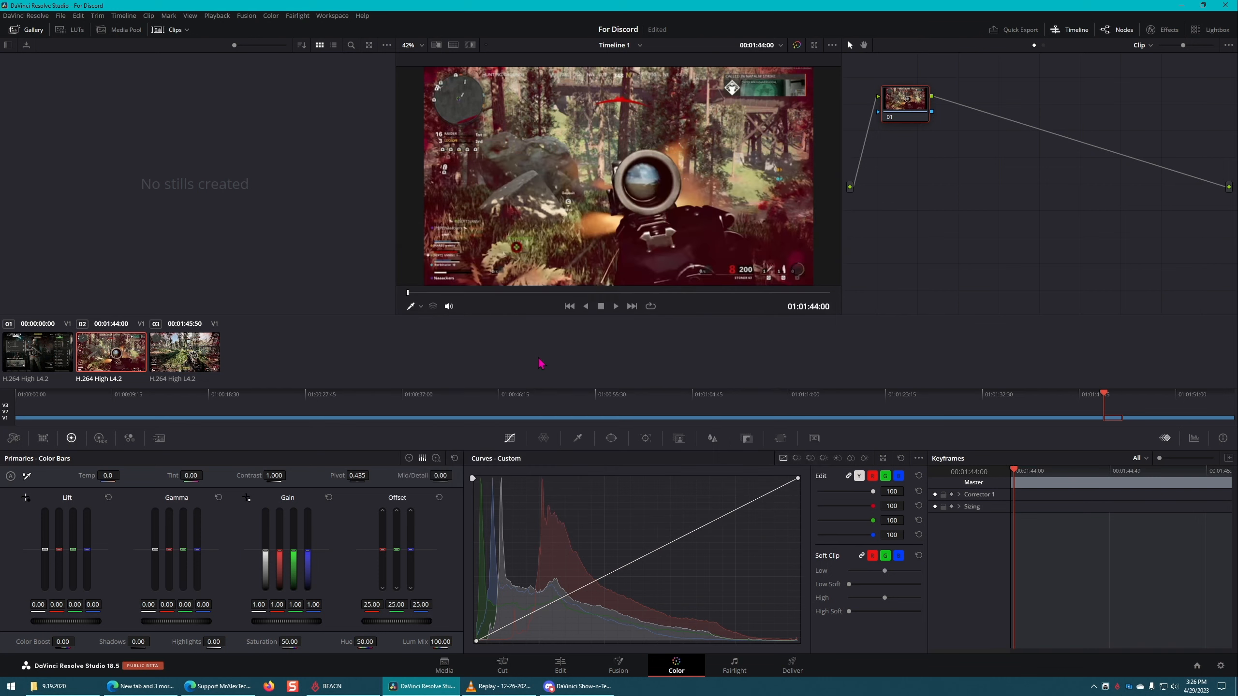
Step: Try enabling project backups in the Project Save and Load preferences, and discard the change
click(36, 16)
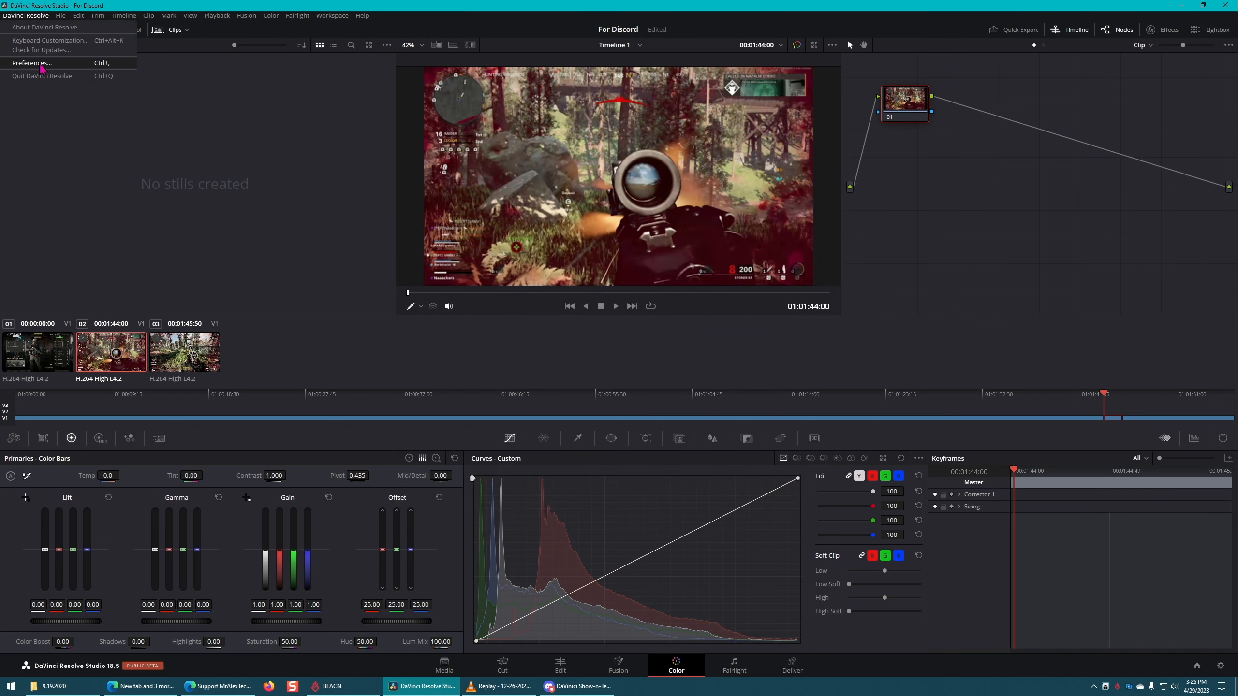
click(41, 62)
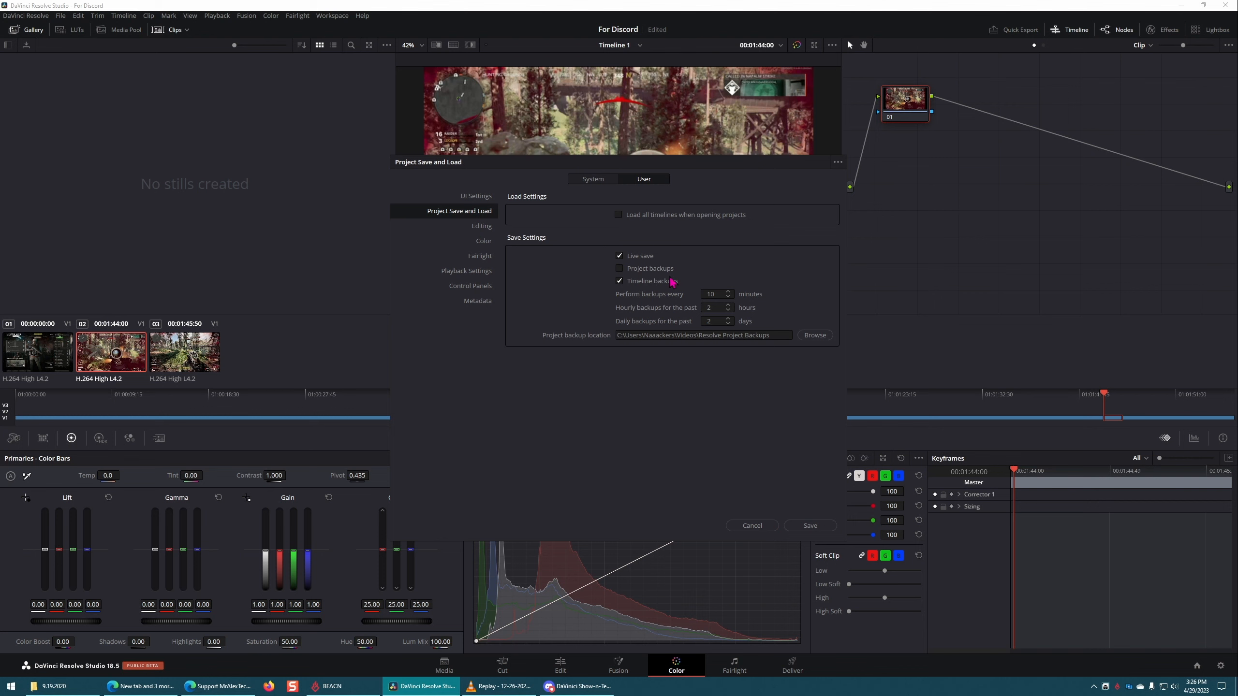
click(656, 270)
click(758, 526)
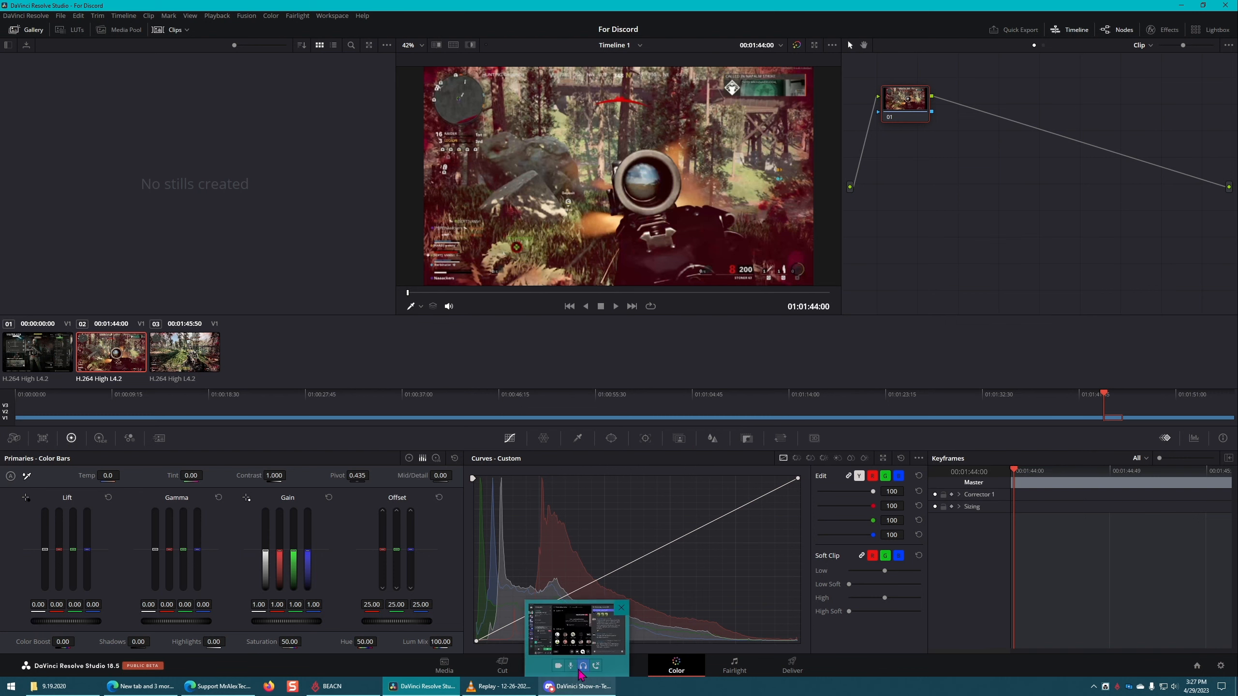
Step: On the Edit page, shift the last segment about 4.5 seconds to the right, and place the short segment inside the gap on V1
click(560, 666)
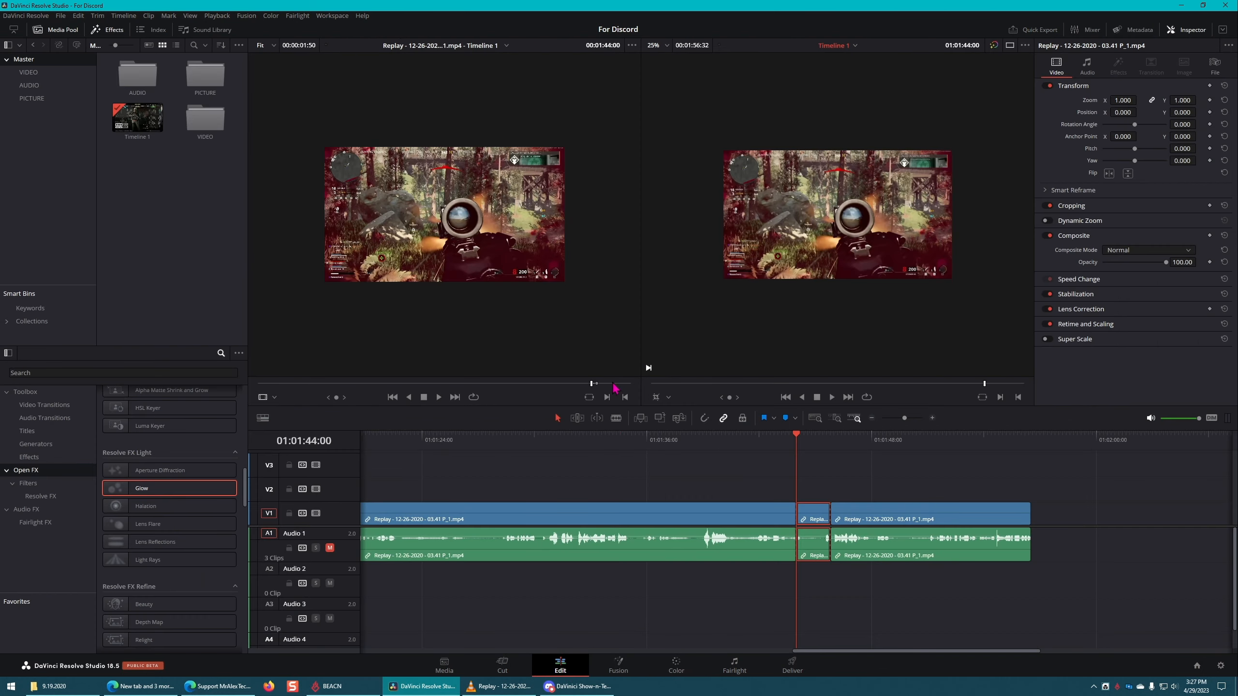
drag(884, 526, 950, 520)
drag(813, 520, 856, 494)
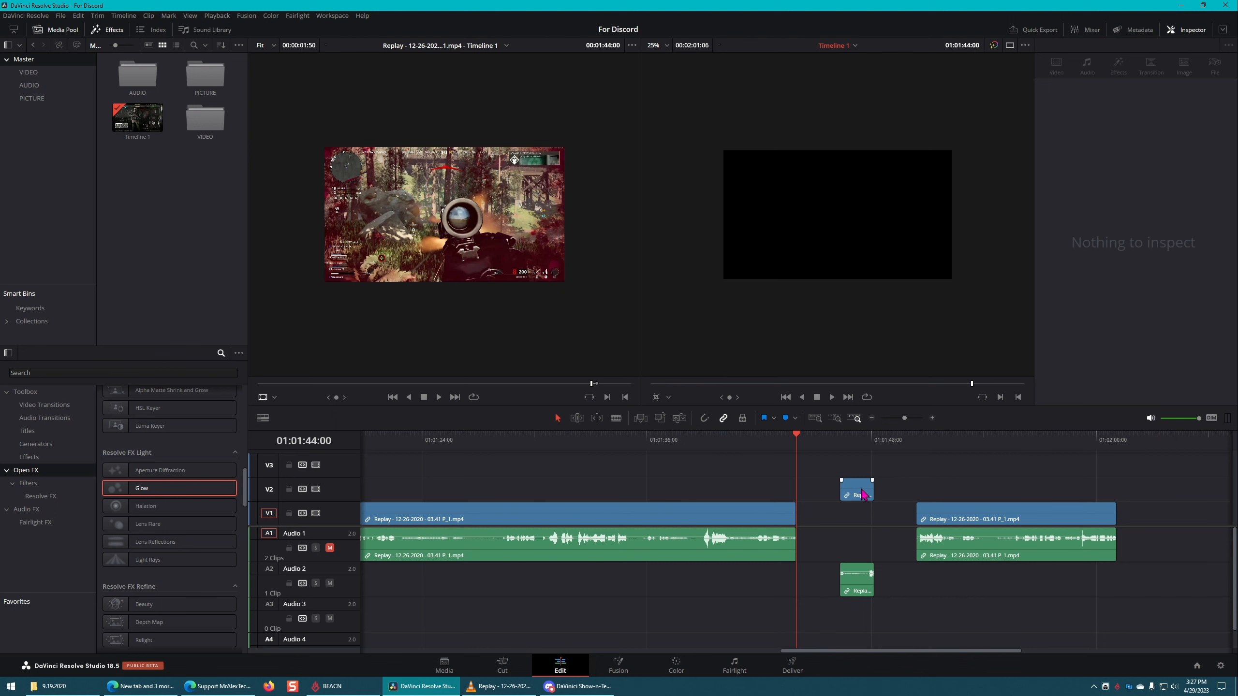
drag(861, 494, 830, 512)
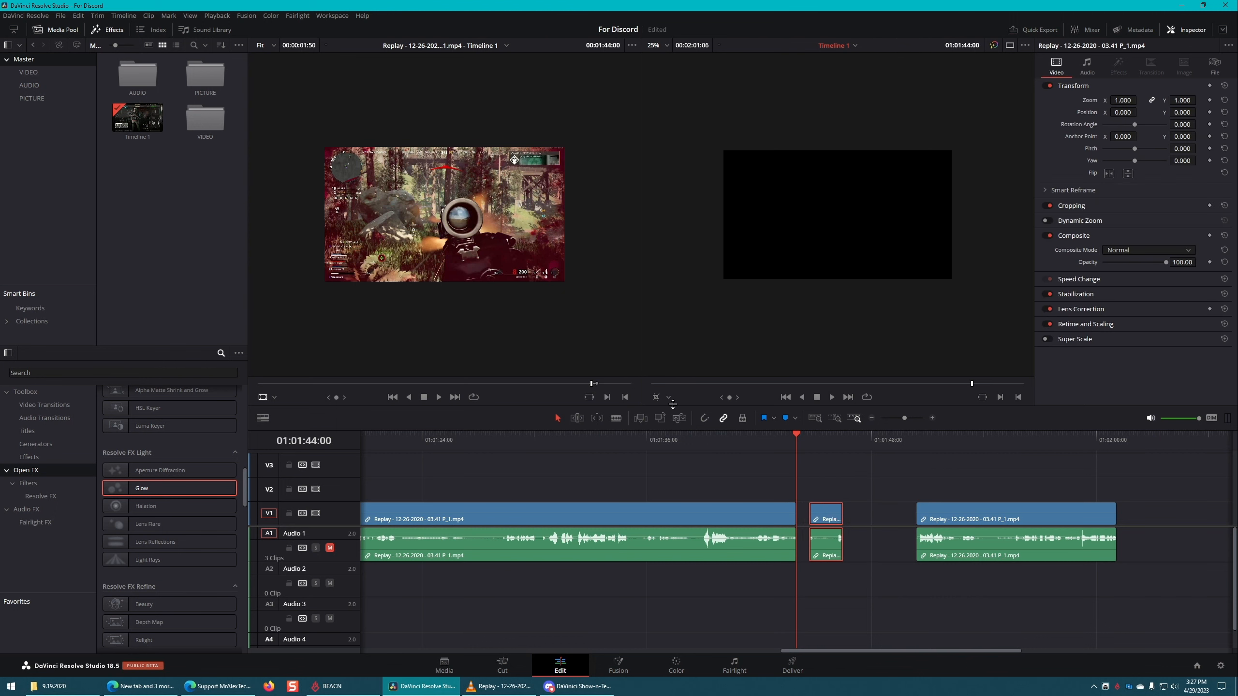
Step: Turn on snapping, close the gaps between the three segments on V1, and check the joined audio on the Fairlight page
click(704, 417)
mouse_move(832, 516)
mouse_down()
mouse_move(857, 517)
mouse_move(825, 519)
mouse_up()
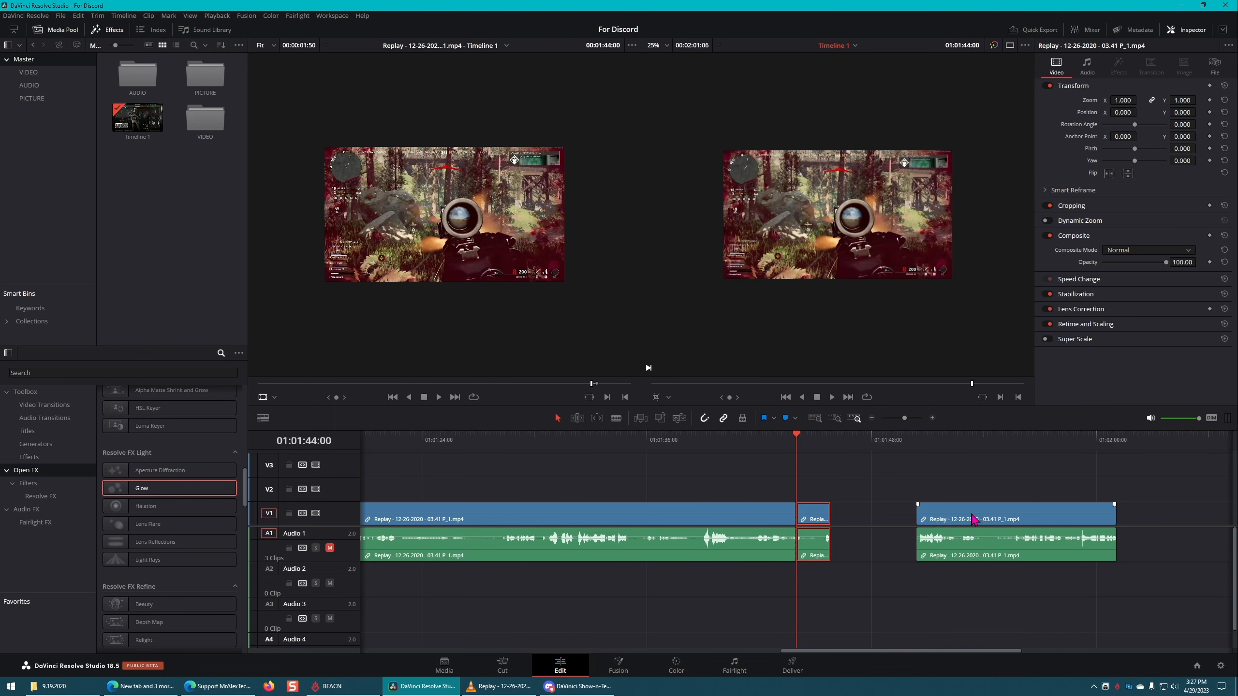
drag(978, 518, 901, 524)
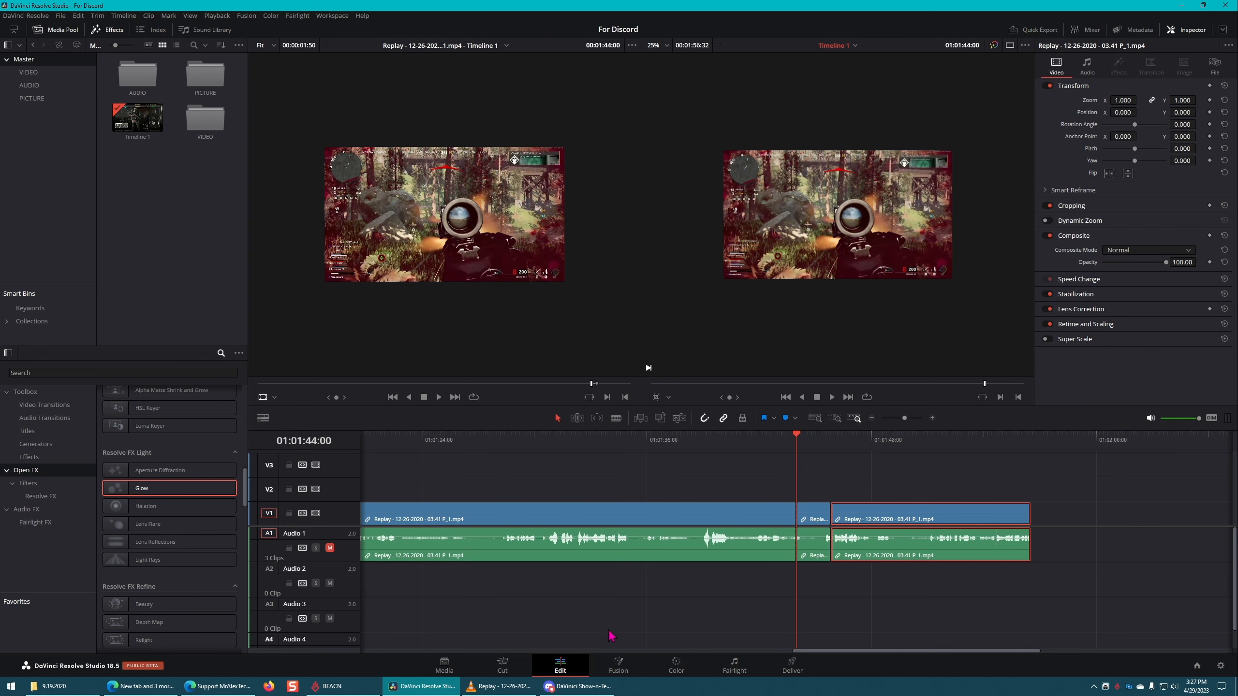
click(734, 666)
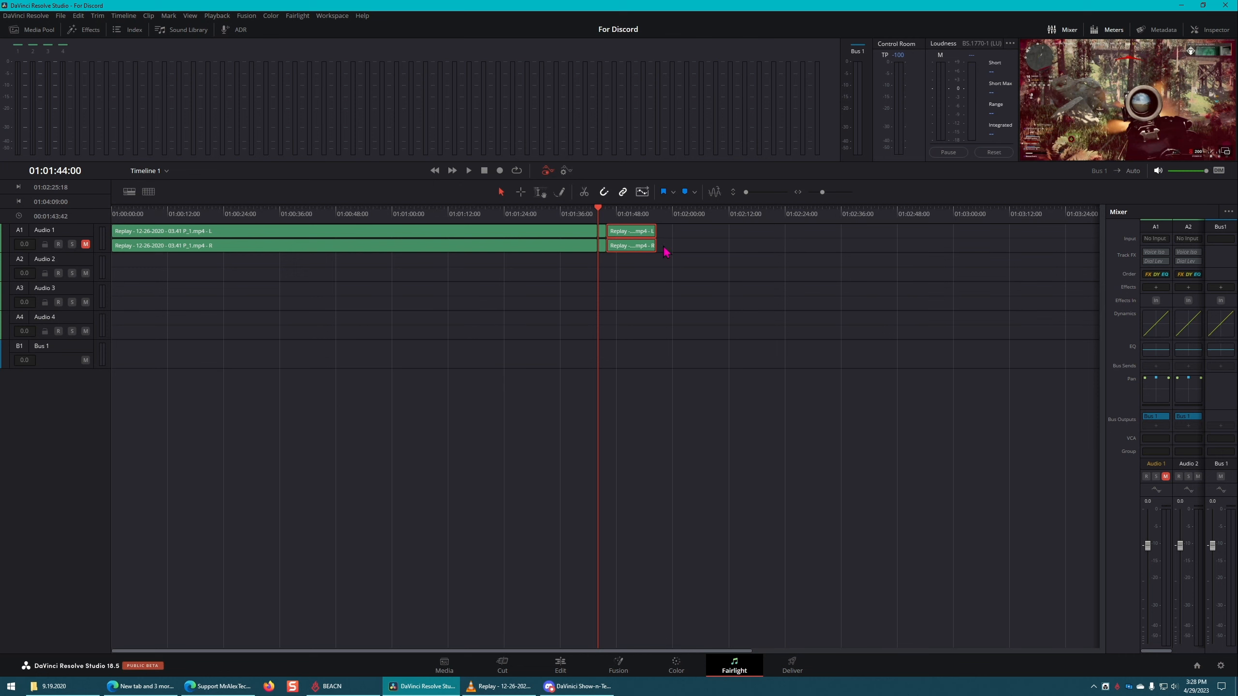
click(566, 664)
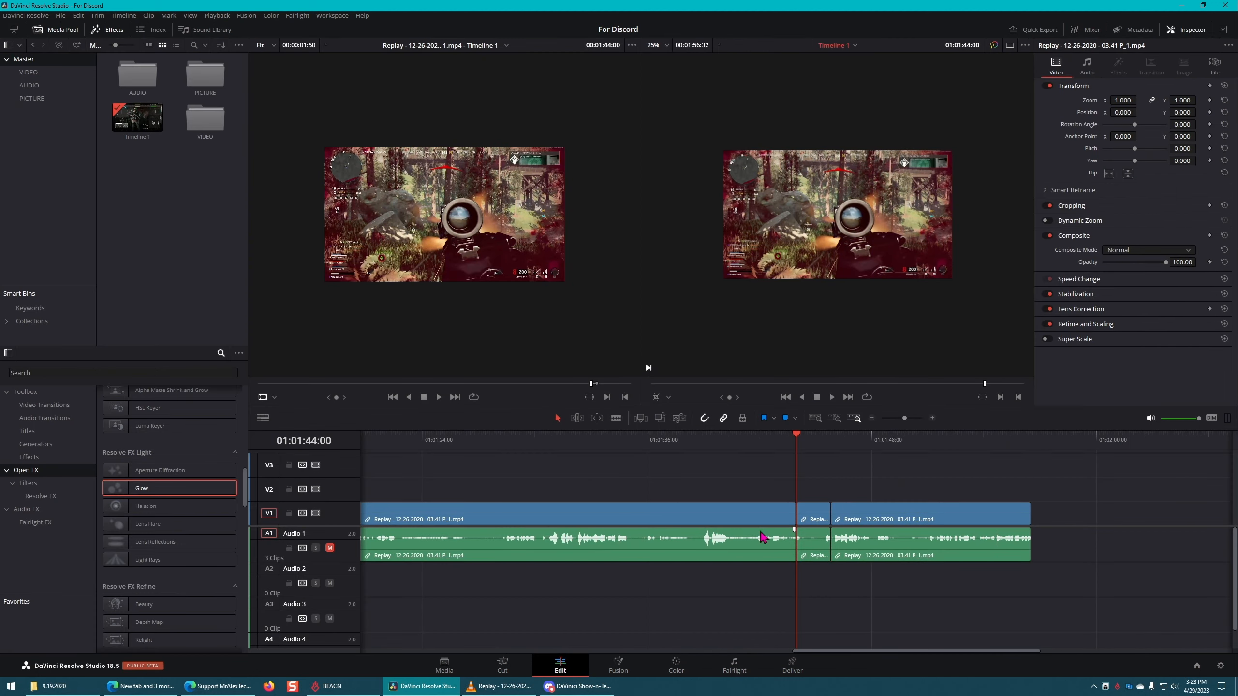
Step: Shift the last segment about 6 seconds right, reopen a small gap before the short segment, and check the audio spacing in Fairlight
drag(925, 521, 1037, 524)
mouse_move(819, 521)
mouse_down()
mouse_move(874, 524)
mouse_move(863, 490)
mouse_move(830, 524)
mouse_up()
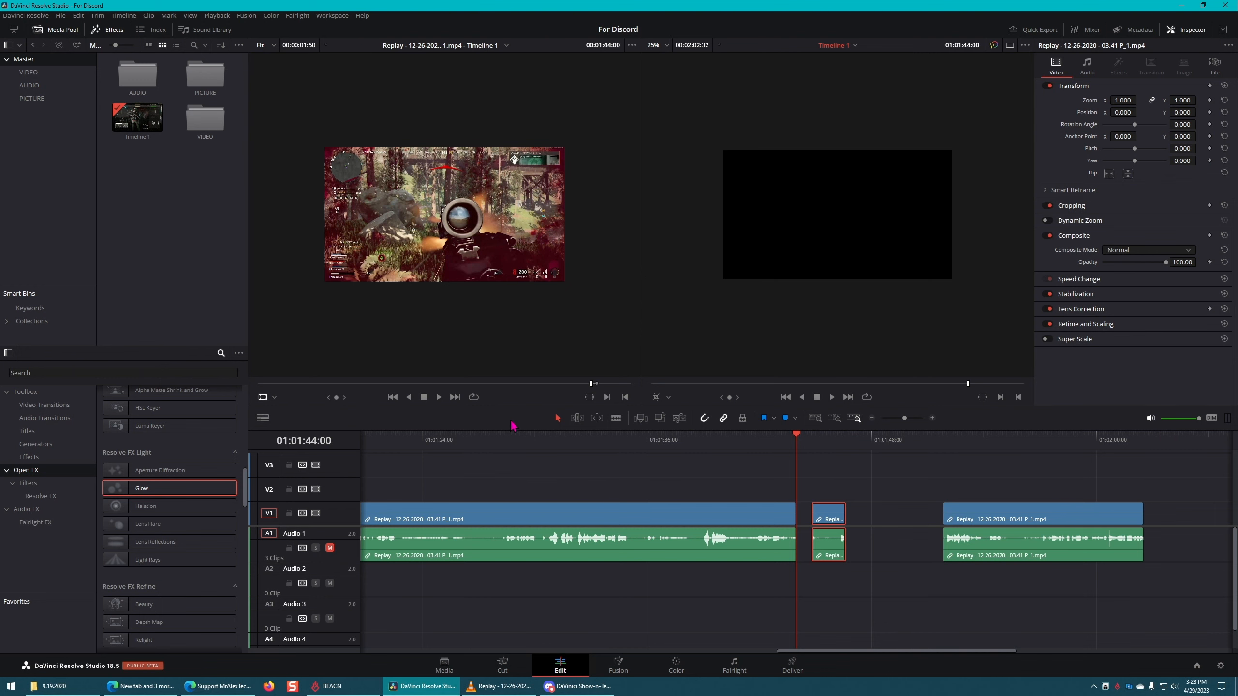
click(736, 666)
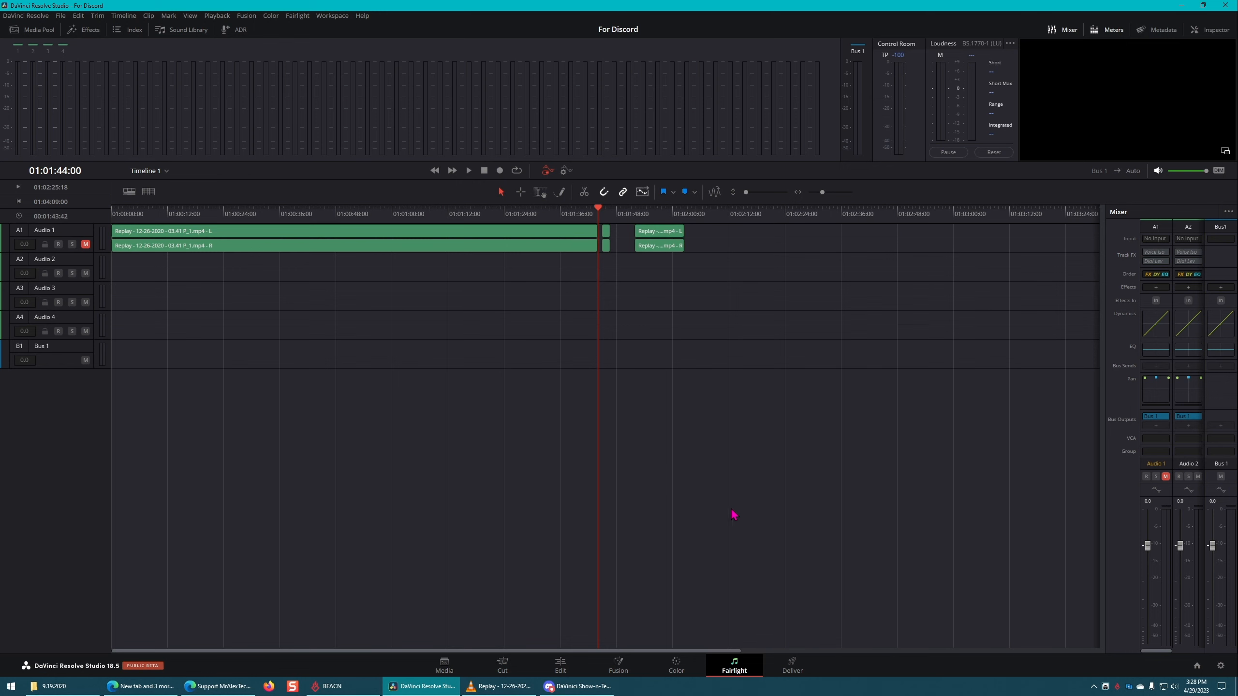
key(shift+4)
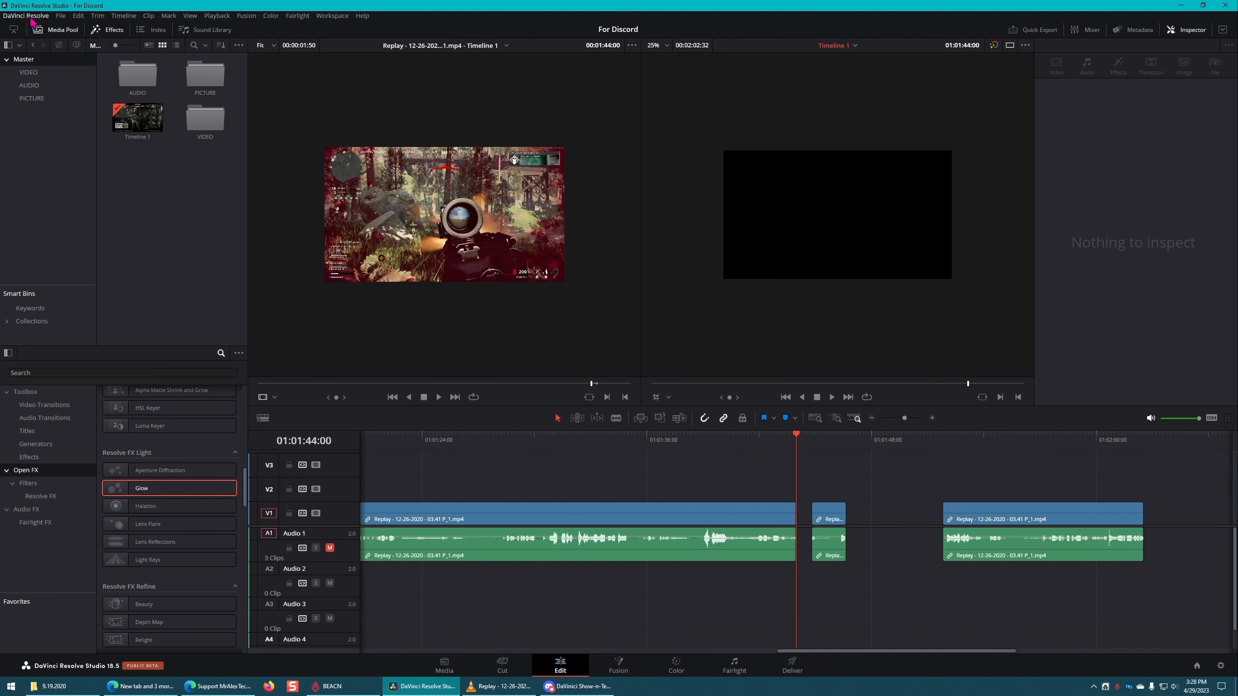
Step: Check the project backups of For Discord and Test For Discord in the Project Manager, and close it
click(66, 17)
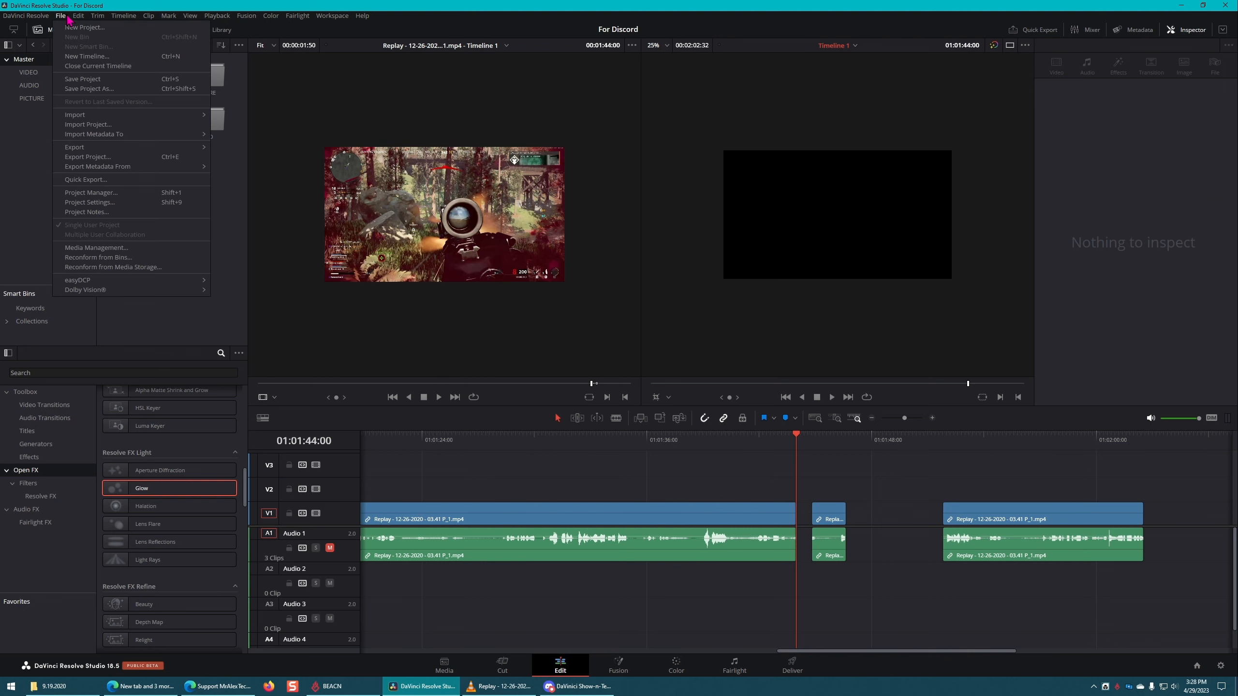
click(108, 193)
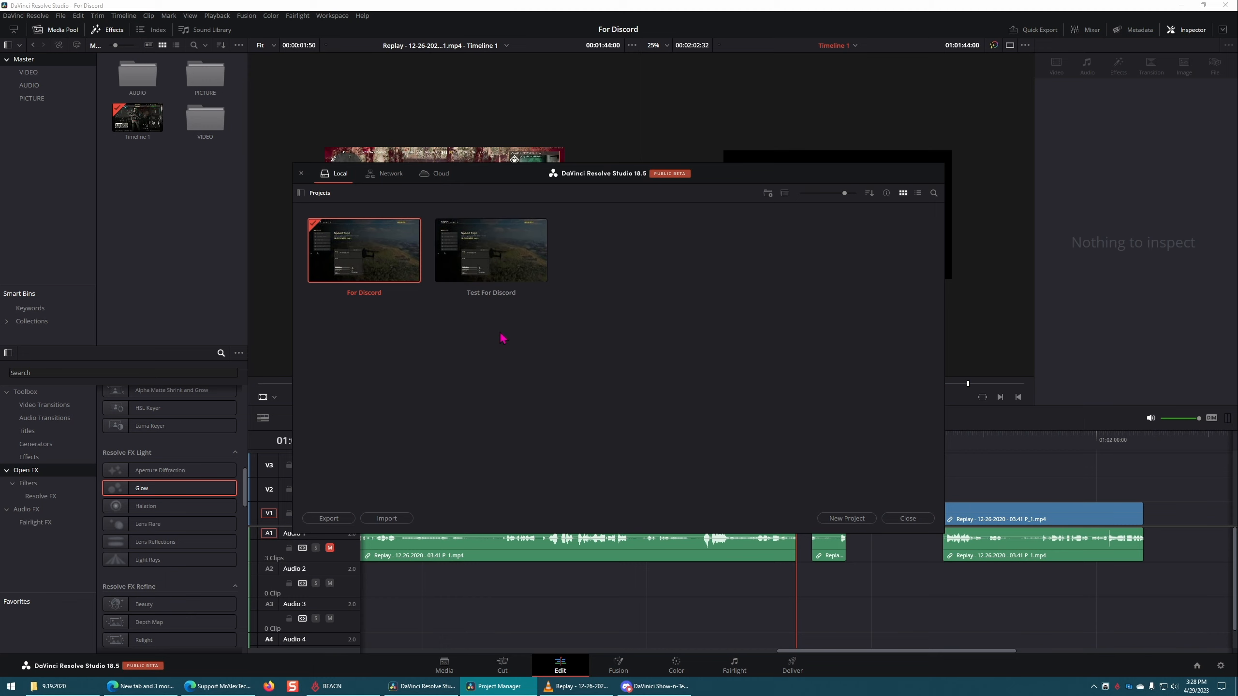
right_click(369, 241)
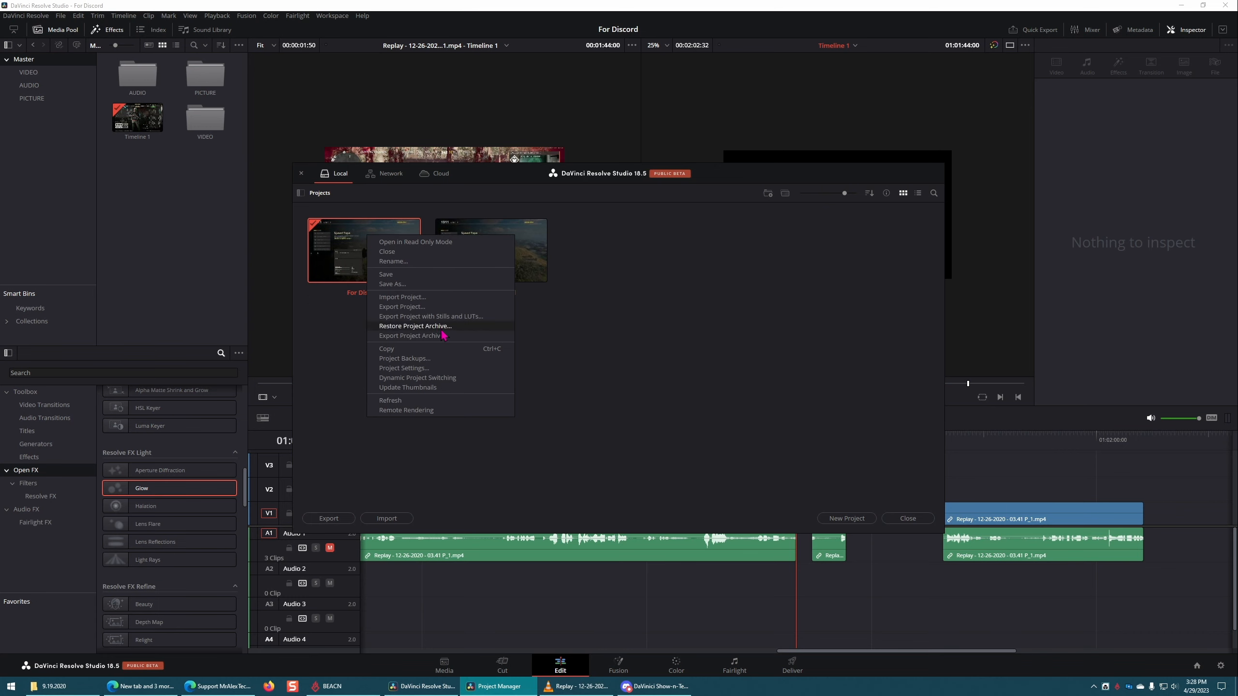
click(443, 359)
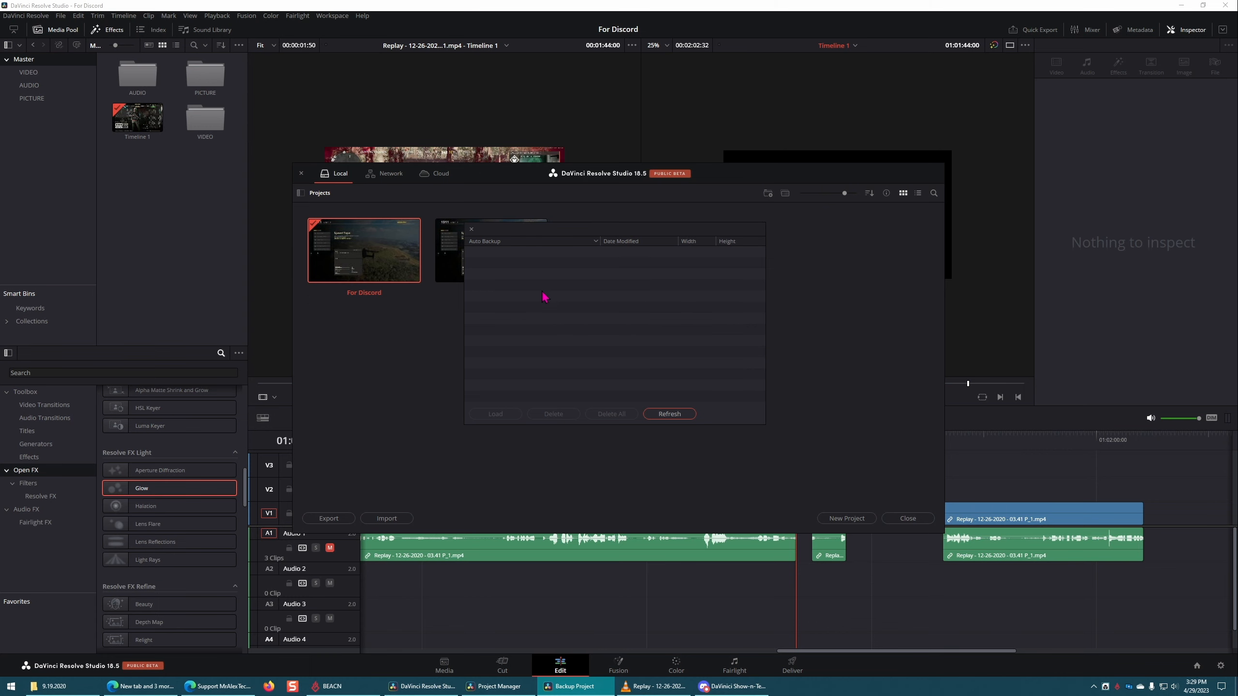
click(471, 229)
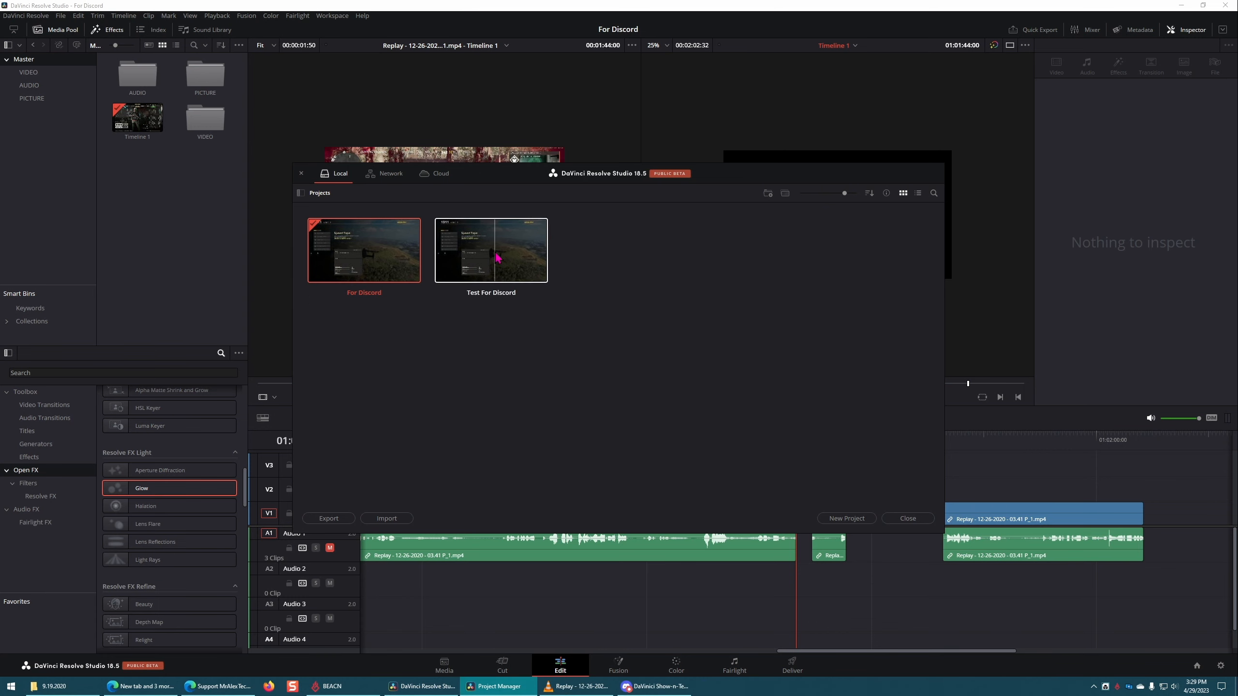
right_click(503, 243)
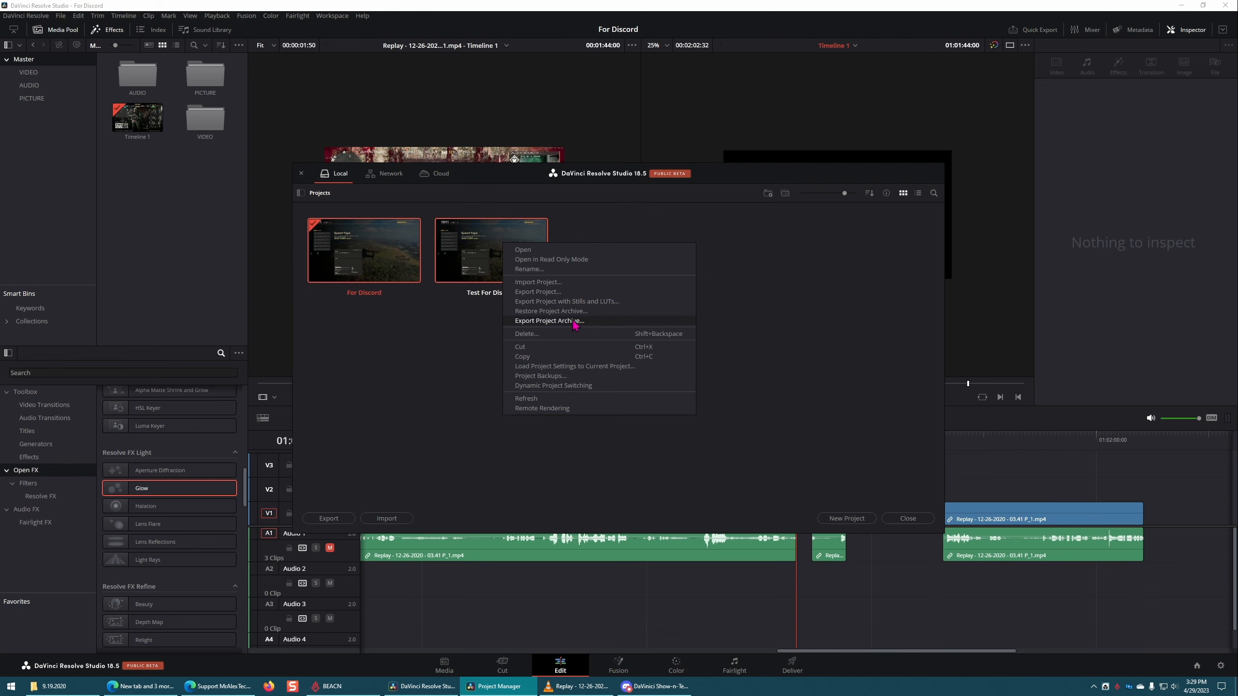
click(579, 376)
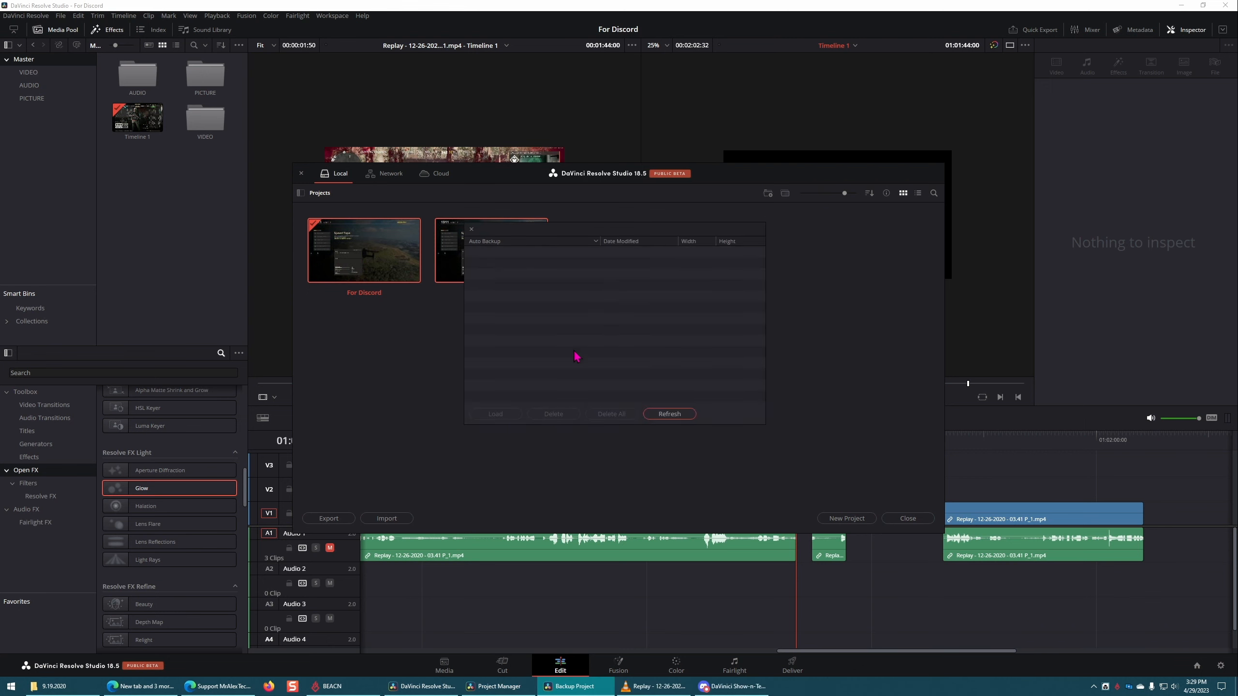
click(471, 230)
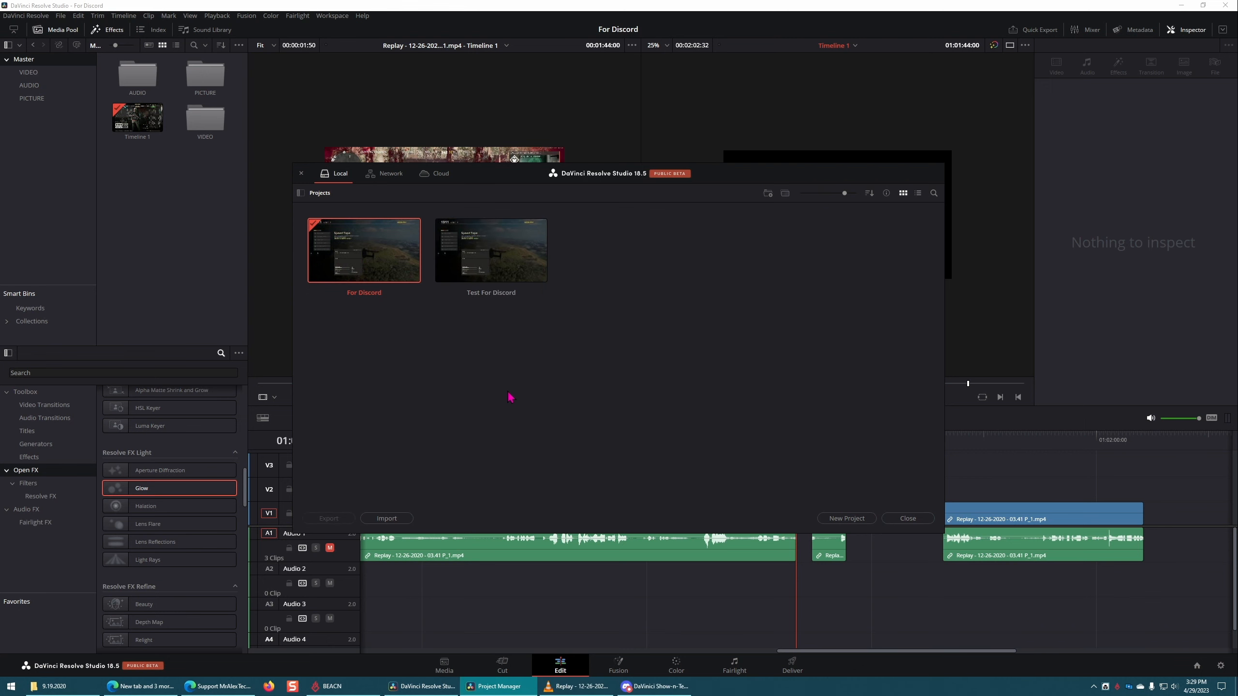
right_click(378, 254)
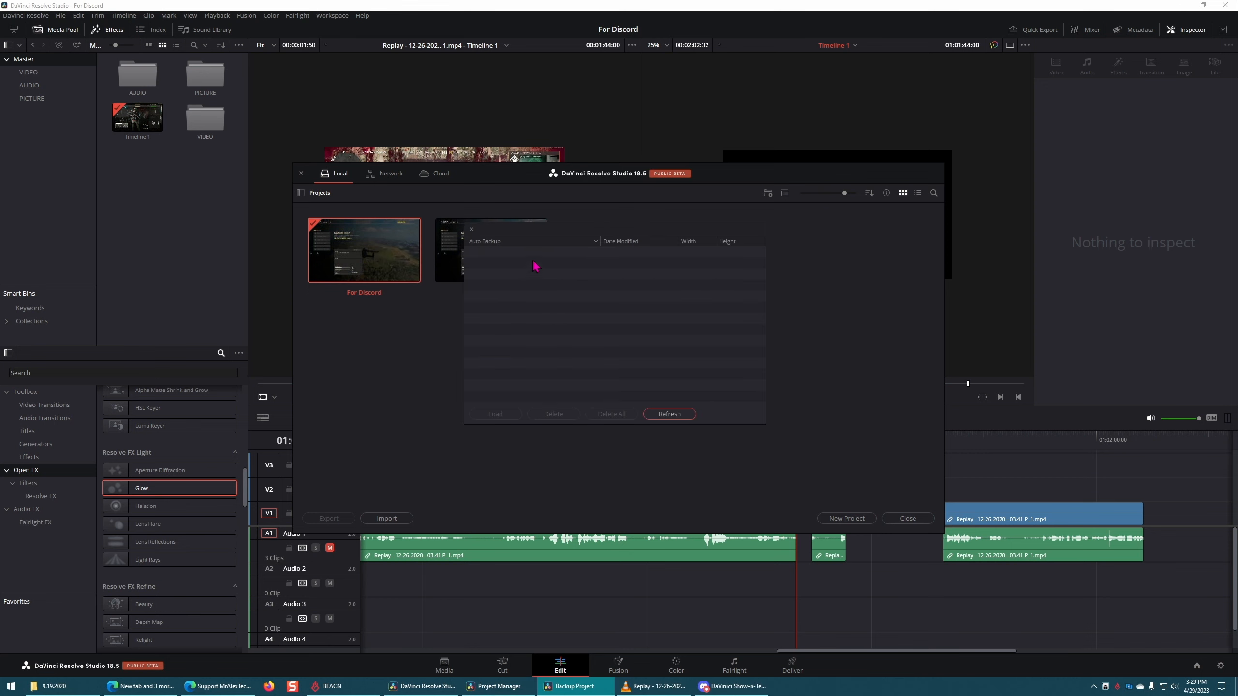
click(472, 228)
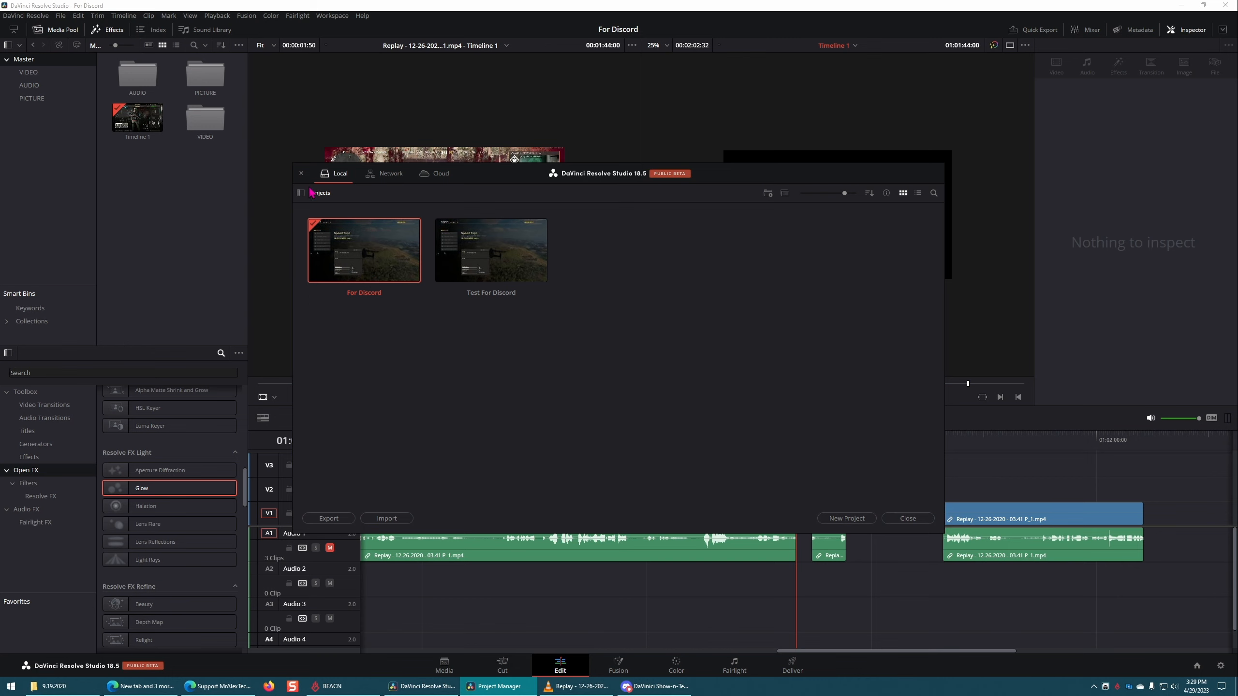
click(301, 173)
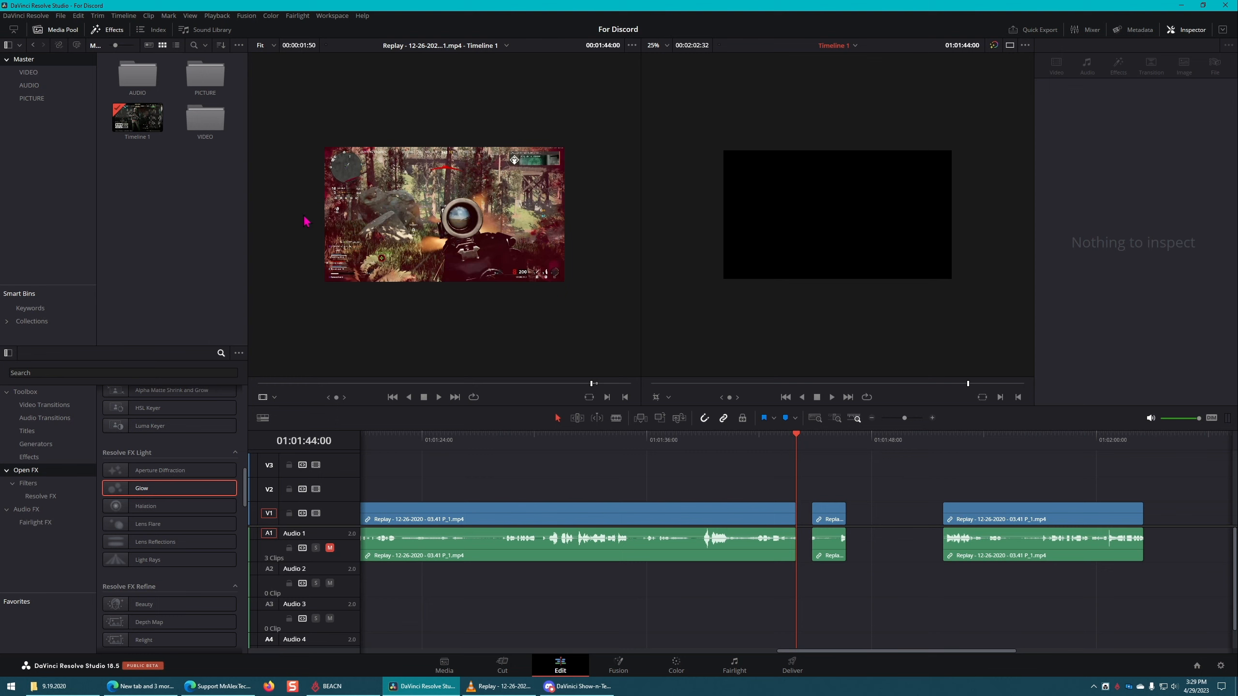
Step: On the Color page, try changing the Gain of the first segment and undo it
click(676, 664)
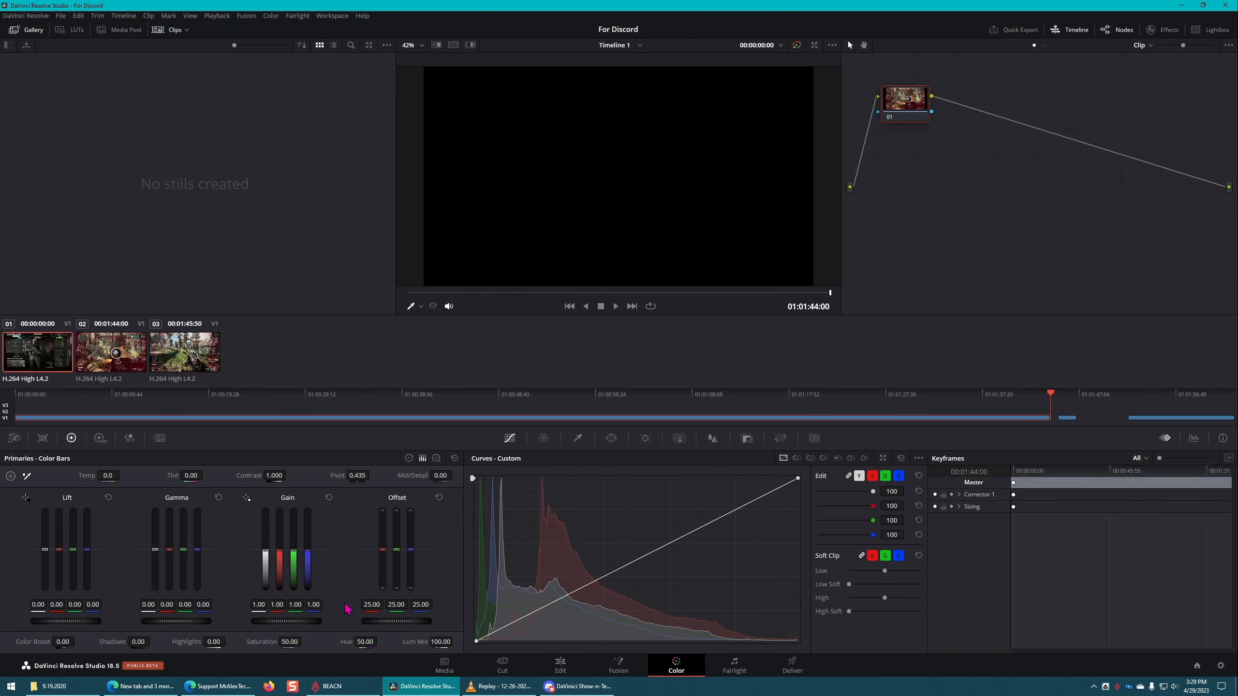
drag(283, 553, 314, 539)
key(ctrl+z)
key(ctrl+z)
key(ctrl+z)
Step: At 01:00:58:12 in the first segment, set Gain to 1.21 on all channels, Temp to 760, Tint to 11.00 and Contrast to 0.630
drag(559, 396, 595, 398)
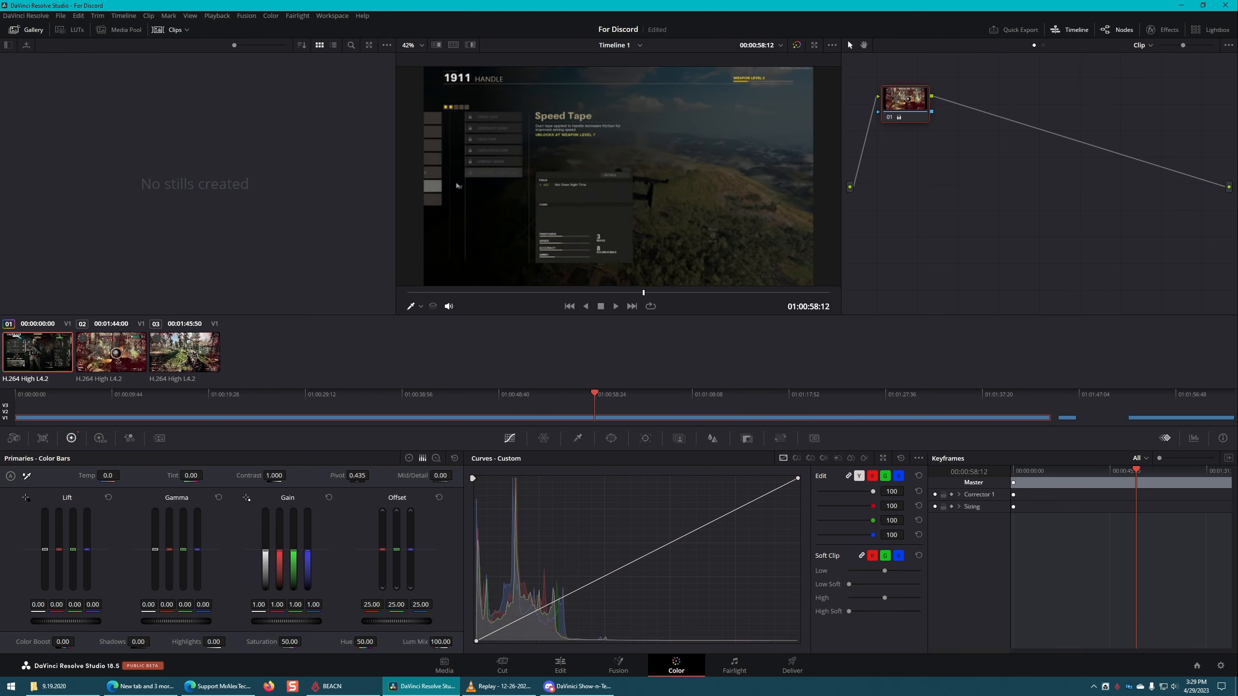
mouse_move(284, 622)
mouse_down()
mouse_move(322, 622)
mouse_move(254, 621)
mouse_move(299, 627)
mouse_up()
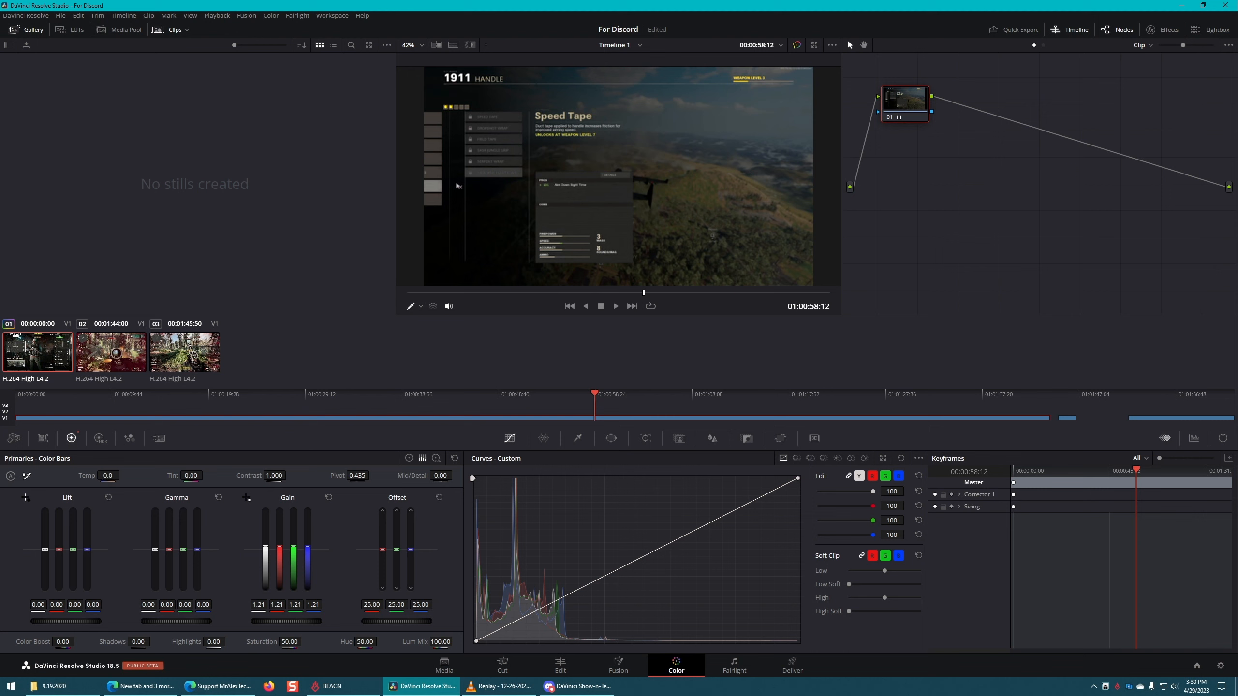
drag(108, 476, 145, 475)
mouse_move(195, 475)
mouse_down()
mouse_move(154, 475)
mouse_move(193, 482)
mouse_up()
drag(273, 475, 255, 476)
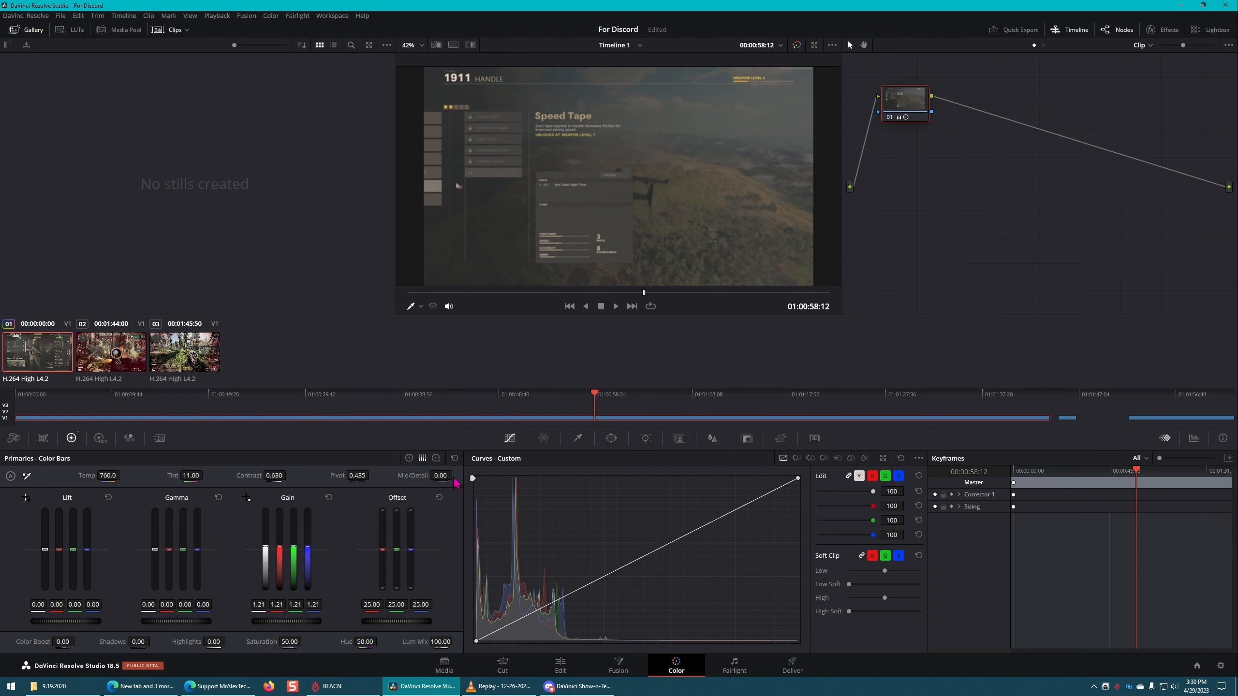
Step: Set the first segment's Mid/Detail to 100, Saturation to 71 and Hue to 46.60
drag(441, 475, 385, 476)
drag(441, 476, 490, 475)
drag(294, 653, 307, 645)
mouse_move(364, 642)
mouse_down()
mouse_move(380, 642)
mouse_move(360, 642)
mouse_up()
Step: On the Edit page, duplicate the graded first segment's video onto V2 and V3
click(560, 668)
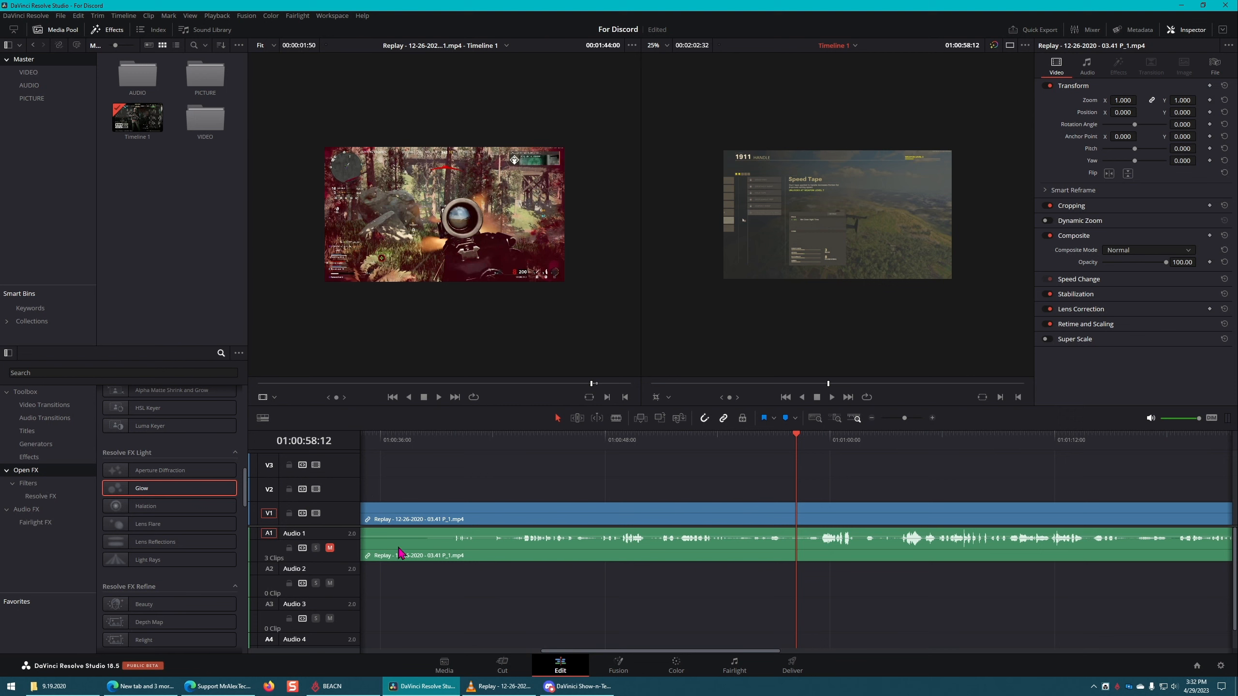
click(442, 521)
drag(443, 518, 449, 463)
click(470, 515)
key(shift+z)
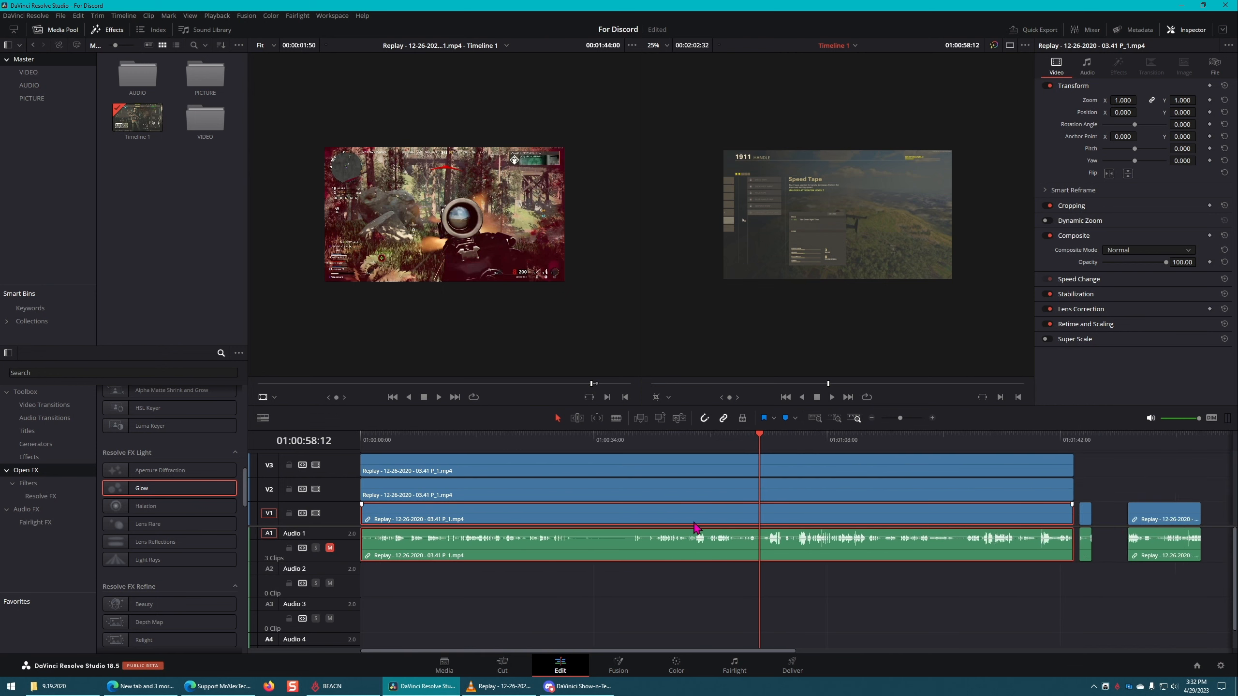
Step: Delete the short segment and the last segment that follow the stacked clips
scroll(695, 523, down, 1)
key(End)
key(Up)
key(Up)
drag(508, 490, 463, 573)
key(Delete)
Step: Duplicate the three-layer clip stack repeatedly along the timeline until there are six spaced groups
drag(499, 515, 567, 469)
drag(552, 468, 846, 471)
drag(837, 468, 998, 469)
drag(1007, 469, 1138, 469)
click(902, 640)
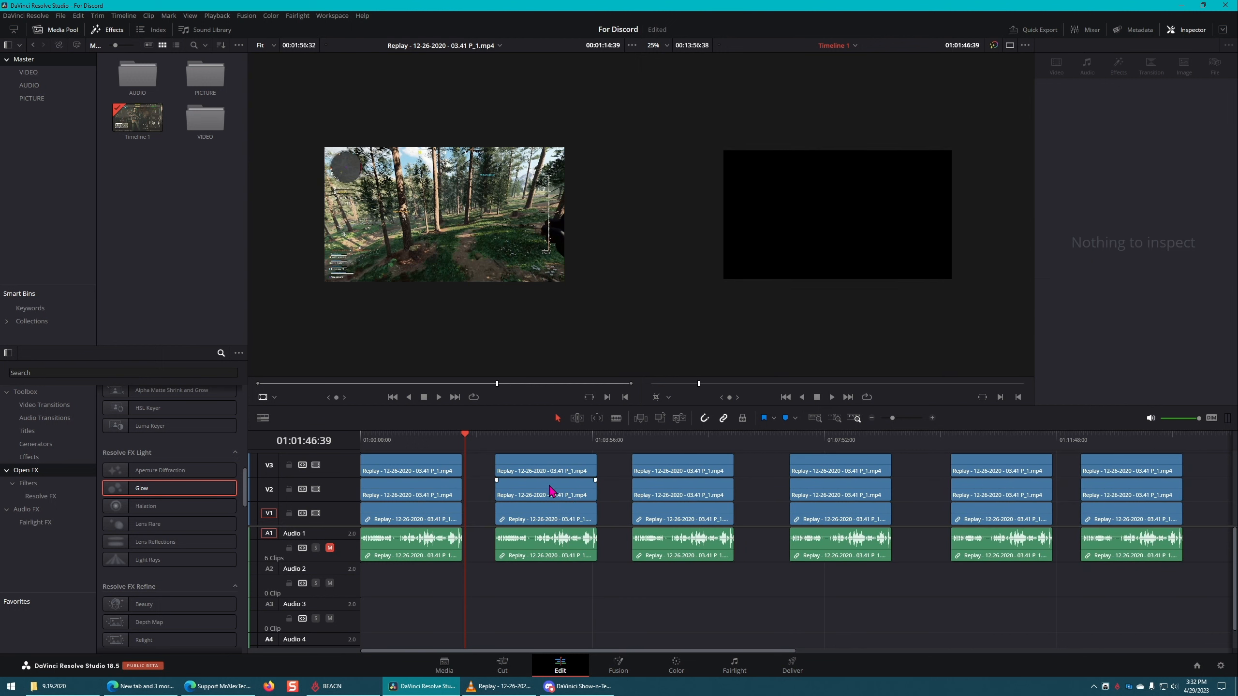
Step: On the Color page, scrub back to 01:01:09:00 and select each track's clip of the first group in the mini timeline
click(678, 667)
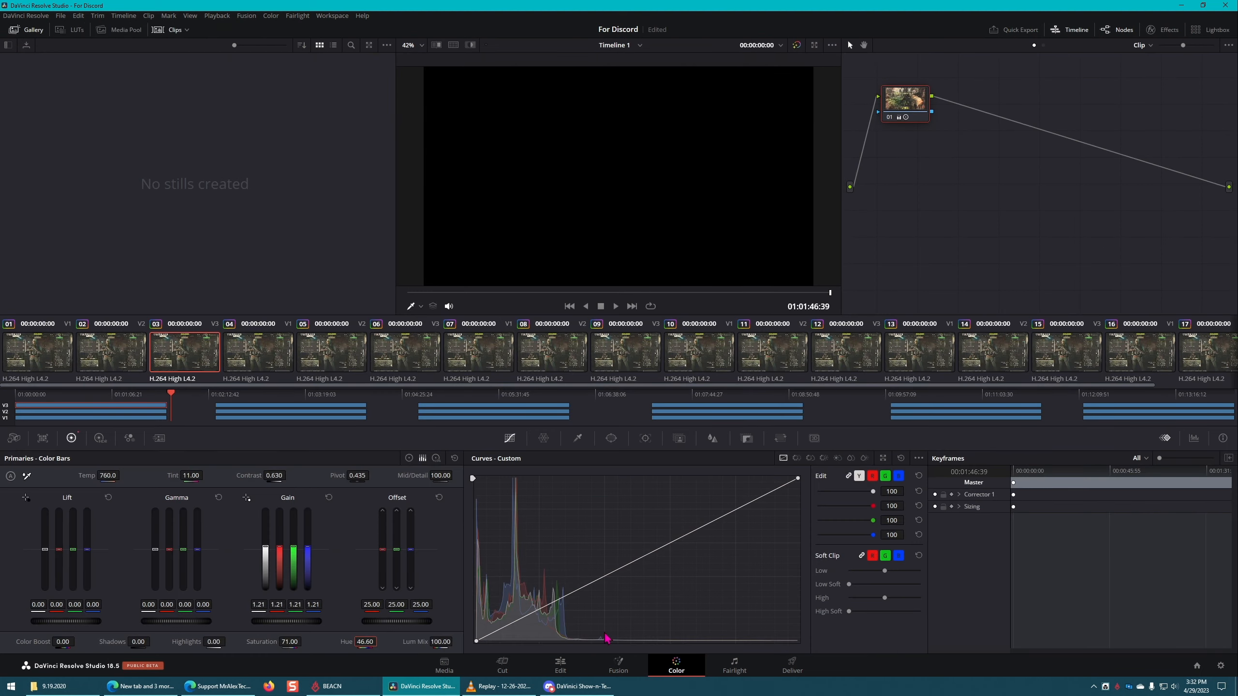
drag(171, 394, 116, 396)
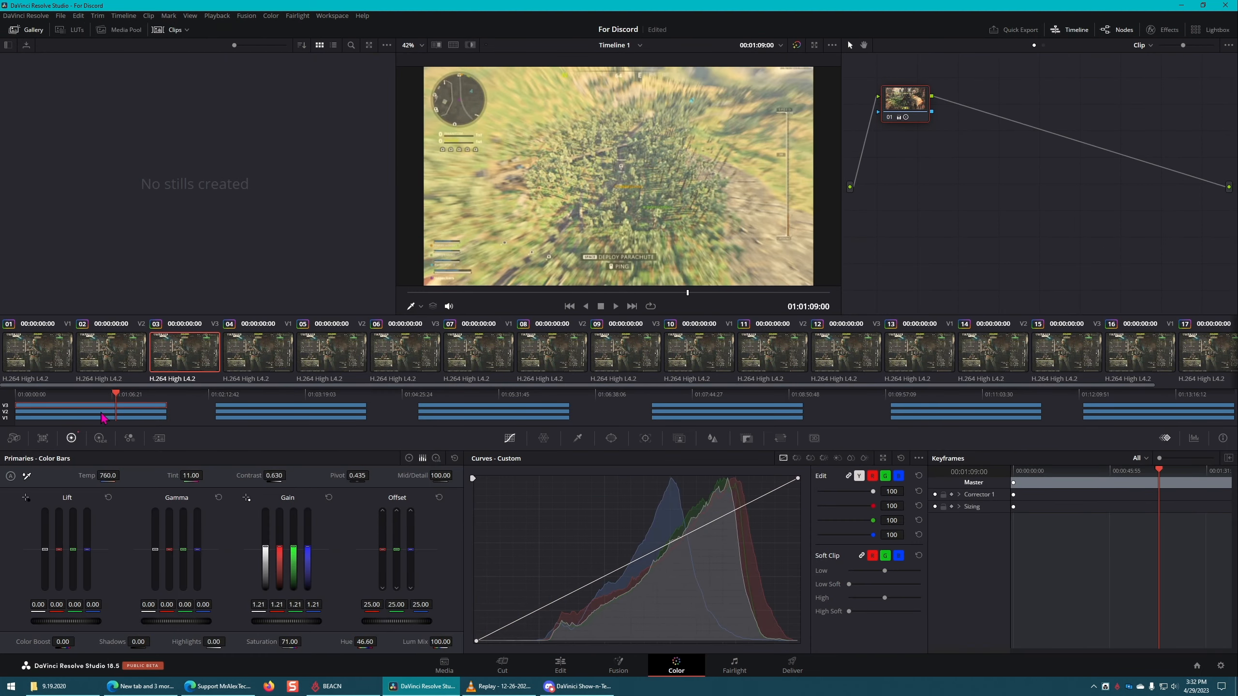
click(99, 412)
click(100, 418)
click(101, 405)
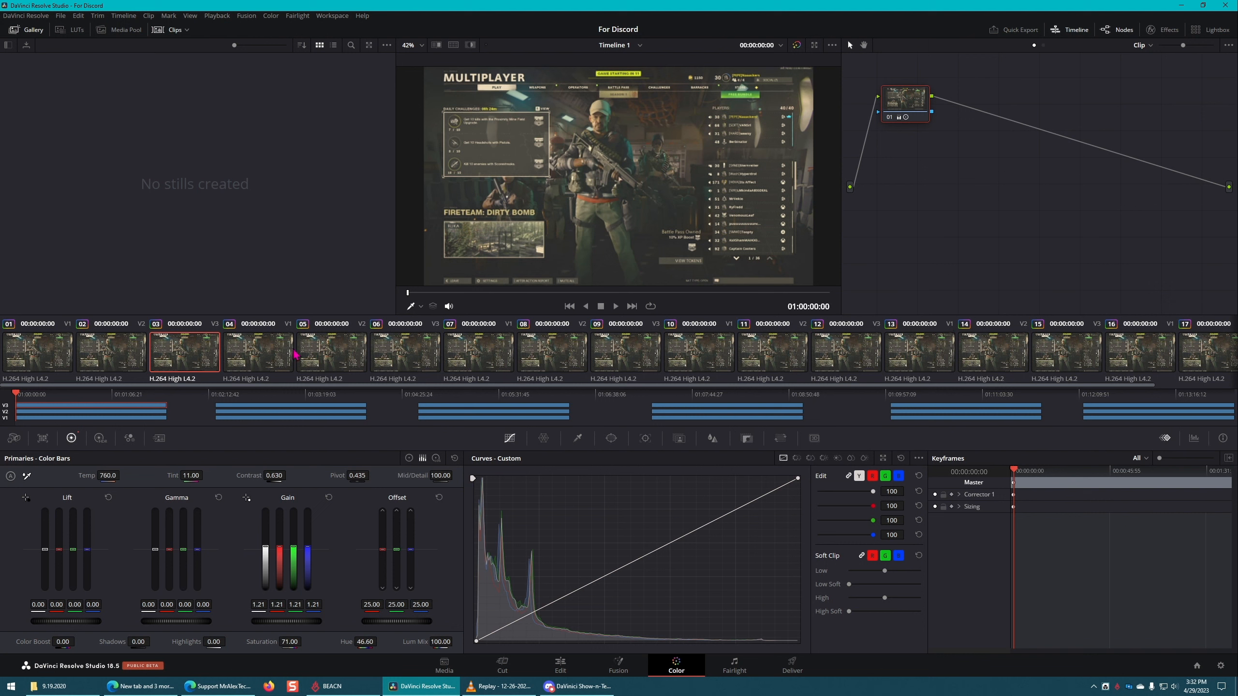
Step: Step through the clip thumbnails from 01 to 06 to compare which stacked timeline clip each one represents
click(39, 359)
click(85, 357)
click(169, 354)
click(40, 354)
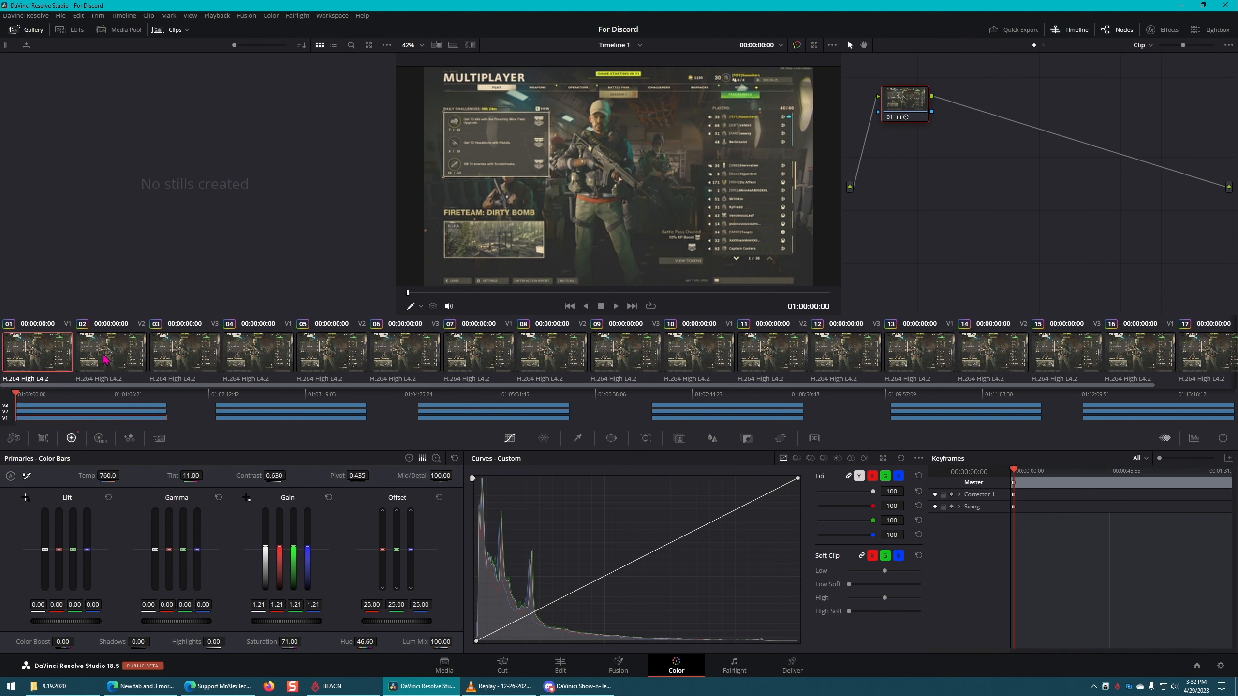
click(109, 354)
click(195, 349)
click(246, 351)
click(324, 352)
click(400, 352)
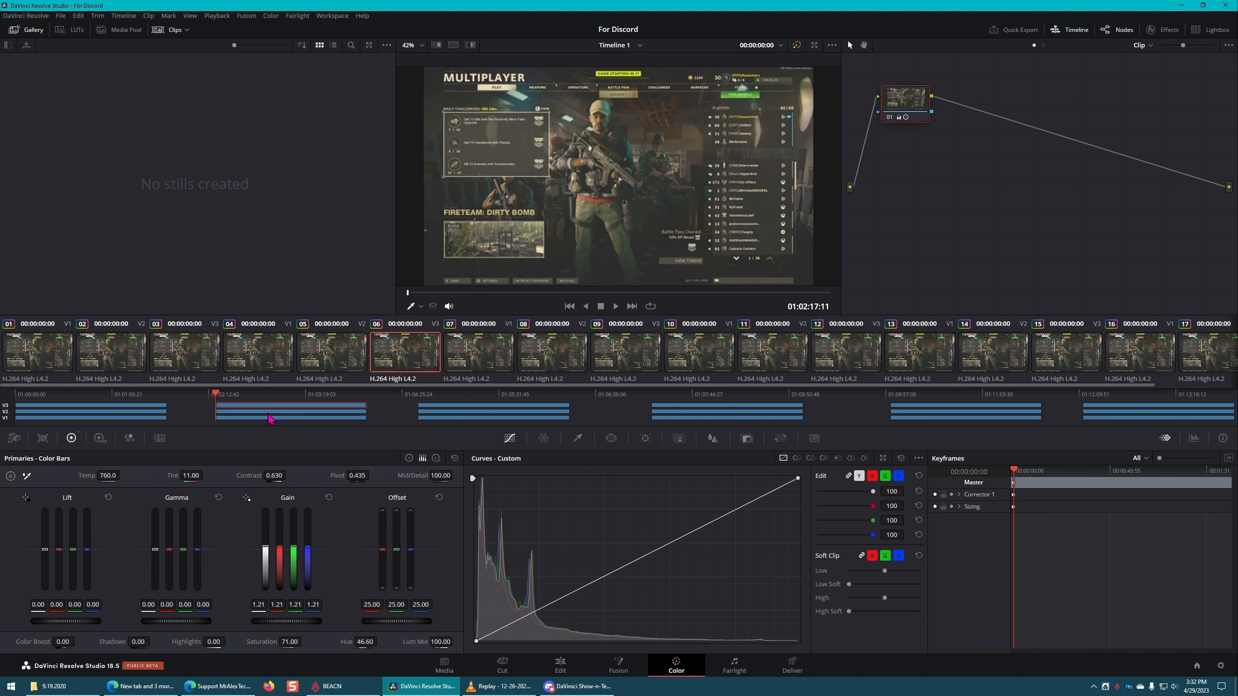
Step: Select the V1 to V3 clips of the first three groups in the mini timeline, and the fourth group's V1 clip
click(93, 422)
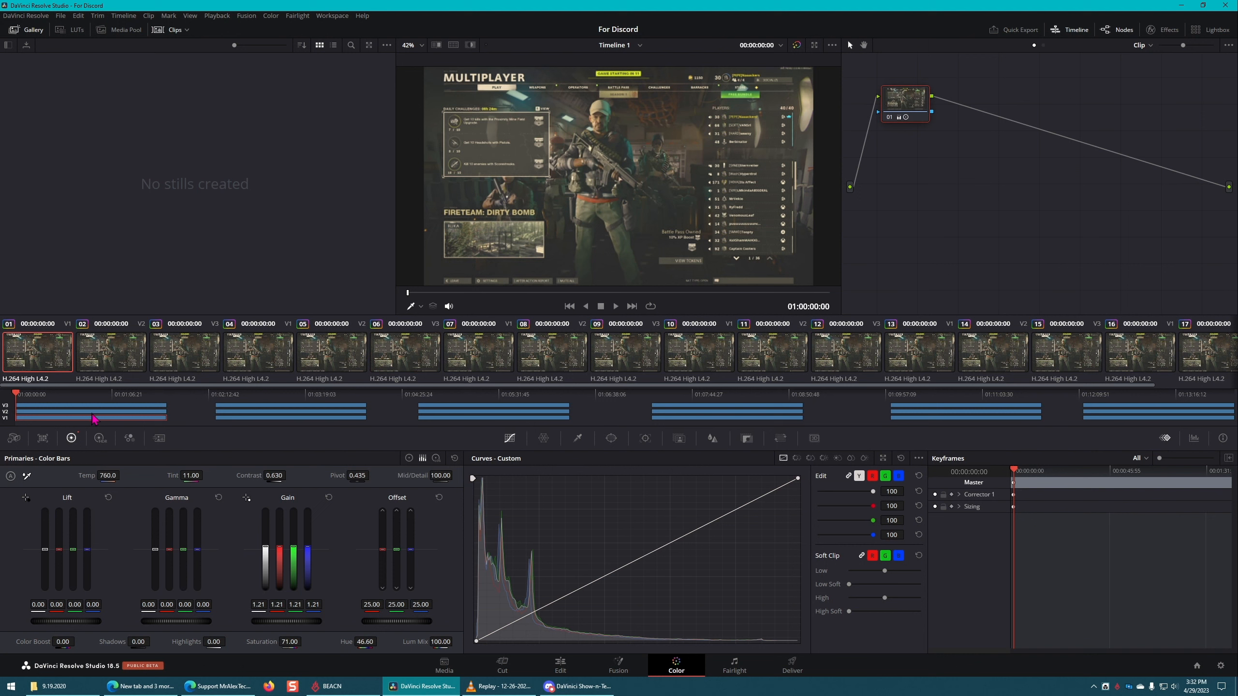
click(94, 407)
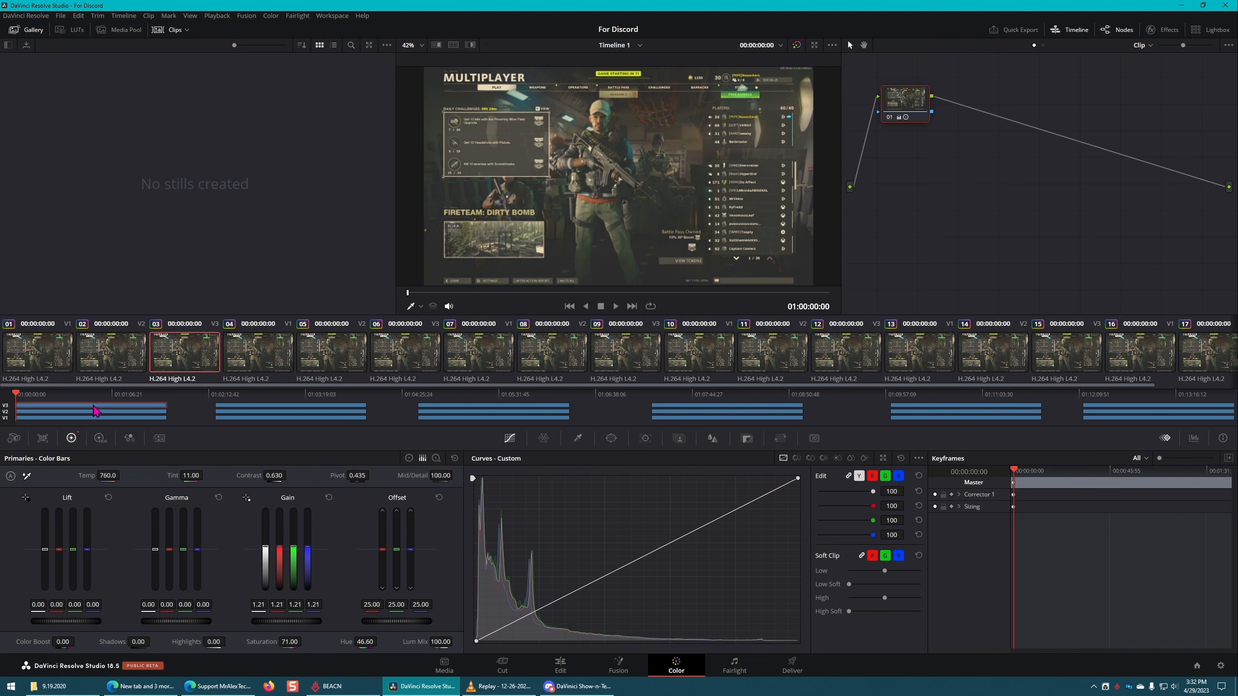
click(235, 419)
click(235, 412)
click(234, 406)
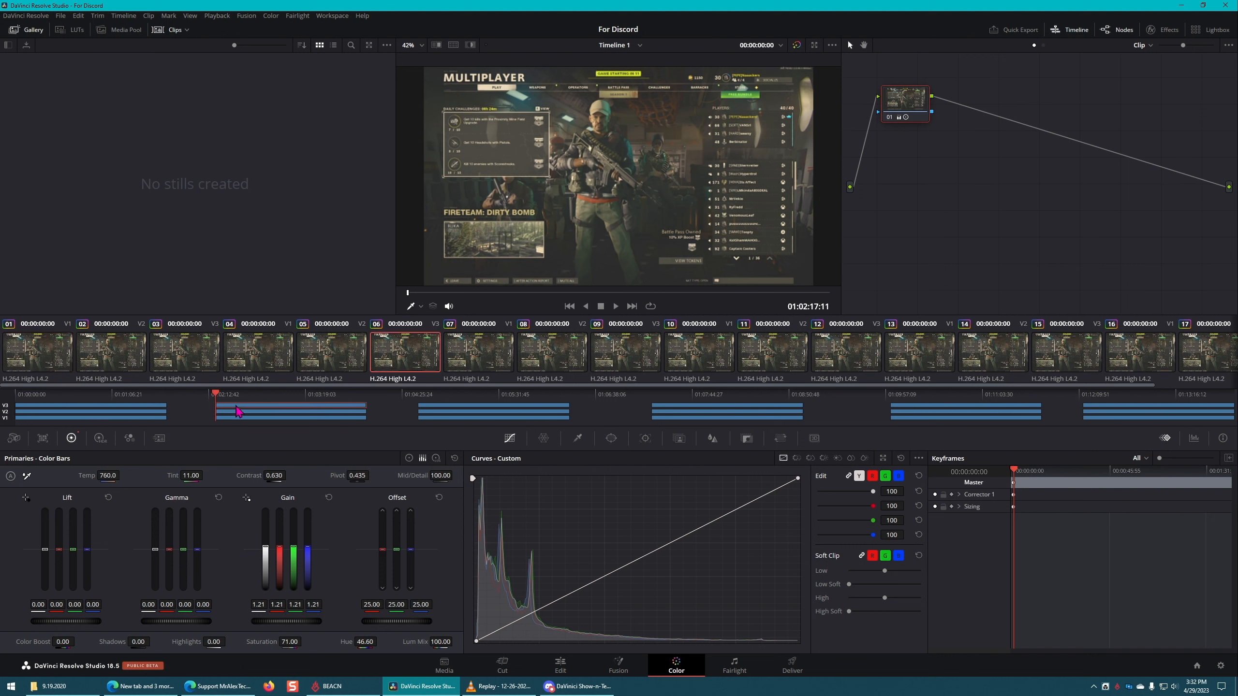
click(457, 419)
click(461, 412)
click(485, 406)
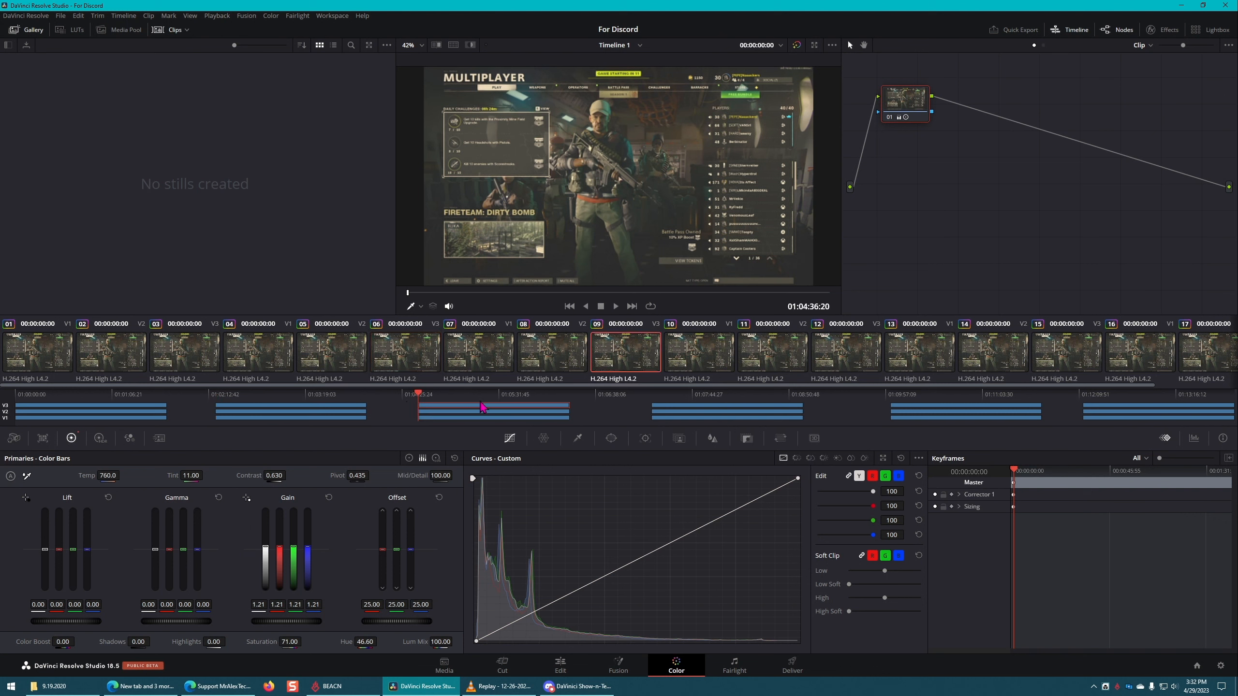
click(713, 419)
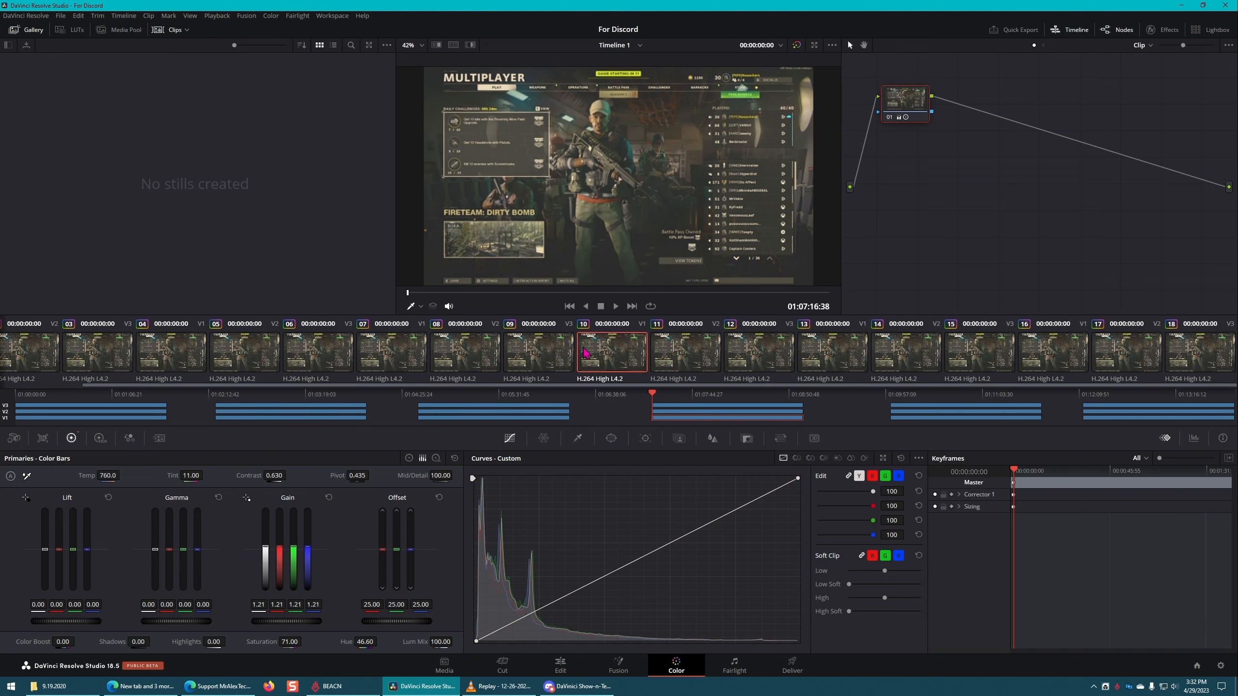
Step: Select all clip thumbnails from 01 to 18 and reset their custom curves and primaries grade
scroll(522, 355, up, 2)
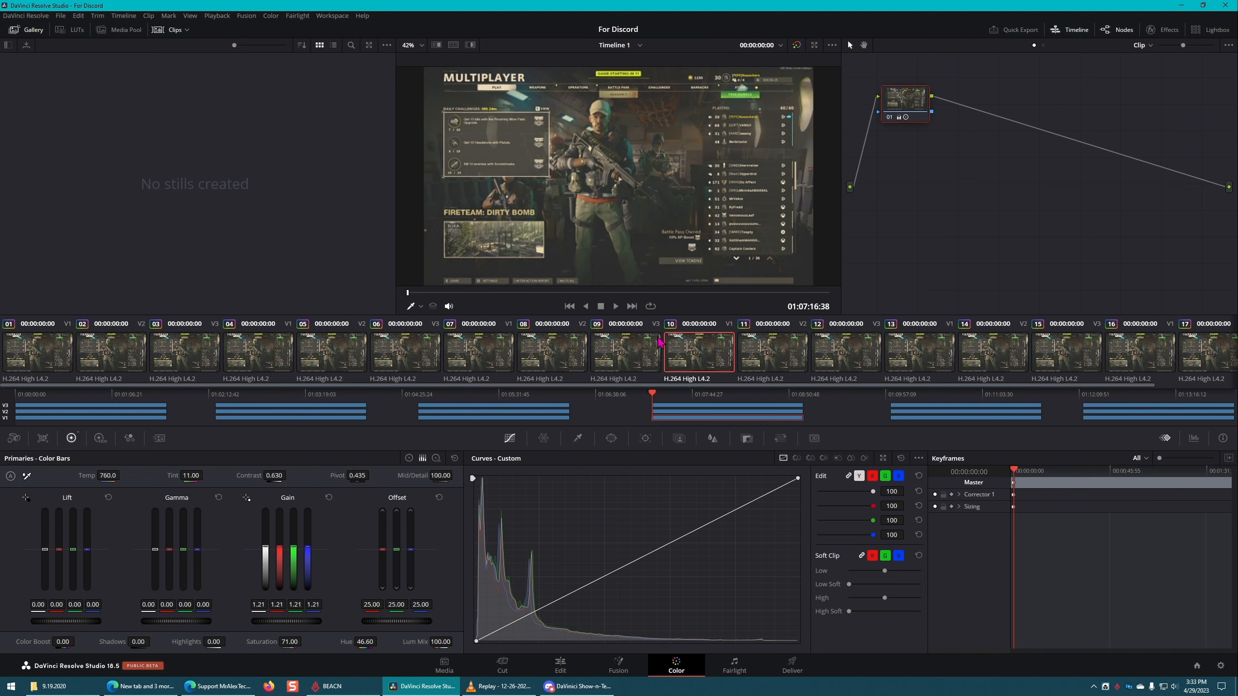
scroll(716, 363, down, 2)
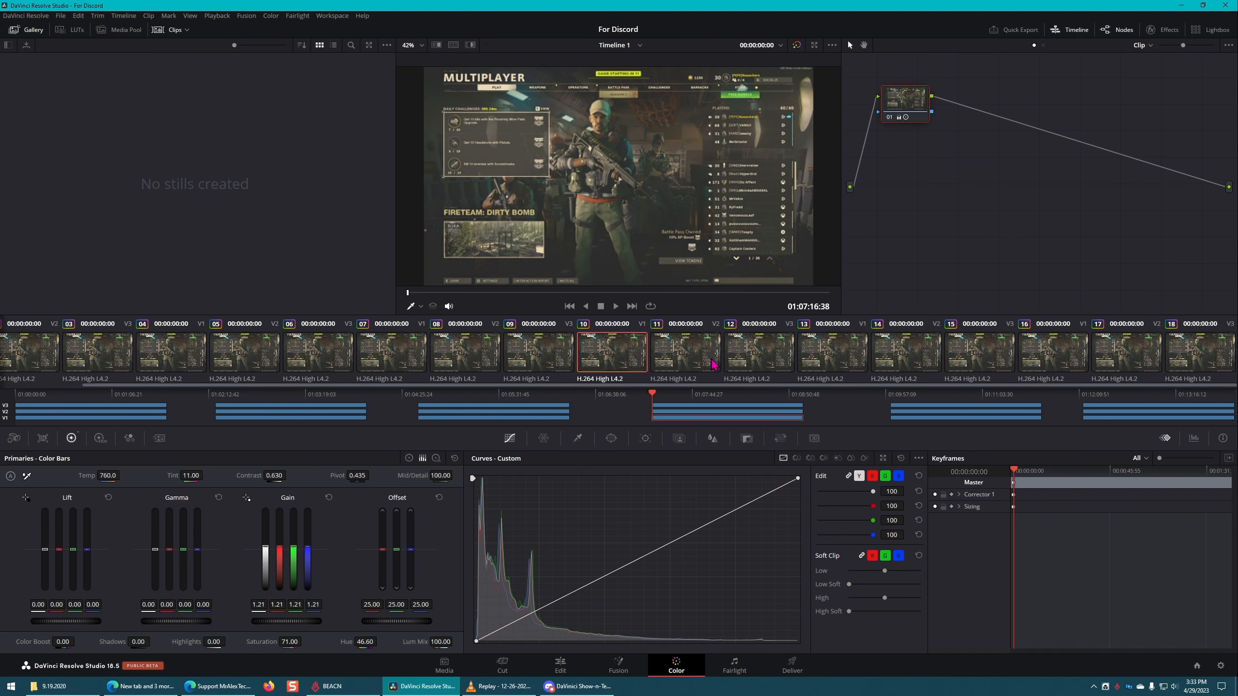
scroll(715, 363, up, 2)
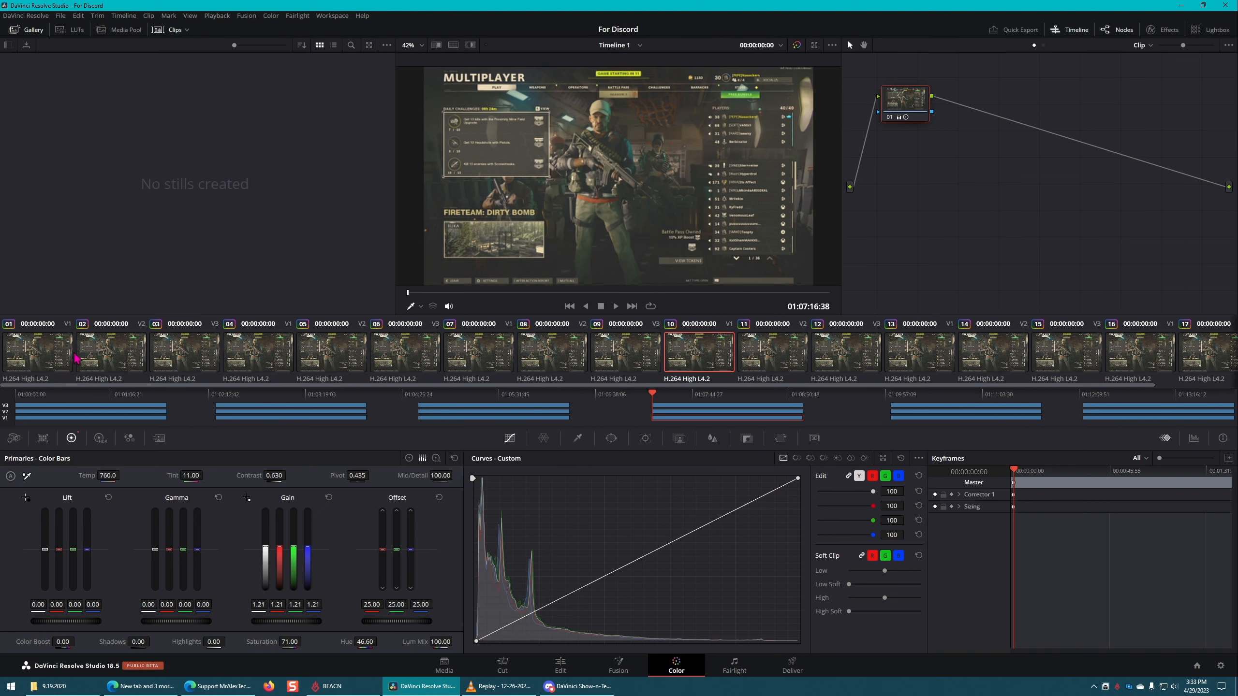
click(43, 352)
scroll(536, 358, down, 2)
shift+click(1196, 353)
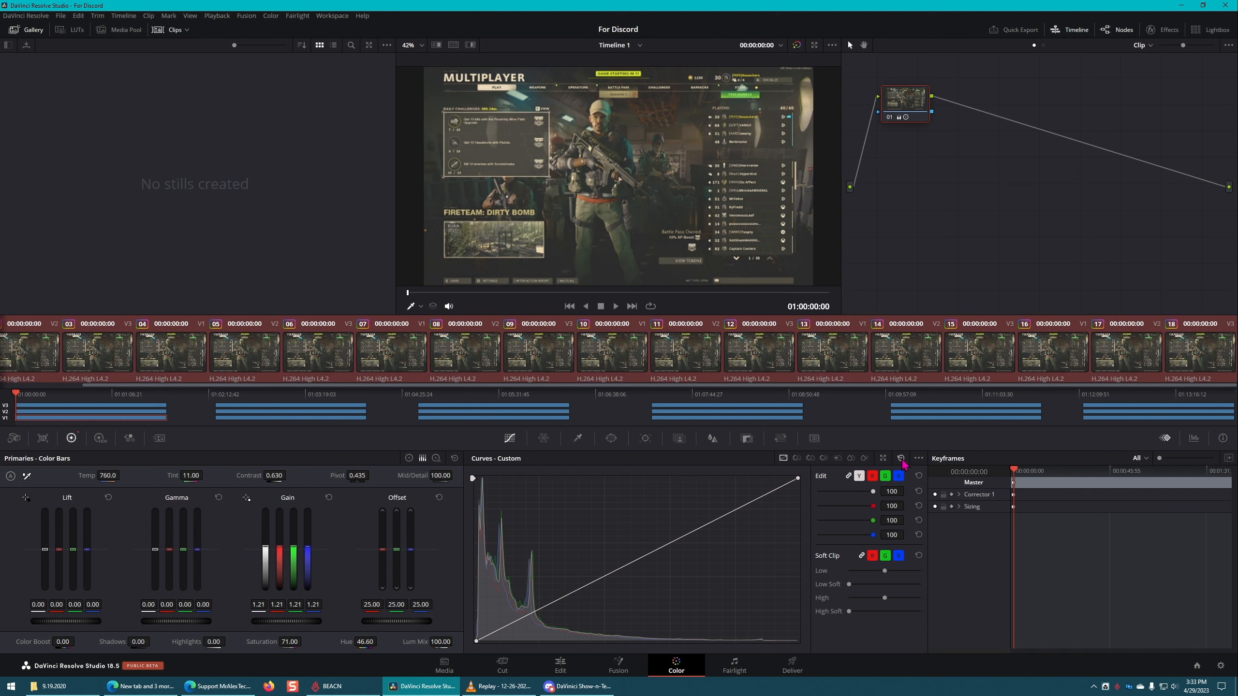
click(901, 460)
click(455, 459)
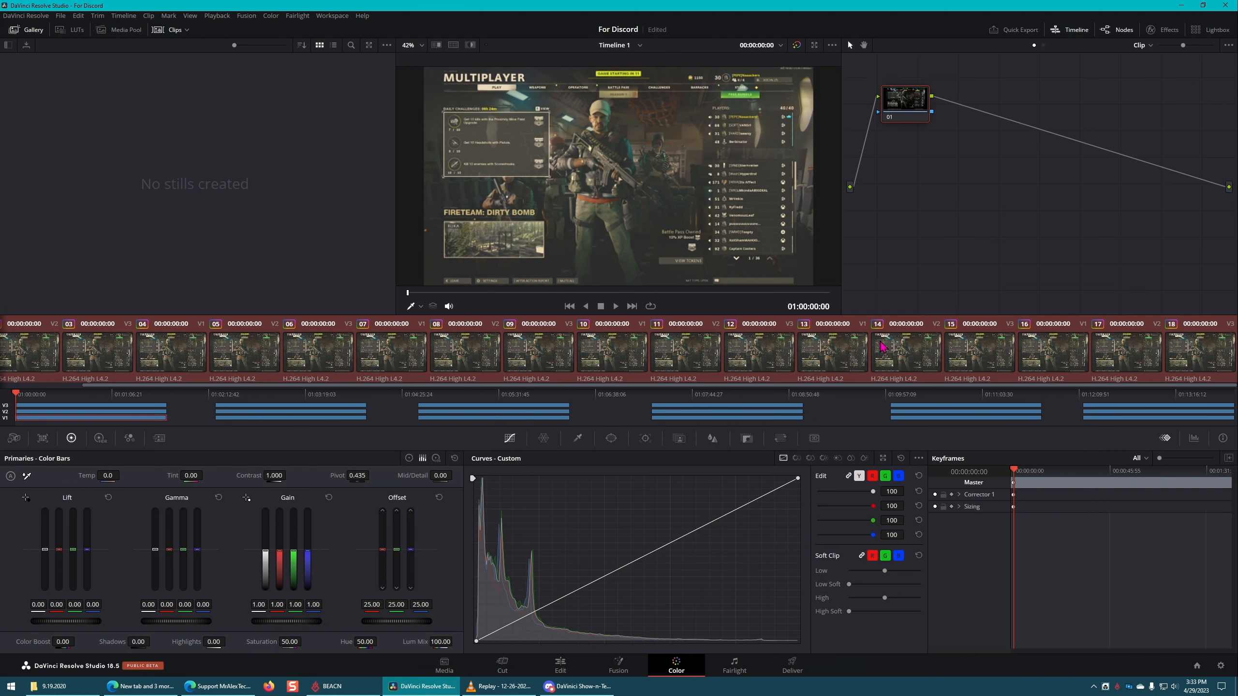
Step: Return to the Edit page and delete every clip from Timeline 1
click(561, 664)
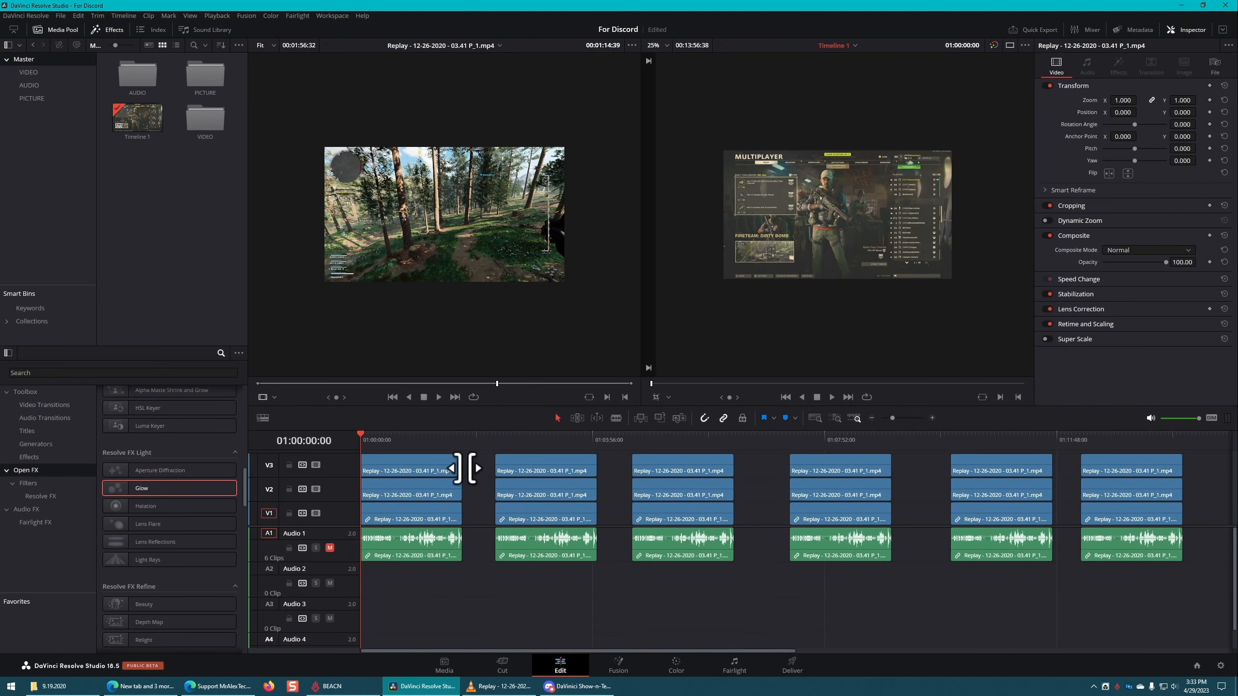
key(ctrl+a)
key(Delete)
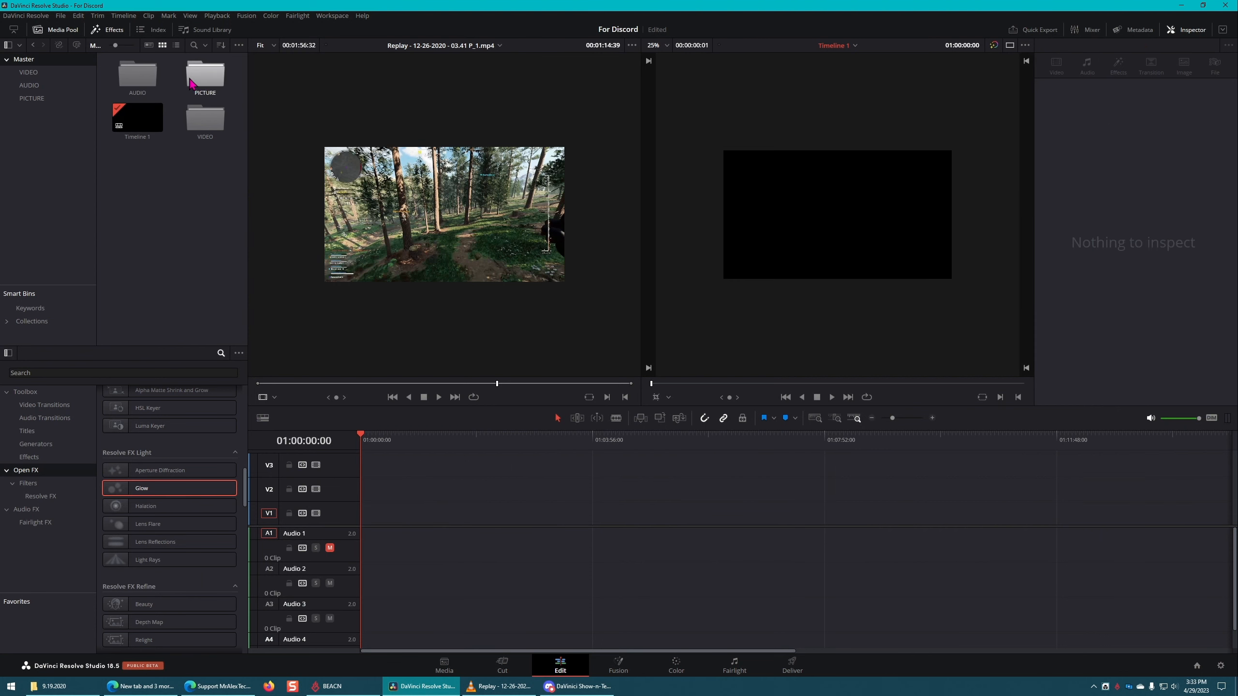
Step: Add the Replay 09-19-2020 clip from the VIDEO bin to V1 and duplicate it into nine spaced clips
double_click(204, 120)
click(186, 88)
drag(137, 73, 419, 512)
drag(417, 511, 503, 508)
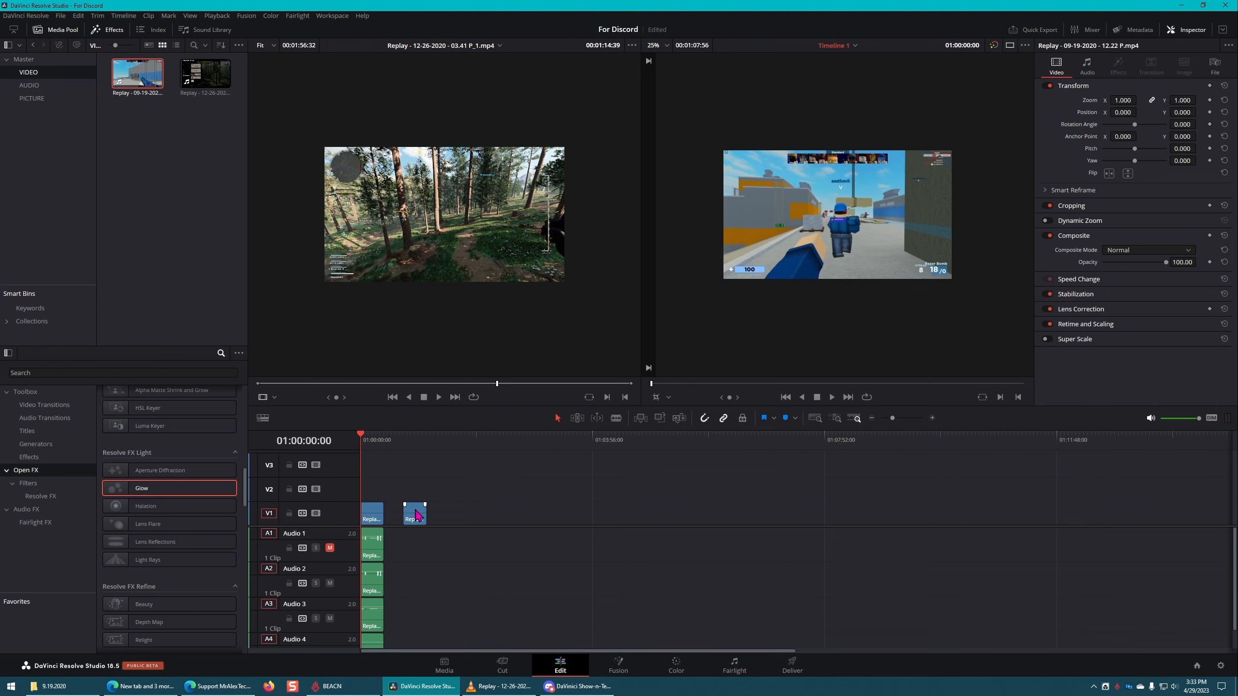
drag(415, 509, 459, 510)
drag(533, 479, 376, 517)
drag(460, 510, 739, 510)
drag(868, 482, 871, 482)
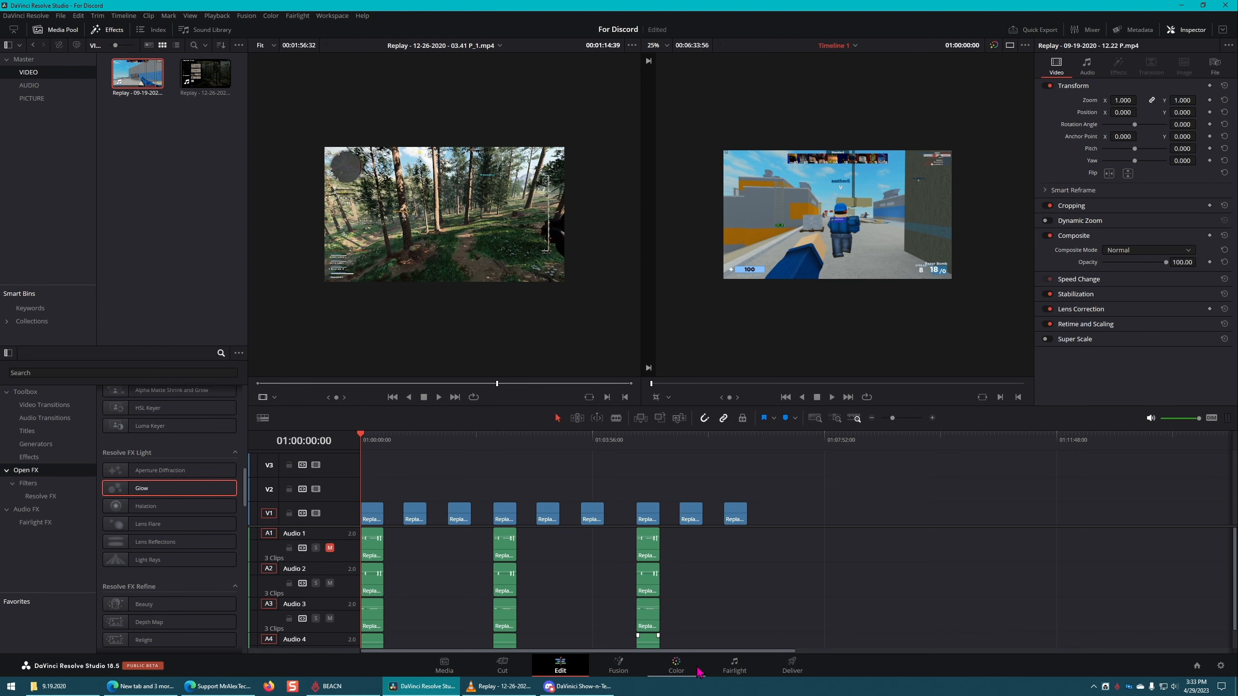
Step: On the Color page, step through thumbnails 02 to 09 to see which timeline clip each one represents
click(676, 666)
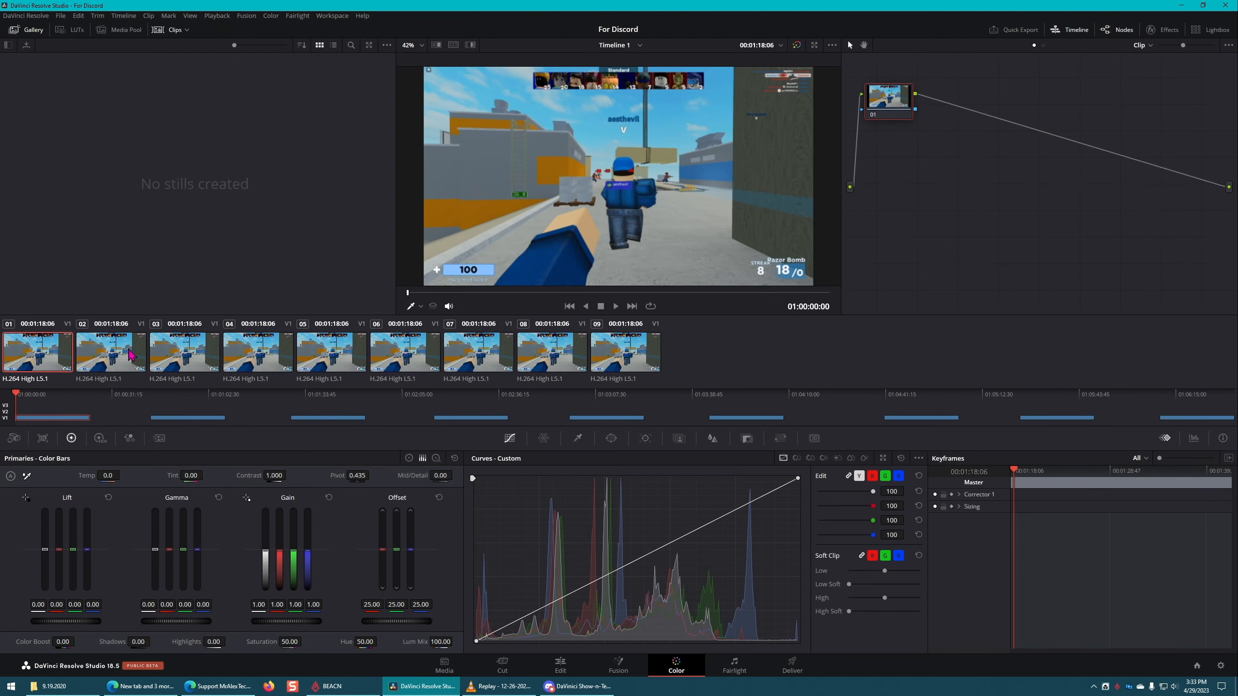
click(133, 352)
click(205, 353)
click(274, 353)
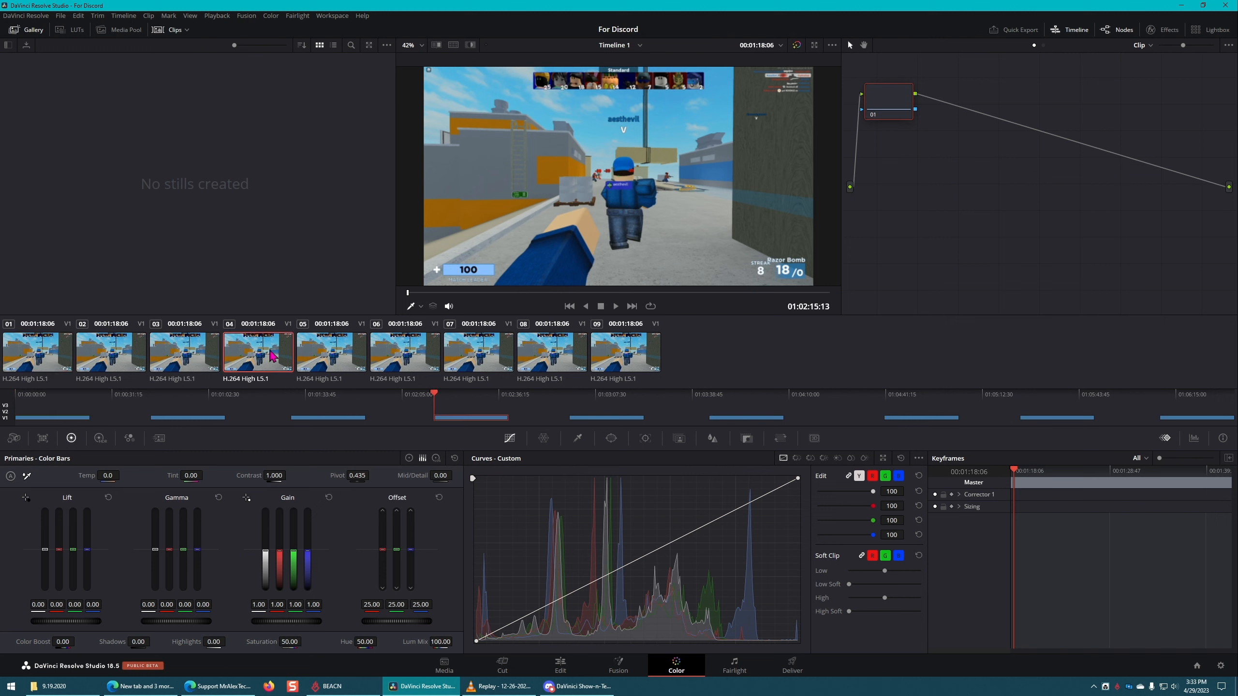
click(347, 353)
click(419, 353)
click(496, 353)
click(569, 353)
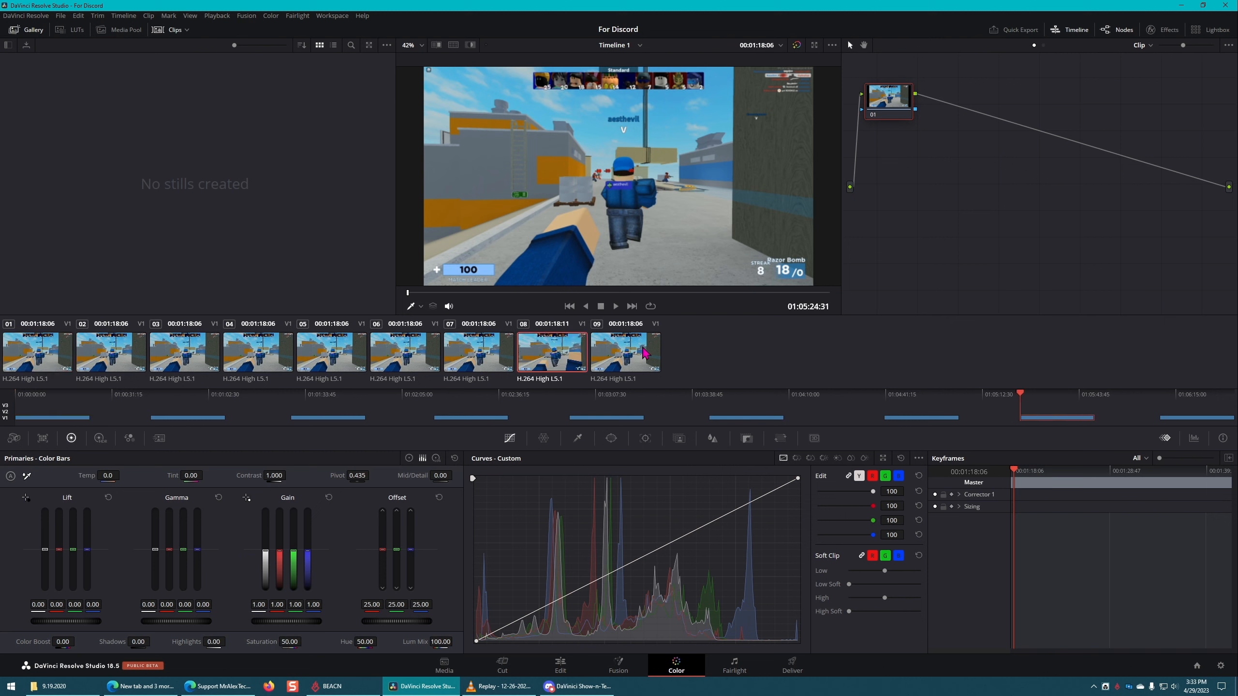
click(645, 352)
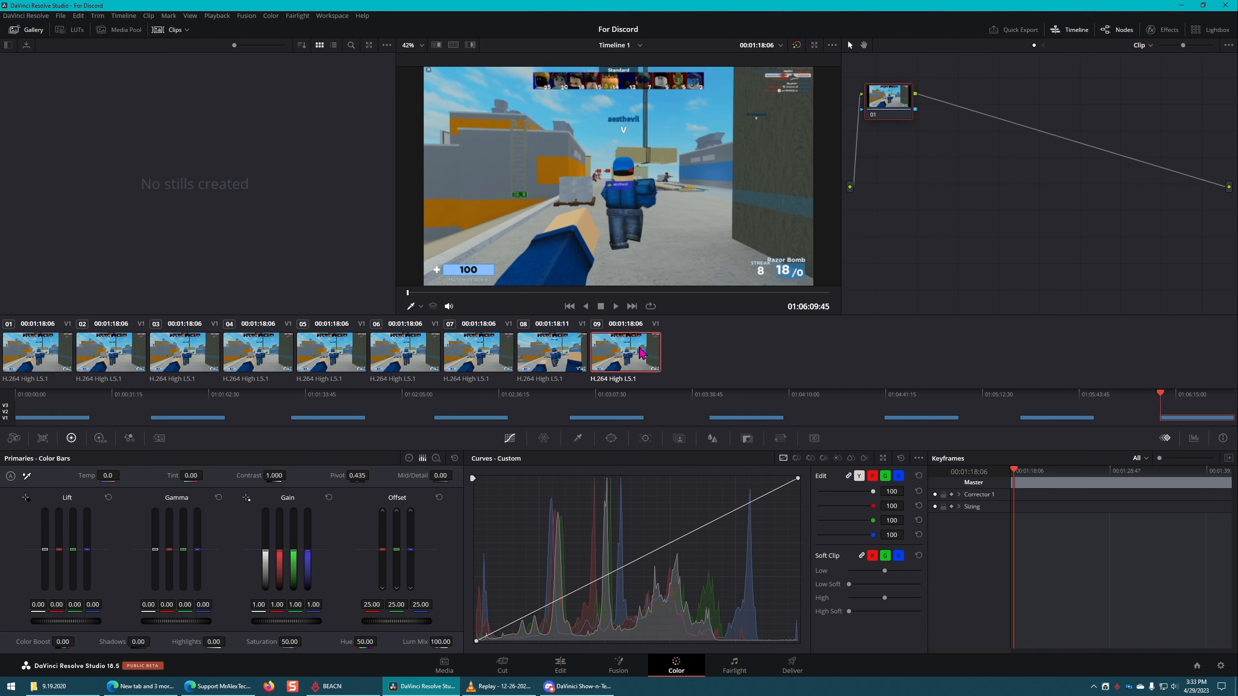
Step: Grade clip 01 with Gain 1.25, Highlights -100 and Color Boost 100
click(30, 356)
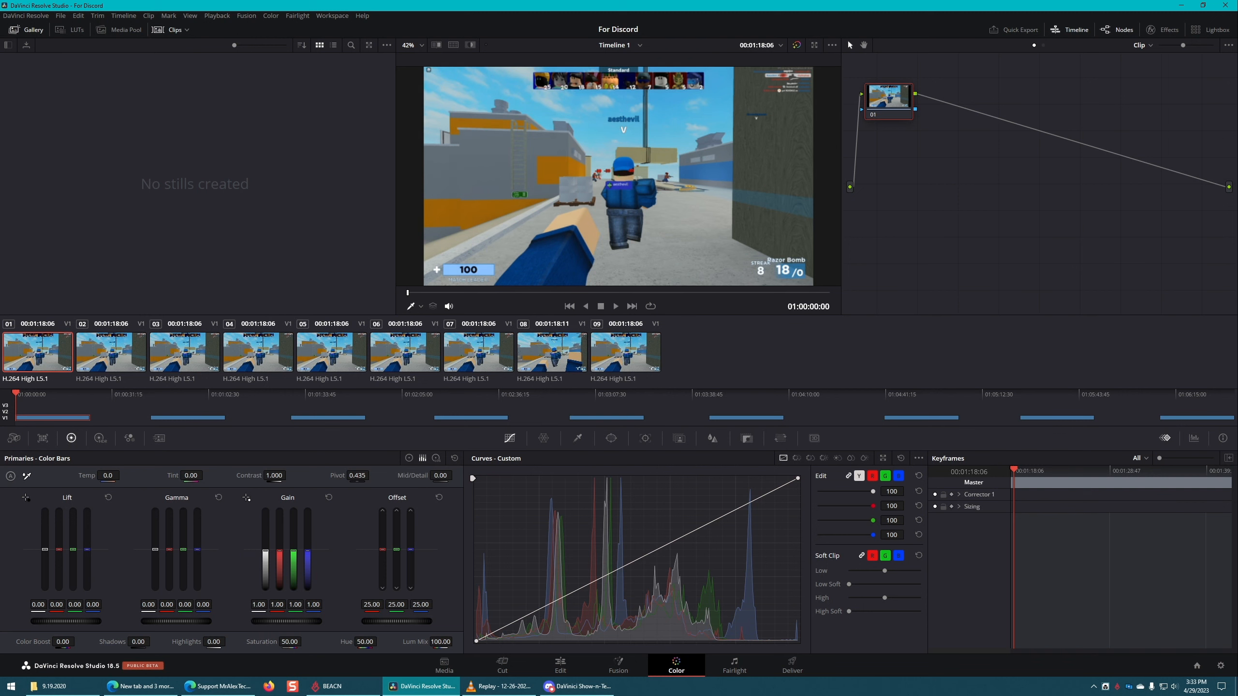
drag(316, 622, 348, 622)
mouse_move(208, 647)
mouse_down()
mouse_move(154, 646)
mouse_move(209, 642)
mouse_up()
drag(64, 642, 77, 641)
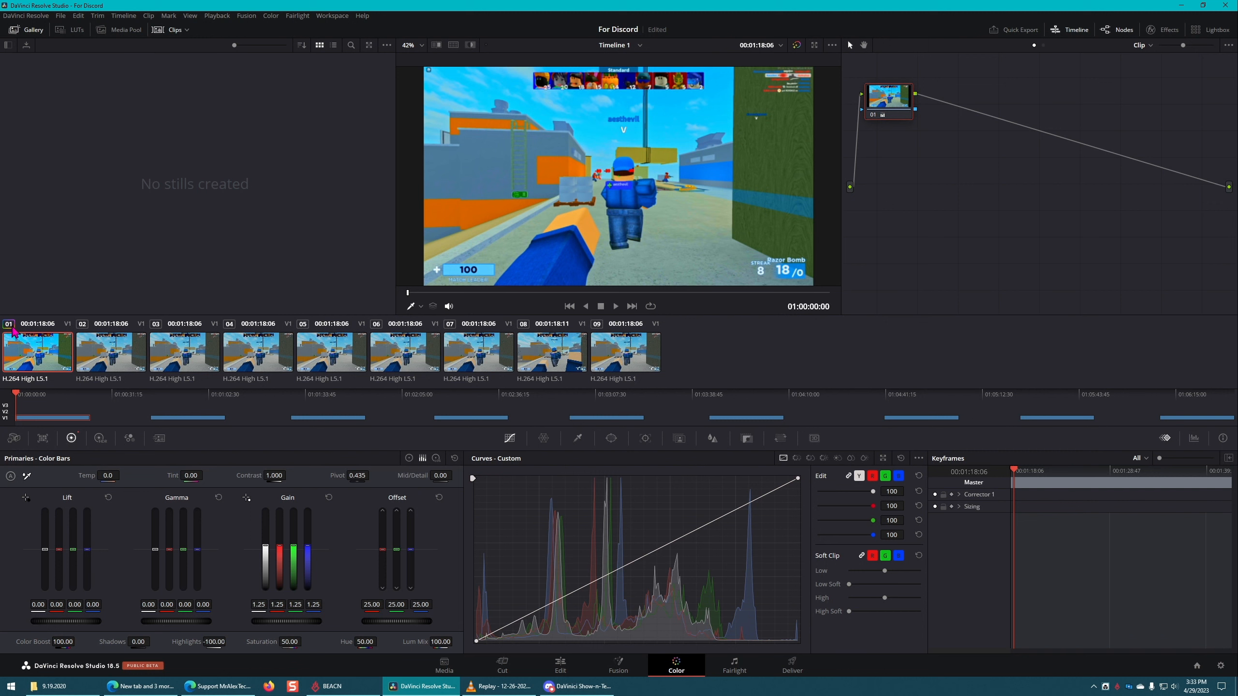
Step: Copy clip 01's grade onto clips 02 to 09, replacing their existing grades
click(97, 356)
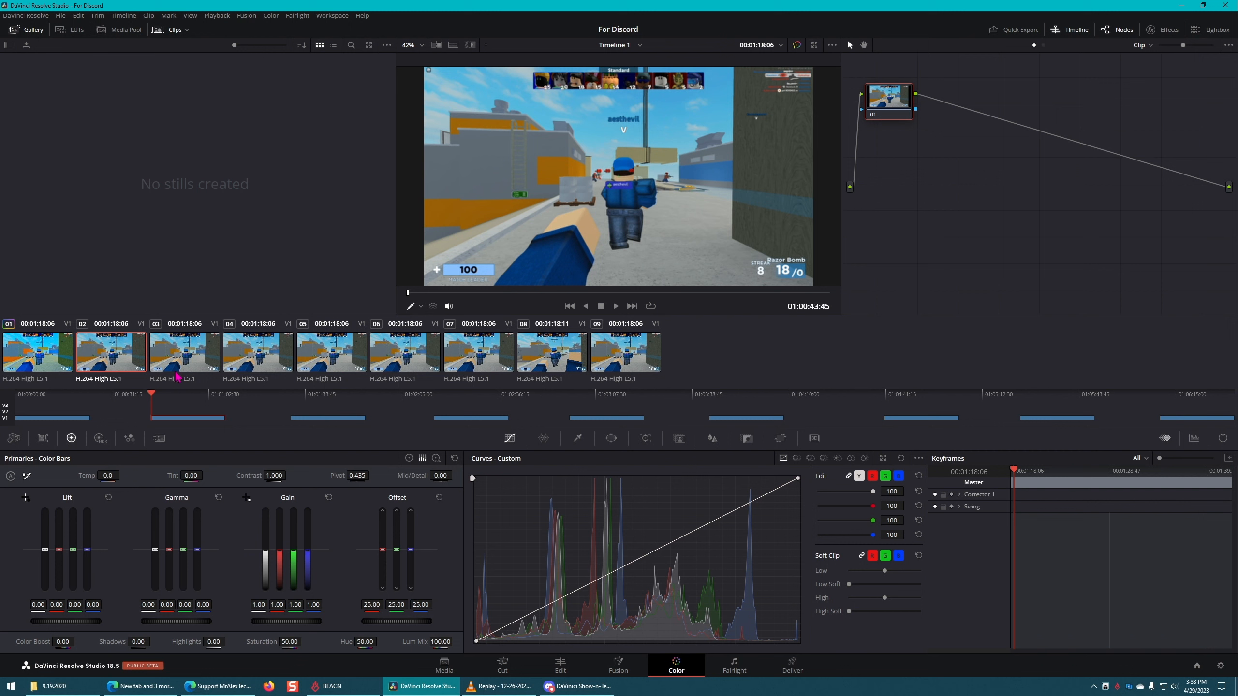
shift+click(639, 351)
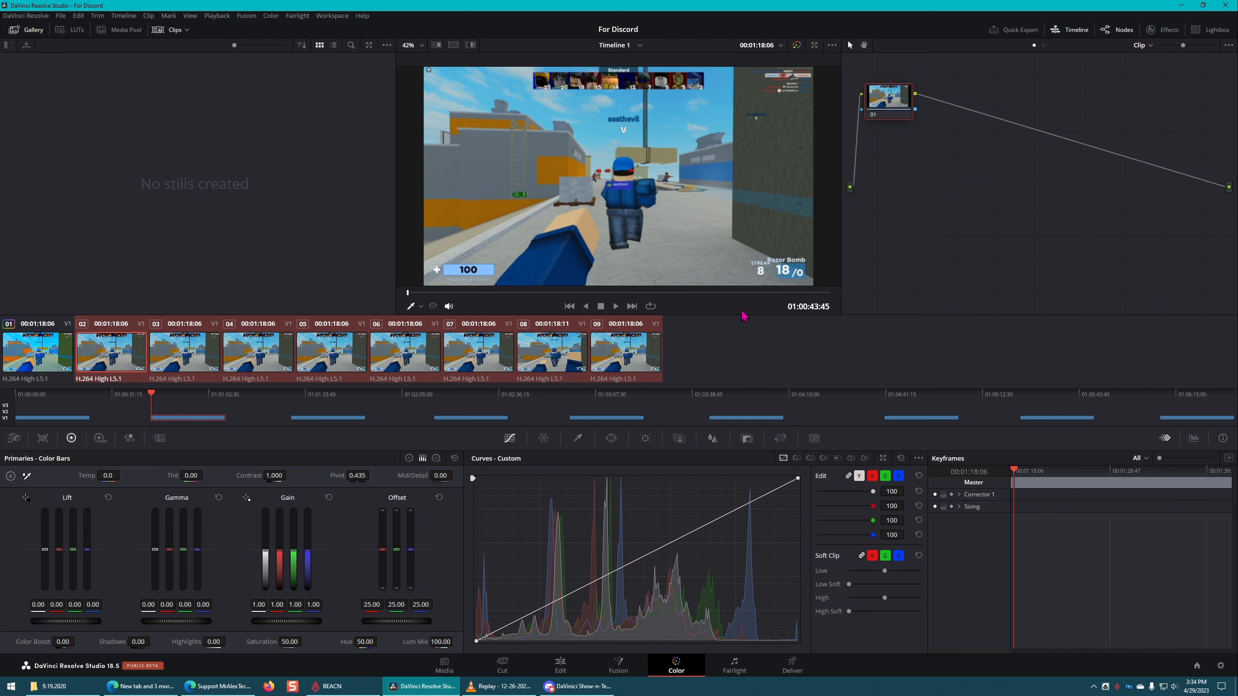
middle_click(34, 358)
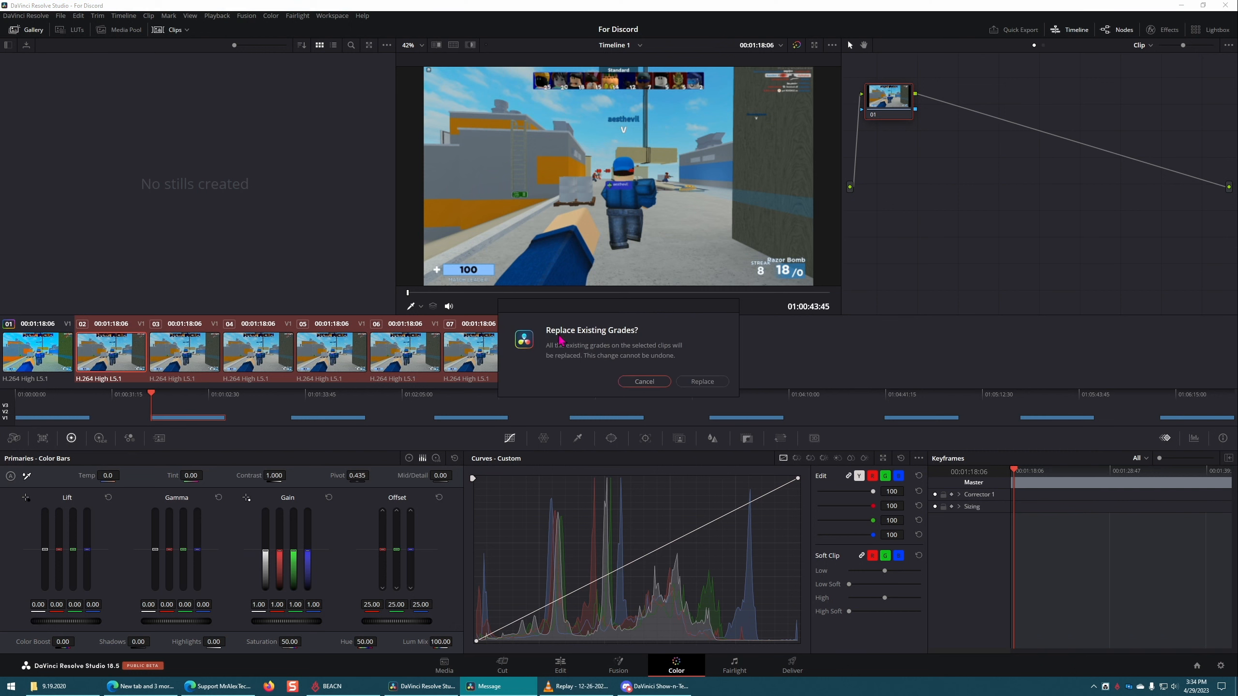
click(707, 381)
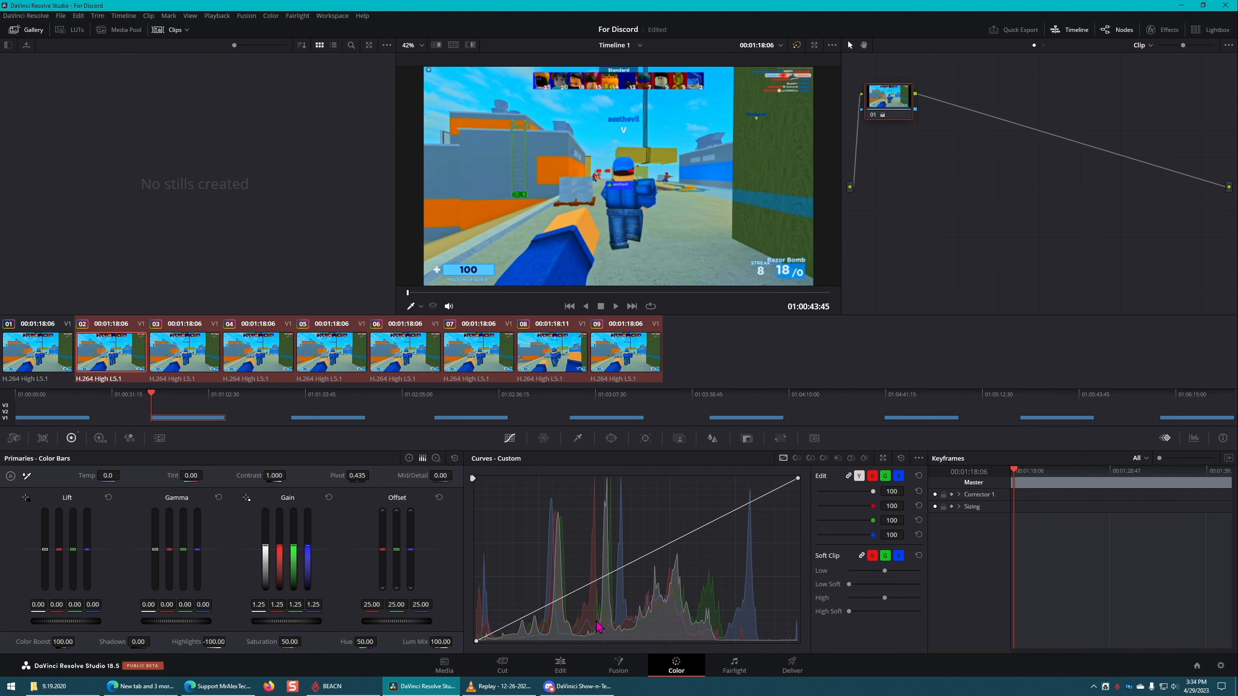
click(570, 671)
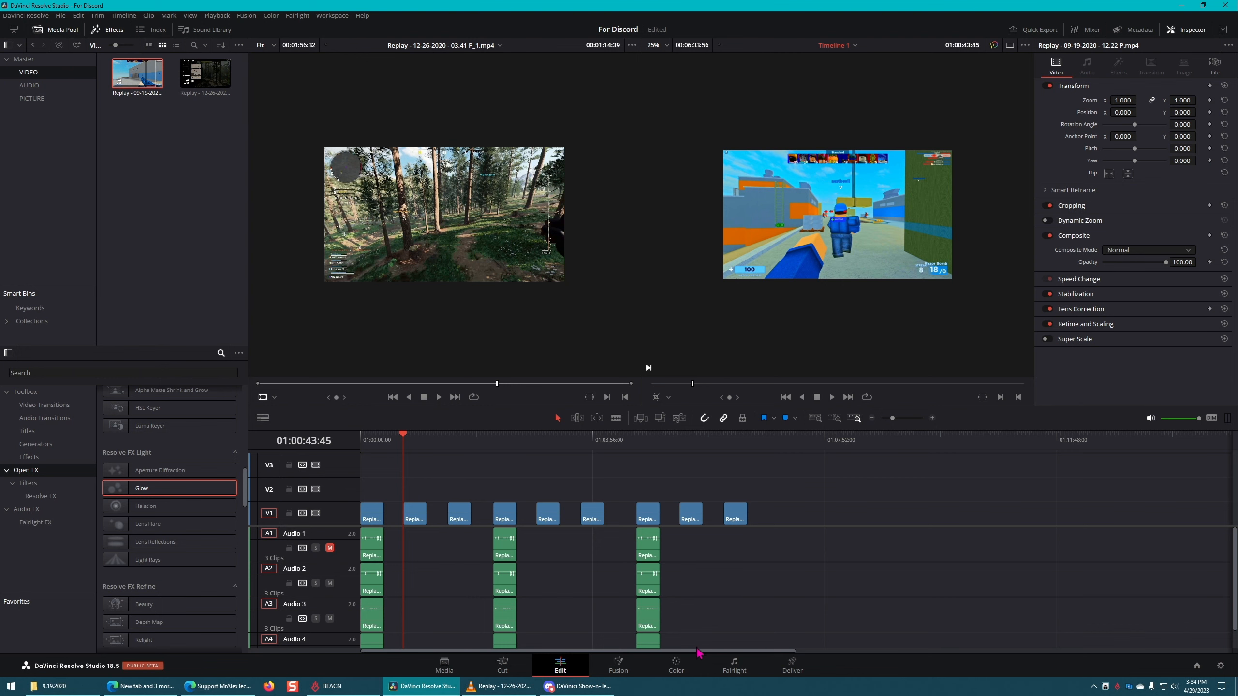
click(680, 665)
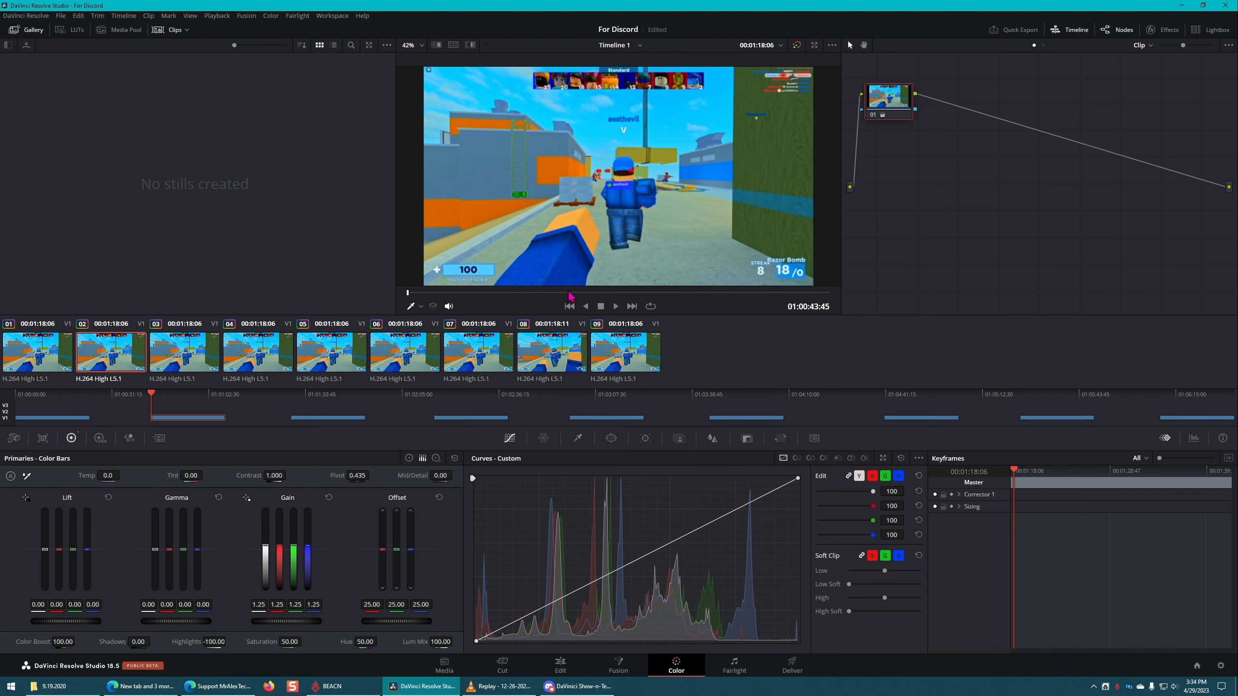
click(559, 685)
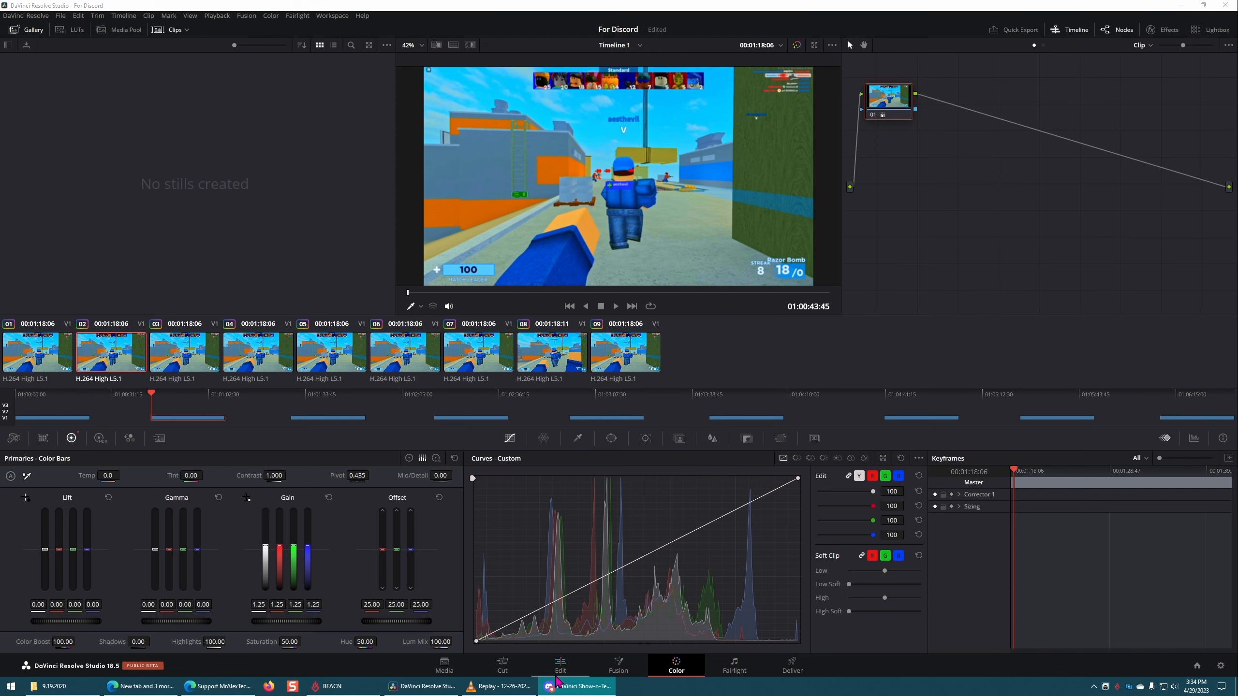
Step: On the Edit page, select the second, fourth and sixth V1 clips and set their Zoom to 27.750
click(561, 665)
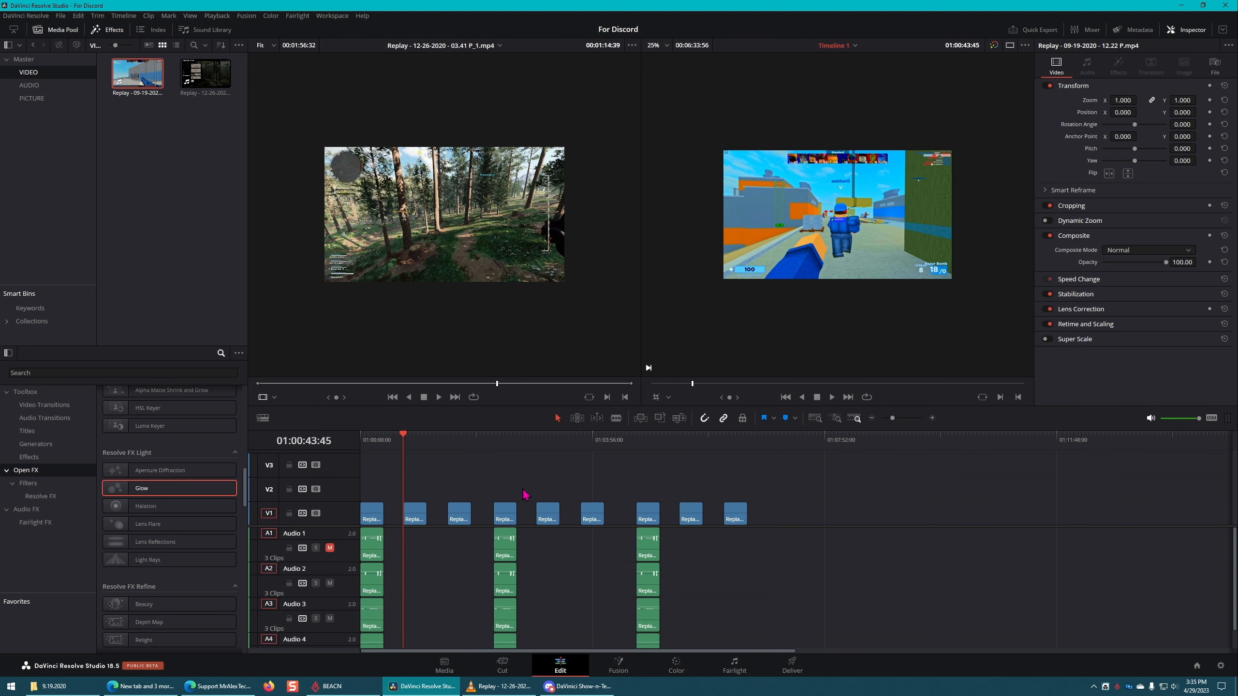
click(417, 514)
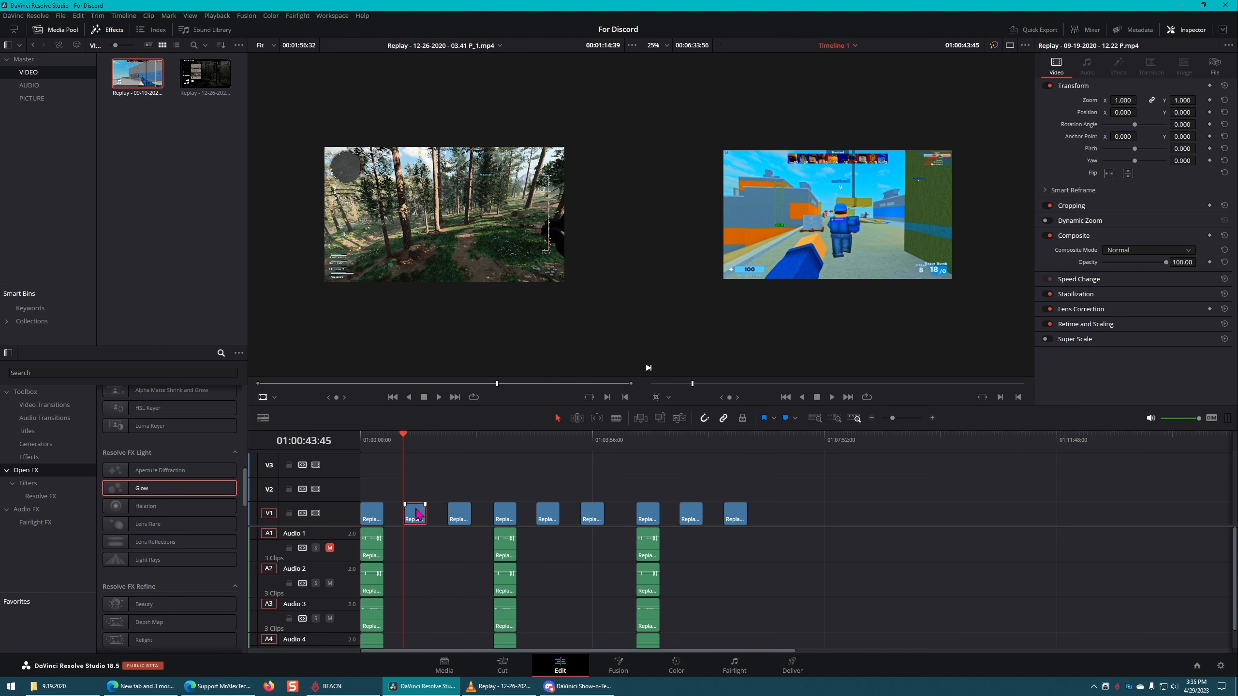
ctrl+click(507, 515)
ctrl+click(592, 513)
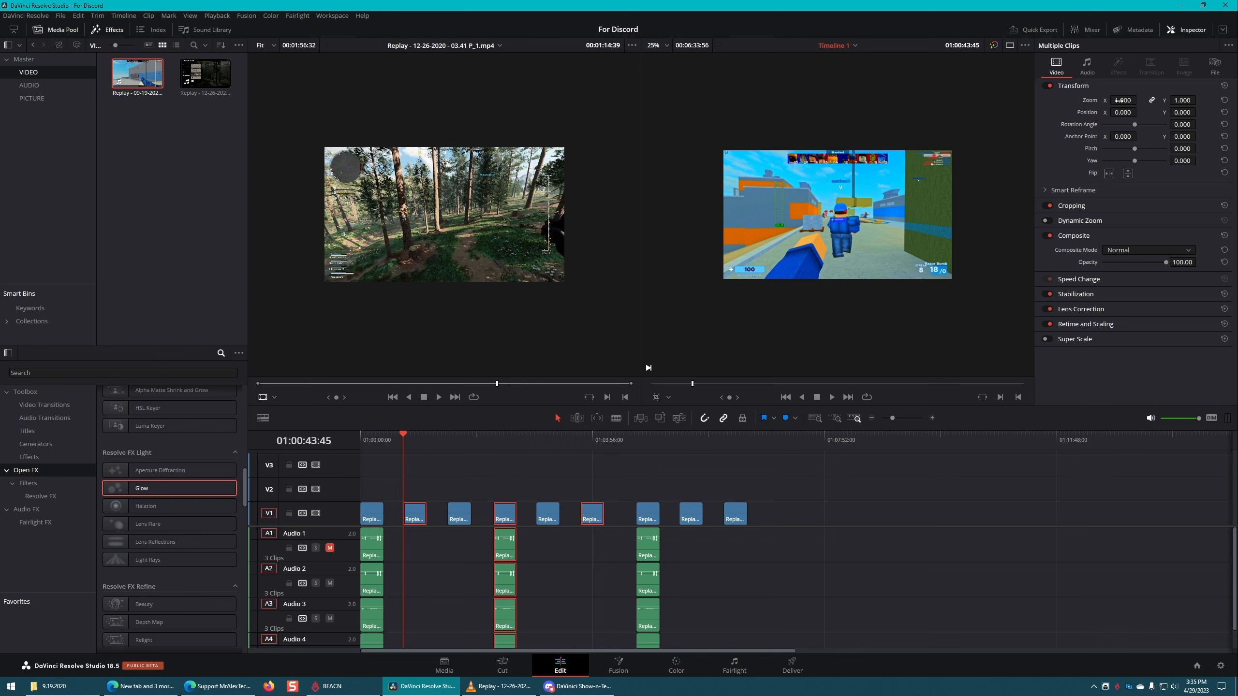
drag(1119, 100, 1120, 101)
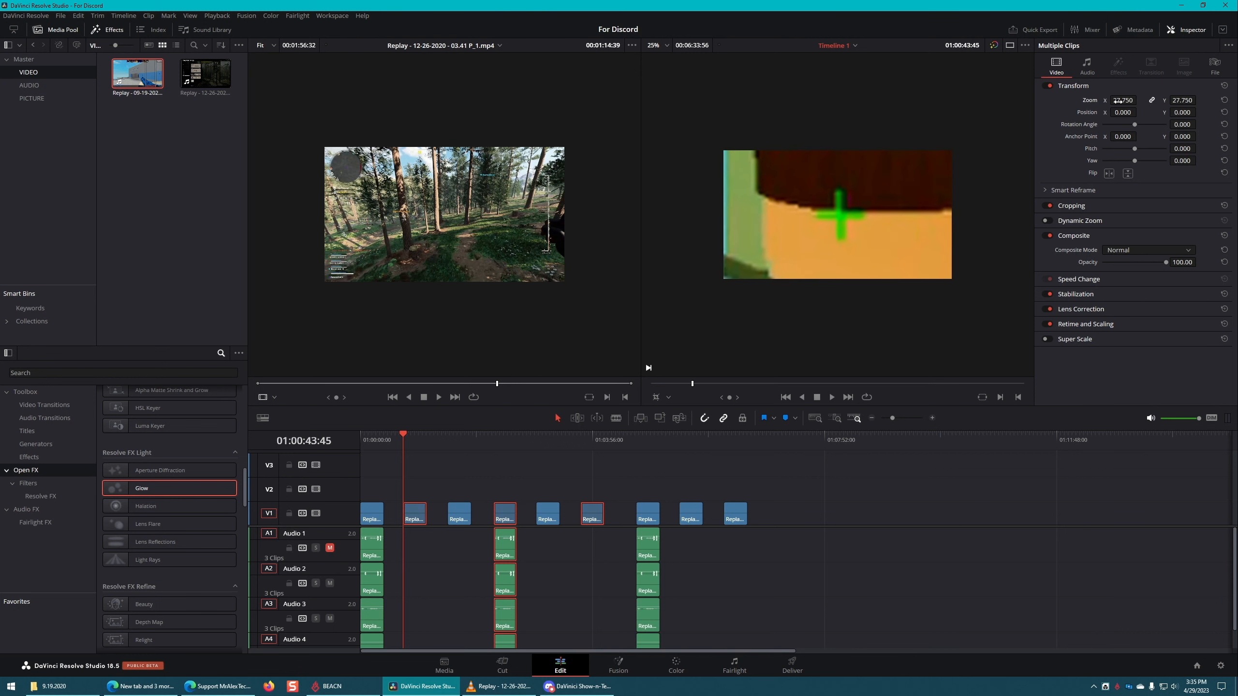
Step: Move the playhead among the second, fourth and sixth clips to check that each one is zoomed
click(499, 441)
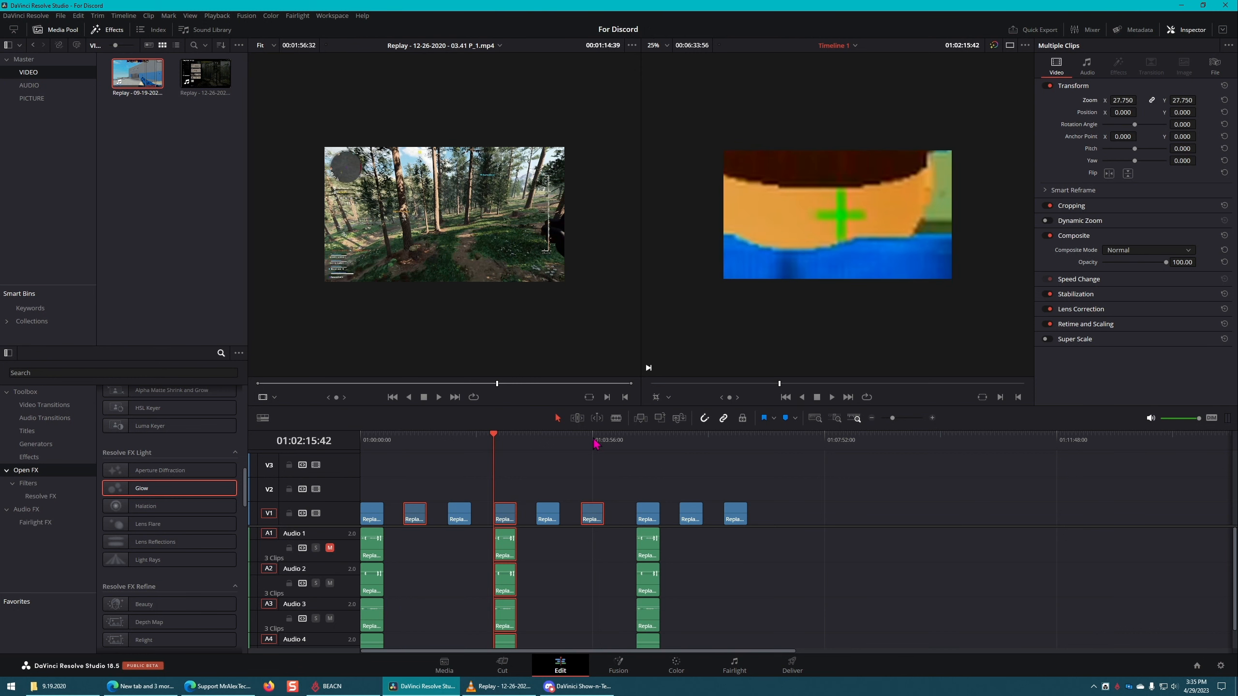
click(593, 442)
click(504, 442)
click(404, 441)
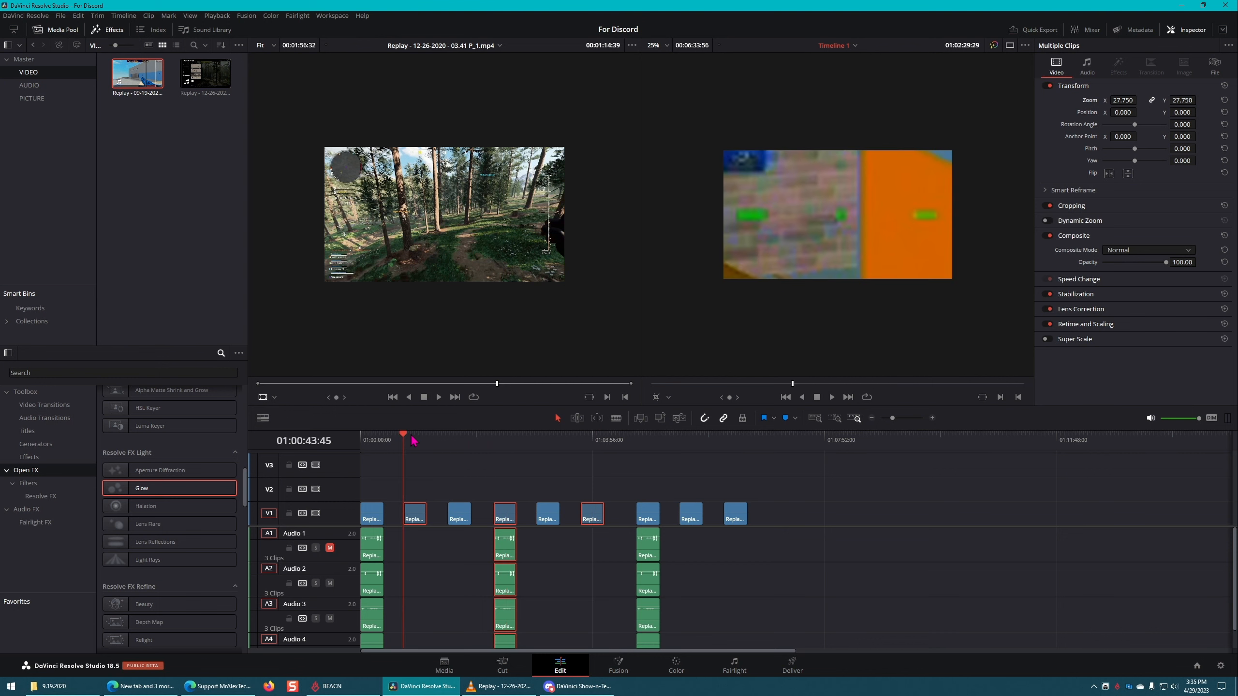
click(505, 441)
click(605, 441)
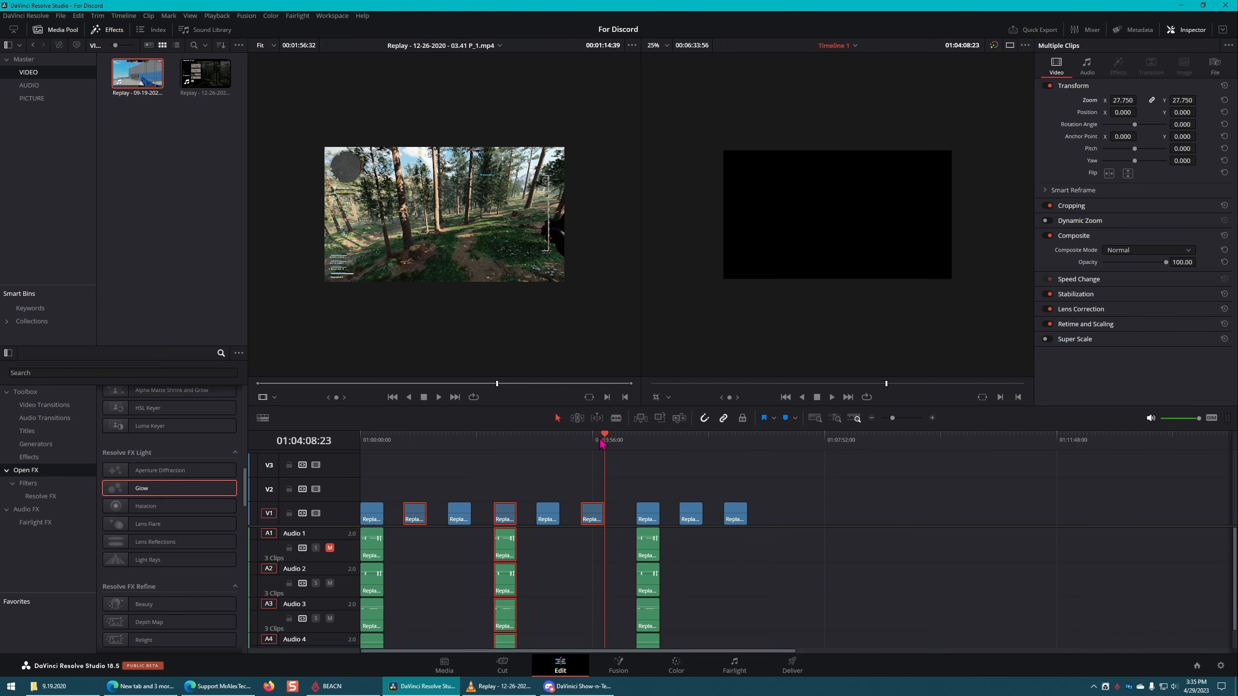
click(497, 440)
click(403, 439)
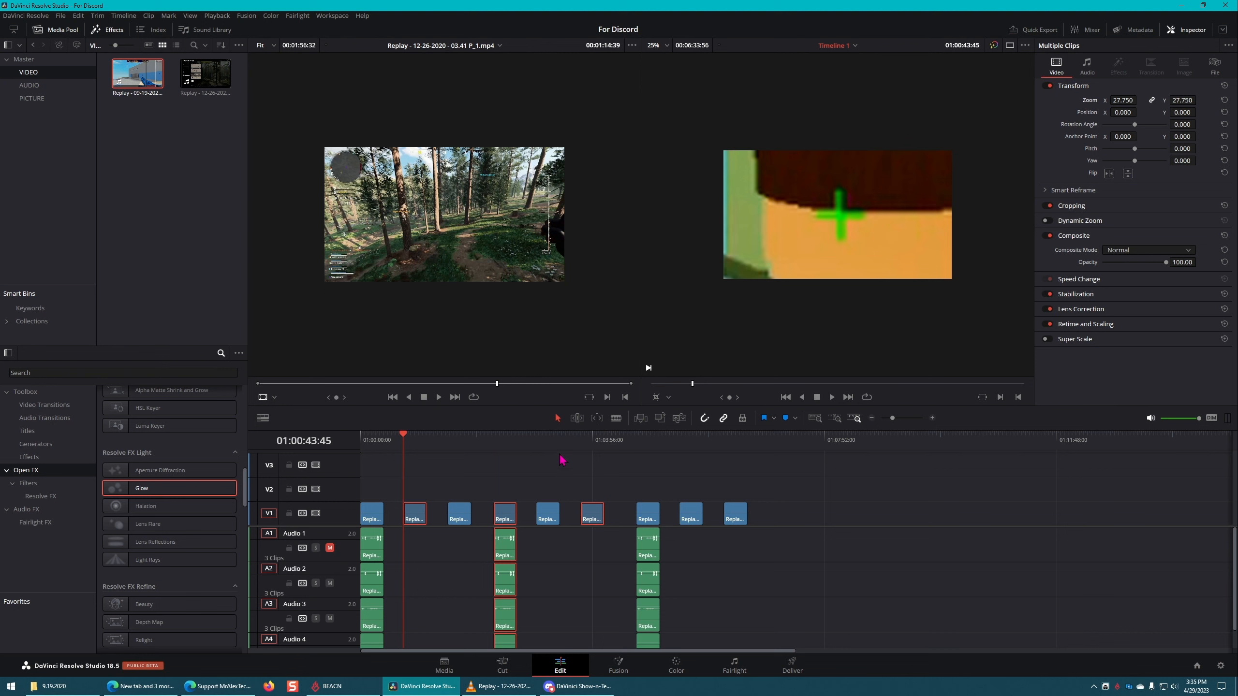
Step: Set Position X of the three selected clips to -825, check the fourth and sixth clips, and clear the selection
drag(1123, 113, 1082, 113)
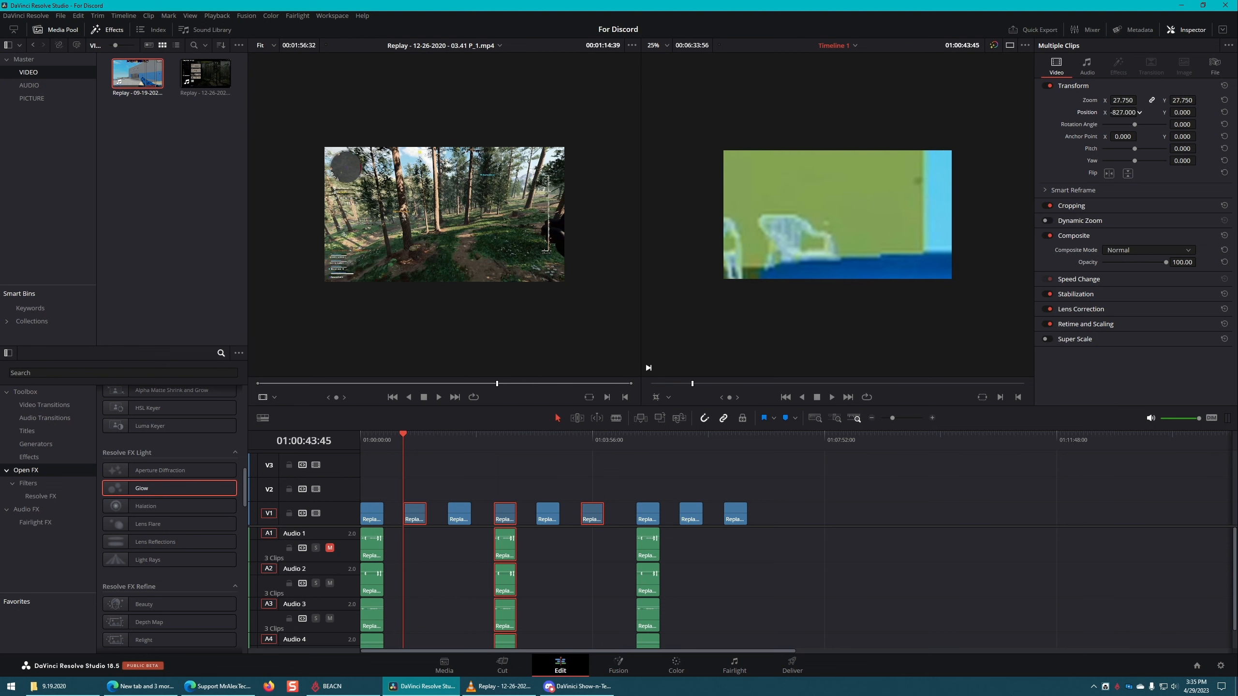
click(509, 440)
click(595, 442)
click(528, 485)
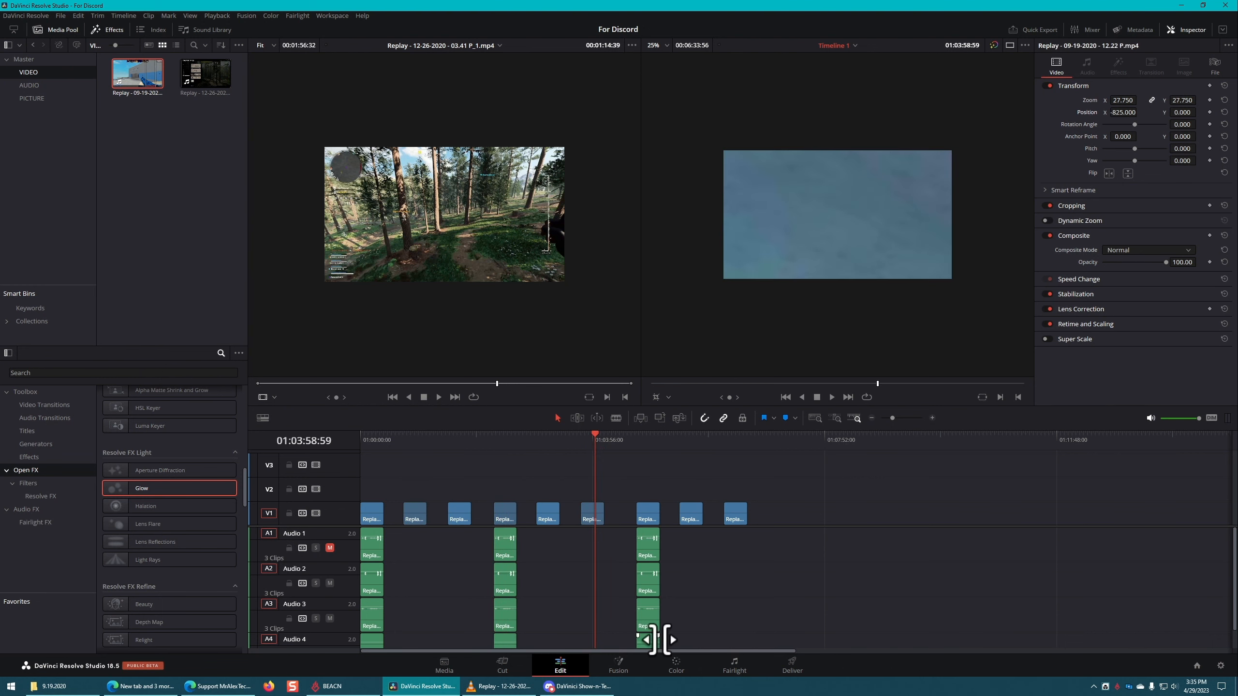
Step: On the Color page, step through thumbnails 01 to 05 to compare the zoomed clips with the unzoomed ones
click(676, 664)
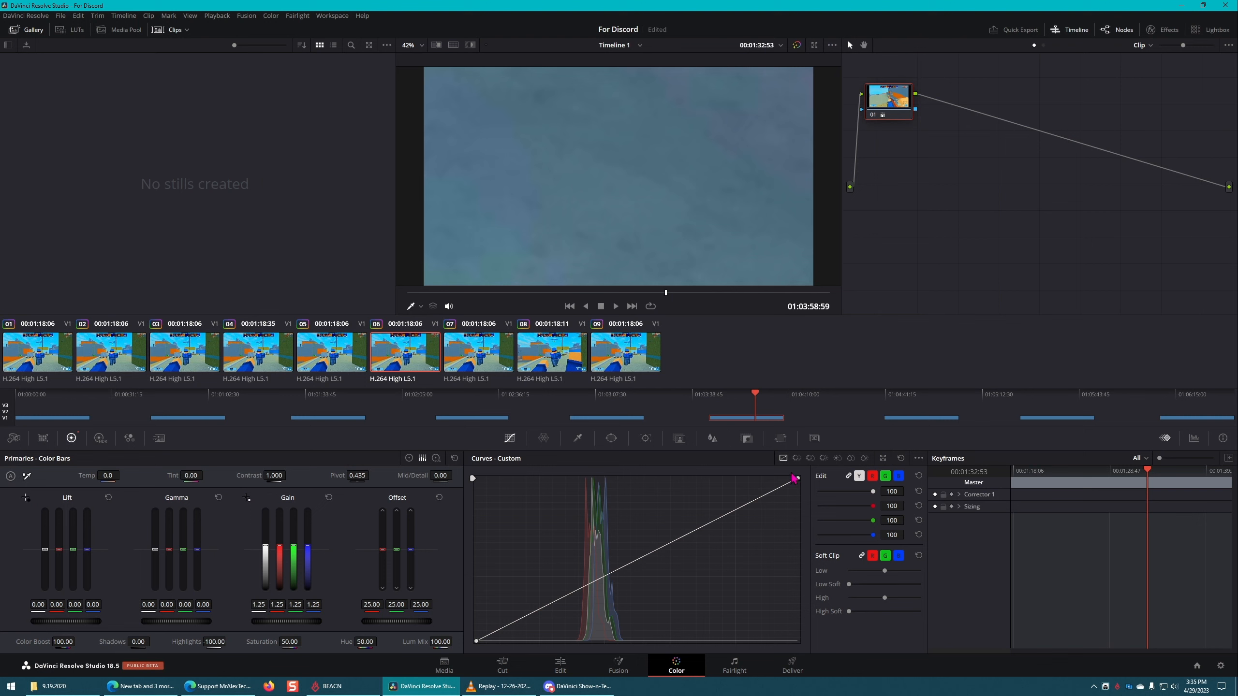
click(255, 362)
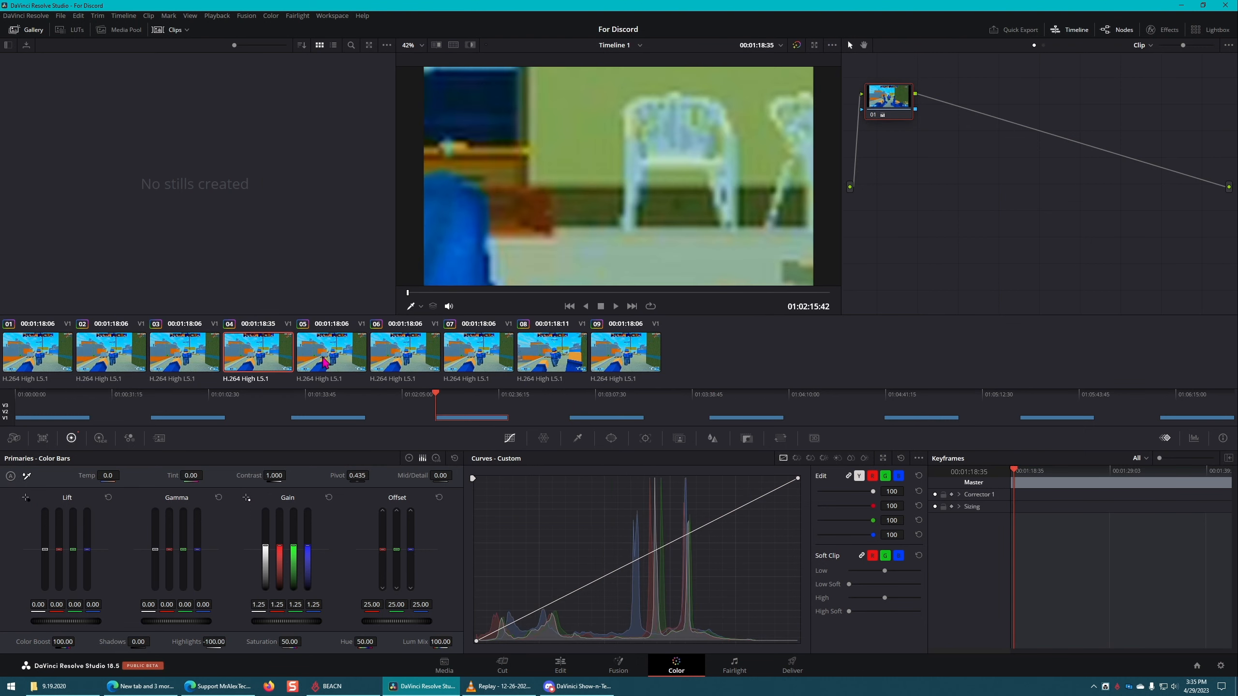
click(315, 358)
click(254, 362)
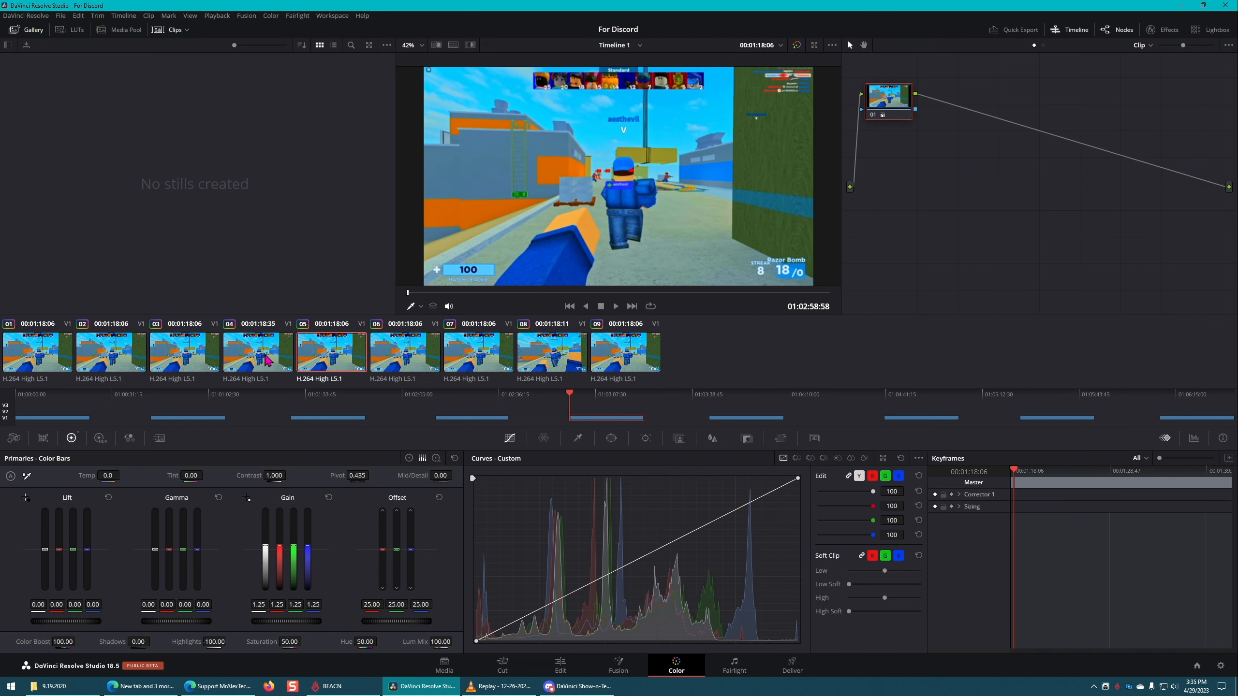
click(327, 358)
click(40, 353)
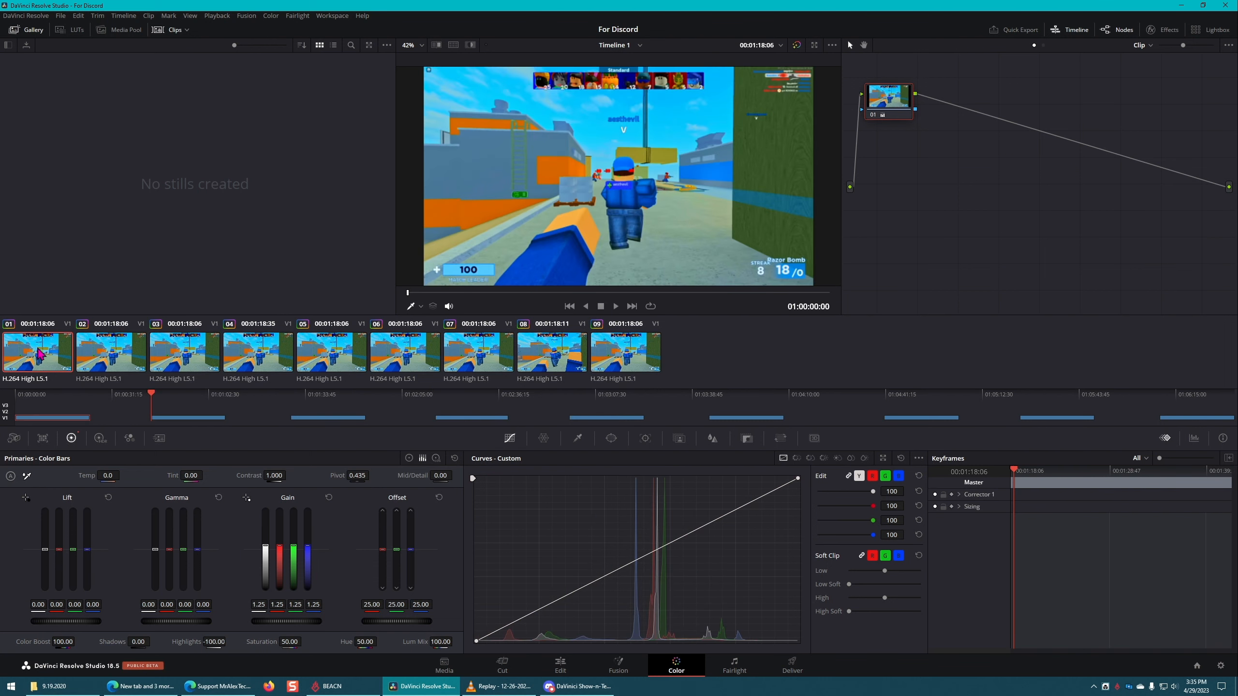
click(104, 352)
click(202, 357)
click(258, 358)
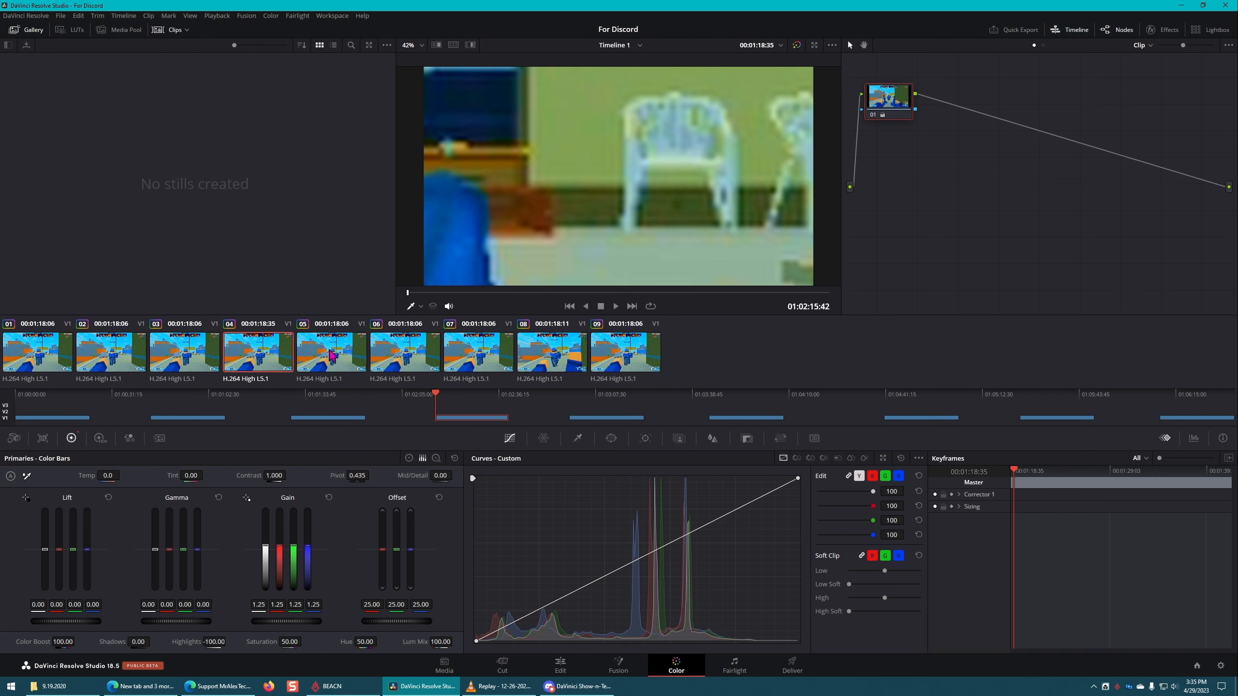
Step: Select clips 04 and 02 together on the Color page and set Gain to 0.55 and Color Boost to -100
click(336, 355)
click(291, 355)
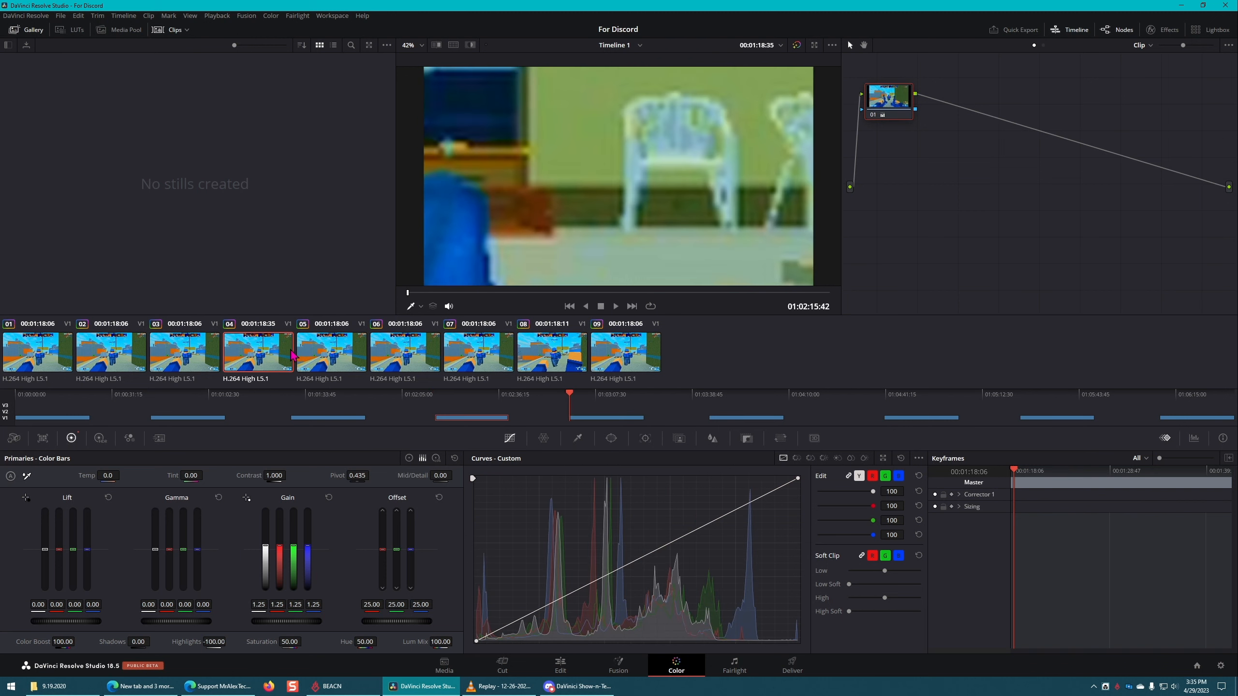
ctrl+click(116, 359)
drag(292, 627, 261, 627)
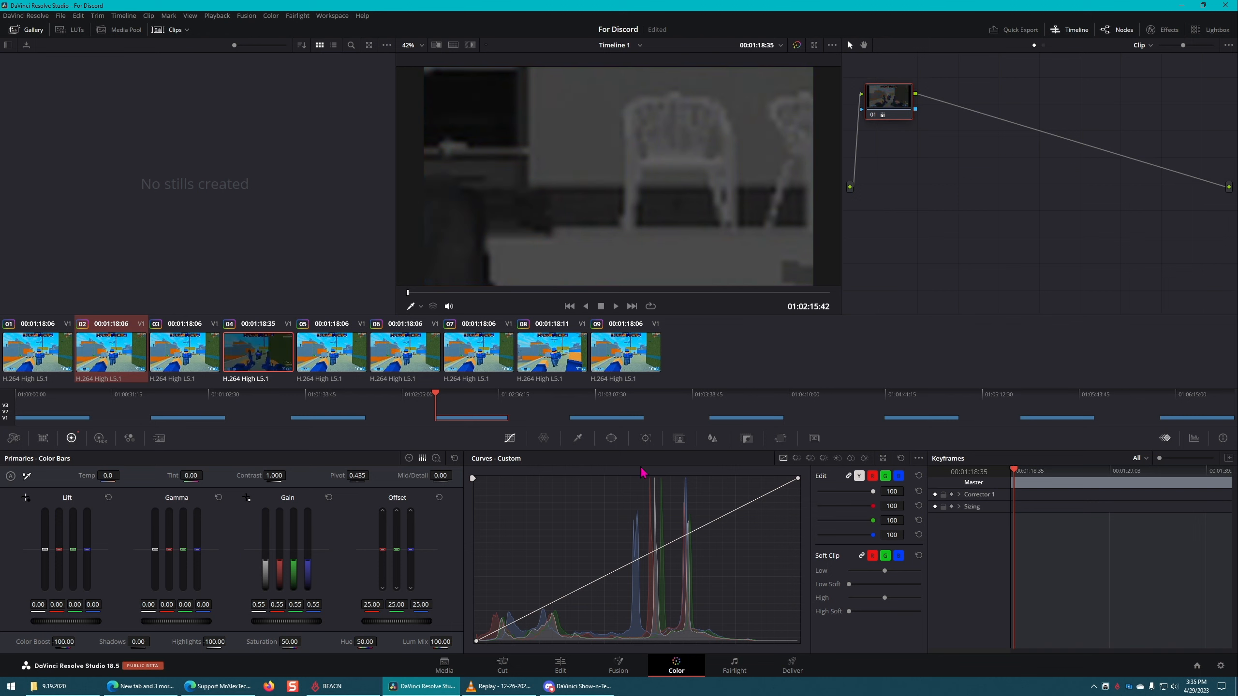
Step: Make clip 02 the current clip and set its Gain to 0.01 and Color Boost to -100
click(61, 358)
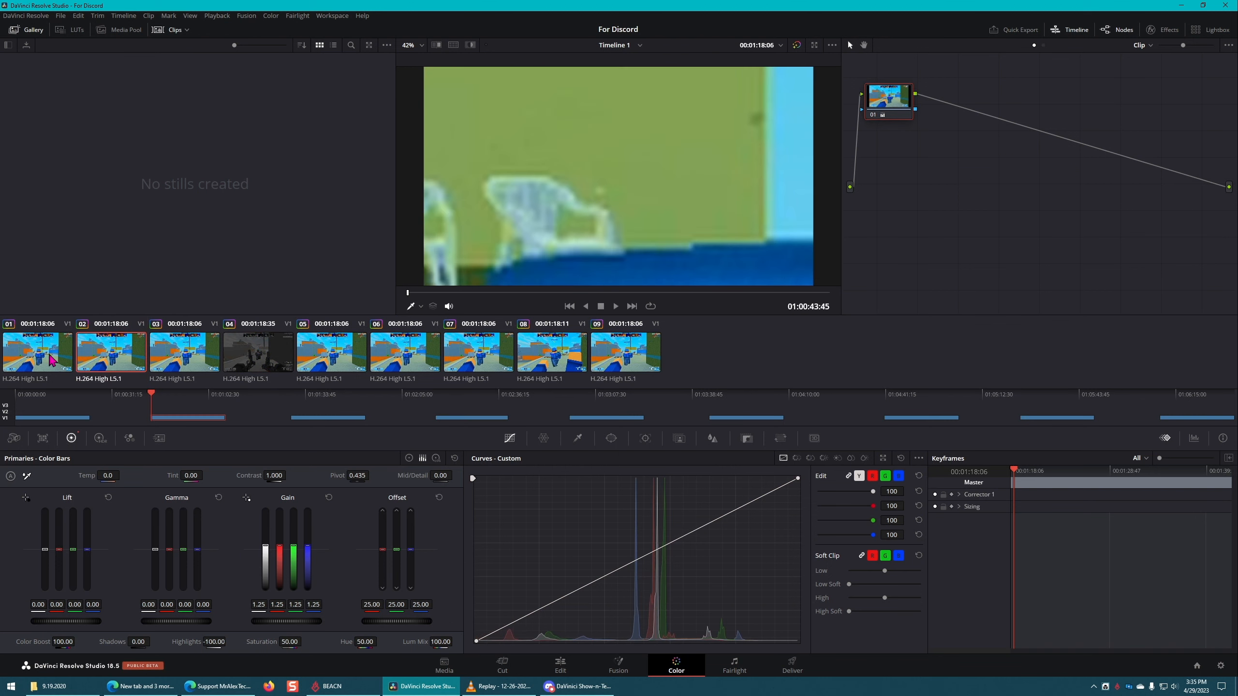
click(243, 356)
click(98, 358)
drag(299, 622, 253, 622)
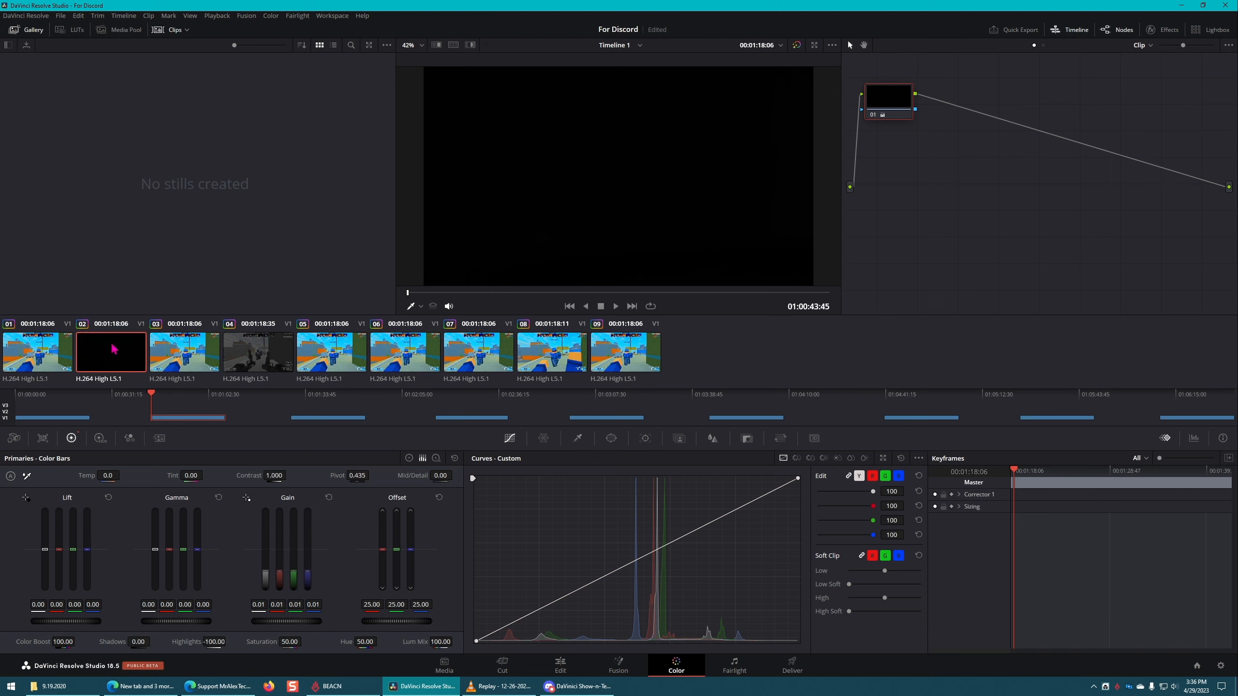
Step: Select clips 04, 06 and 08 and copy the grade of clip 02 onto all of them
click(266, 360)
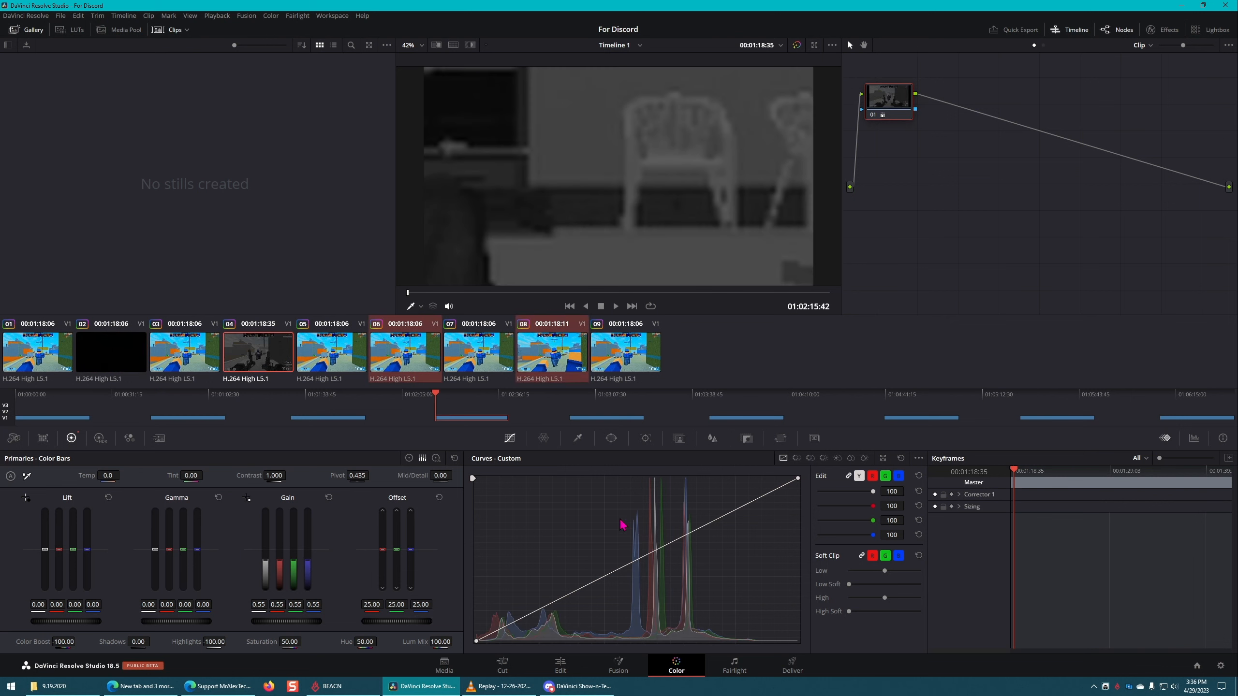
middle_click(108, 356)
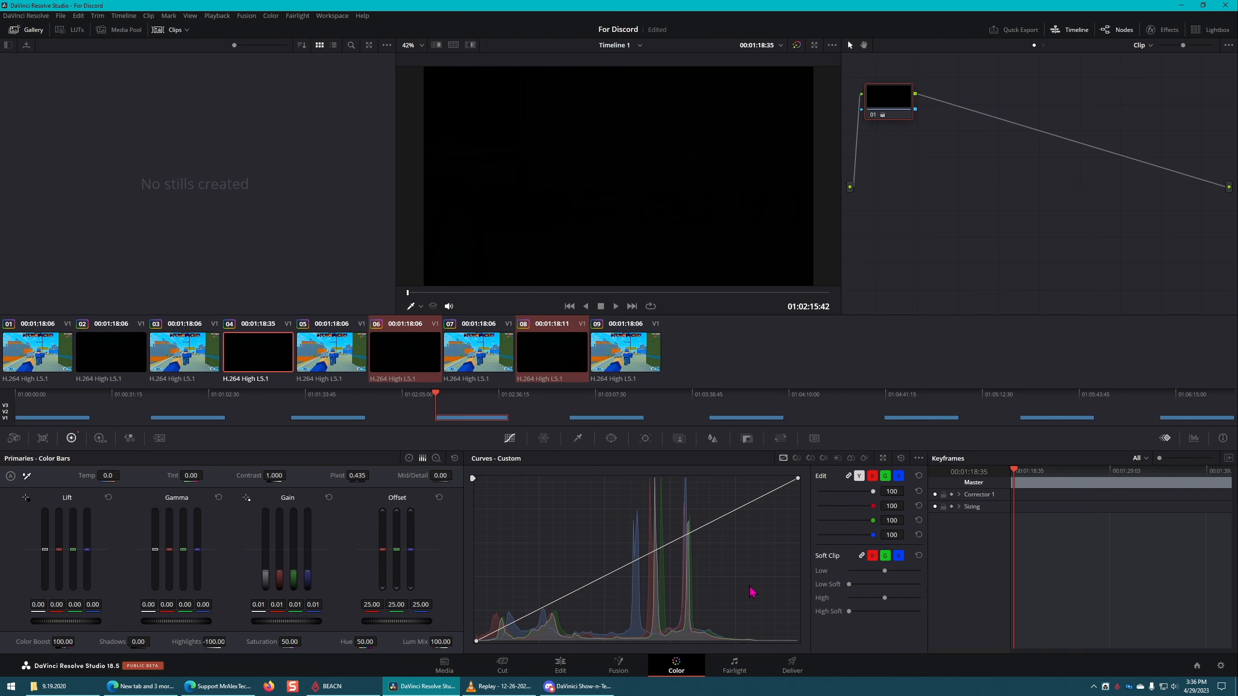
Step: Look briefly at the Fairlight page, return to the Edit page and delete every clip from Timeline 1
click(737, 671)
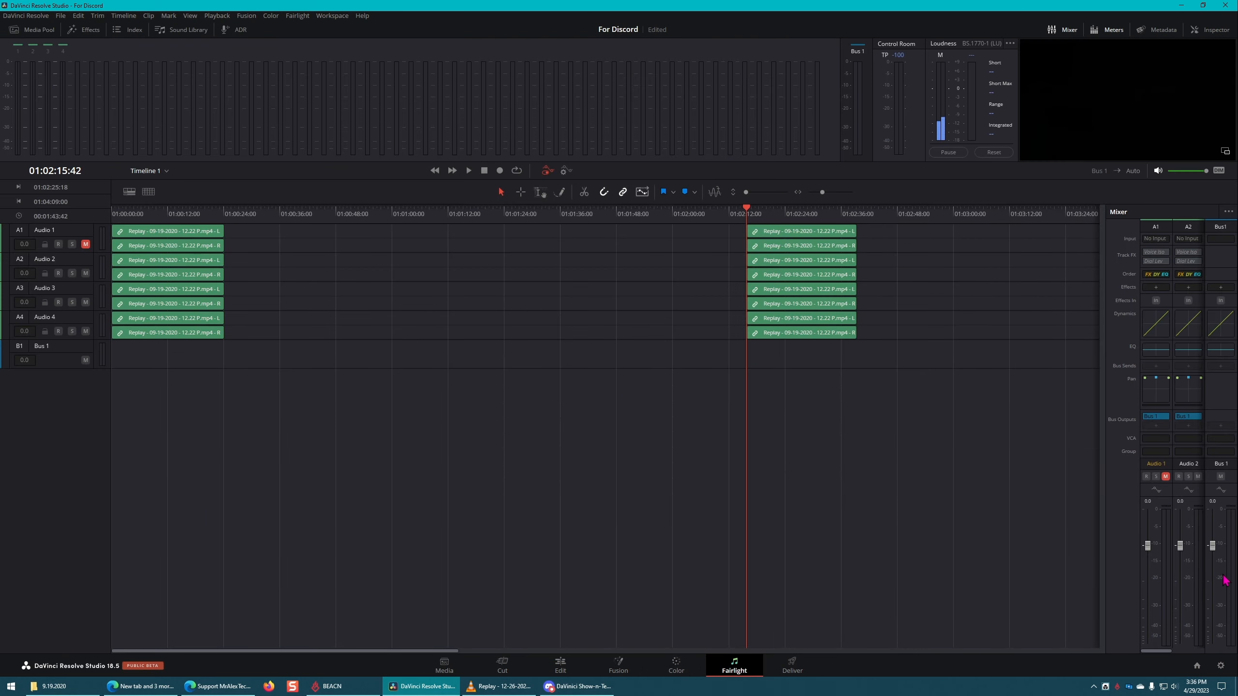
click(577, 670)
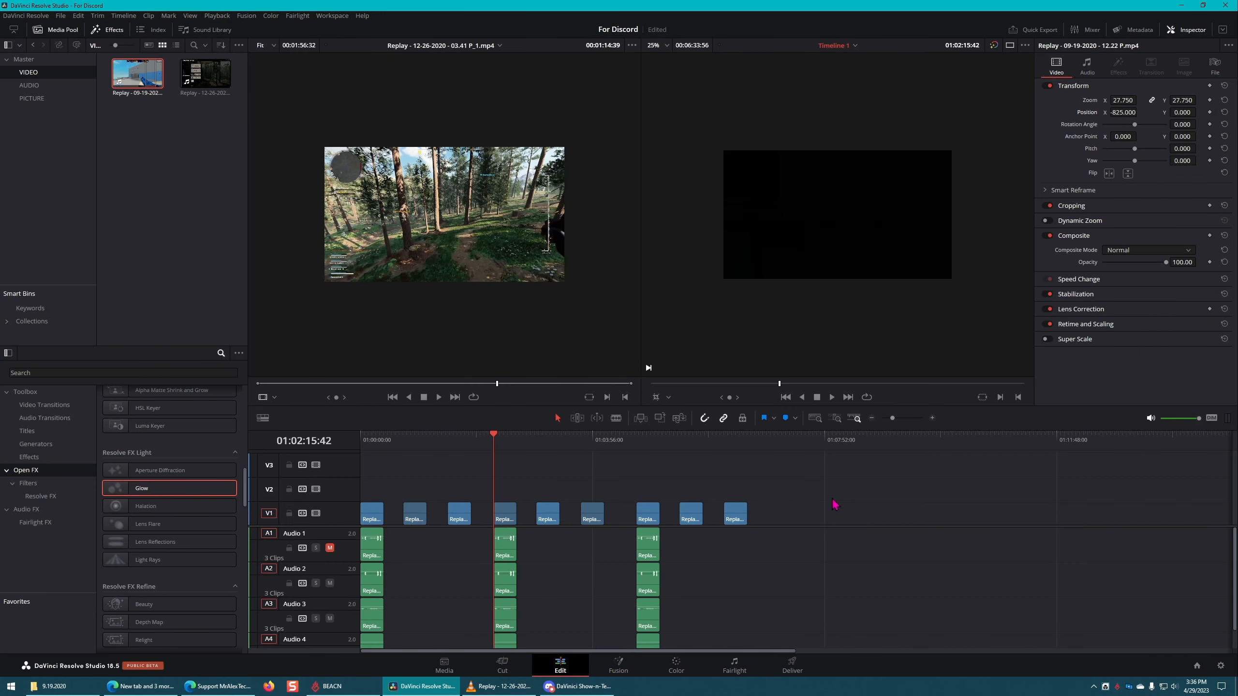
key(Delete)
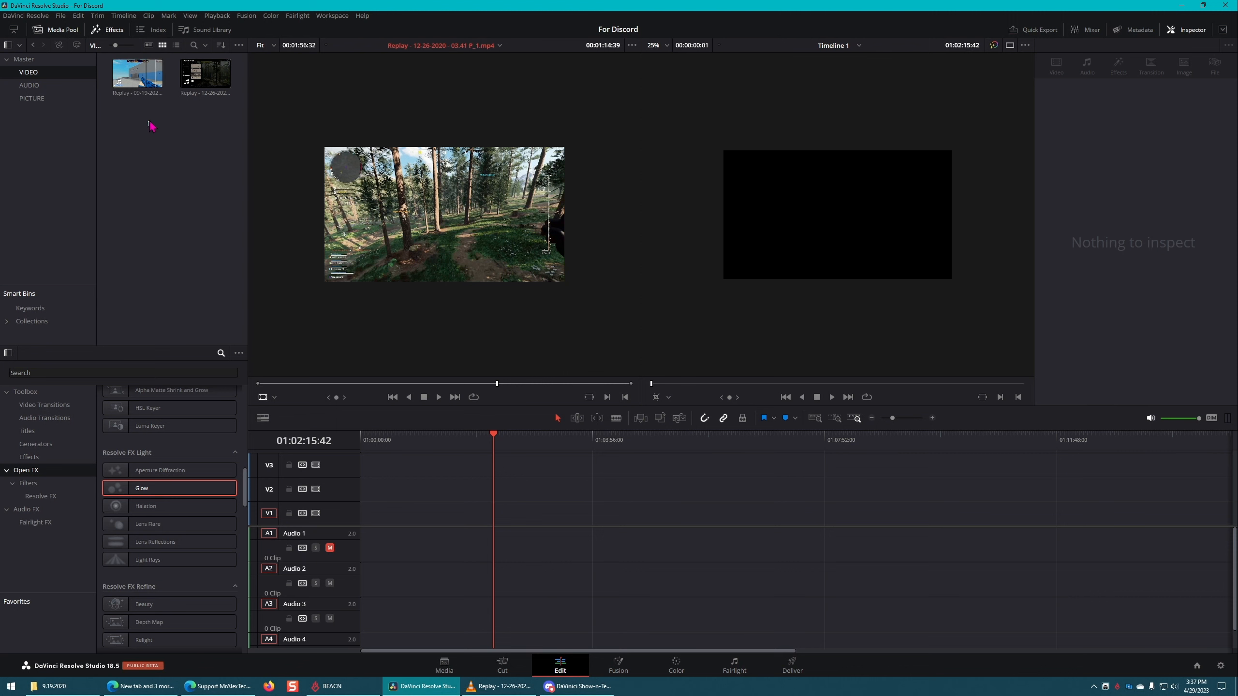
Step: Place the Replay - 09-19-2020 clip at the start of V1 and duplicate it twice, leaving three copies back to back
drag(139, 75, 387, 507)
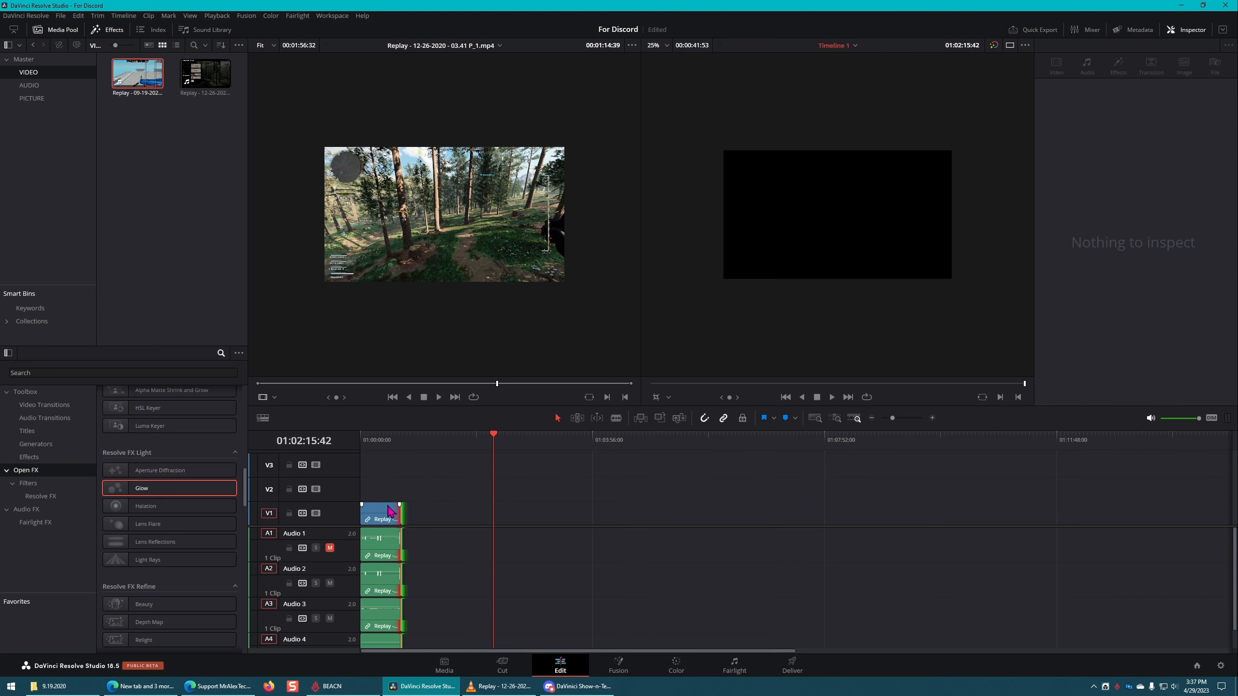
click(380, 513)
alt+drag(382, 512, 460, 515)
click(611, 493)
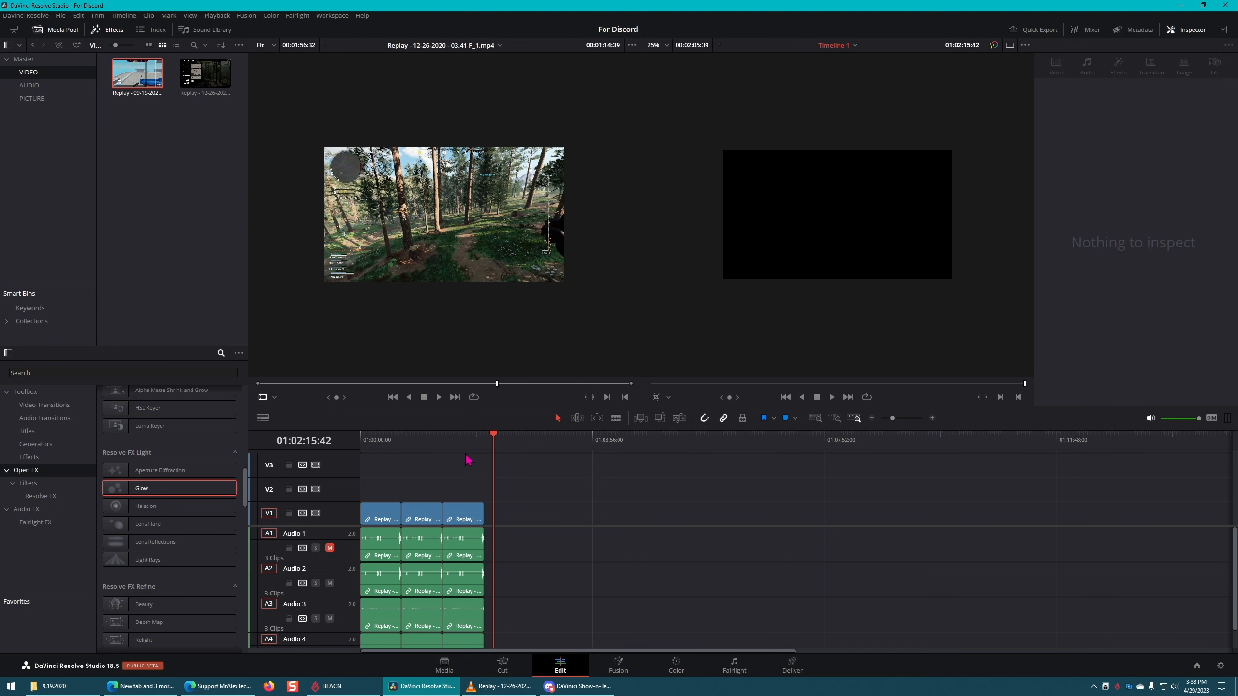
Step: Return the playhead to the timeline start and delete all three Replay clips with their audio
key(Home)
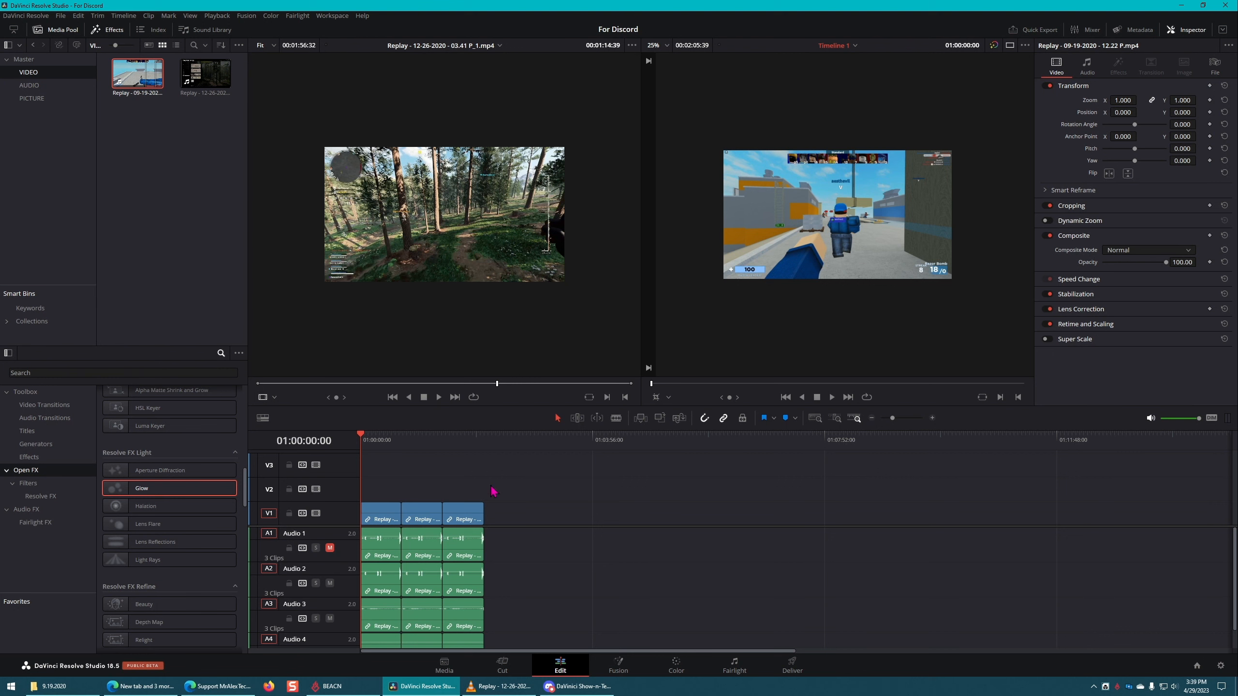
drag(476, 495, 399, 529)
key(Delete)
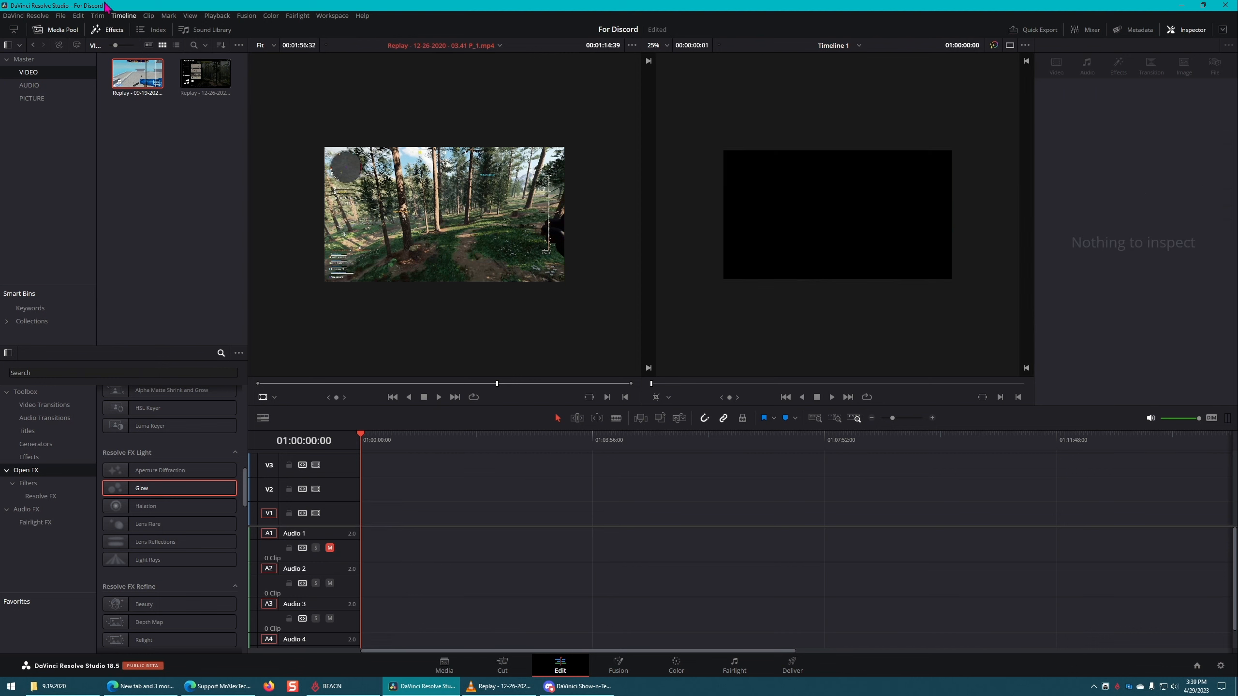
drag(124, 73, 508, 492)
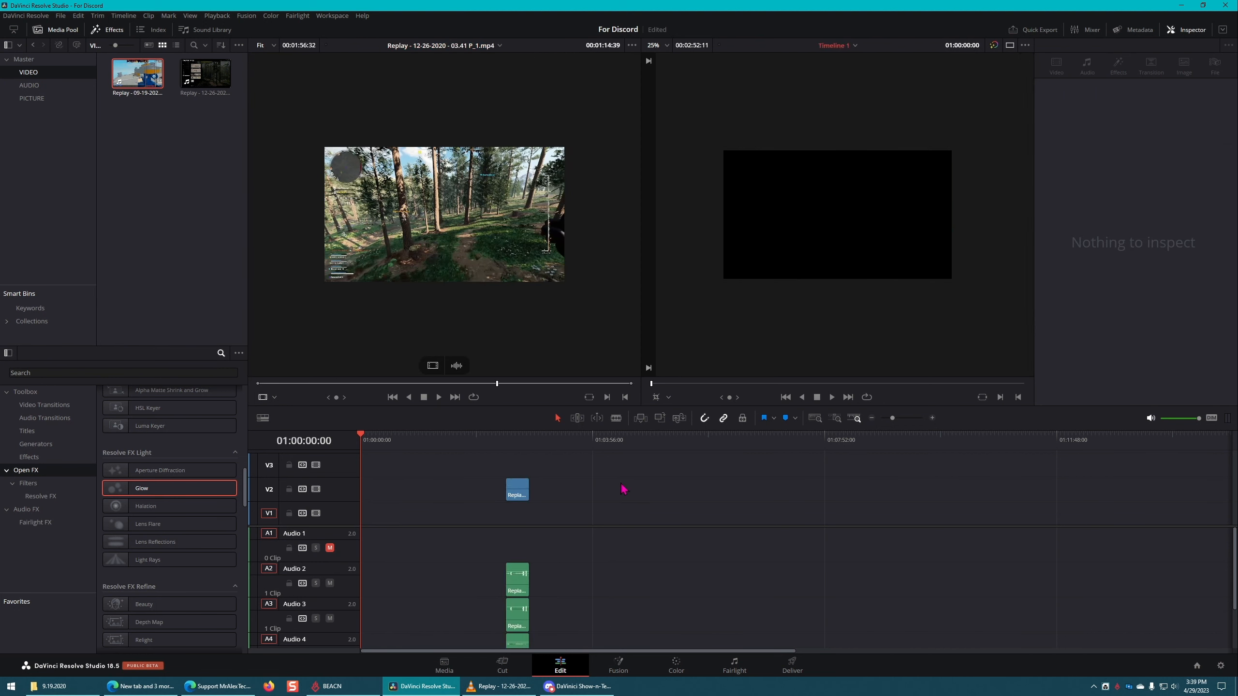
key(ctrl+z)
drag(497, 384, 387, 385)
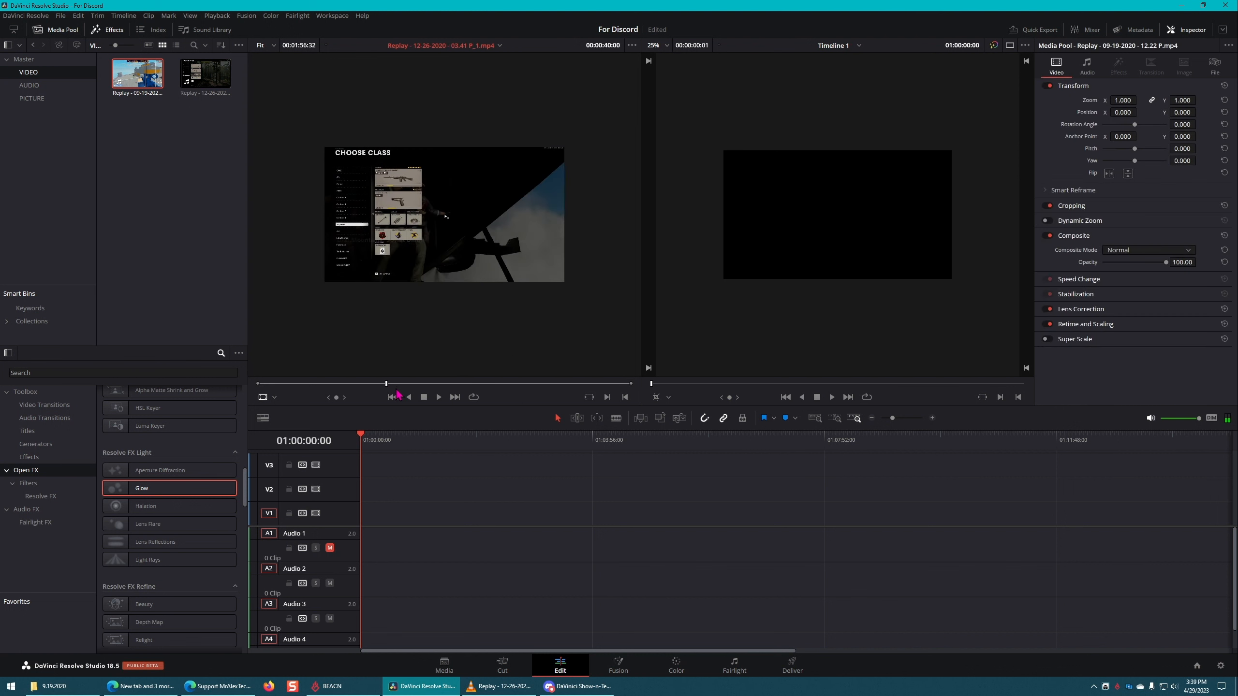
key(super)
click(580, 496)
click(421, 384)
Step: Place the Replay - 09-19-2020 clip on V1 far from the timeline start, locate it and select it
drag(145, 75, 1024, 513)
key(ctrl+z)
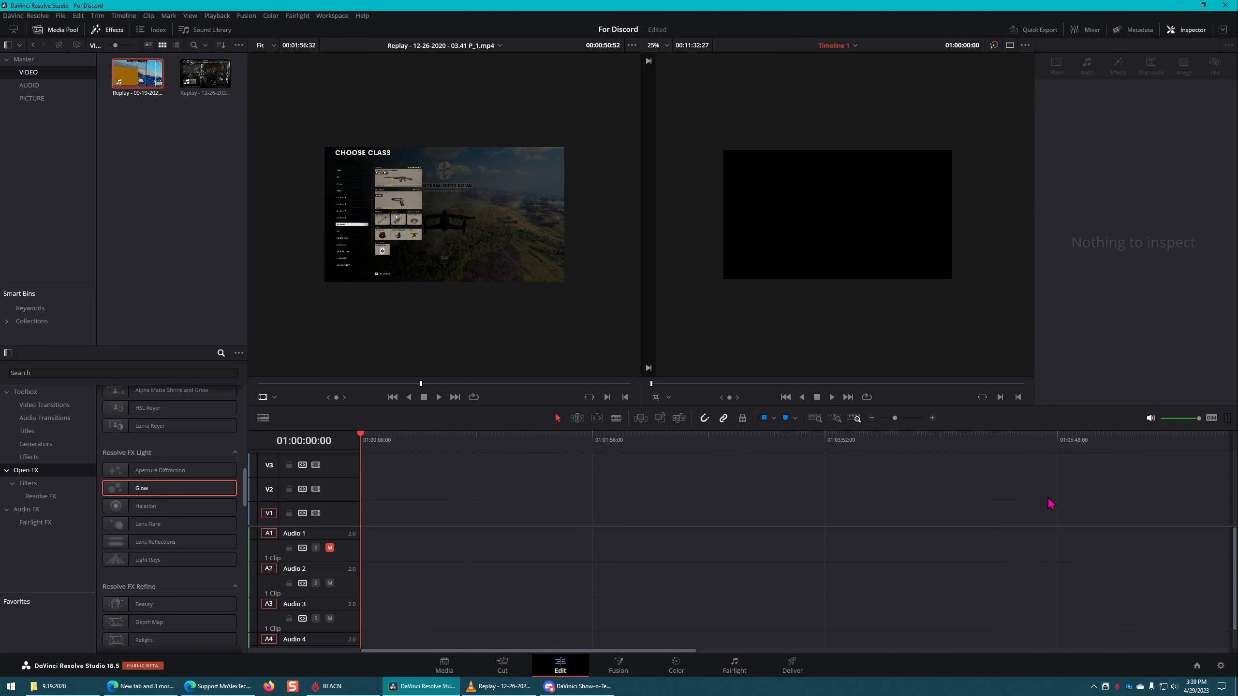
drag(575, 648, 942, 636)
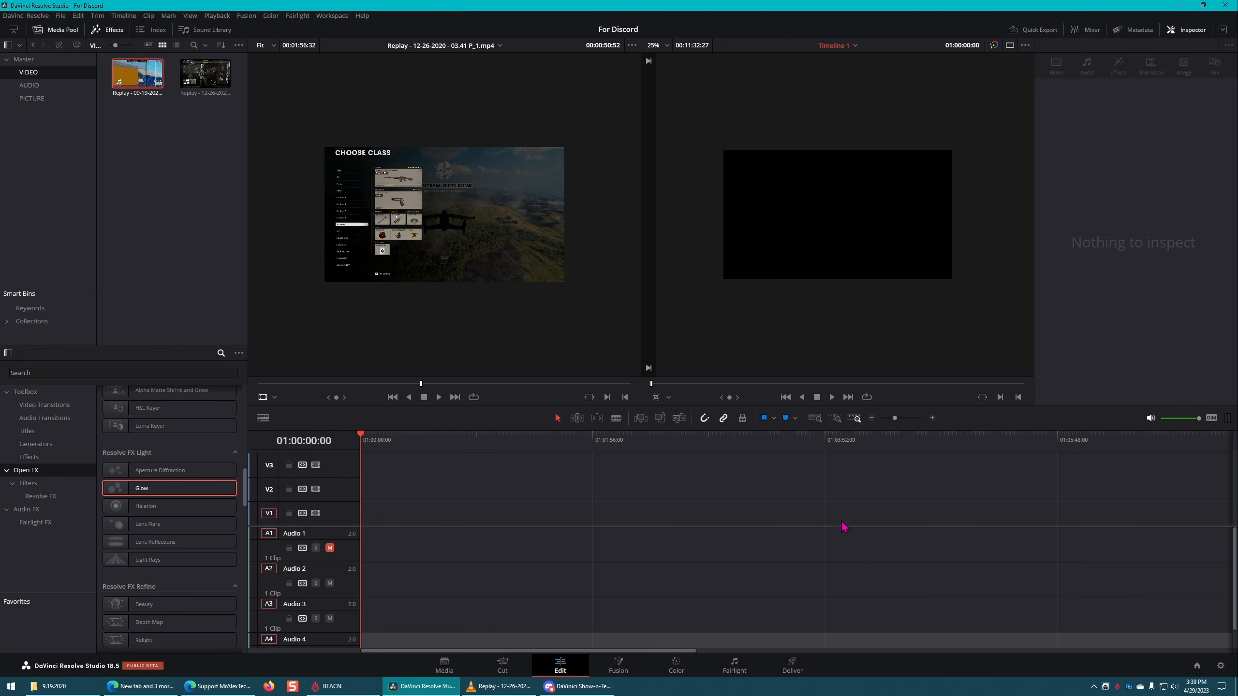
scroll(841, 522, down, 10)
scroll(418, 530, up, 5)
click(674, 513)
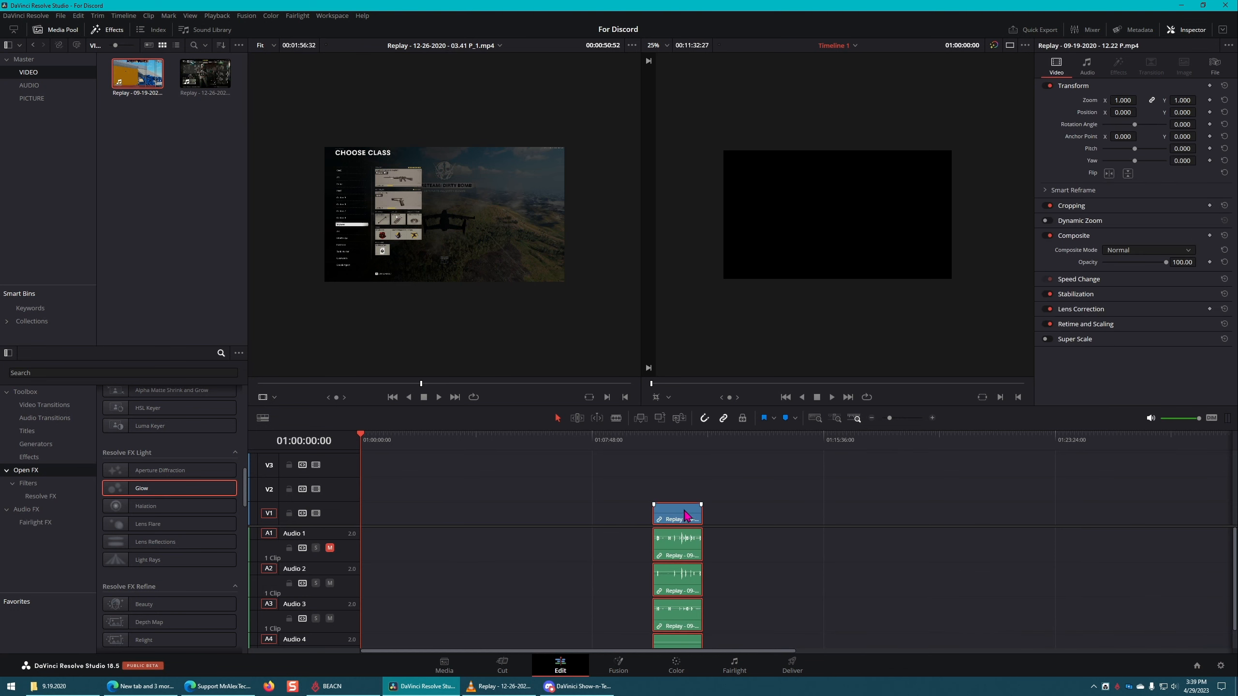
Step: Move the Replay clip and its linked audio several minutes earlier along the timeline on V1
scroll(703, 510, down, 5)
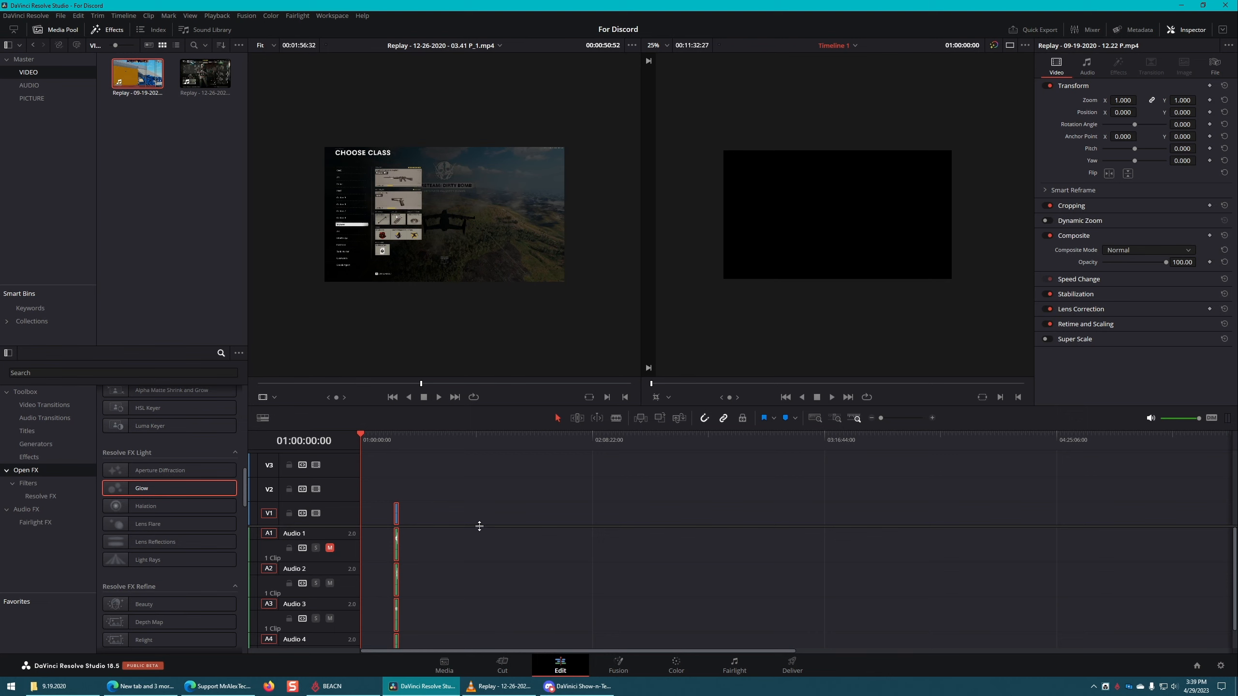
scroll(480, 526, up, 3)
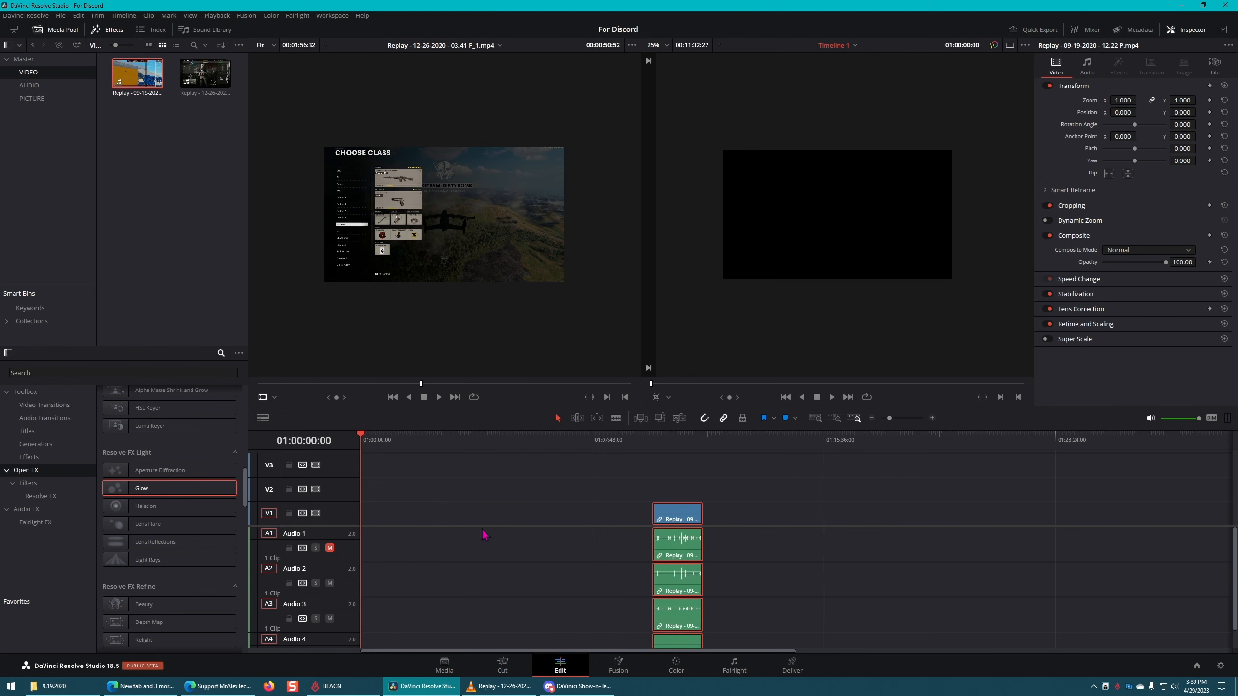
scroll(499, 526, down, 5)
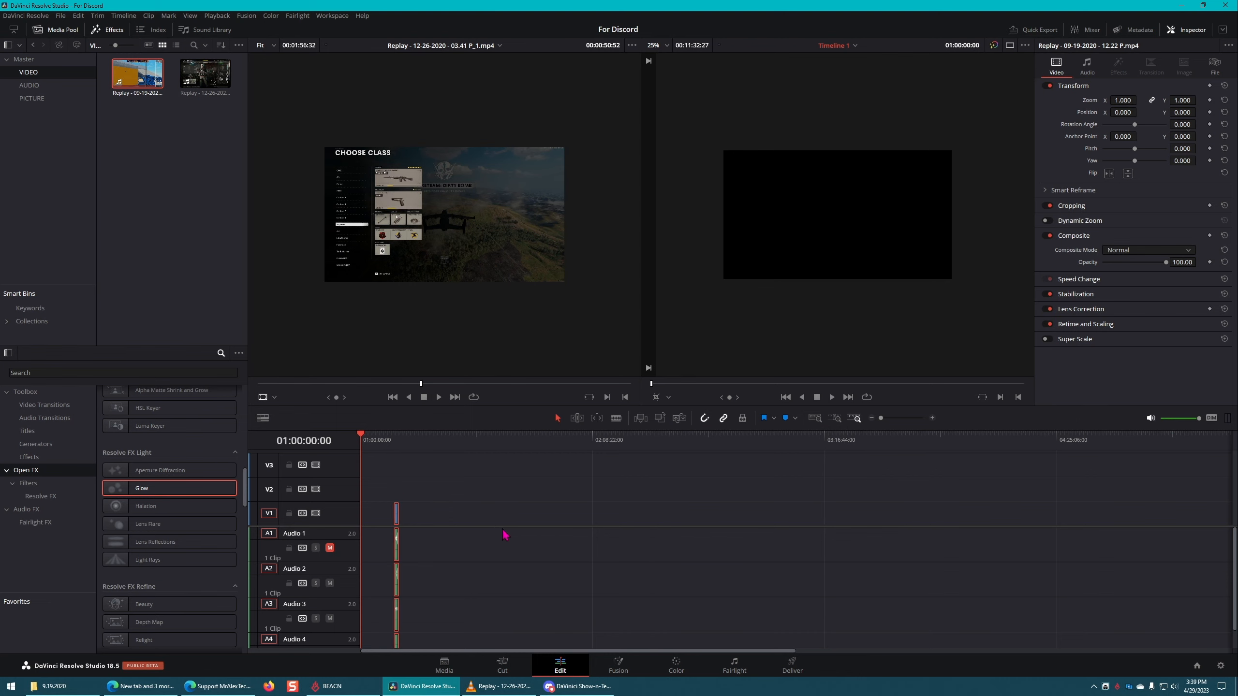
scroll(528, 506, up, 5)
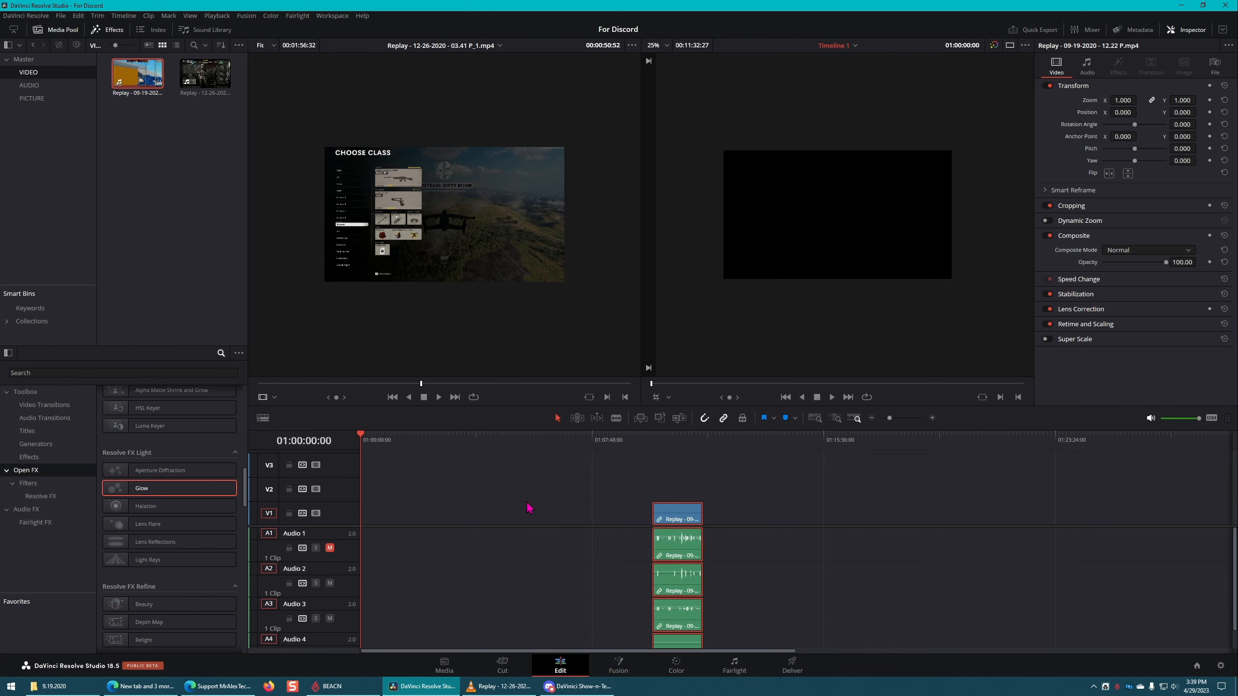
scroll(529, 507, down, 5)
scroll(561, 500, up, 10)
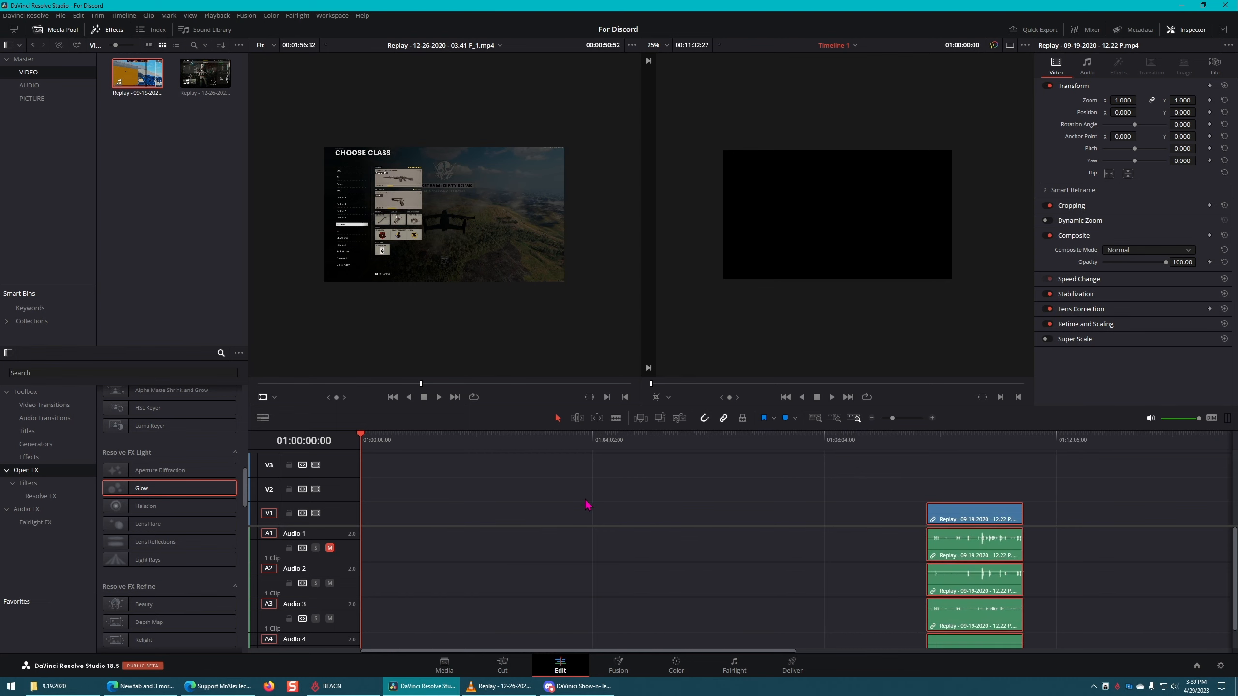
click(676, 647)
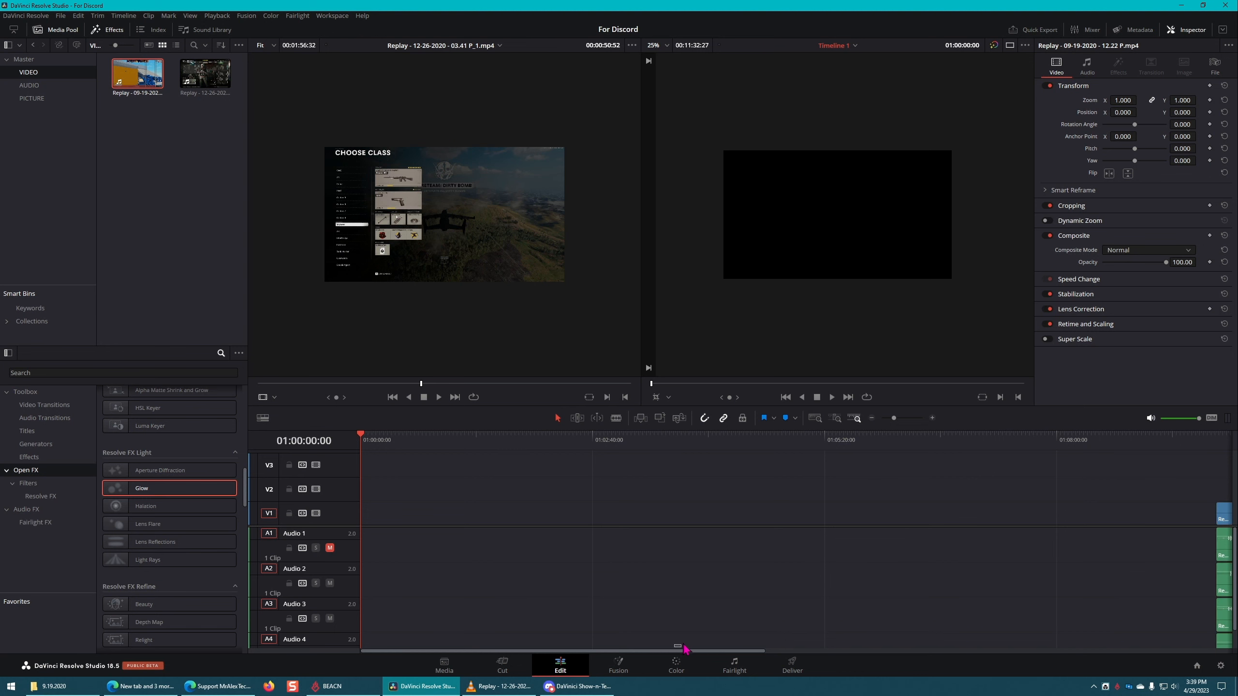
drag(685, 651, 800, 651)
drag(1027, 514, 455, 522)
drag(673, 651, 845, 648)
drag(913, 517, 466, 518)
Step: Move the Replay clip to the very start of V1 and place the playhead at 01:00:43:20
drag(440, 383, 225, 380)
drag(403, 386, 716, 392)
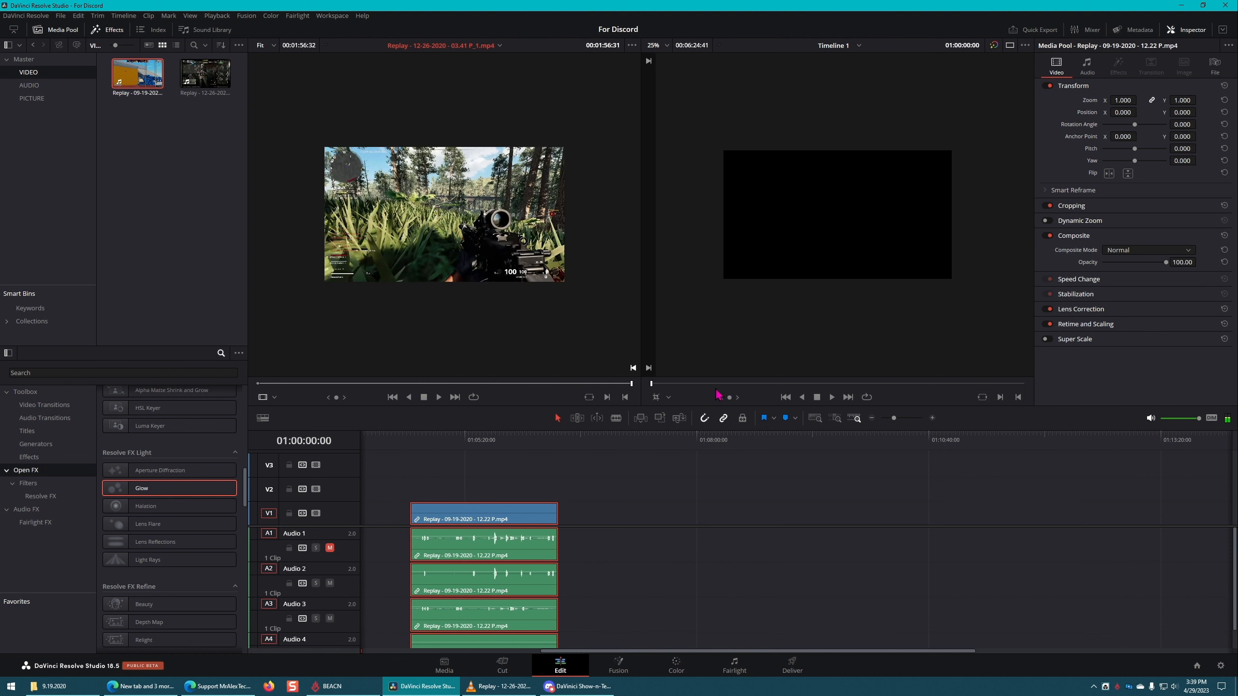
click(576, 518)
drag(470, 513, 405, 487)
drag(403, 438, 423, 439)
click(480, 476)
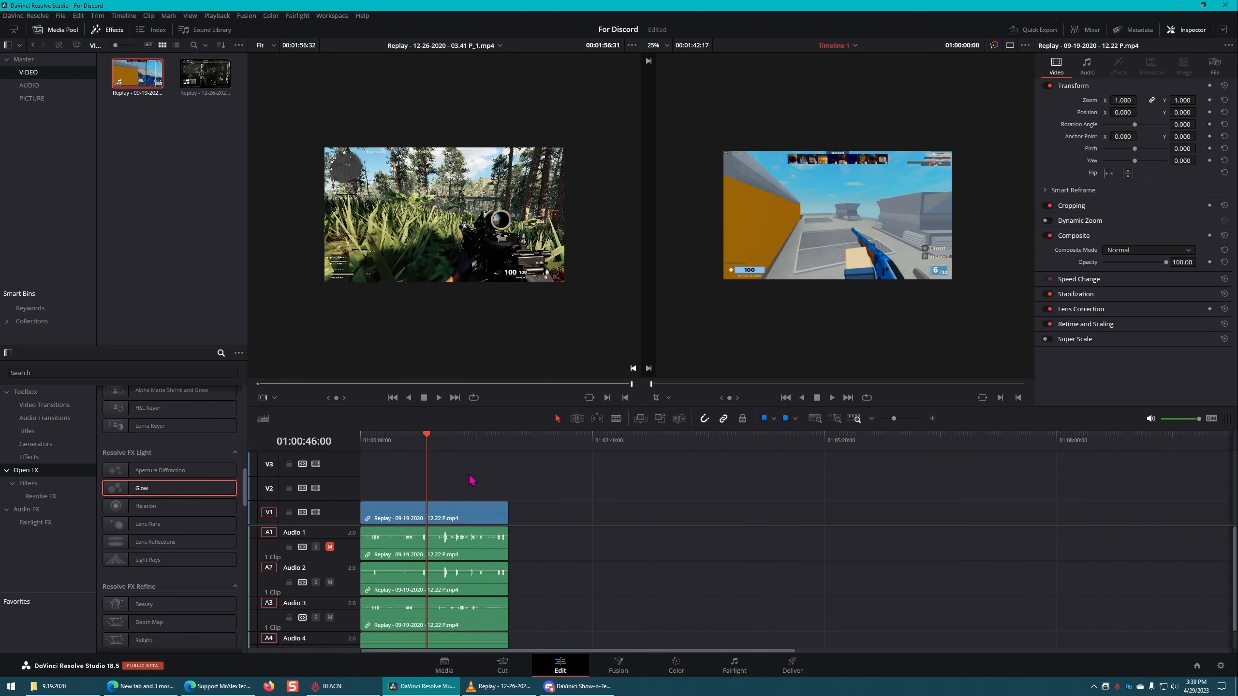
Step: On the Fairlight page, enlarge the audio track heights to reveal the waveforms and widen the Mixer to show all four tracks
scroll(488, 586, down, 2)
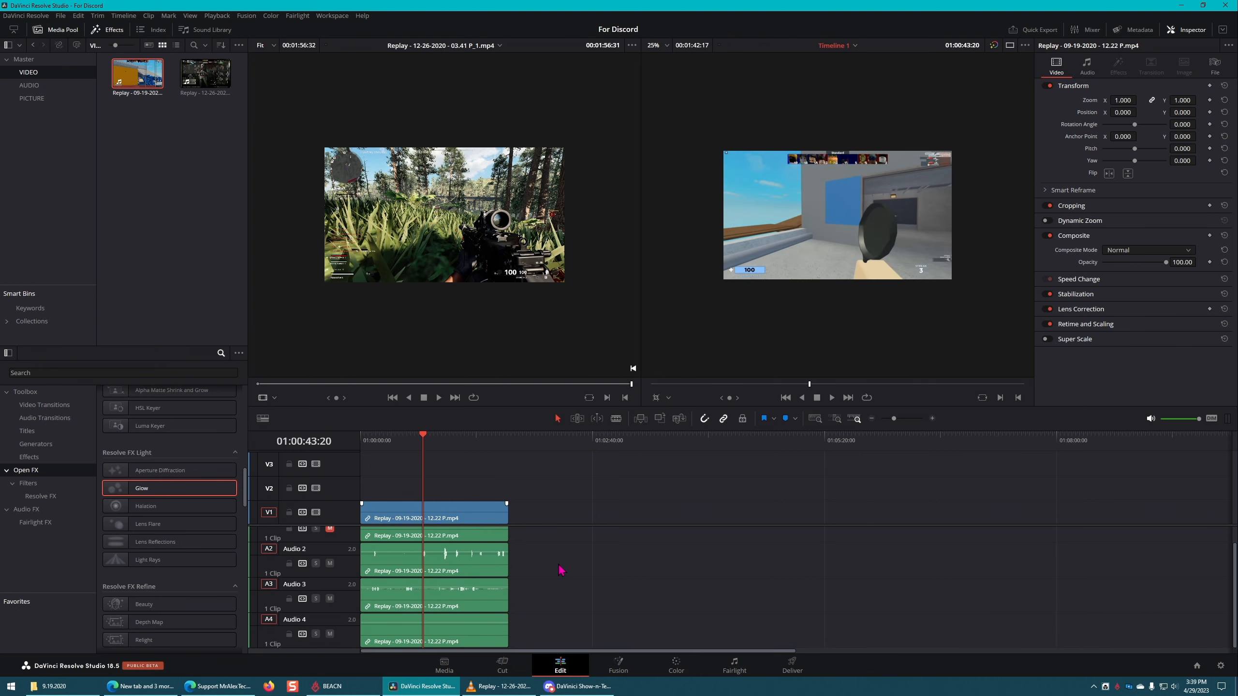
click(737, 668)
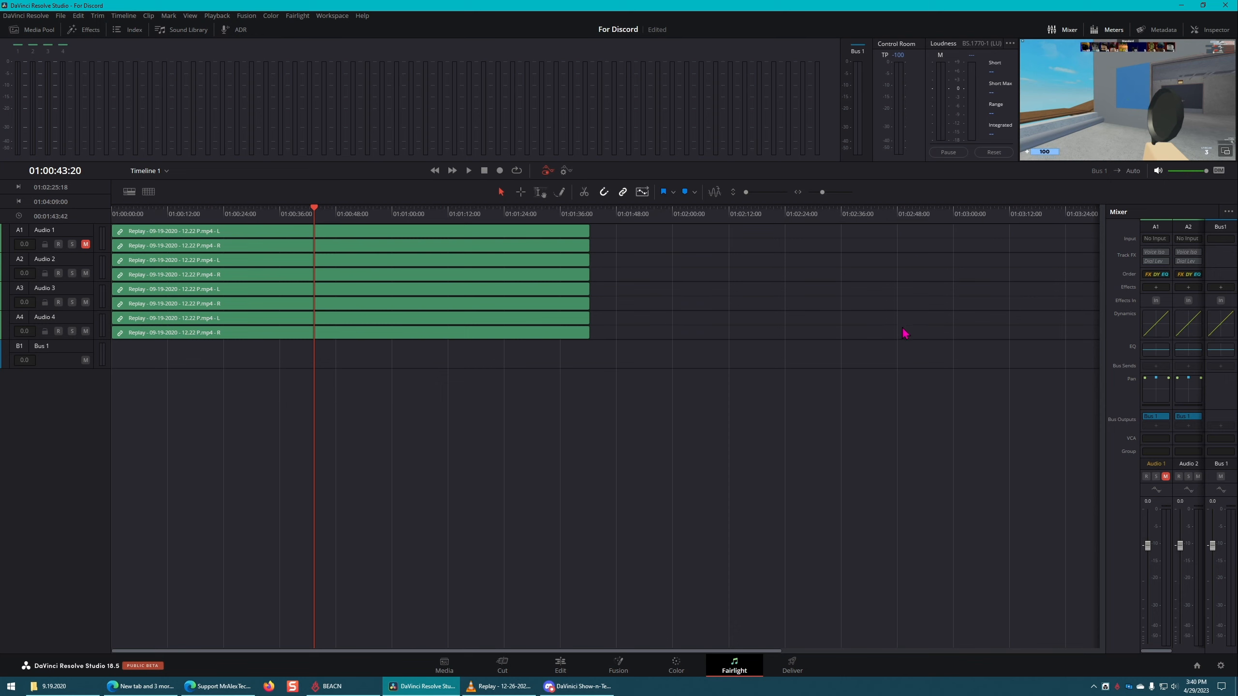
mouse_move(196, 688)
scroll(655, 344, up, 5)
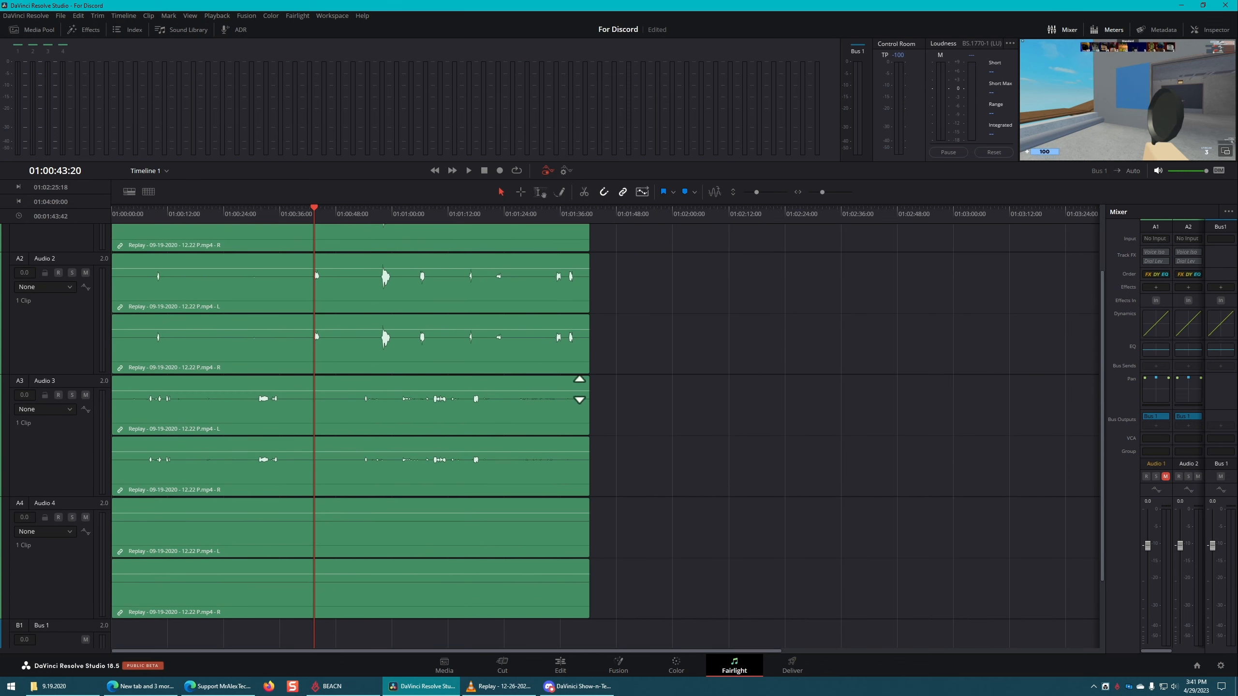
scroll(453, 417, up, 1)
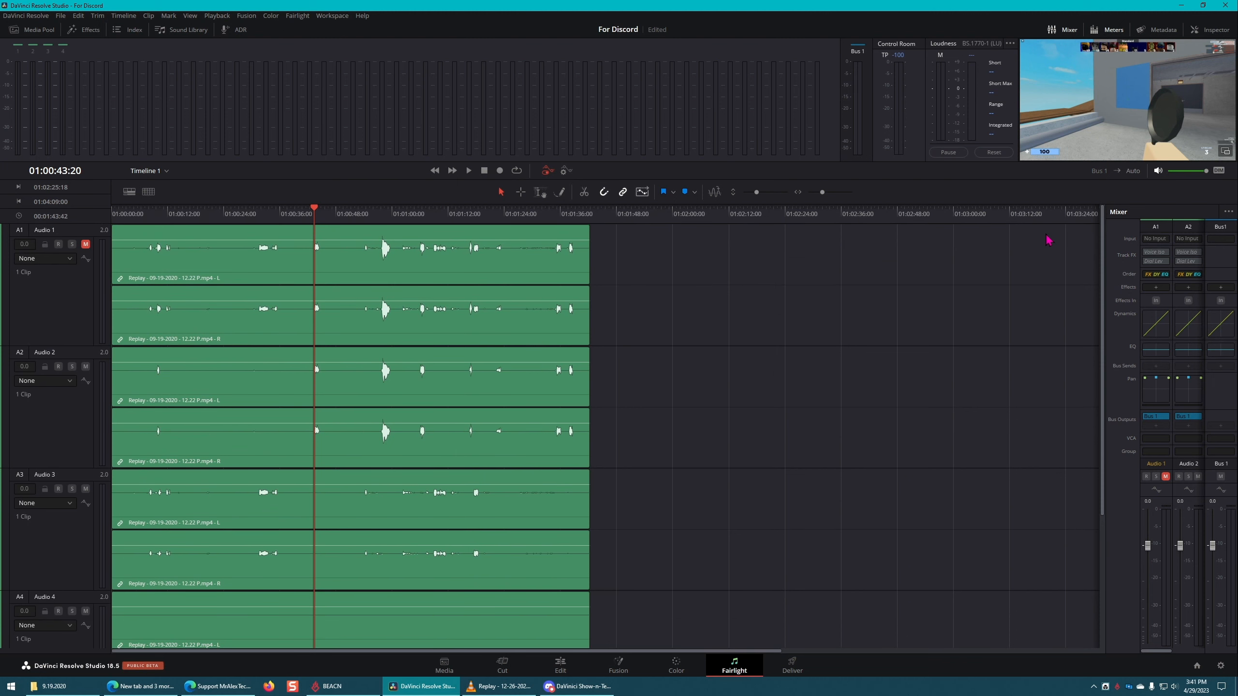
drag(1104, 267, 1037, 267)
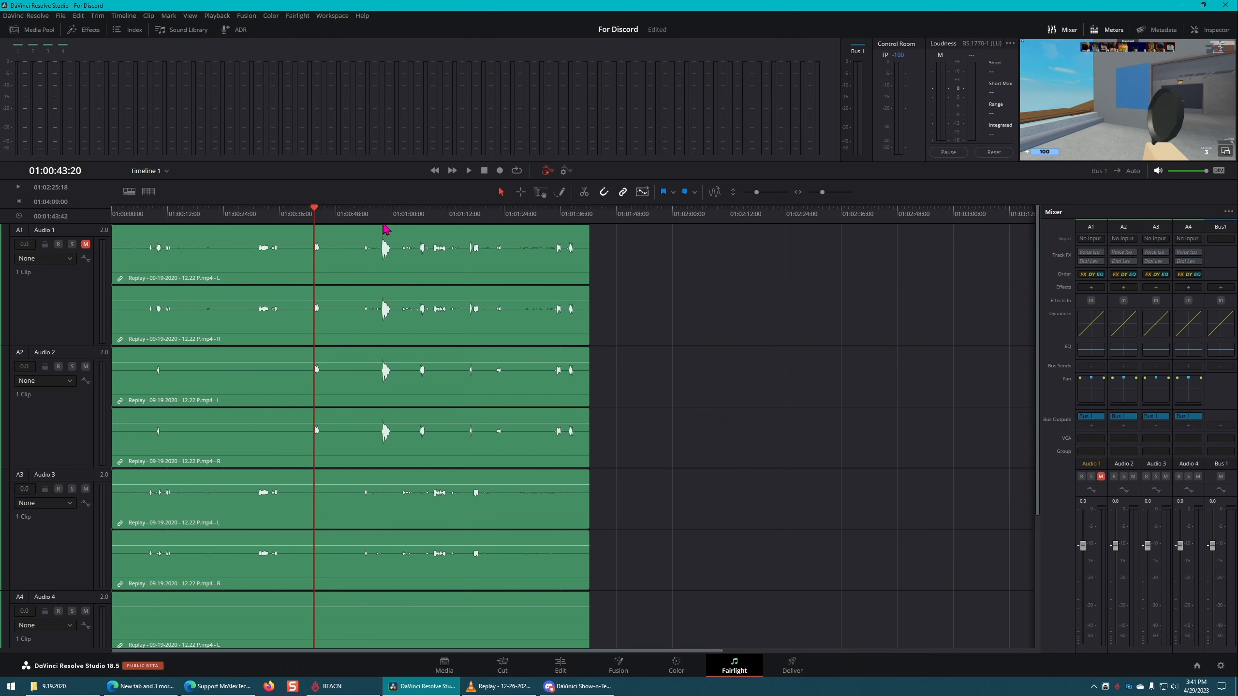
Step: Enlarge the Edit page timeline's audio area to show A1 to A4, and compare it with the track layout on the Fairlight page
click(561, 664)
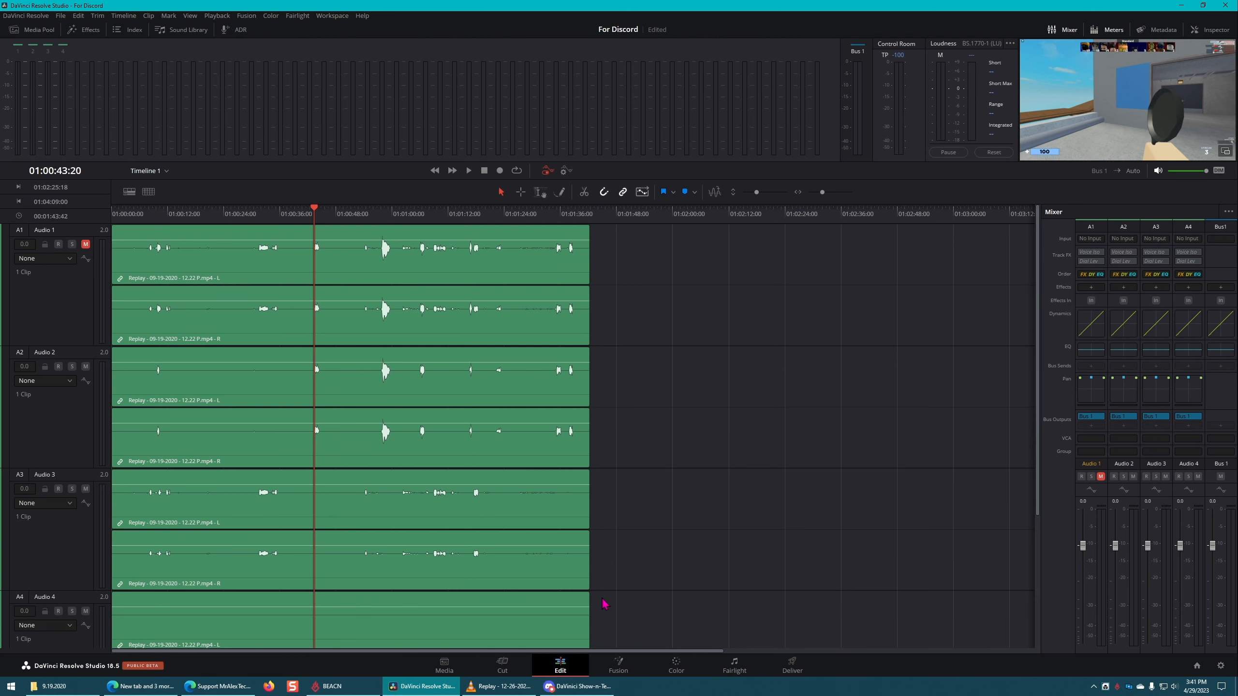
scroll(293, 604, down, 1)
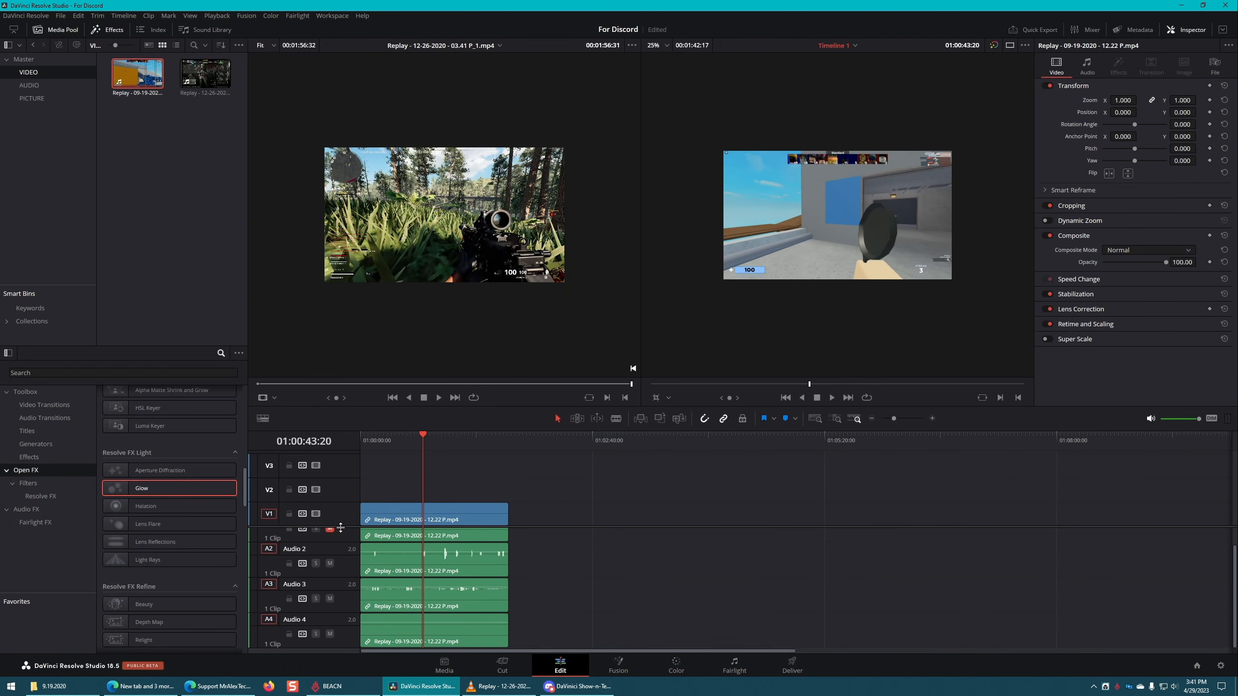
drag(343, 527, 349, 438)
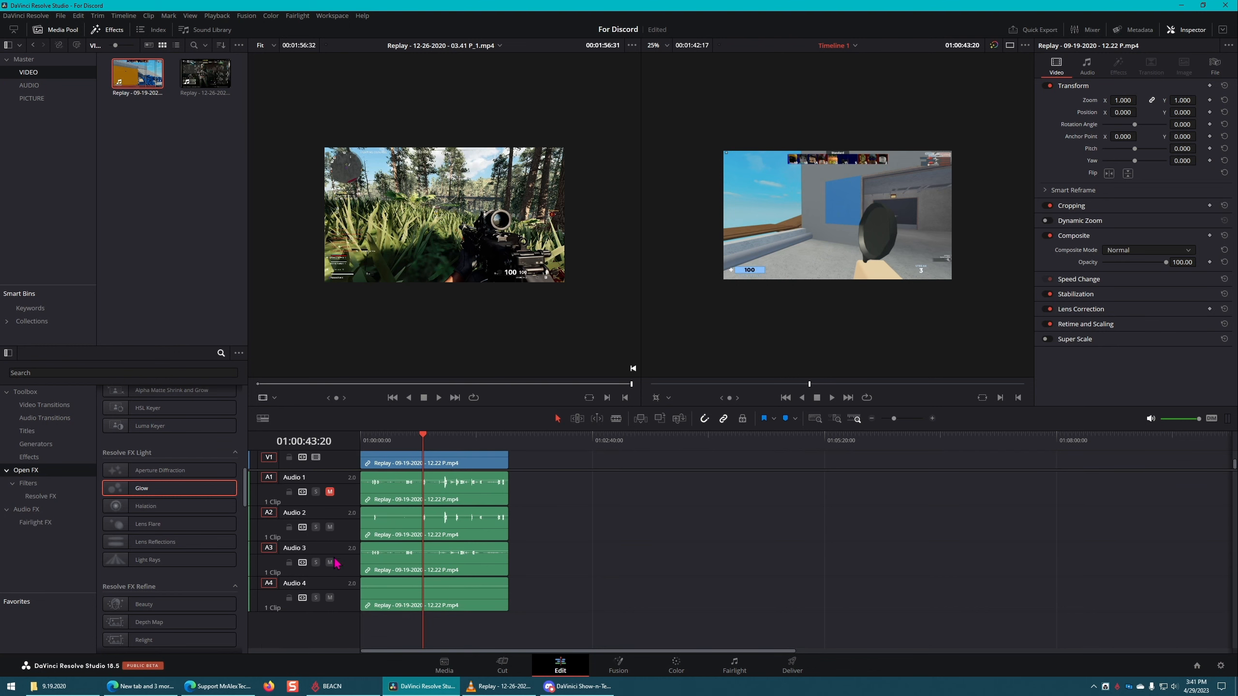
click(731, 664)
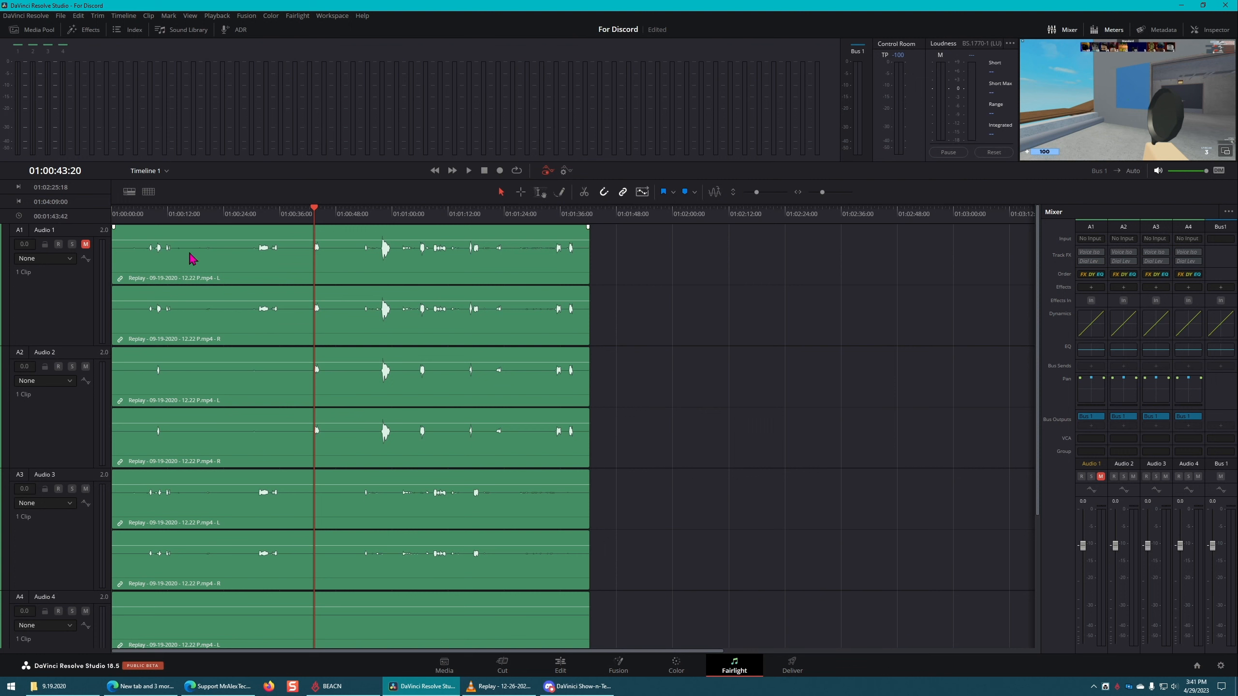
scroll(197, 312, down, 3)
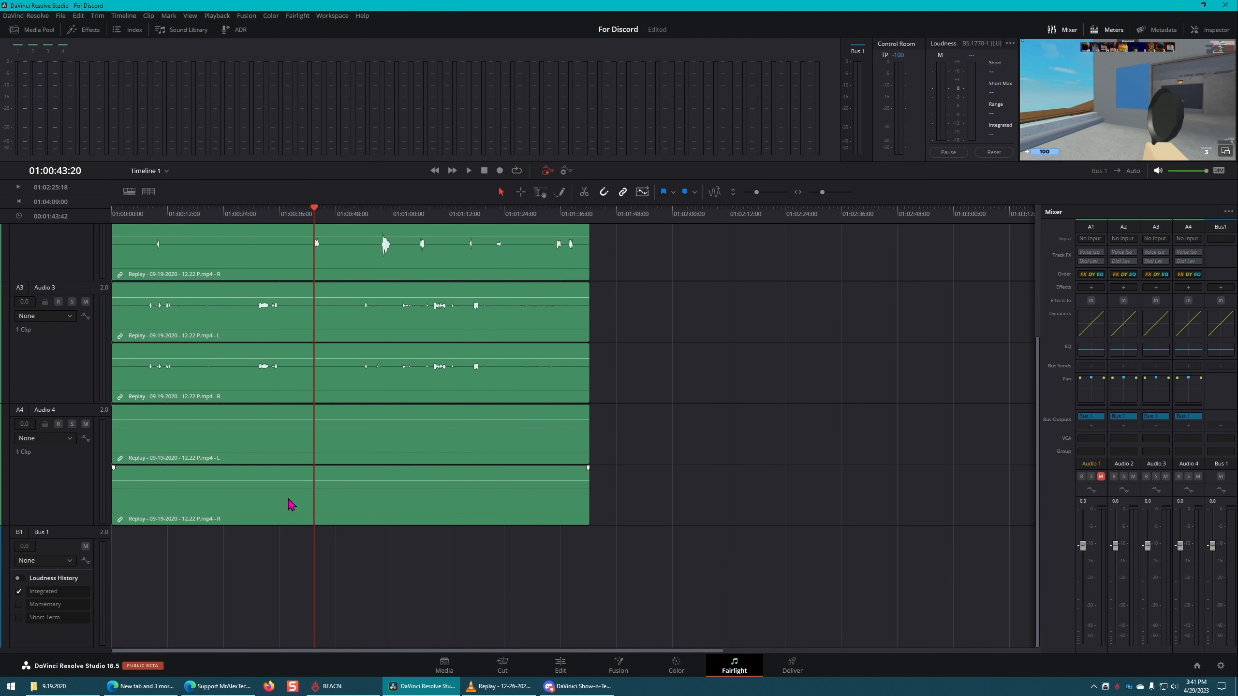
Step: Change the Audio 2 track's type to mono on the Fairlight page
scroll(486, 502, up, 1)
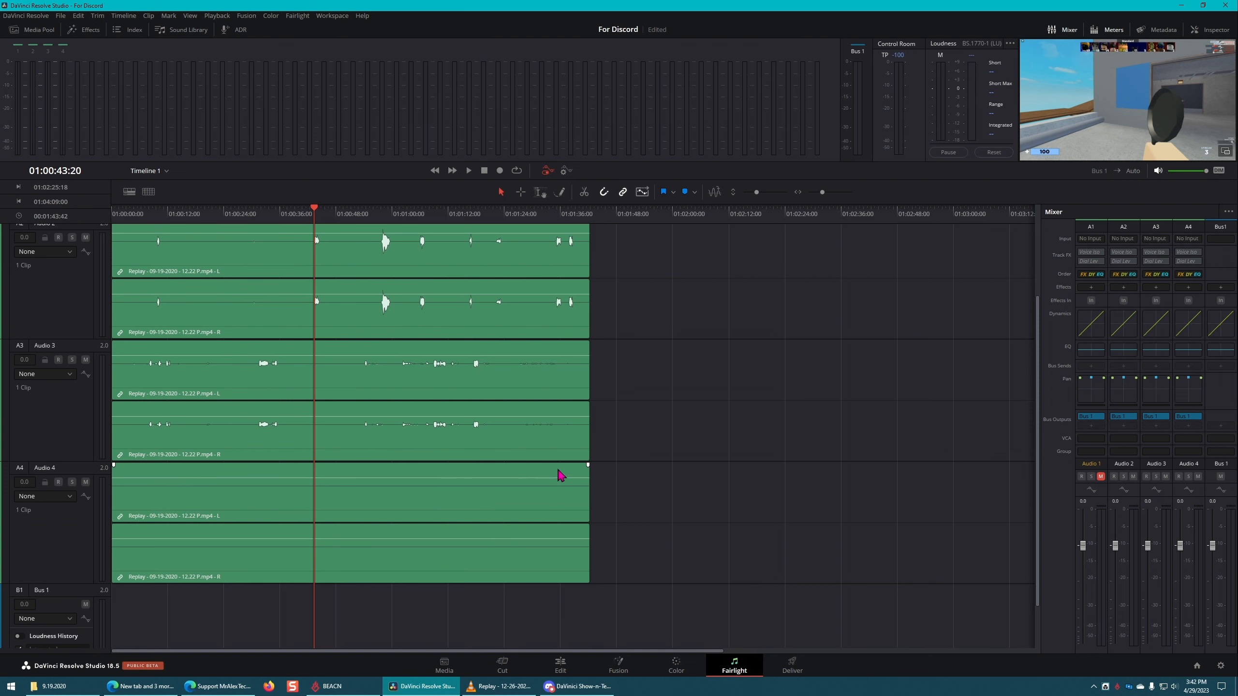
scroll(415, 527, up, 2)
scroll(416, 527, up, 1)
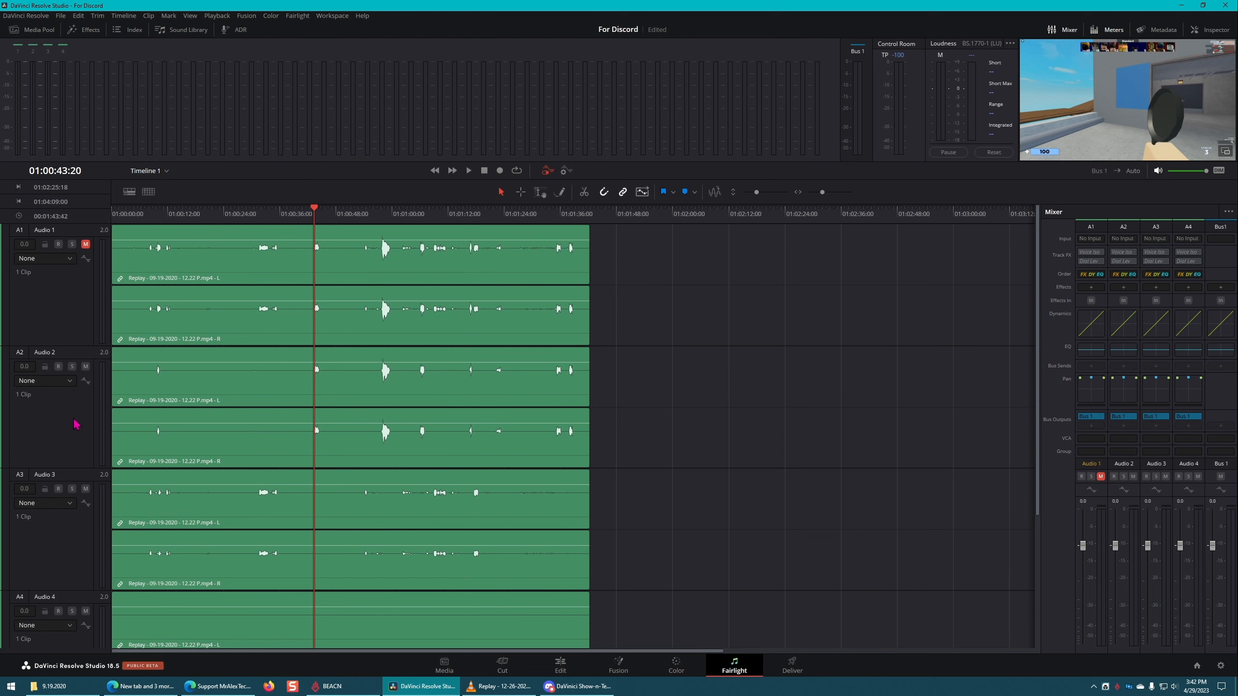
right_click(59, 414)
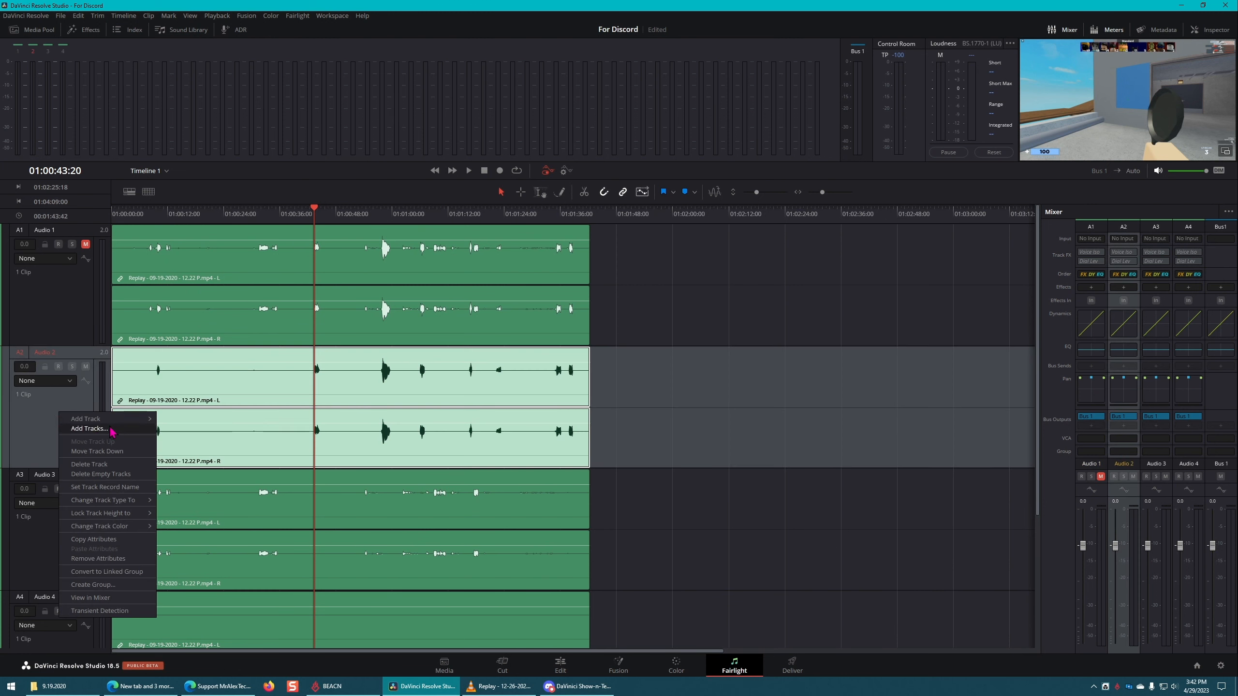
mouse_move(126, 503)
click(179, 501)
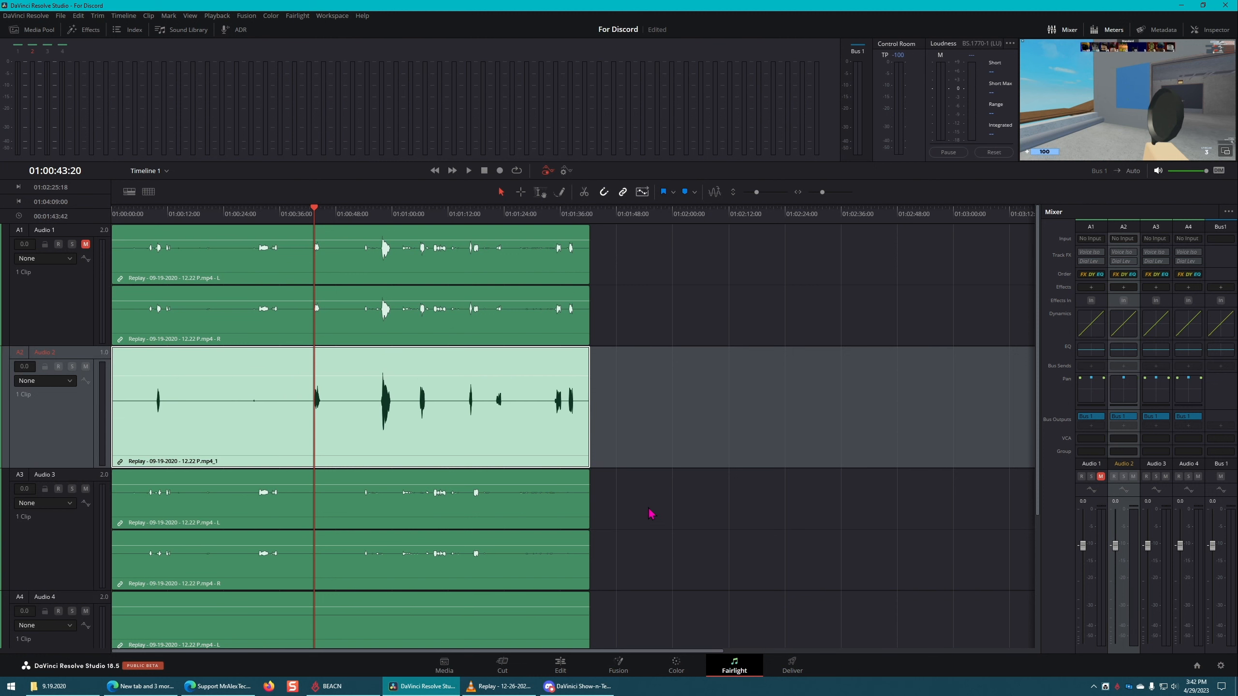
click(653, 512)
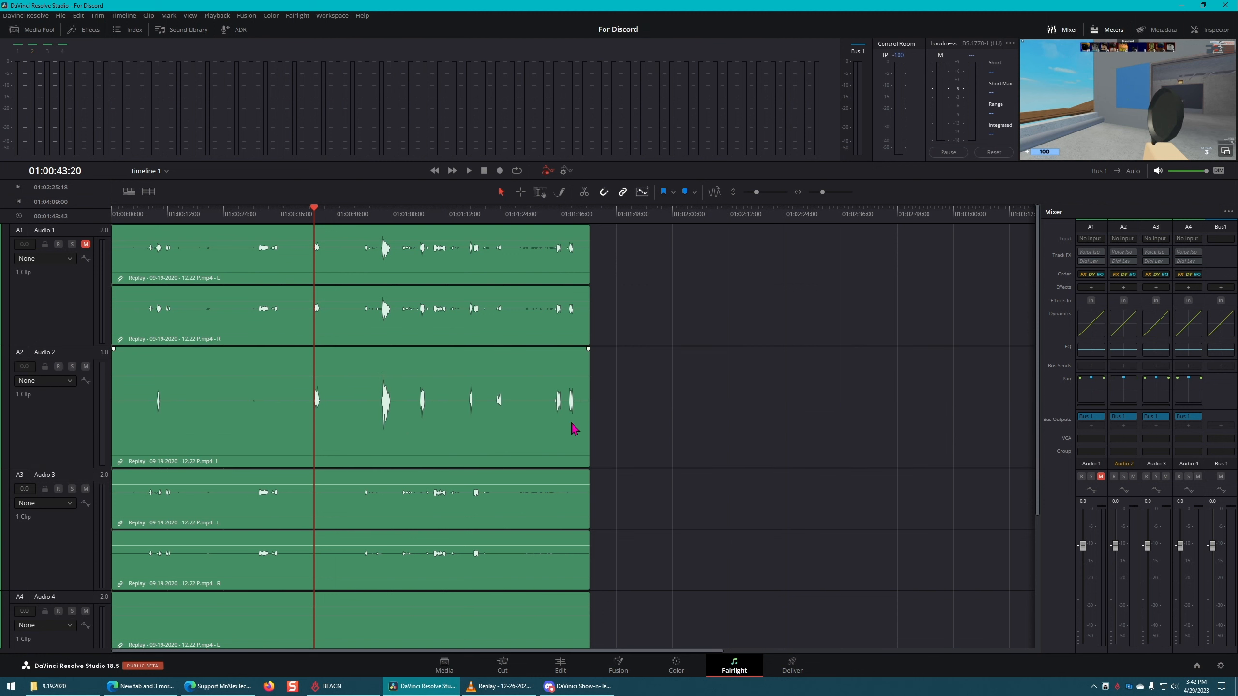
Step: View the available clip options for the Audio 2 clip, and undo the track type change
right_click(409, 420)
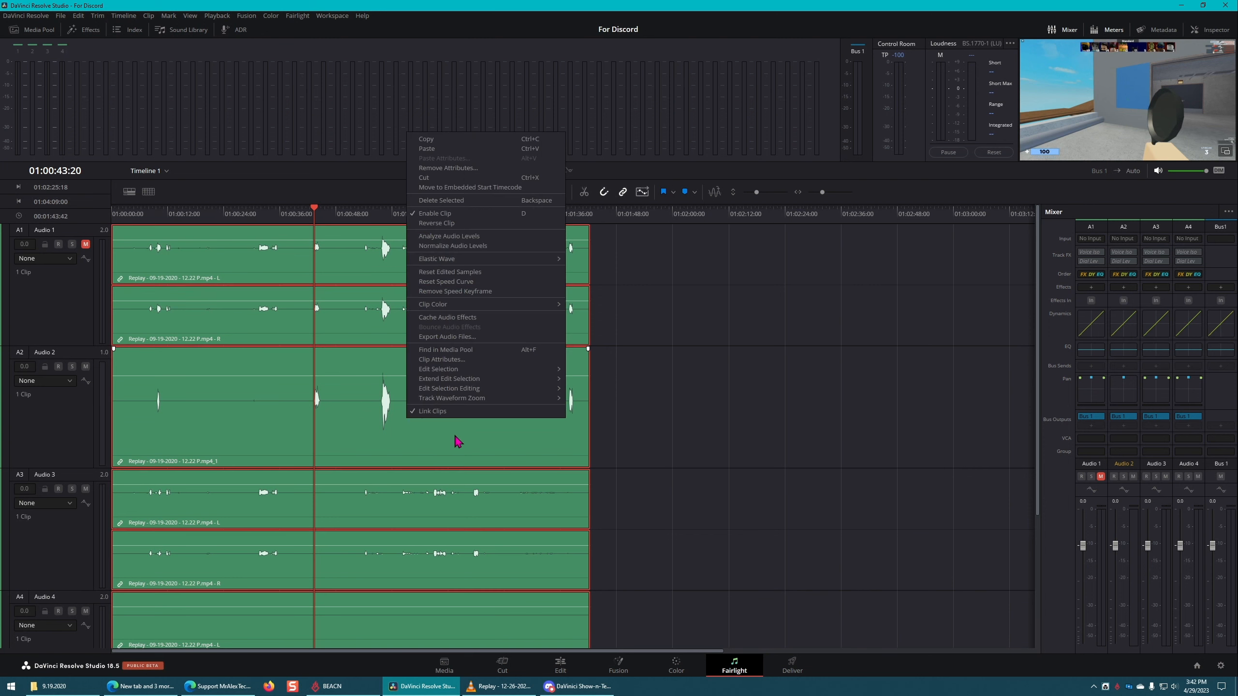
click(691, 428)
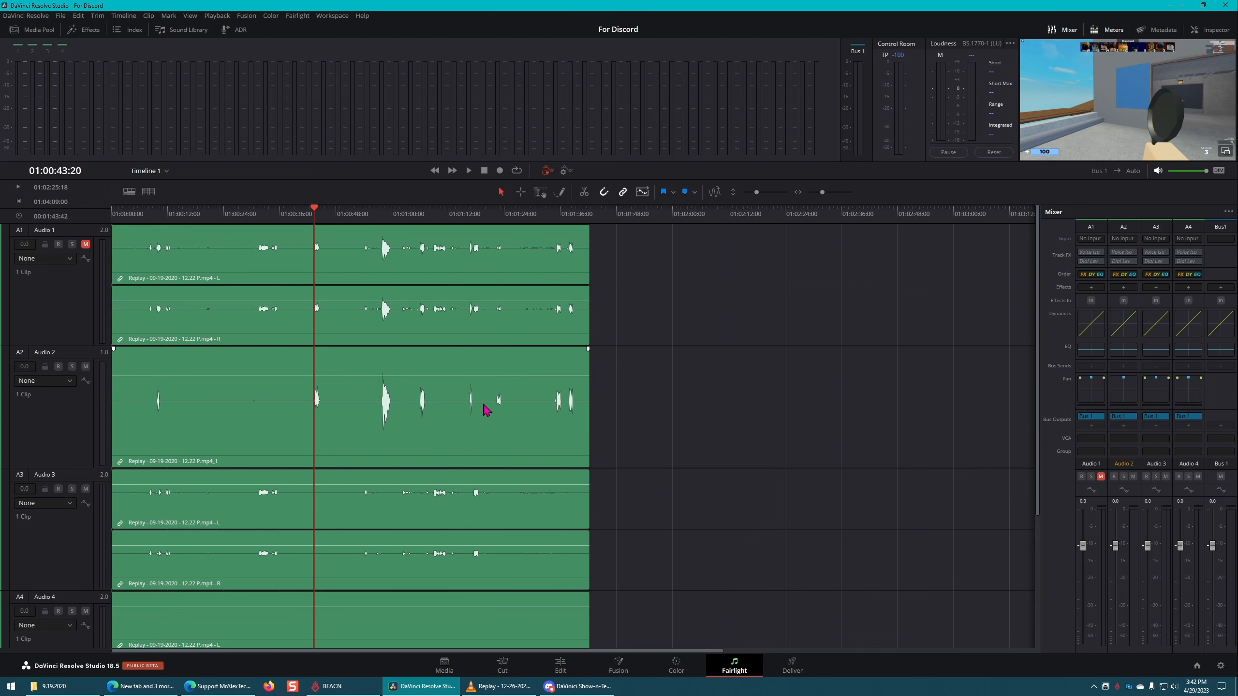
key(ctrl+z)
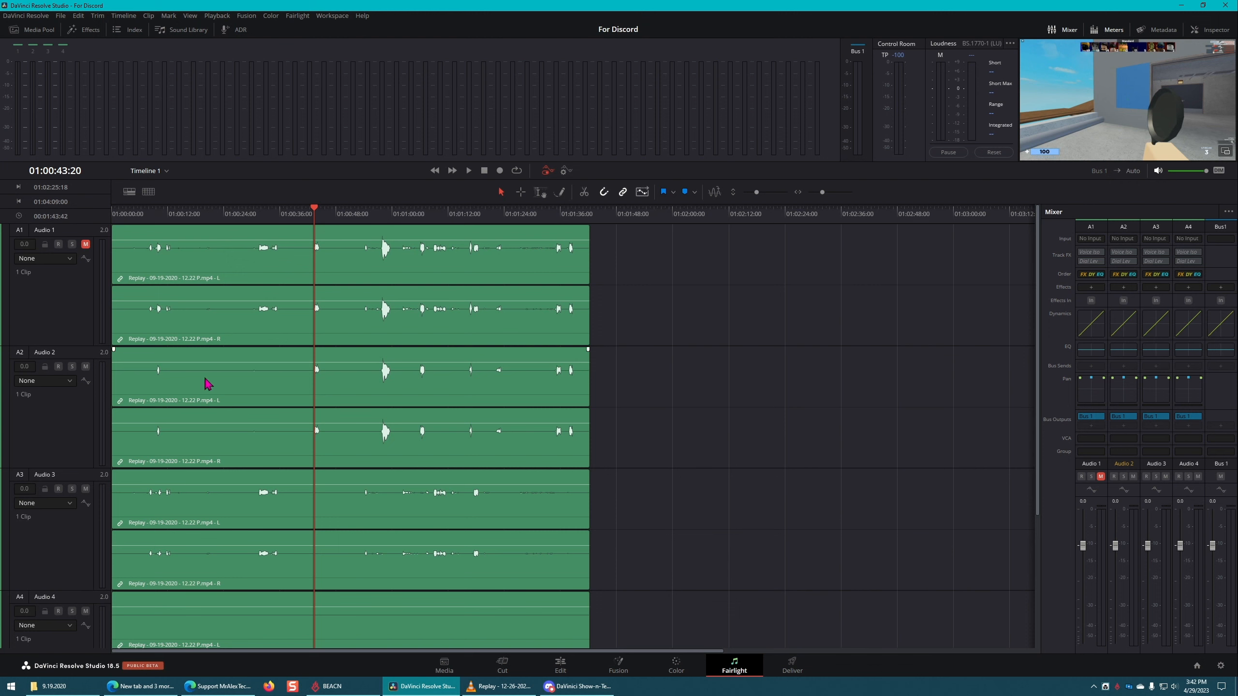
Step: Rename the Audio 2 track as micropHONE
double_click(49, 352)
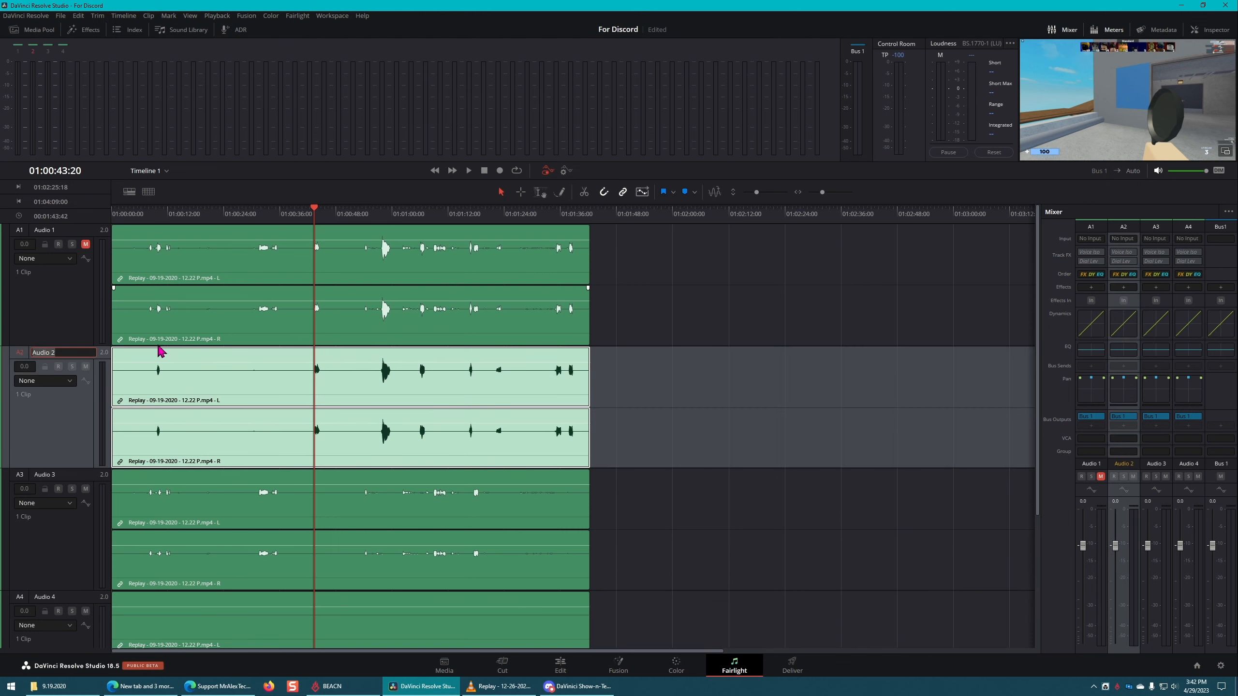
text(mIC)
text(icropHONE)
click(899, 516)
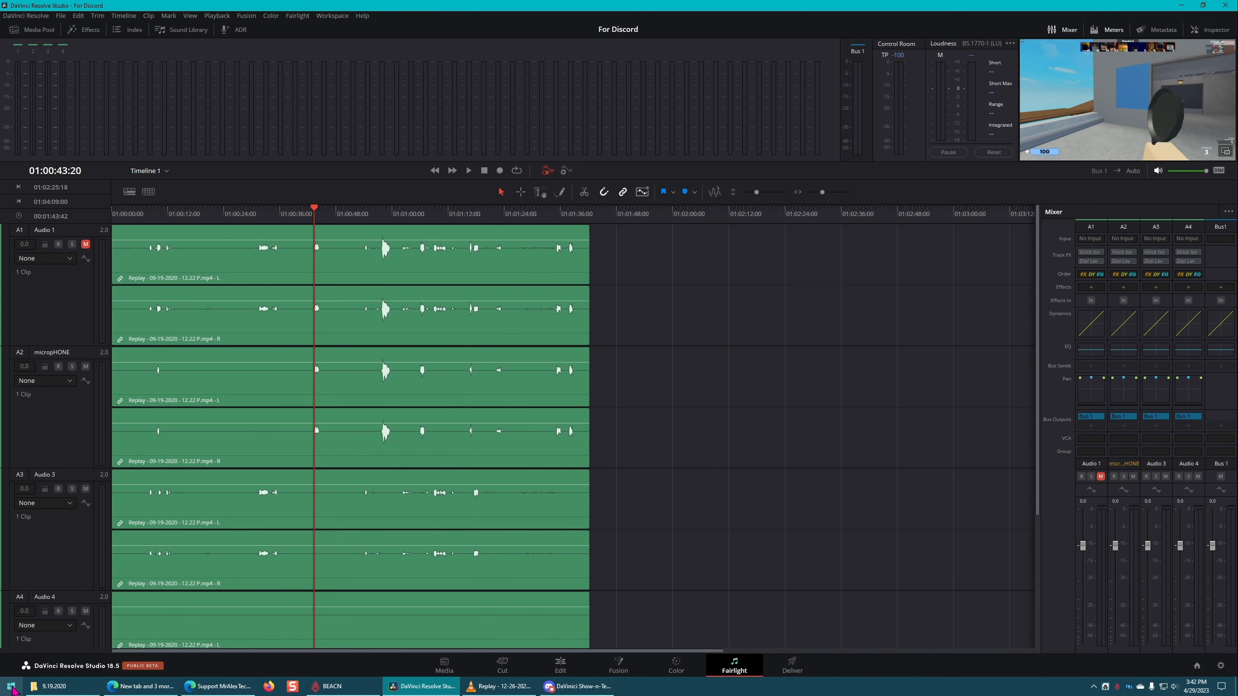
Step: Open Paint with a blank canvas and maximize its window
click(11, 687)
text(paint)
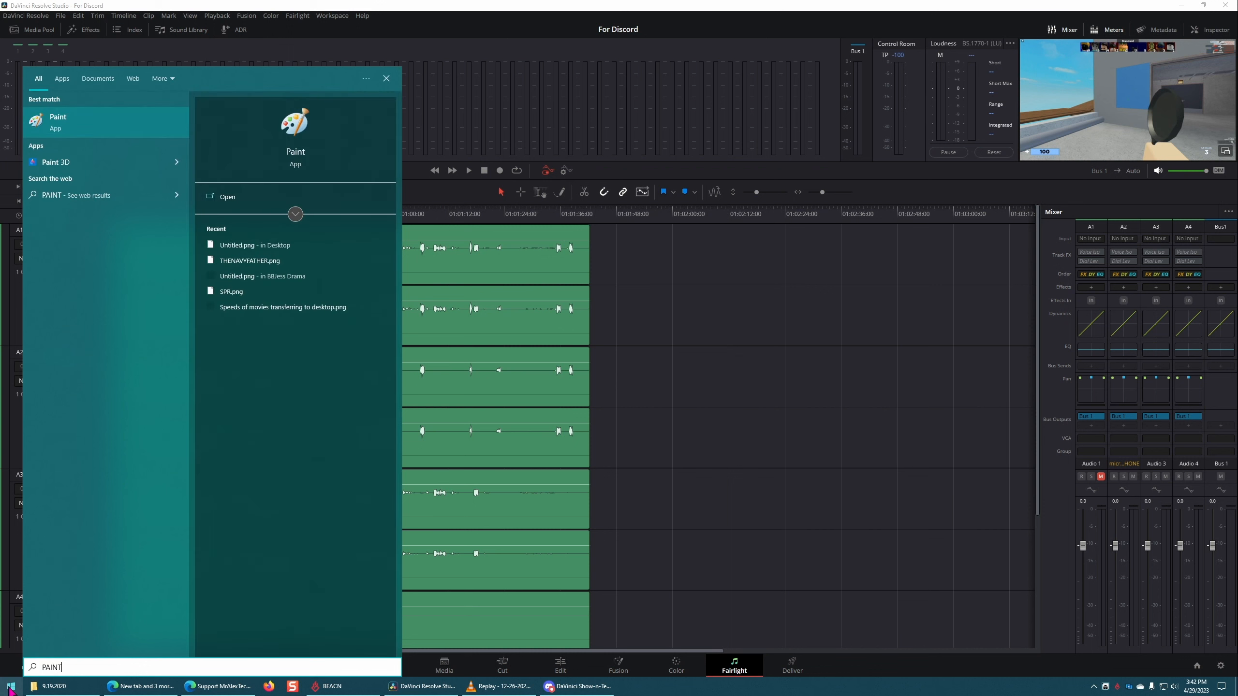
key(Return)
double_click(544, 100)
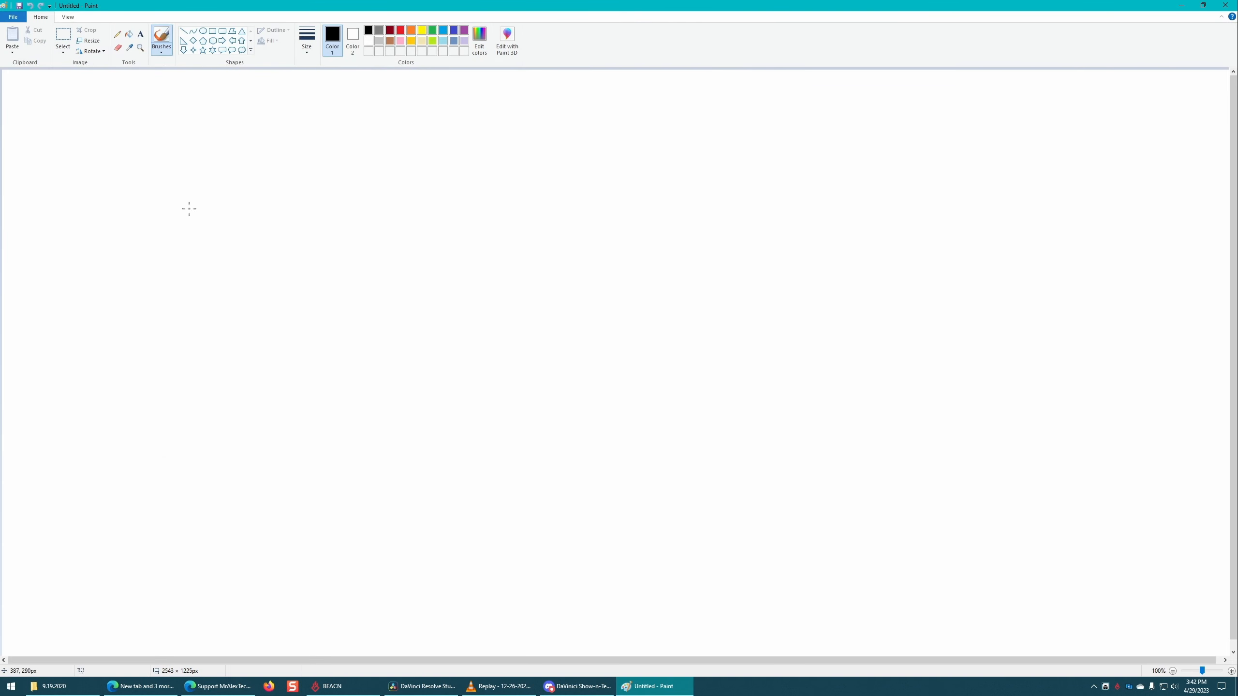
Step: Draw two large rectangle outlines side by side, the second about 984 × 713 px, and move the second farther from the first
click(212, 32)
mouse_move(86, 181)
mouse_down()
mouse_move(462, 544)
mouse_move(510, 526)
mouse_up()
mouse_move(539, 181)
mouse_down()
mouse_move(585, 241)
mouse_move(941, 511)
mouse_move(1014, 527)
mouse_up()
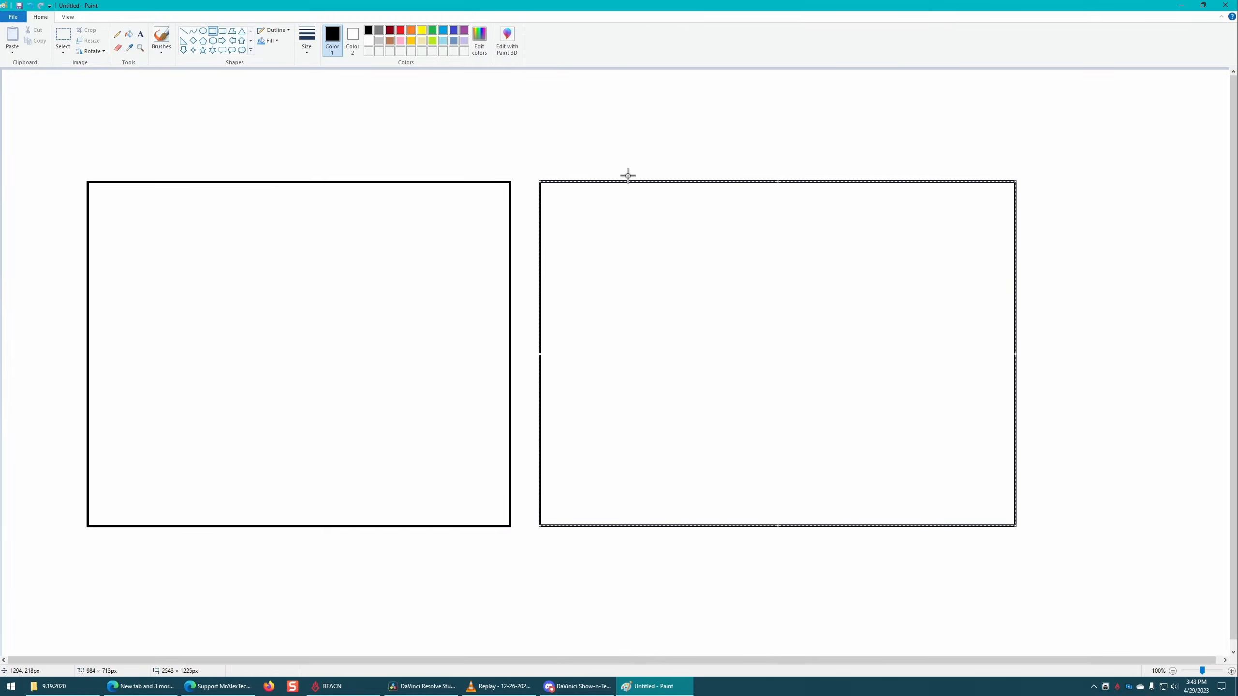
drag(640, 181, 684, 176)
click(563, 140)
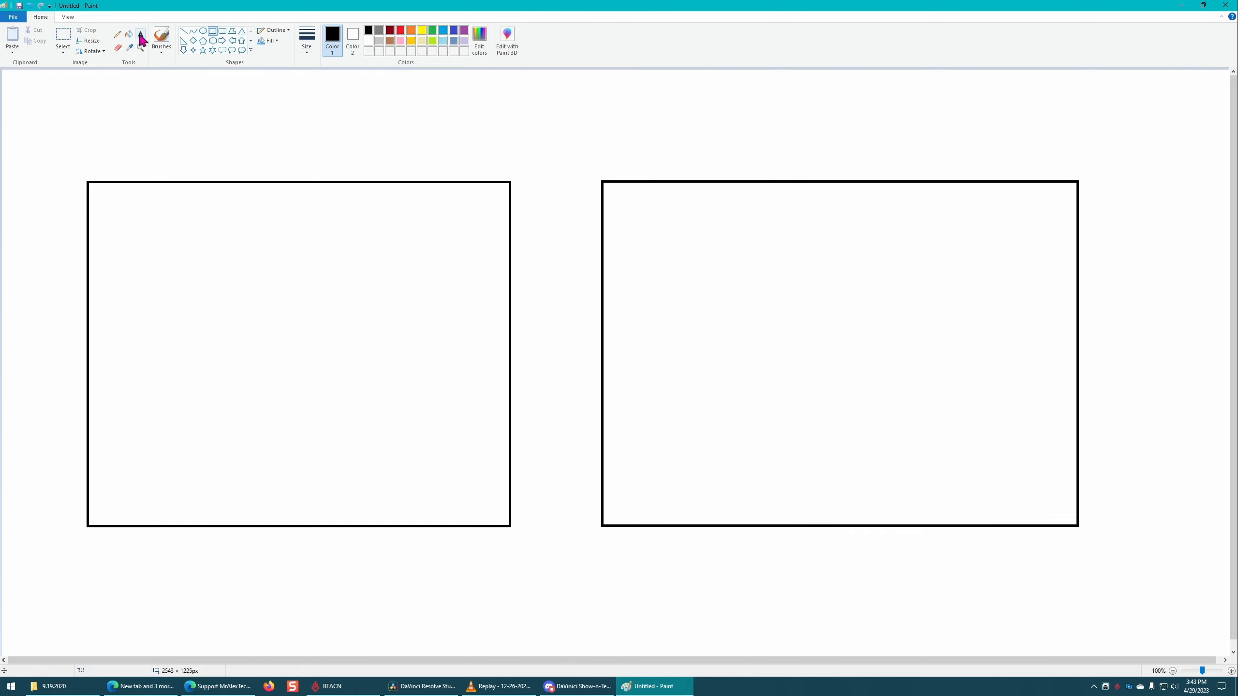
Step: Handwrite the label DB with the Pencil tool just left of each rectangle
click(119, 35)
mouse_move(32, 296)
mouse_down()
mouse_move(28, 279)
mouse_move(53, 263)
mouse_move(49, 293)
mouse_up()
mouse_move(578, 297)
mouse_down()
mouse_move(568, 281)
mouse_move(561, 318)
mouse_up()
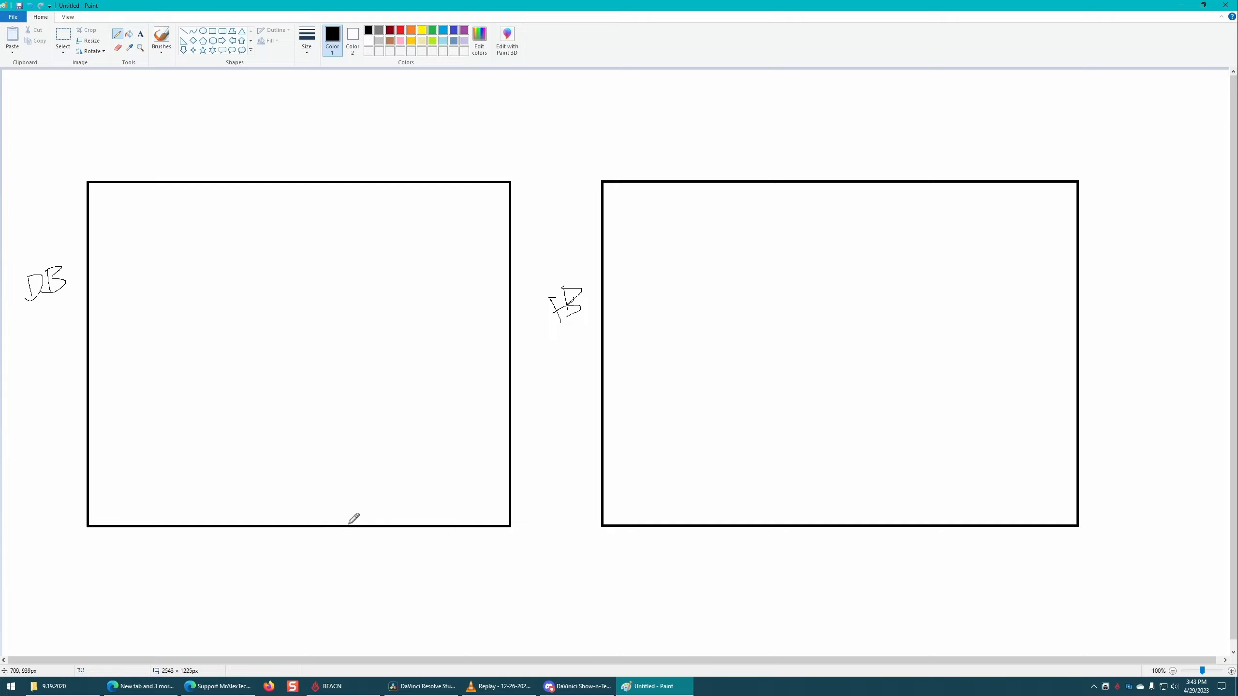
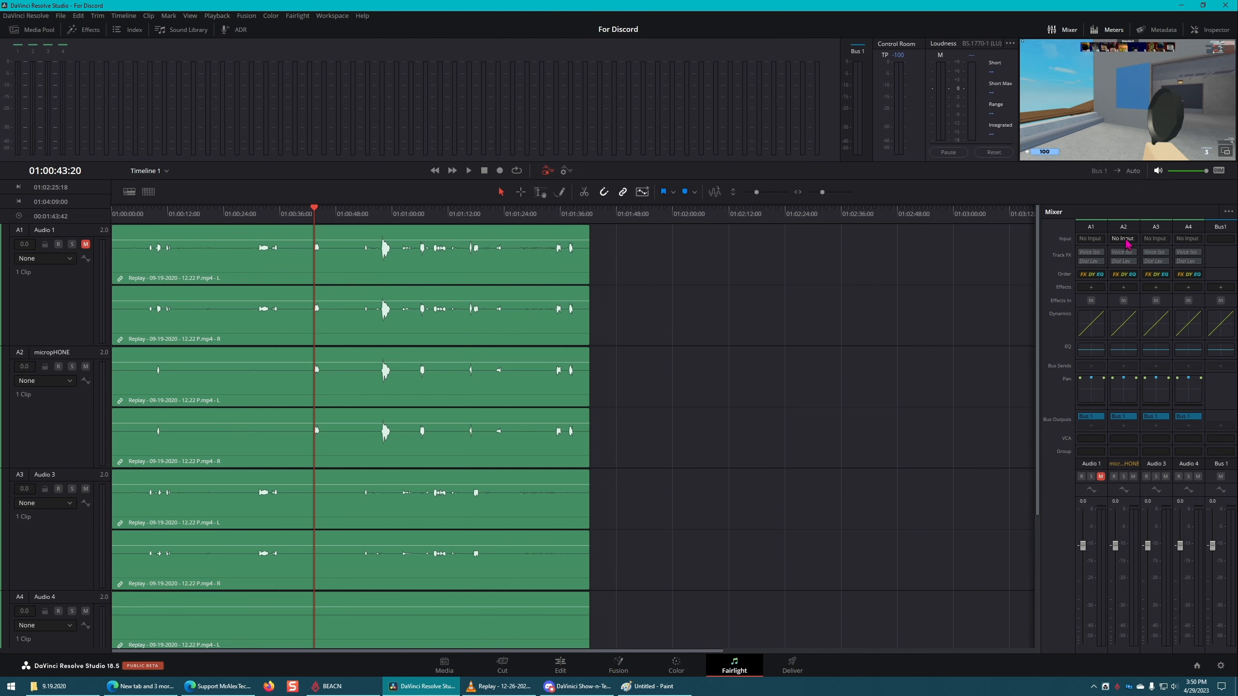
Step: Open the micropHONE track's Dynamics, move the window aside, preview the audio up to about 01:00:48, and close the Dynamics window
click(1123, 330)
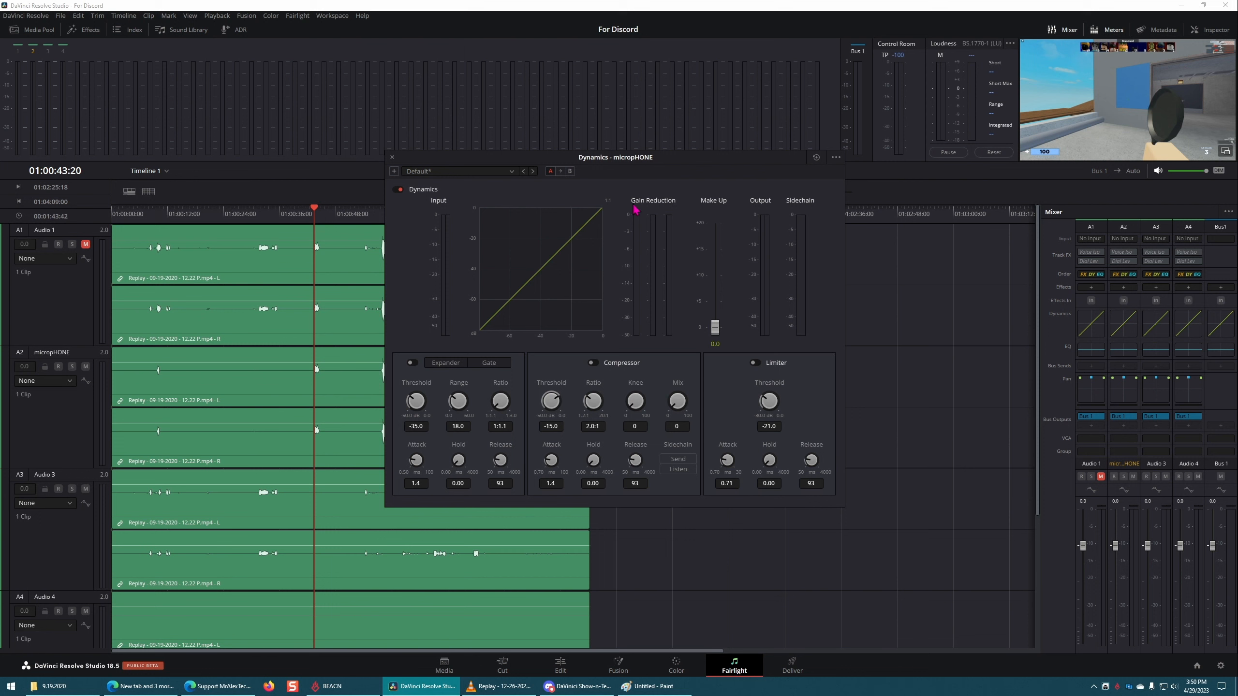
drag(624, 168, 889, 153)
drag(375, 215, 340, 215)
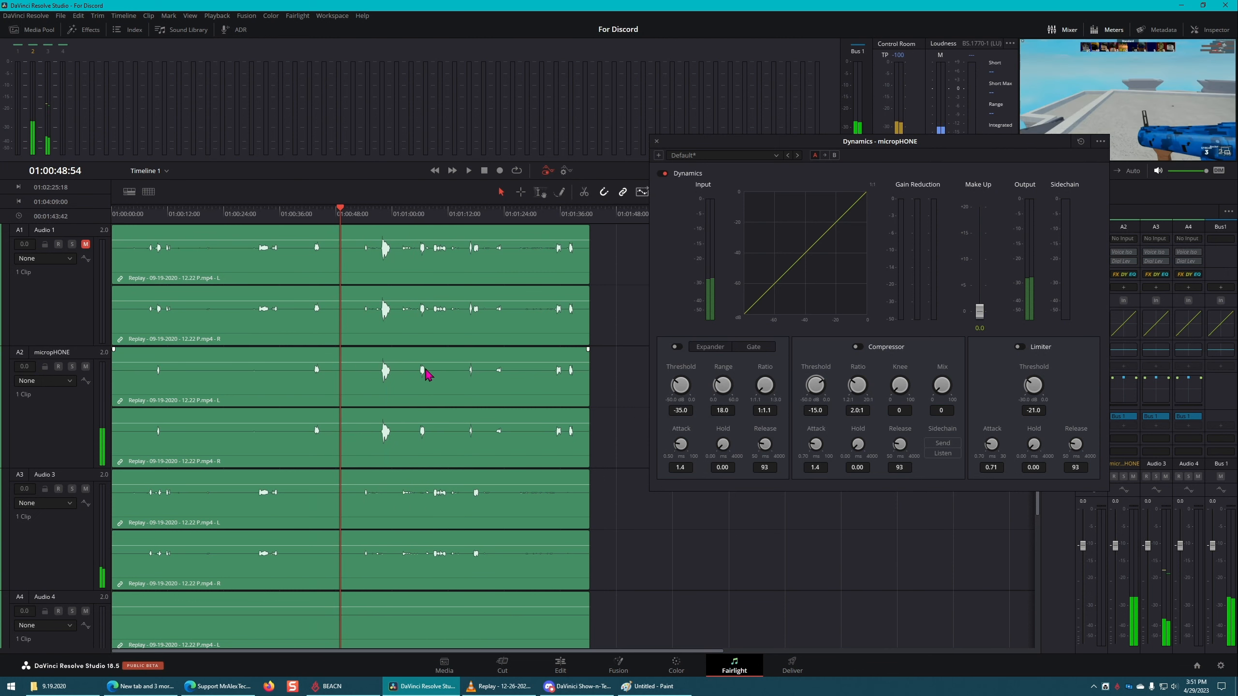
scroll(395, 520, down, 2)
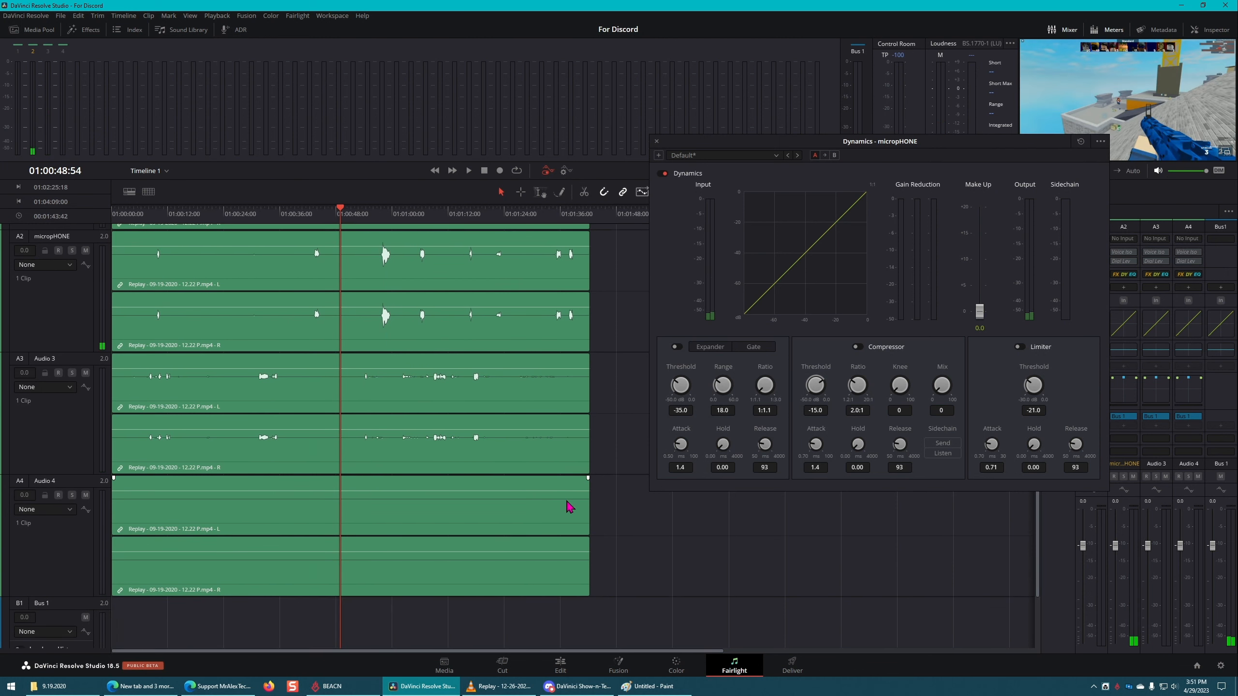
click(657, 141)
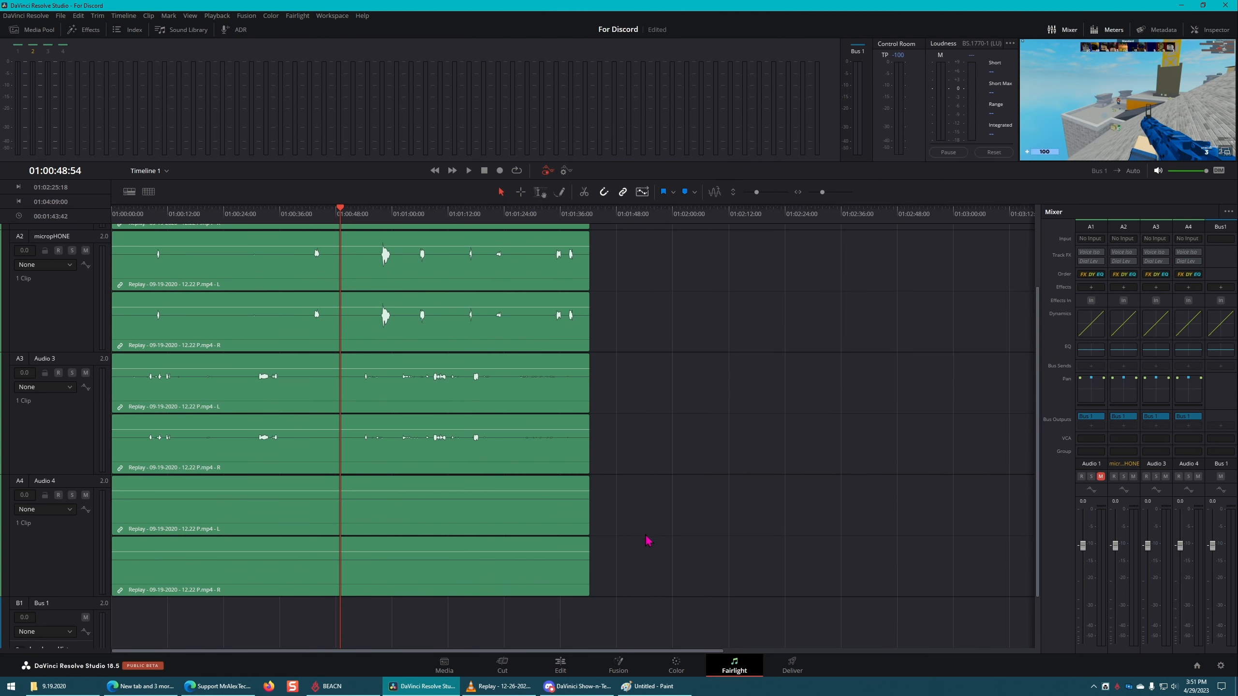
Step: On the Edit page, enlarge the audio tracks and try adjusting the clip volume lines of micropHONE and Audio 1
click(560, 665)
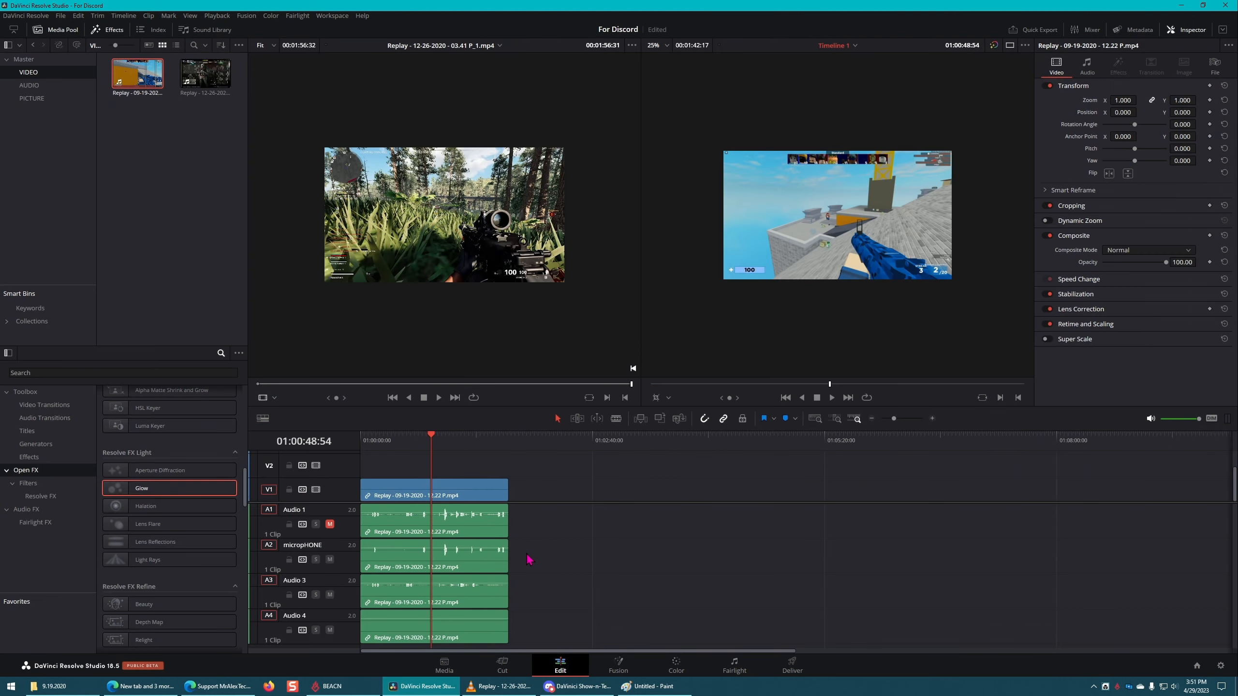
scroll(560, 556, up, 4)
mouse_move(461, 579)
mouse_down()
mouse_move(460, 488)
mouse_move(467, 575)
mouse_up()
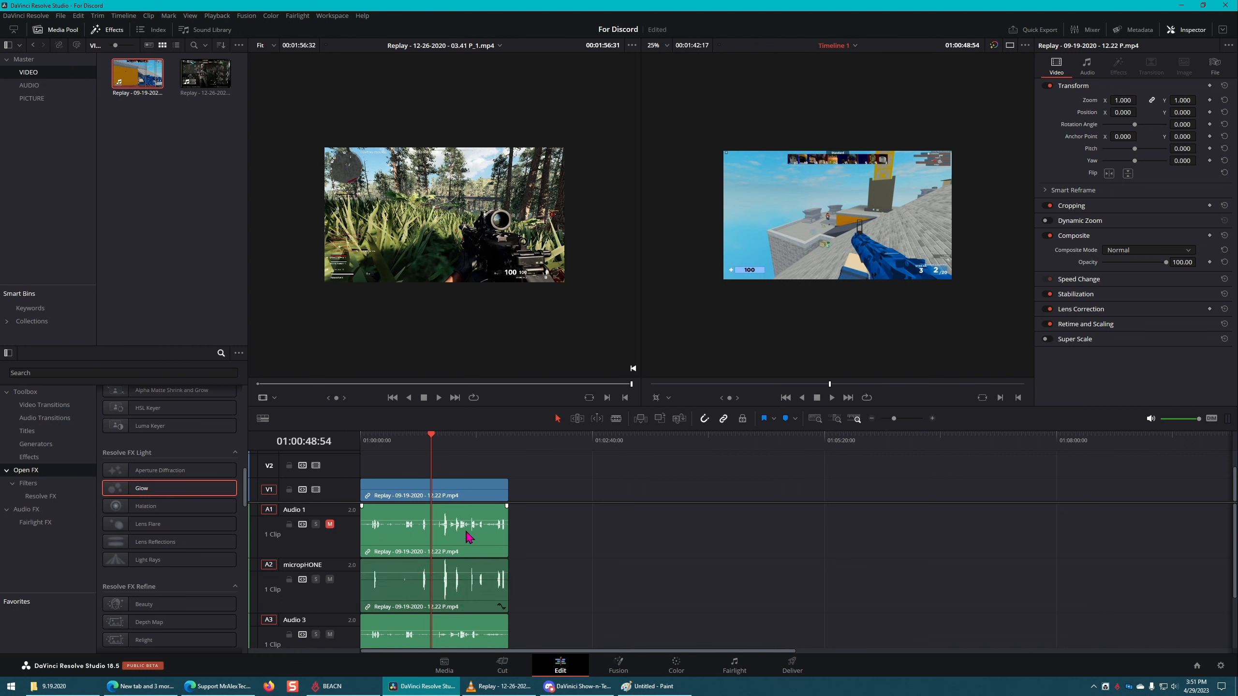
mouse_move(473, 525)
mouse_down()
mouse_move(475, 509)
mouse_move(478, 518)
mouse_up()
scroll(484, 562, down, 1)
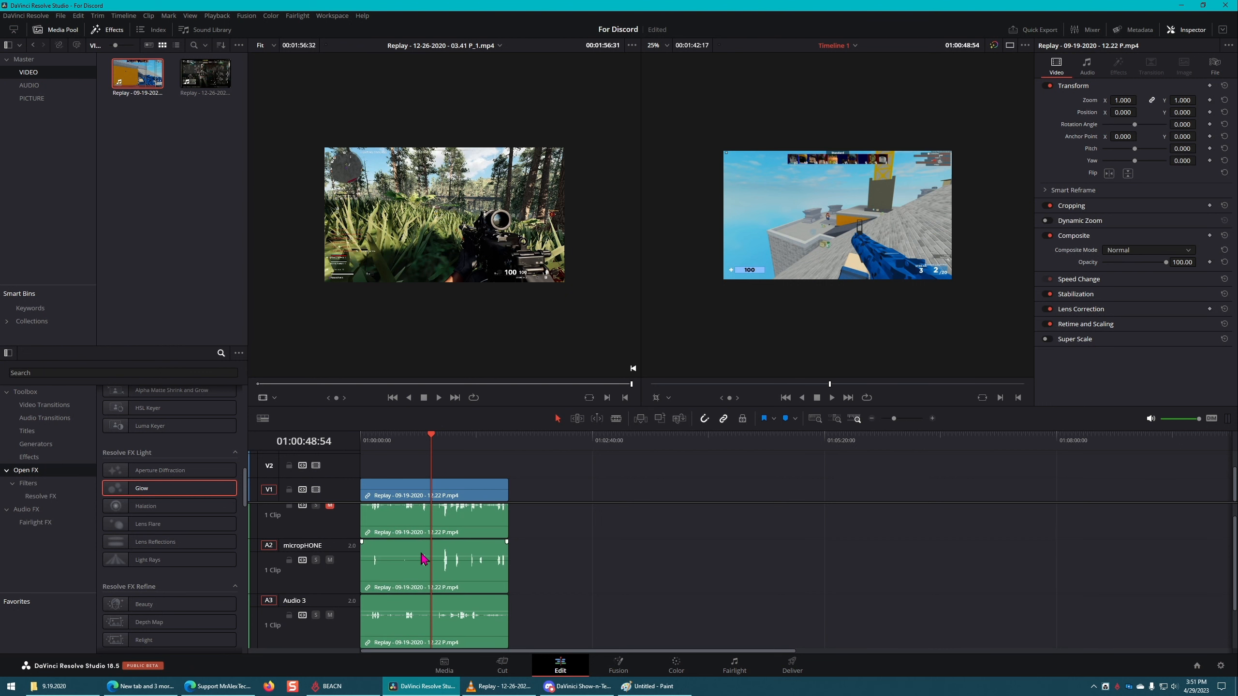
Step: Add volume keyframes near the start and around the middle of the micropHONE clip and select one of the later ones
click(384, 557)
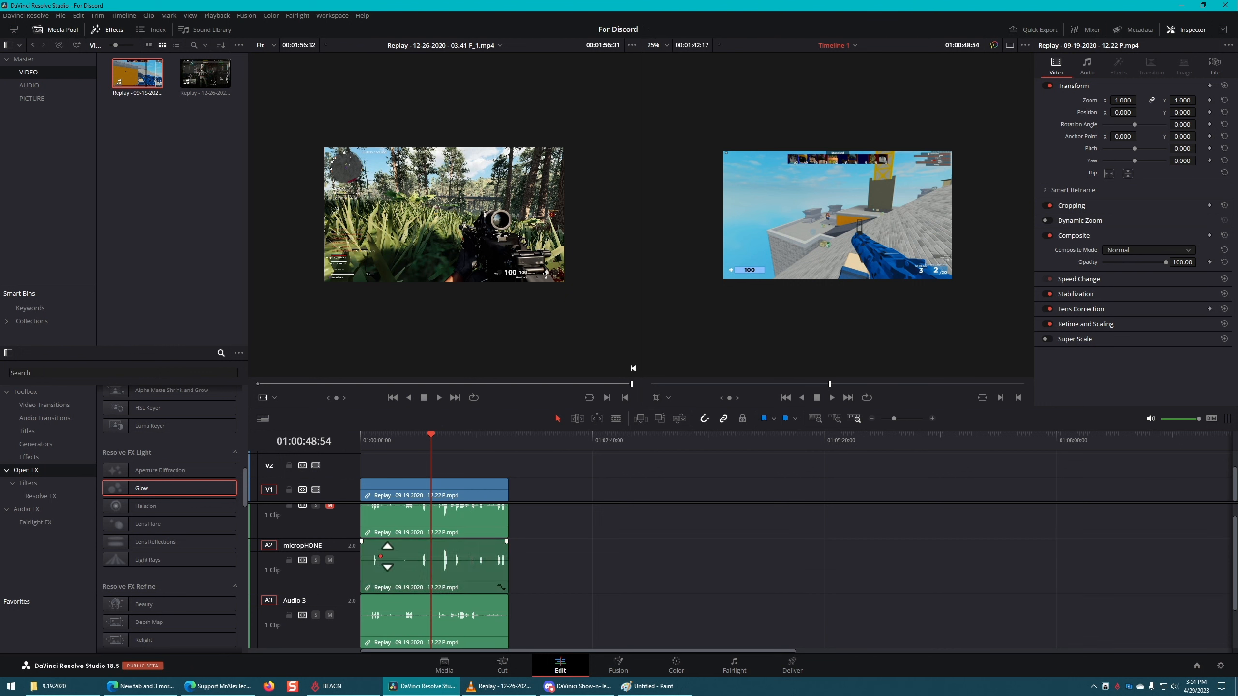
alt+click(458, 557)
alt+click(465, 556)
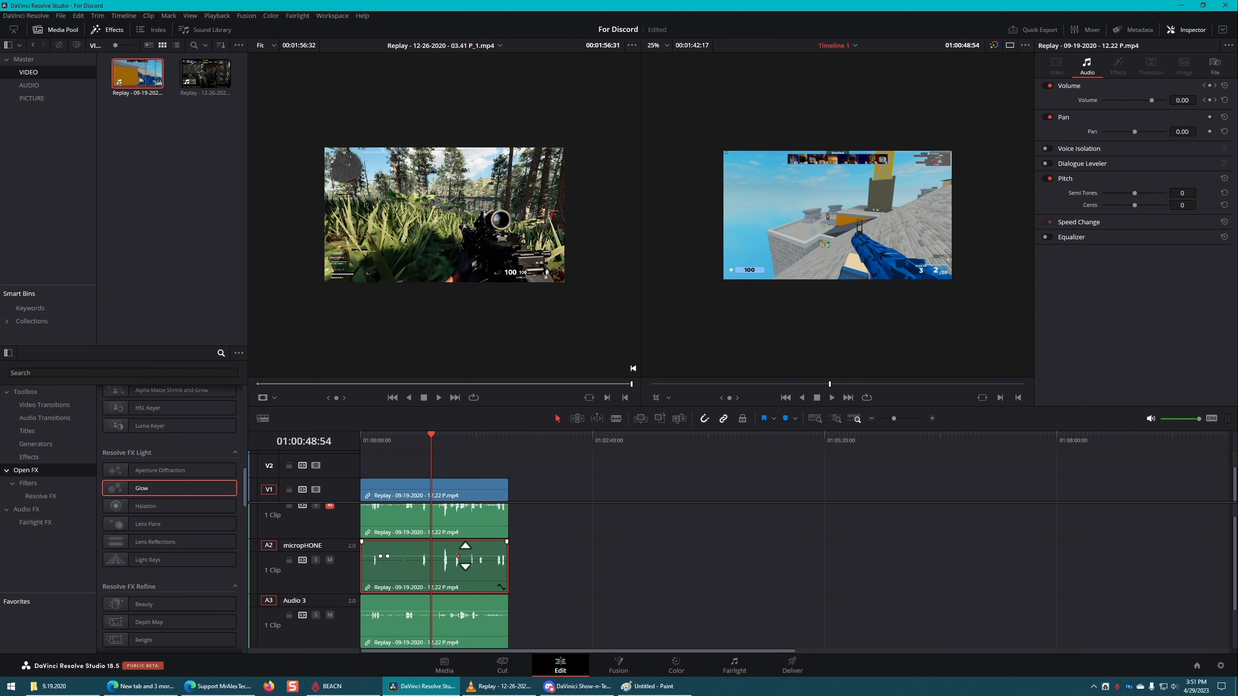
mouse_move(417, 557)
mouse_down()
mouse_move(419, 569)
mouse_move(419, 556)
mouse_up()
click(465, 557)
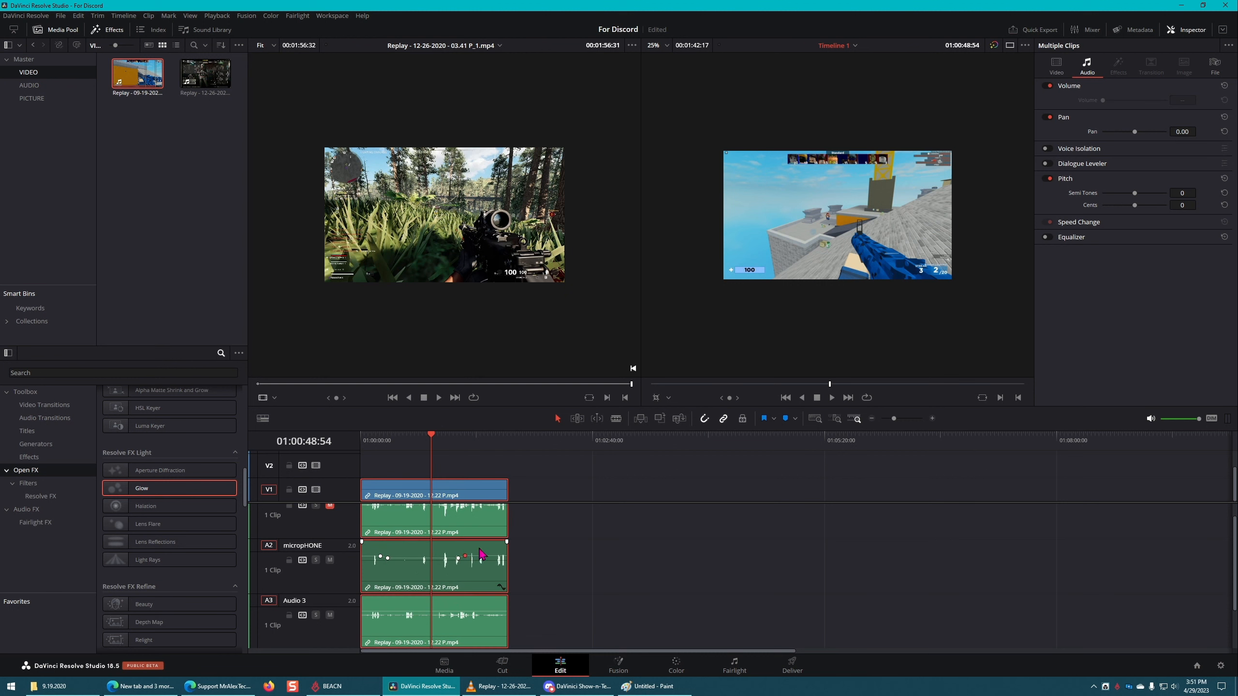
Step: Delete all volume keyframes from the micropHONE clip and deselect the clips
key(Delete)
click(388, 560)
key(Delete)
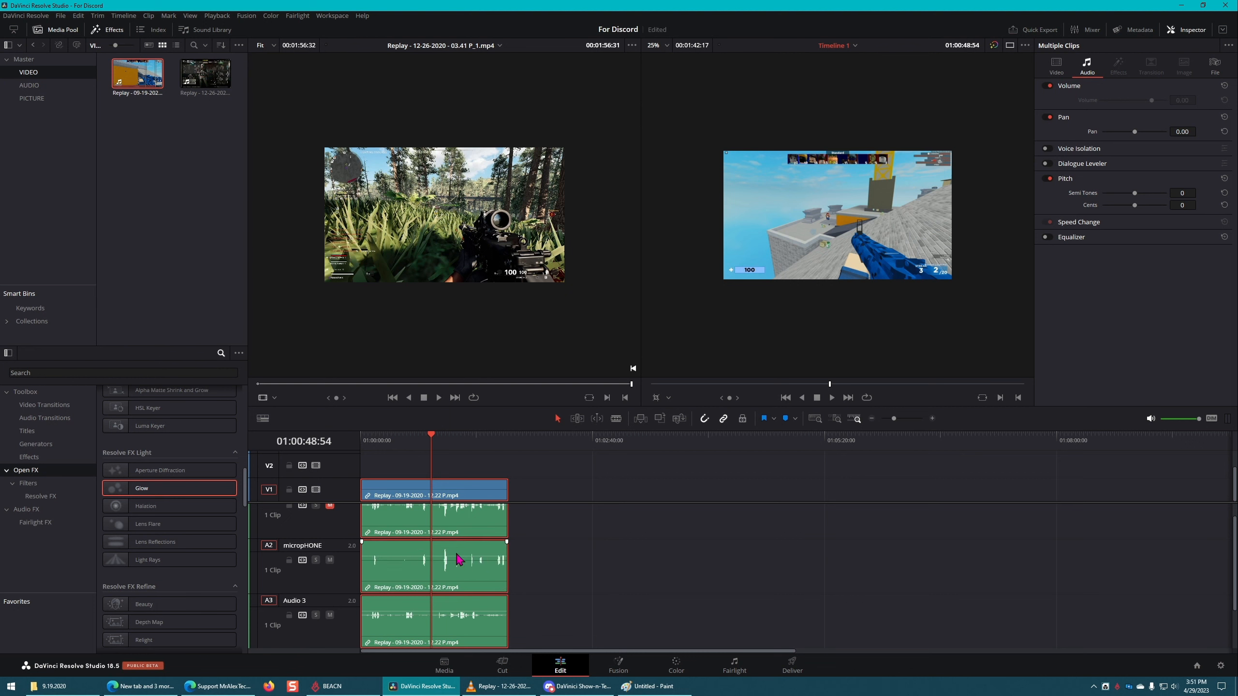
click(719, 542)
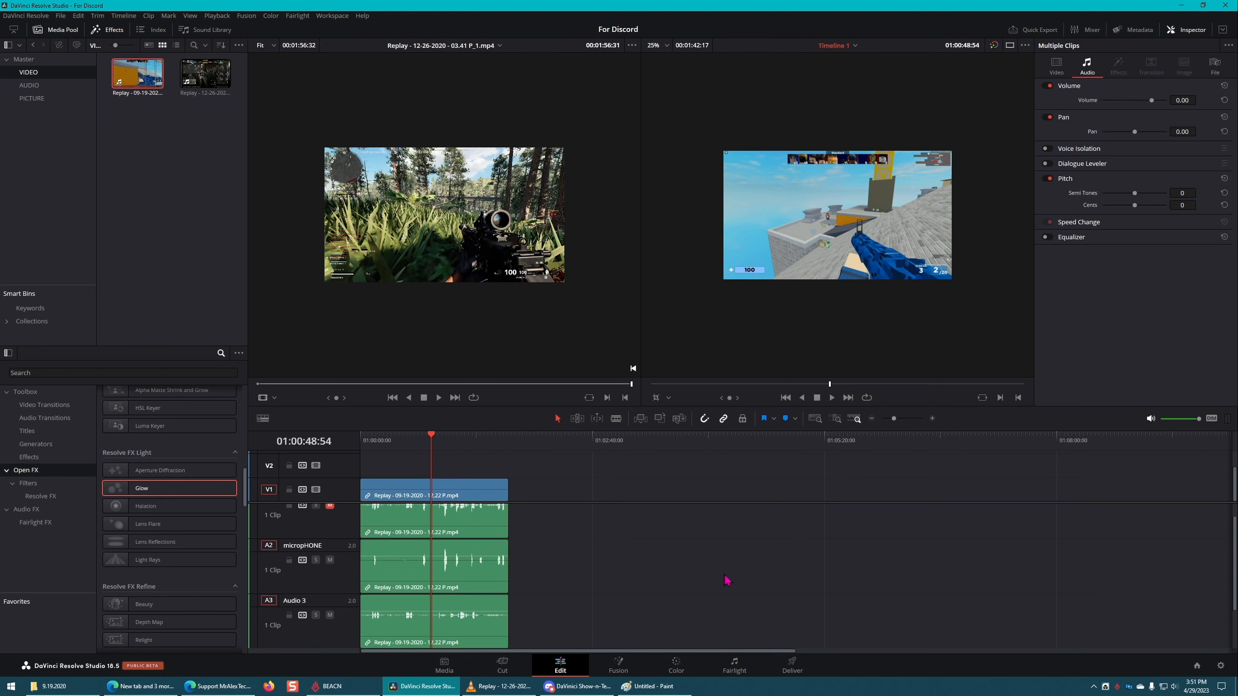
Step: Return to the Fairlight page and strongly raise the clip volume of the Replay audio using the Audio 3 clip's volume line
click(734, 665)
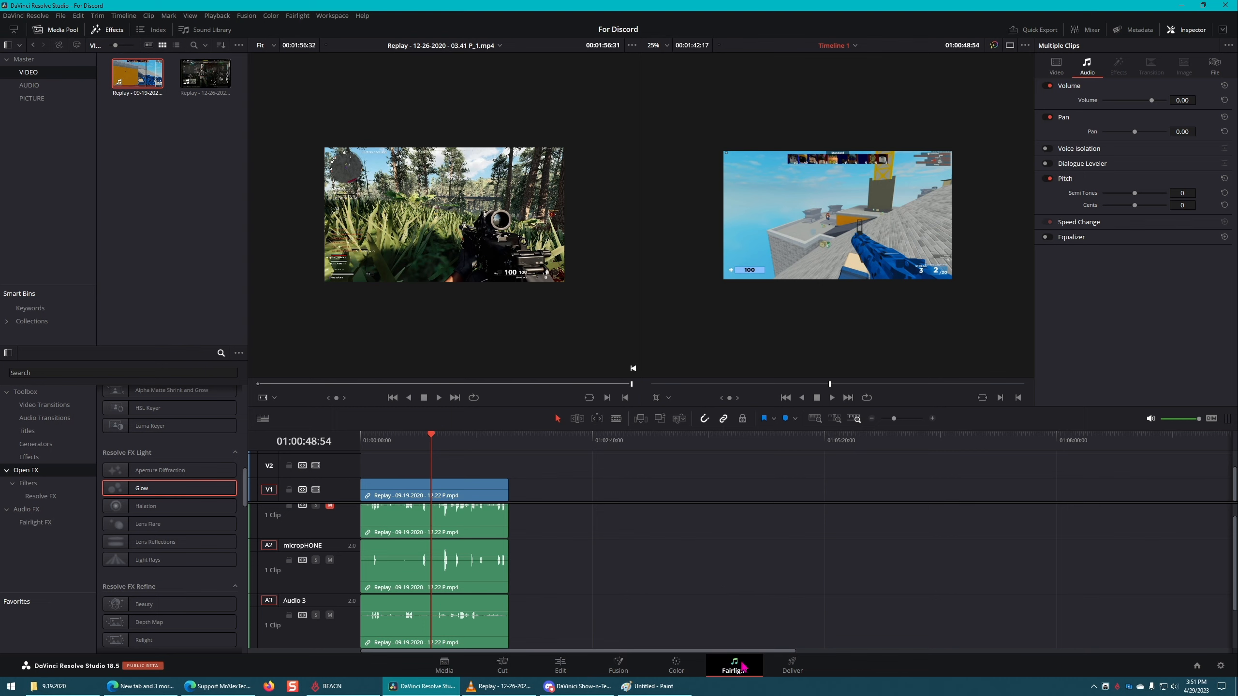
scroll(263, 328, up, 2)
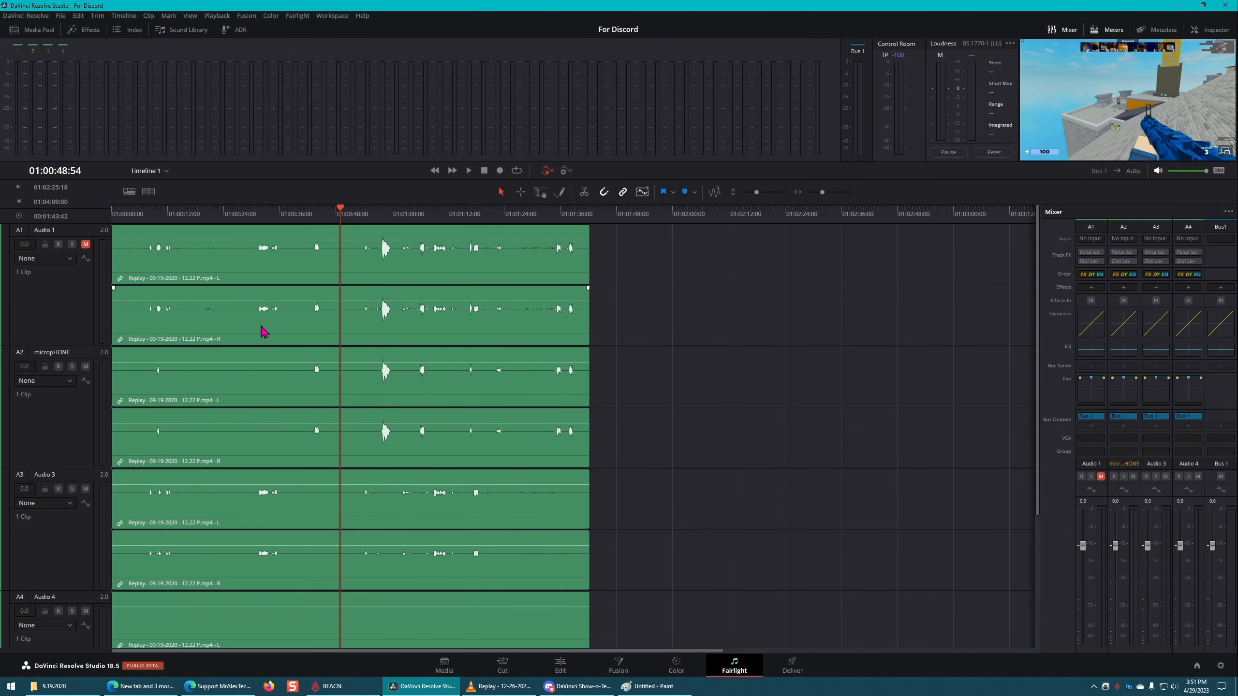
scroll(245, 443, down, 1)
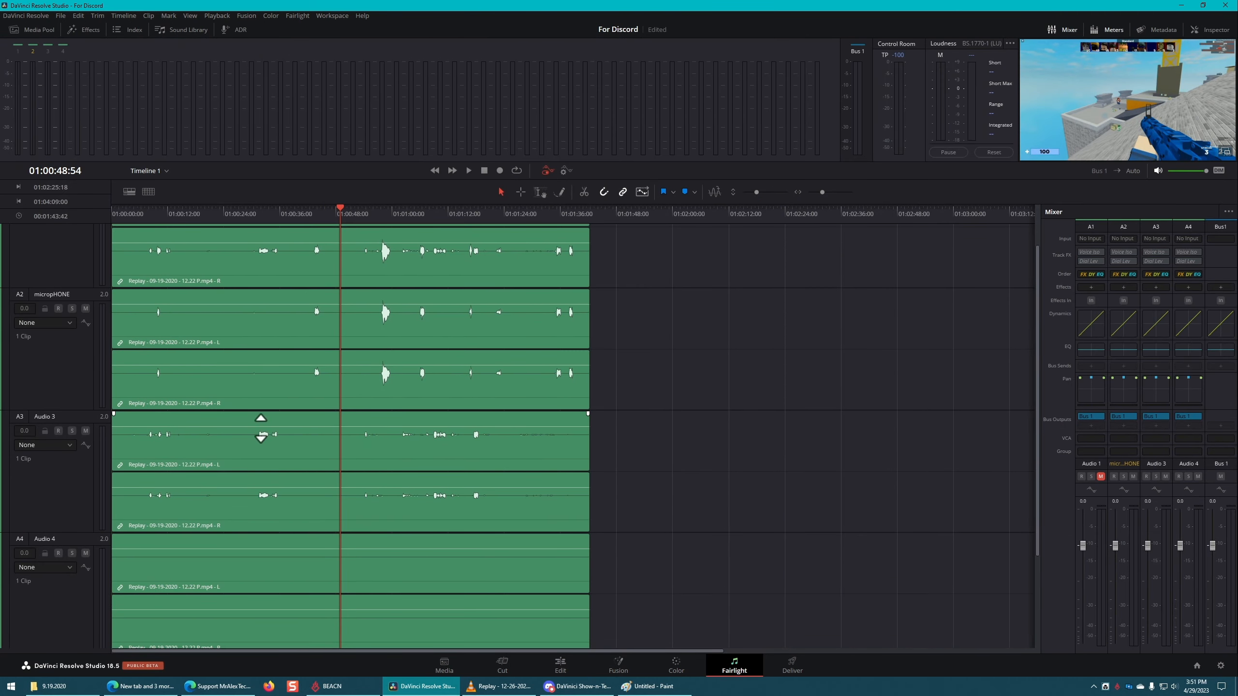
drag(264, 427, 267, 418)
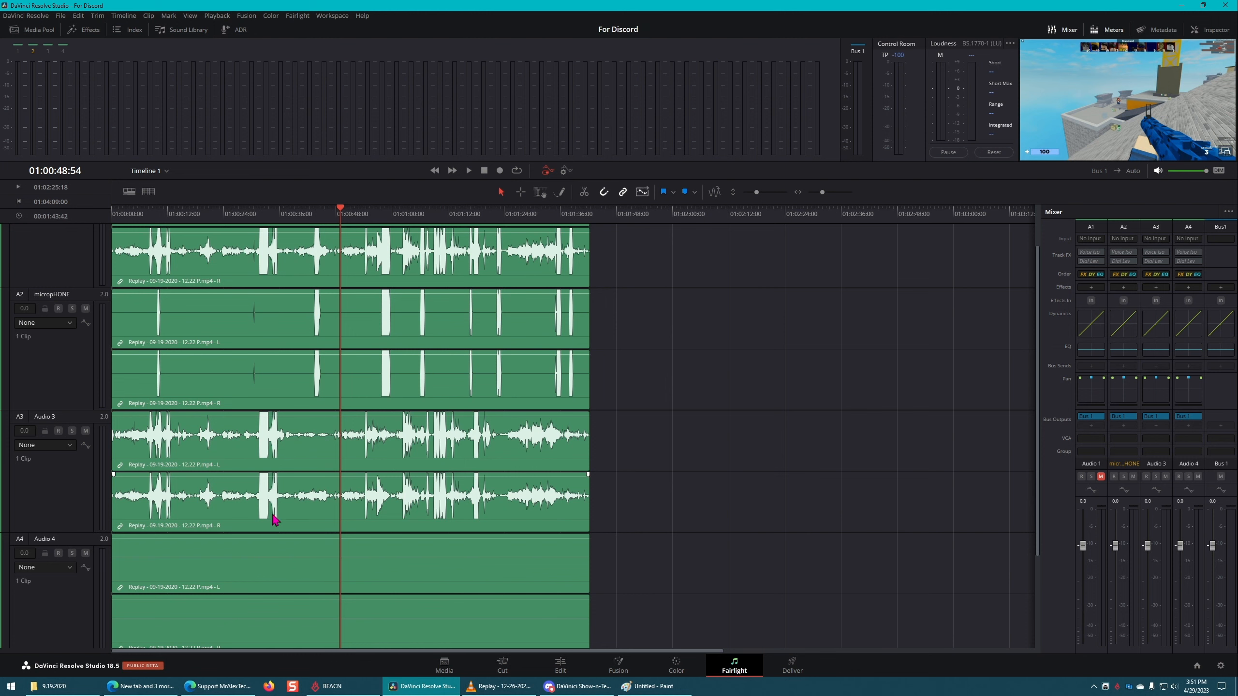
Step: Increase the track height in the Fairlight timeline and compare the waveforms of the micropHONE and Audio 3 tracks
scroll(271, 500, up, 1)
scroll(244, 534, down, 1)
scroll(630, 501, up, 3)
scroll(631, 501, down, 1)
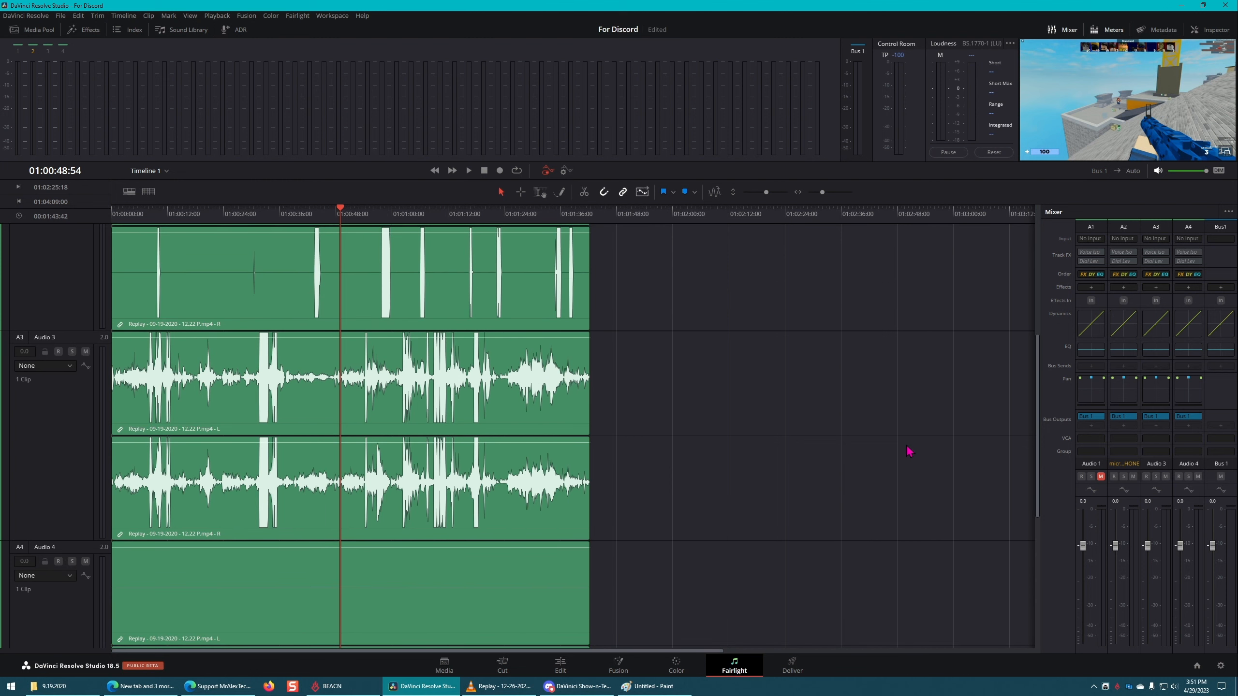
scroll(537, 378, up, 1)
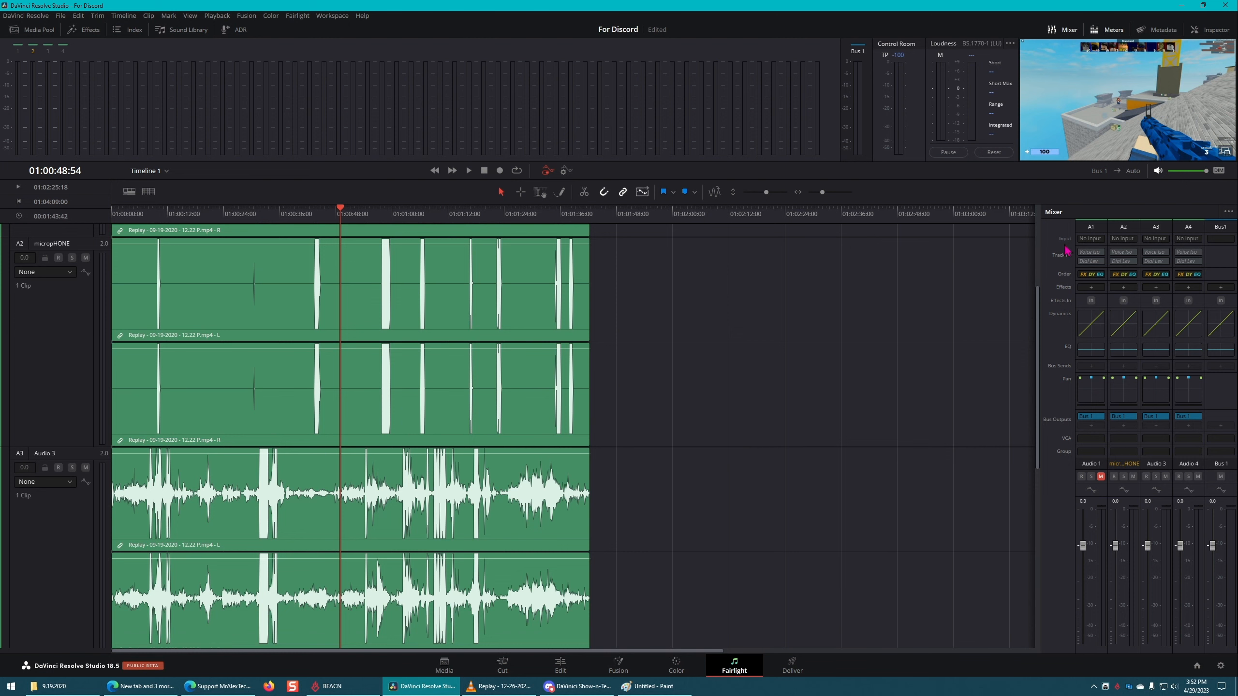
scroll(625, 493, down, 1)
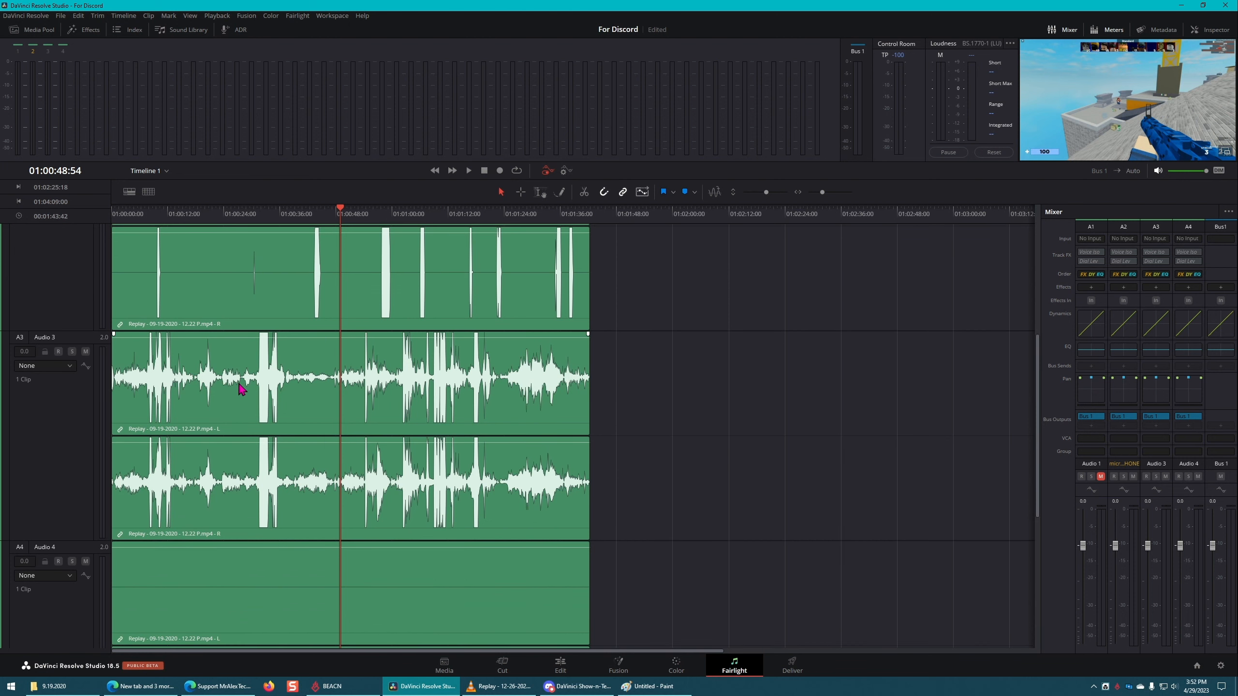
Step: Enable the Expander in the Audio 3 track's Dynamics and play the timeline to hear its effect
double_click(1160, 328)
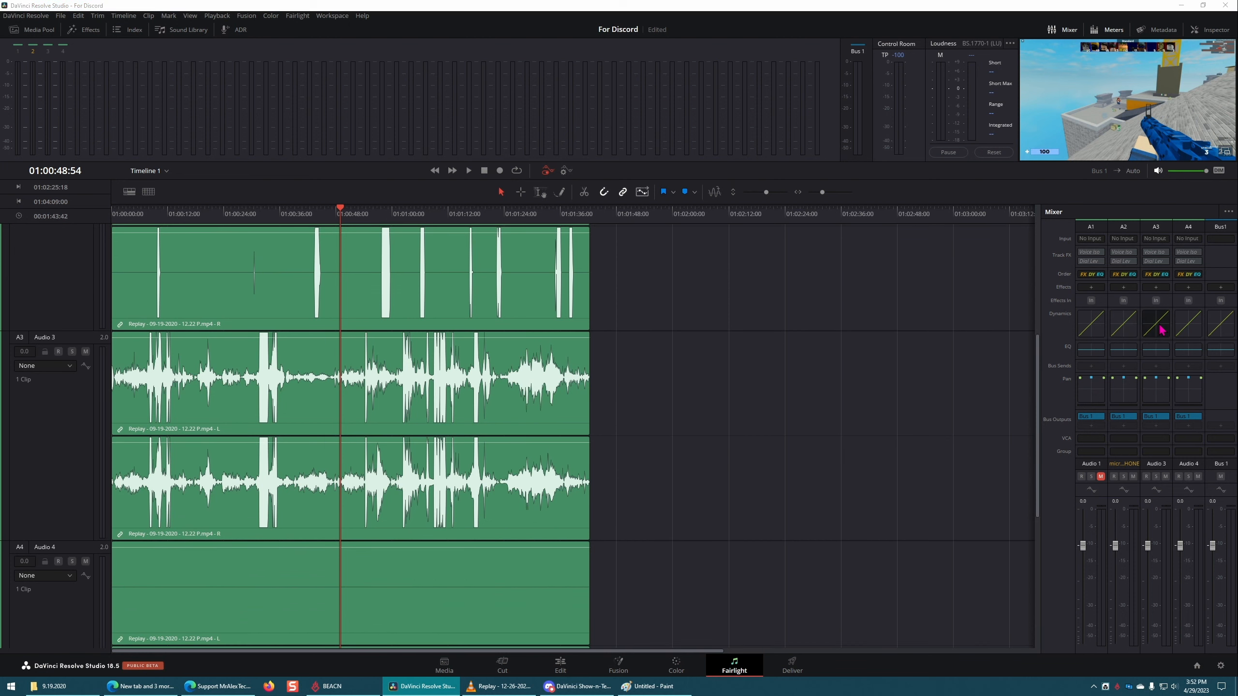
drag(859, 150, 718, 177)
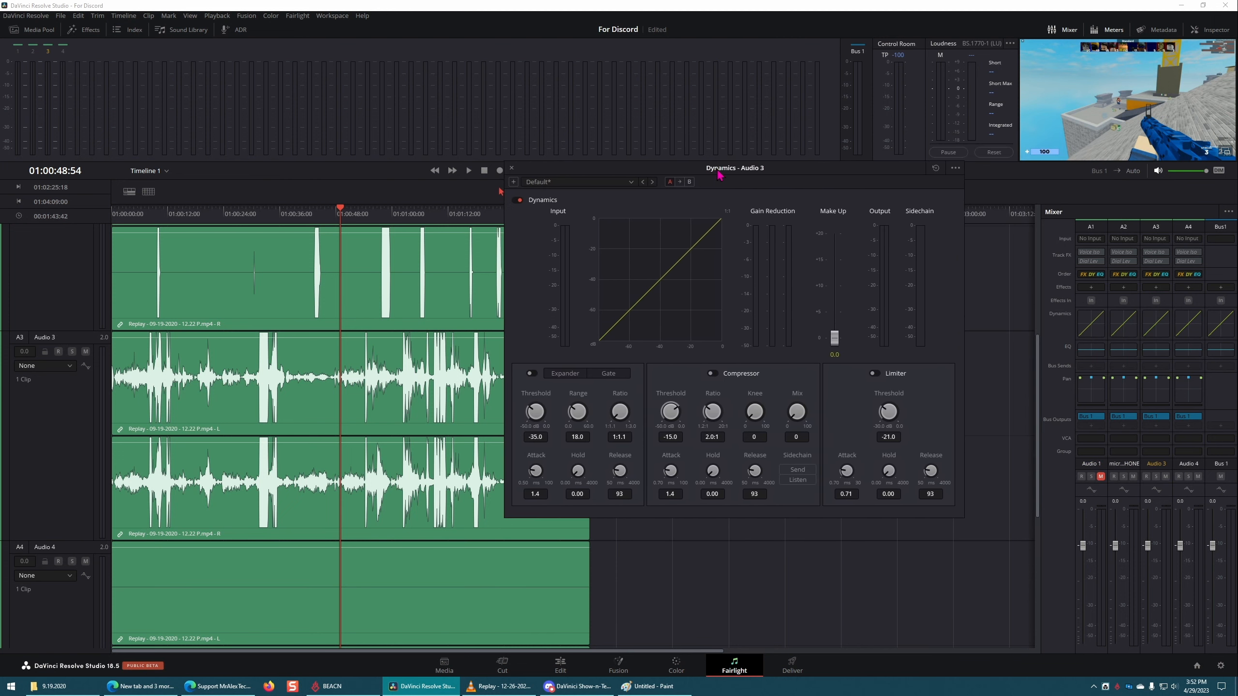
click(569, 374)
click(536, 373)
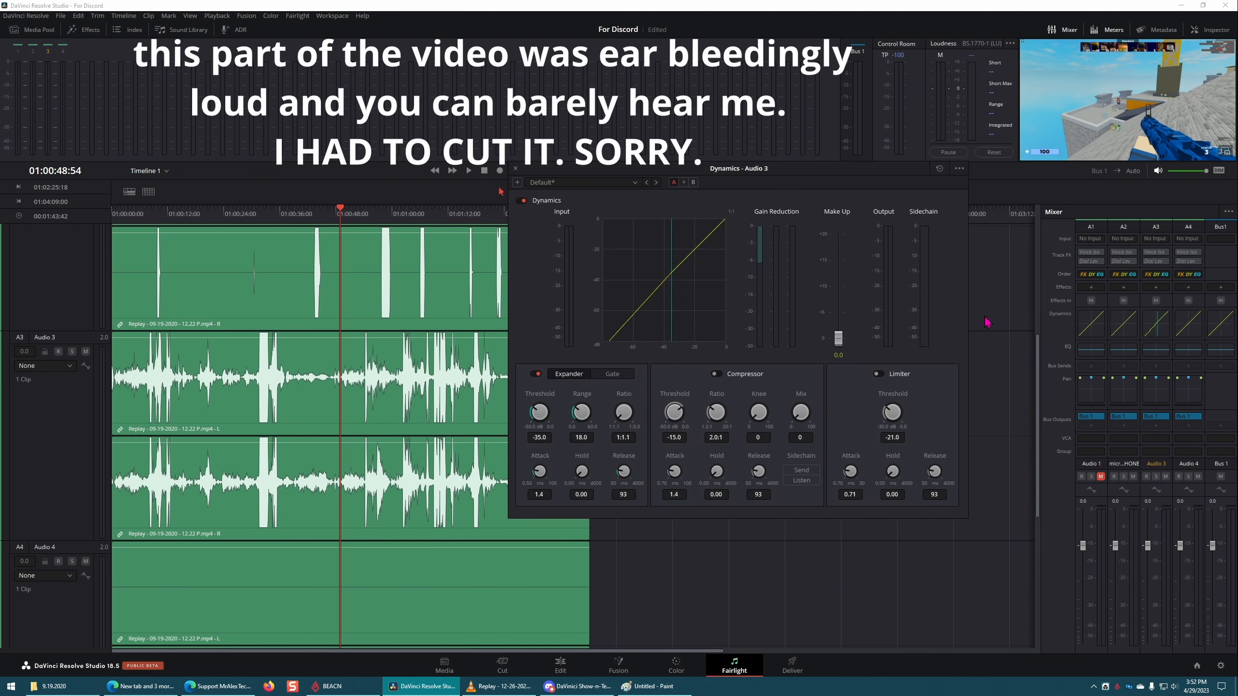
click(385, 226)
key(space)
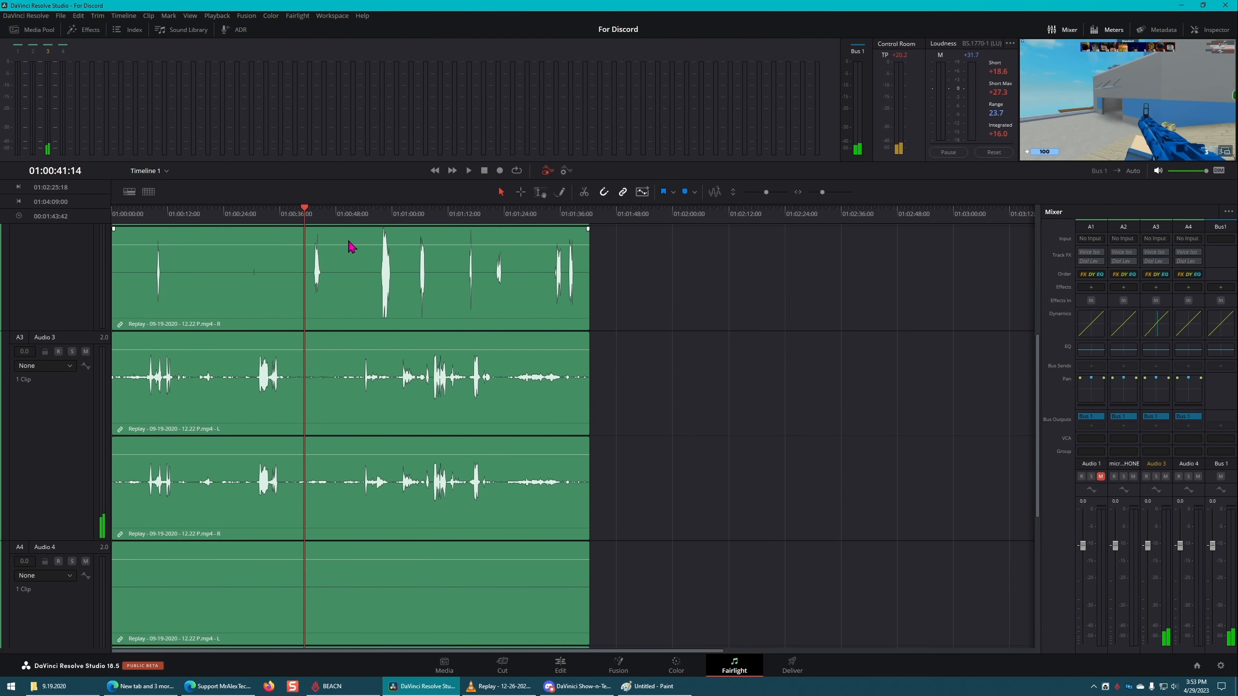
Step: Open the micropHONE track's Dynamics and play the section around its audio burst near 01:00:43
scroll(366, 287, up, 3)
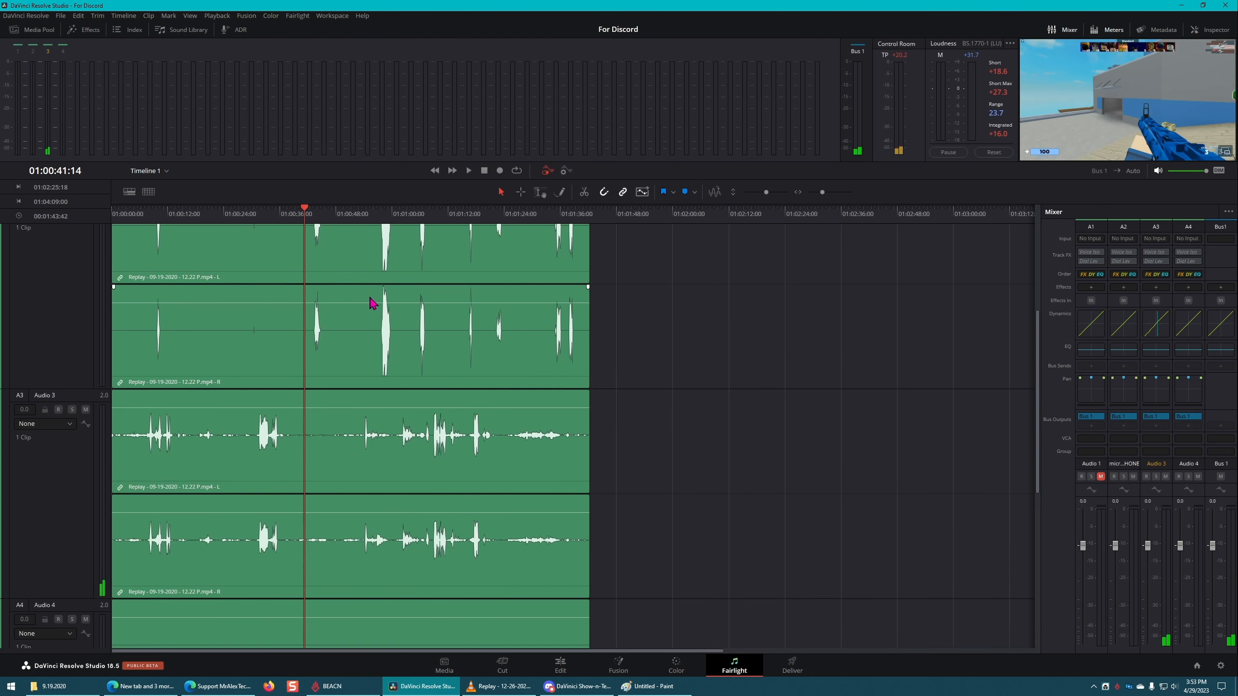
click(1124, 325)
key(space)
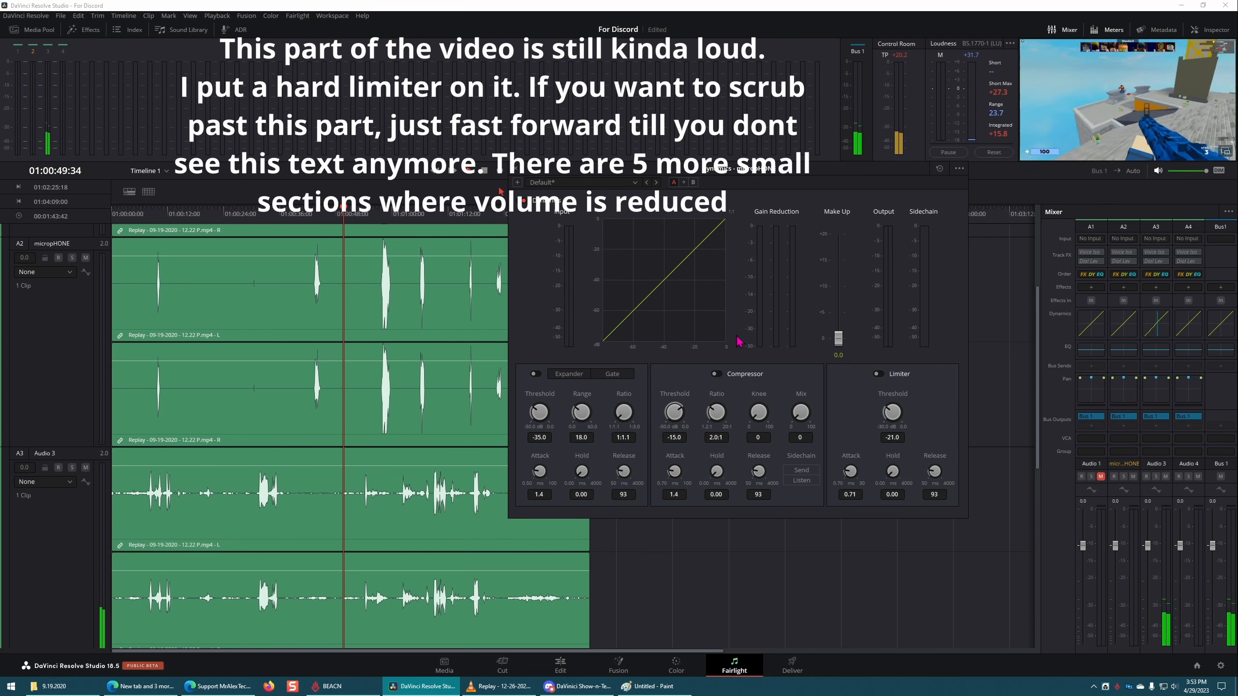
click(287, 214)
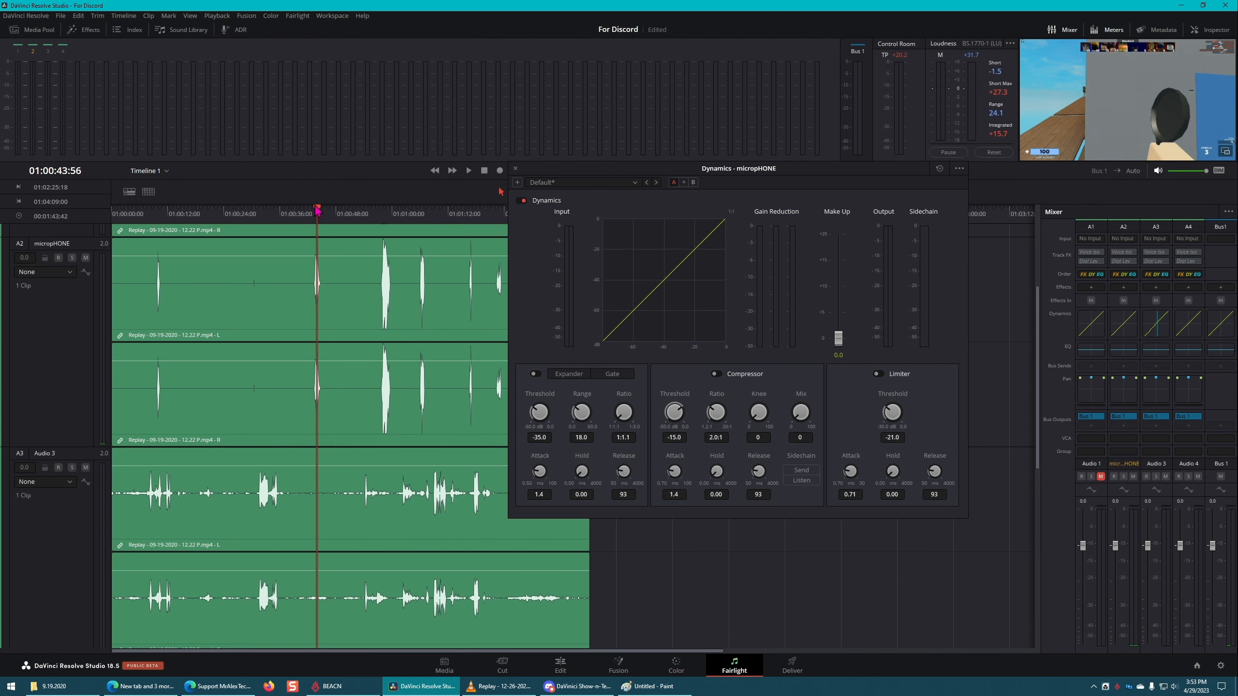
Step: Enable the Expander in the micropHONE Dynamics, set its threshold to -14.6 dB, and save the project
click(535, 374)
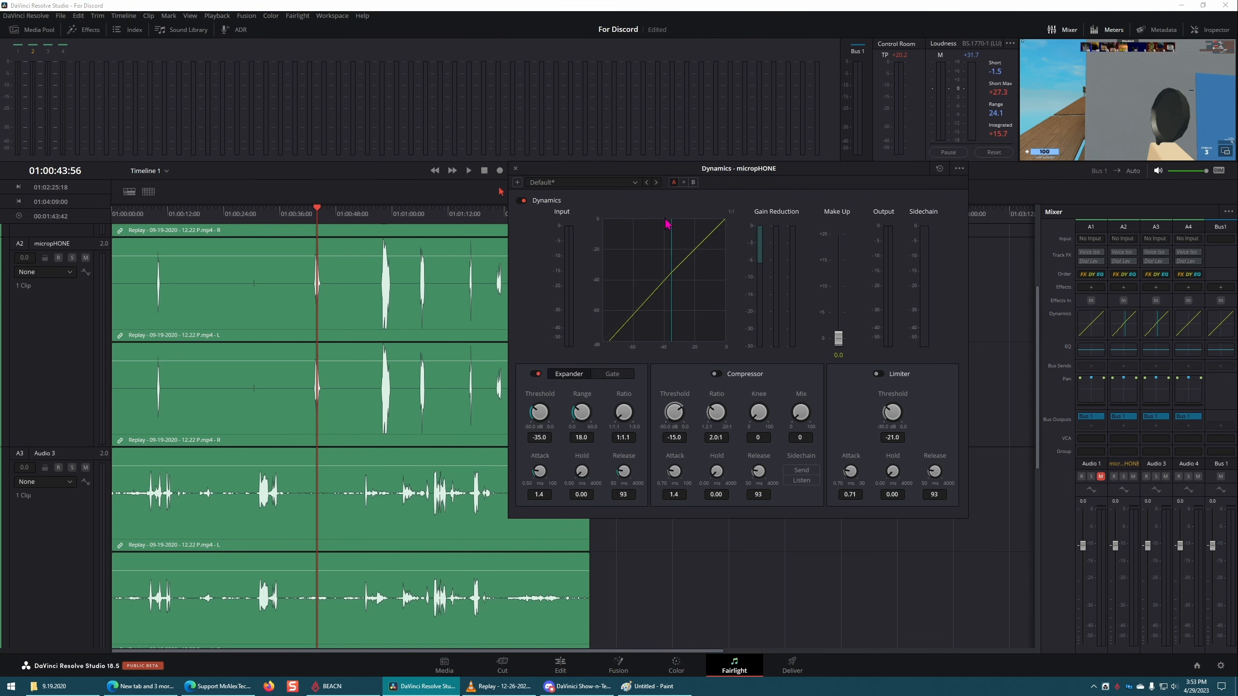
drag(539, 412, 622, 407)
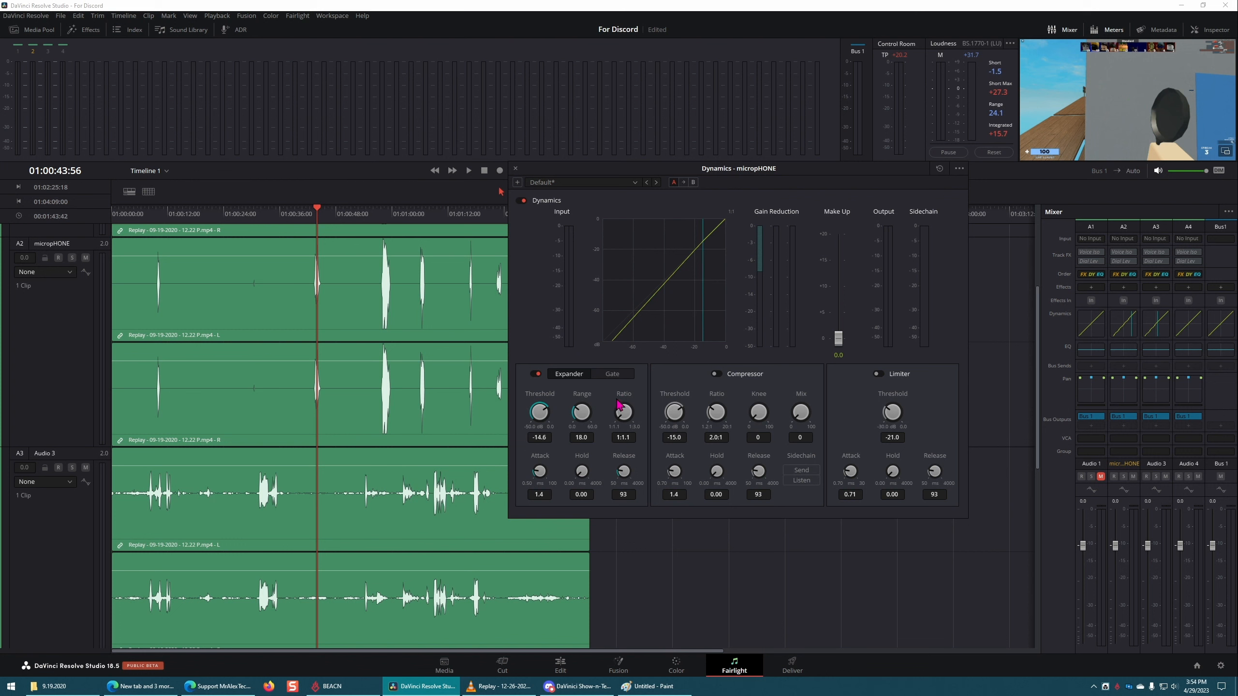
key(ctrl+s)
Step: Set the micropHONE Expander's threshold to -29.9 dB and ratio to 1:1.9, and play back the burst near 01:00:43
drag(545, 414, 447, 418)
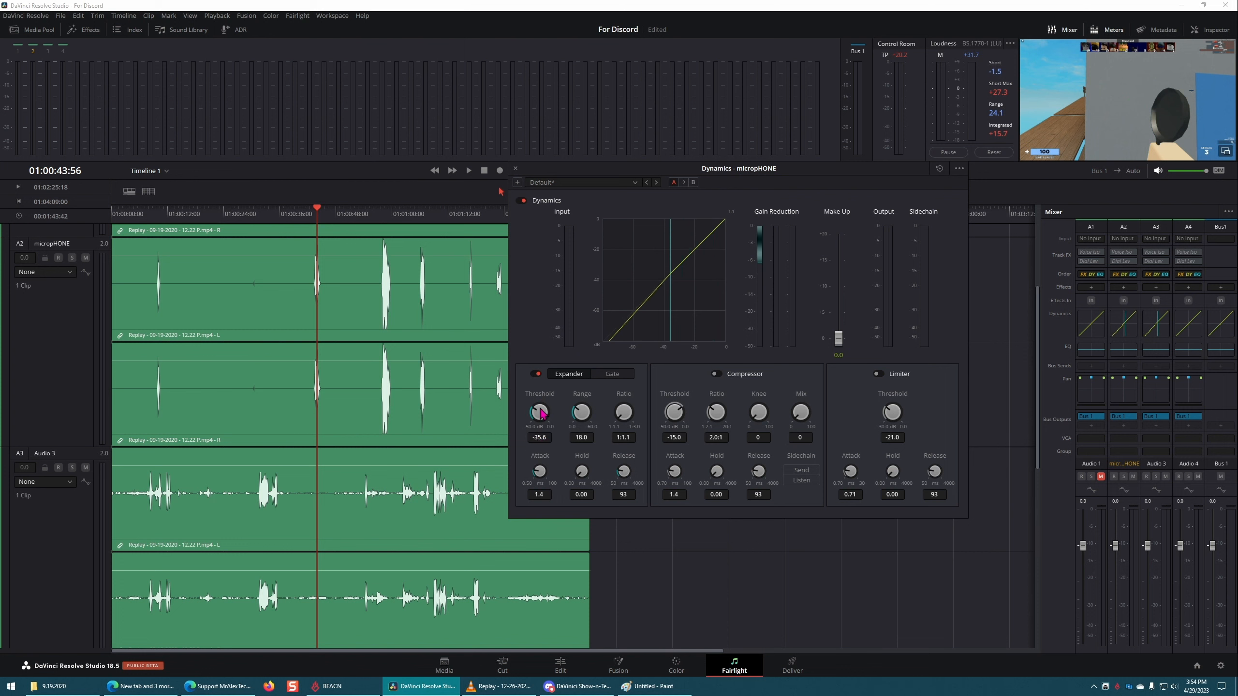
drag(542, 412, 661, 416)
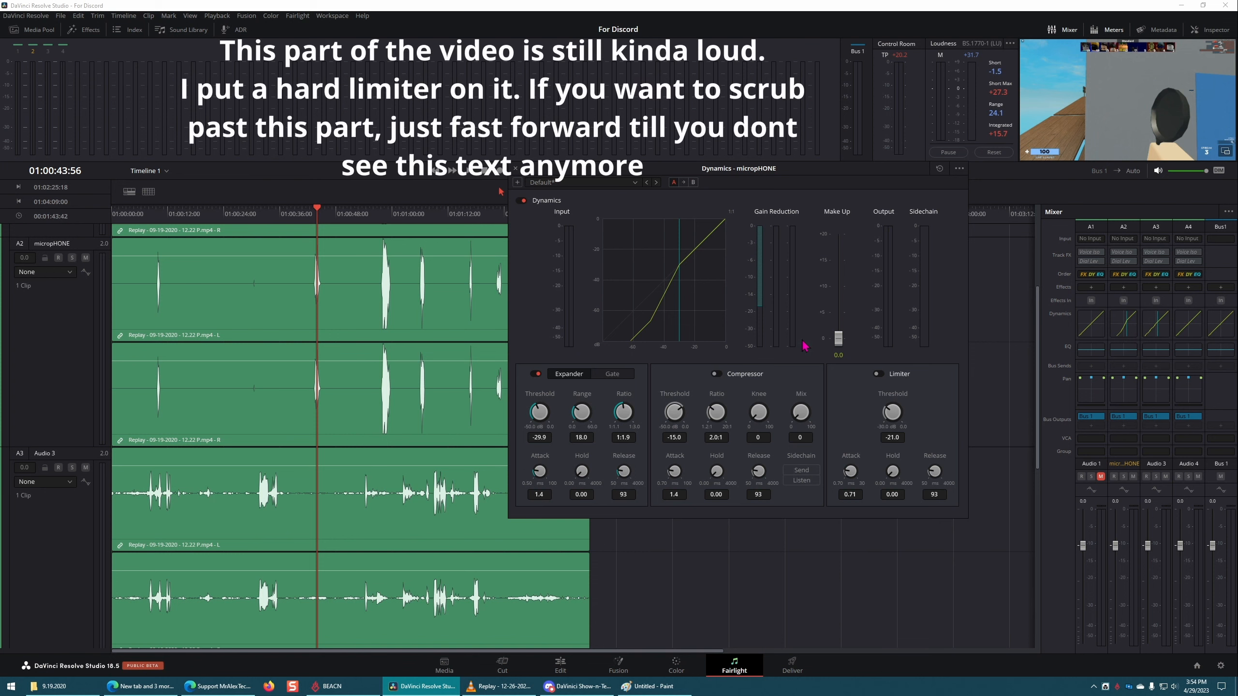
drag(314, 212, 307, 213)
key(space)
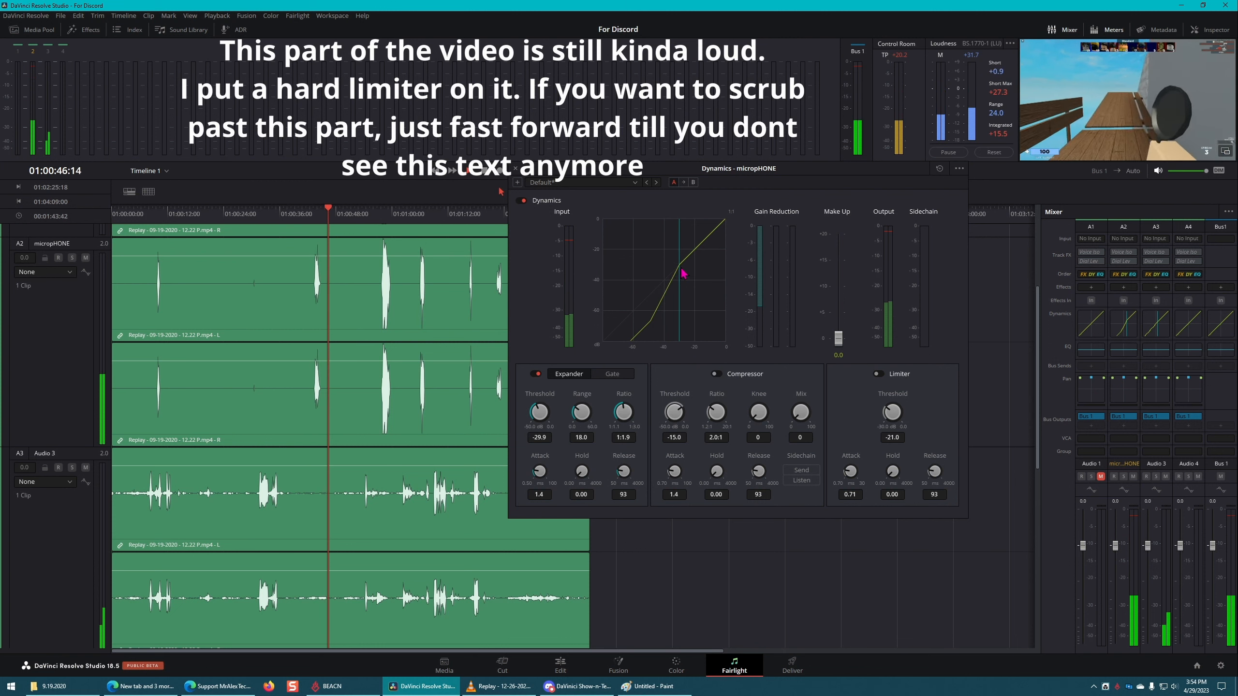
click(302, 214)
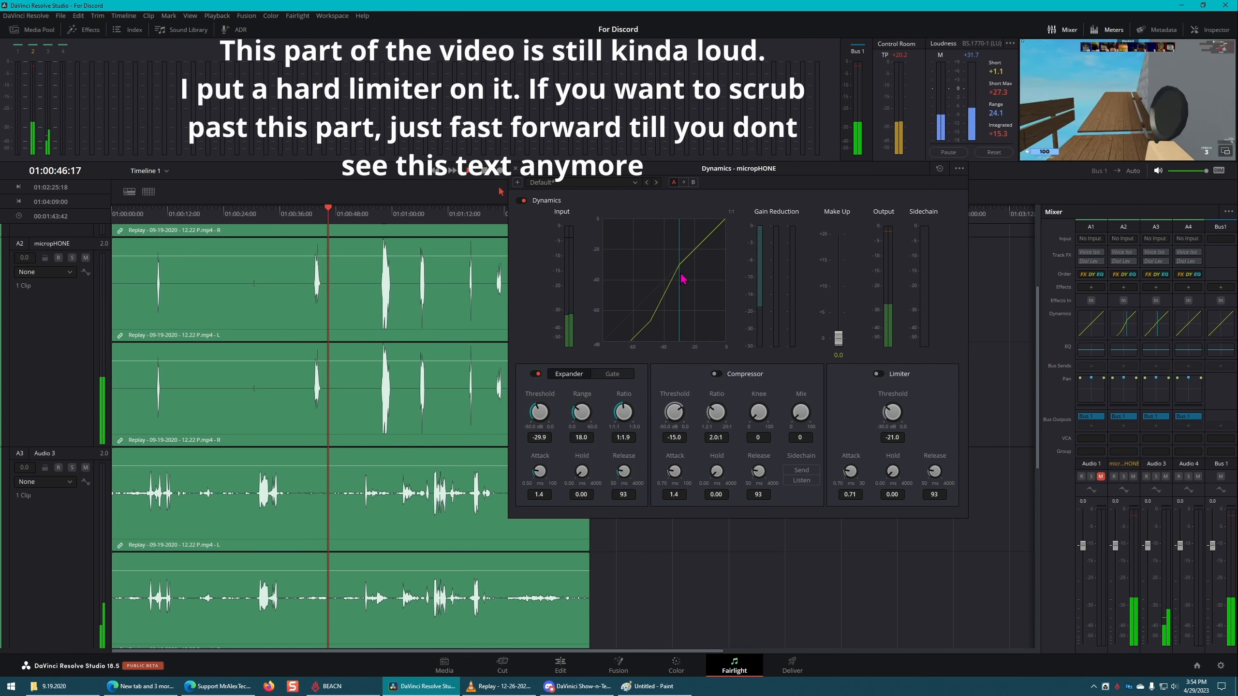
Step: Lower the micropHONE Expander's threshold to -36.1 dB, replay the same section, and close the Dynamics window
drag(544, 413, 518, 418)
click(311, 217)
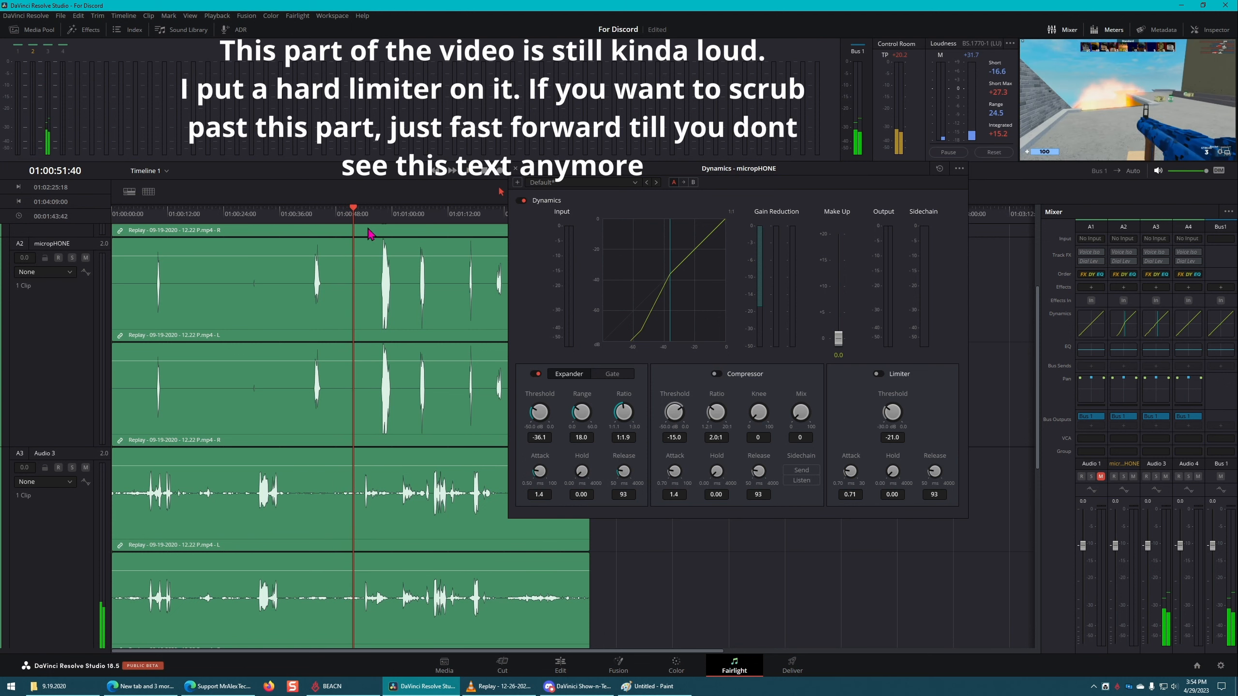
click(515, 168)
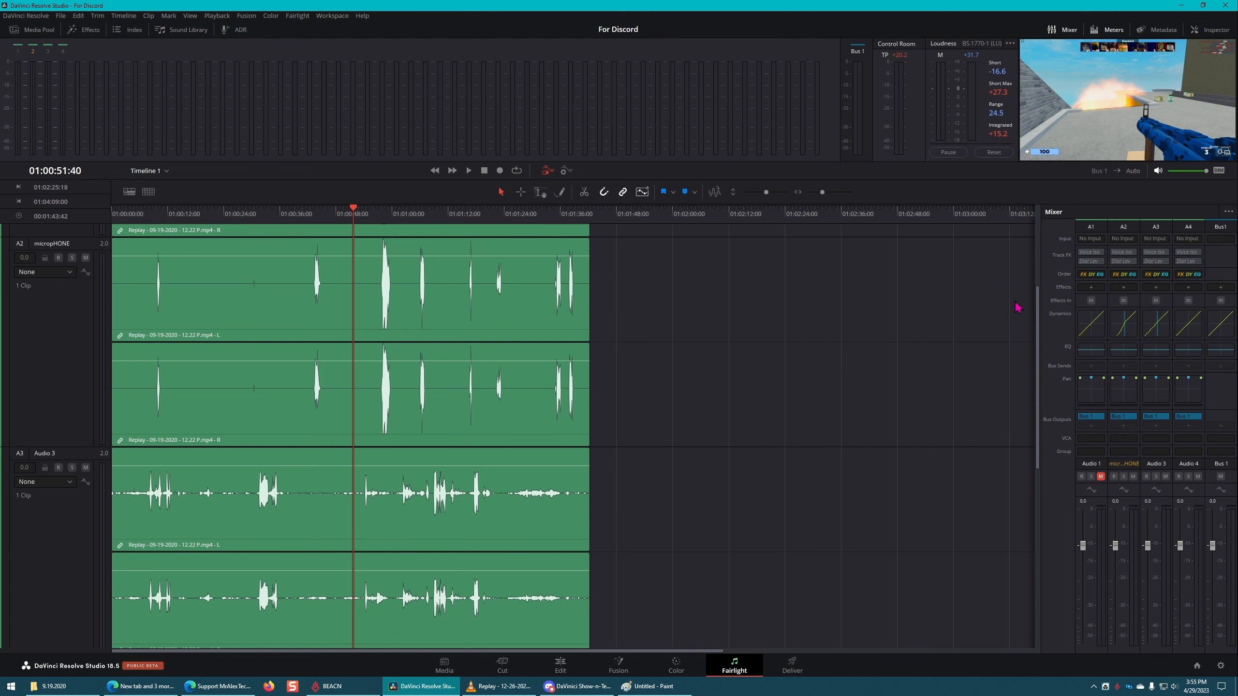
scroll(299, 462, down, 2)
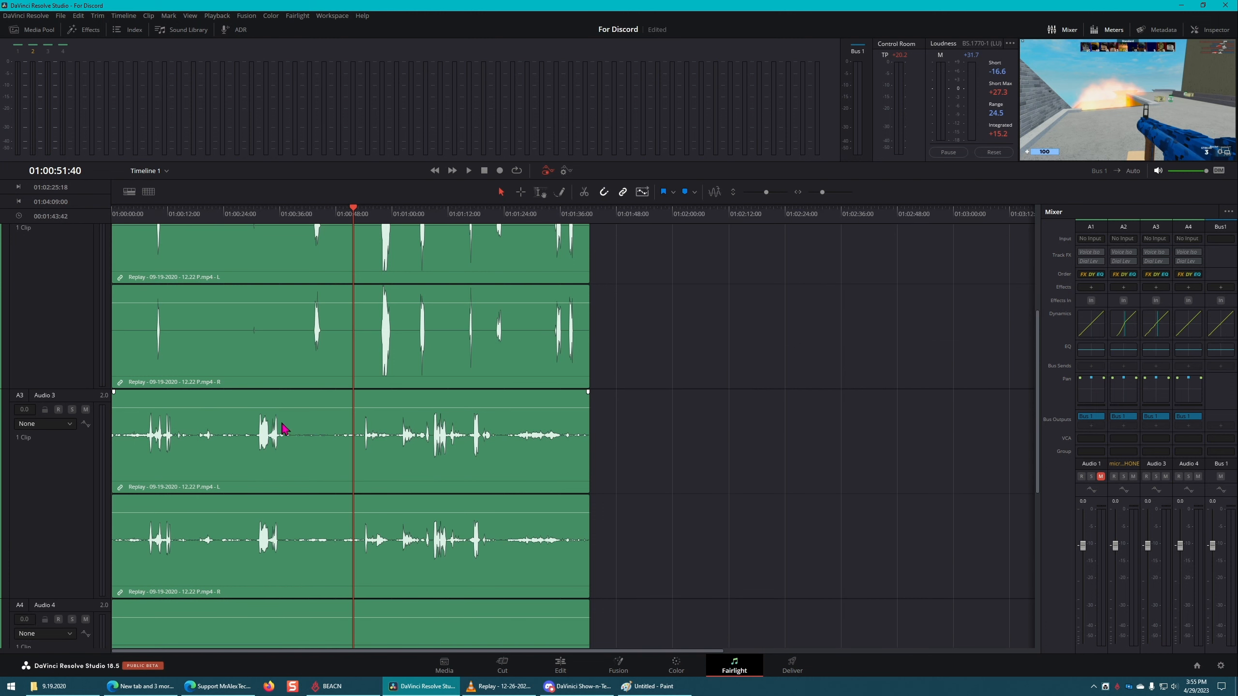
Step: Open the Audio 3 track's Dynamics and raise the Audio 3 clip's volume while checking the burst near 01:00:32
click(1161, 328)
drag(889, 172, 839, 177)
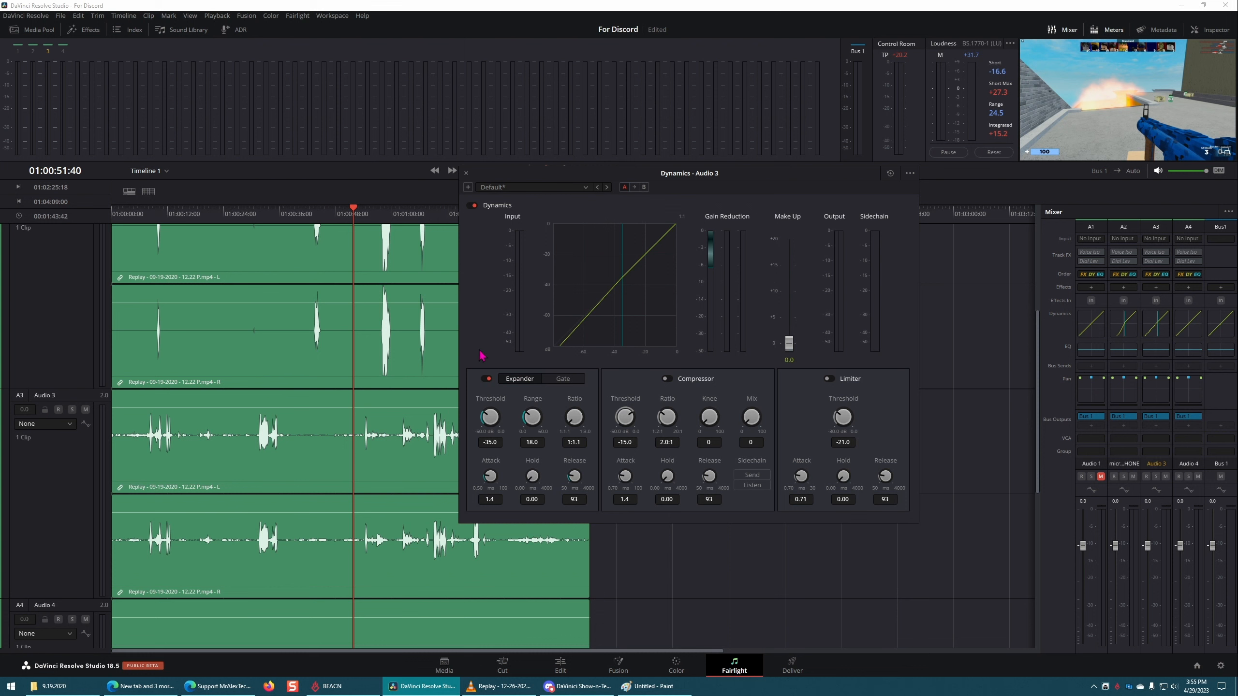
drag(289, 213, 262, 214)
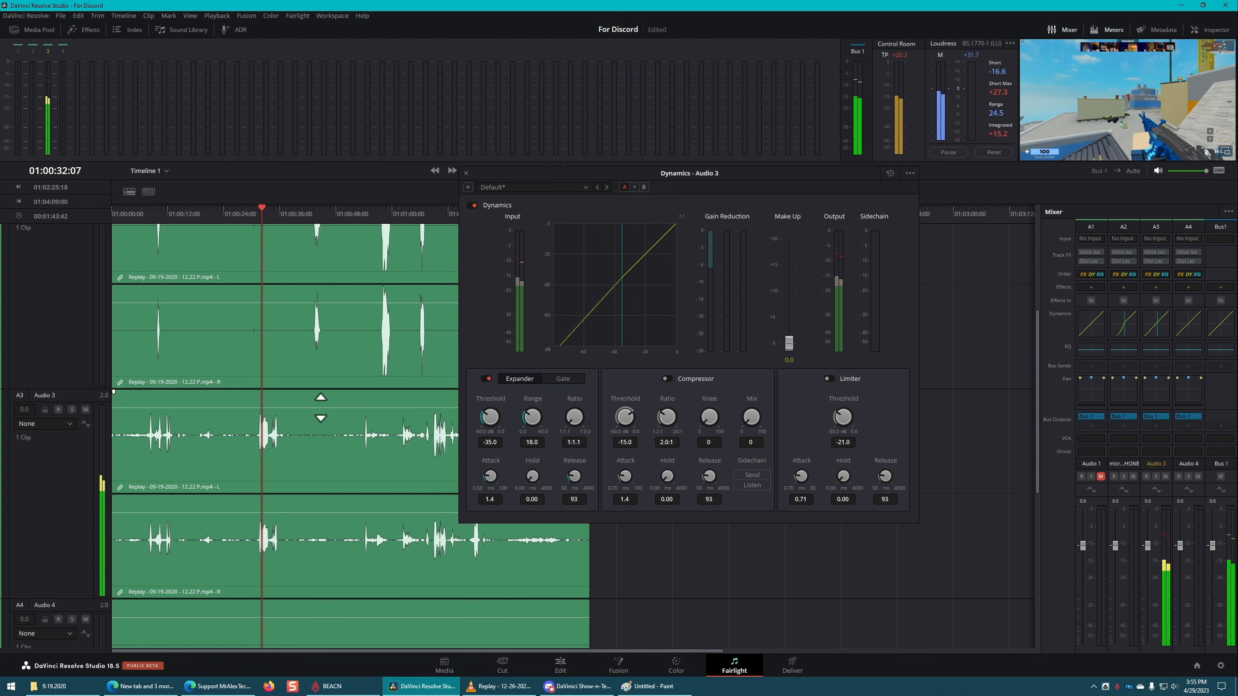
drag(320, 407, 321, 403)
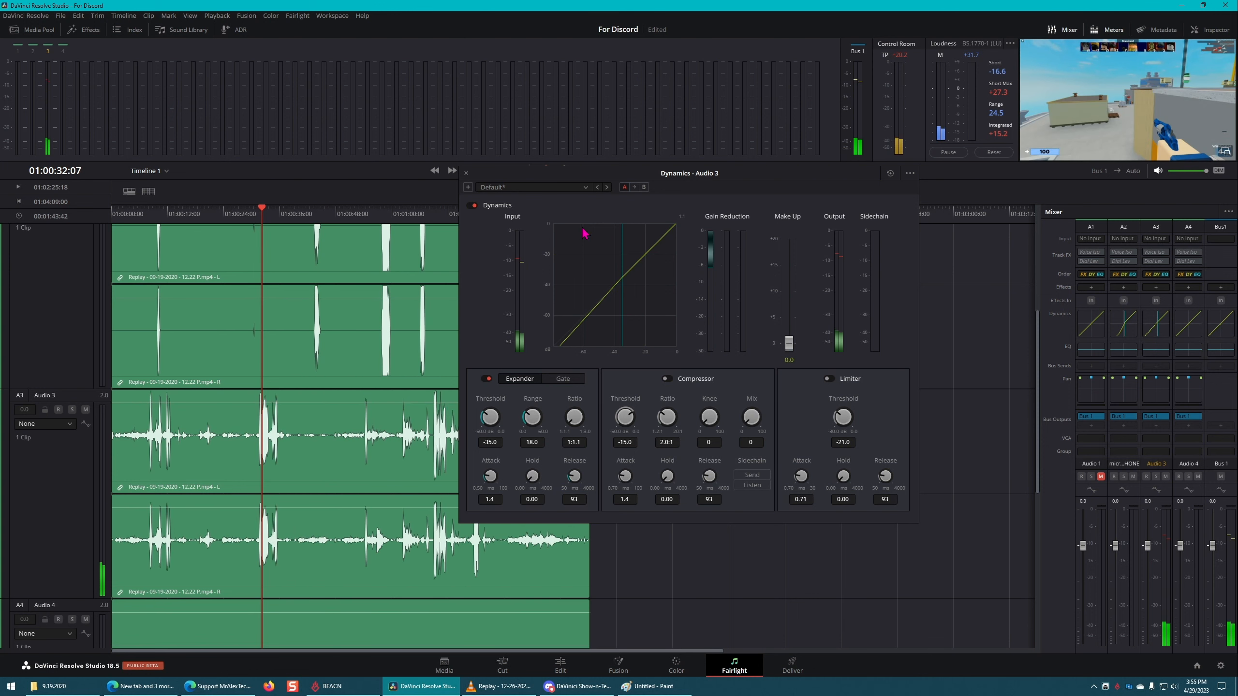
drag(655, 174, 859, 200)
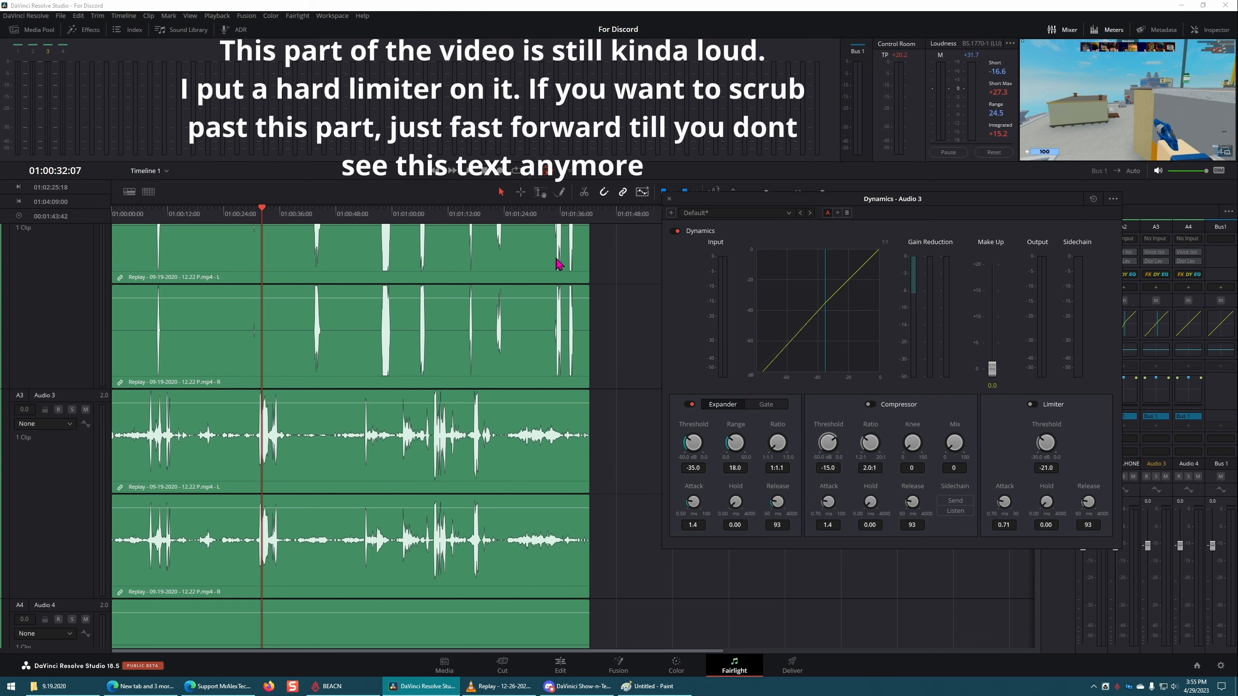
Step: Play the loud Audio 3 passages from 01:00:32 and around 01:01:10 while watching the Dynamics graph
key(space)
click(400, 401)
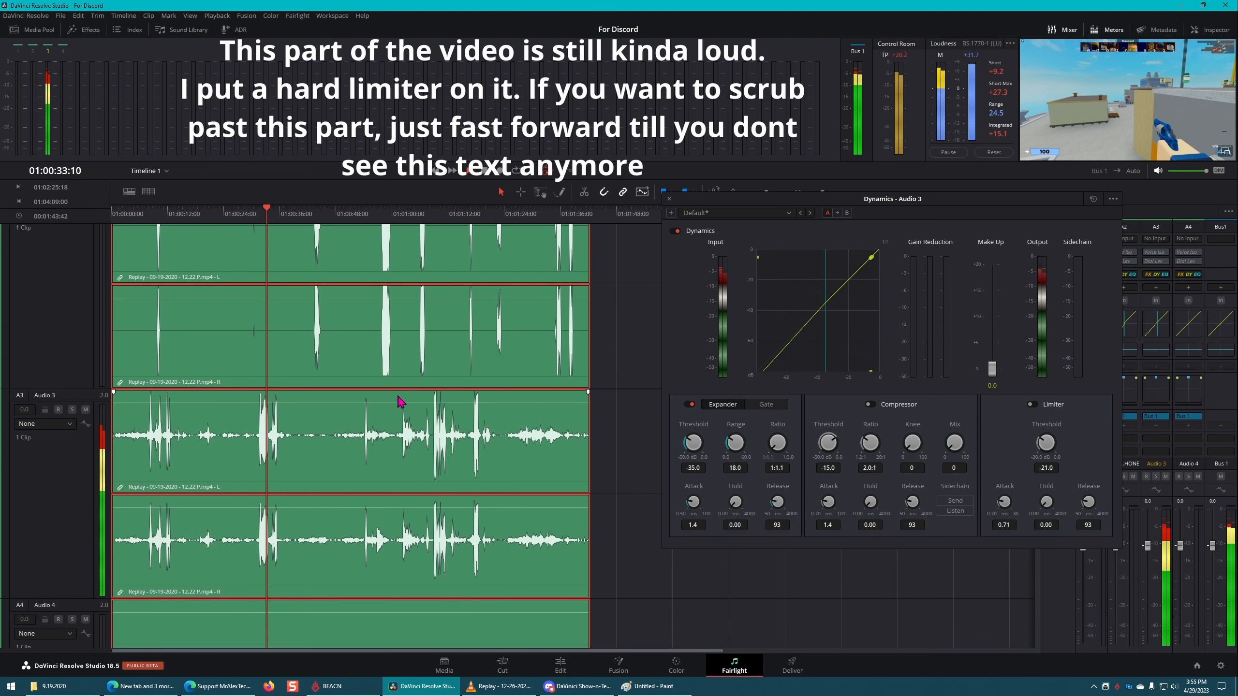
click(405, 213)
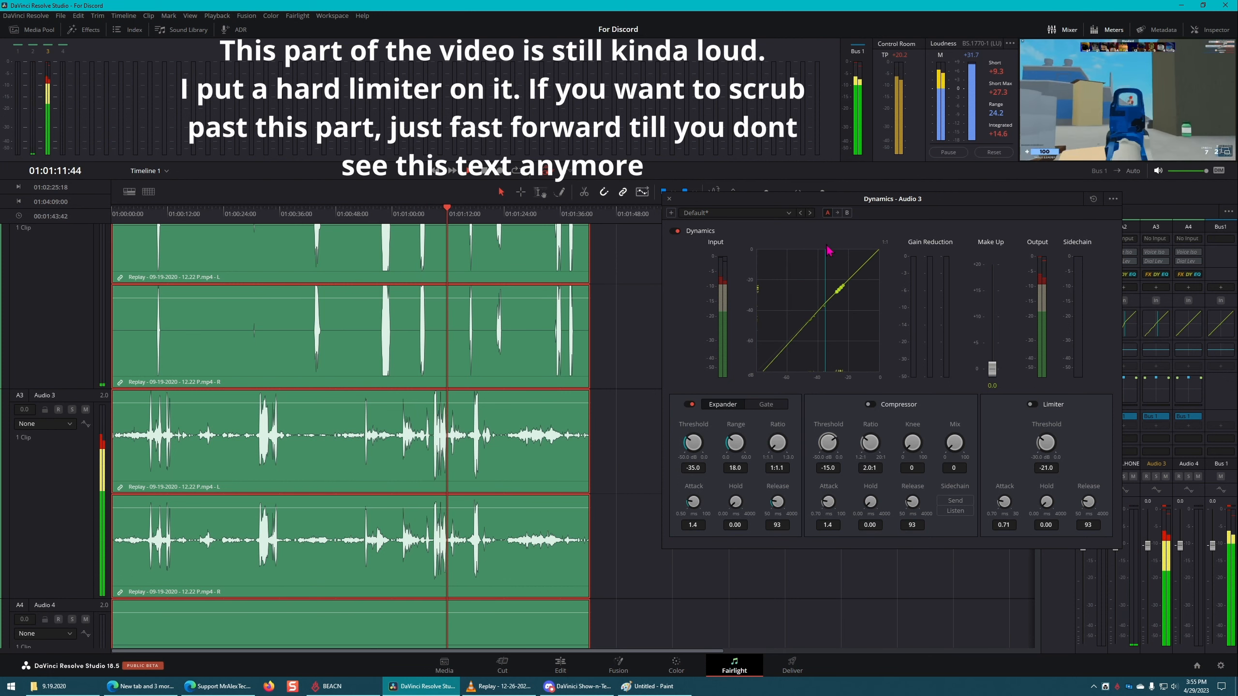
click(431, 218)
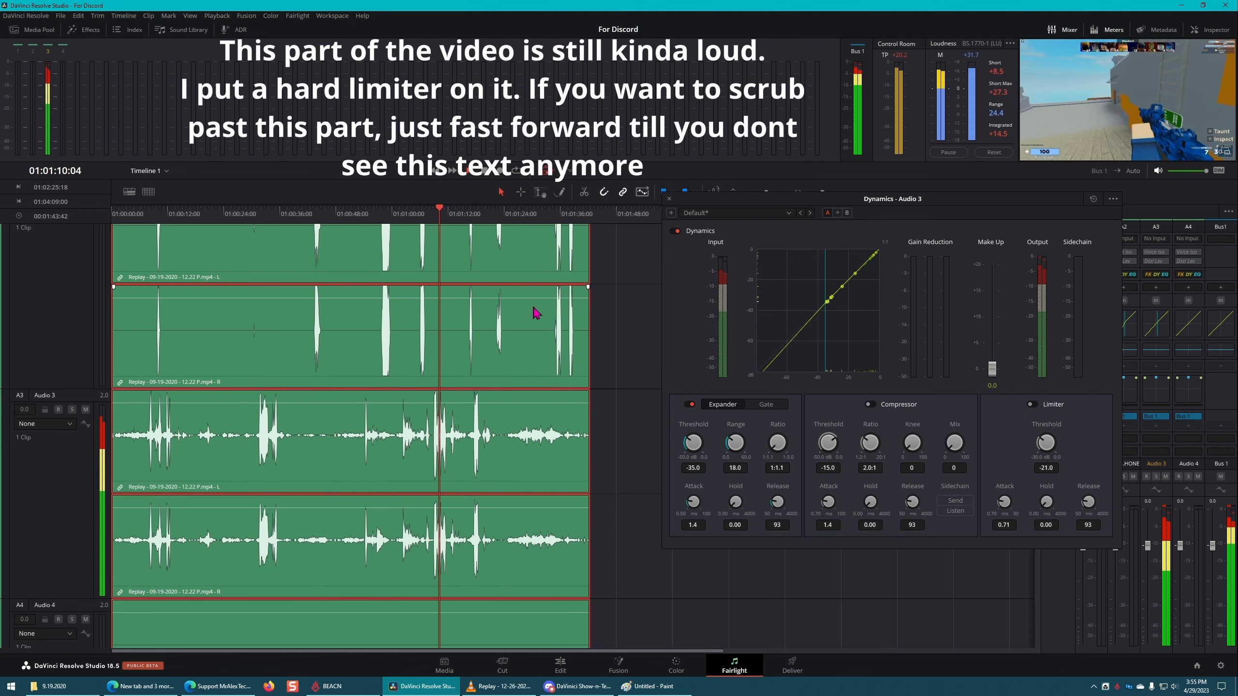
Step: Enable the Compressor in the Audio 3 Dynamics and lower the Audio 3 clip's volume
click(870, 404)
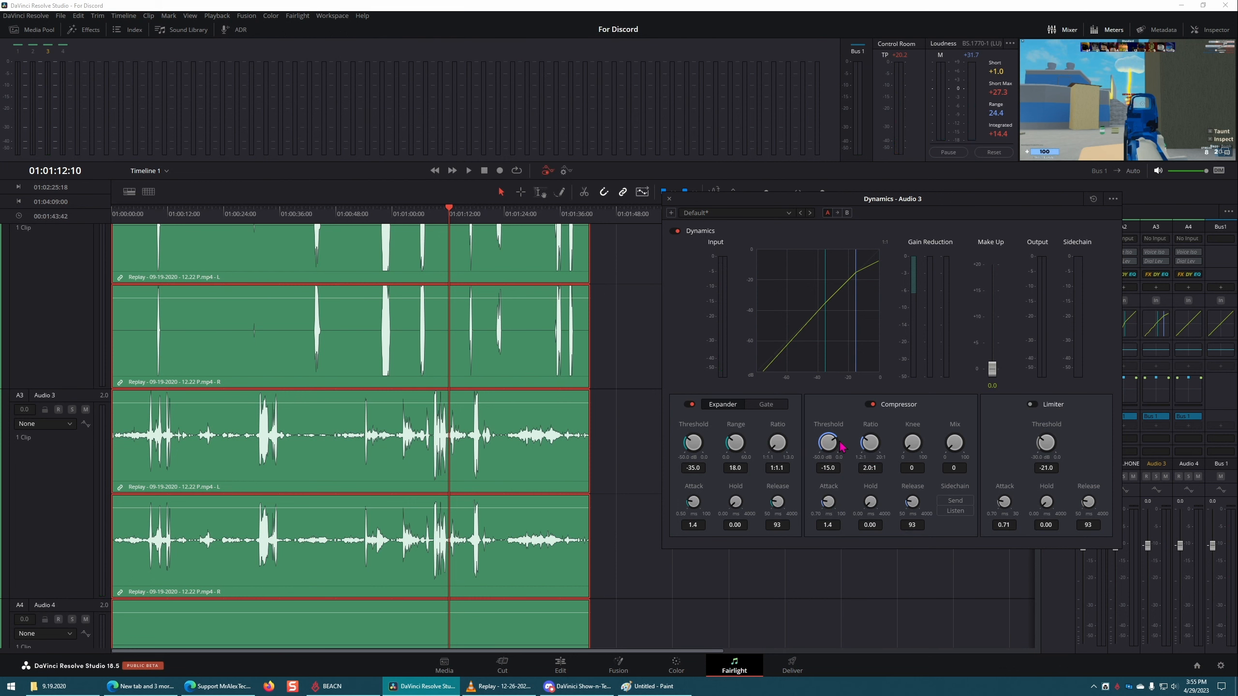
drag(410, 405, 410, 414)
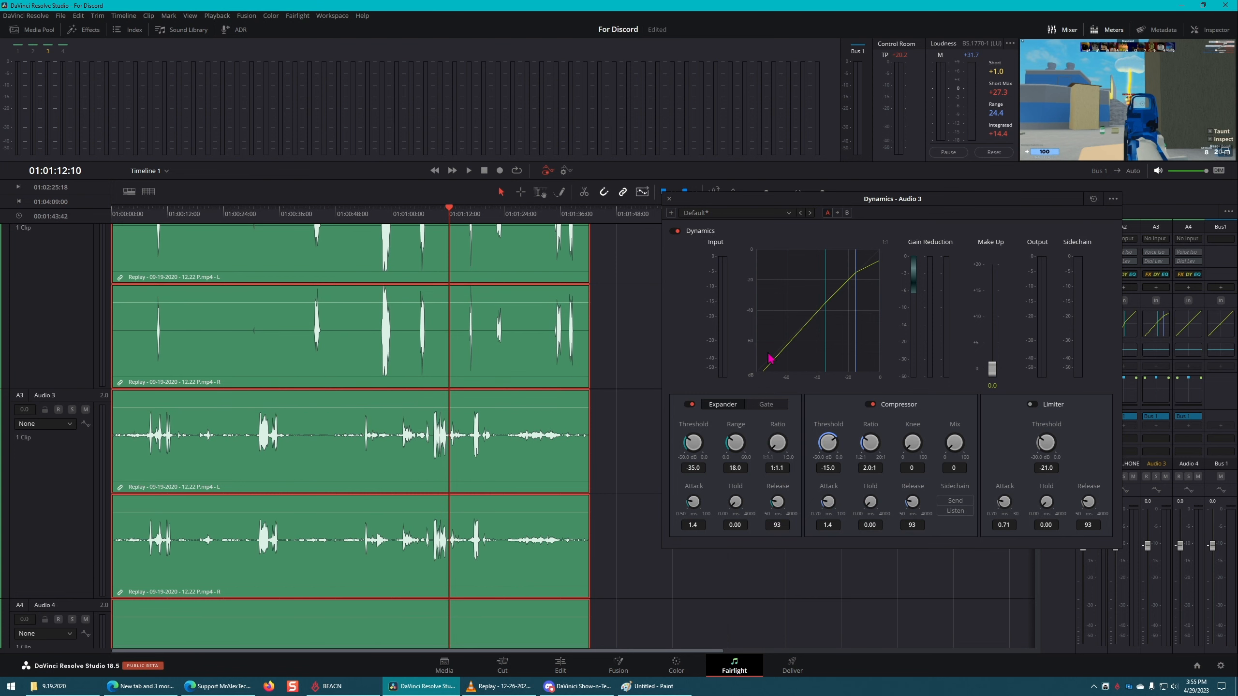
Step: Play back the Audio 3 burst around 01:01:10 several times with the Compressor active
click(419, 215)
key(space)
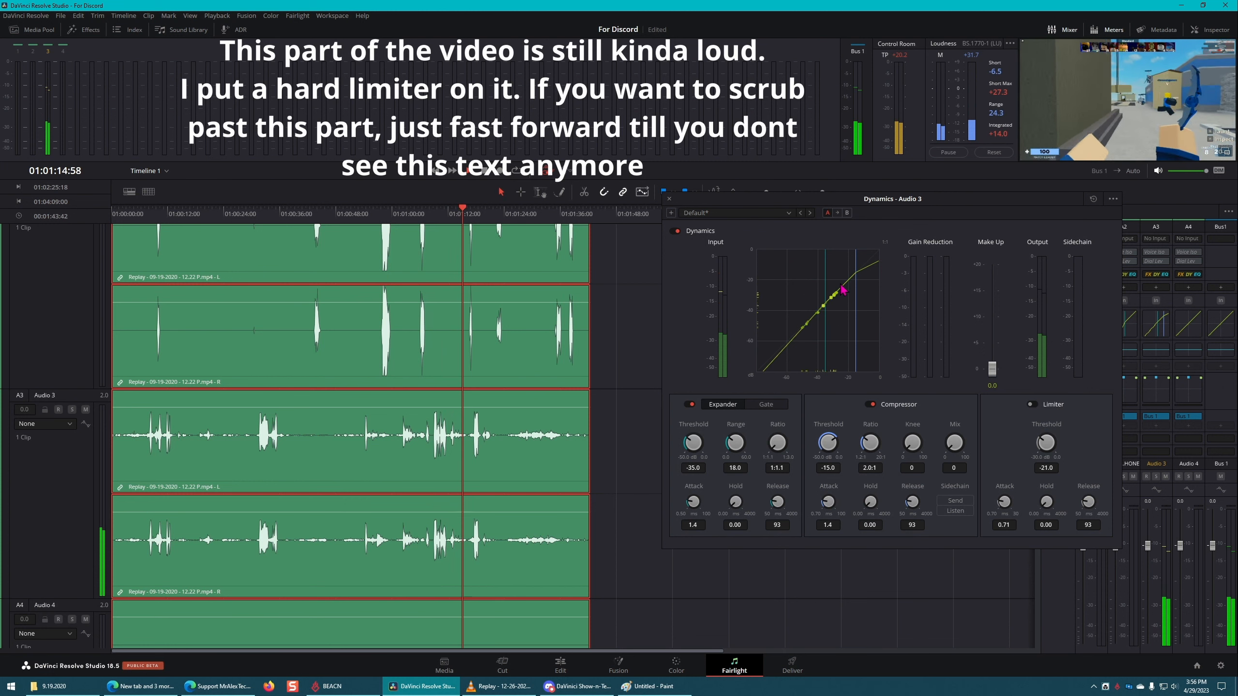
click(423, 214)
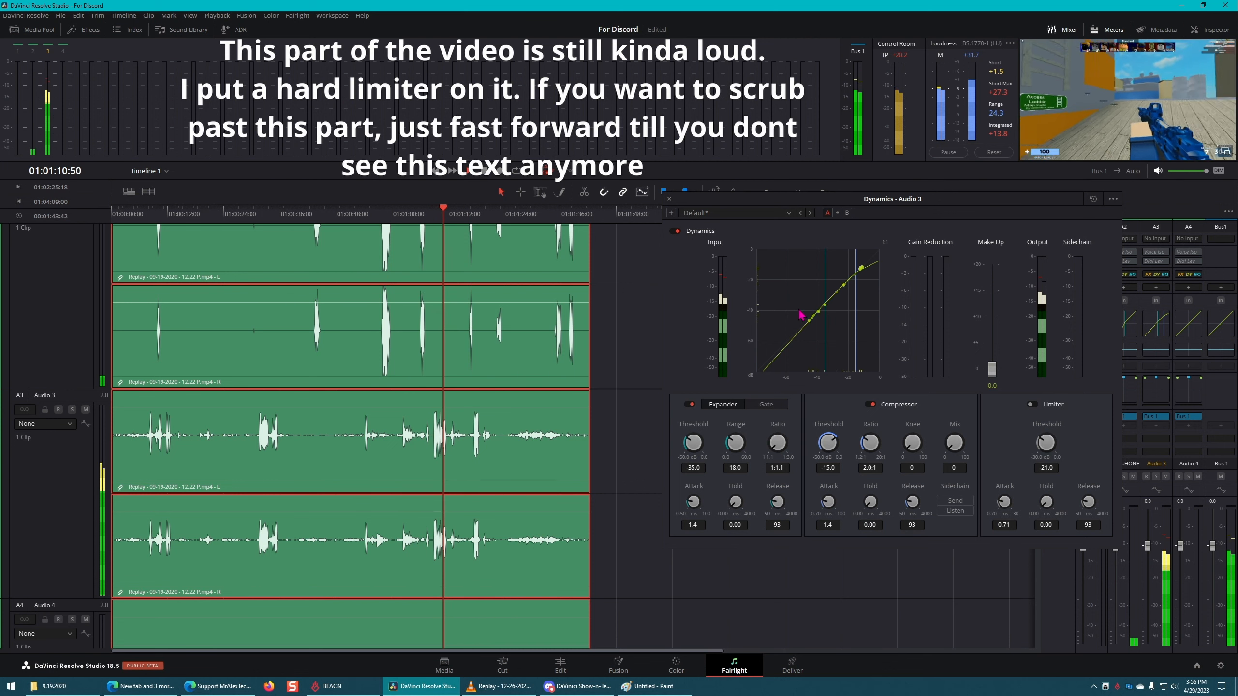
click(426, 214)
drag(432, 215, 436, 212)
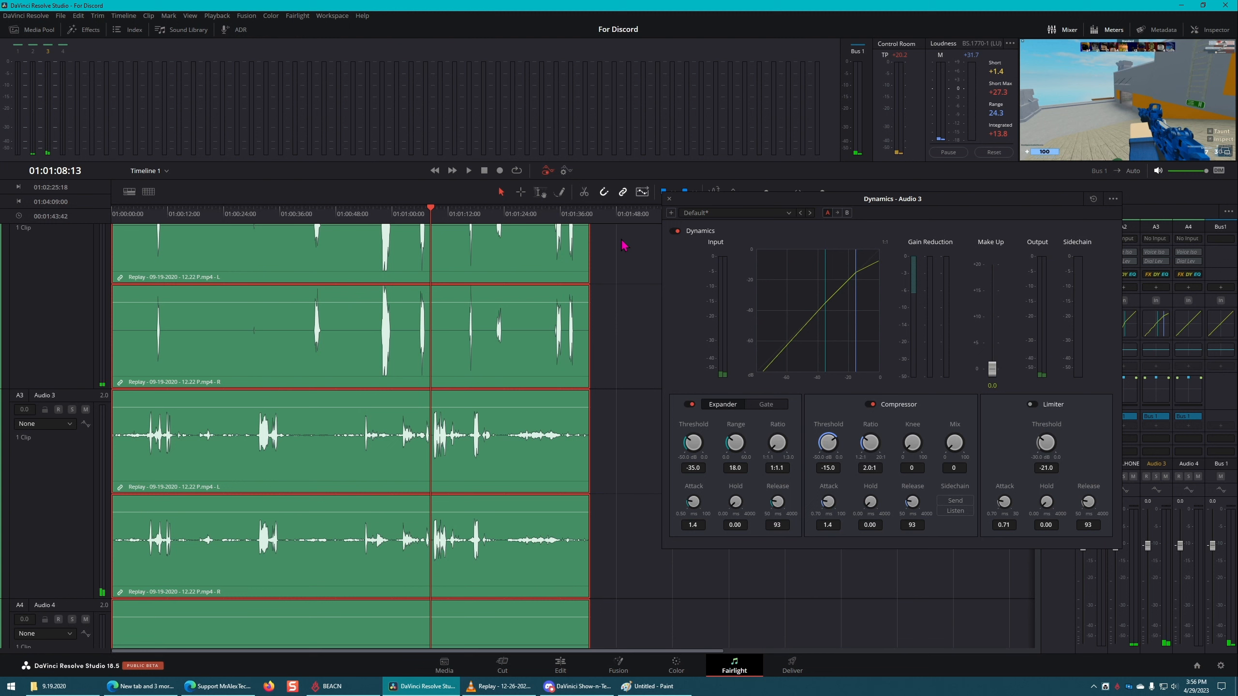
Step: Set the Audio 3 Compressor's ratio to 2.9:1, replay the passage up to about 01:01:19, and close the Dynamics window
drag(870, 443, 888, 444)
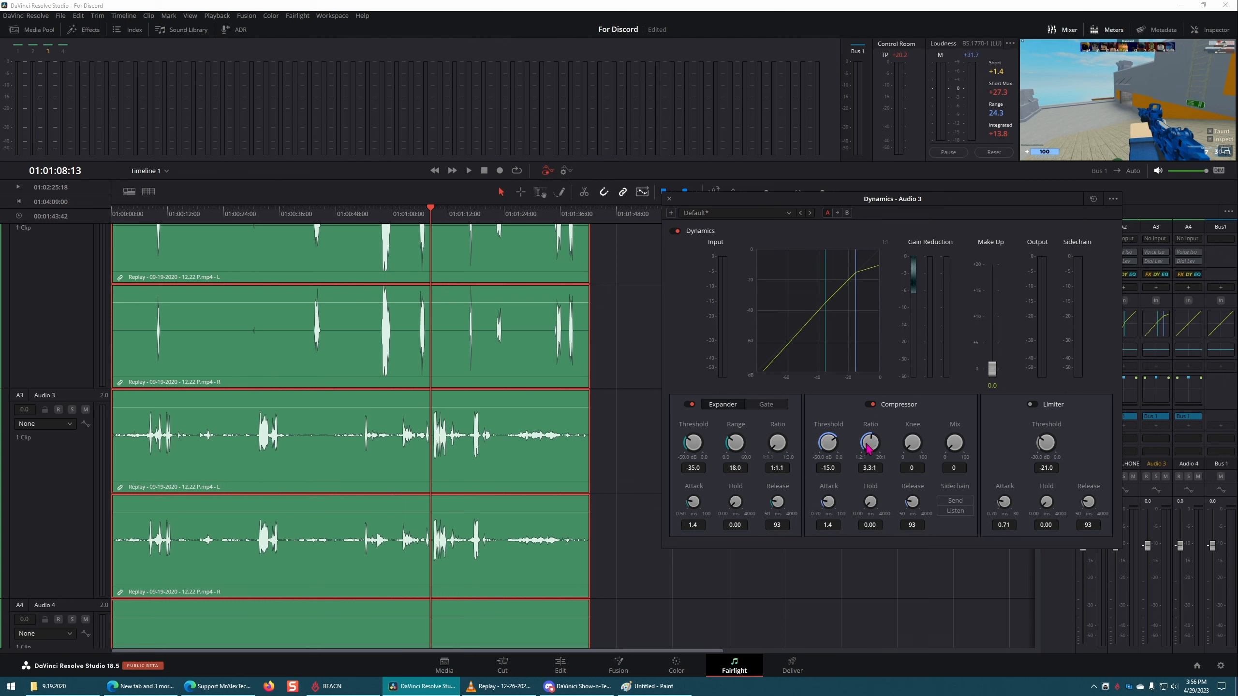
mouse_move(872, 446)
mouse_down()
mouse_move(838, 453)
mouse_move(988, 446)
mouse_up()
drag(870, 446, 831, 445)
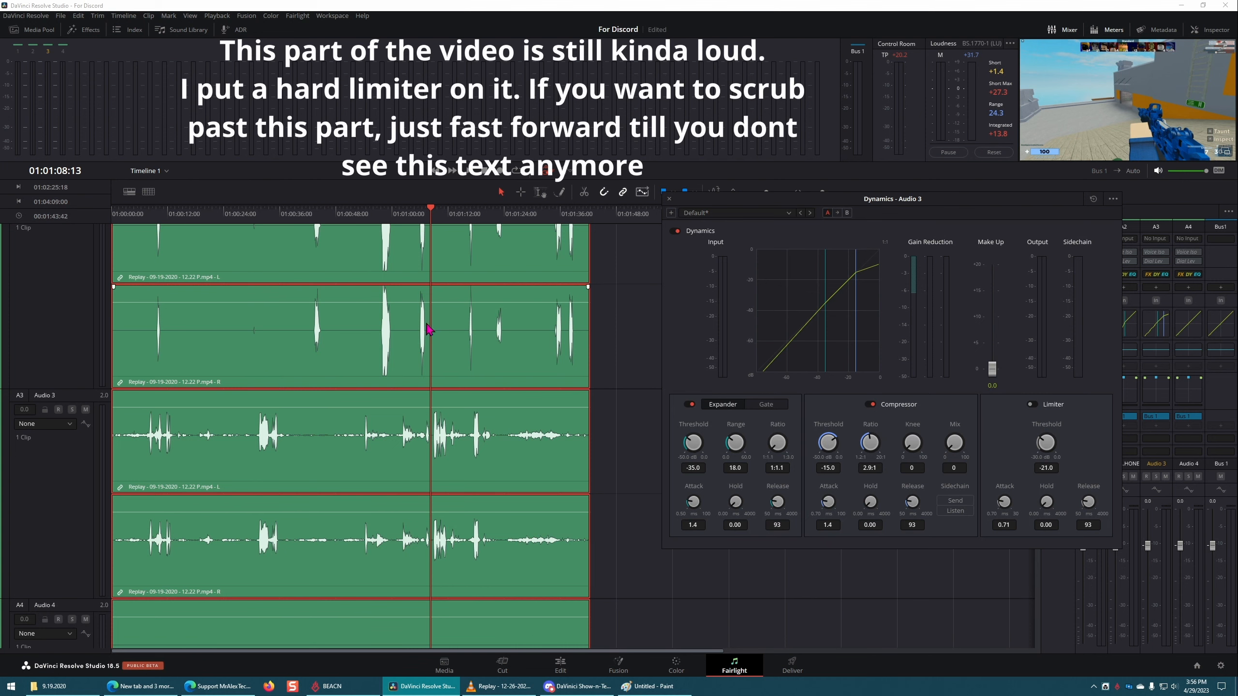
click(417, 215)
key(space)
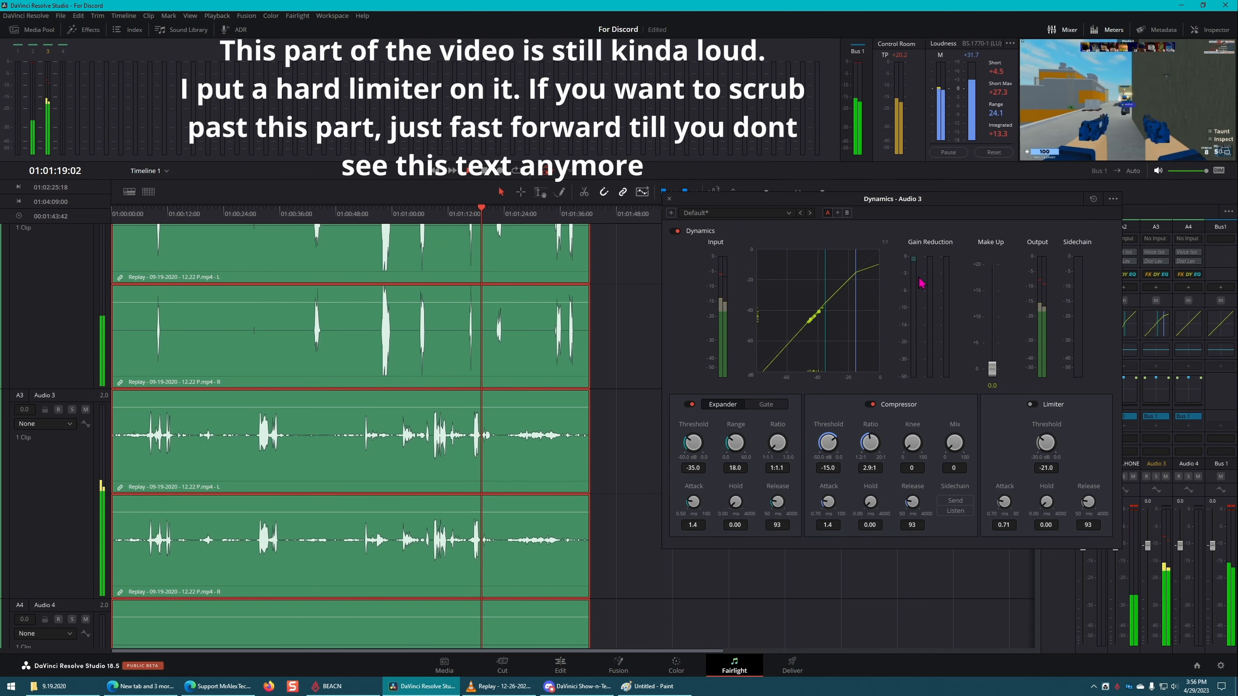
key(space)
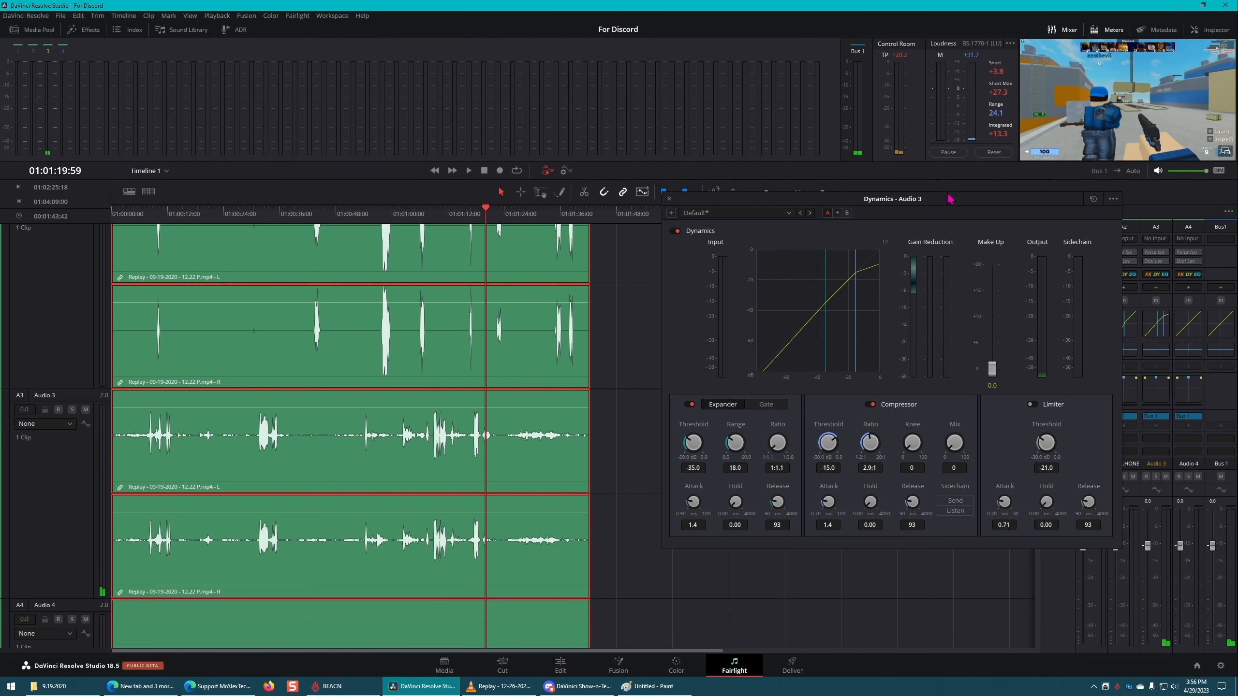
drag(957, 201, 868, 197)
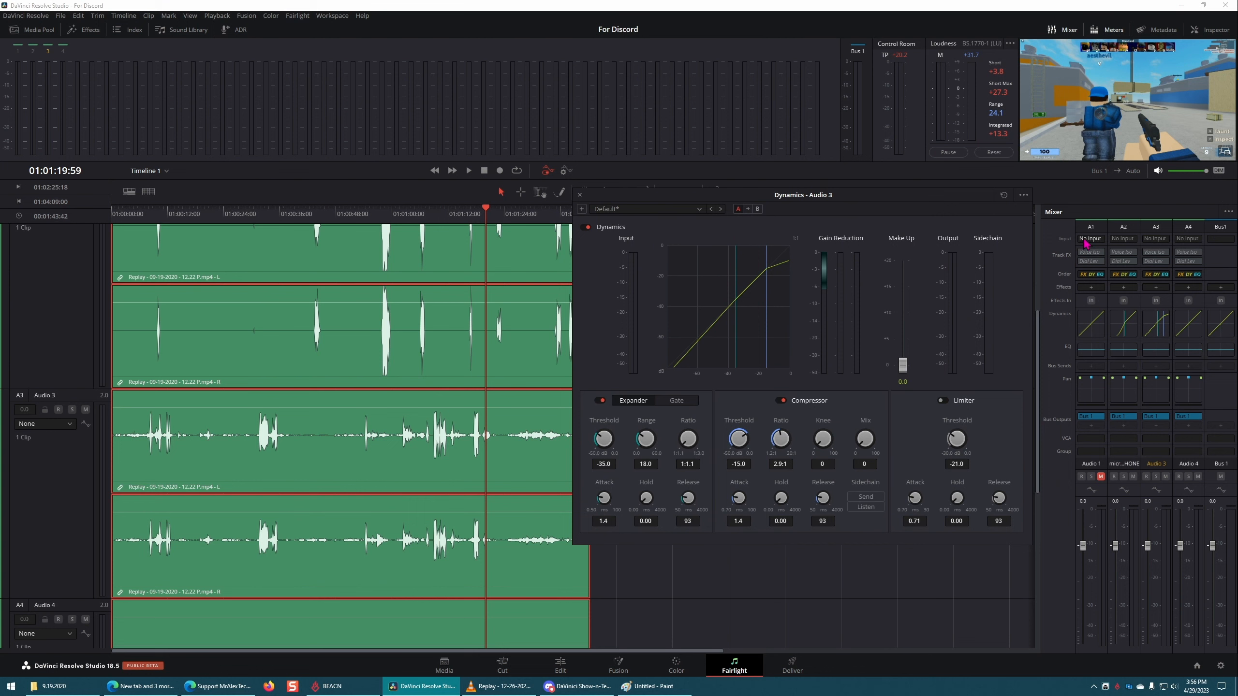
click(580, 194)
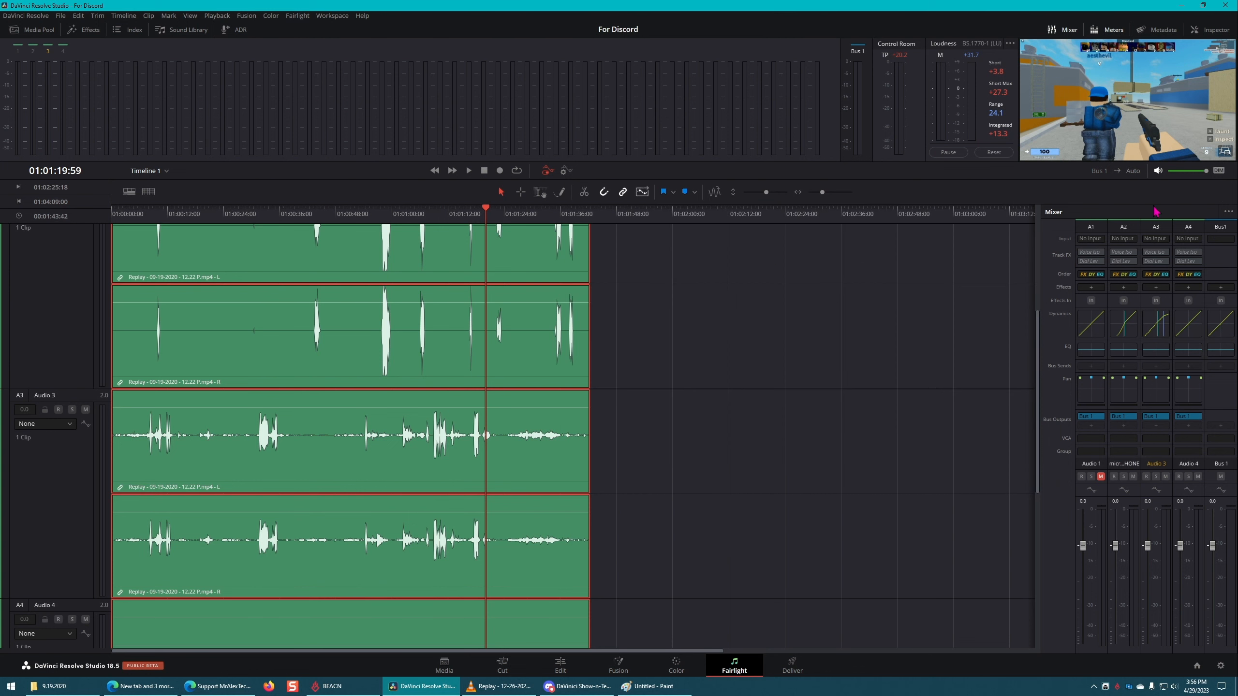
Step: Enable the Limiter in the Bus 1 Dynamics with threshold -1.0 dB and attack 0.70 ms, closing the window when done
double_click(1226, 334)
click(943, 400)
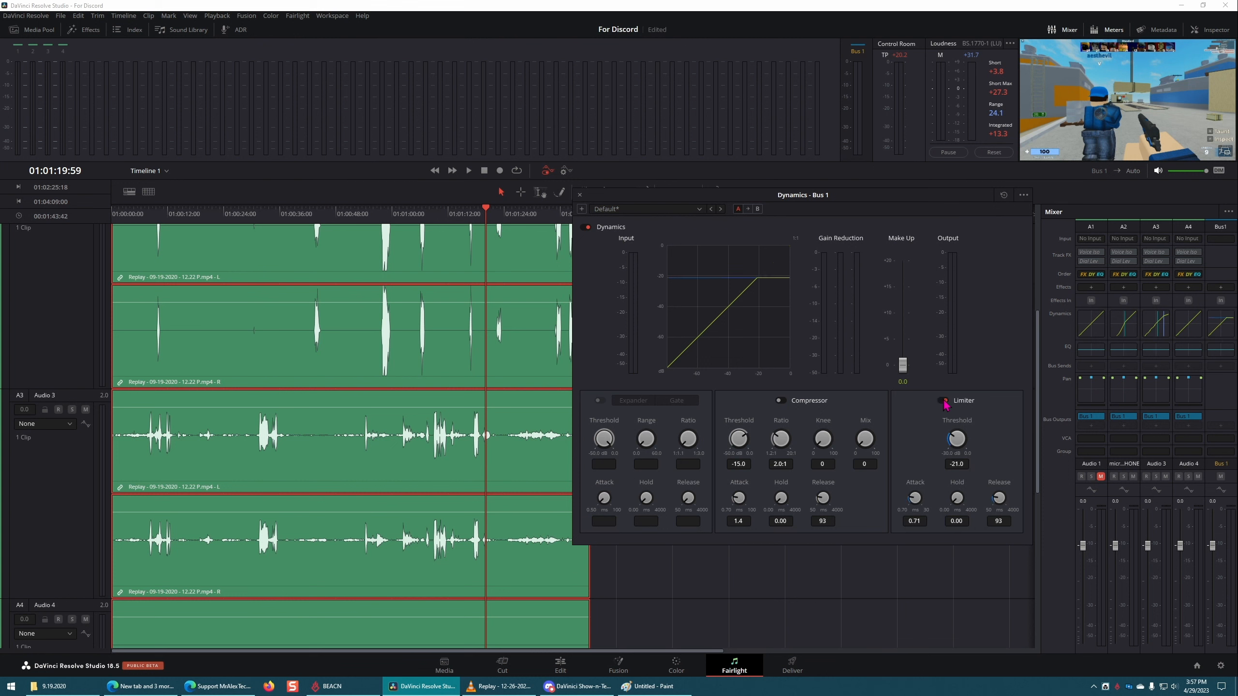
double_click(956, 438)
drag(1106, 458, 1086, 461)
drag(916, 500, 640, 514)
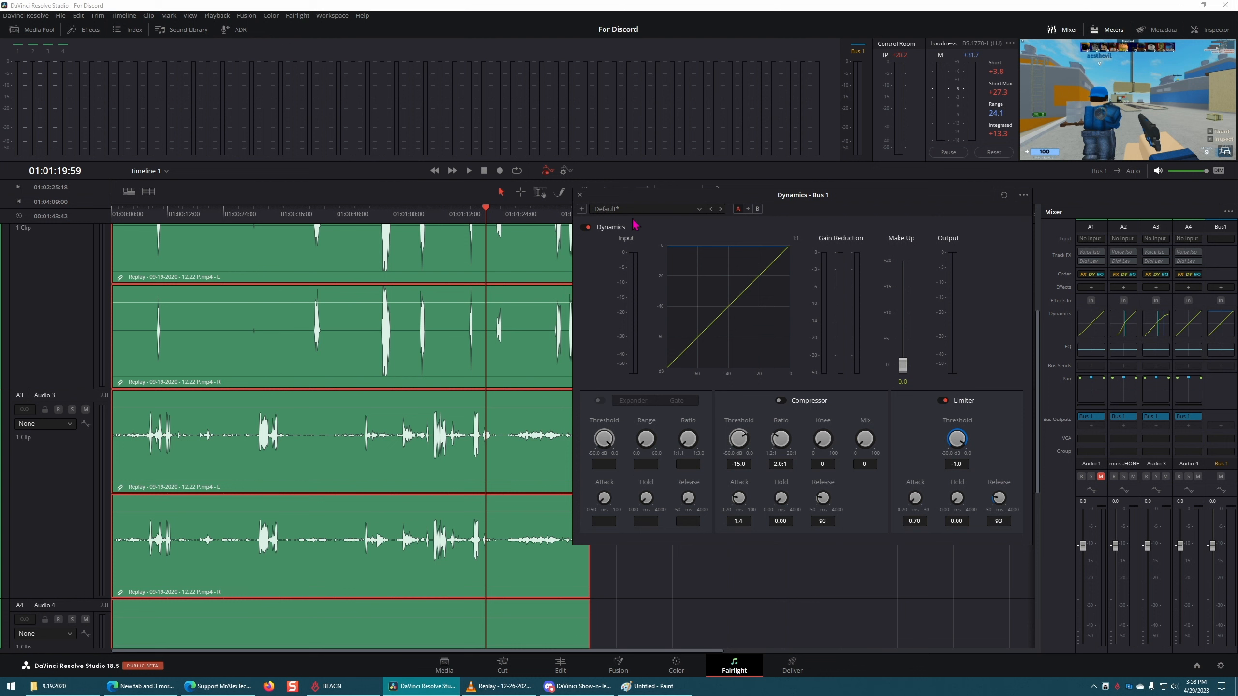
click(580, 195)
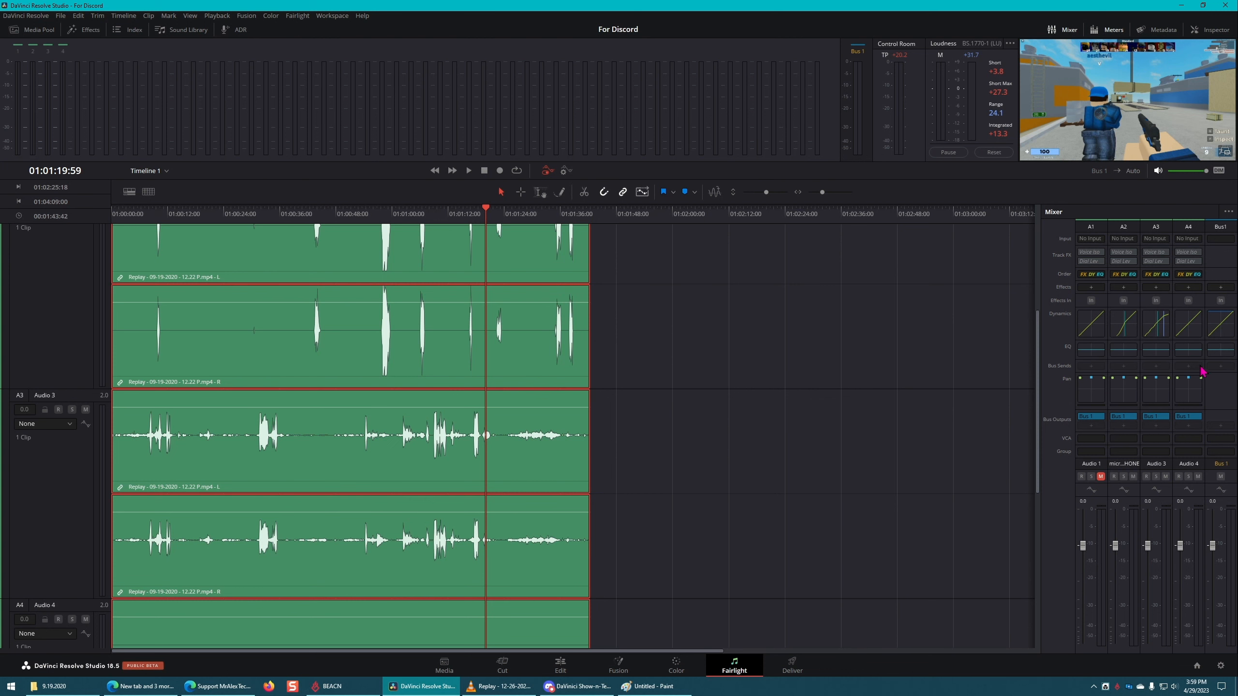
Step: Open the Audio 3 track's Equalizer and enable Band 1 and Band 6
click(1159, 355)
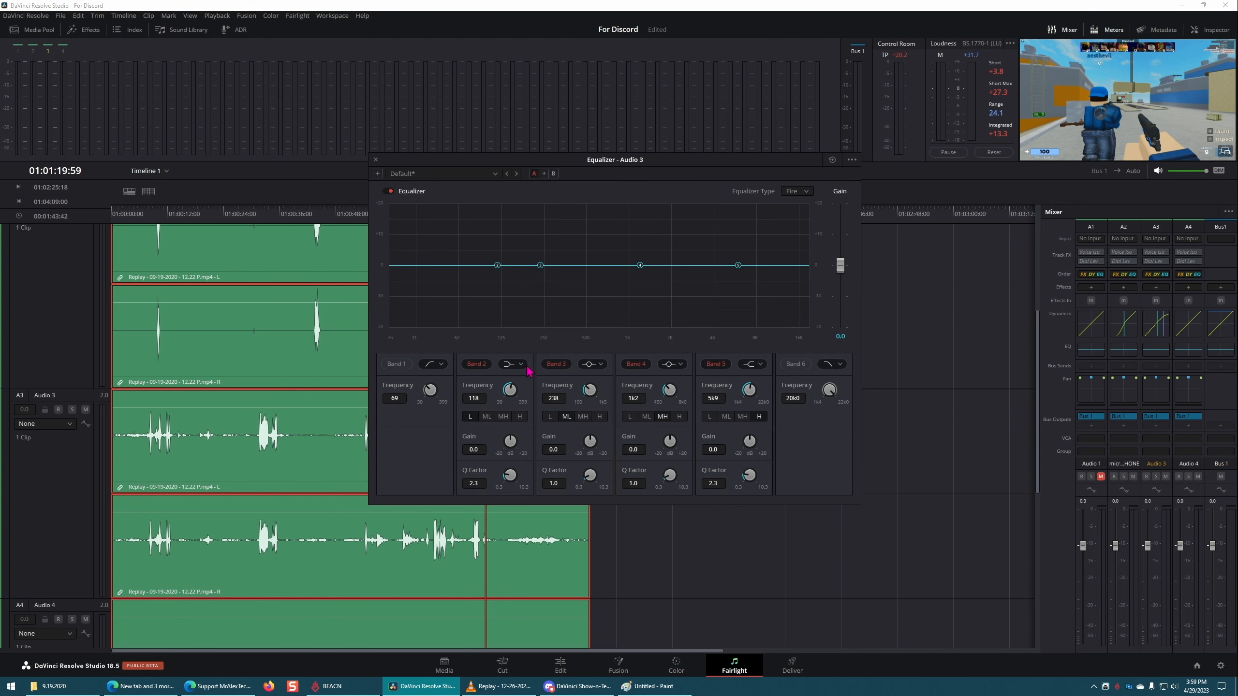
click(396, 363)
click(795, 363)
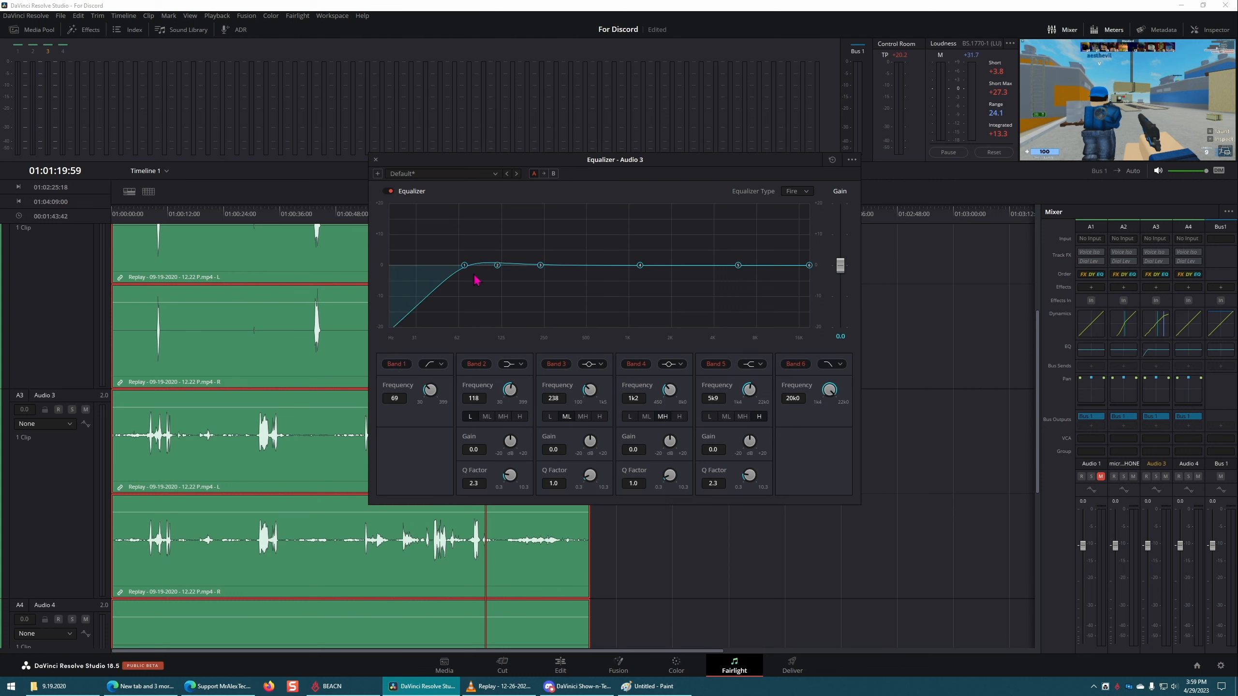
Step: Set Audio 3's EQ Band 2 to a bell at 111 Hz, gain +9.2, Q 5.4, and Band 3 to 458 Hz, gain +5.5
click(516, 367)
click(518, 388)
drag(499, 269, 494, 246)
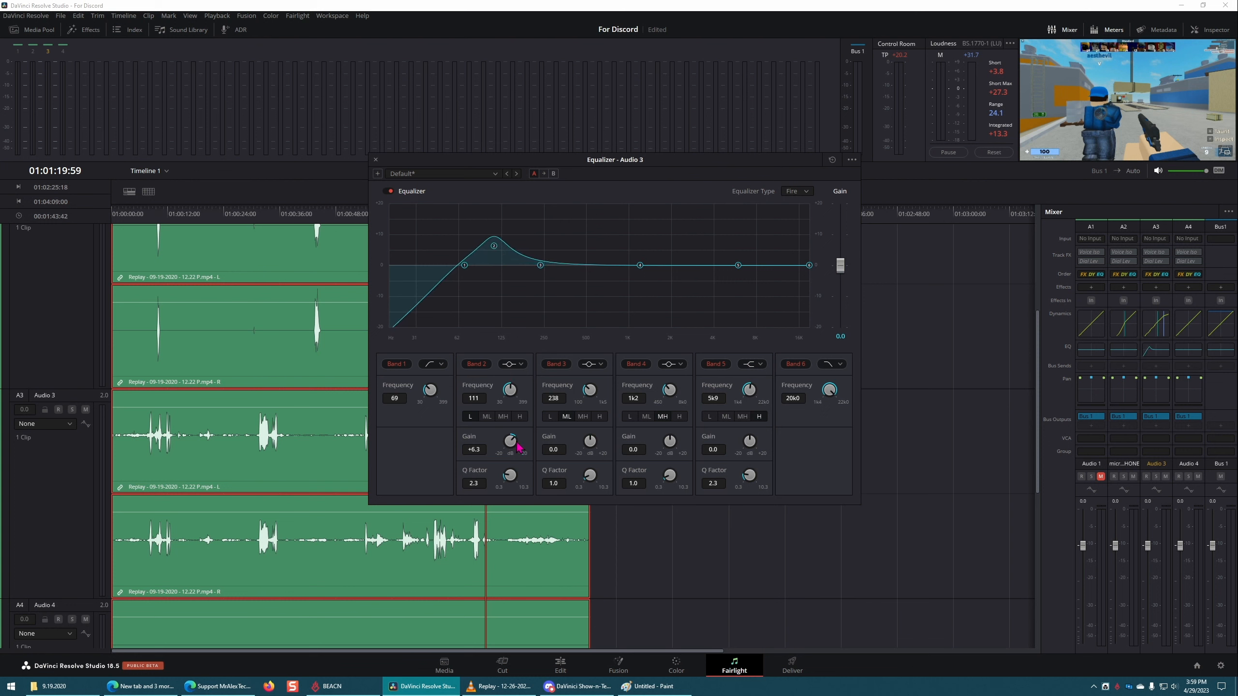
drag(518, 446, 459, 452)
drag(541, 266, 580, 248)
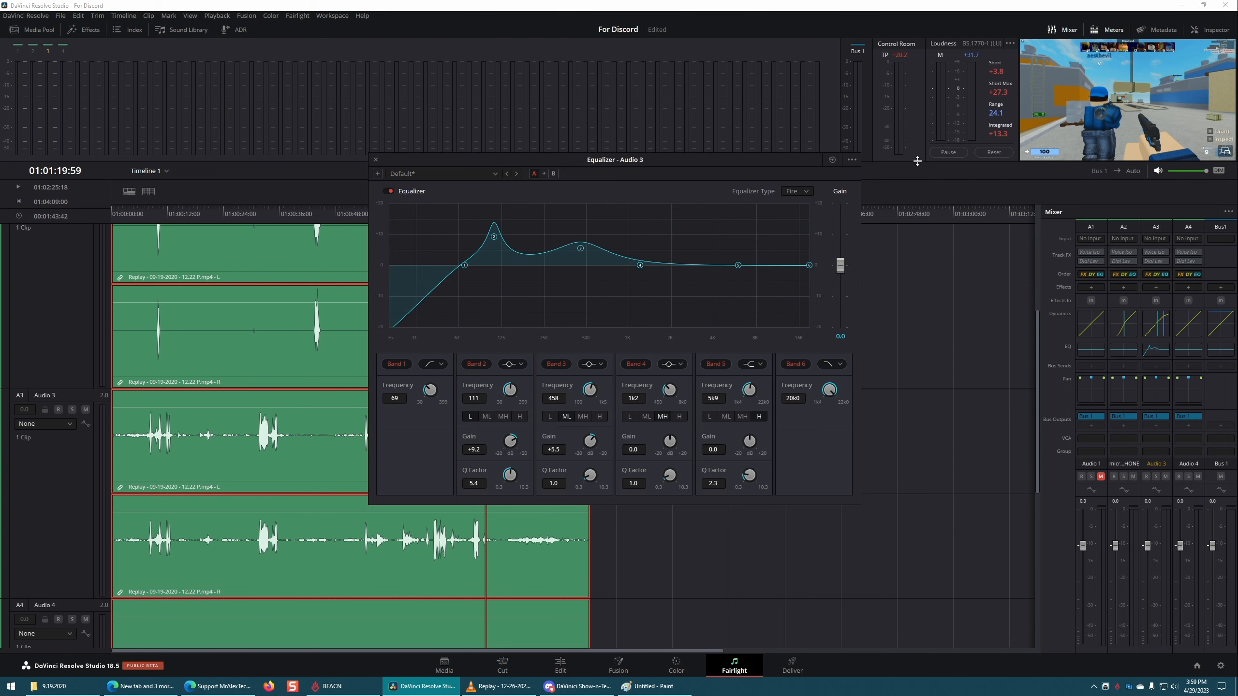
click(375, 160)
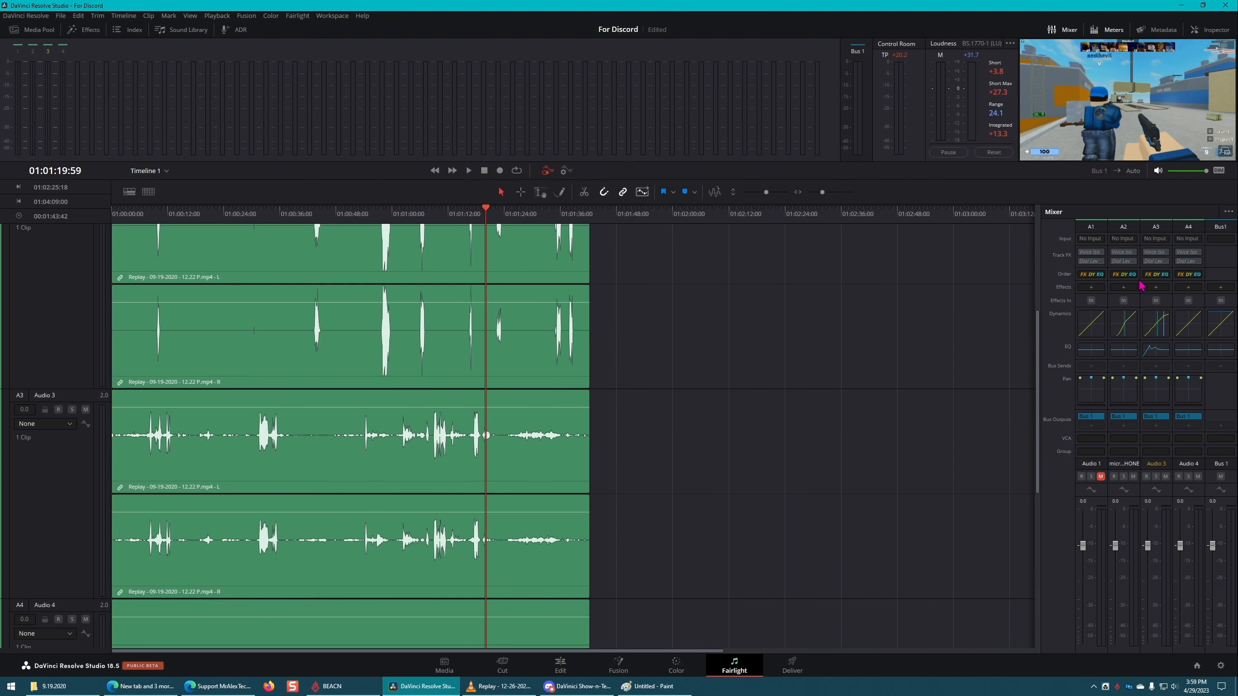
Step: Switch to the Edit page and display the Fairlight FX audio effects
click(563, 667)
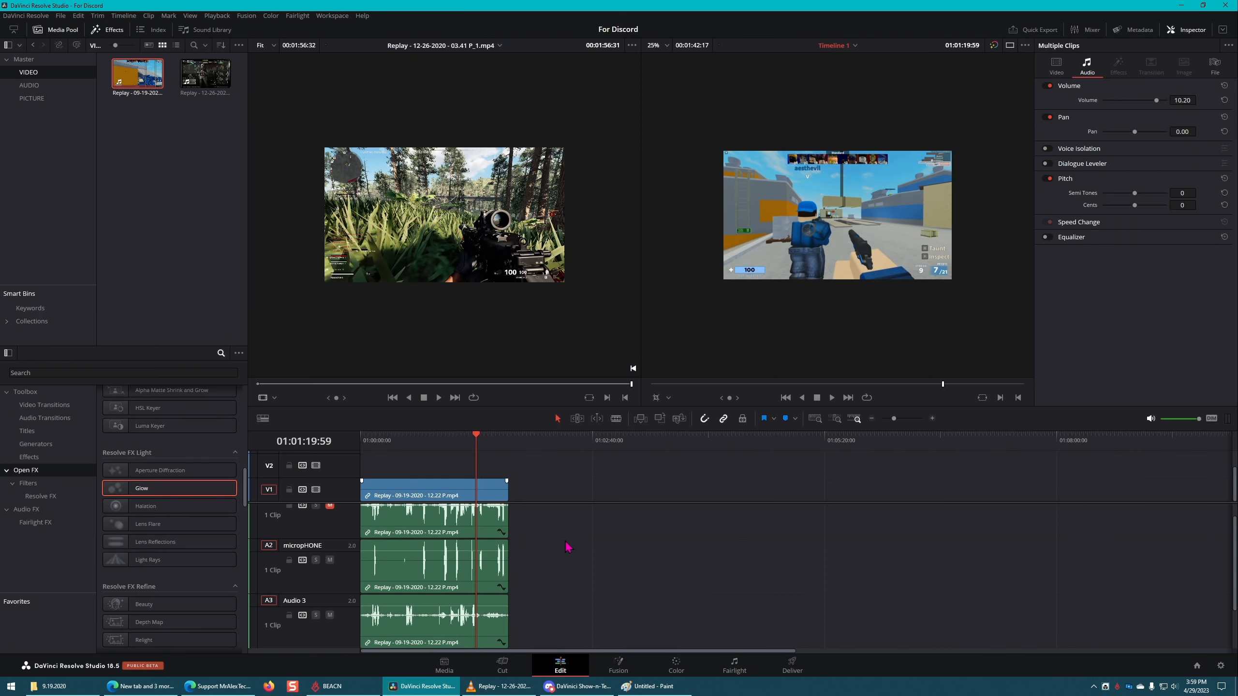
click(39, 523)
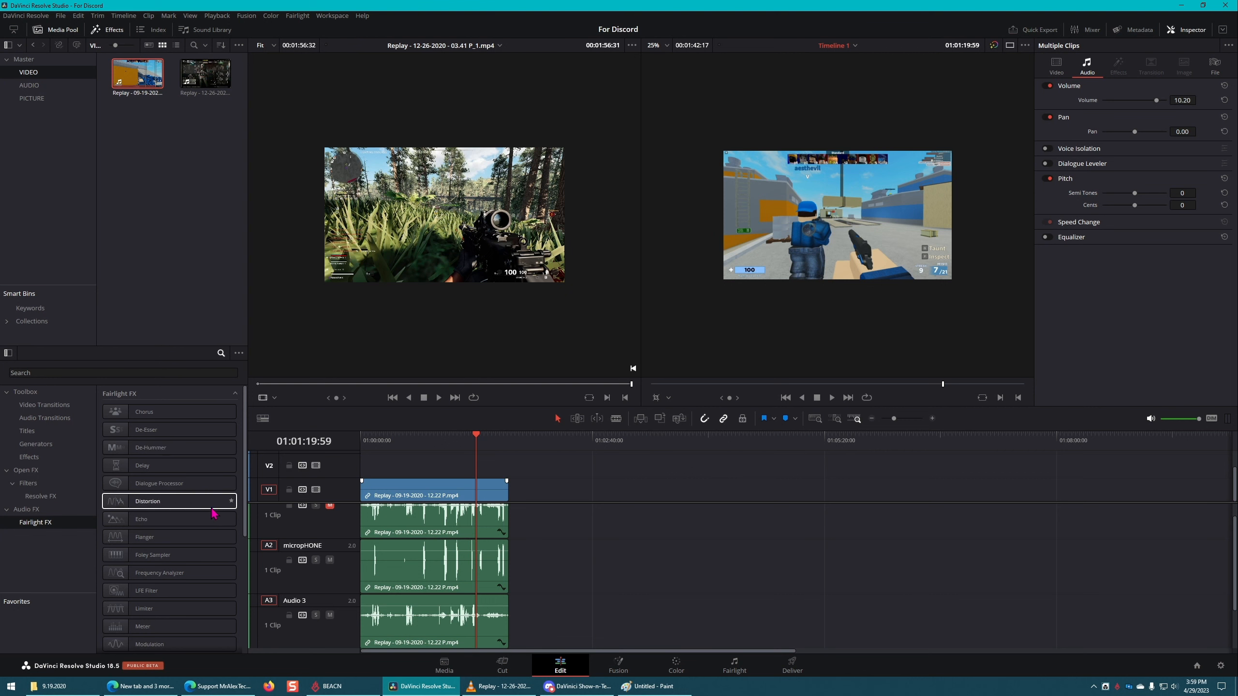
scroll(164, 556, down, 5)
scroll(168, 594, up, 5)
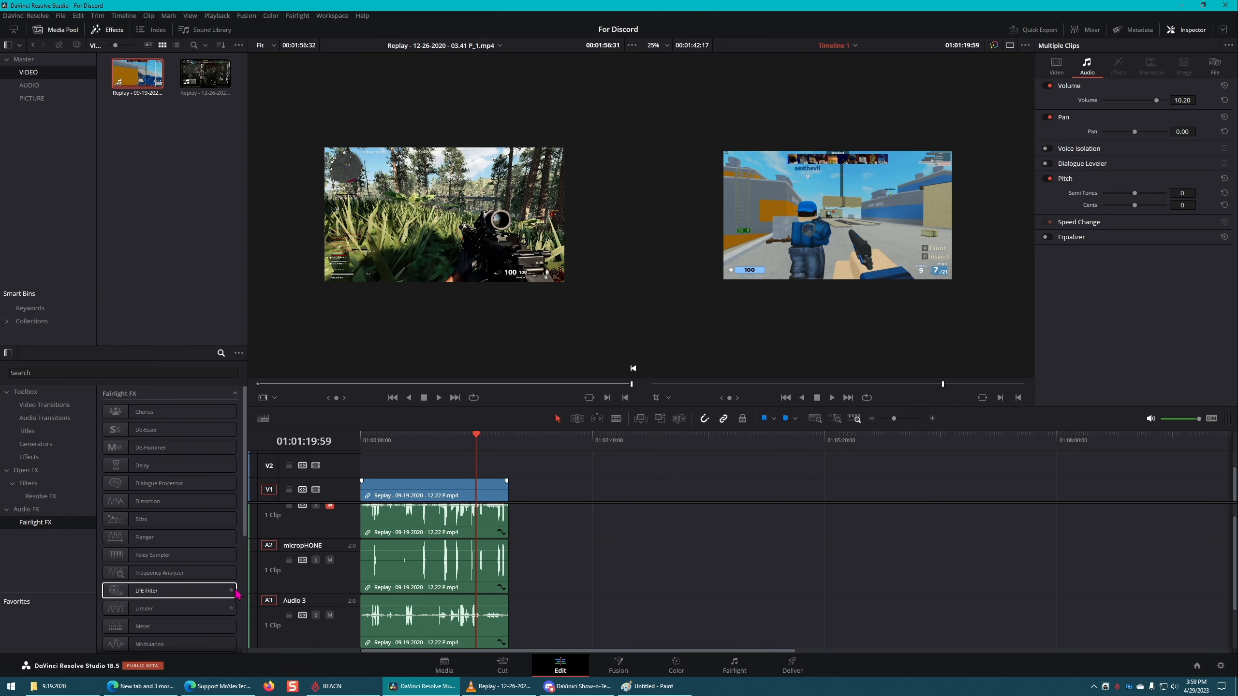
Step: Apply the Dialogue Processor effect to the clip on the micropHONE track and move its settings window off the preview
click(166, 413)
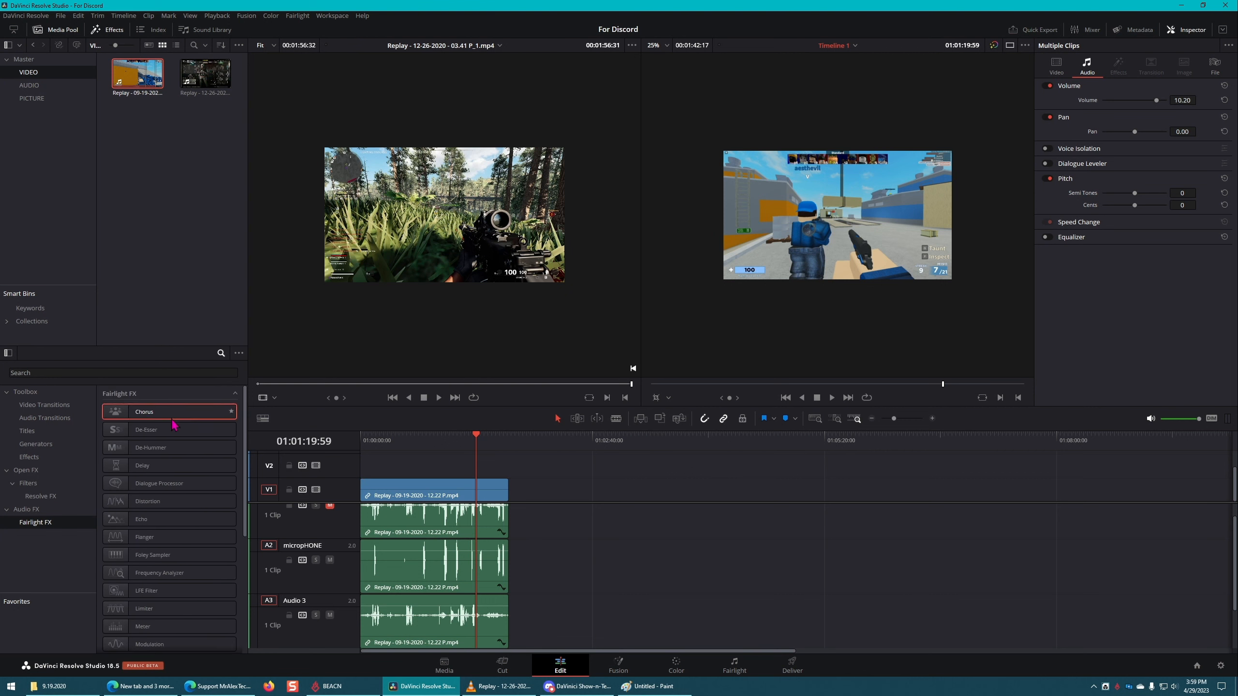
click(195, 467)
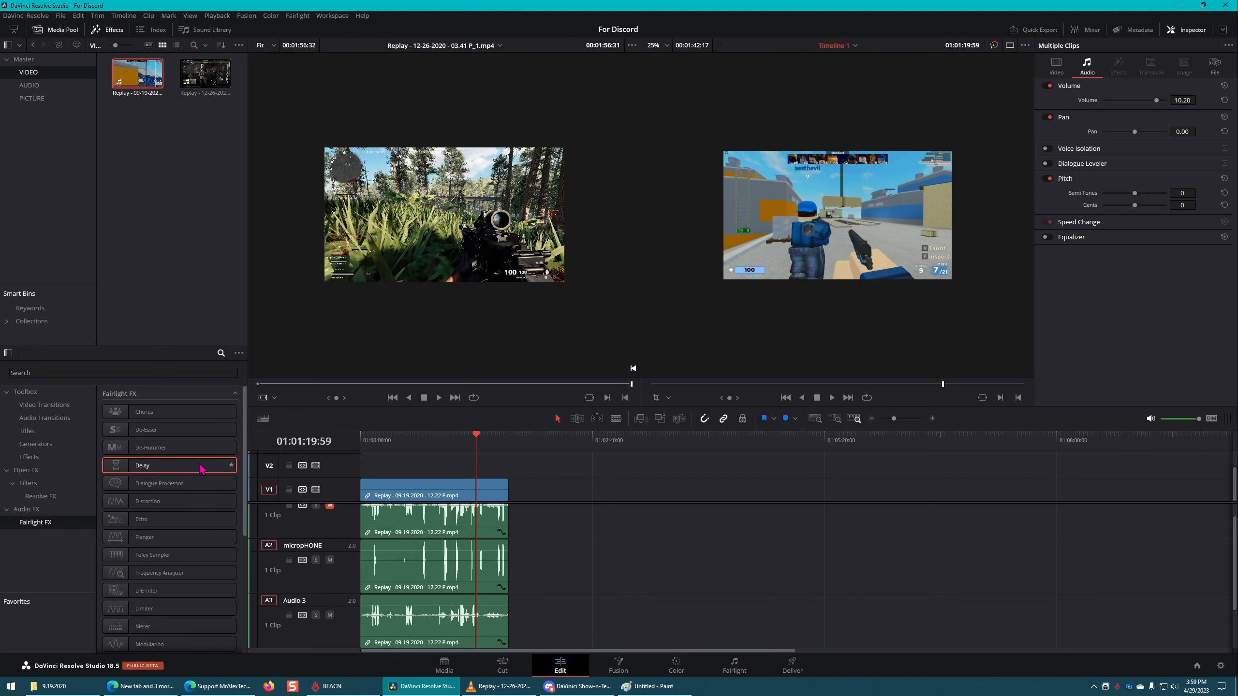
click(207, 431)
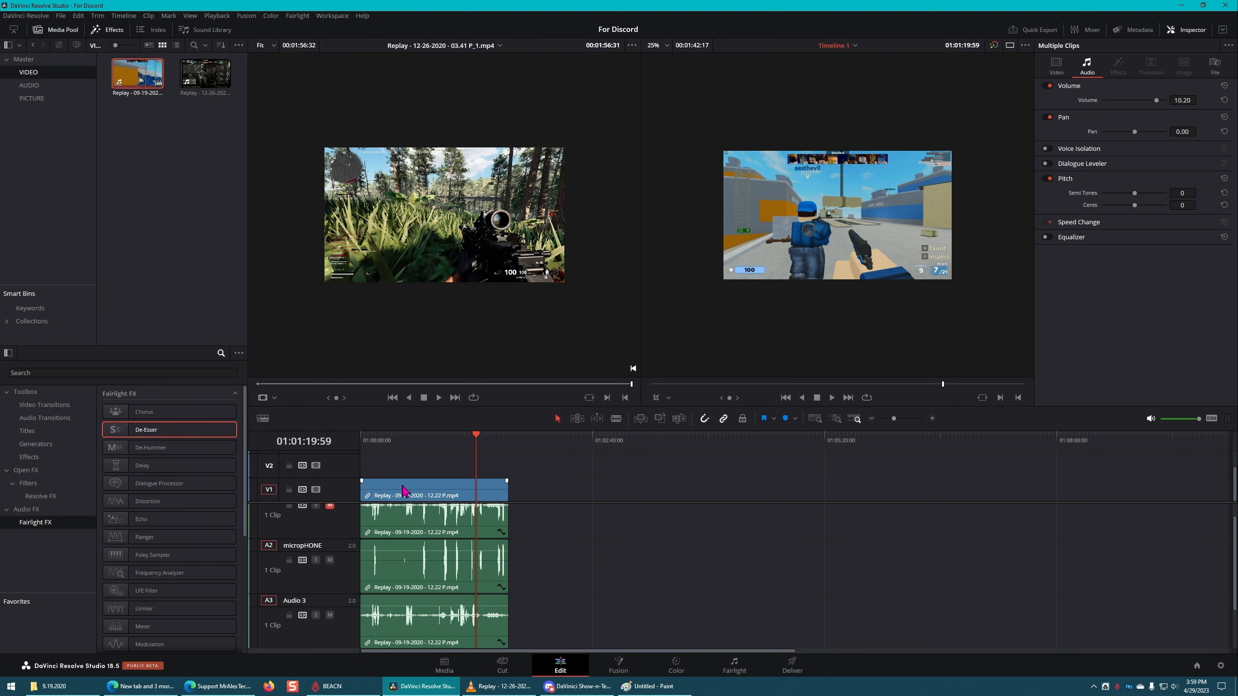
click(196, 484)
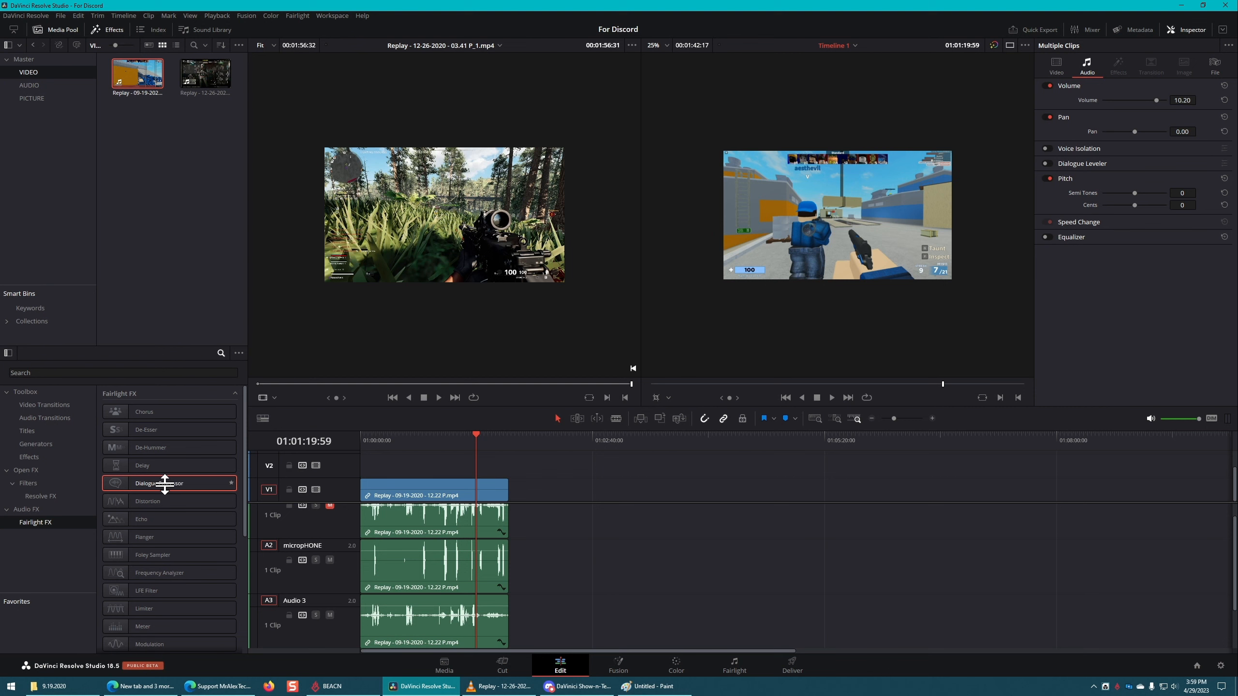
drag(152, 483, 450, 575)
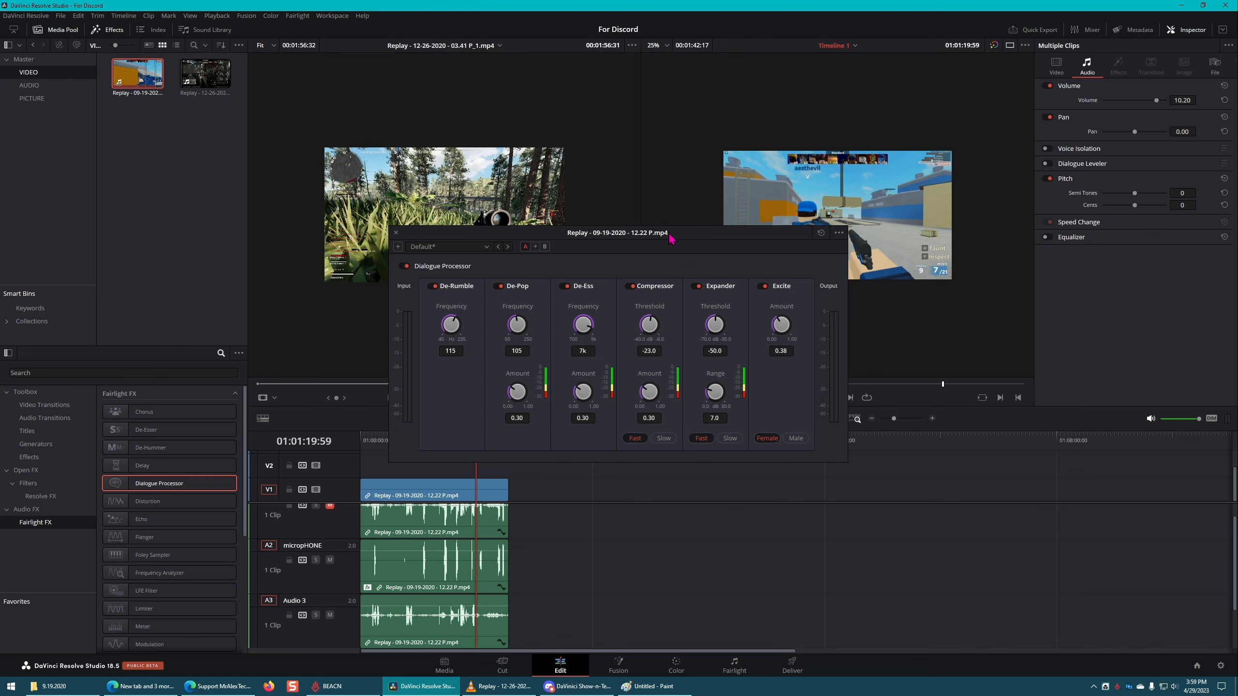
drag(669, 235, 597, 224)
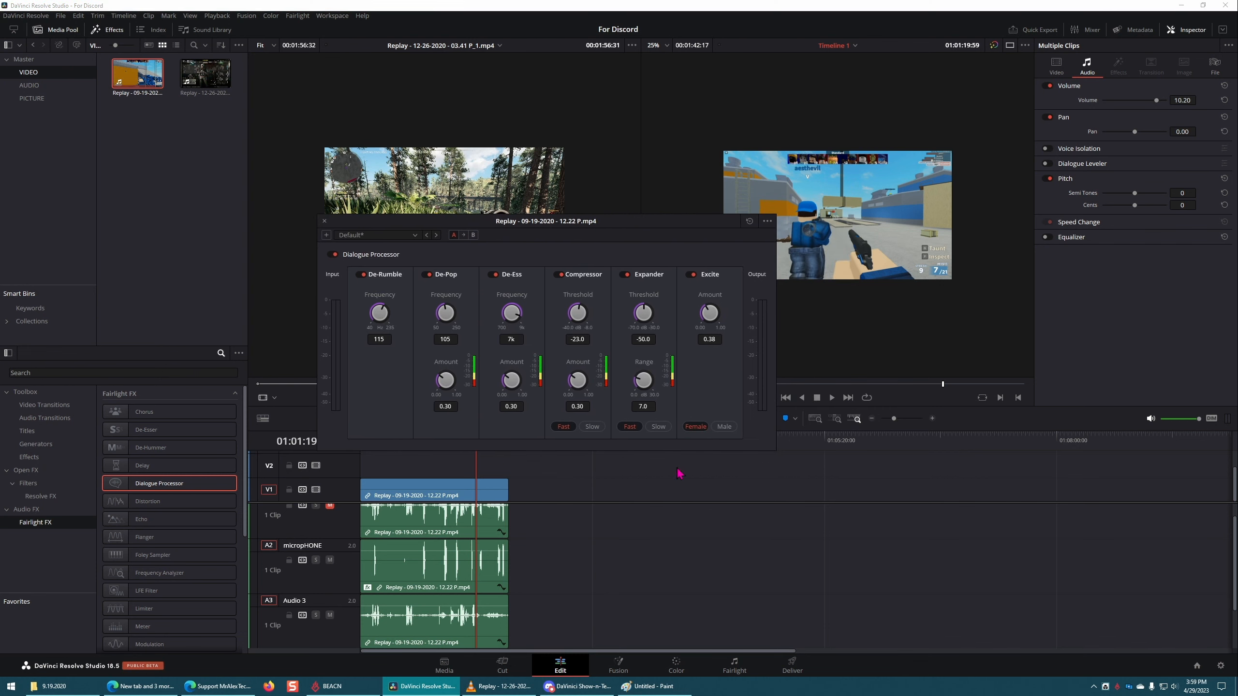
Step: Apply the Dialogue Processor effect to the selected linked Replay clips on the Edit page timeline and close its settings window
click(732, 666)
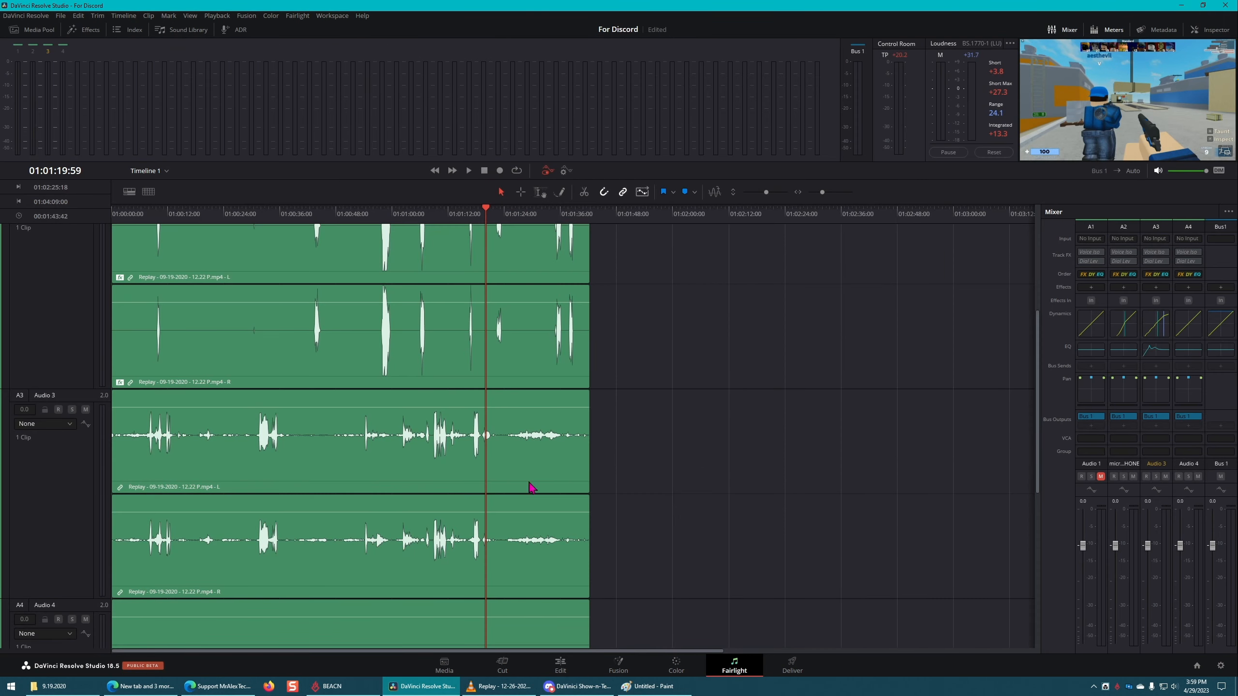
click(560, 666)
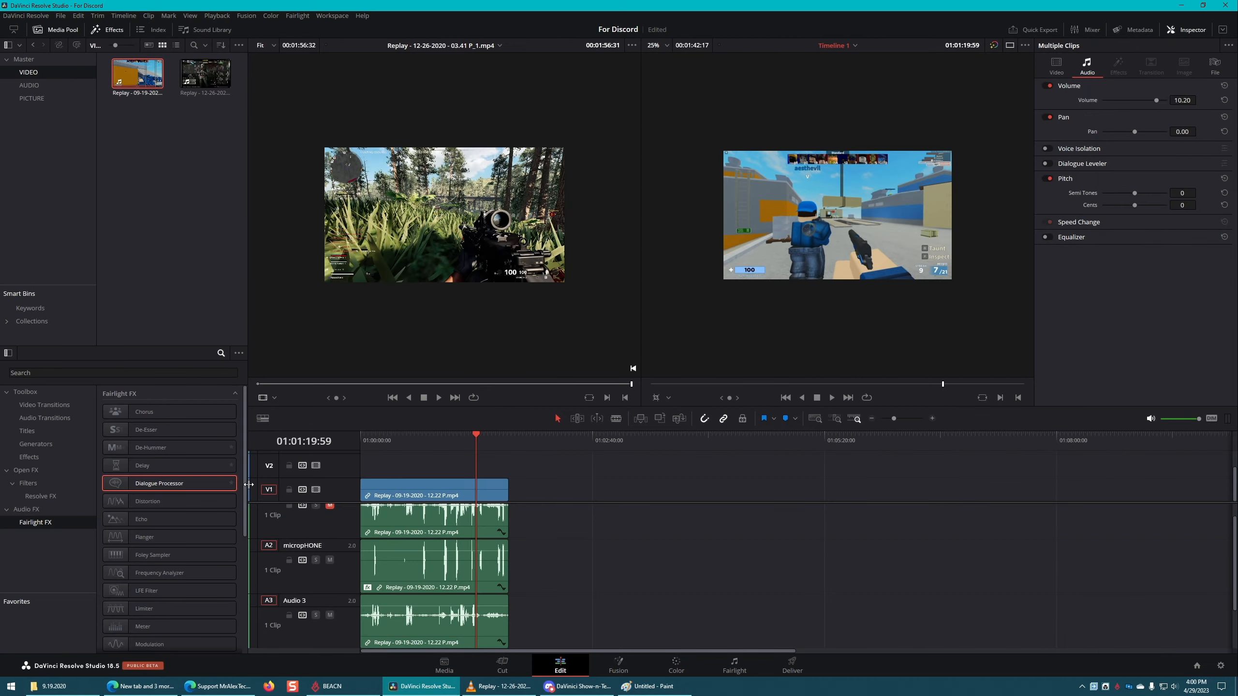
click(462, 571)
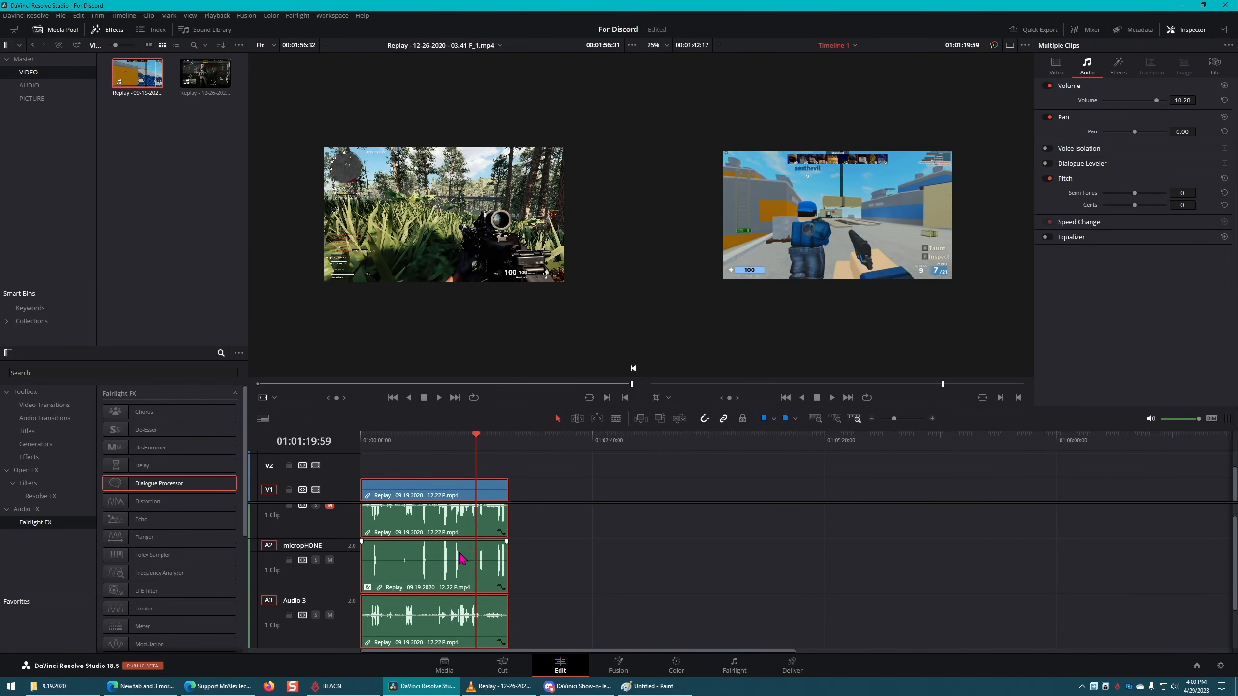
click(1119, 66)
drag(200, 487, 406, 551)
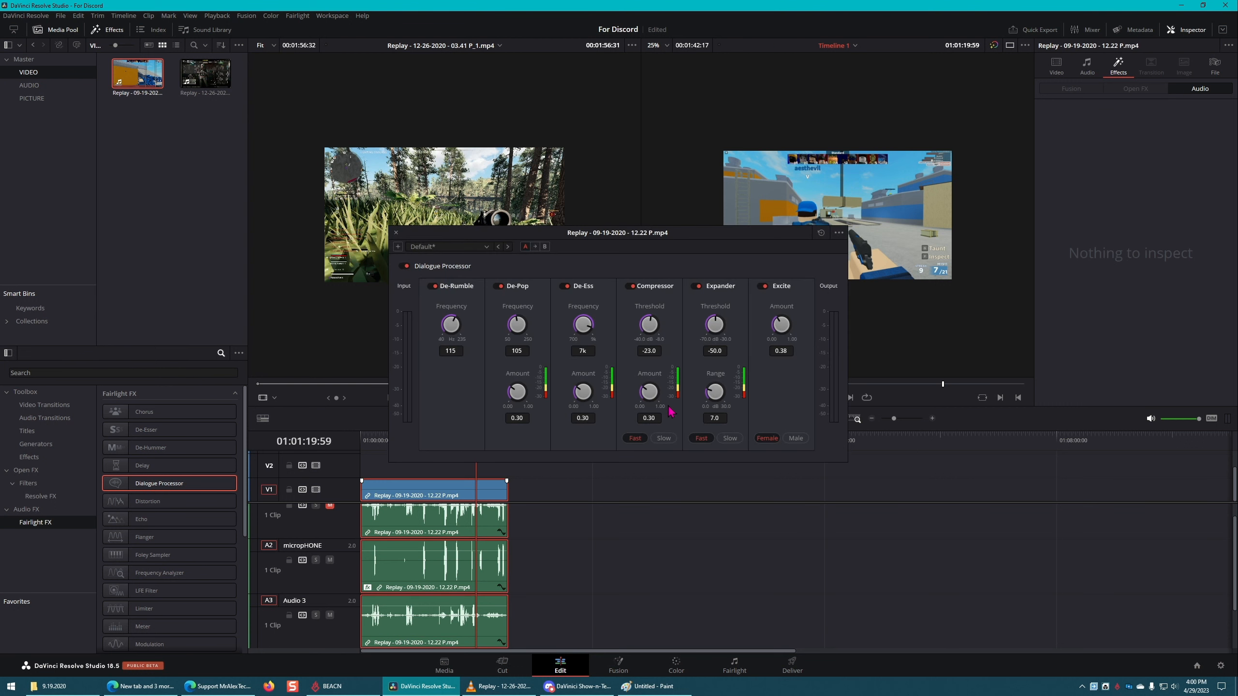
click(395, 232)
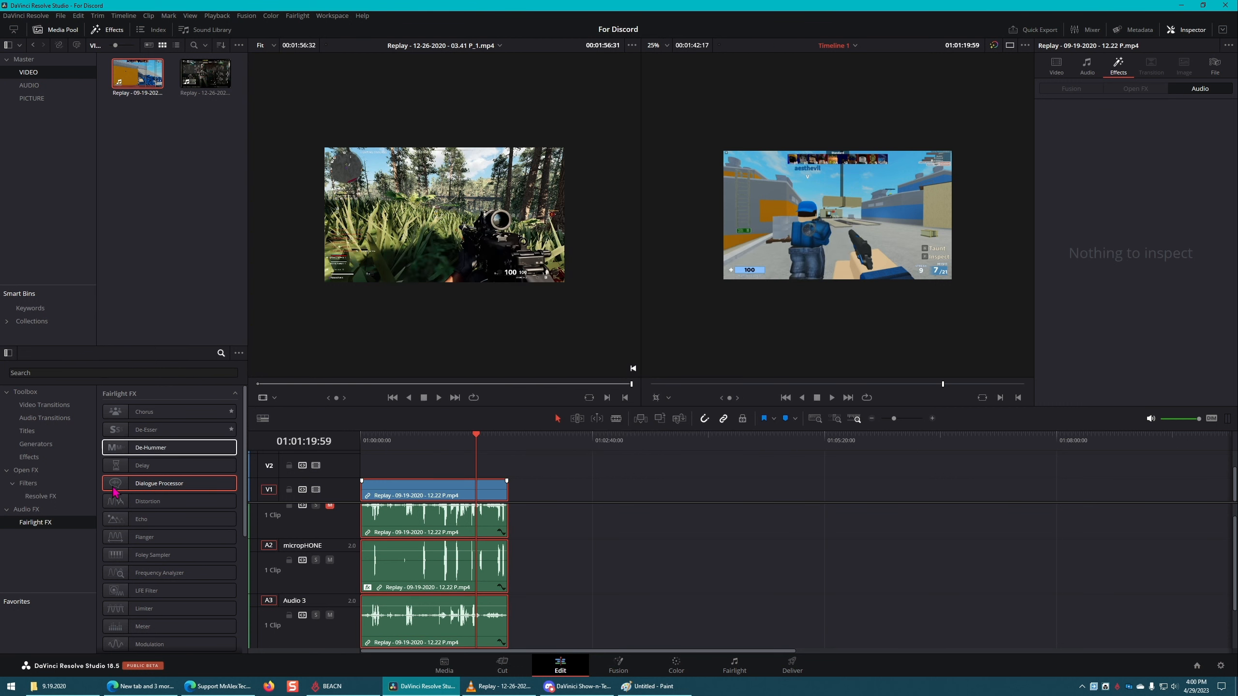
Step: Browse the Fairlight FX list, add the Multiband Compressor to the selected Replay clips and close its settings window
scroll(204, 487, down, 1)
click(203, 463)
click(204, 481)
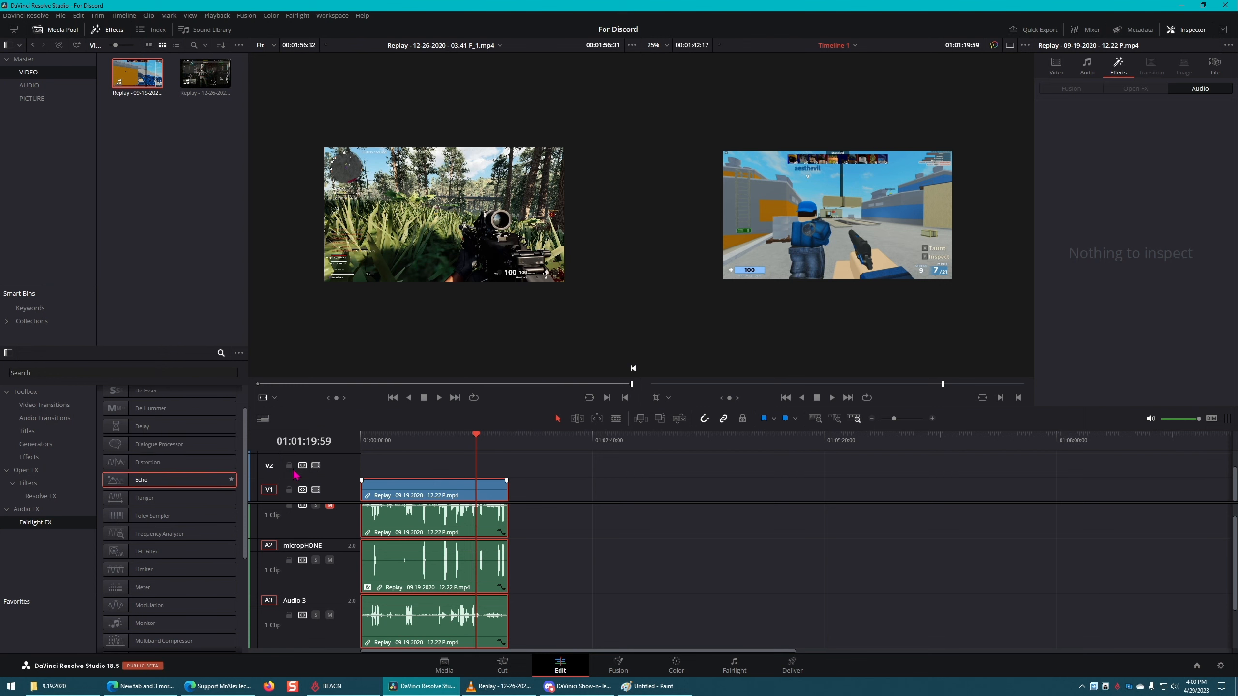
click(207, 502)
scroll(331, 561, down, 1)
scroll(200, 503, down, 2)
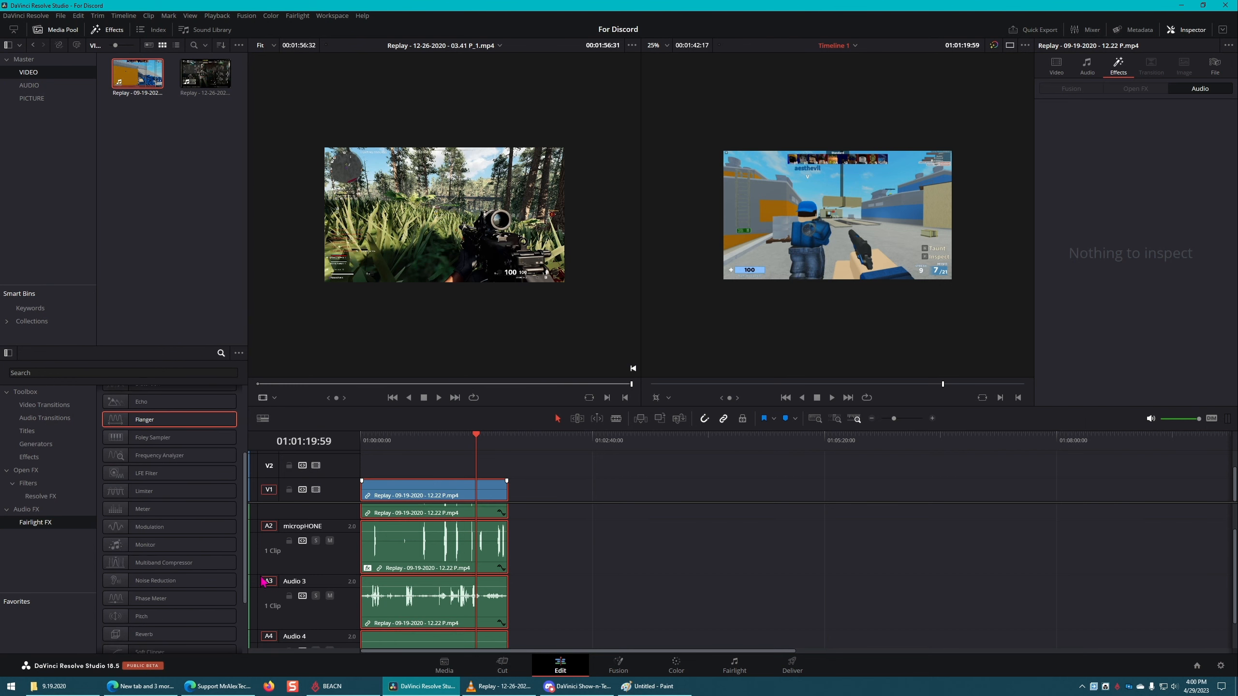
click(203, 494)
scroll(205, 508, down, 3)
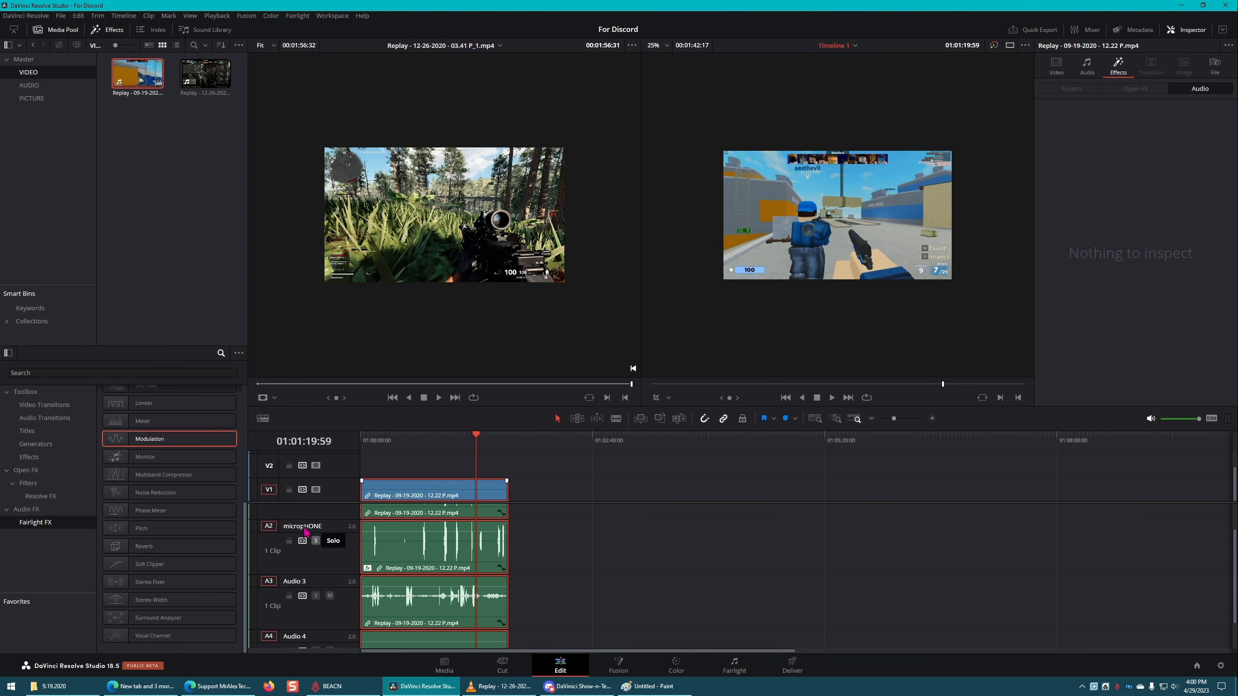
click(213, 494)
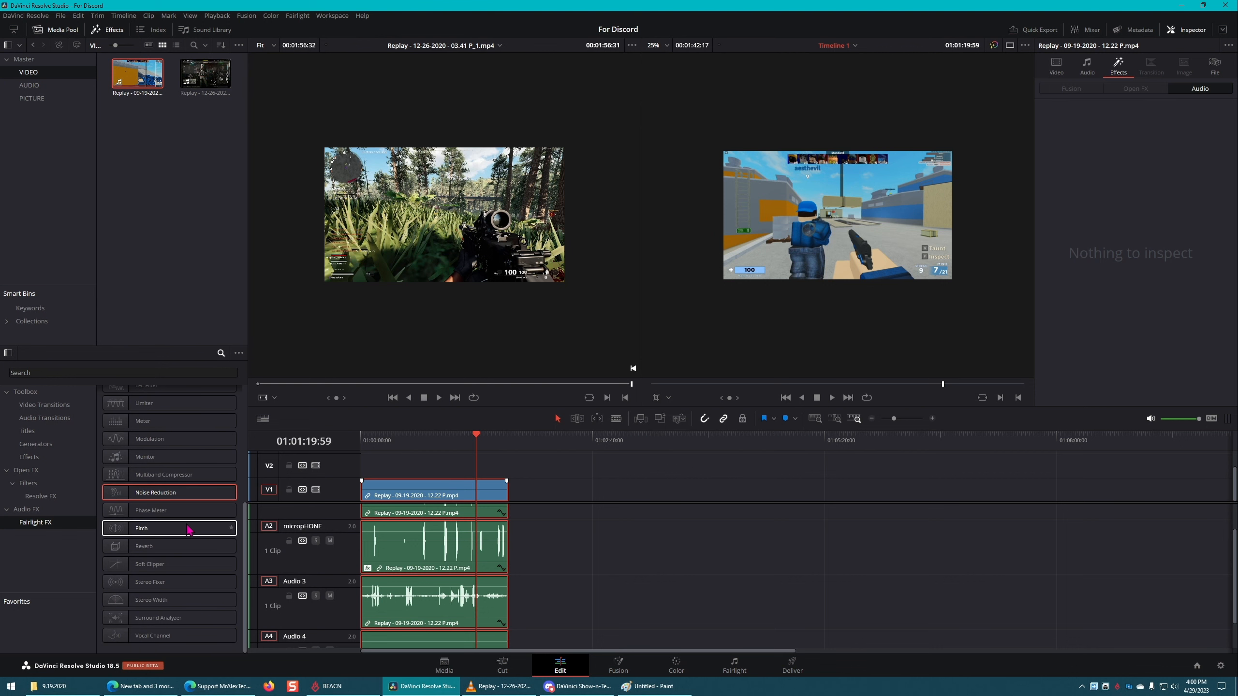
click(189, 482)
drag(189, 483, 419, 546)
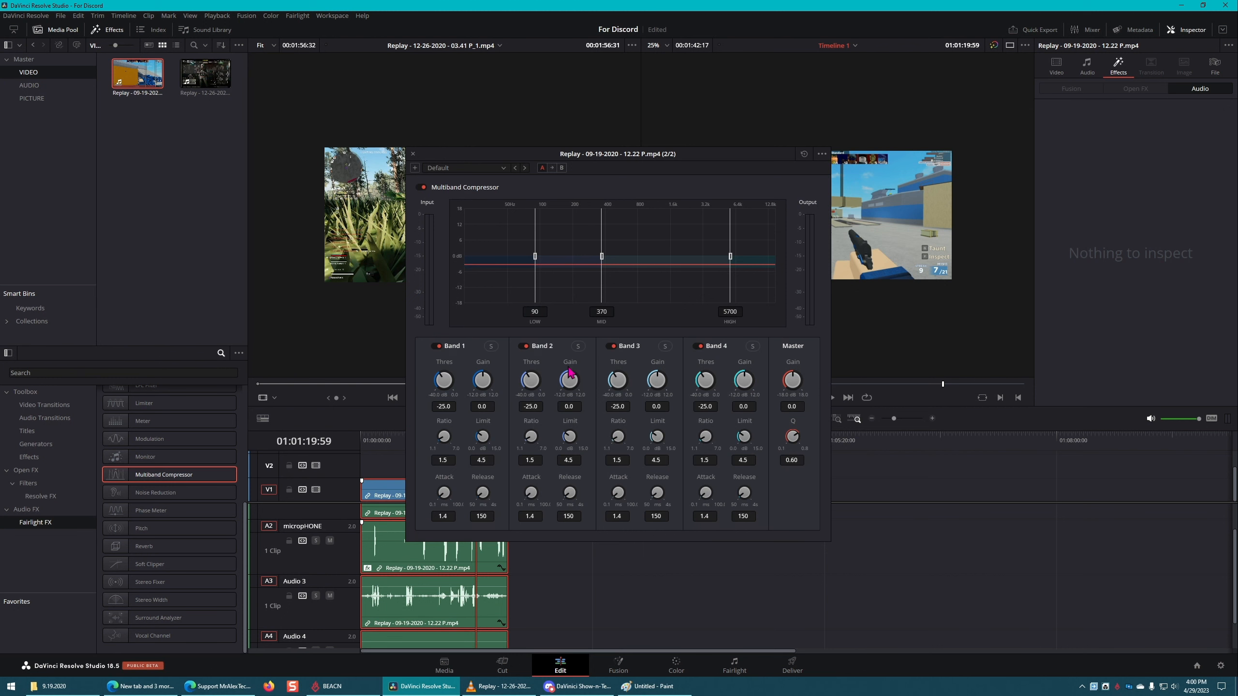
click(413, 154)
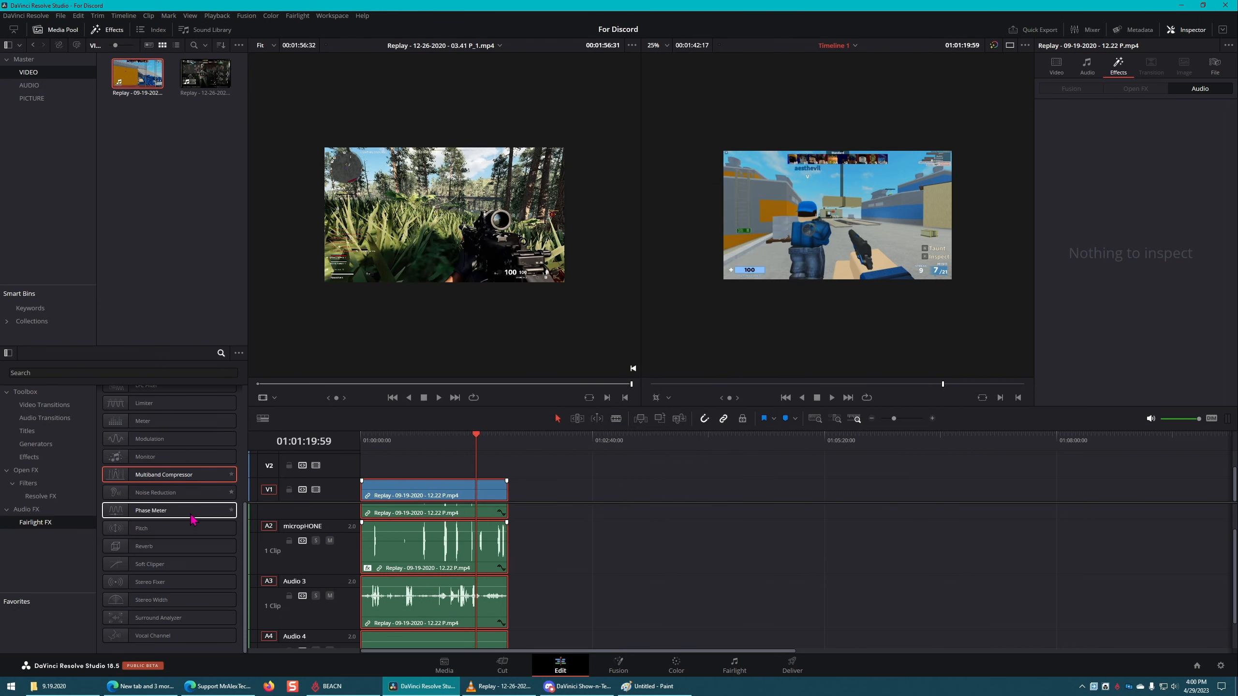
Step: Add the Vocal Channel effect to the selected Replay clips, view its settings and close the window
click(193, 553)
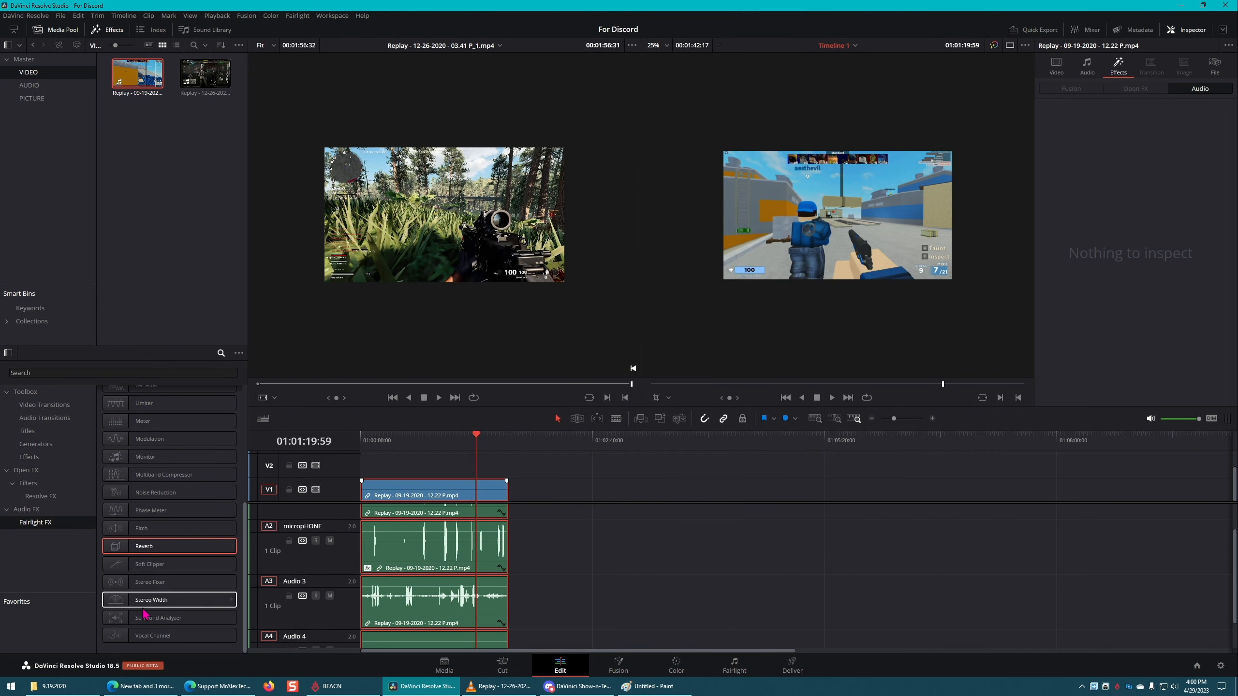
click(220, 639)
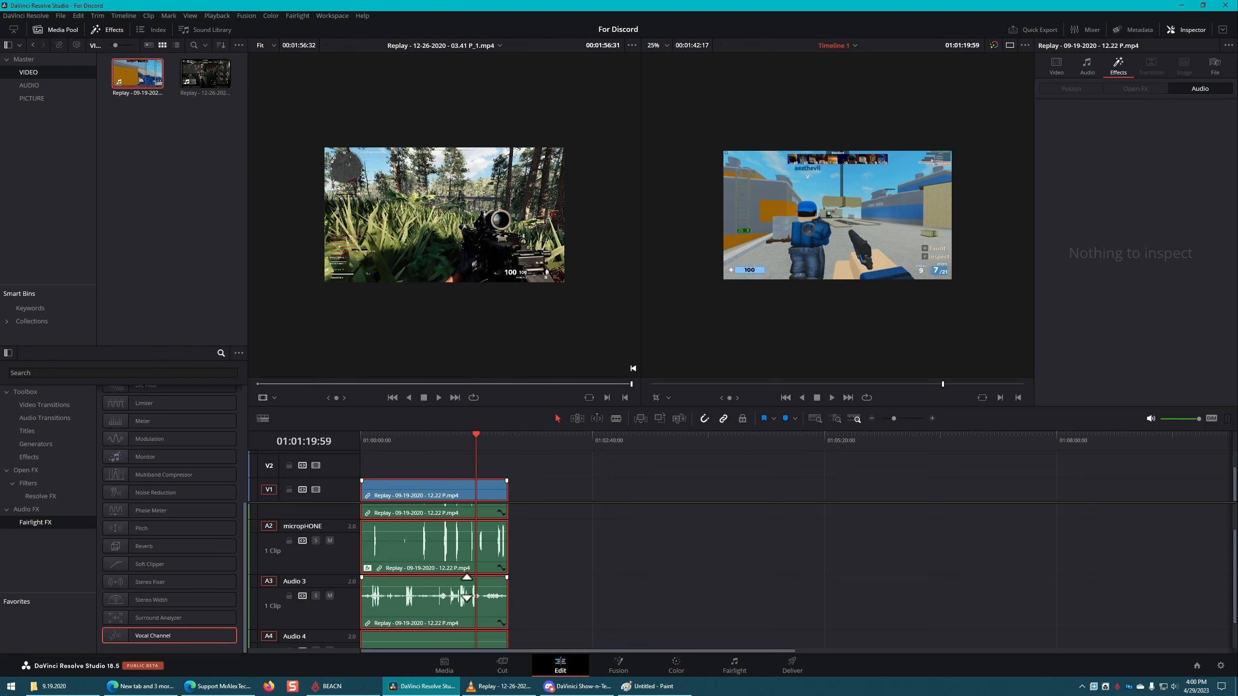
drag(233, 632, 492, 597)
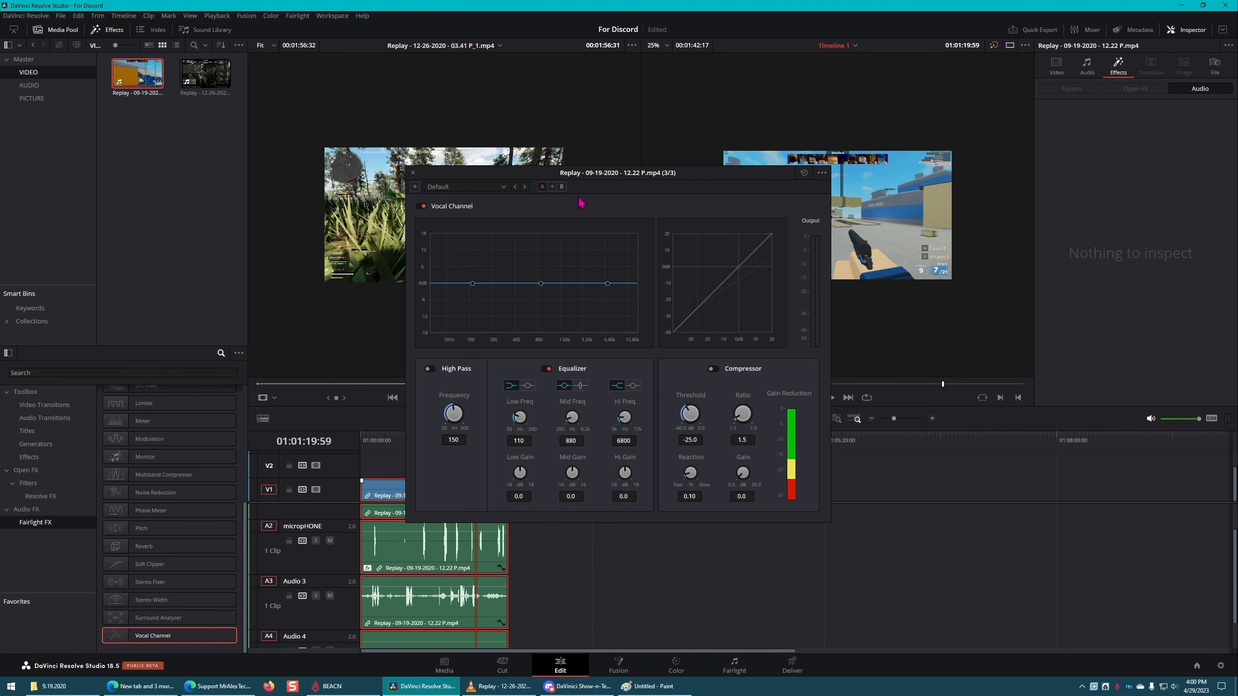
drag(611, 177, 632, 166)
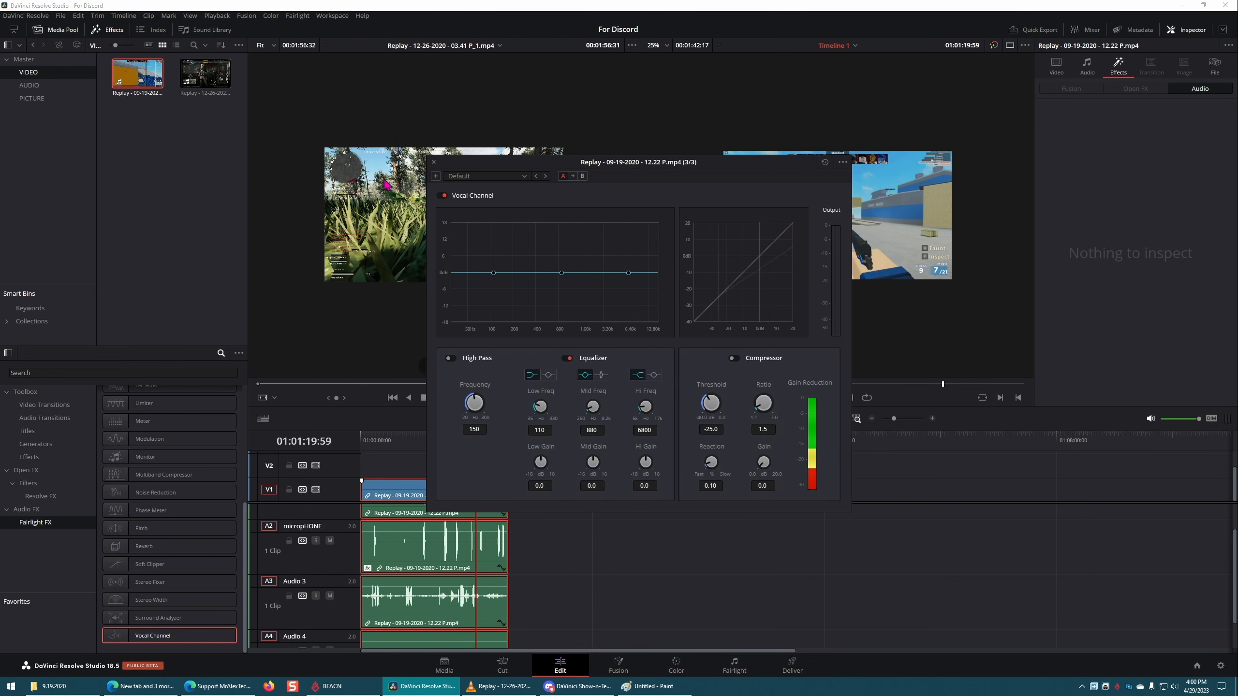
click(434, 163)
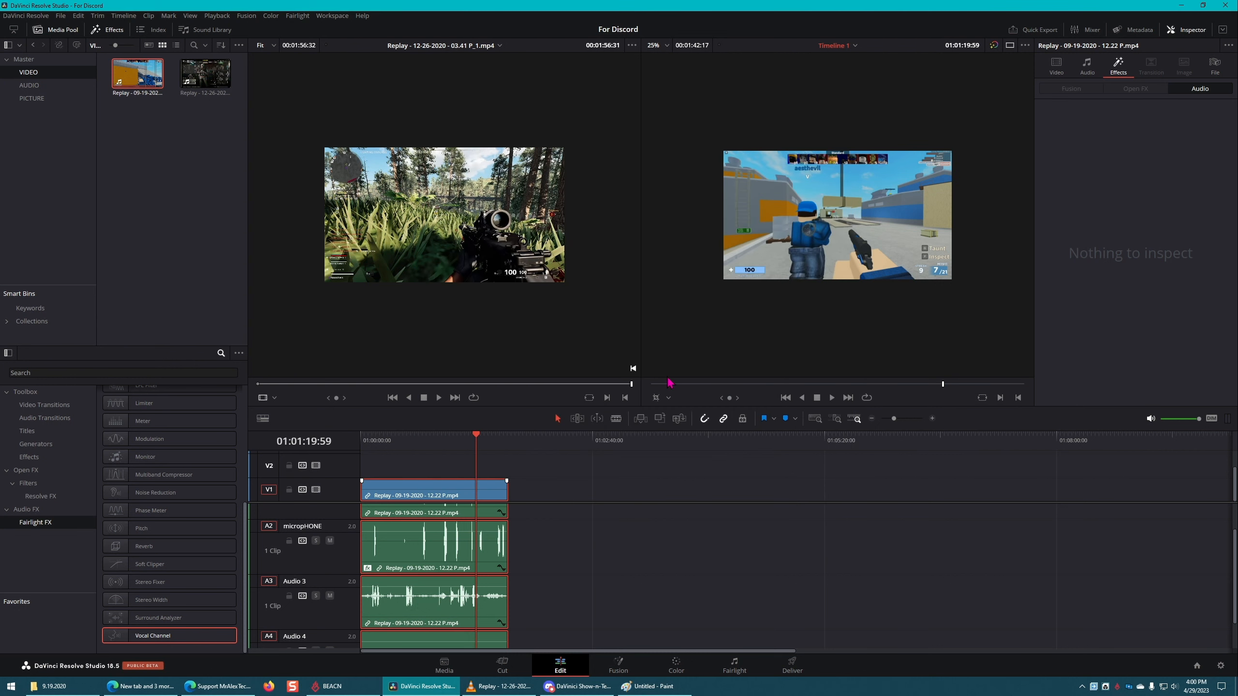
Step: Select only the micropHONE clip, examine its Dialogue Processor controls in the effect's settings window and close it
click(582, 523)
scroll(575, 523, up, 2)
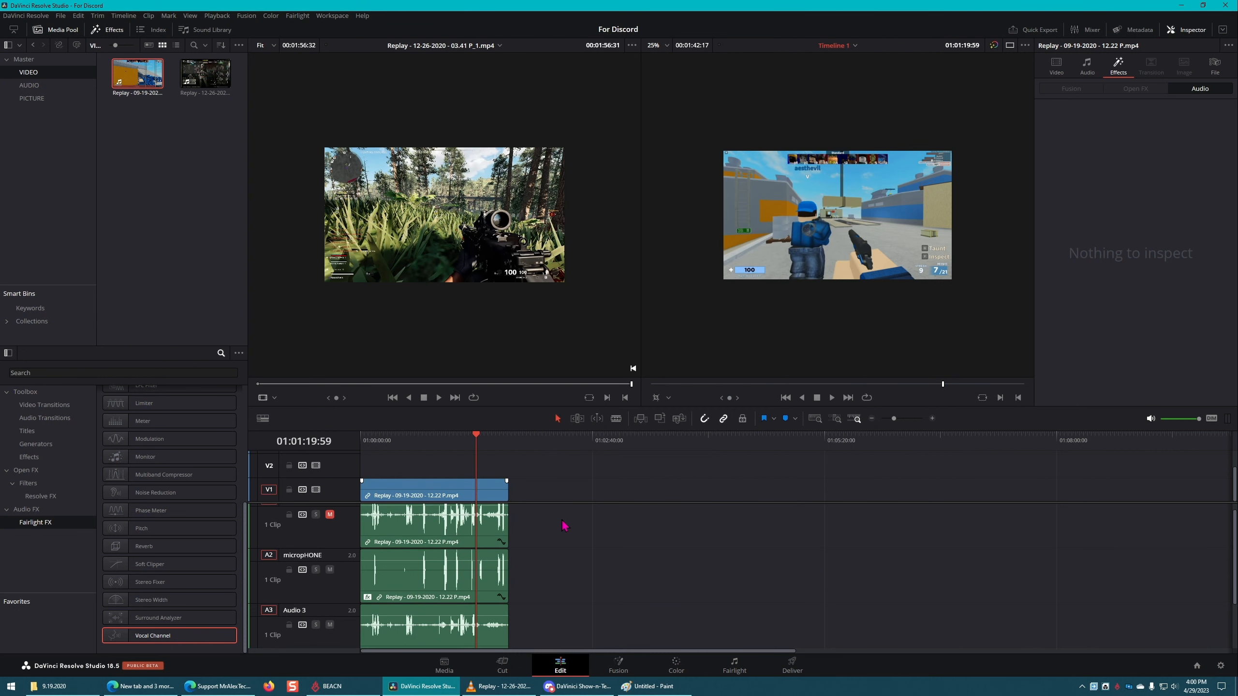
scroll(619, 561, down, 3)
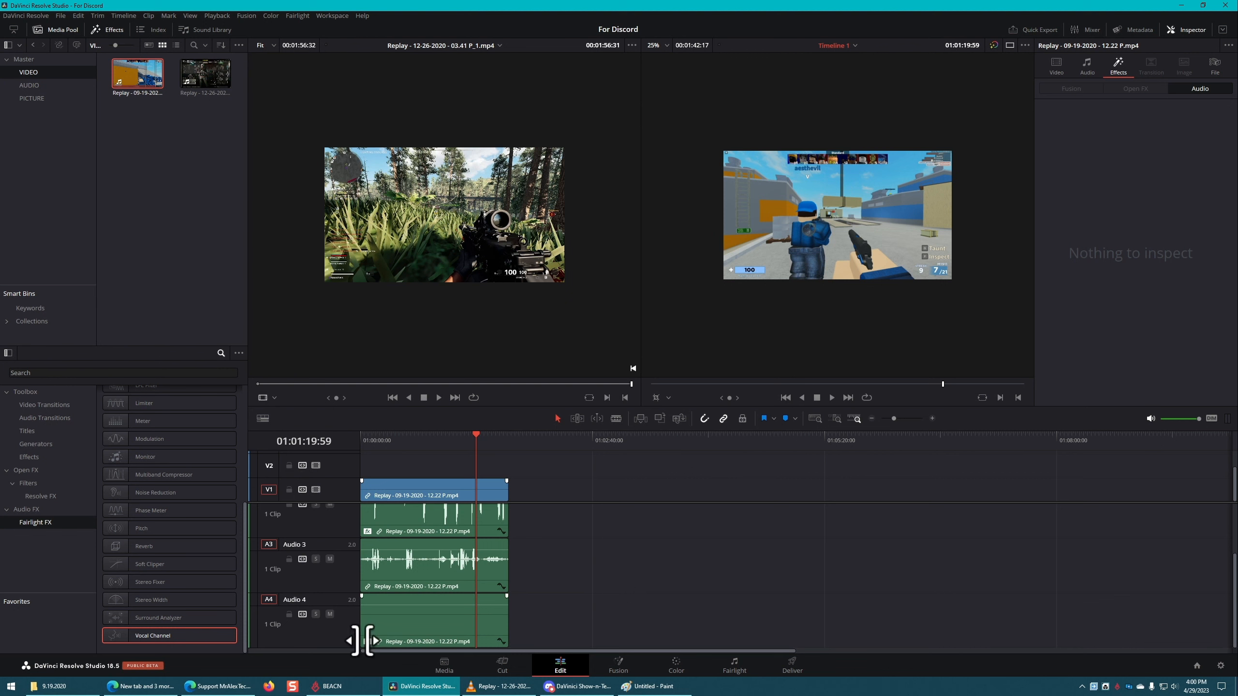
scroll(622, 492, up, 1)
scroll(354, 561, up, 2)
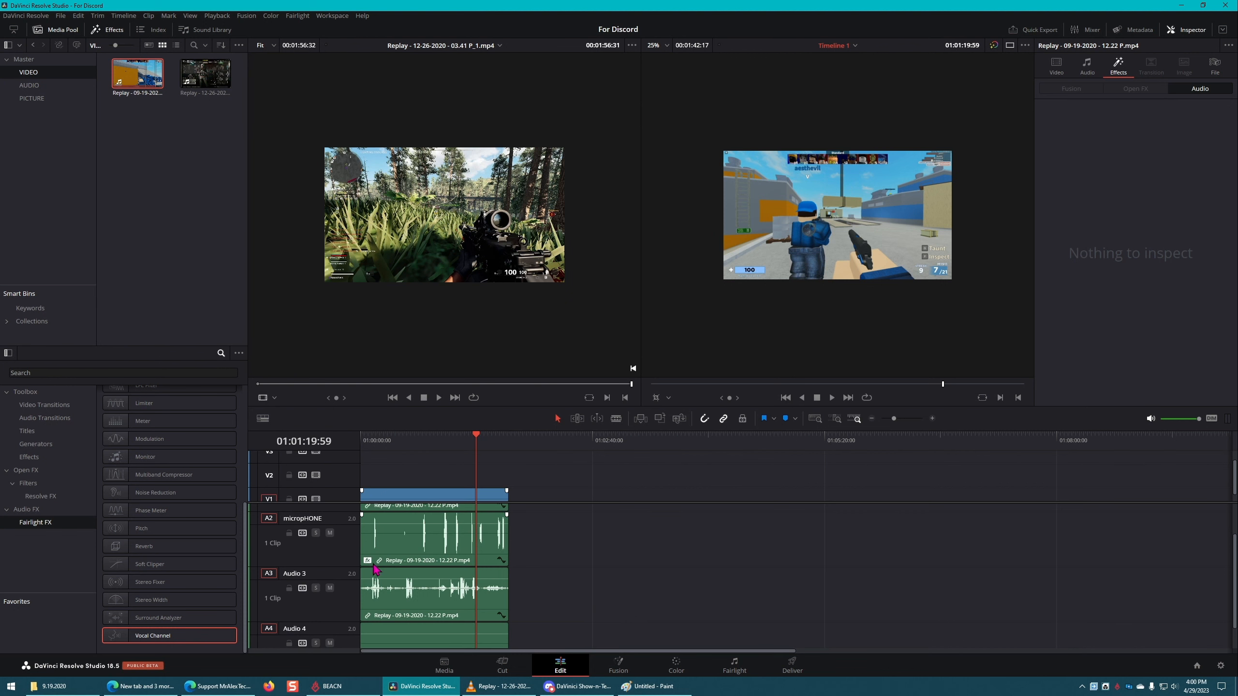
click(433, 546)
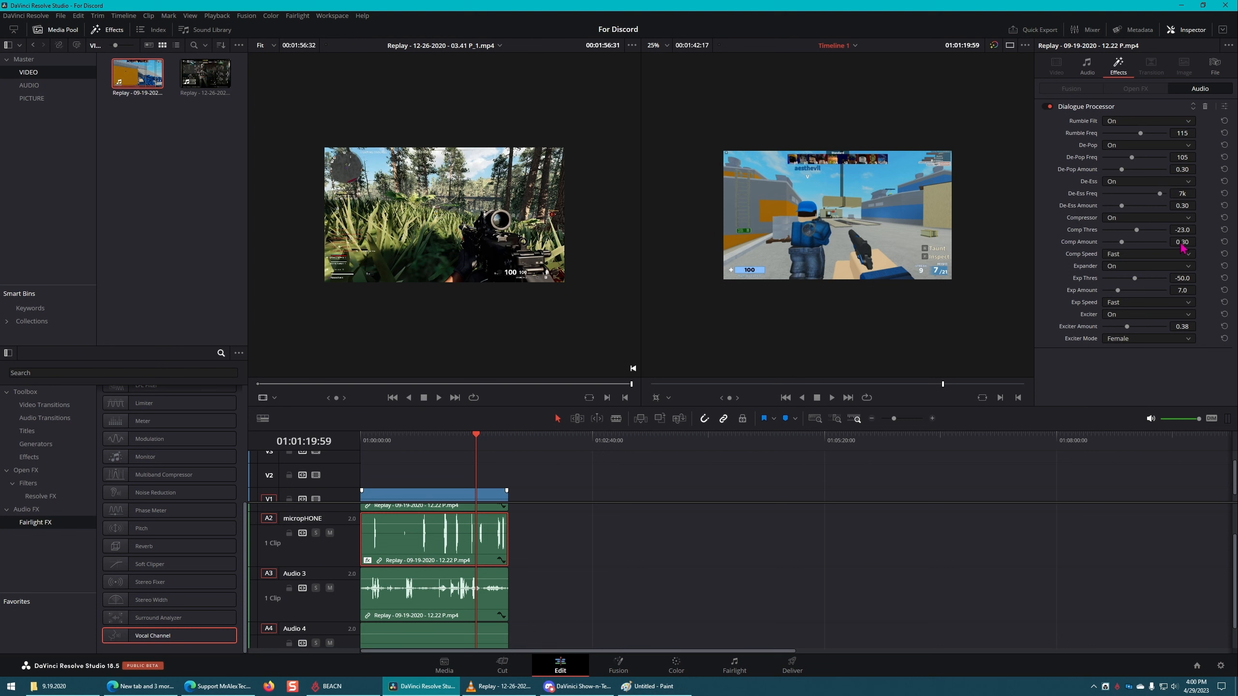
click(1225, 107)
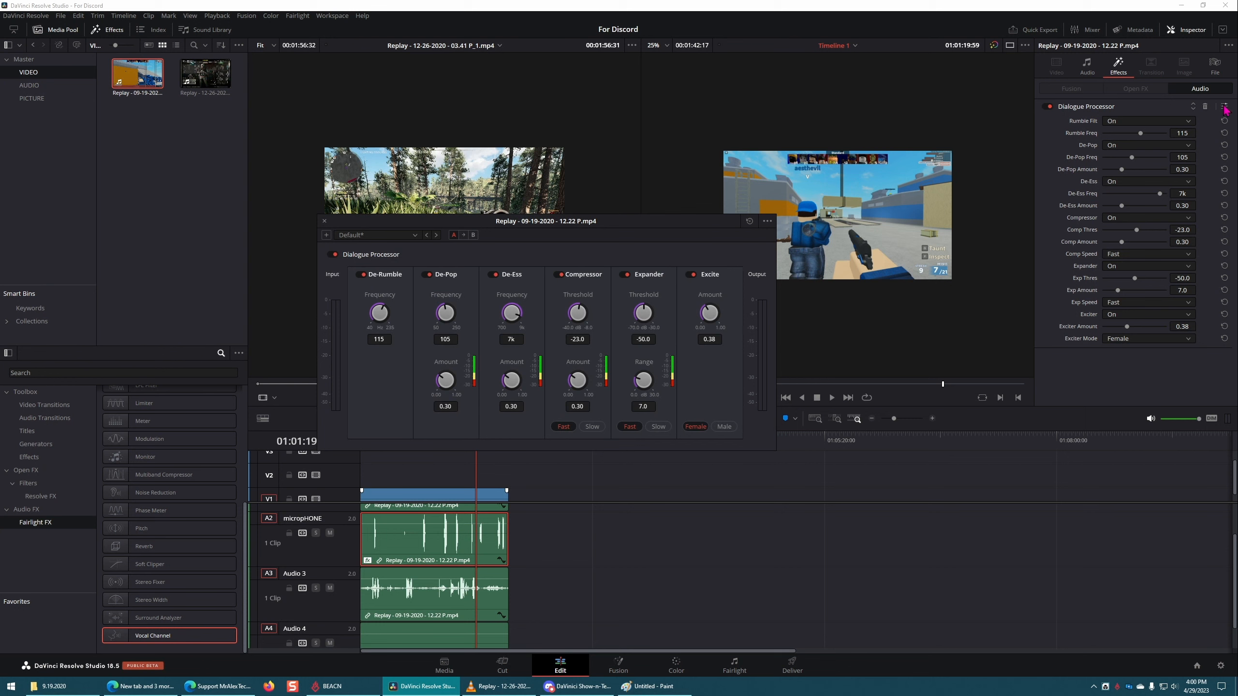
drag(582, 223, 690, 216)
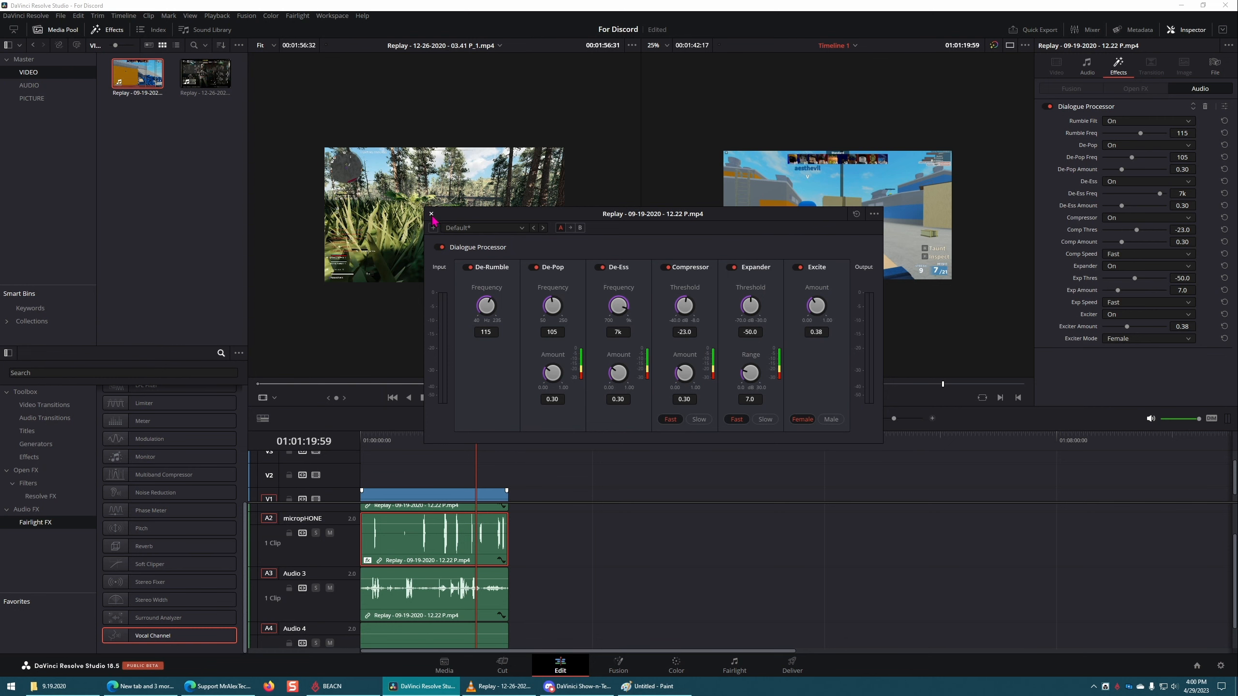
click(431, 214)
Step: Switch to the Fairlight page and place the playhead in the empty area after the clips, at about 01:01:58:46
click(734, 664)
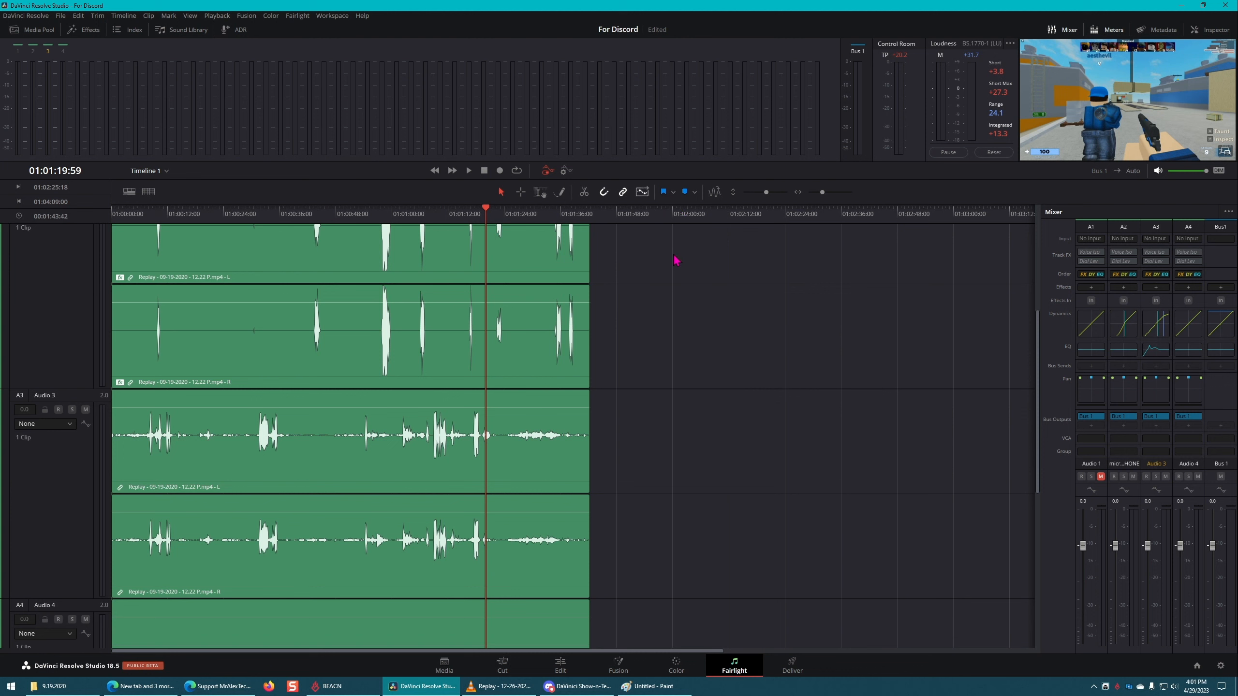
click(654, 218)
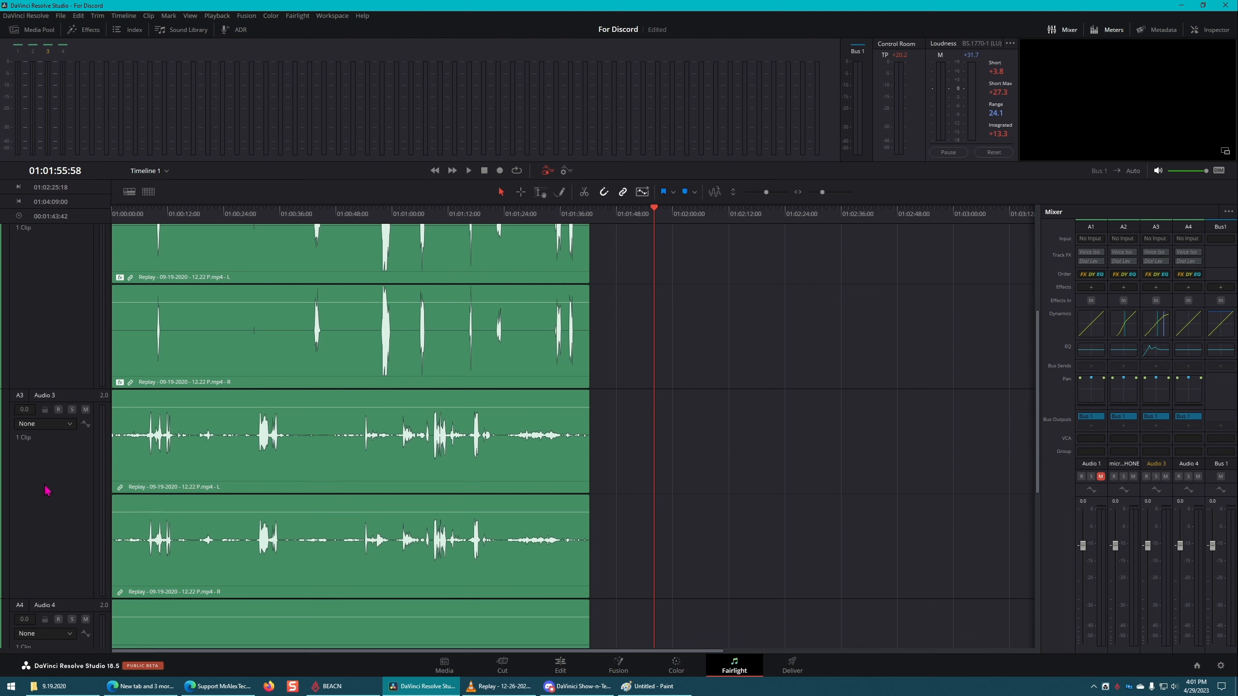
click(302, 212)
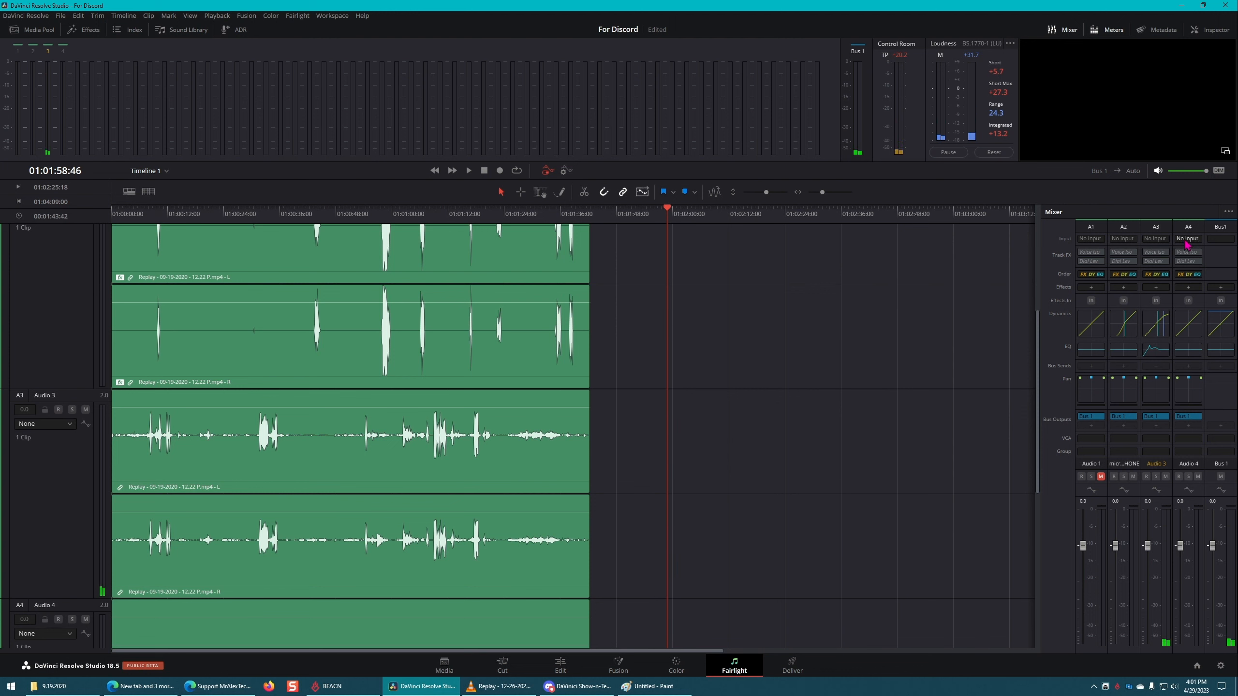
Step: Patch the audio input 1: NDI Webcam 4 (NewTek NDI Audio) to both channels of the micropHONE track and close the patch window
scroll(536, 492, up, 3)
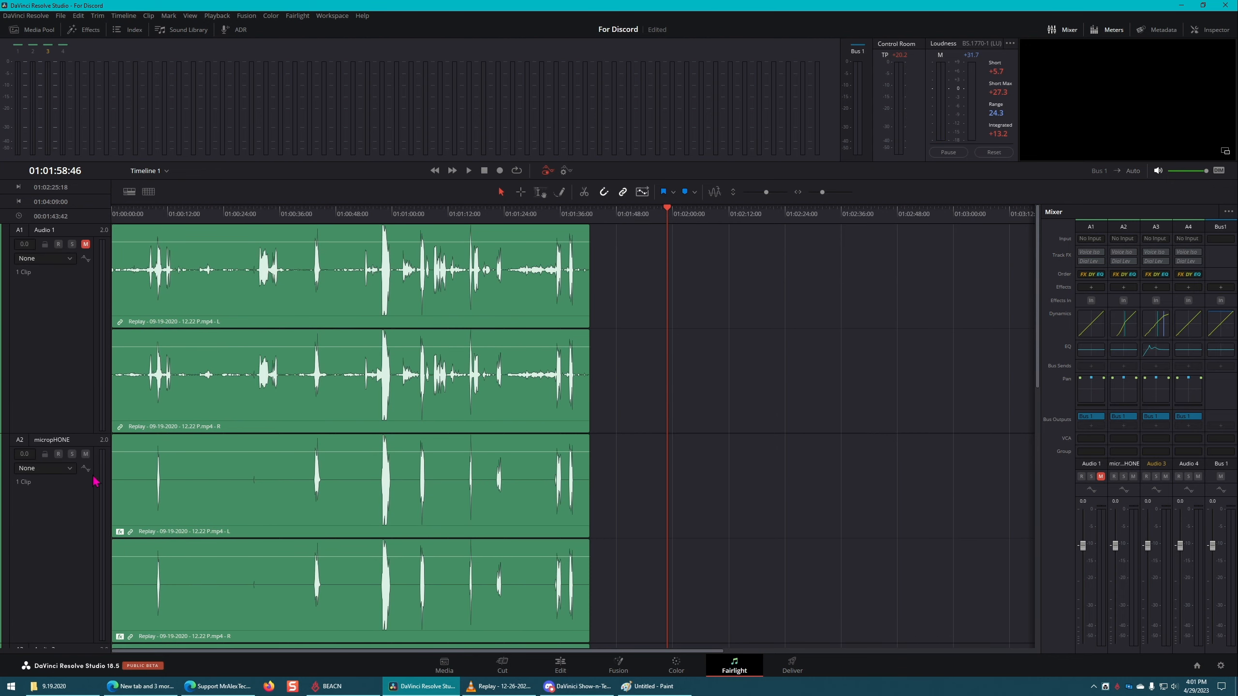
click(1127, 242)
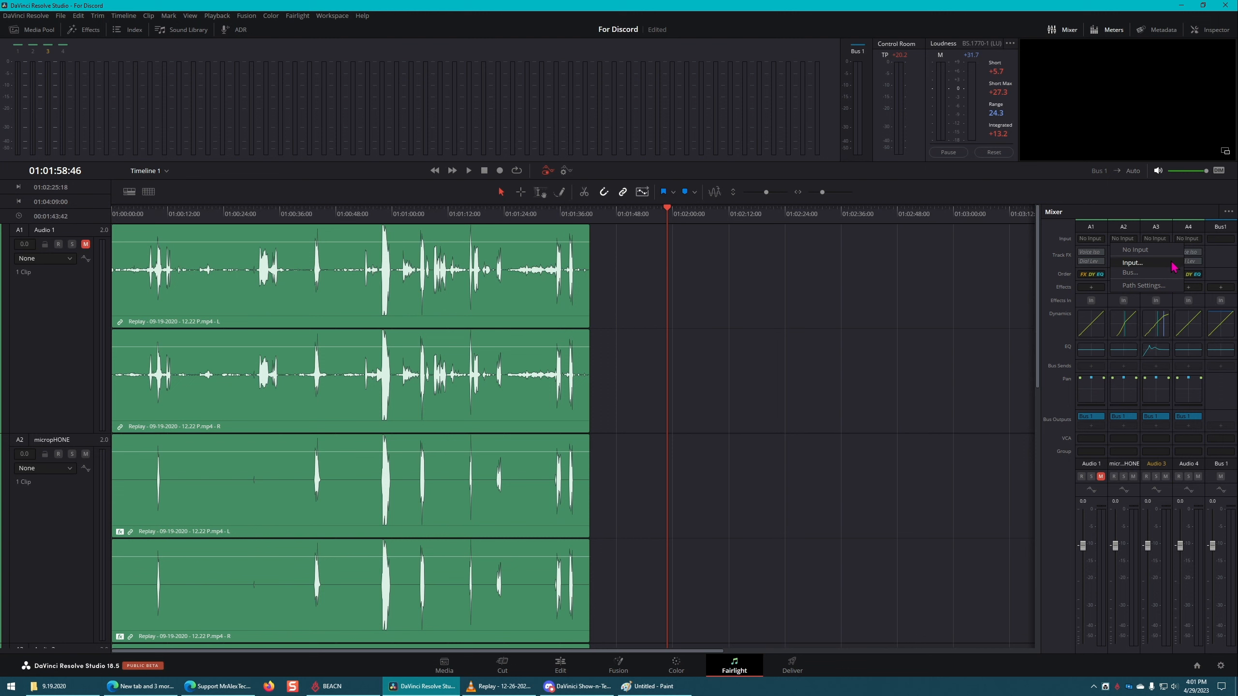
click(1172, 263)
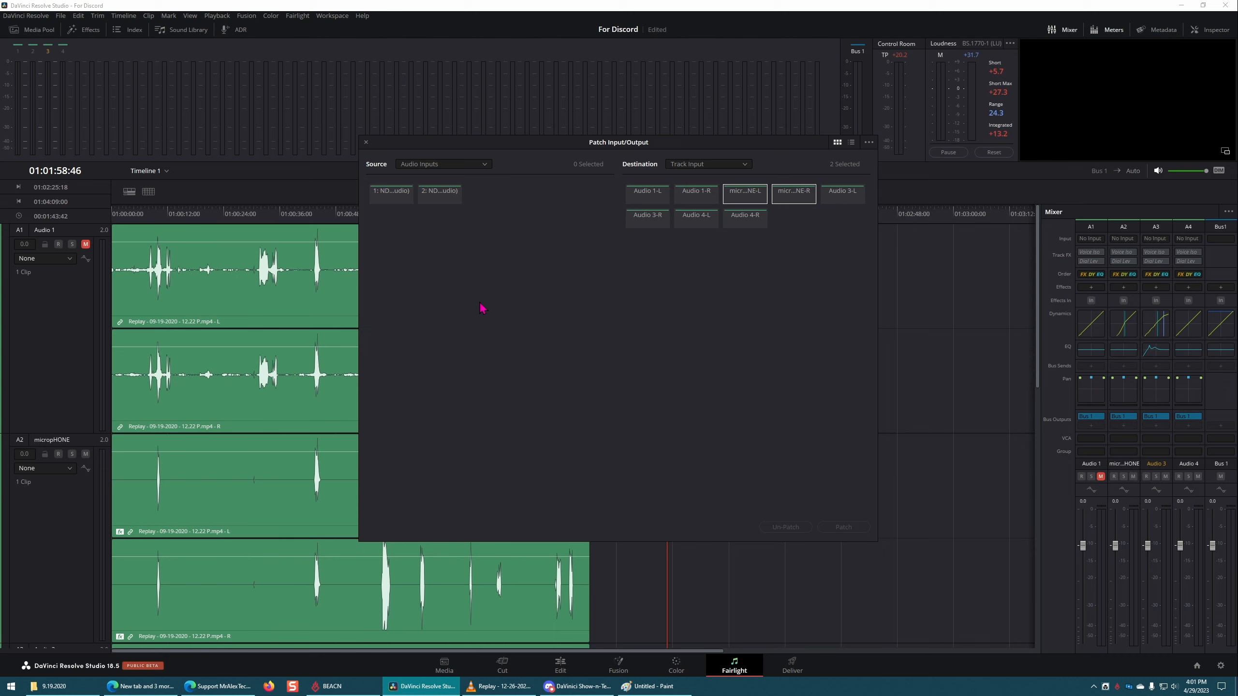
click(394, 196)
click(844, 528)
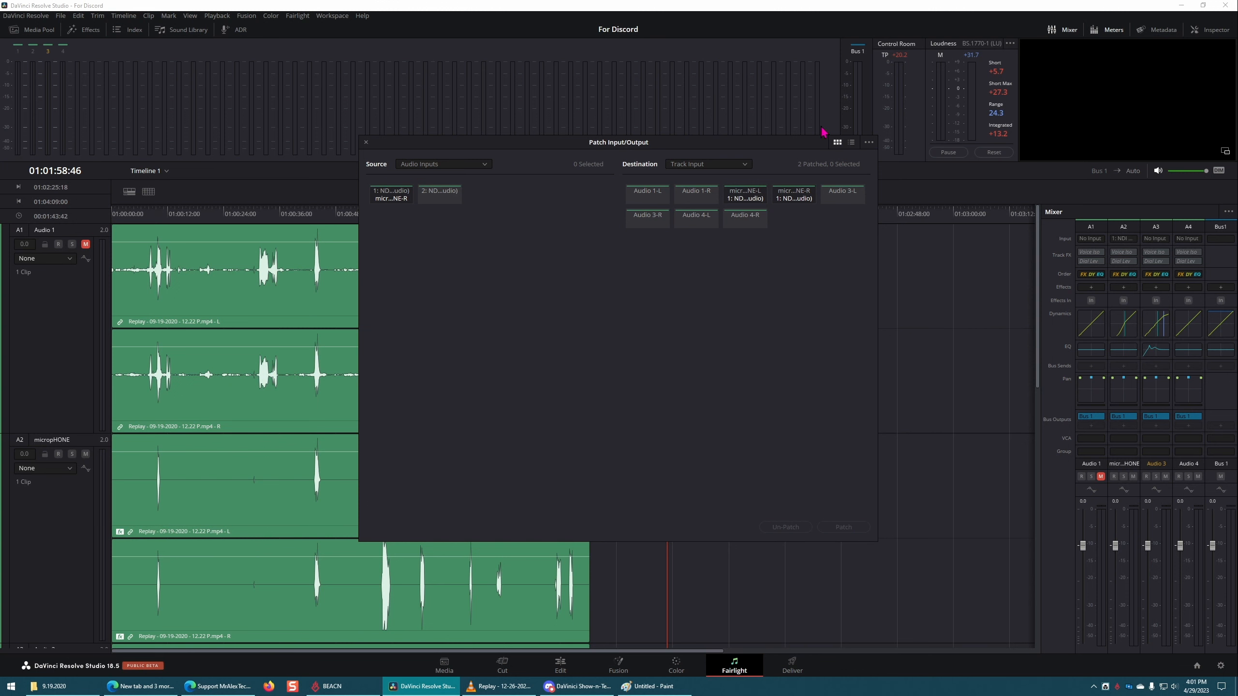
click(366, 142)
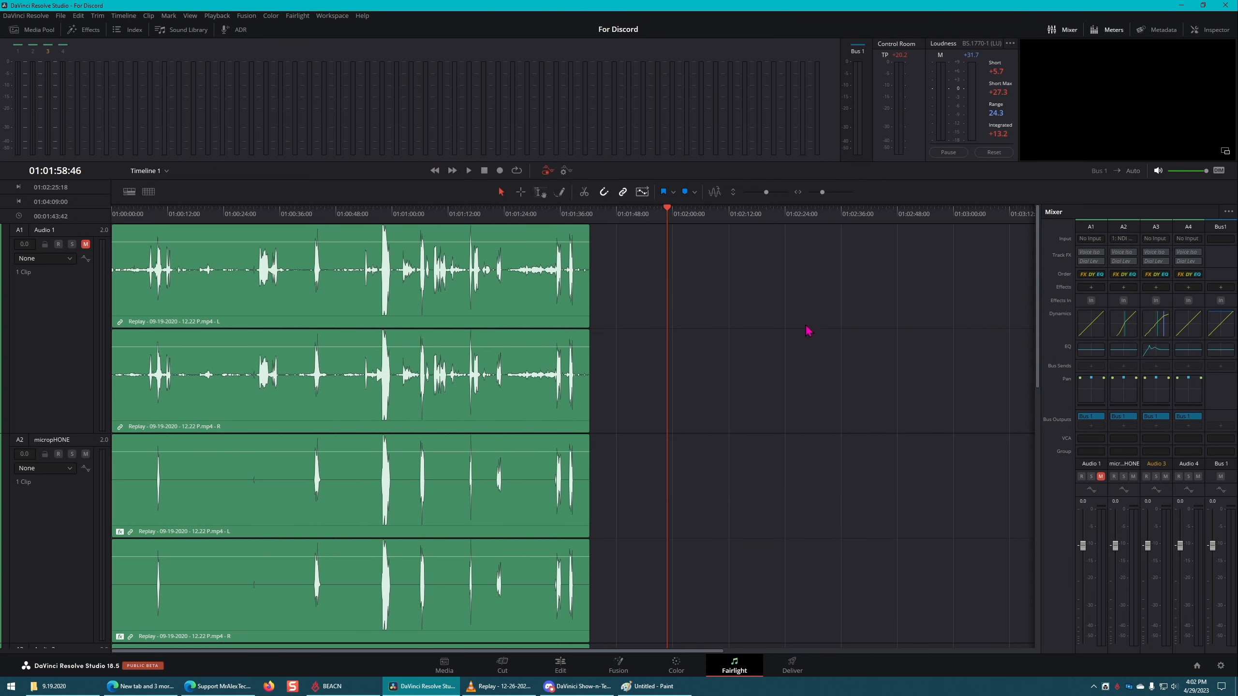
Step: Arm the micropHONE track, save the project, and record a take of about eight seconds after the existing clips
click(58, 455)
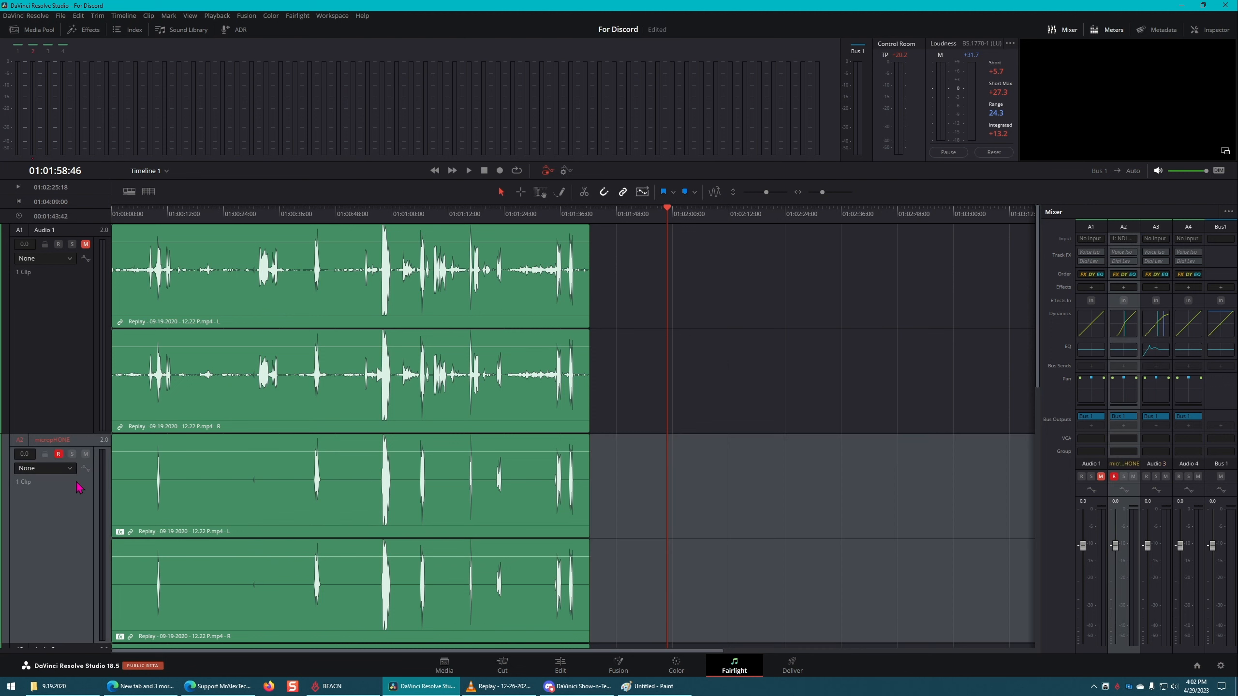
key(ctrl+s)
click(499, 171)
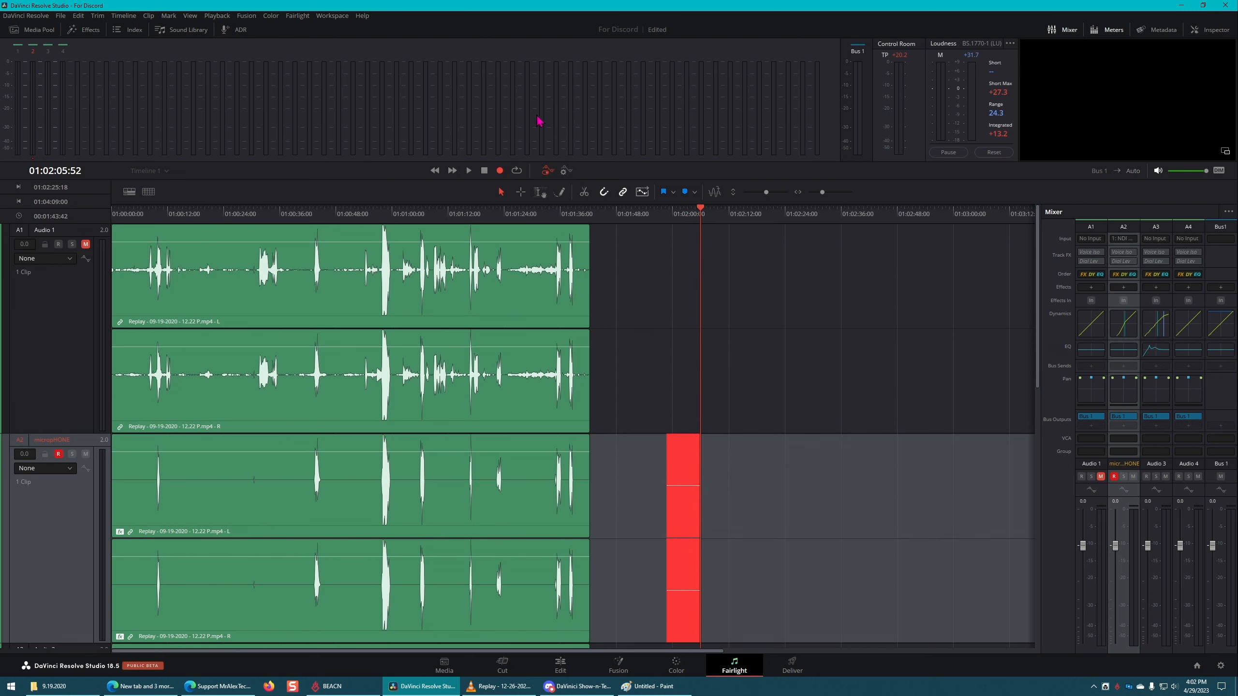
click(485, 171)
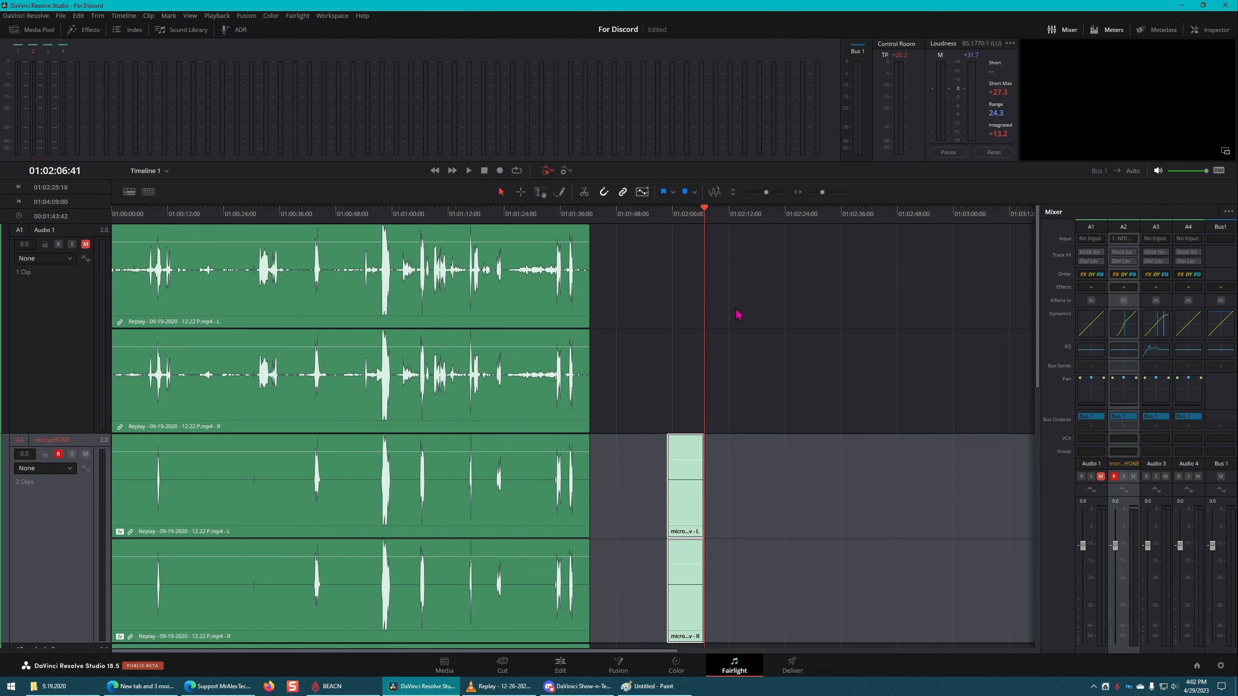
Step: Delete the newly recorded take from the micropHONE track and place the playhead at about 01:01:57:31
key(Delete)
click(662, 227)
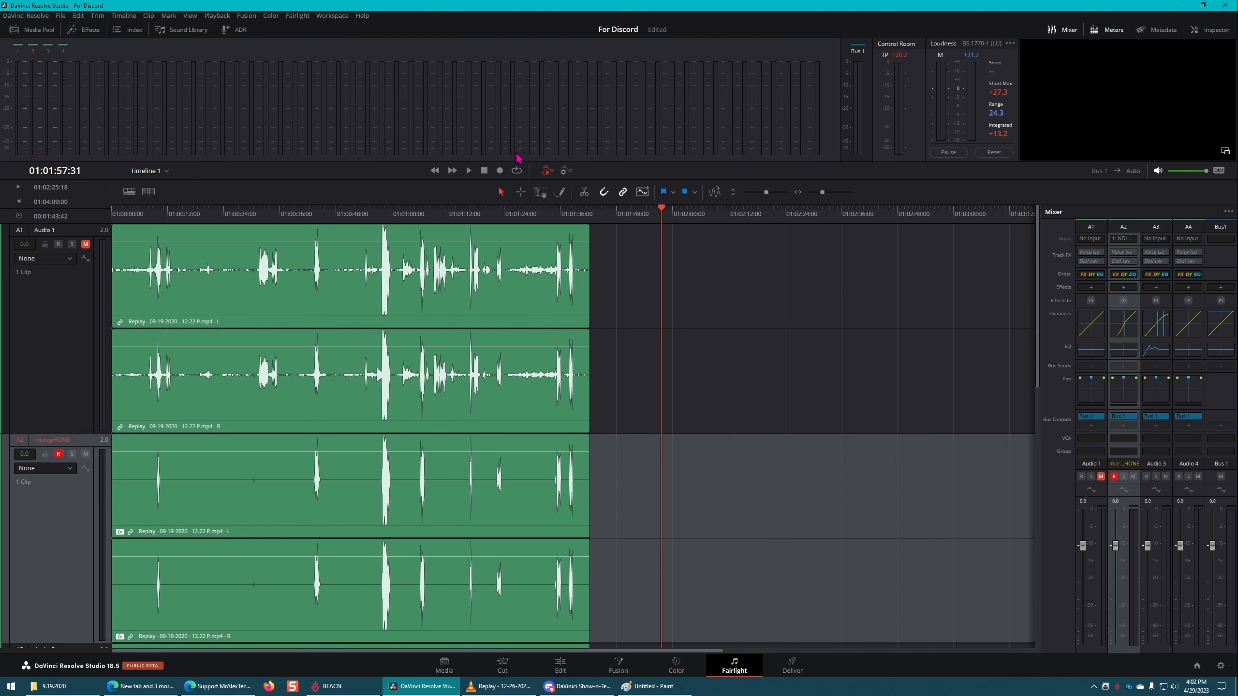
Step: Record a take of about 16 seconds on the micropHONE track from 01:01:57:31 and move the playhead to about 01:02:30:20
click(500, 170)
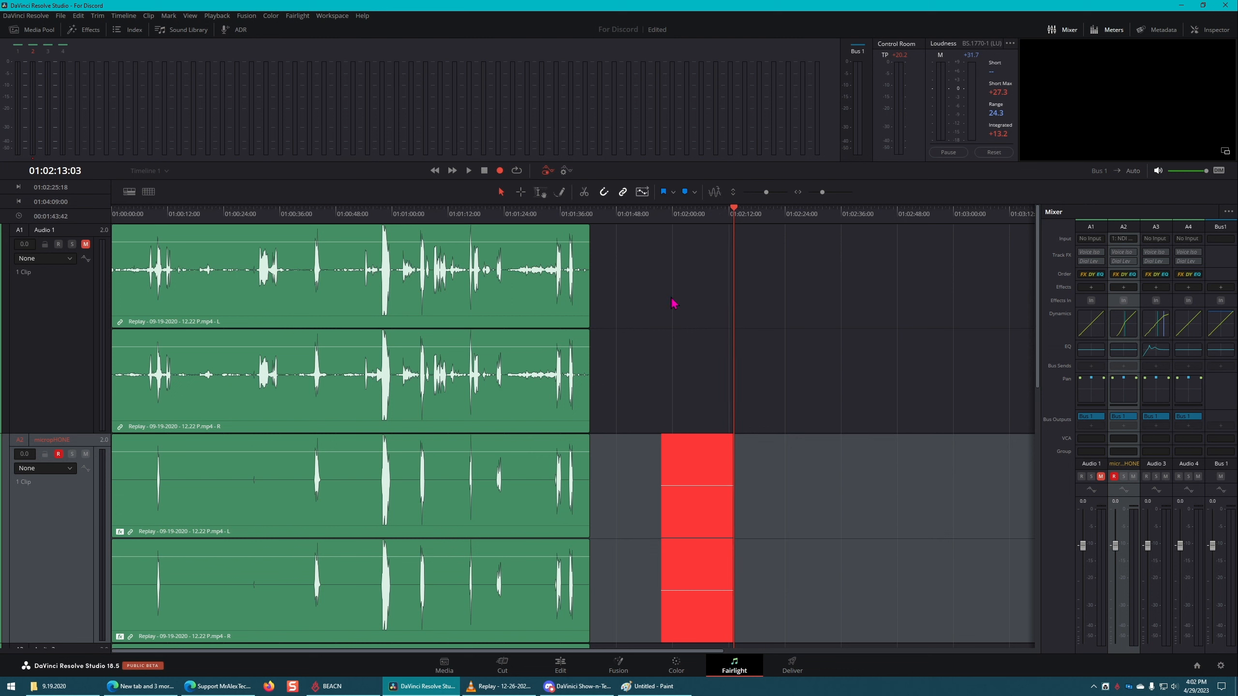
click(485, 170)
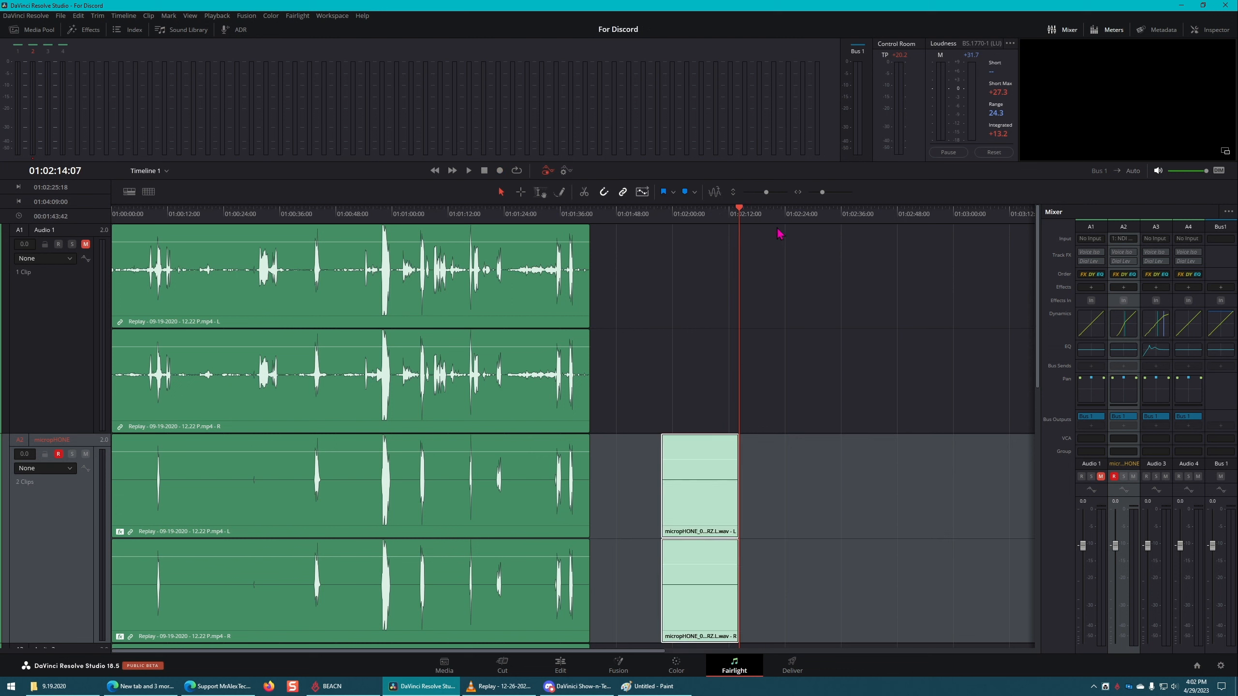
drag(737, 221, 815, 221)
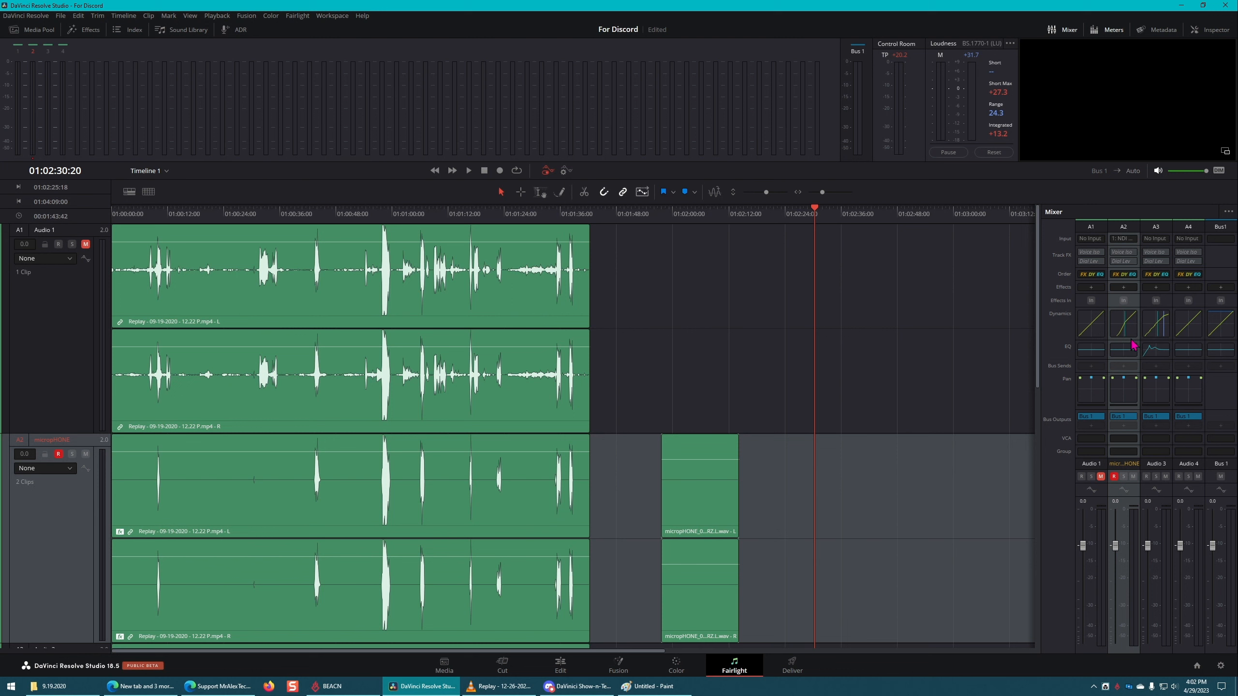
Step: Open the micropHONE track's Dynamics and Equalizer windows and place them side by side
double_click(1124, 325)
double_click(1124, 349)
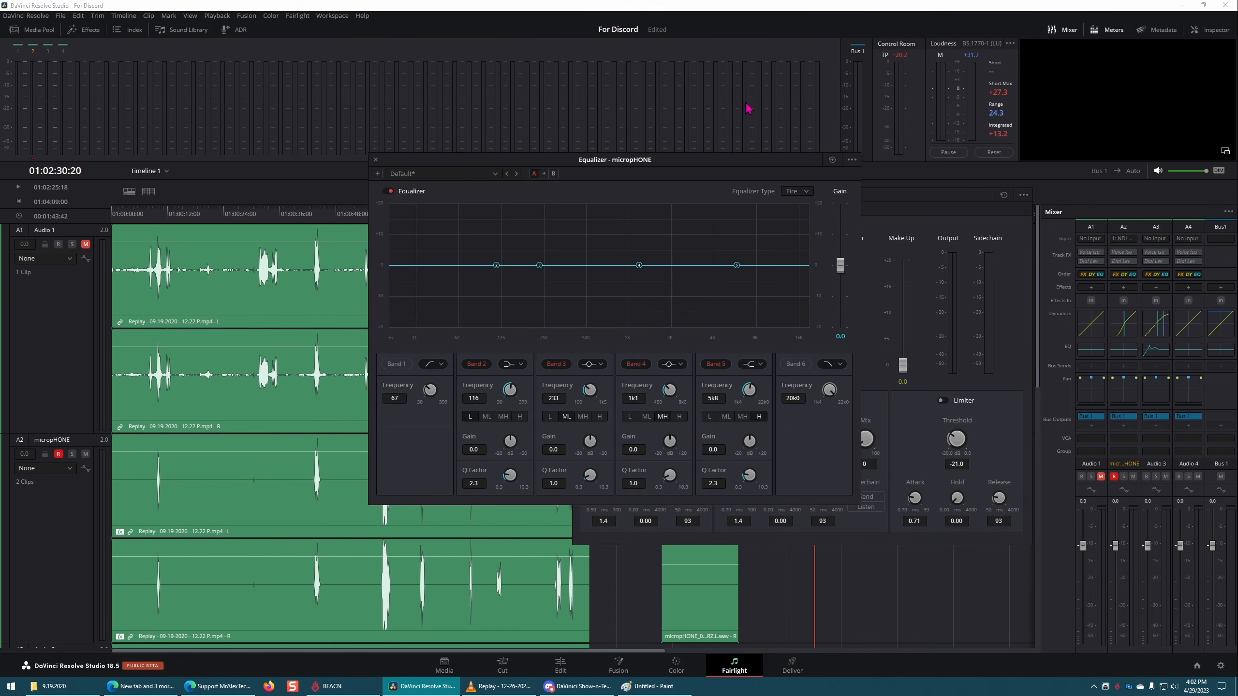
drag(762, 163, 462, 199)
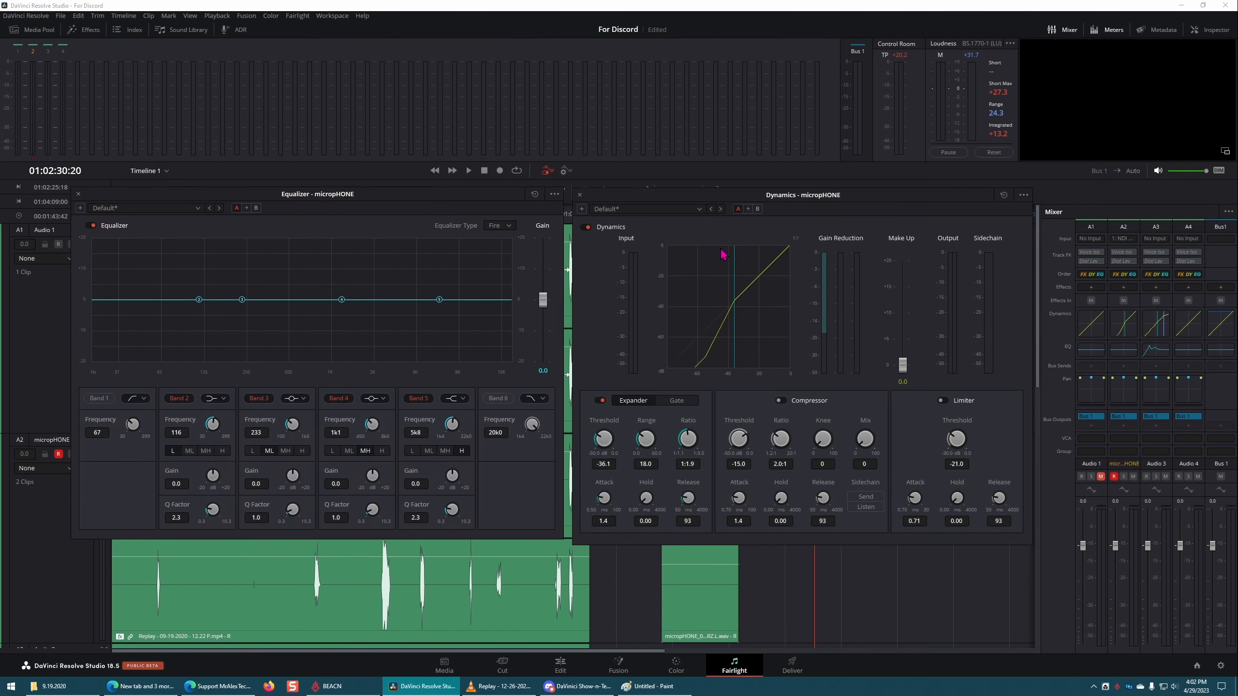
Step: Enable the micropHONE compressor and limiter, with limiter threshold -7.2, compressor ratio 20:1 and expander range 10.8
click(699, 209)
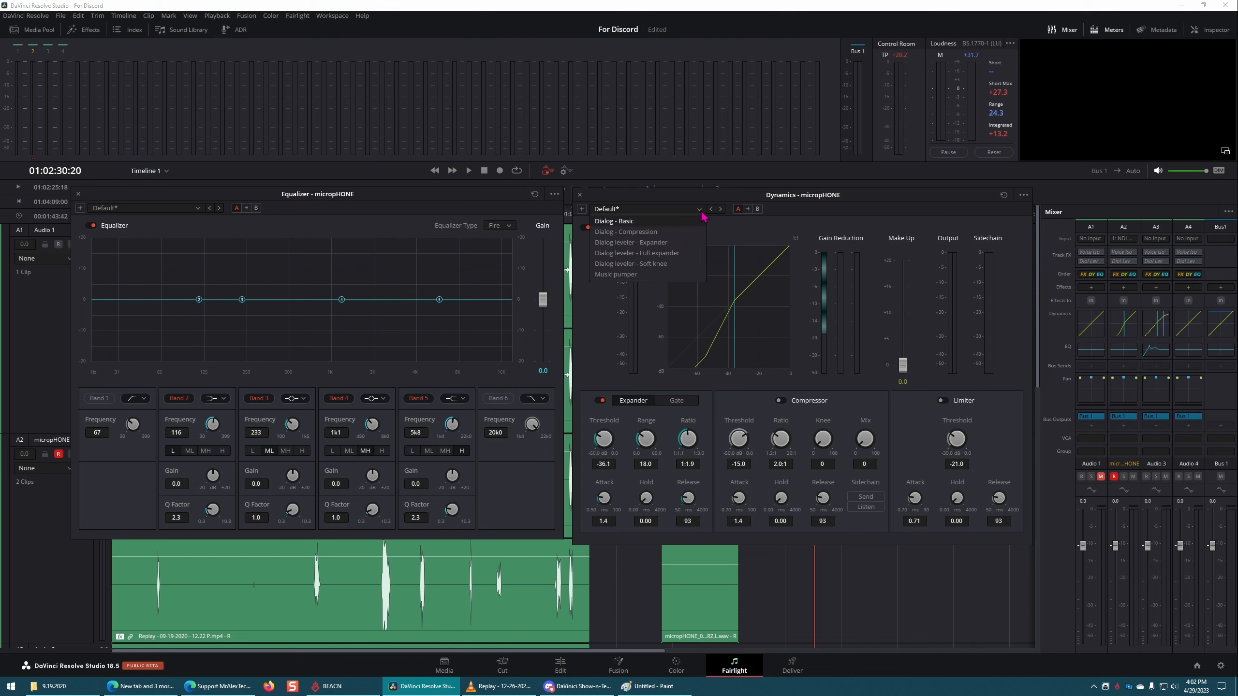
click(702, 220)
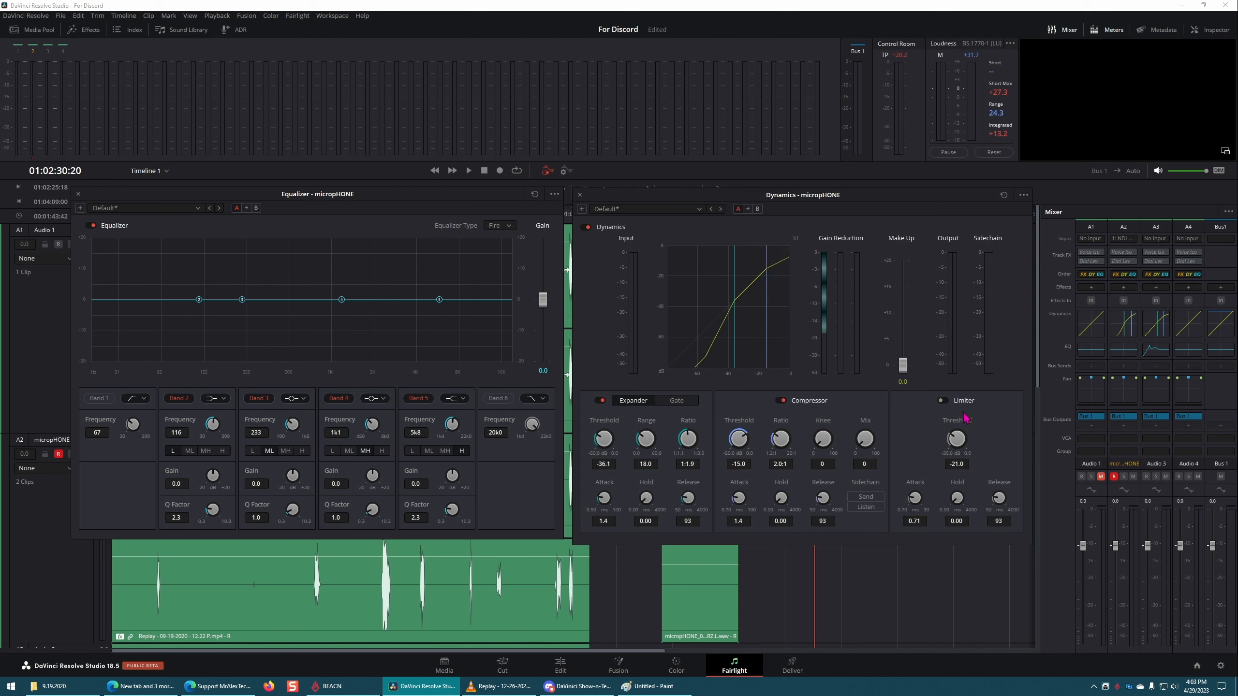
drag(955, 438, 999, 434)
drag(779, 441, 863, 436)
drag(641, 437, 626, 433)
Step: Boost the micropHONE equalizer: band 2 by +11.6 at 80 Hz, band 3 by +14.9 at 585 Hz and band 4 by +20.0 at 2k6
drag(292, 424, 296, 428)
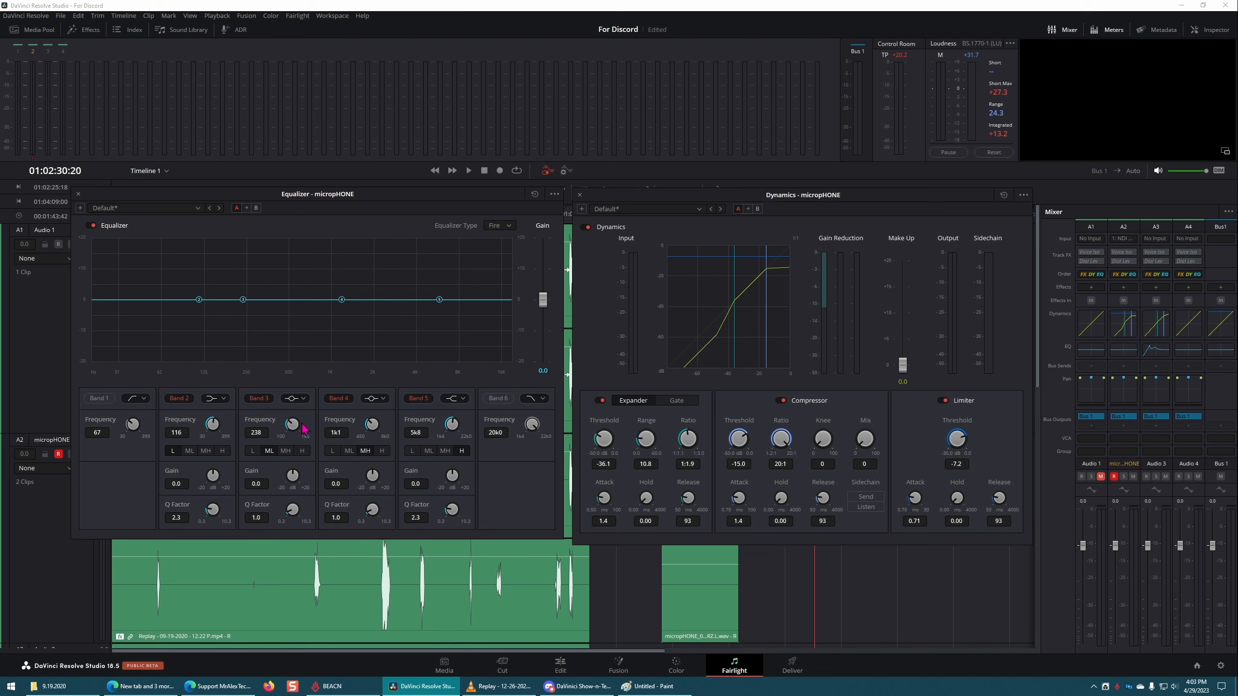
drag(375, 425, 423, 417)
drag(396, 300, 390, 238)
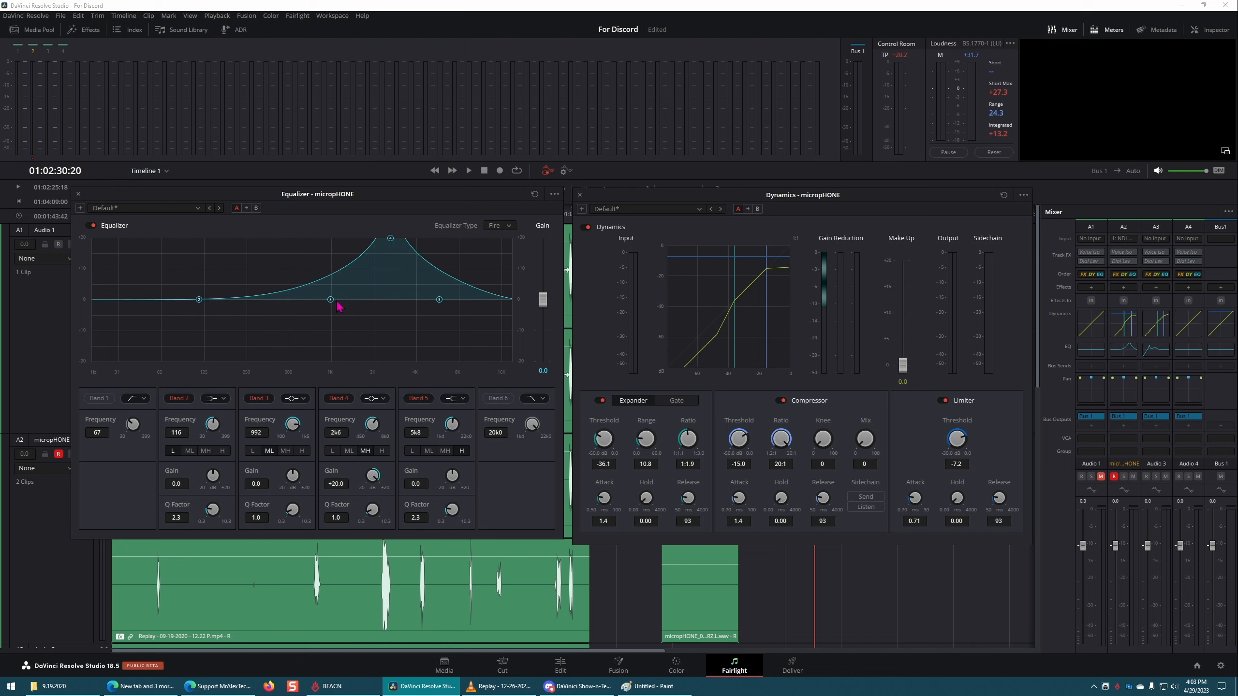
drag(331, 299, 297, 254)
drag(197, 300, 176, 264)
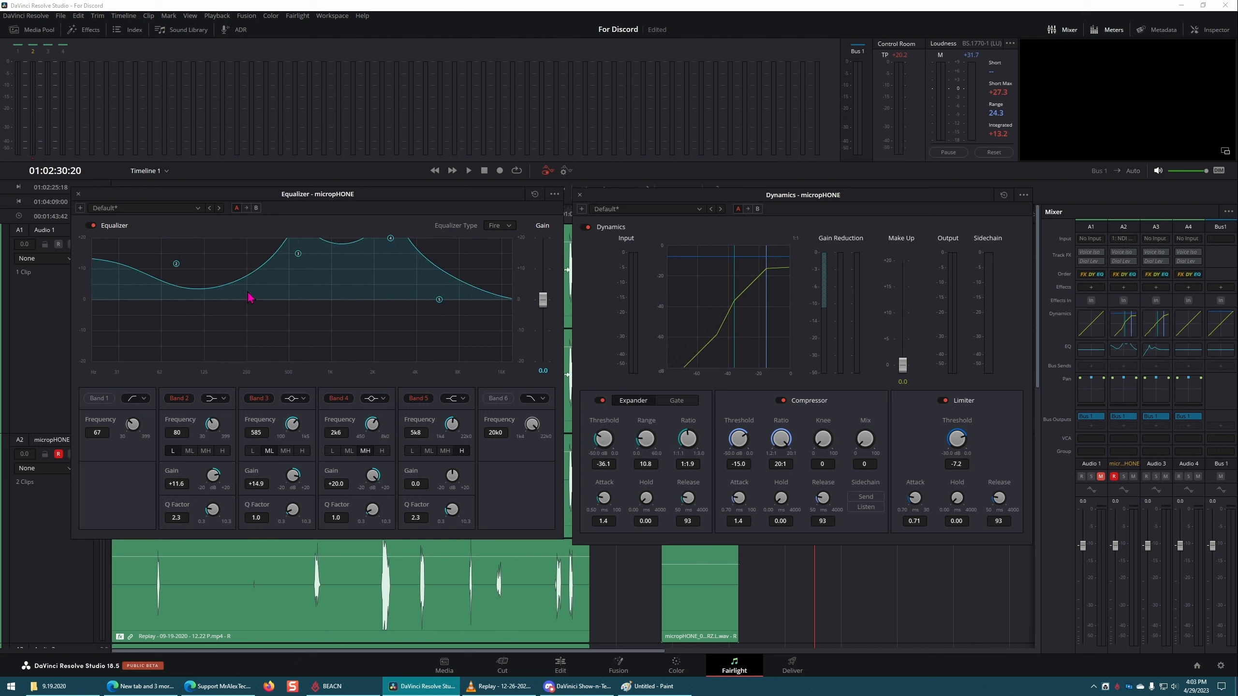
Step: Save the dynamics settings as a new preset named tEST PRESET and check it in the preset list
click(581, 210)
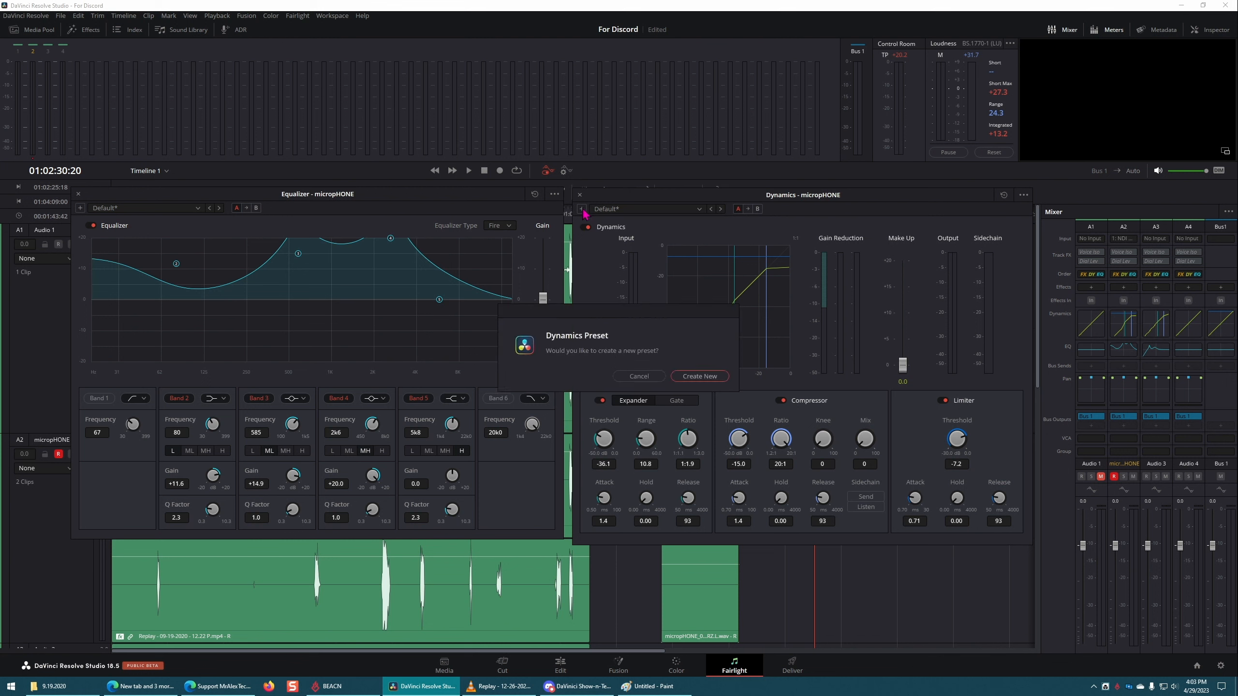
click(701, 376)
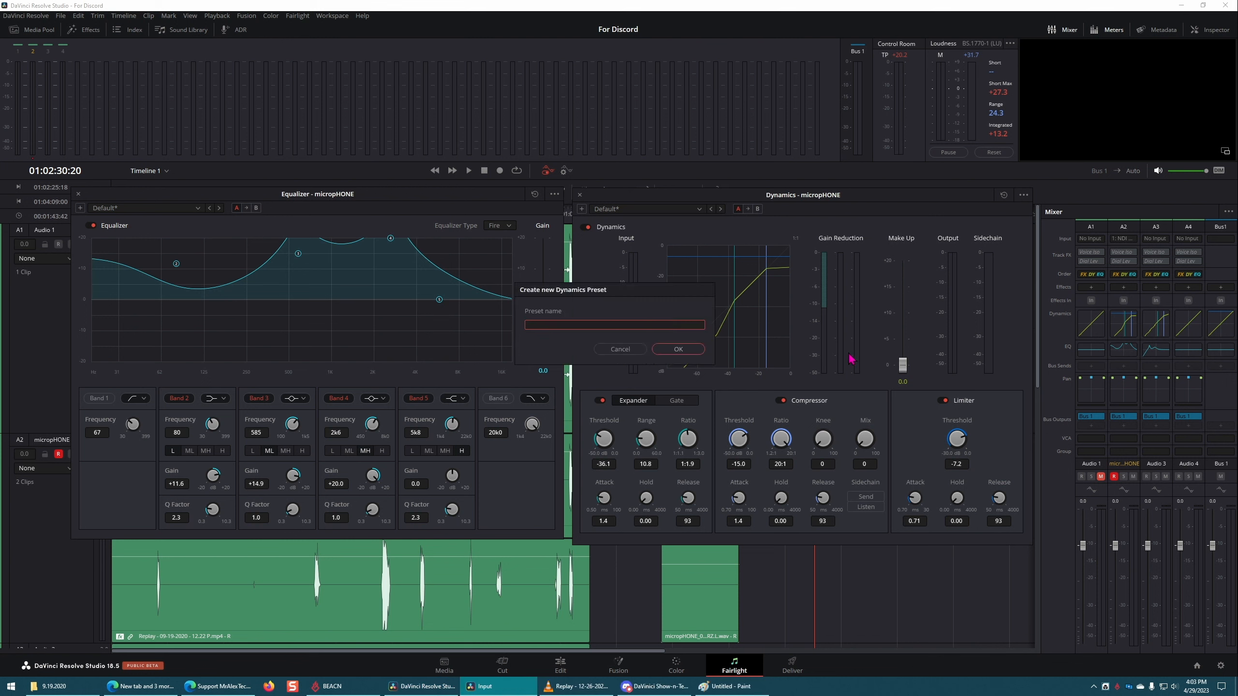
key(Return)
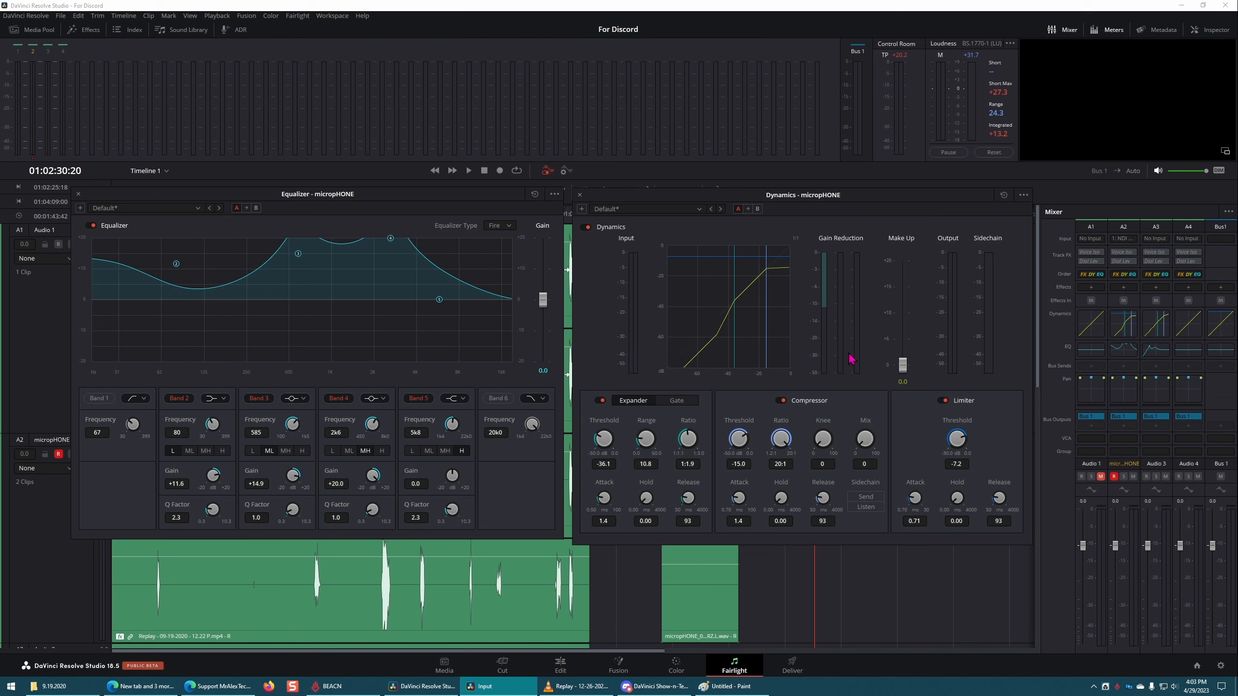
click(699, 209)
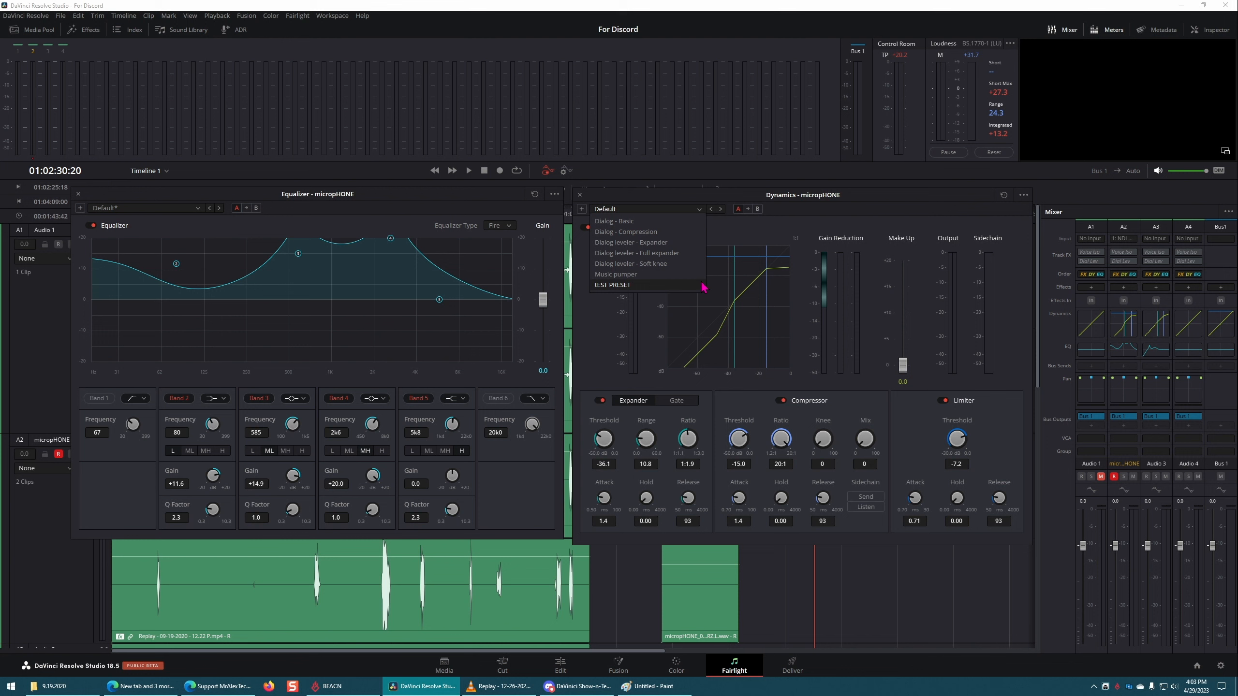
click(958, 217)
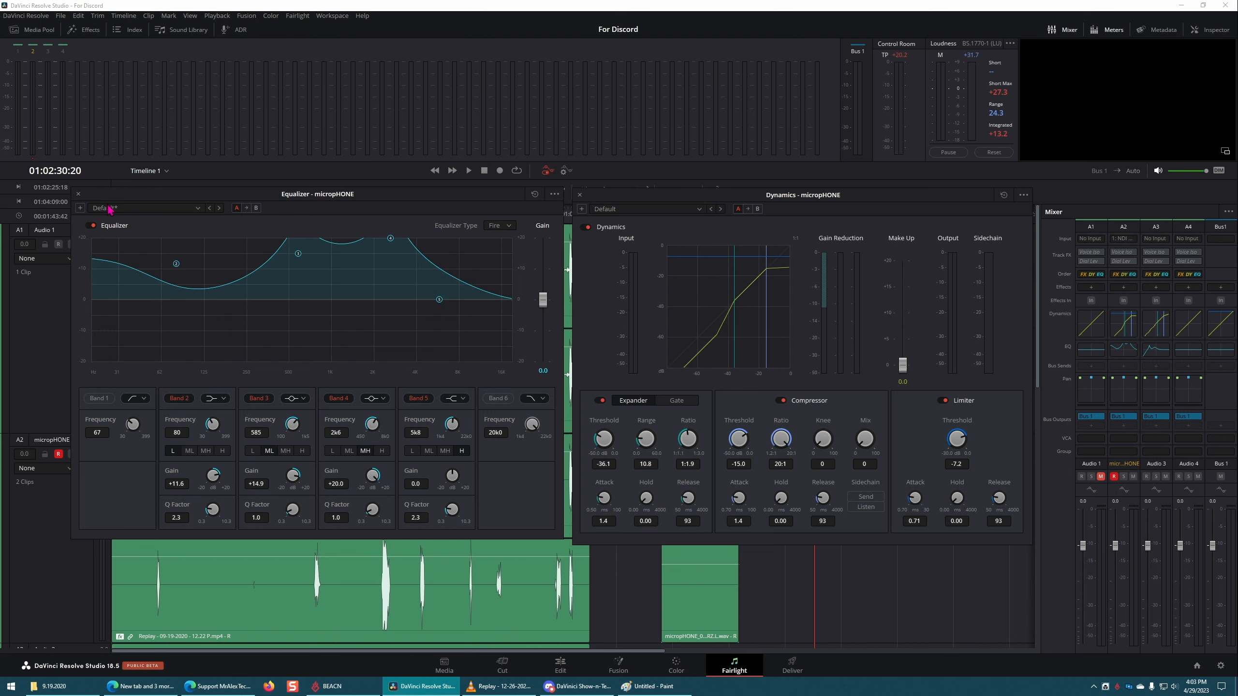
Step: Save the equalizer settings as a new preset named tEST and check it in the preset list
click(80, 208)
click(716, 378)
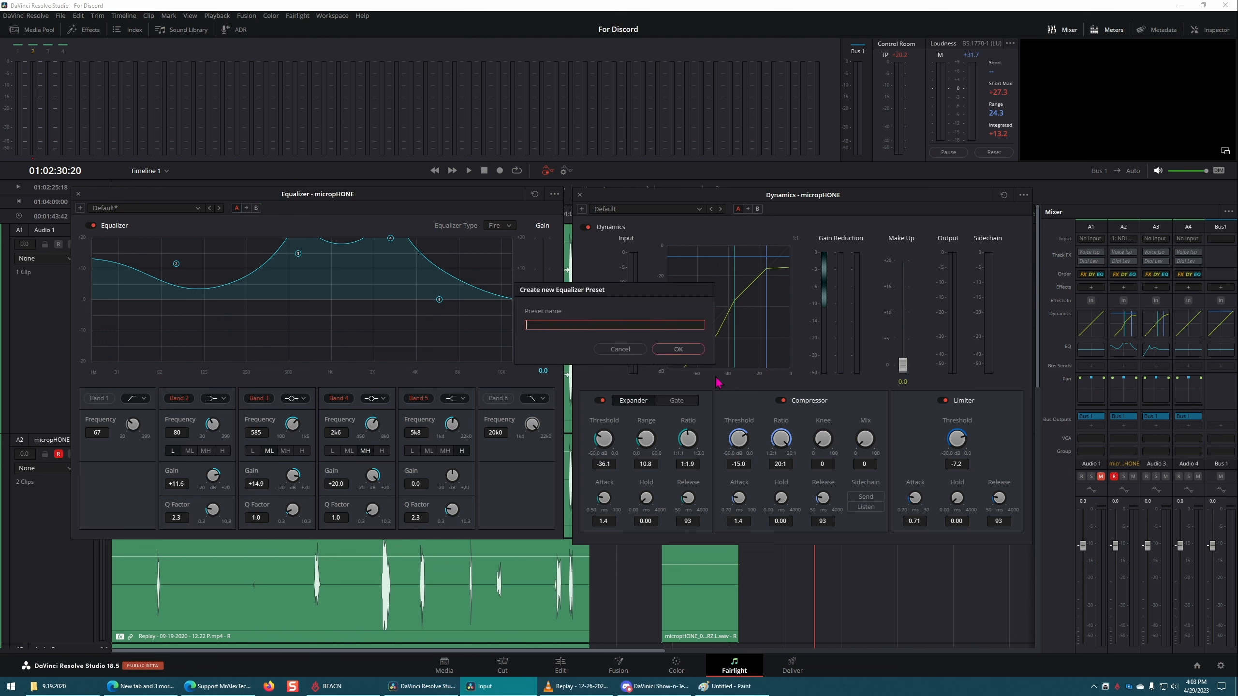
key(Escape)
click(199, 209)
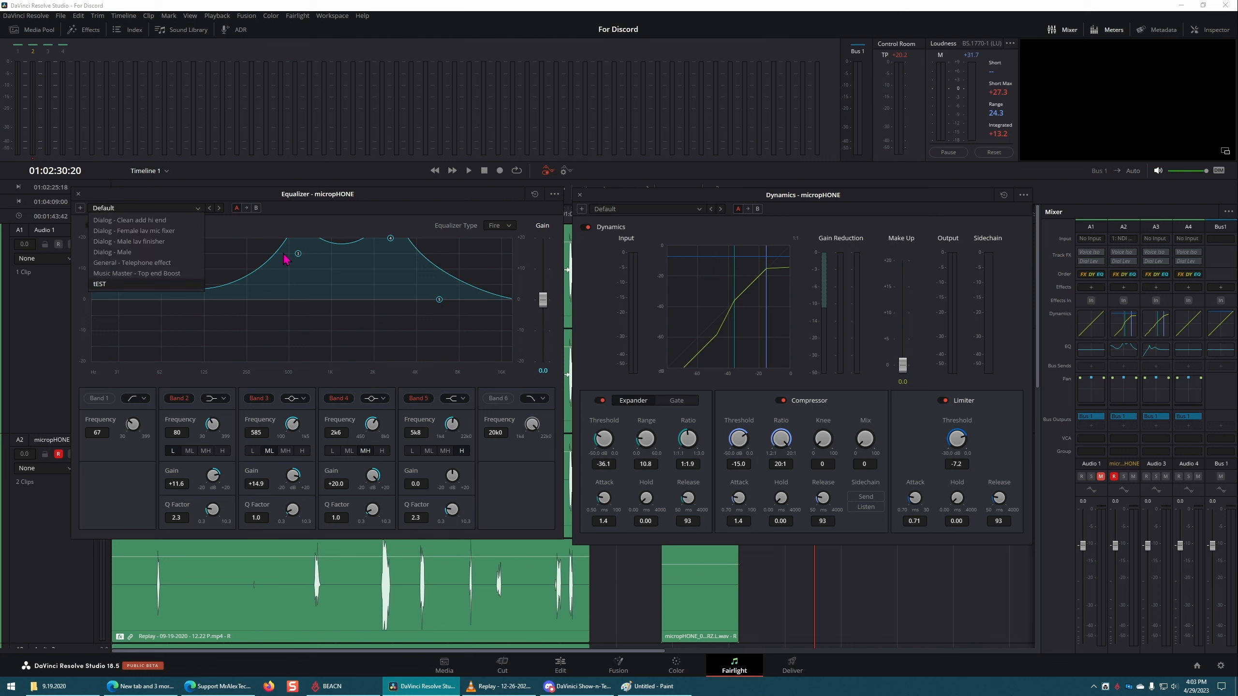
click(451, 209)
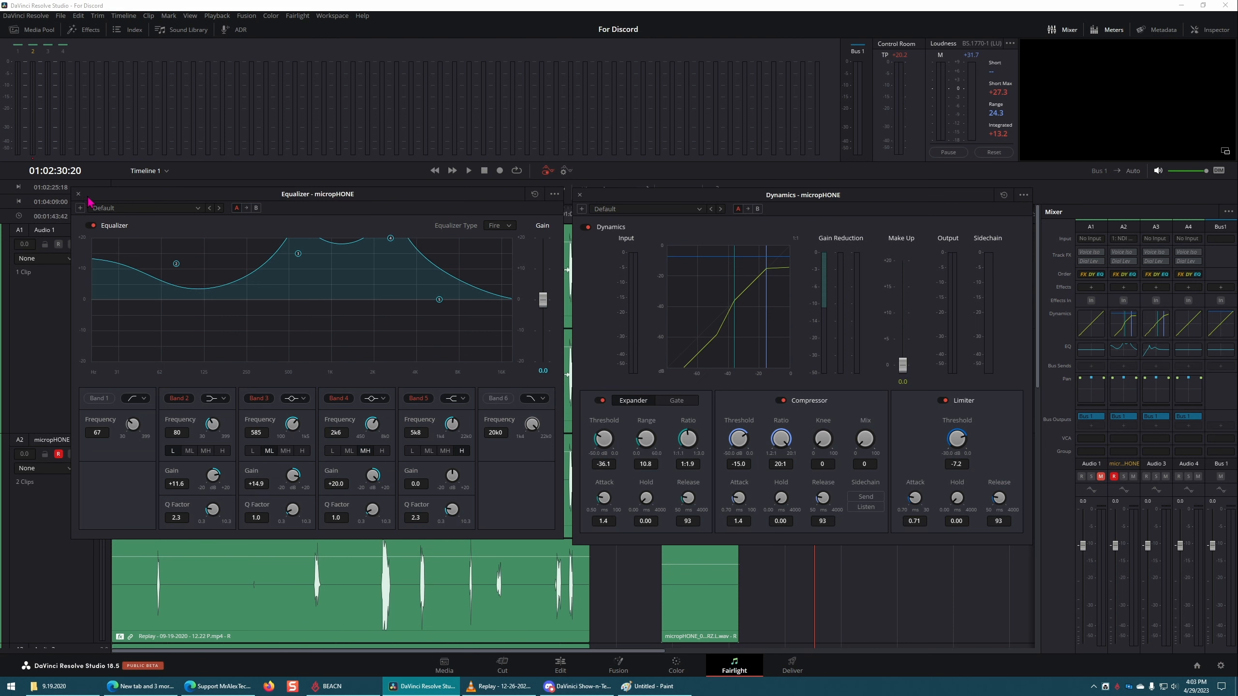
Step: Close the Dynamics and Equalizer windows and switch to the Edit page with the playhead at about 01:00:36:20
click(579, 194)
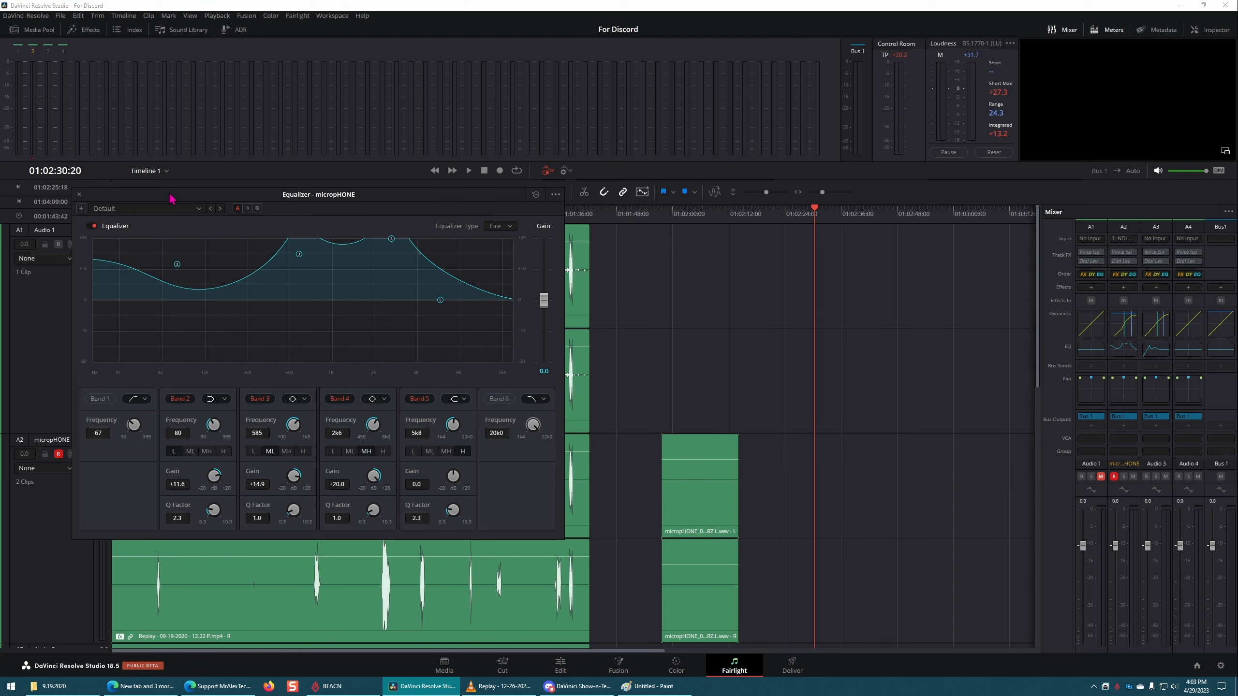
click(79, 194)
click(560, 665)
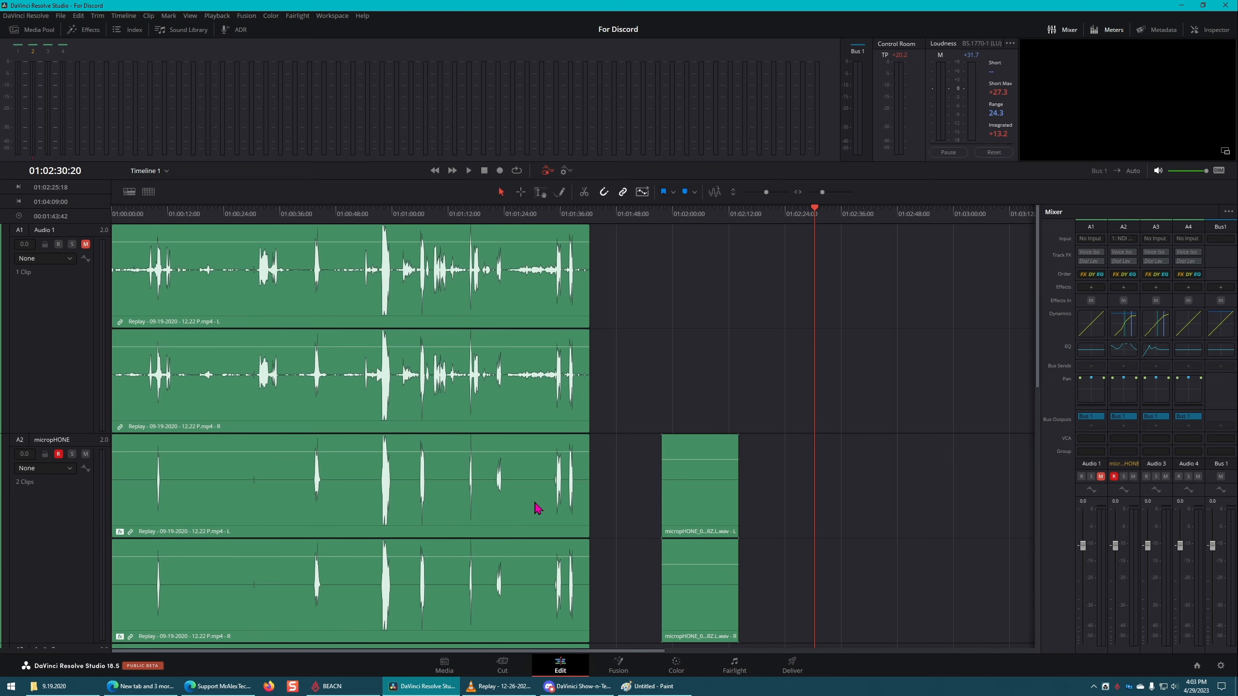
click(415, 441)
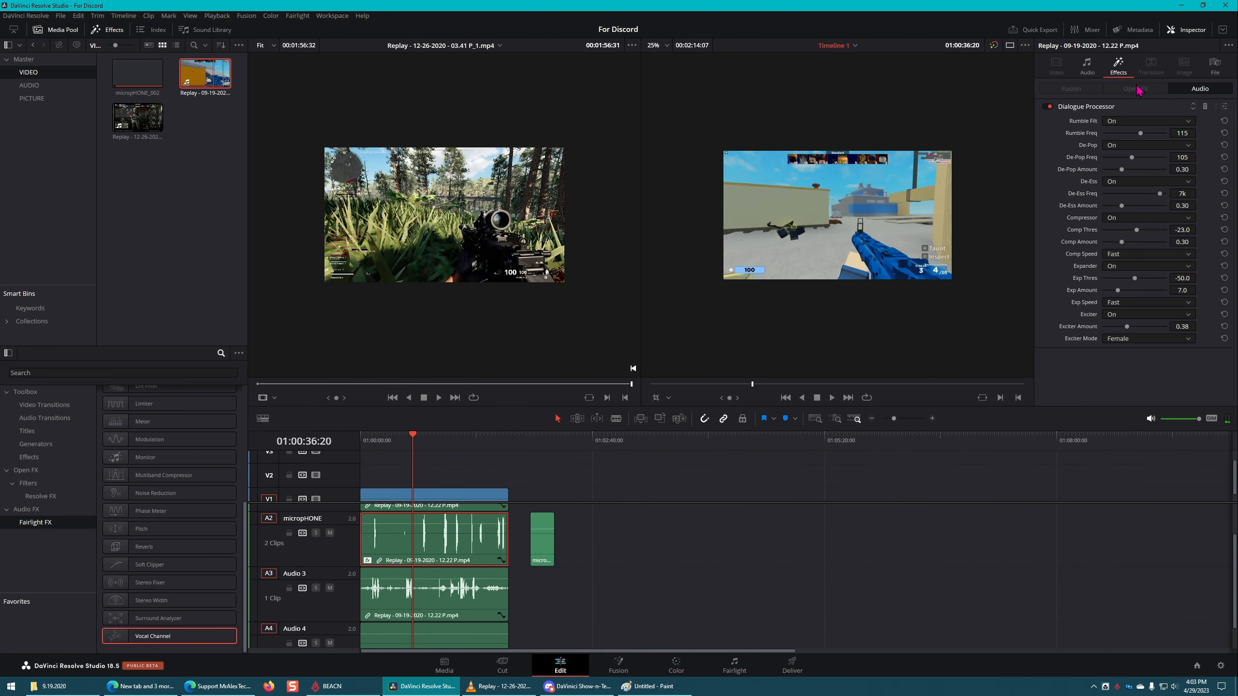
Step: Examine the inspector settings of the Audio 3 and Audio 4 clips and the effects on the micropHONE clip
click(471, 595)
click(633, 583)
alt+click(466, 601)
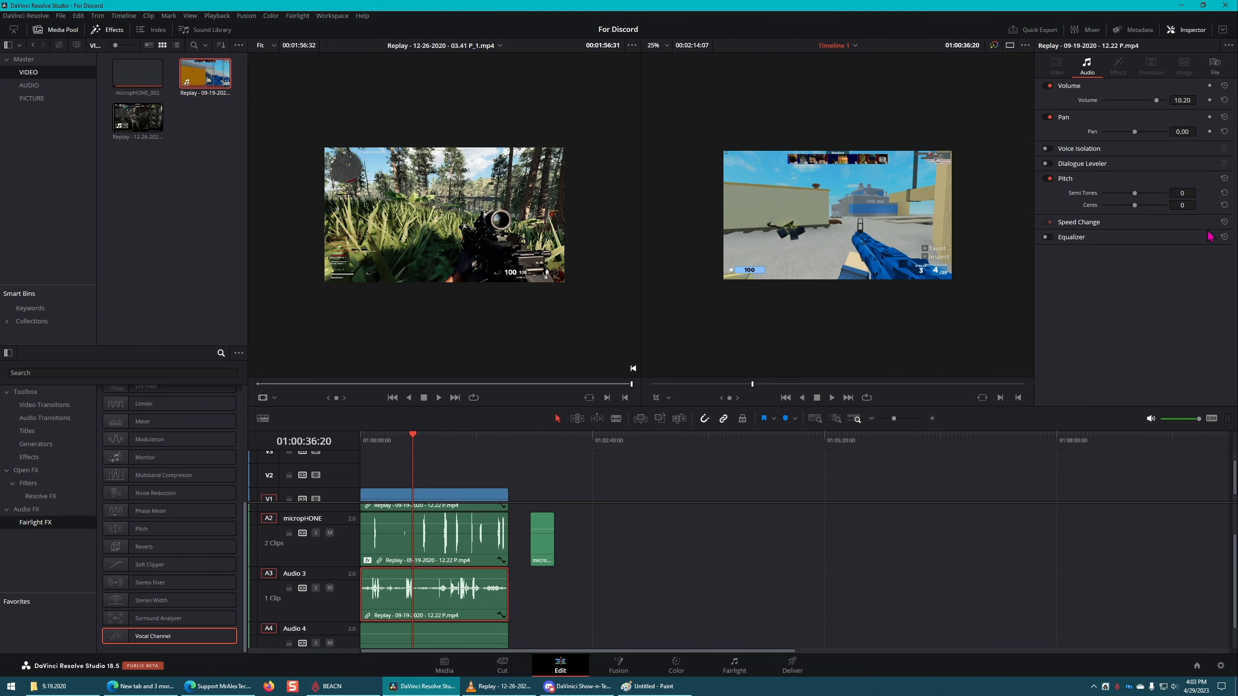
scroll(546, 537, down, 2)
alt+click(455, 630)
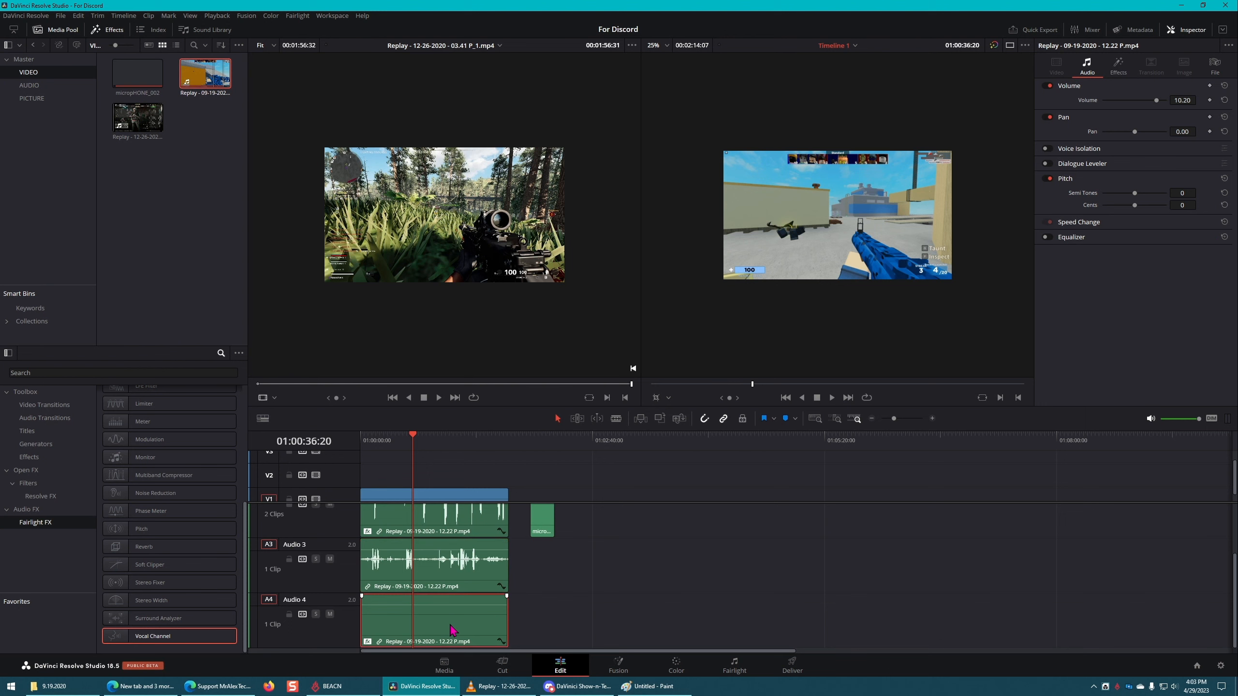
scroll(463, 617, up, 4)
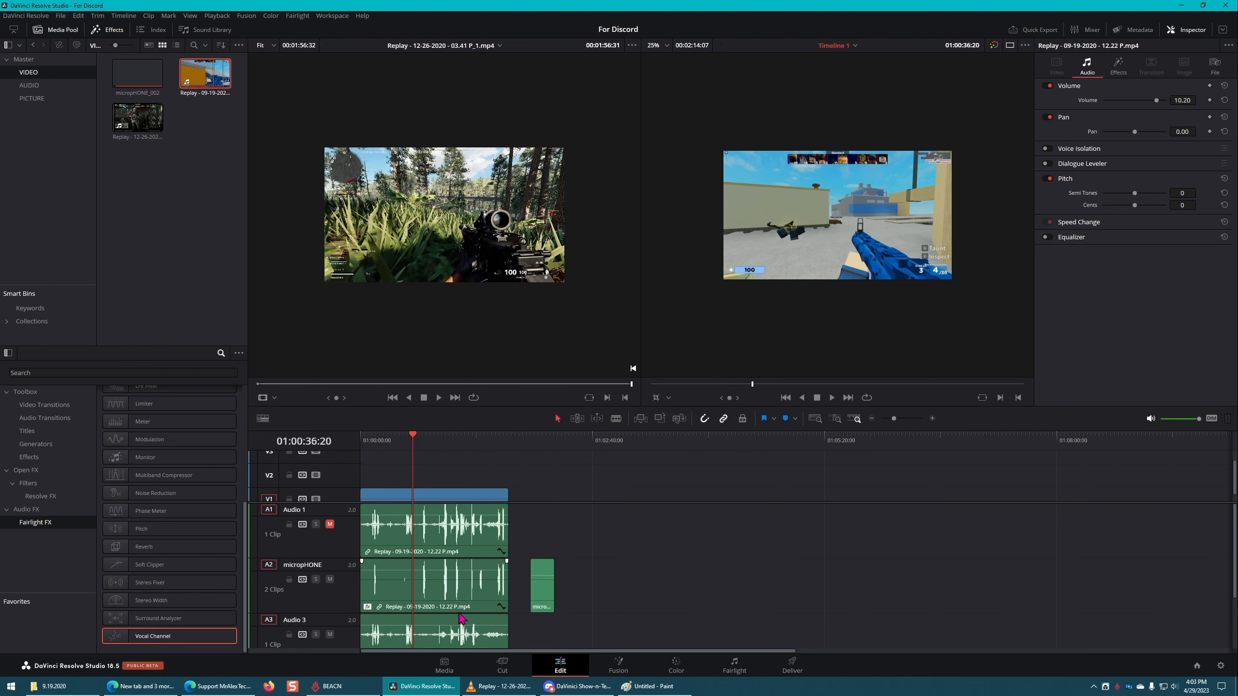
alt+click(455, 594)
click(1129, 67)
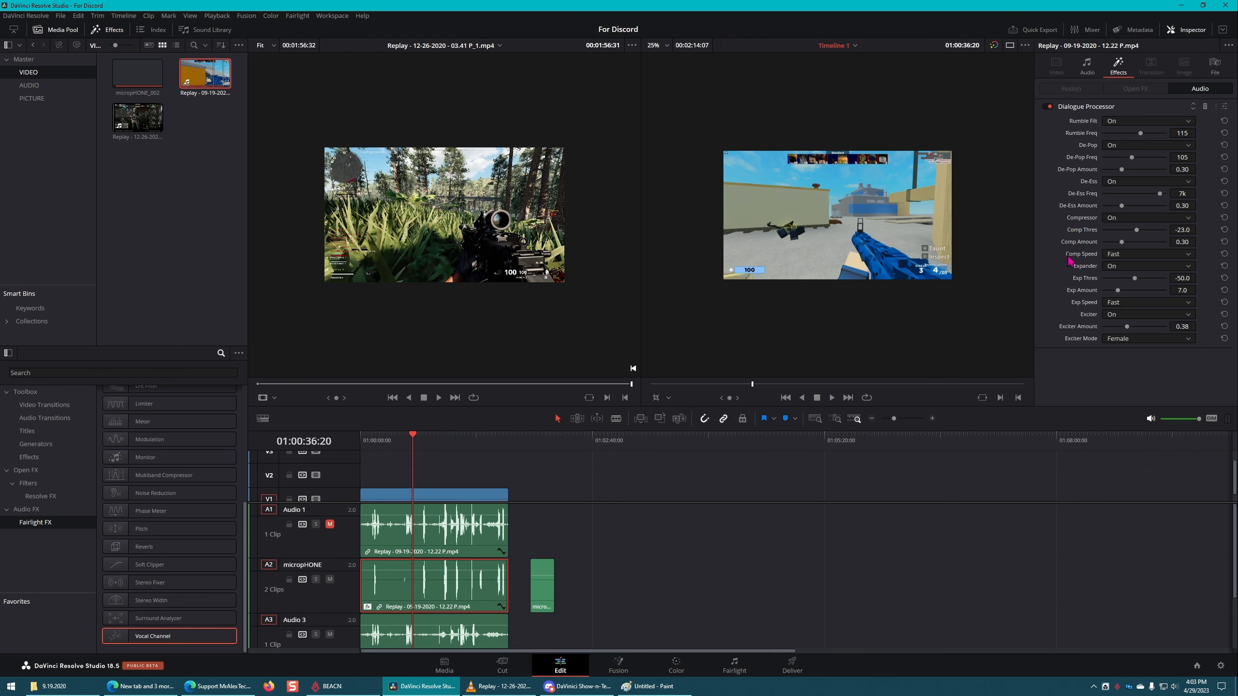
Step: Show the mixer beside the timeline and widen it to fit the strips of all four audio tracks
click(1087, 30)
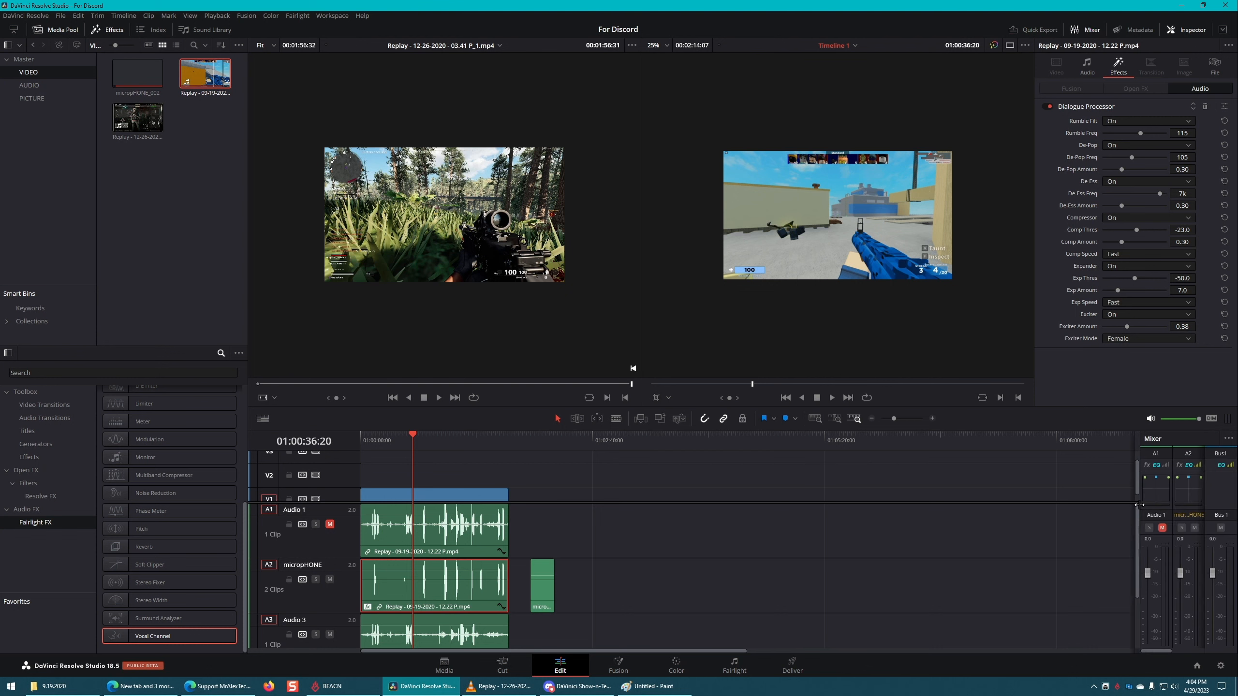
drag(1138, 505, 927, 503)
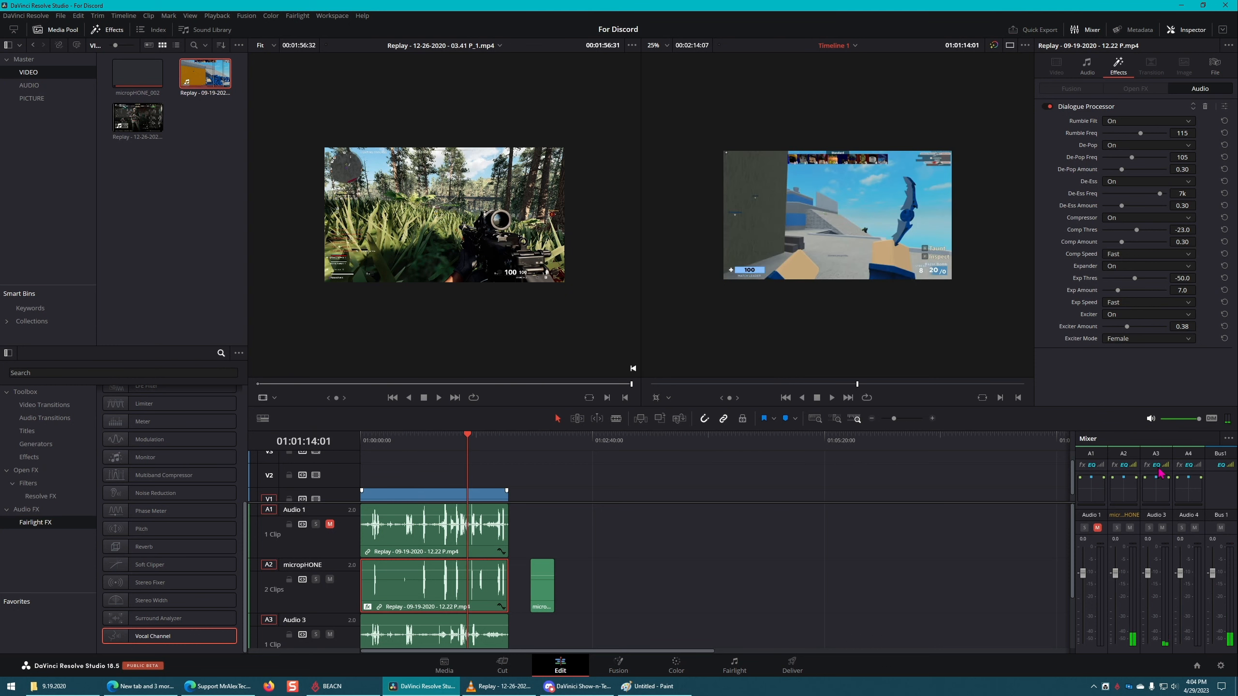
right_click(1156, 457)
click(1007, 476)
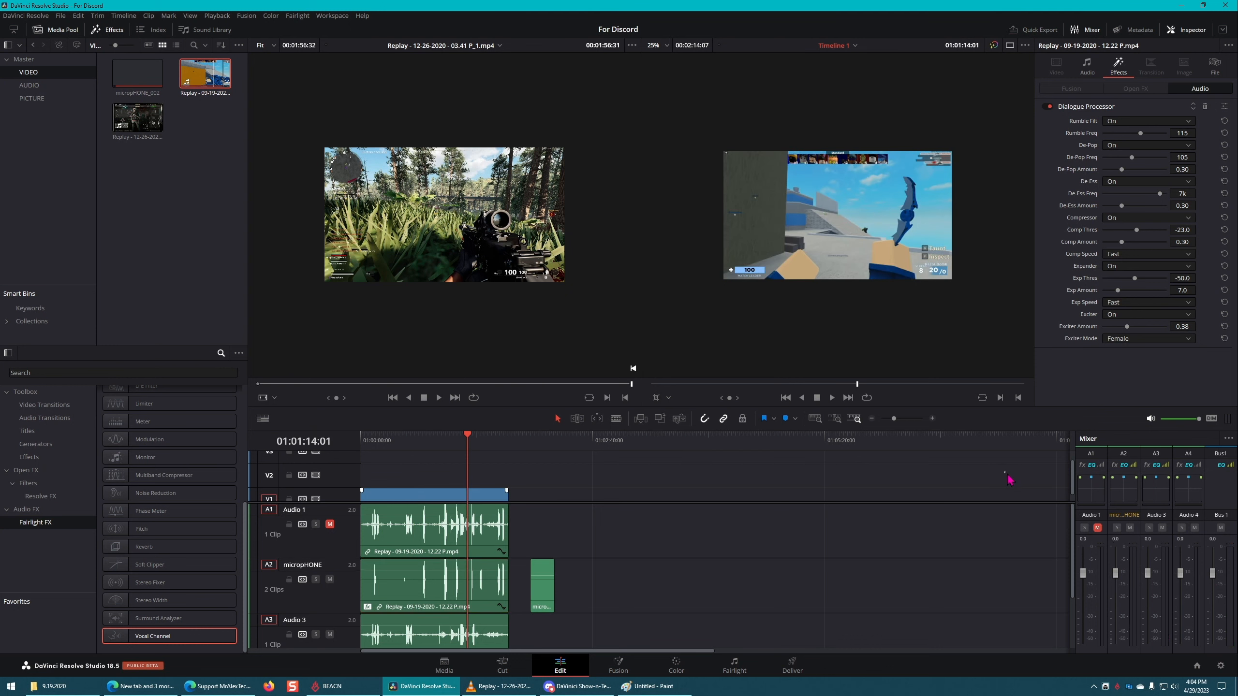
Step: View the Audio 3 pan controls from the mixer, close them, and slightly reduce the timeline area's height
double_click(1160, 491)
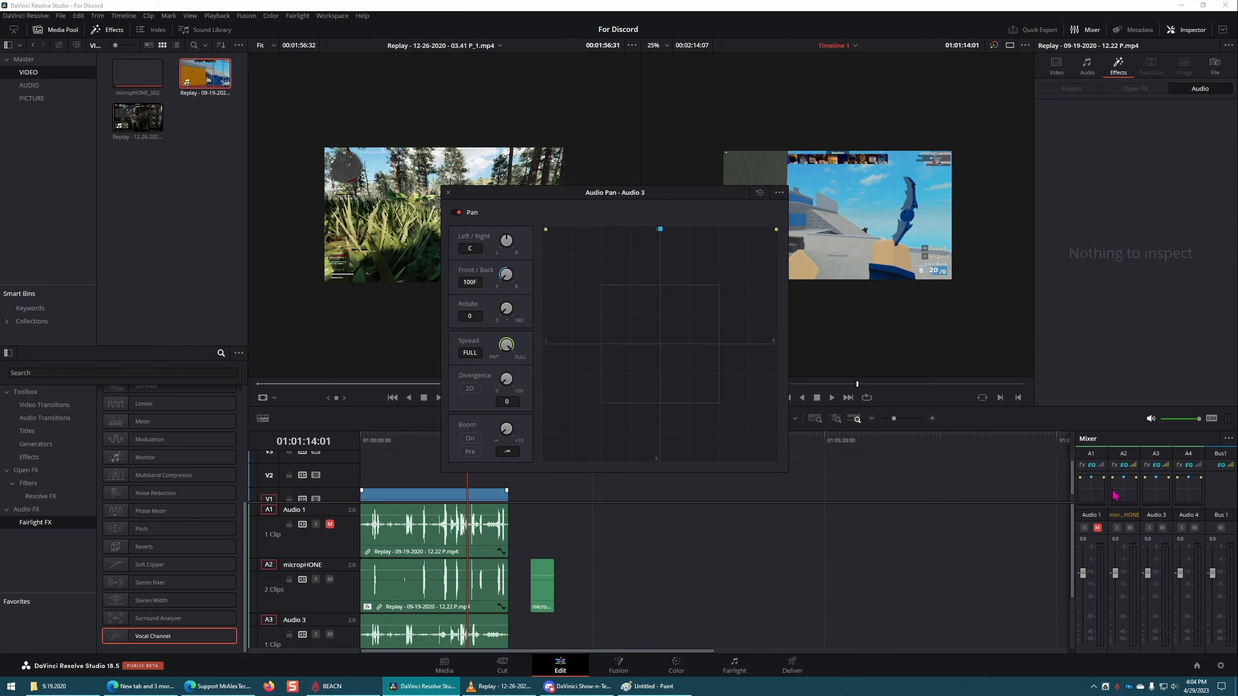
double_click(1182, 496)
click(1042, 414)
mouse_move(1043, 429)
mouse_down()
mouse_move(1039, 218)
mouse_move(1033, 434)
mouse_up()
Step: Switch the mixer display to Meters and back to Mixer
click(1229, 448)
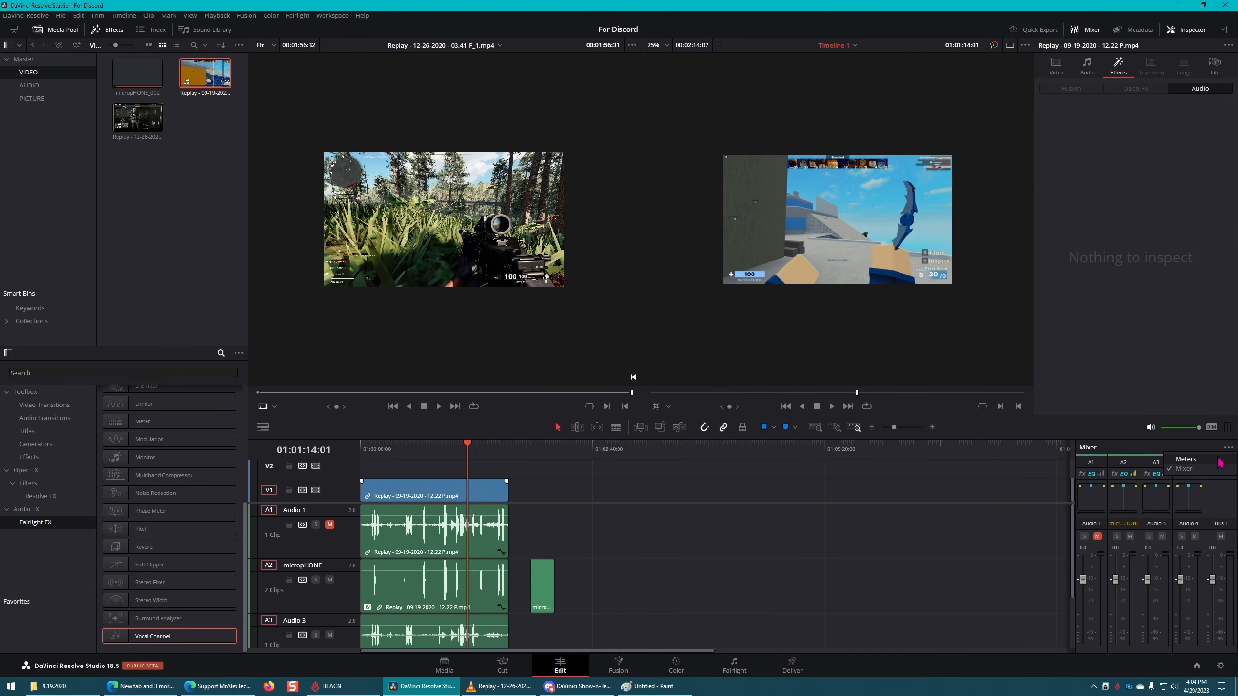
click(1216, 461)
click(1229, 448)
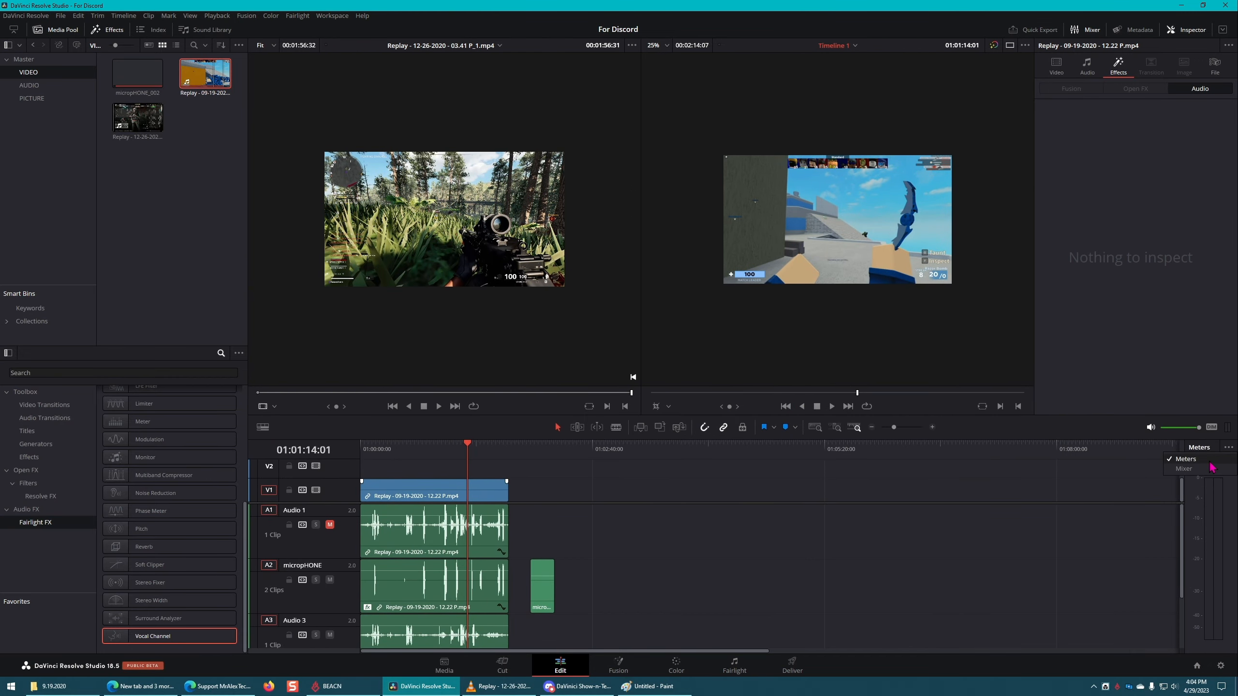
click(1216, 476)
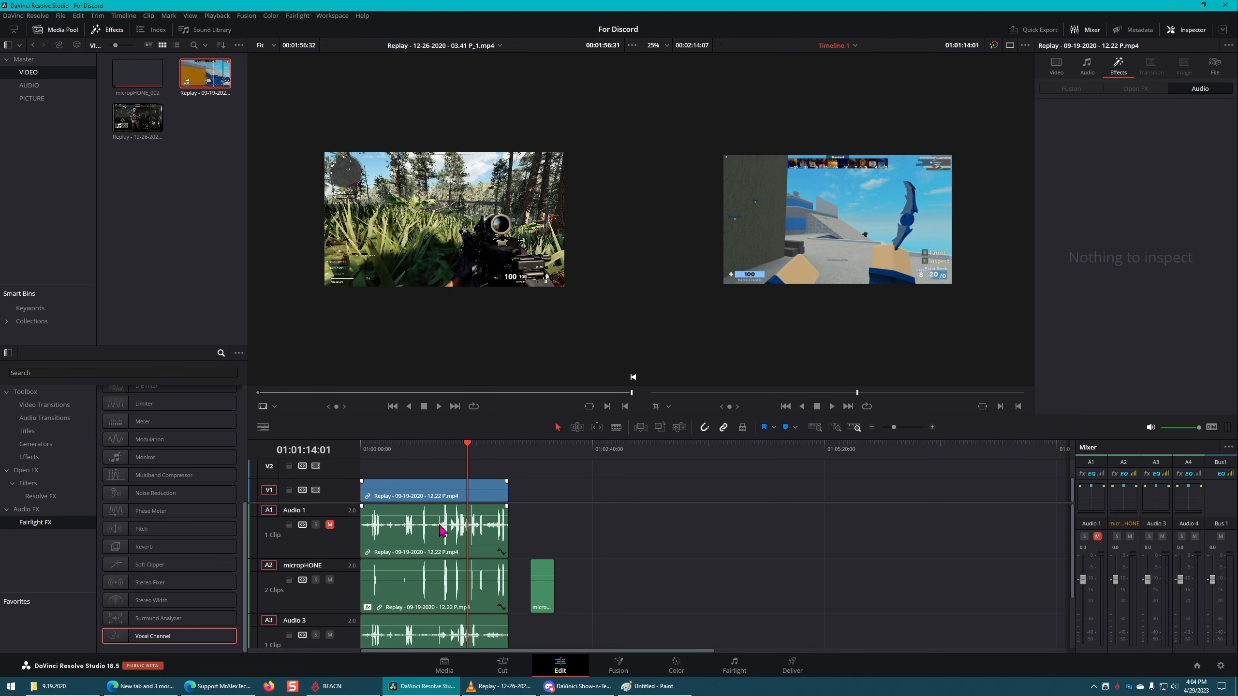
Step: Add volume keyframes to the Audio 1 replay clip, adjust the level between them, and select the linked clips
drag(438, 517, 441, 519)
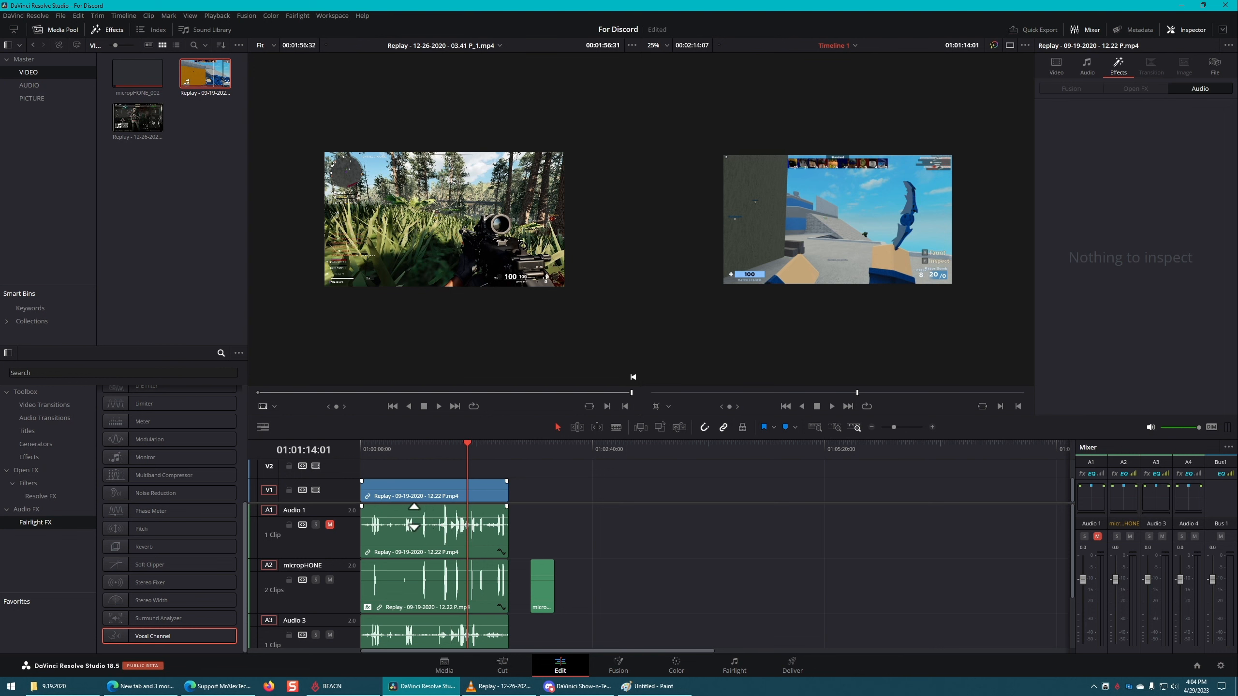
click(455, 518)
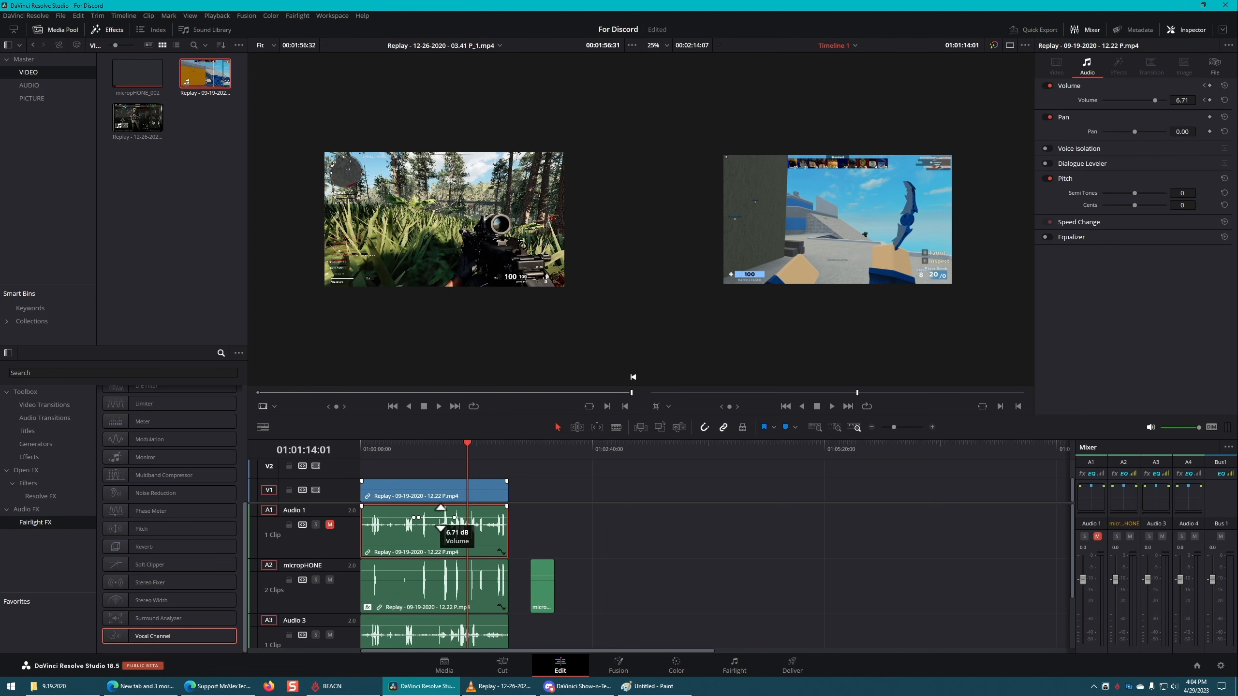
drag(440, 518, 441, 515)
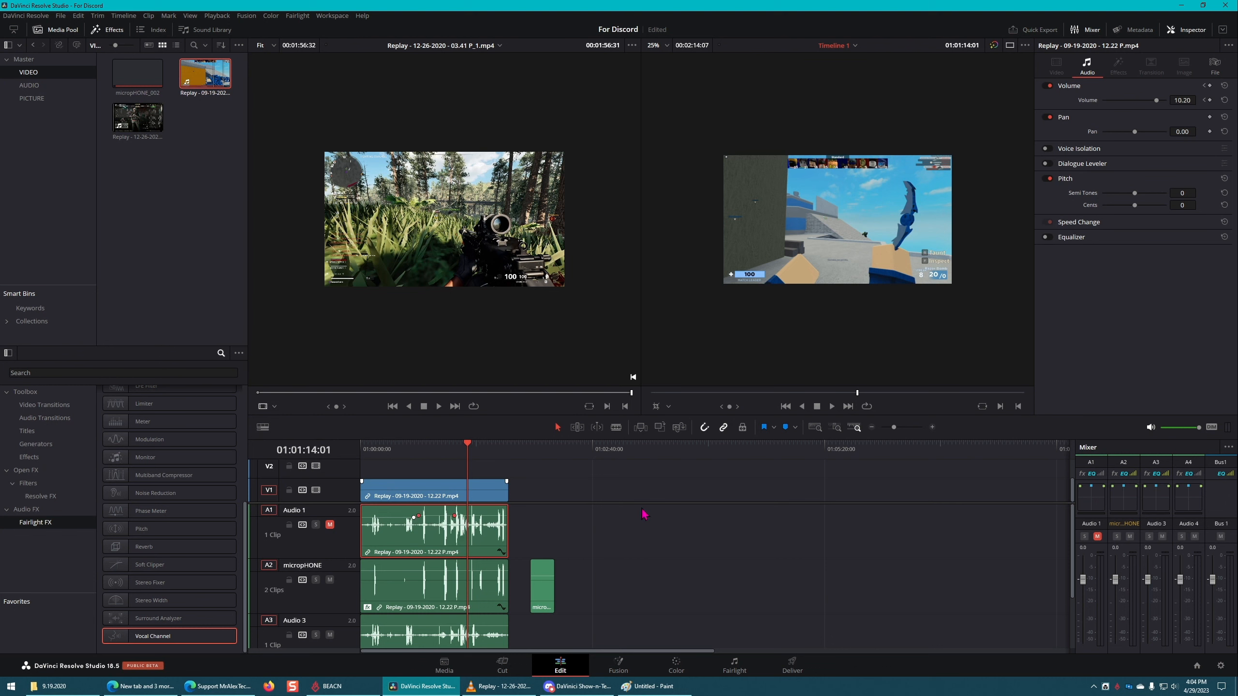
click(451, 496)
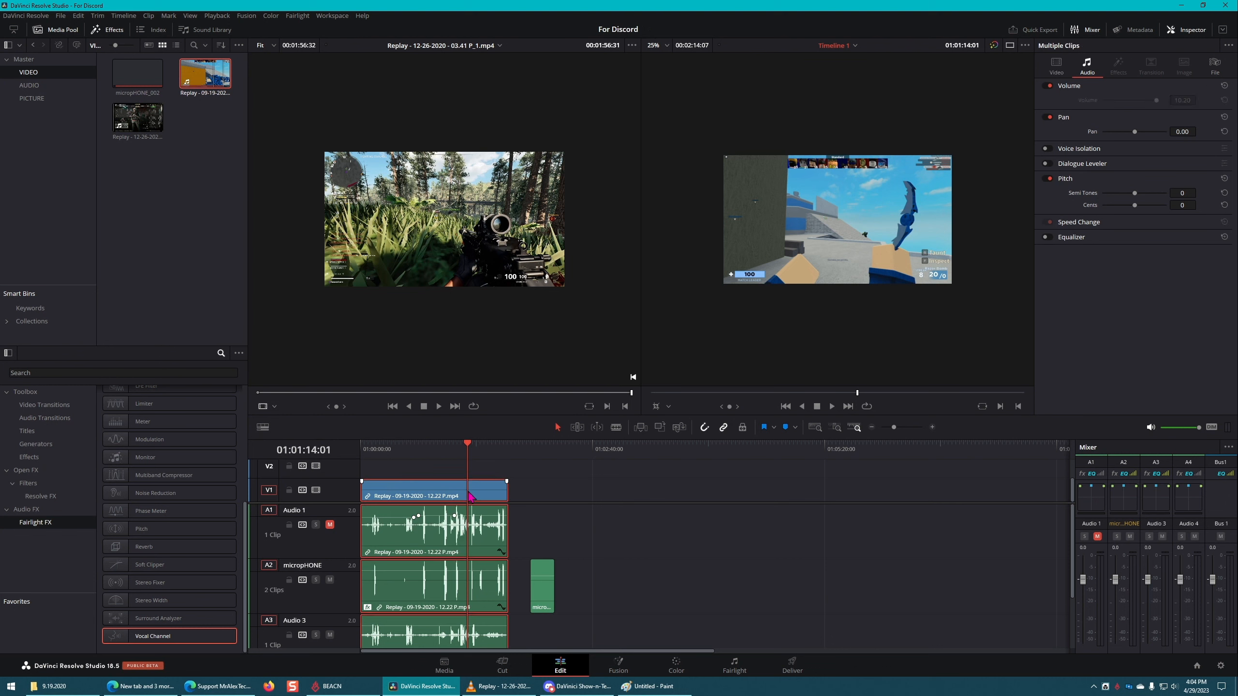
Step: Duplicate the Replay clip with its linked audio and place the copy directly after the original on the timeline
click(652, 485)
alt+drag(422, 491, 562, 489)
key(ctrl+z)
click(580, 482)
scroll(585, 536, up, 3)
click(679, 580)
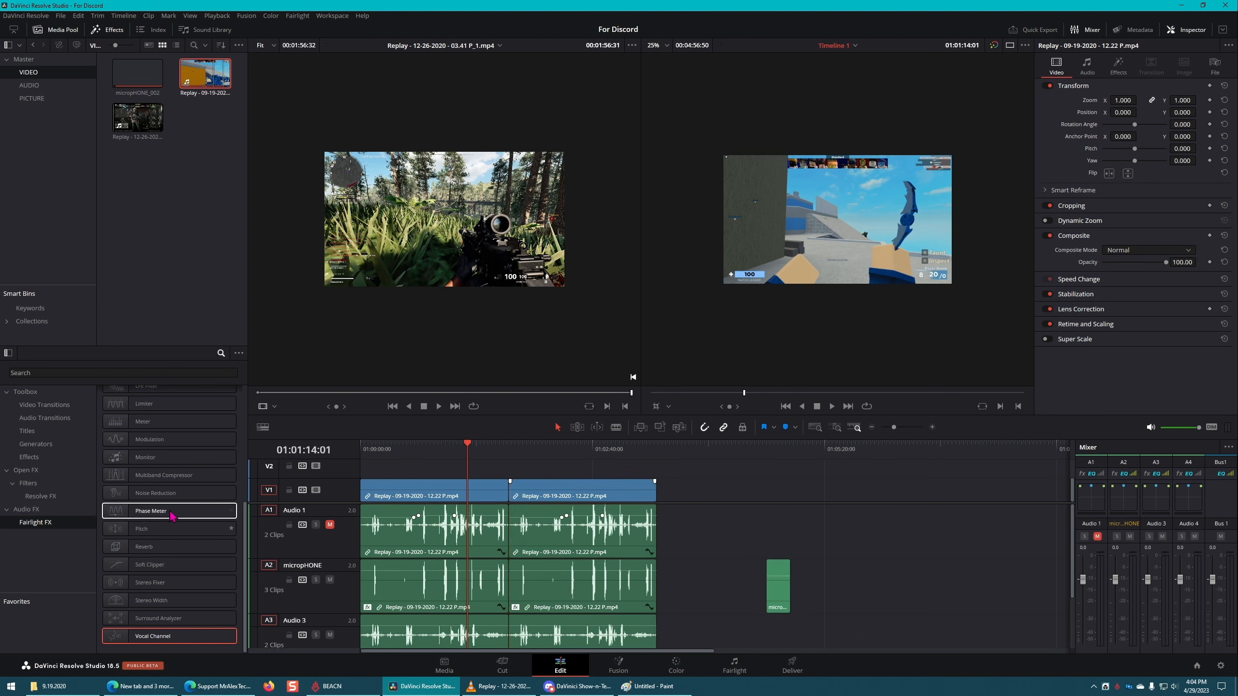
Step: Try to apply the Modulation effect to the second microphone-track clip and view that clip's audio effect settings
click(166, 442)
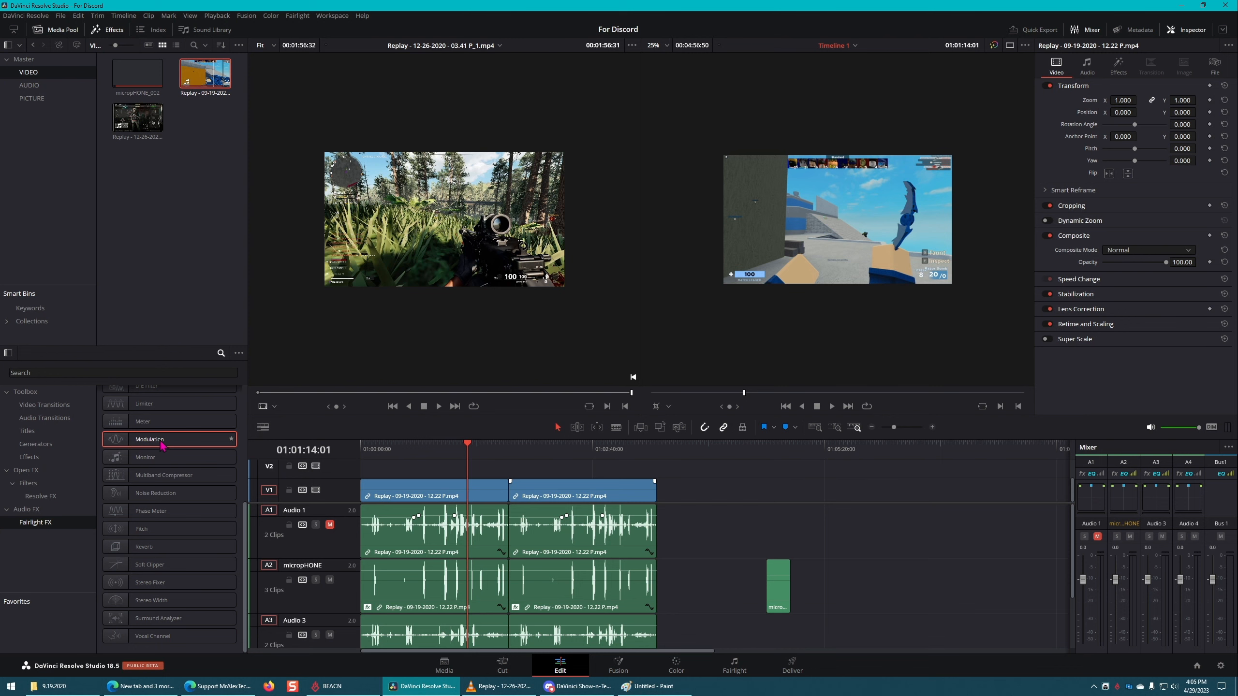
drag(163, 445, 561, 587)
click(1120, 68)
click(1205, 106)
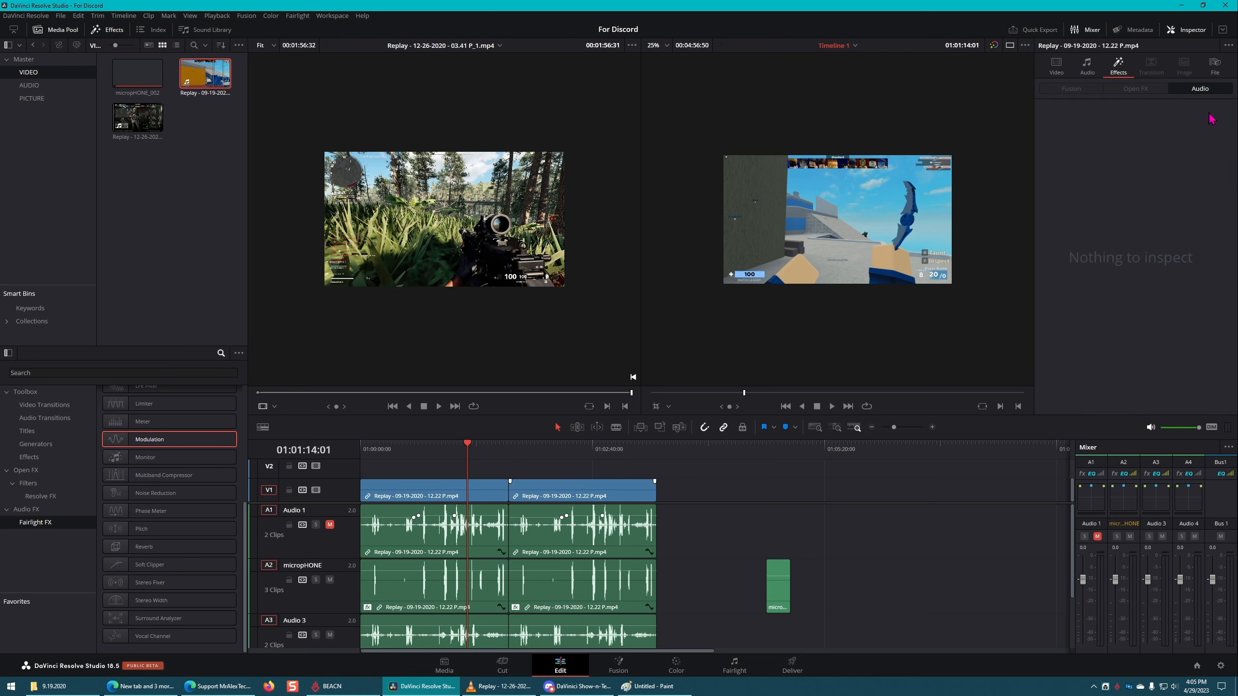
click(545, 587)
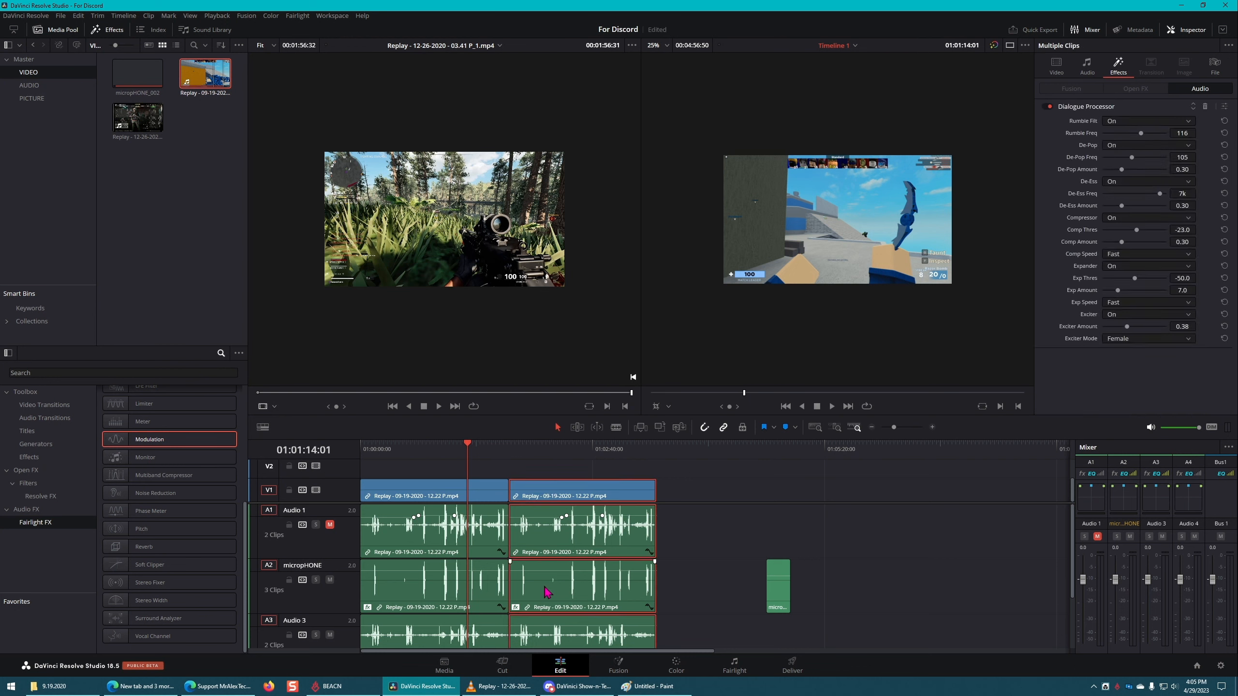
scroll(675, 550, down, 2)
scroll(675, 550, up, 2)
Step: Delete the audio effect from the first microphone-track clip and the Multiband Compressor from the first Audio 4 clip
click(409, 591)
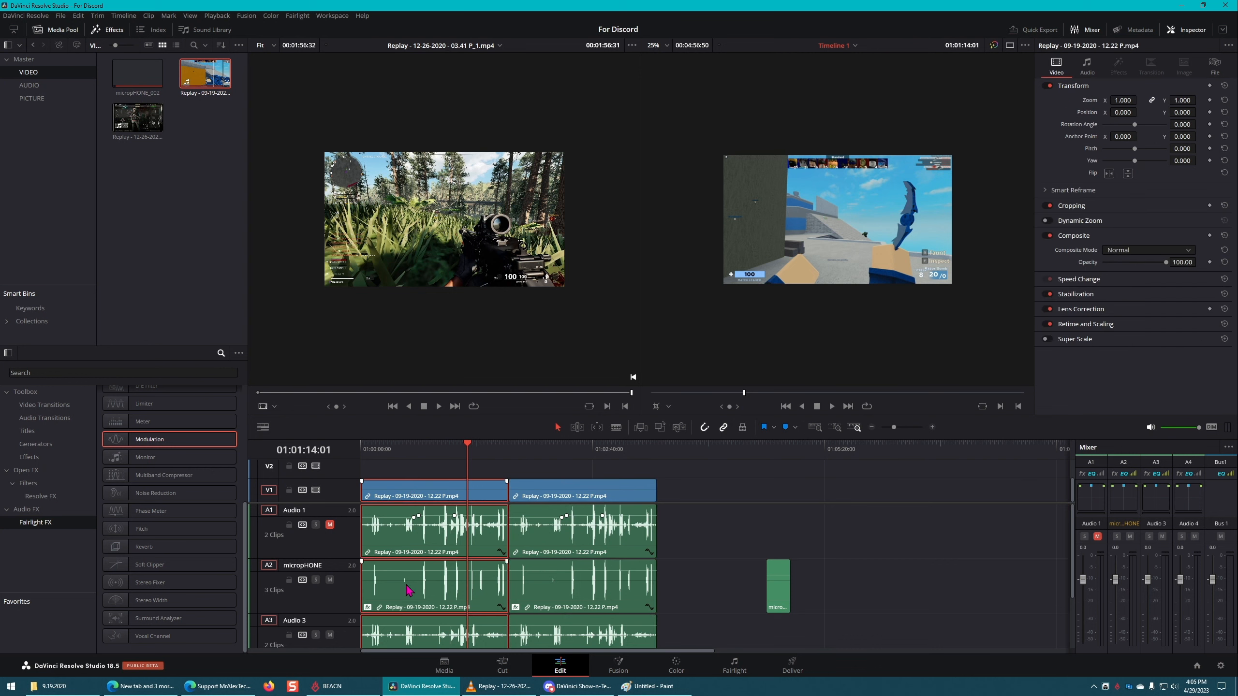
click(1119, 66)
click(1209, 107)
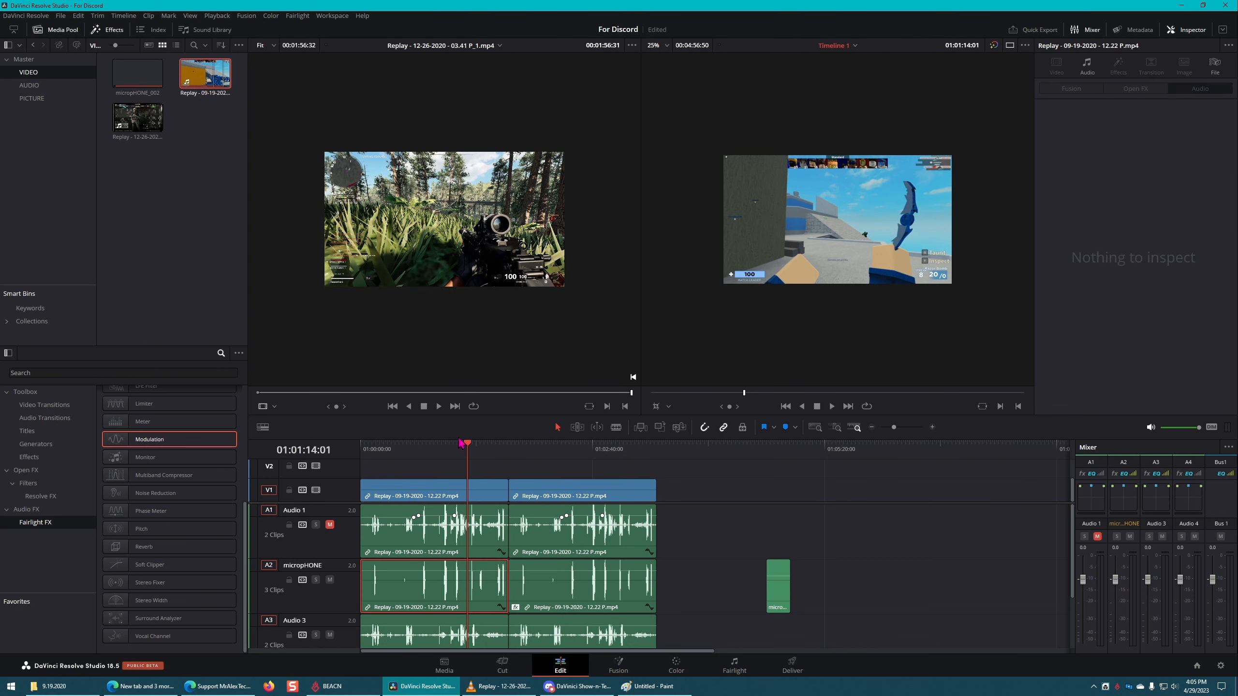
scroll(441, 527, down, 3)
click(437, 631)
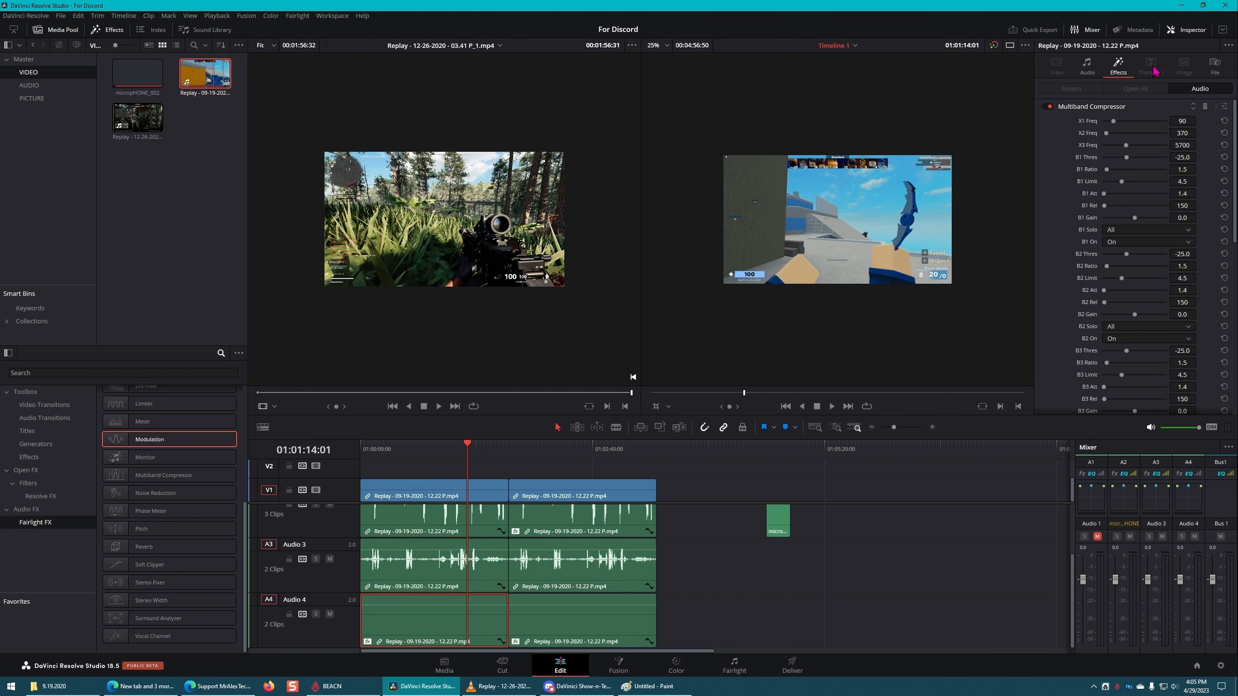
click(1206, 107)
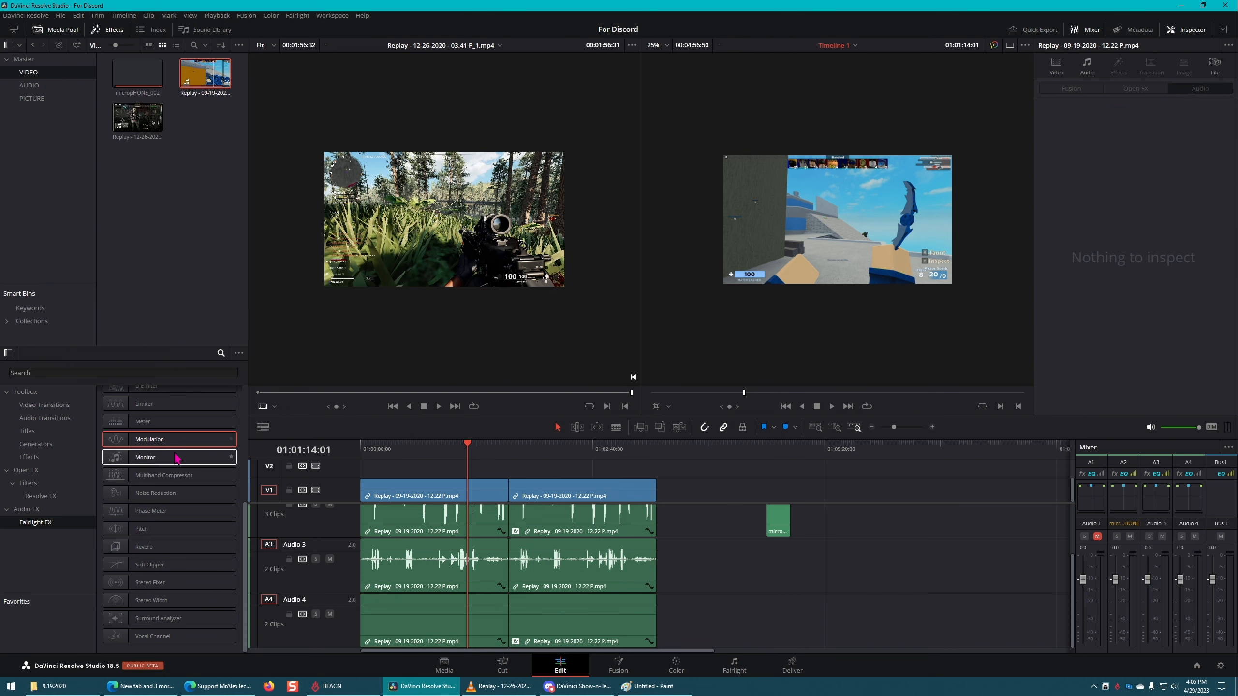
Step: Apply Modulation to the first Audio 4 clip with frequency phase 90, filter tone 10k and rotation rate 68.1
drag(169, 440, 405, 620)
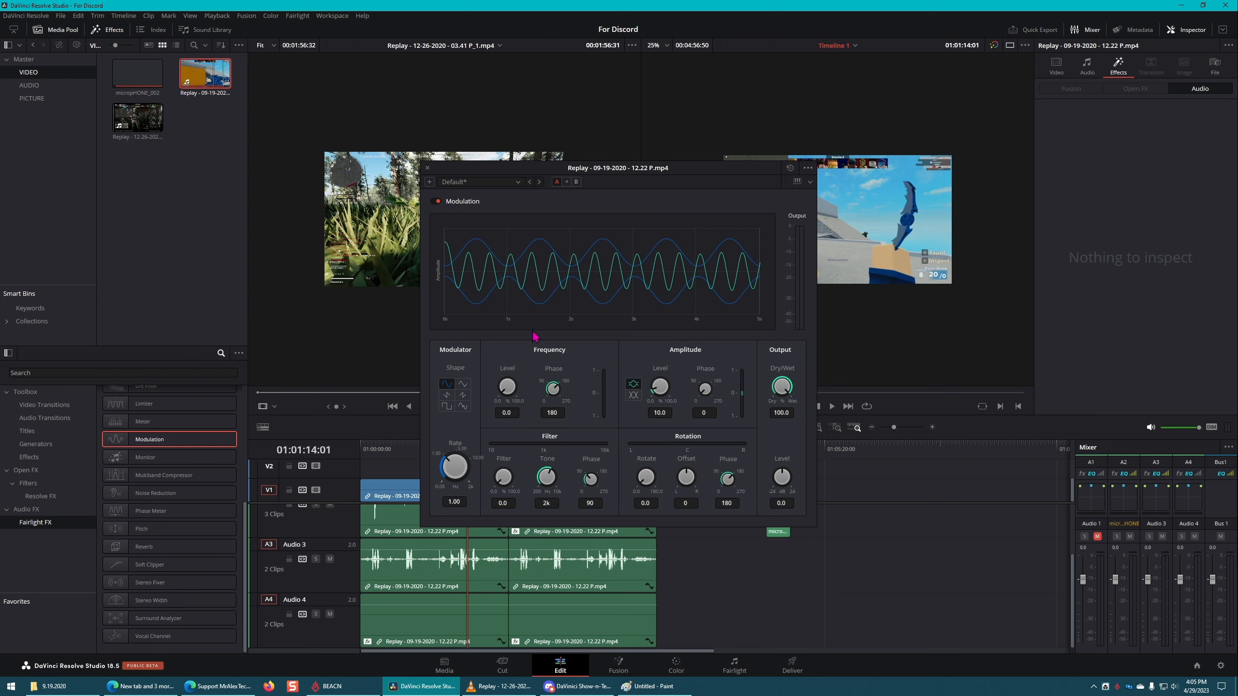
drag(554, 390, 520, 392)
drag(539, 472, 696, 478)
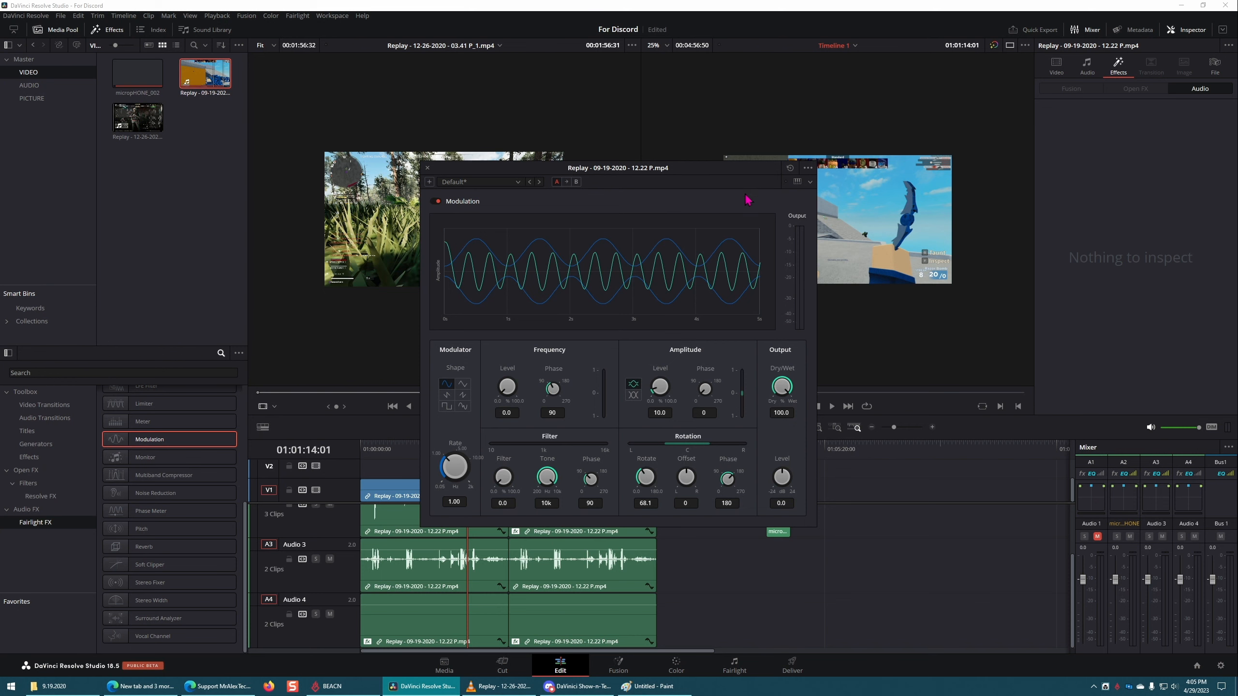
click(427, 167)
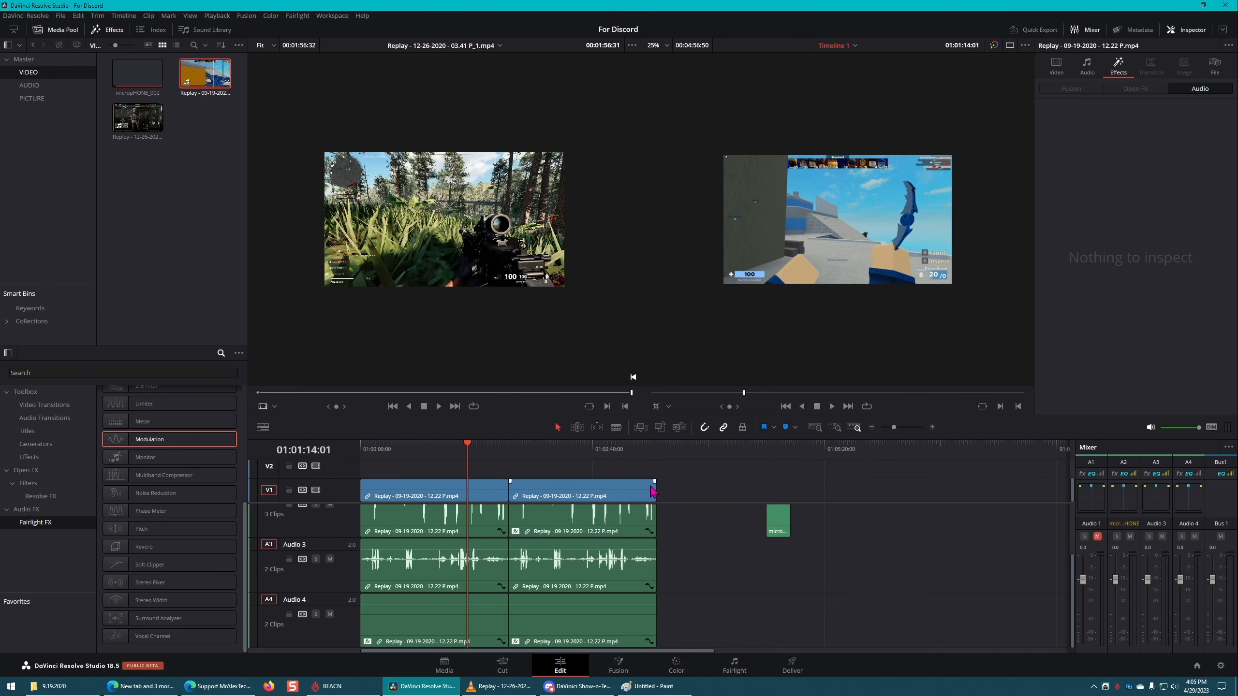
Step: Move the second Replay clip away from the first to leave a gap, and review the first Audio 4 clip's Modulation settings
drag(607, 494, 661, 508)
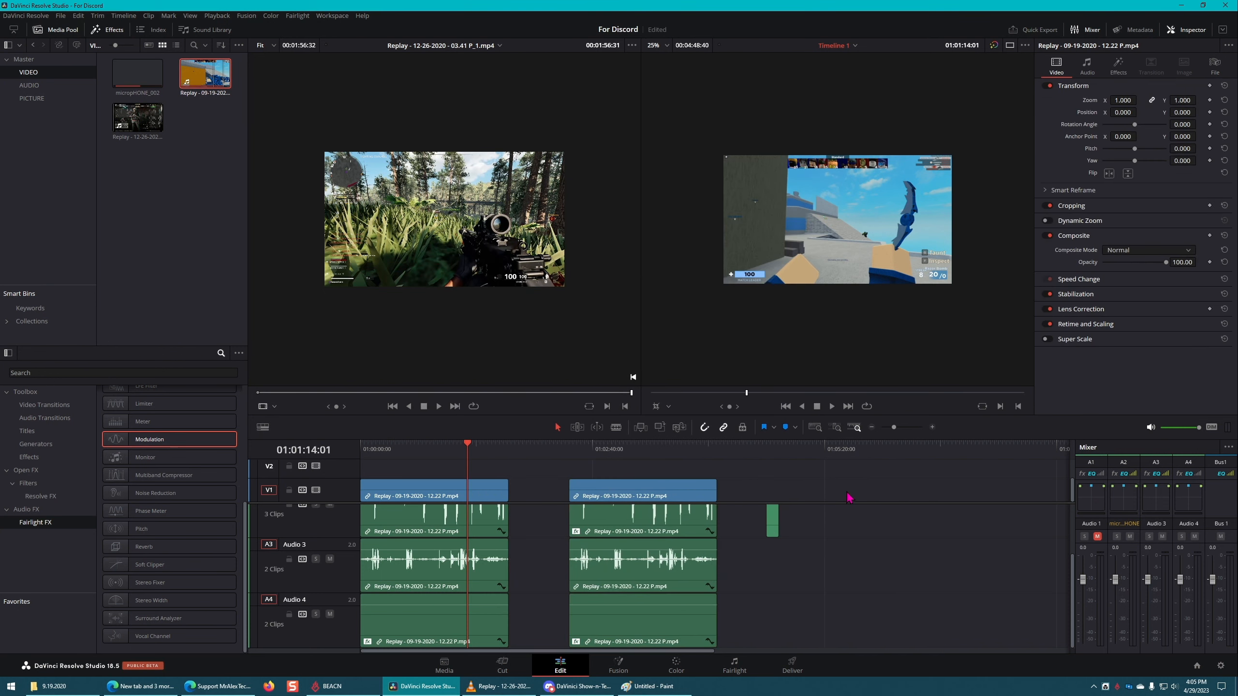
click(432, 620)
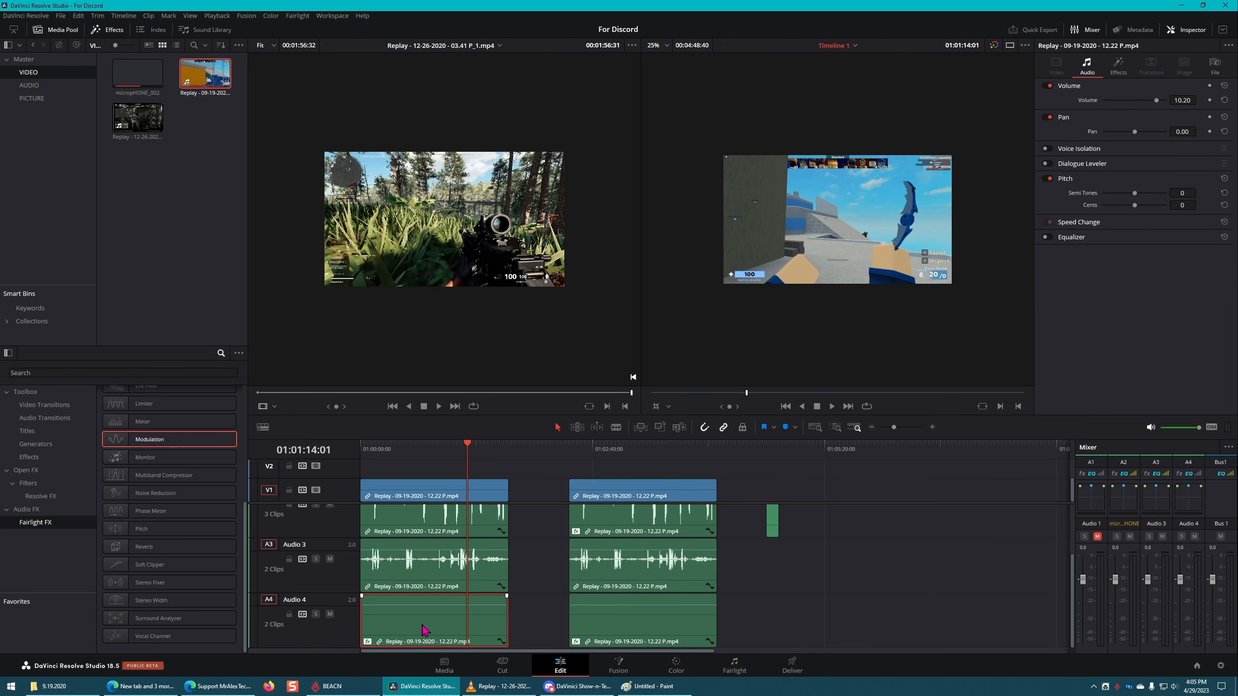
click(1118, 65)
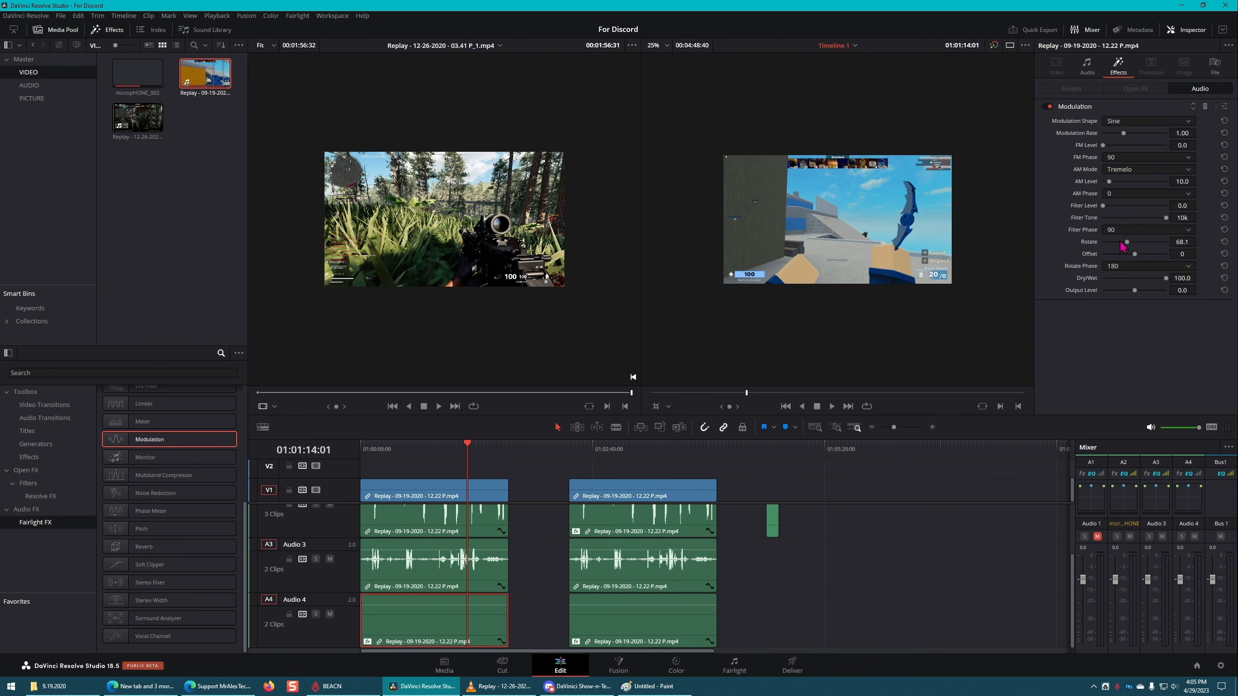
click(1224, 107)
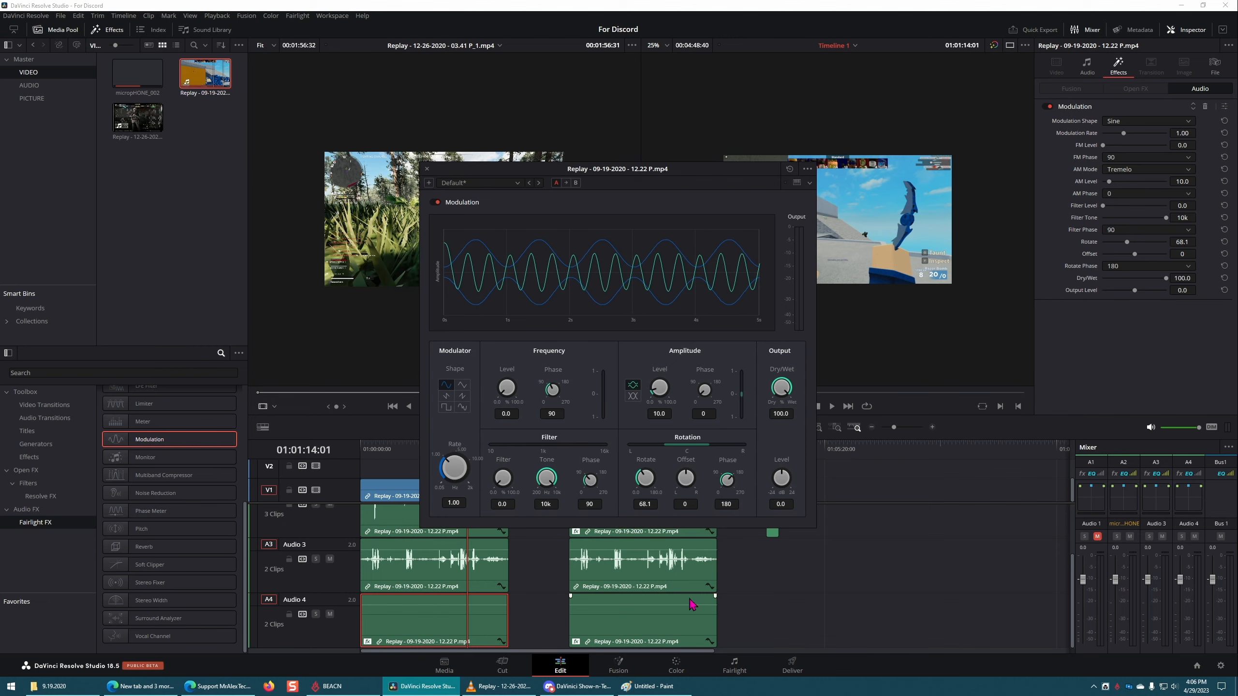
click(428, 168)
Step: Switch to the Fairlight page and play the timeline from the gap between the two Replay clips
click(734, 665)
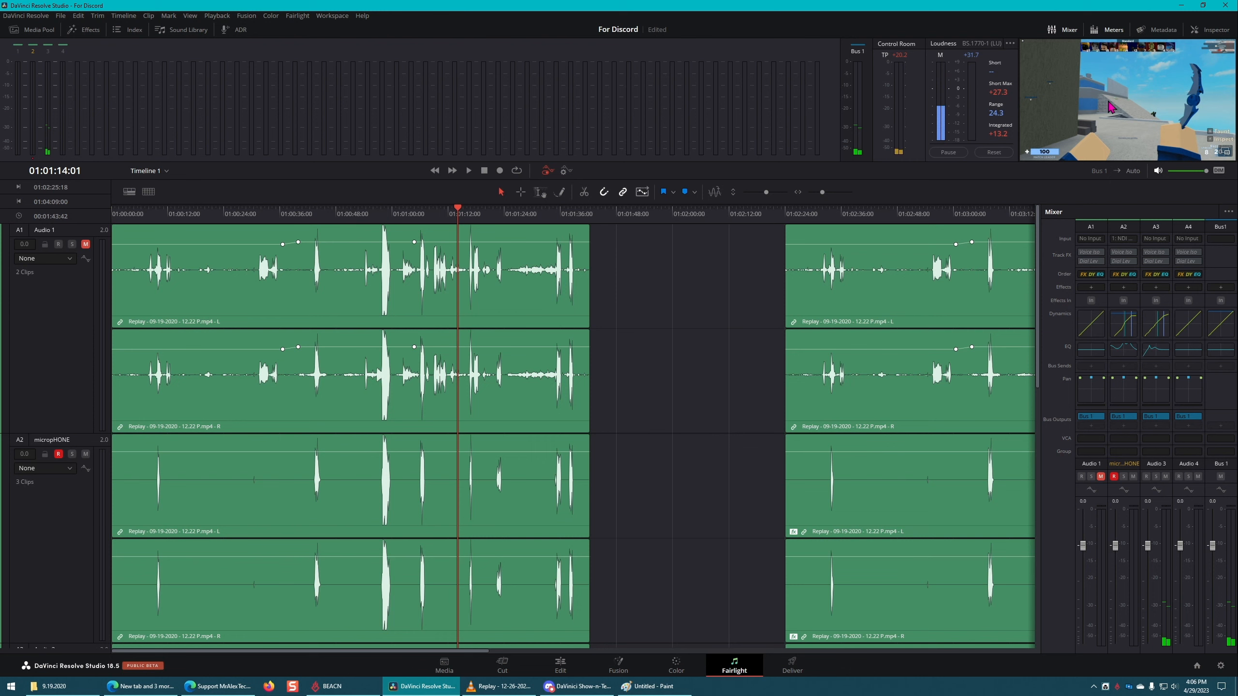
scroll(668, 285, down, 2)
click(649, 213)
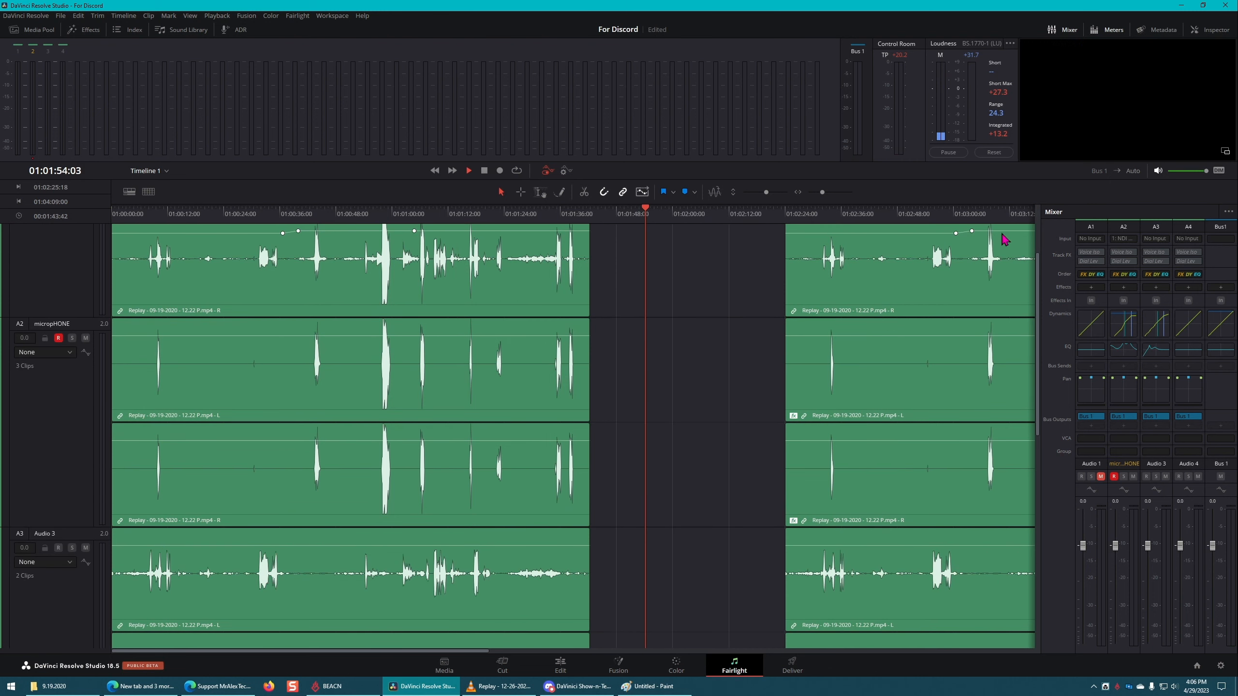
key(space)
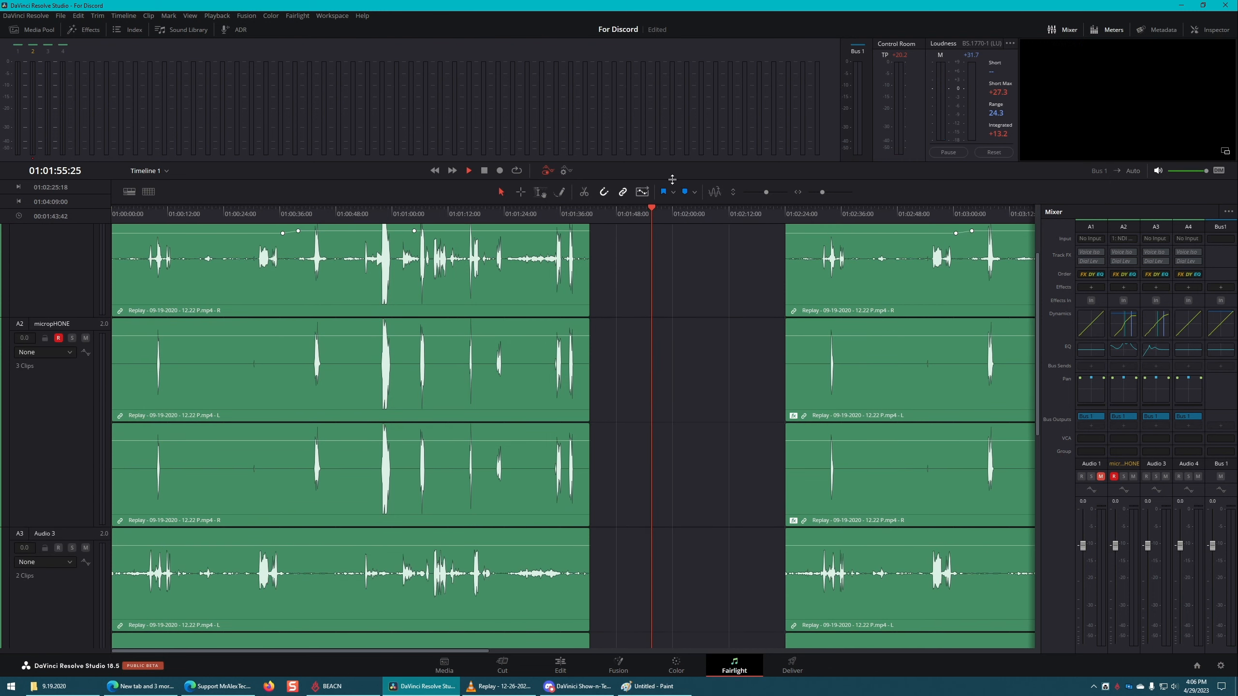
Step: Enlarge the Fairlight meters area and widen the video viewer, checking playback and placing the playhead in the clip gap
drag(671, 180, 660, 402)
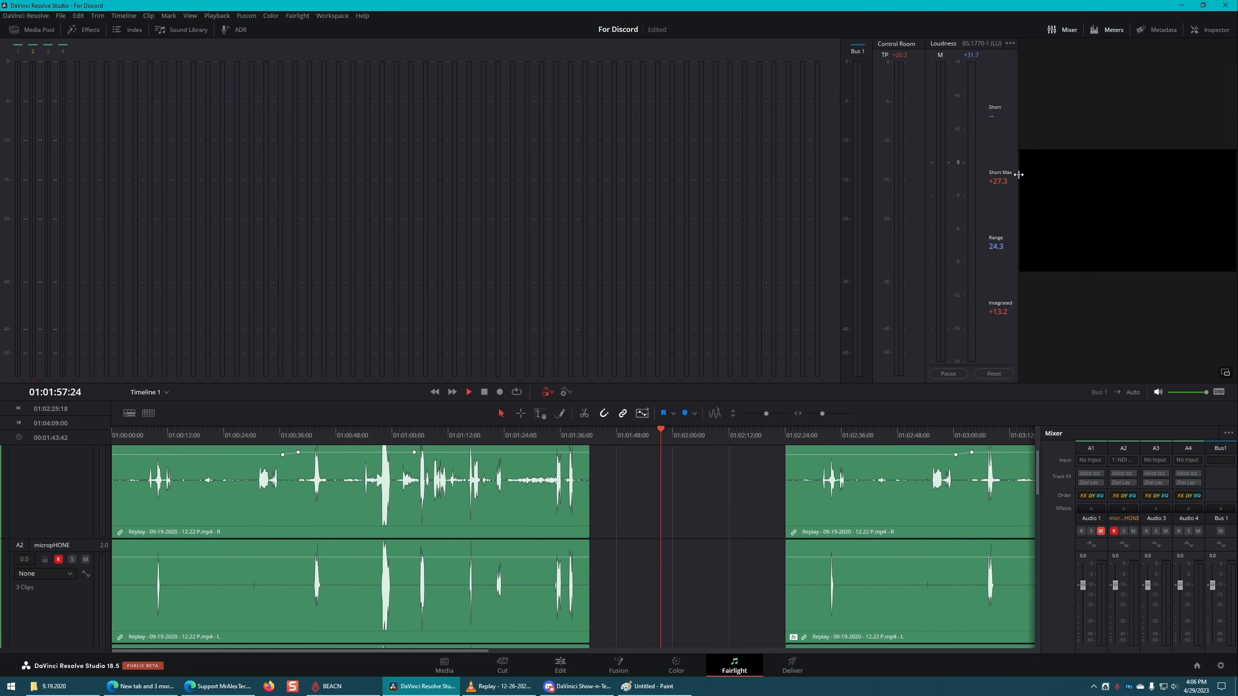
drag(1018, 175, 617, 219)
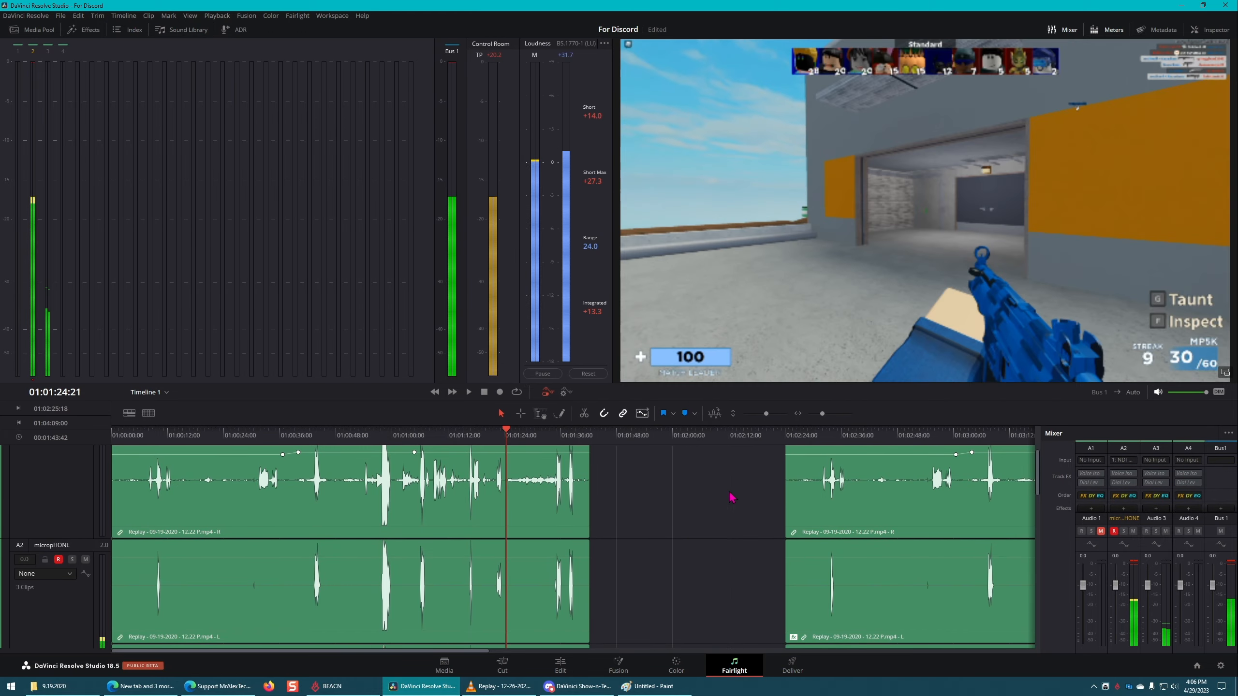
scroll(735, 484, down, 10)
scroll(727, 487, up, 10)
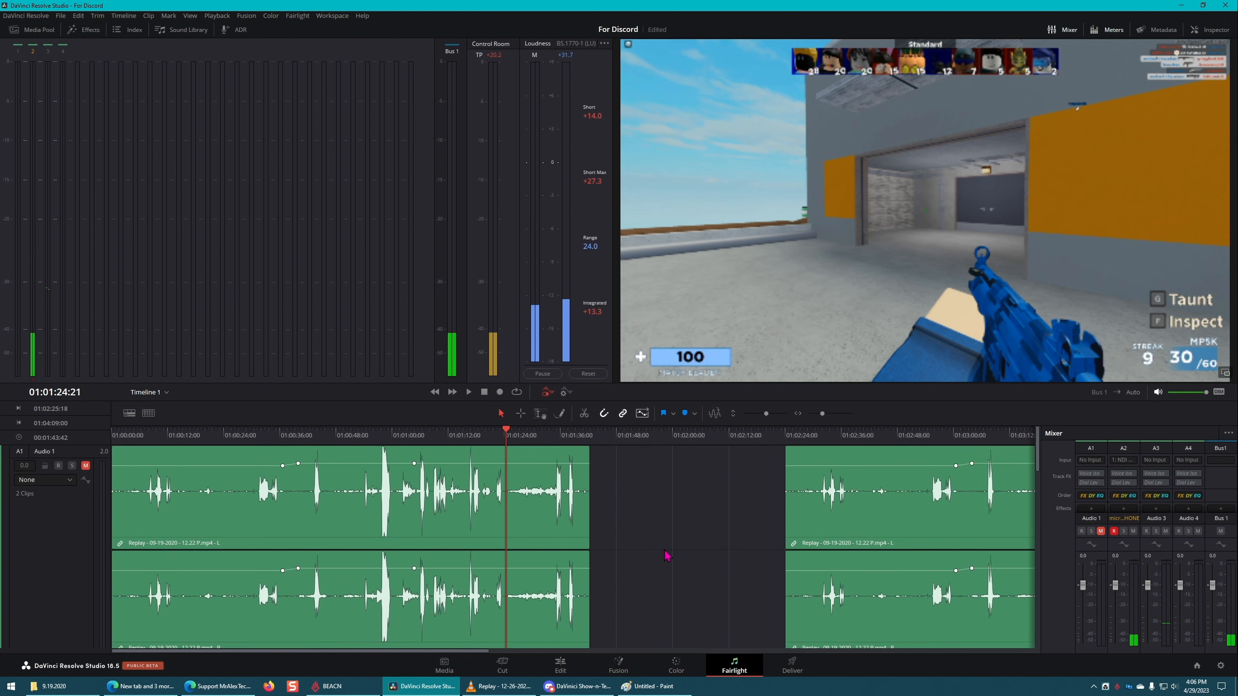
click(678, 510)
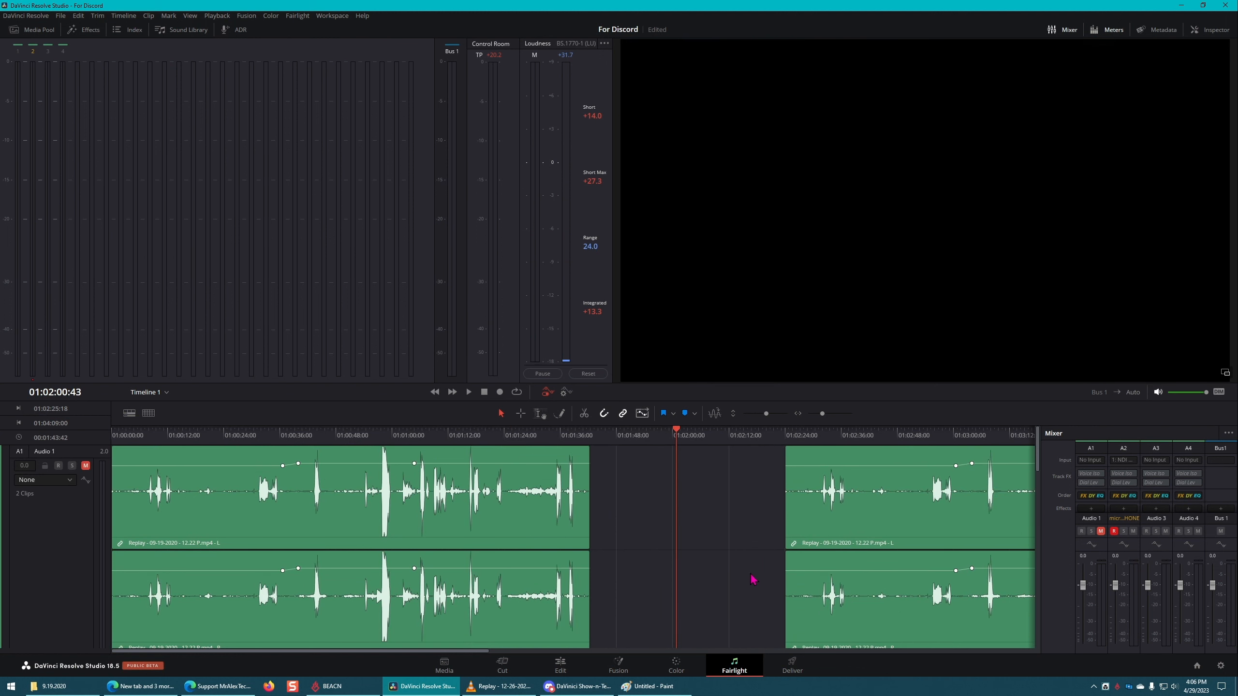
Step: Visit the Color page, go on to the Deliver page, and choose the H.264 HyperDeck render preset
click(676, 665)
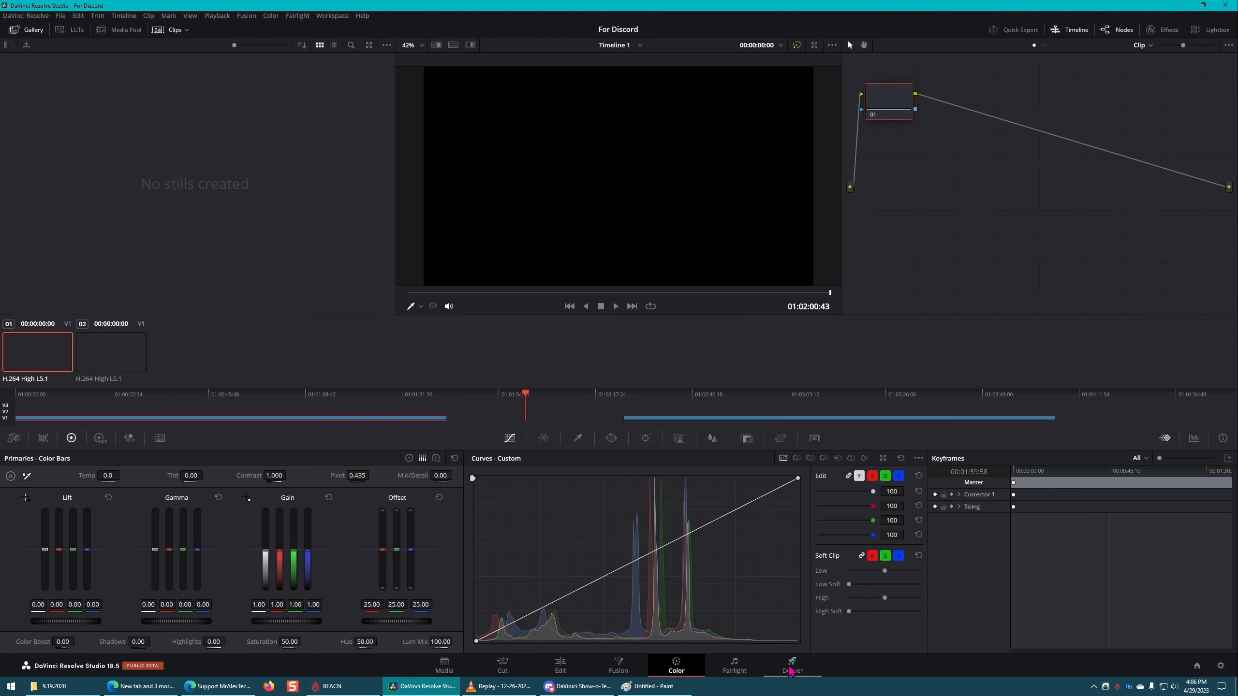
click(792, 665)
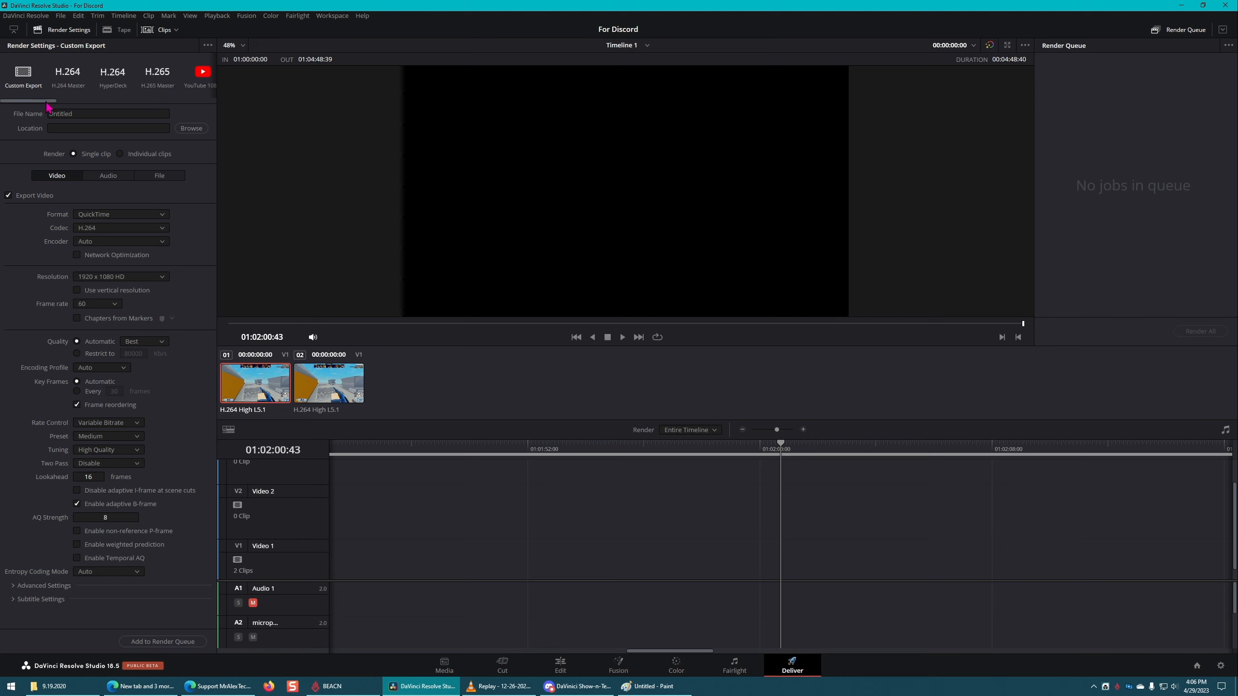
mouse_move(49, 102)
mouse_down()
mouse_move(185, 102)
mouse_move(30, 102)
mouse_up()
click(117, 87)
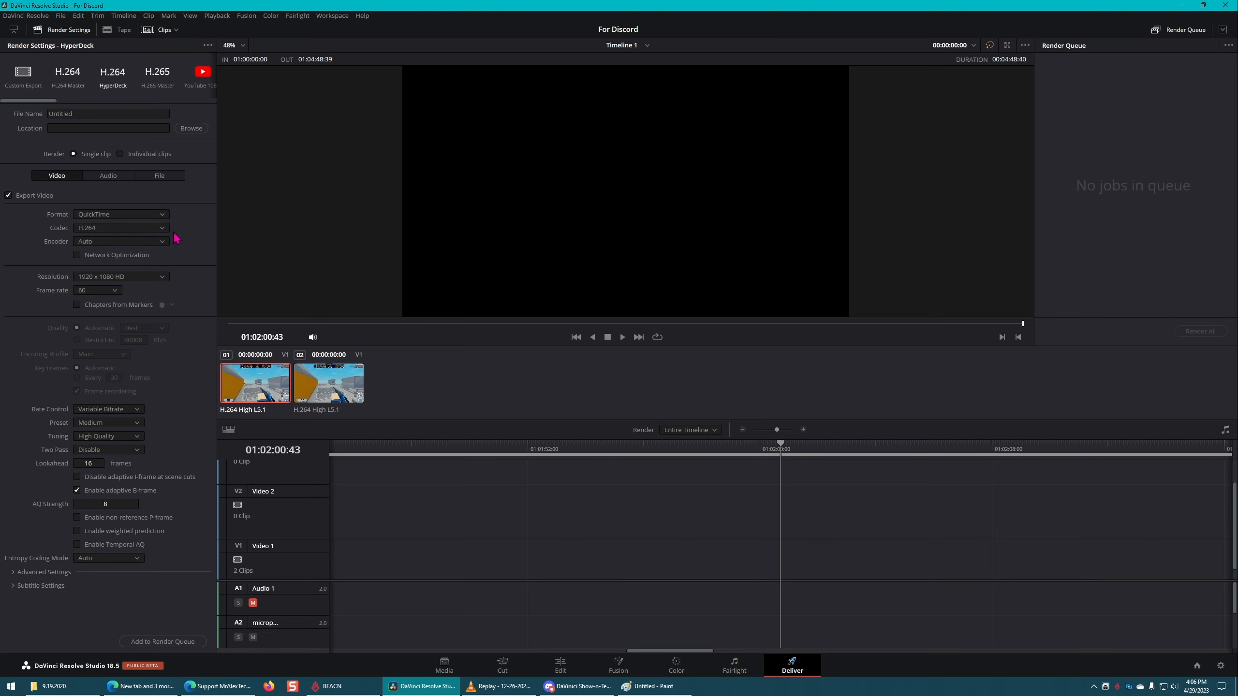
Step: Examine the available Format and Codec options in the render settings, leaving QuickTime and H.264 selected
click(158, 229)
click(160, 226)
click(157, 216)
click(156, 228)
click(152, 216)
click(150, 239)
click(150, 227)
click(185, 226)
Step: Return to the Edit page and move the second Replay clip back against the end of the first
click(560, 663)
drag(632, 505, 562, 497)
click(676, 488)
click(721, 490)
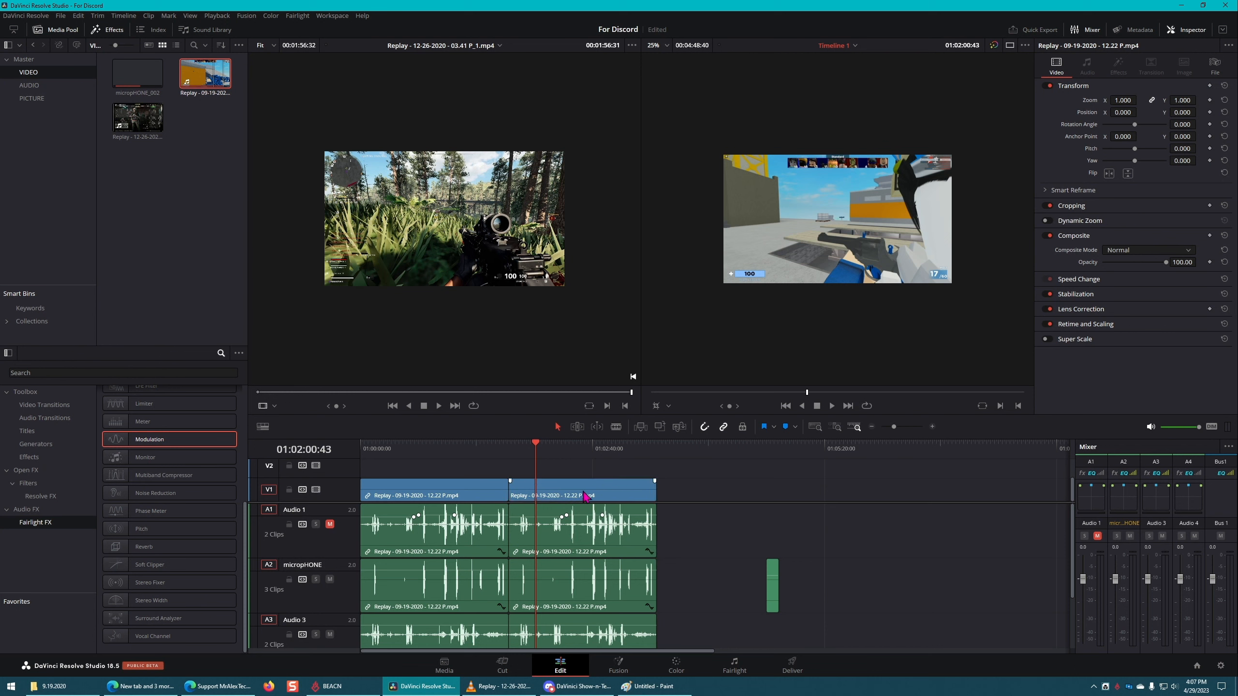
Step: Add four more copies of the linked Replay clip end to end and return the playhead to the timeline start
scroll(644, 485, up, 1)
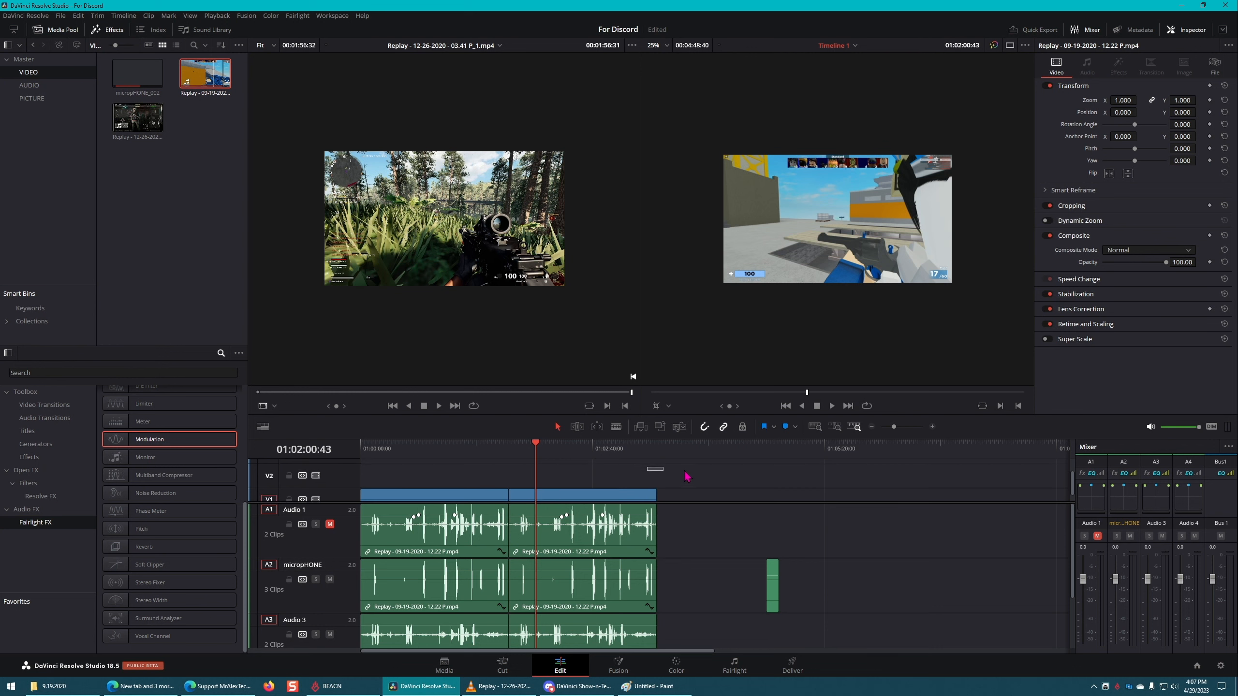
scroll(690, 492, down, 1)
drag(687, 473, 586, 672)
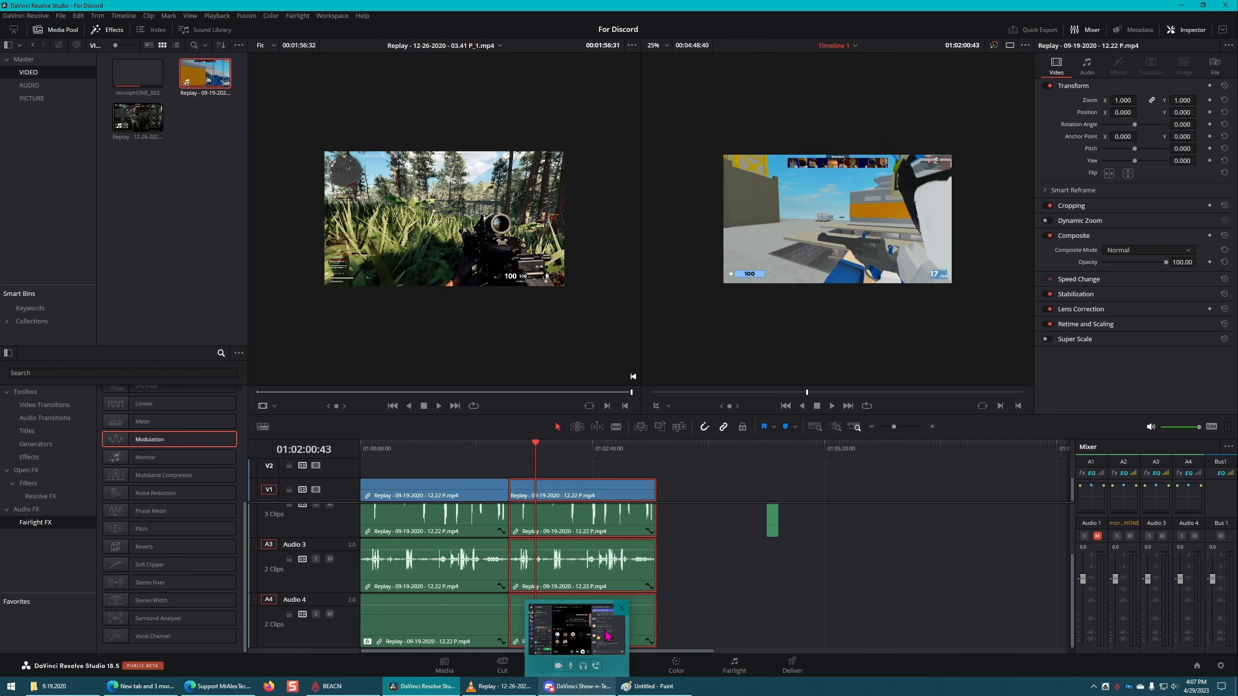
drag(618, 604, 735, 616)
drag(733, 613, 877, 619)
key(Home)
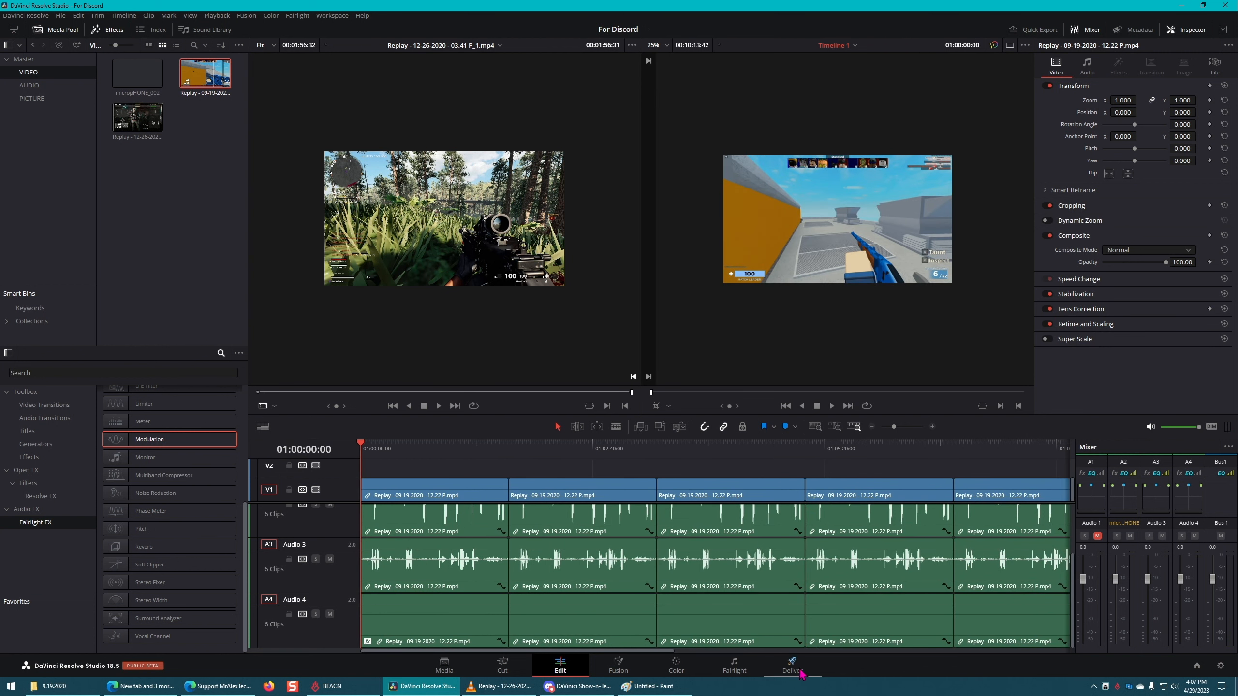
Step: On the Deliver page, name the export Clip 1 and set its destination to the Videos folder
click(785, 667)
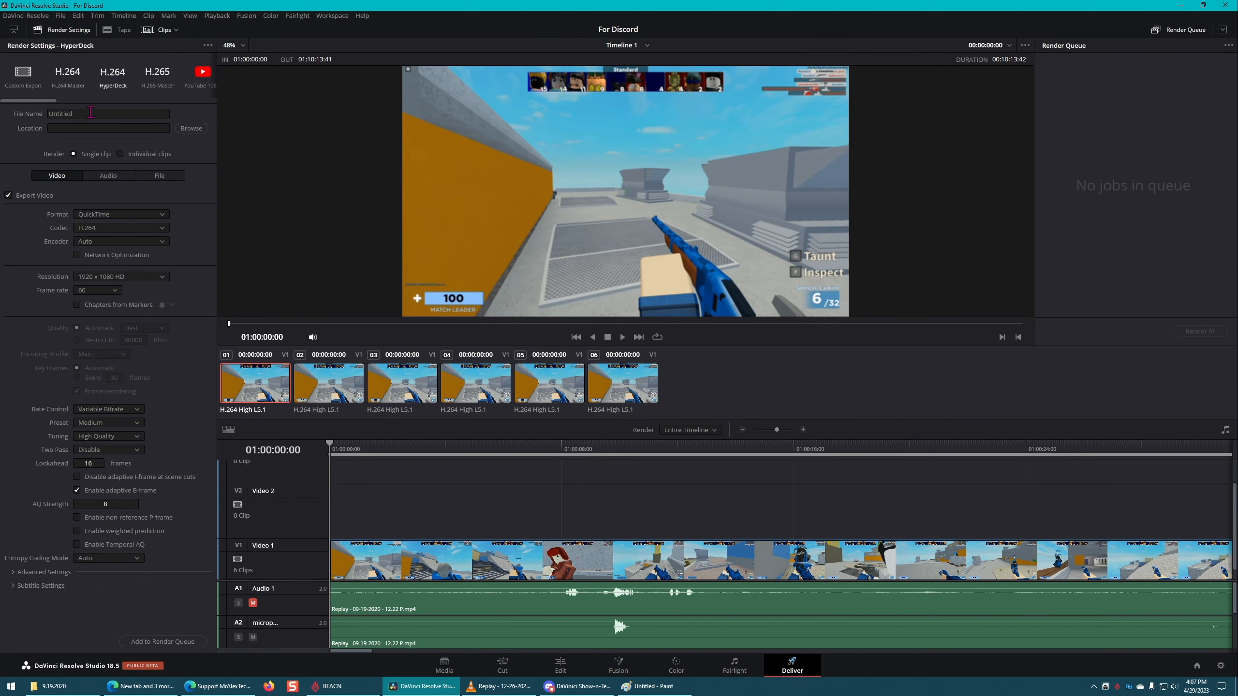
click(90, 114)
text(cLi)
click(197, 128)
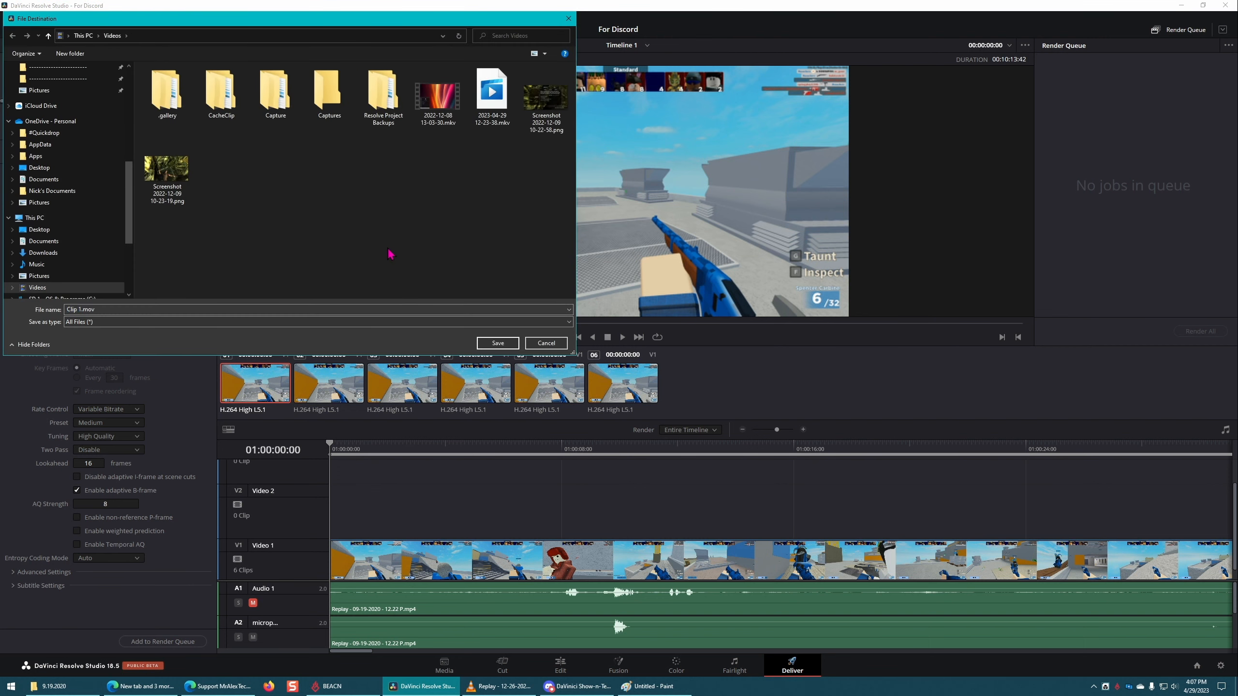
click(497, 343)
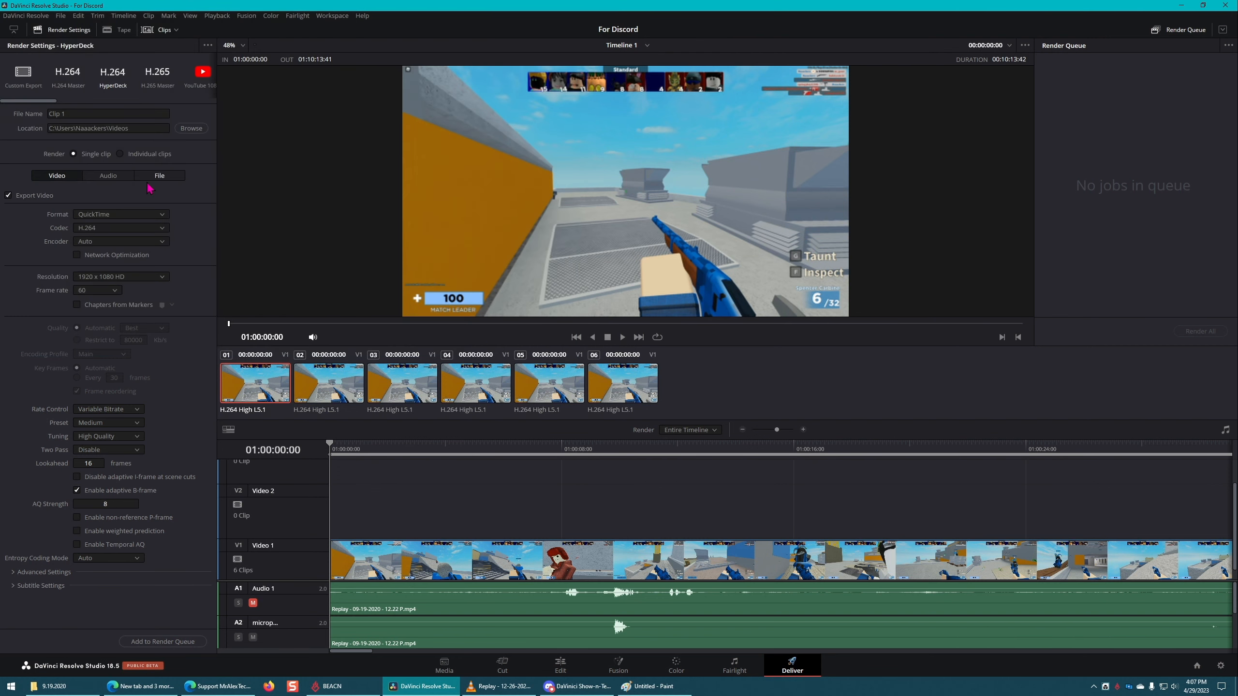
Step: Set the export format to MP4 and the encoder to NVIDIA
click(162, 214)
click(157, 239)
click(152, 242)
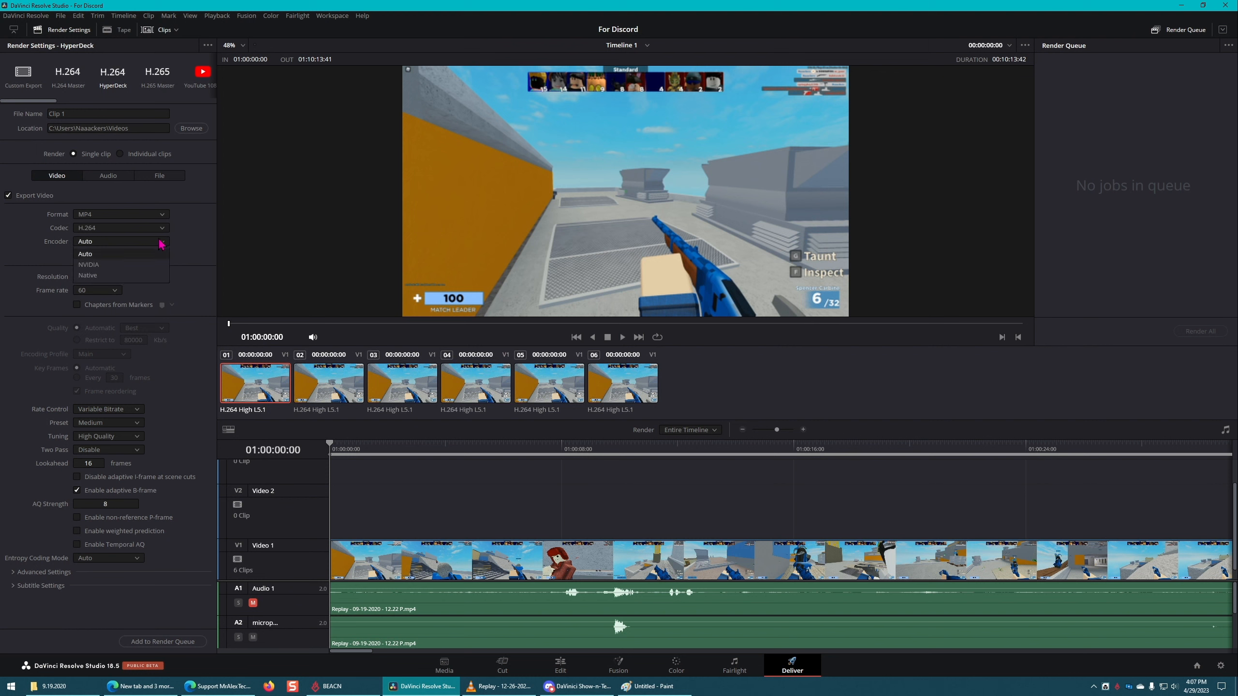
click(146, 266)
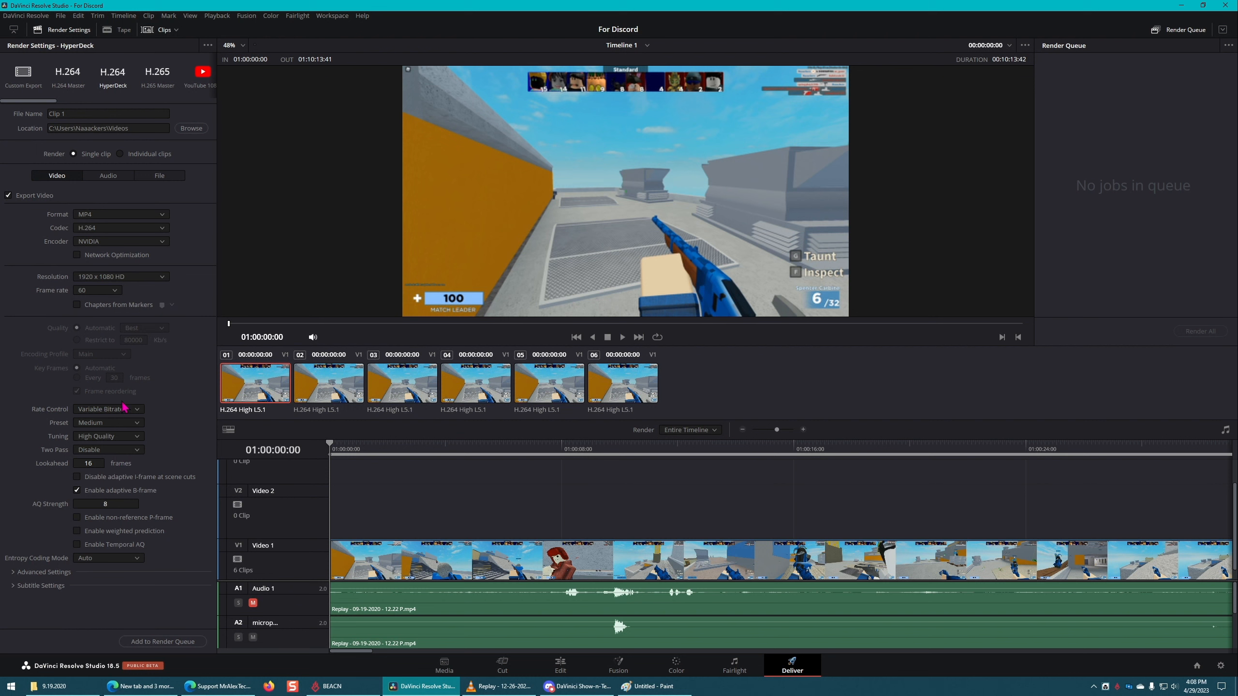
Step: Review the export's audio and file settings, then return to its video settings
click(109, 177)
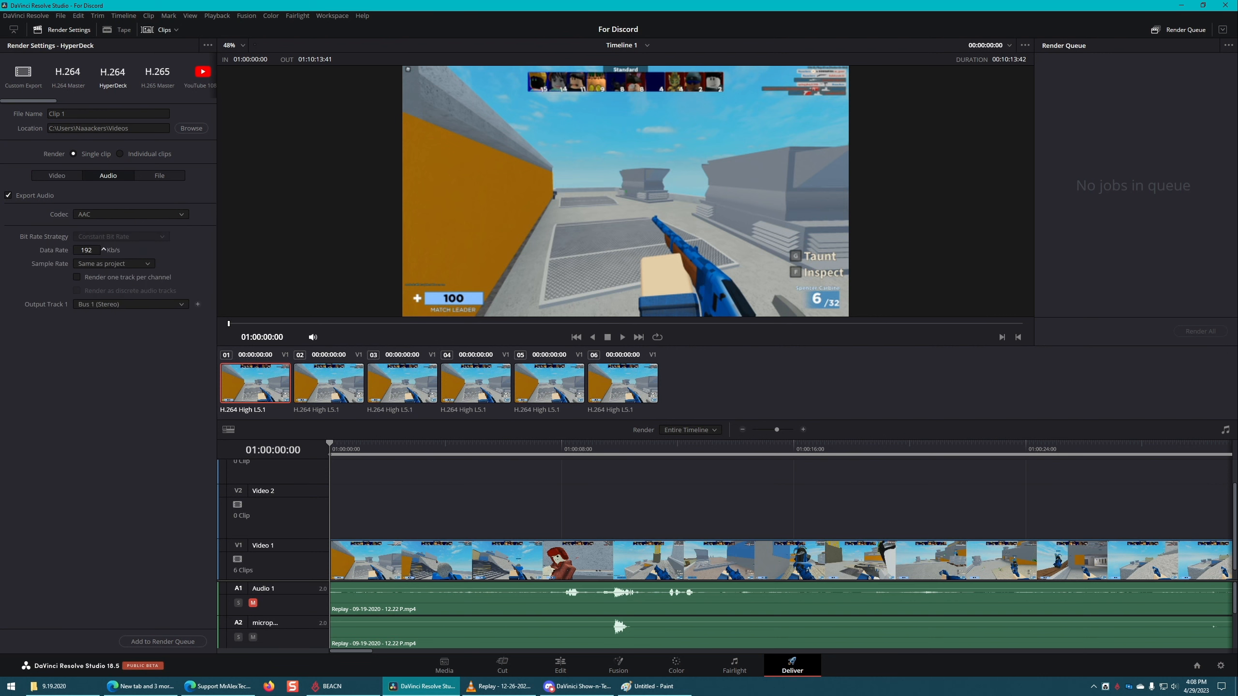
click(94, 249)
click(121, 445)
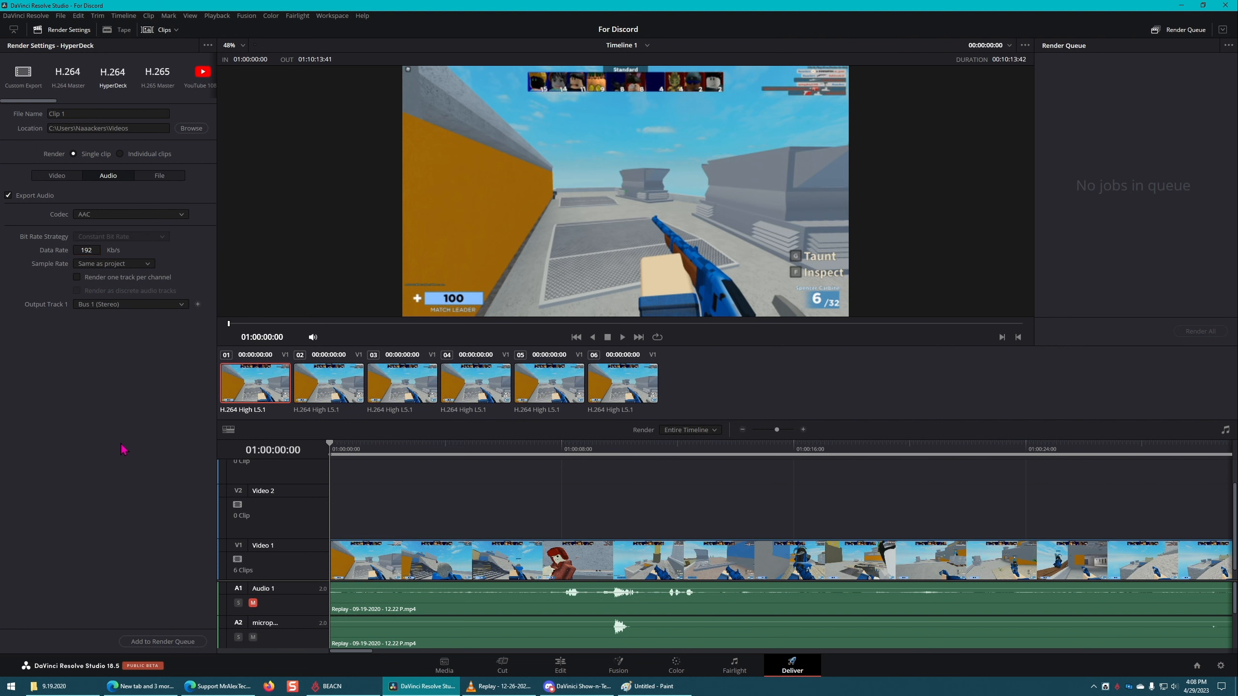
click(159, 176)
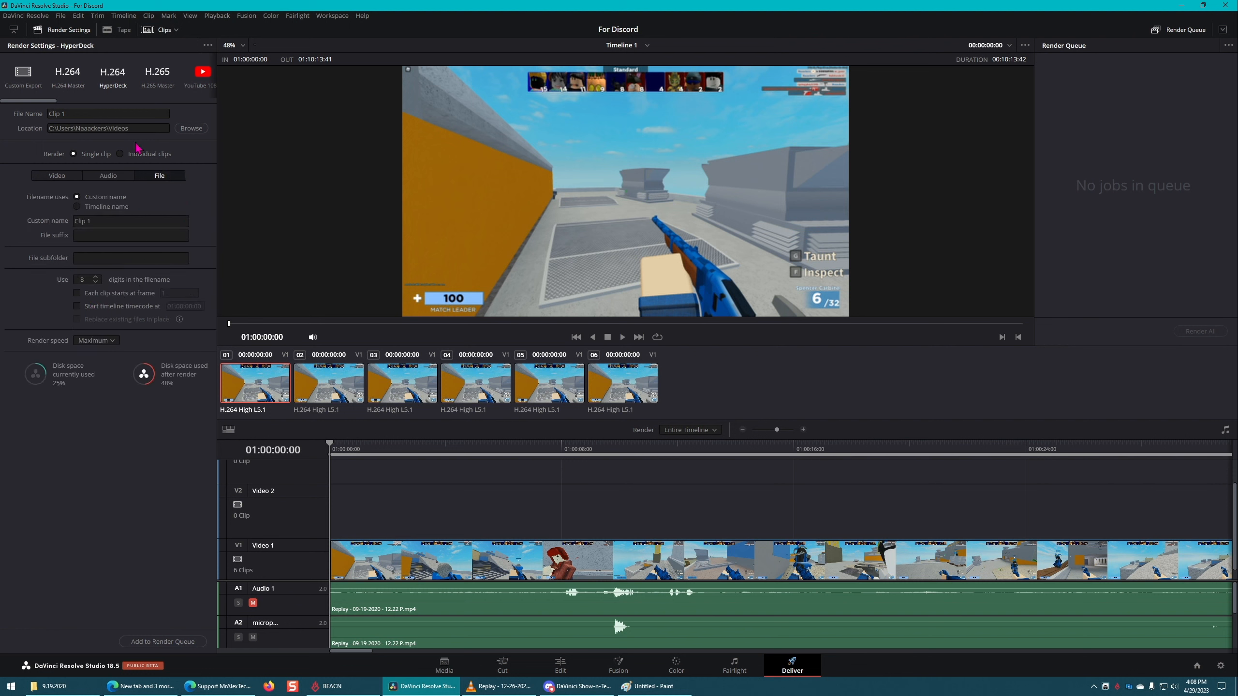
click(56, 176)
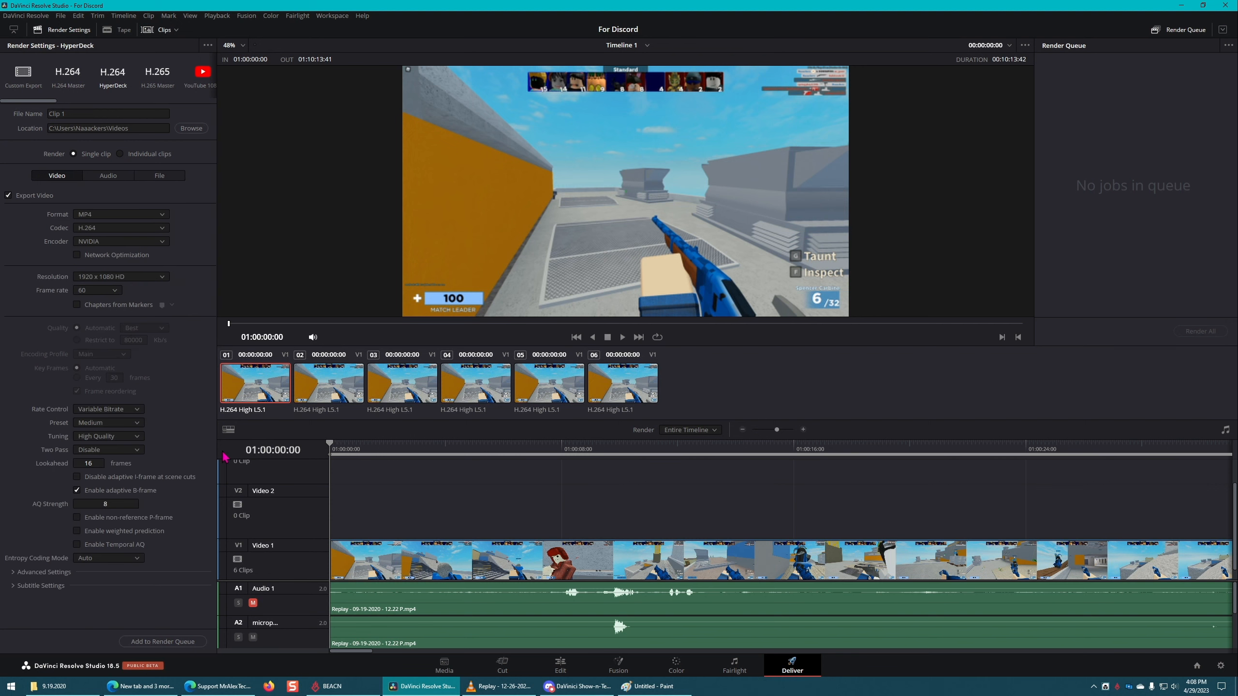
Step: Set the render range's out point at 01:00:16:24 and add Clip 1 to the render queue
drag(556, 445, 809, 442)
key(o)
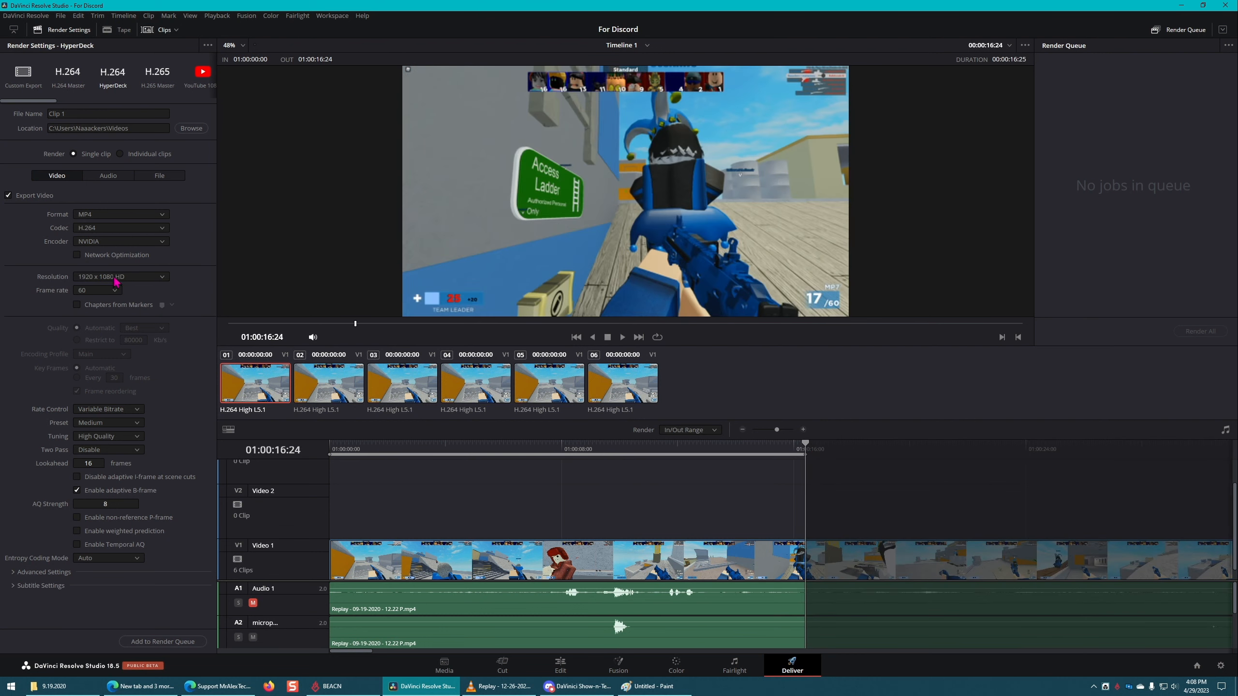
click(148, 642)
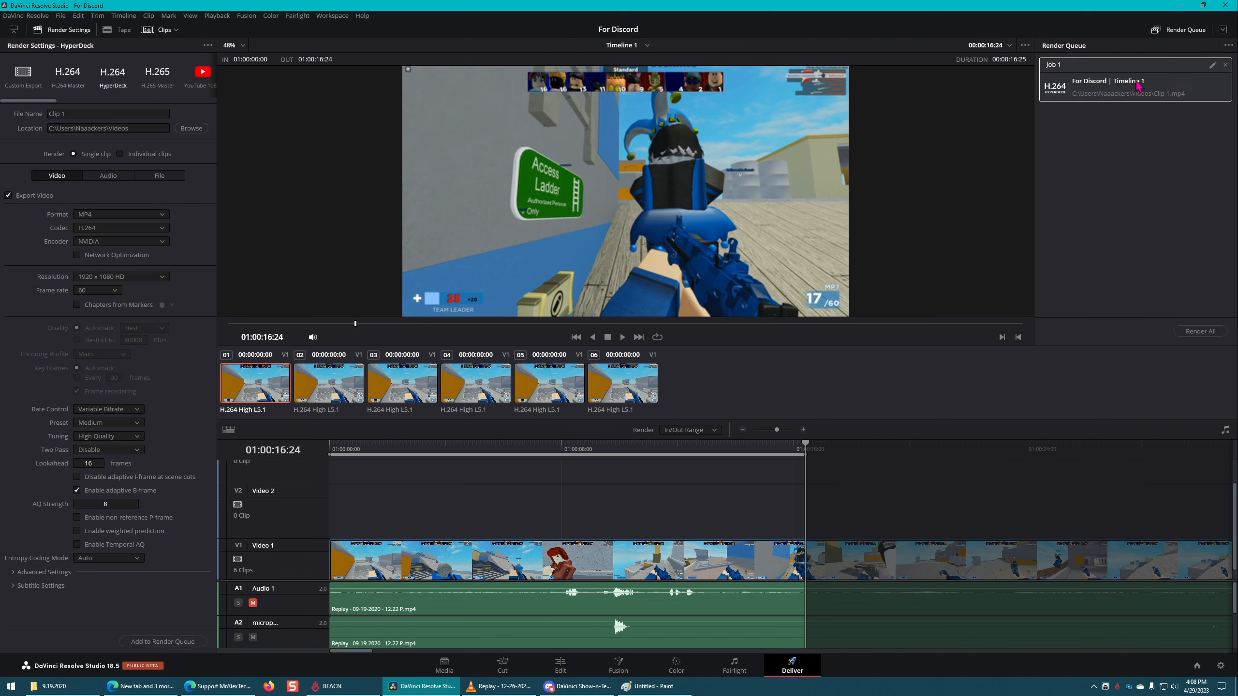
Step: Mark the range 01:00:36:28 to 01:00:54:25, name the export Clip 2 and add it to the render queue
scroll(576, 498, down, 1)
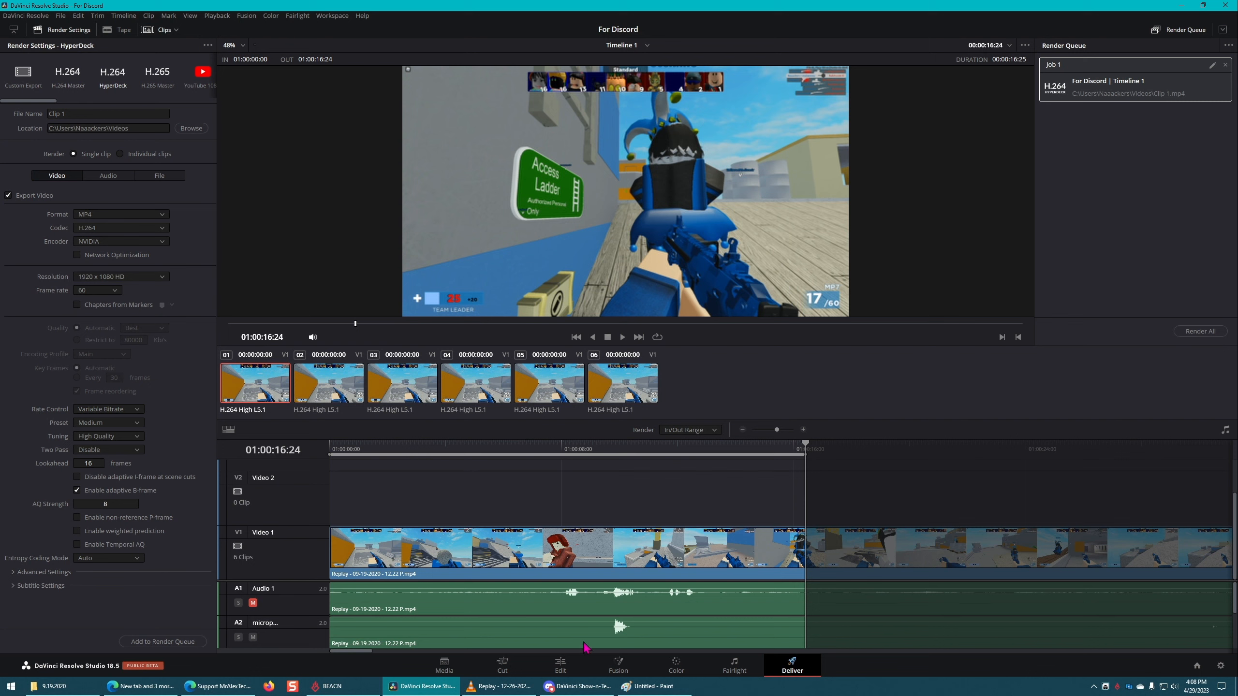
drag(359, 652, 411, 655)
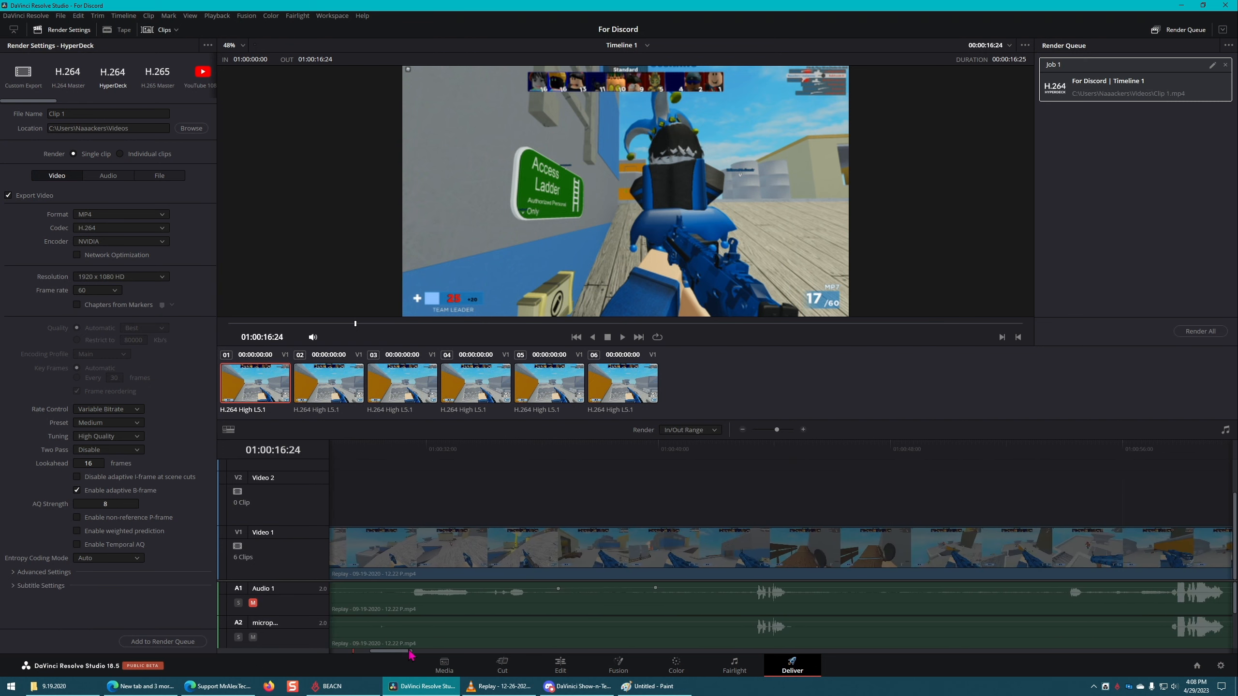
click(557, 450)
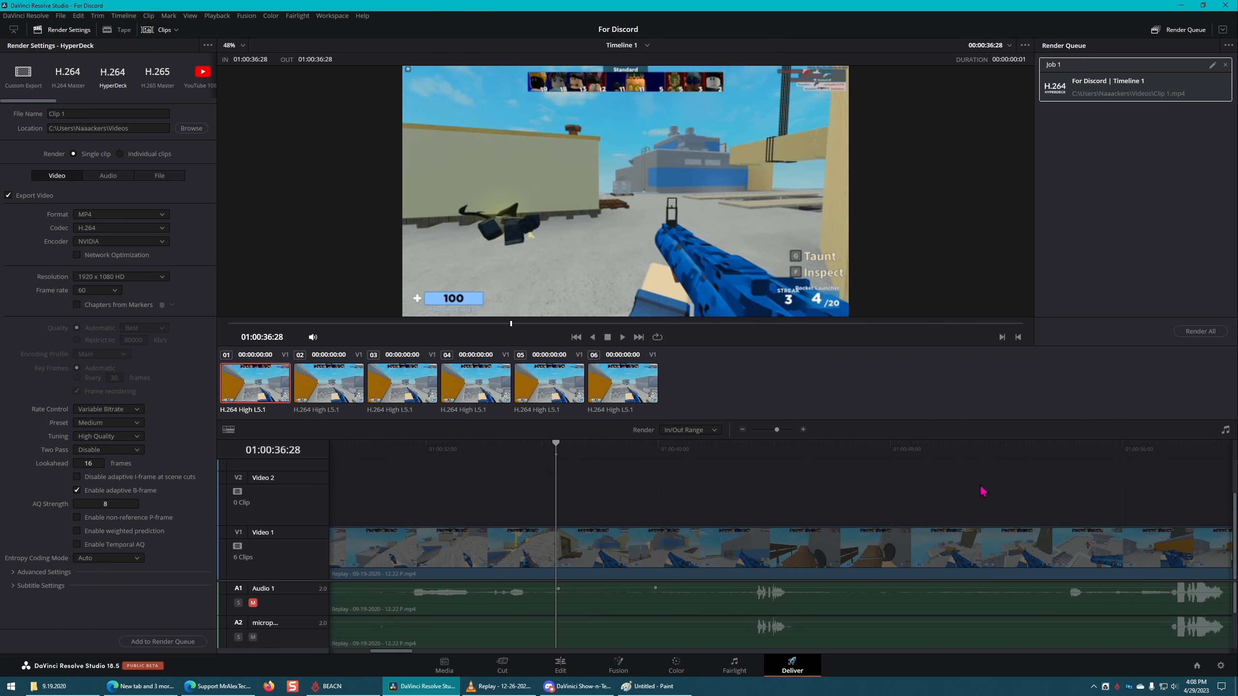
click(1078, 456)
key(o)
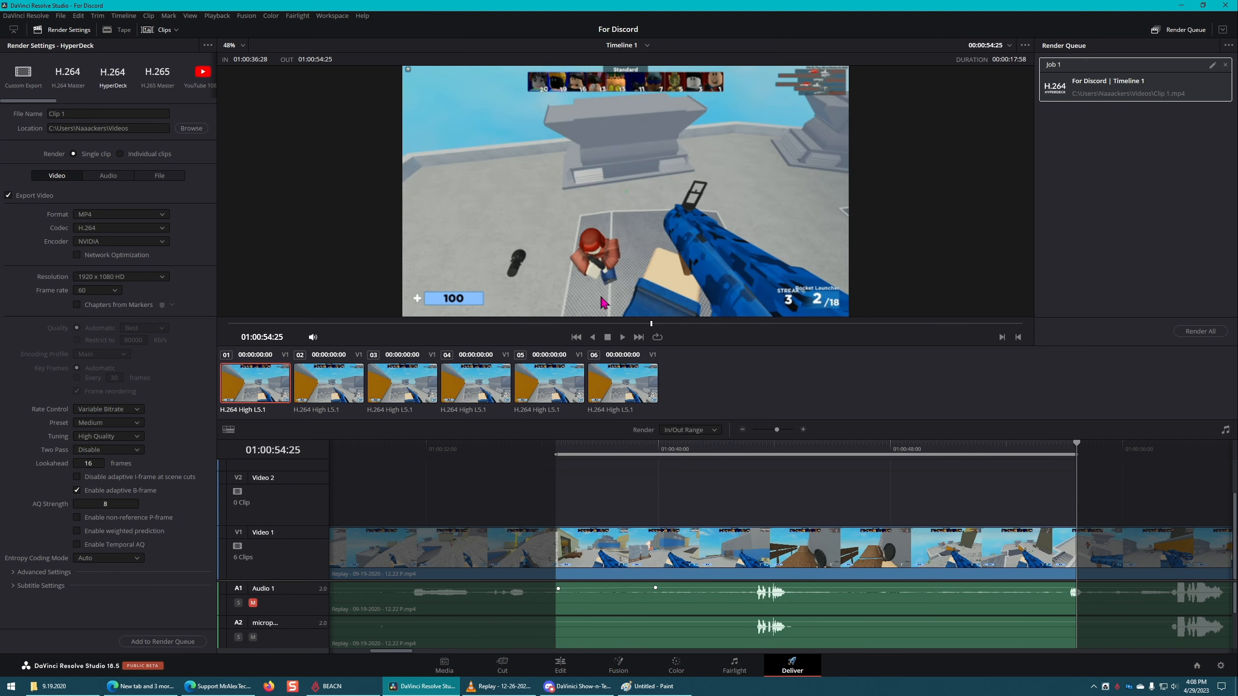
click(94, 115)
text(2)
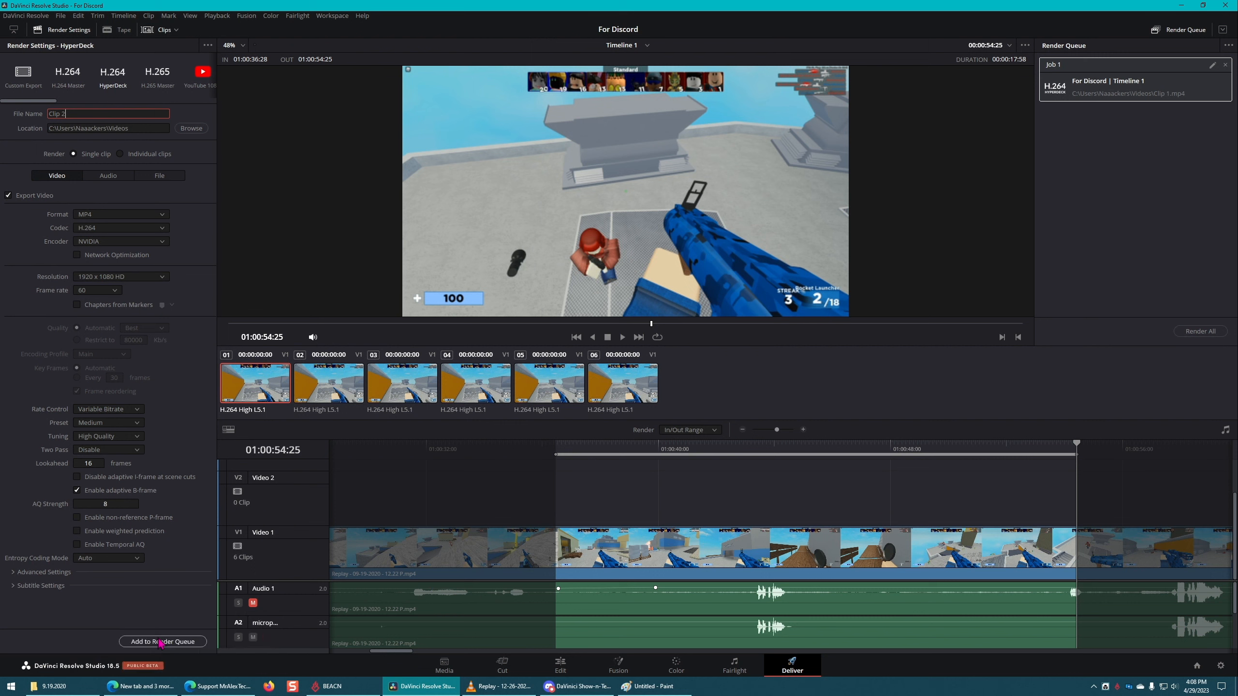
click(164, 642)
Step: Mark the range 01:01:19:31 to 01:01:34:59, name the export Clip 3 and queue it, leaving no job selected
mouse_move(442, 692)
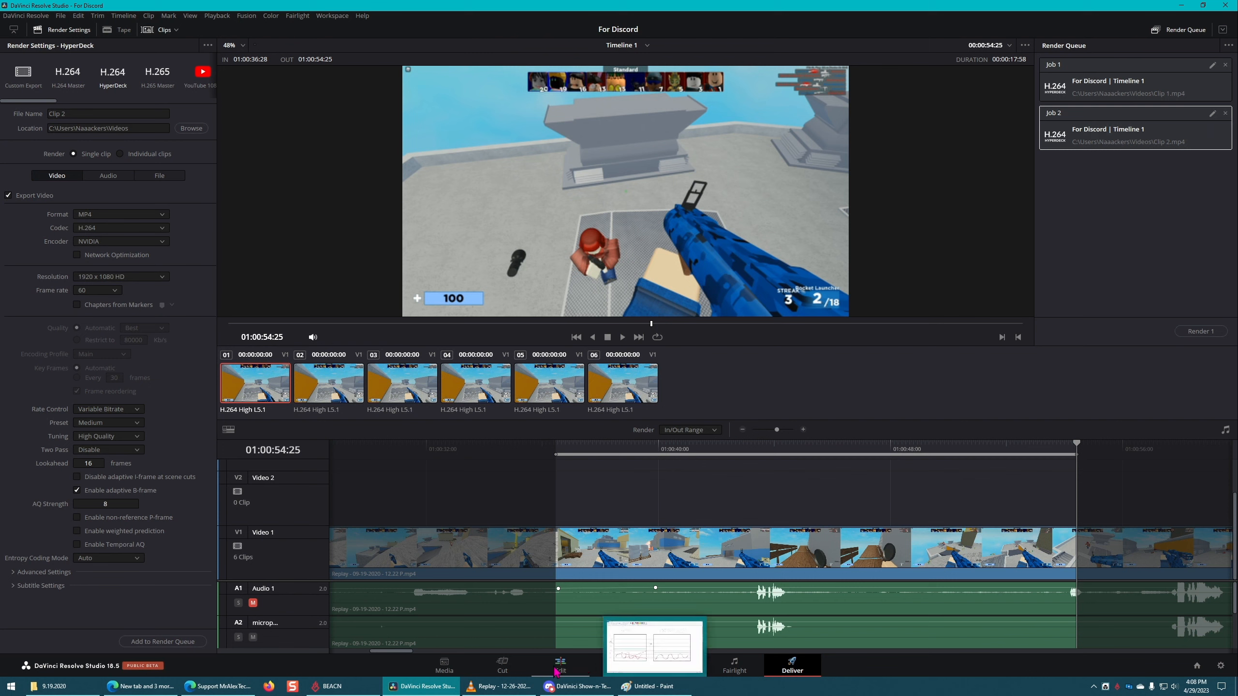
drag(404, 652, 462, 655)
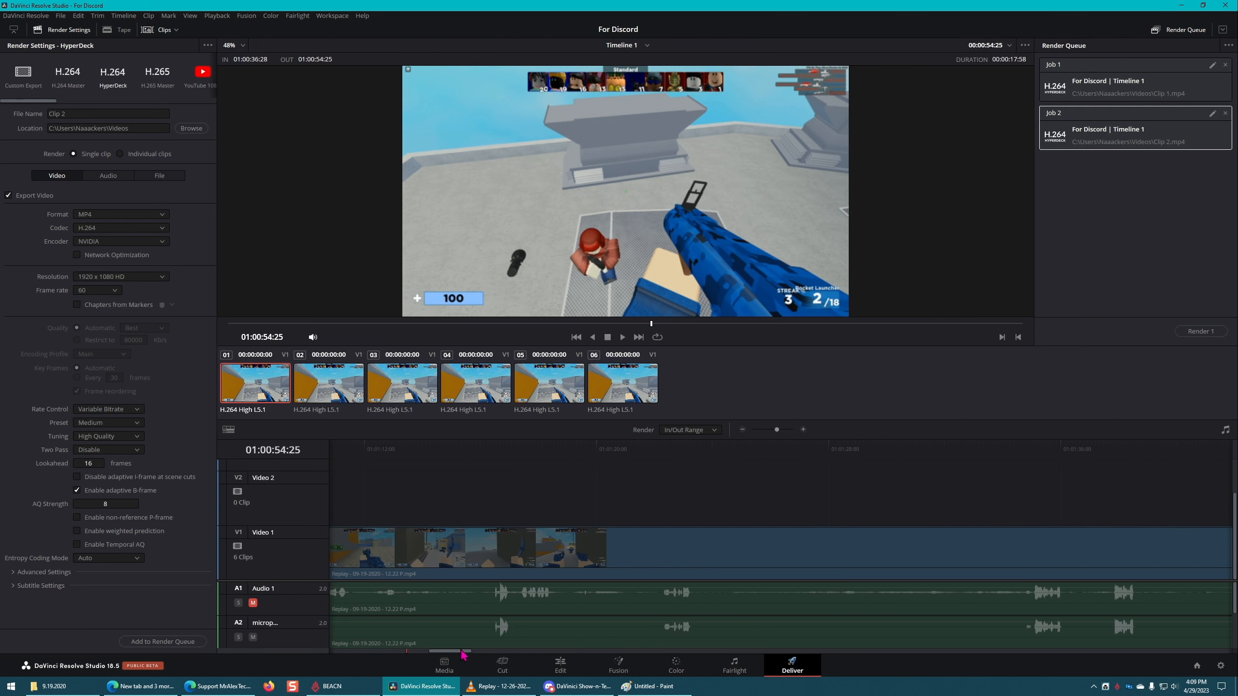
click(583, 447)
click(1032, 455)
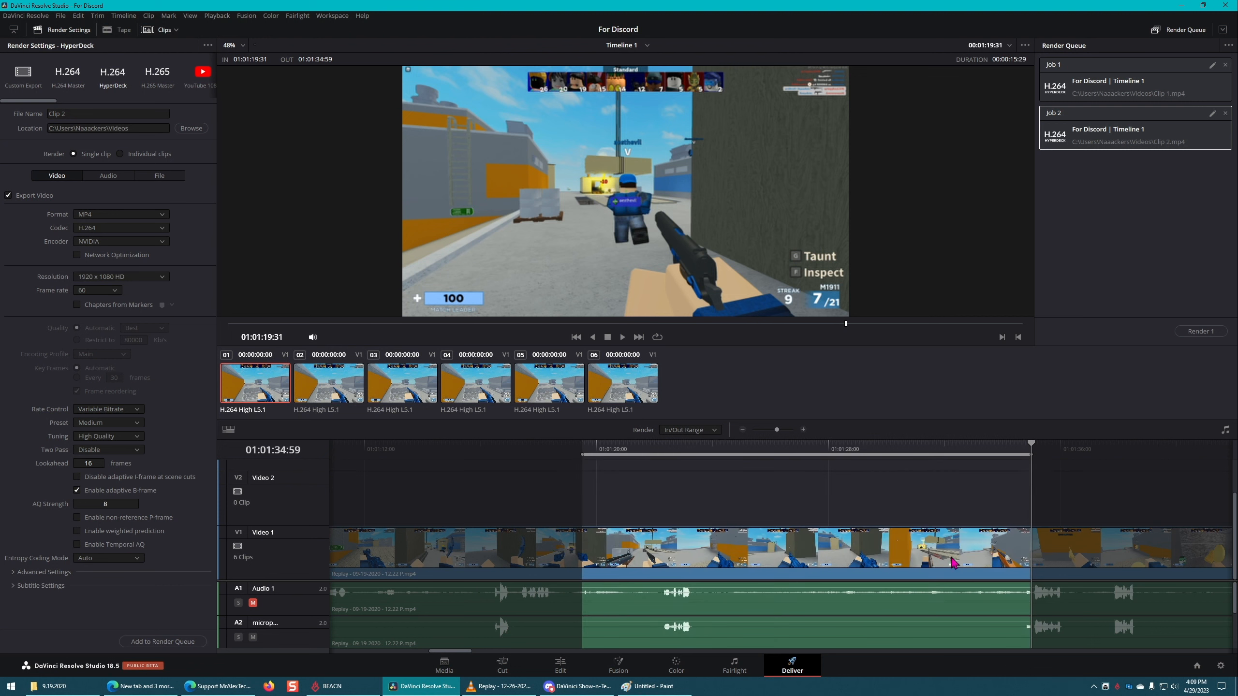
key(o)
click(125, 114)
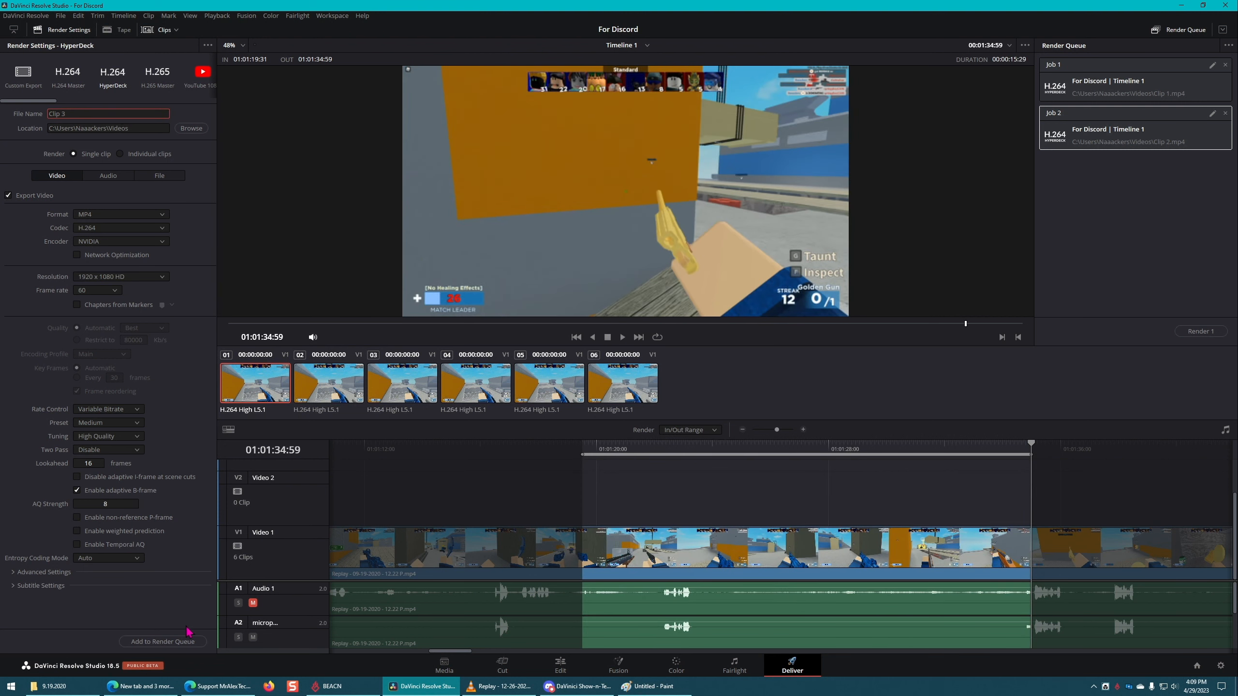
click(183, 642)
click(1156, 264)
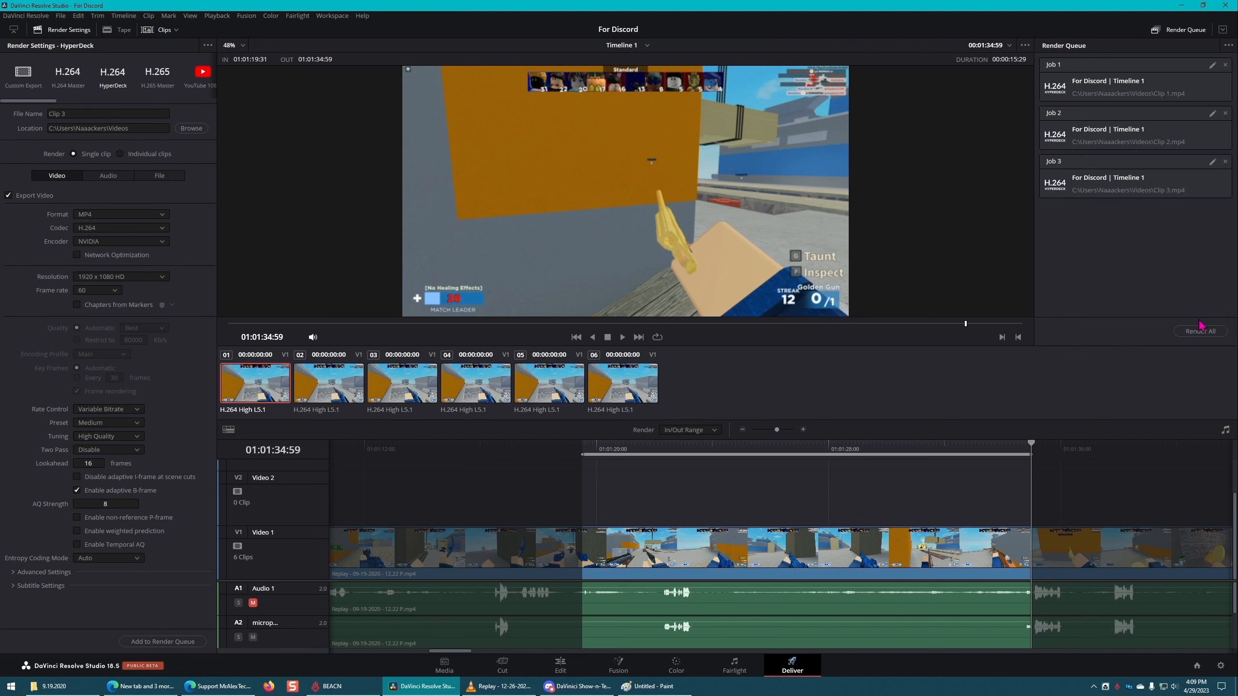
click(1140, 76)
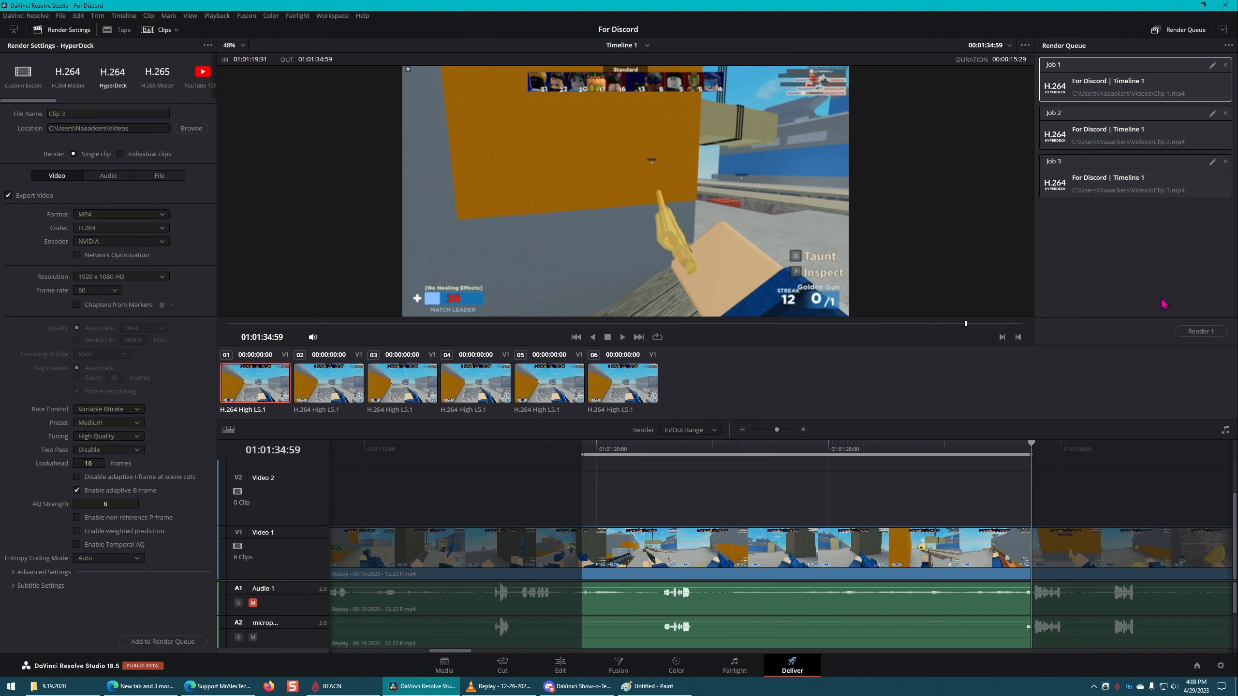
shift+click(1146, 170)
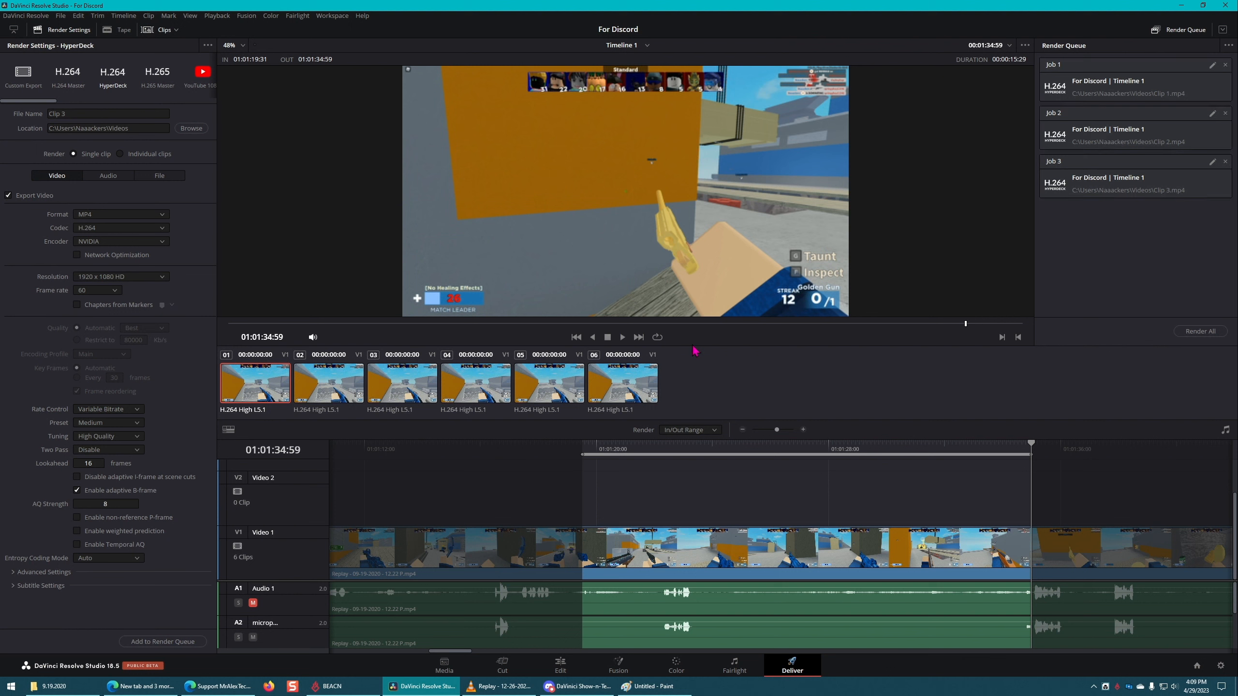
drag(452, 652, 369, 653)
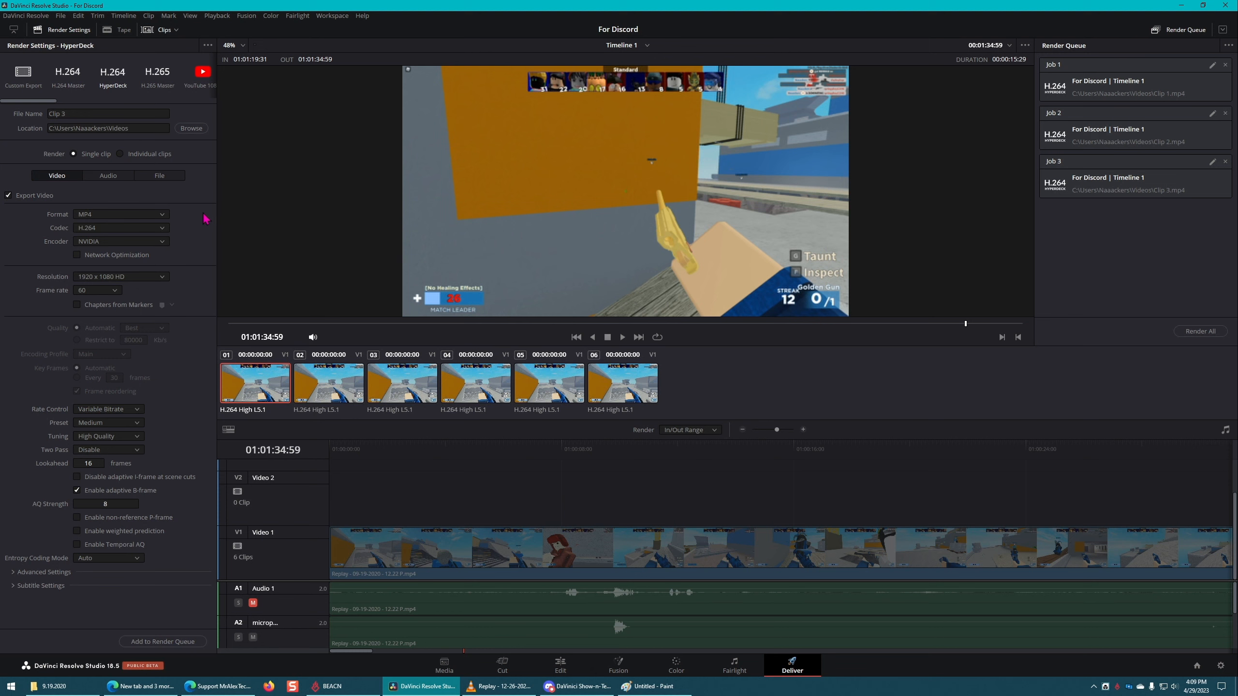
Step: Set up an audio-only export by disabling video export and choosing the QuickTime format with the MP3 codec
click(8, 195)
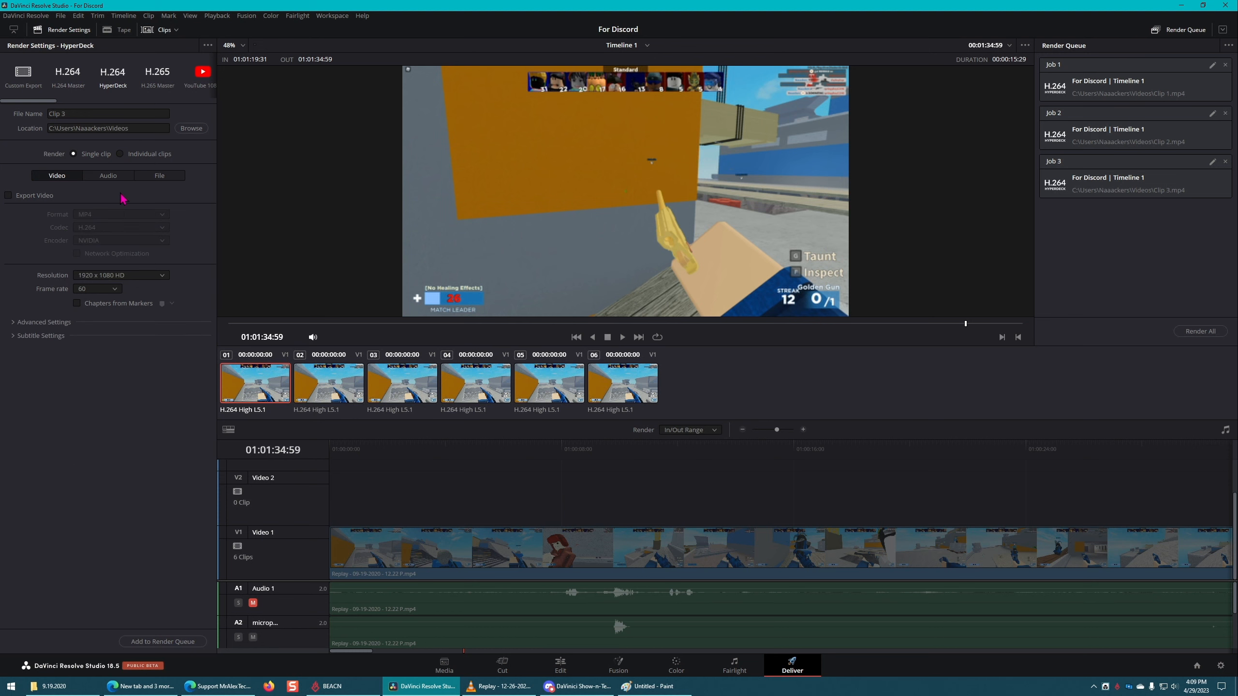
click(111, 177)
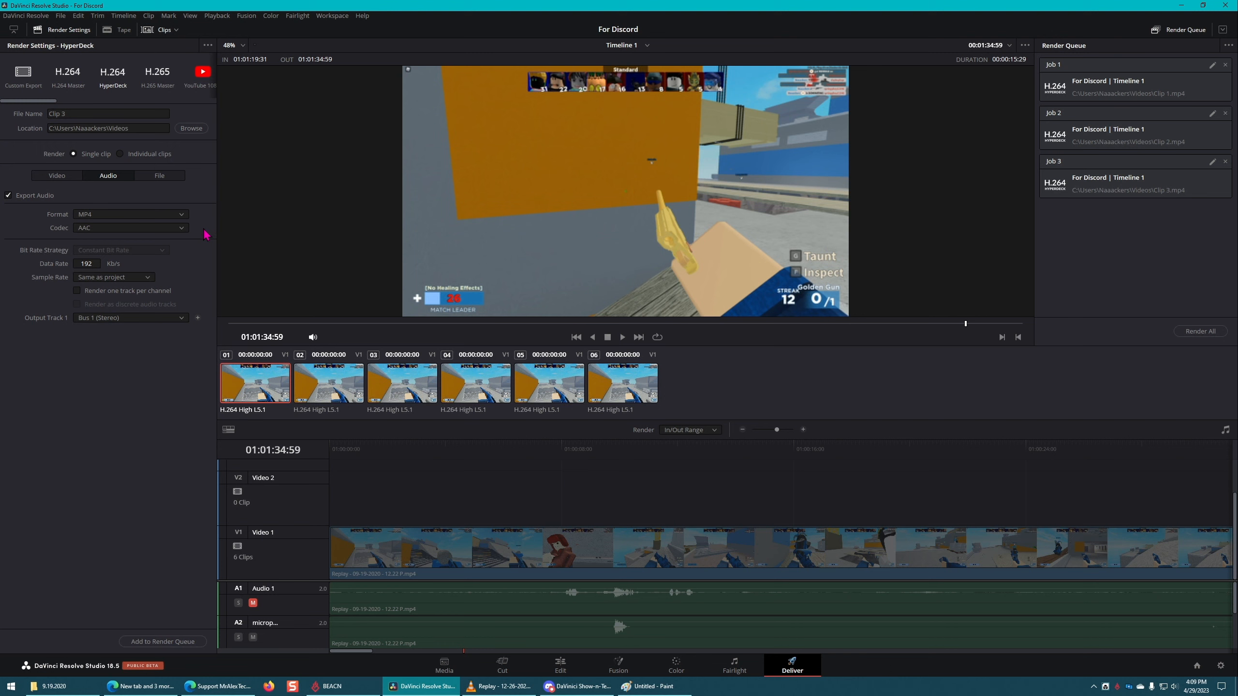
click(179, 231)
click(179, 217)
click(166, 230)
click(164, 230)
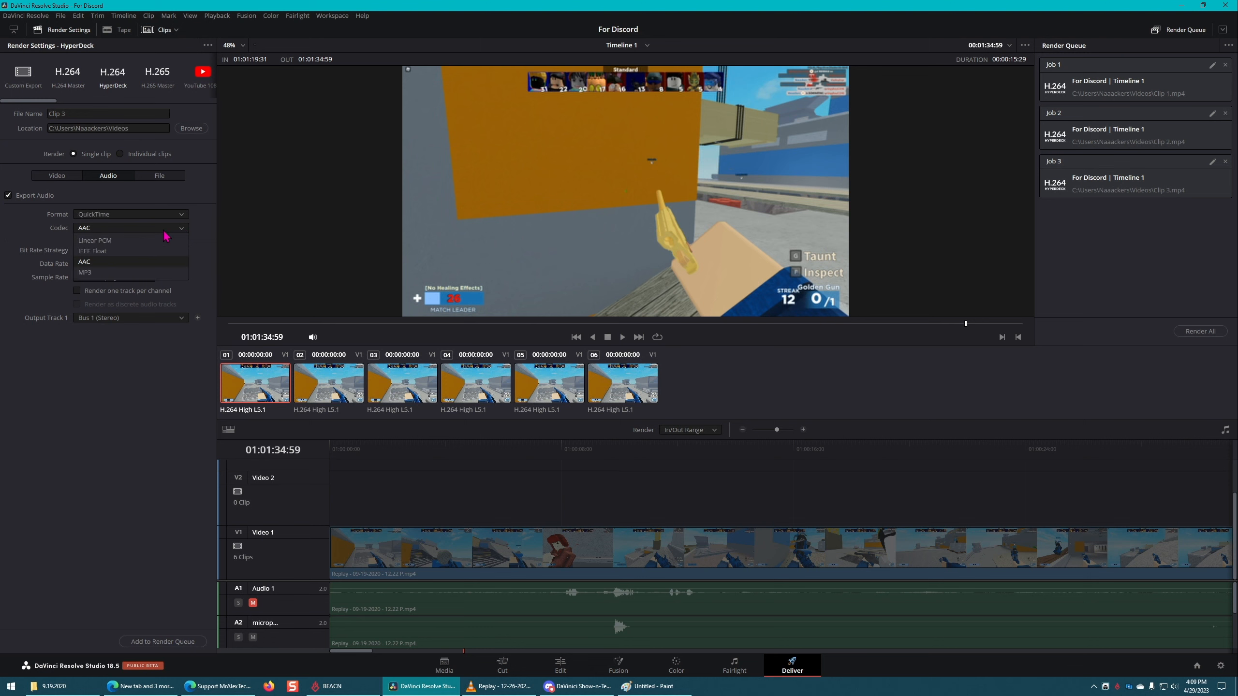
click(149, 273)
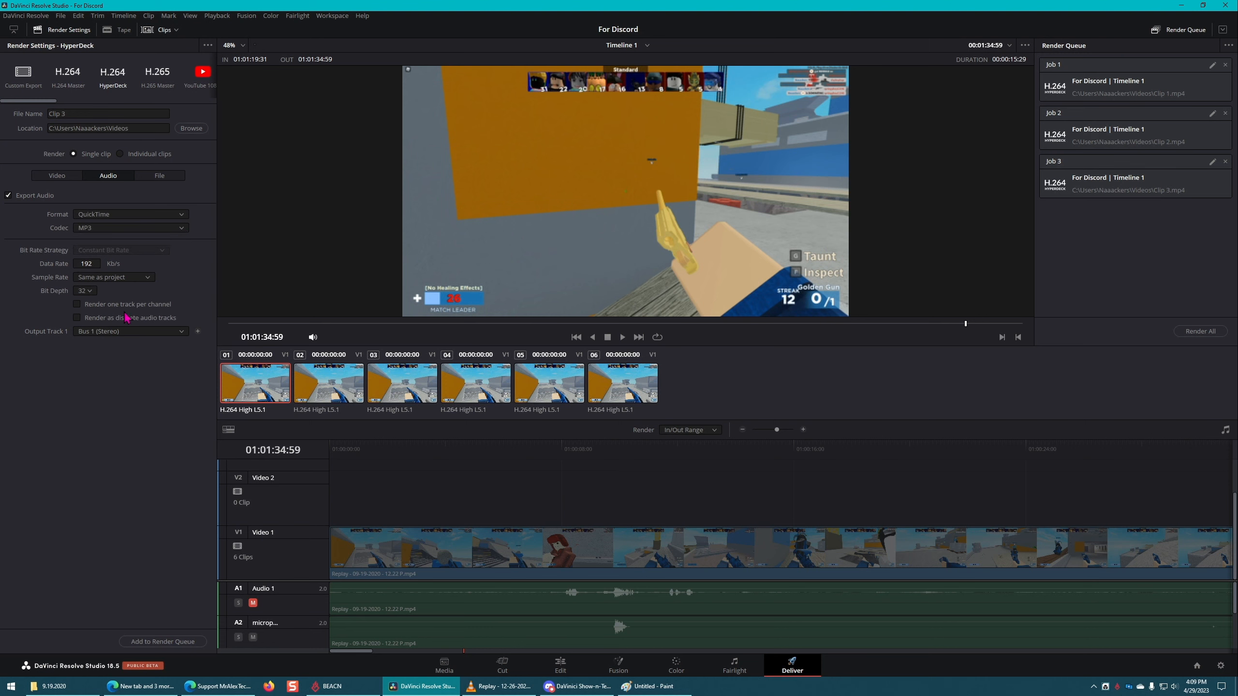
click(87, 292)
click(117, 405)
Step: Load the H.264 Master render preset and set its video format to MP4
click(67, 77)
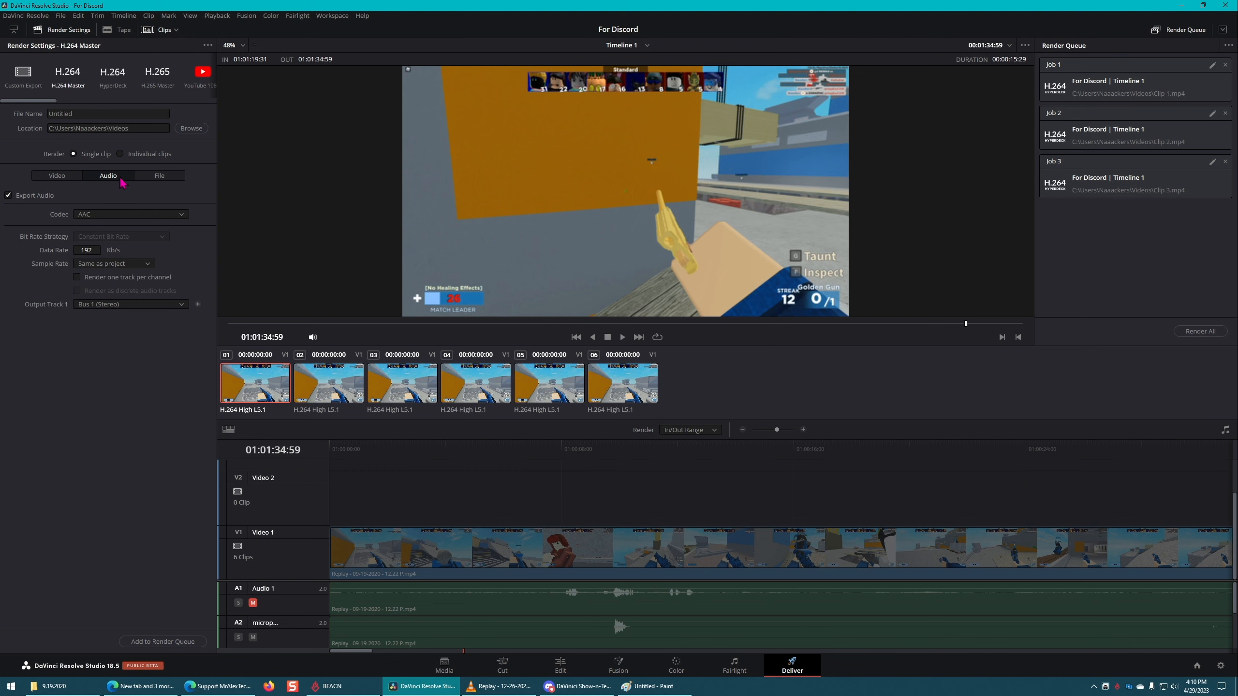
click(135, 215)
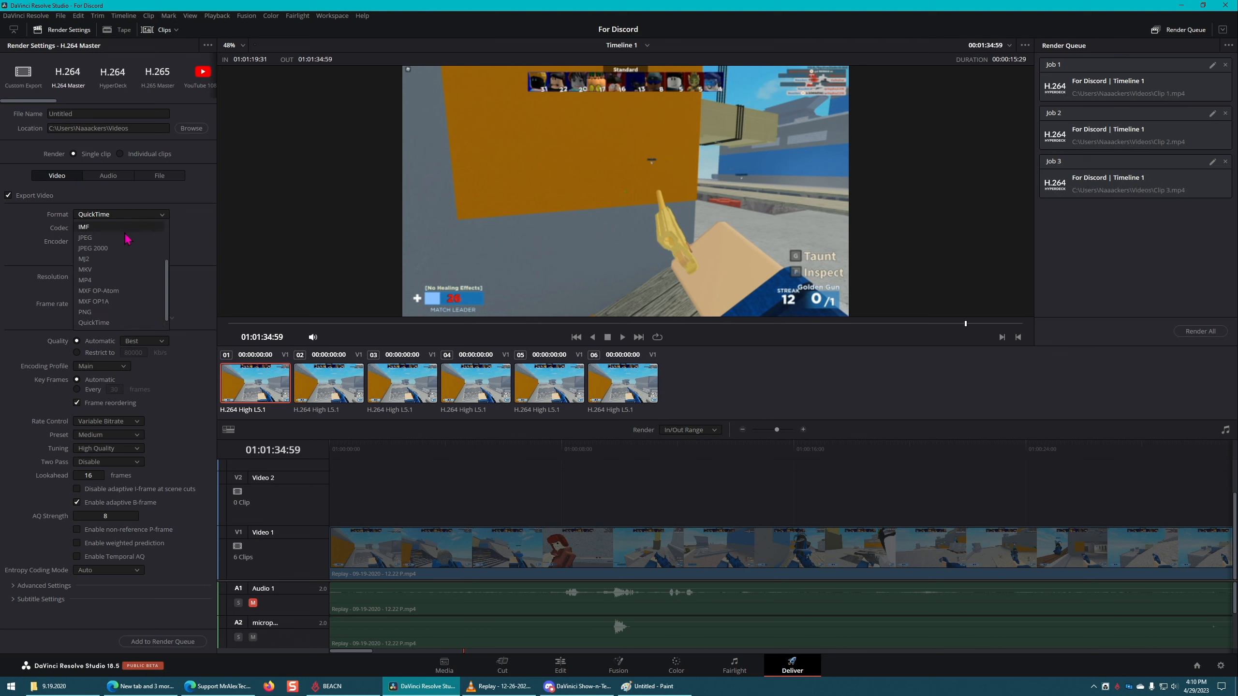
click(113, 281)
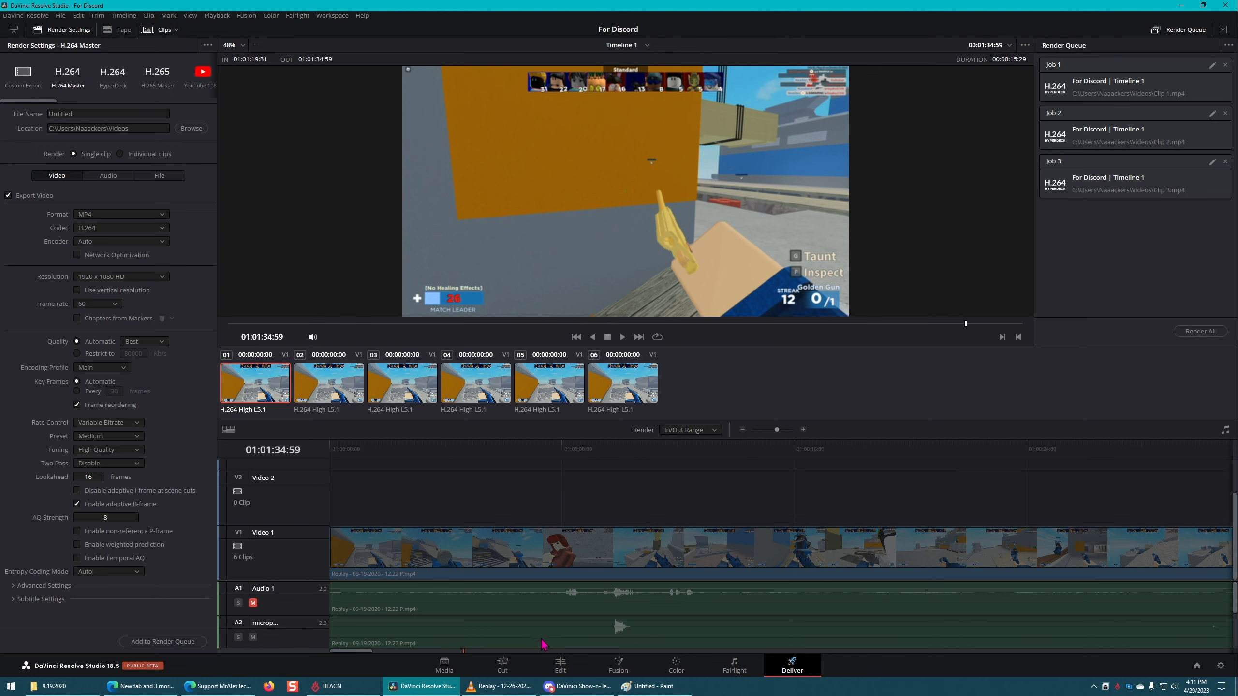
Step: On the Edit page, clear the timeline's in/out range and move the playhead to 01:05:42:27
click(561, 669)
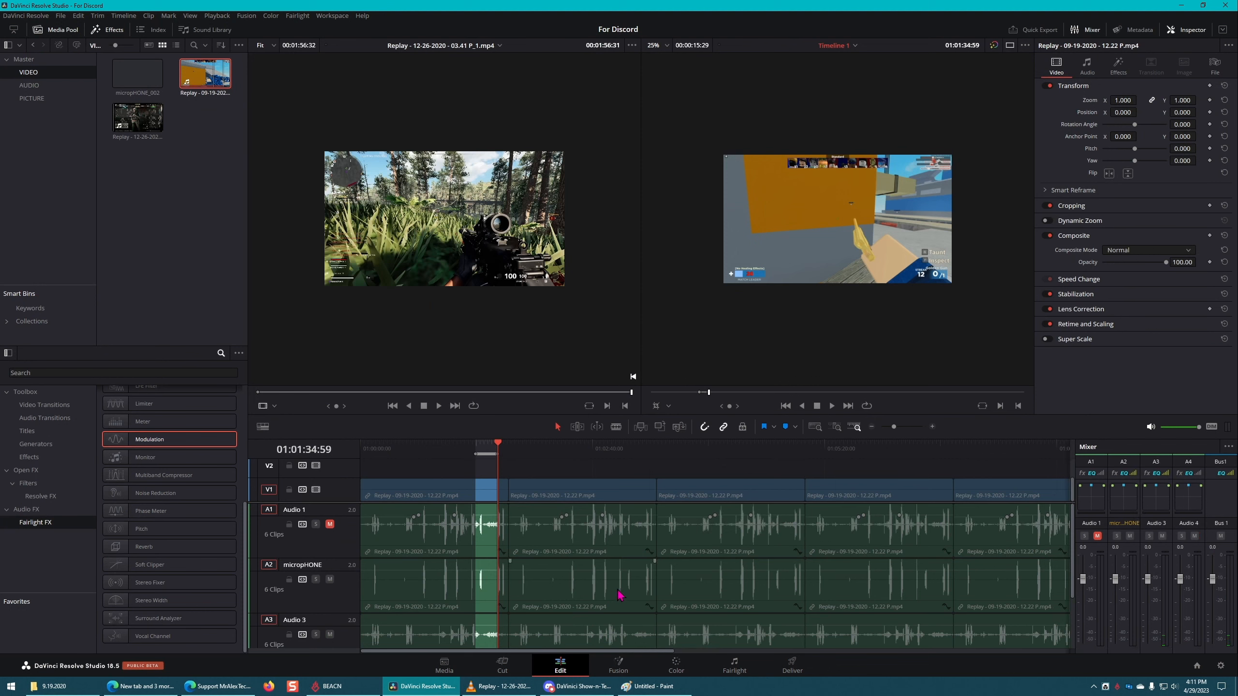
key(Home)
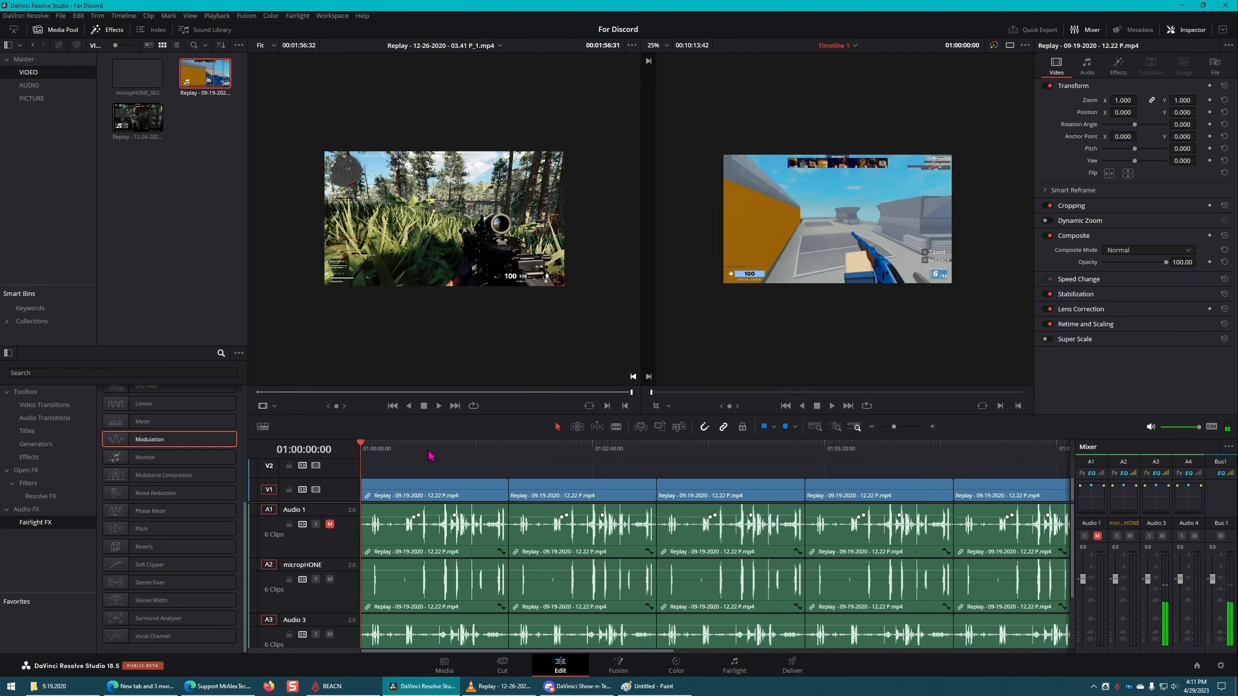
drag(429, 451, 857, 446)
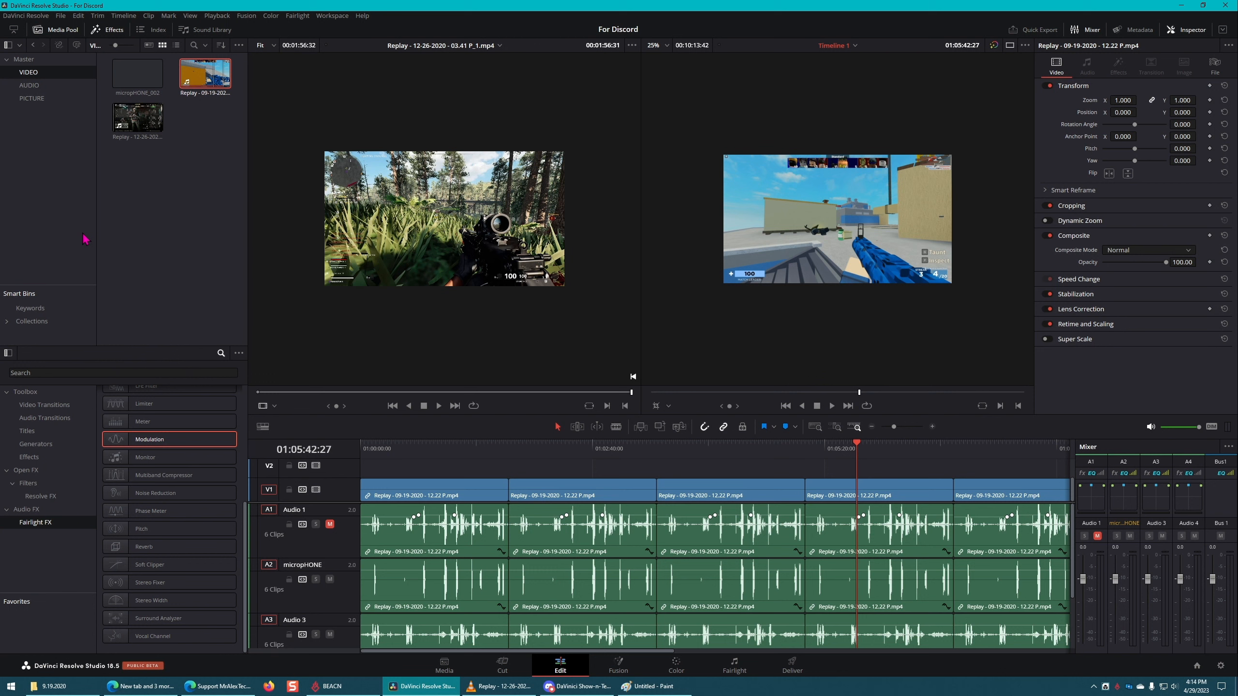
Step: Show the Master bin, expand the smart bin Collections and enlarge the Smart Bins area upward
mouse_move(369, 331)
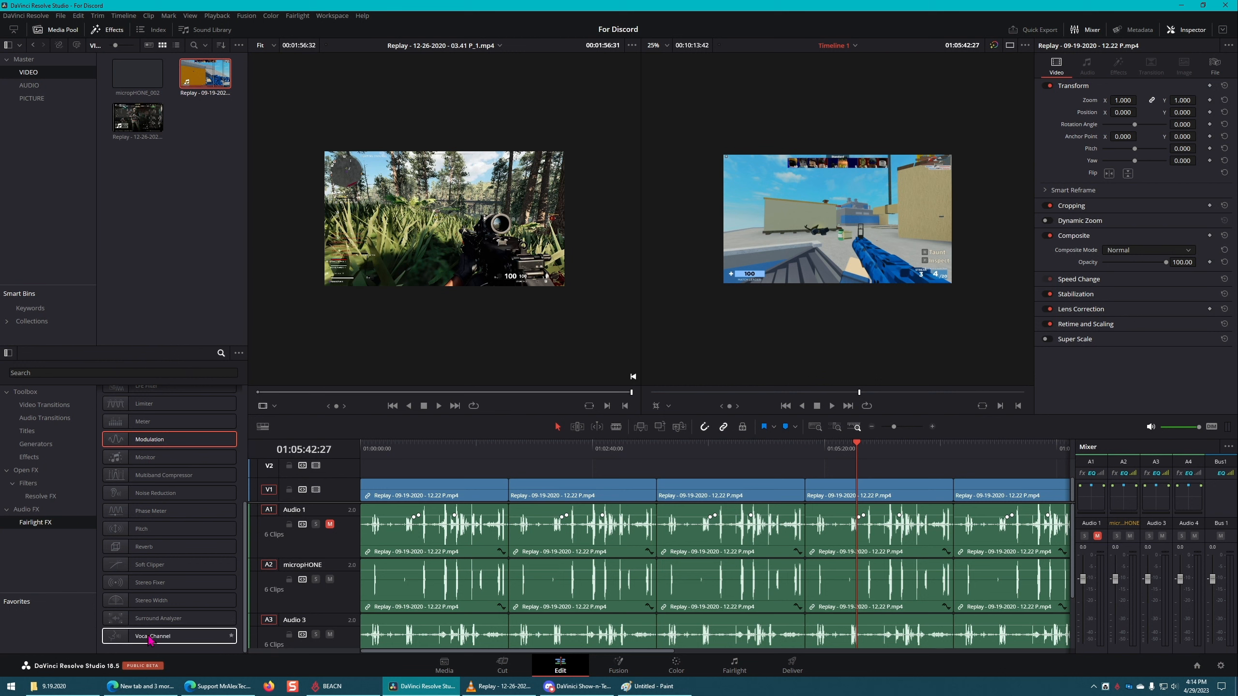
mouse_move(73, 690)
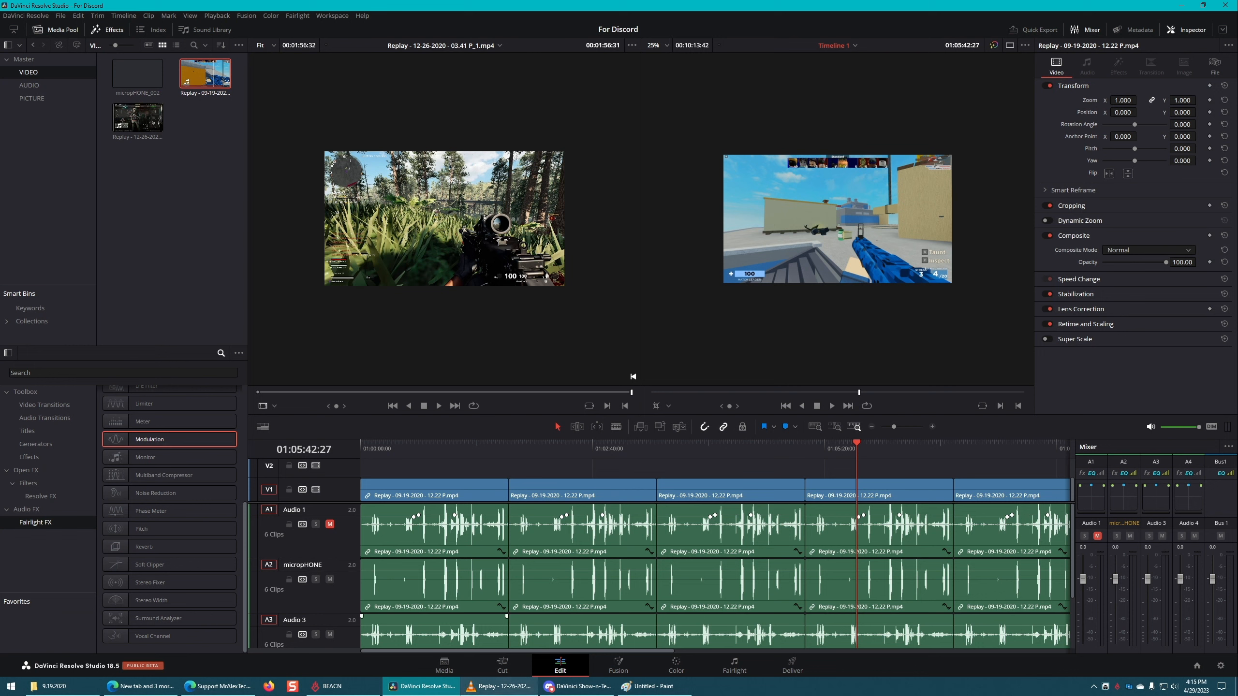
click(129, 93)
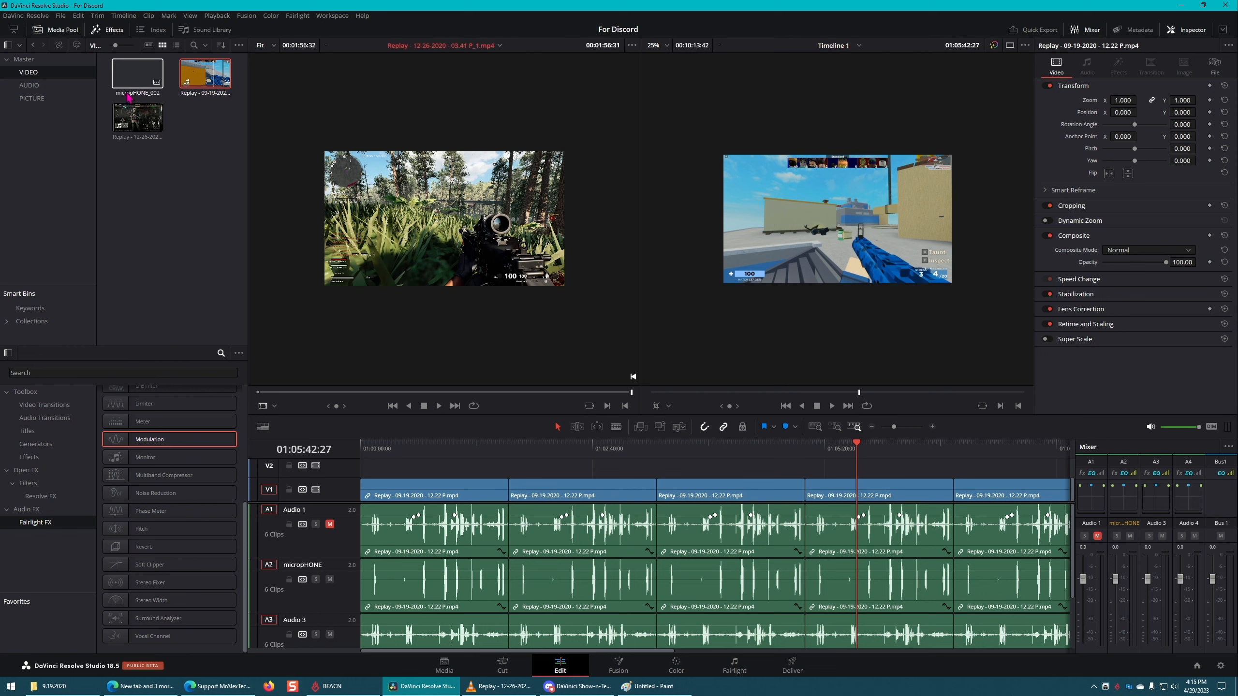
click(23, 59)
click(186, 134)
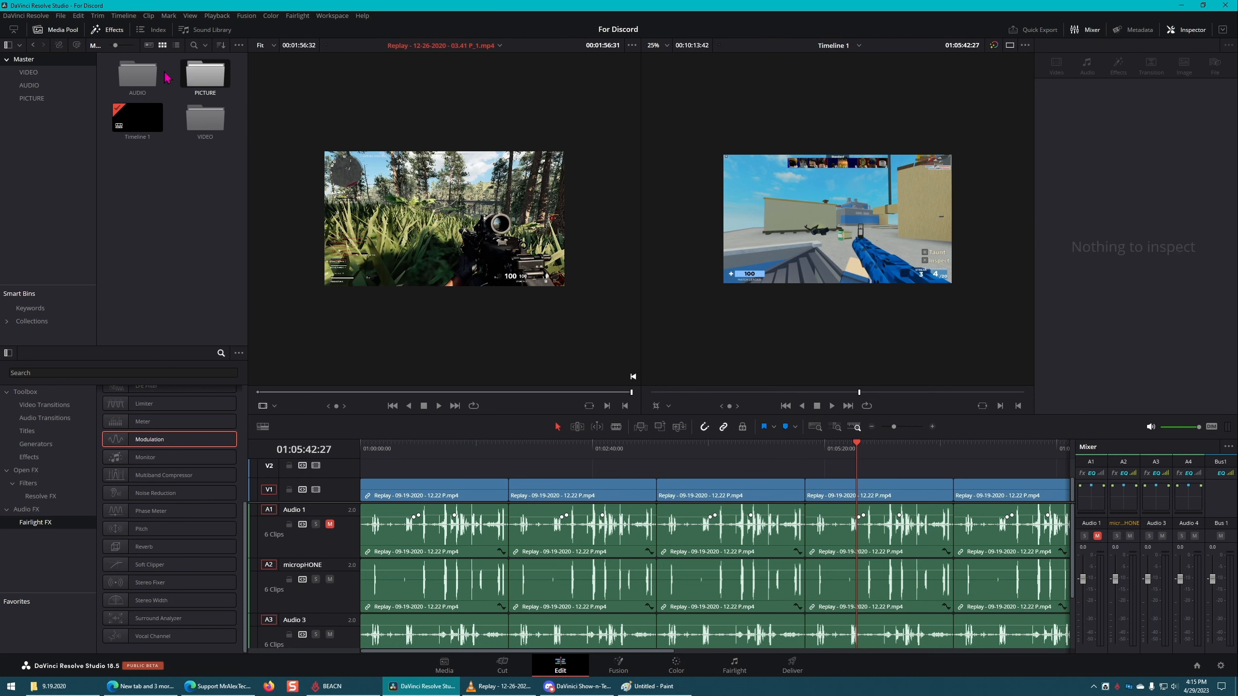
click(7, 323)
scroll(50, 324, down, 5)
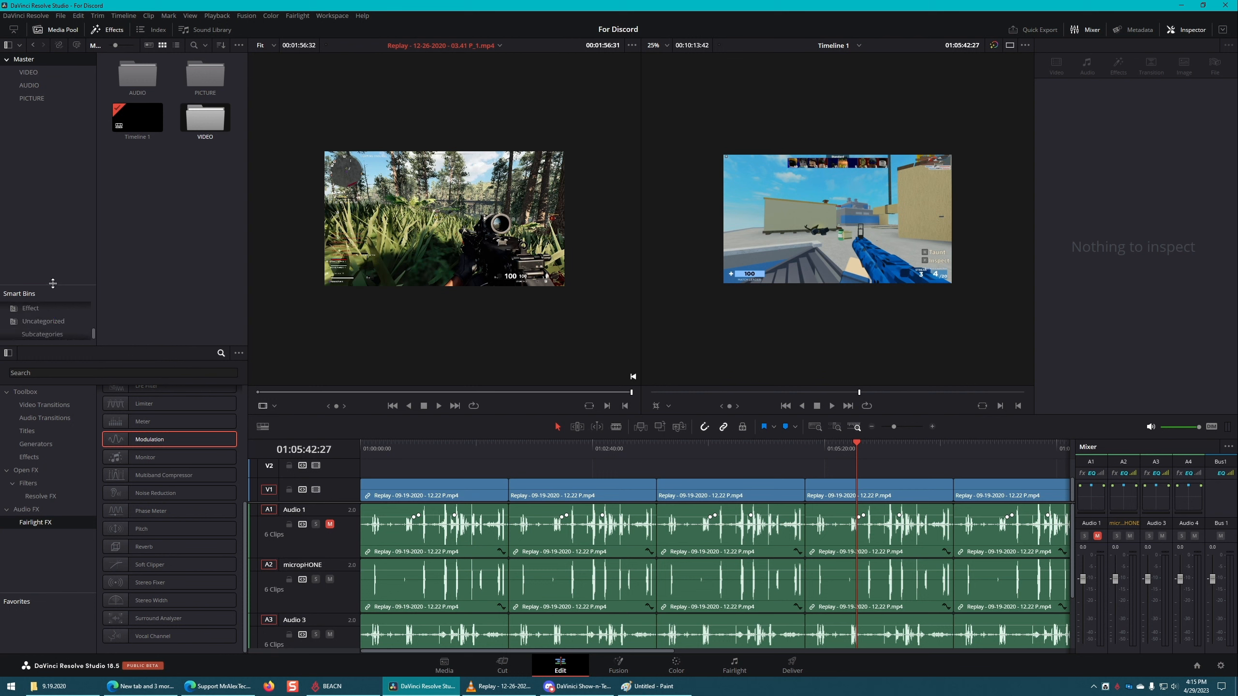
drag(52, 285, 60, 171)
Step: Look through the Effect, Dialogue, Audio Only and Video Clips smart bins
click(30, 273)
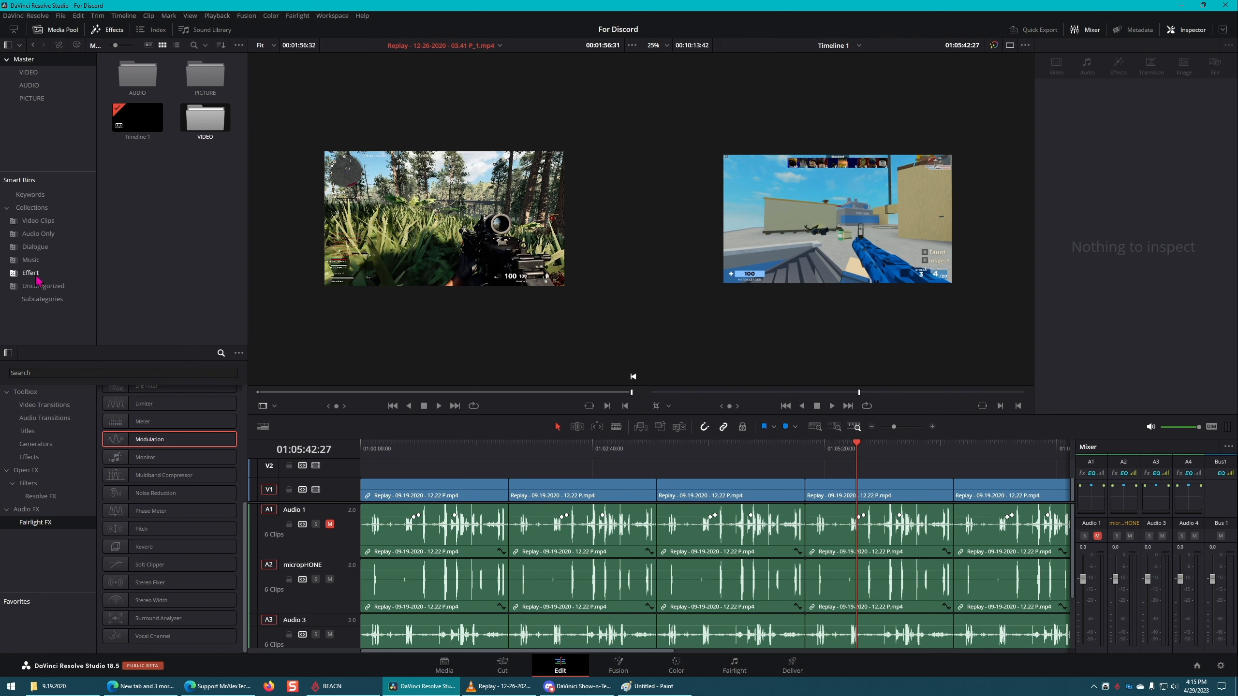
click(36, 247)
click(41, 234)
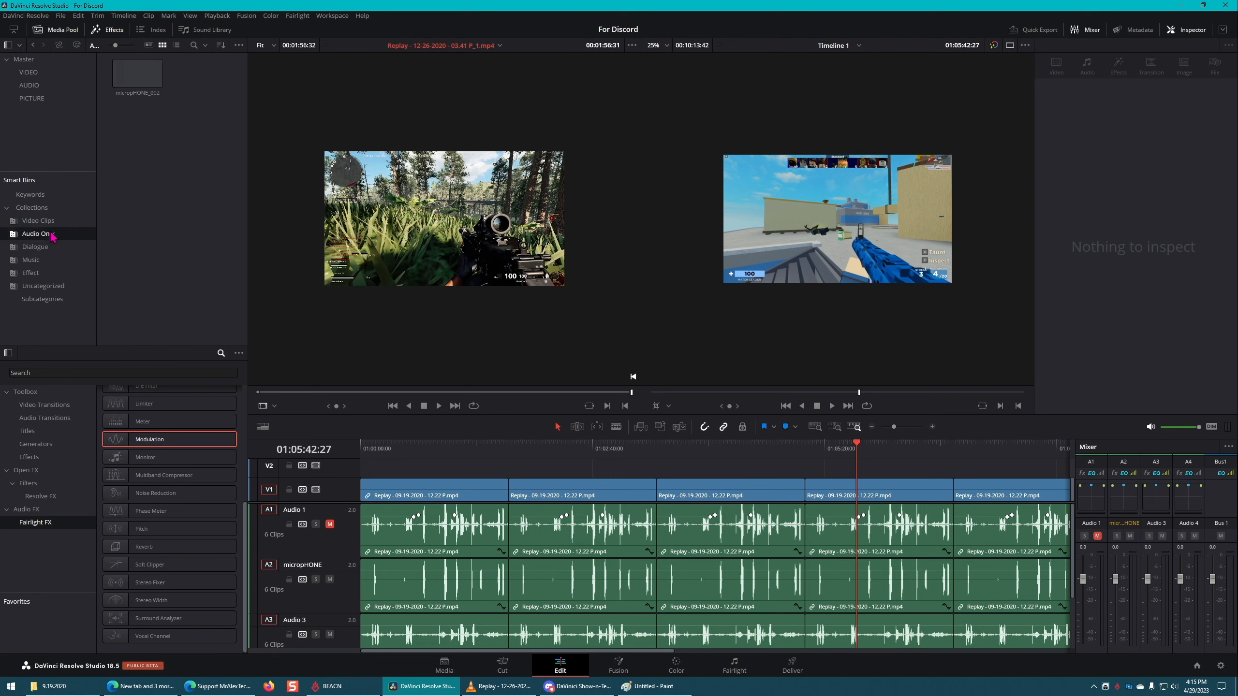
click(49, 221)
click(51, 237)
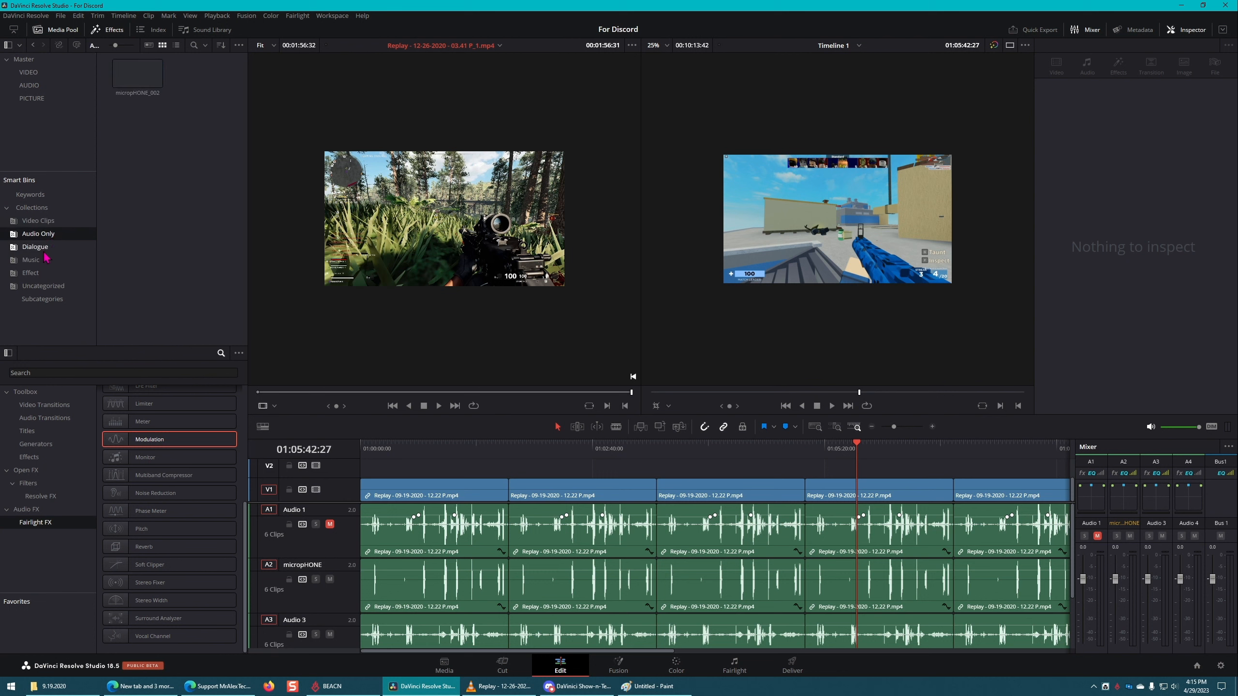
click(45, 250)
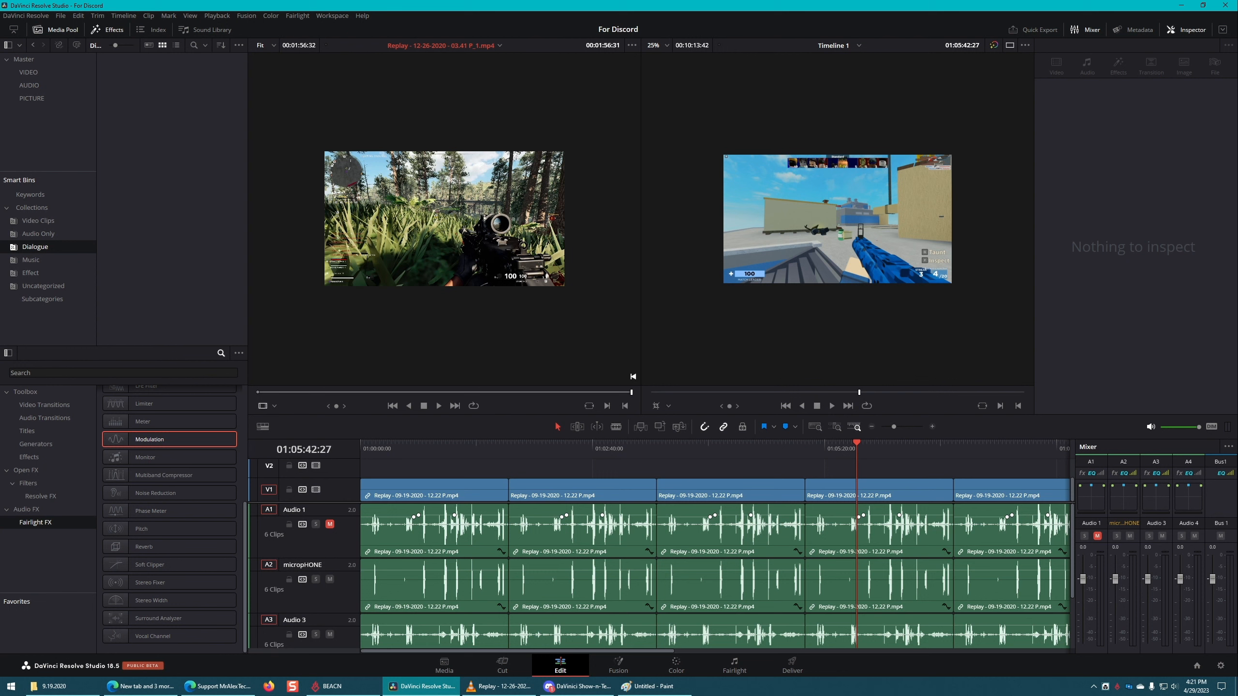
Step: Review the video bandwidth and video resolution options of the running NDI screen capture tool, and leave its settings
right_click(1106, 687)
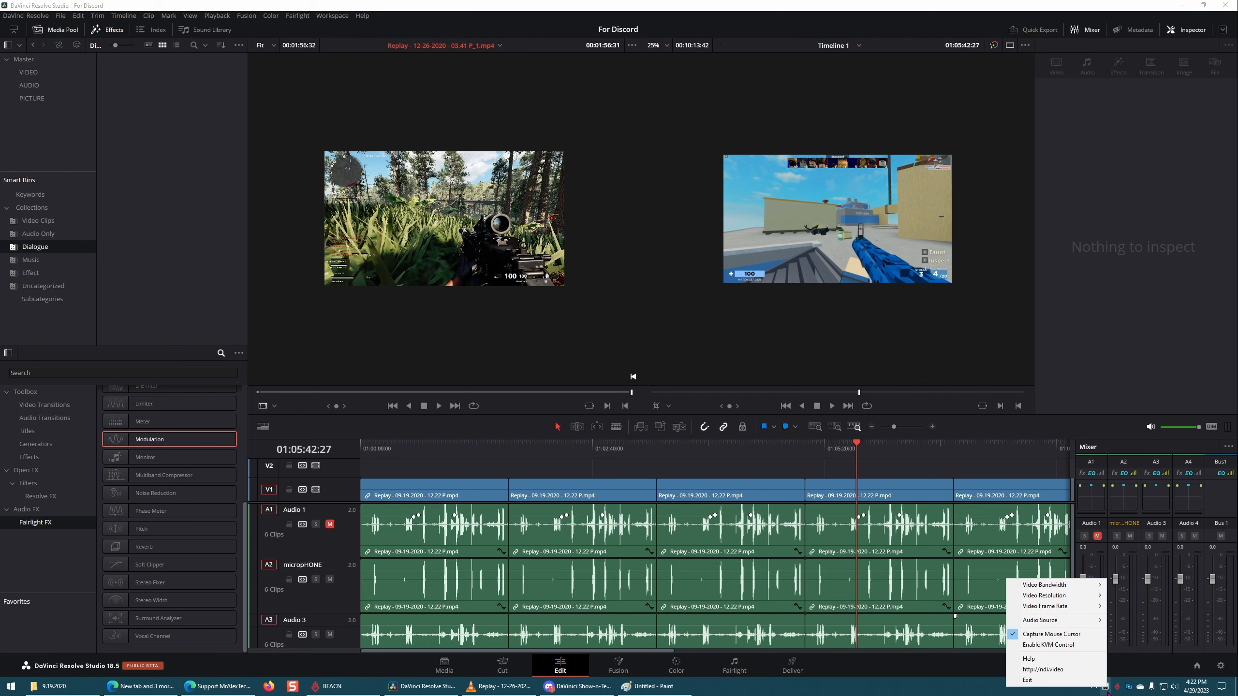
mouse_move(1072, 587)
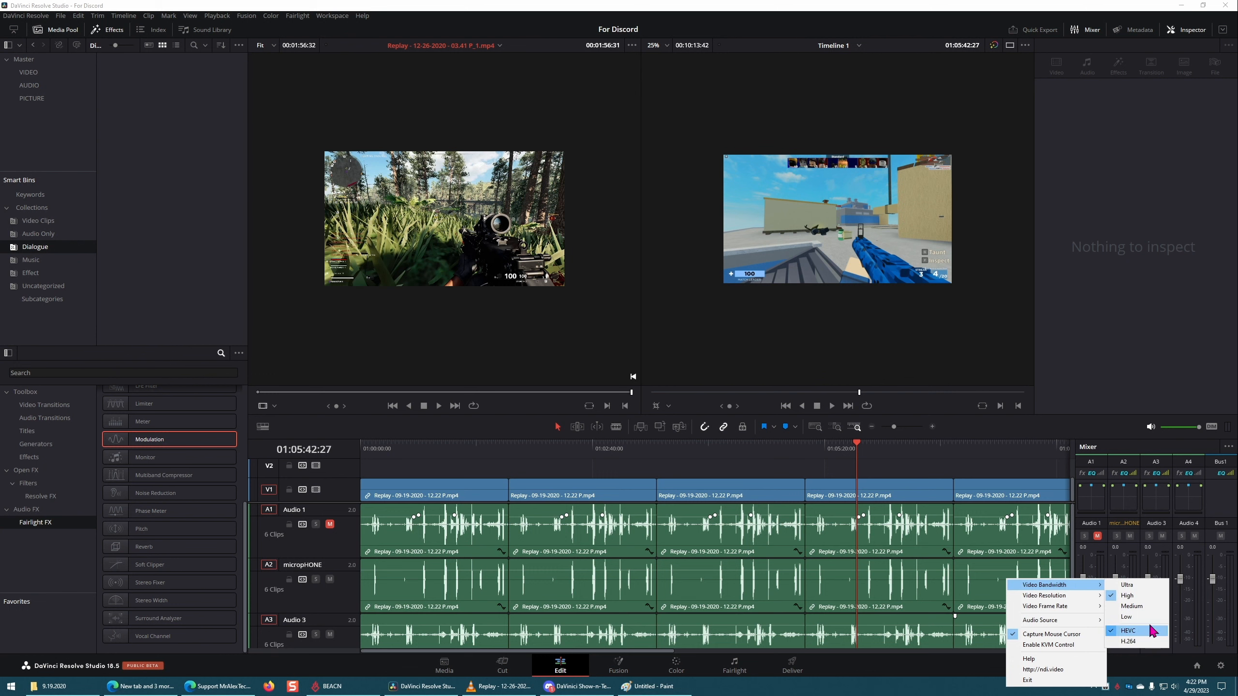
mouse_move(1068, 601)
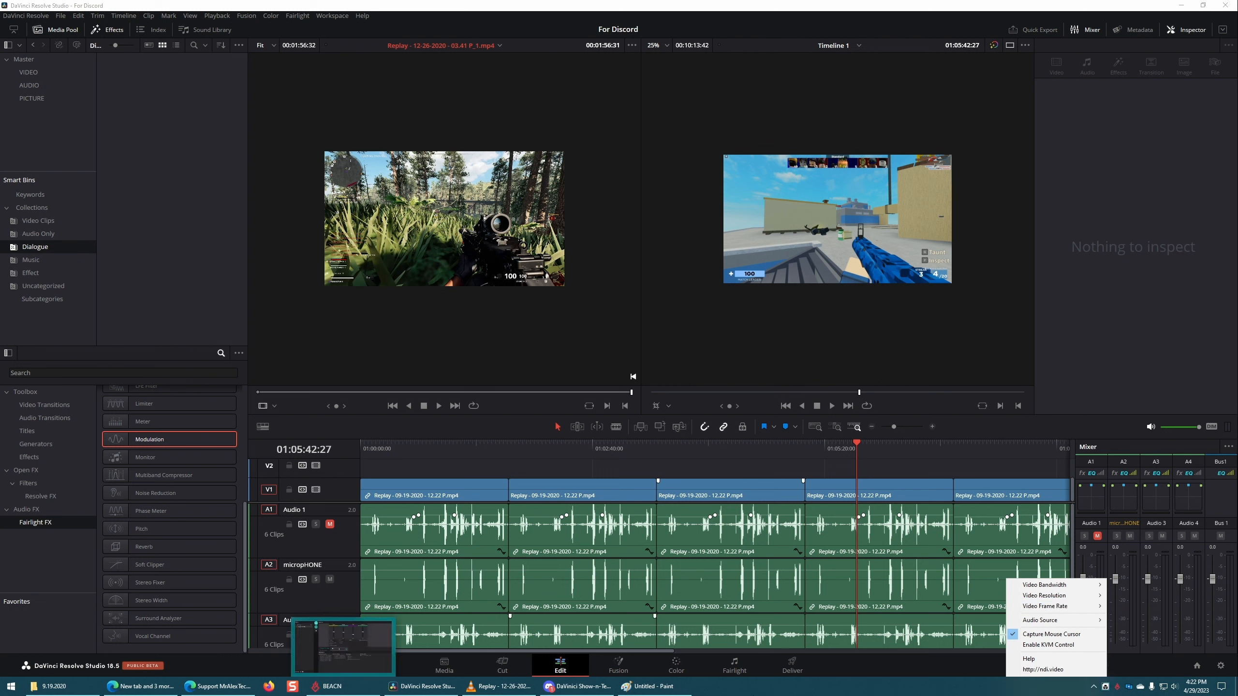
click(1034, 354)
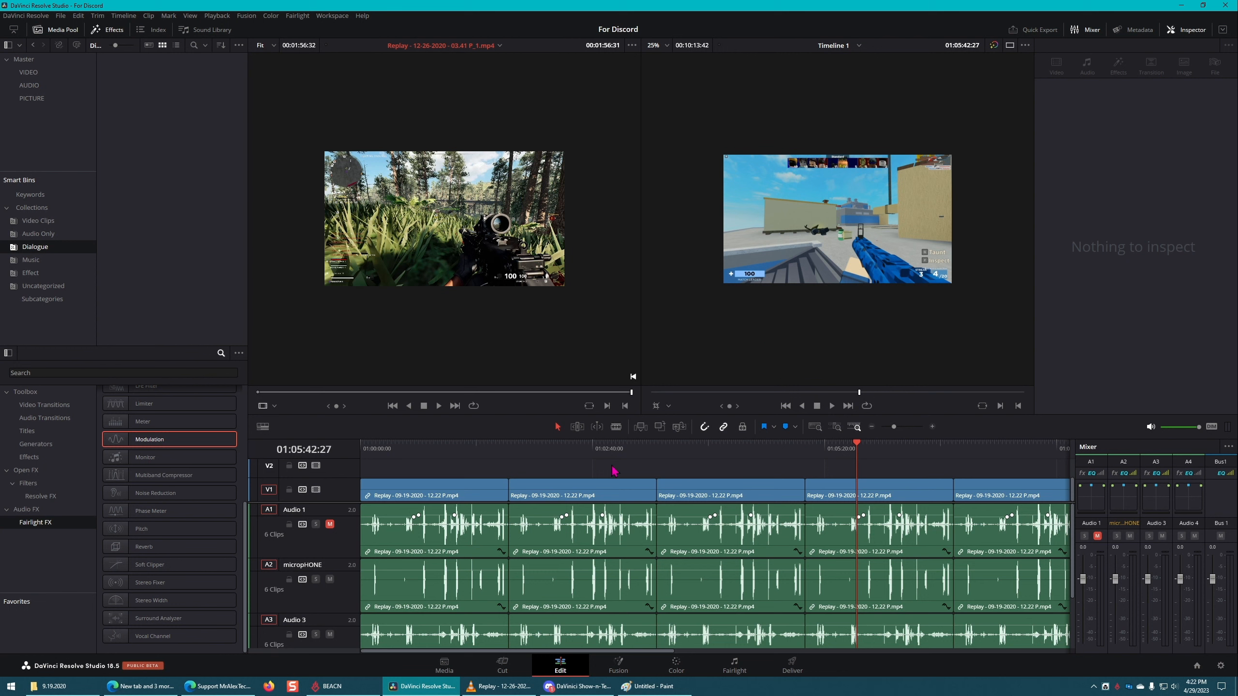
Step: Launch Studio Monitor from the NDI 5 Tools and move its window toward the middle of the screen
mouse_move(569, 344)
click(11, 686)
scroll(56, 555, down, 10)
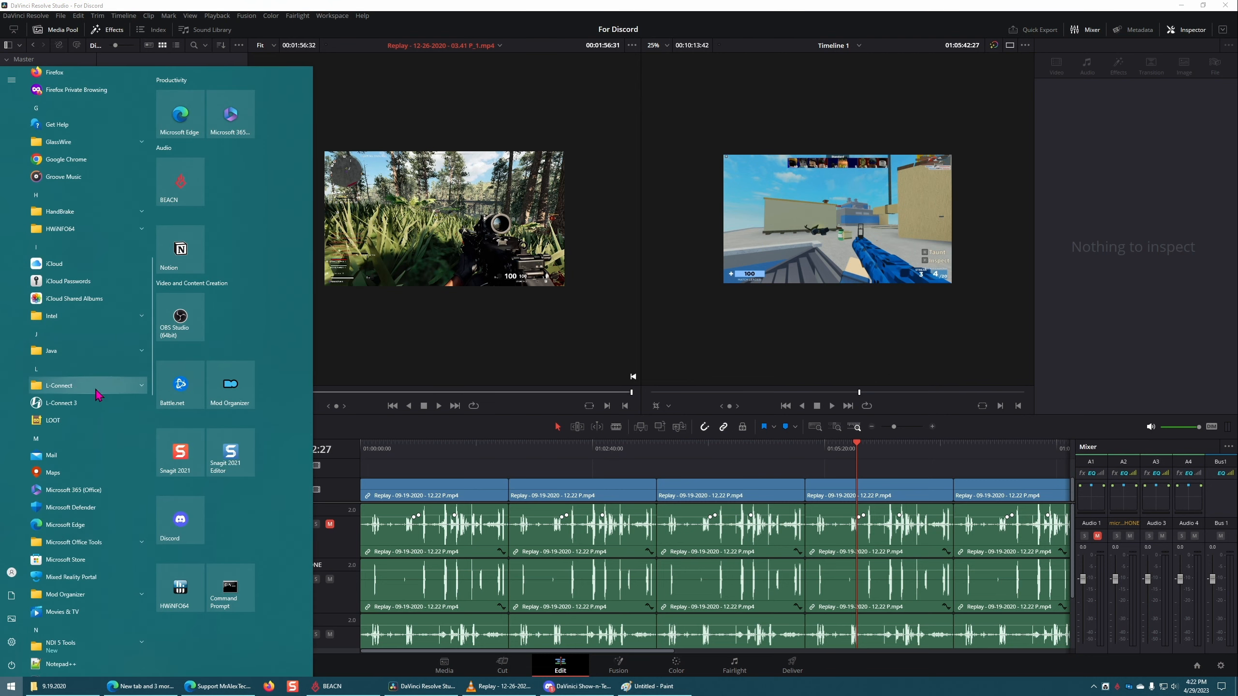
scroll(96, 422, down, 2)
click(120, 374)
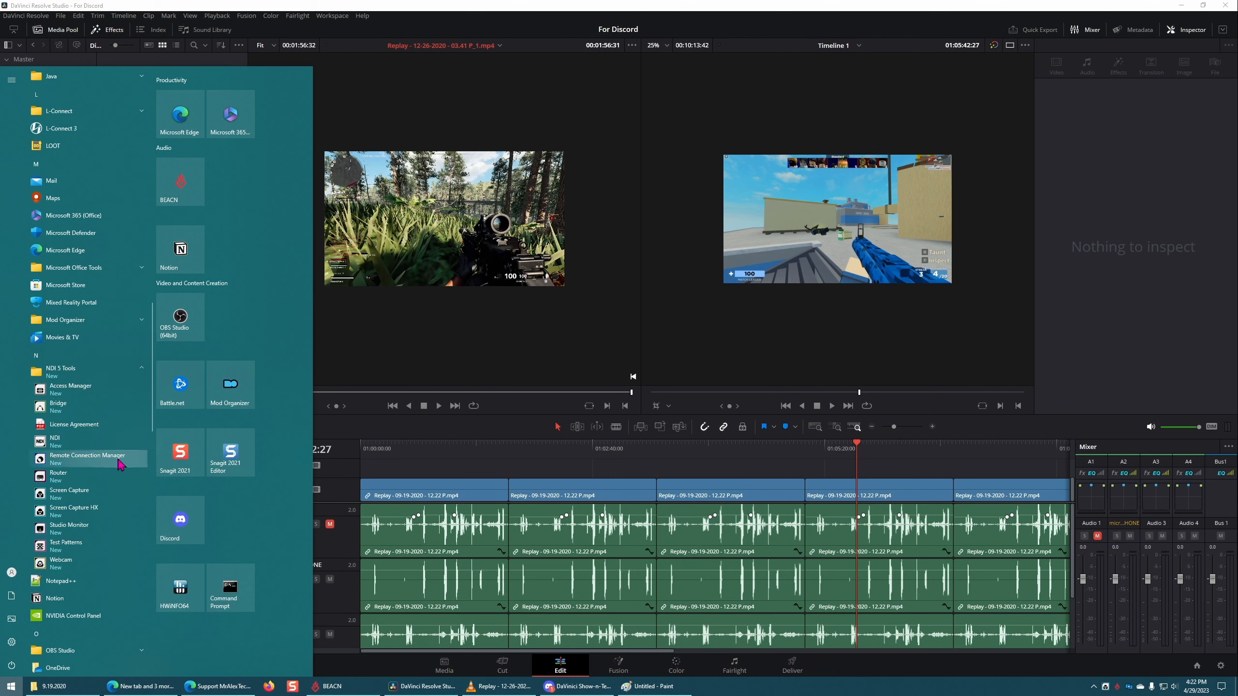
click(109, 531)
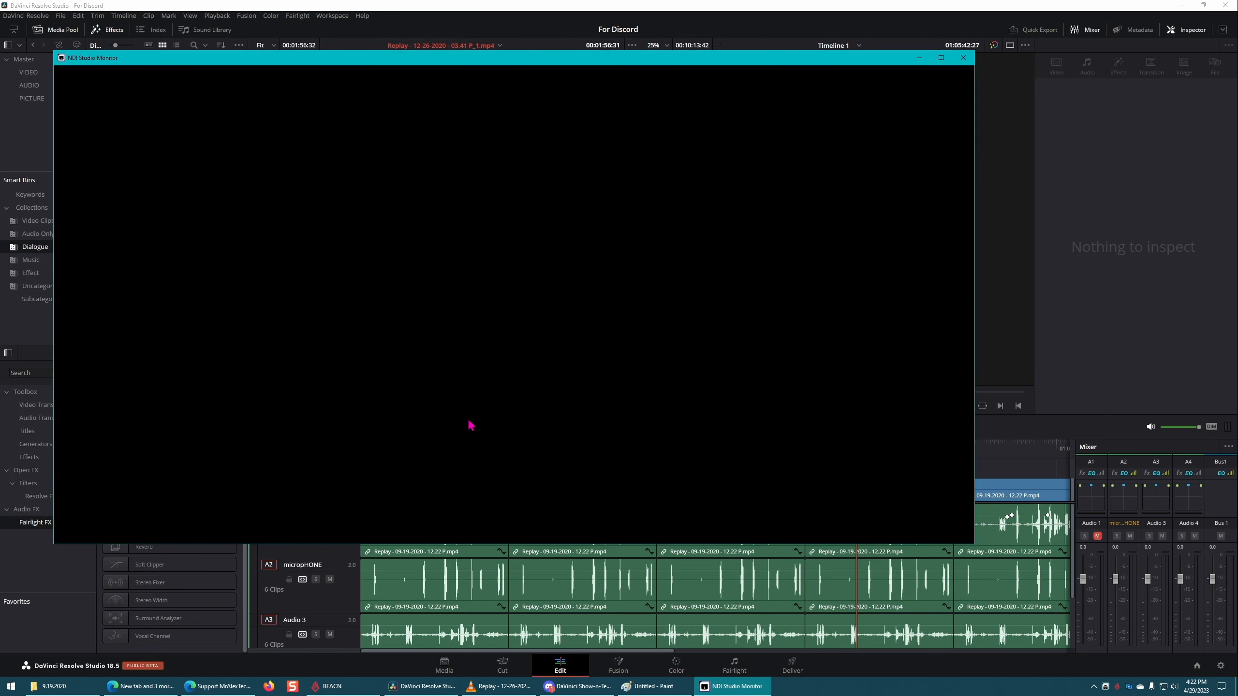
drag(587, 60, 670, 123)
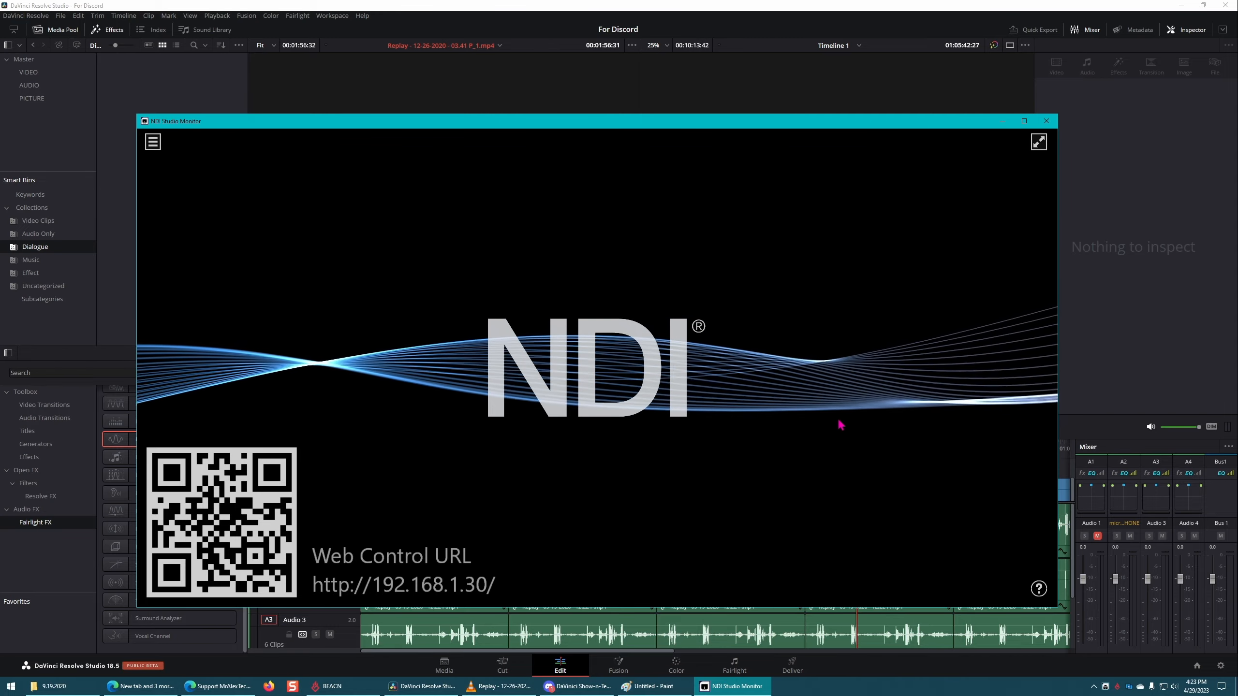
Step: Try the NVIDIA GeForce RTX 3080 Ti 2 source in NDI Studio Monitor and close the program
click(152, 142)
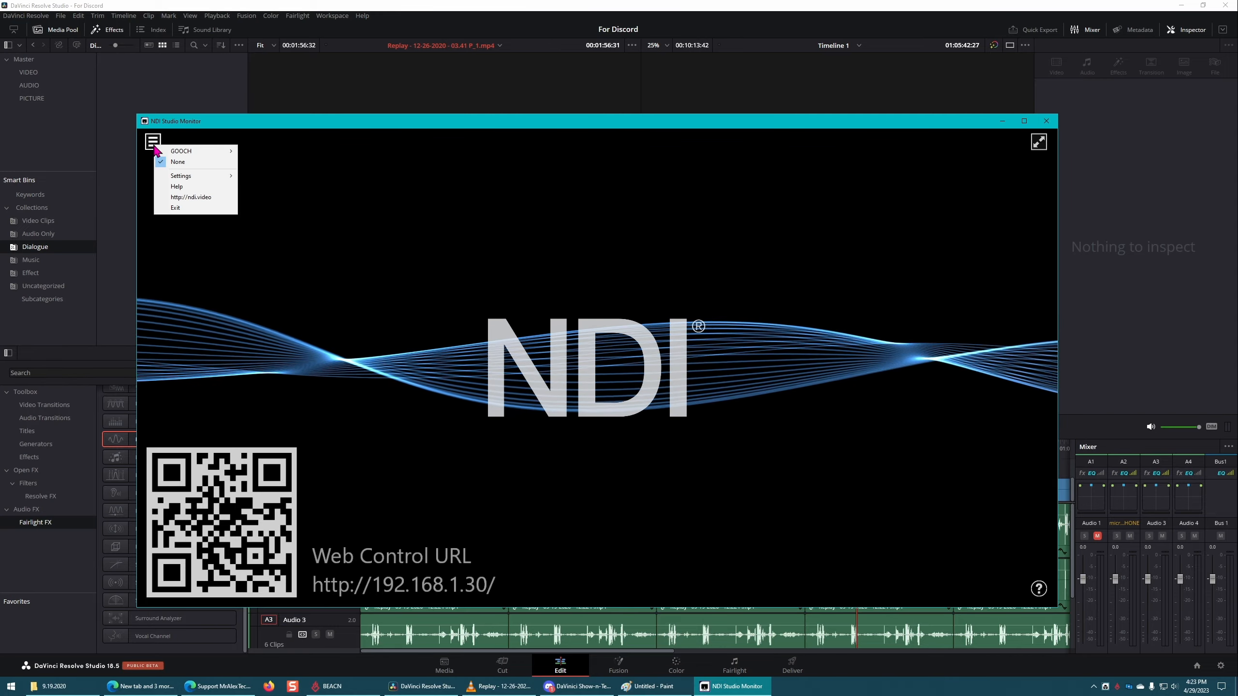
mouse_move(204, 156)
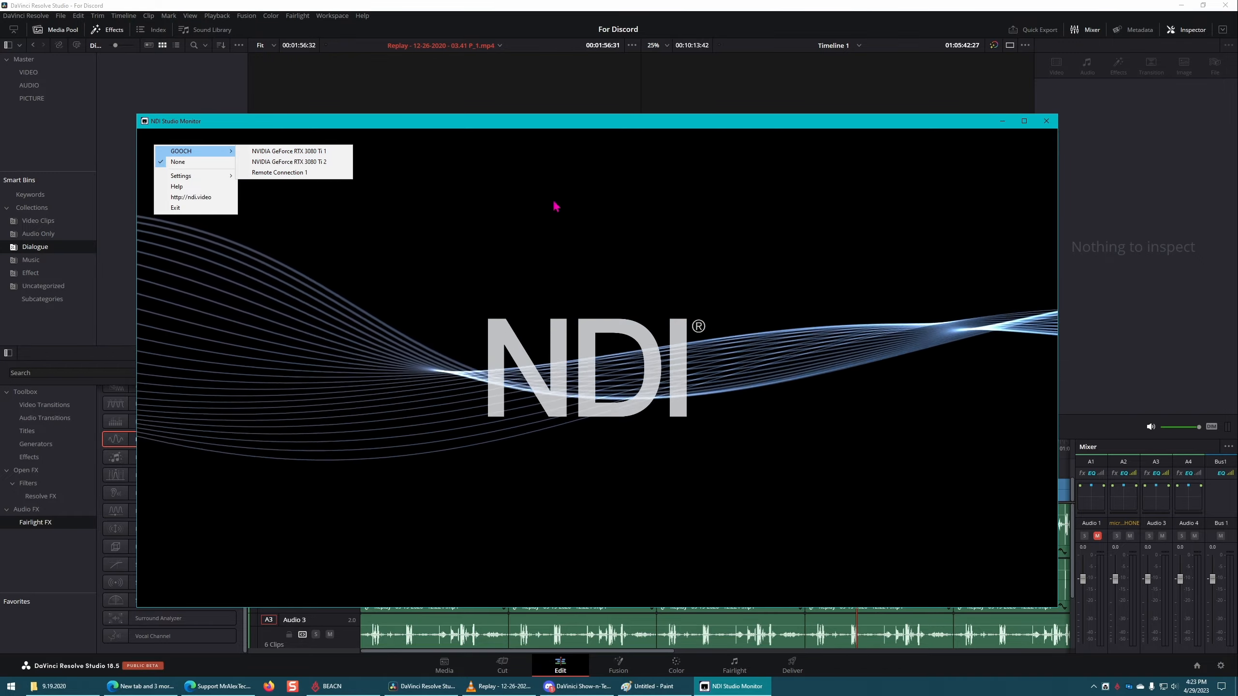
click(320, 162)
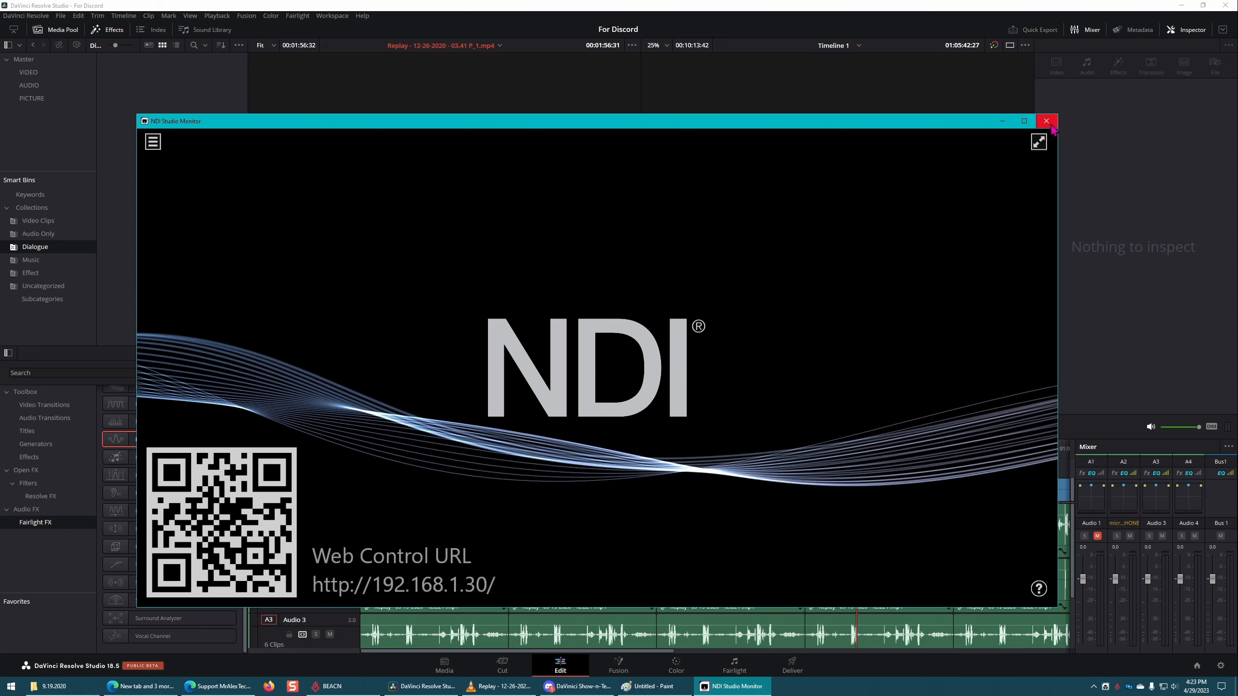
click(1046, 121)
Step: Leave the DaVinci Resolve timeline and switch to the Discord window
click(684, 332)
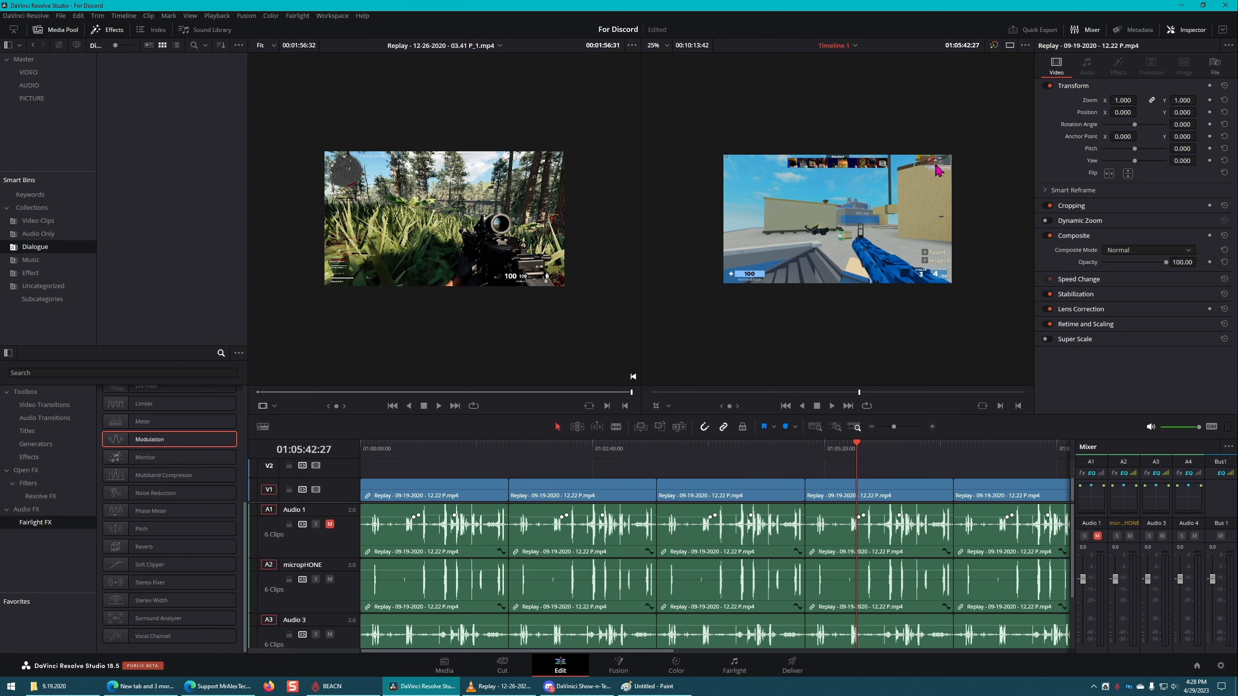
click(571, 689)
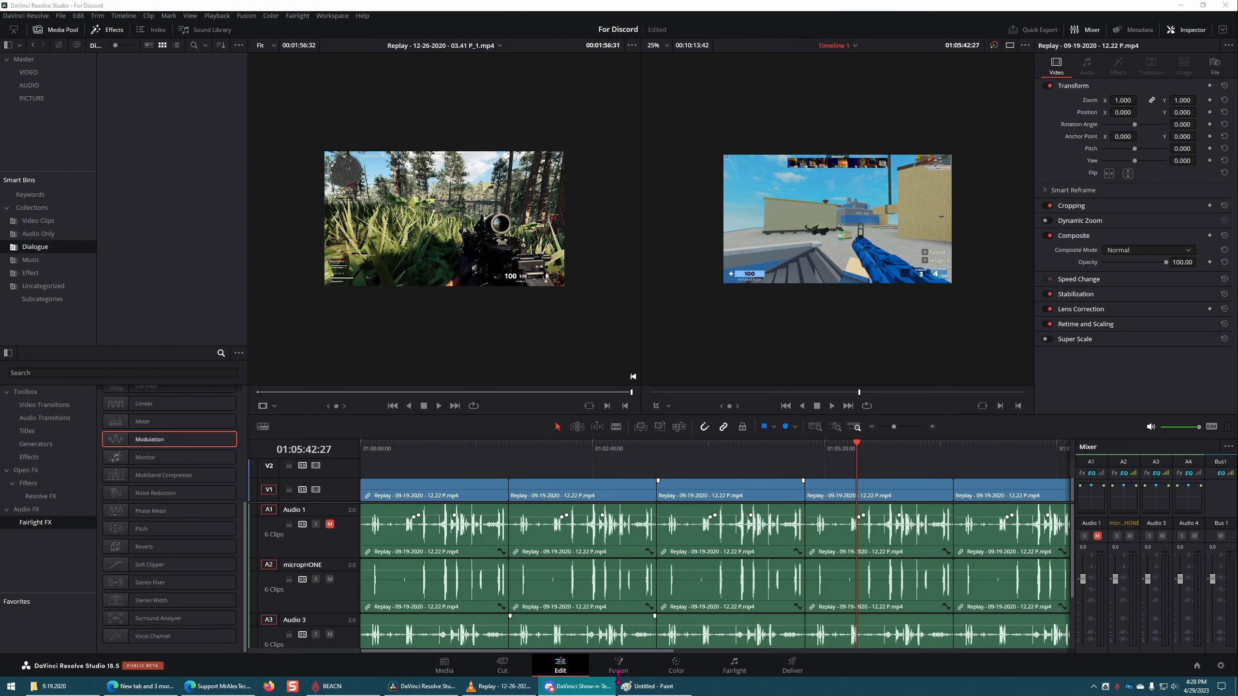